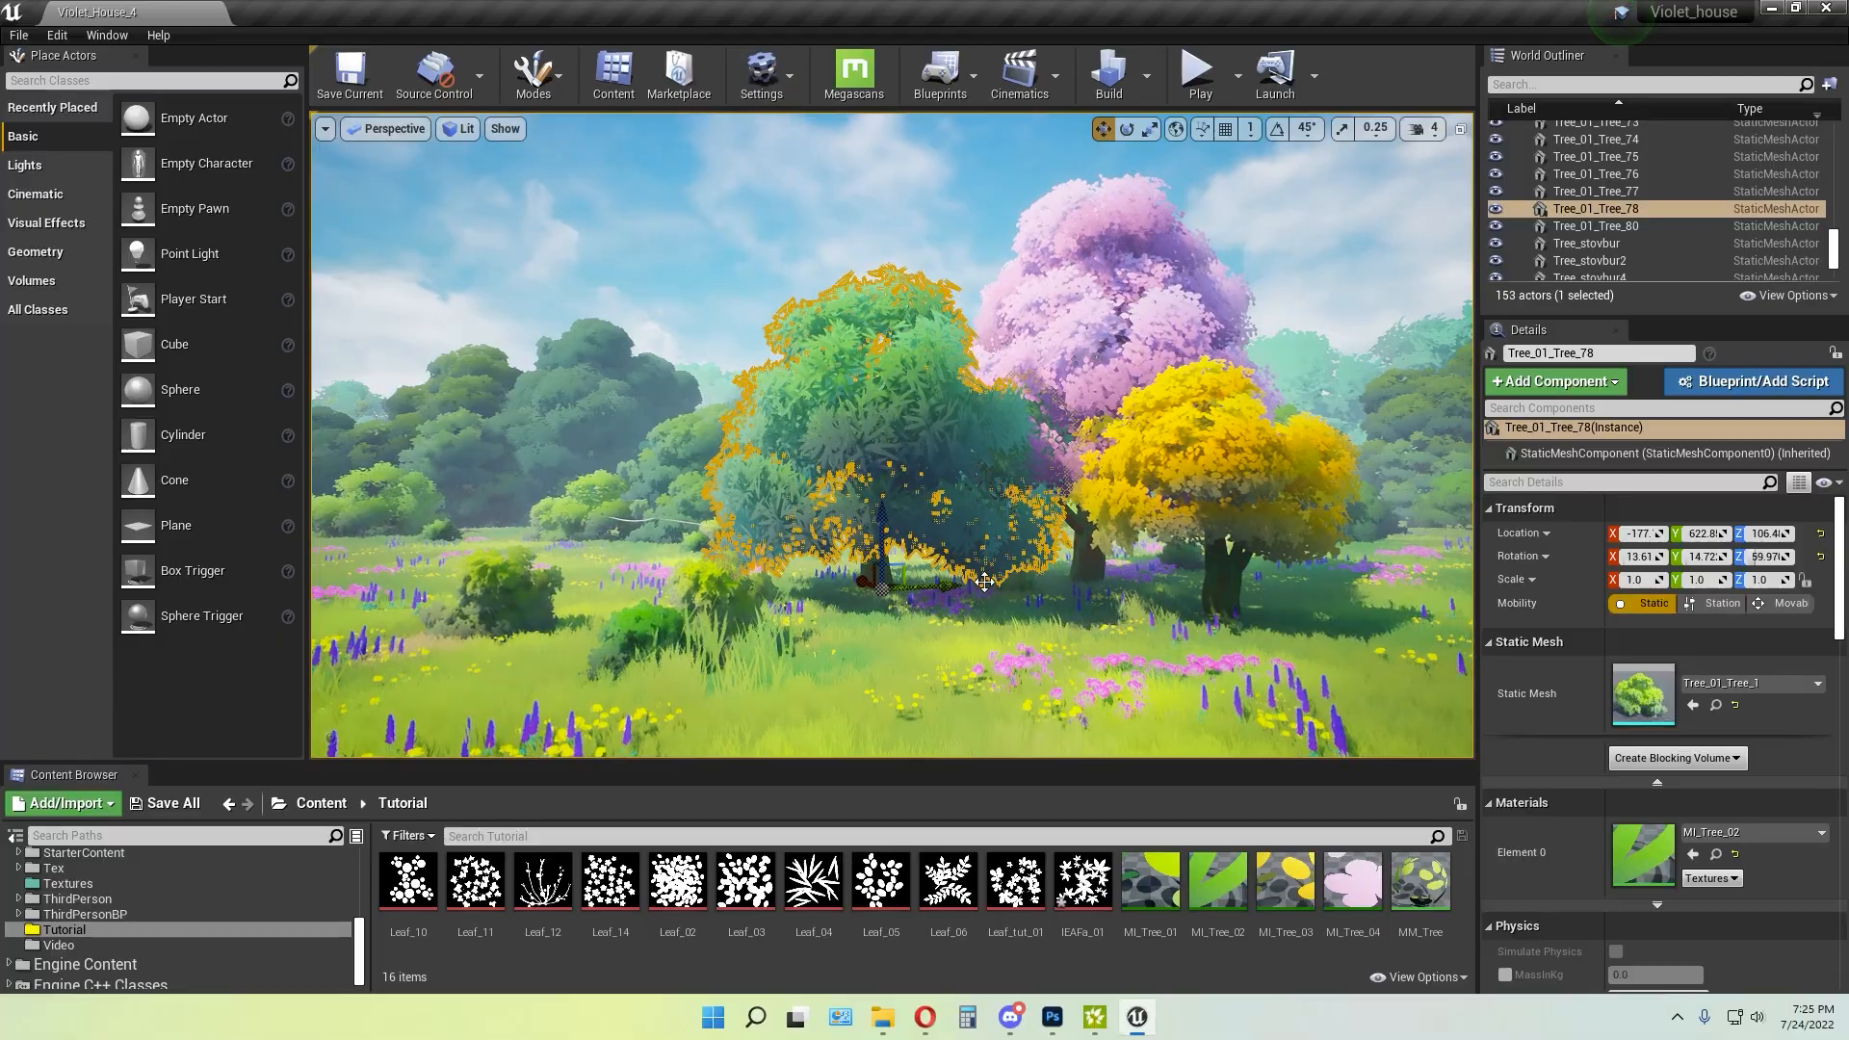
Try moving the green tree away from the pink and yellow trees, and undo the move
mouse_move(949, 574)
right_down()
mouse_move(732, 574)
mouse_move(949, 574)
right_up()
drag(783, 588, 468, 586)
right_drag(468, 587, 318, 586)
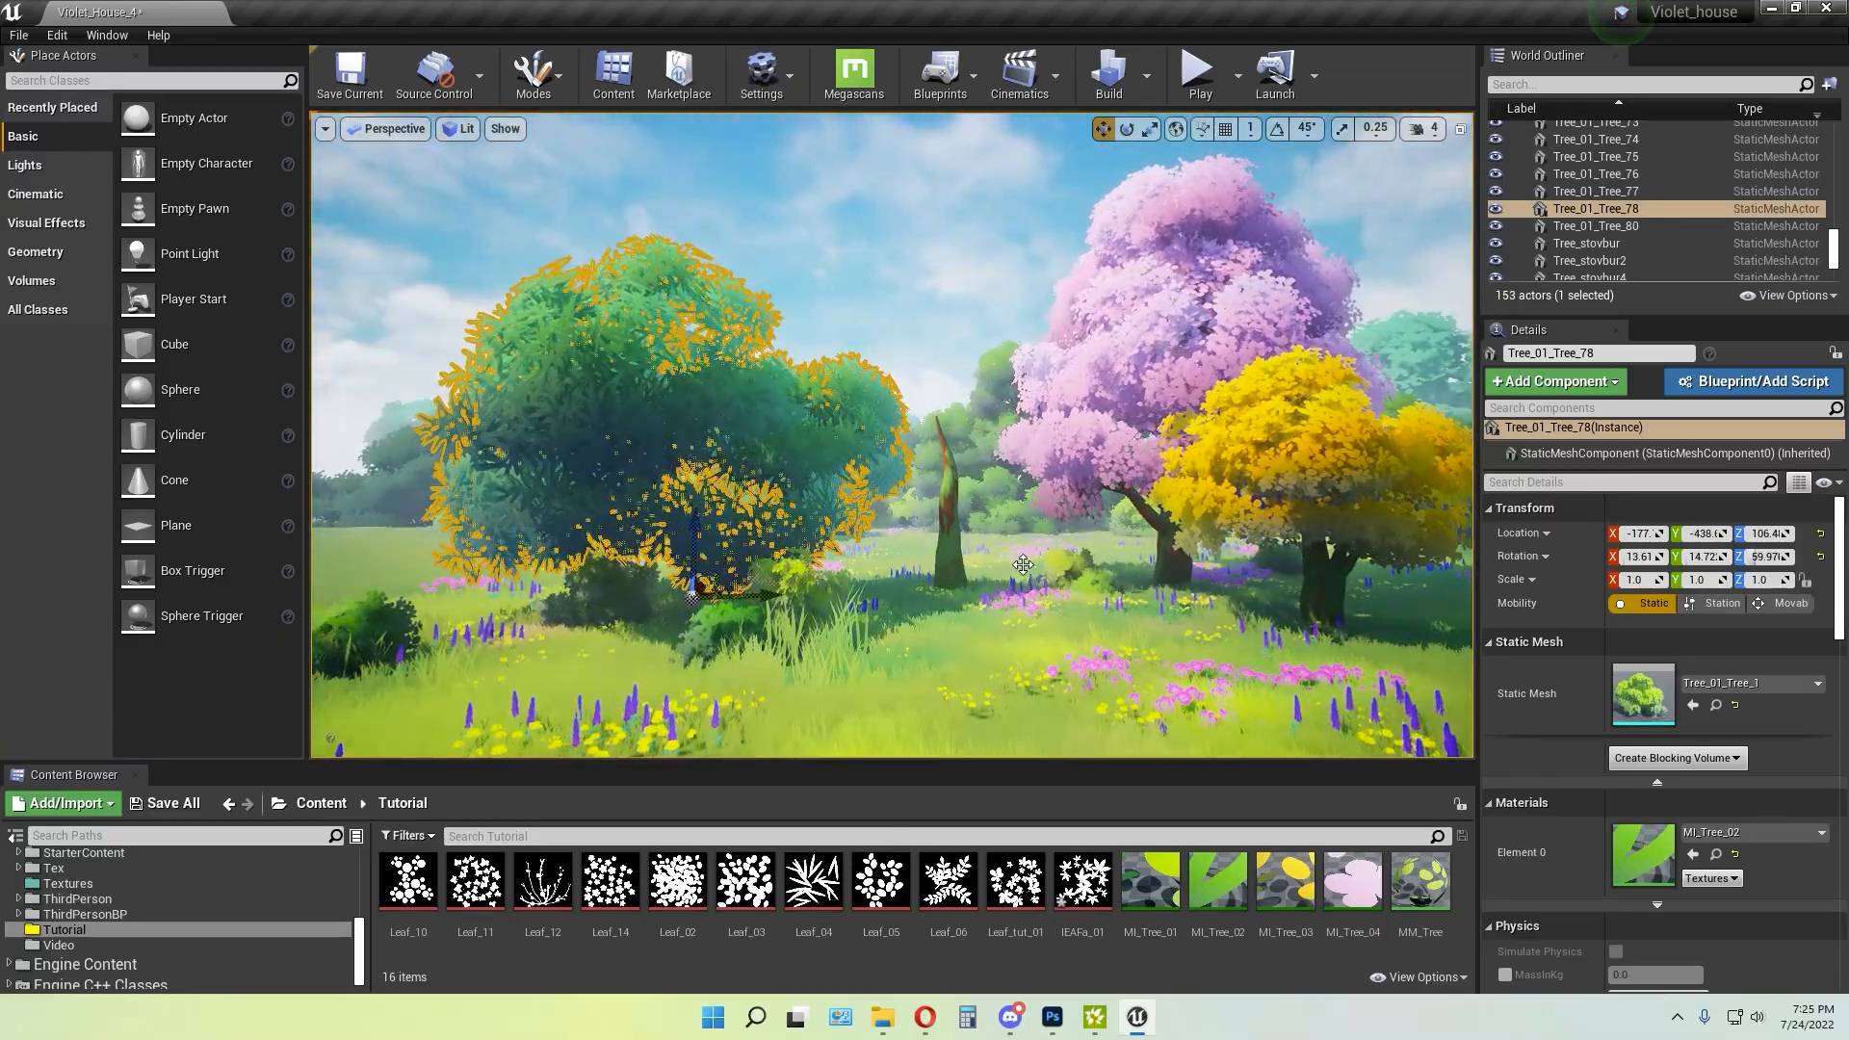
key(ctrl+z)
key(ctrl+z)
key(g)
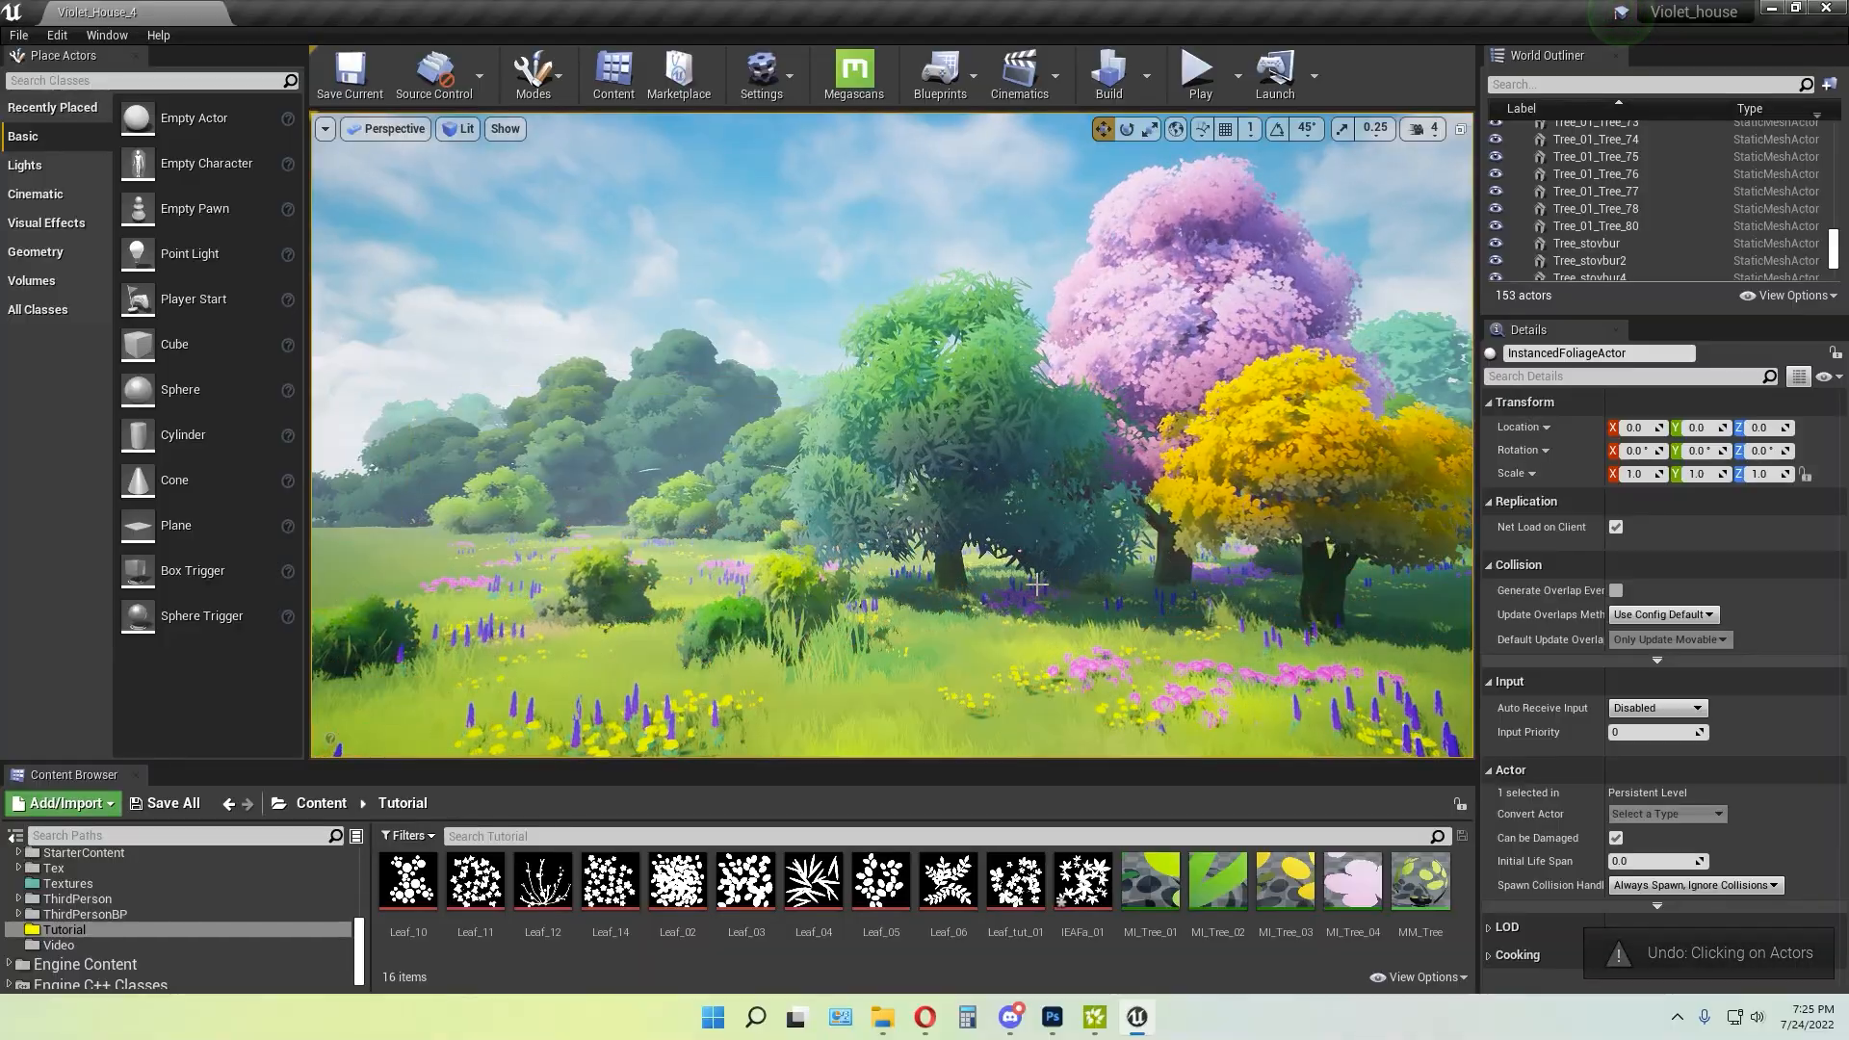
right_drag(1037, 583, 1159, 626)
right_drag(943, 580, 919, 538)
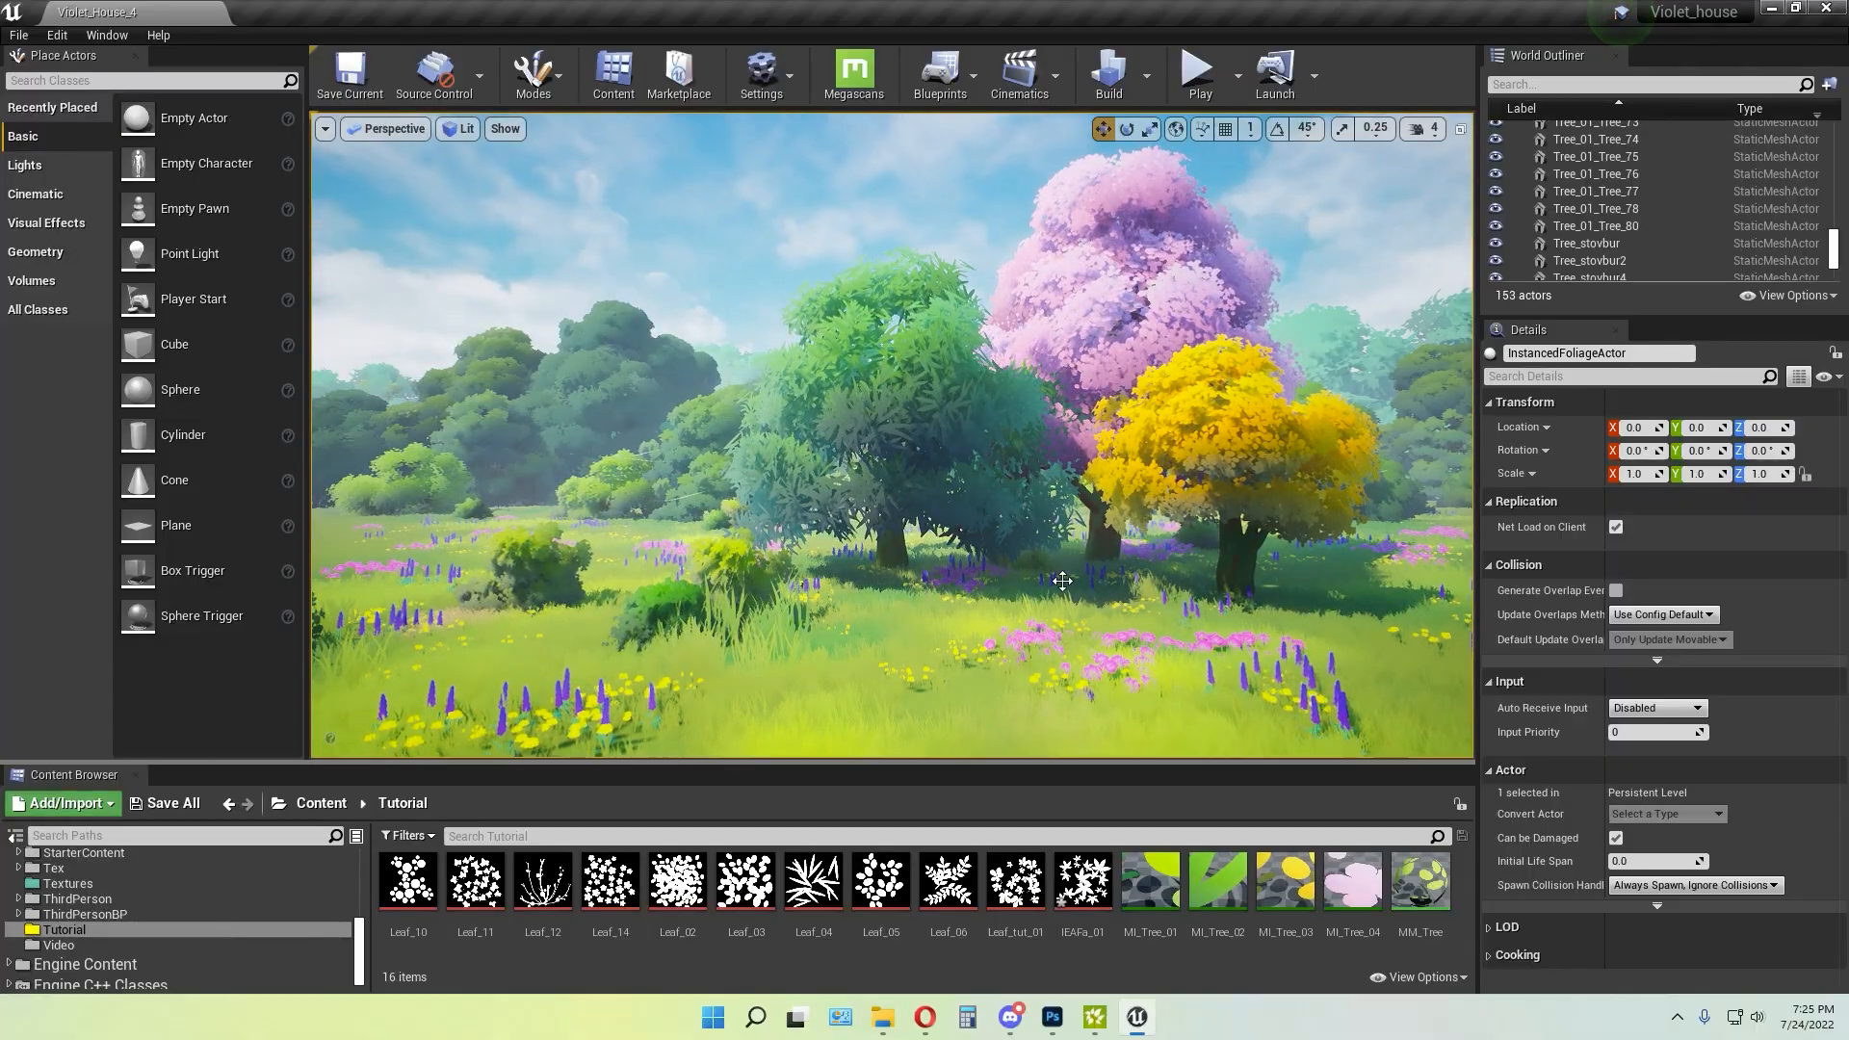
Find the green tree's leaf material MI_Tree_02, open it for editing and shorten its editor window
click(1040, 520)
click(1715, 854)
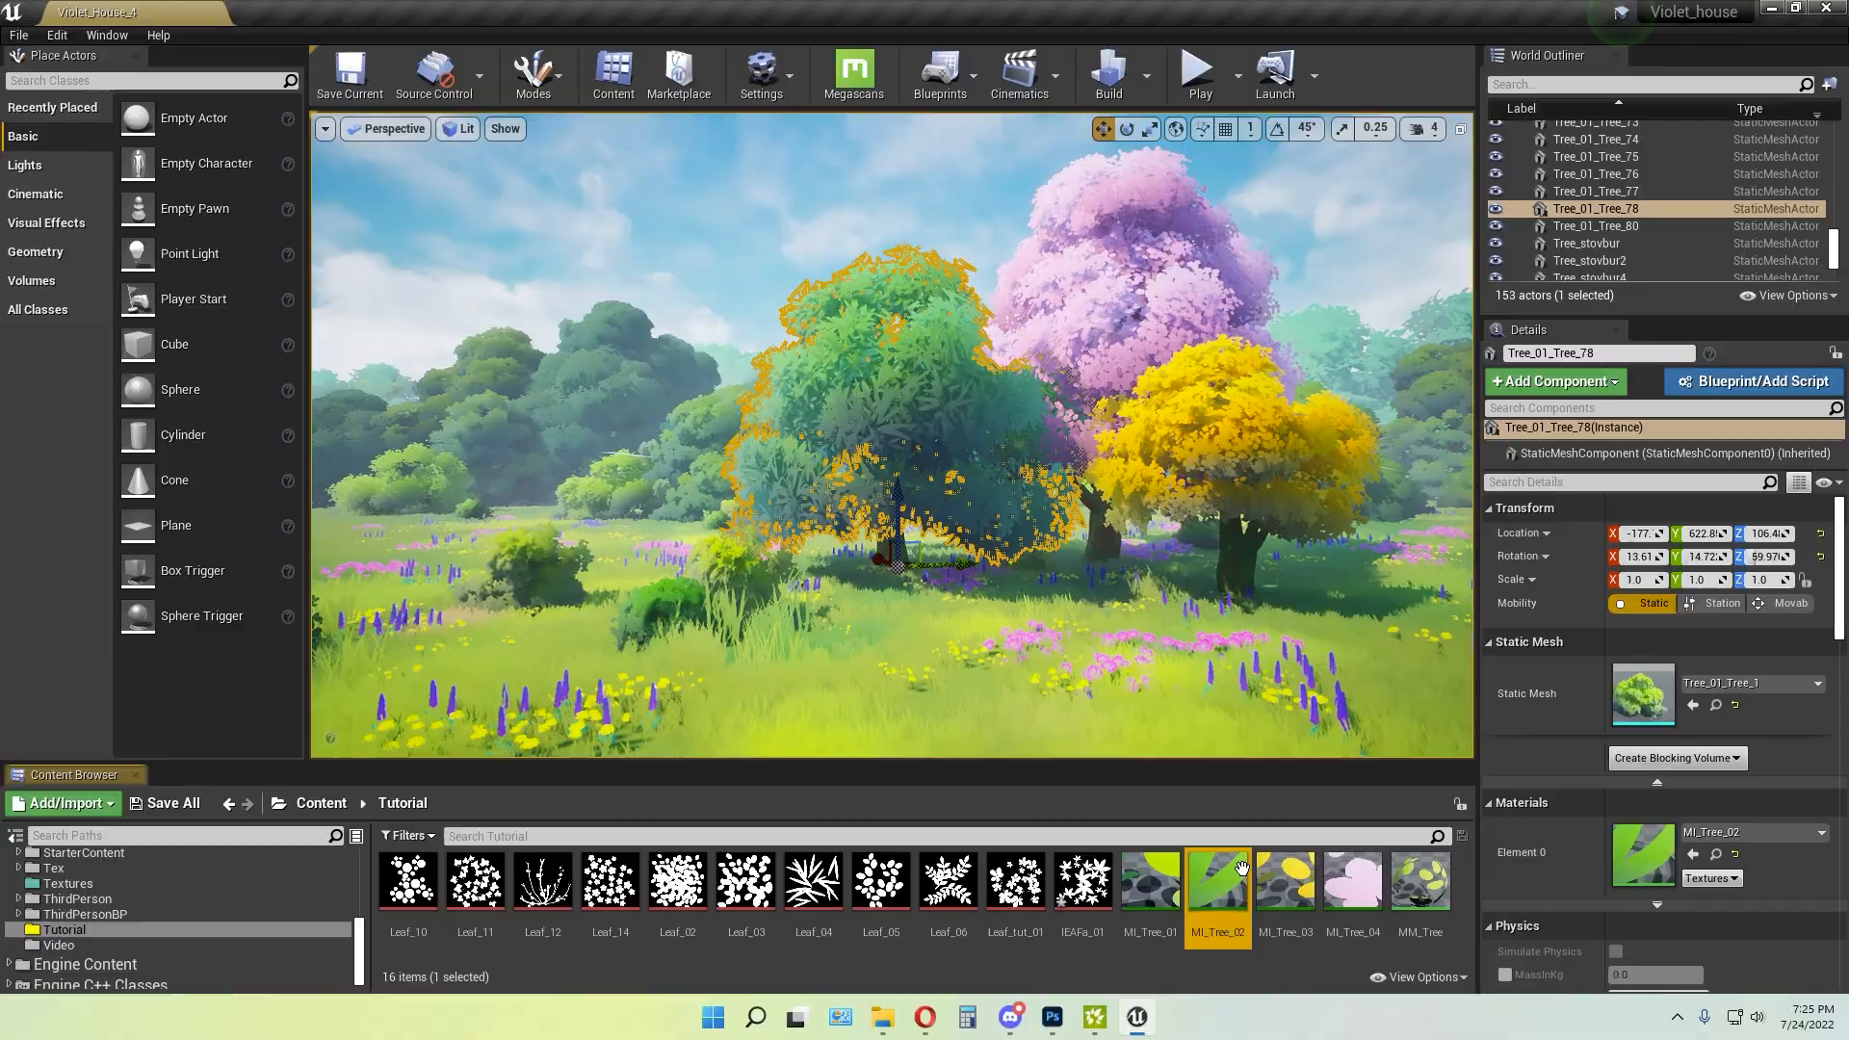
double_click(1217, 881)
click(897, 599)
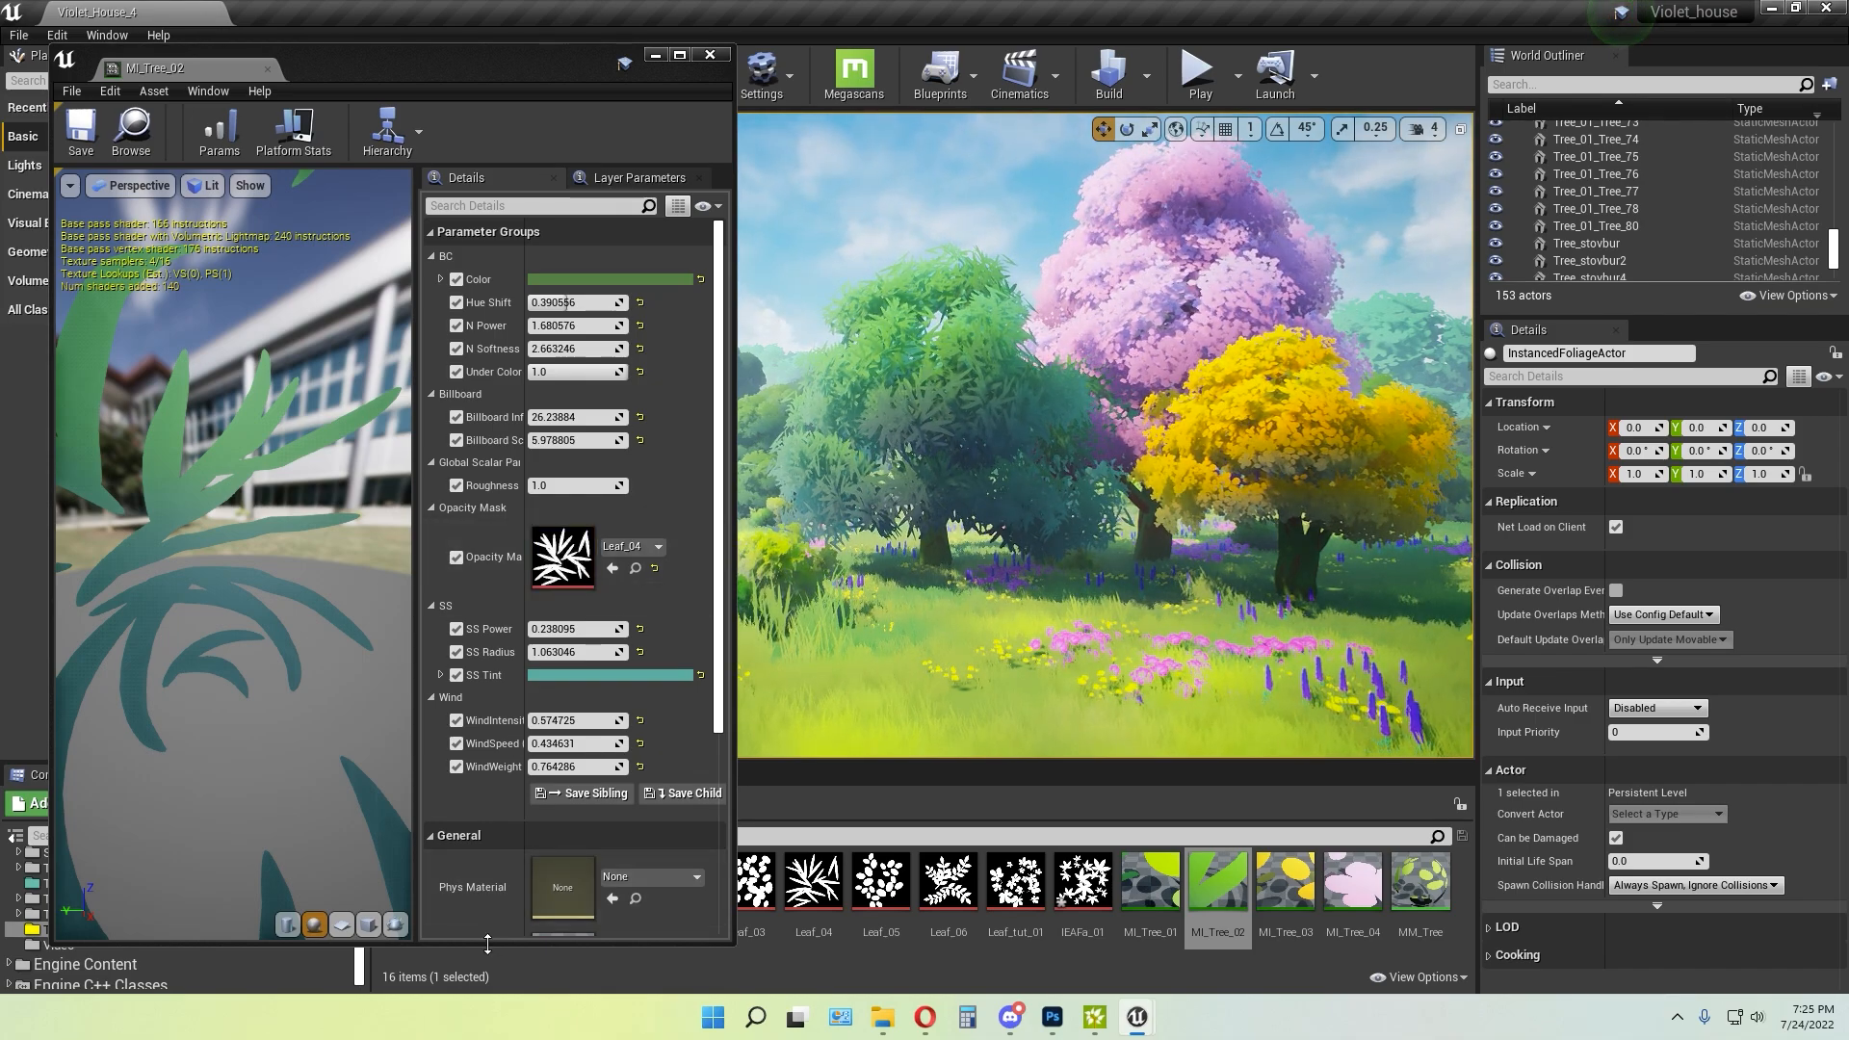
drag(507, 945, 510, 747)
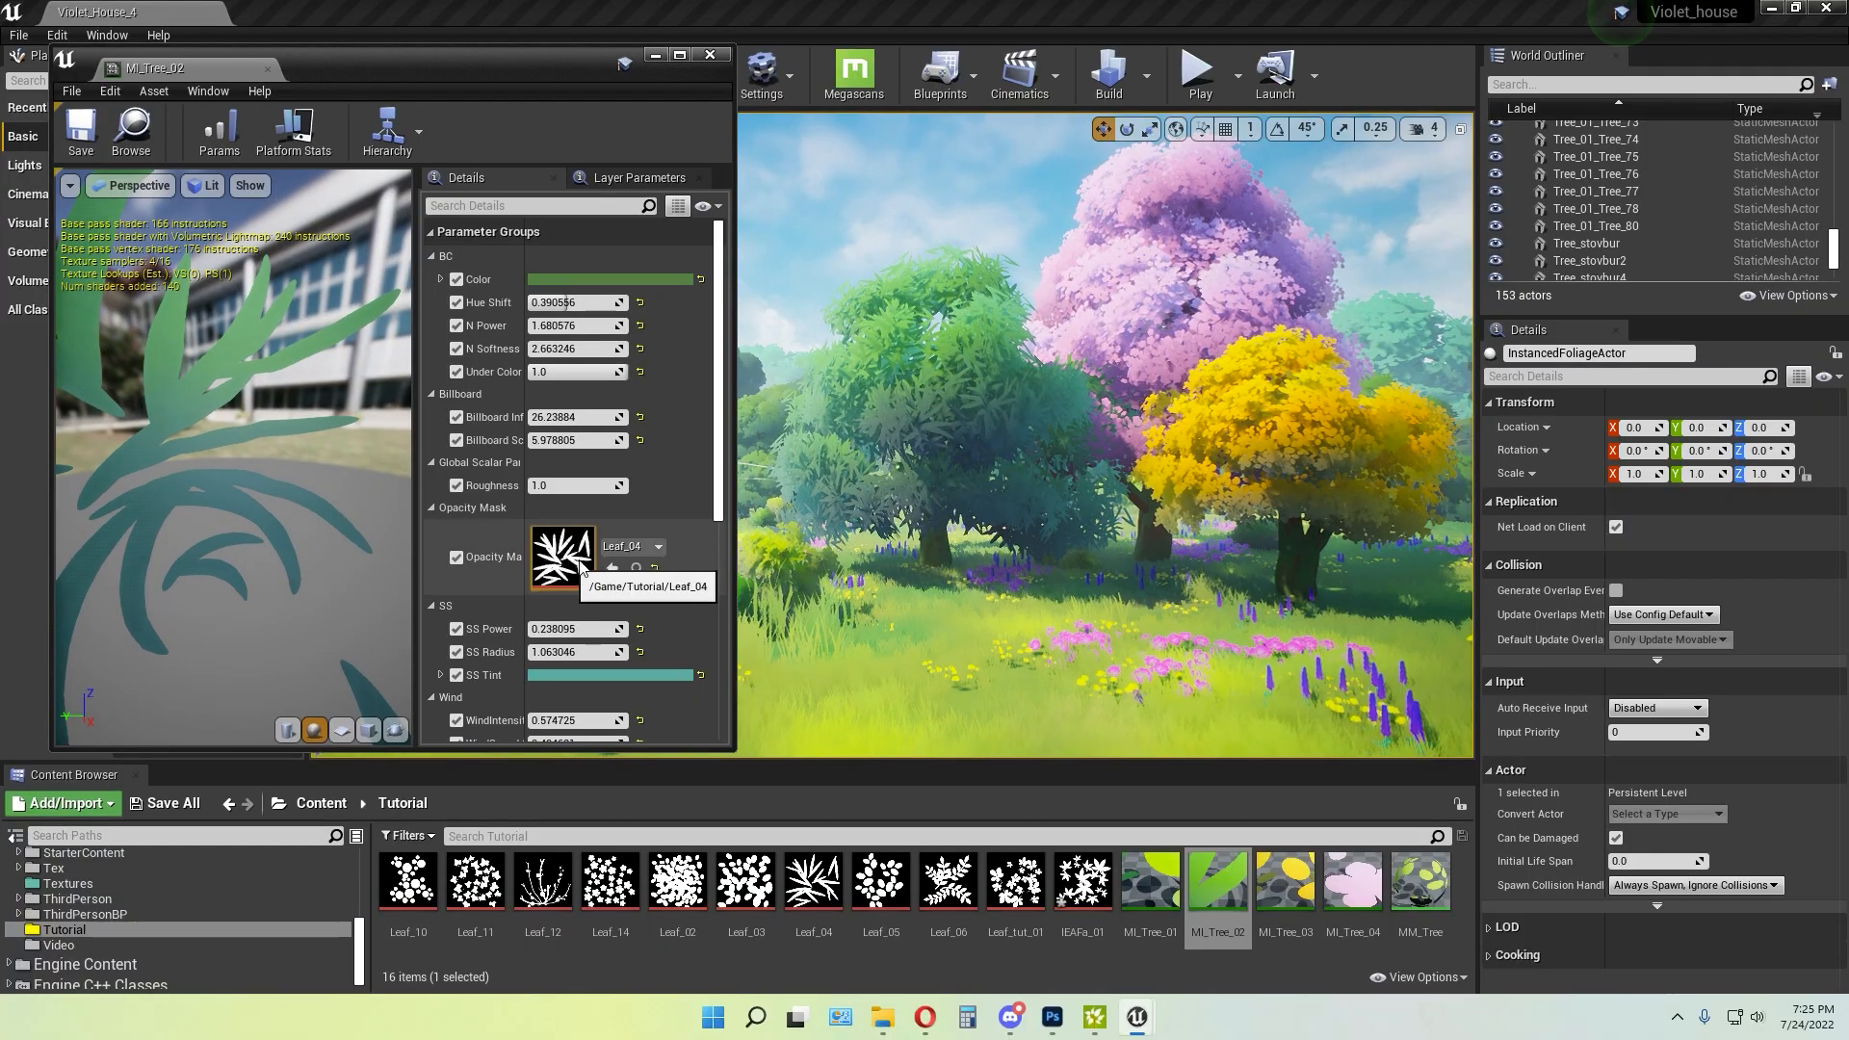
Try Leaf_10, Leaf_11, lEAFa_01, Leaf_tut_01, Leaf_02 and Leaf_12 in turn as the opacity mask of MI_Tree_02
drag(408, 879, 578, 563)
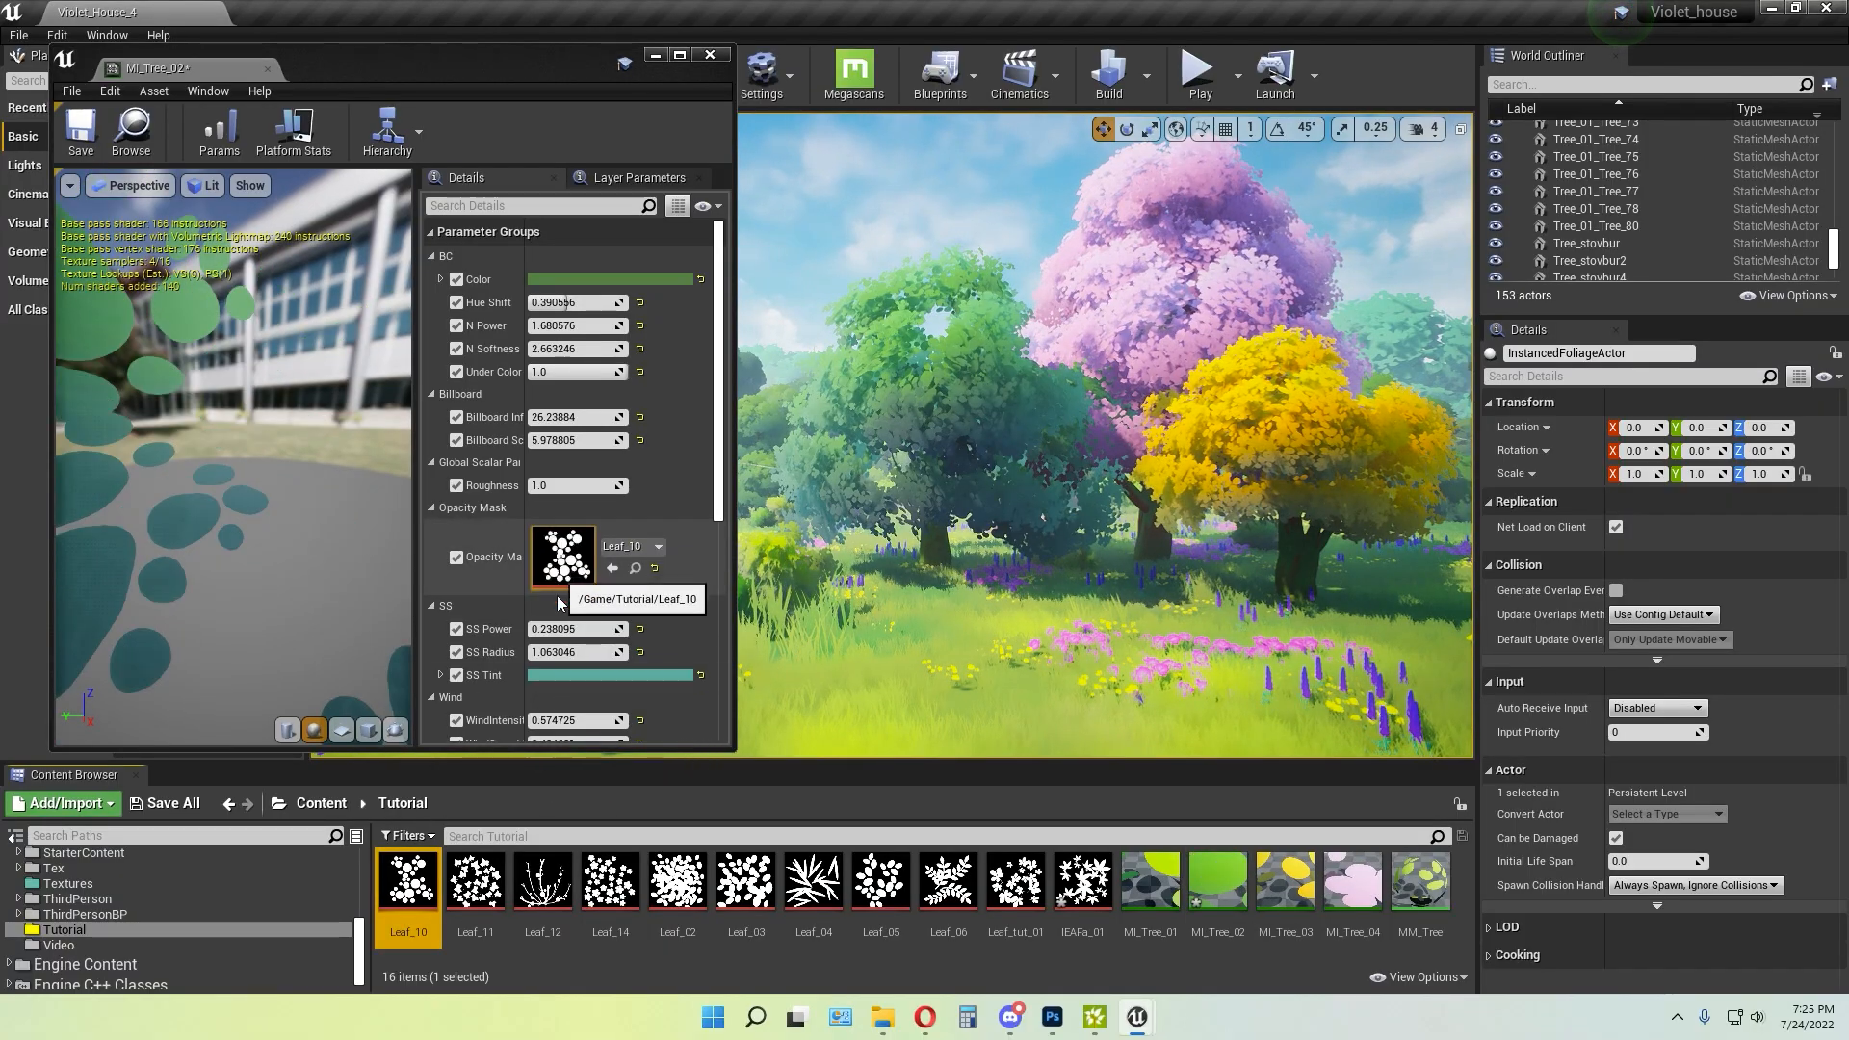
drag(476, 879, 578, 559)
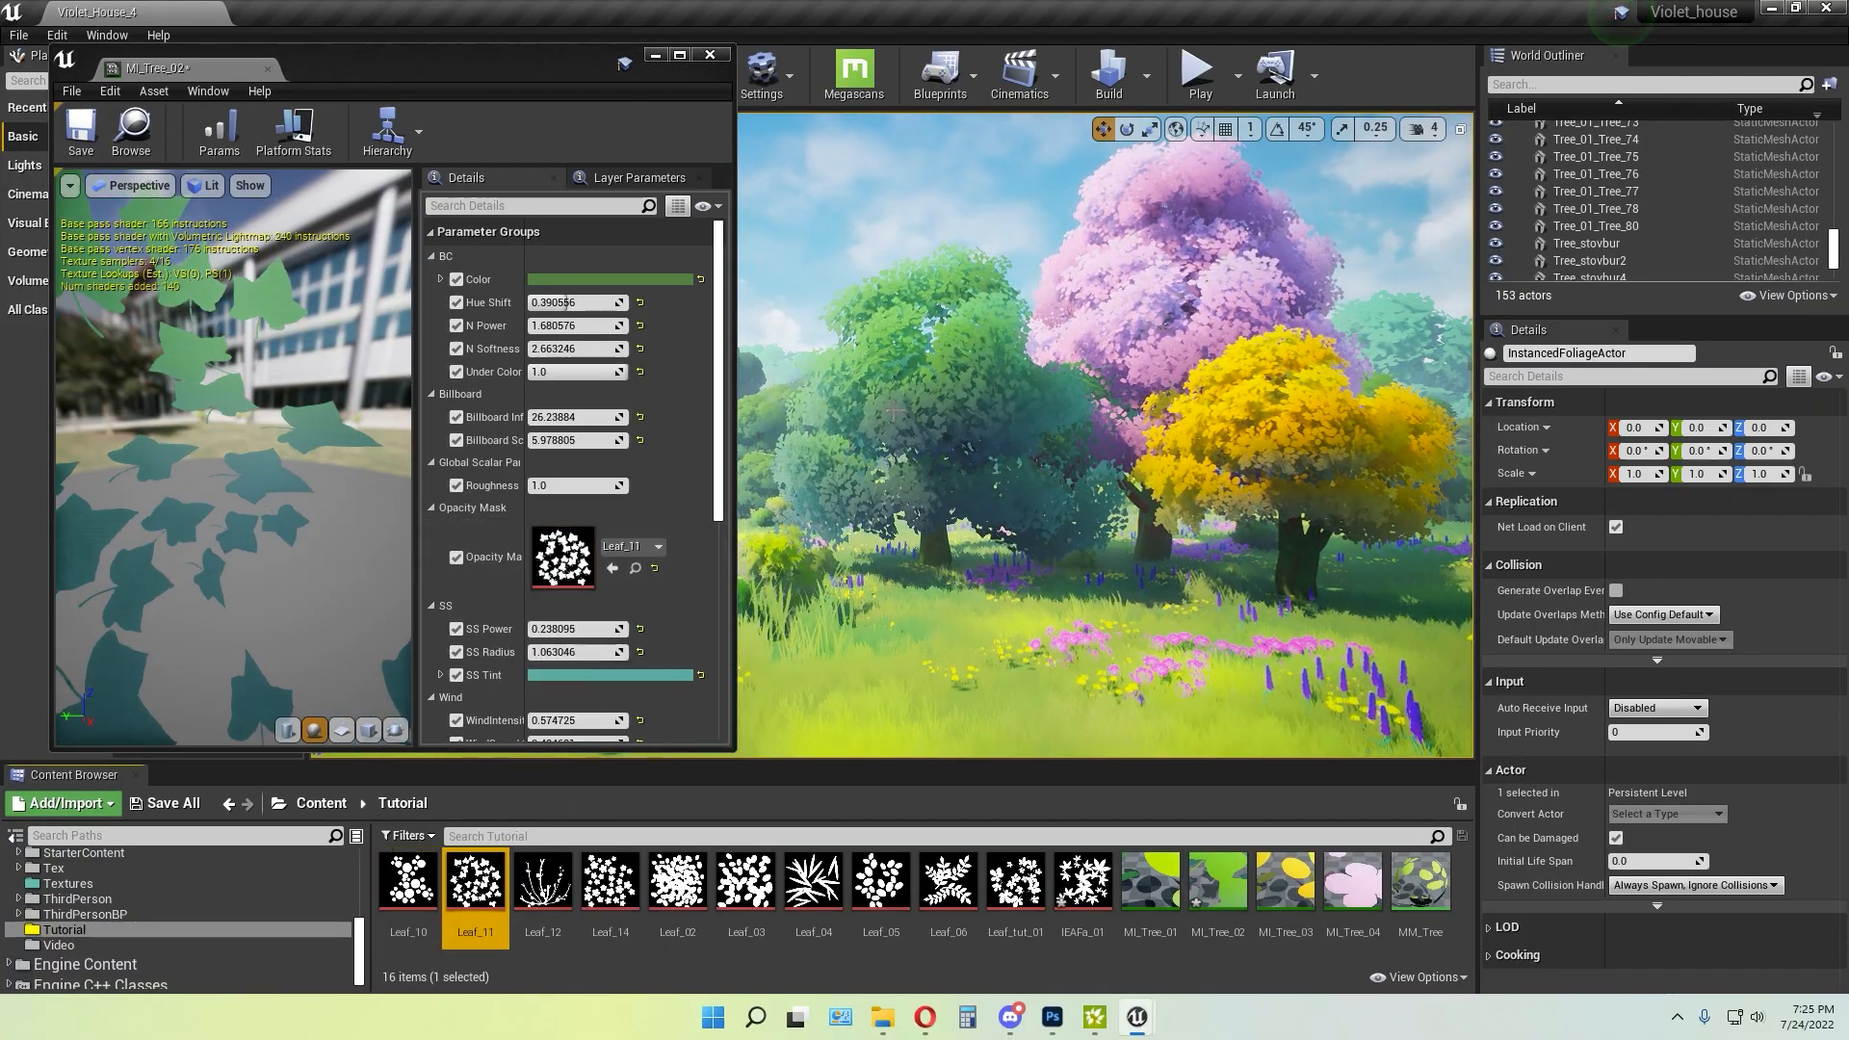
drag(1081, 880, 566, 563)
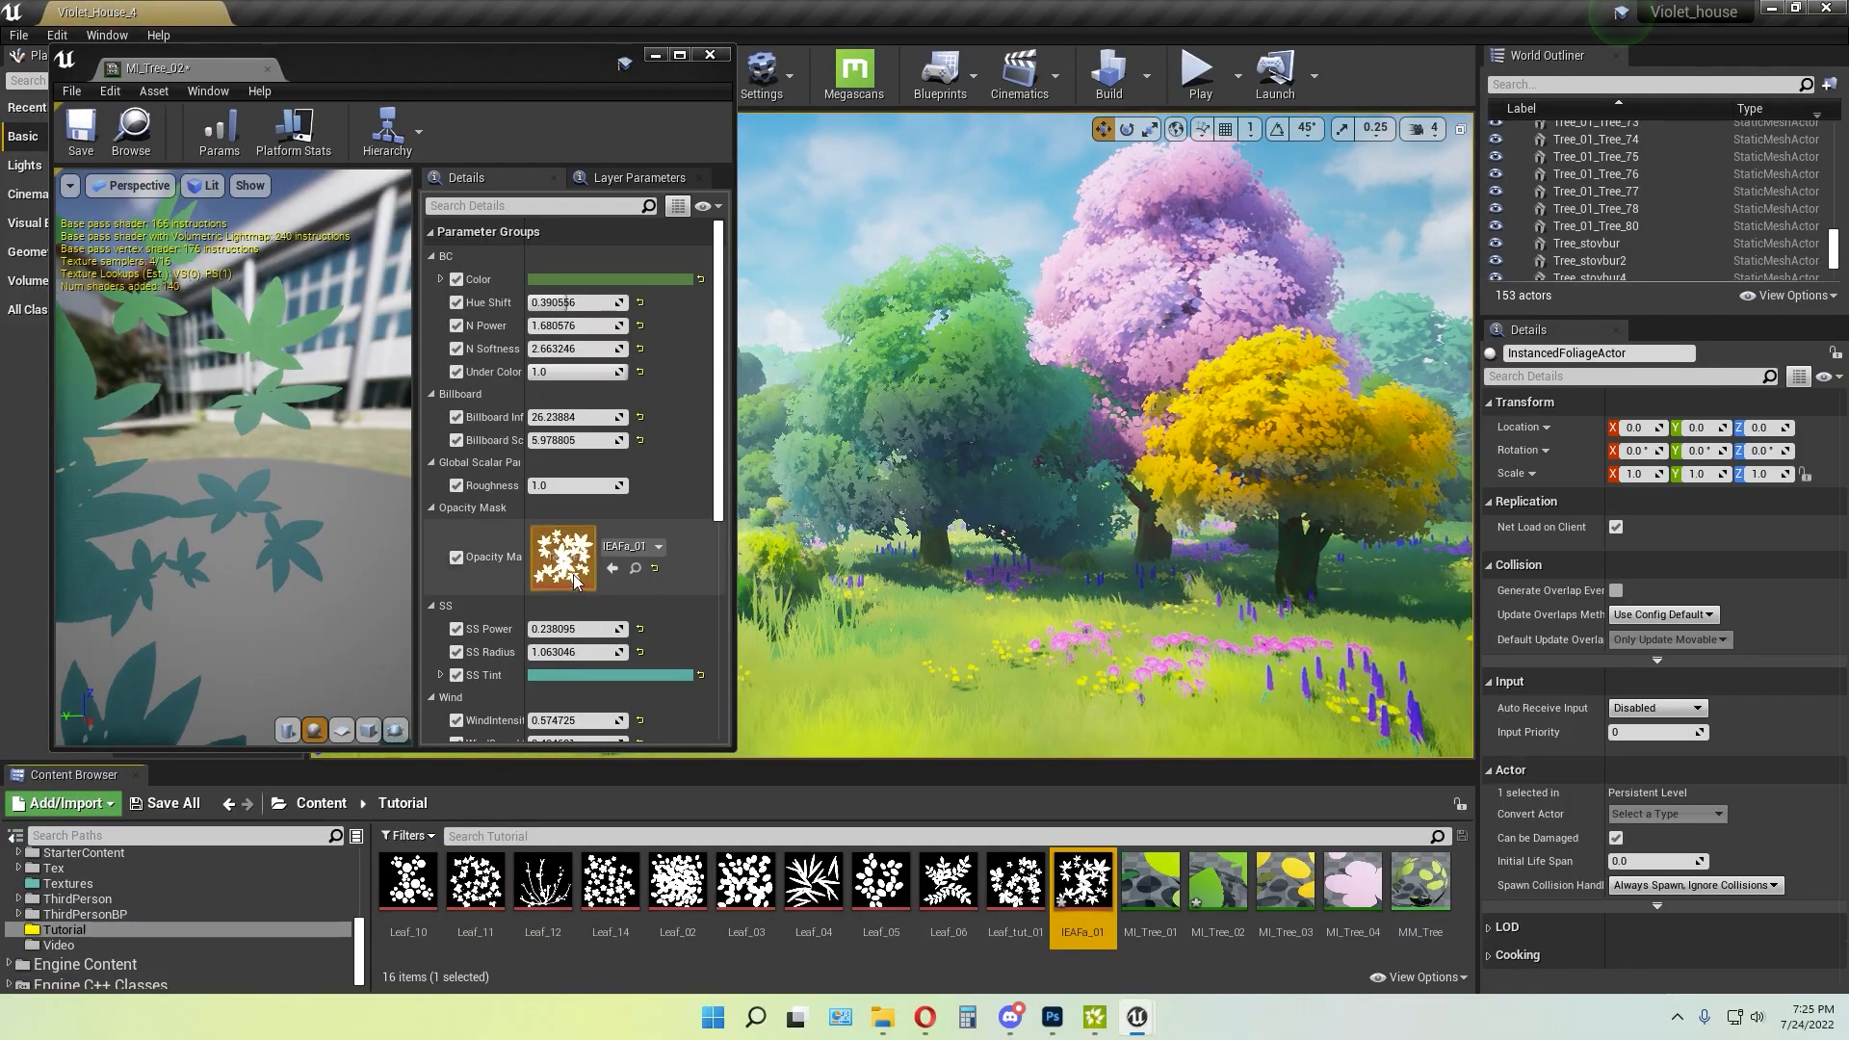
drag(1040, 883, 563, 559)
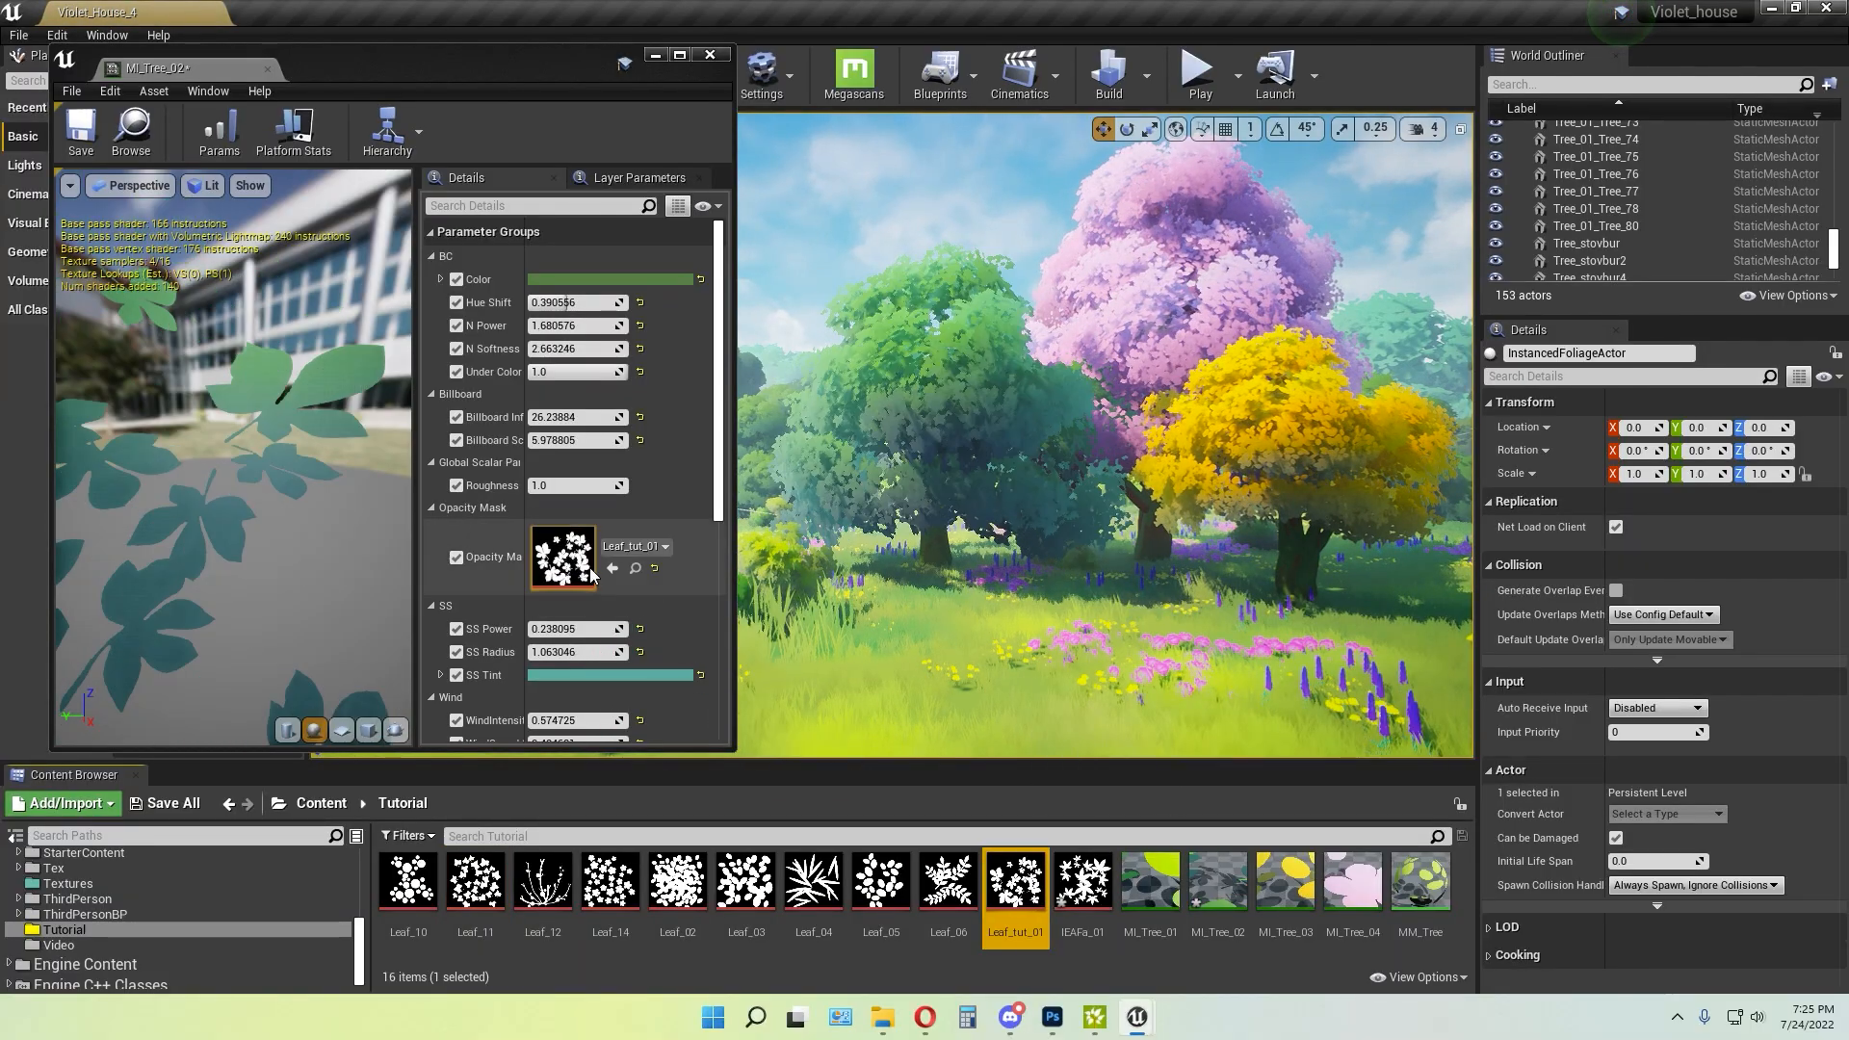
drag(677, 879, 578, 558)
drag(542, 880, 563, 558)
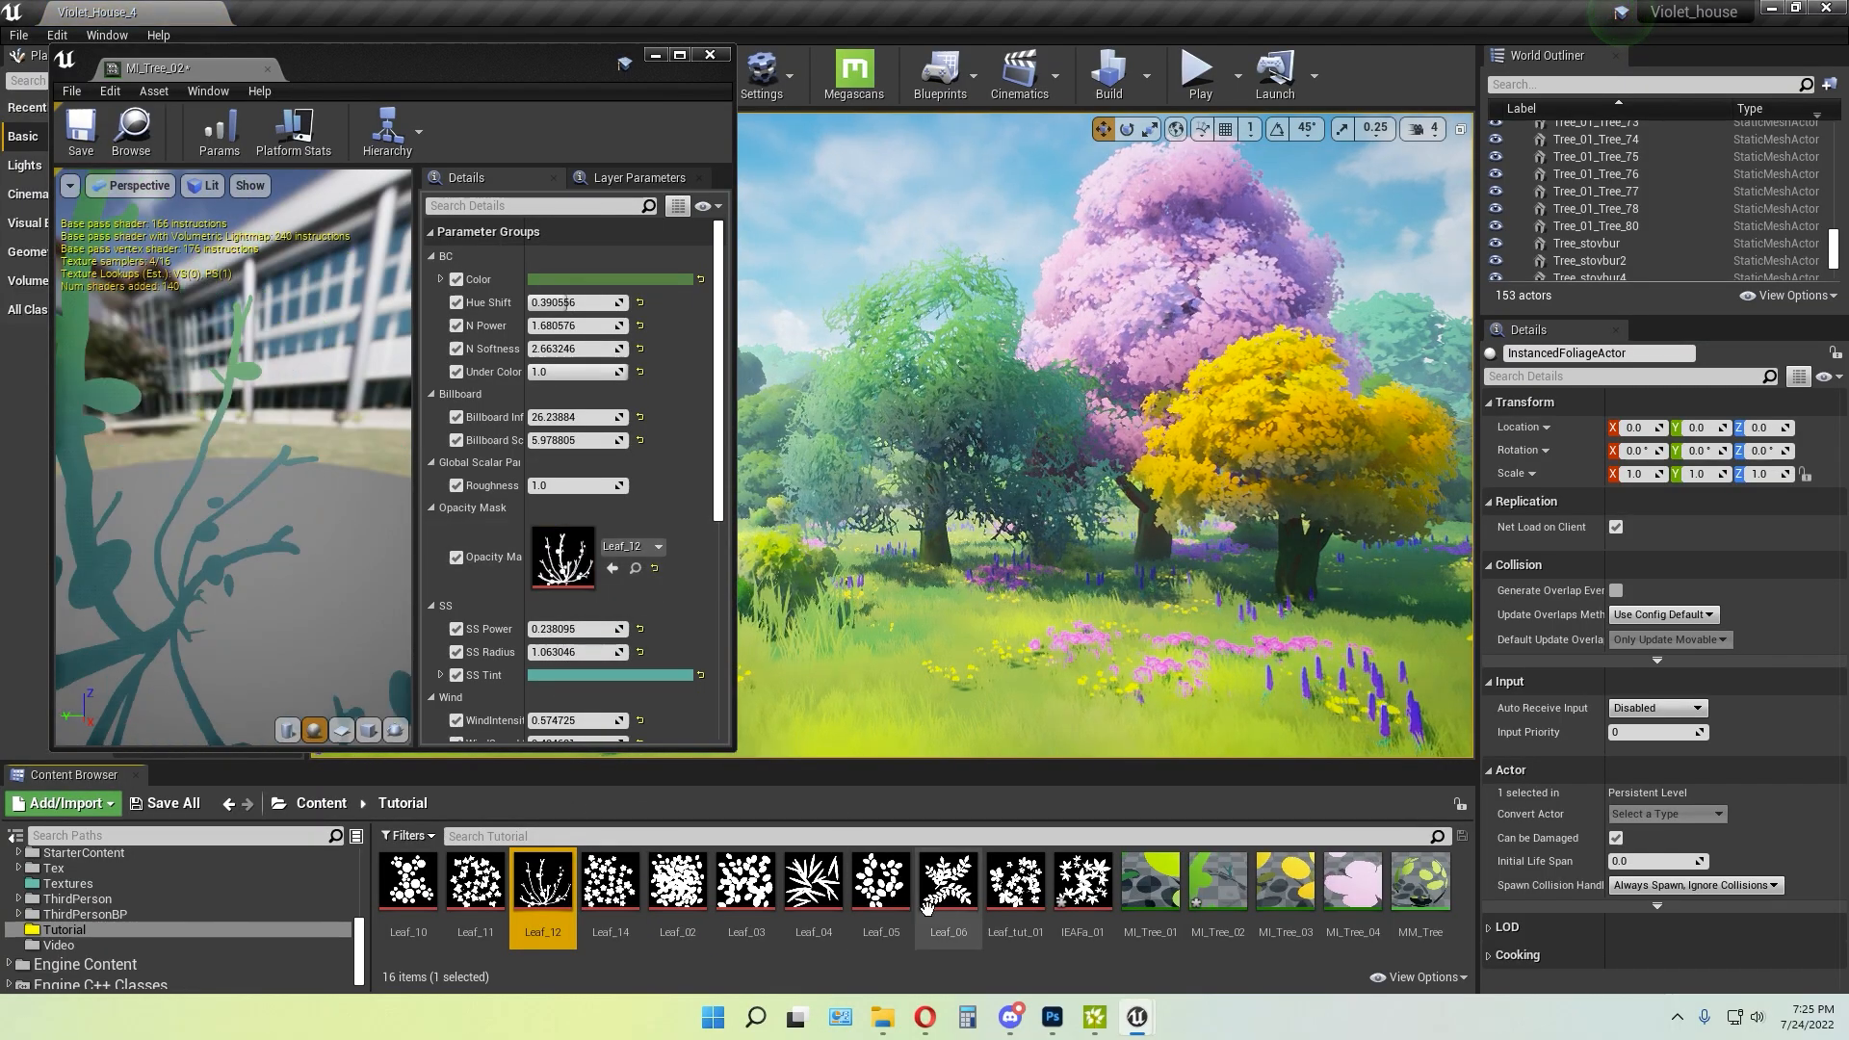
Assign Leaf_04 as the opacity mask of MI_Tree_02 and close the material editor
click(813, 876)
drag(814, 872, 563, 559)
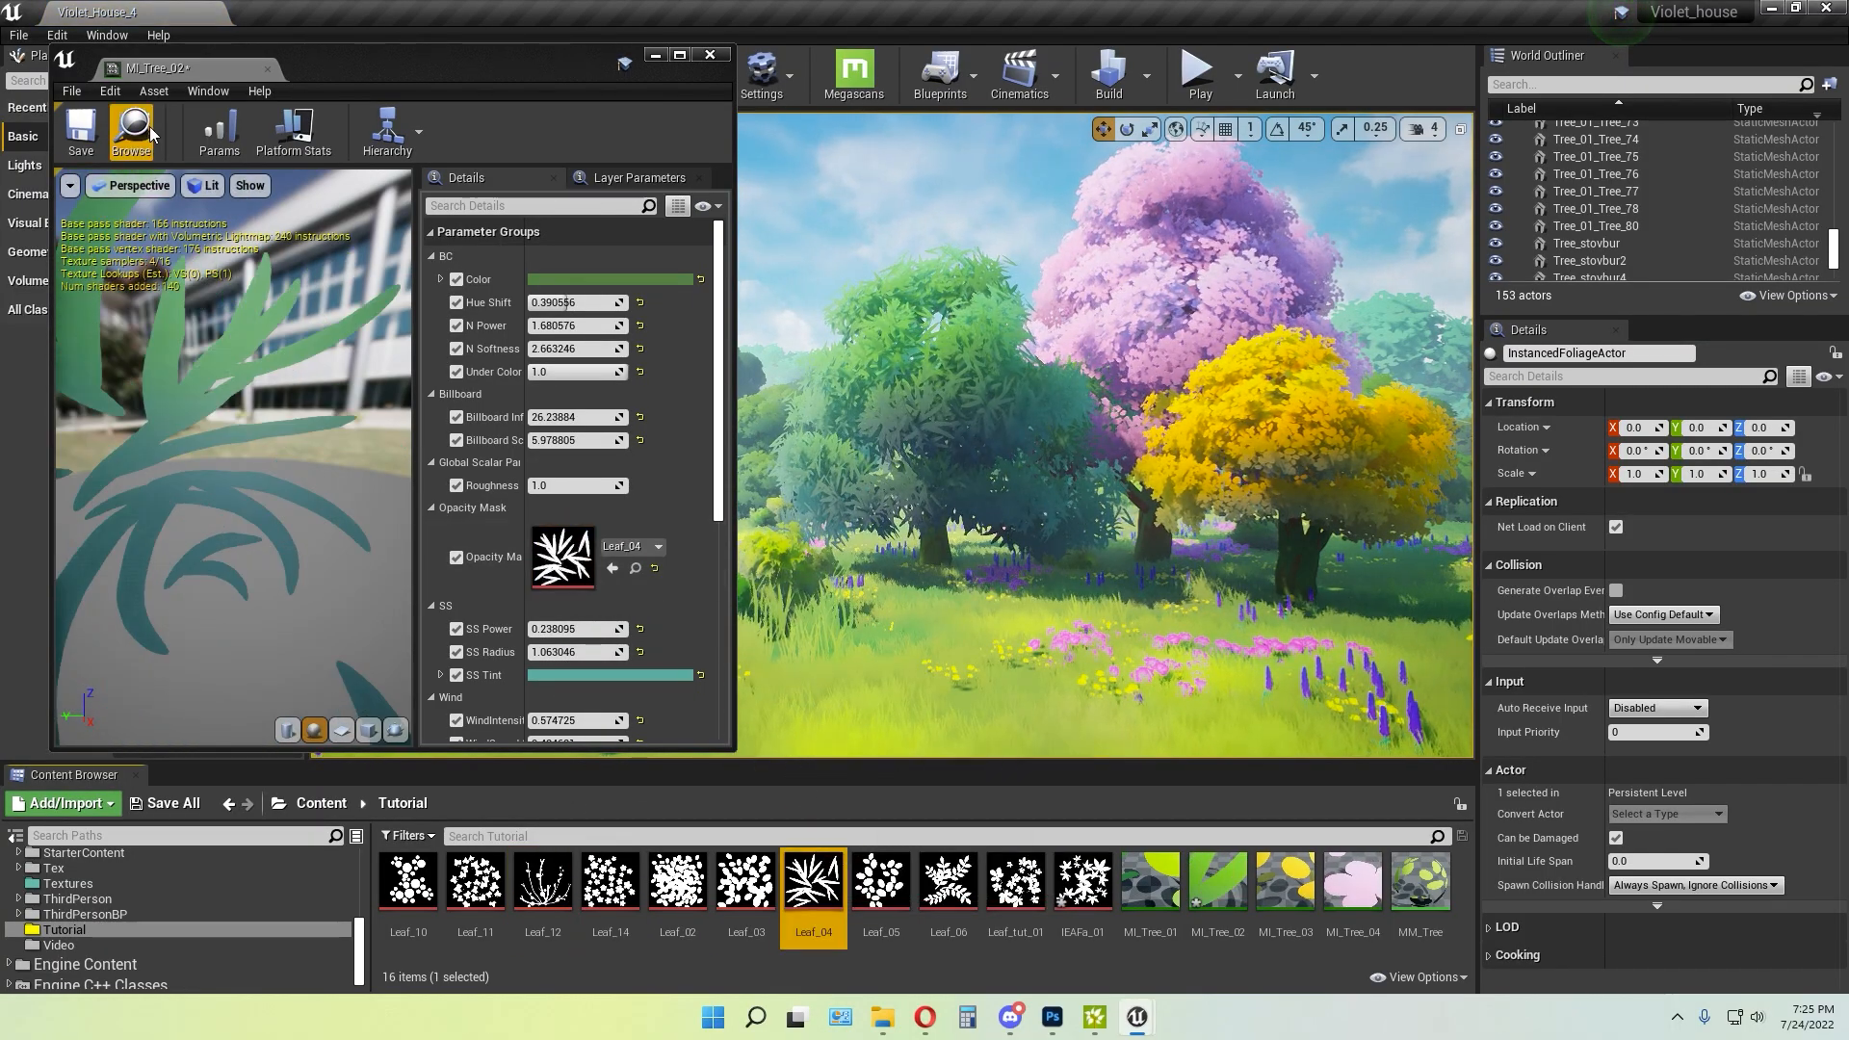
click(708, 53)
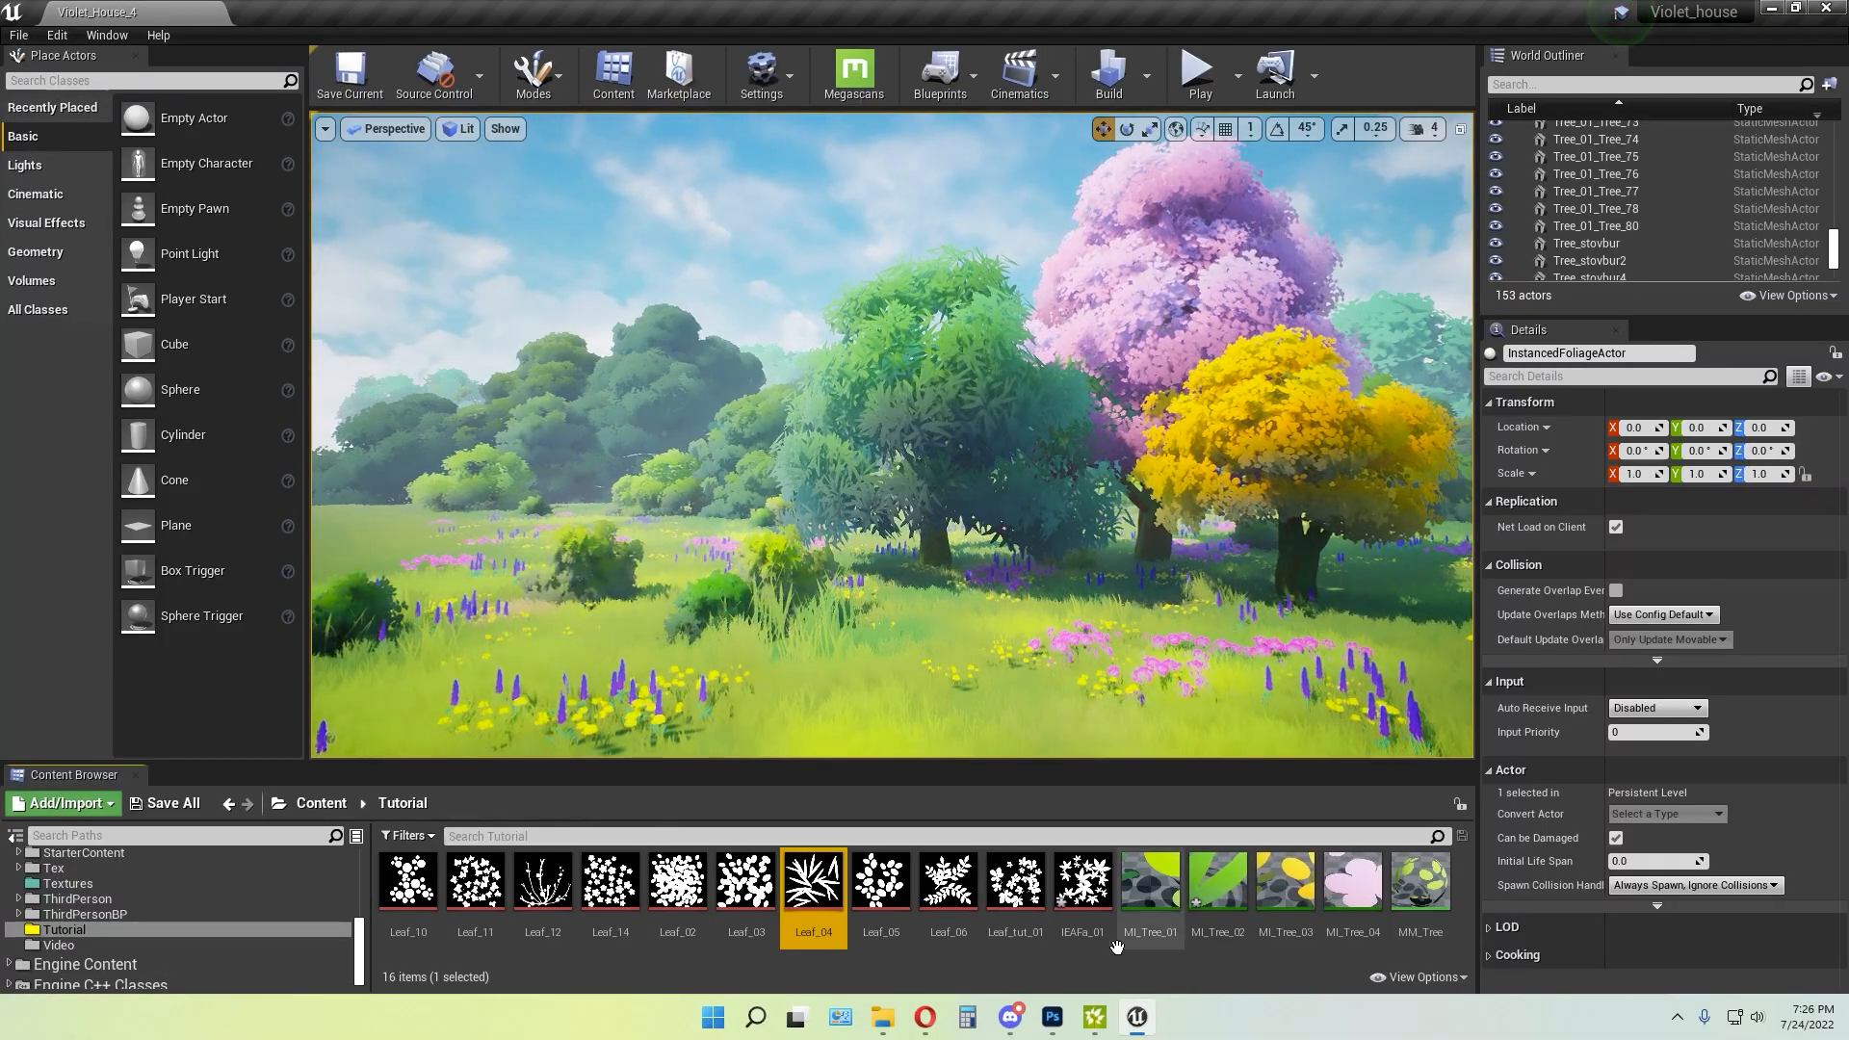
Switch to Photoshop and create a 1024 x 1024 px document at 72 ppi in RGB color
click(1049, 1018)
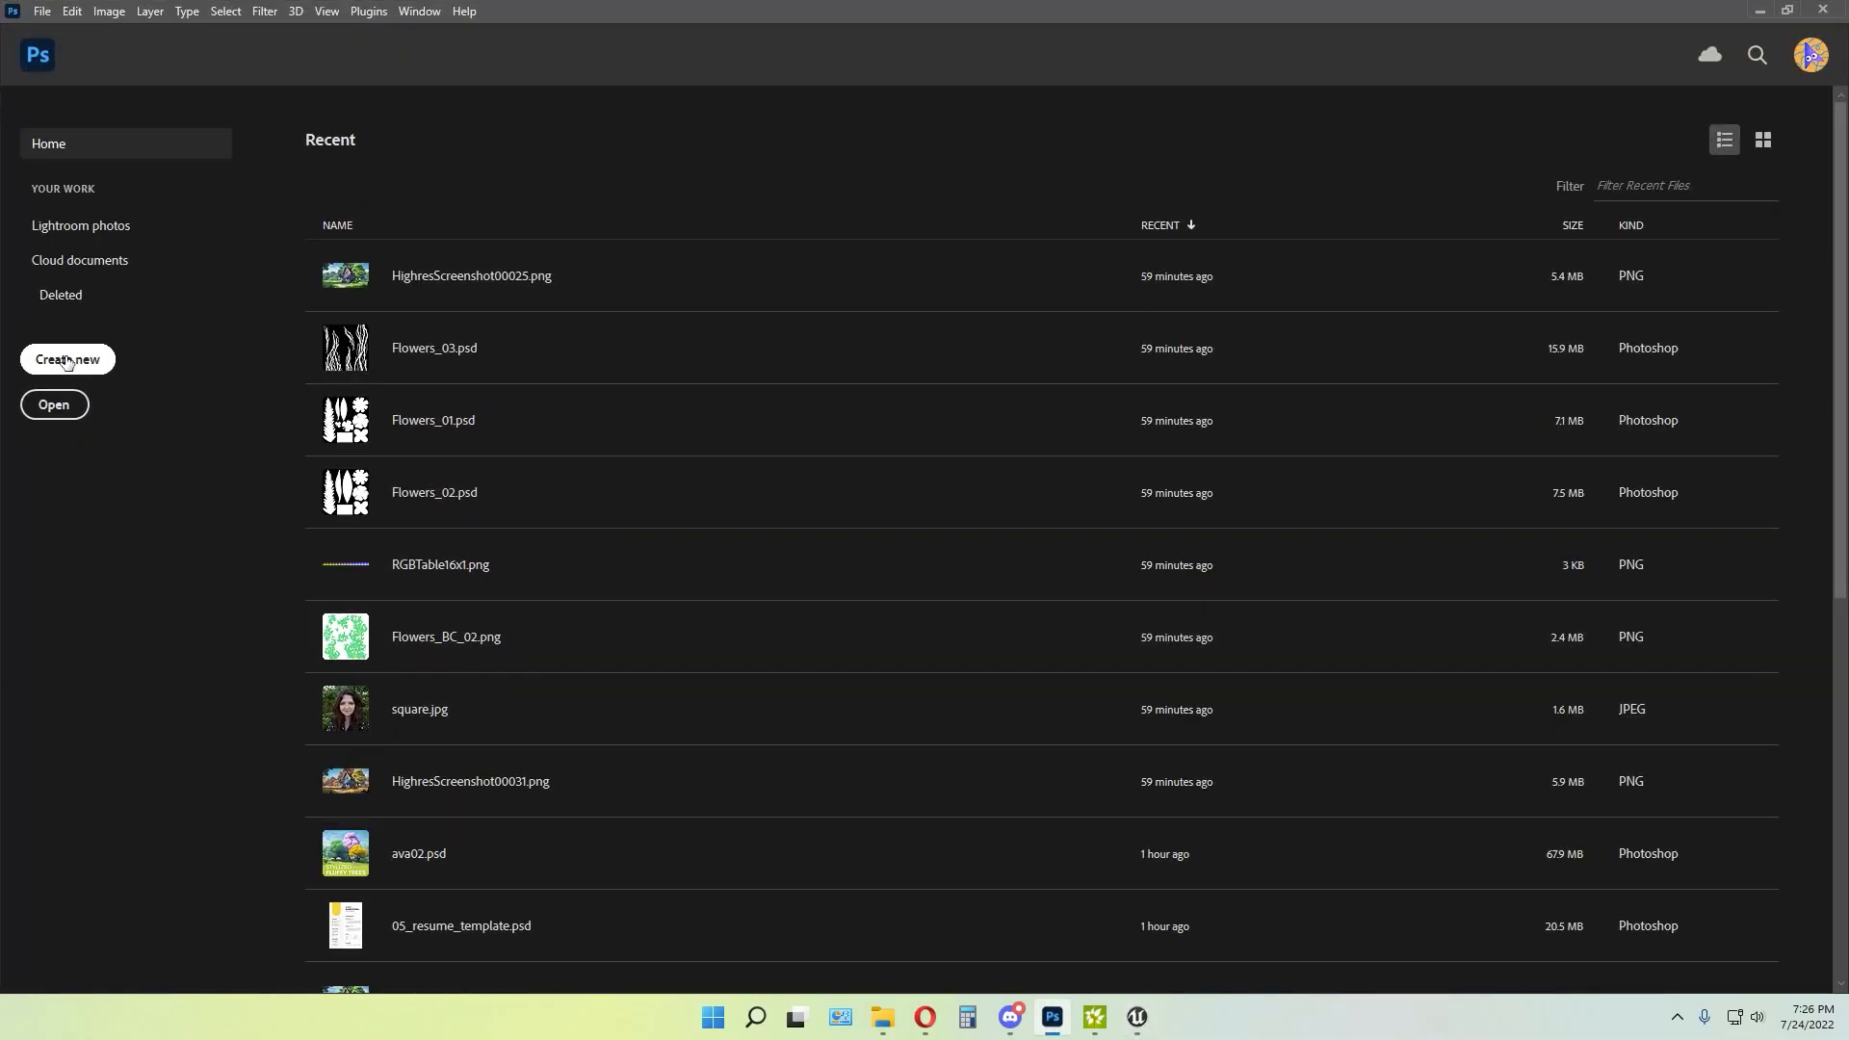
click(67, 359)
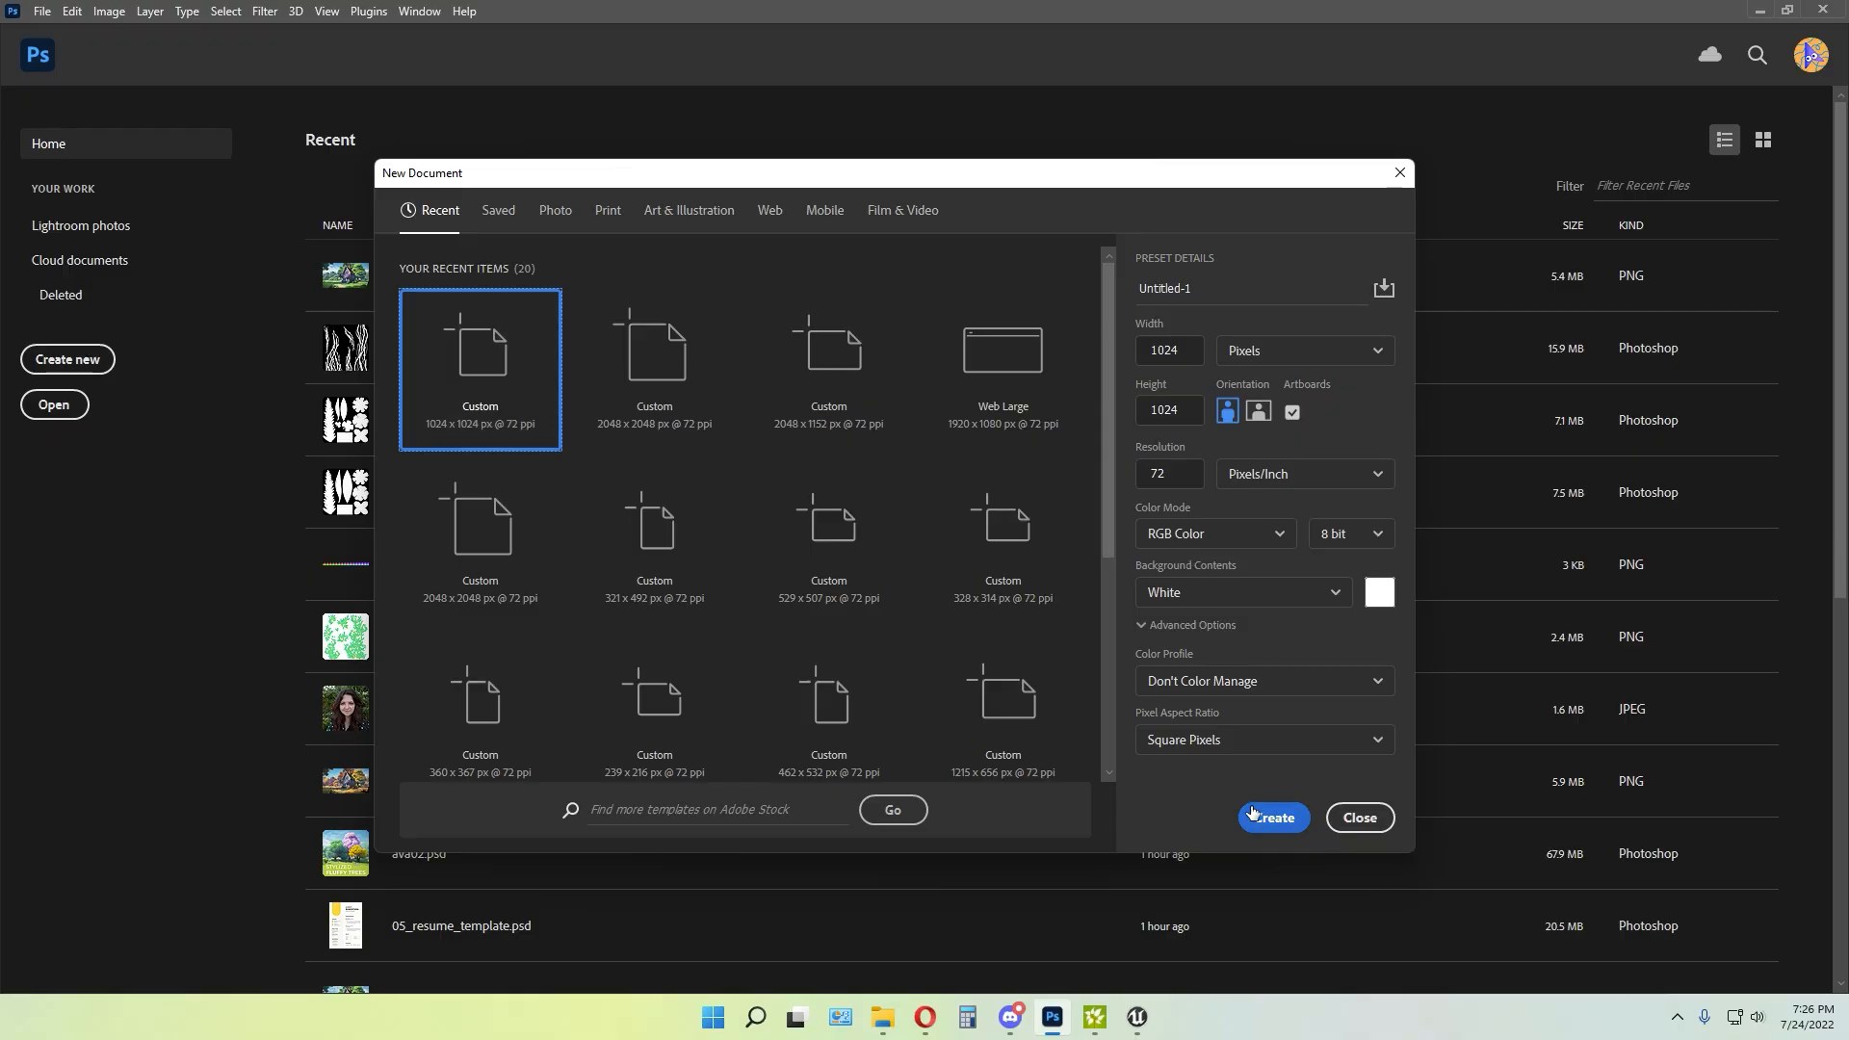
double_click(1149, 349)
double_click(1151, 414)
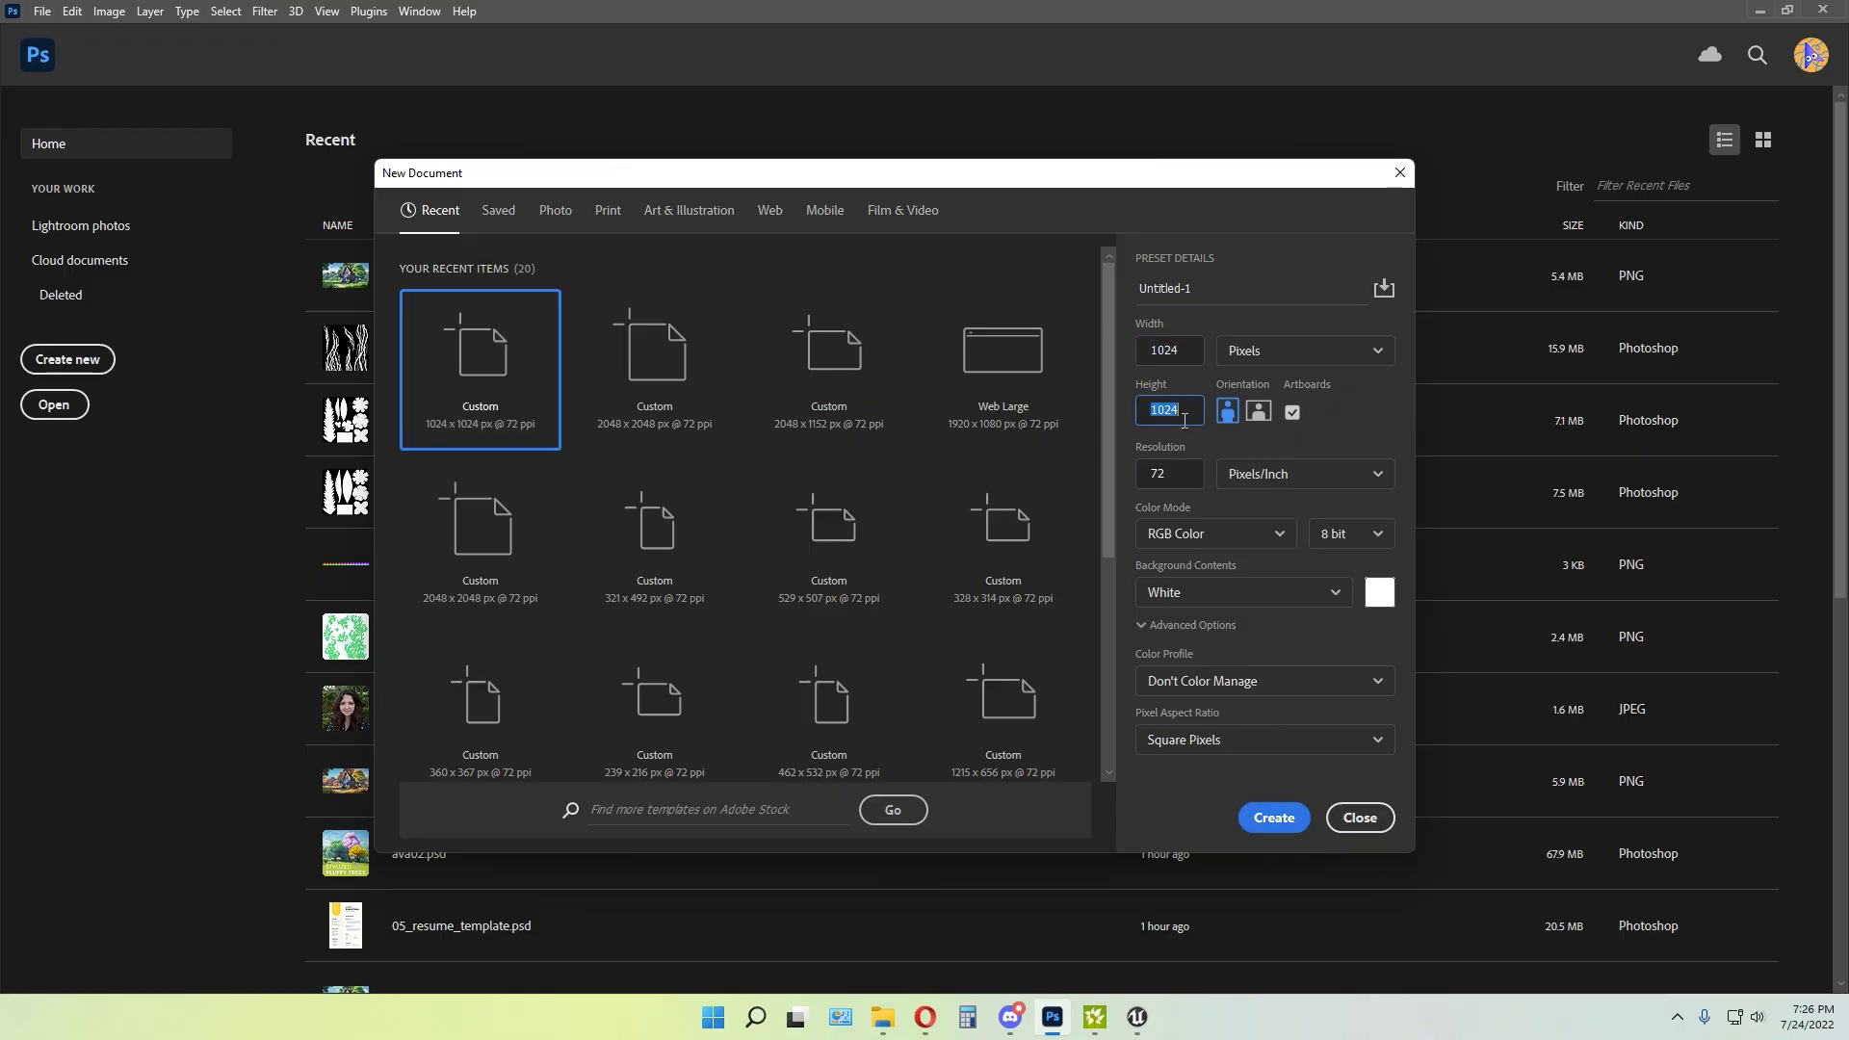
click(1272, 819)
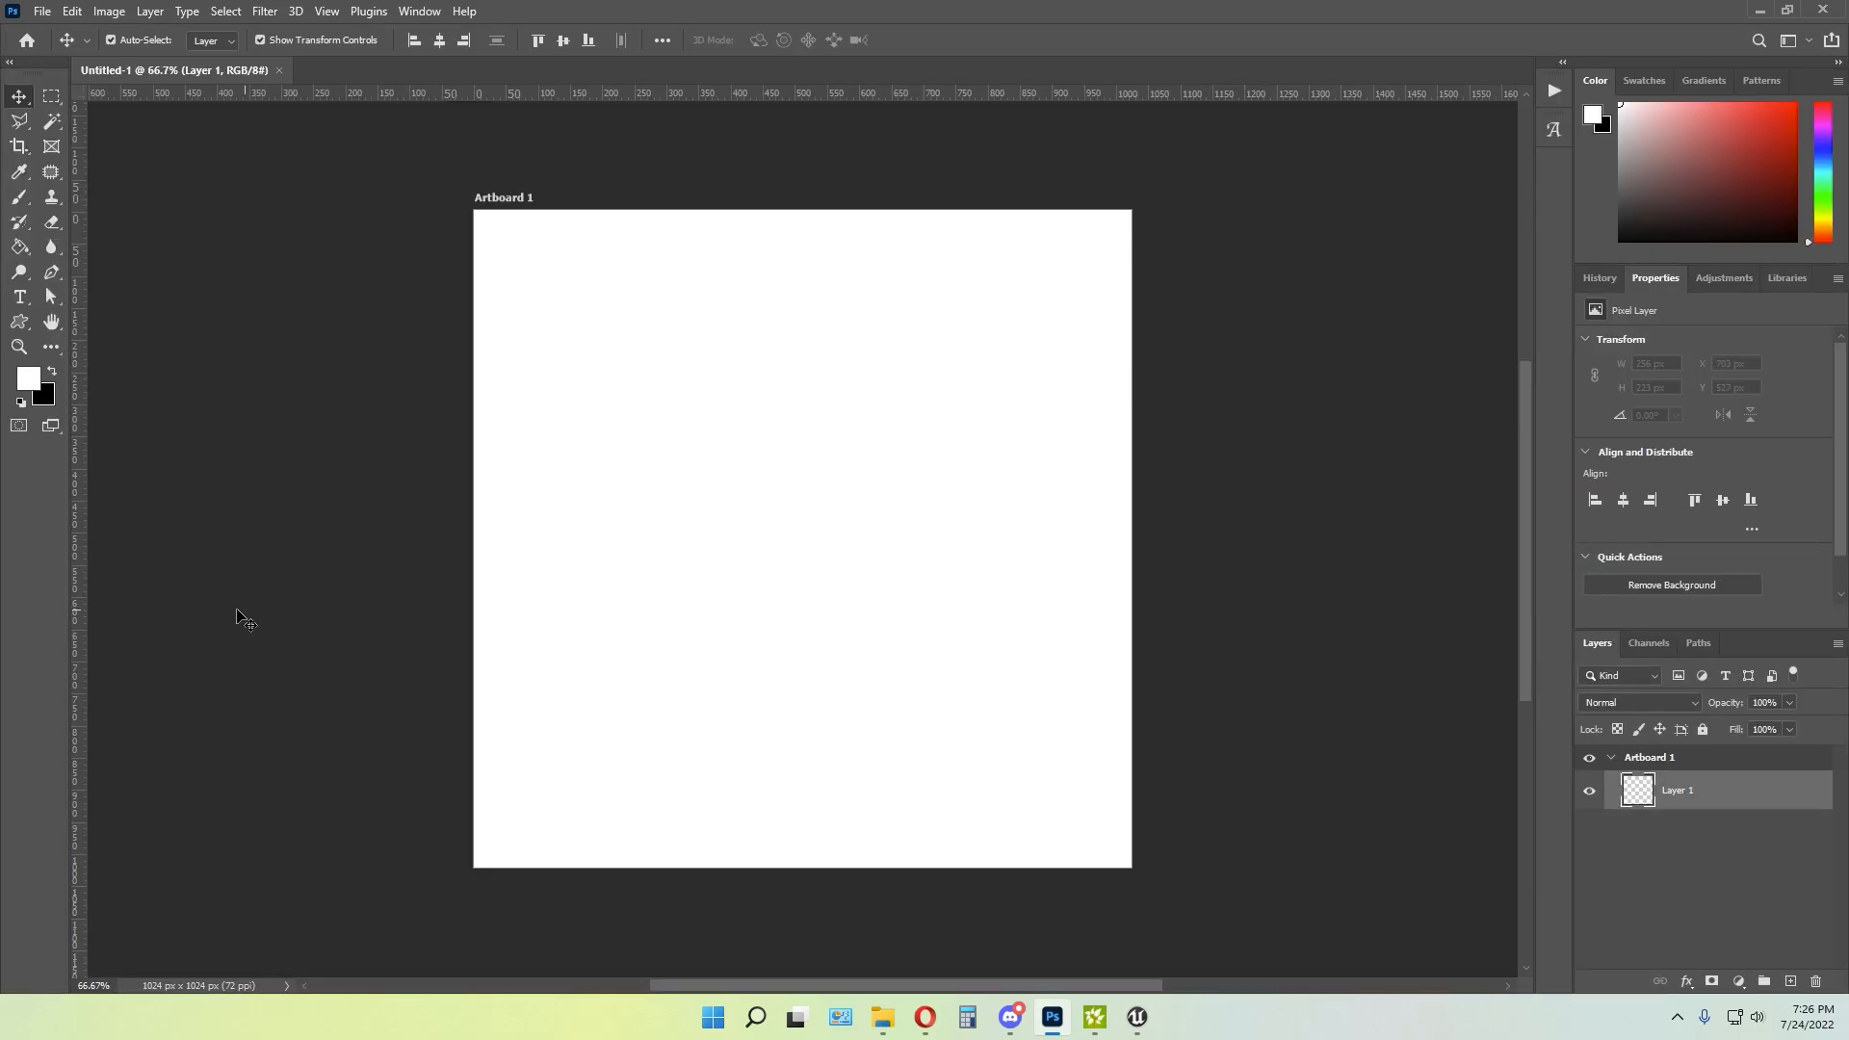
Fill Layer 1 with black, lock it and add a new empty layer above it
click(19, 248)
click(872, 544)
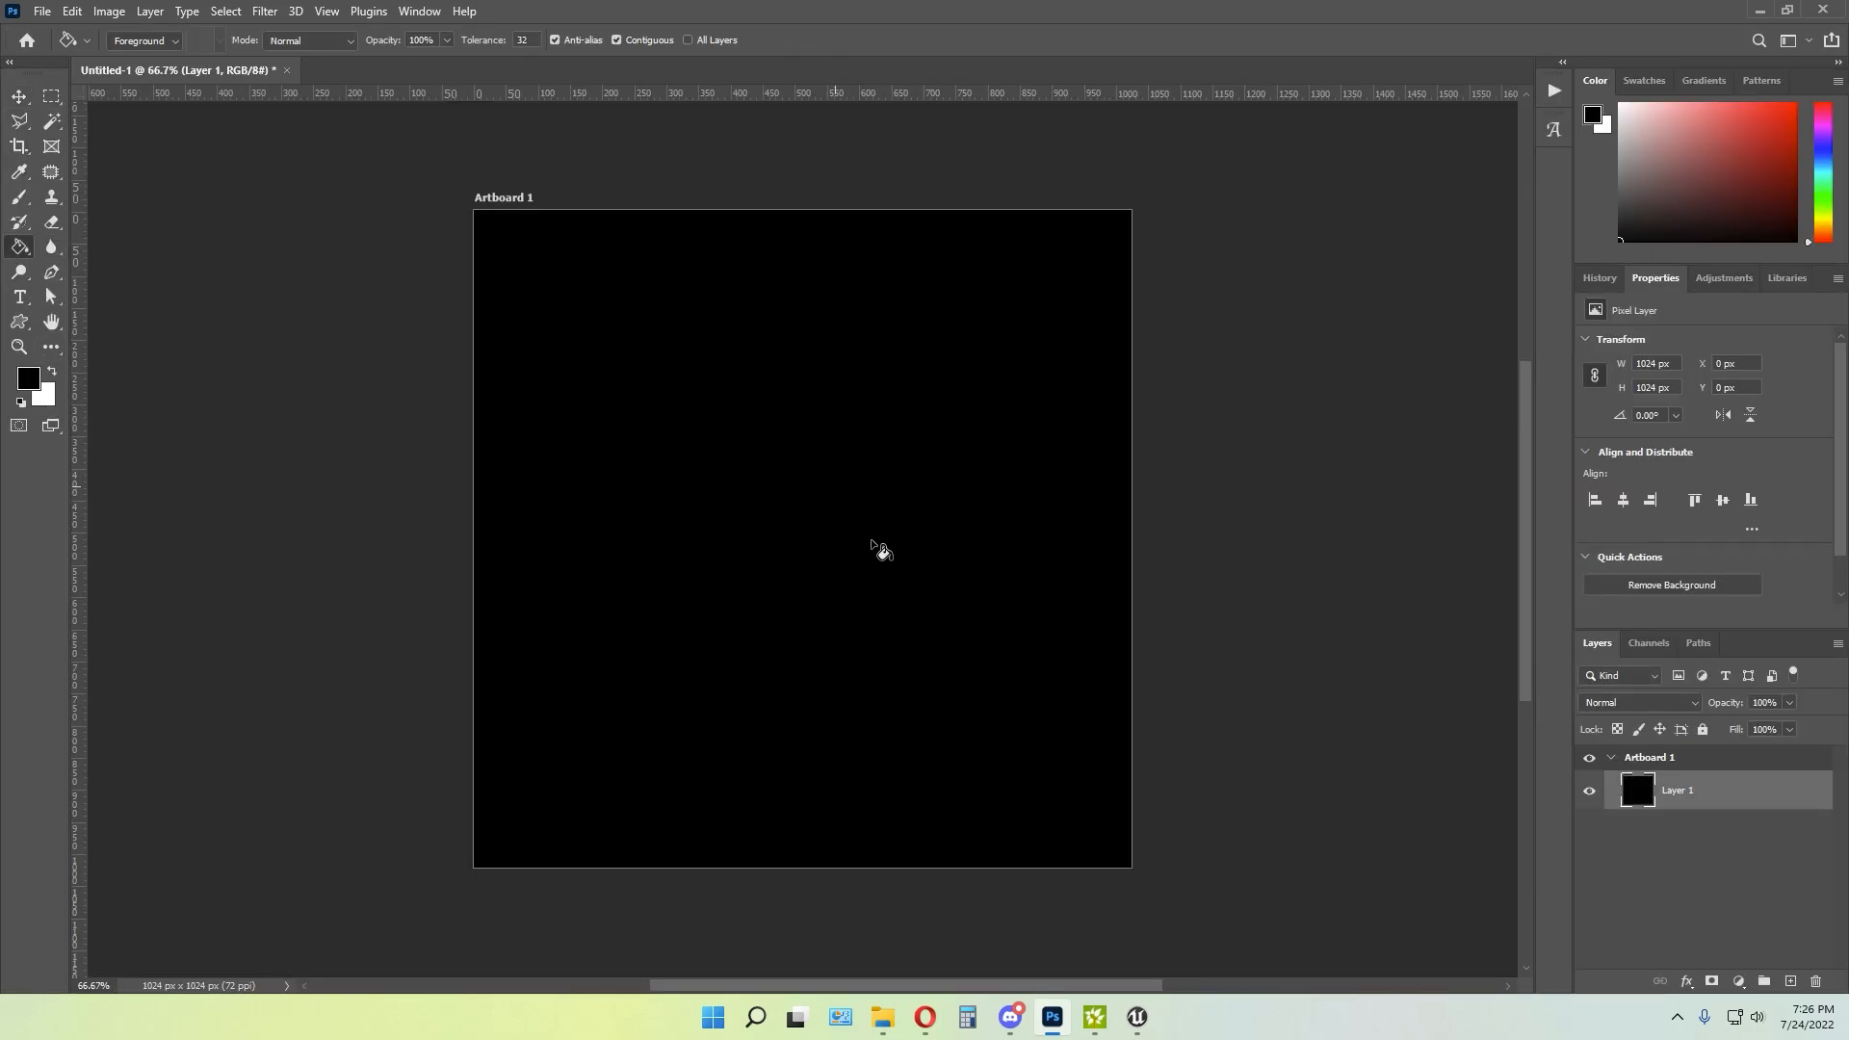
click(1701, 729)
click(1793, 982)
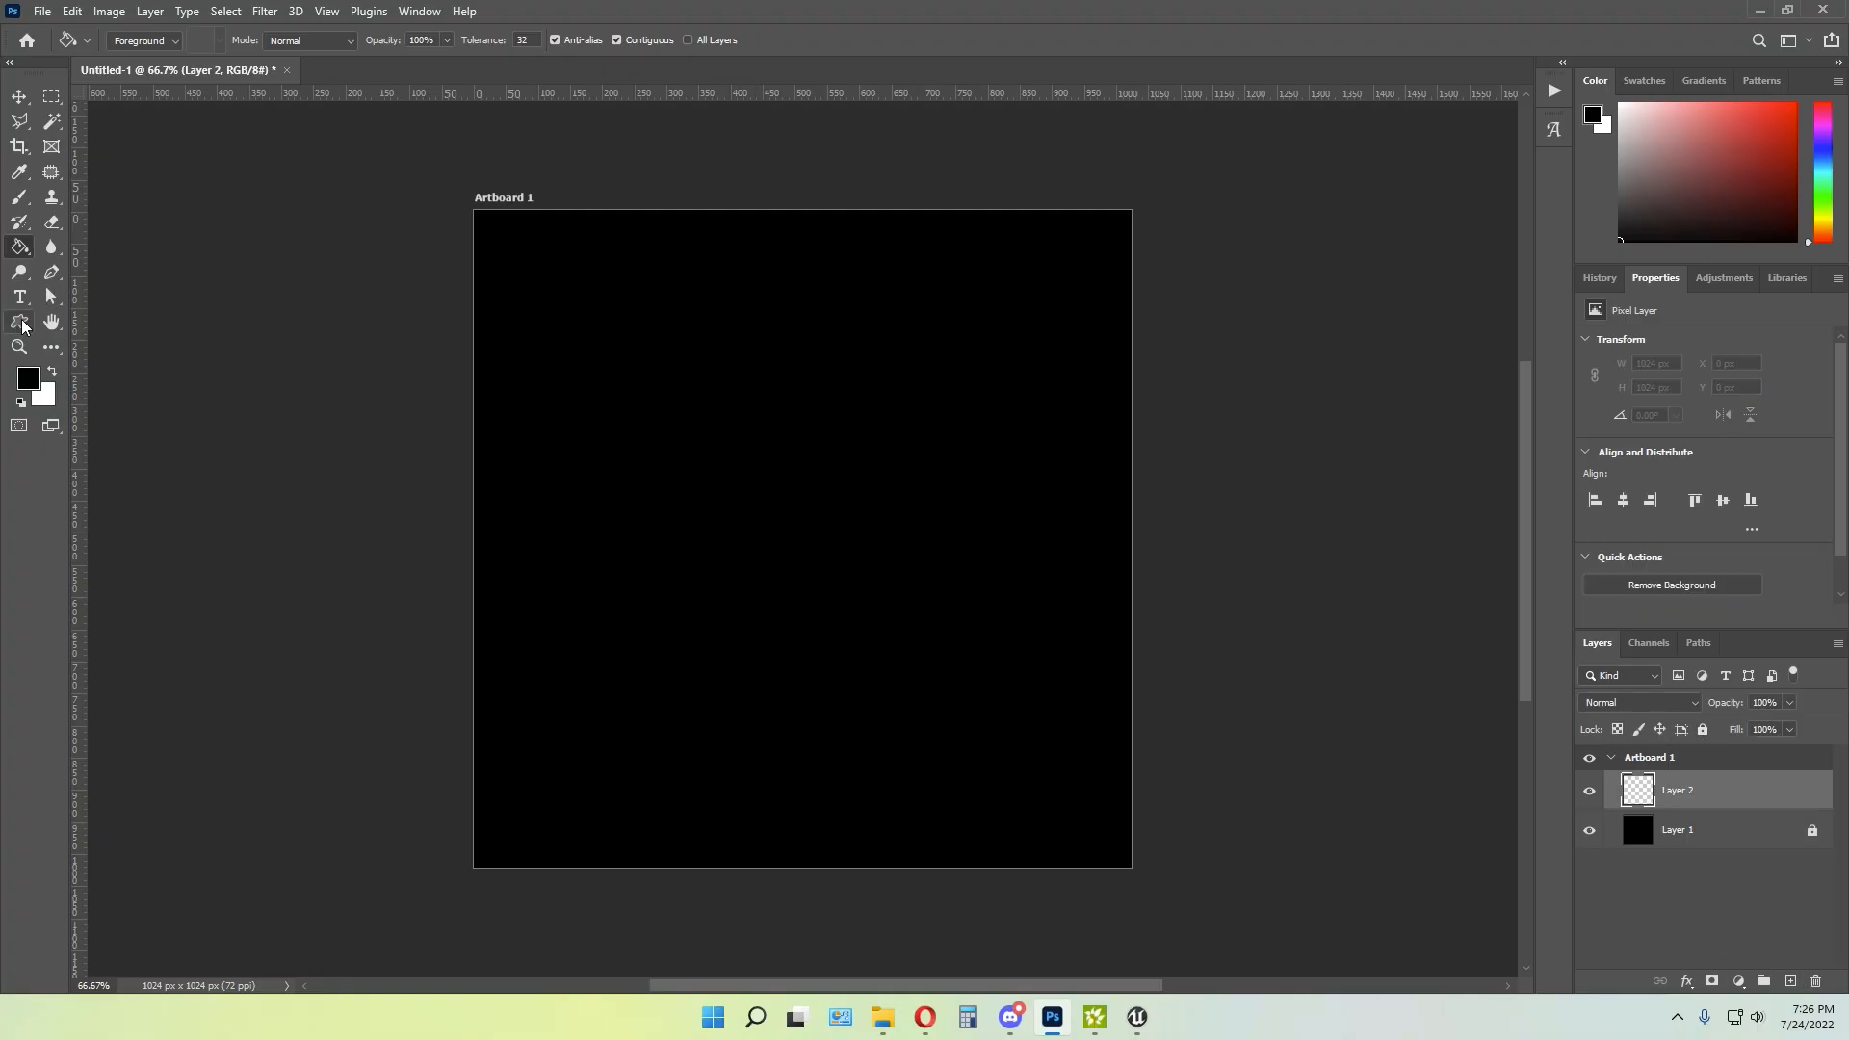
Draw a tall ellipse about 95 by 253 px in the artboard's upper-left area and fill it with white
click(19, 321)
click(95, 358)
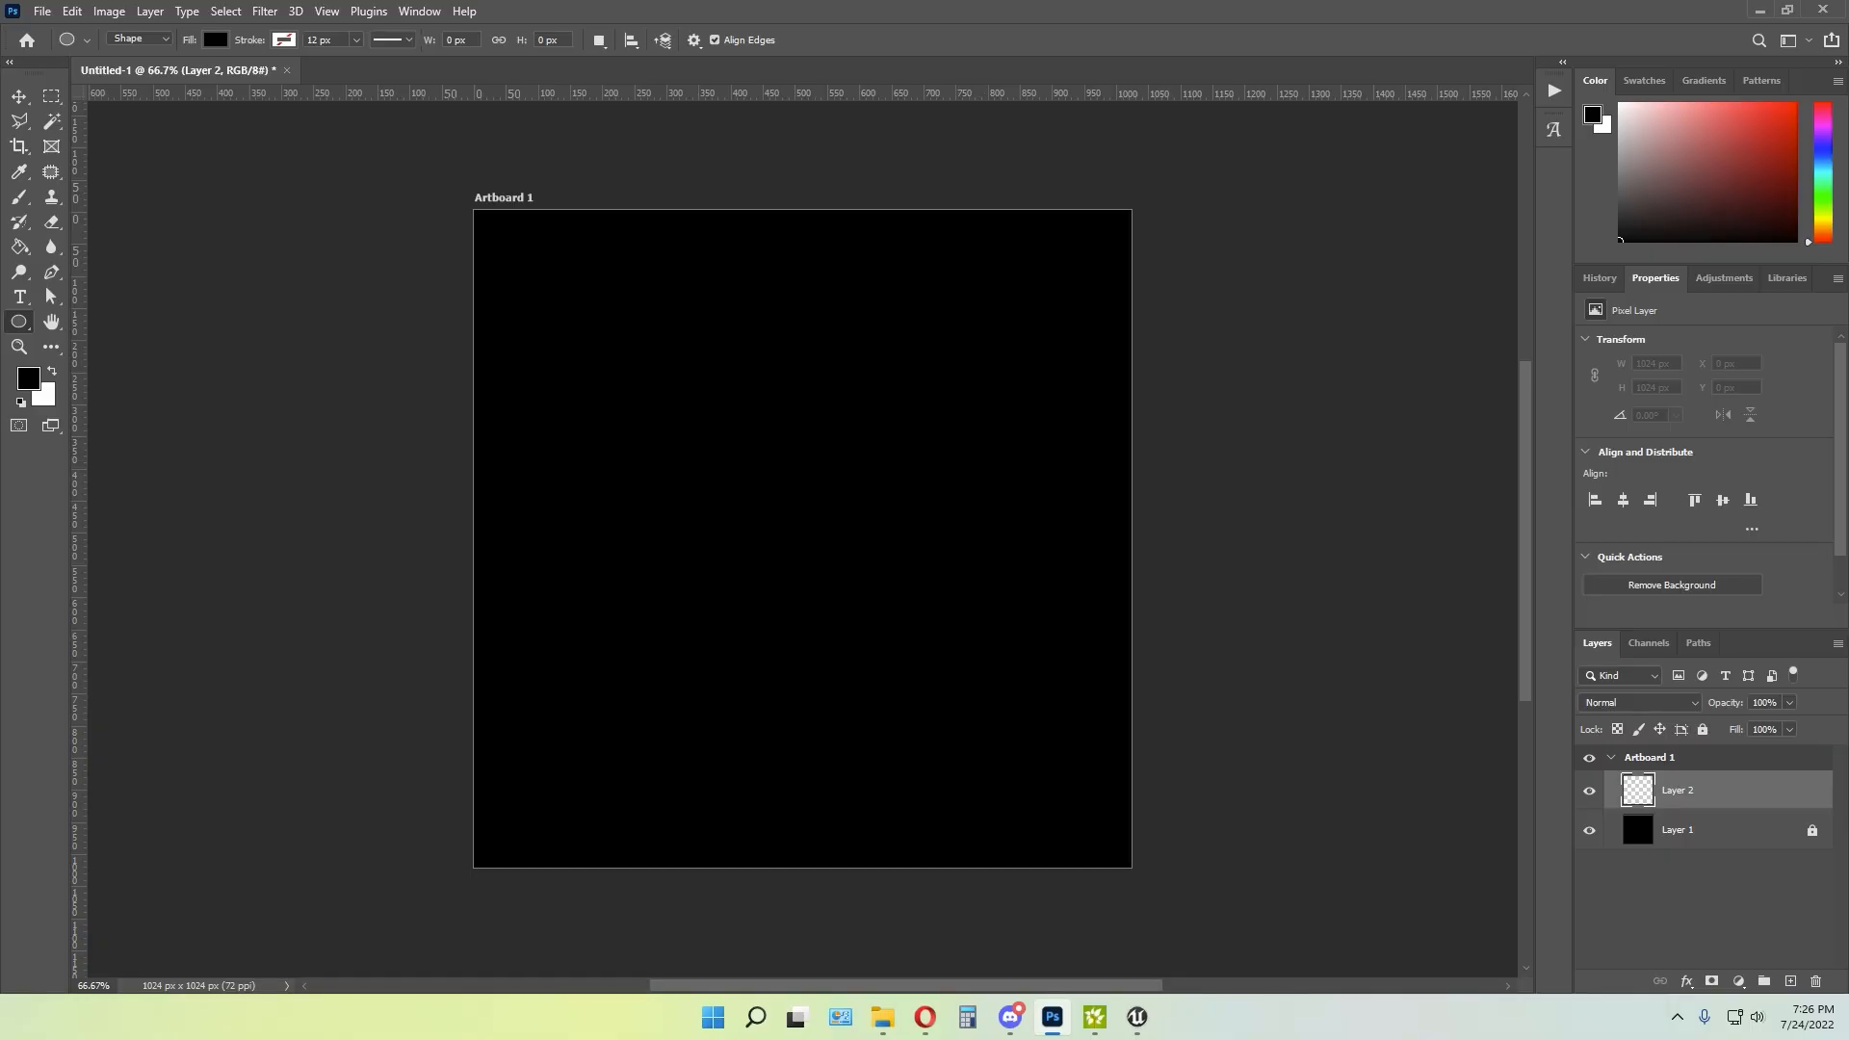
click(20, 323)
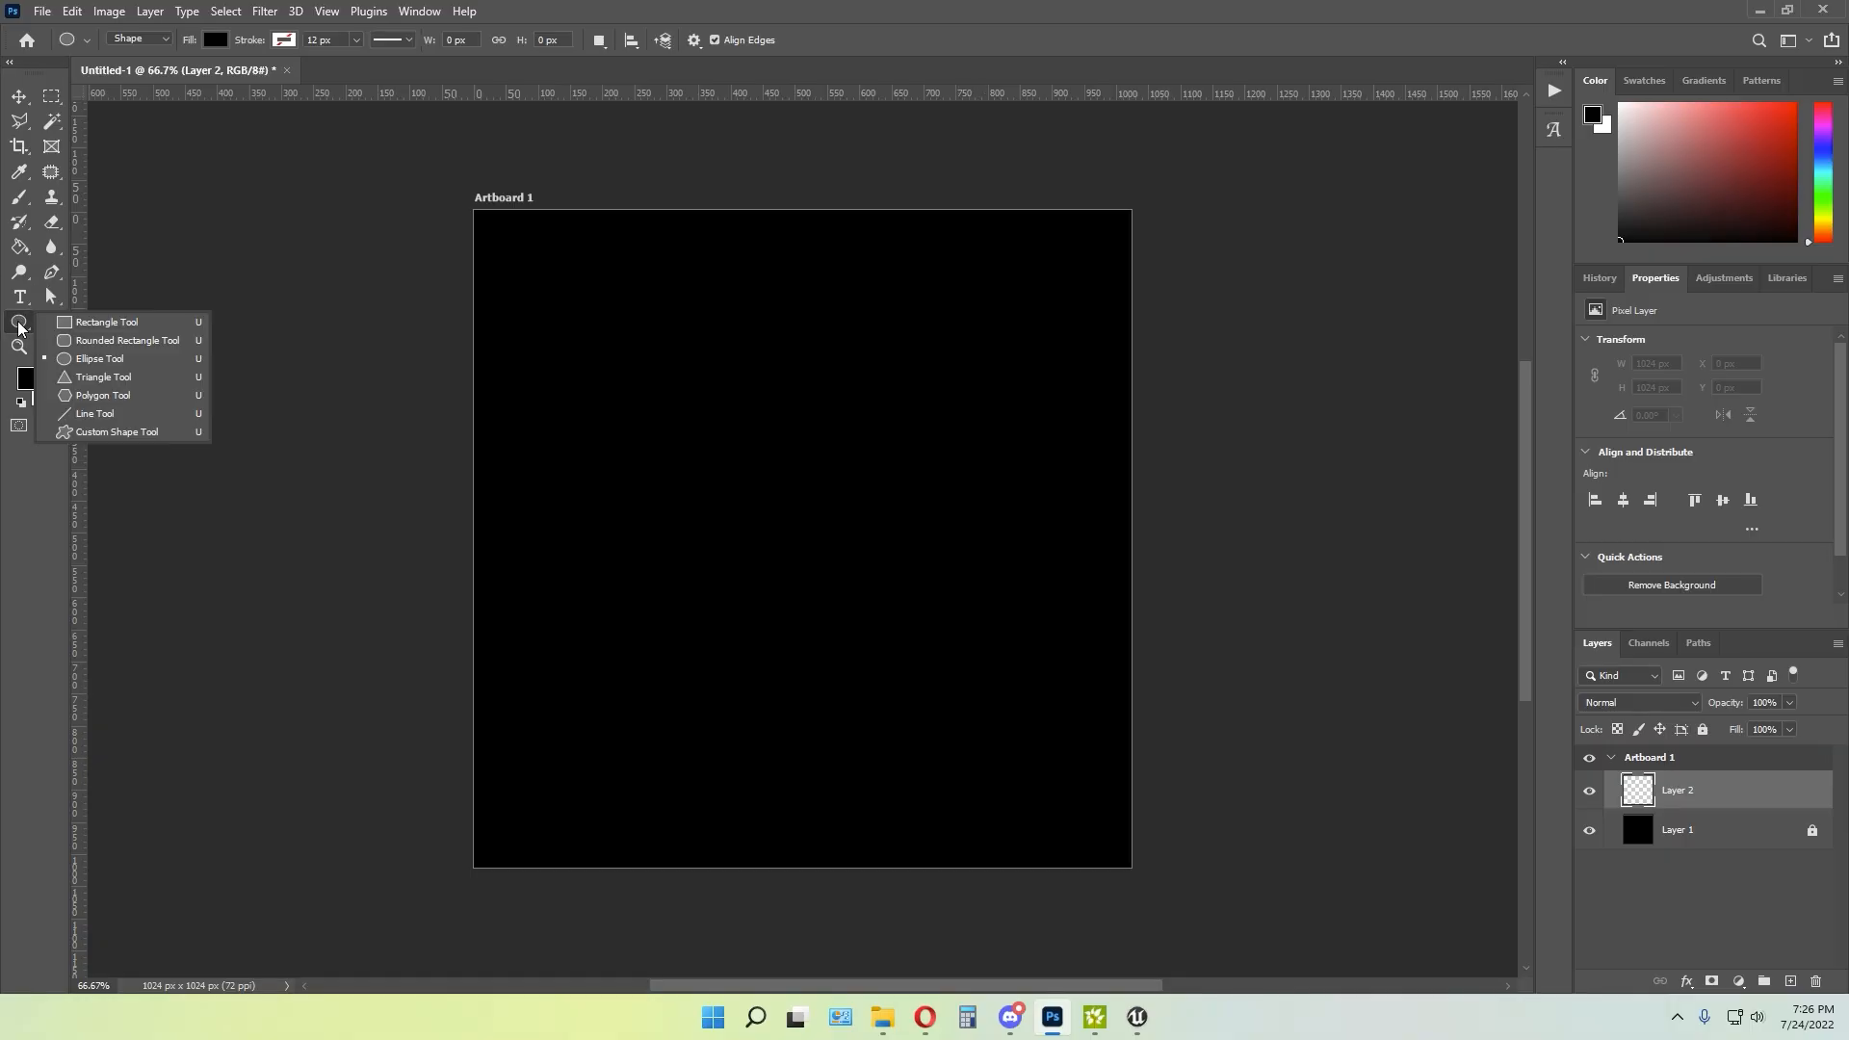
drag(656, 354, 716, 516)
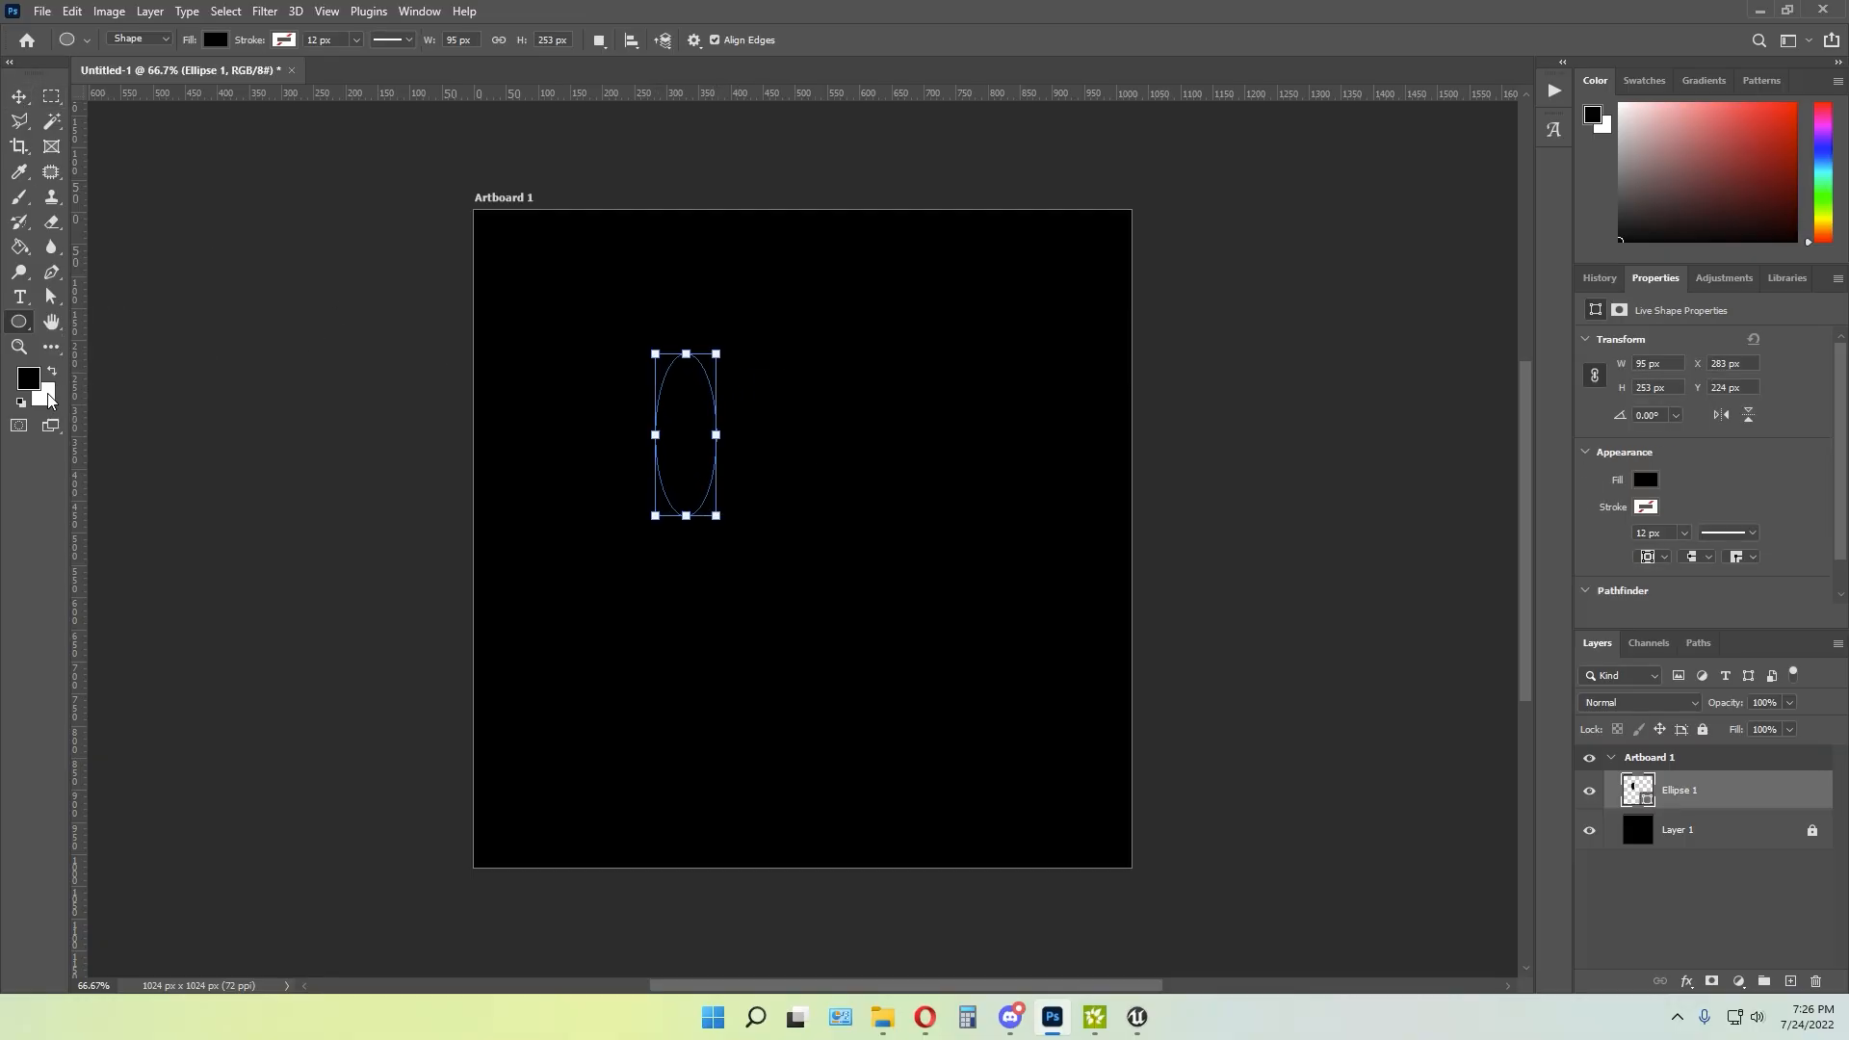
click(215, 39)
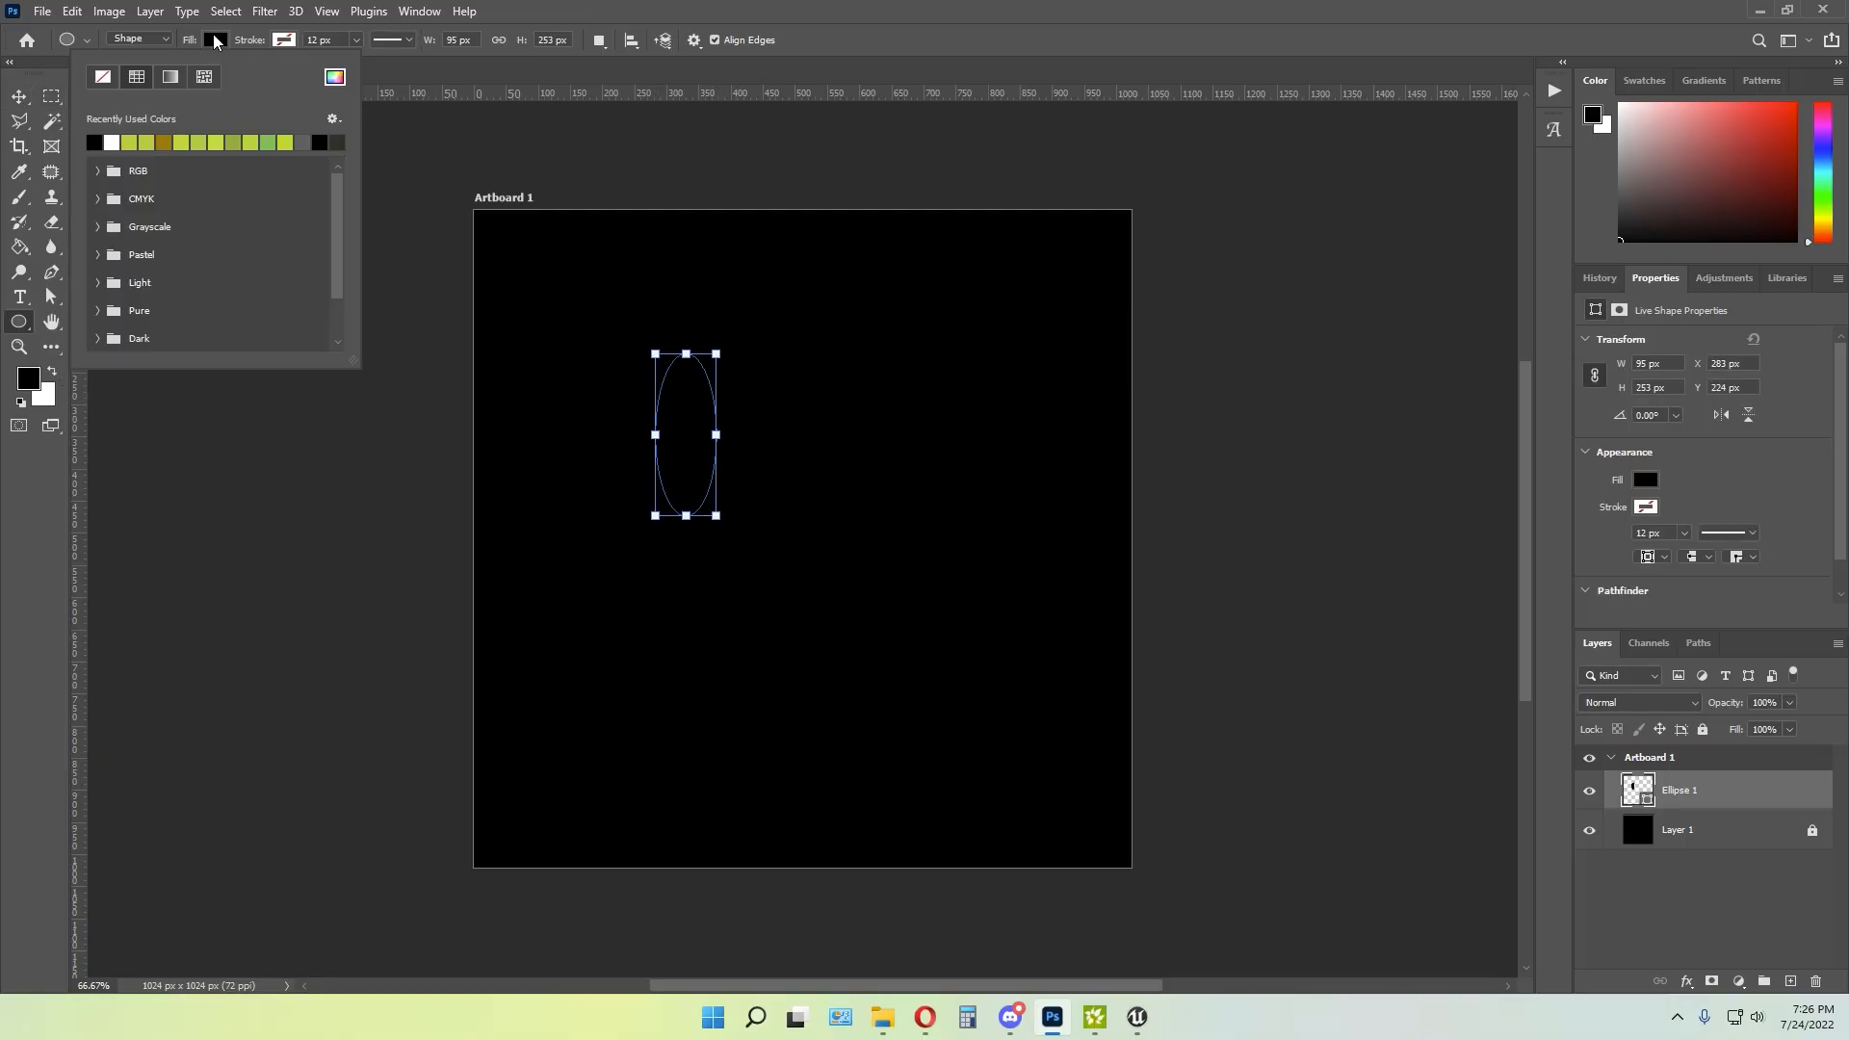
click(112, 142)
key(Return)
Duplicate the white ellipse, rotate the copy by about 36° and place it below and right of the original
click(20, 97)
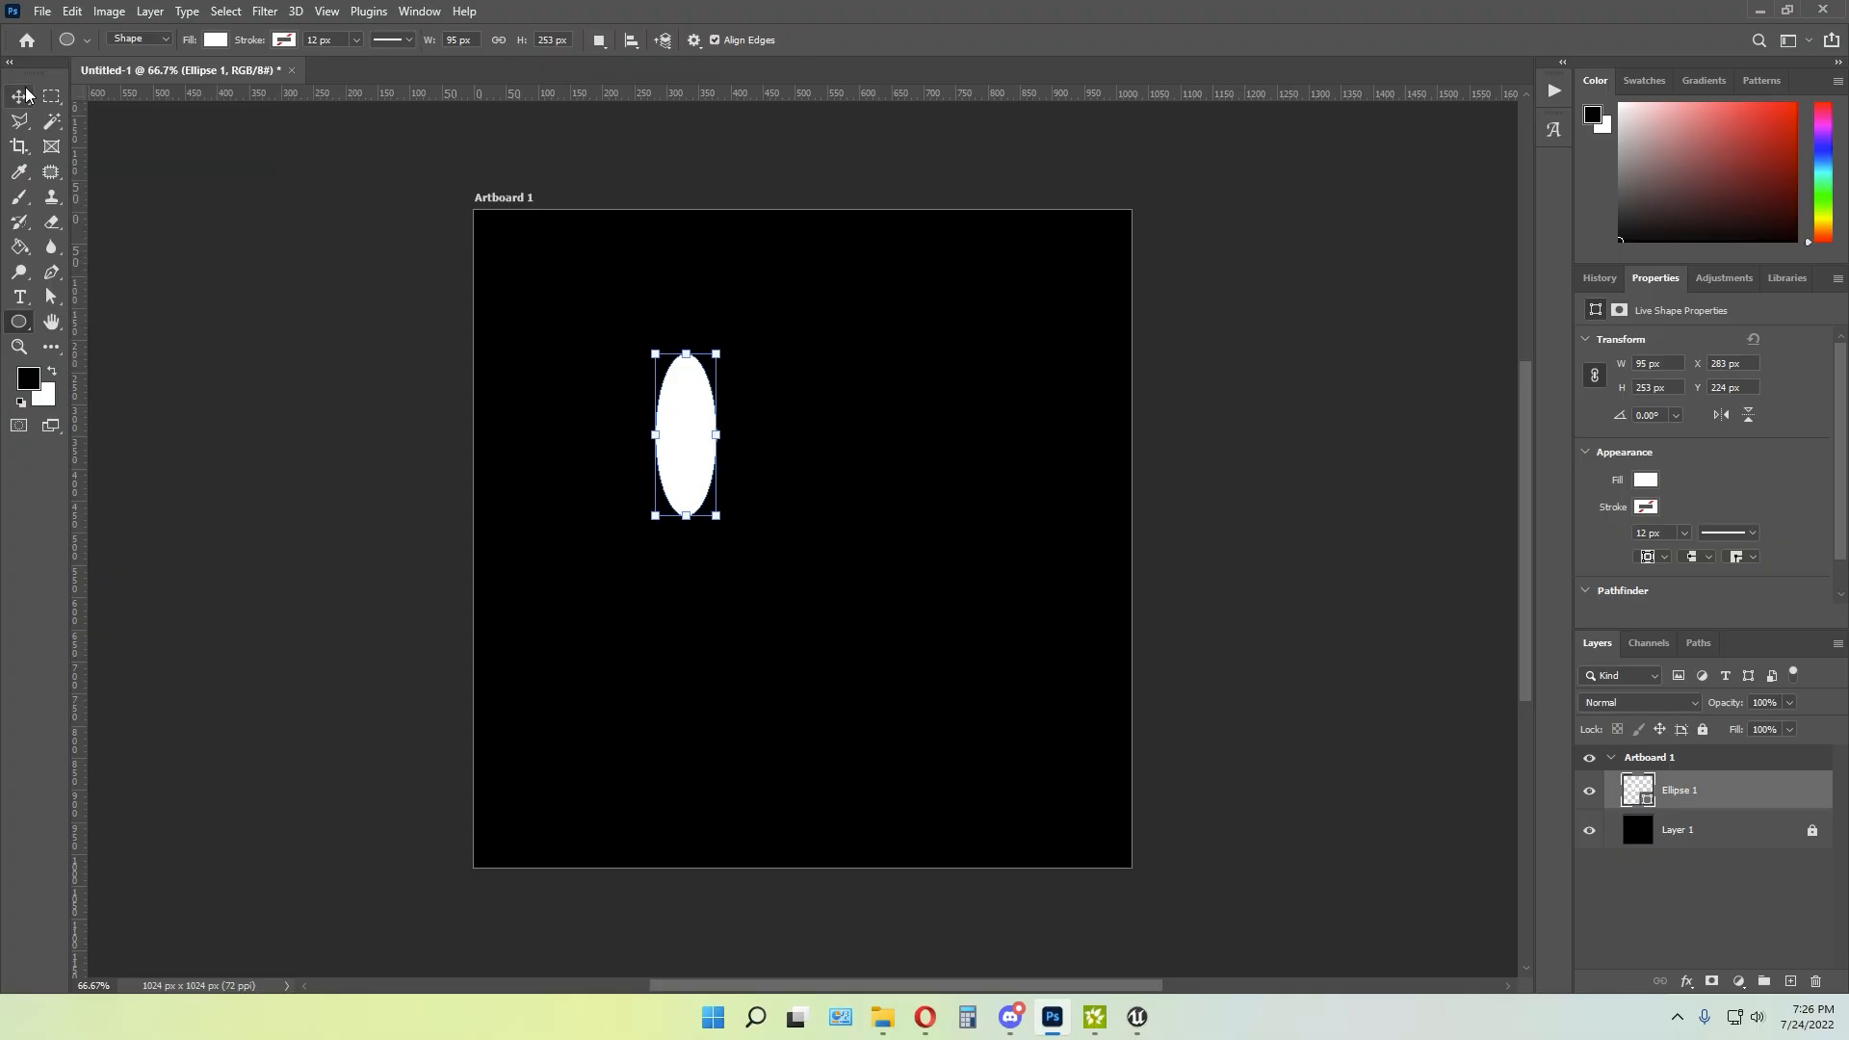
drag(1761, 820, 1790, 980)
drag(734, 529, 669, 551)
drag(684, 447, 737, 550)
Duplicate both ellipses, rotate and enlarge the copied pair to about 349 by 371 px, and place it below the originals
shift+click(1700, 840)
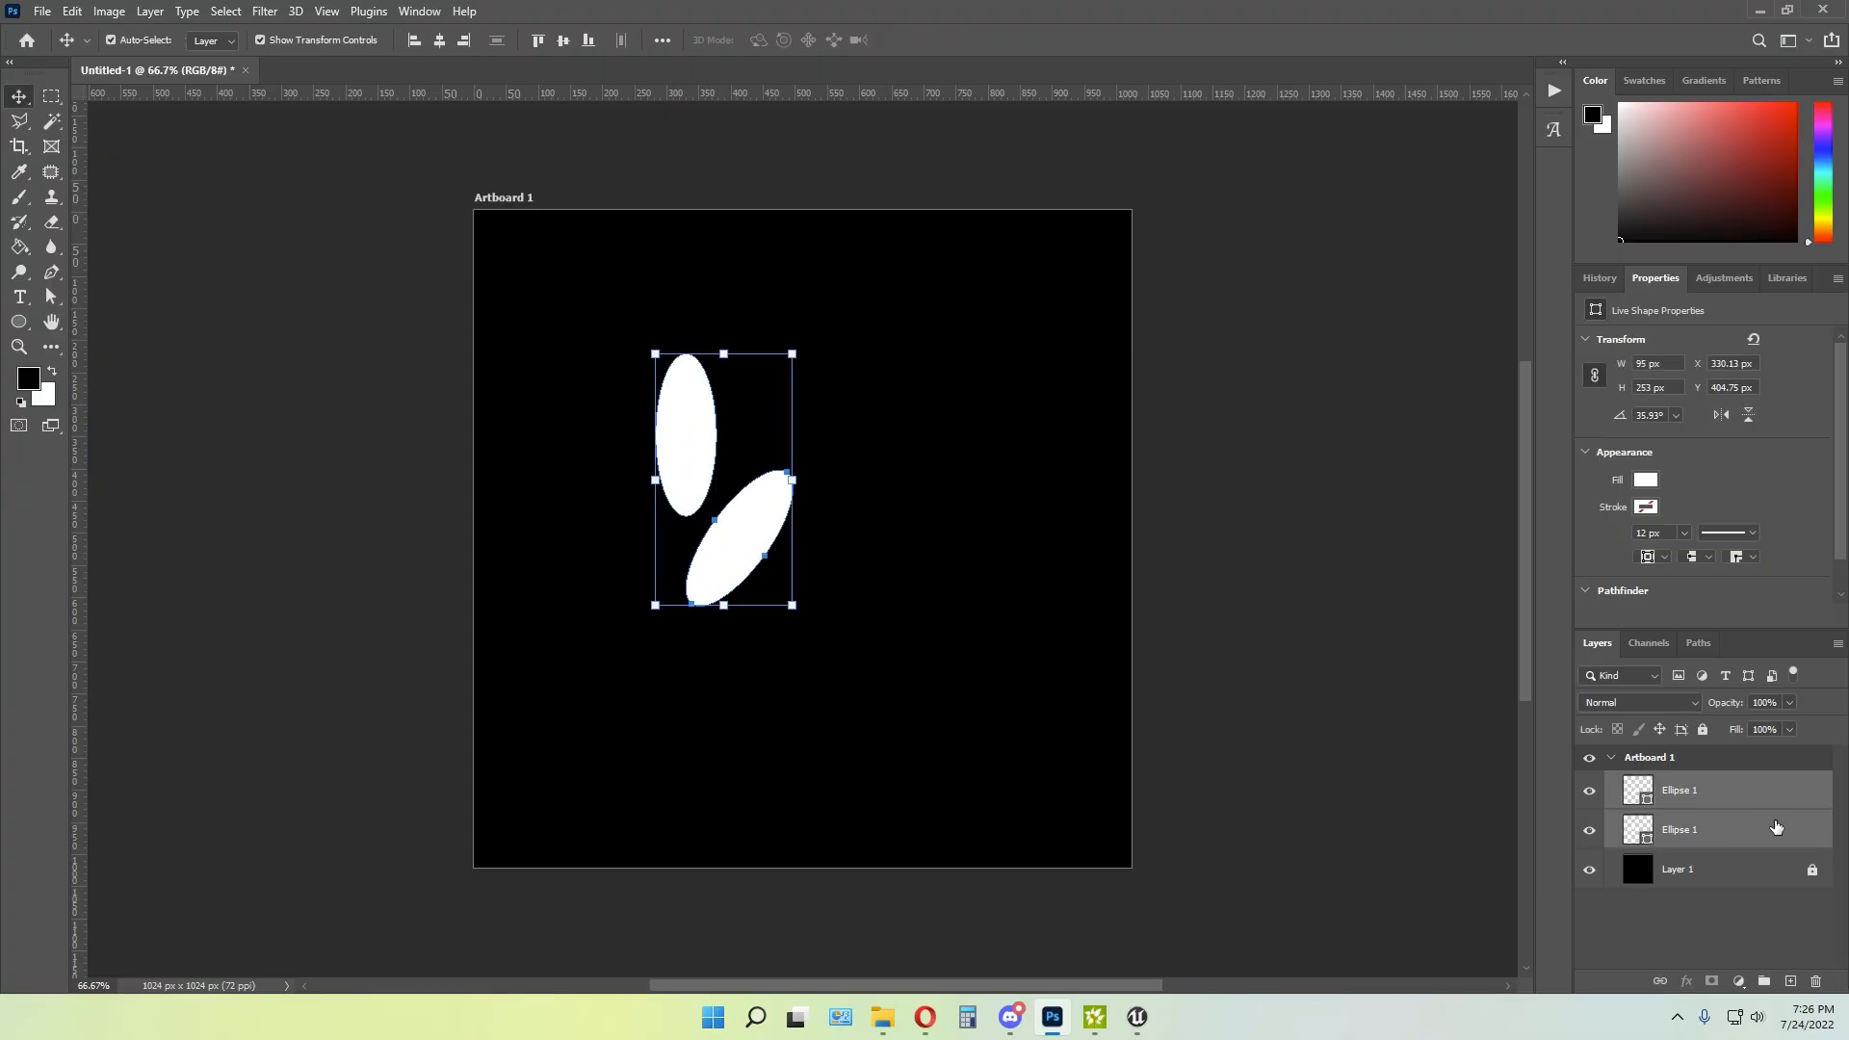
drag(1782, 826, 1790, 980)
drag(796, 603, 946, 564)
drag(1009, 645, 922, 485)
drag(961, 531, 754, 659)
click(1171, 681)
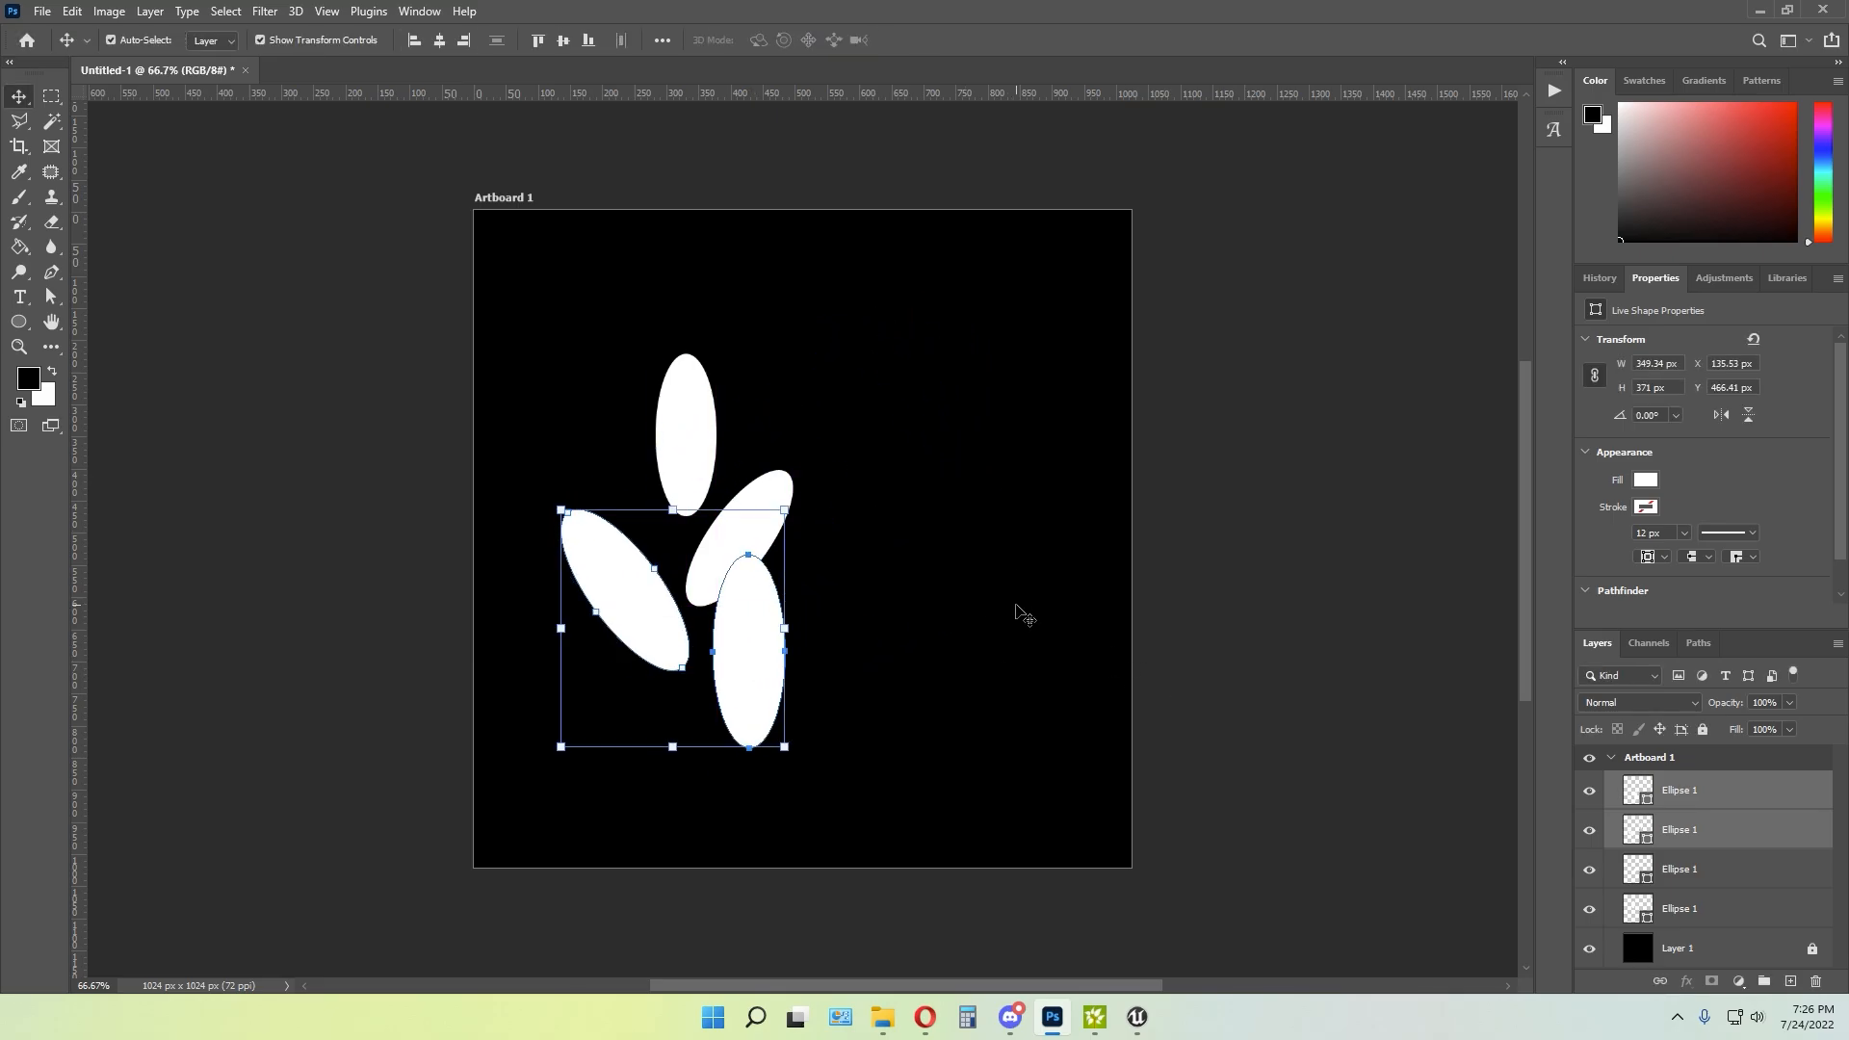
click(1020, 611)
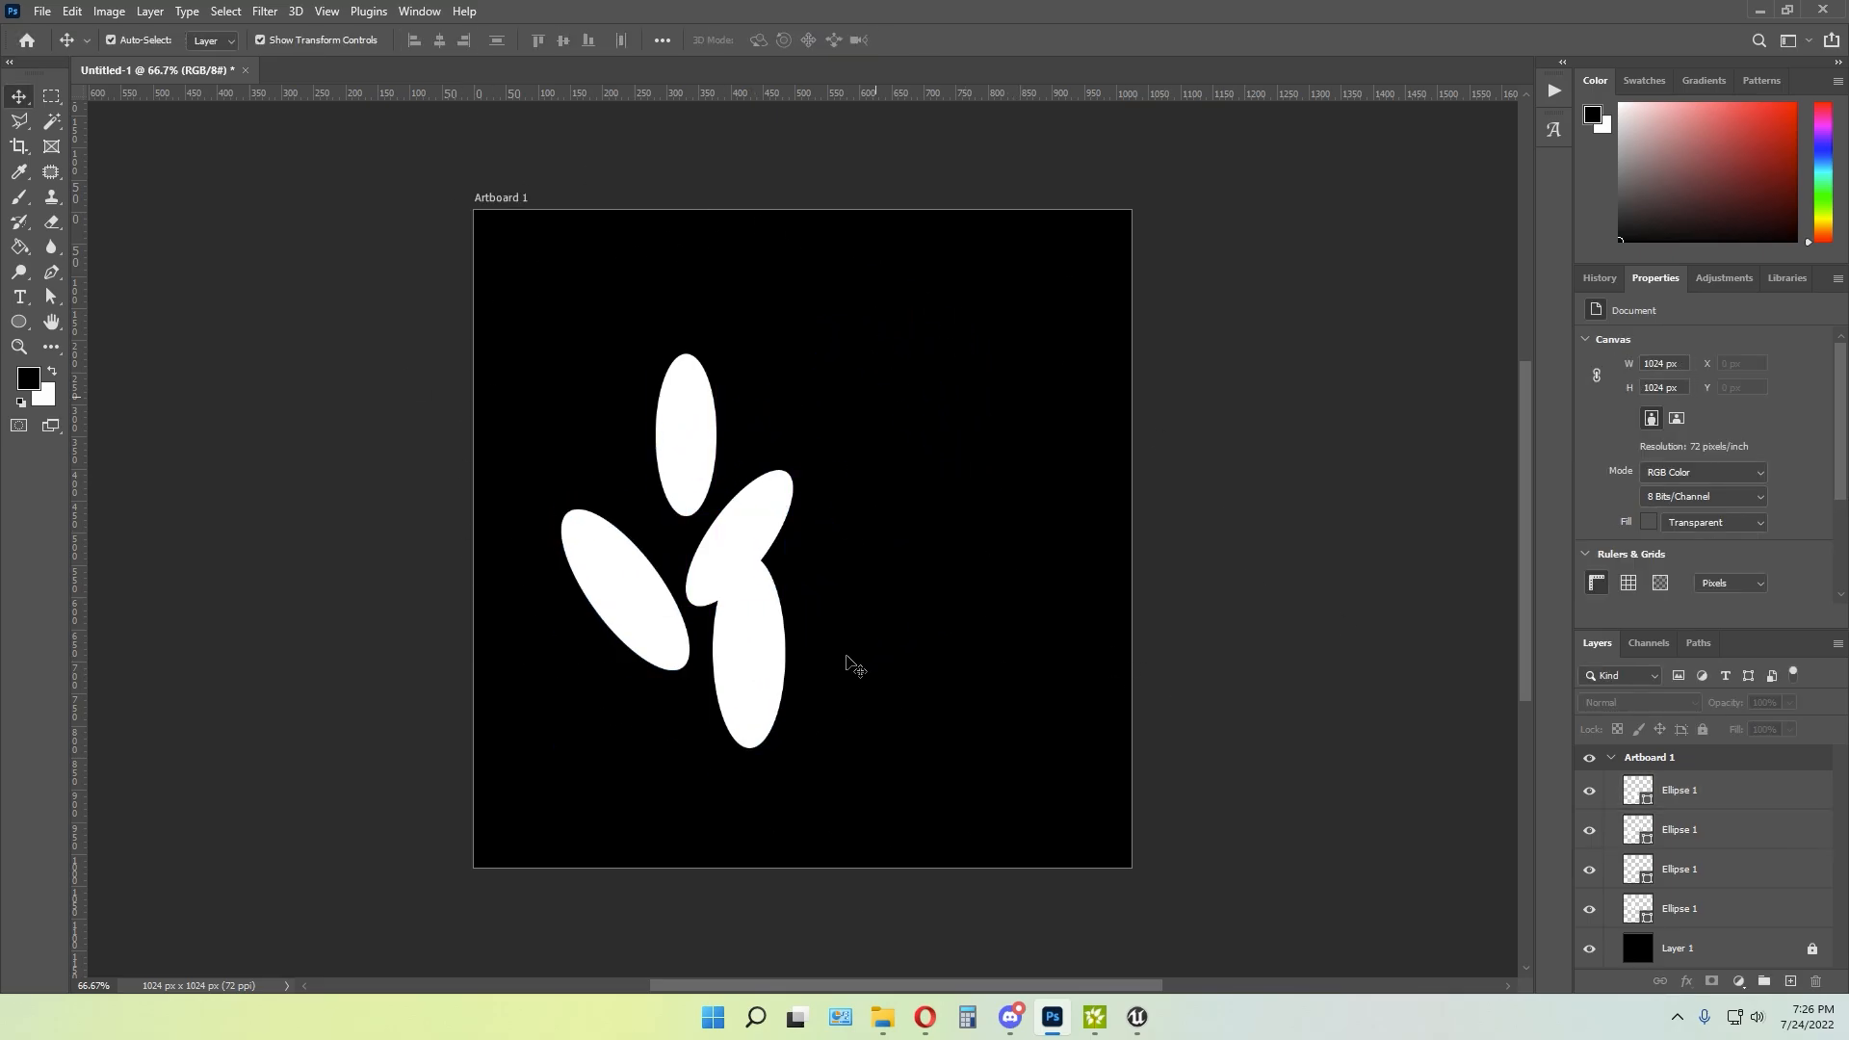
Glance at the leaf textures in Unreal Editor, return to Photoshop and delete all four ellipses
click(1137, 1017)
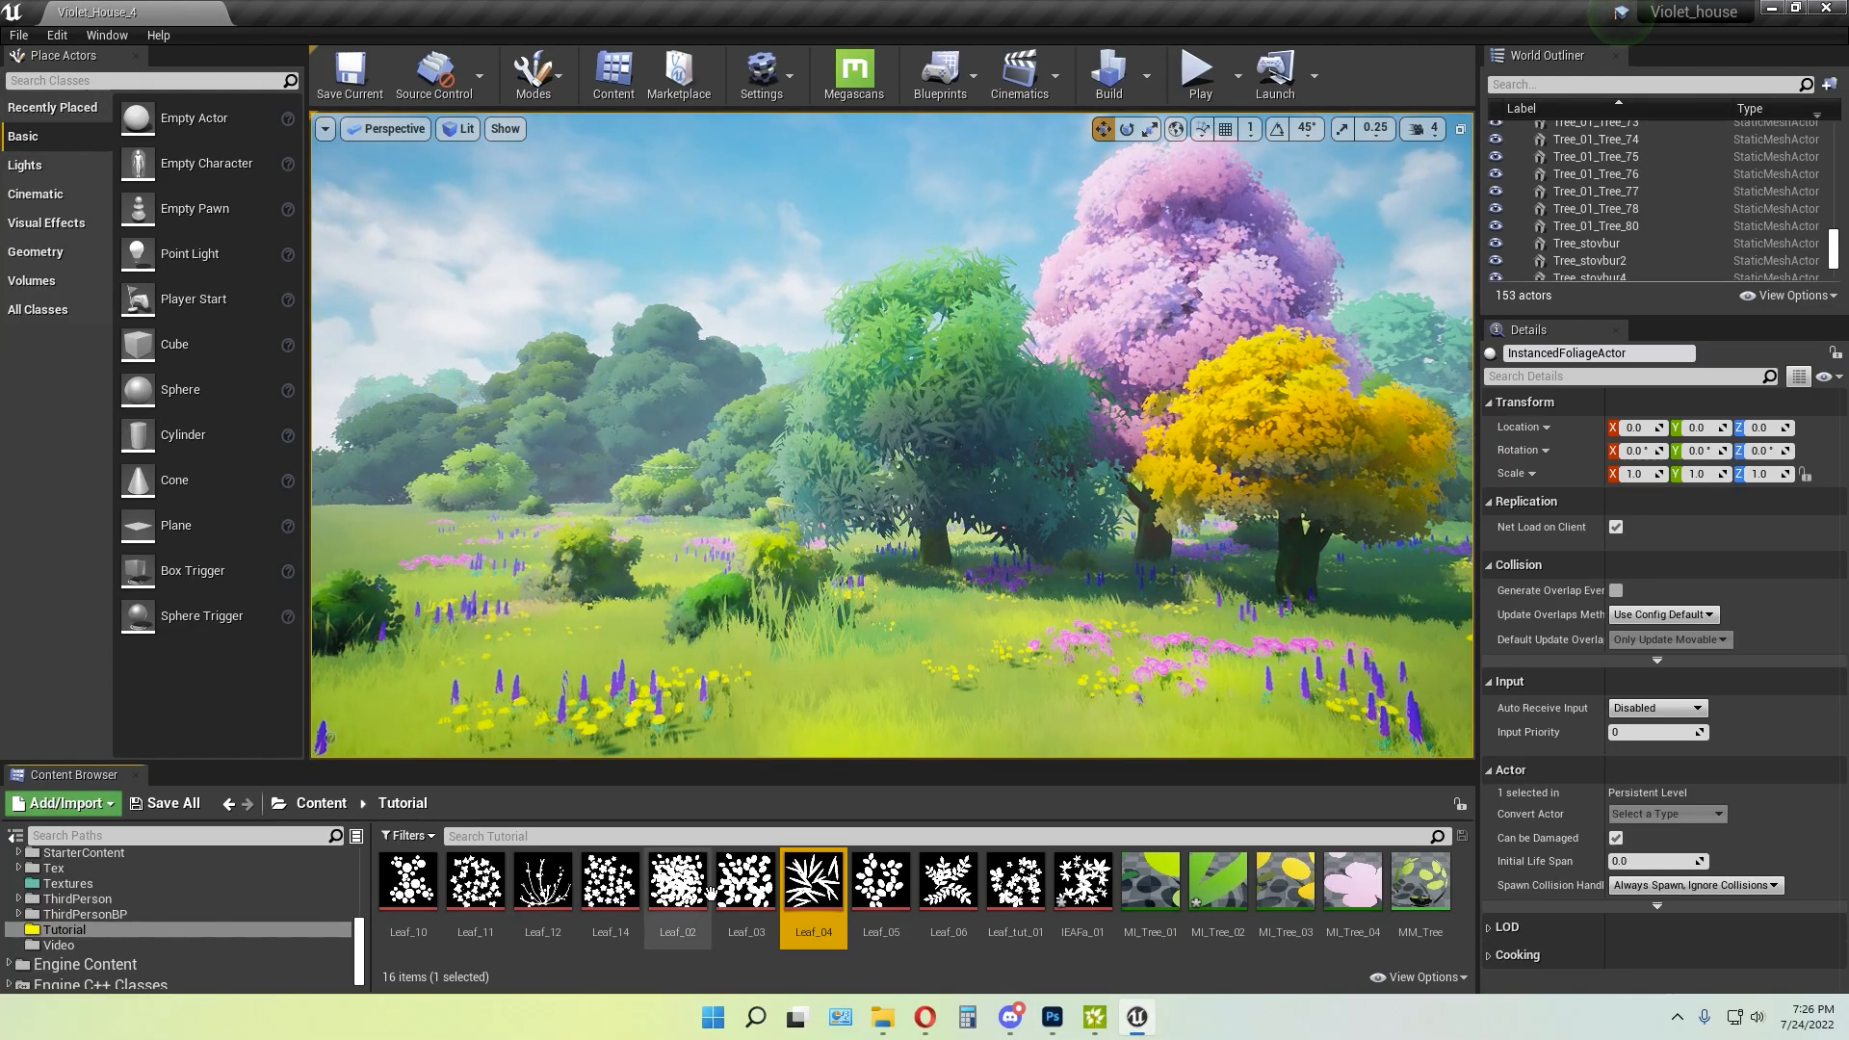
click(1051, 1017)
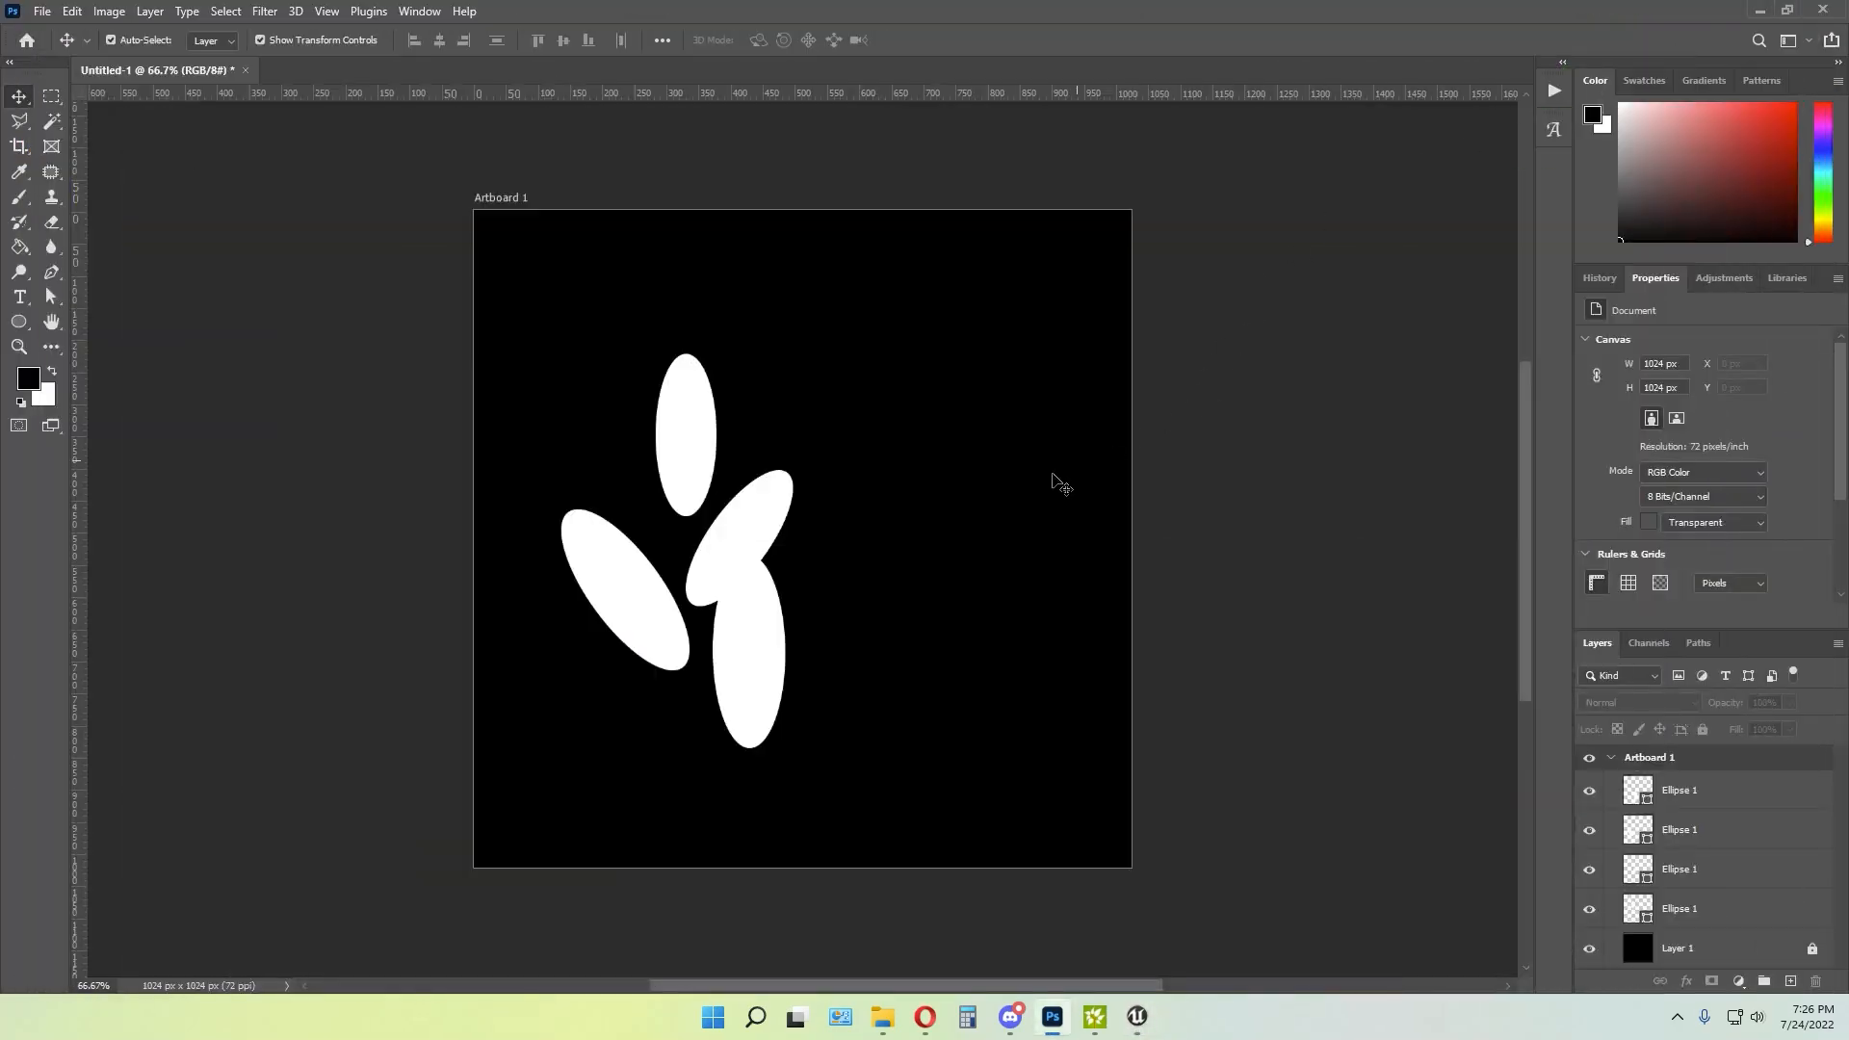
drag(878, 775, 540, 308)
key(Delete)
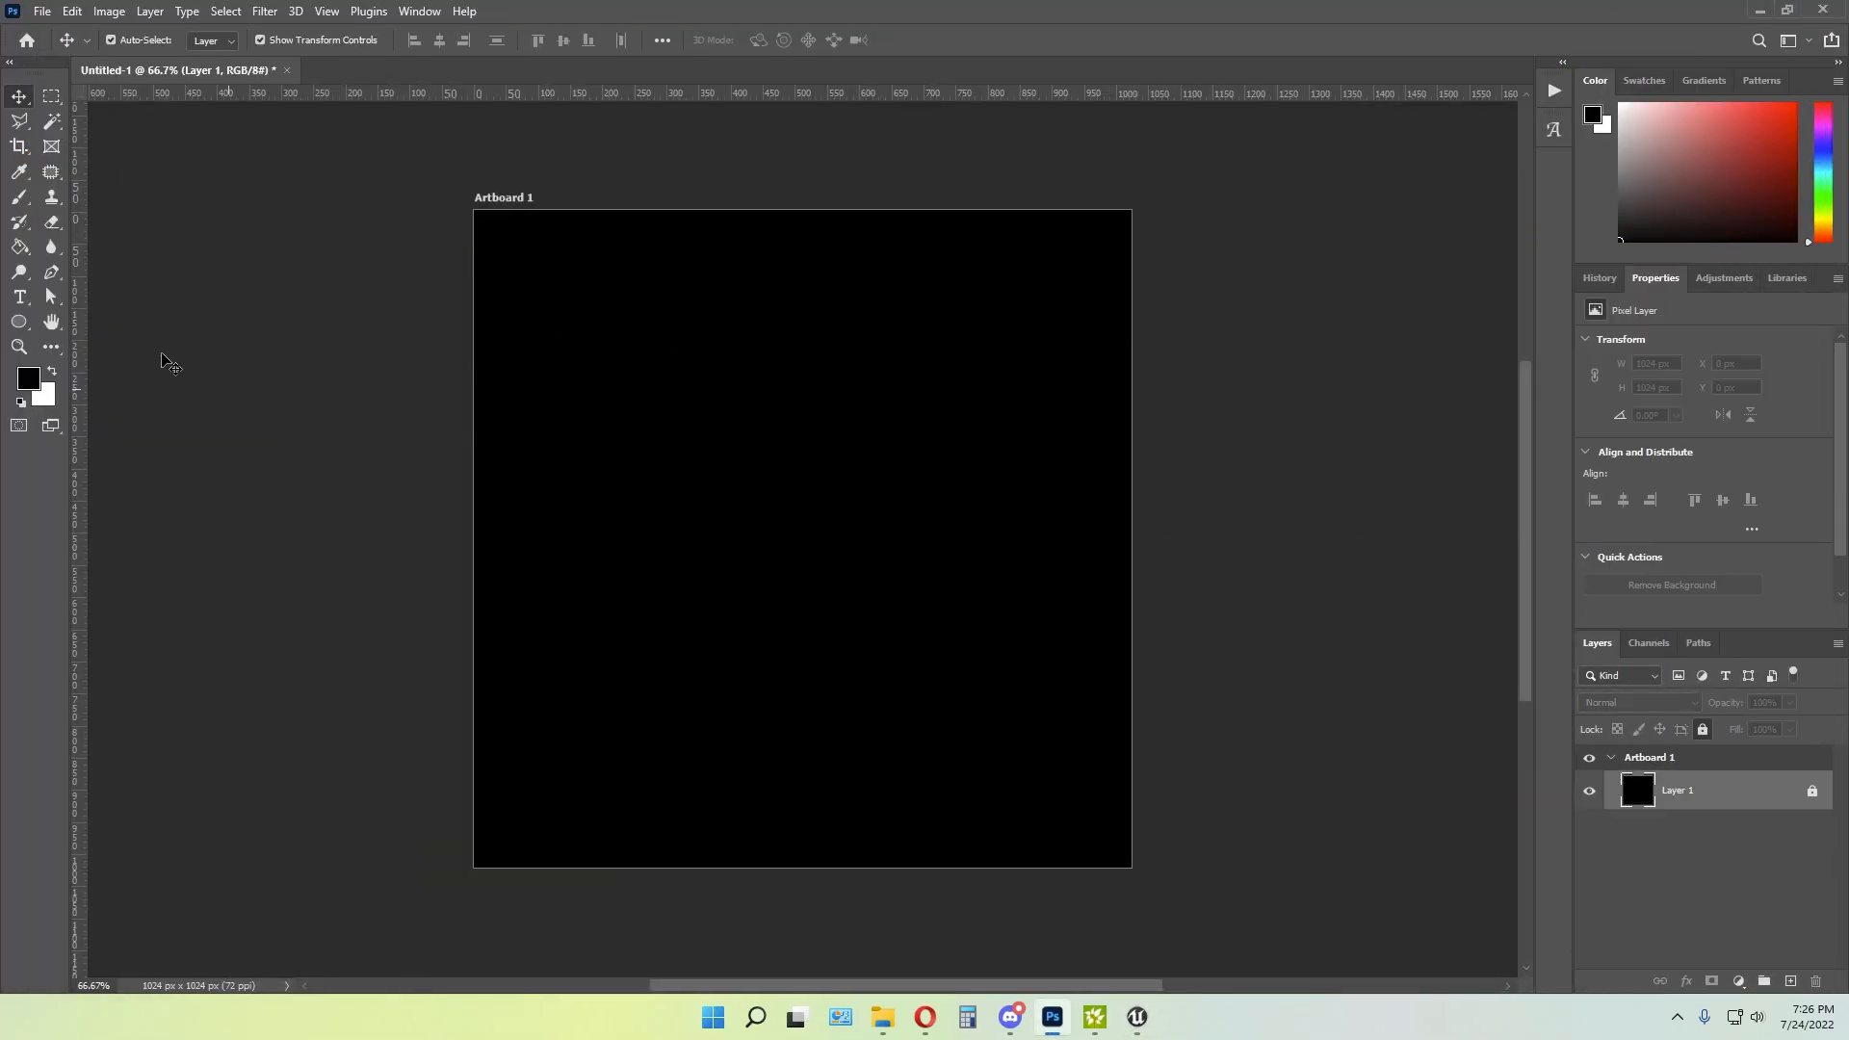
Draw a five-petal flower custom shape about 367 by 361 px near the artboard's centre and fill it with white
click(25, 325)
click(92, 429)
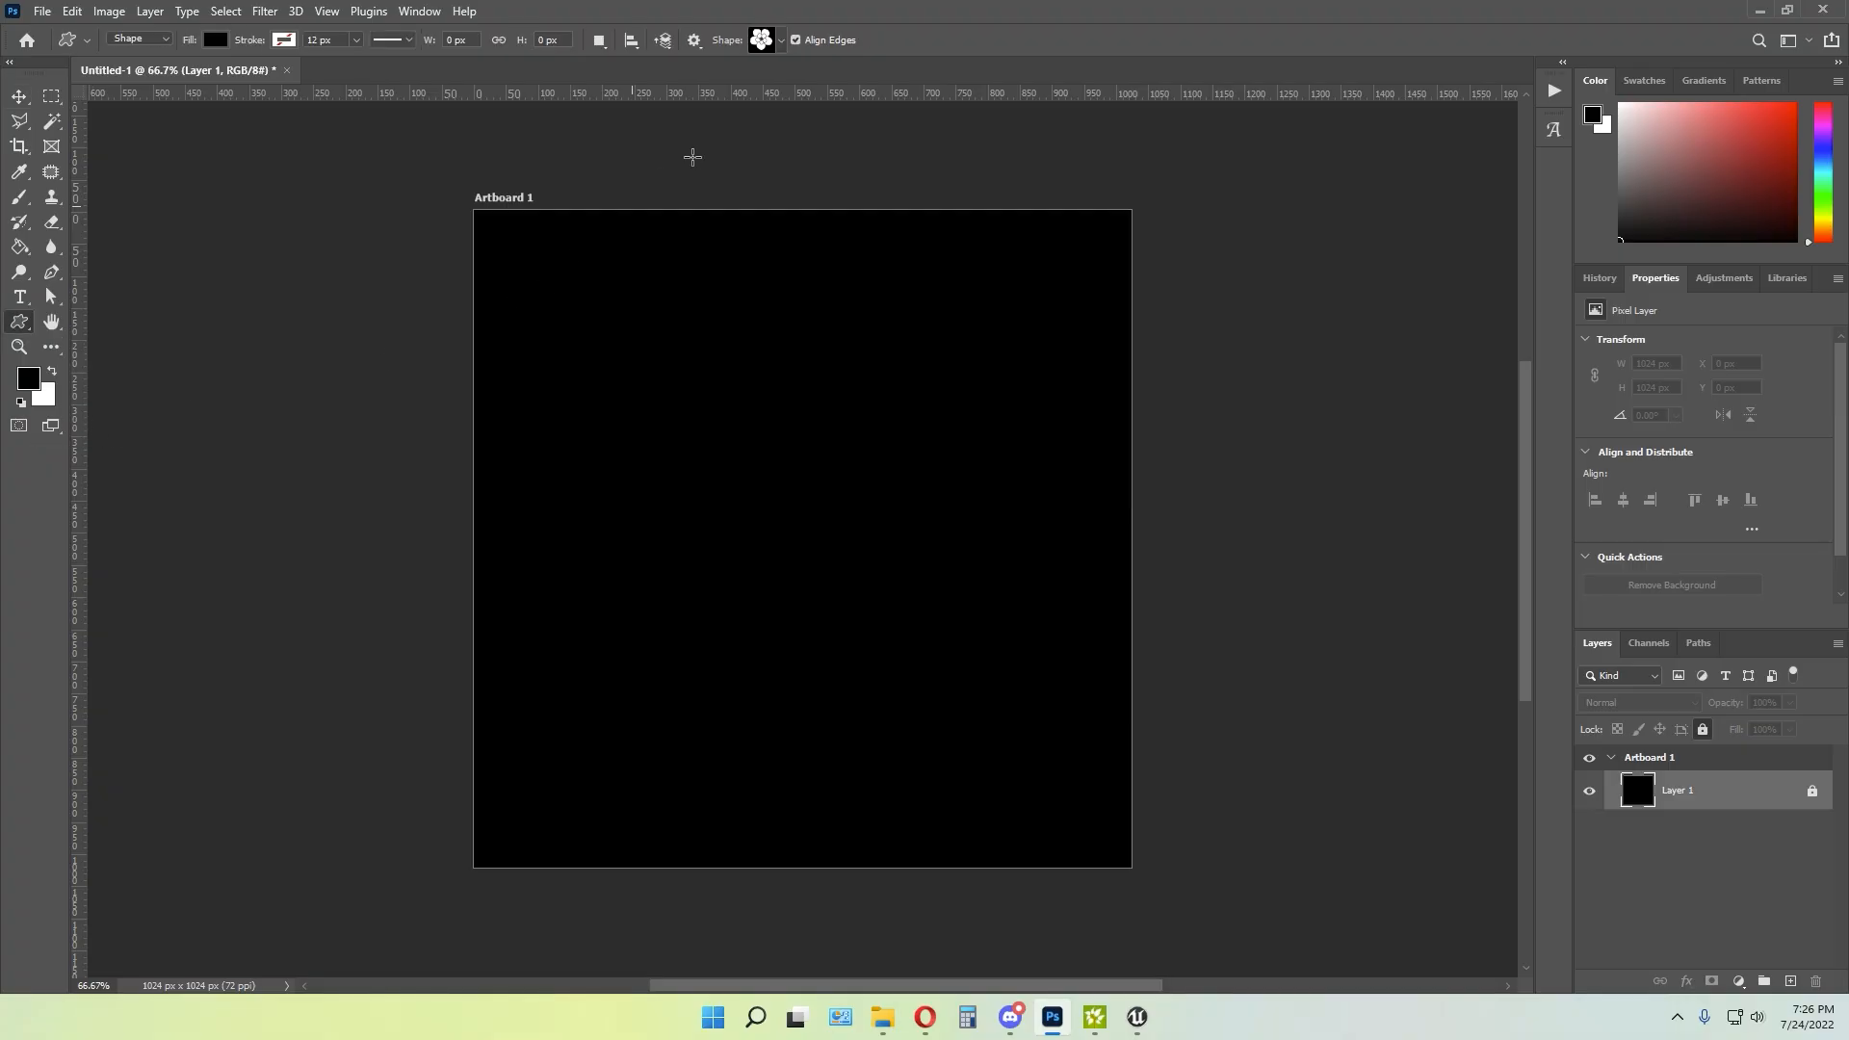
click(775, 44)
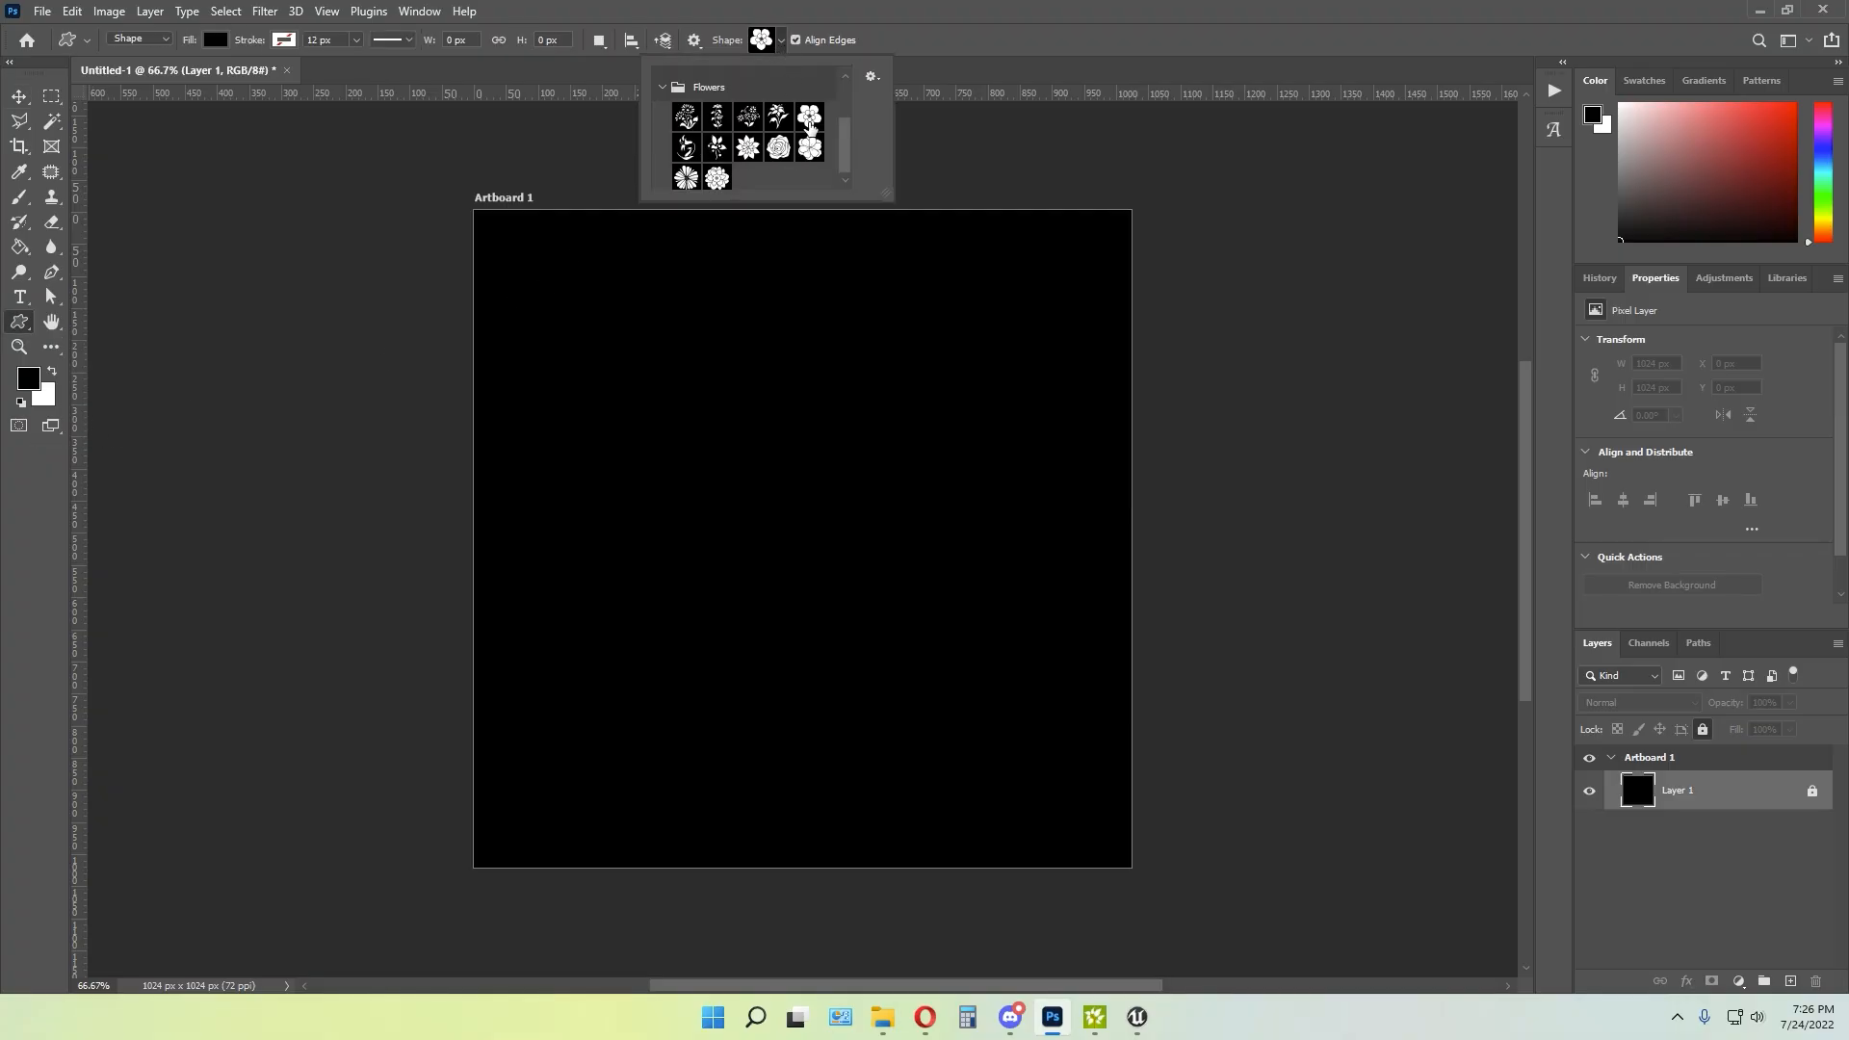
drag(653, 430, 891, 664)
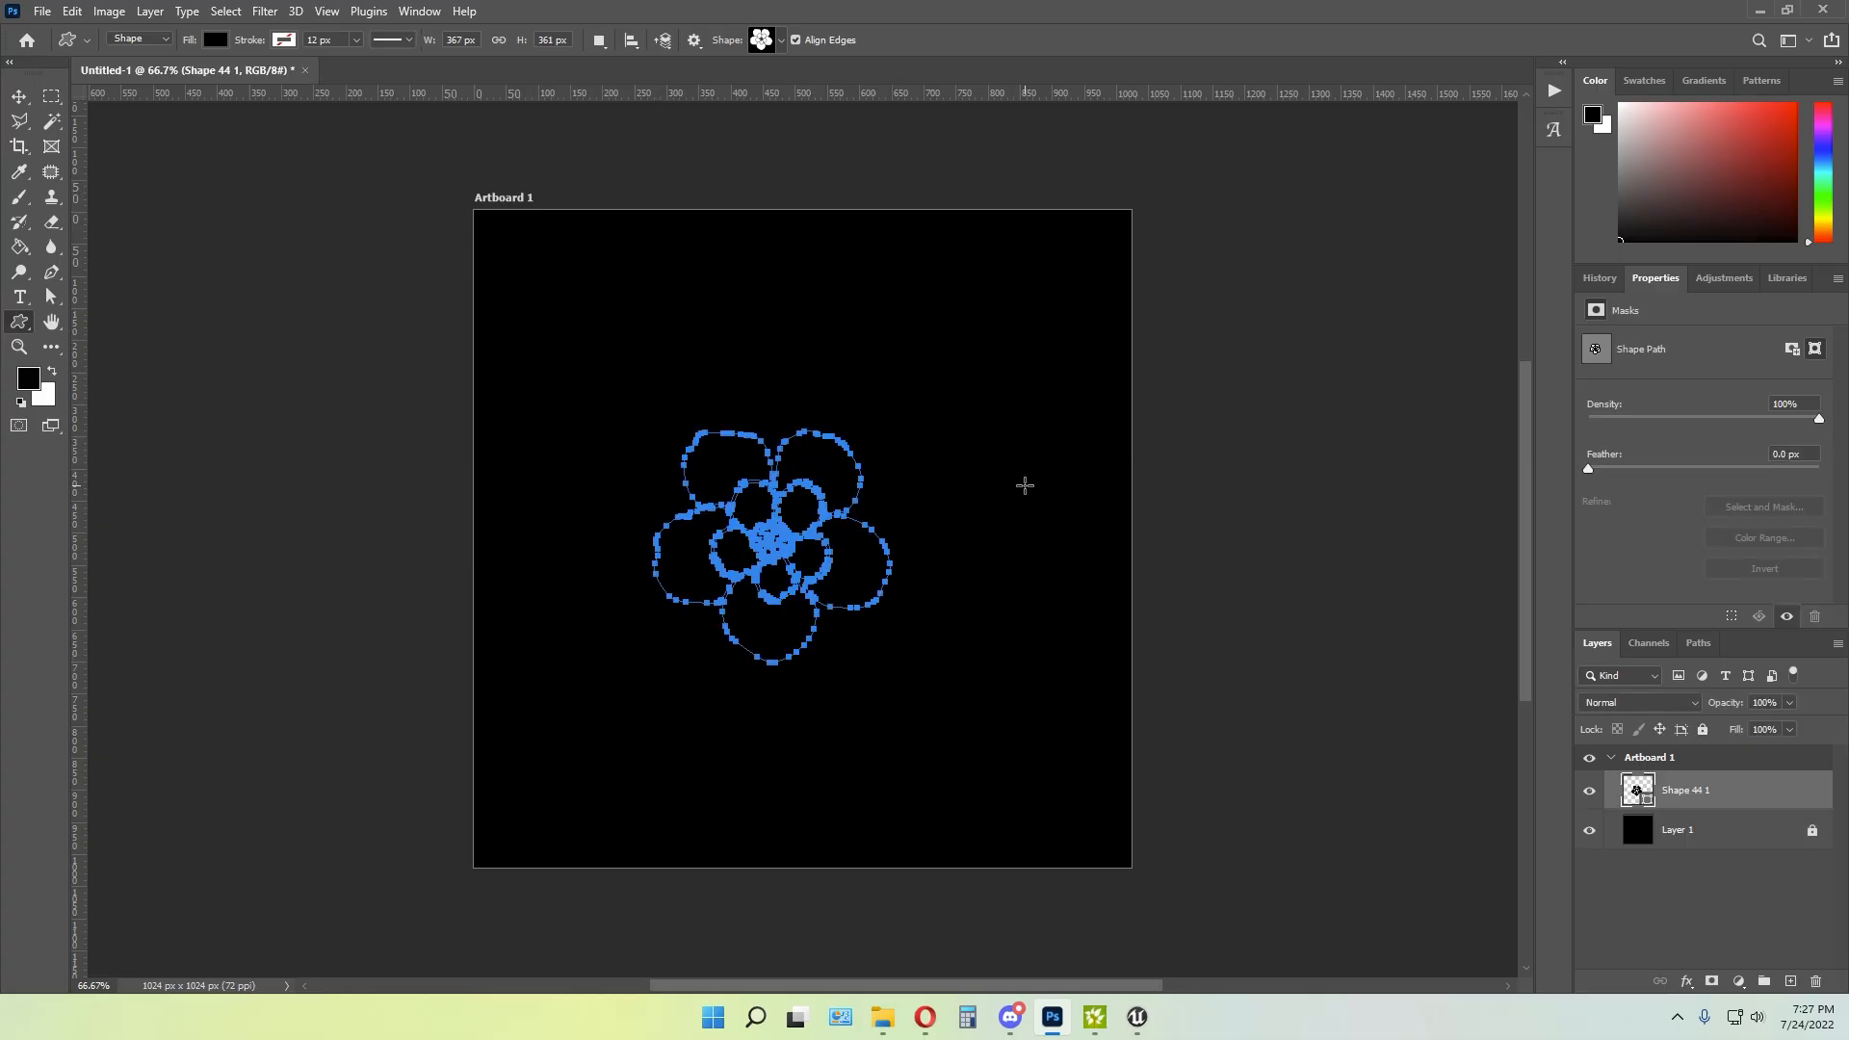
click(216, 41)
click(95, 141)
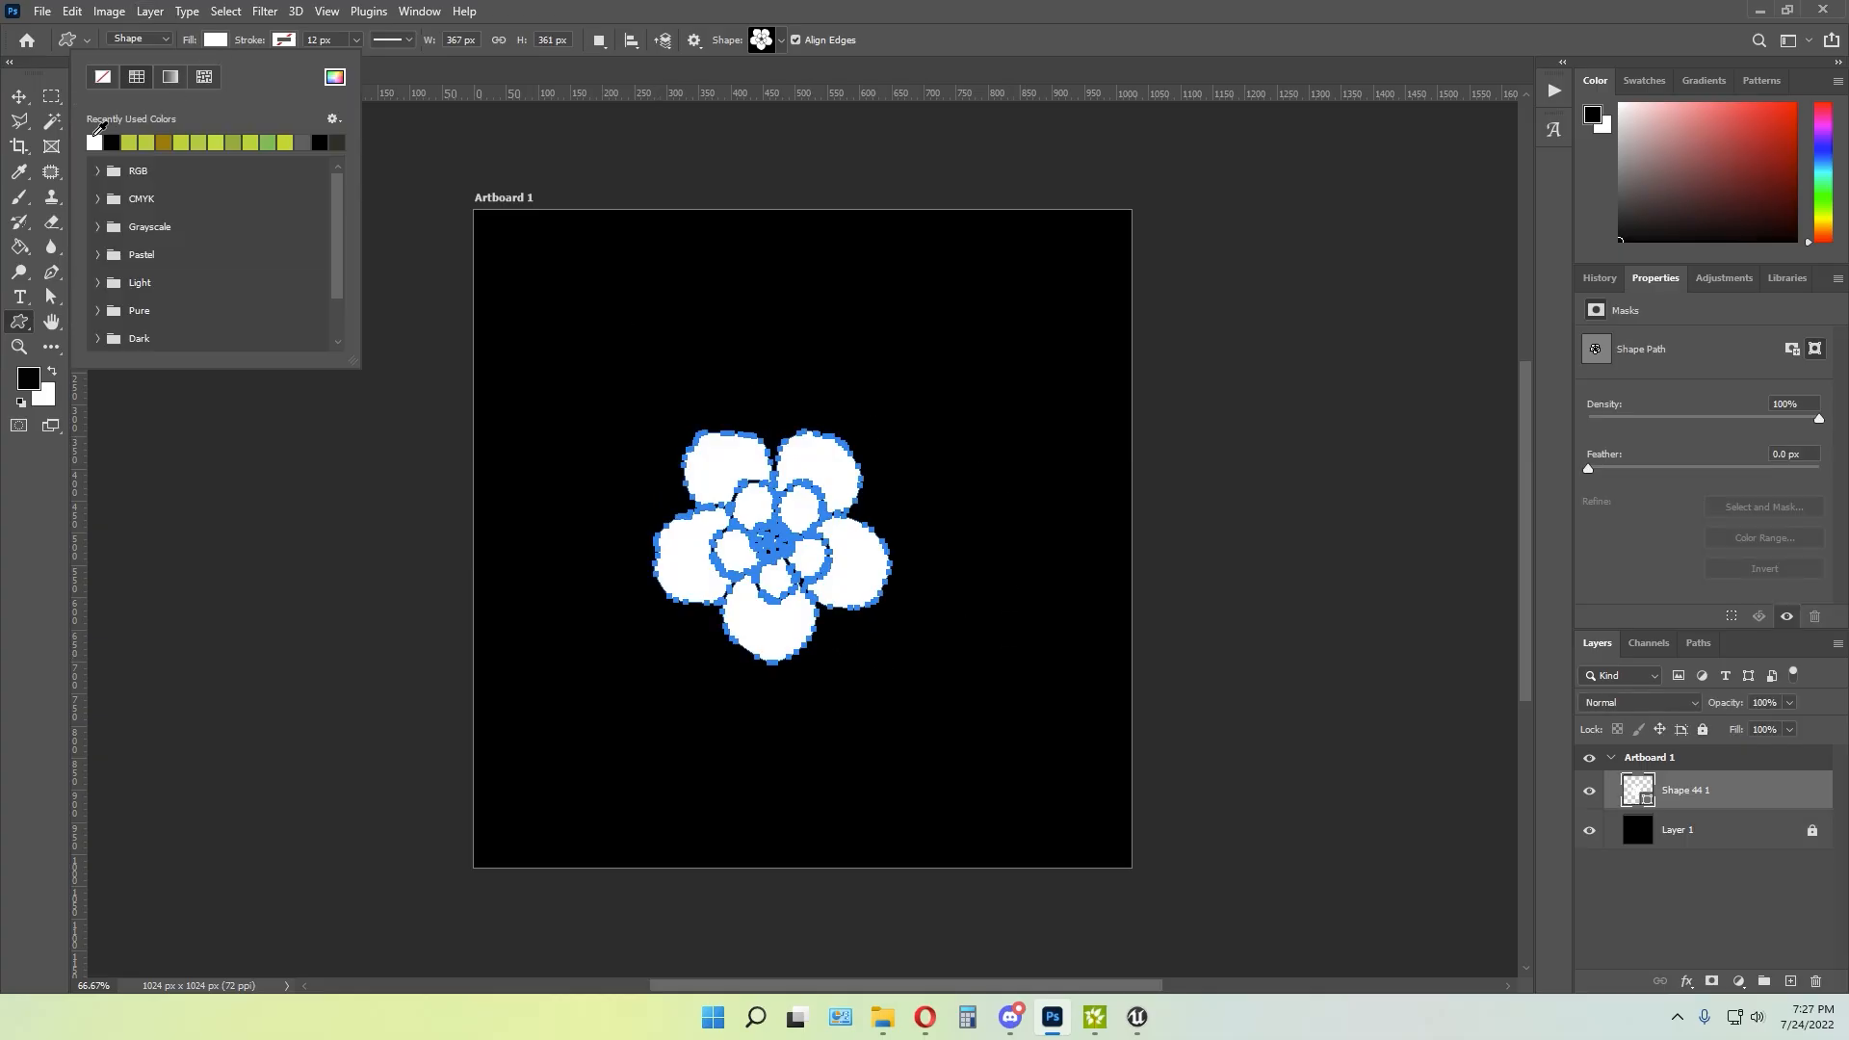
click(531, 9)
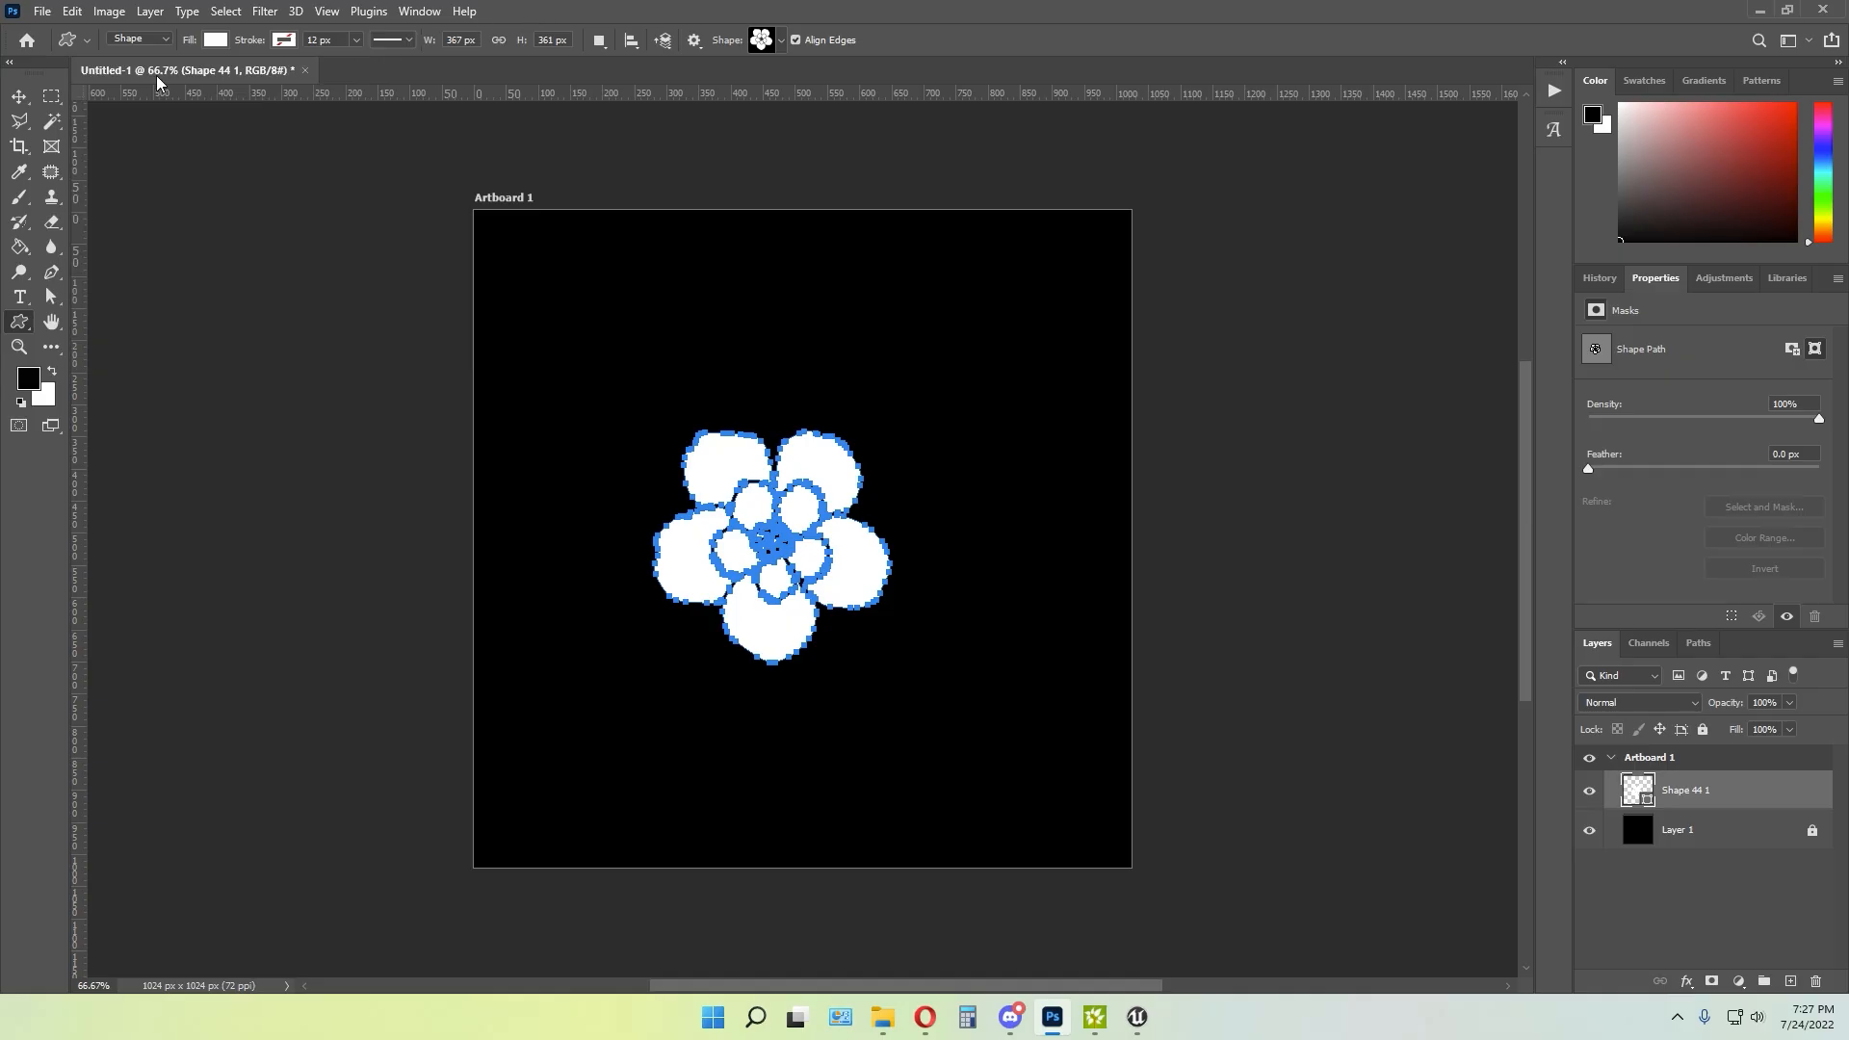
Rasterize the white flower's shape layer
click(18, 96)
click(1717, 880)
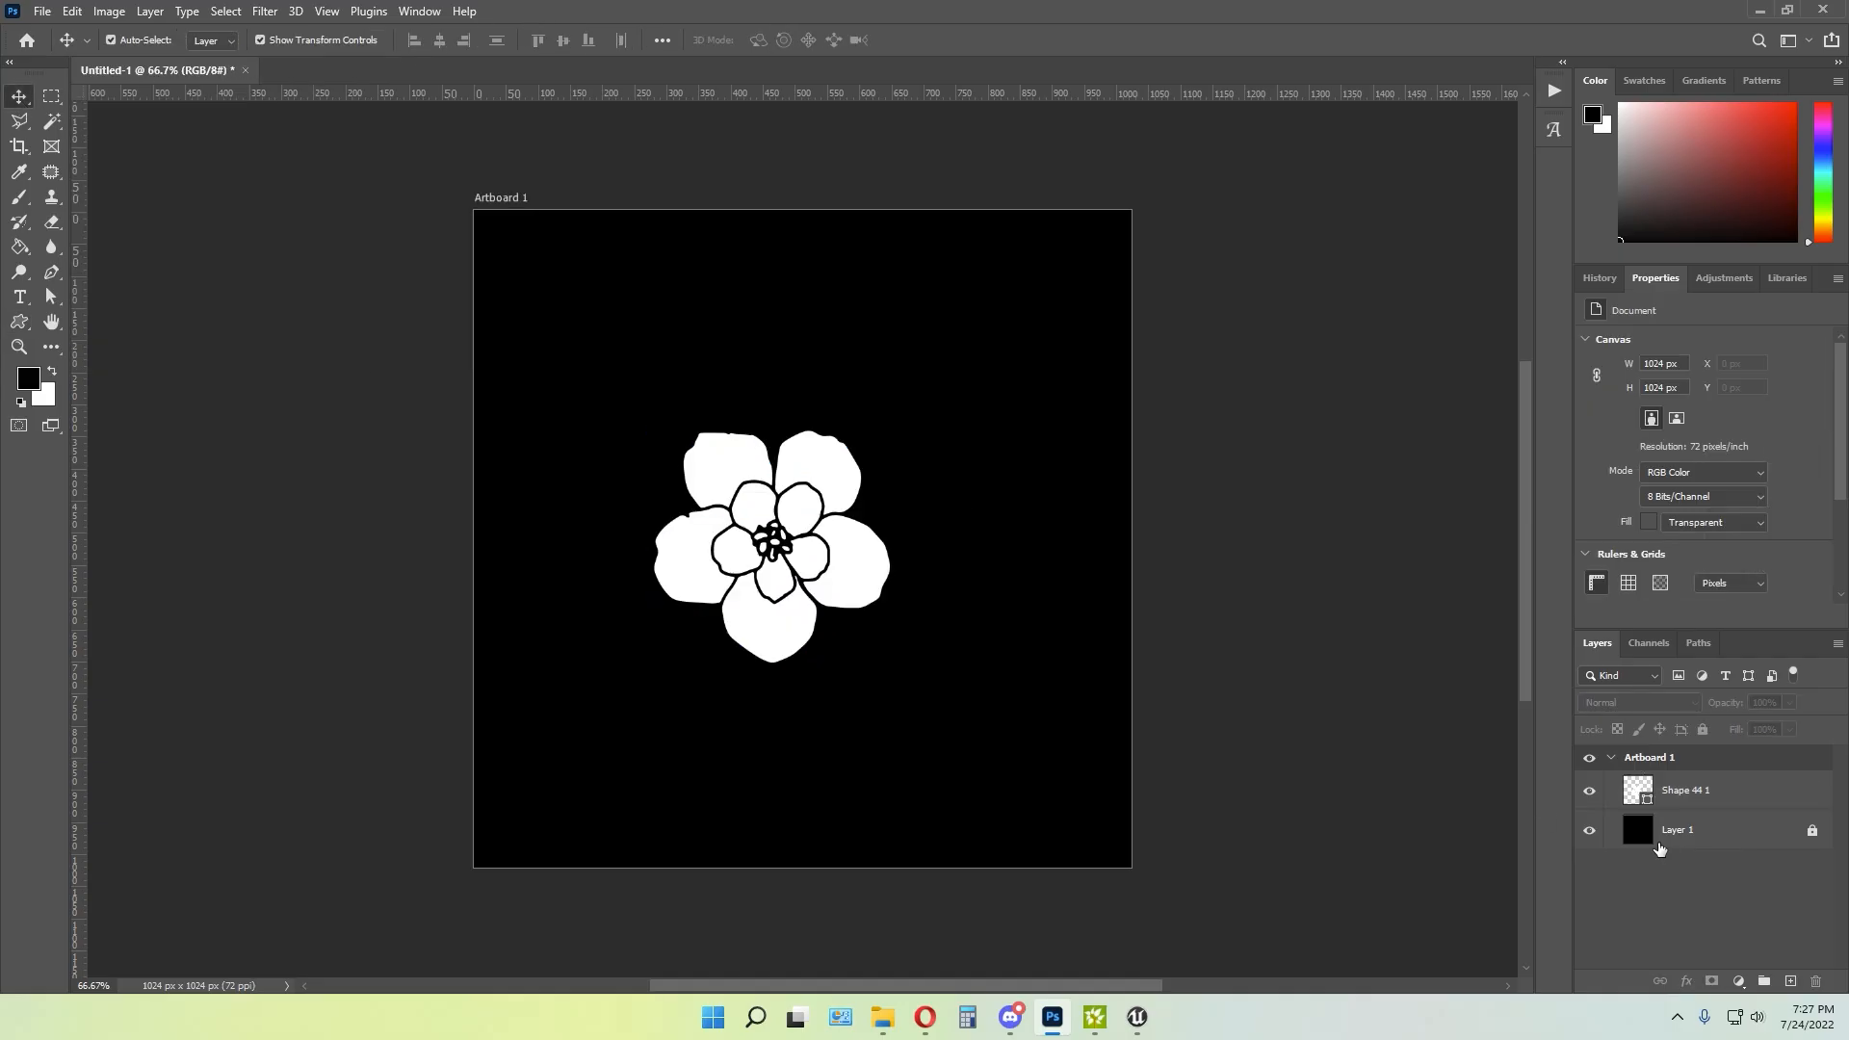
right_click(1649, 793)
click(1679, 814)
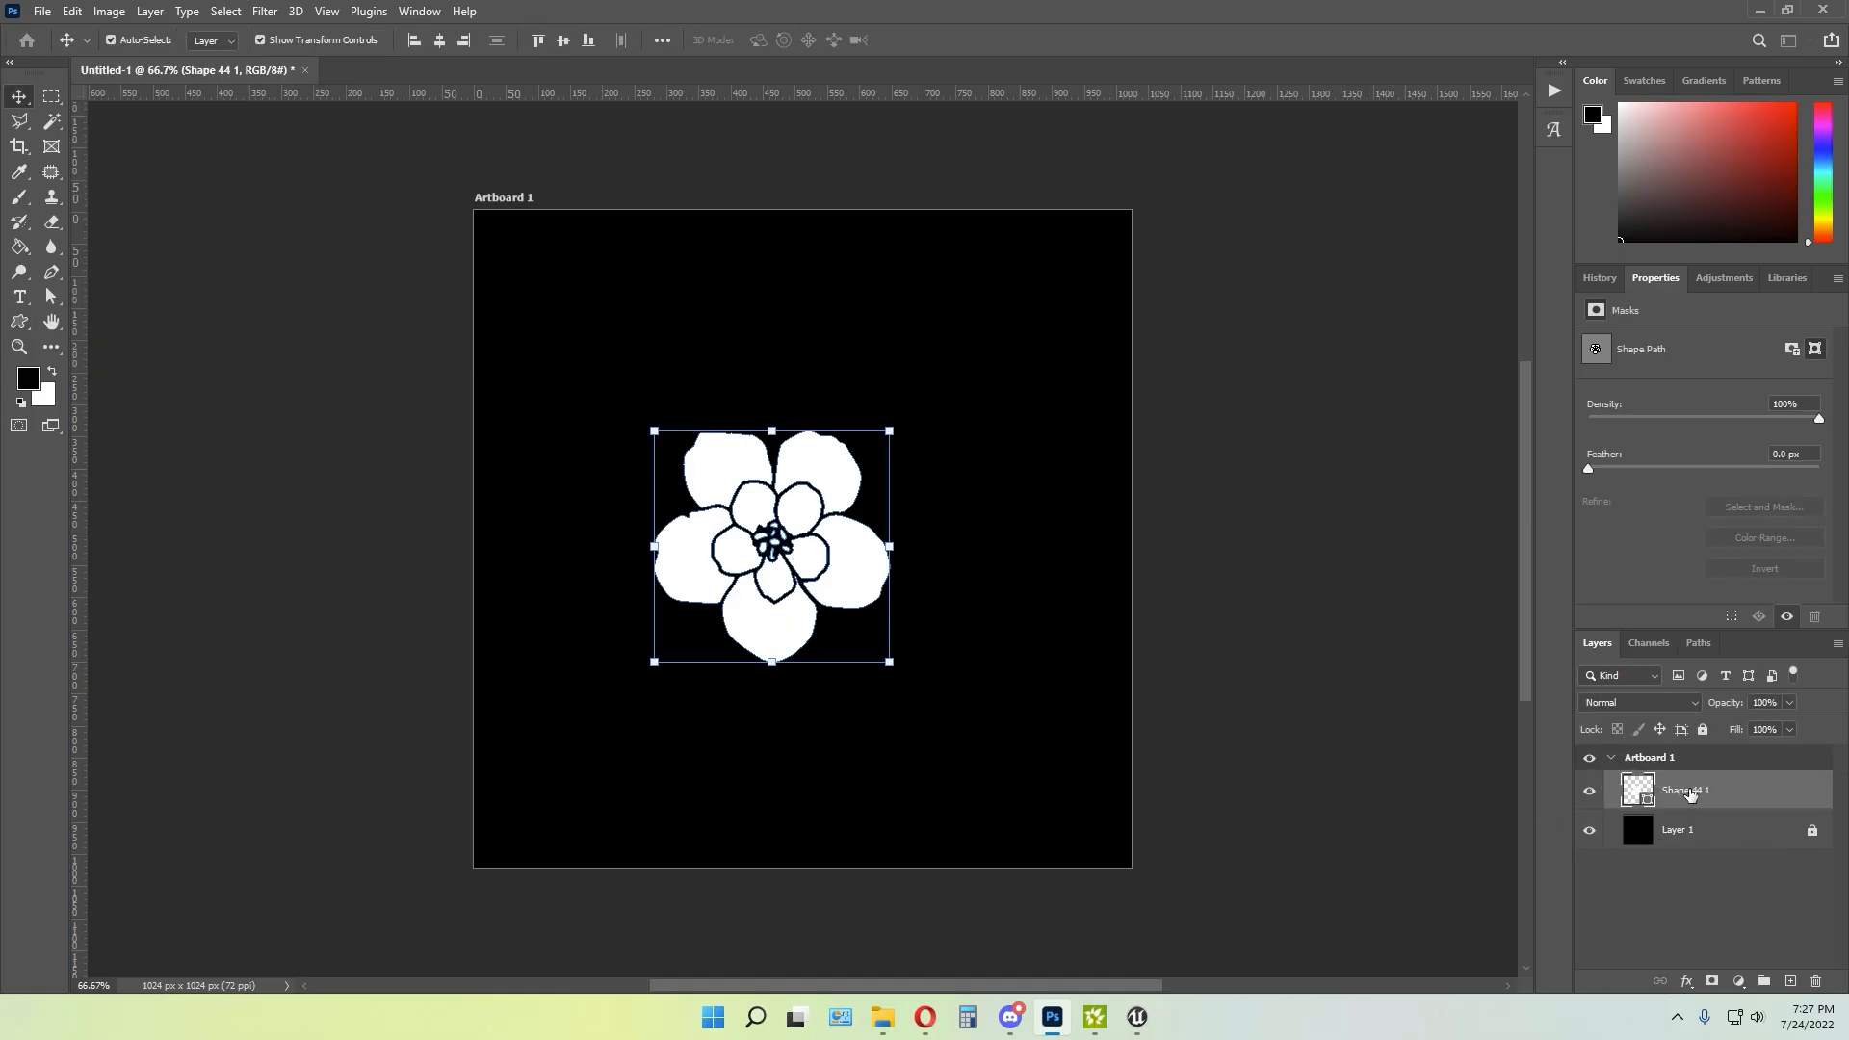
right_click(1689, 794)
click(1483, 473)
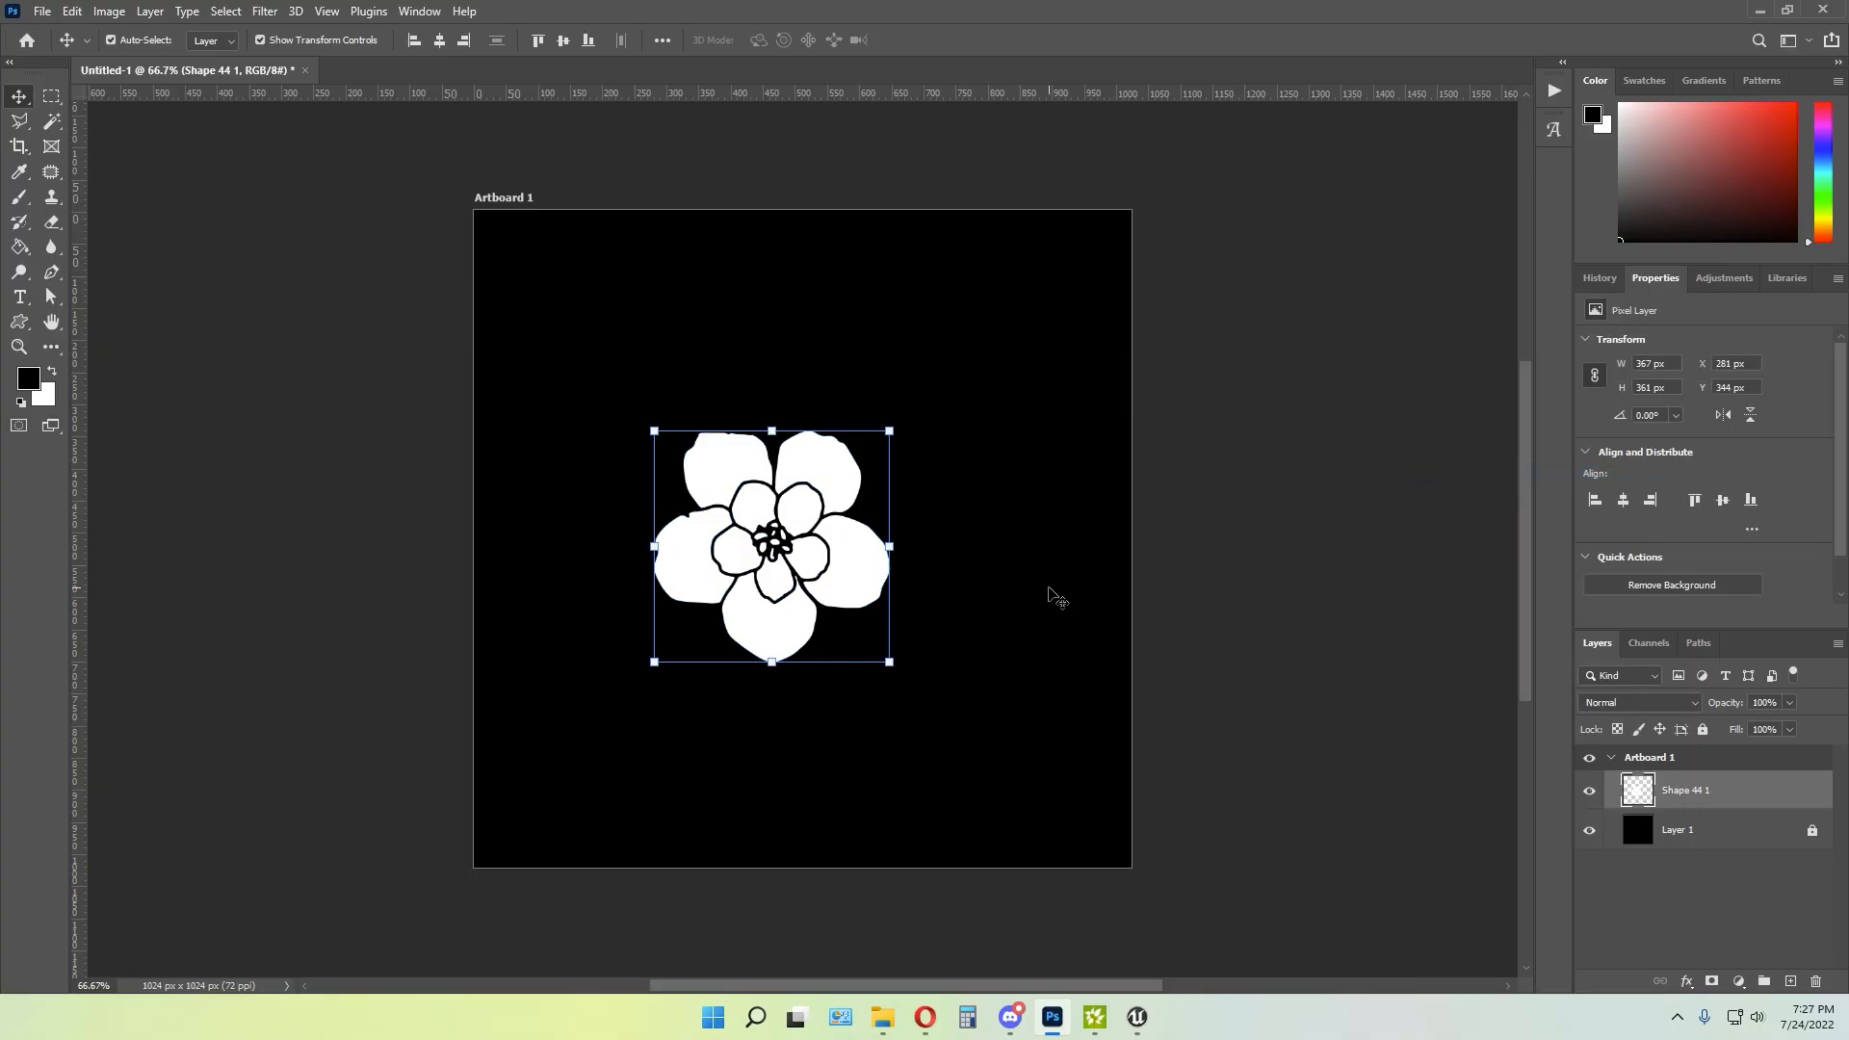
Paint over the flower's inner black lines with a 50 px white brush to make a solid silhouette
click(20, 197)
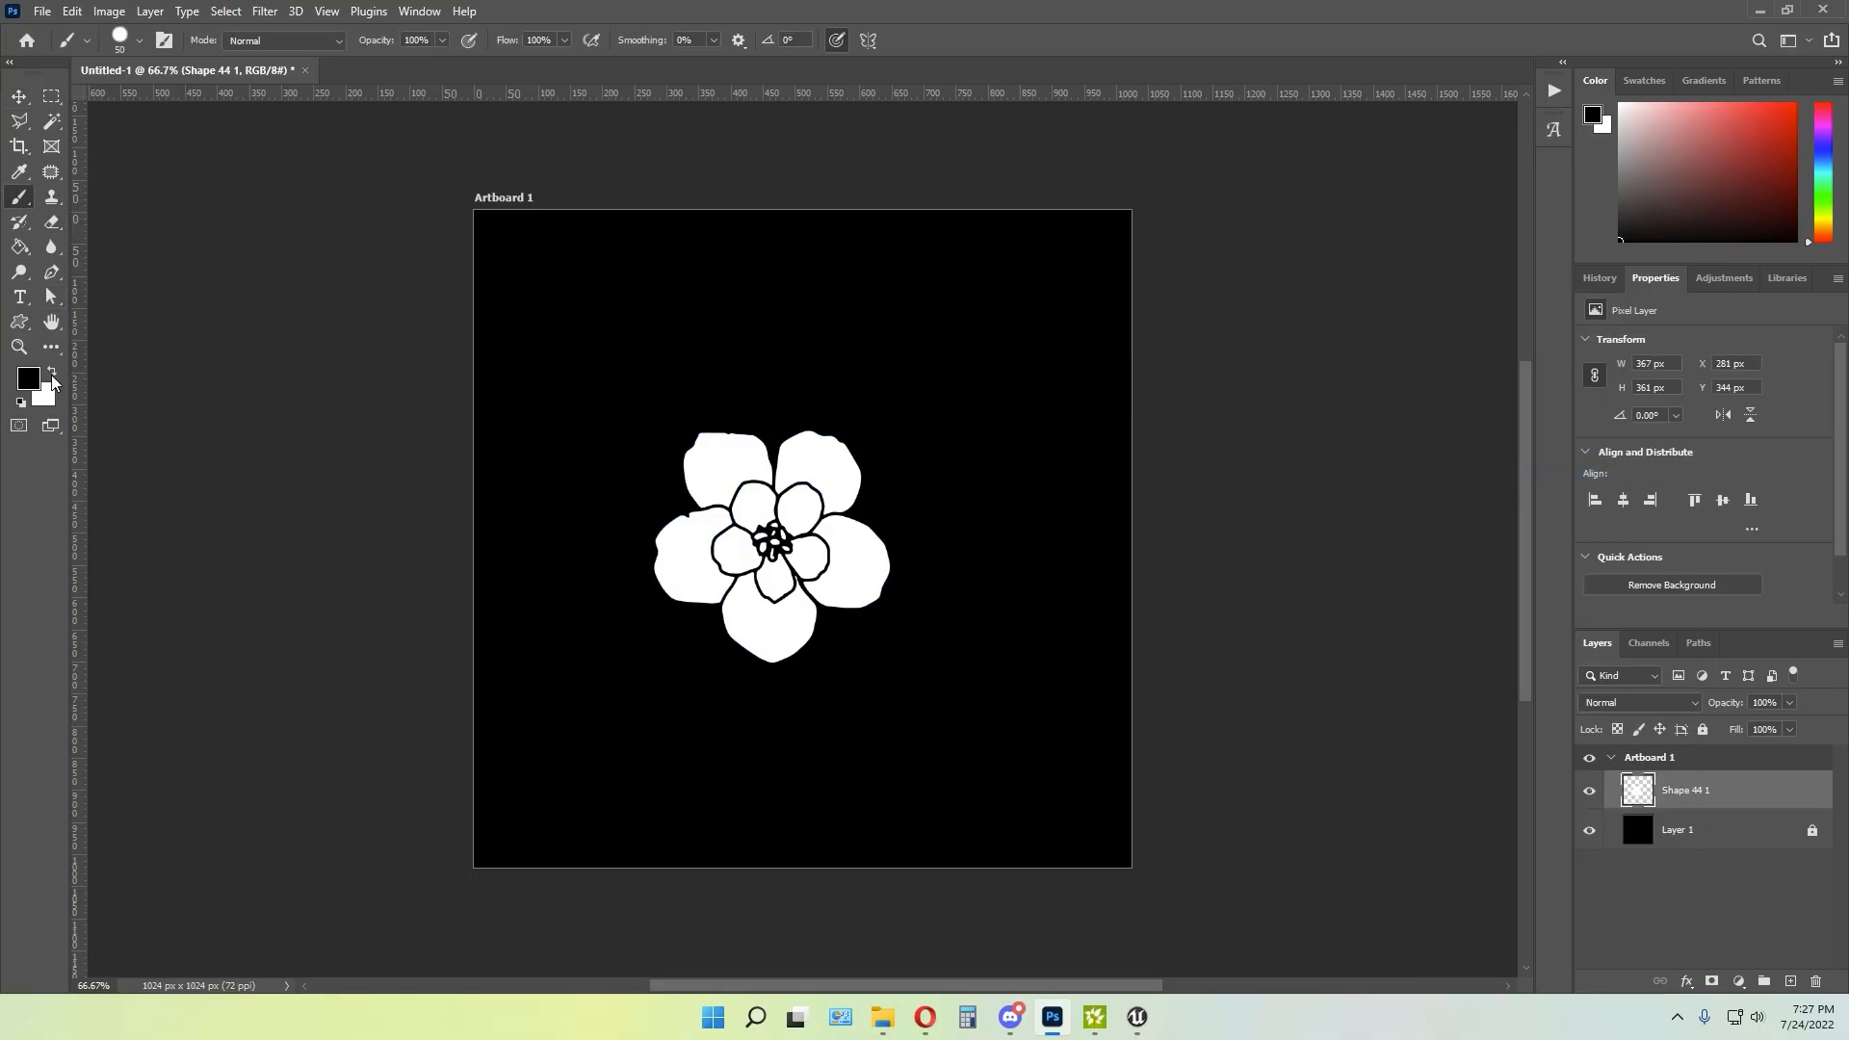
click(52, 370)
alt+scroll(799, 547, up, 4)
mouse_move(689, 476)
mouse_down()
mouse_move(670, 400)
mouse_move(642, 474)
mouse_move(731, 611)
mouse_move(833, 563)
mouse_move(800, 566)
mouse_move(851, 437)
mouse_move(747, 450)
mouse_move(771, 524)
mouse_up()
key(v)
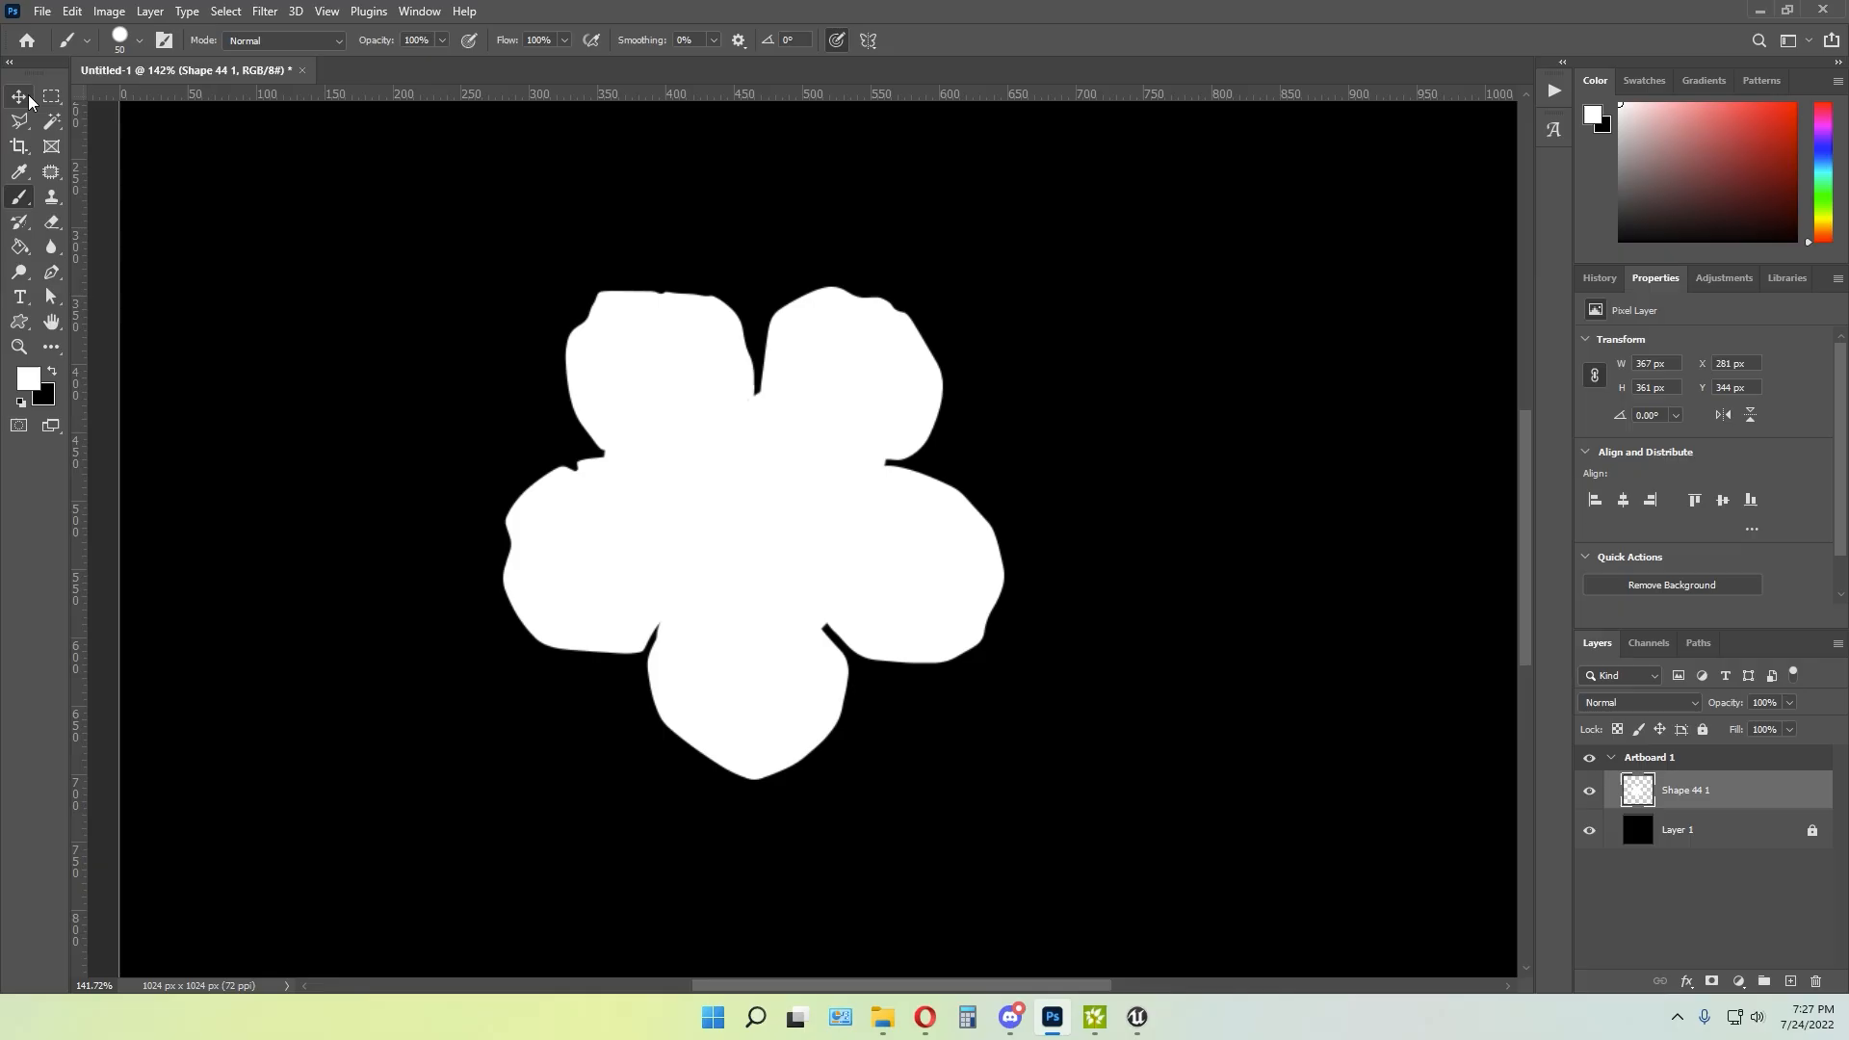
Scale the flower to about 57% near the artboard's upper-left corner and place a rotated duplicate to its right
alt+scroll(1045, 603, down, 8)
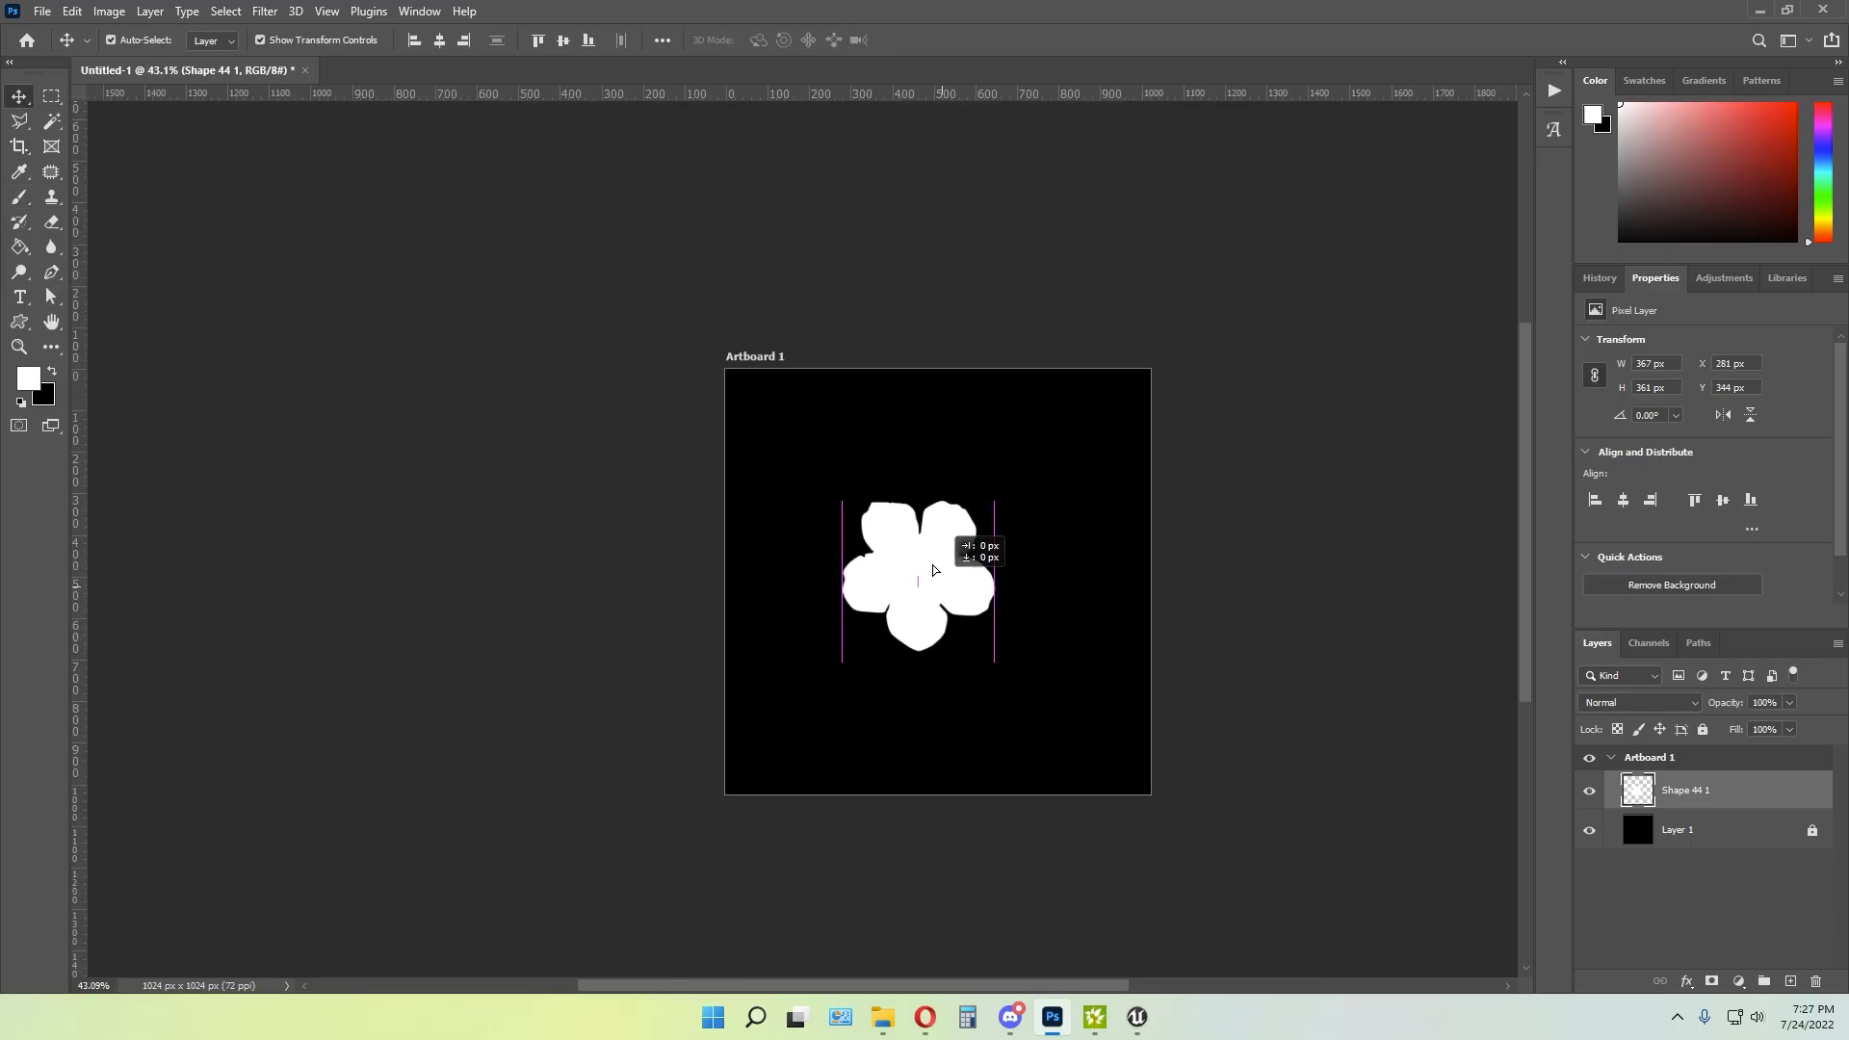
drag(935, 595, 872, 524)
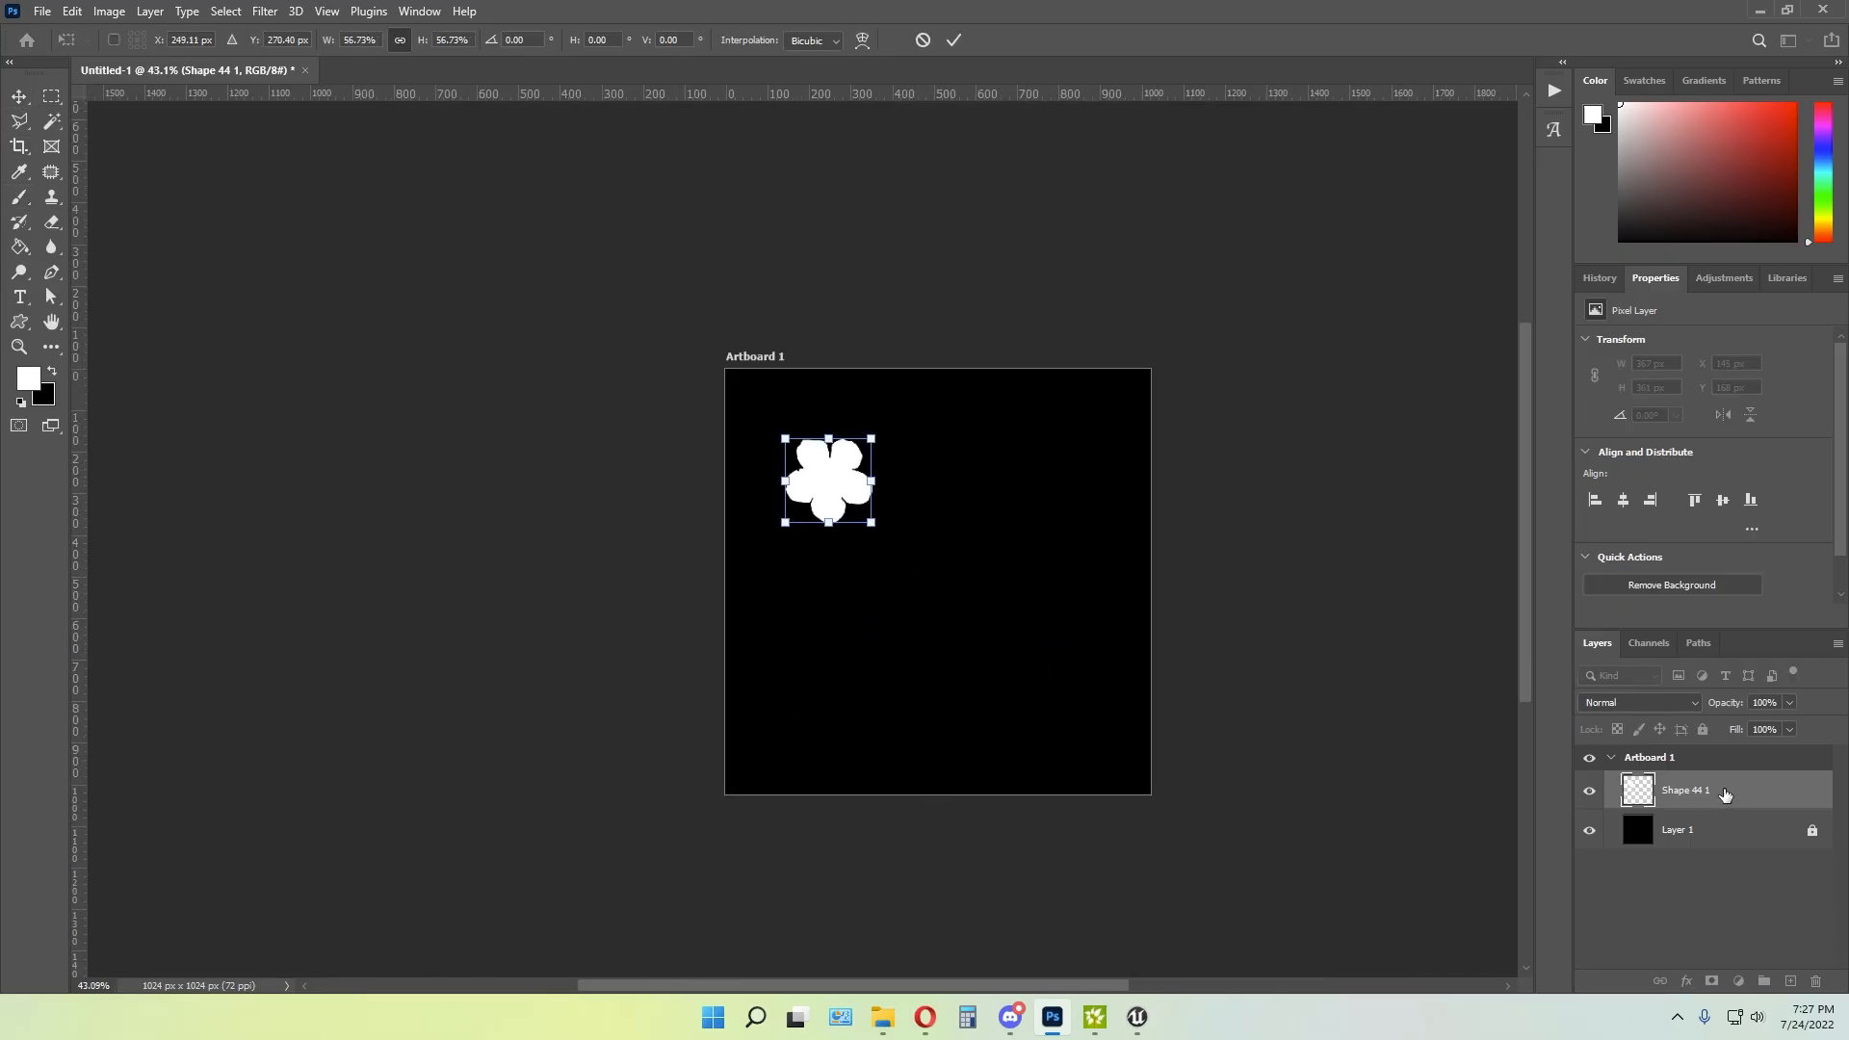
drag(1723, 798, 1788, 980)
drag(885, 535, 990, 535)
Duplicate both flowers, shrink the copied pair to about 337 by 172 px and place it below the originals
shift+click(1762, 834)
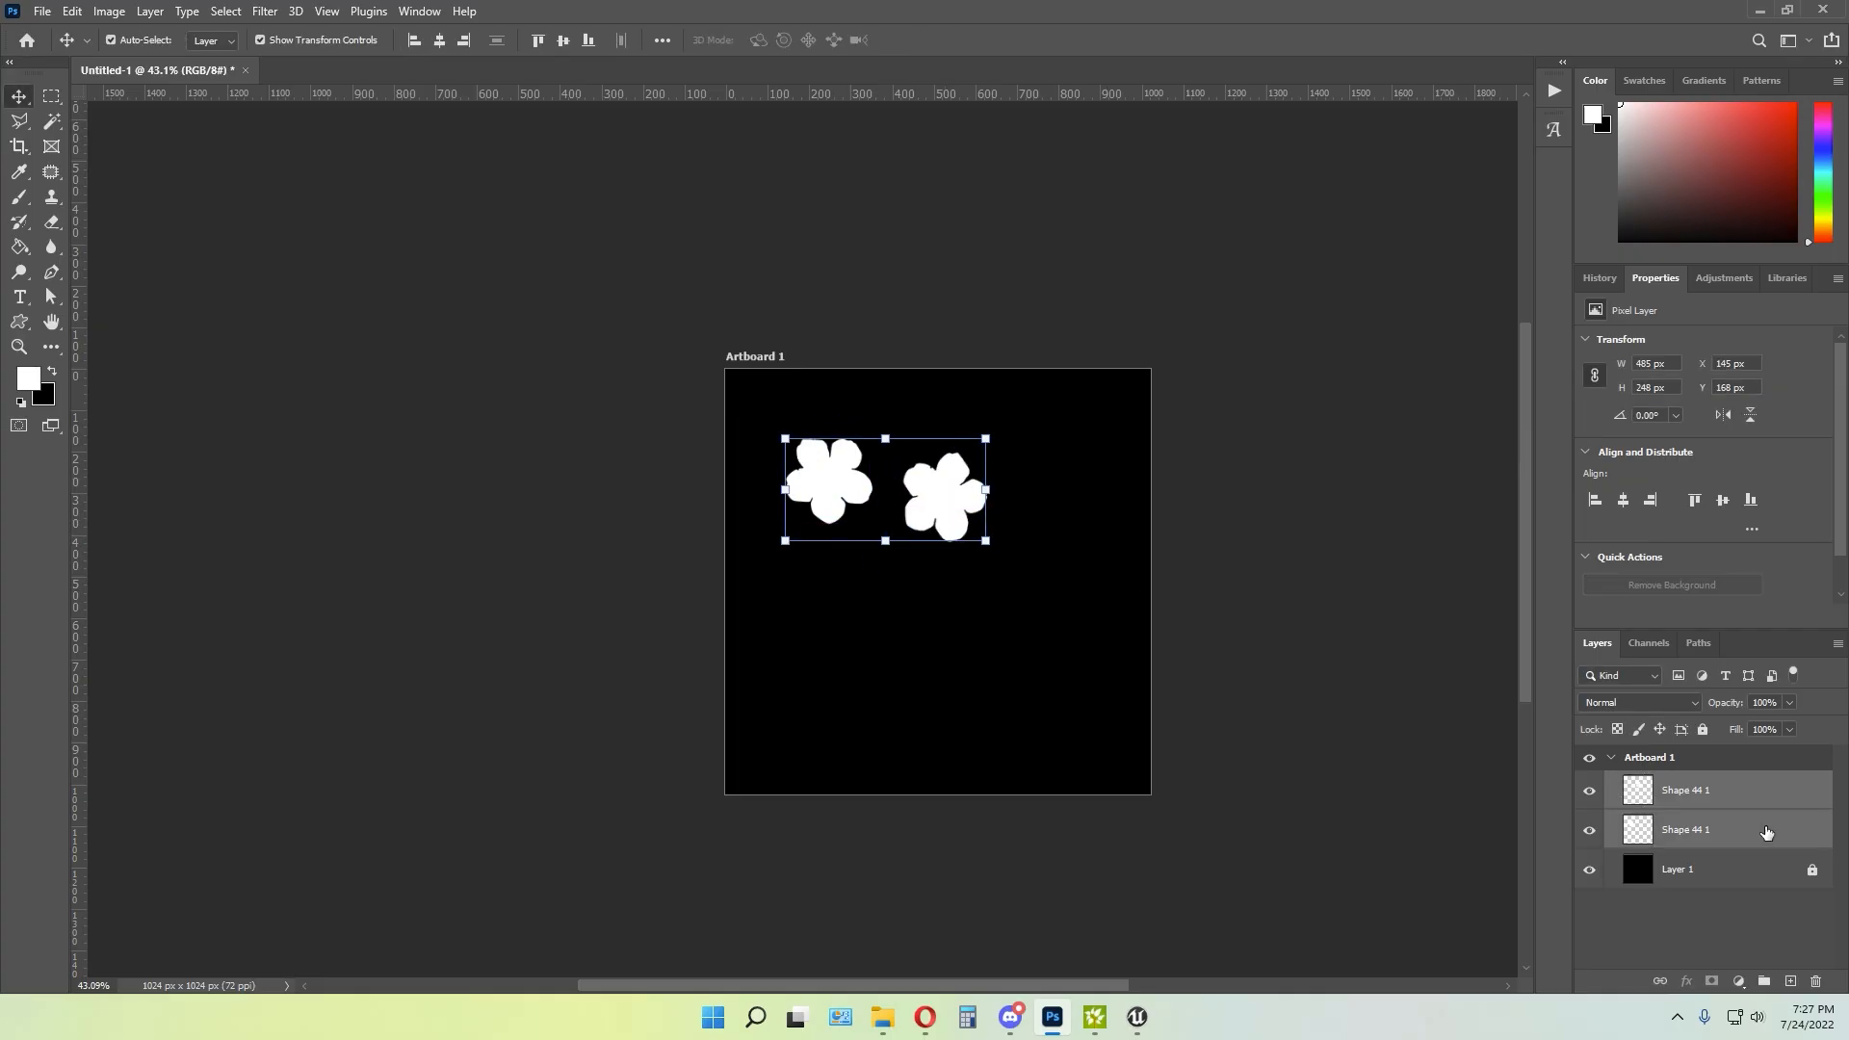
drag(1764, 834, 1790, 980)
drag(984, 435, 931, 470)
drag(892, 510, 962, 582)
key(Return)
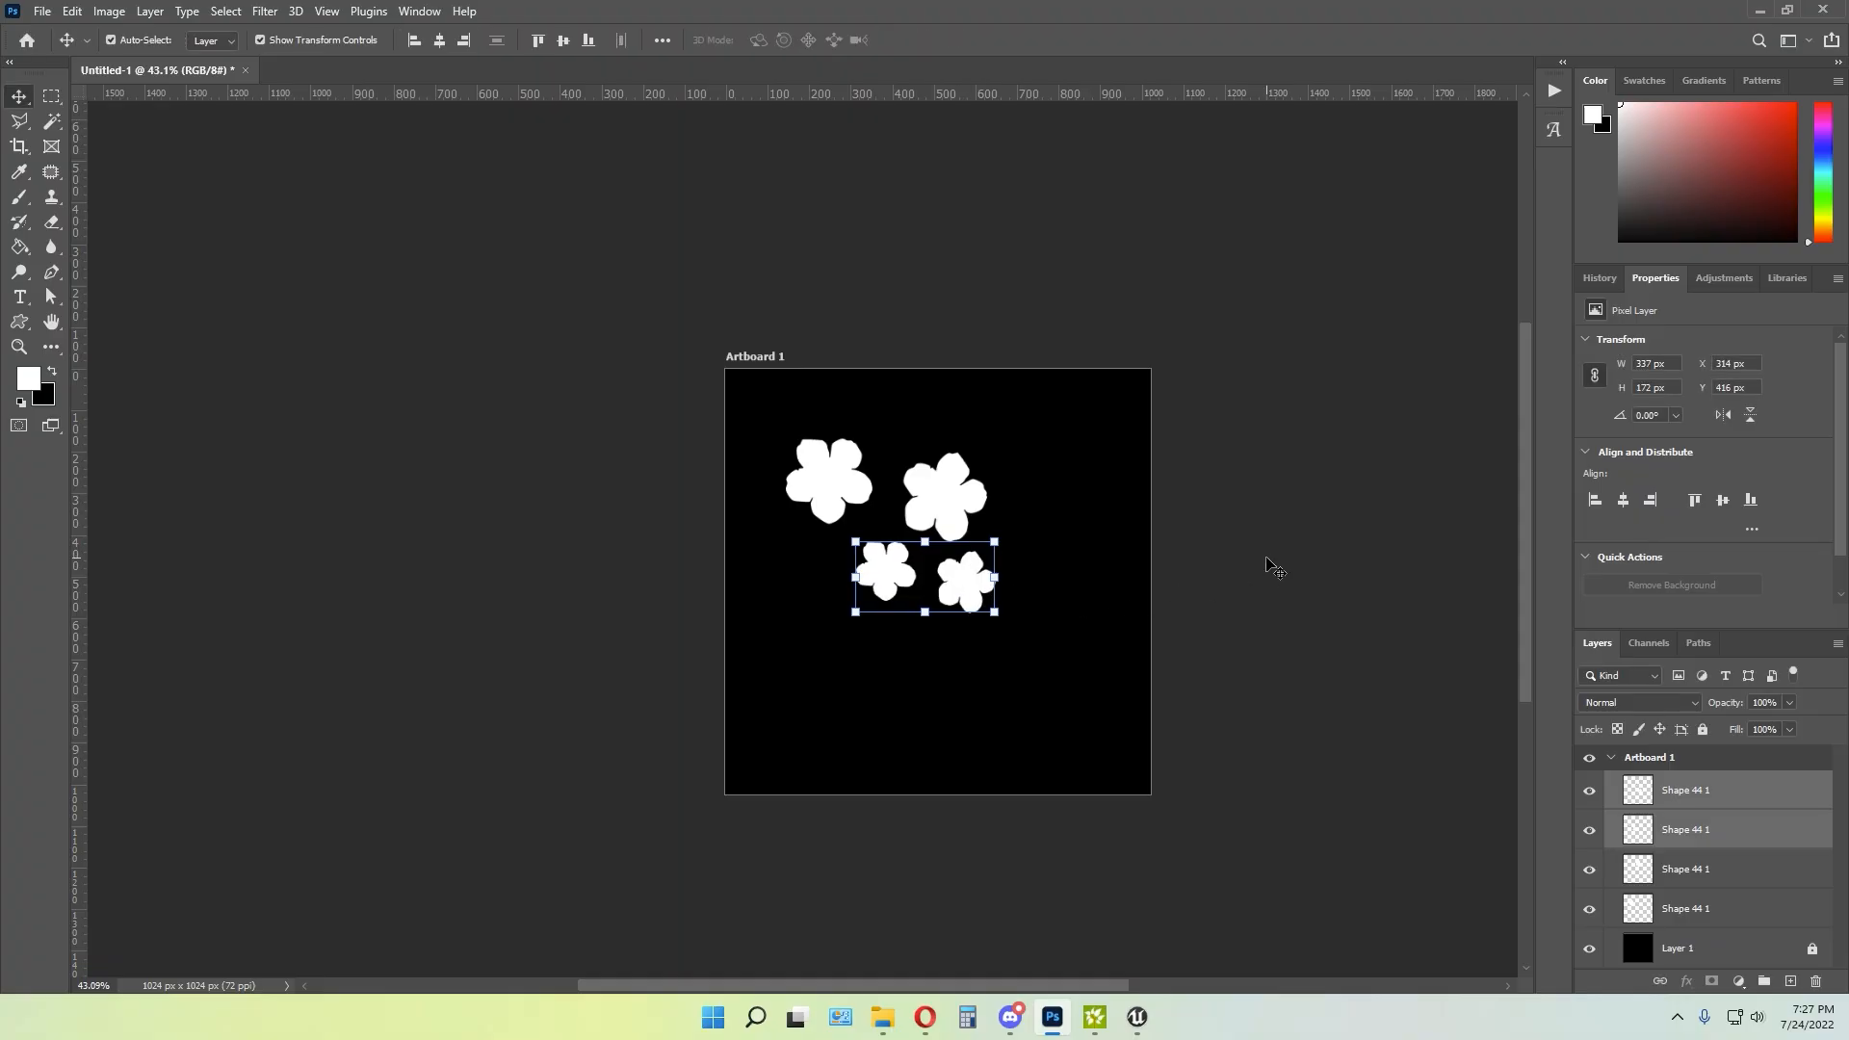
Duplicate all four flowers, enlarge the copies to about 128%, rotate them by about 116° and place them on the artboard's lower half
click(1271, 565)
alt+scroll(924, 570, up, 2)
click(1713, 799)
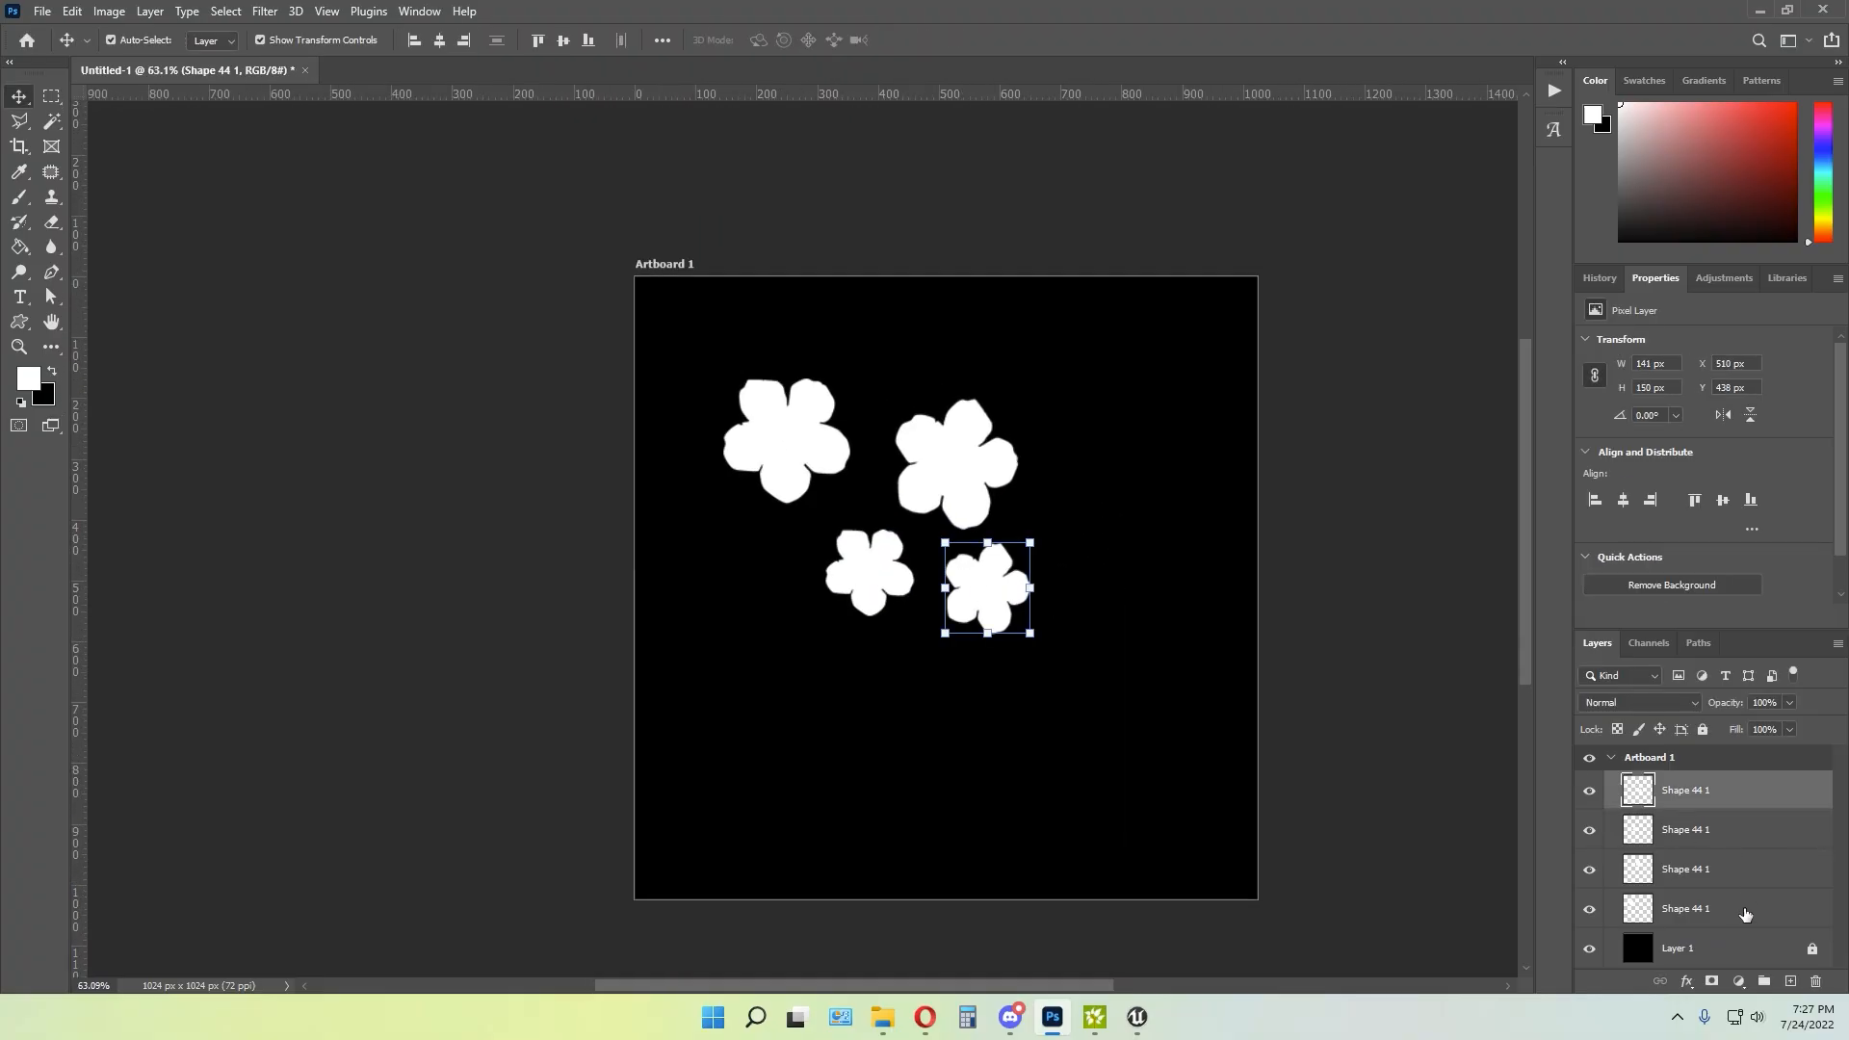
shift+click(1742, 911)
drag(1785, 908, 1790, 980)
drag(1035, 396, 1122, 332)
drag(1021, 415, 980, 602)
drag(1098, 847, 584, 829)
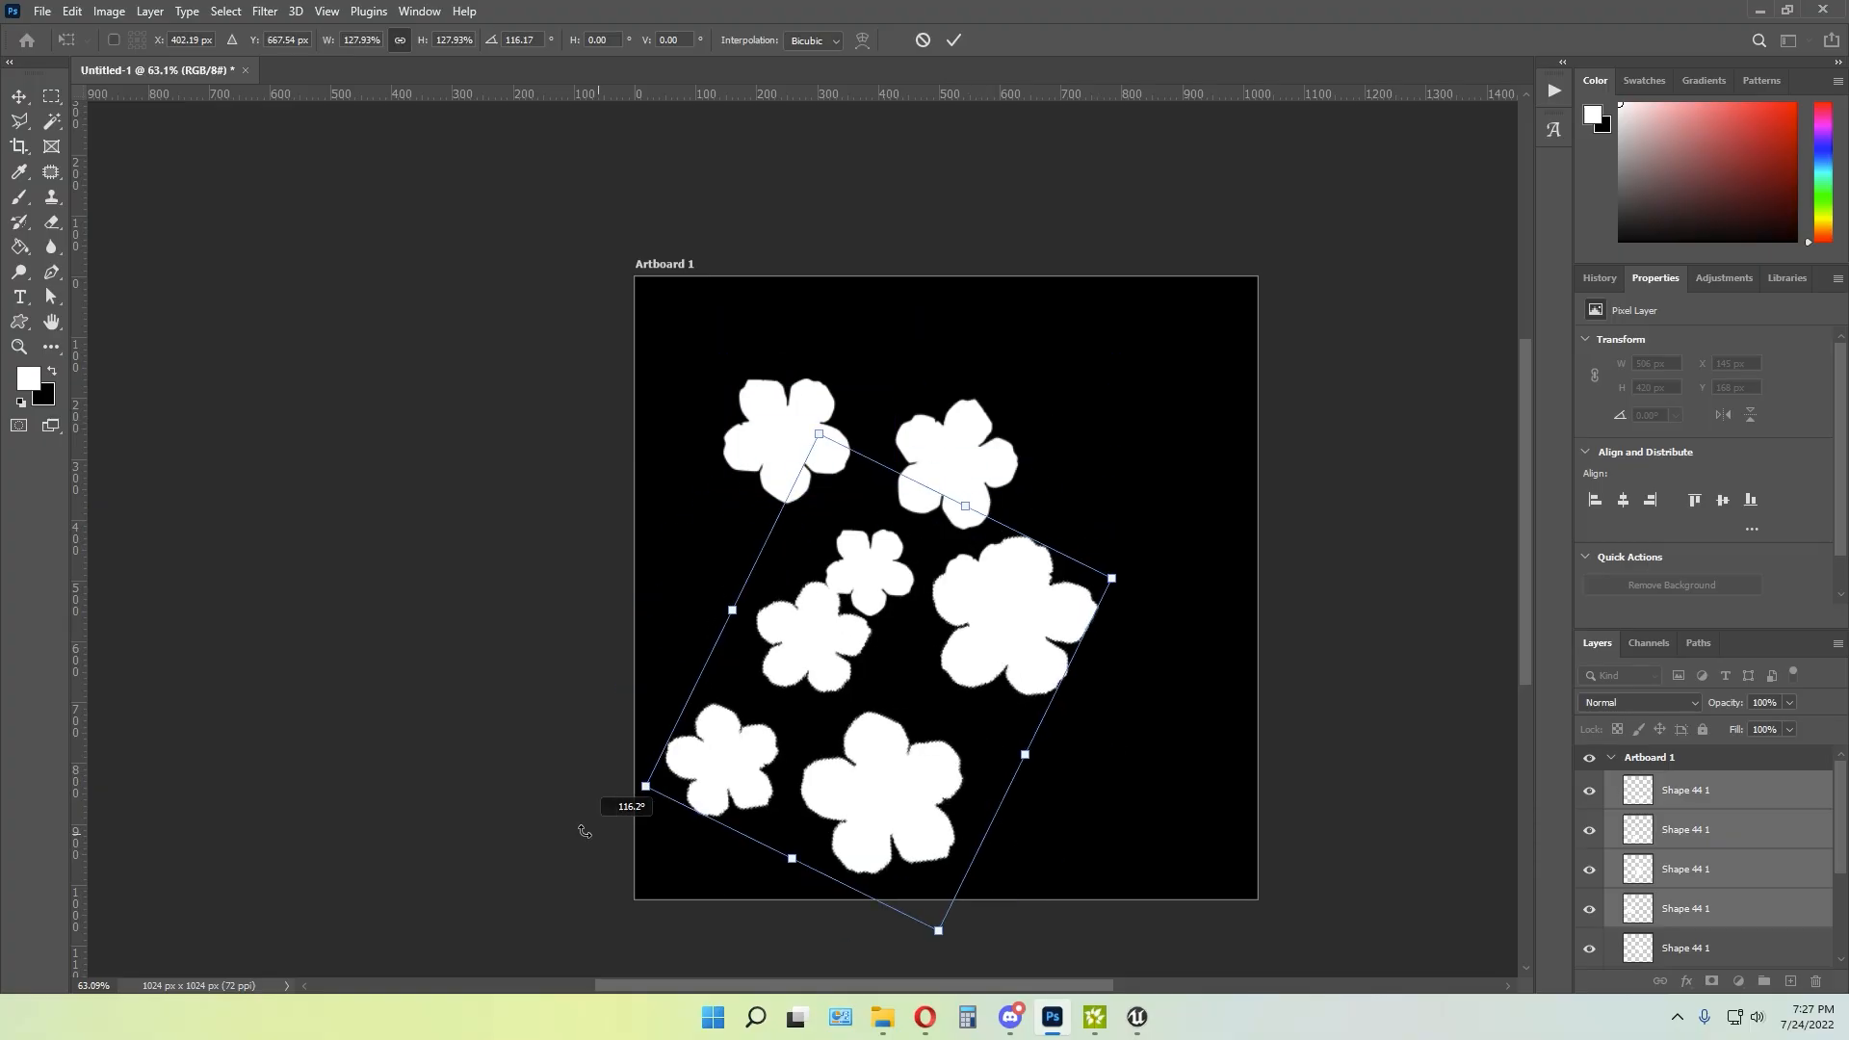
drag(1038, 569, 1071, 520)
key(Return)
Delete all the flowers, keeping only the black background layer
click(1355, 595)
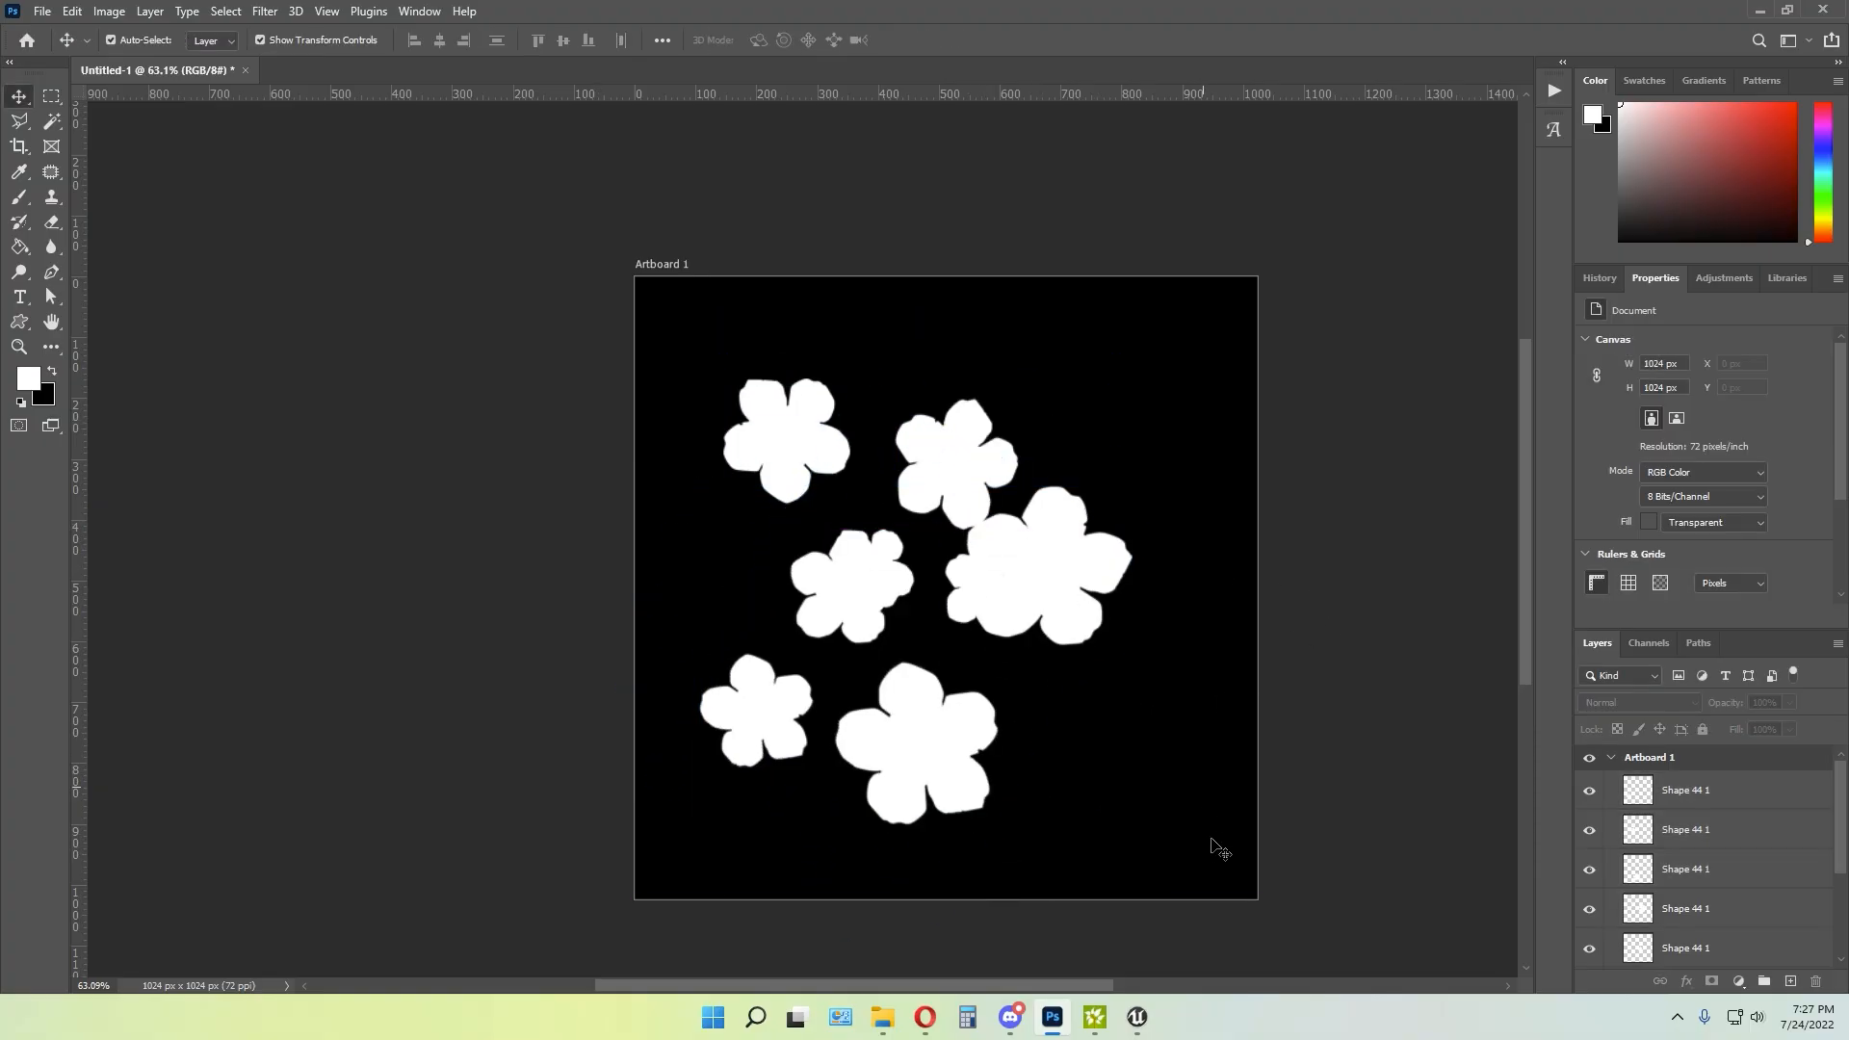
drag(1218, 879, 672, 330)
key(Delete)
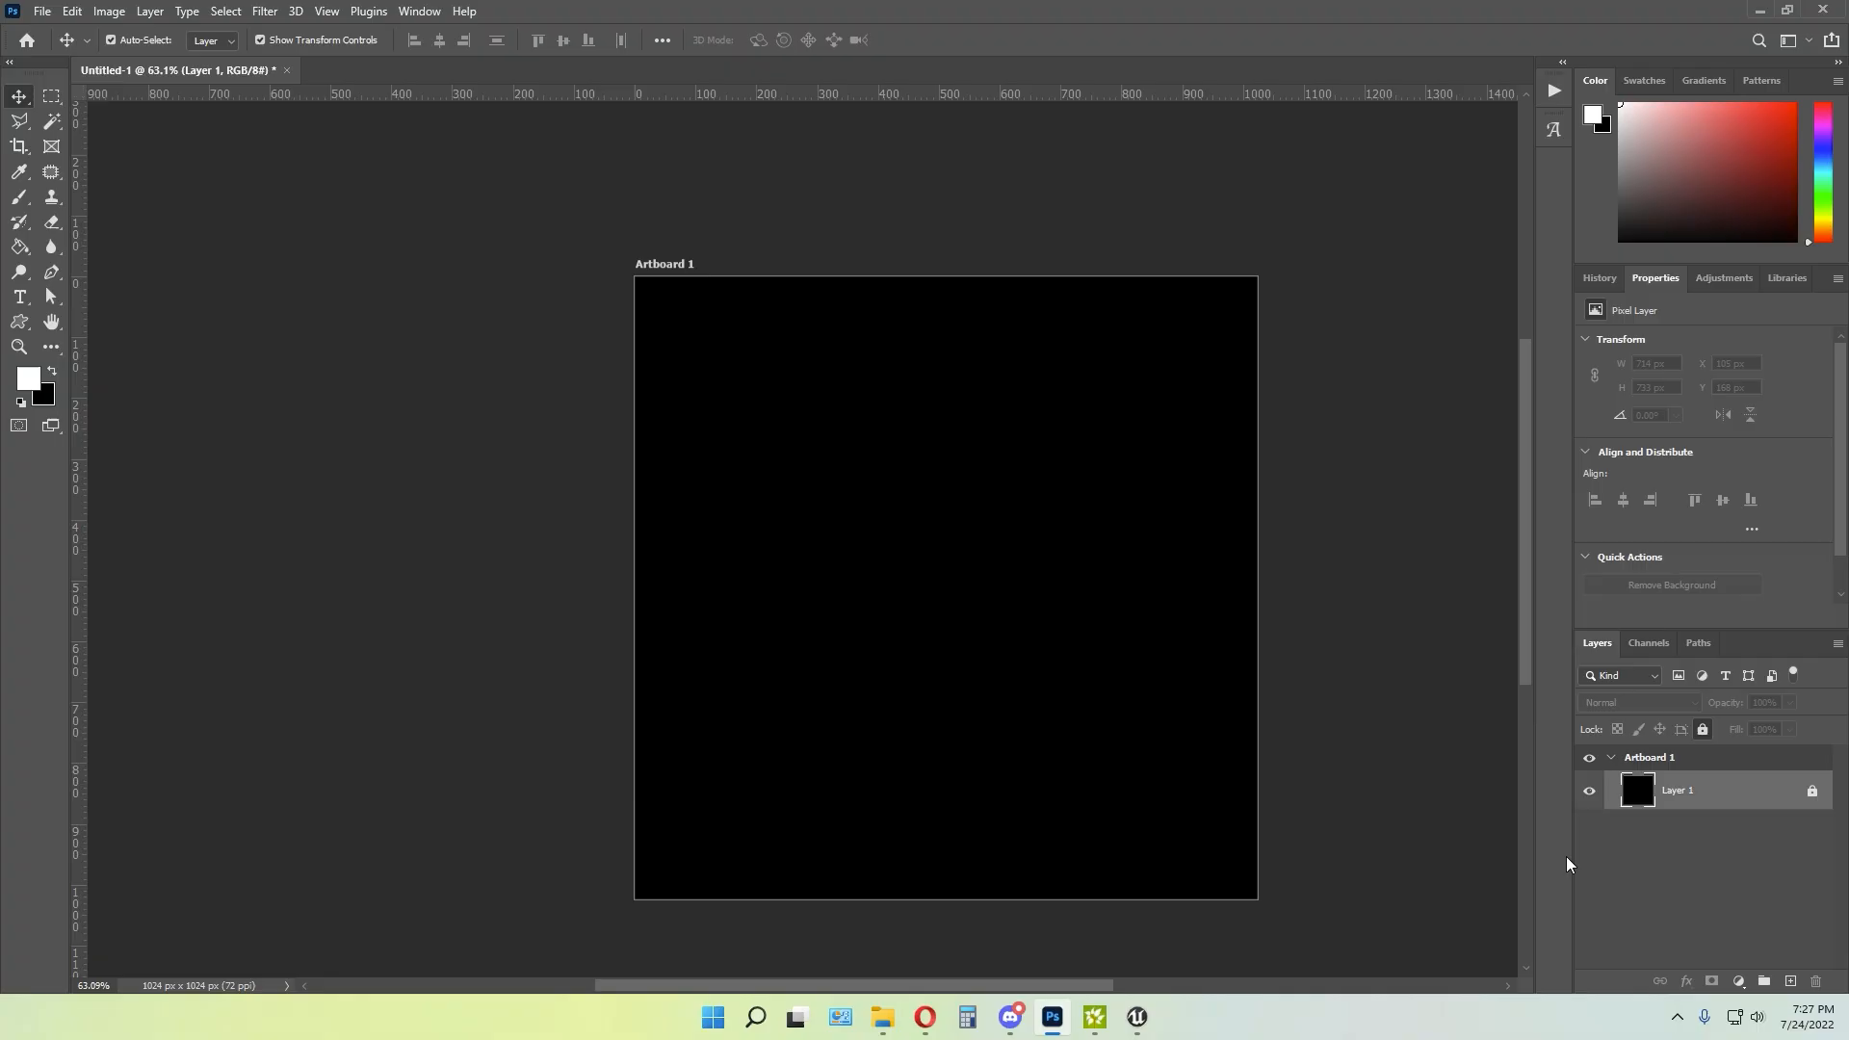
Switch to the Opera image results, copy a screen capture of the first leaf branch picture, about 427 by 379 px, and close the browser
key(alt+Tab)
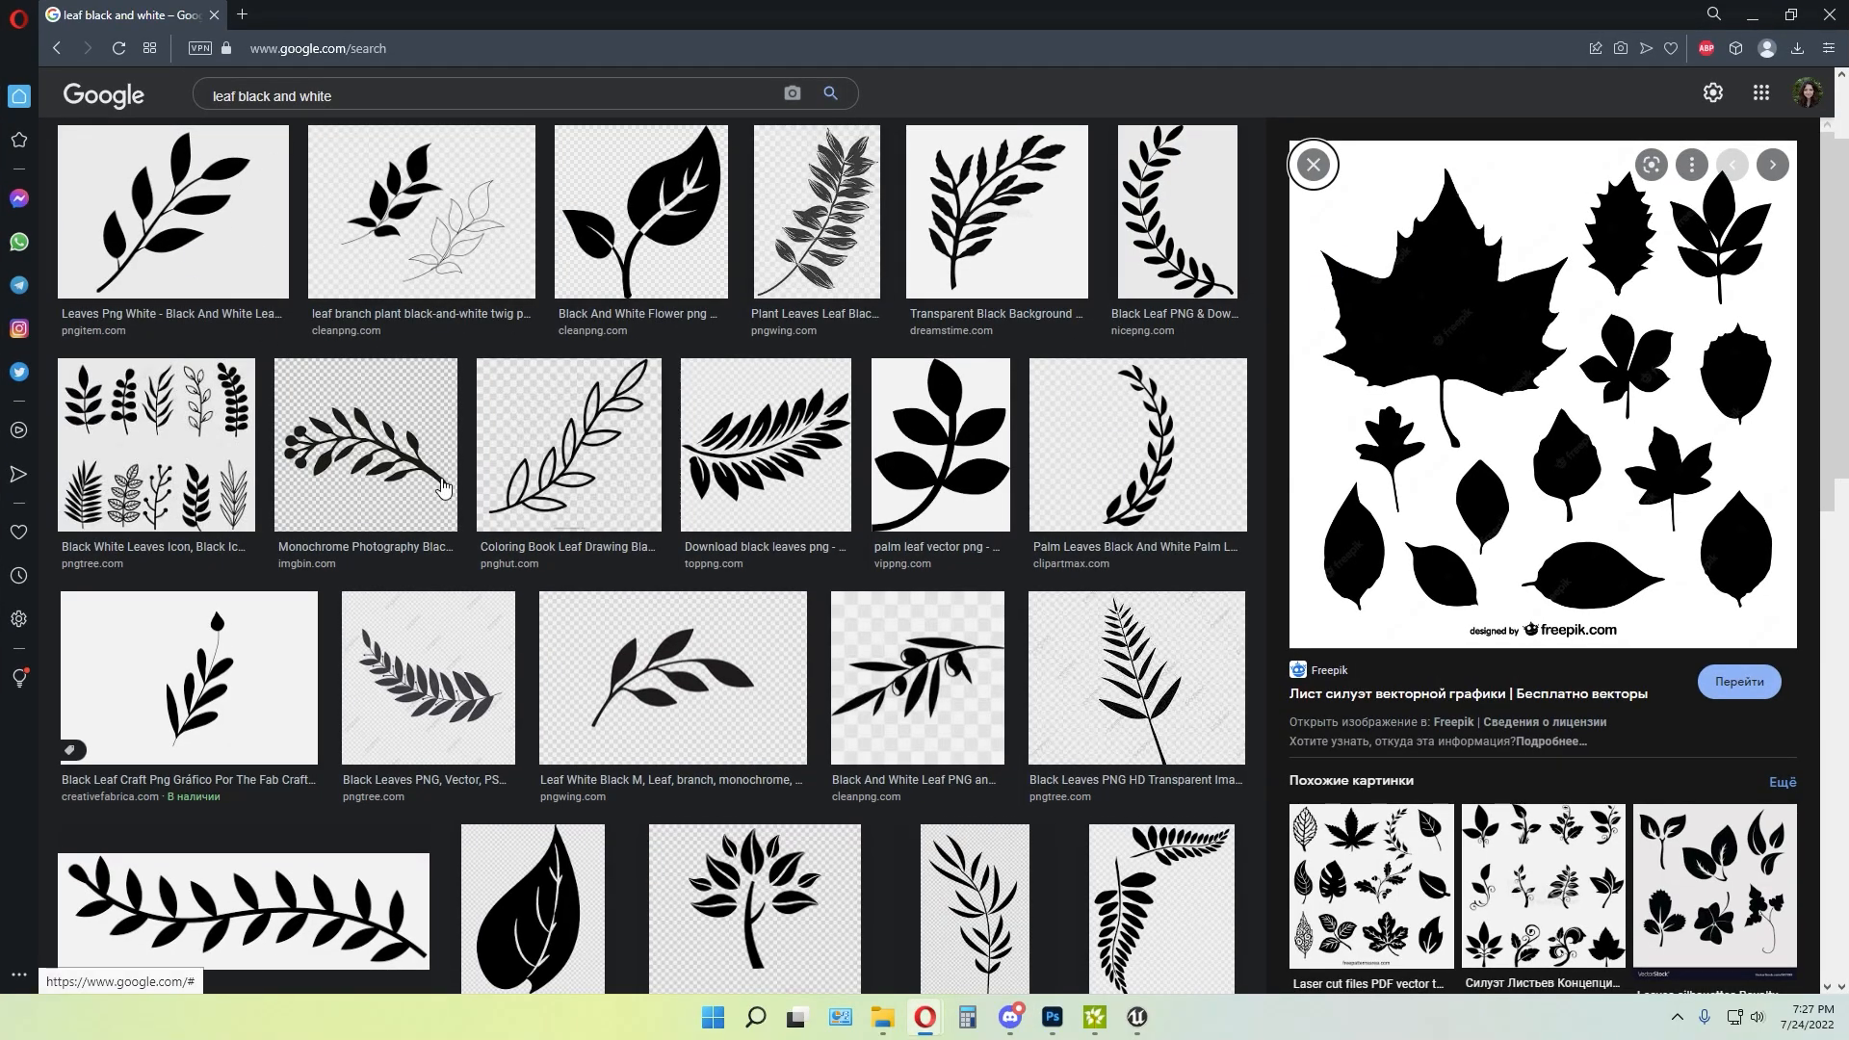
click(196, 258)
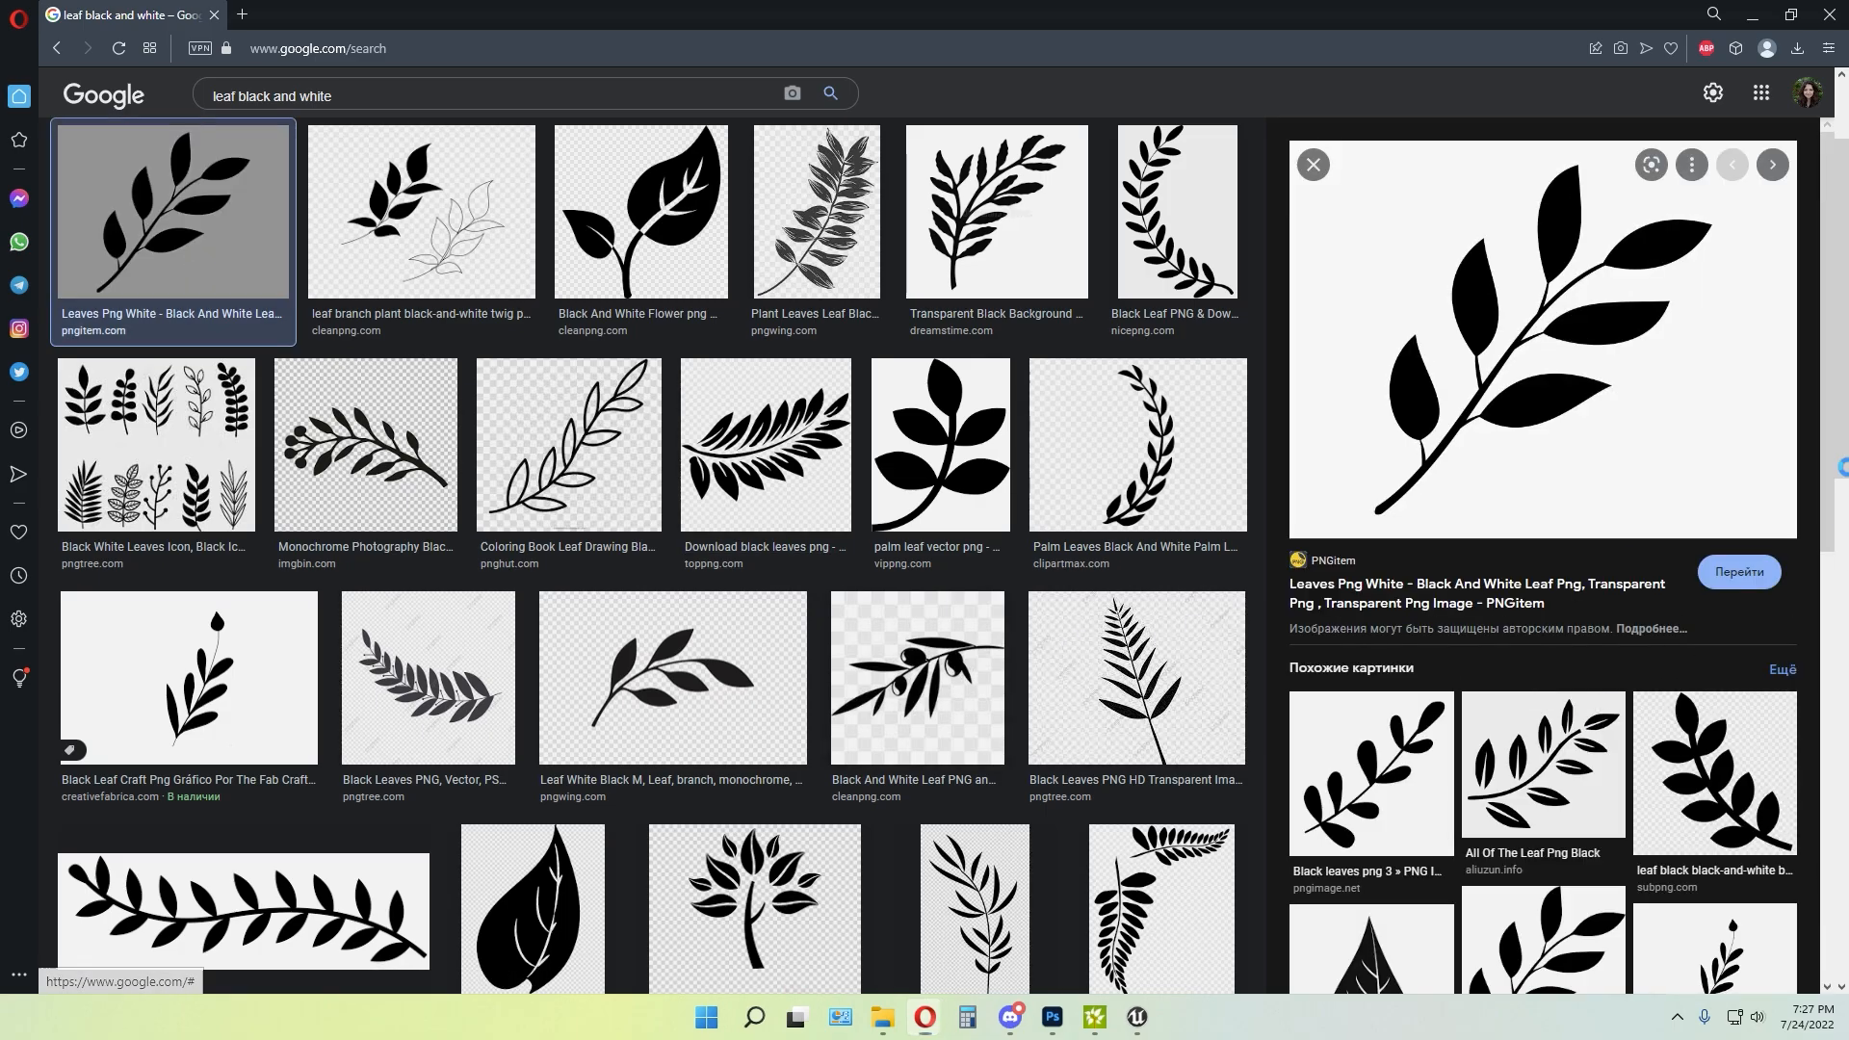
key(Print)
drag(1740, 524, 1329, 159)
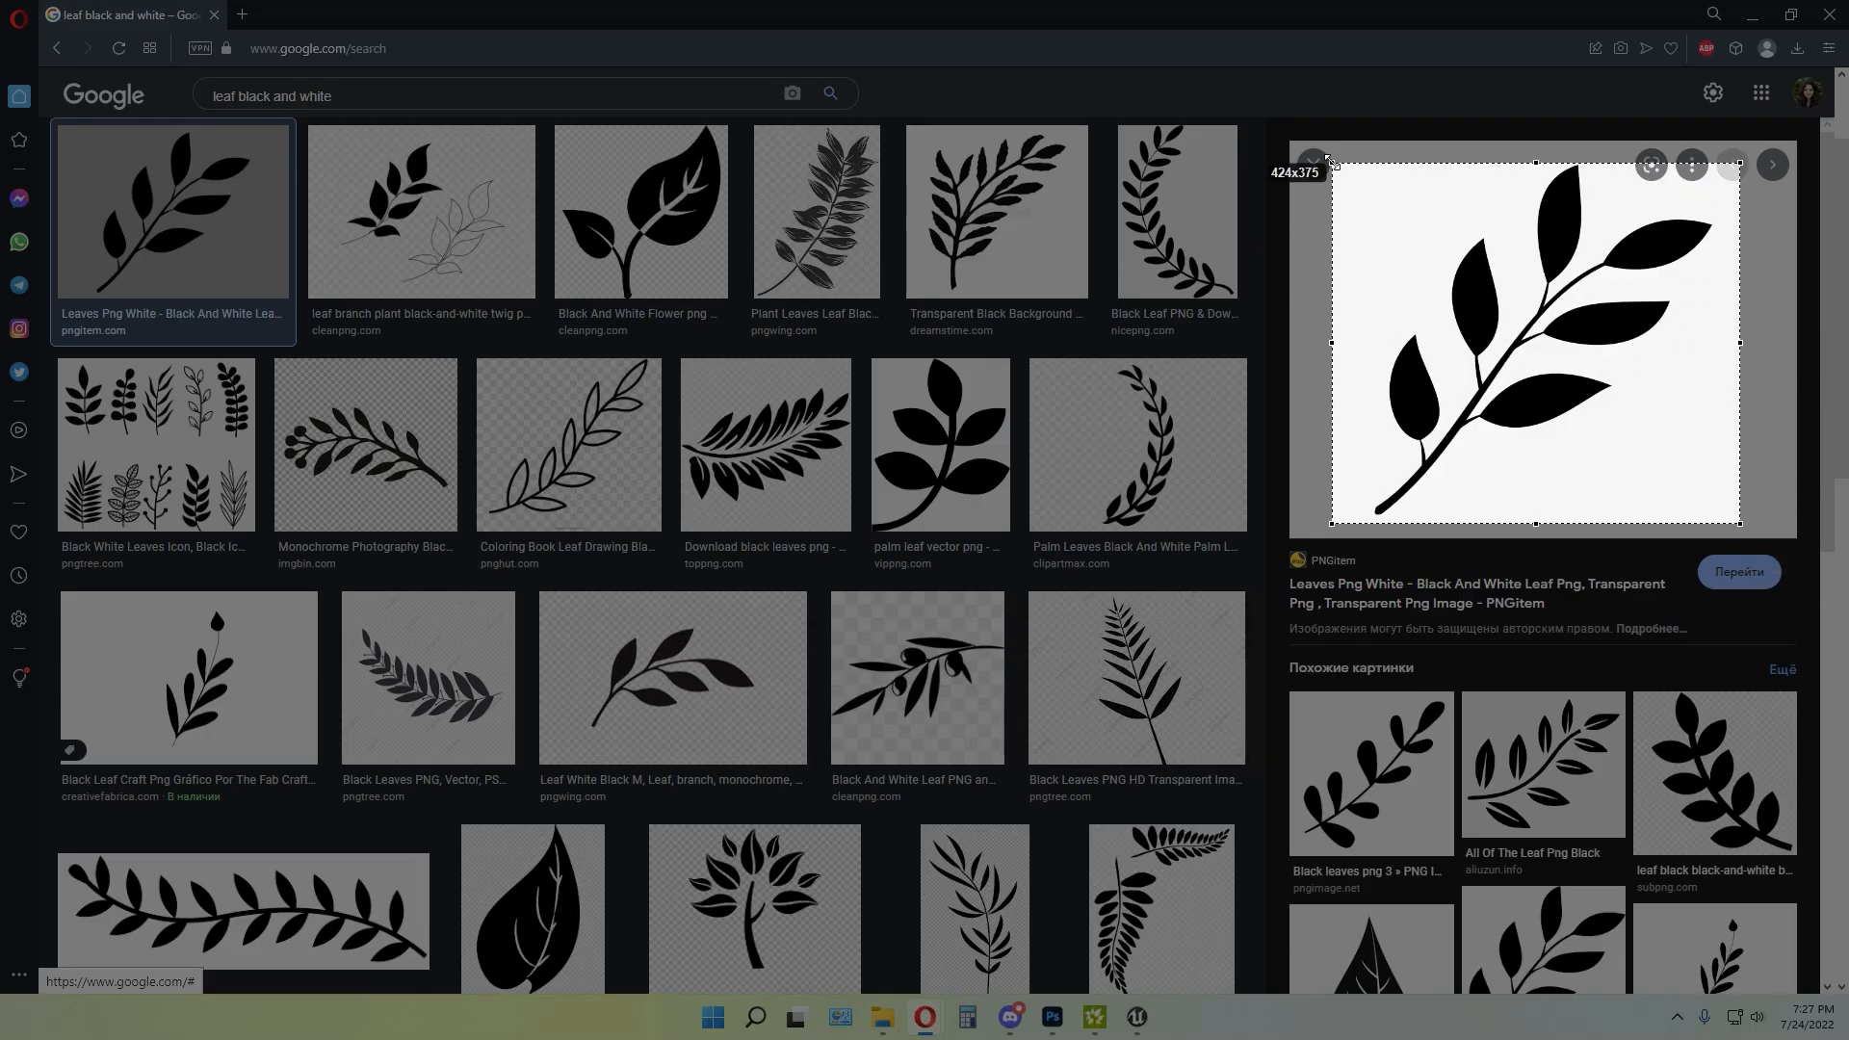
click(1669, 547)
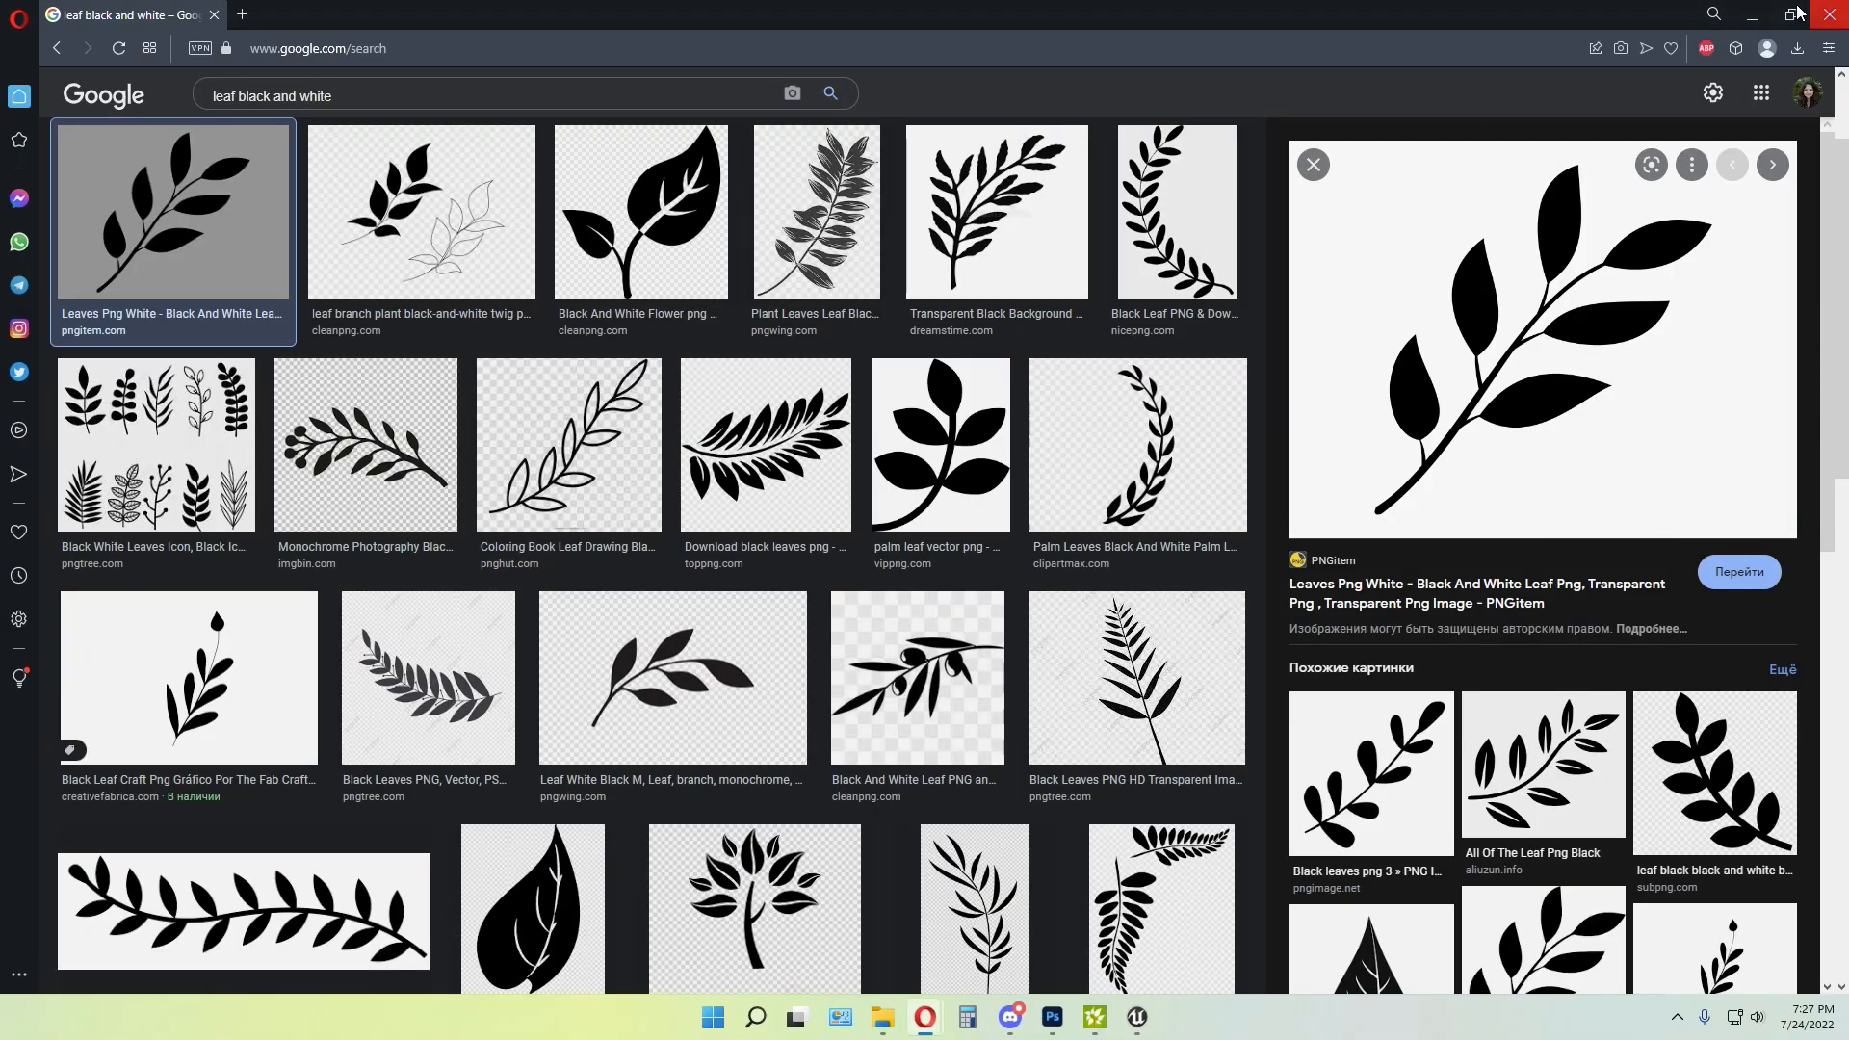
click(1829, 14)
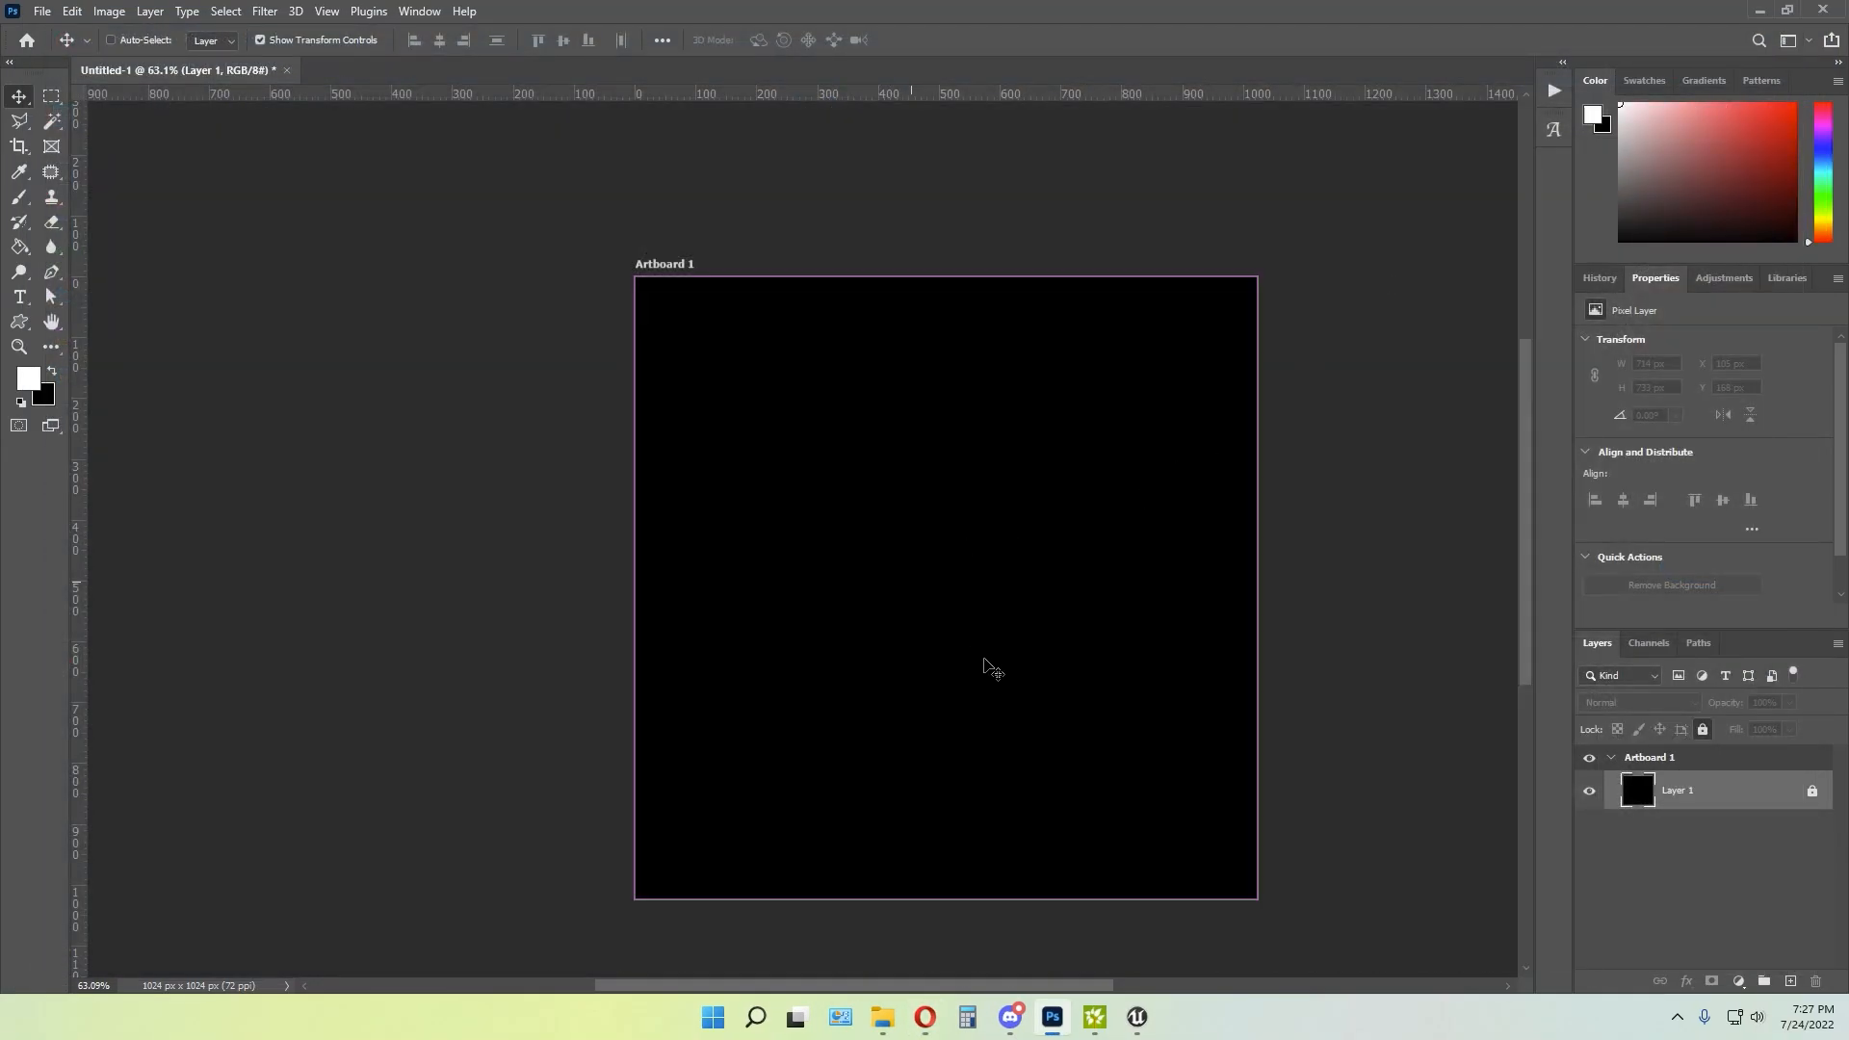
Paste the captured picture, isolate its black leaf branch on a separate layer with the Magic Wand, and remove the pasted original
key(ctrl+v)
alt+scroll(944, 597, up, 5)
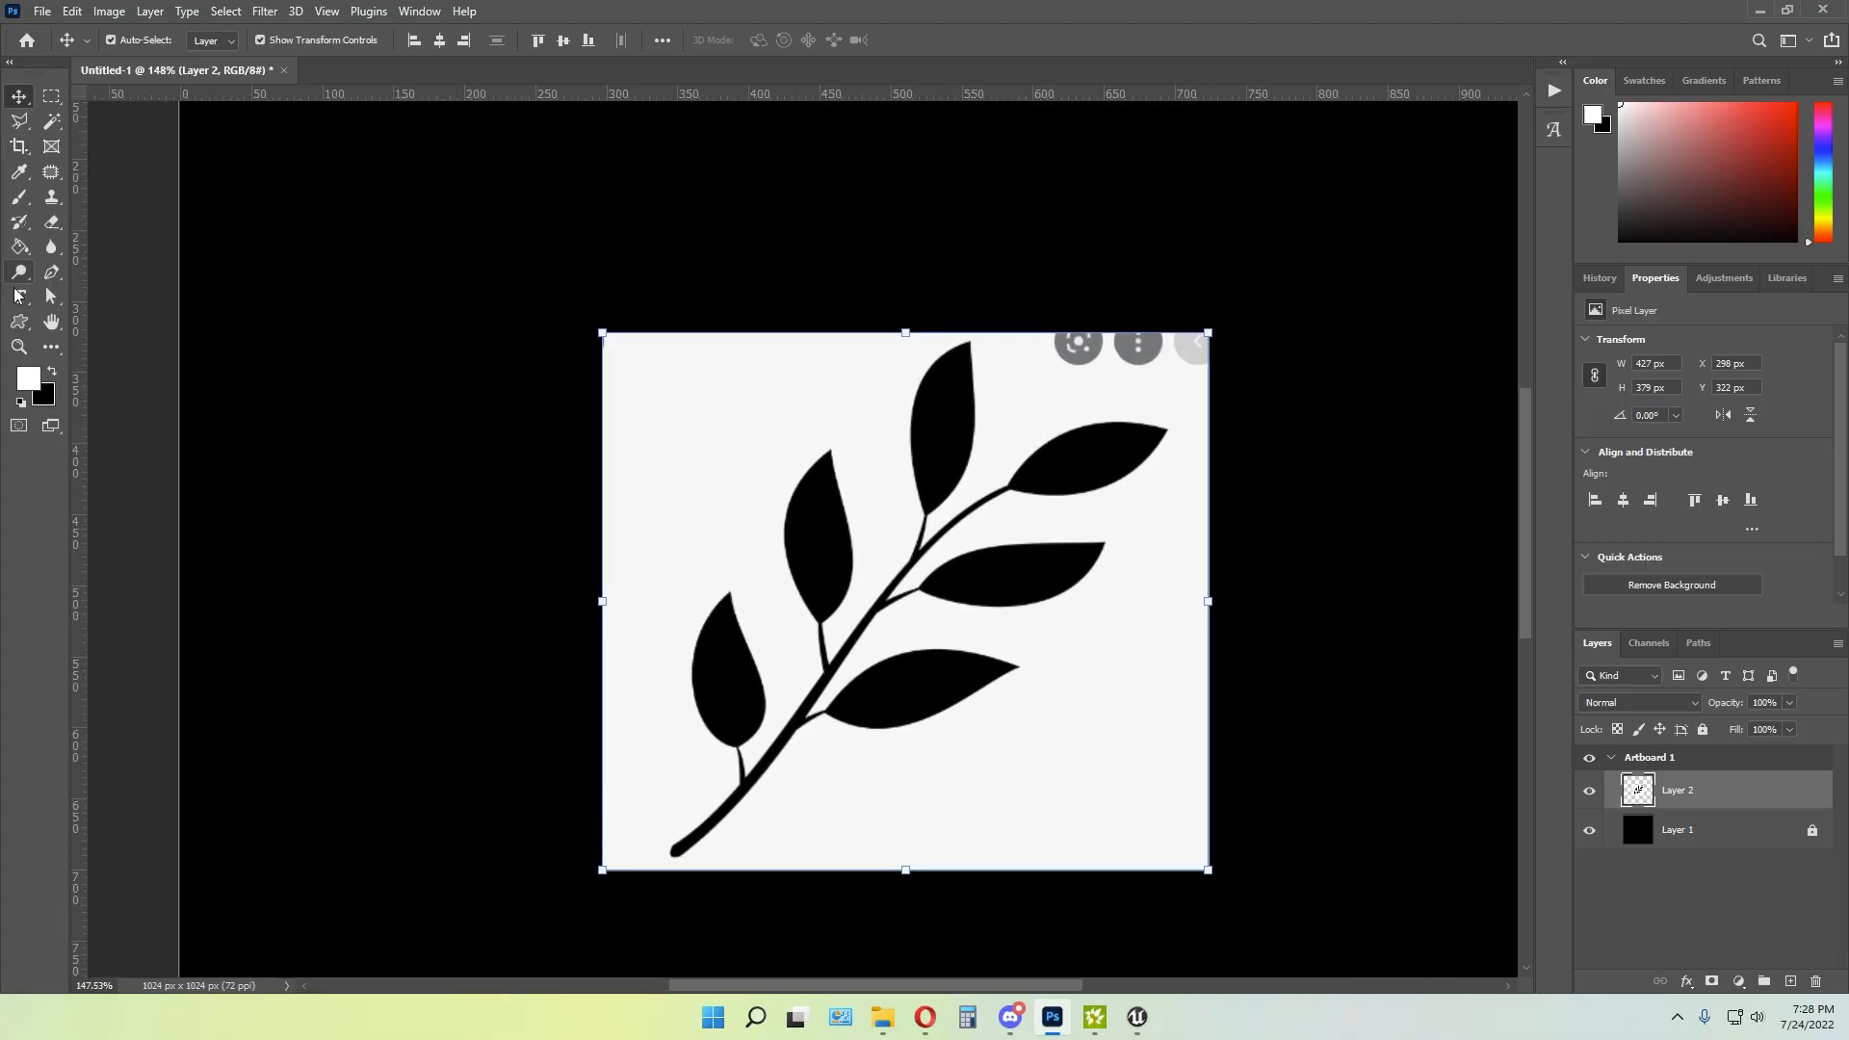
click(53, 126)
click(815, 546)
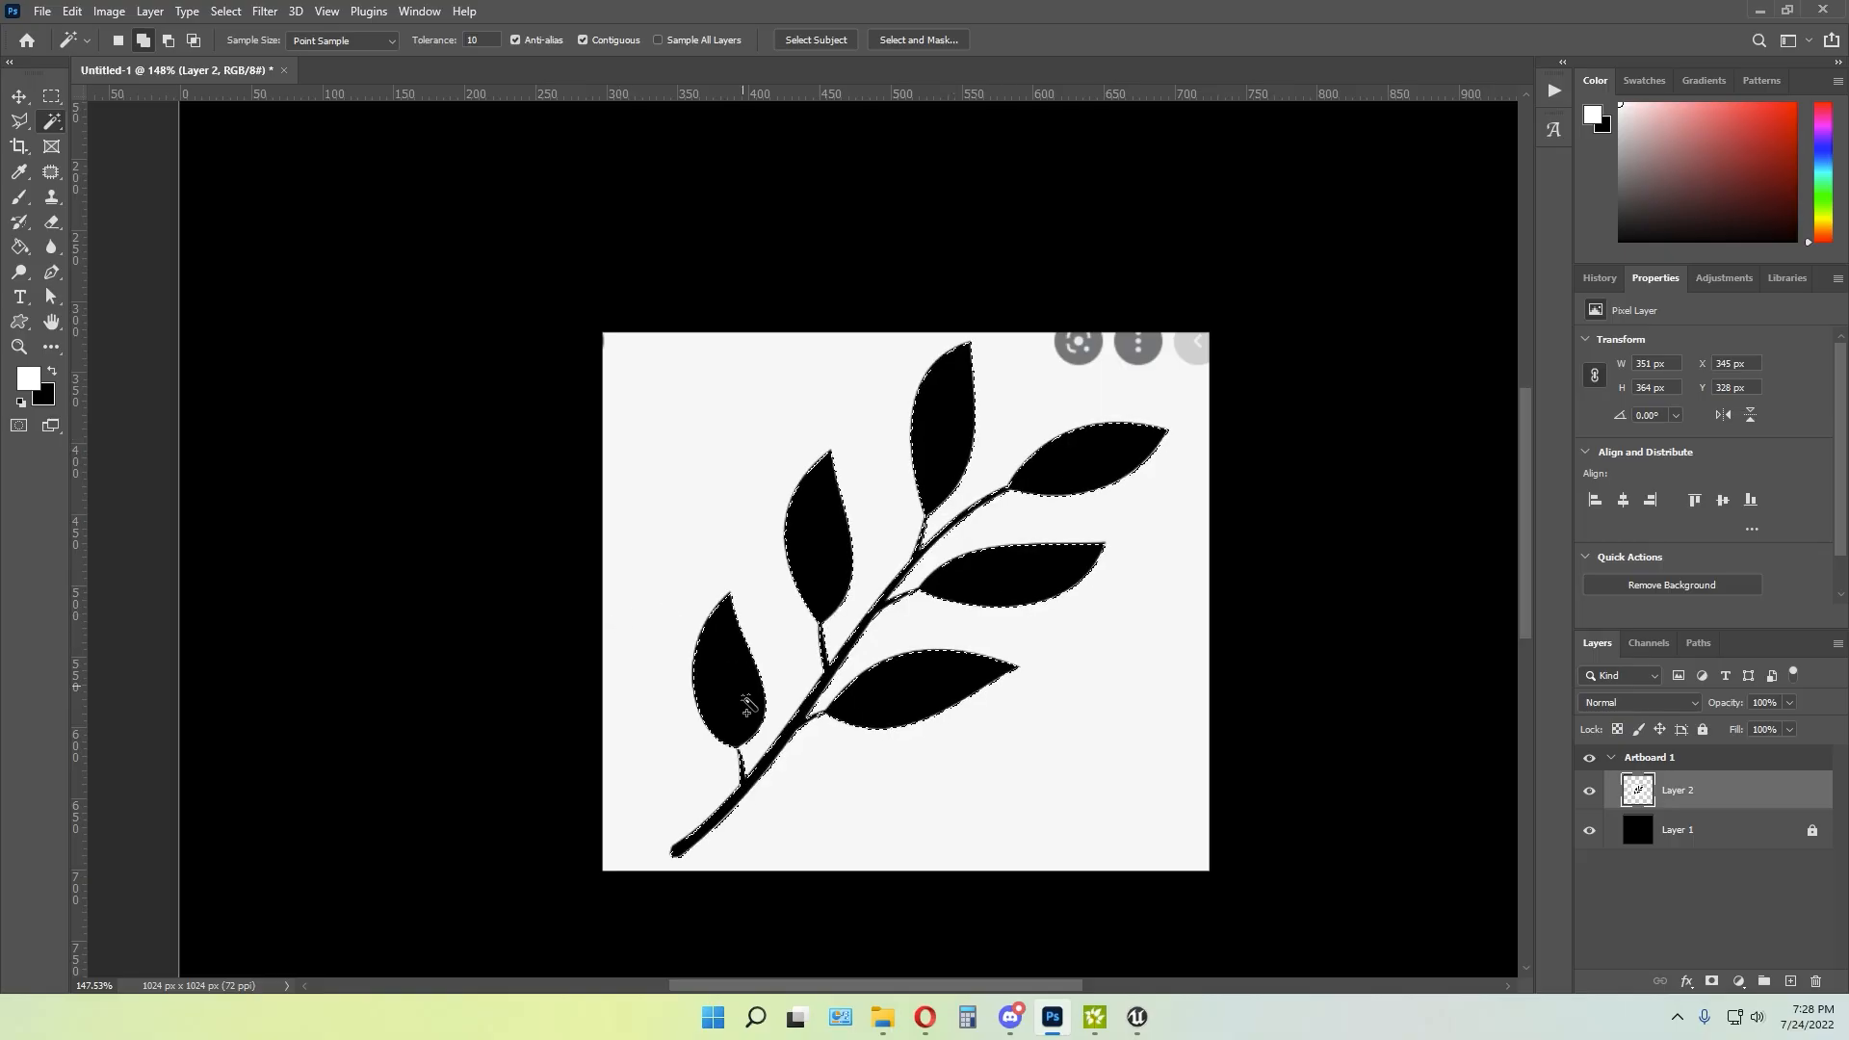
key(ctrl+j)
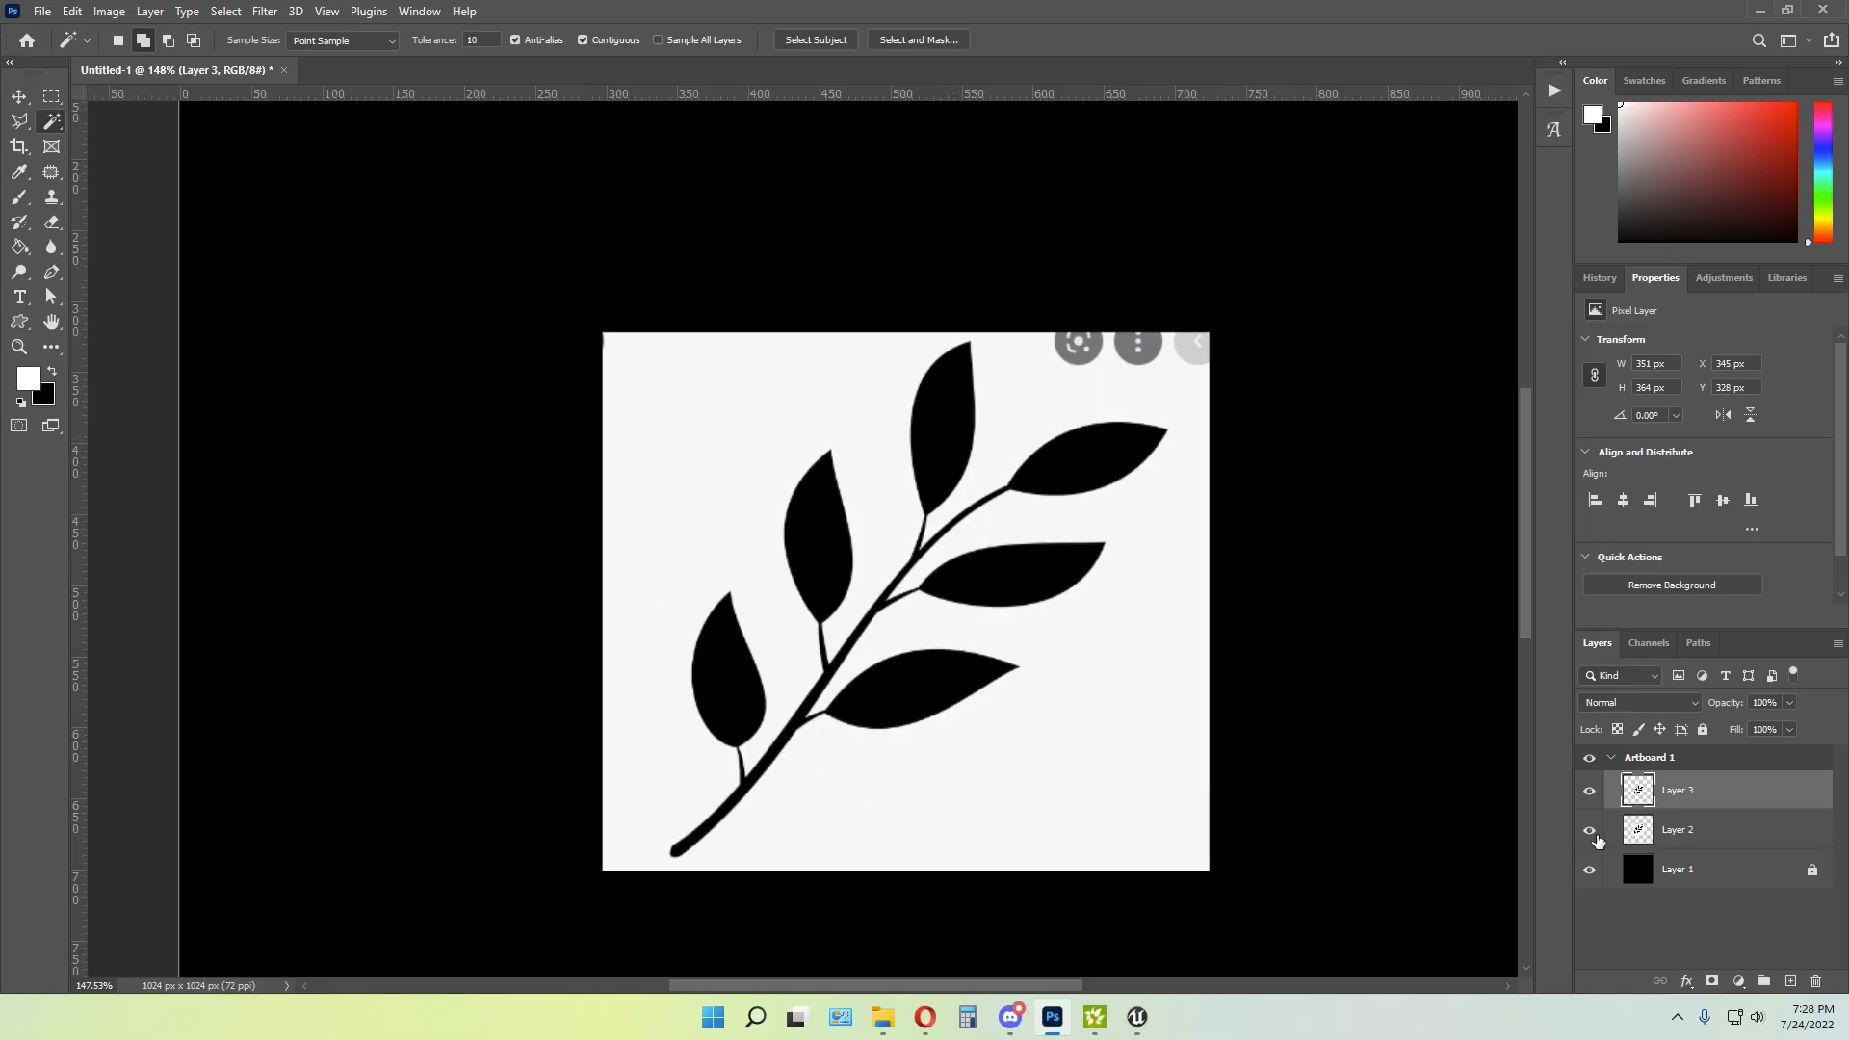
click(1717, 838)
key(Delete)
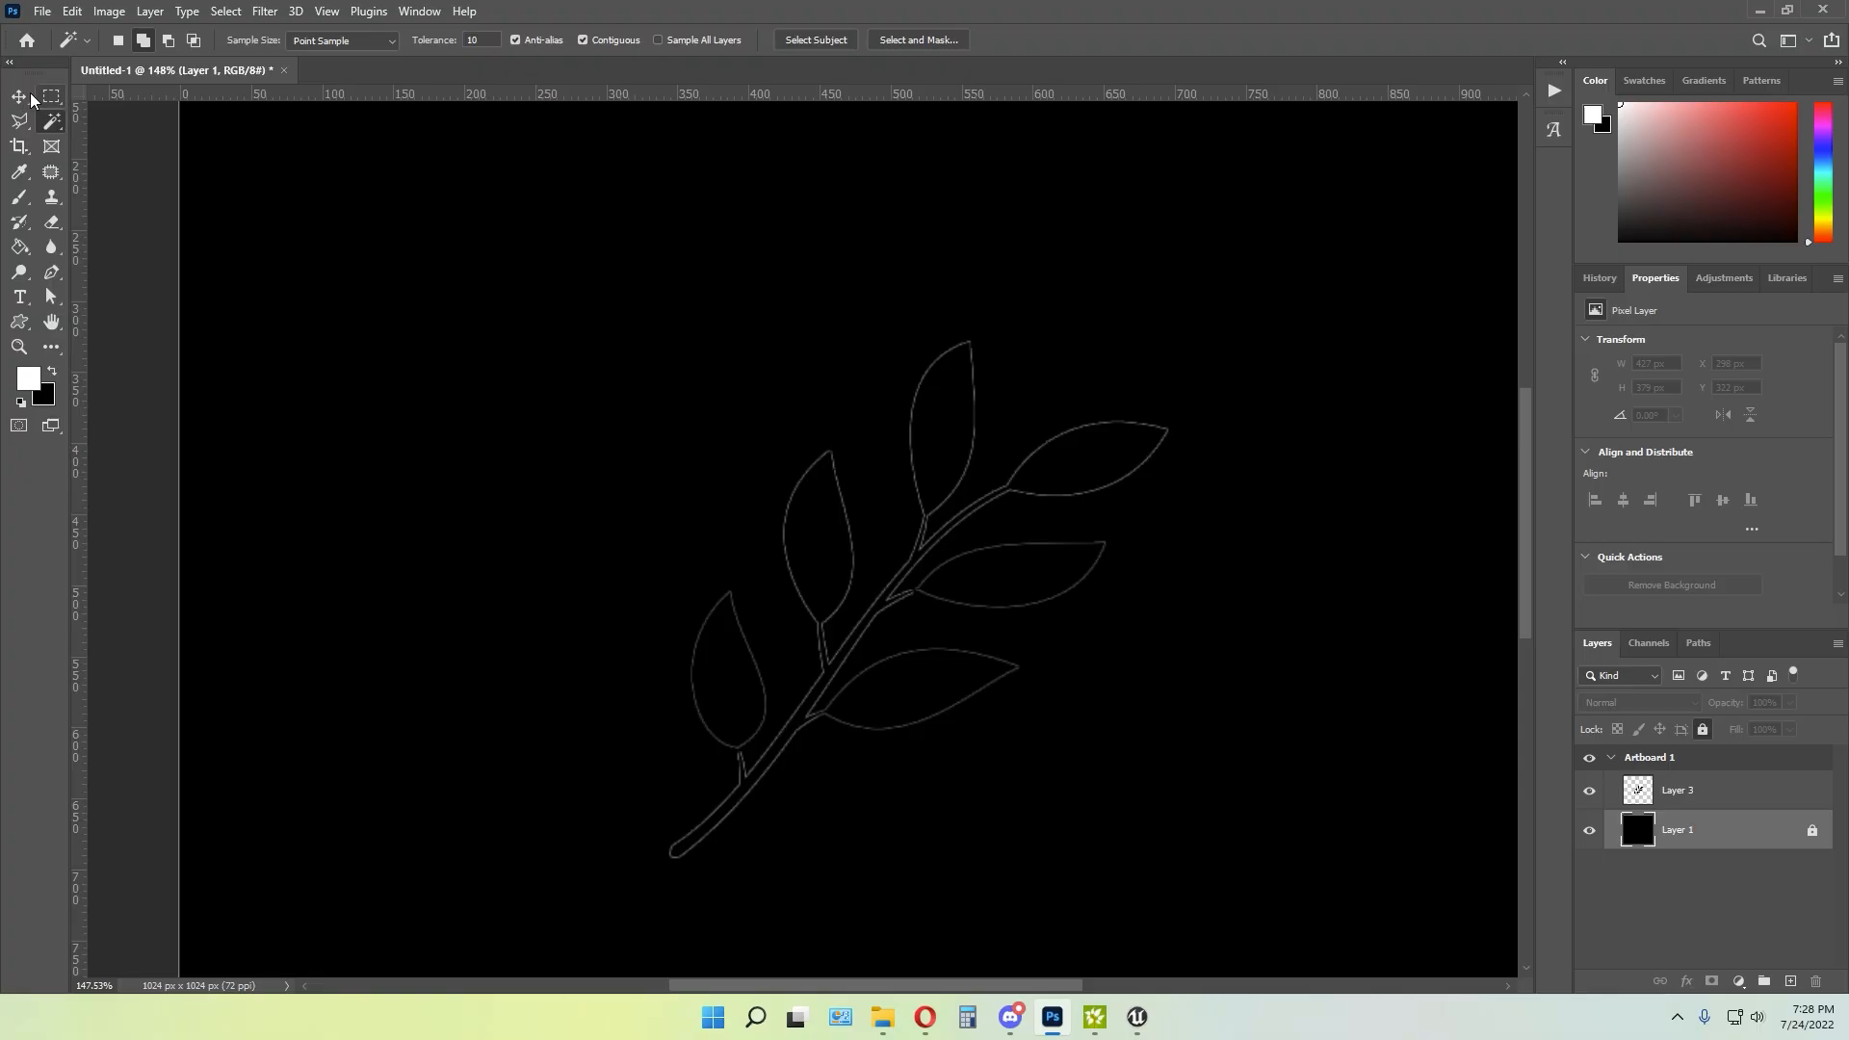
Apply a white Color Overlay at 100% opacity with Normal blending to the leaf branch layer
click(30, 97)
alt+scroll(974, 528, down, 5)
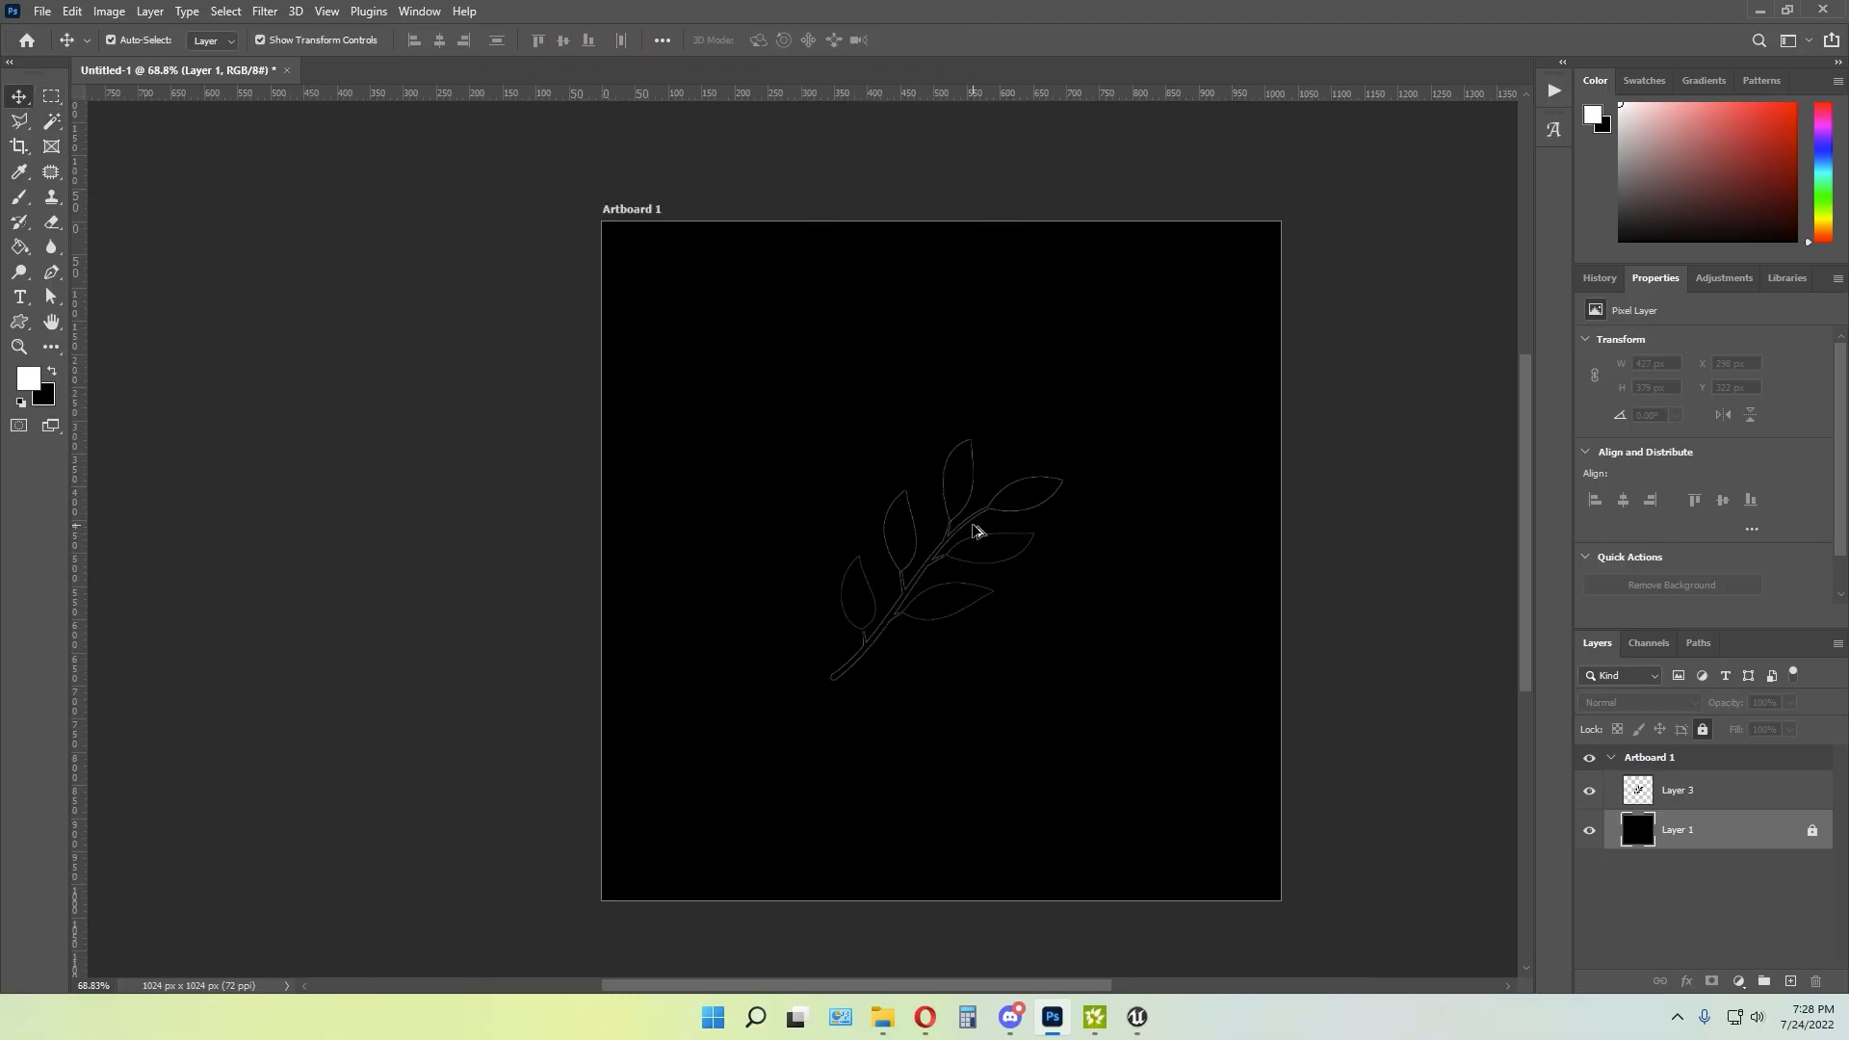
click(1697, 801)
click(1686, 982)
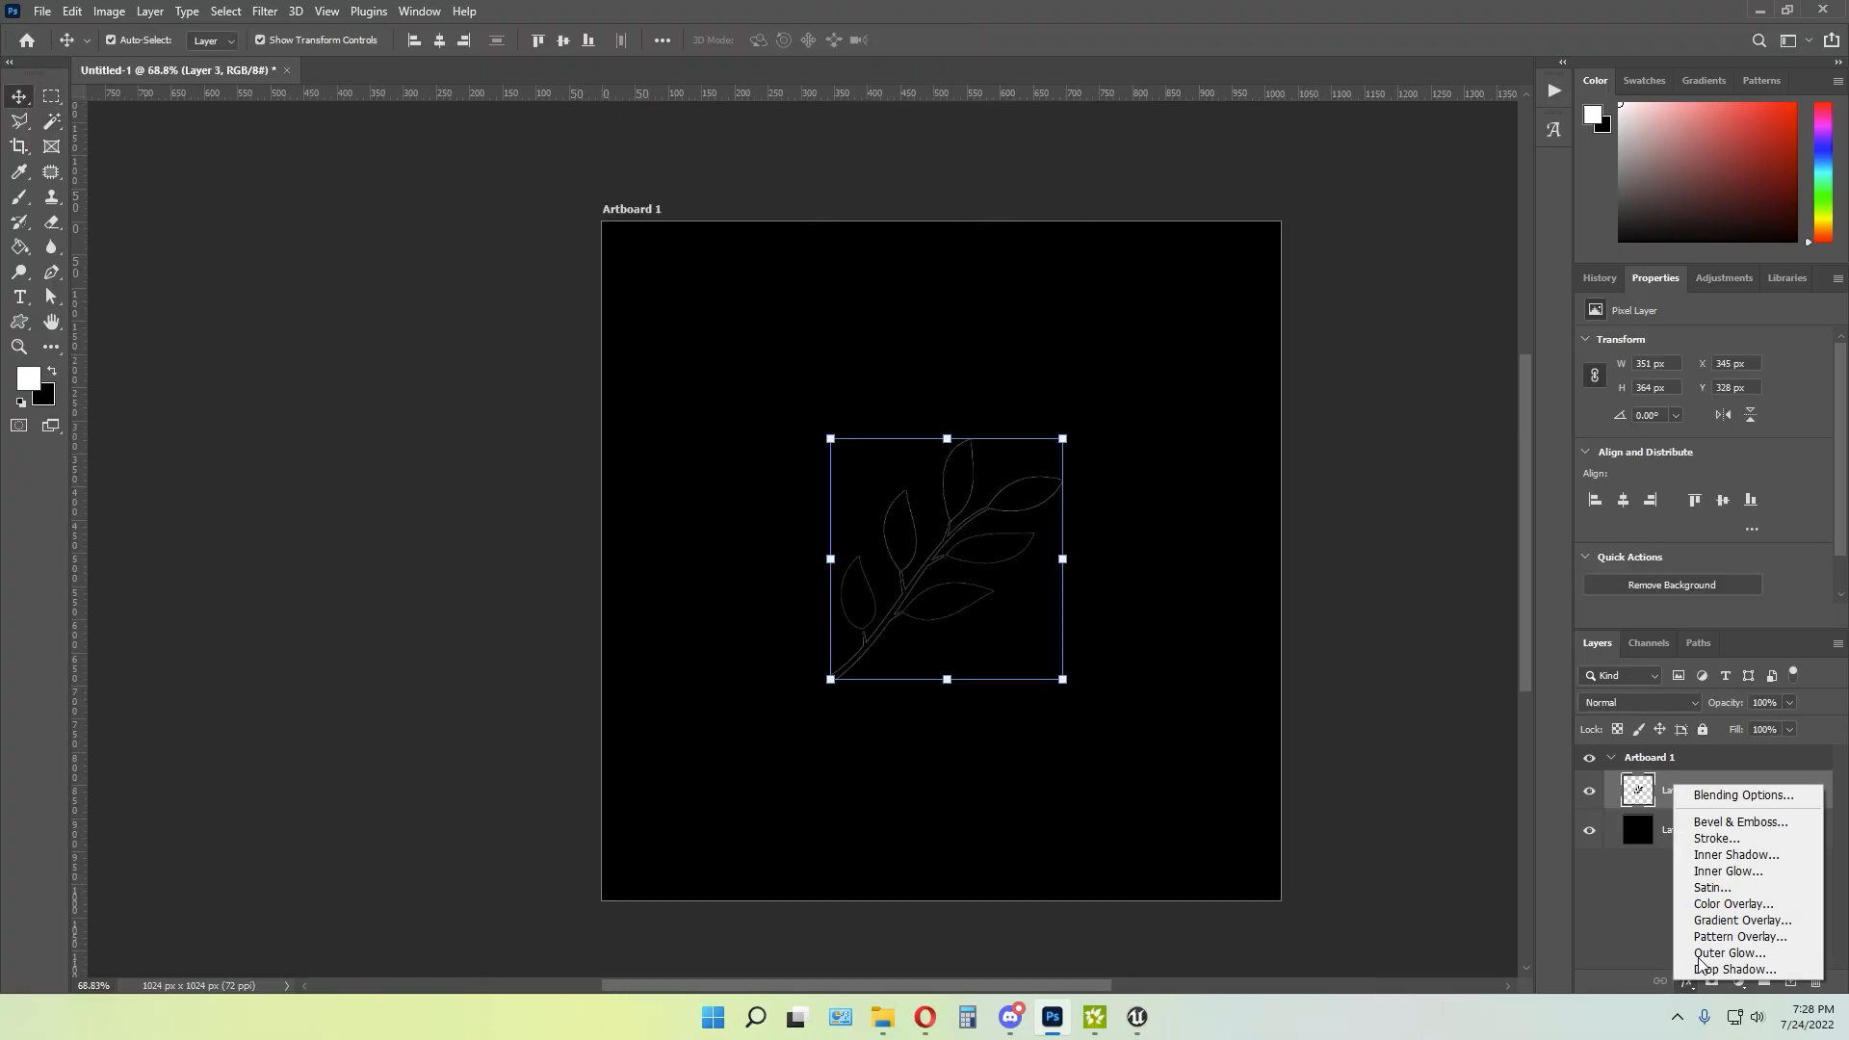
click(1725, 904)
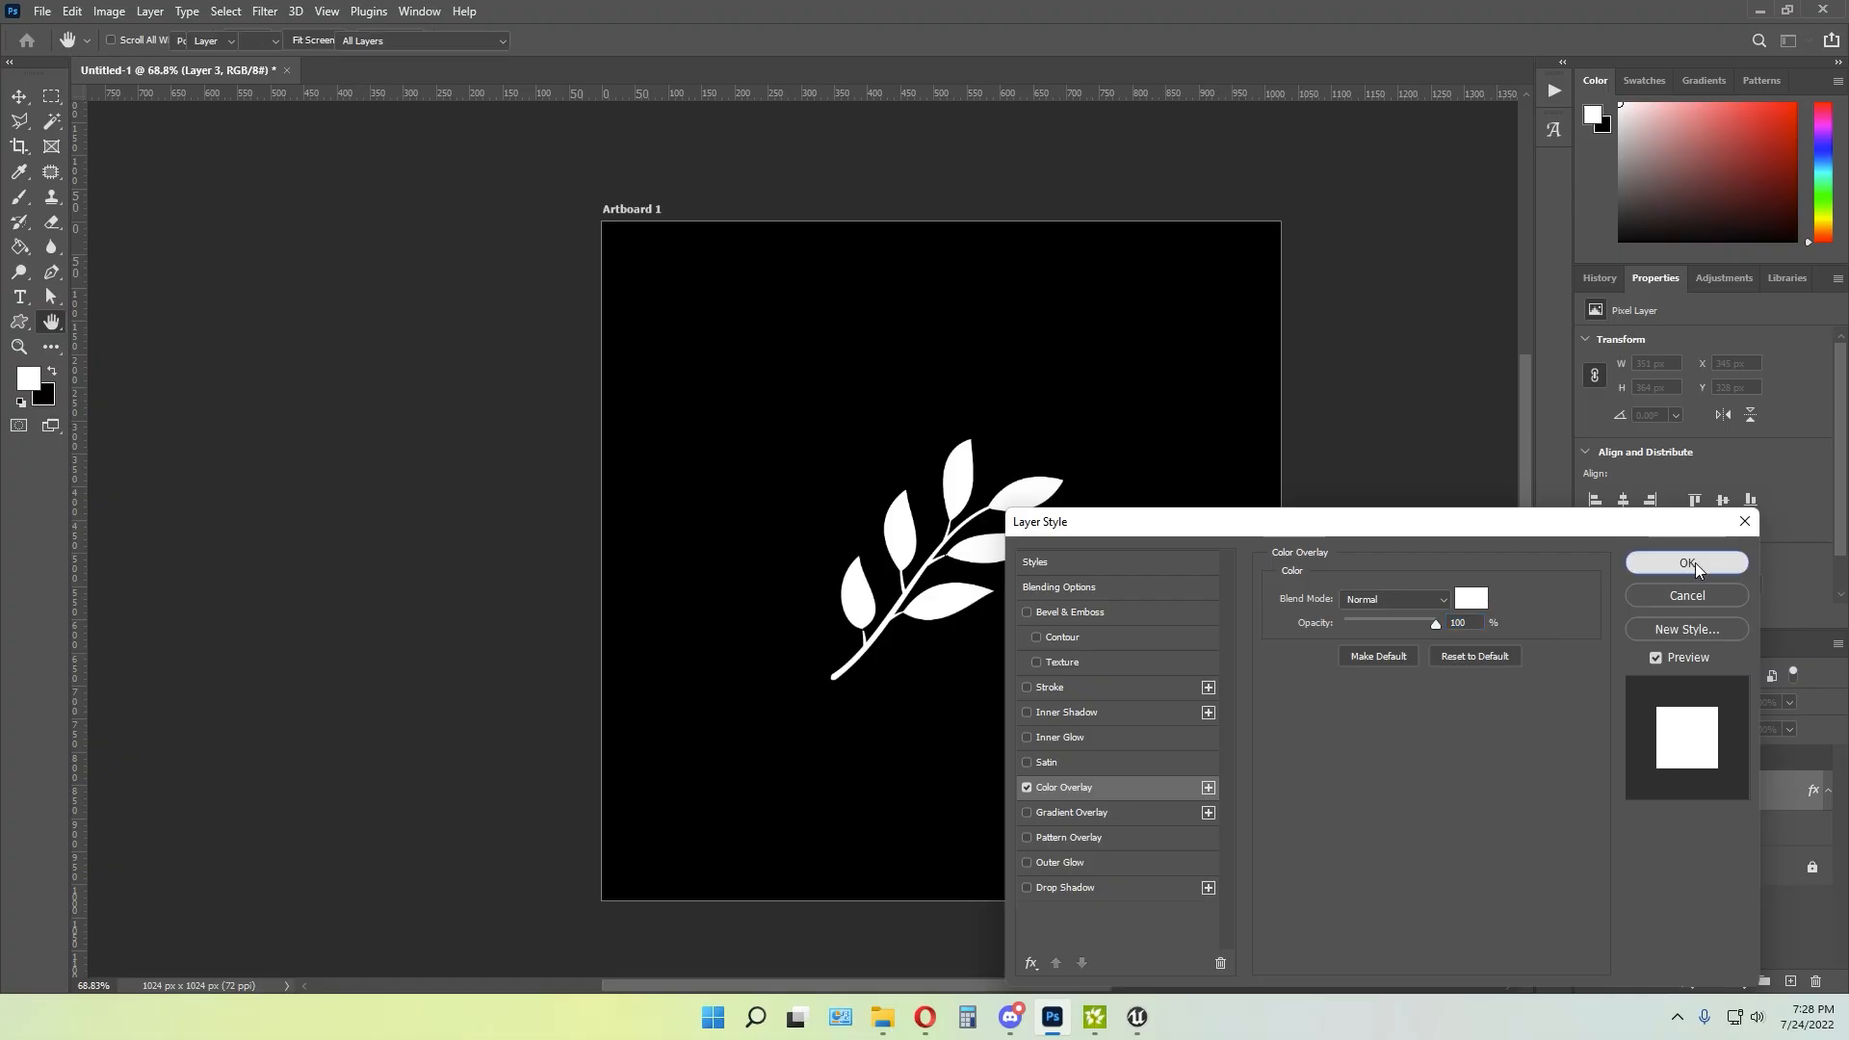
click(1695, 562)
Move the white branch into the artboard's upper-right area, at about X 533 px and Y 110 px
click(1444, 551)
drag(988, 536, 1076, 408)
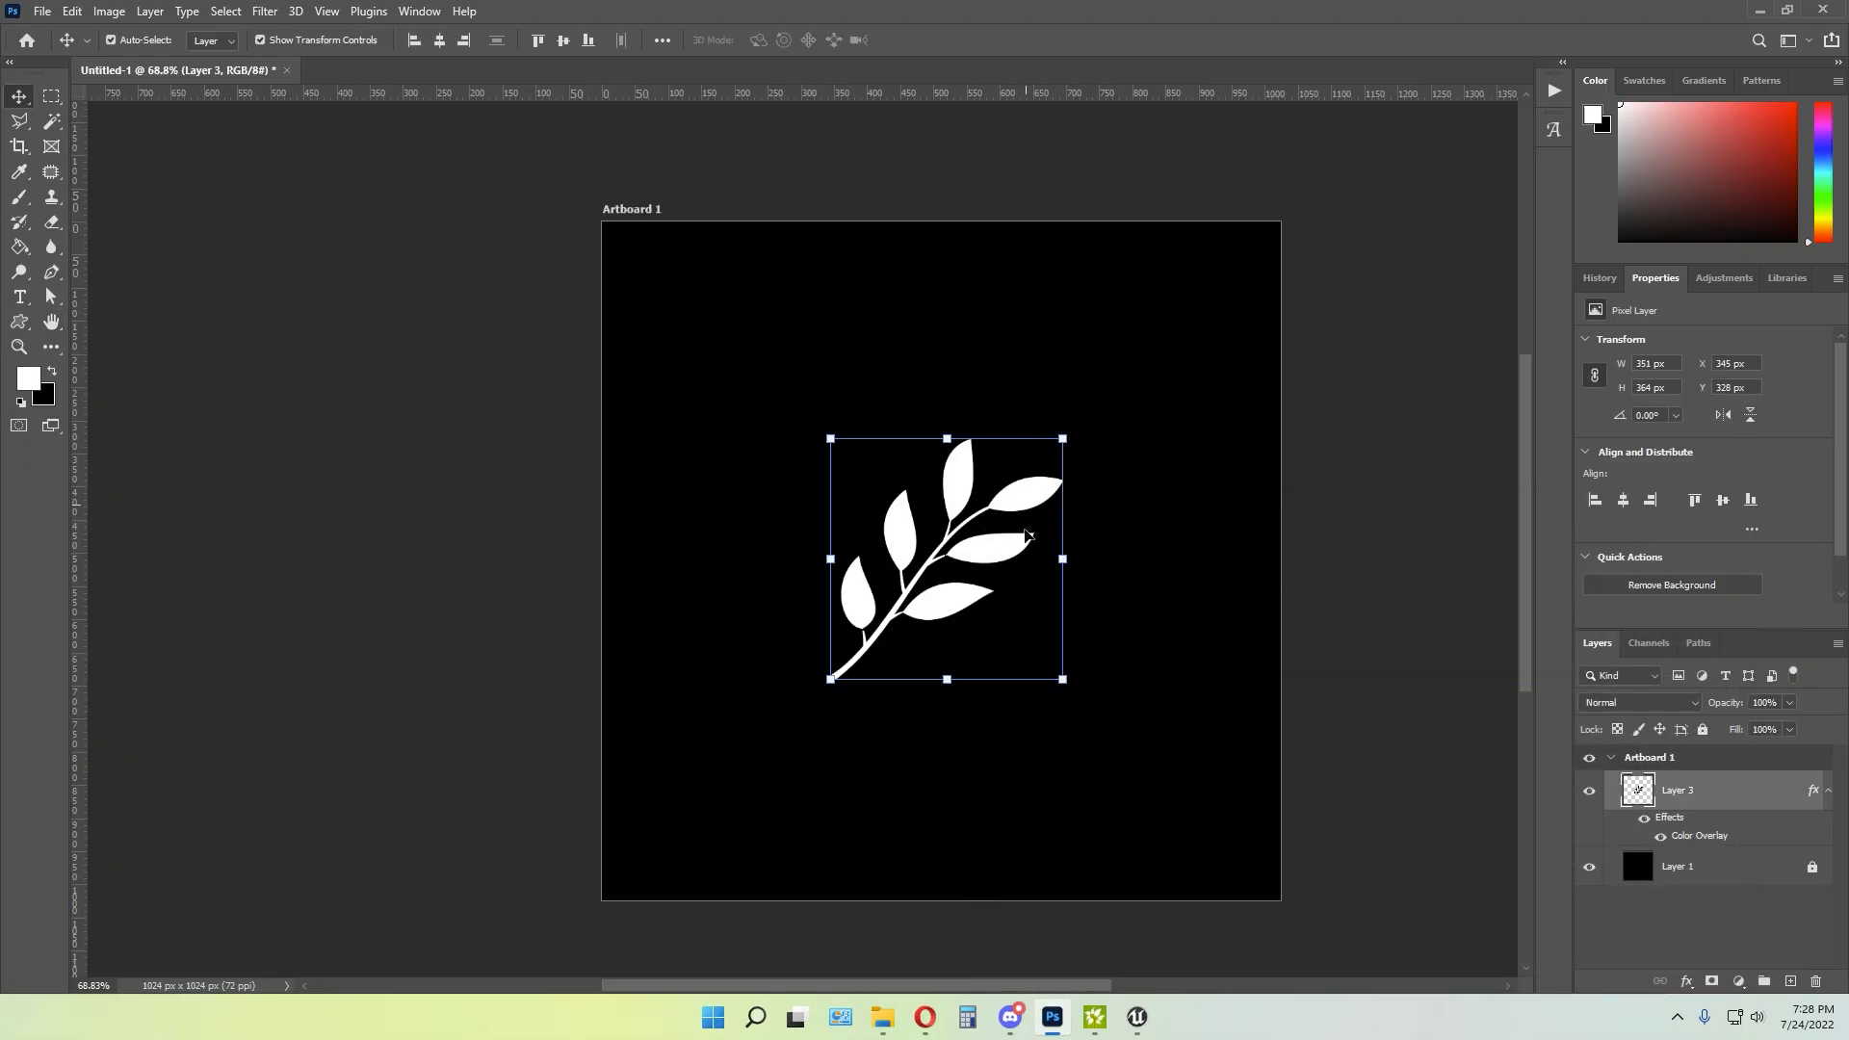
click(1038, 536)
drag(1032, 493, 1157, 347)
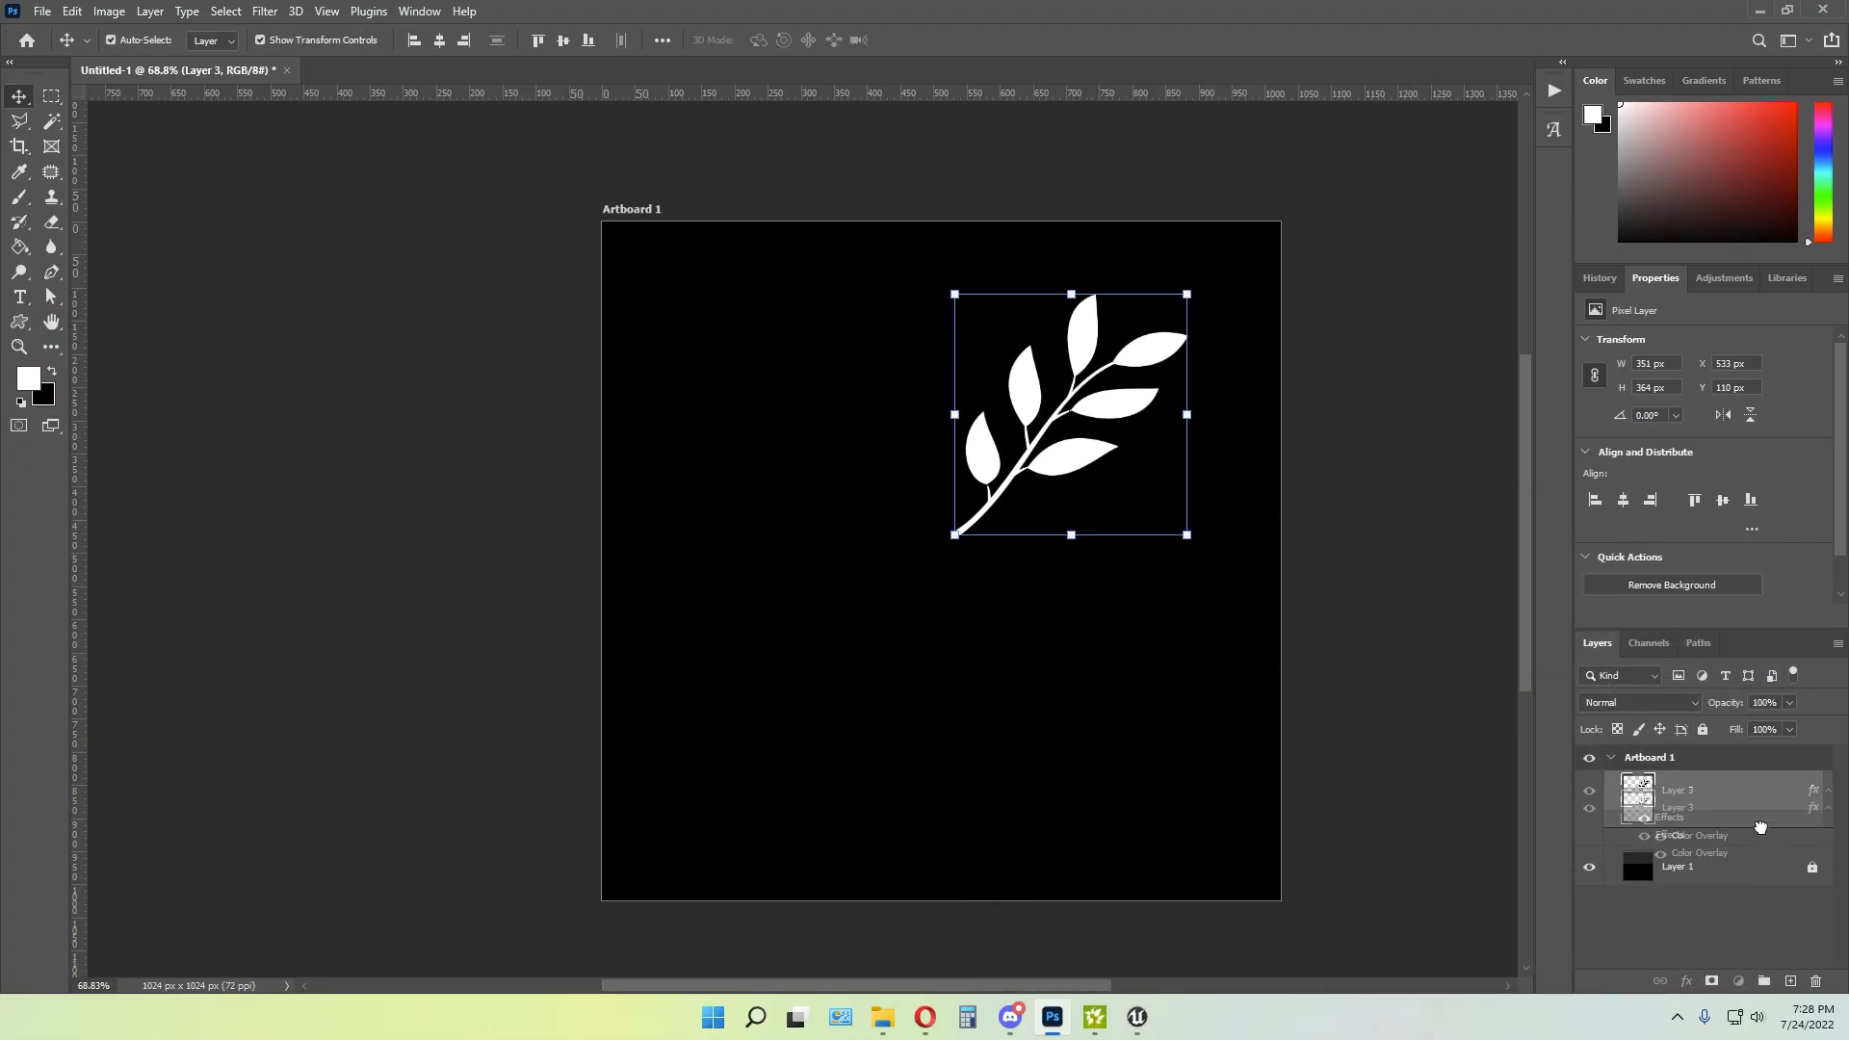
Duplicate the branch, rotate the copy by about -63° and place it below and left of the original
key(ctrl+j)
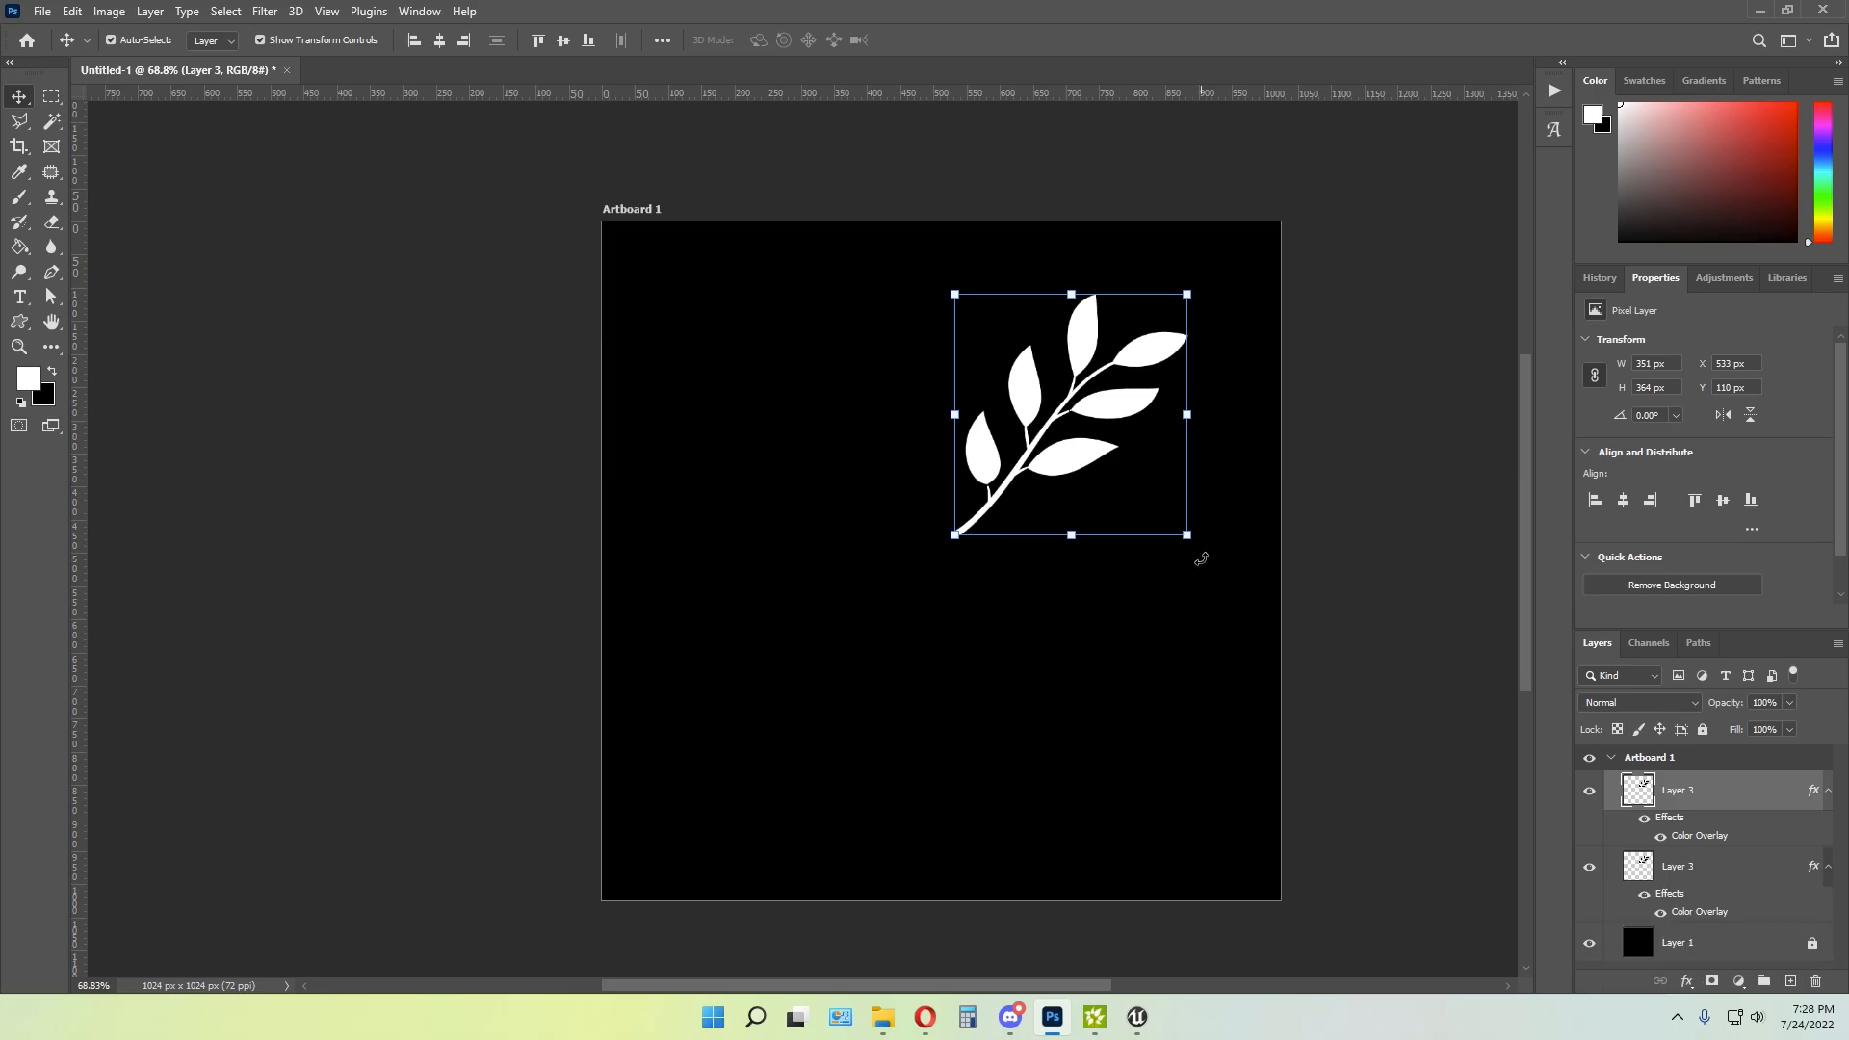
drag(1201, 559, 1170, 389)
drag(1091, 449, 944, 588)
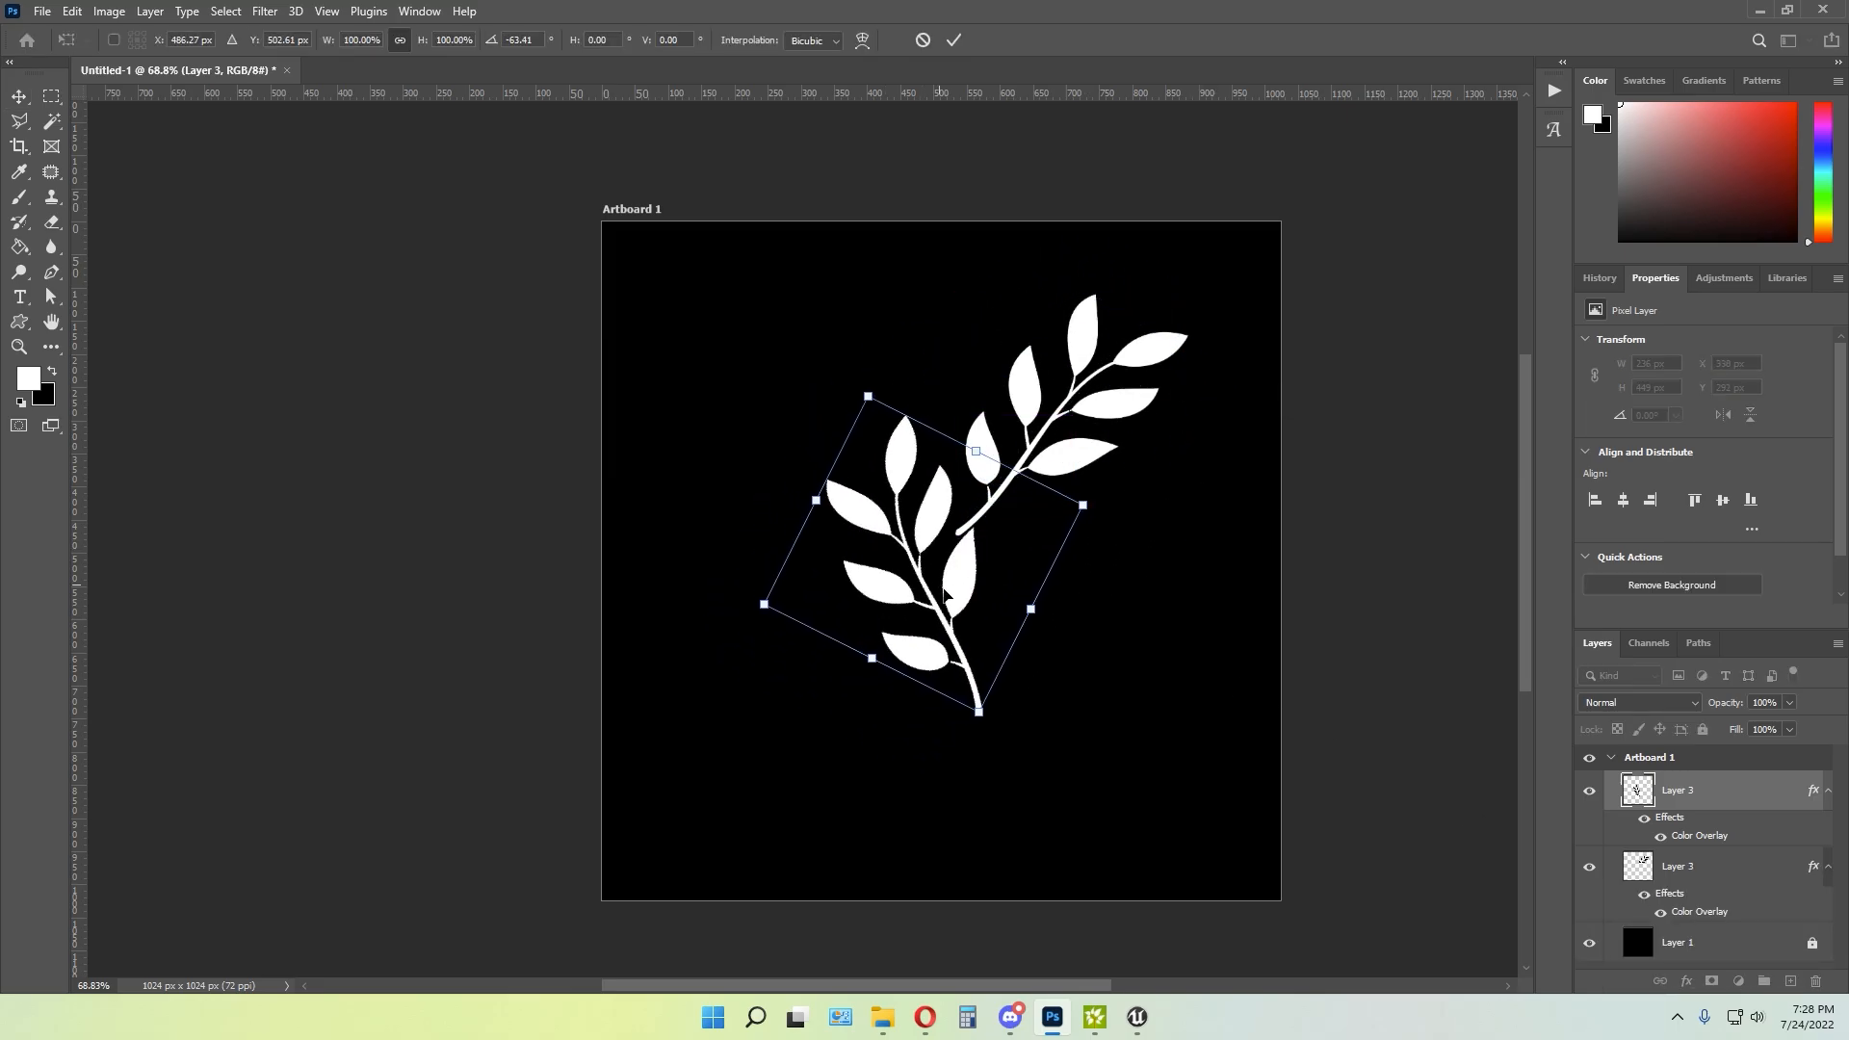
key(Return)
Duplicate both branches, shrink the copied pair to about 70%, rotate it by about -47° and place it in the artboard's upper-left area
shift+click(1744, 869)
drag(1744, 869, 1790, 980)
key(ctrl+t)
drag(1187, 294, 1078, 416)
drag(996, 518, 832, 386)
drag(960, 614, 973, 436)
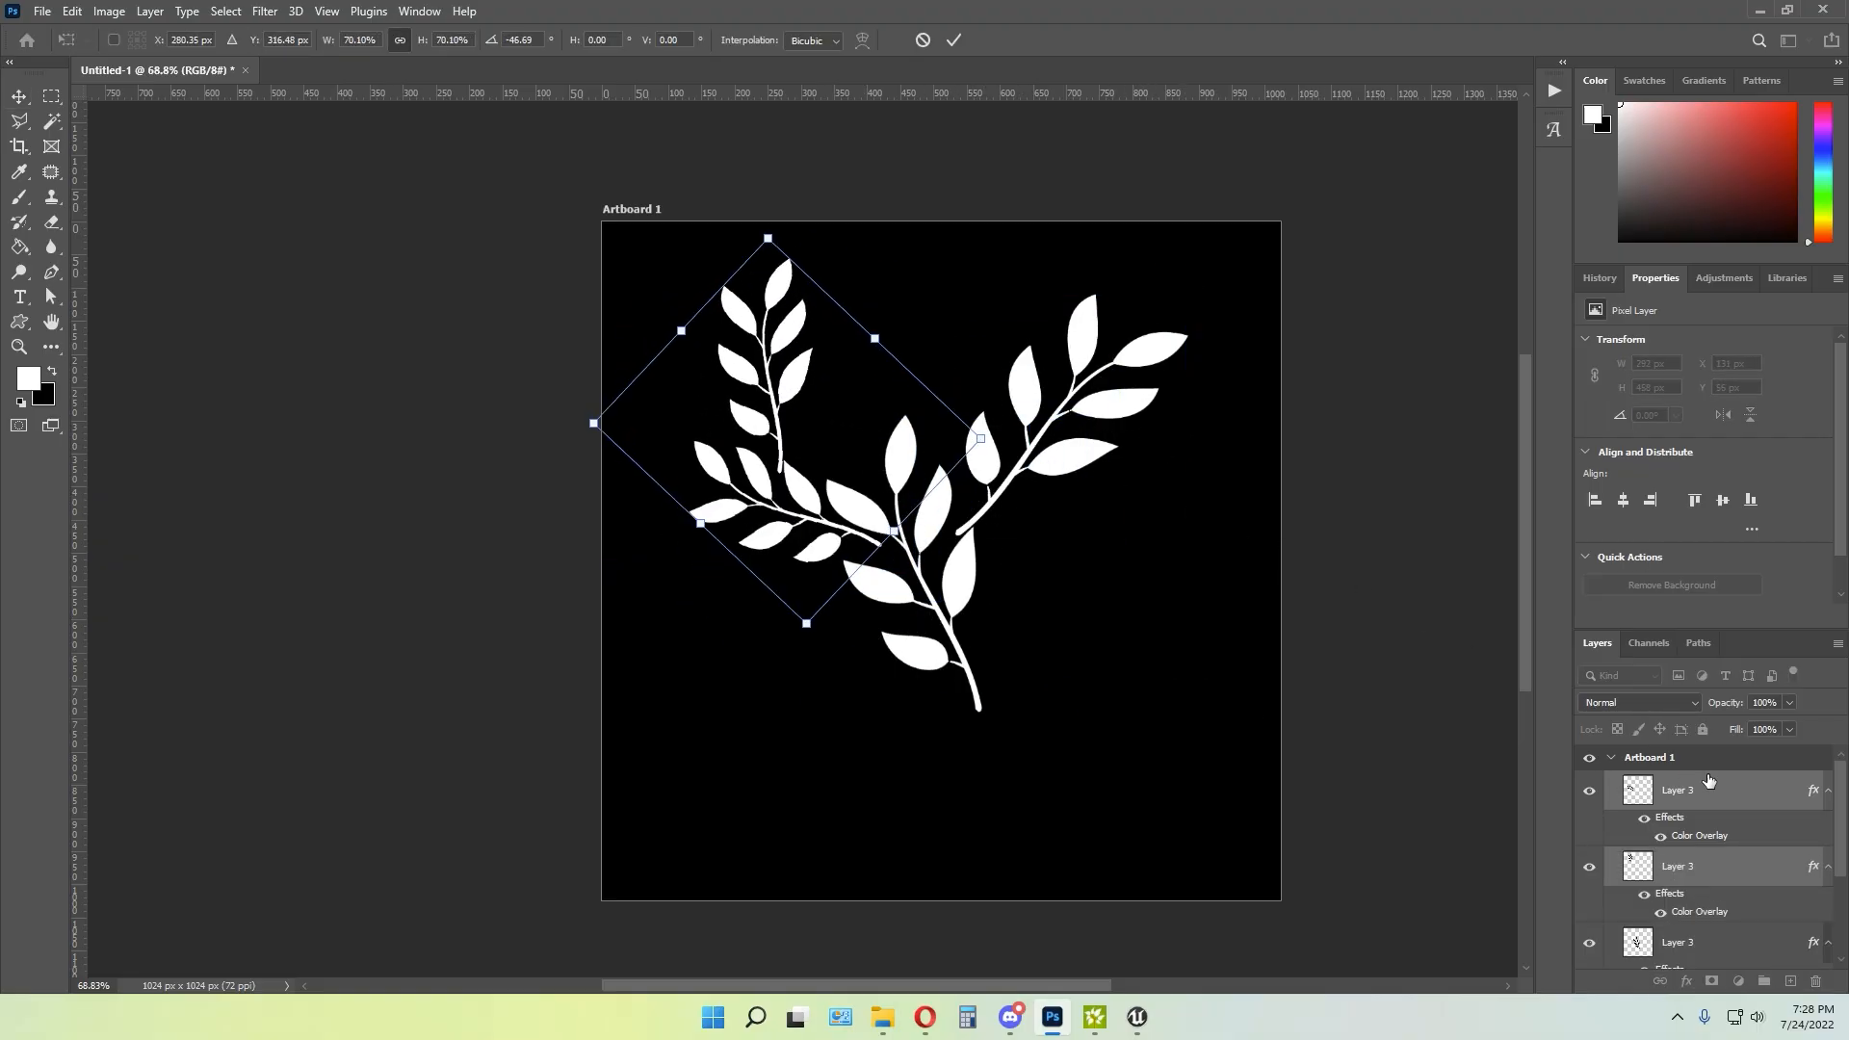
key(Return)
Duplicate all four branches, shrink the copies to about 72%, rotate them by about 142° and place them in the artboard's lower-right area
click(1748, 801)
scroll(1793, 871, down, 3)
shift+click(1745, 873)
scroll(1746, 874, up, 1)
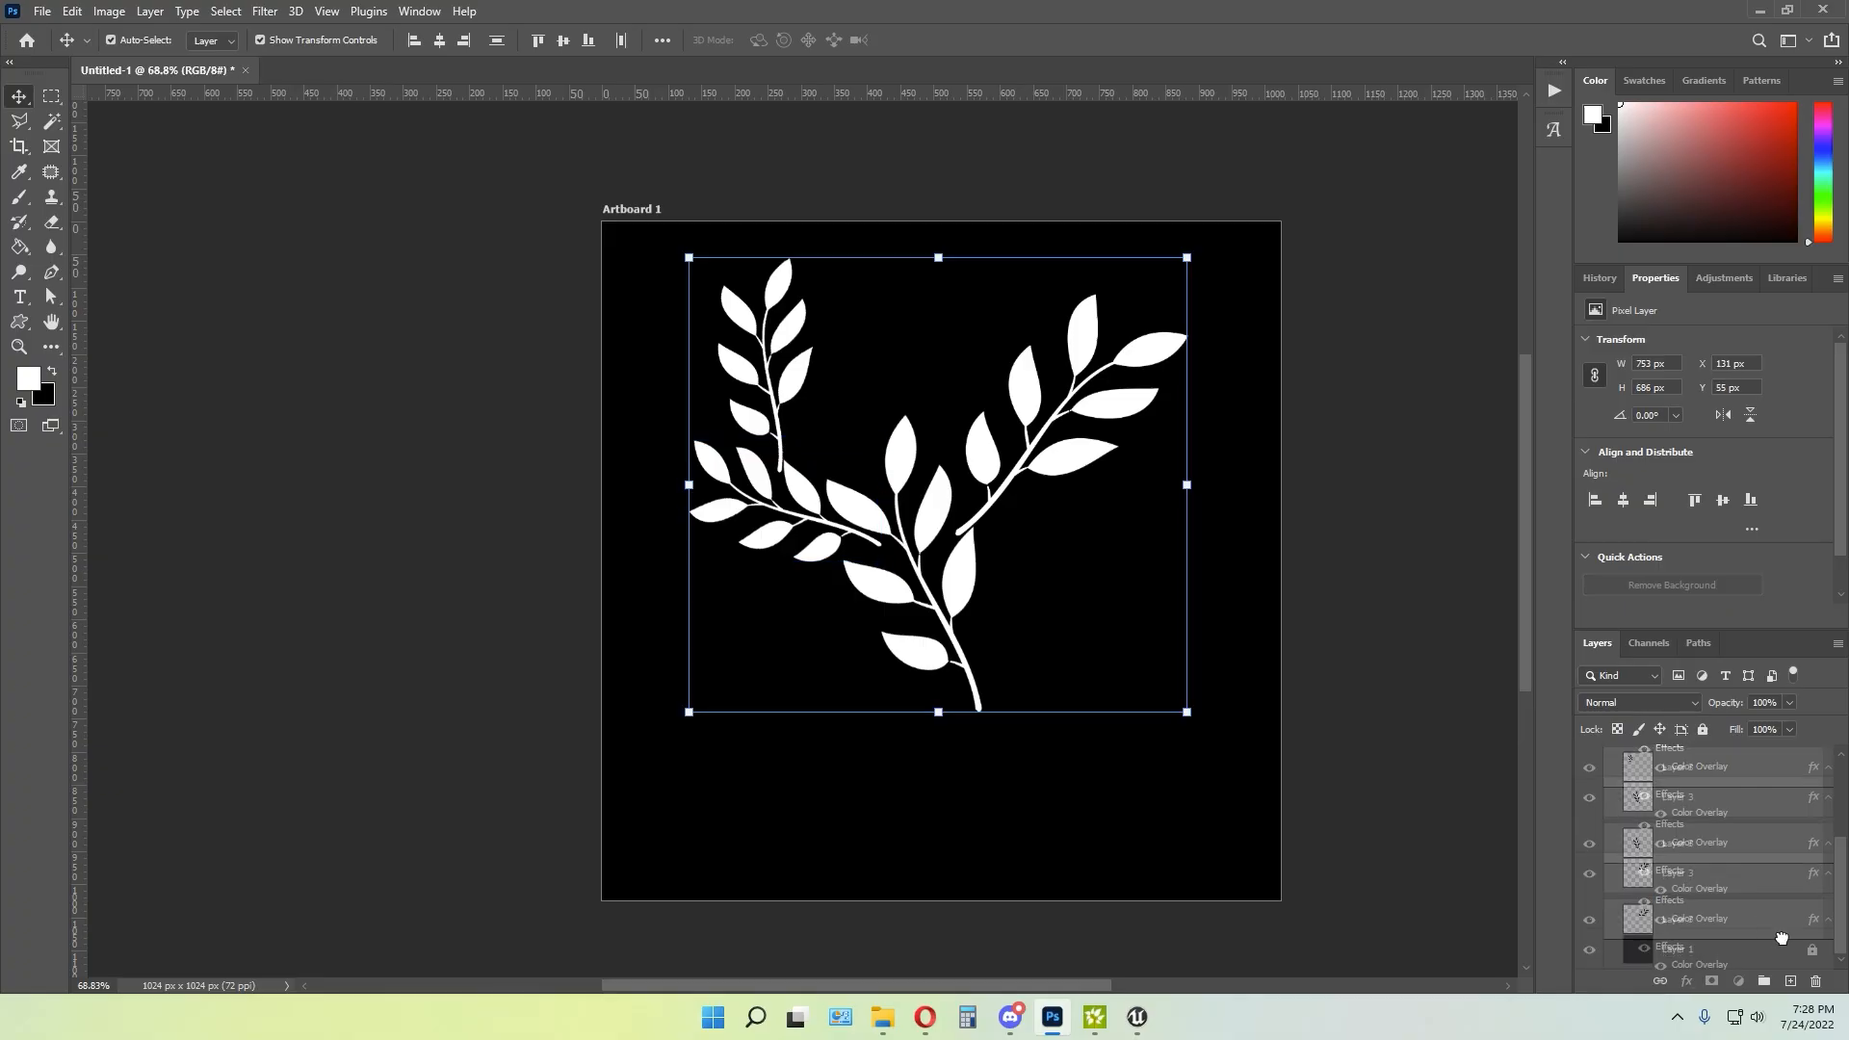
drag(1071, 345, 1050, 383)
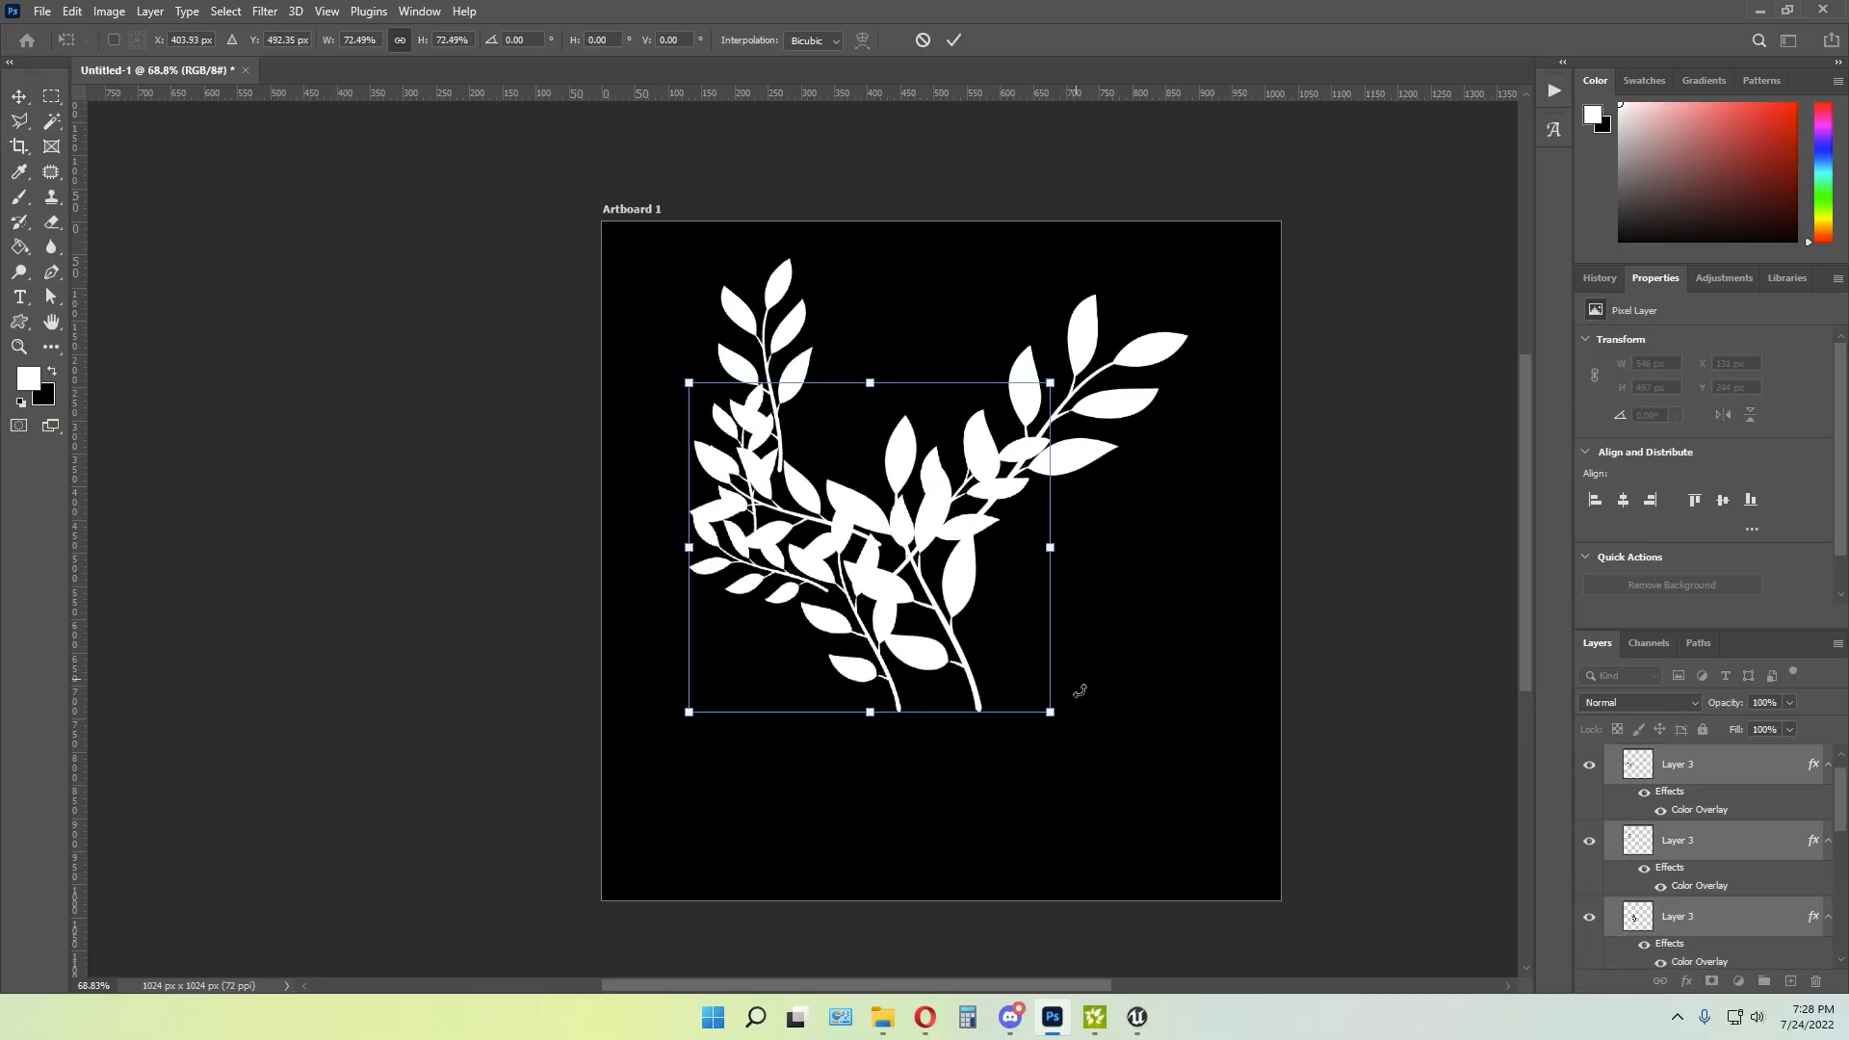
drag(1048, 732, 1050, 331)
drag(1026, 575, 1244, 698)
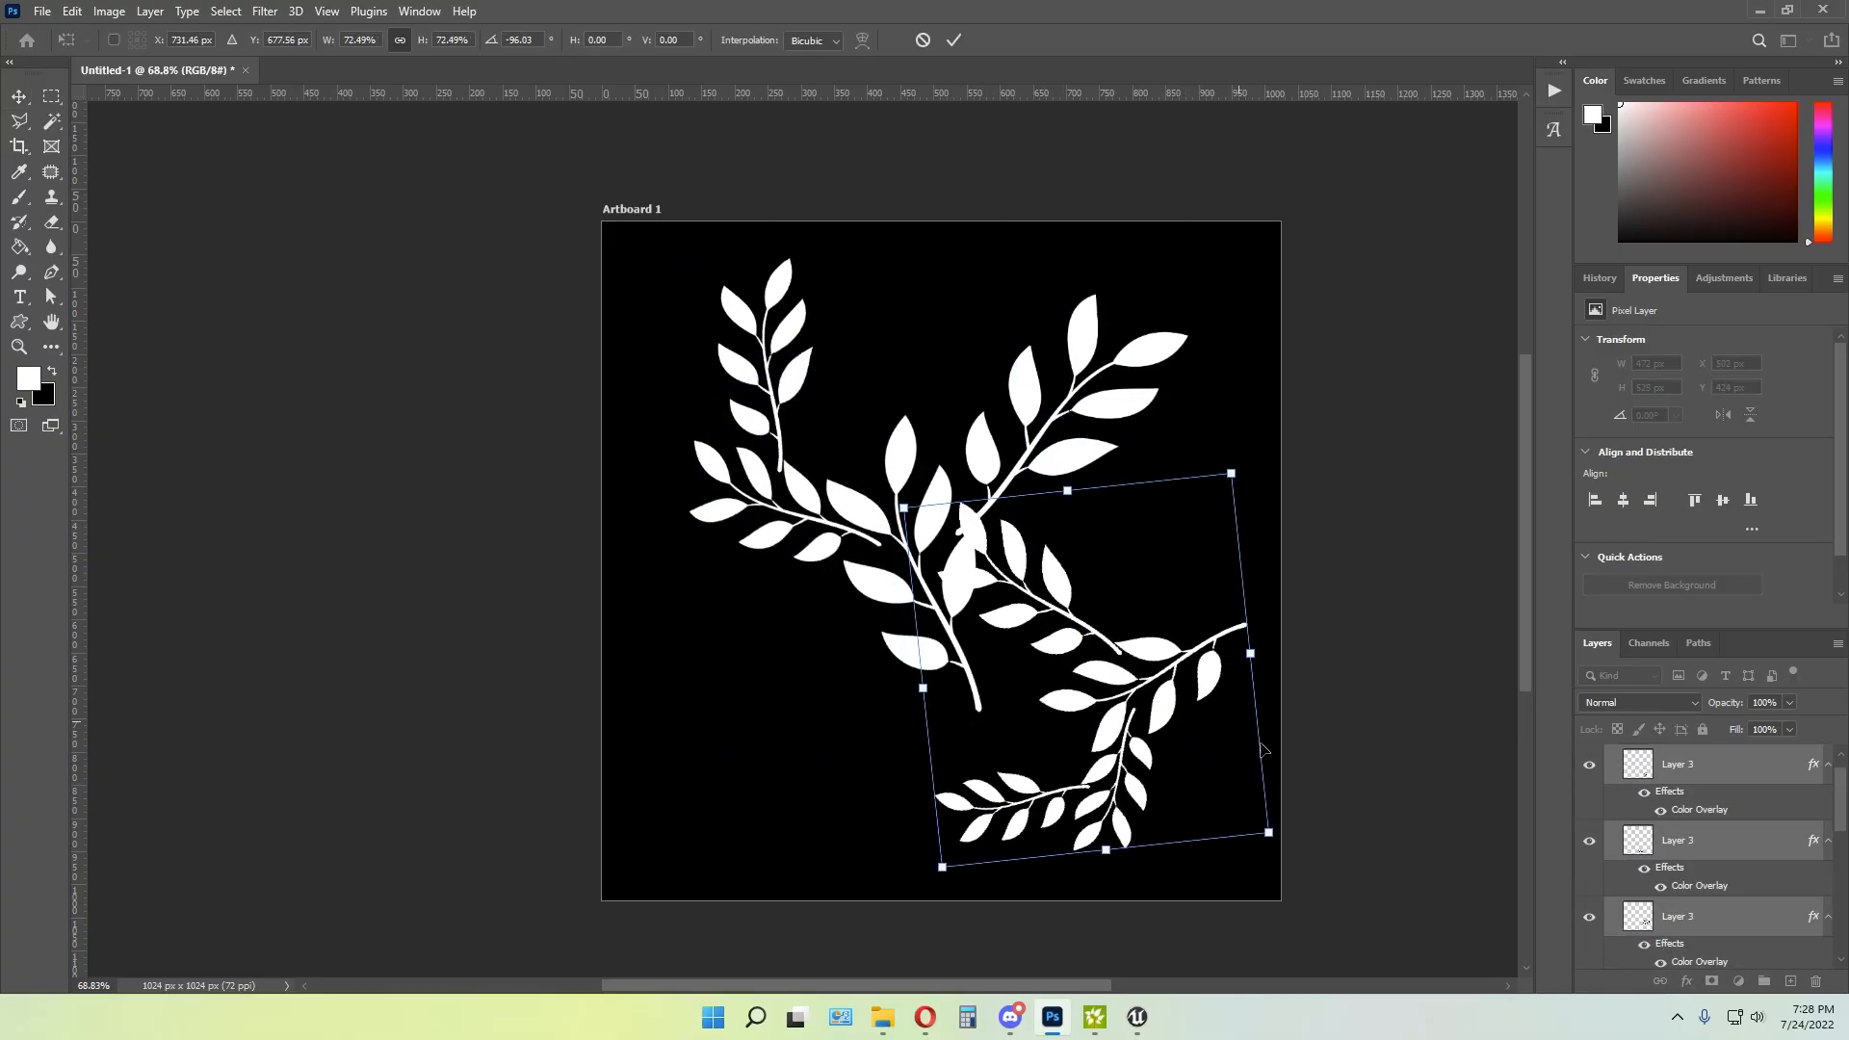
drag(1275, 599, 941, 547)
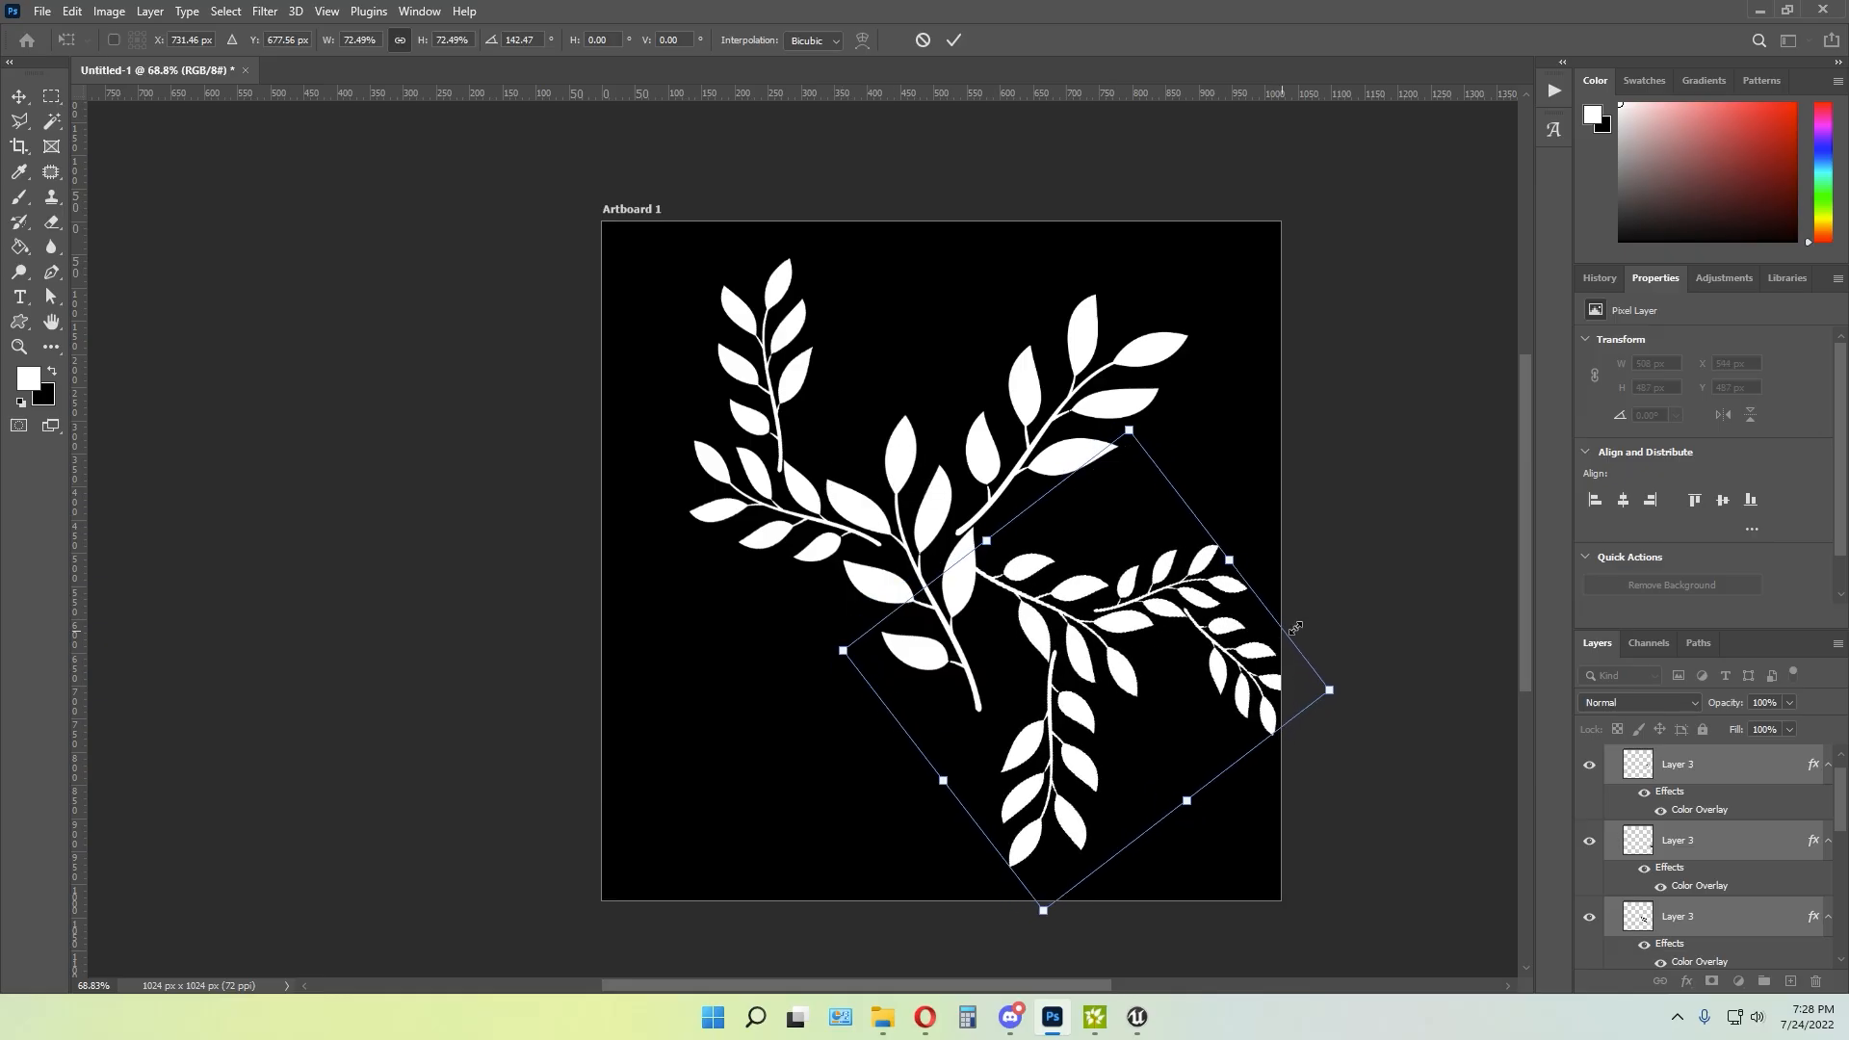
drag(1224, 649, 1174, 584)
key(Return)
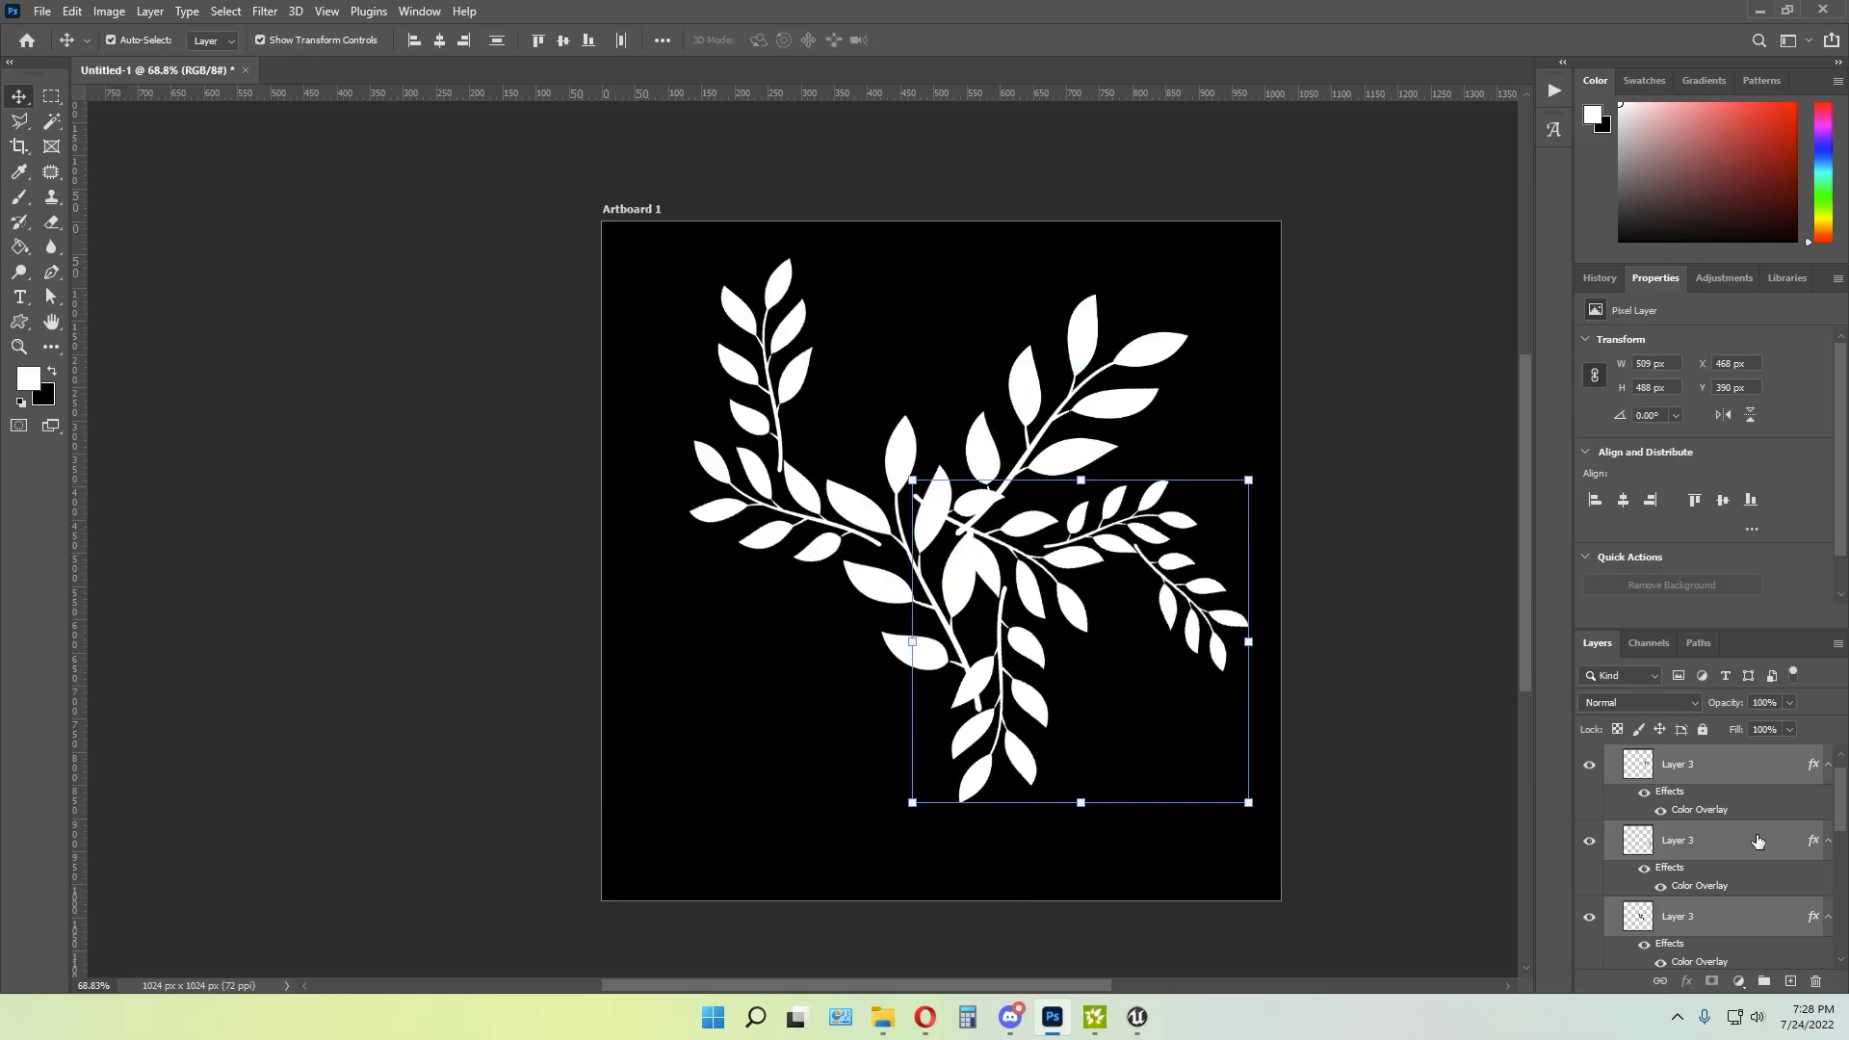
Duplicate the four lower-right branches, enlarge the copies to about 113%, rotate them by about -8° and place them in the artboard's lower-left area
drag(1739, 830, 1790, 980)
key(ctrl+t)
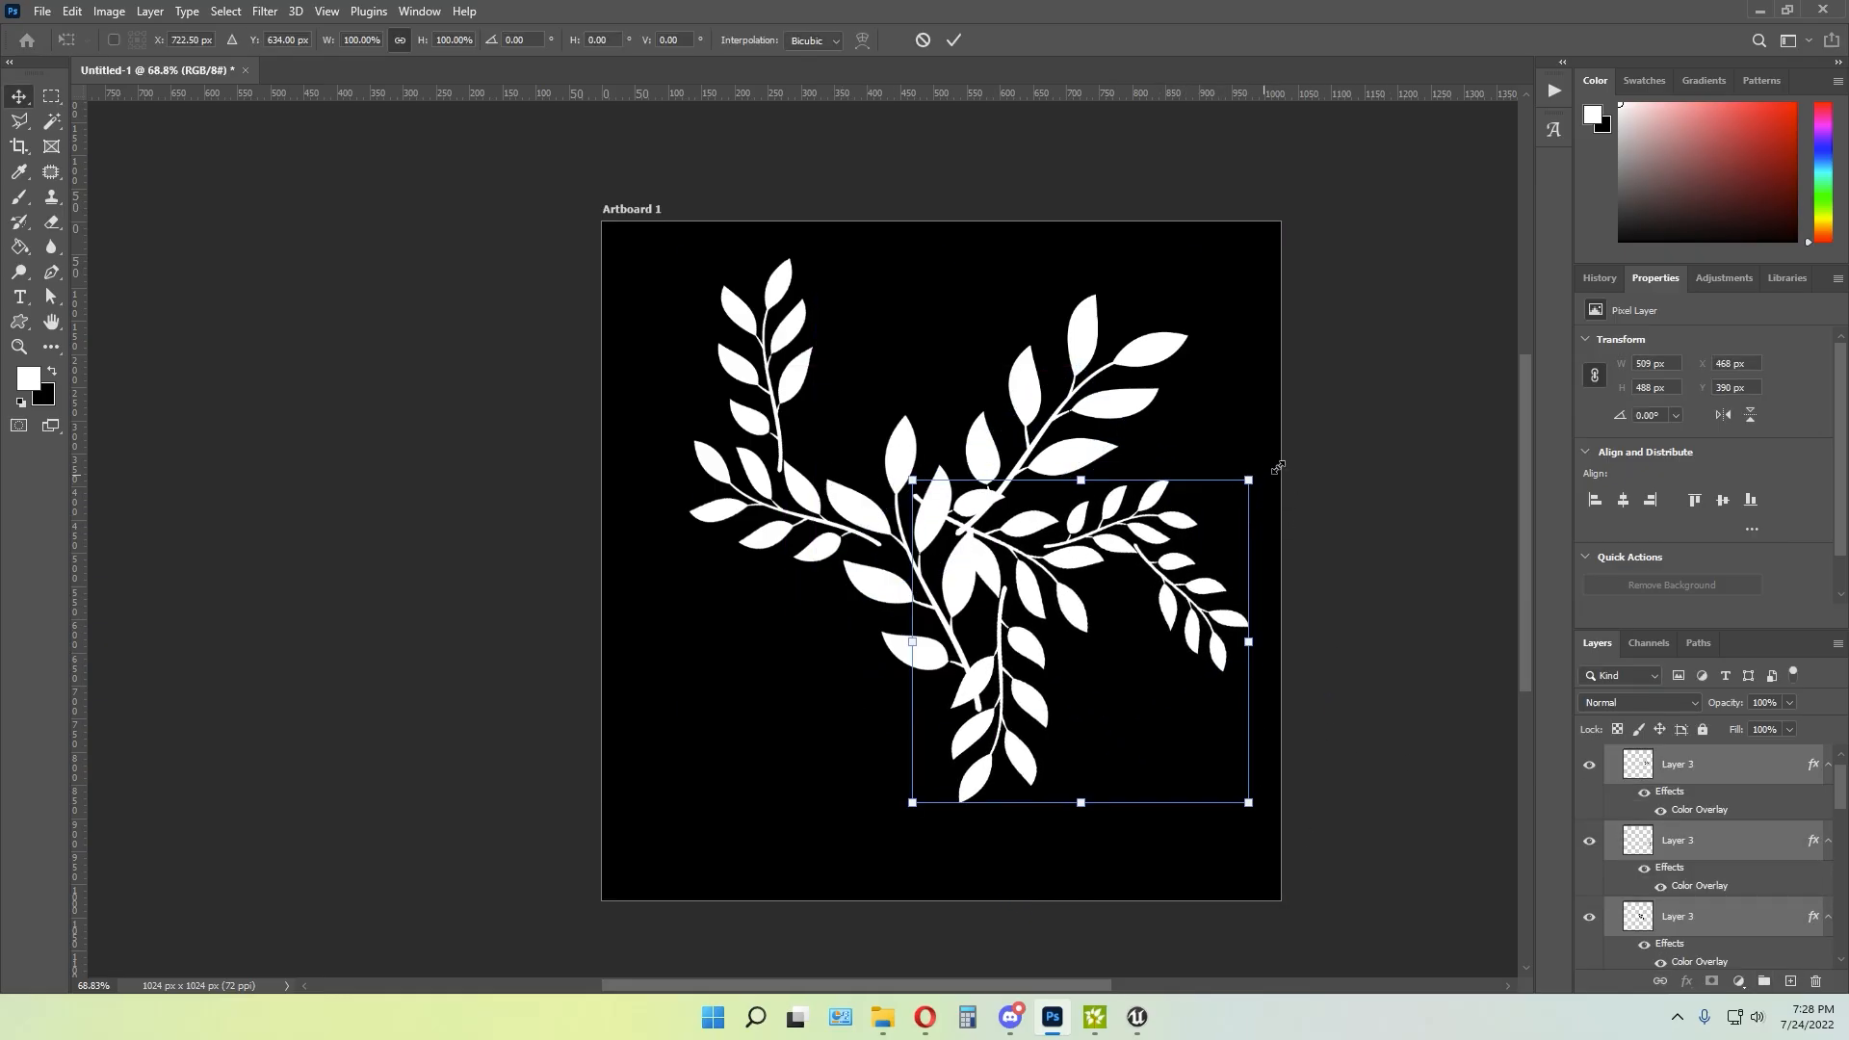
drag(1248, 478, 951, 778)
drag(1075, 852, 984, 536)
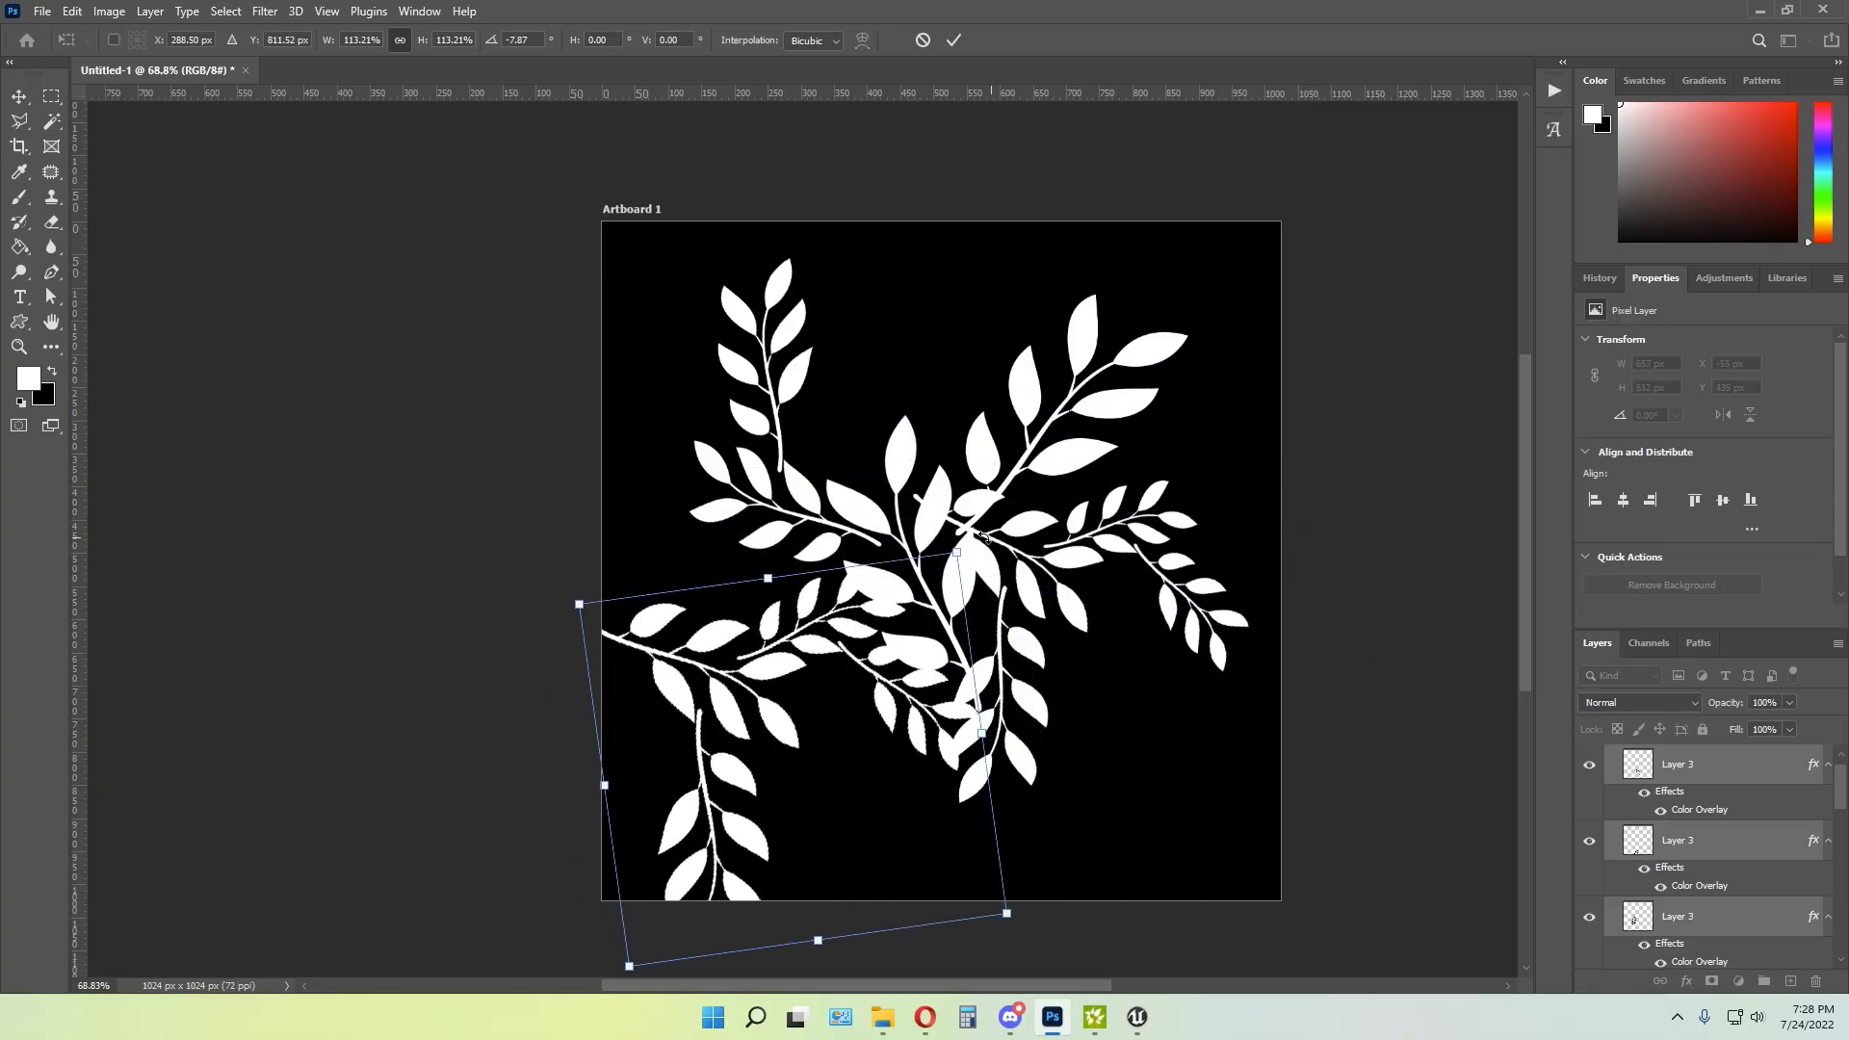
drag(845, 677, 984, 604)
key(Return)
Move one small copied branch between the two upper branches and another into the lower-right area, at about X 699 px and Y 580 px
click(896, 443)
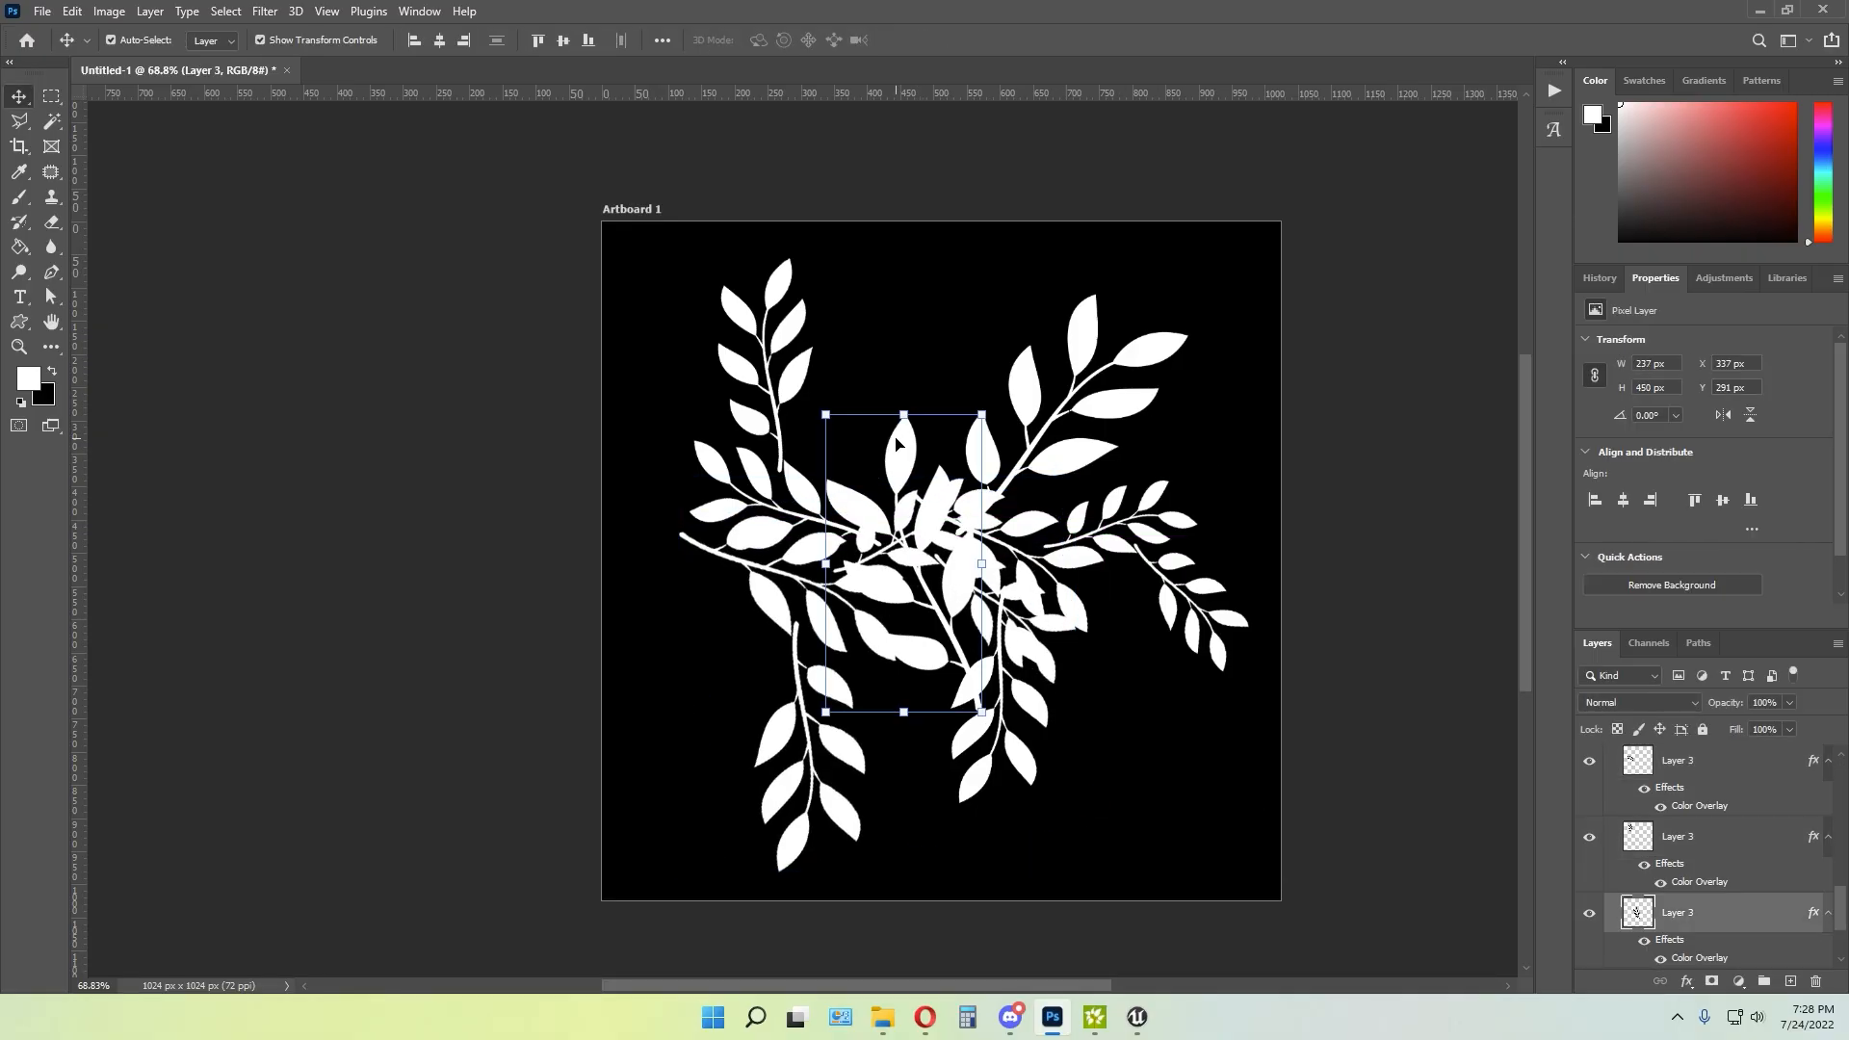
drag(956, 539, 935, 357)
click(979, 576)
drag(1007, 583, 1177, 759)
click(1177, 759)
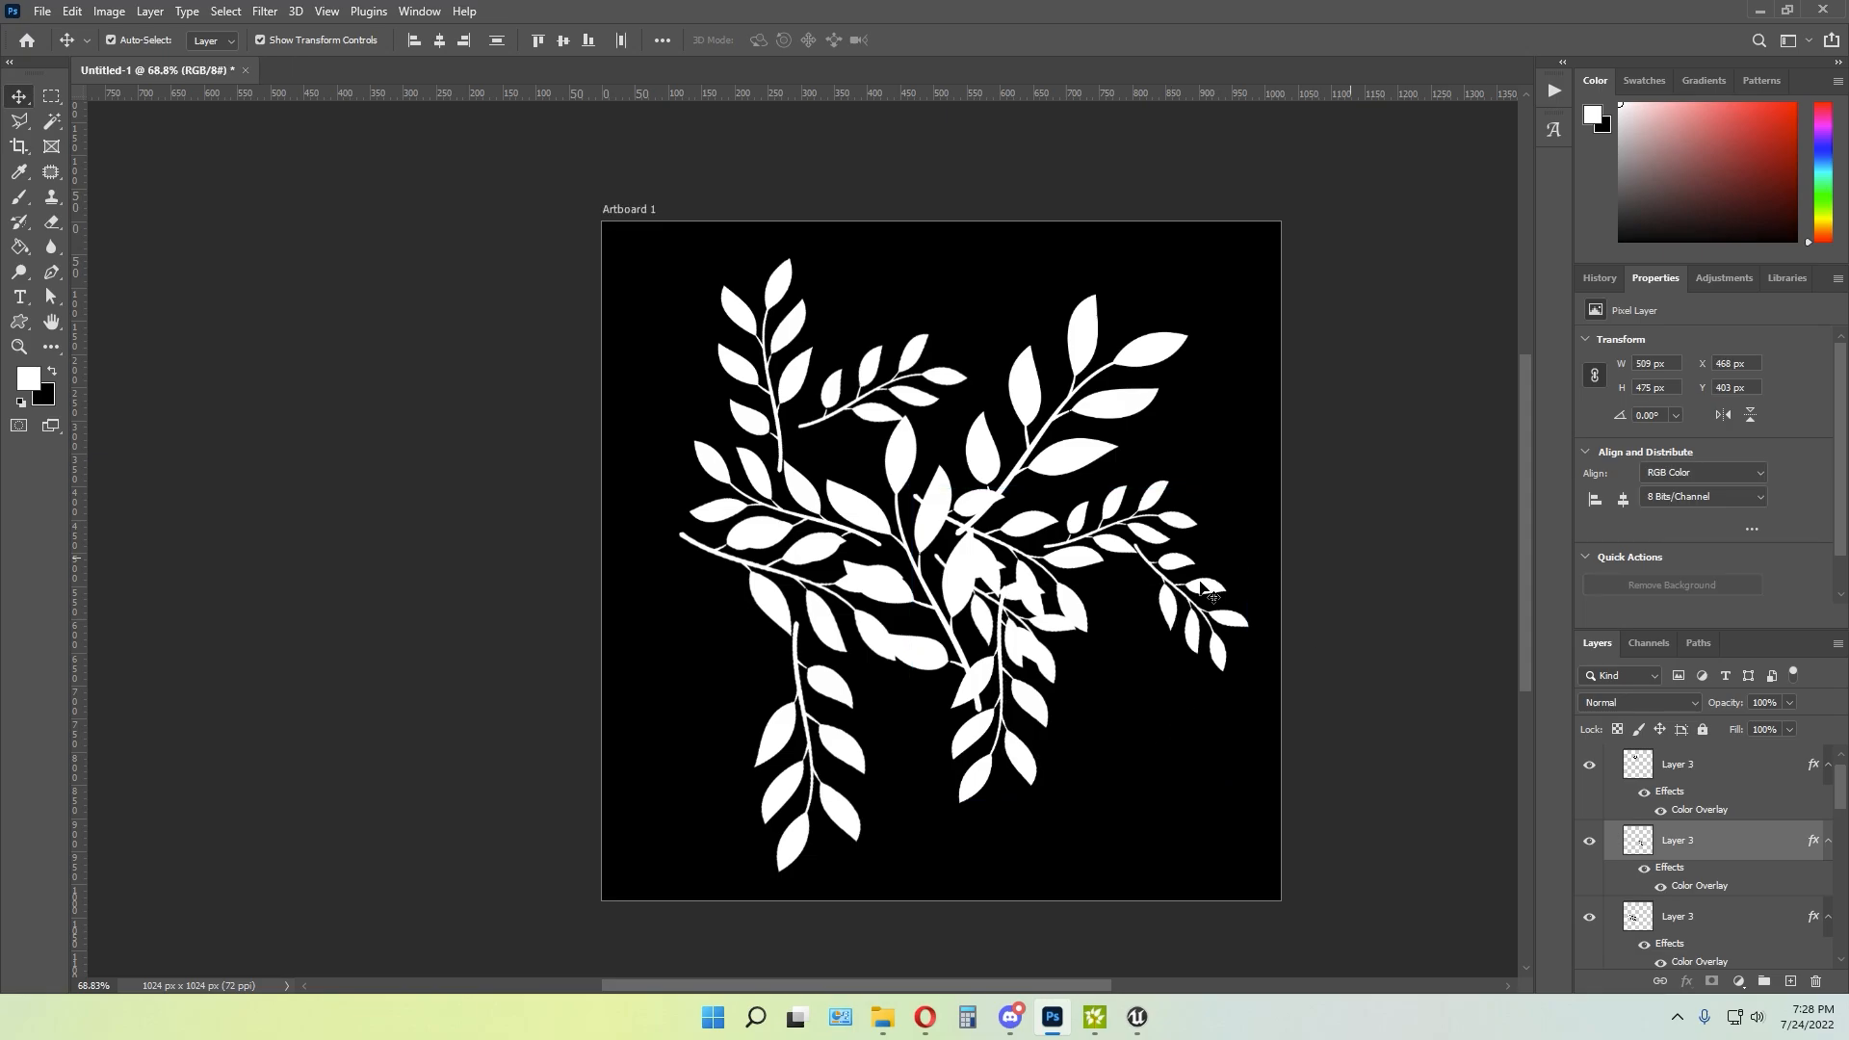
drag(996, 551, 1264, 498)
key(Return)
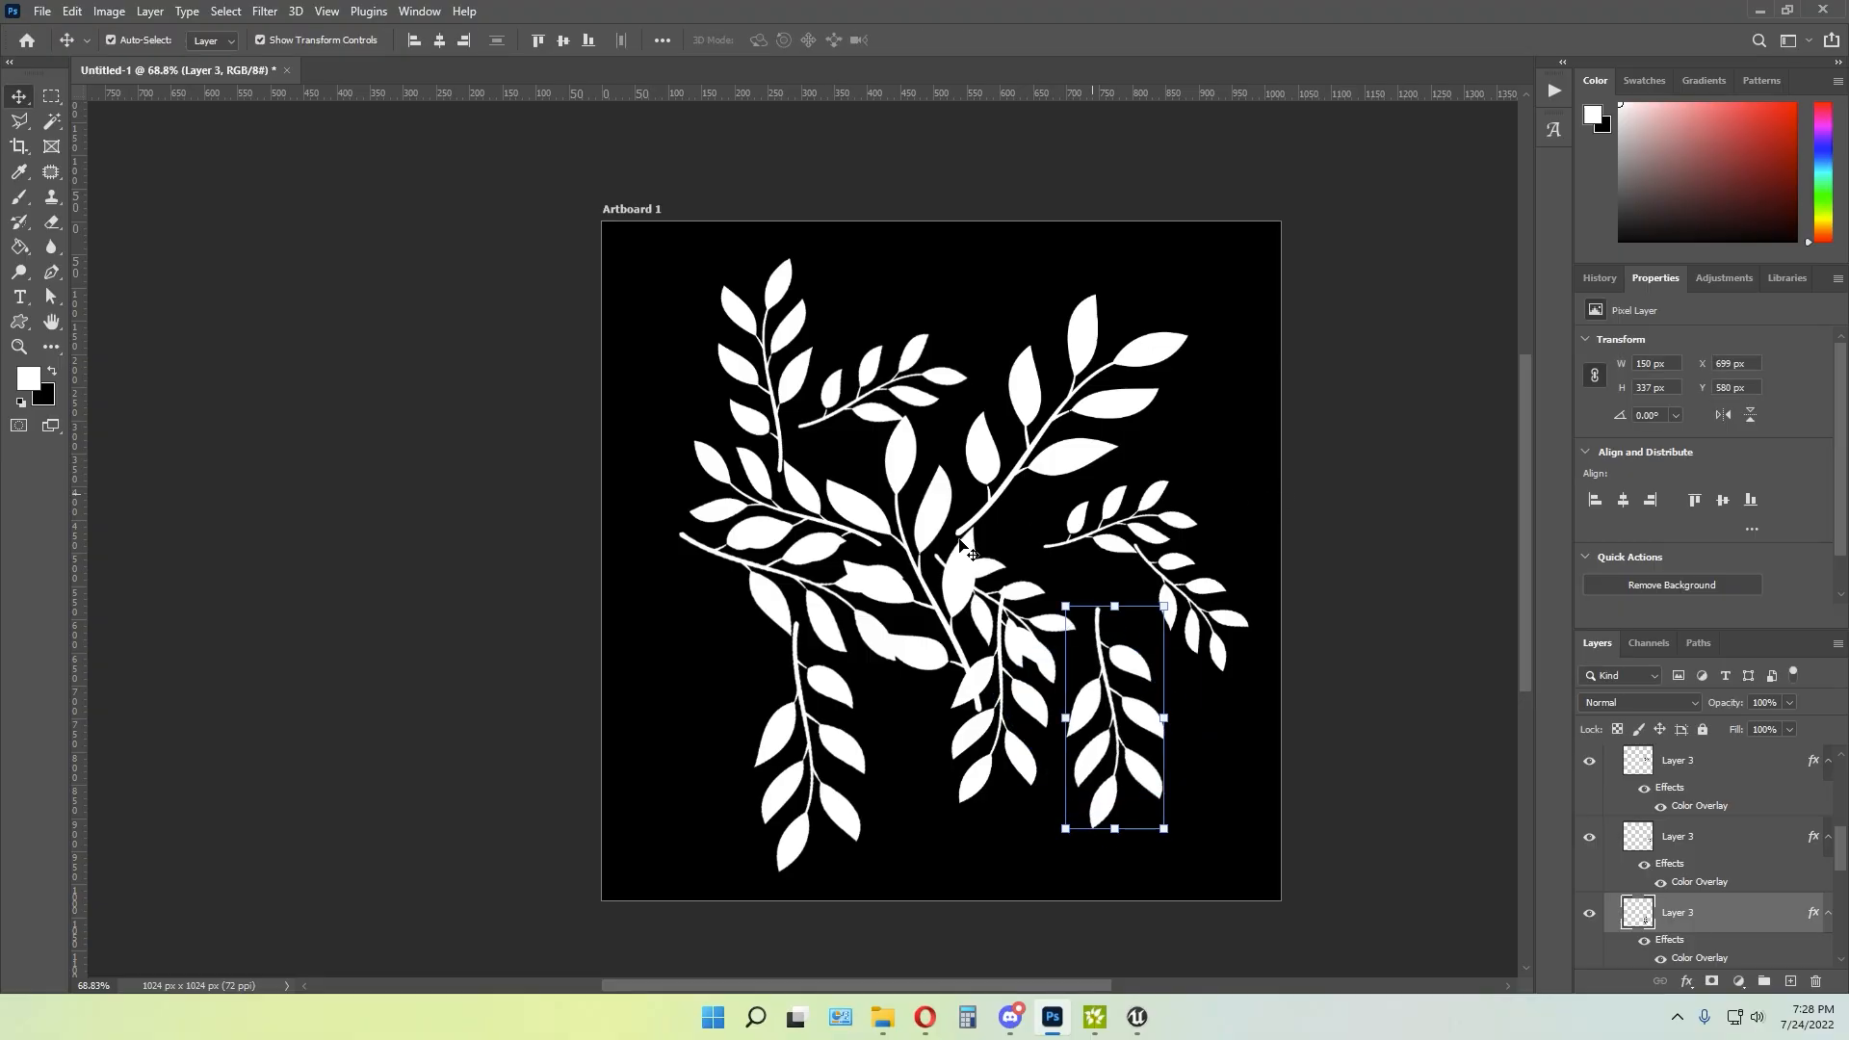
Reposition the small branch right of the centre and rotate the lower-left branch so that it points diagonally down toward the artboard's lower-left corner
click(1372, 439)
drag(1019, 660, 1054, 576)
click(621, 258)
click(817, 693)
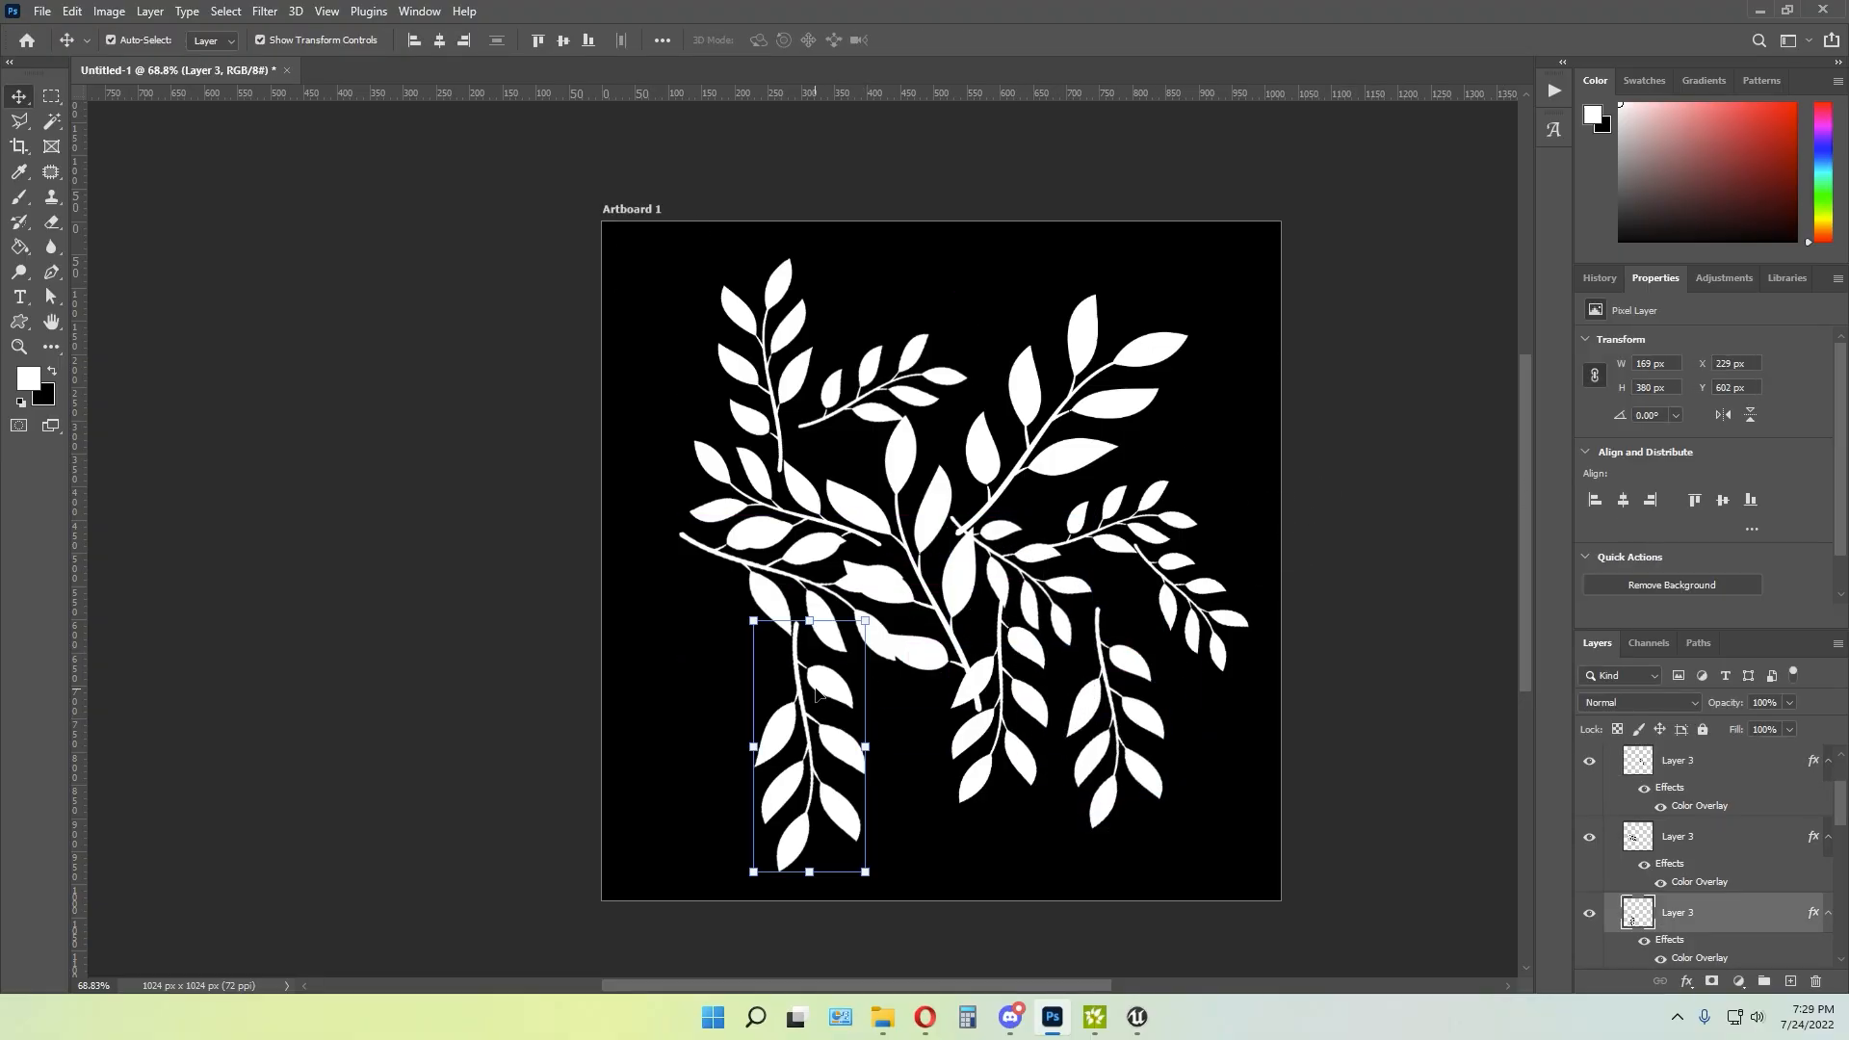
drag(884, 609, 841, 665)
click(1337, 599)
click(1349, 584)
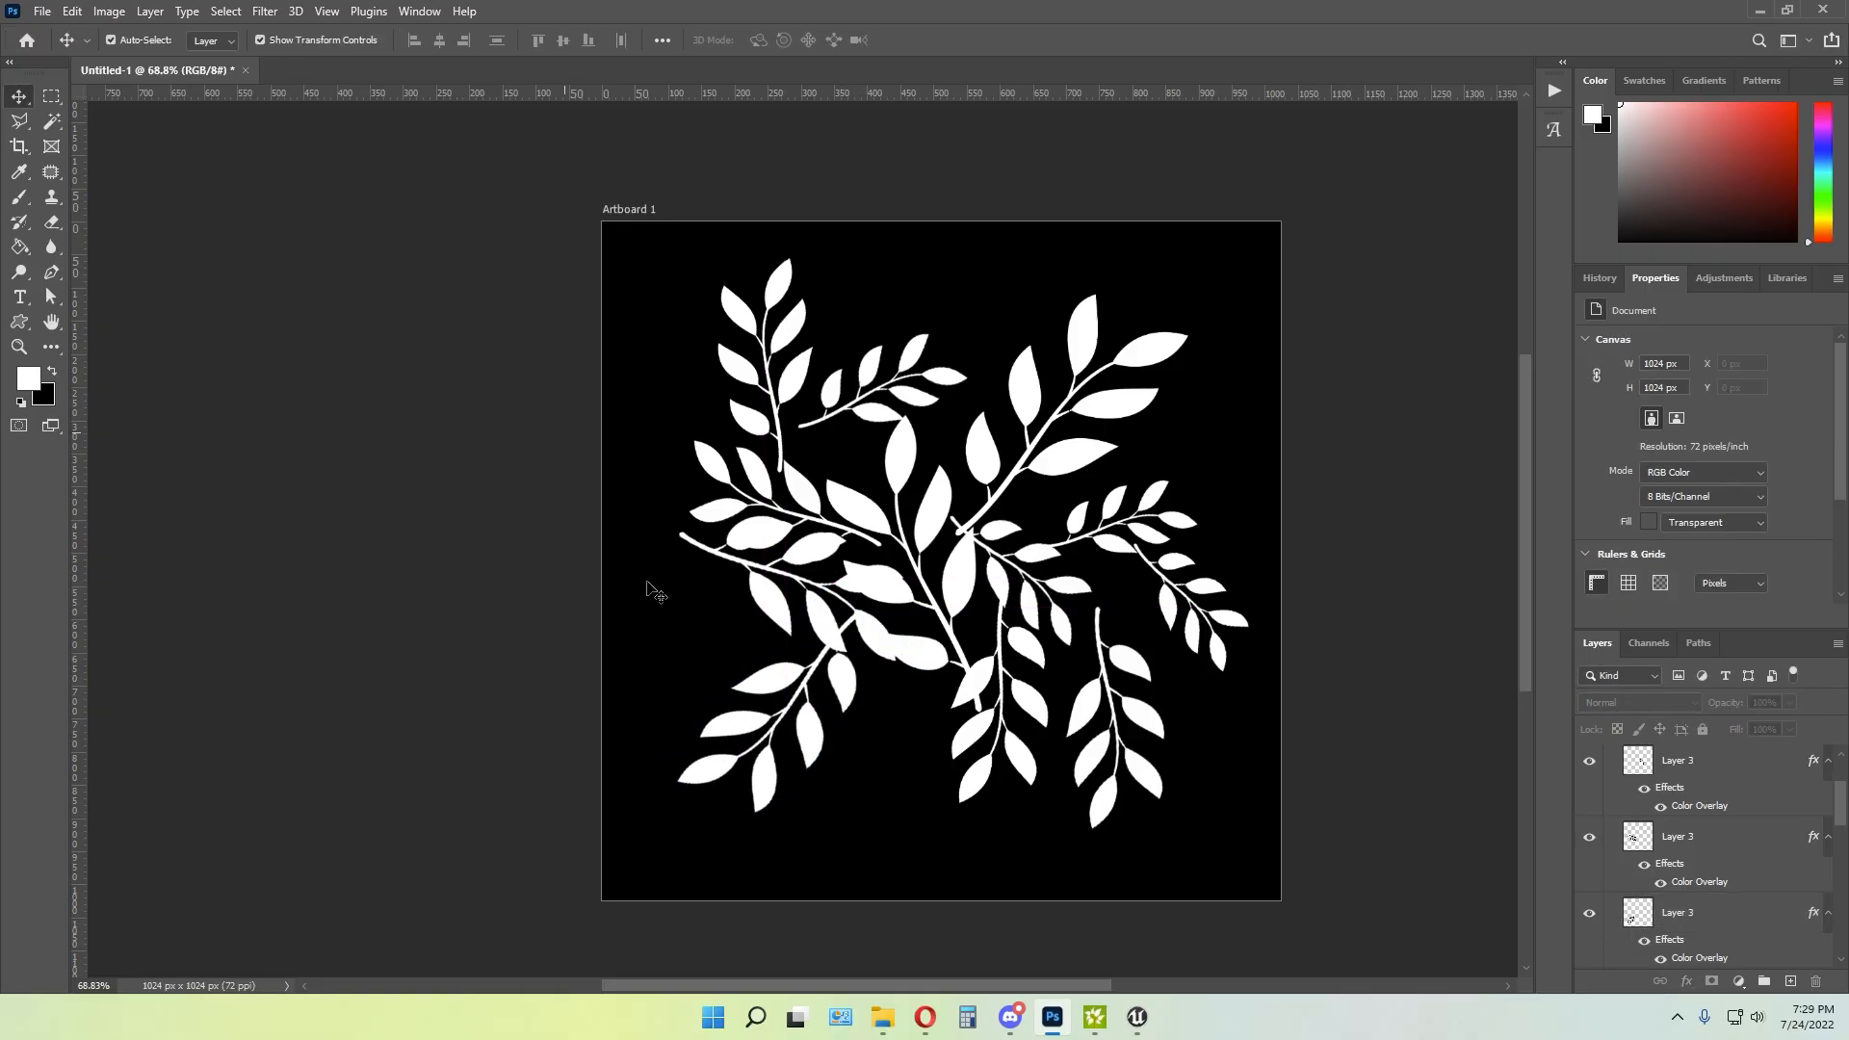
Save a PNG copy of the mask as Leaf_tutorial_01 in the Desktop's Tutorial folder, with the large file size option
click(42, 11)
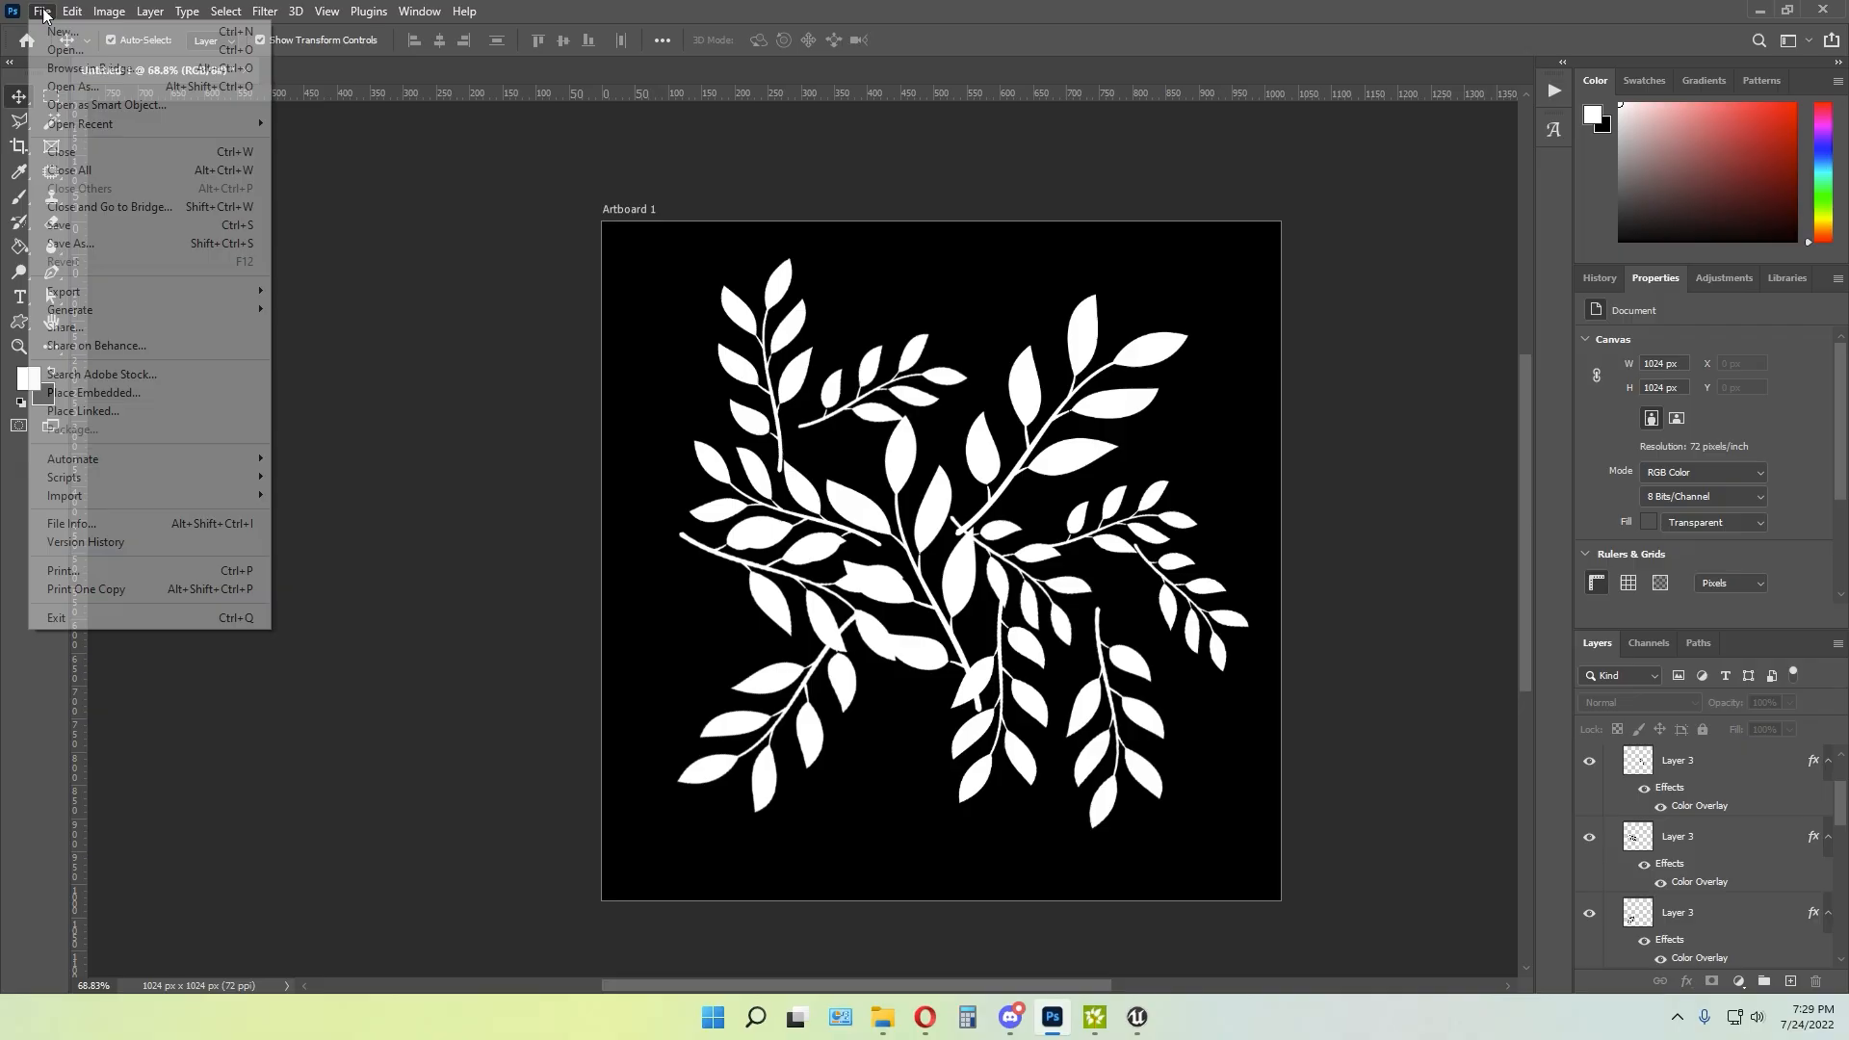
click(137, 244)
click(240, 445)
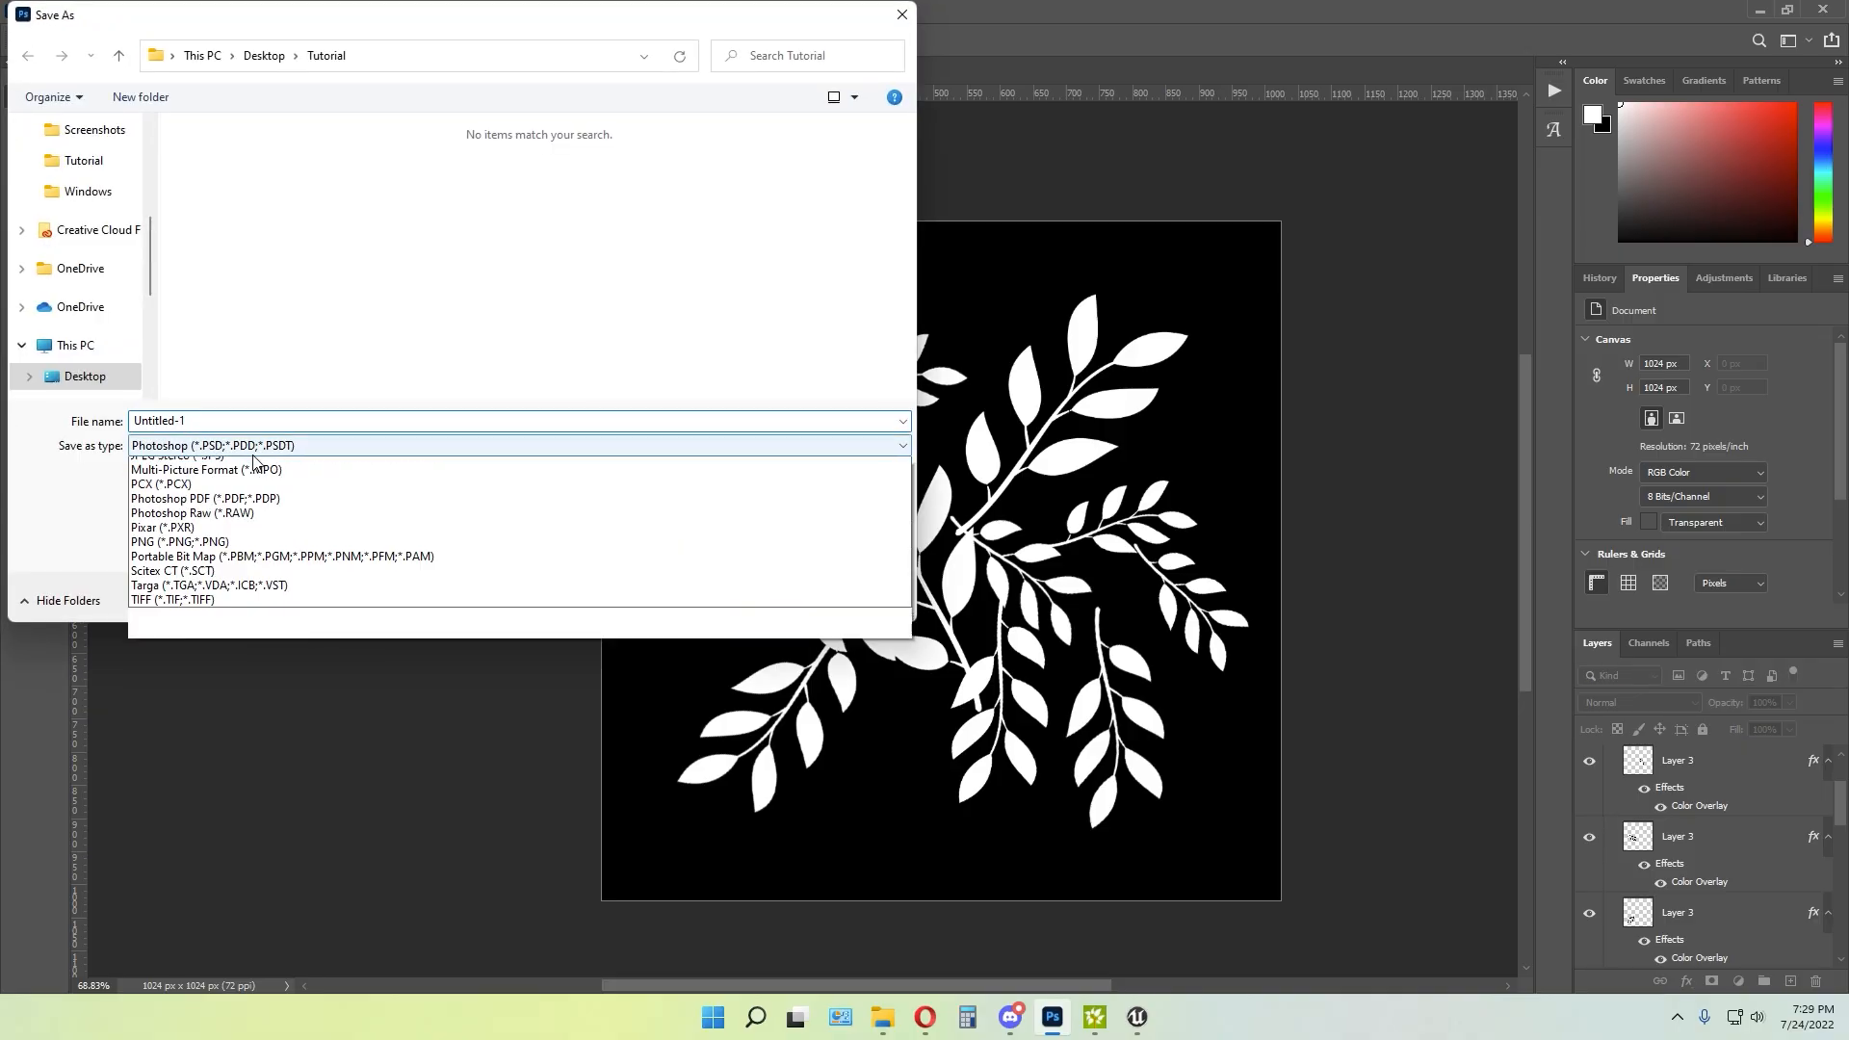
click(180, 710)
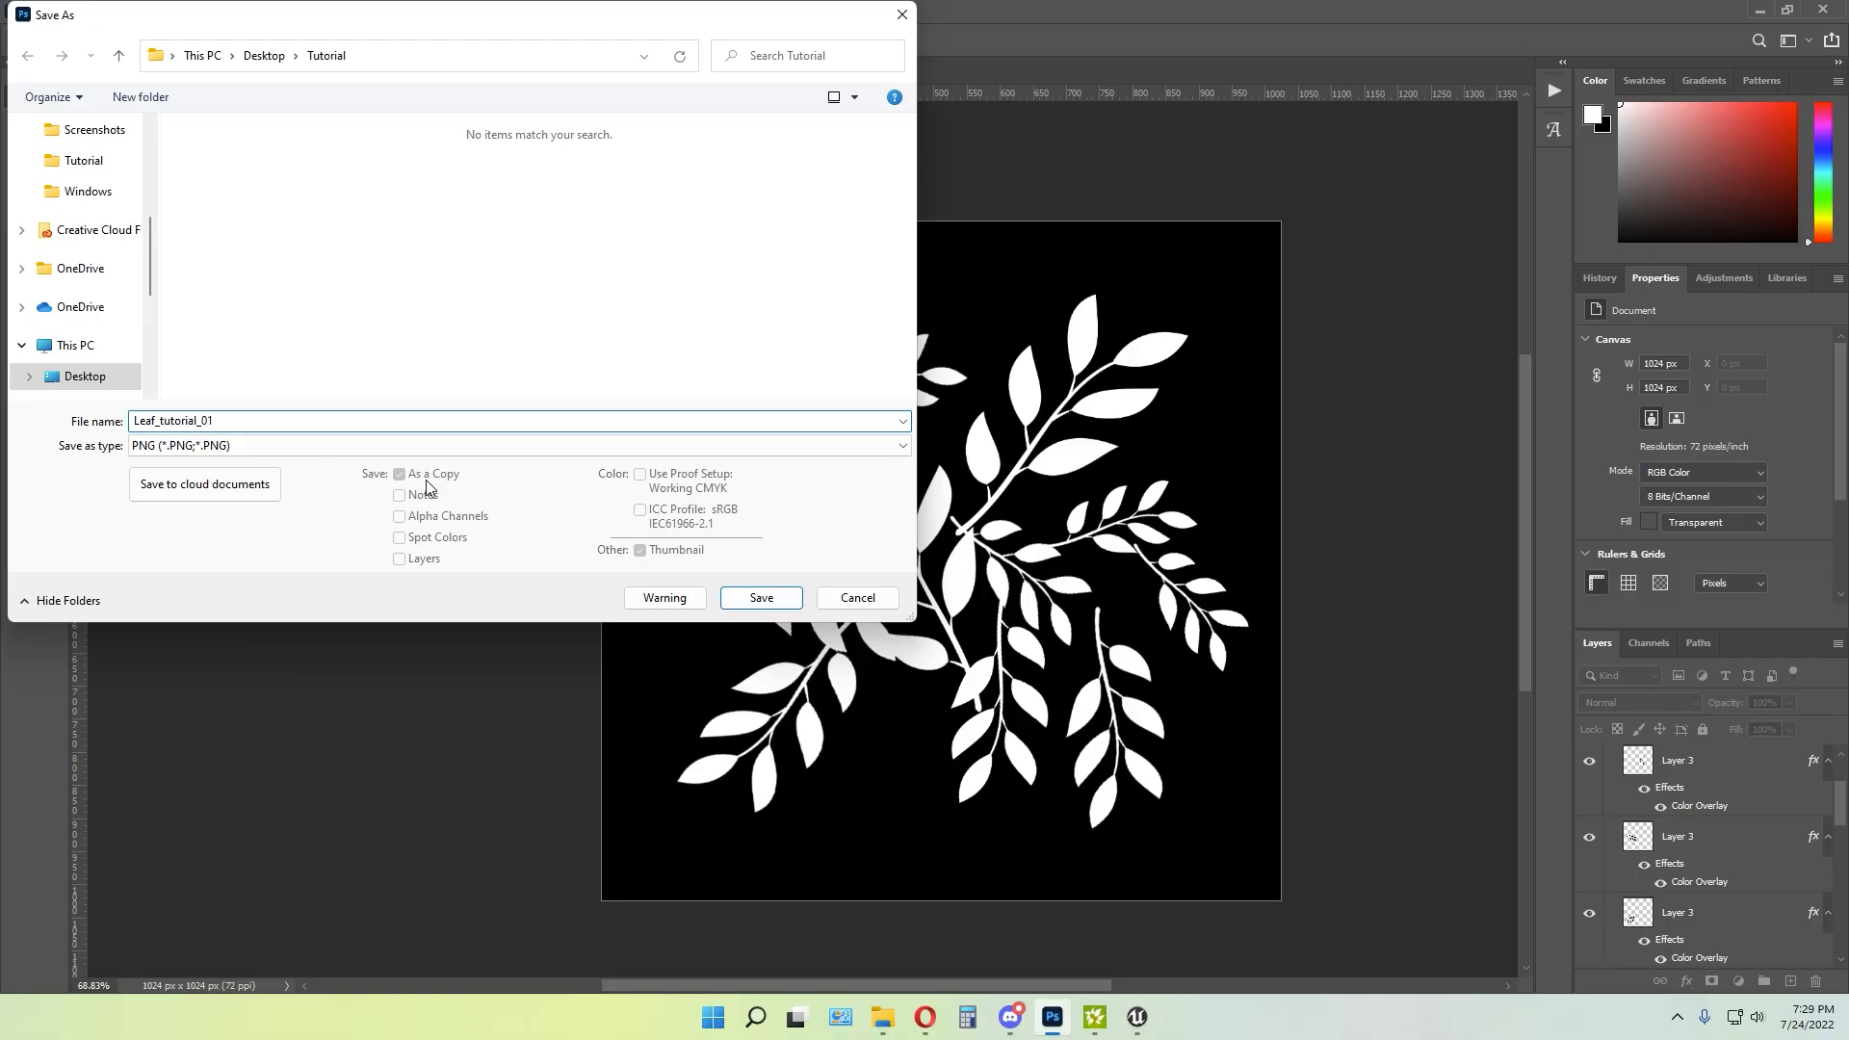
click(761, 604)
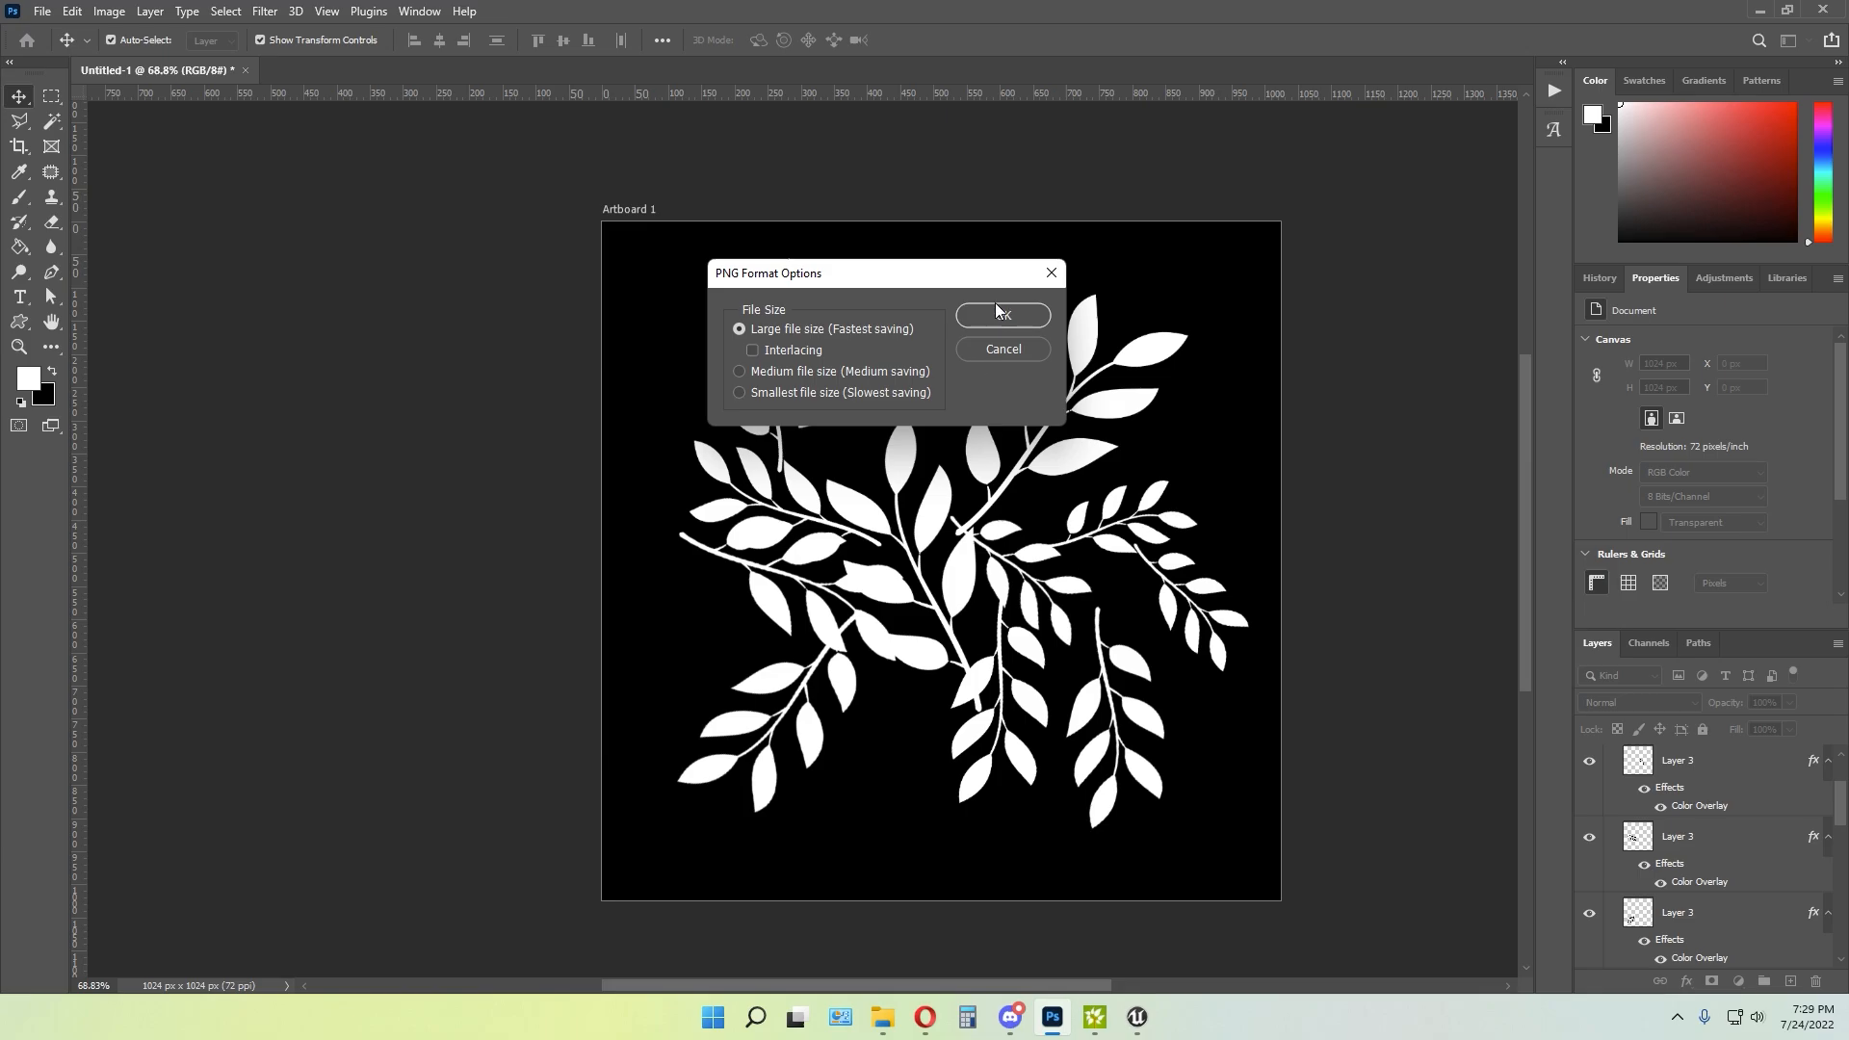
click(997, 313)
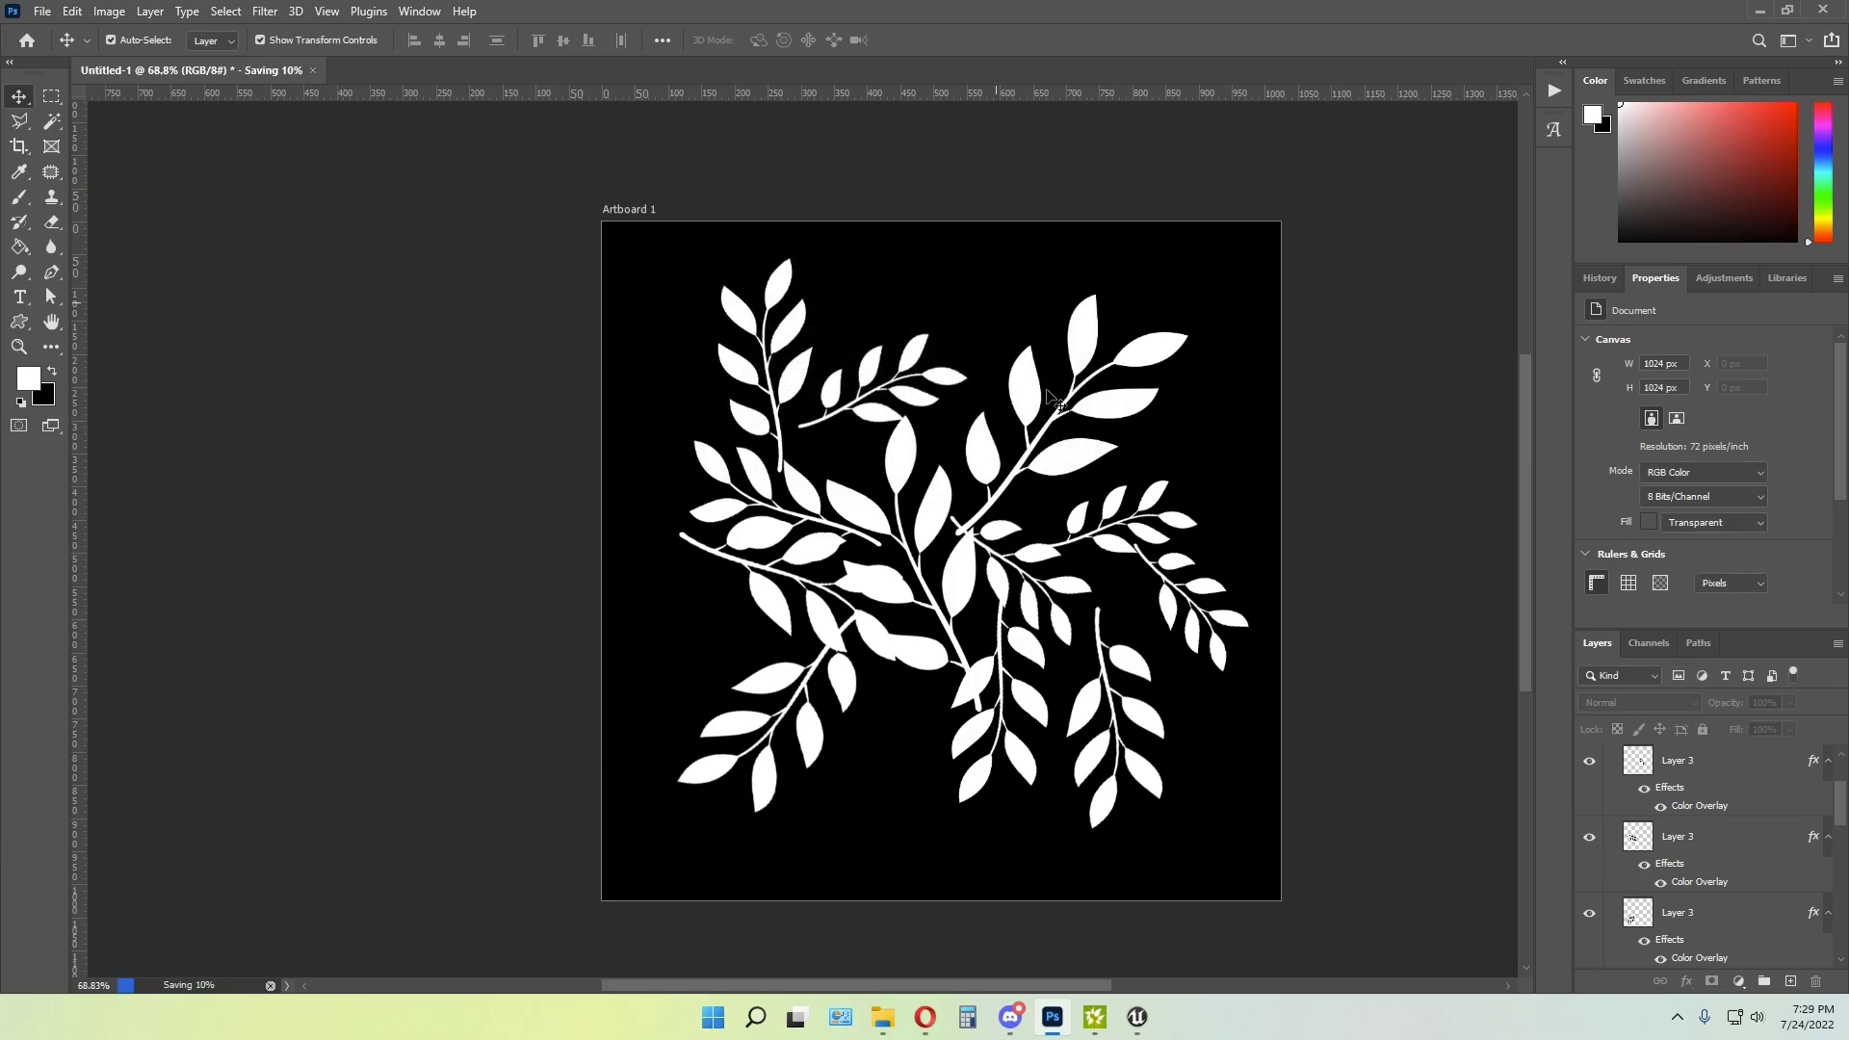
Switch to Unreal Editor and import the Leaf_tutorial_01 image from the file explorer into the Content/Tutorial folder
click(1150, 1019)
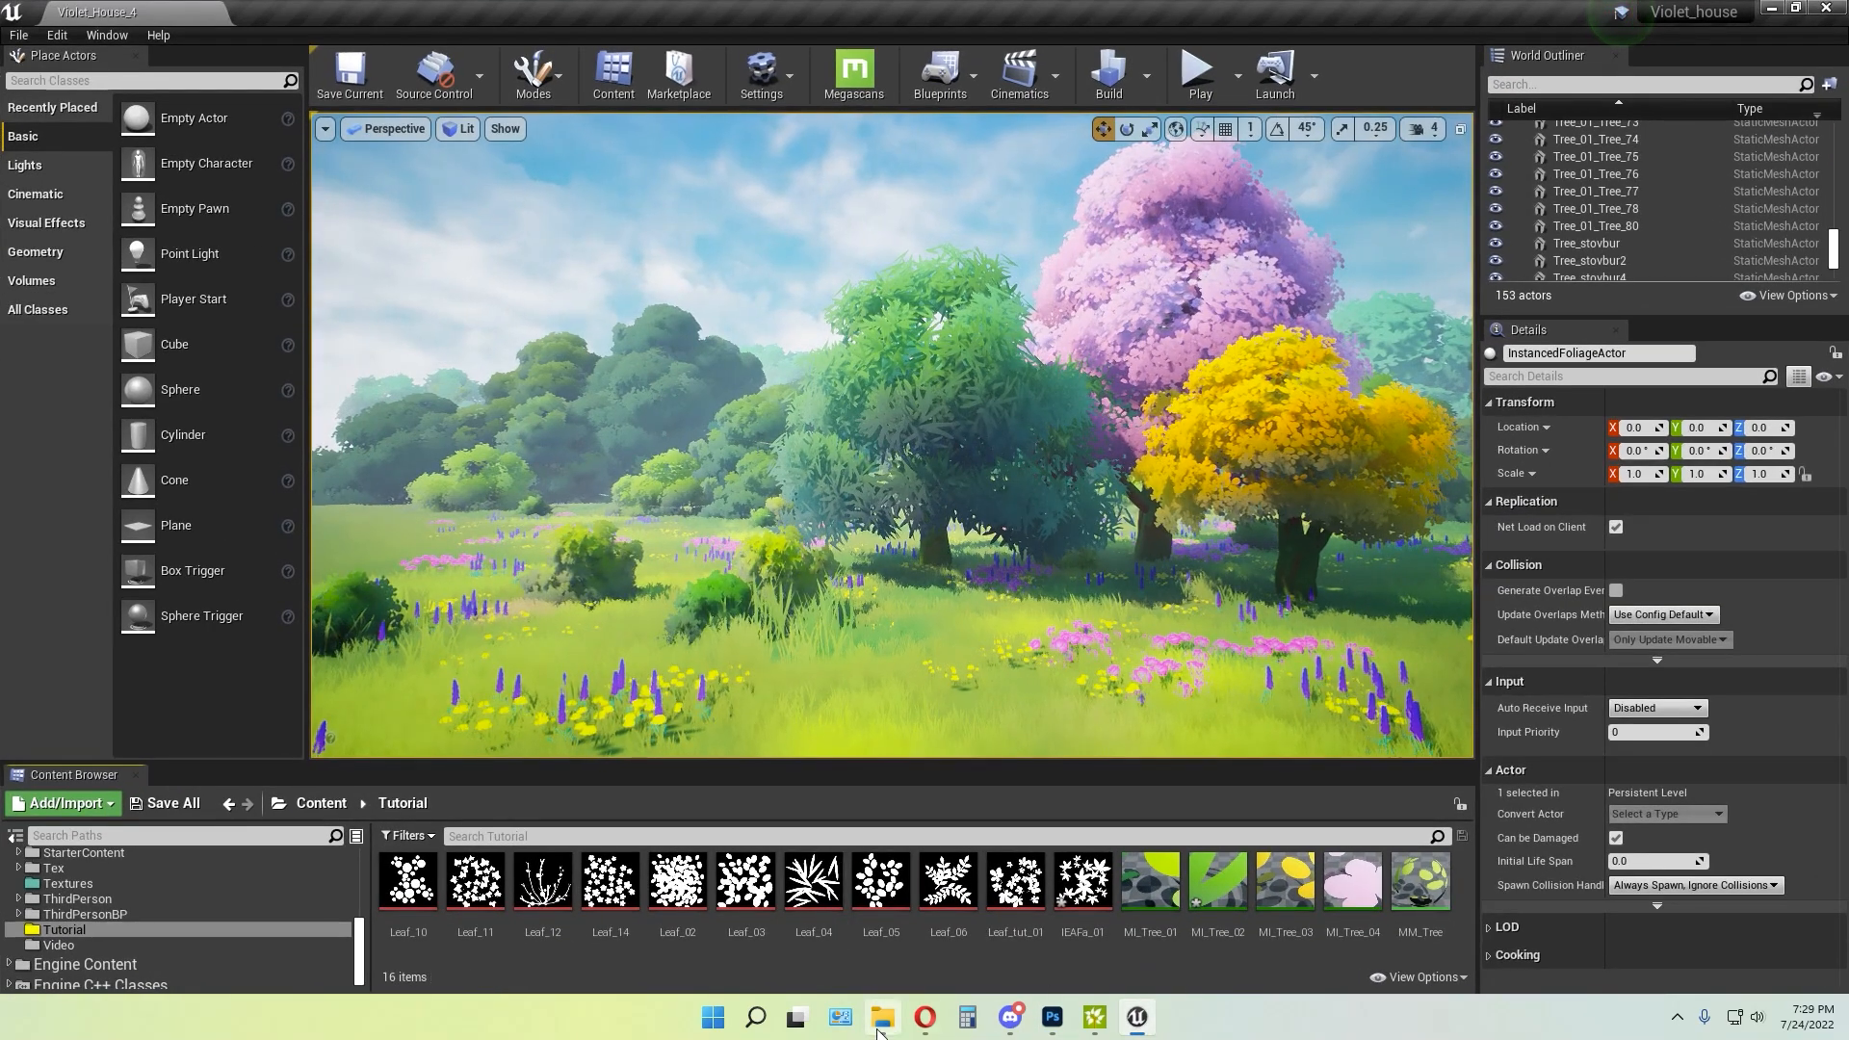
click(881, 1023)
drag(592, 299, 809, 953)
click(1398, 123)
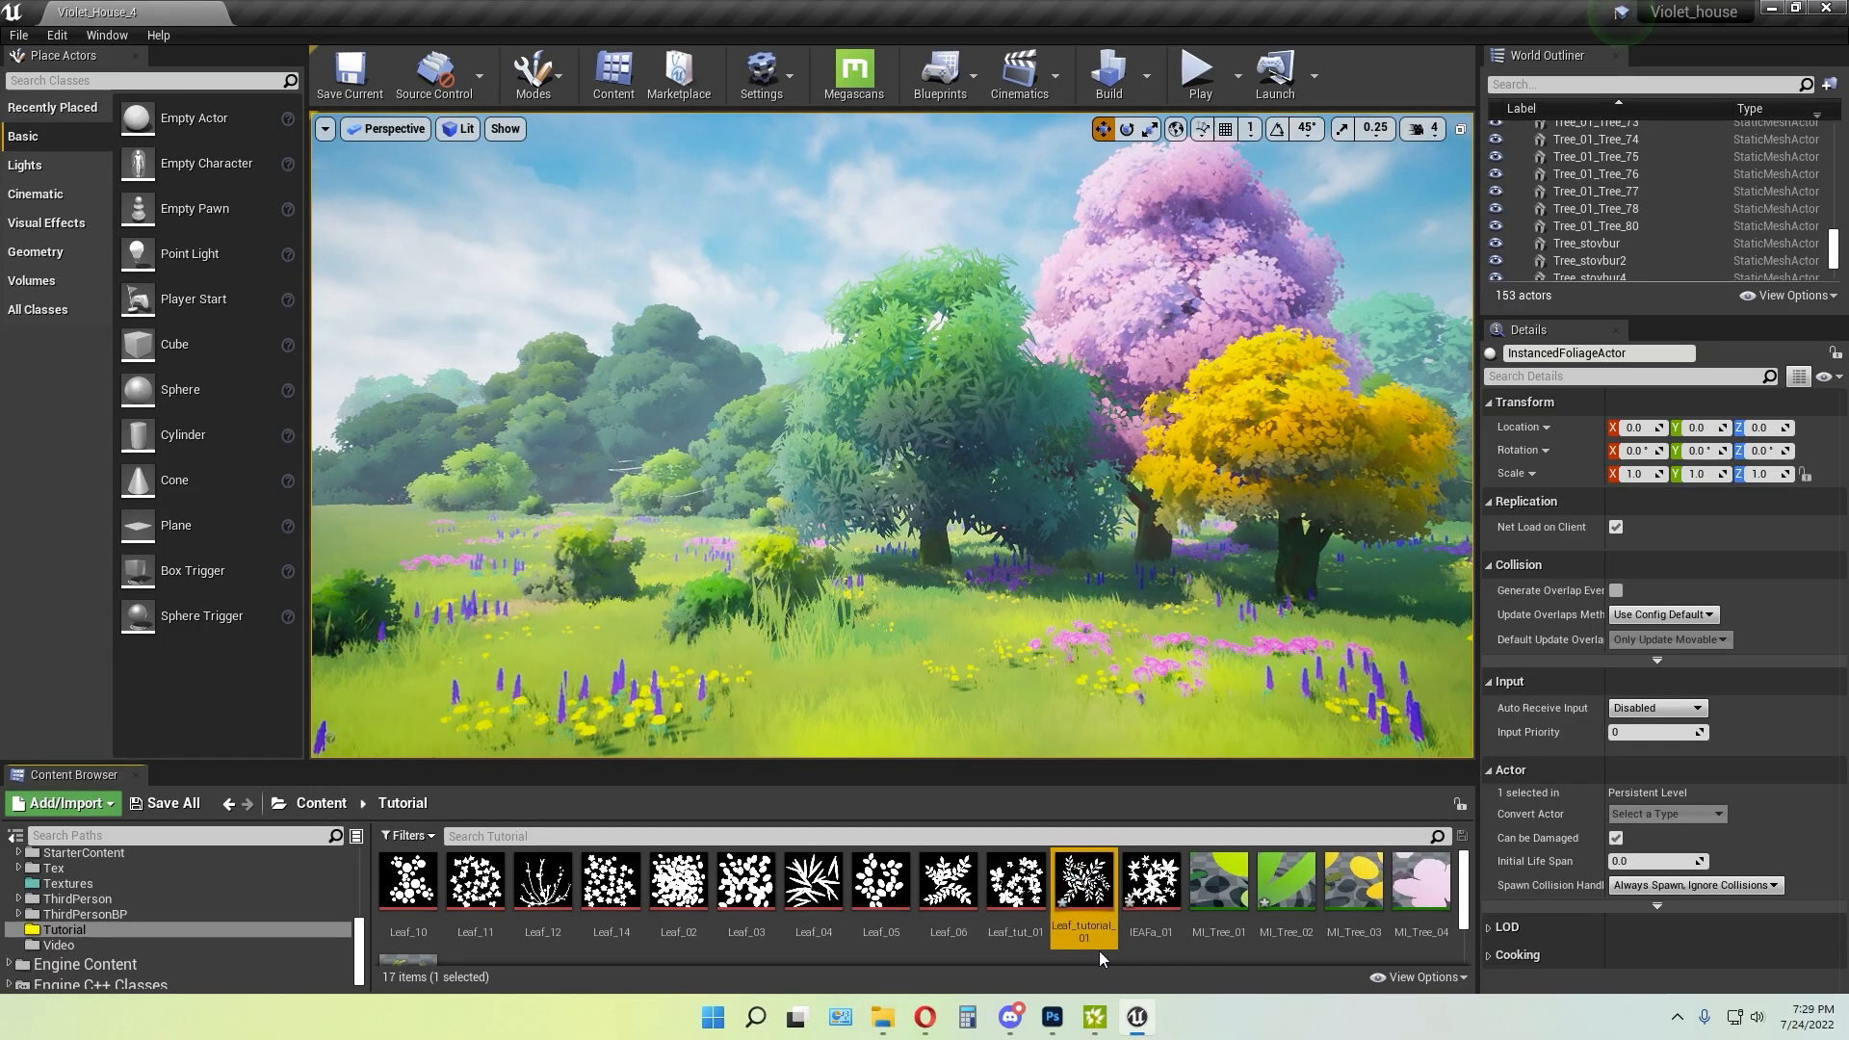
Try Leaf_tutorial_01 as the opacity mask of MI_Tree_02, the green tree's material instance, and inspect the tree in the viewport
click(924, 433)
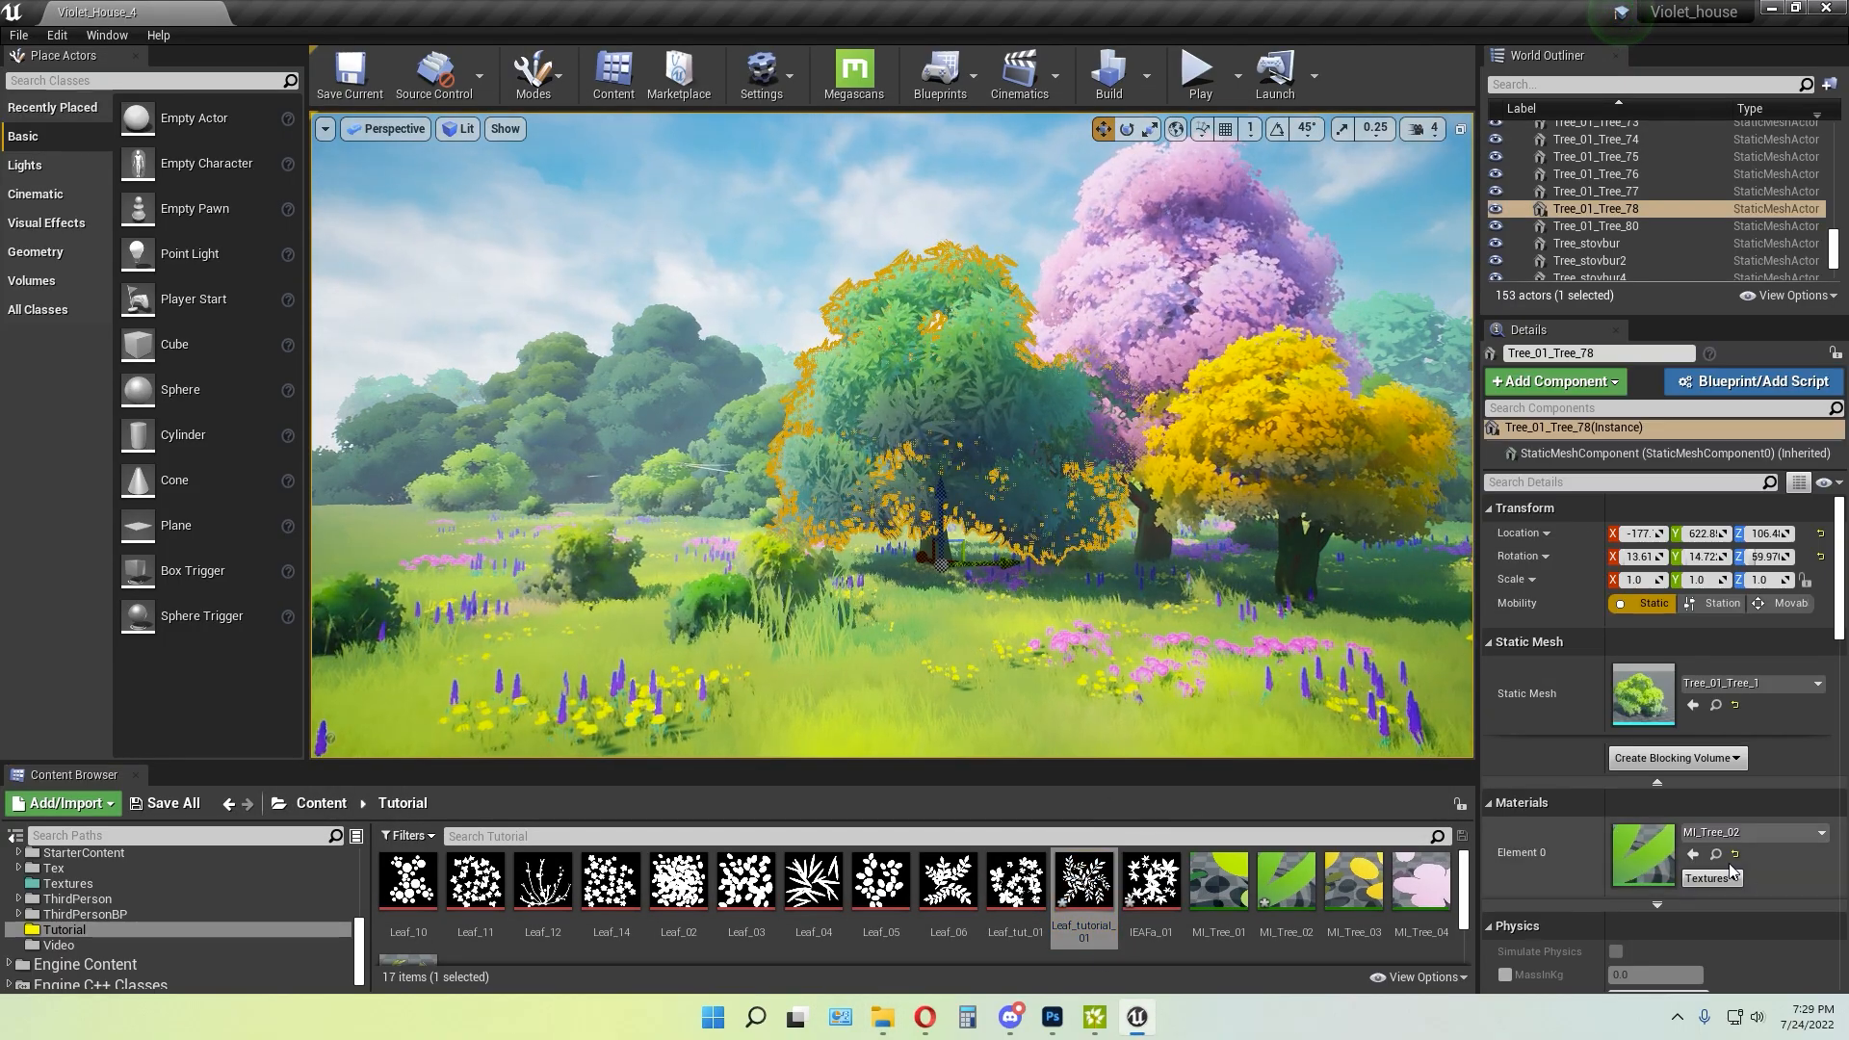
double_click(1286, 881)
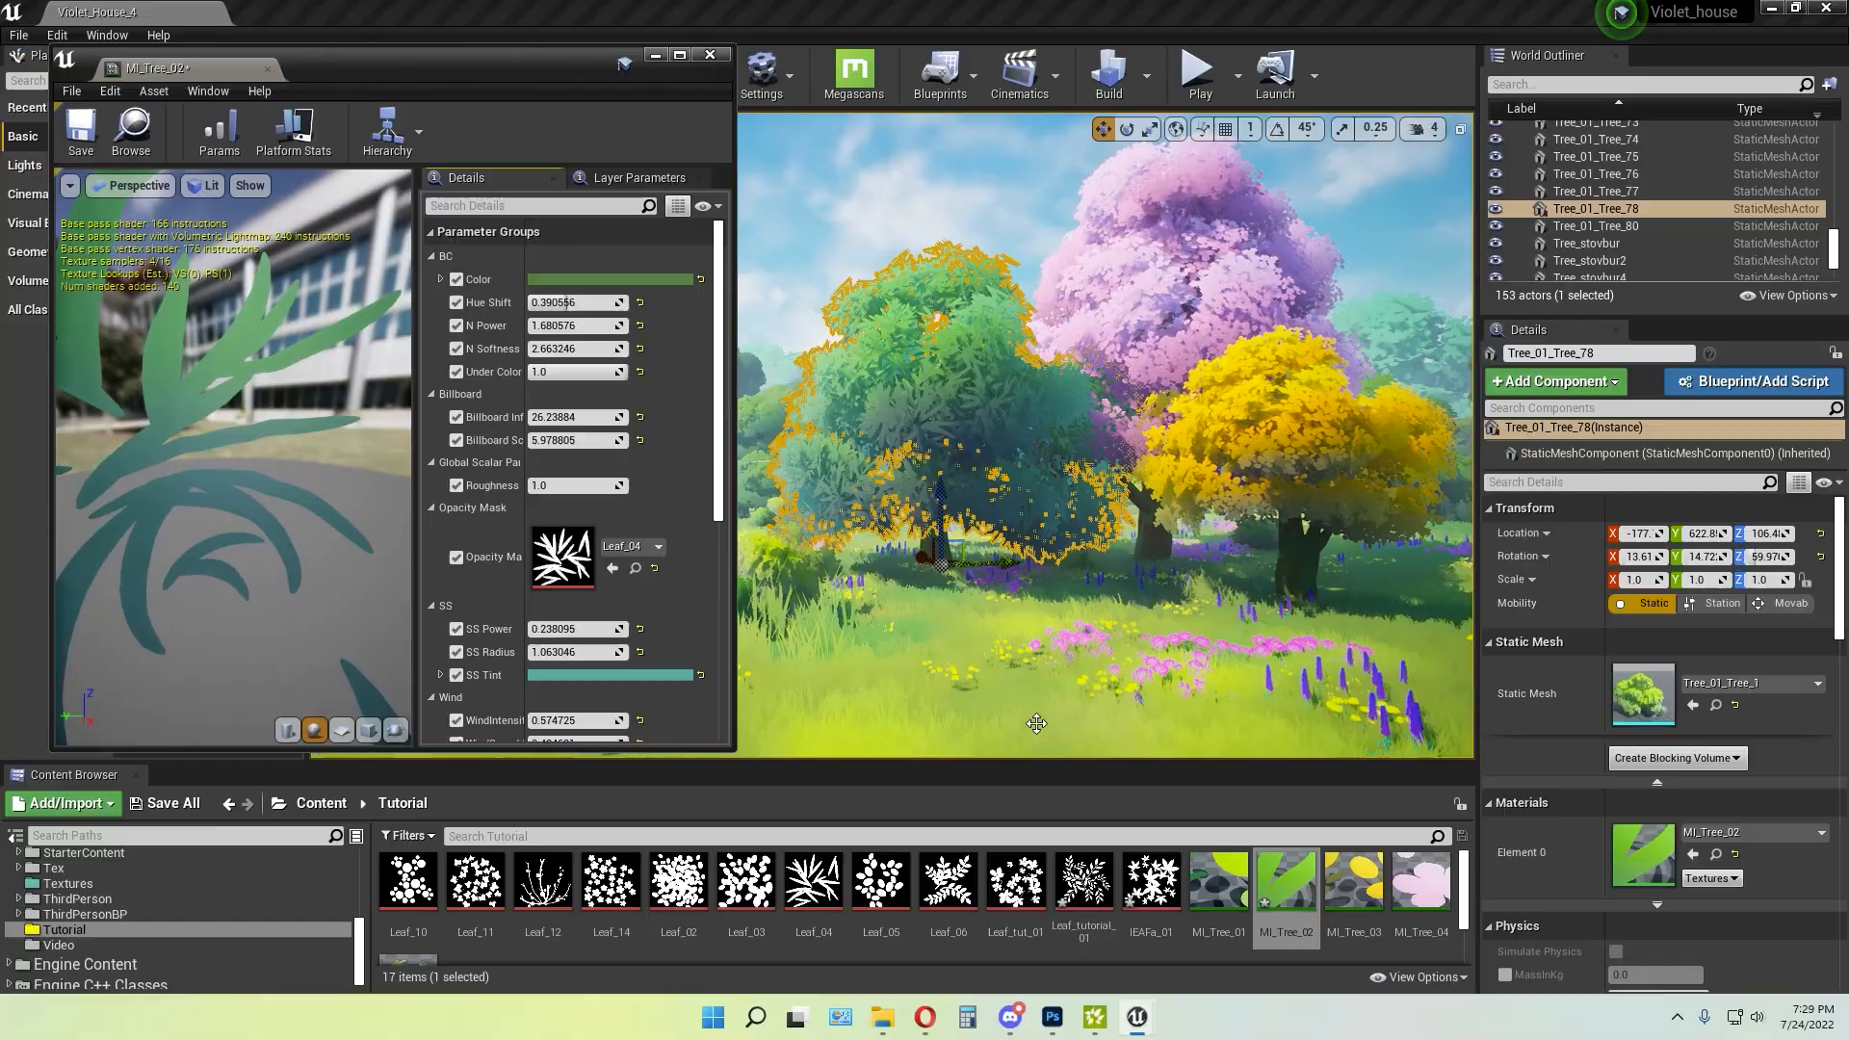
click(991, 677)
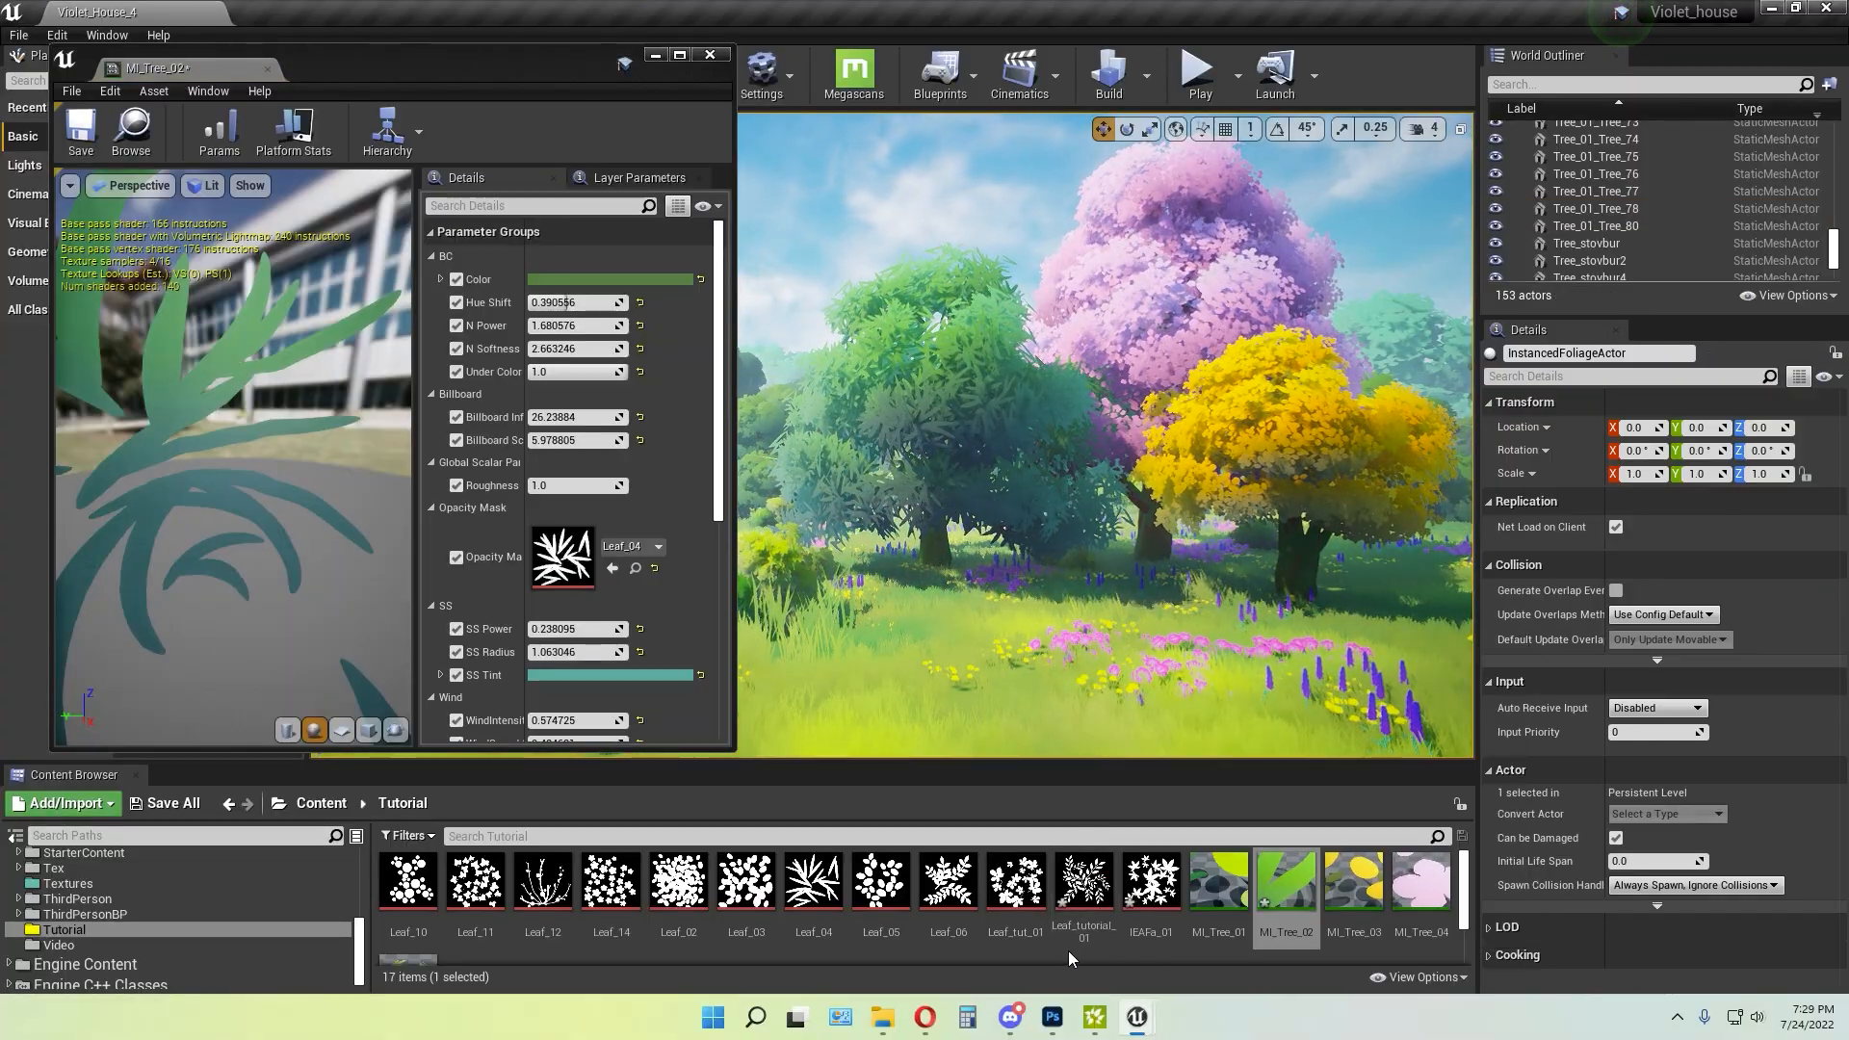
drag(1083, 880, 568, 560)
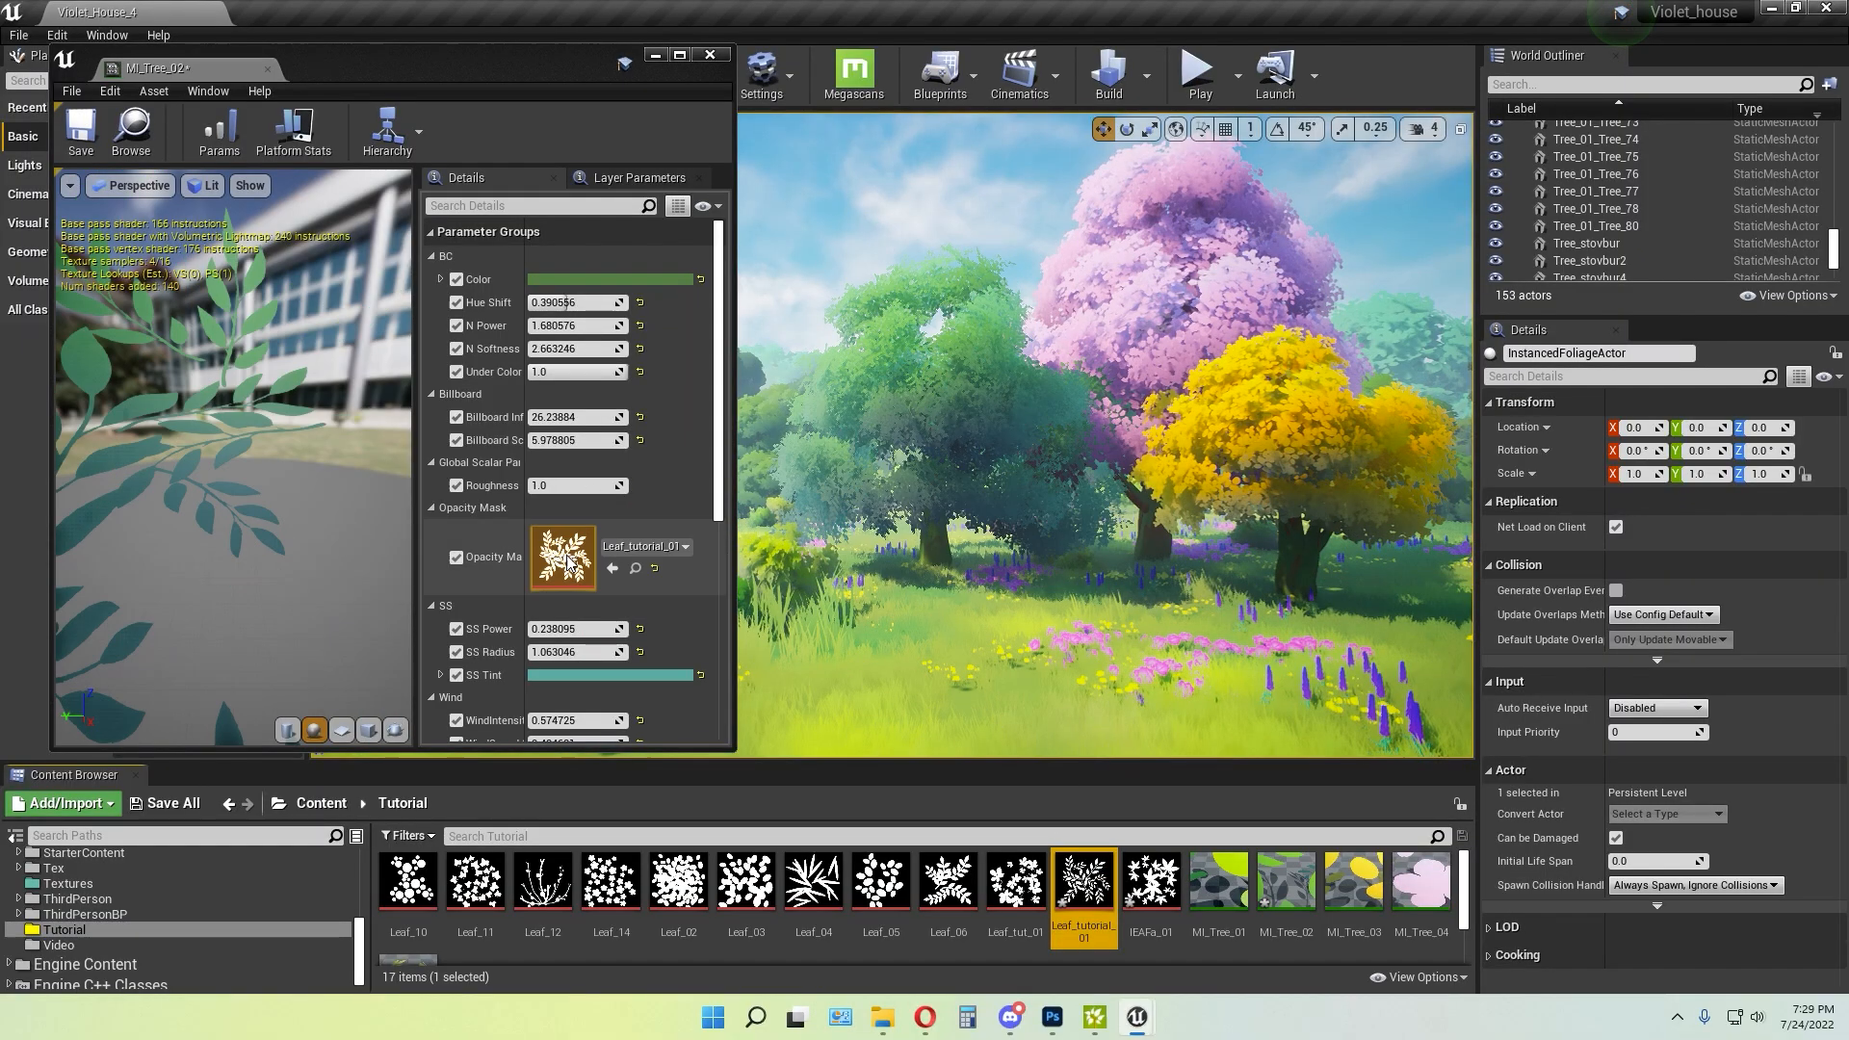
key(g)
right_drag(1052, 621, 1201, 594)
key(g)
key(w)
key(w)
key(1)
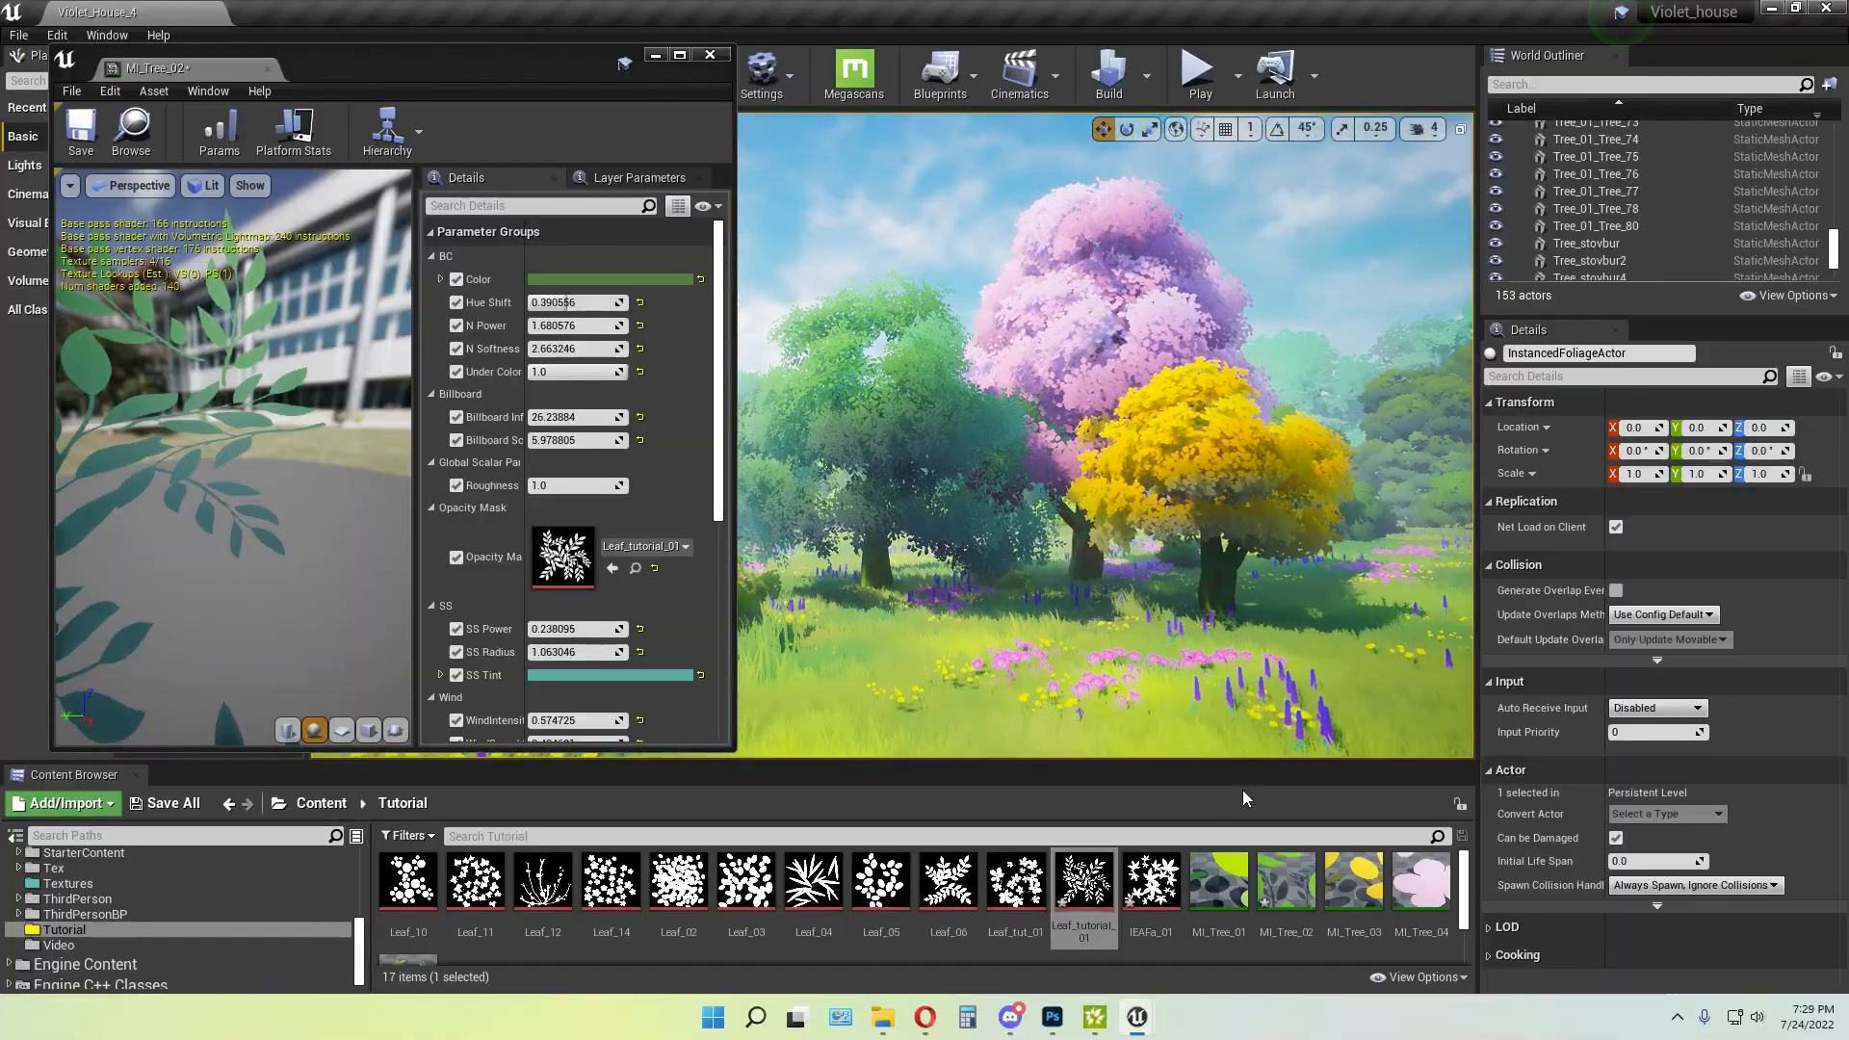
Assign Leaf_04 as the opacity mask of MI_Tree_02, then save and close the material instance
click(813, 881)
drag(813, 881, 587, 578)
click(81, 130)
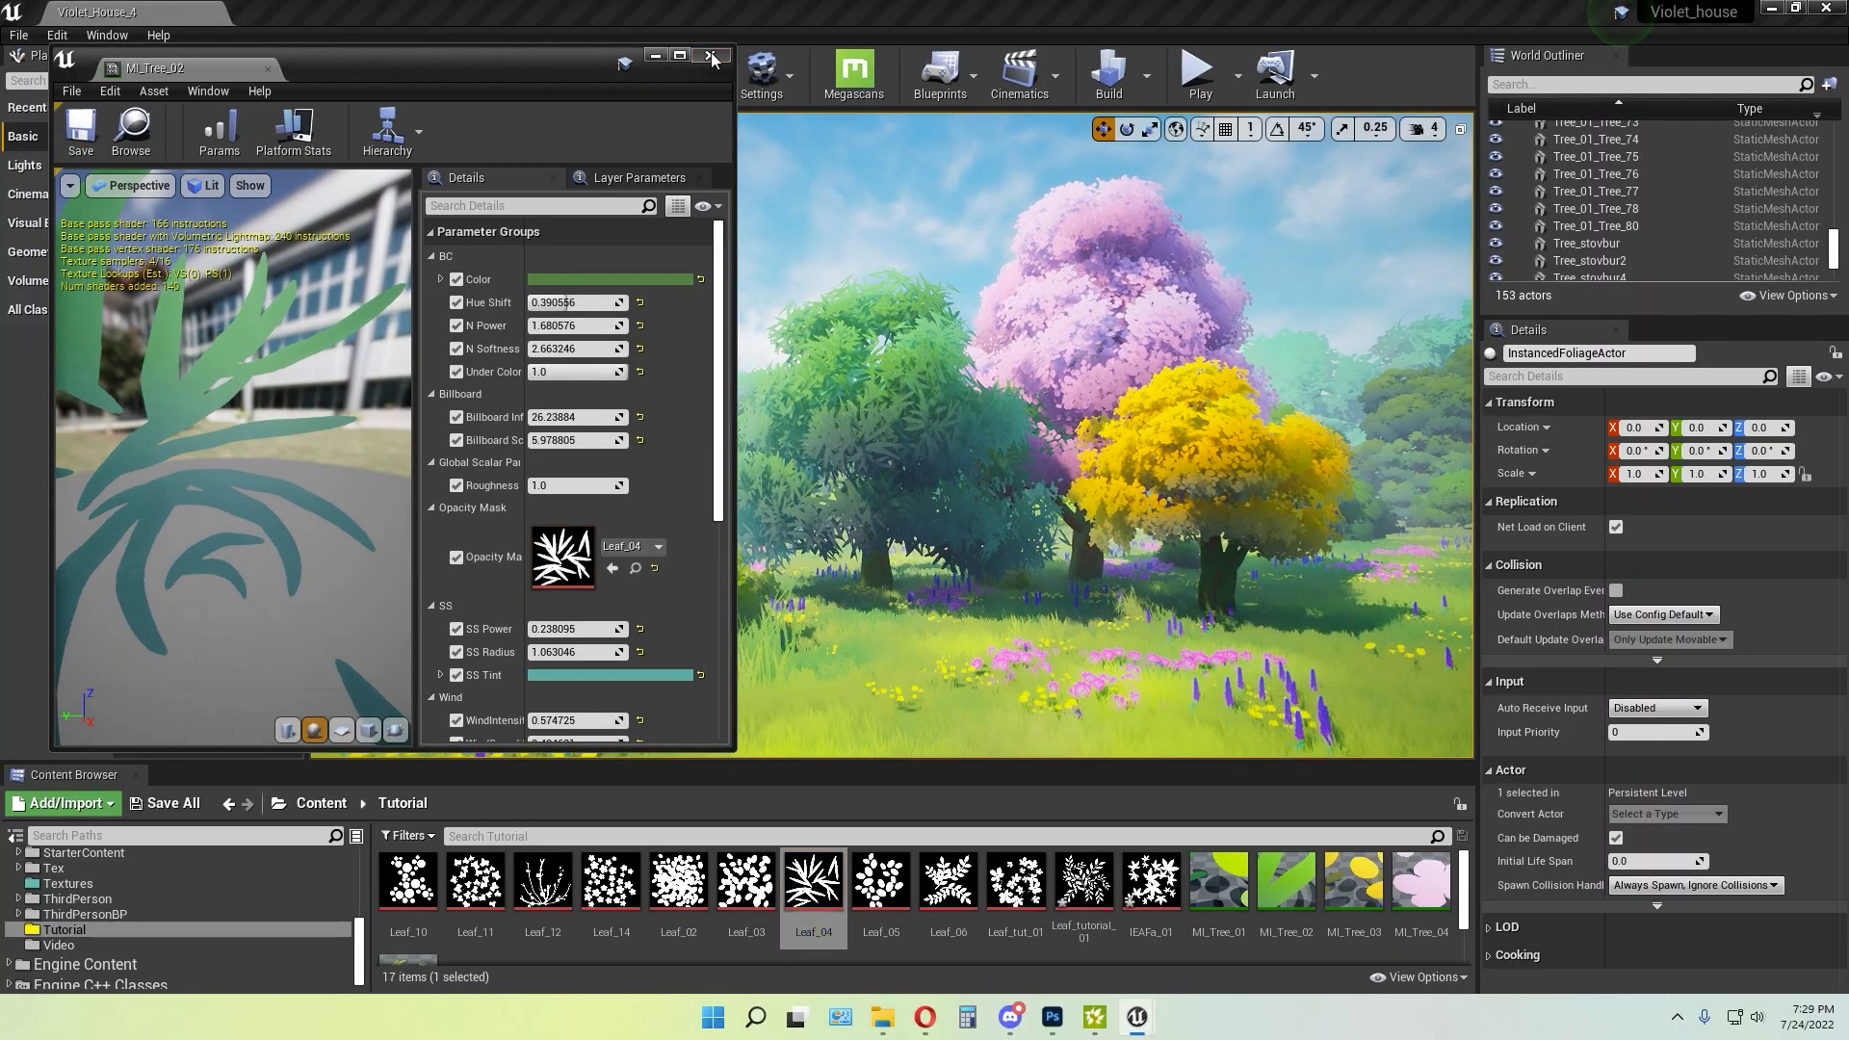
click(711, 54)
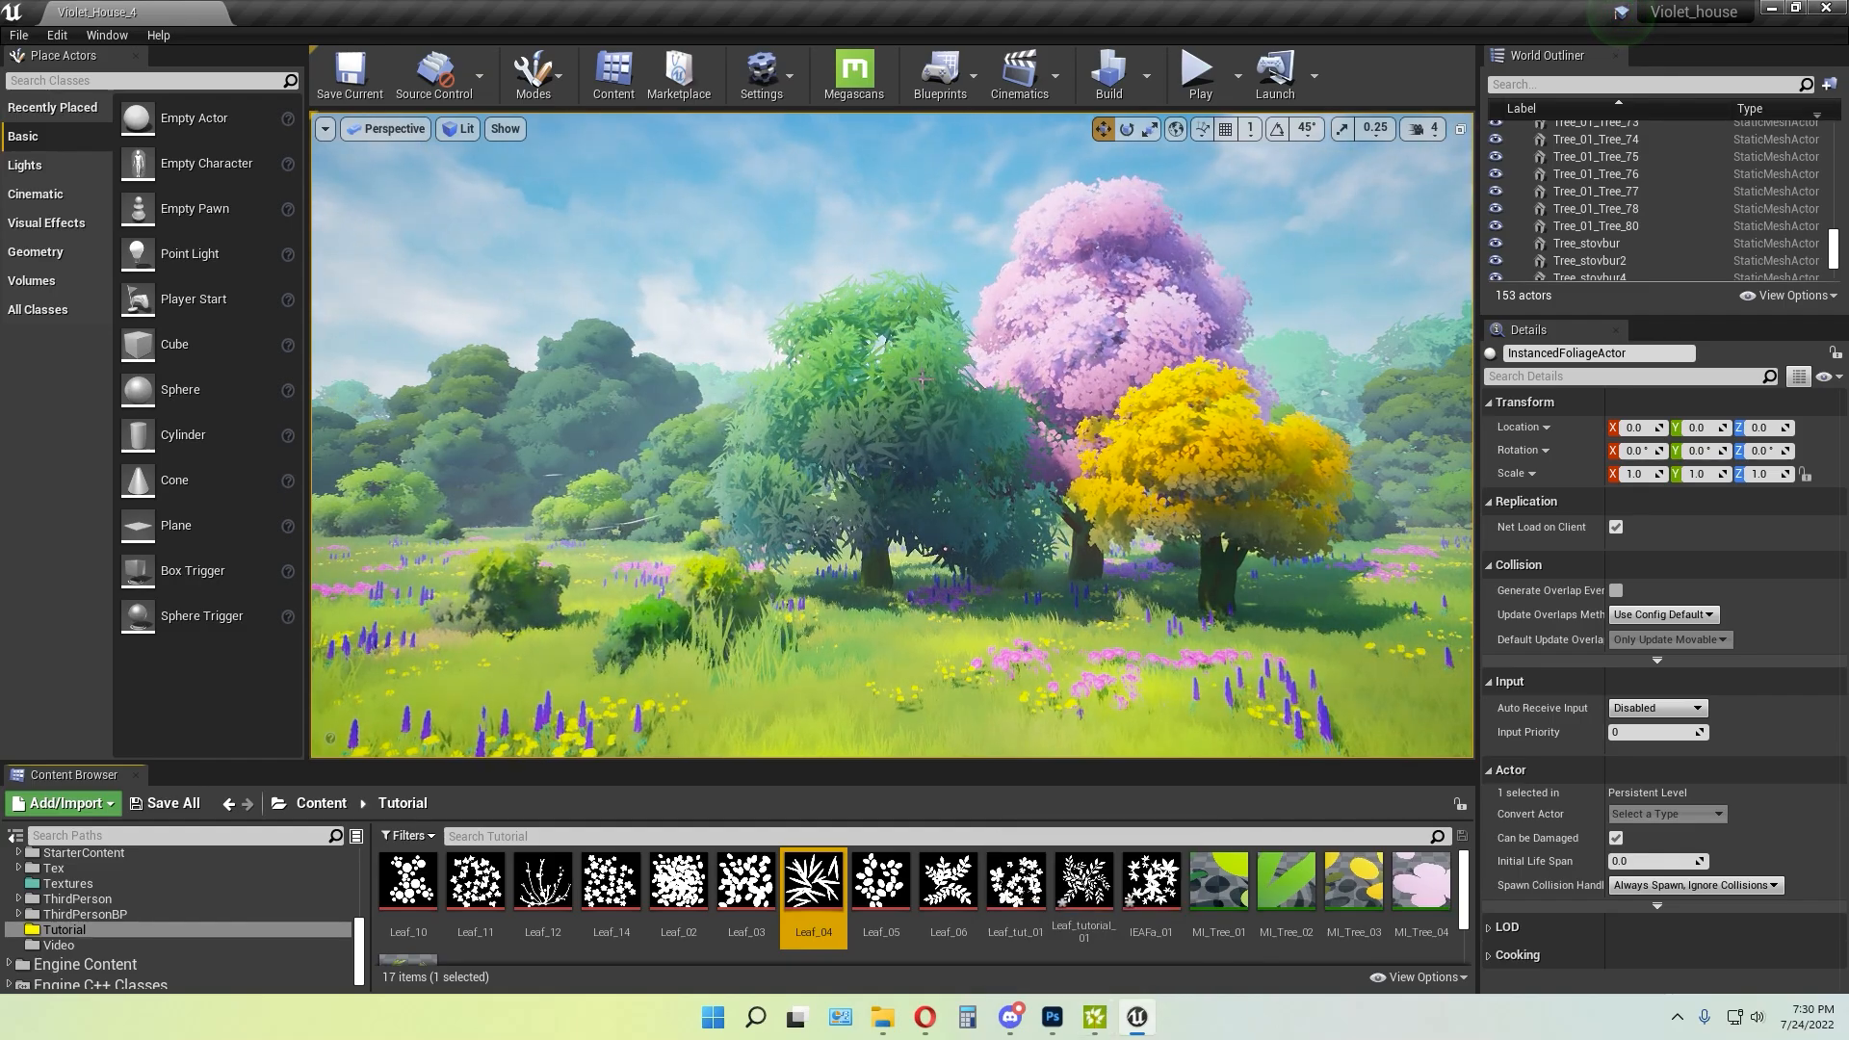
Select the green tree in the level and toggle the viewport's game view
click(936, 465)
key(g)
key(g)
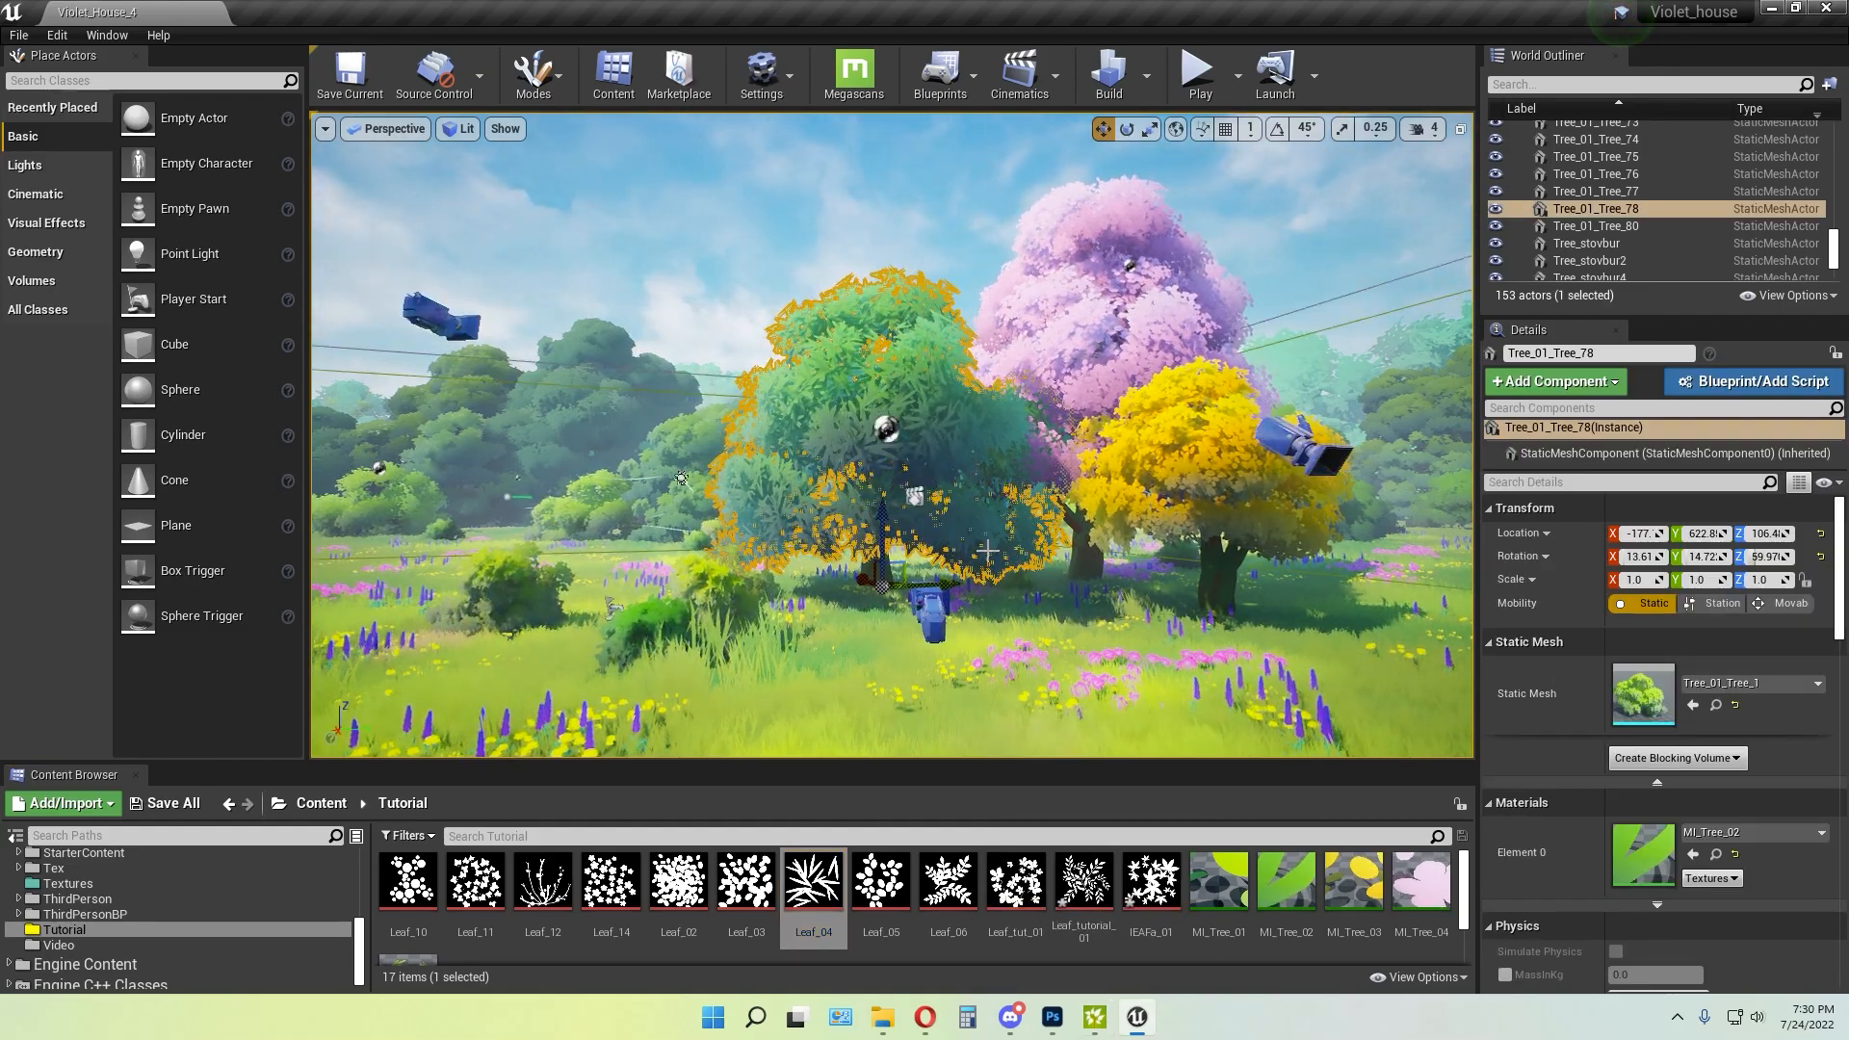
Switch to Tree It to view its default trunk, and look through the program's overview and download page in the browser
click(1095, 1016)
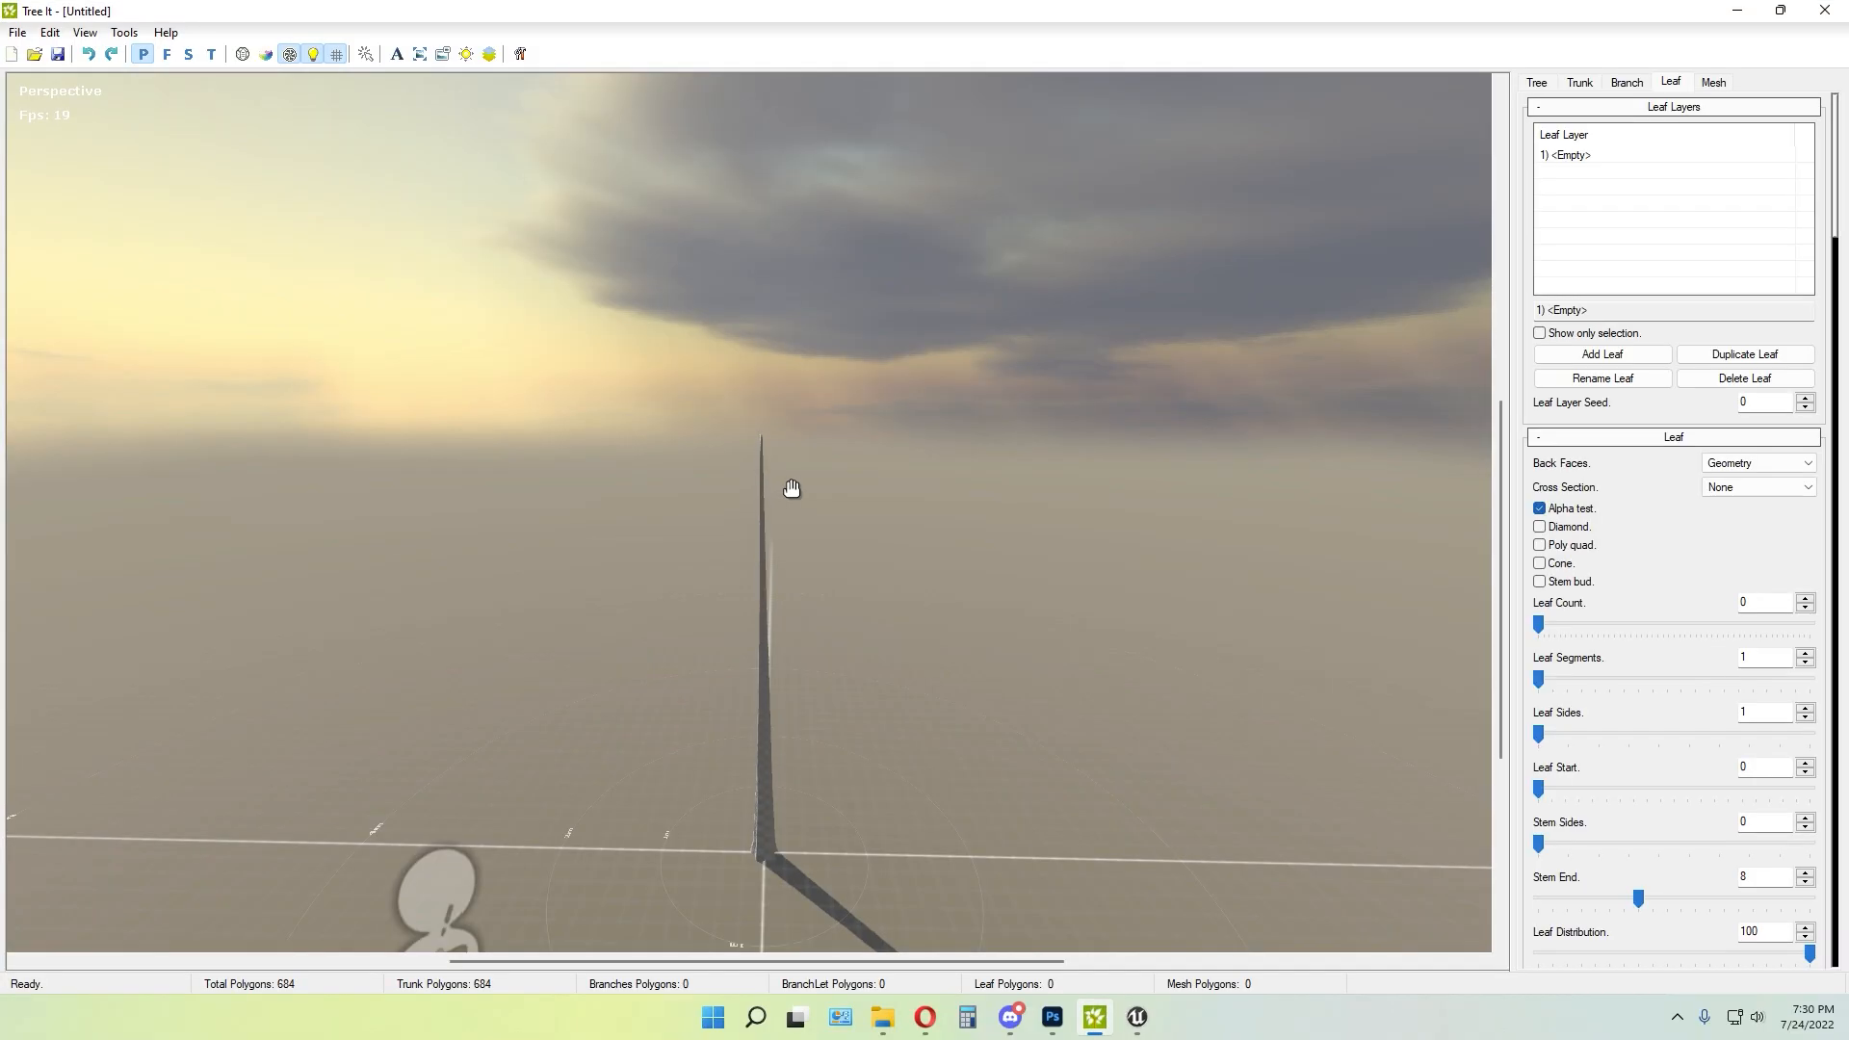
drag(968, 581, 646, 490)
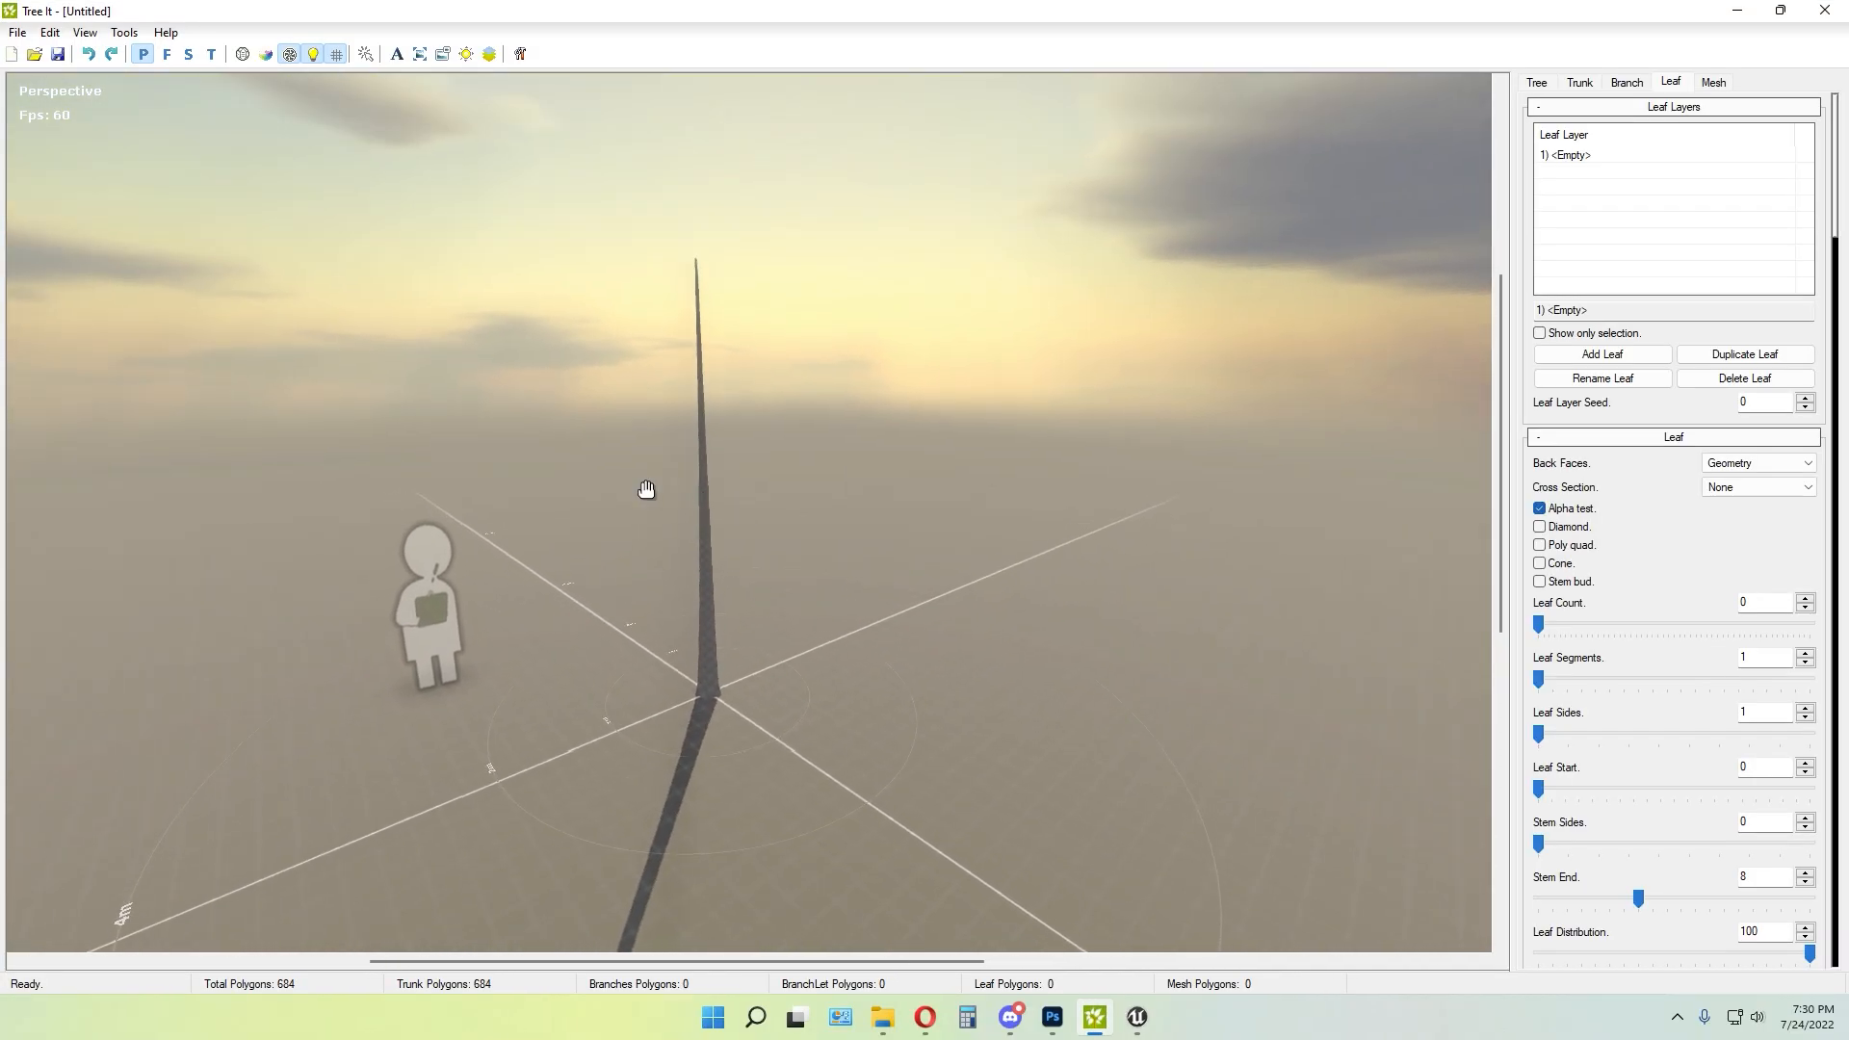
click(924, 1017)
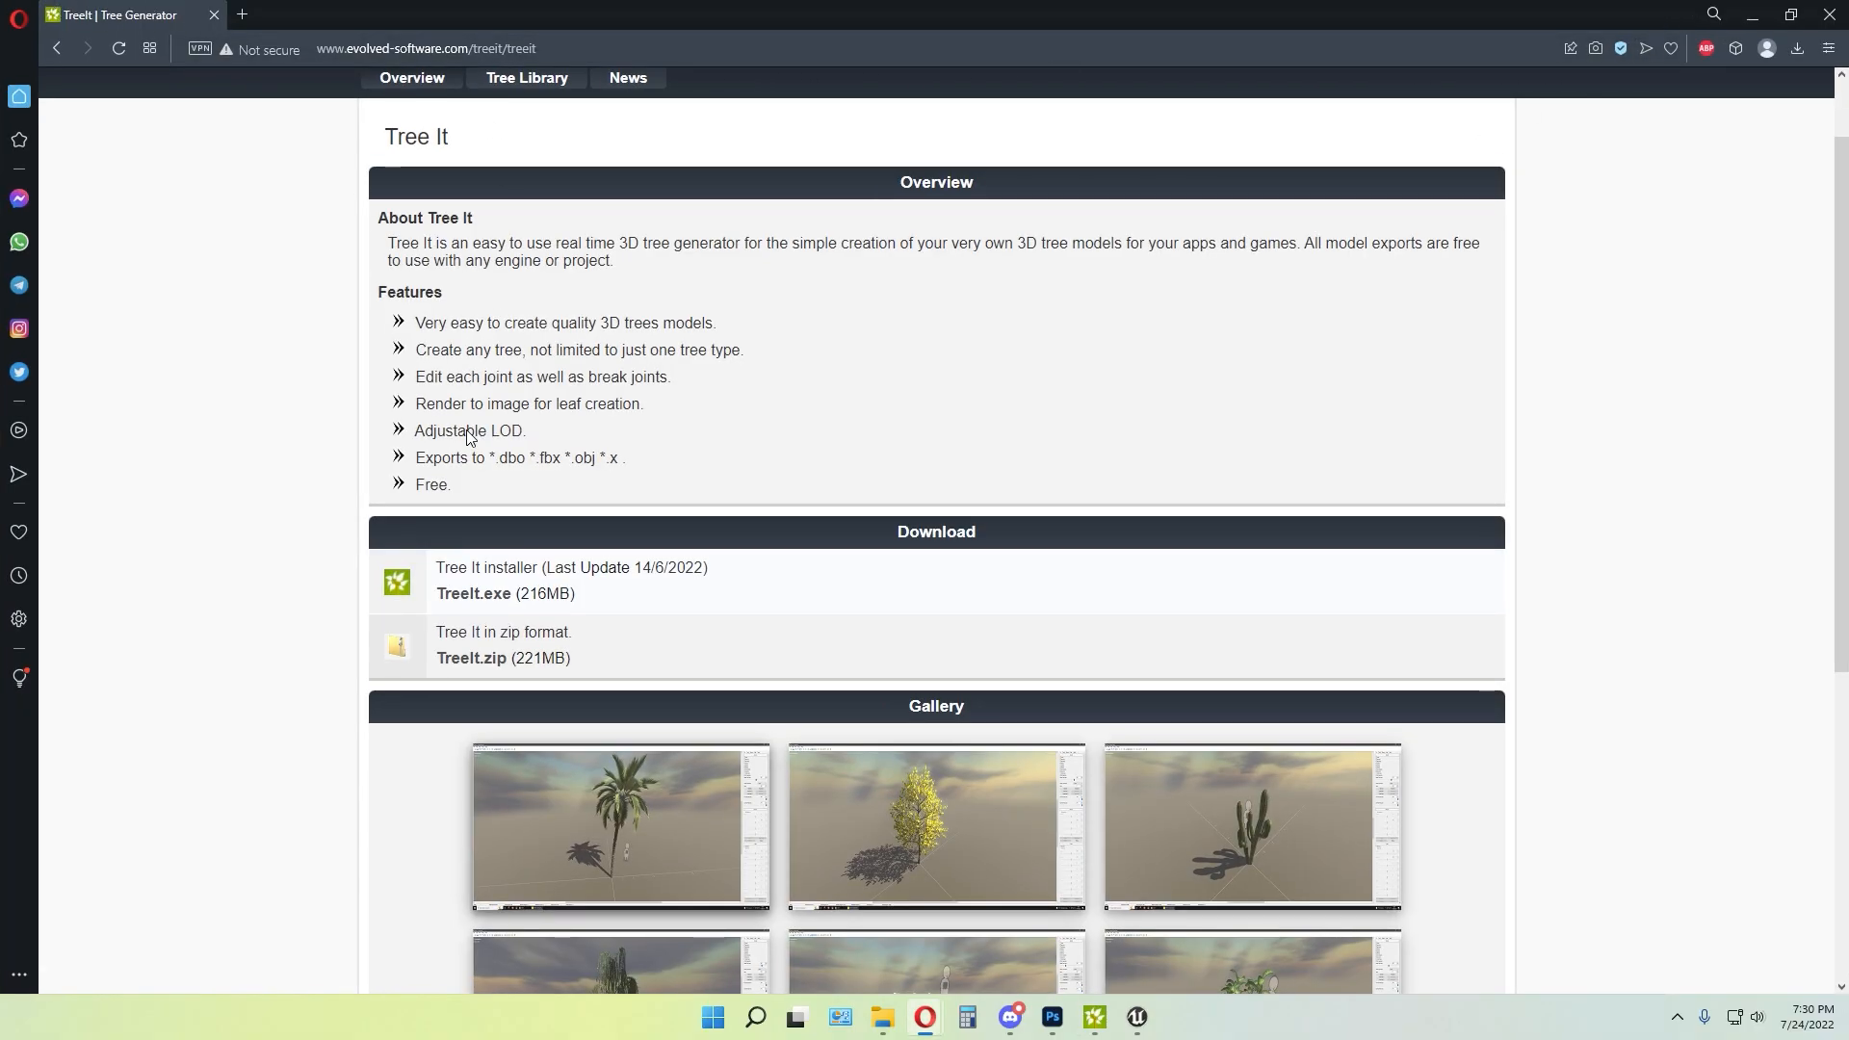
scroll(469, 435, down, 4)
scroll(809, 578, up, 5)
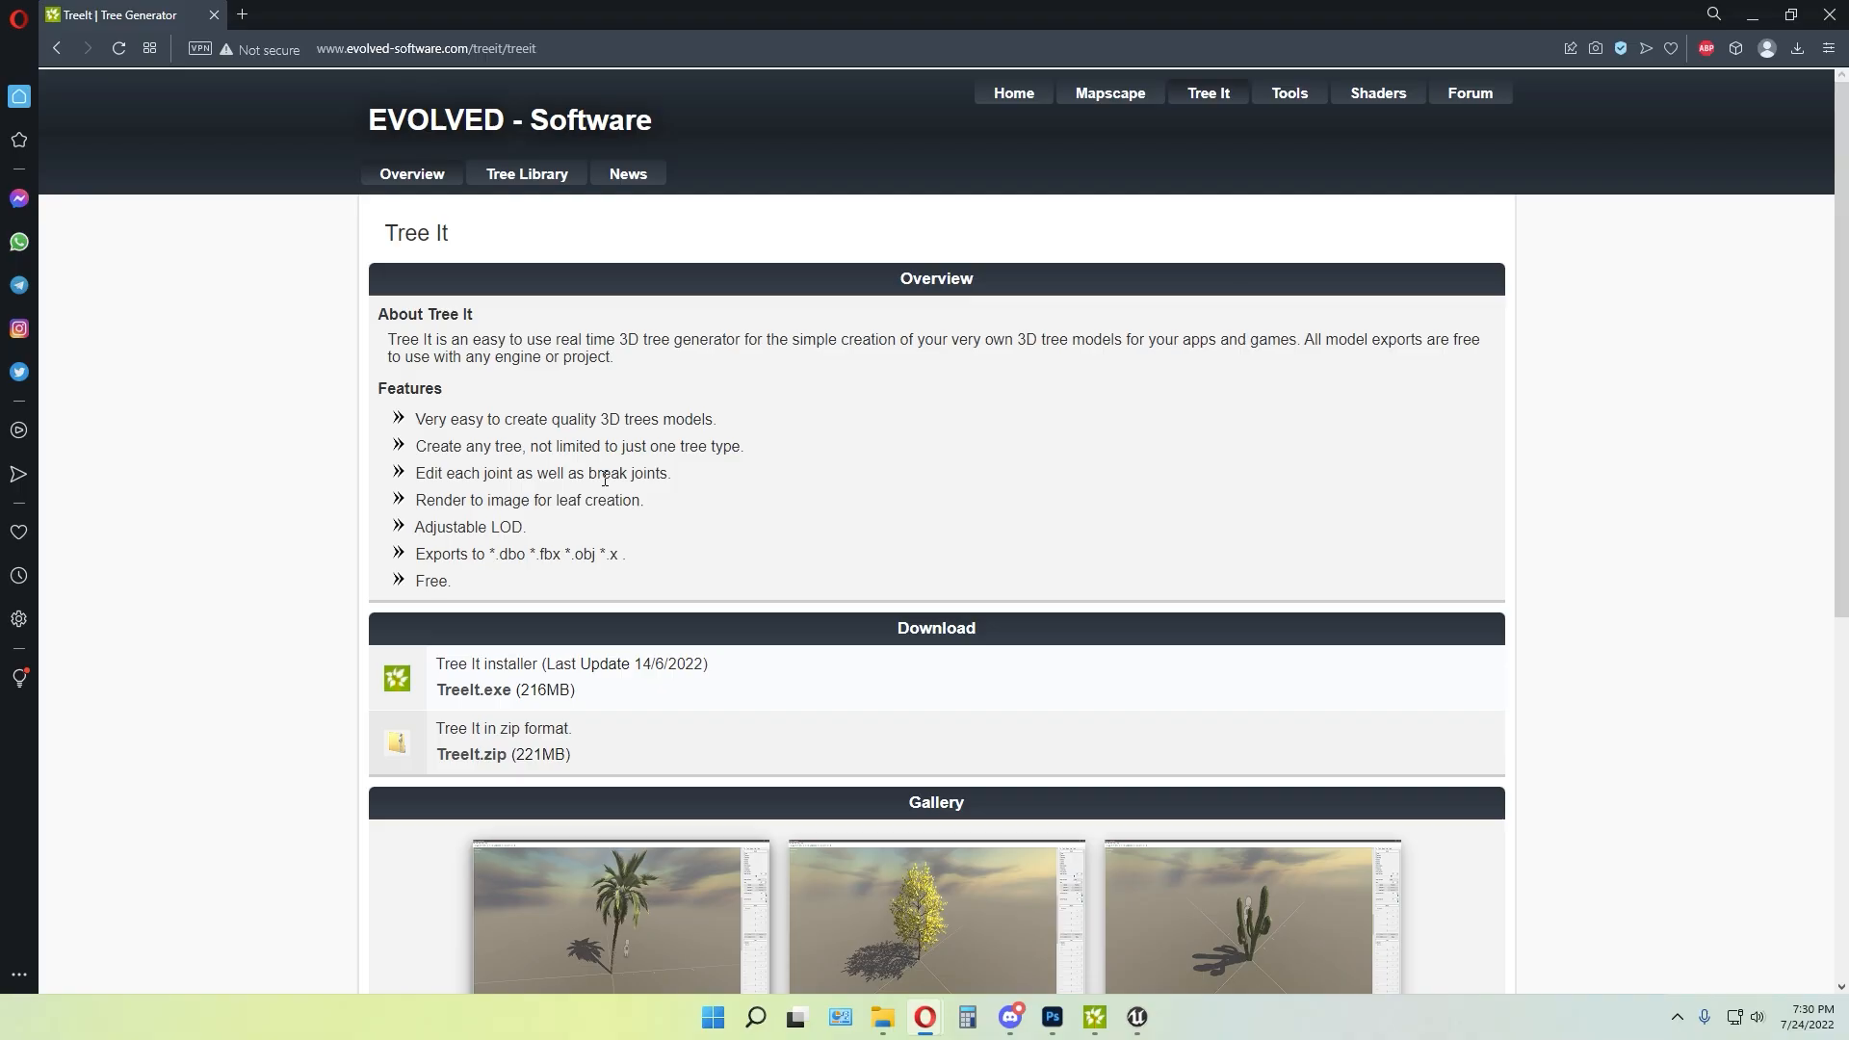
scroll(605, 479, down, 2)
scroll(622, 268, up, 2)
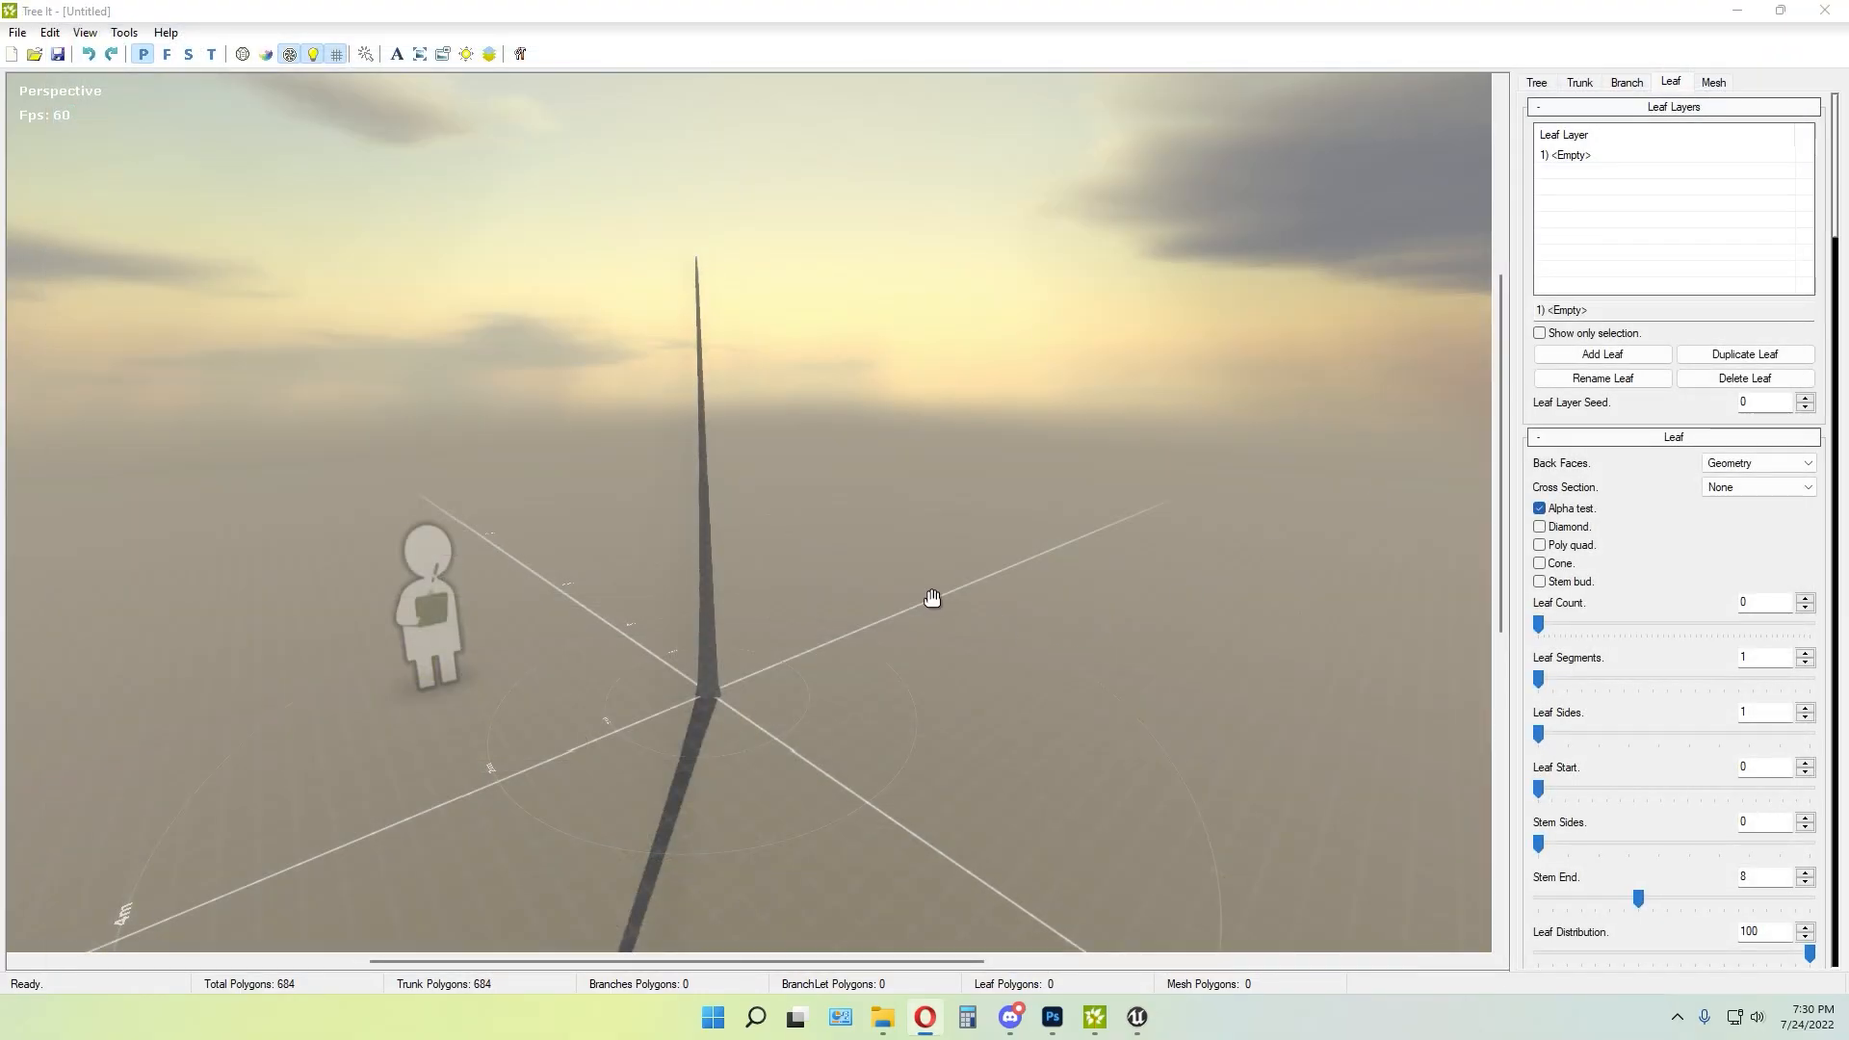
Back in Tree It, set the trunk count to 3, the length increment to 40 and the trunk length to 70
drag(932, 598, 1040, 574)
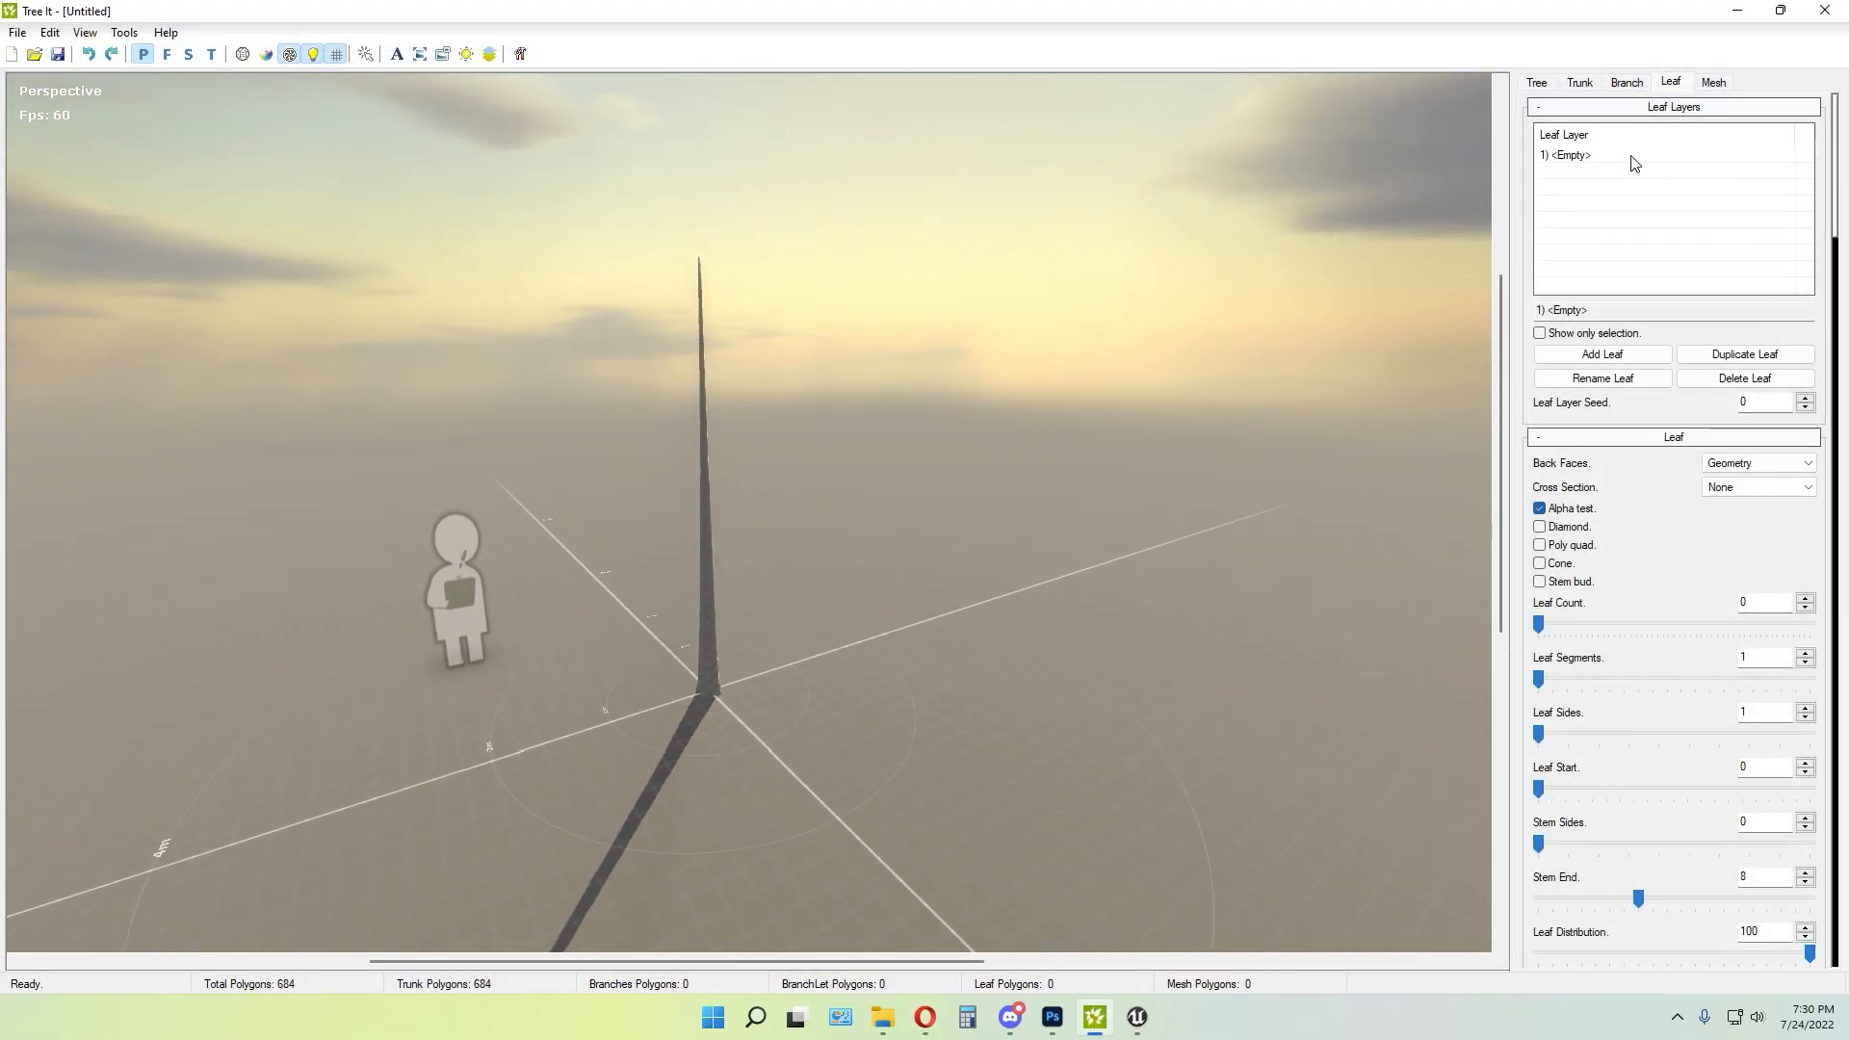
click(1578, 83)
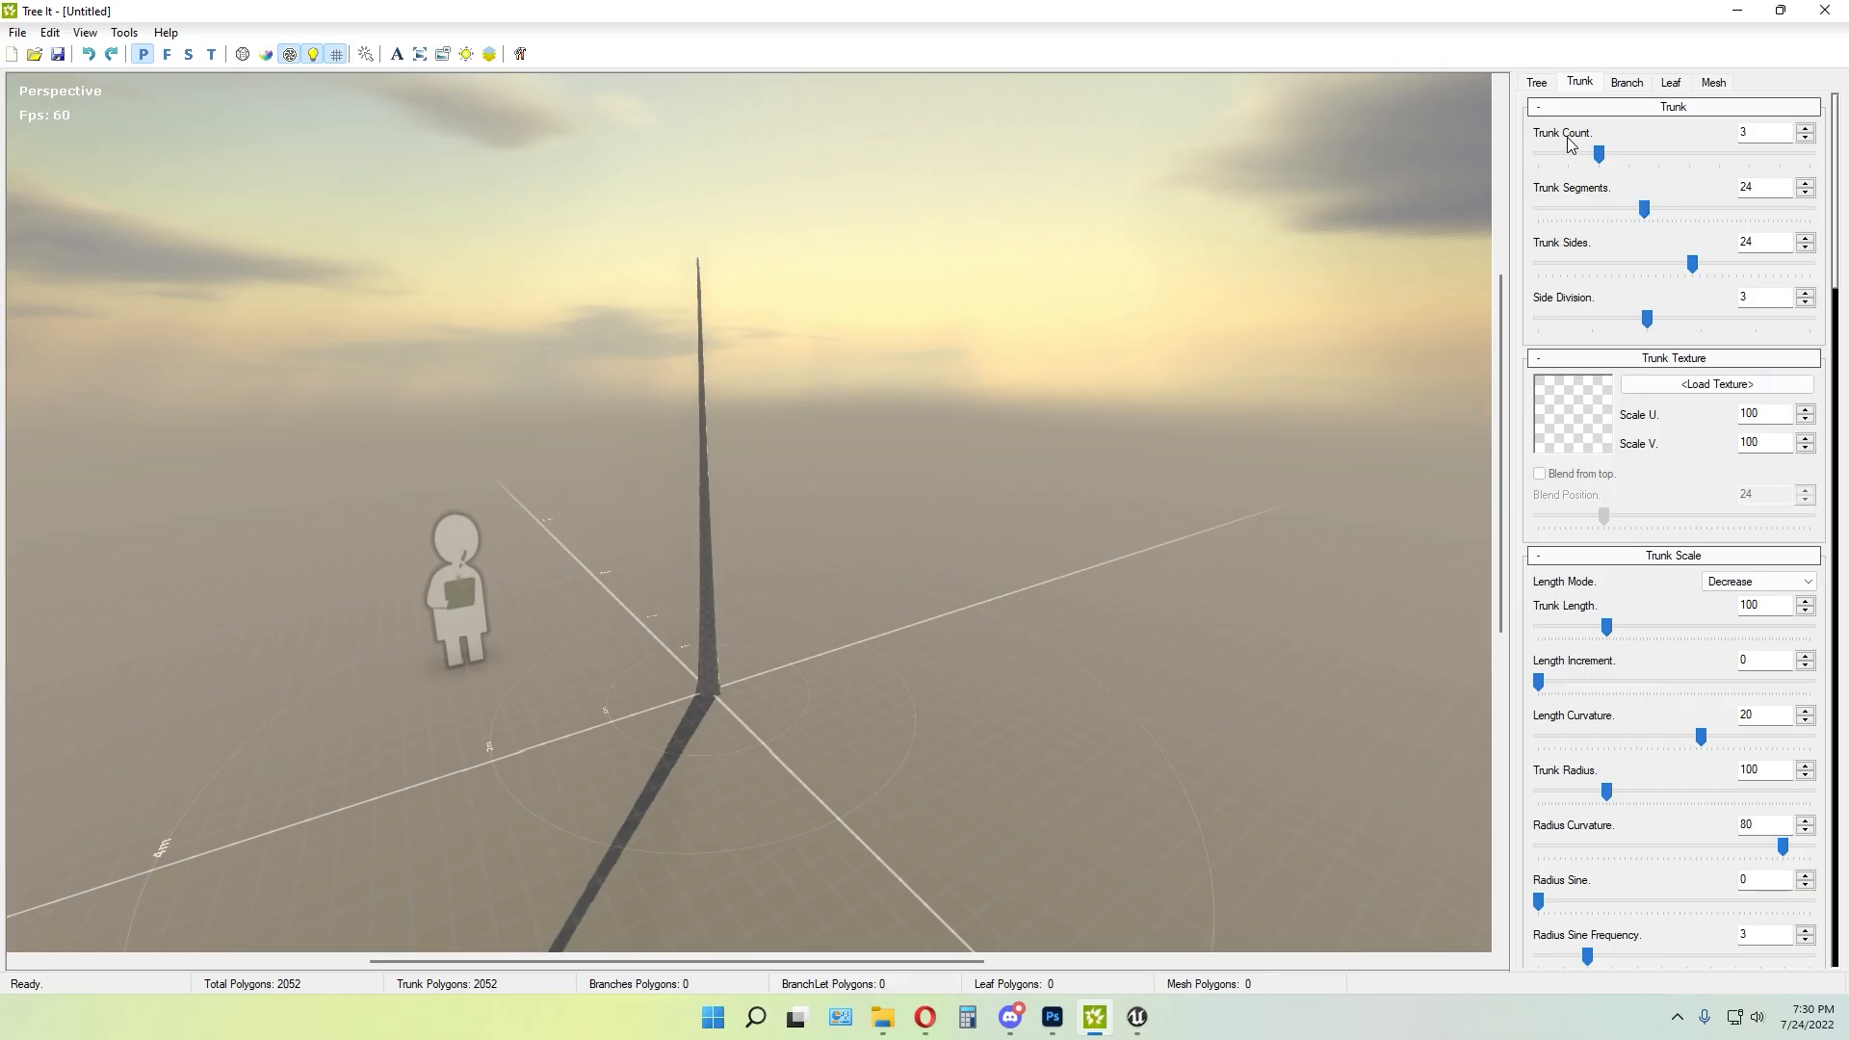
drag(1538, 682, 1584, 685)
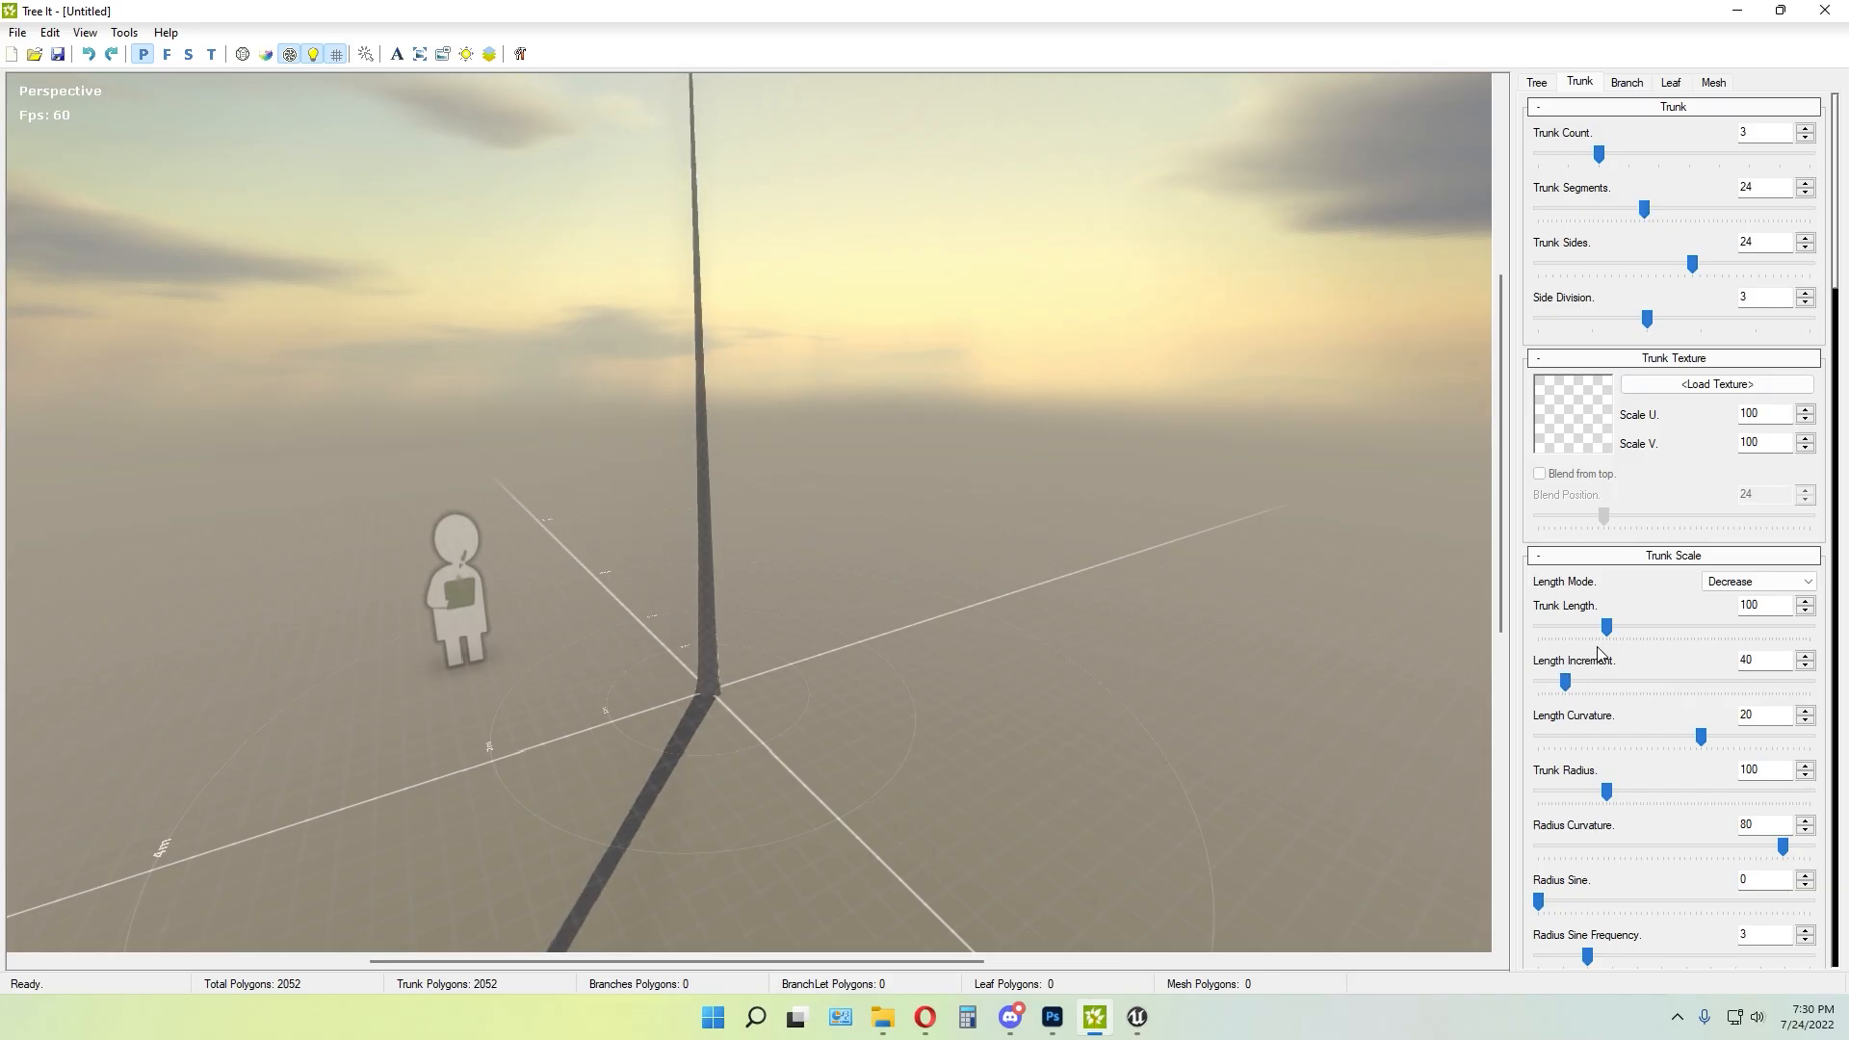
drag(1603, 632, 1590, 634)
drag(1085, 508, 954, 628)
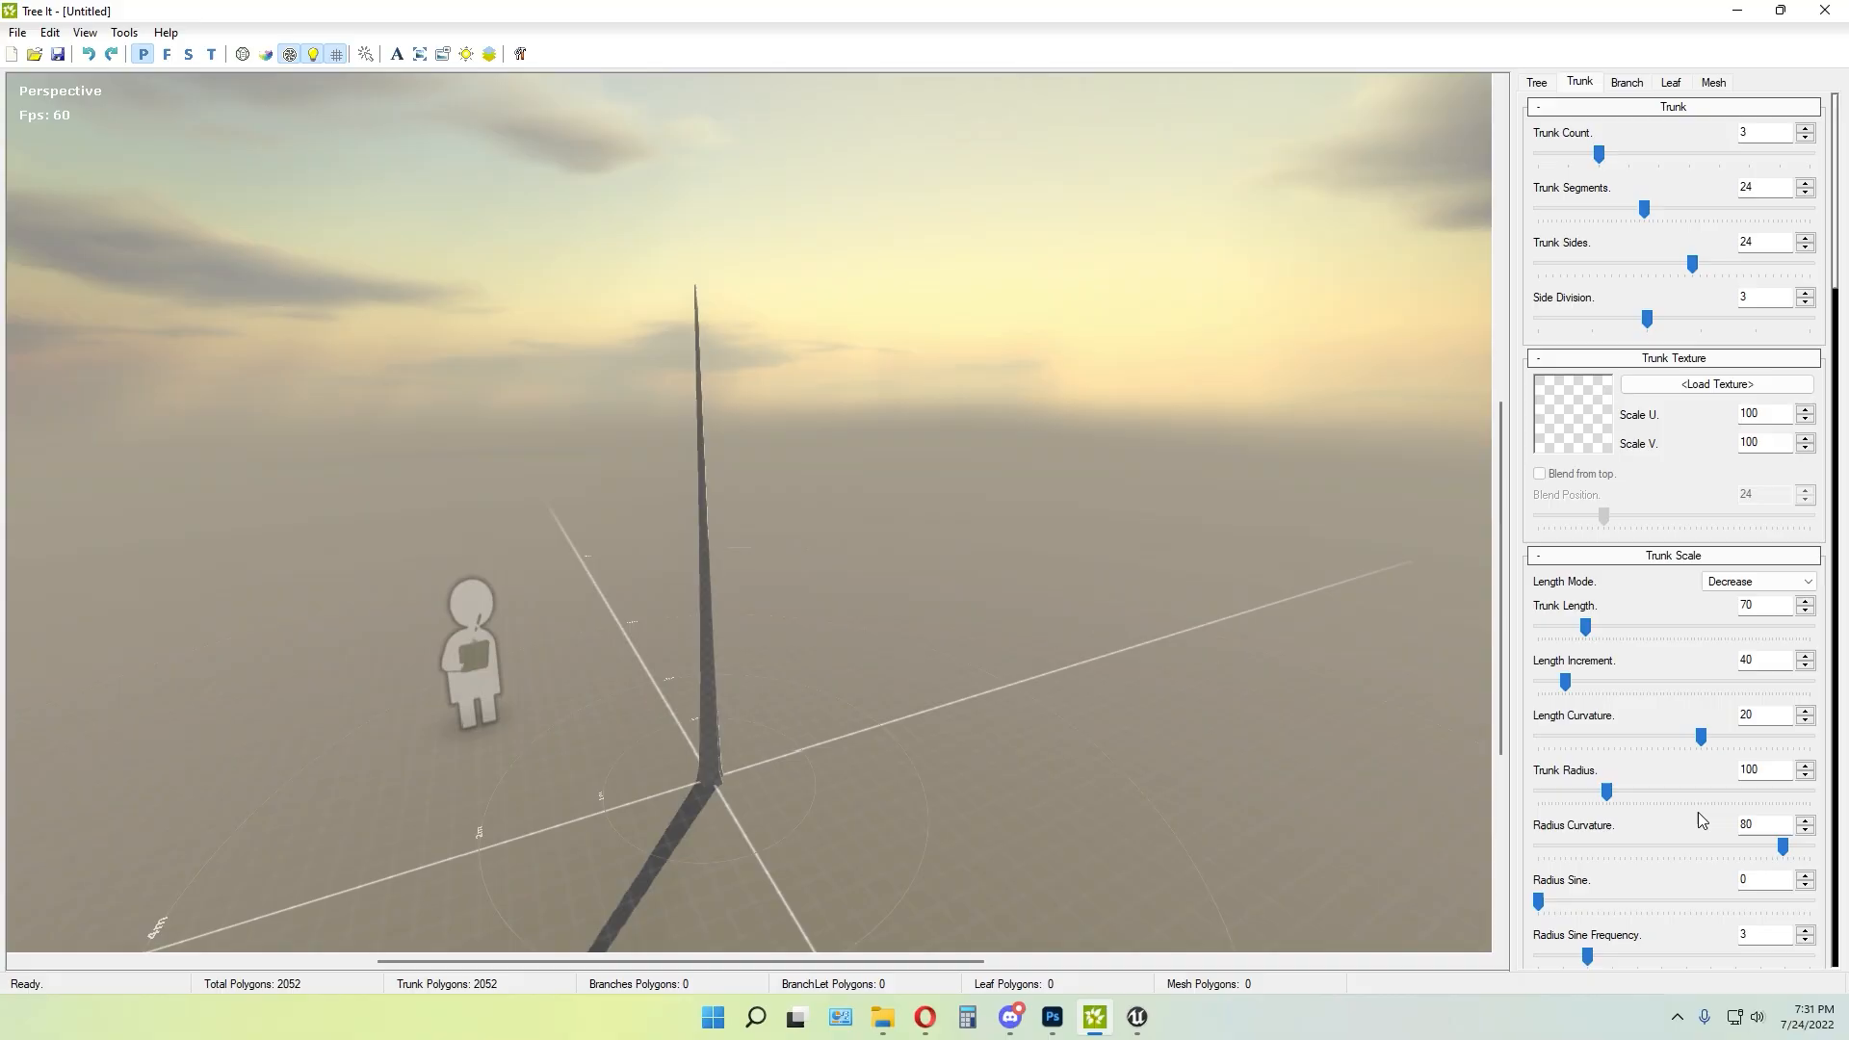
Distort the trunks with a crinkliness of 18 and a minimum bend of -36
scroll(1697, 805, down, 8)
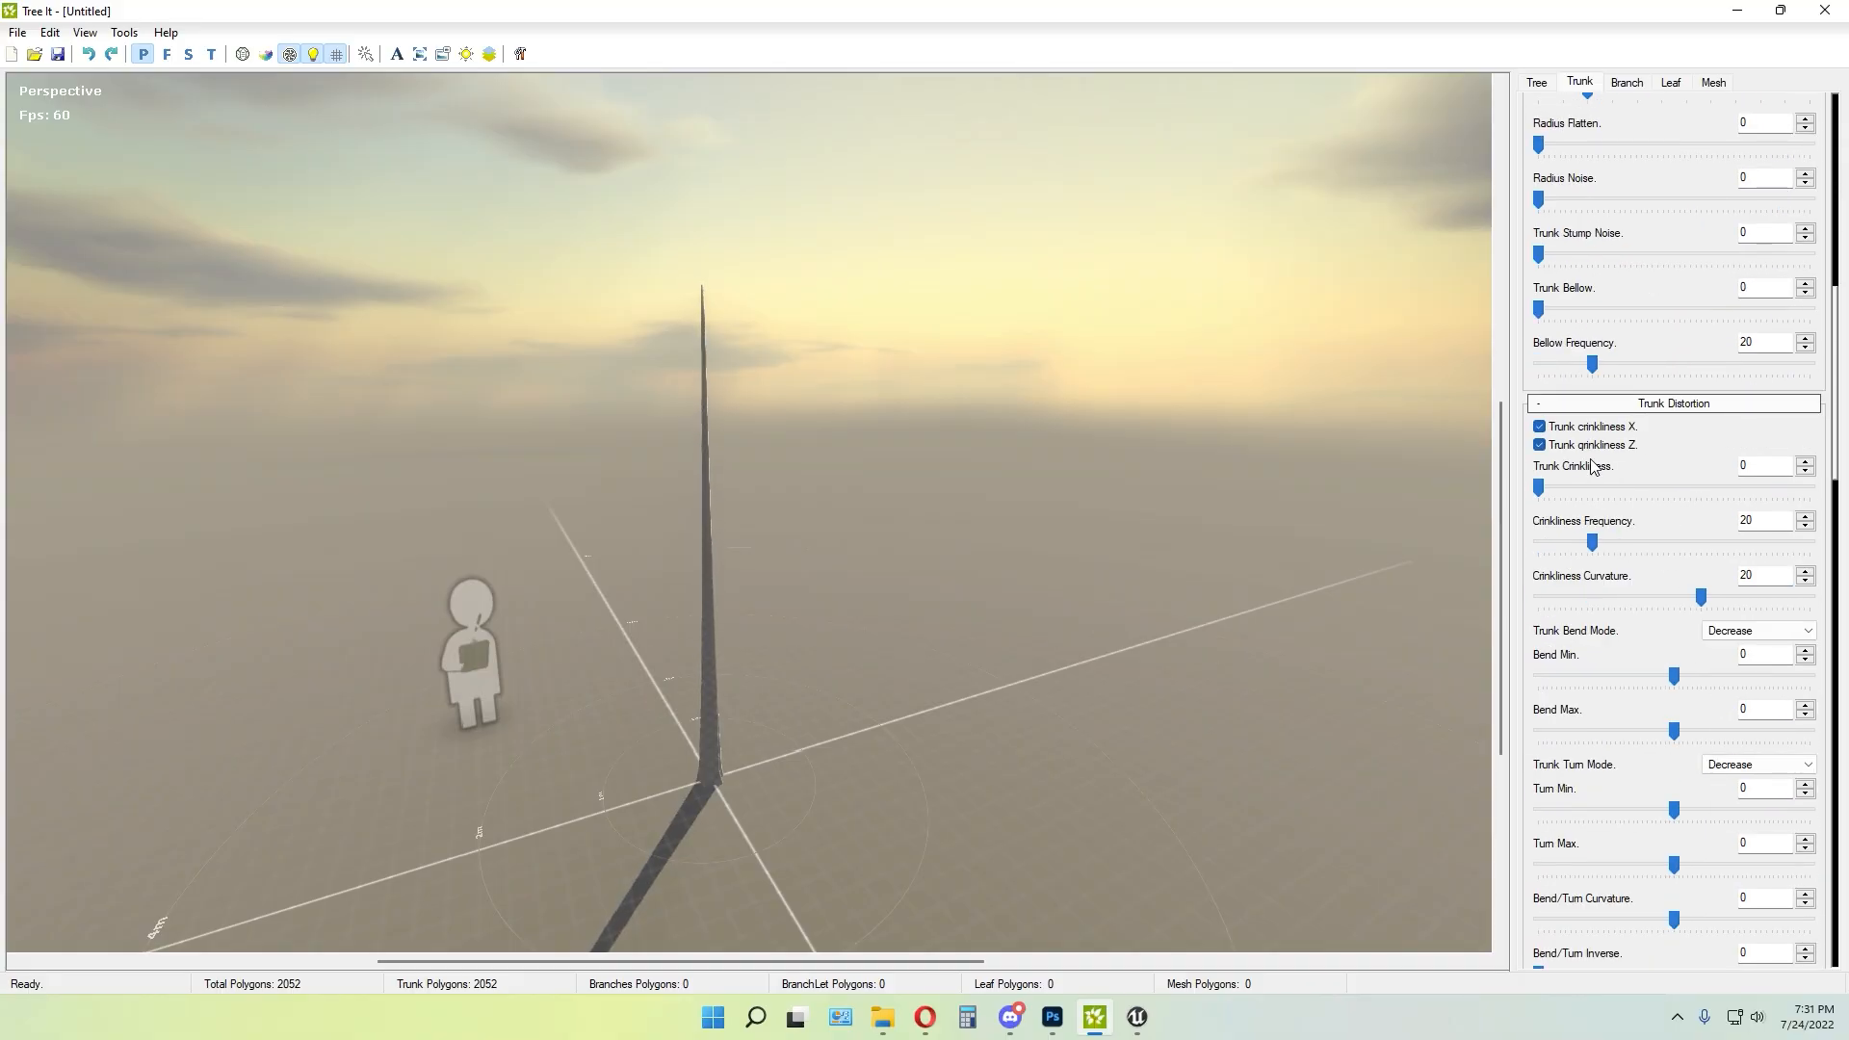
drag(1565, 492, 1589, 498)
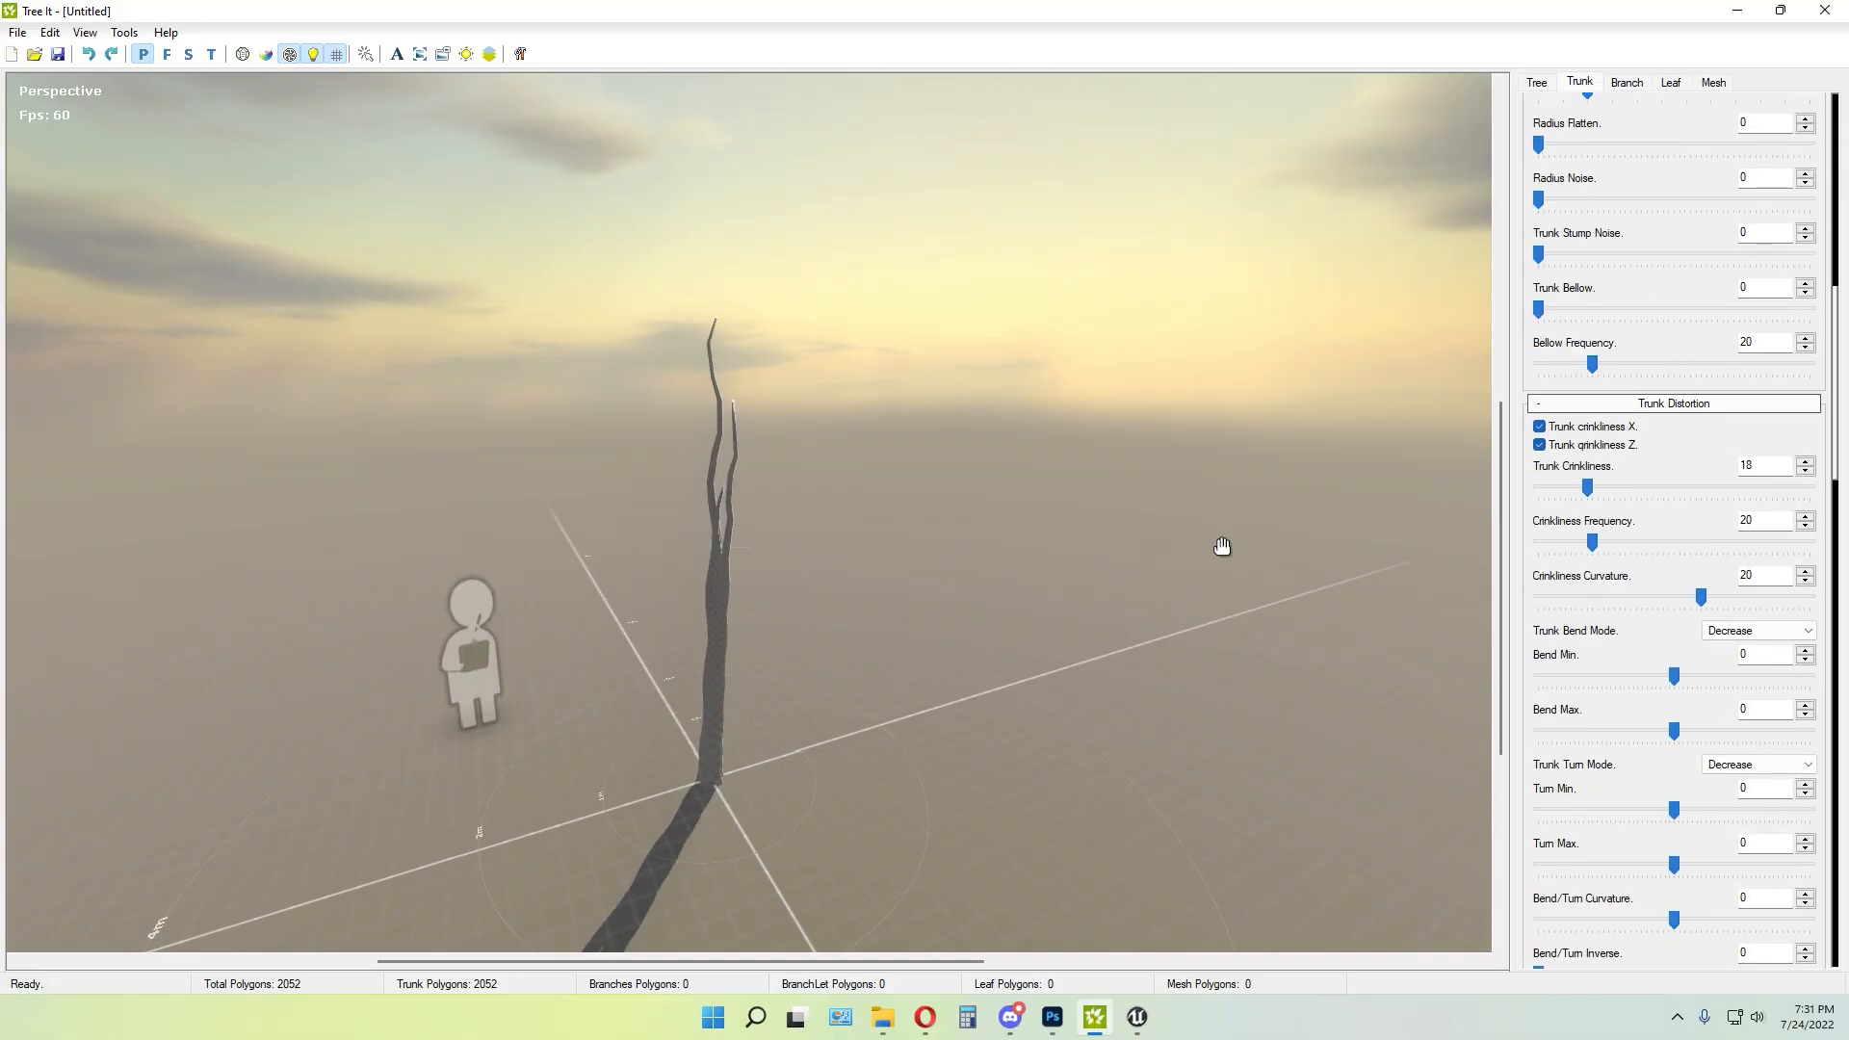
drag(905, 574, 1103, 723)
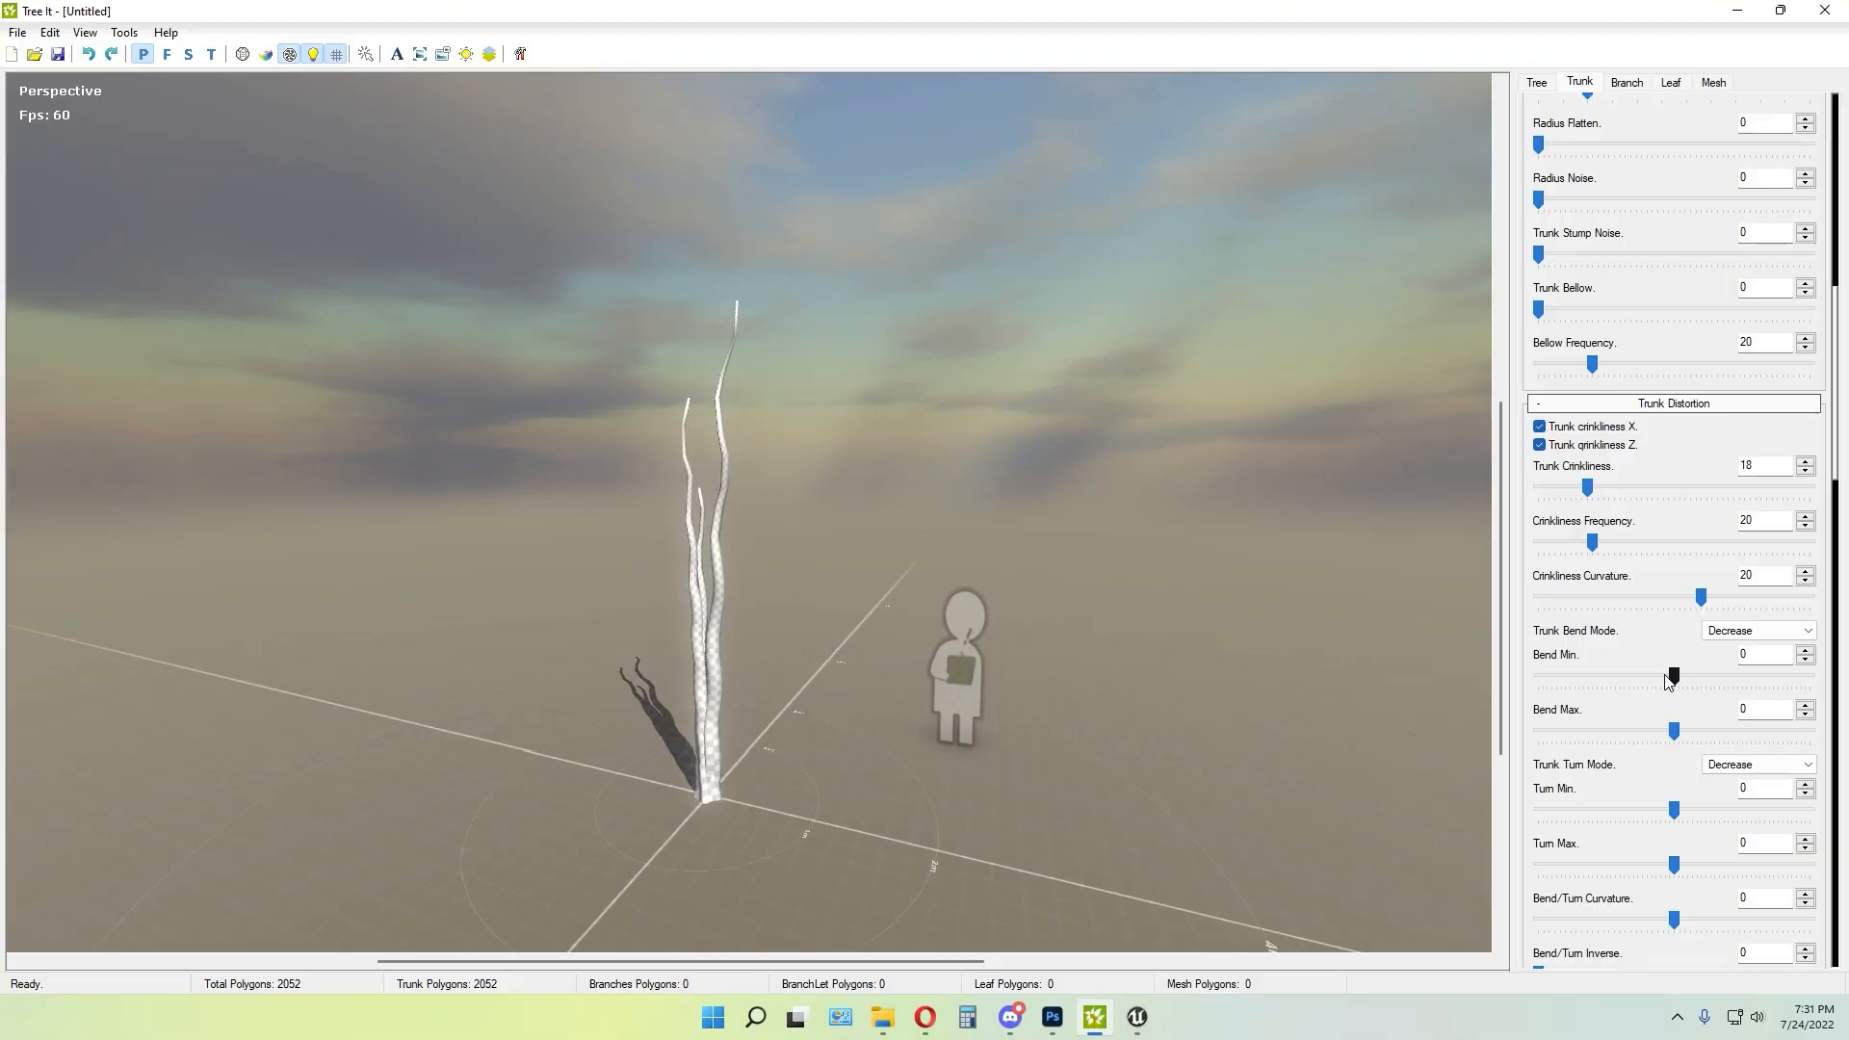
drag(1672, 676, 1634, 667)
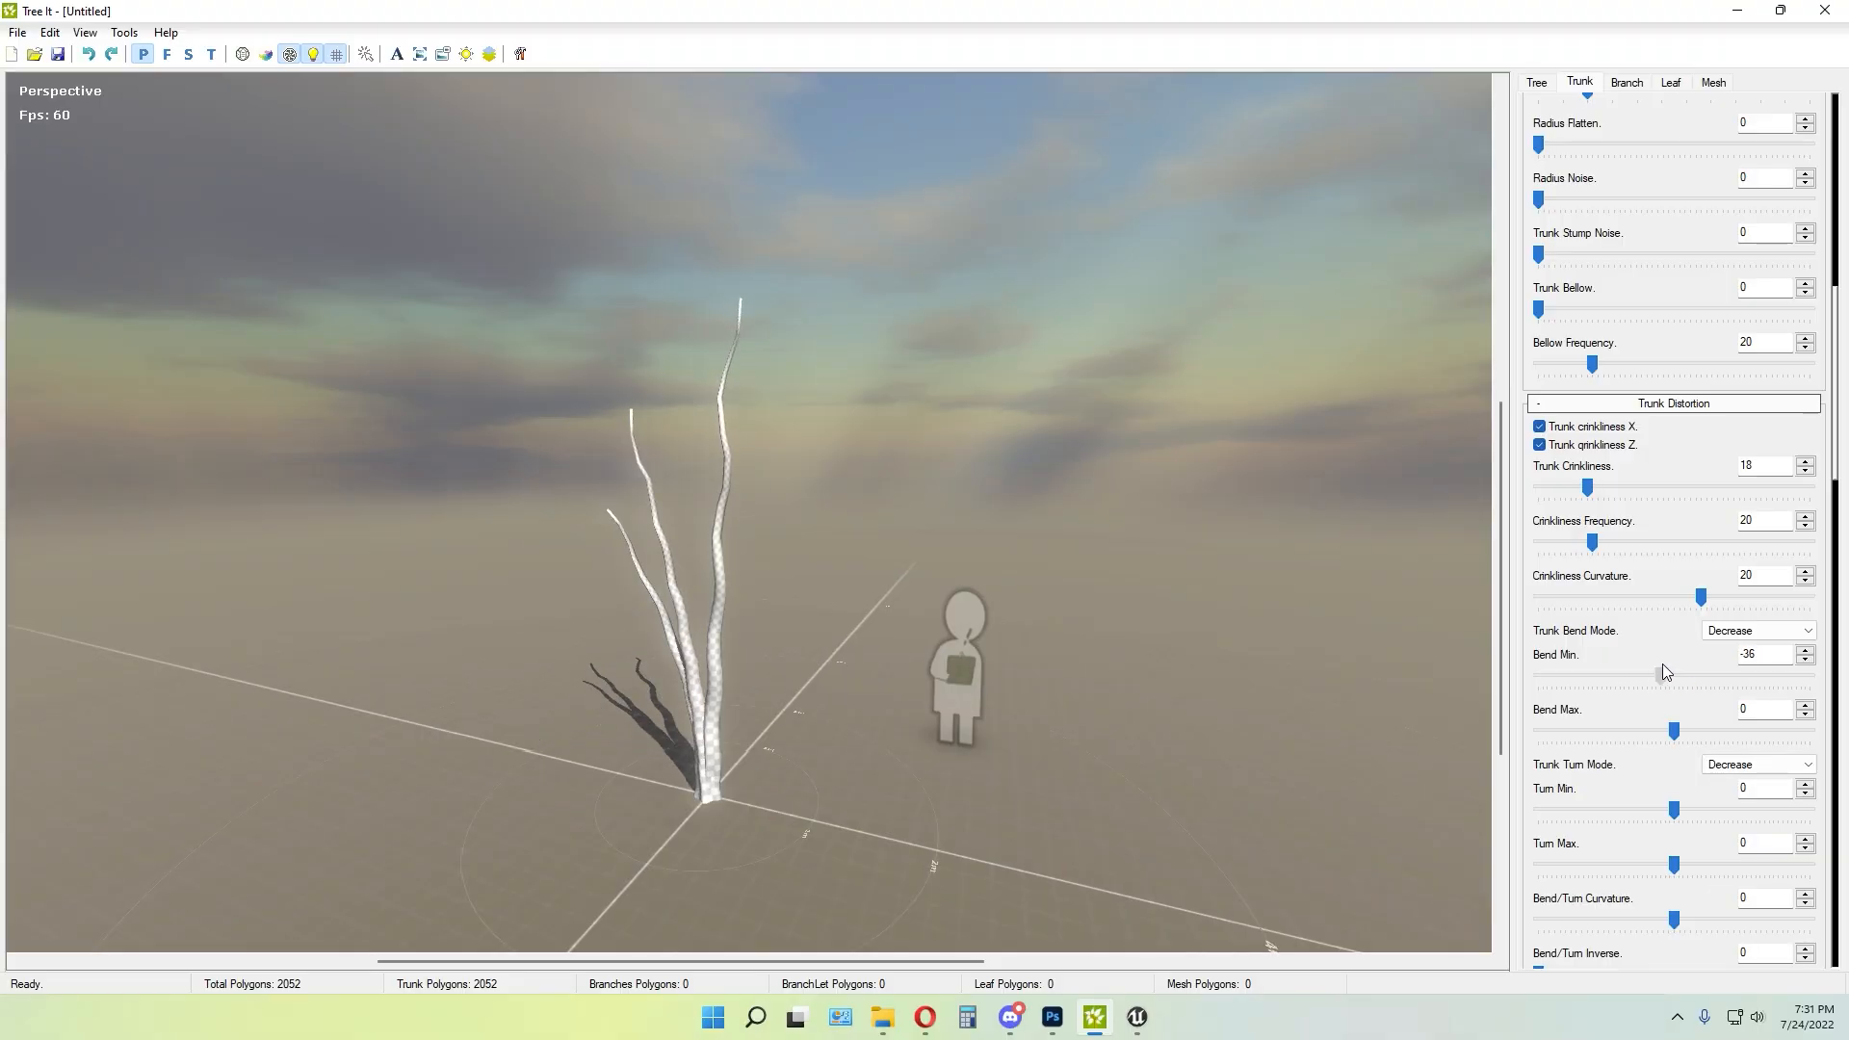
Turn on joint editing and bend the tallest trunk at a lower joint with a pitch of -2 and a yaw of -14
drag(1176, 668, 1009, 653)
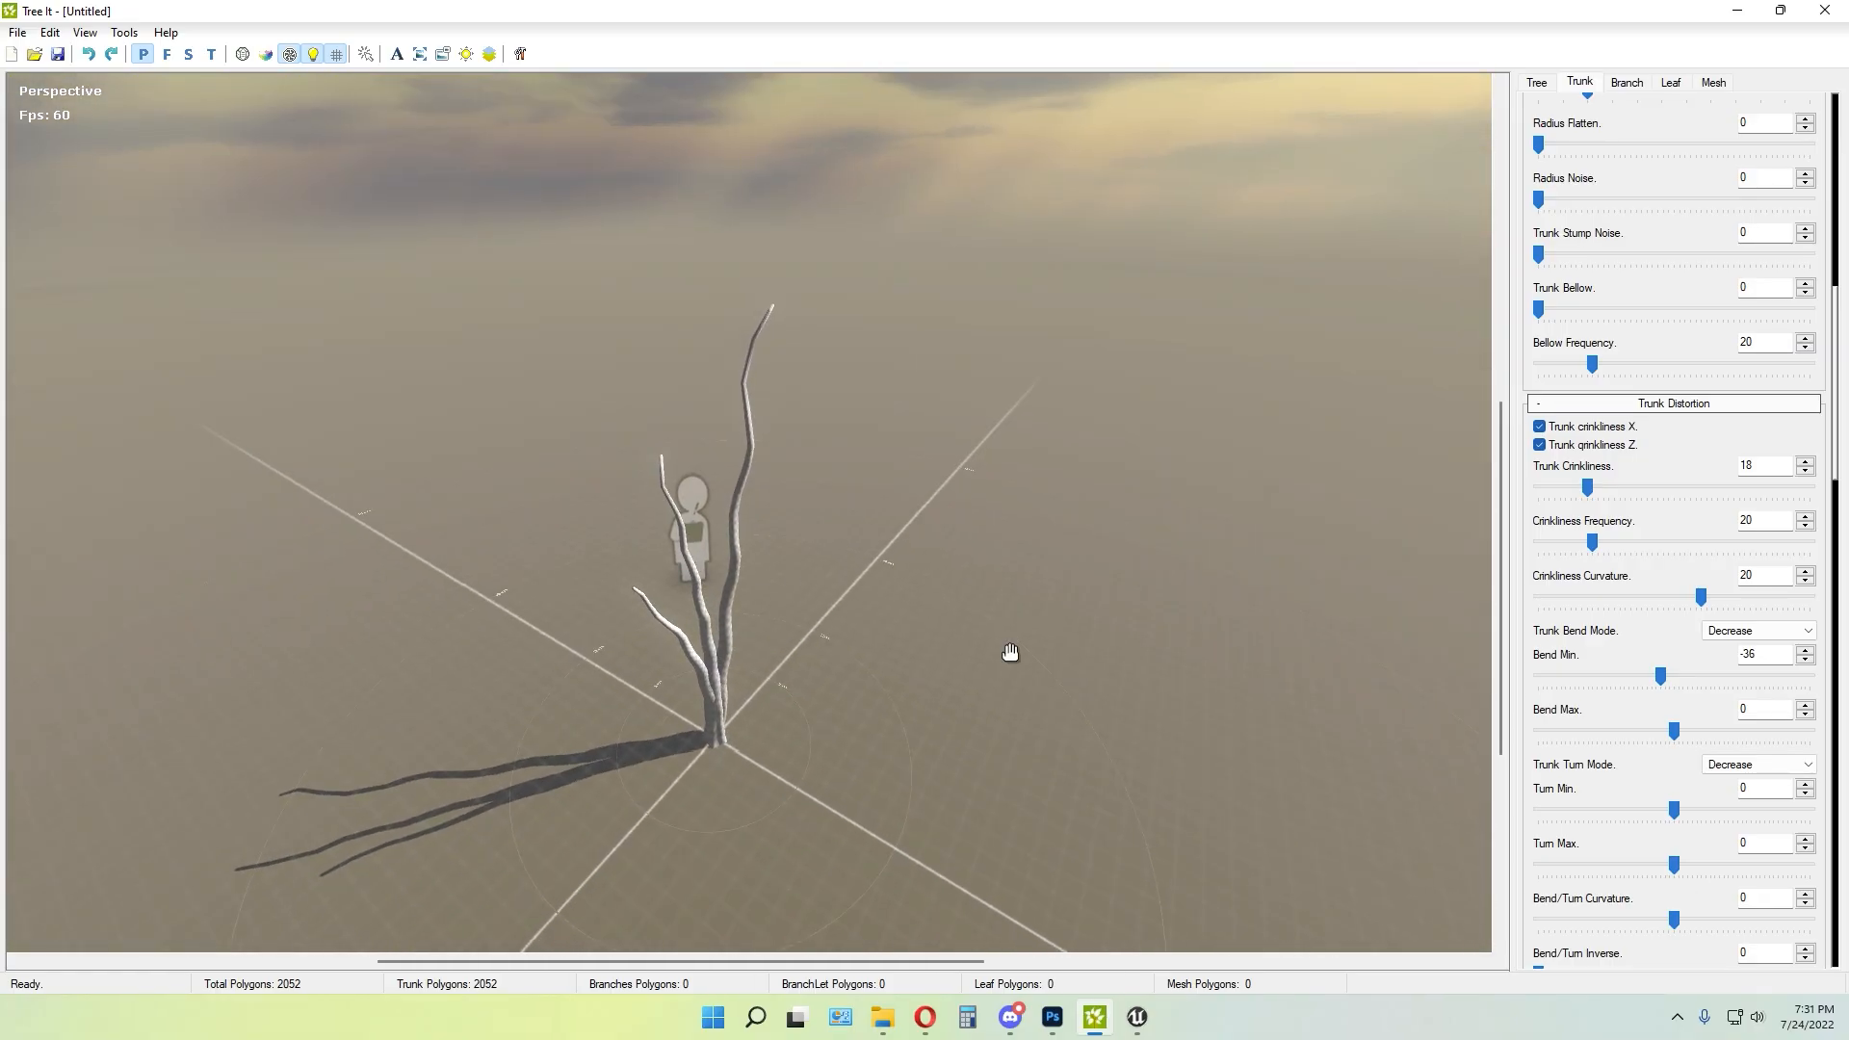
click(1540, 84)
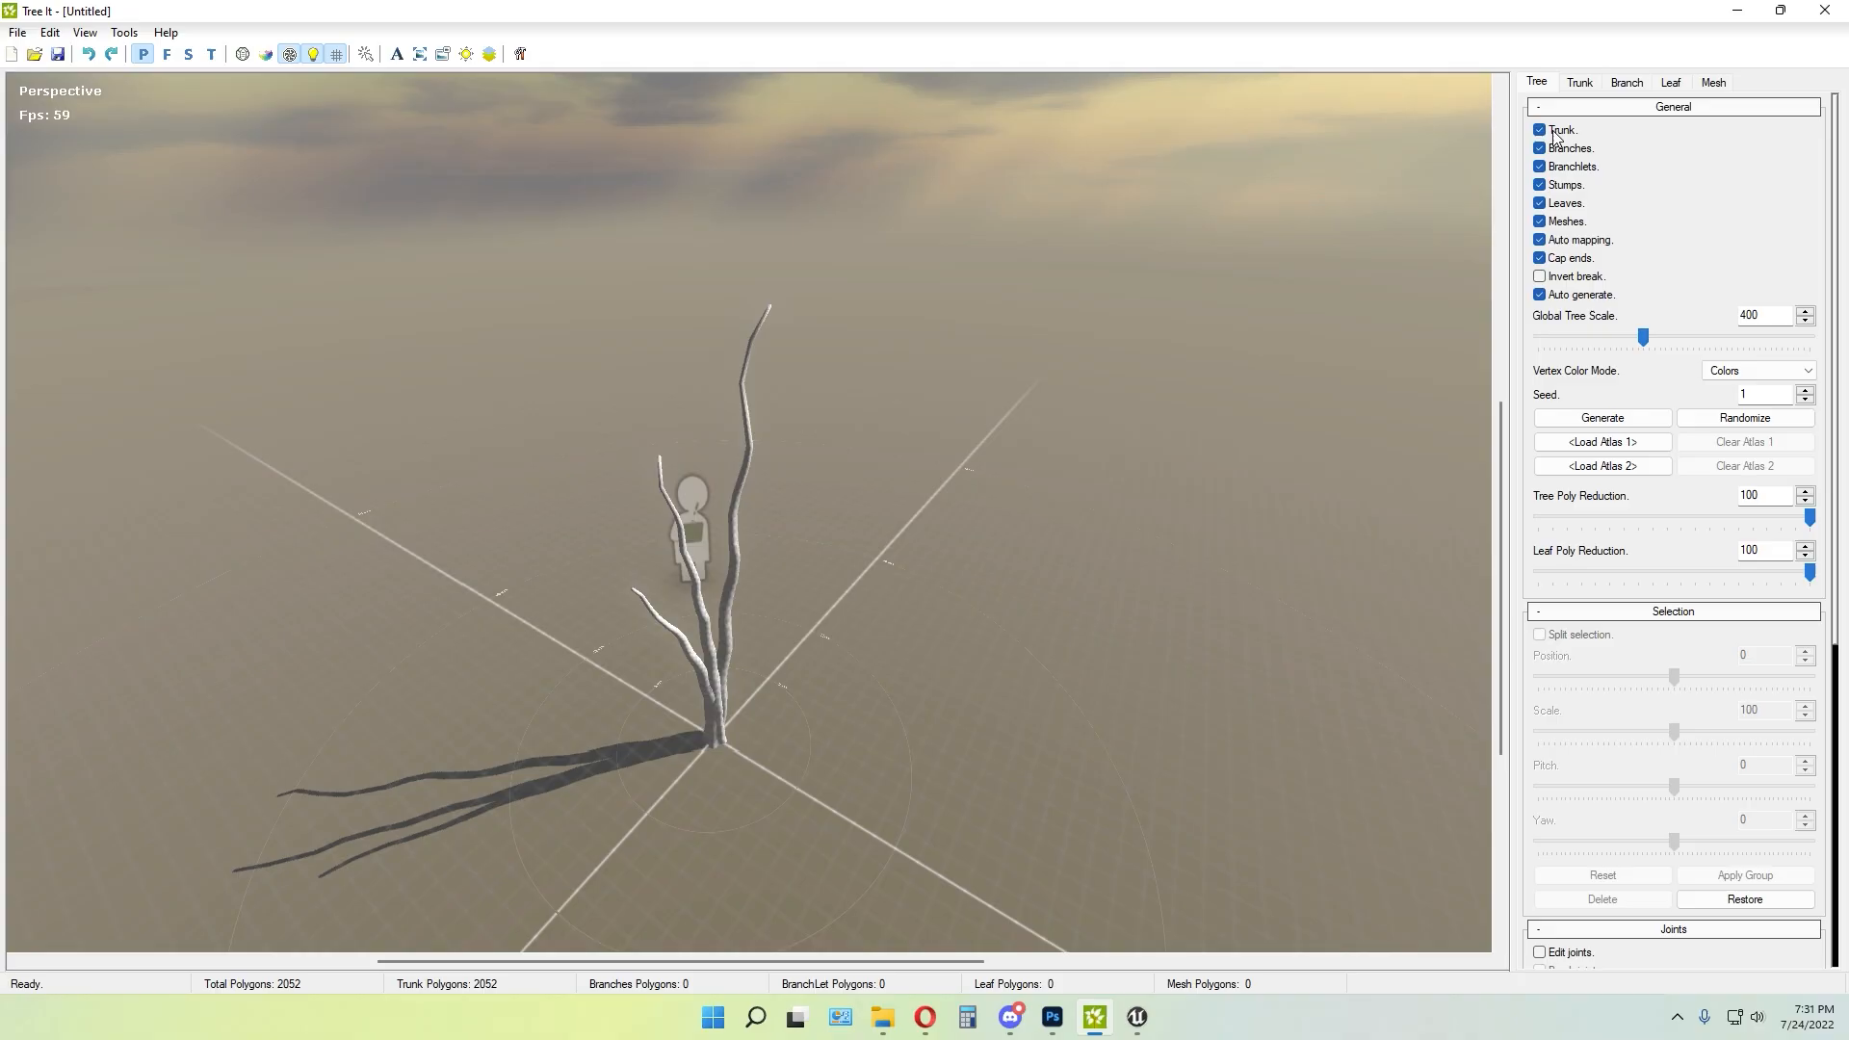
scroll(1580, 612, down, 4)
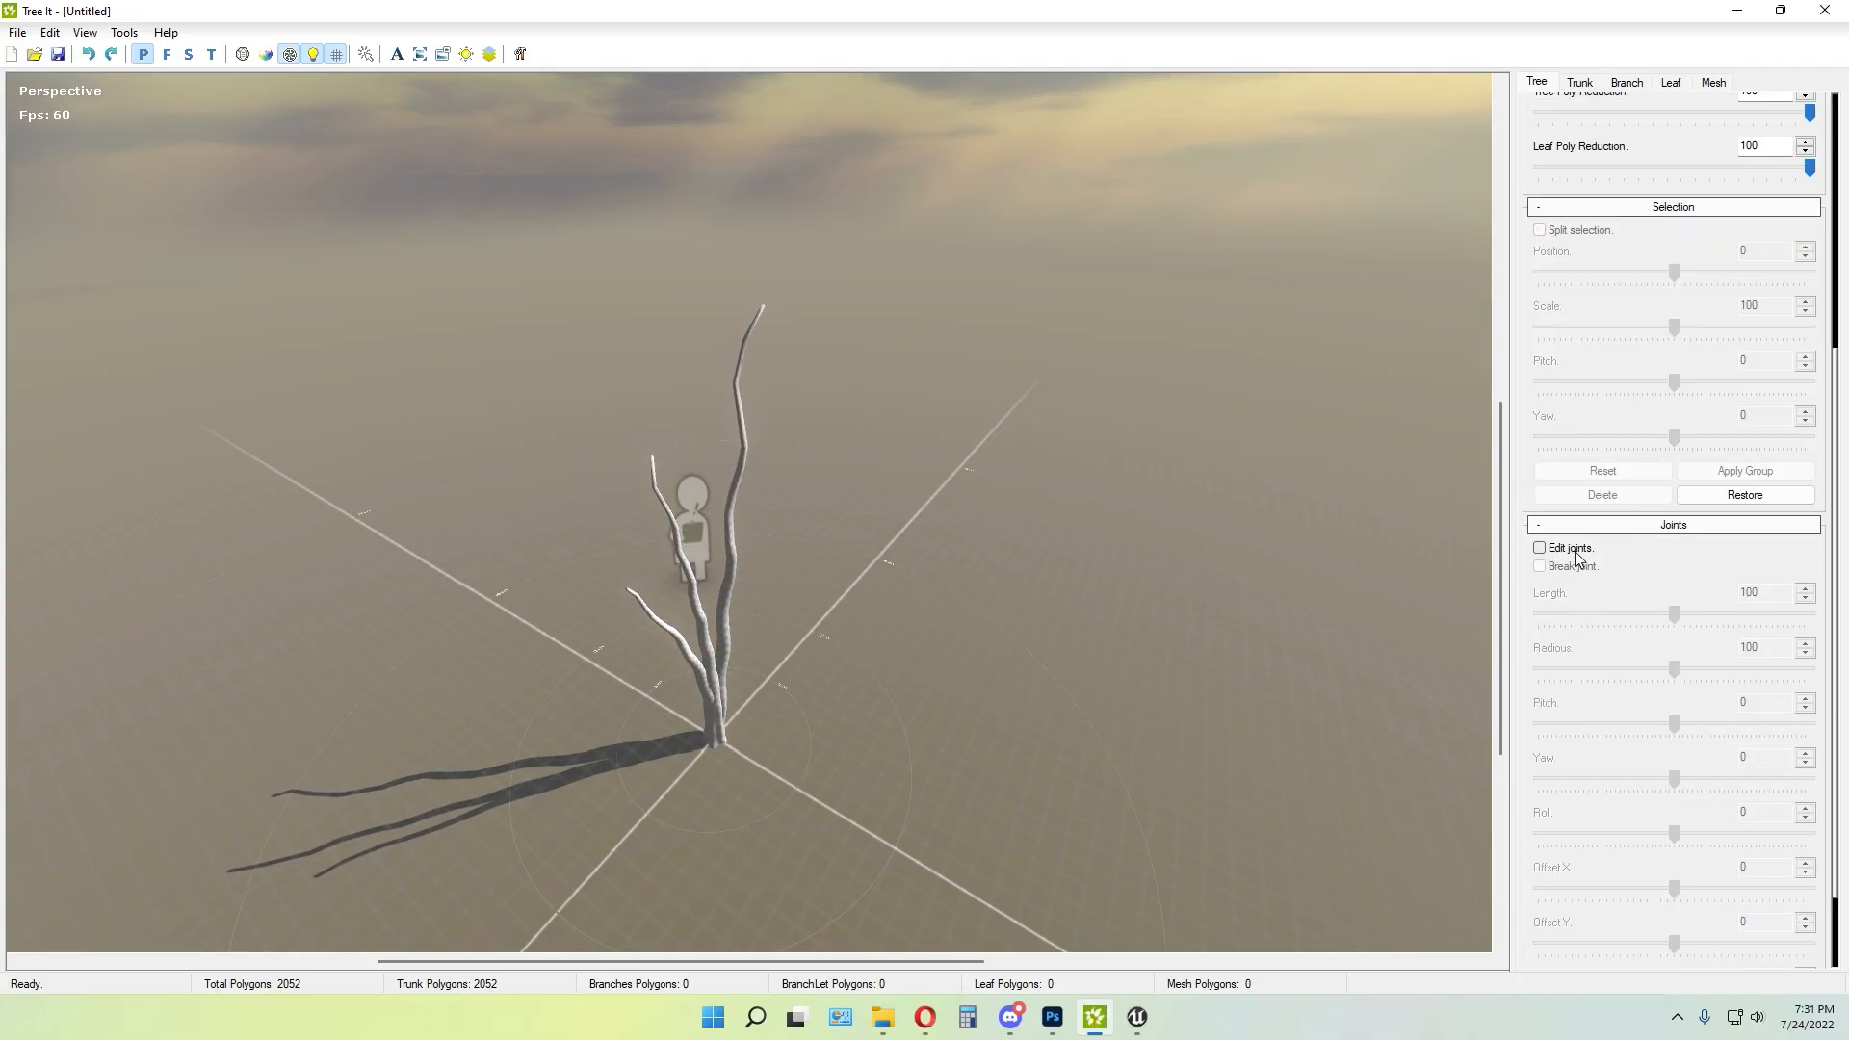
click(1538, 548)
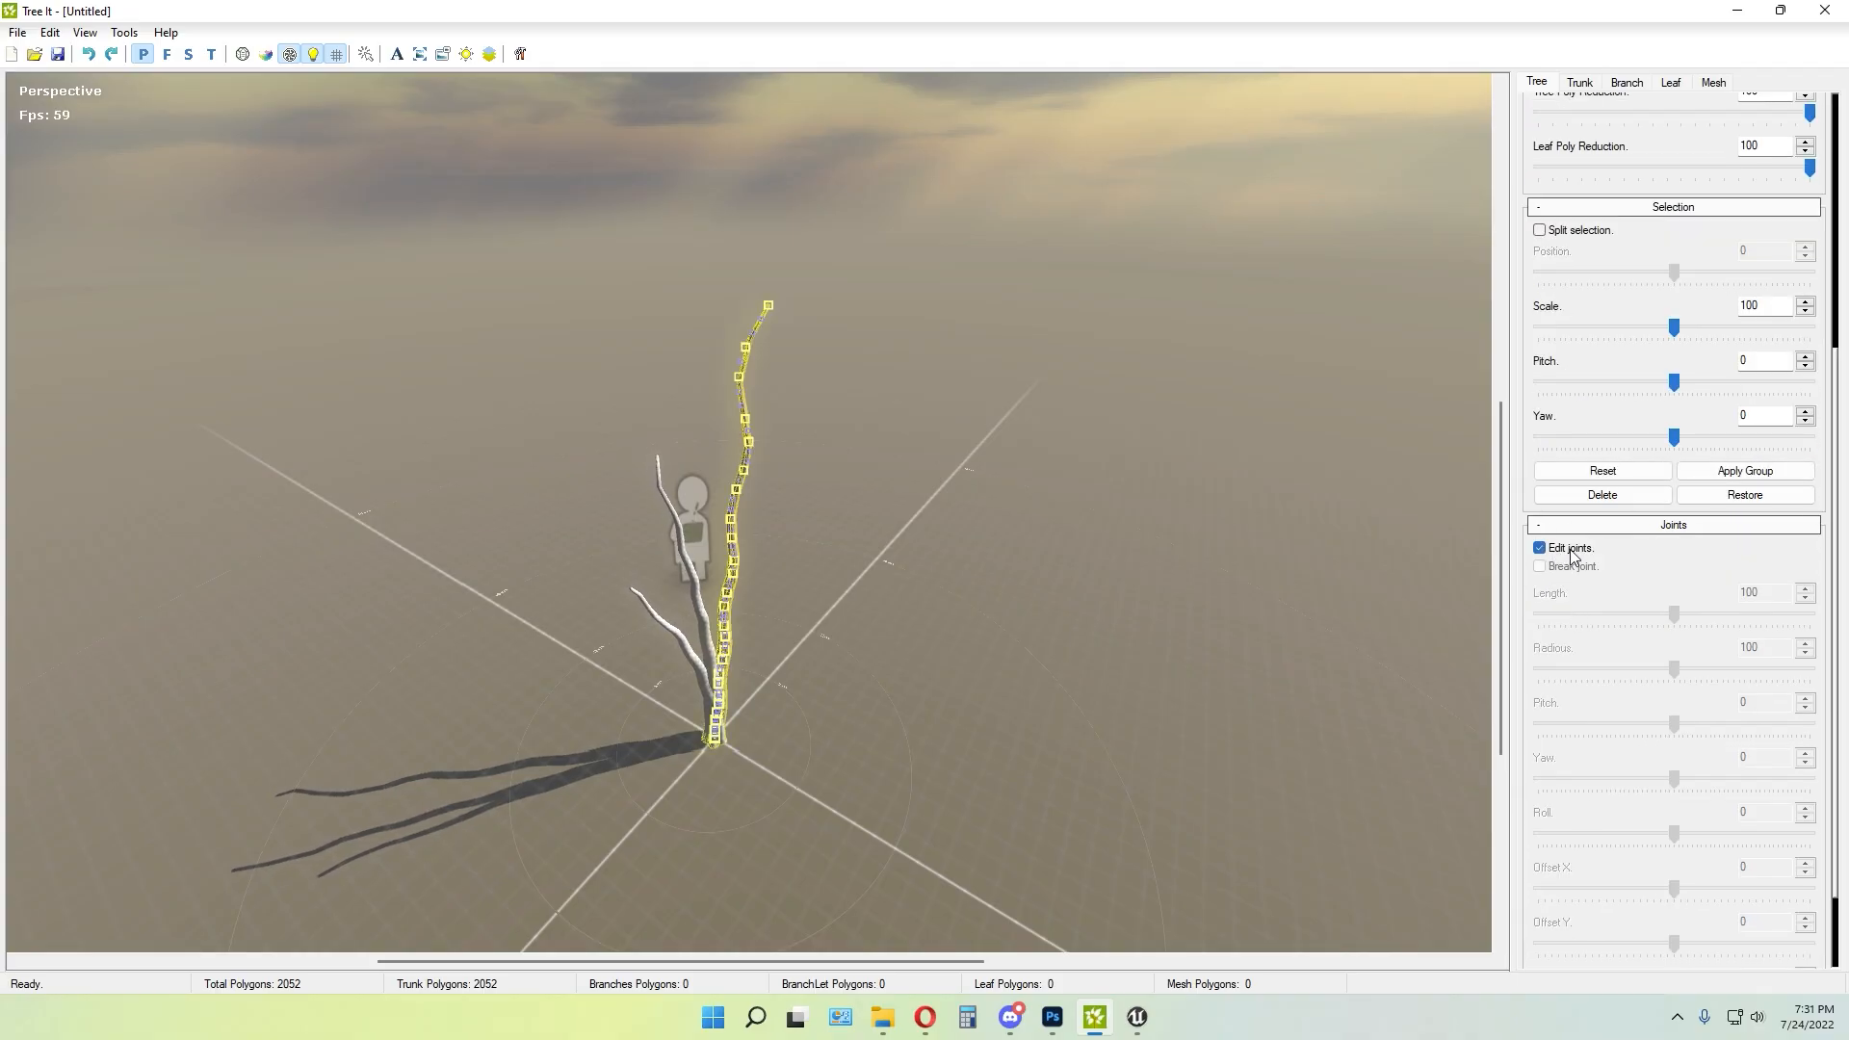
drag(424, 723, 947, 728)
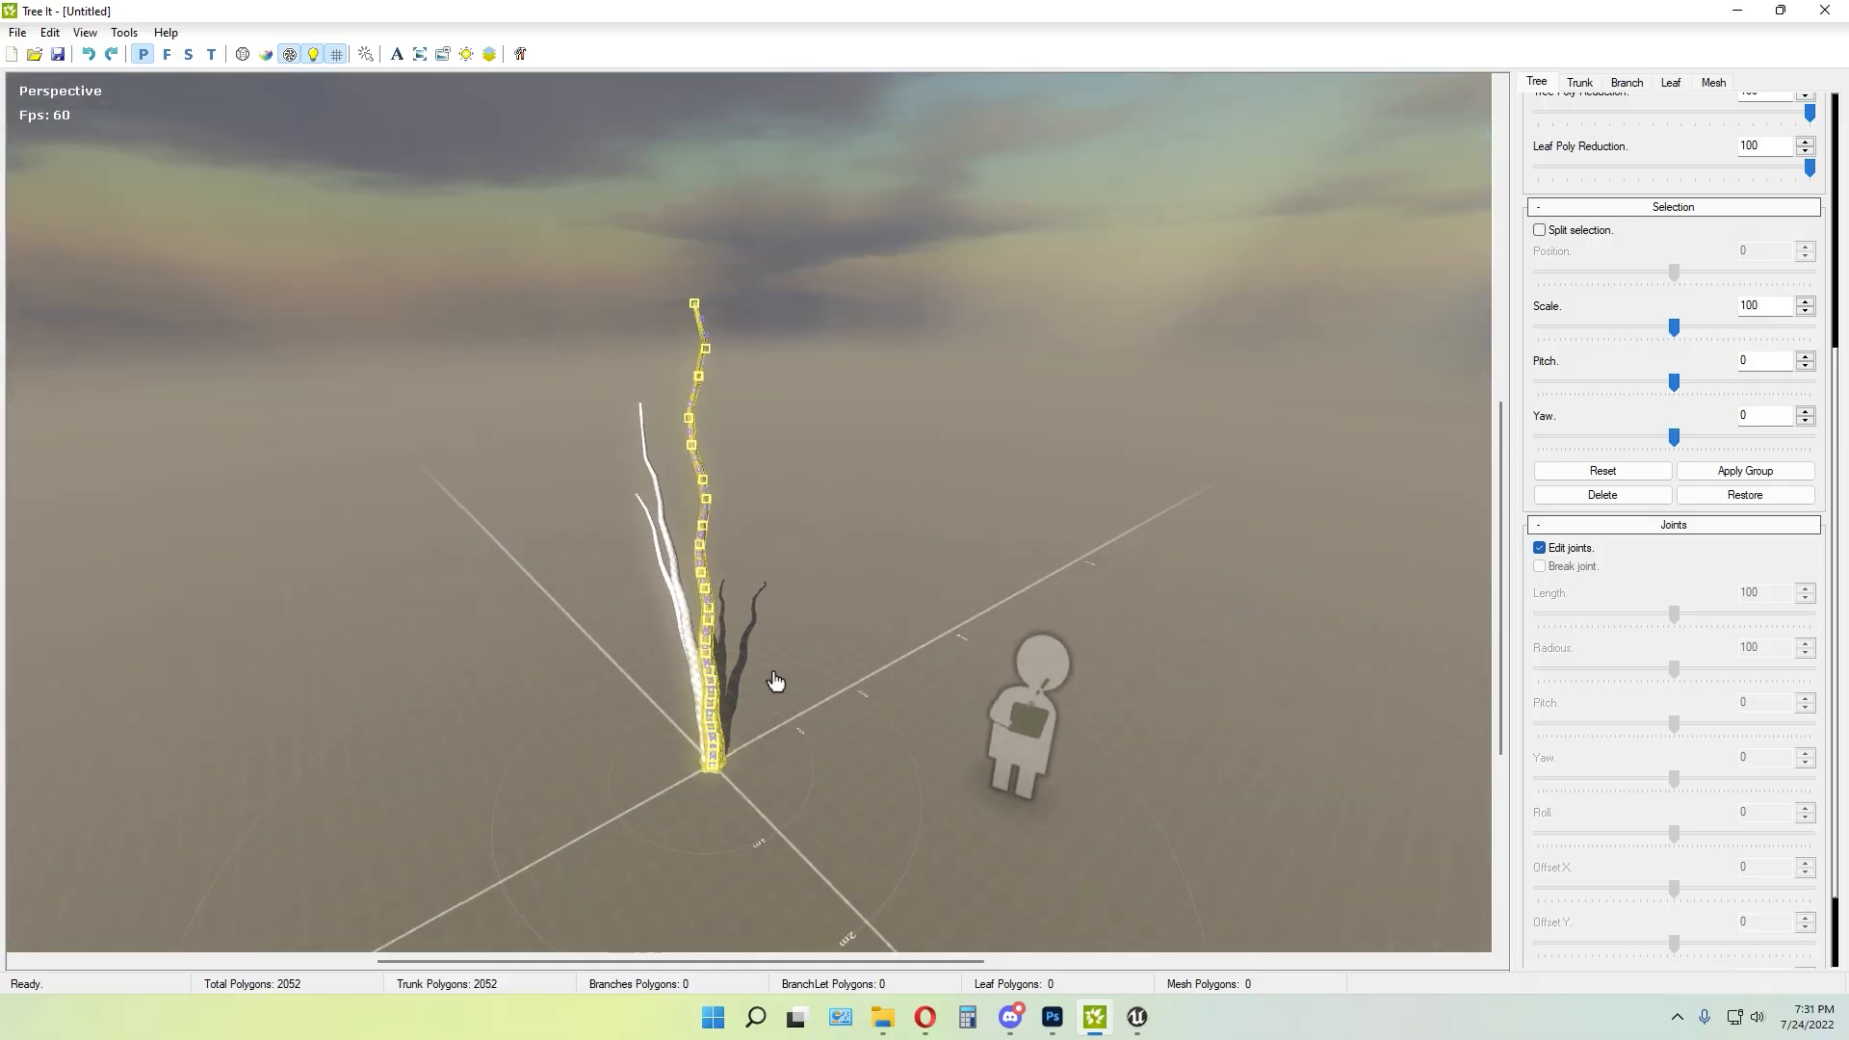
drag(776, 685, 837, 751)
click(681, 692)
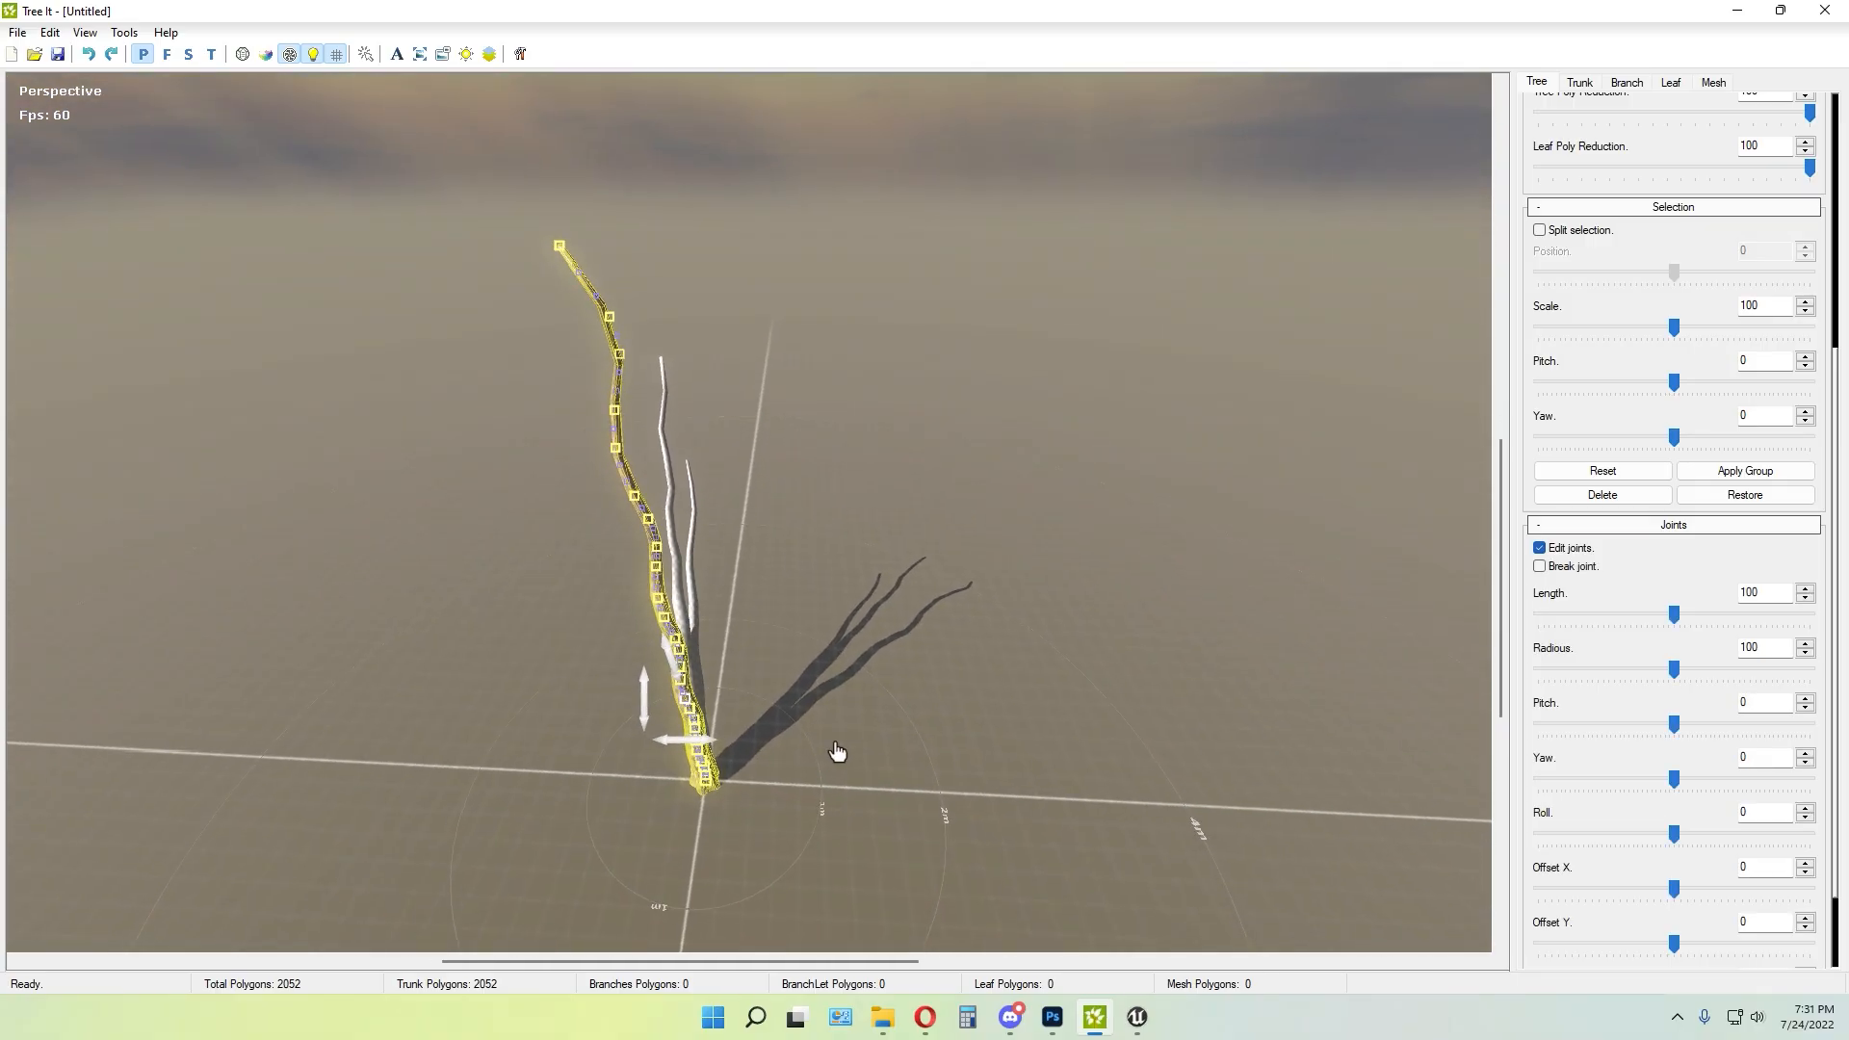
drag(639, 696, 649, 647)
drag(679, 754, 899, 621)
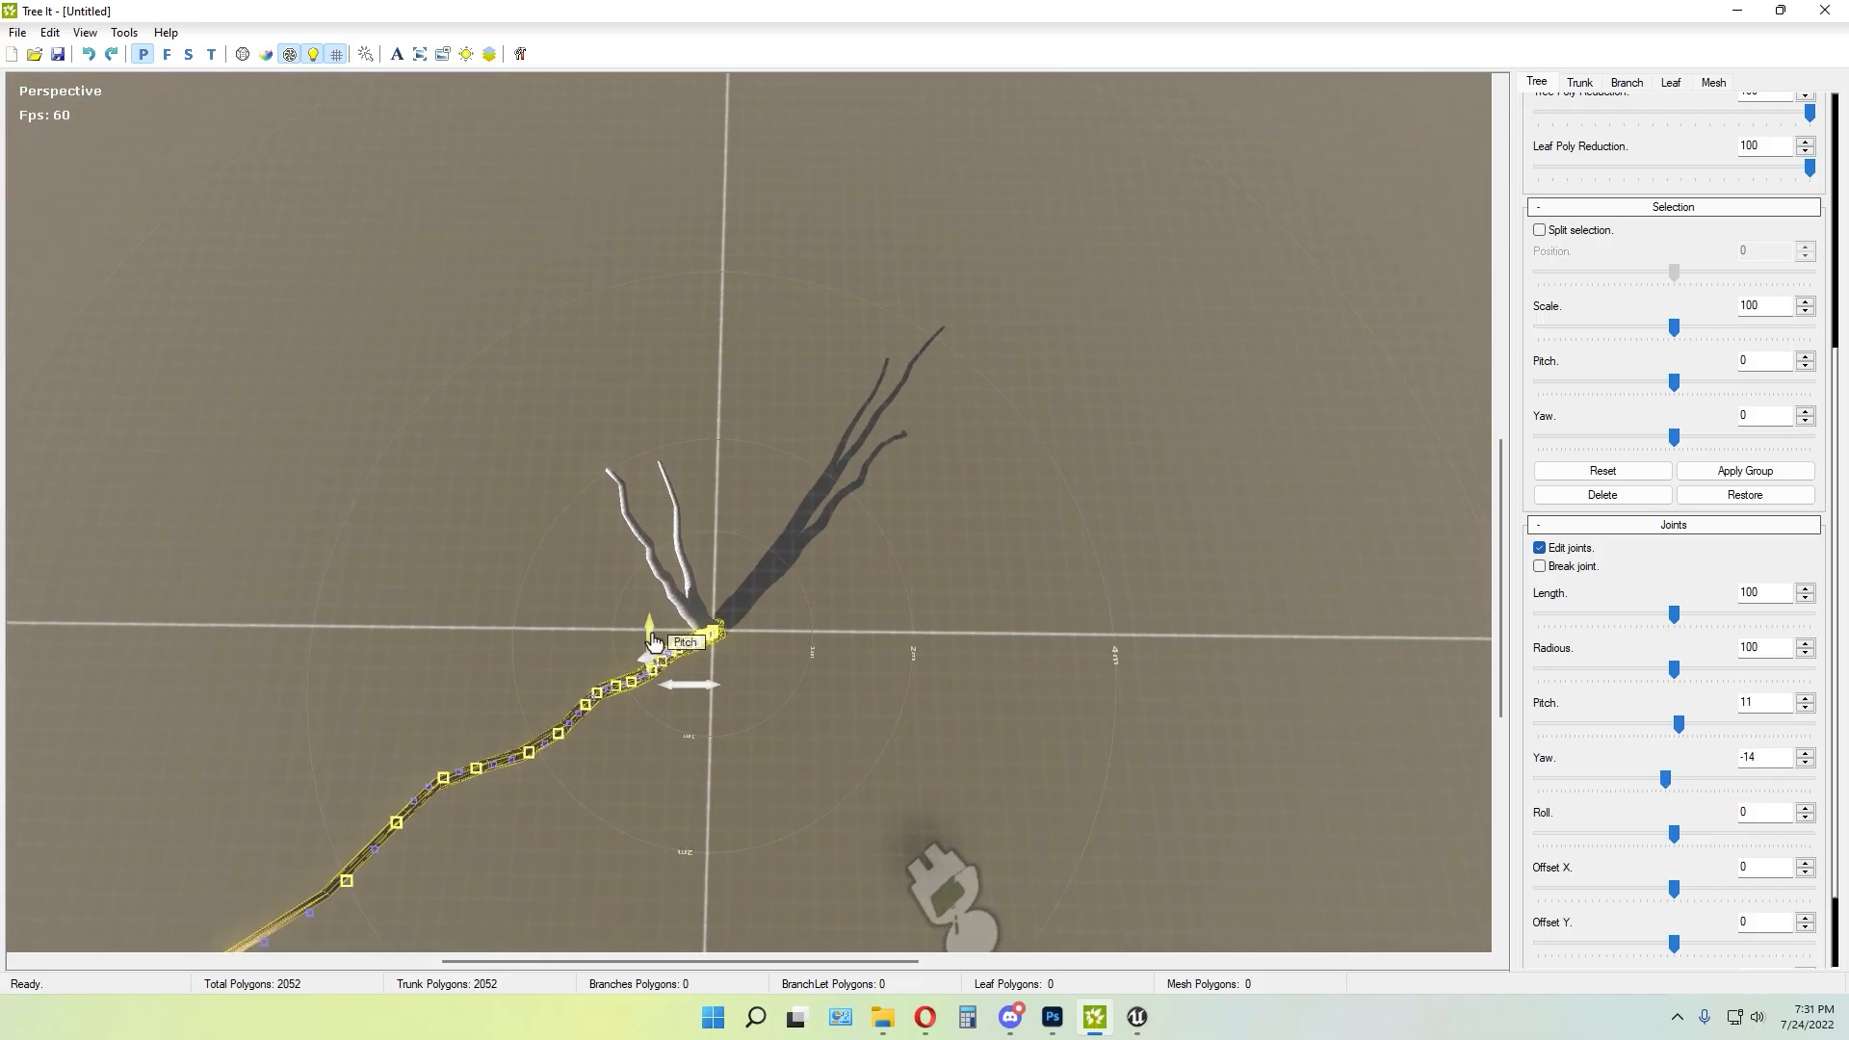
drag(652, 642, 653, 685)
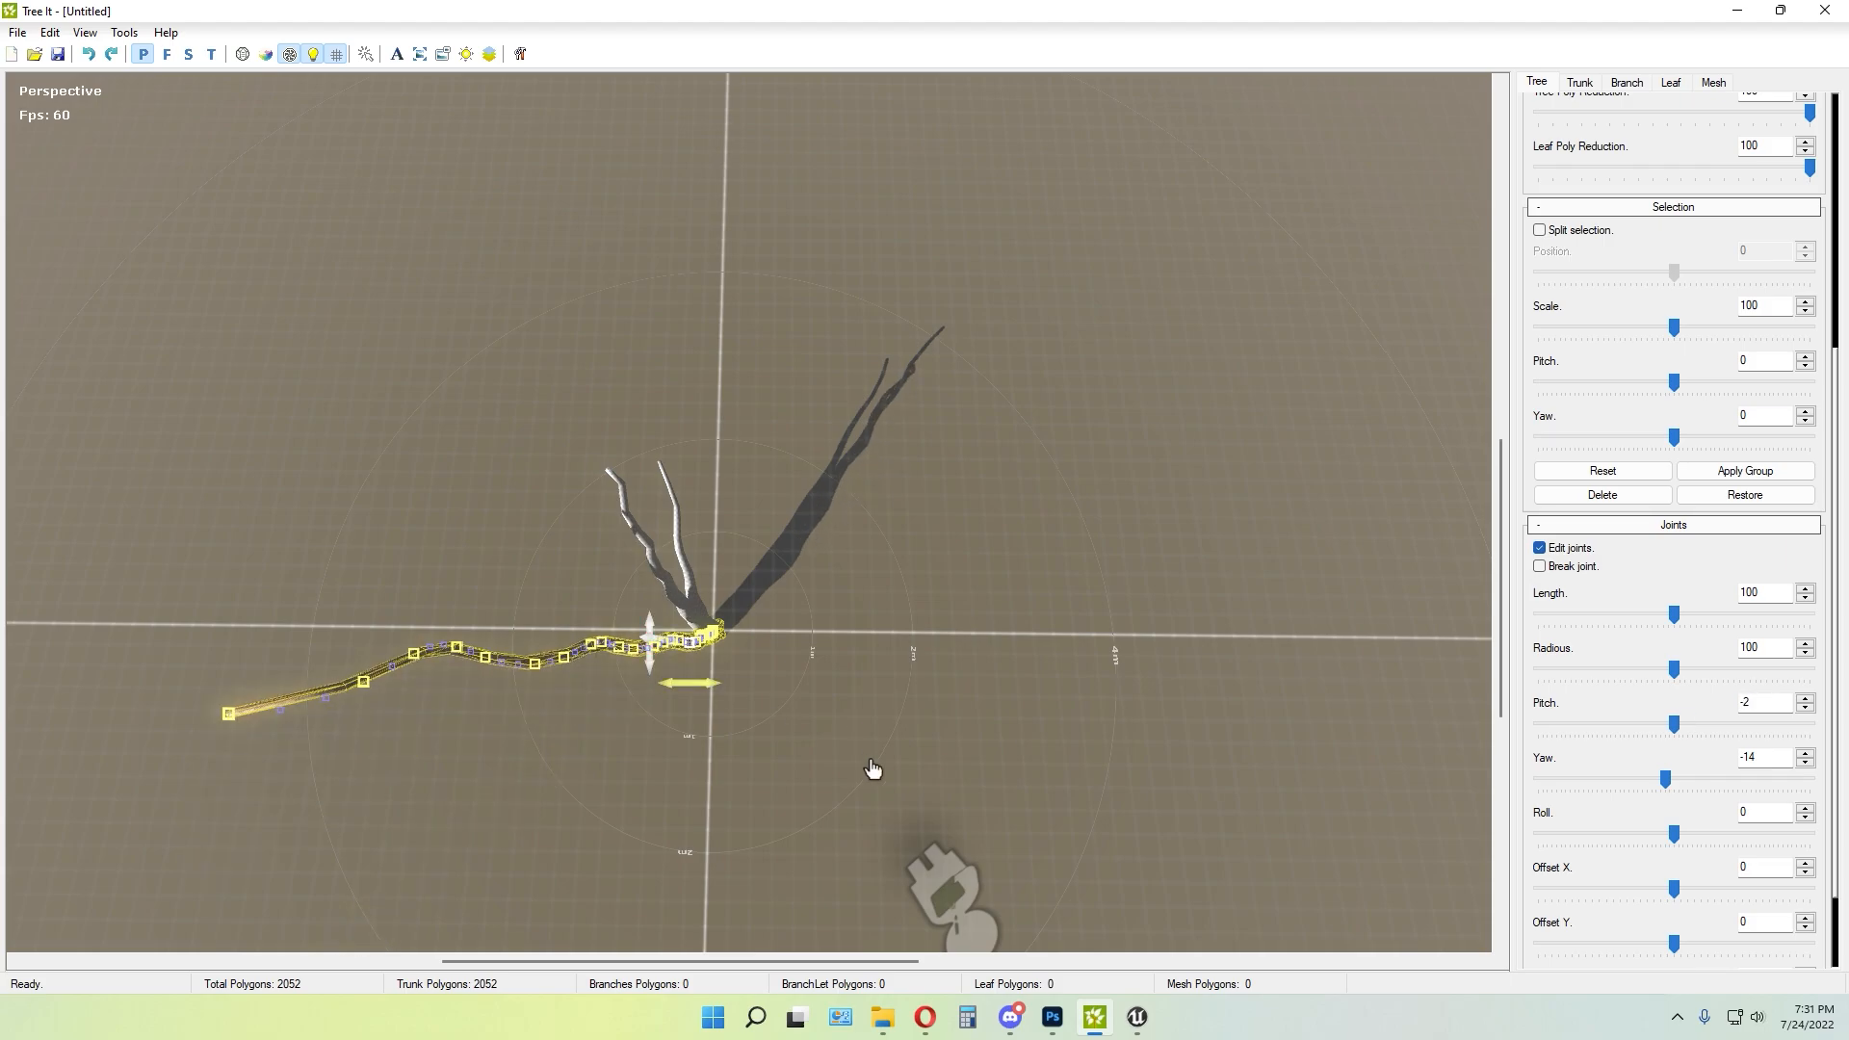
Bend a shorter trunk at one of its joints with a pitch of 27 and a yaw of 21, and turn joint editing off
drag(873, 769, 799, 722)
click(702, 632)
drag(712, 765, 701, 646)
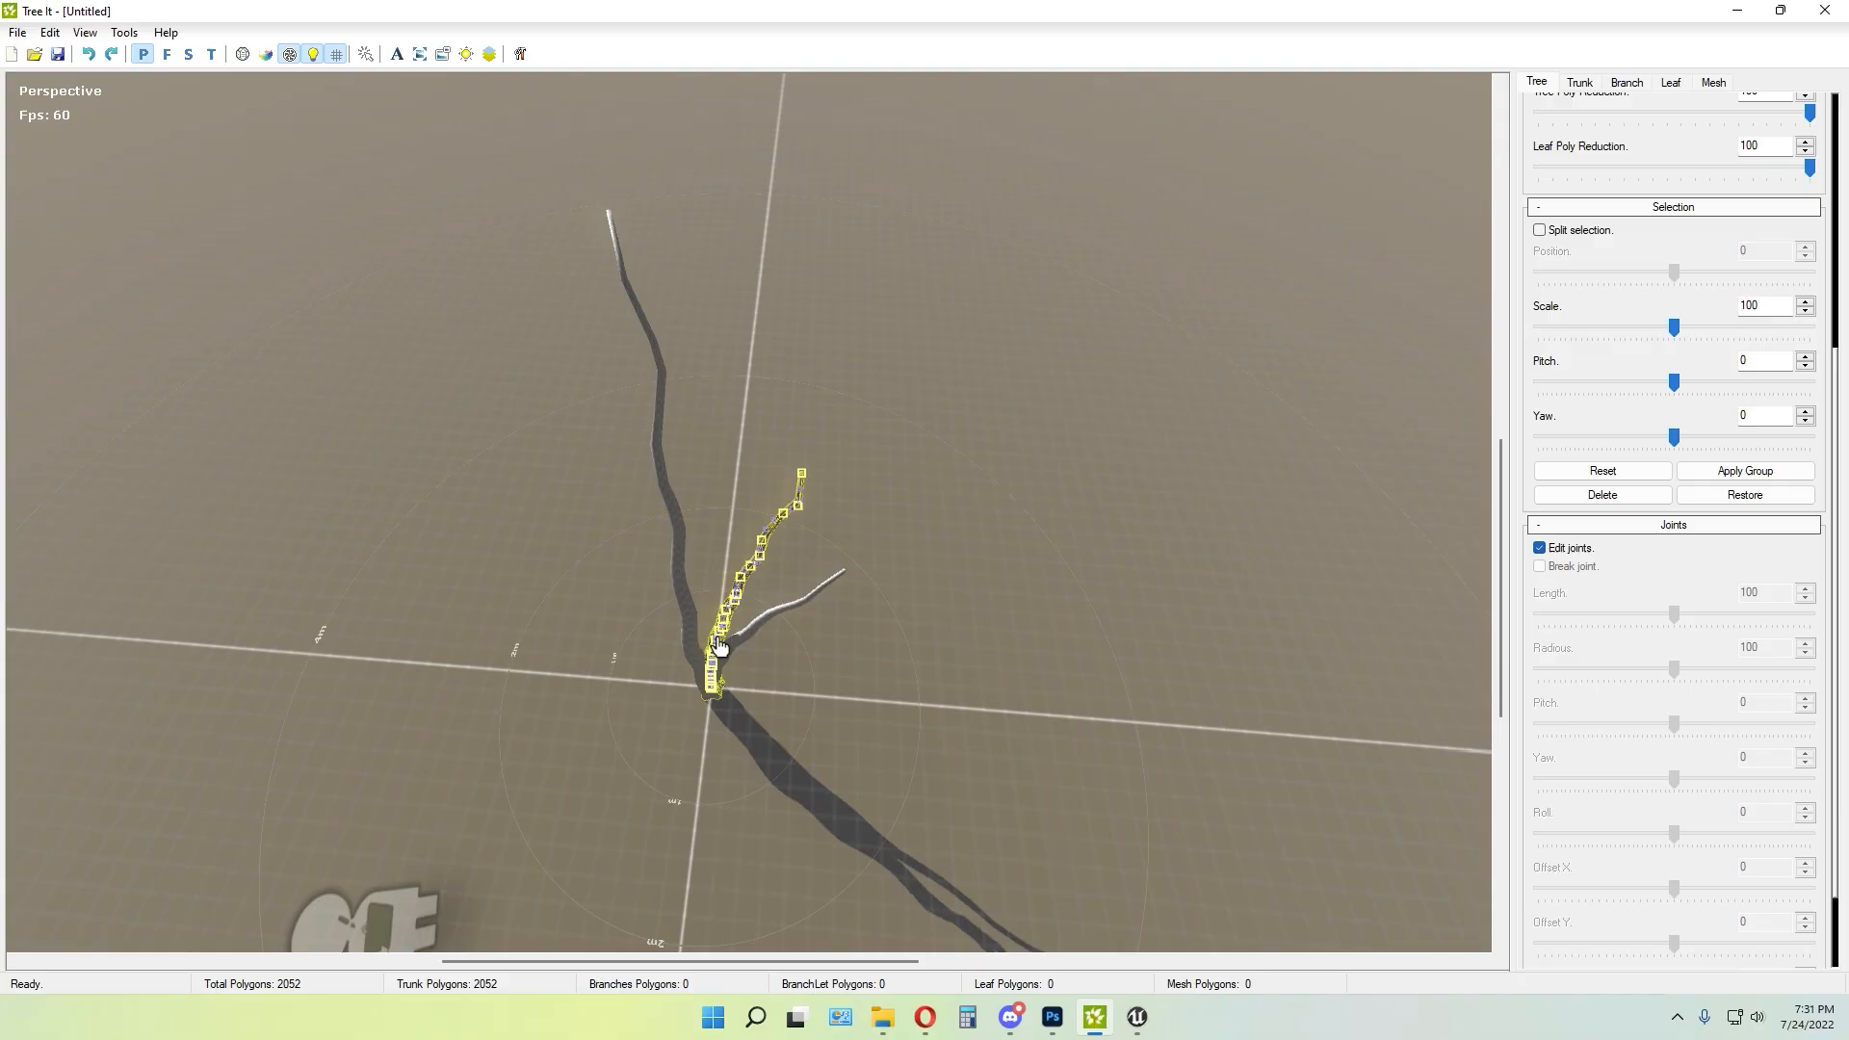
drag(873, 819, 826, 496)
click(713, 711)
drag(818, 539, 1047, 702)
drag(953, 609, 1065, 928)
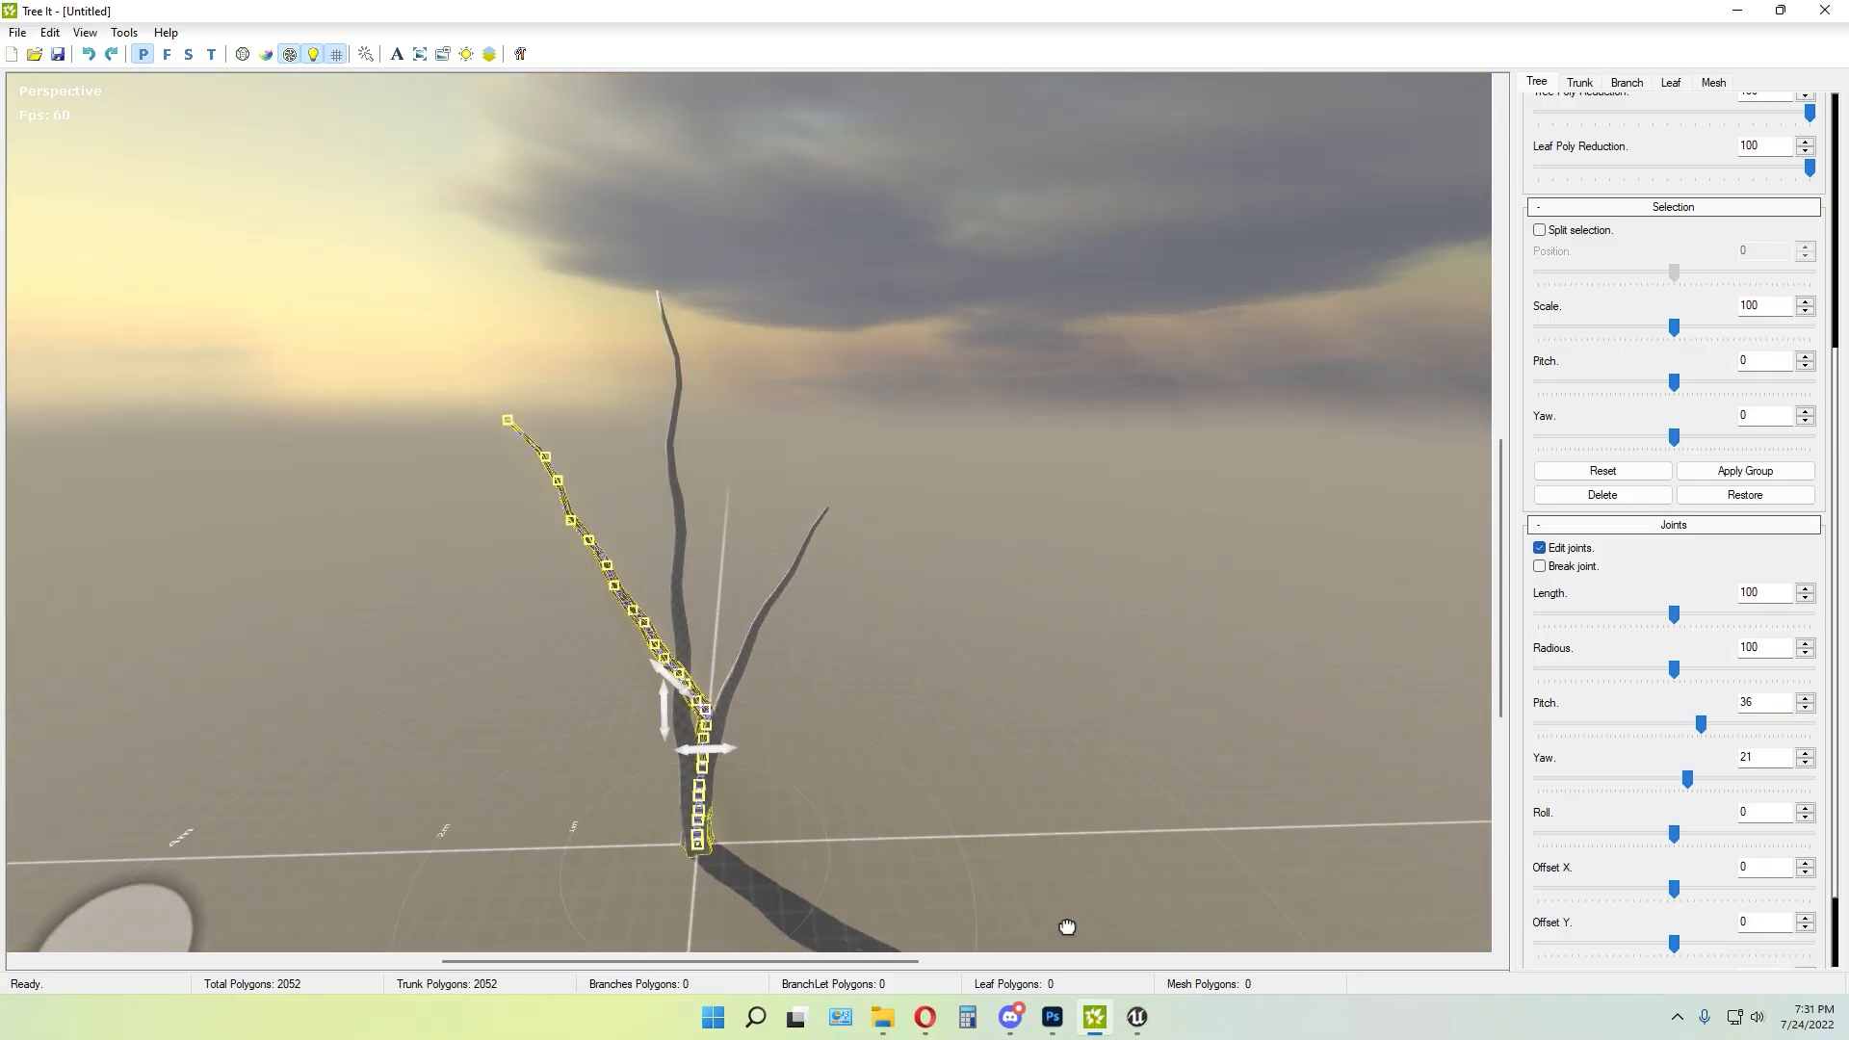
drag(924, 318, 671, 636)
mouse_move(880, 785)
mouse_down()
mouse_move(784, 722)
mouse_move(834, 777)
mouse_move(636, 814)
mouse_move(879, 776)
mouse_up()
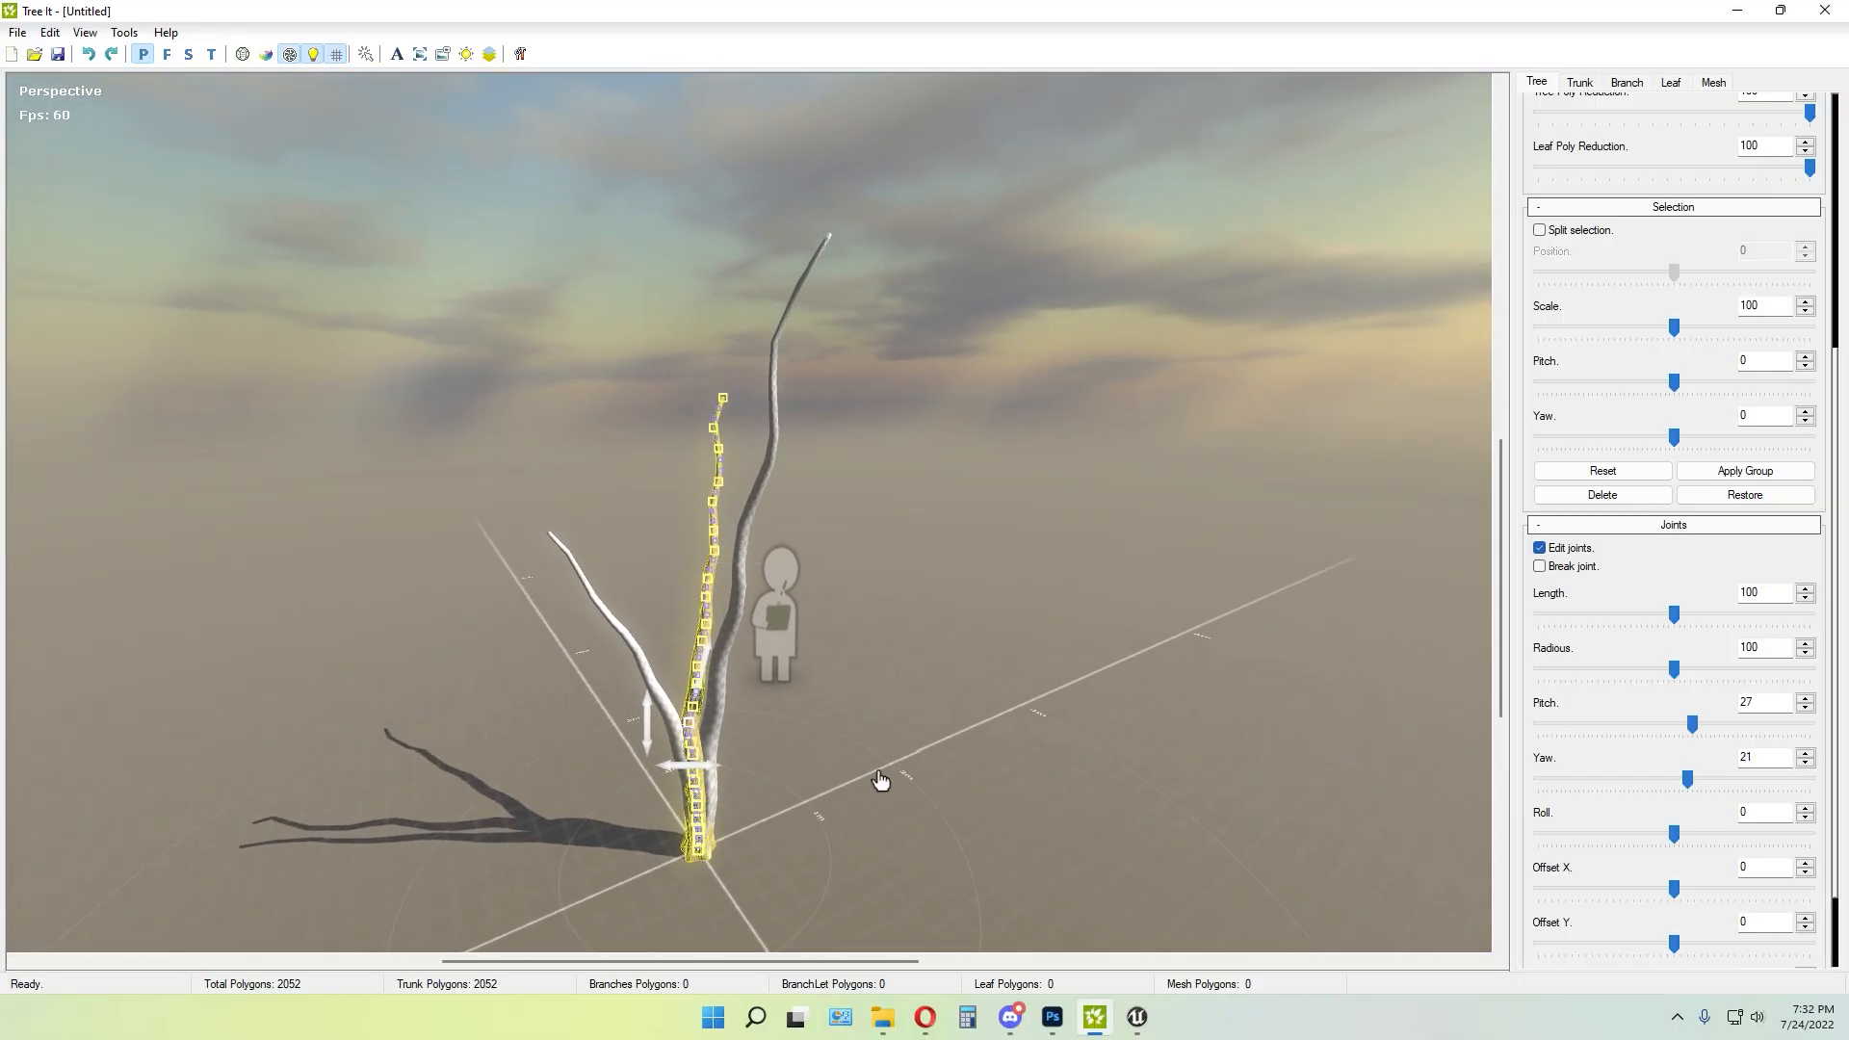
click(1557, 550)
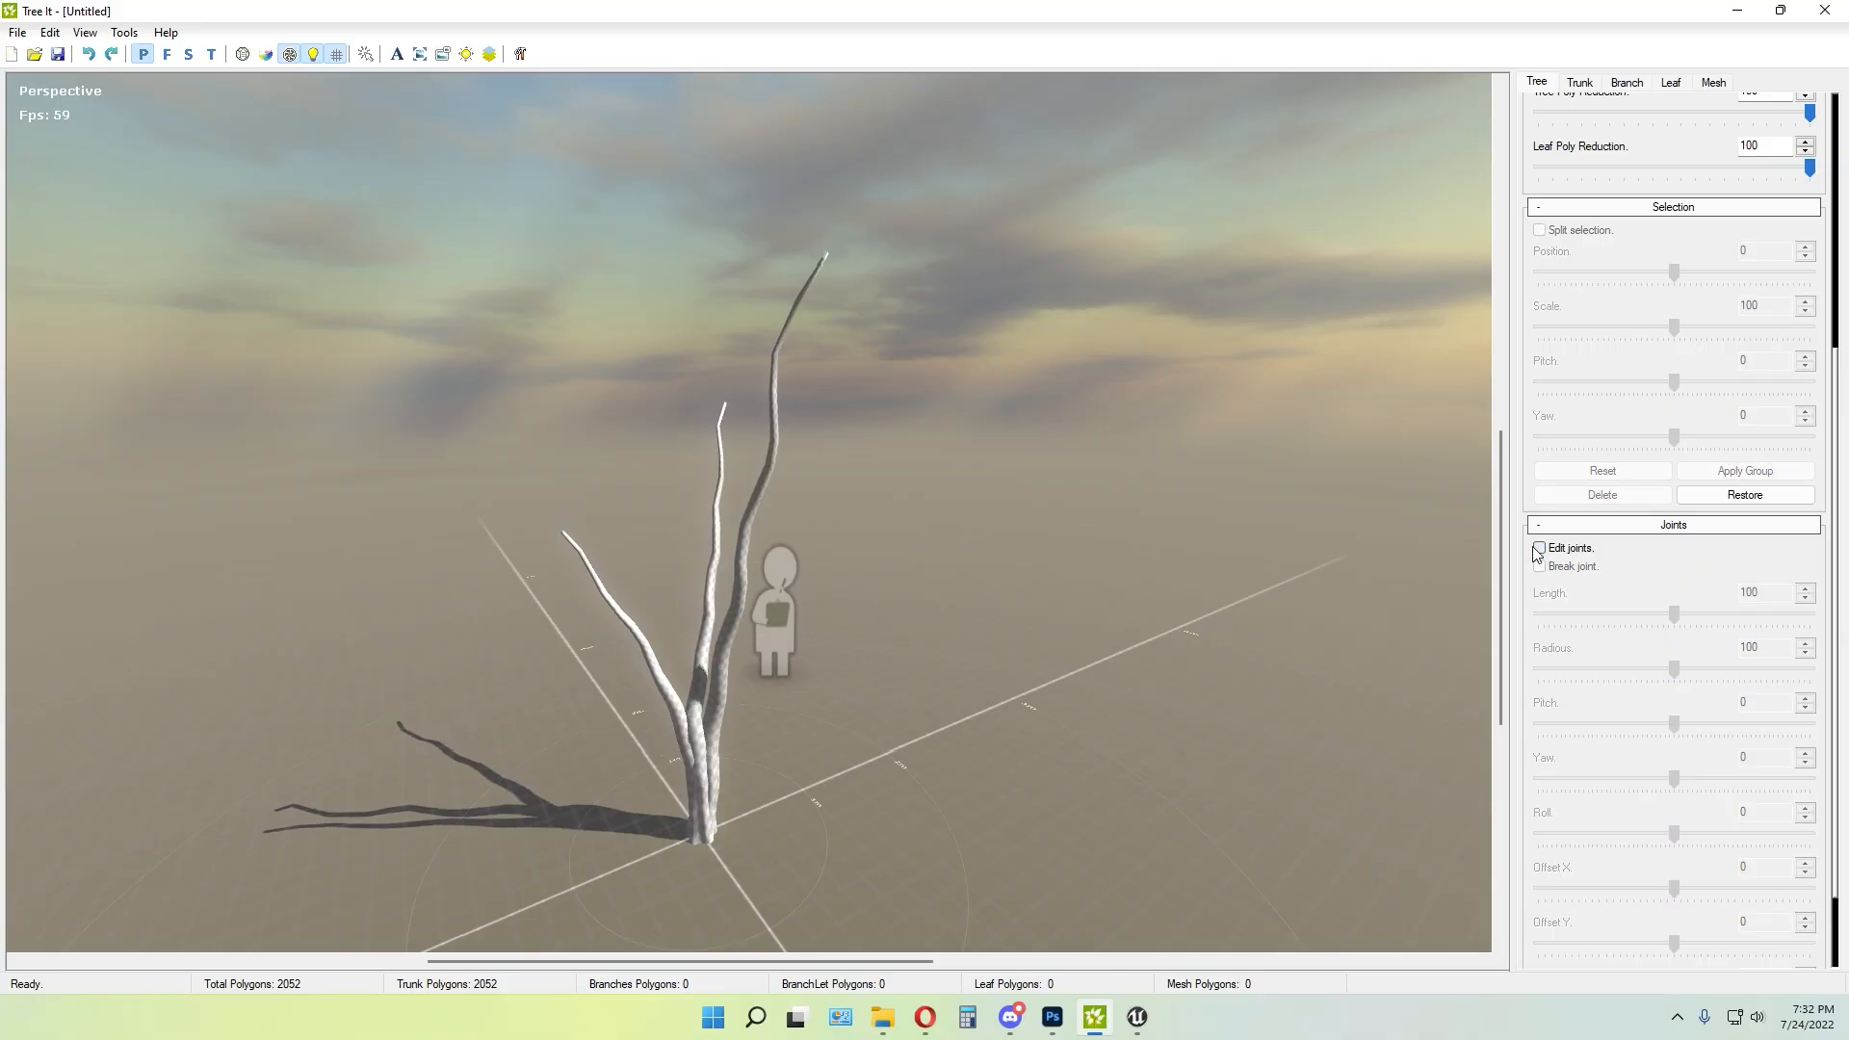
drag(703, 843, 847, 793)
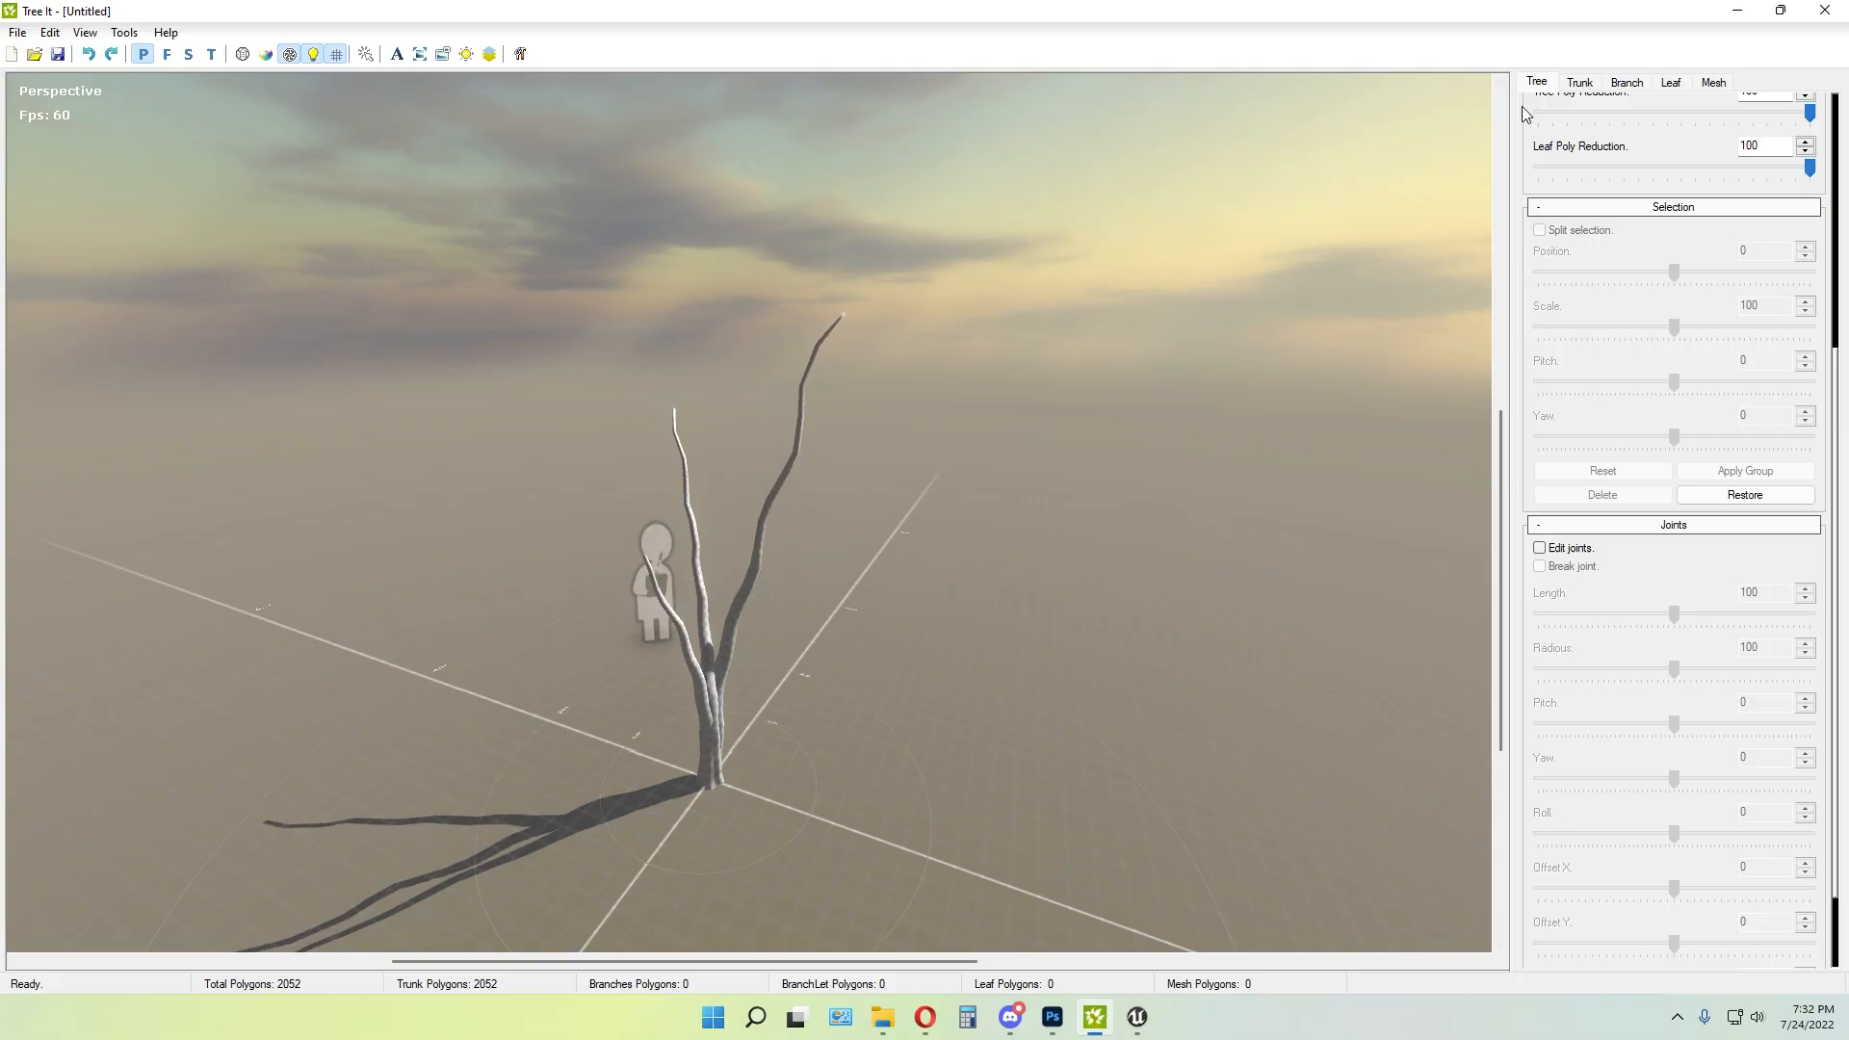
Add branches to the trunks with a branch count of 14 and a branchlet count of 39
click(1627, 84)
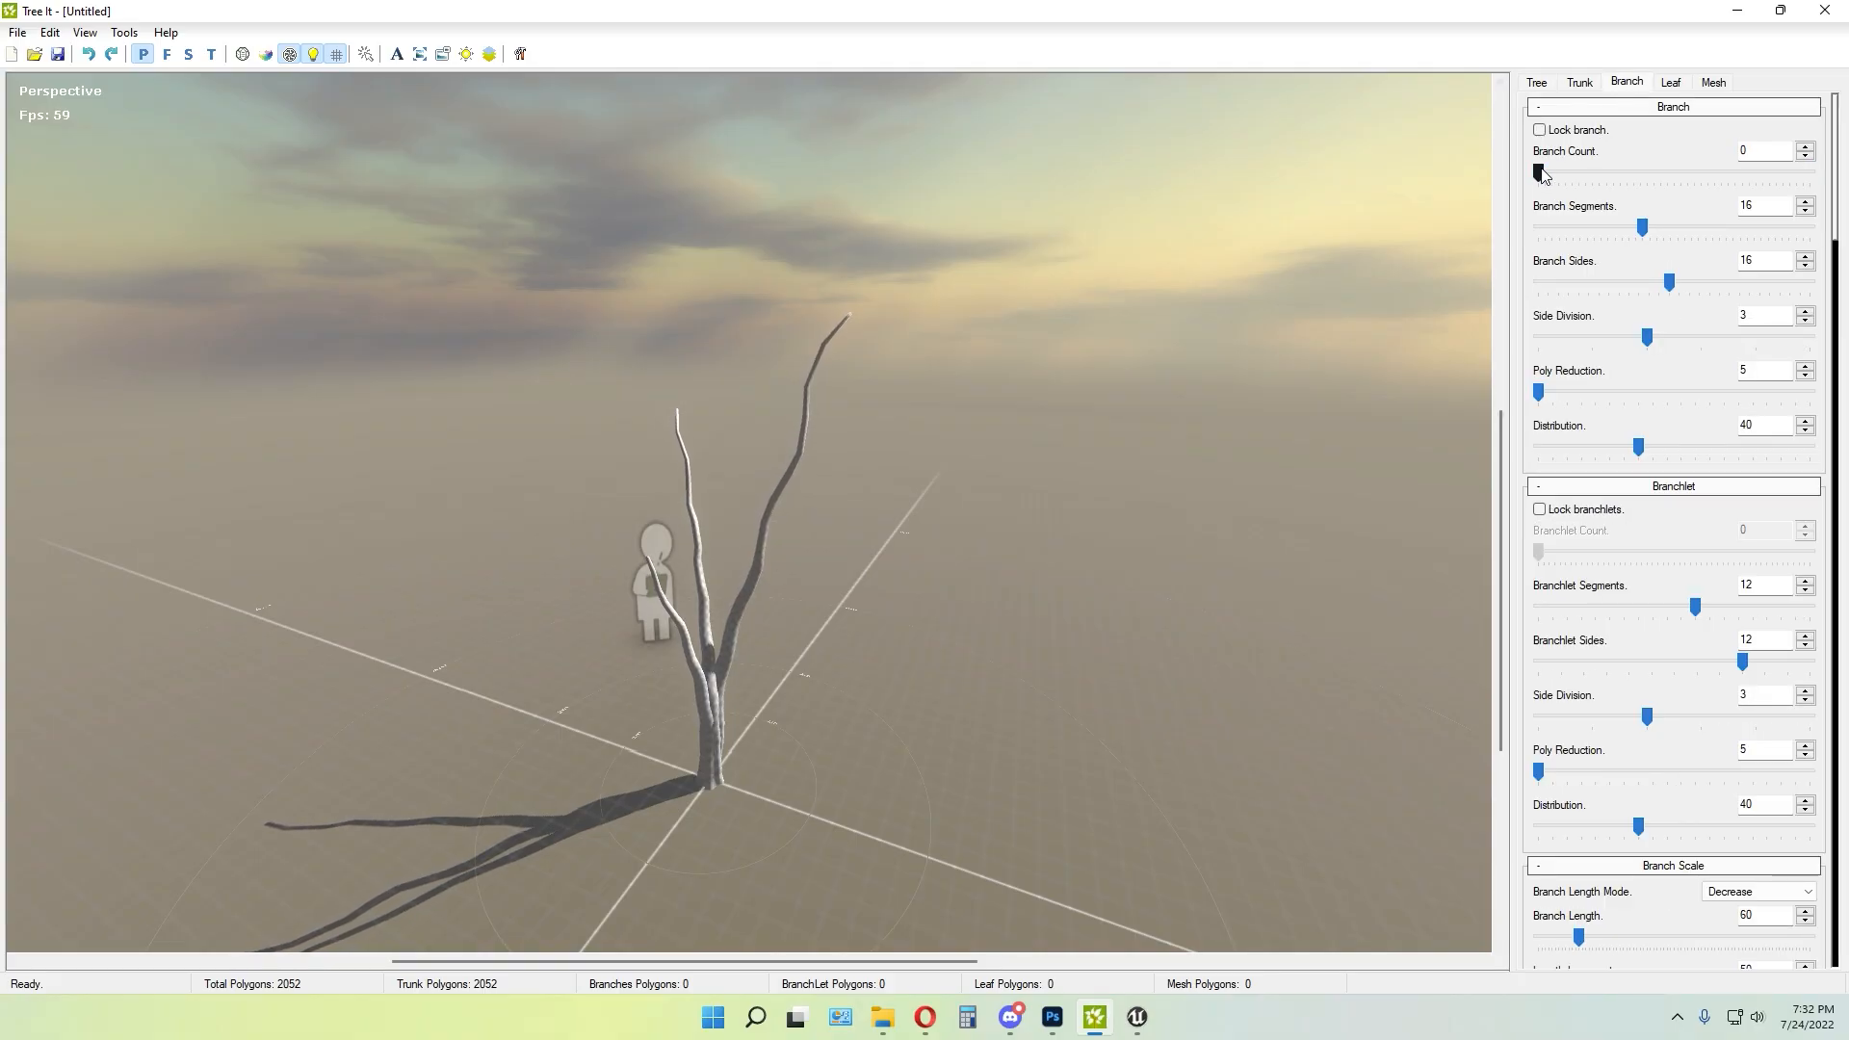
drag(1539, 173, 1635, 180)
mouse_move(1024, 310)
mouse_down()
mouse_move(887, 459)
mouse_move(1011, 332)
mouse_up()
drag(1599, 559, 1608, 557)
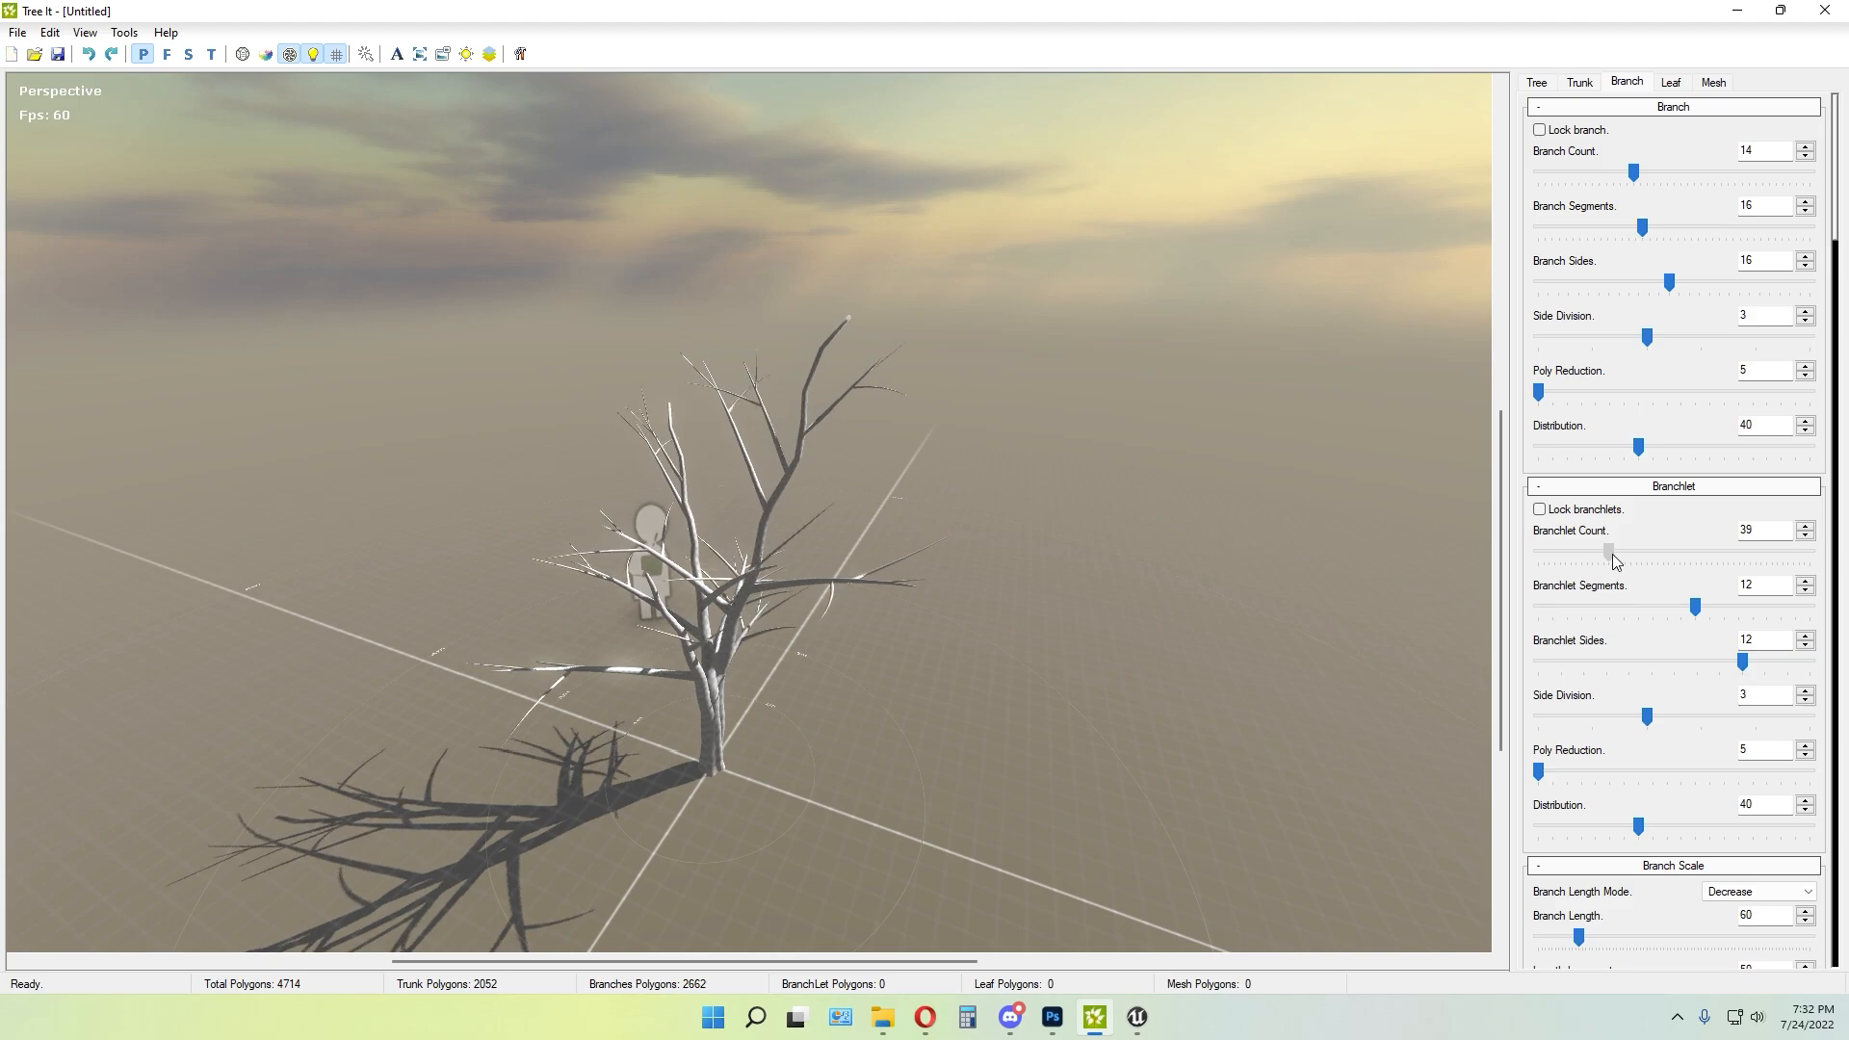
Reduce the branch segments to 6 and the branchlet segments to 4, and check the tree from several sides
drag(592, 668, 908, 536)
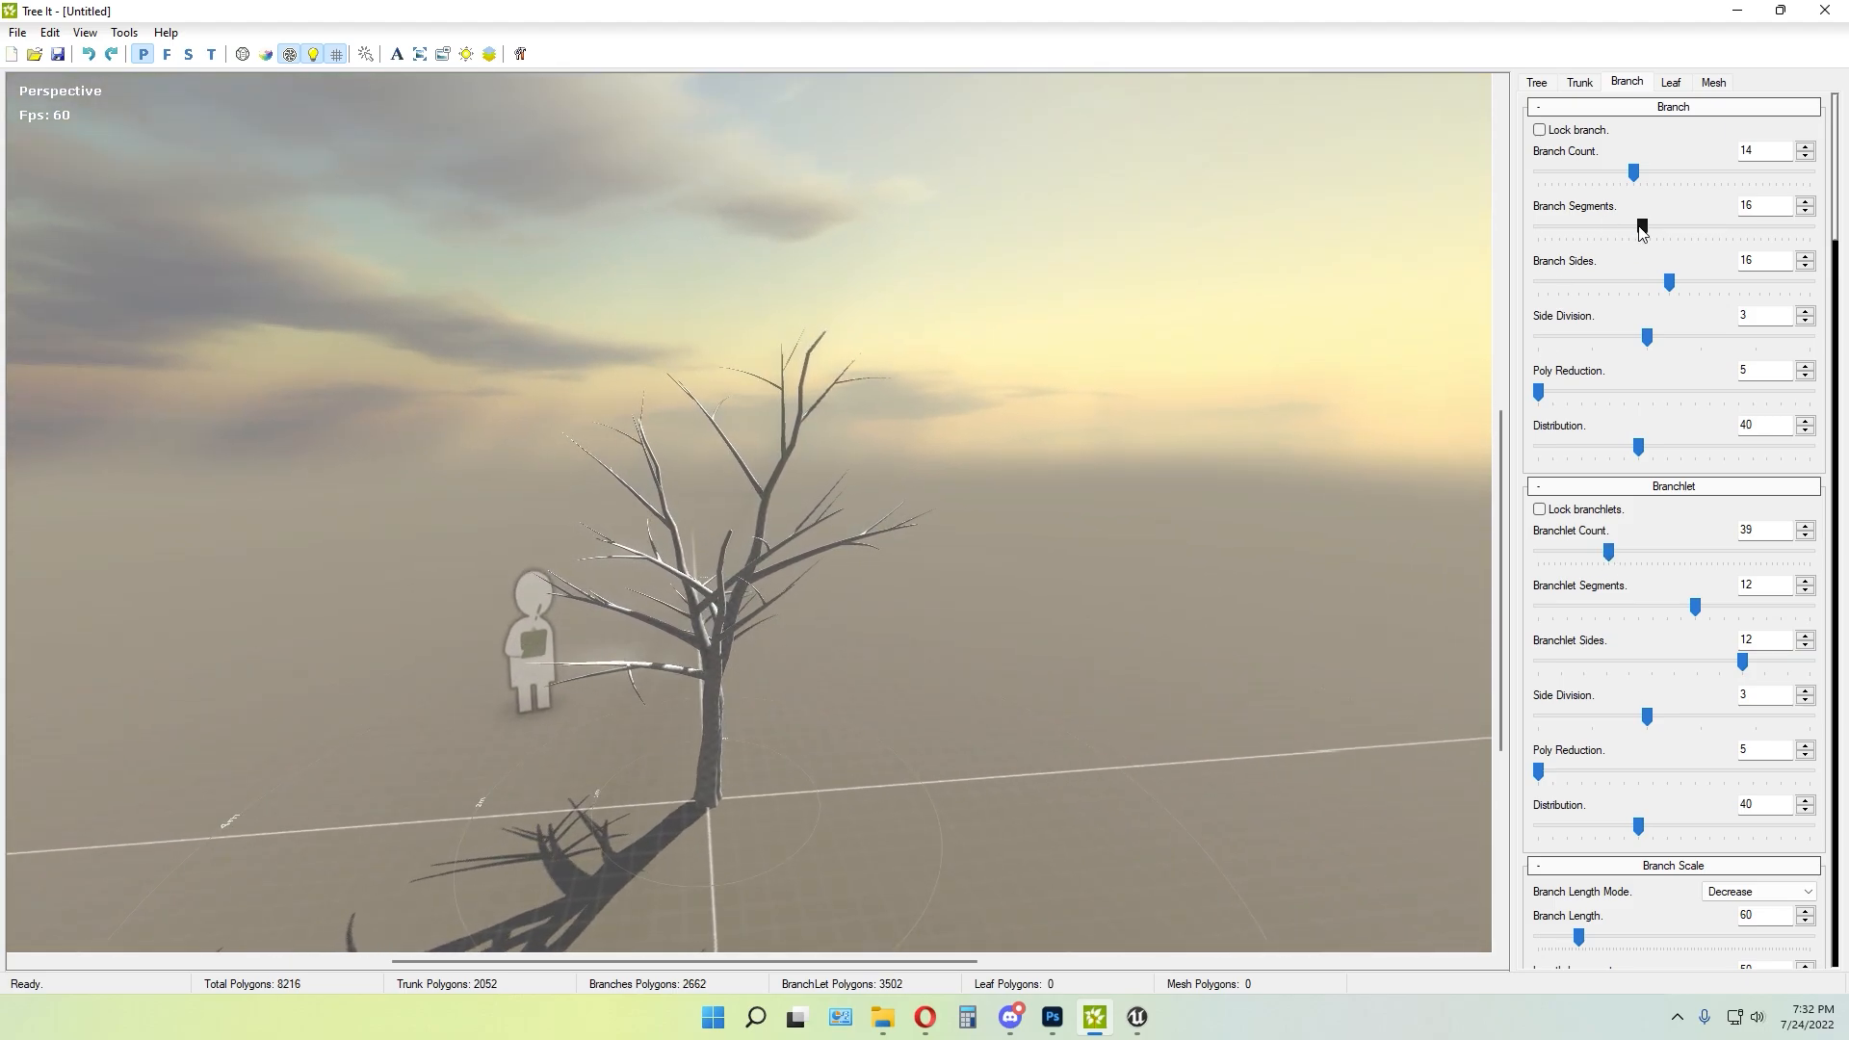
drag(1643, 228, 1573, 229)
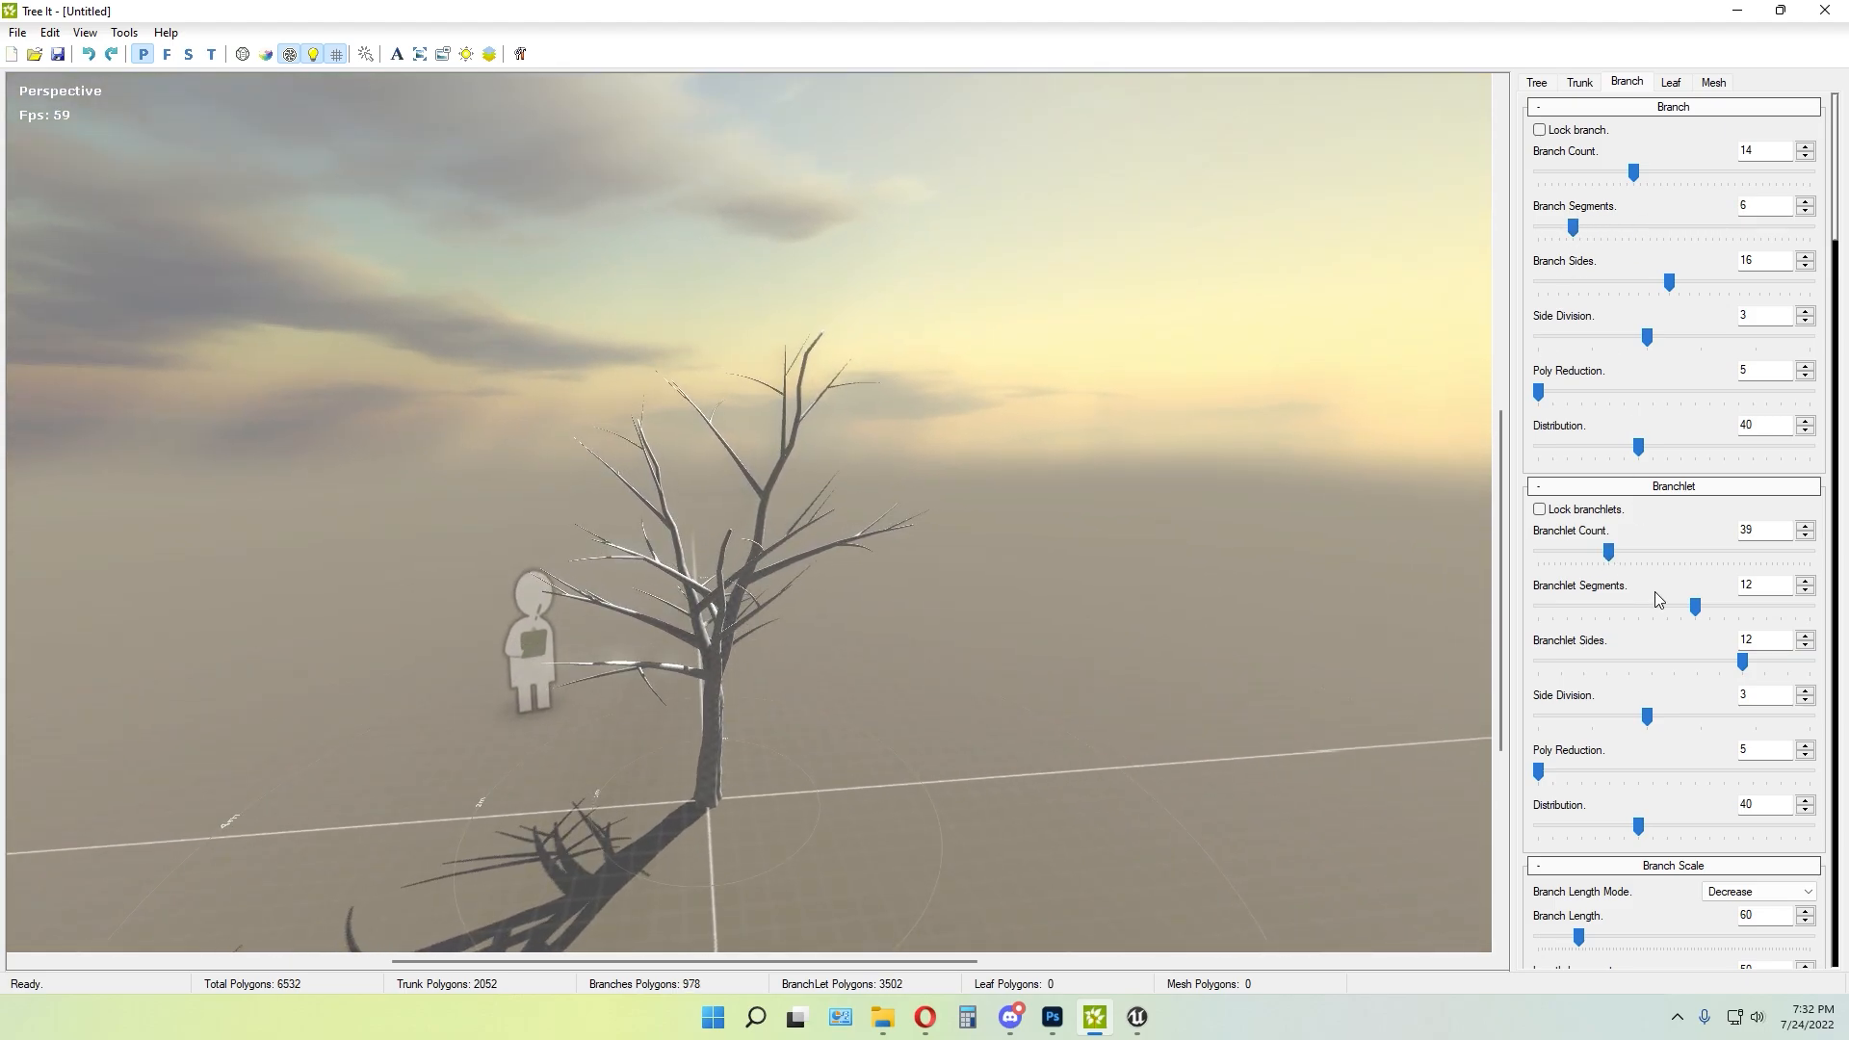
drag(1588, 614, 1584, 612)
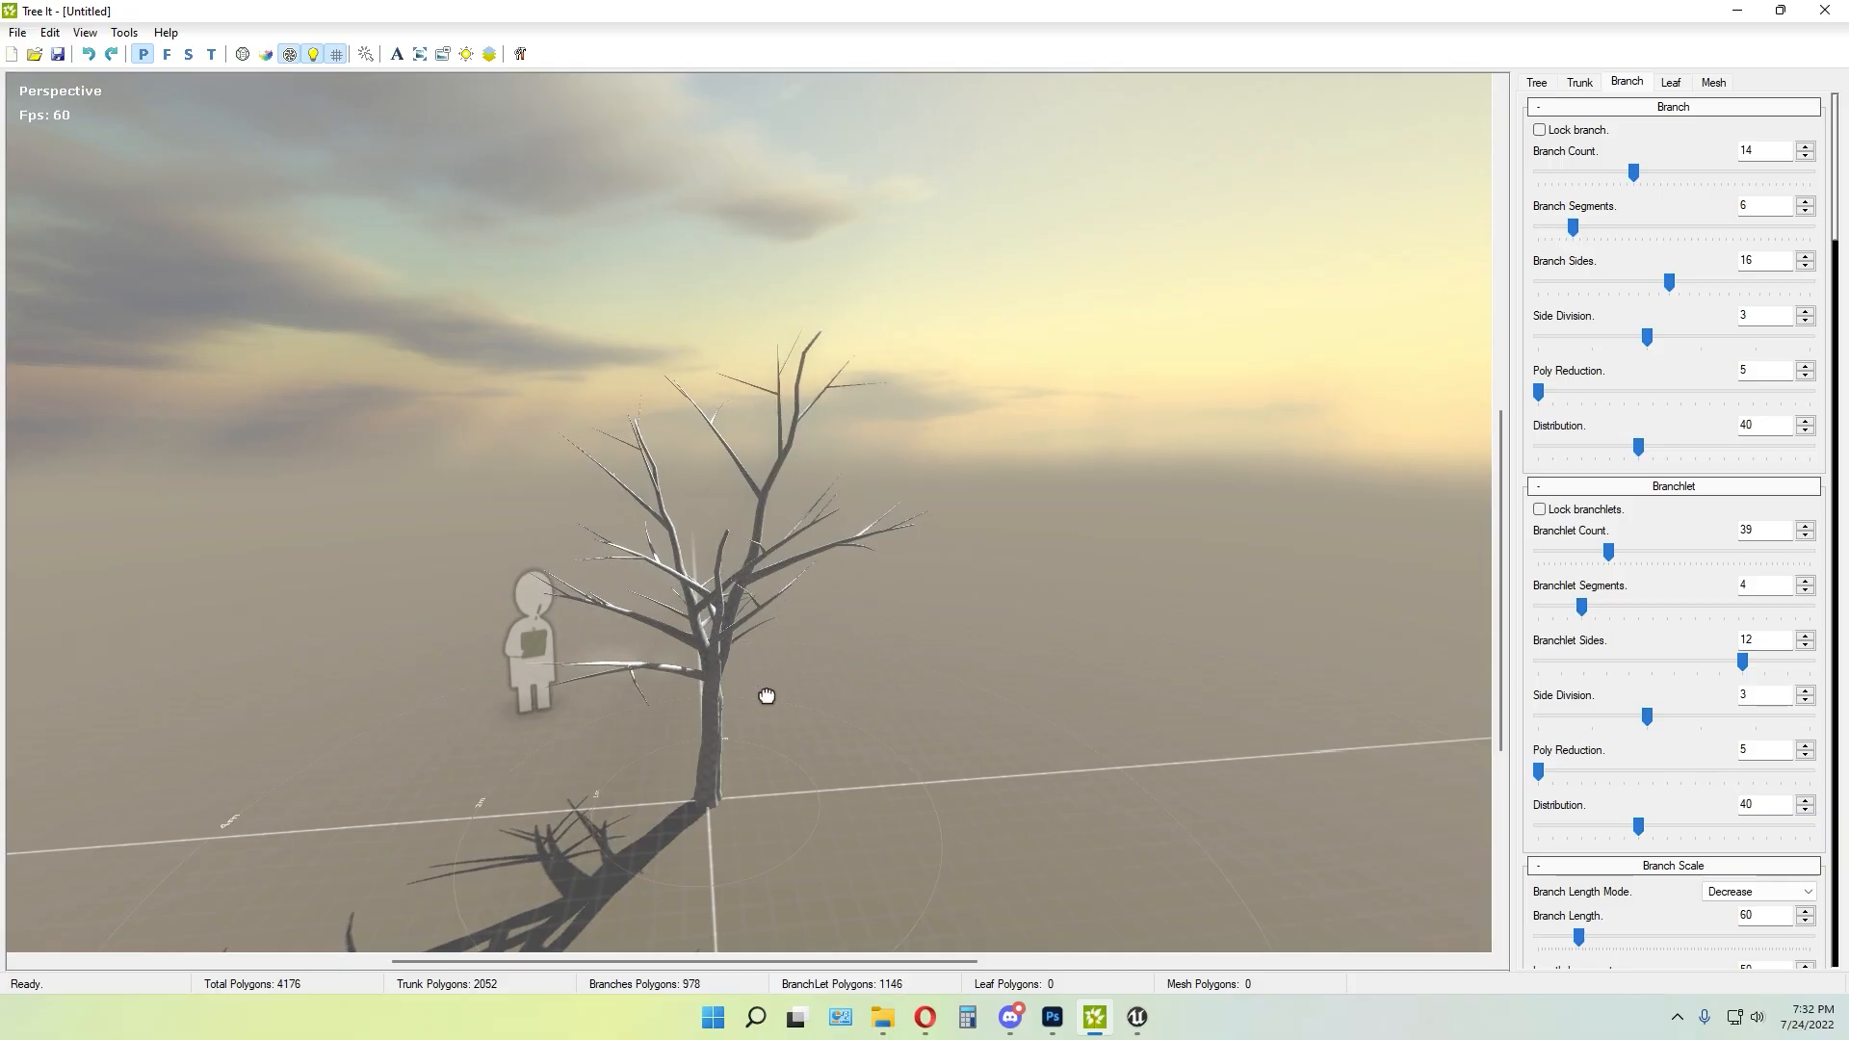
drag(763, 694, 785, 329)
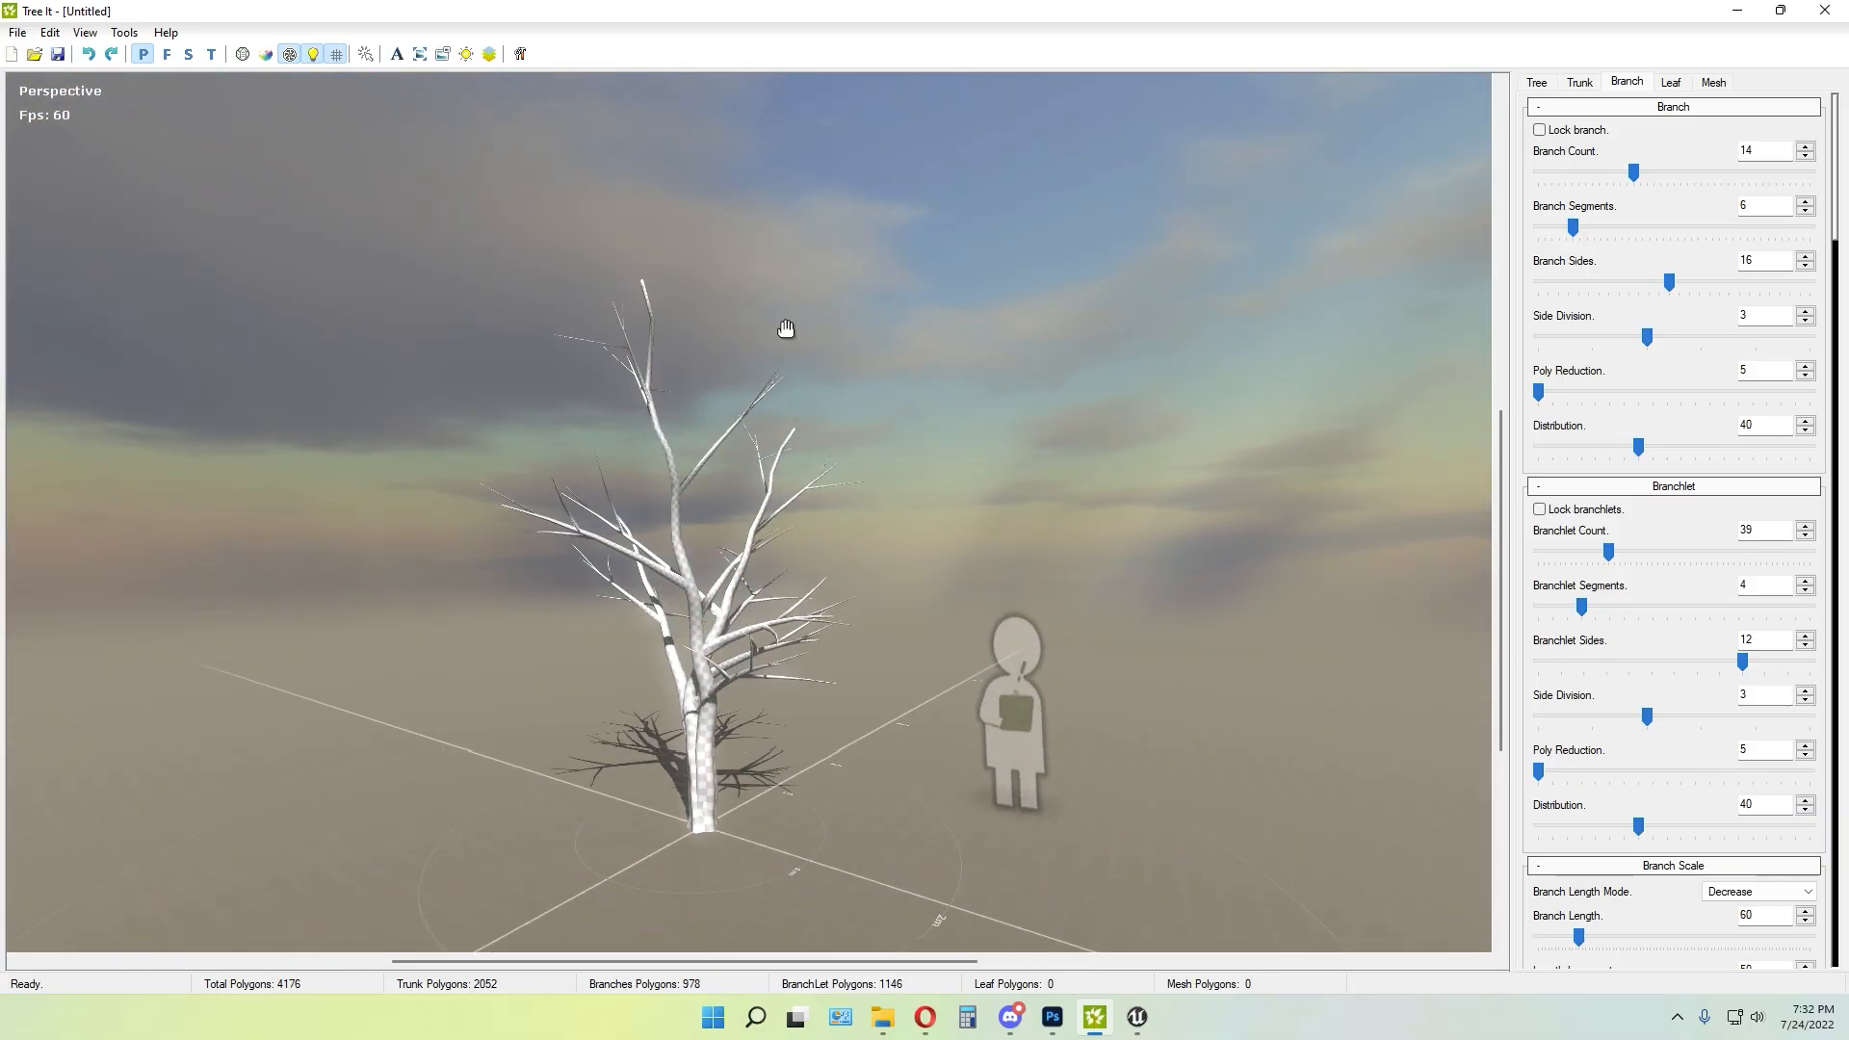
drag(688, 430, 1062, 512)
drag(880, 535, 1643, 374)
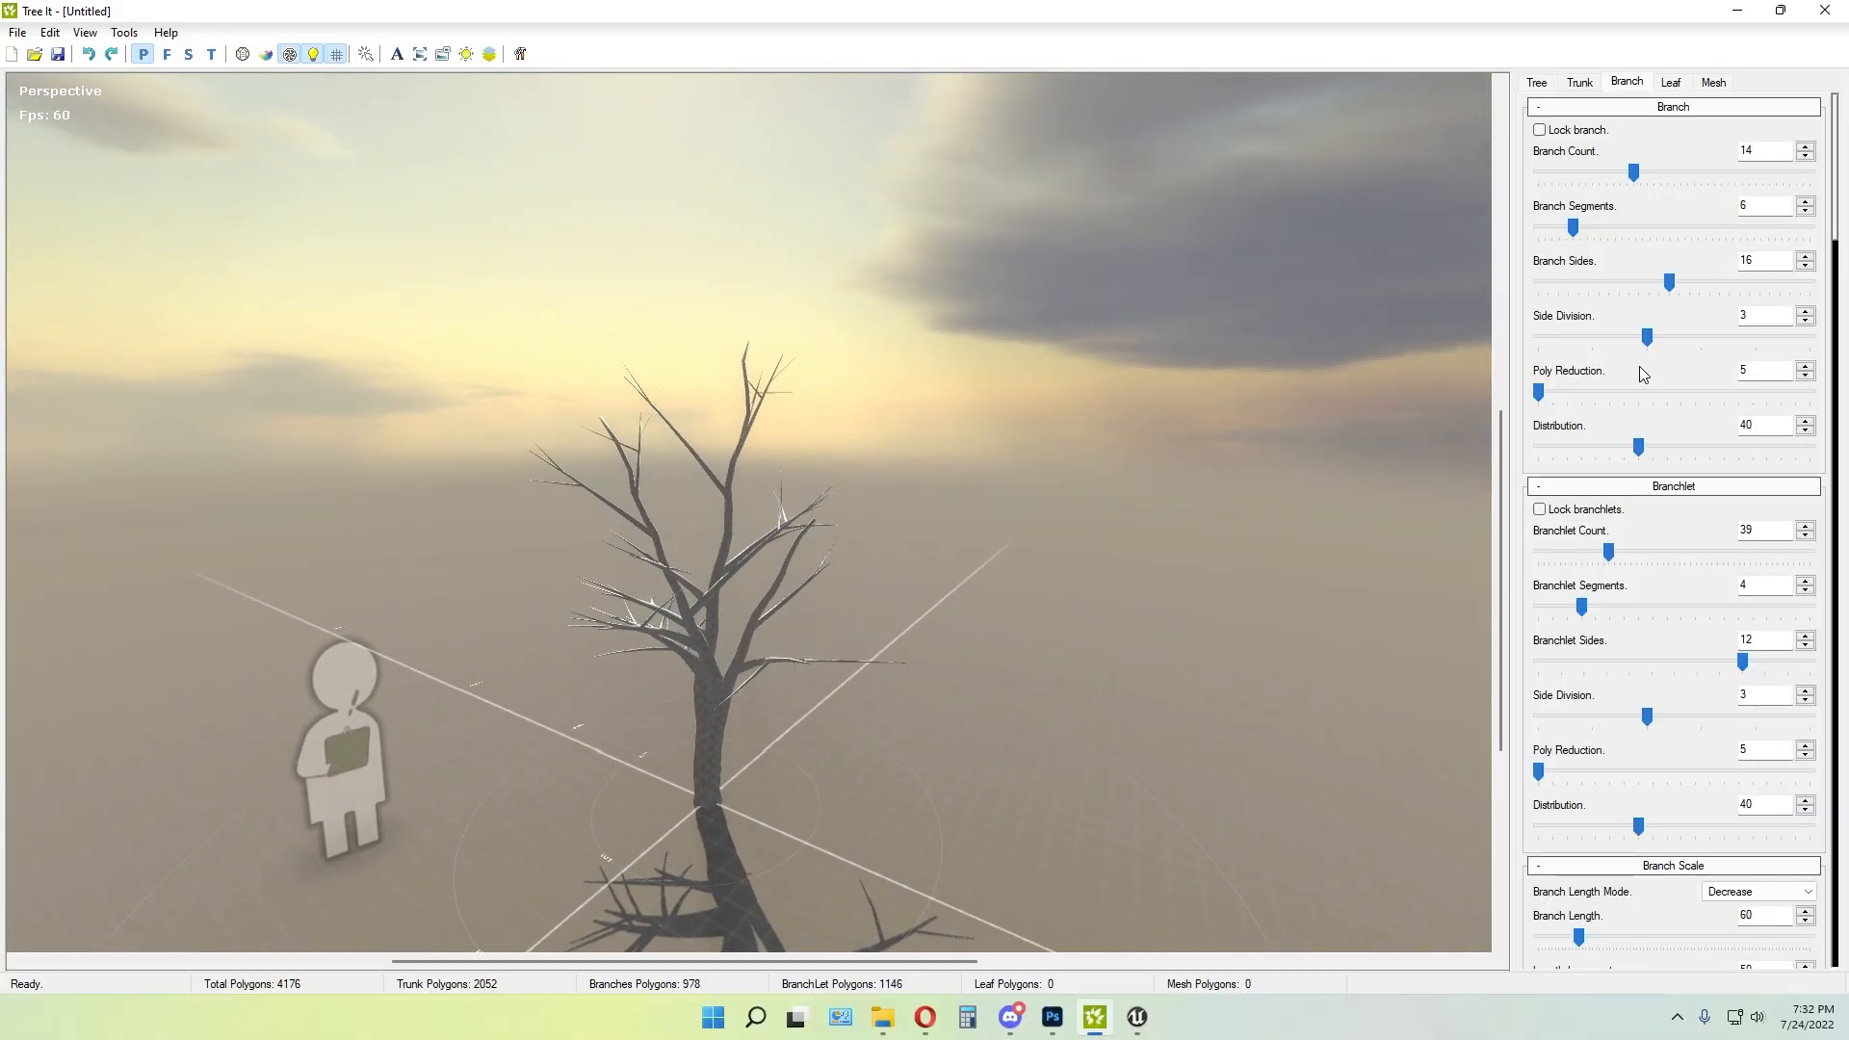
Load Leaf_tutorial_01 from the Tutorial folder on the desktop as the base texture of the first leaf layer
click(1672, 89)
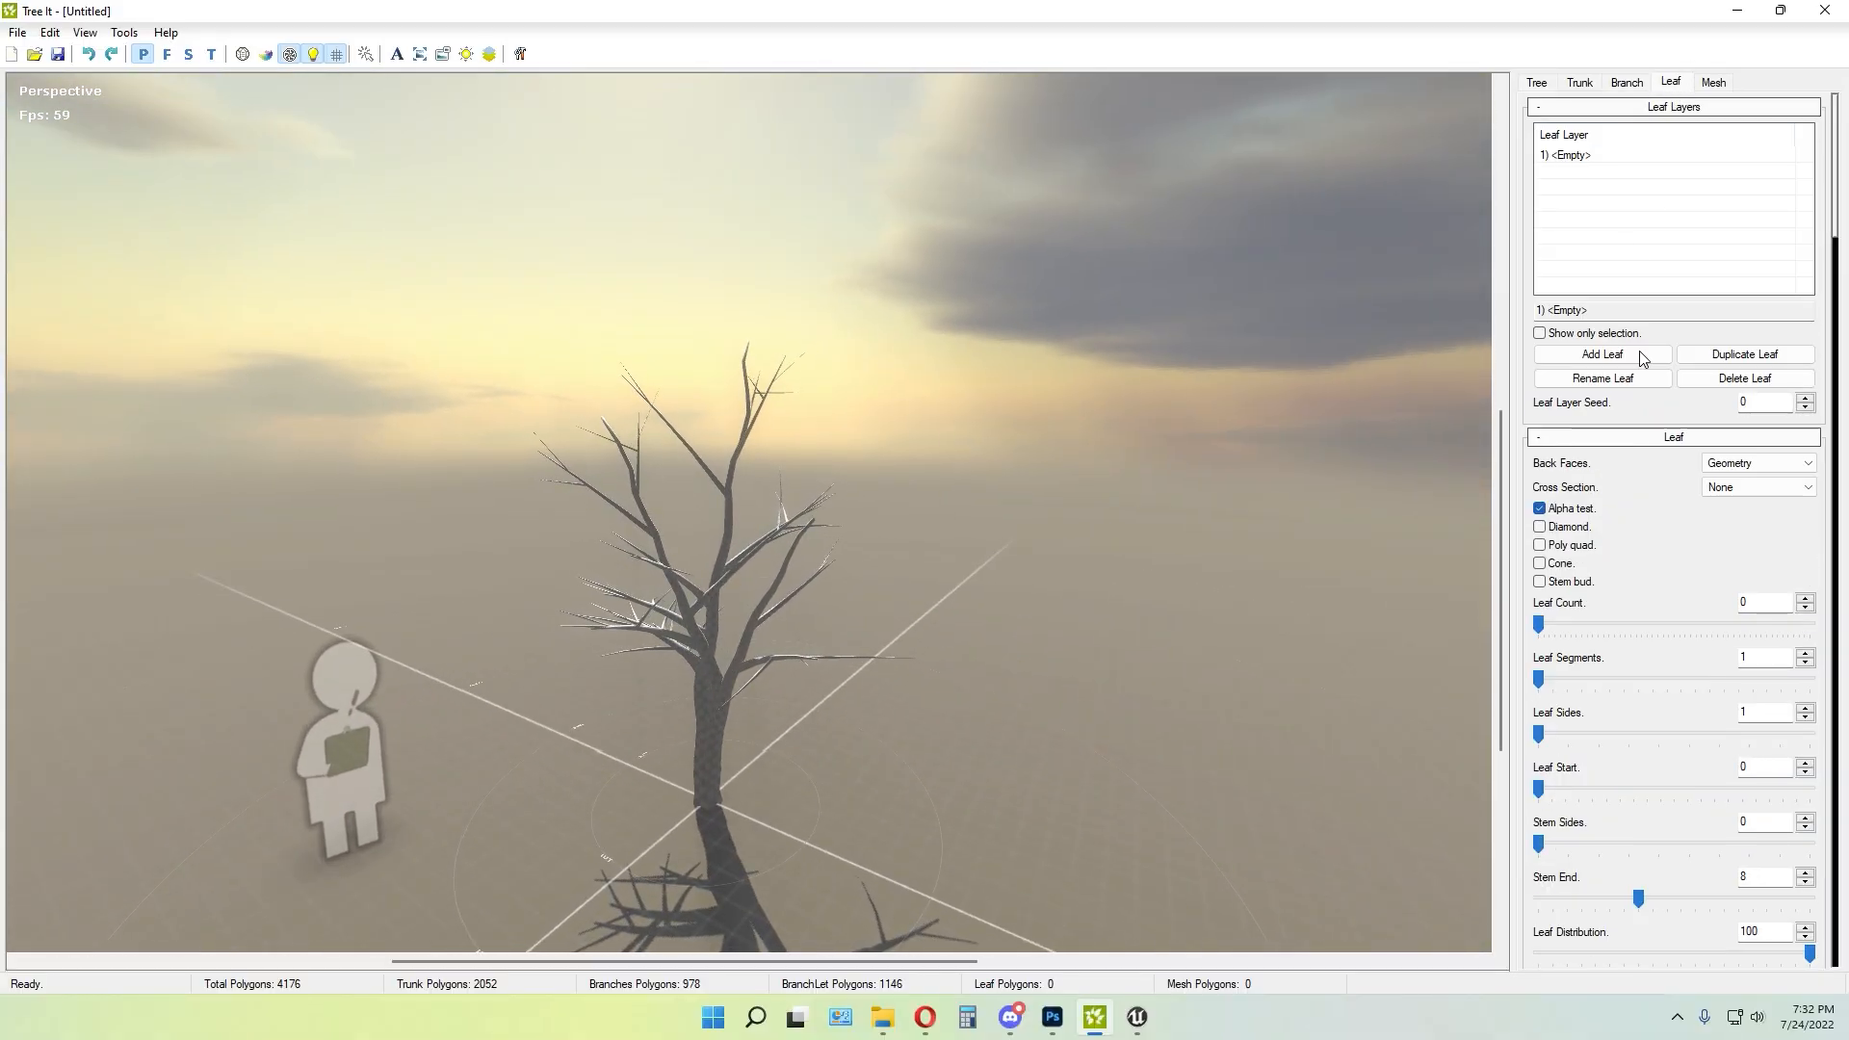
drag(850, 681, 1568, 639)
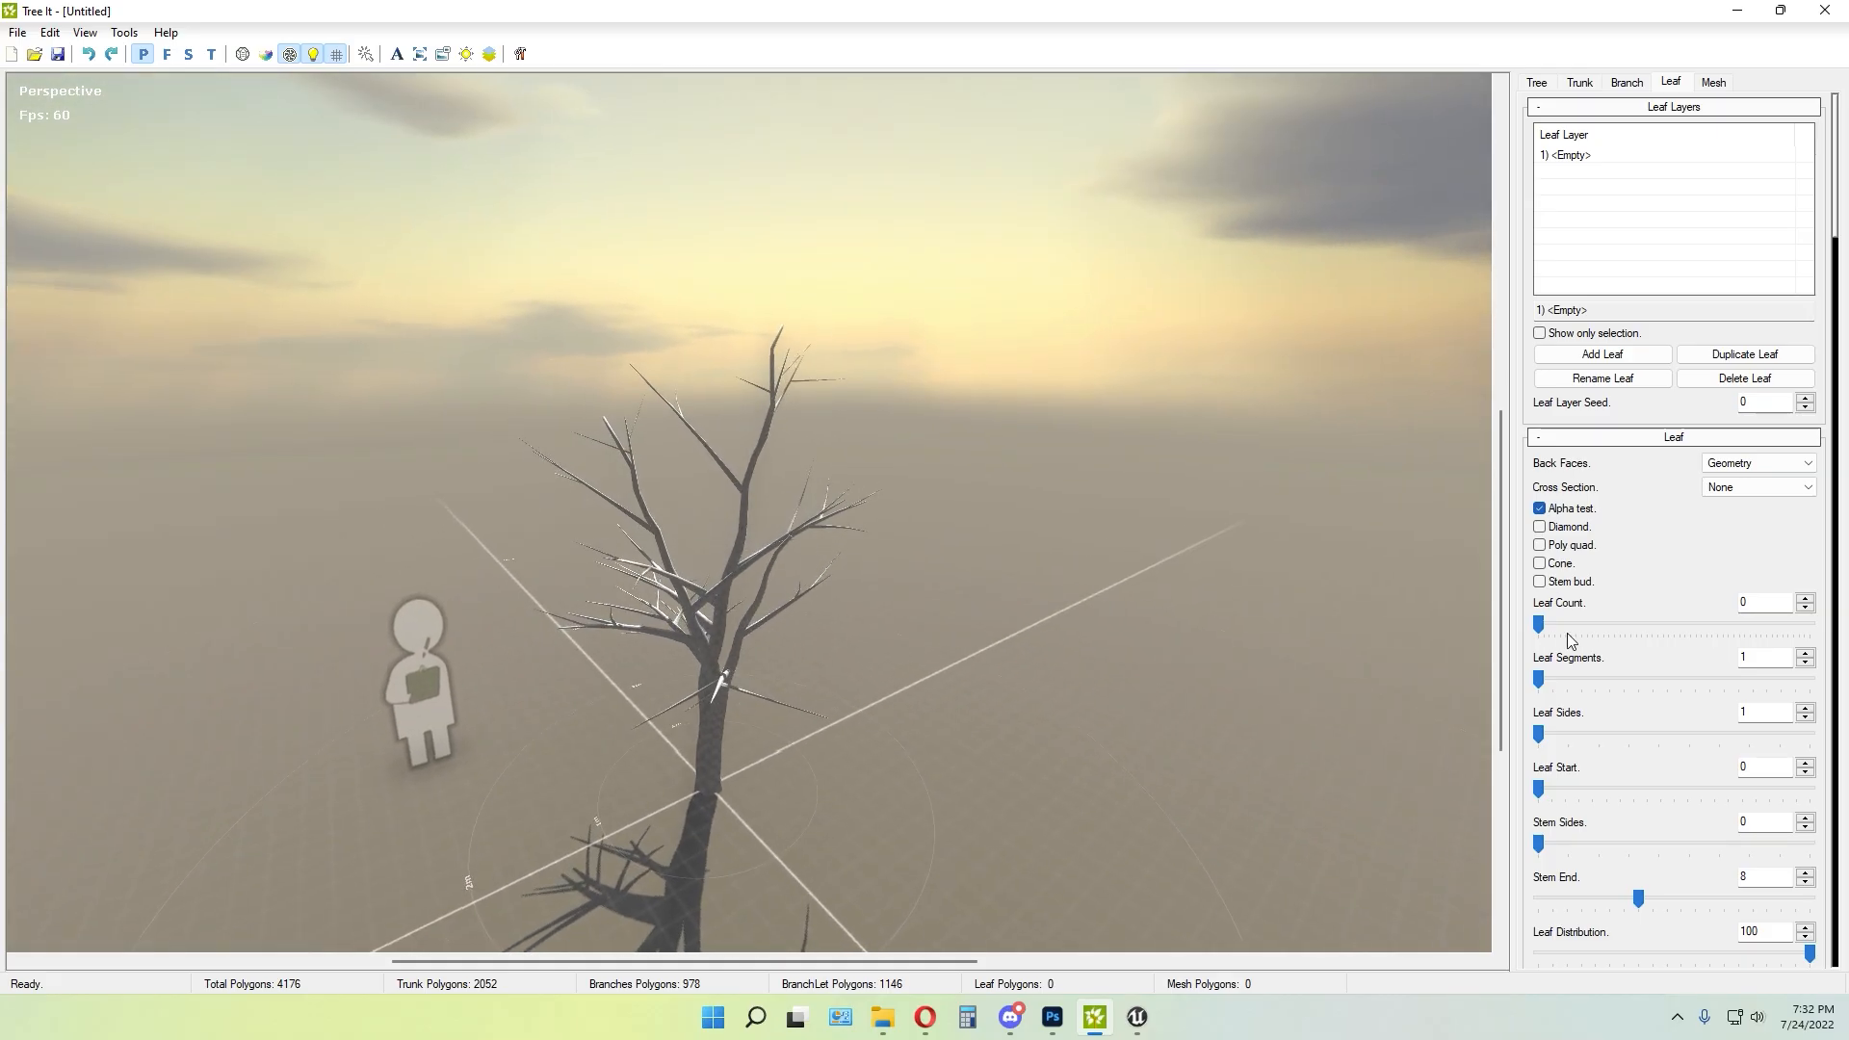
scroll(1681, 635, down, 10)
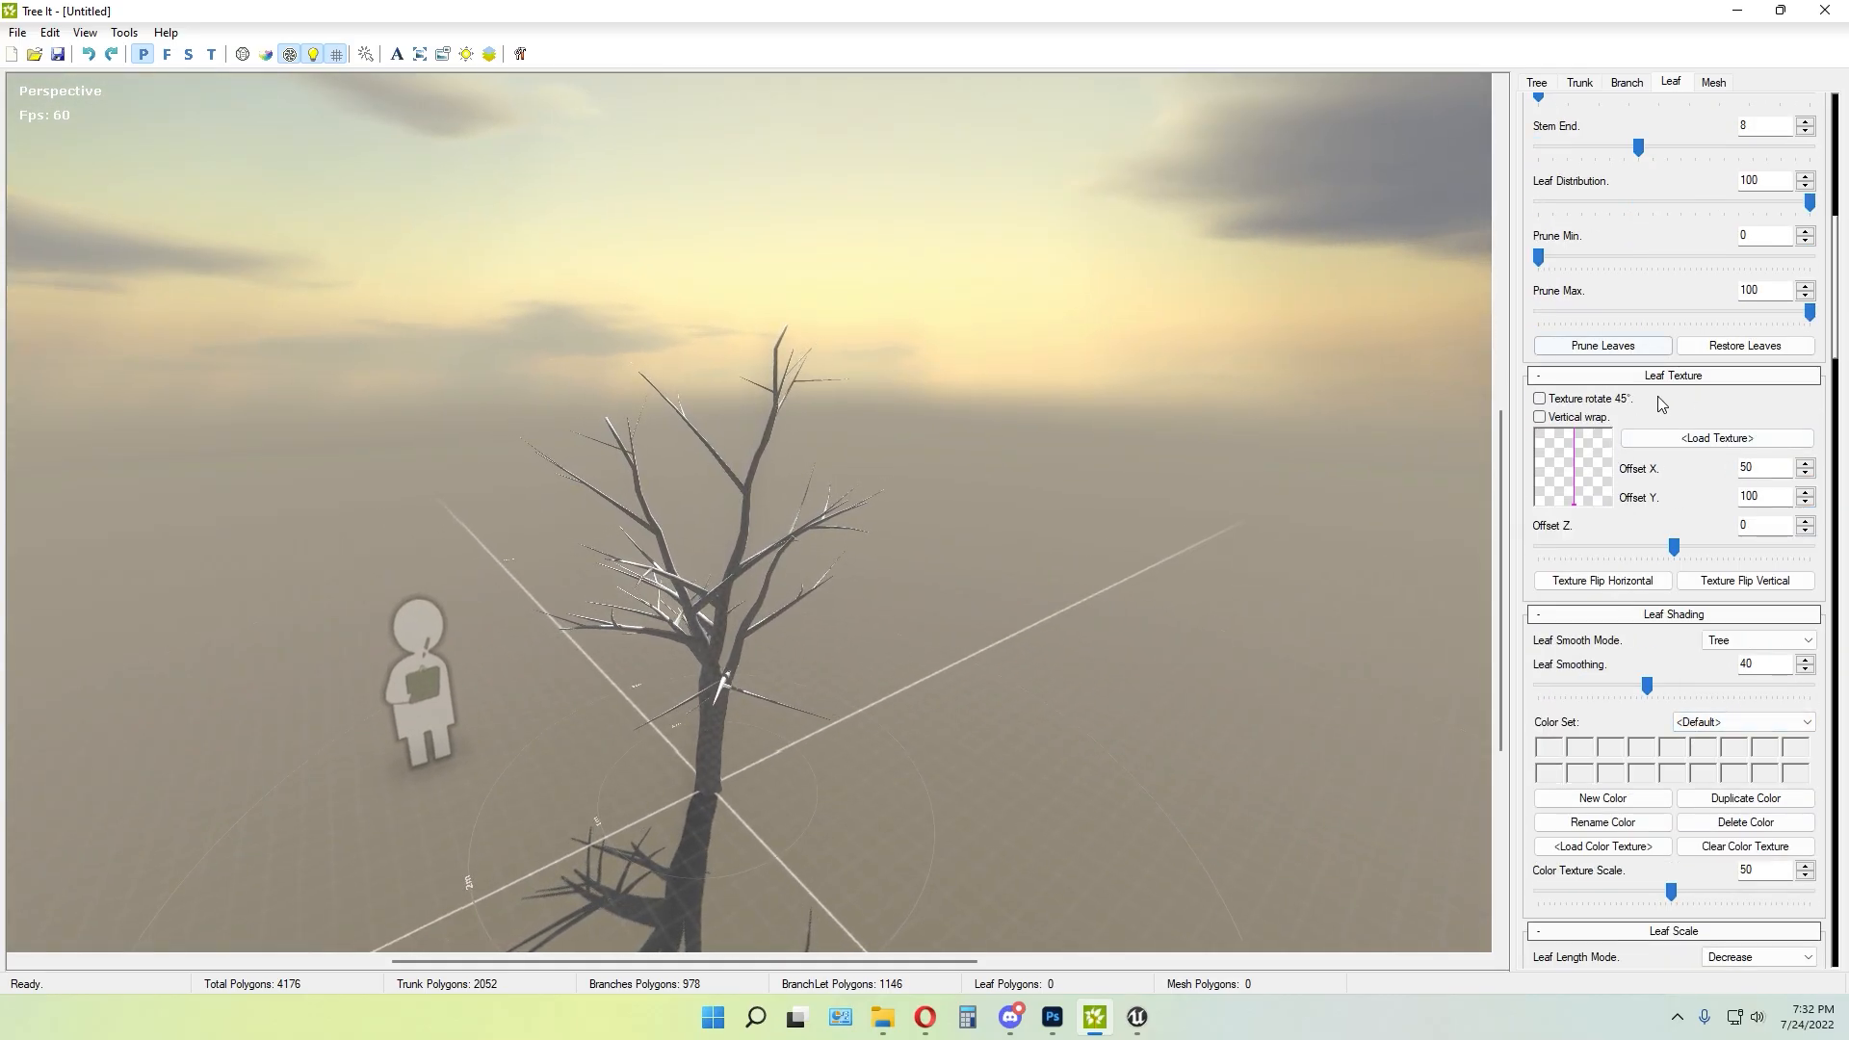
click(1706, 440)
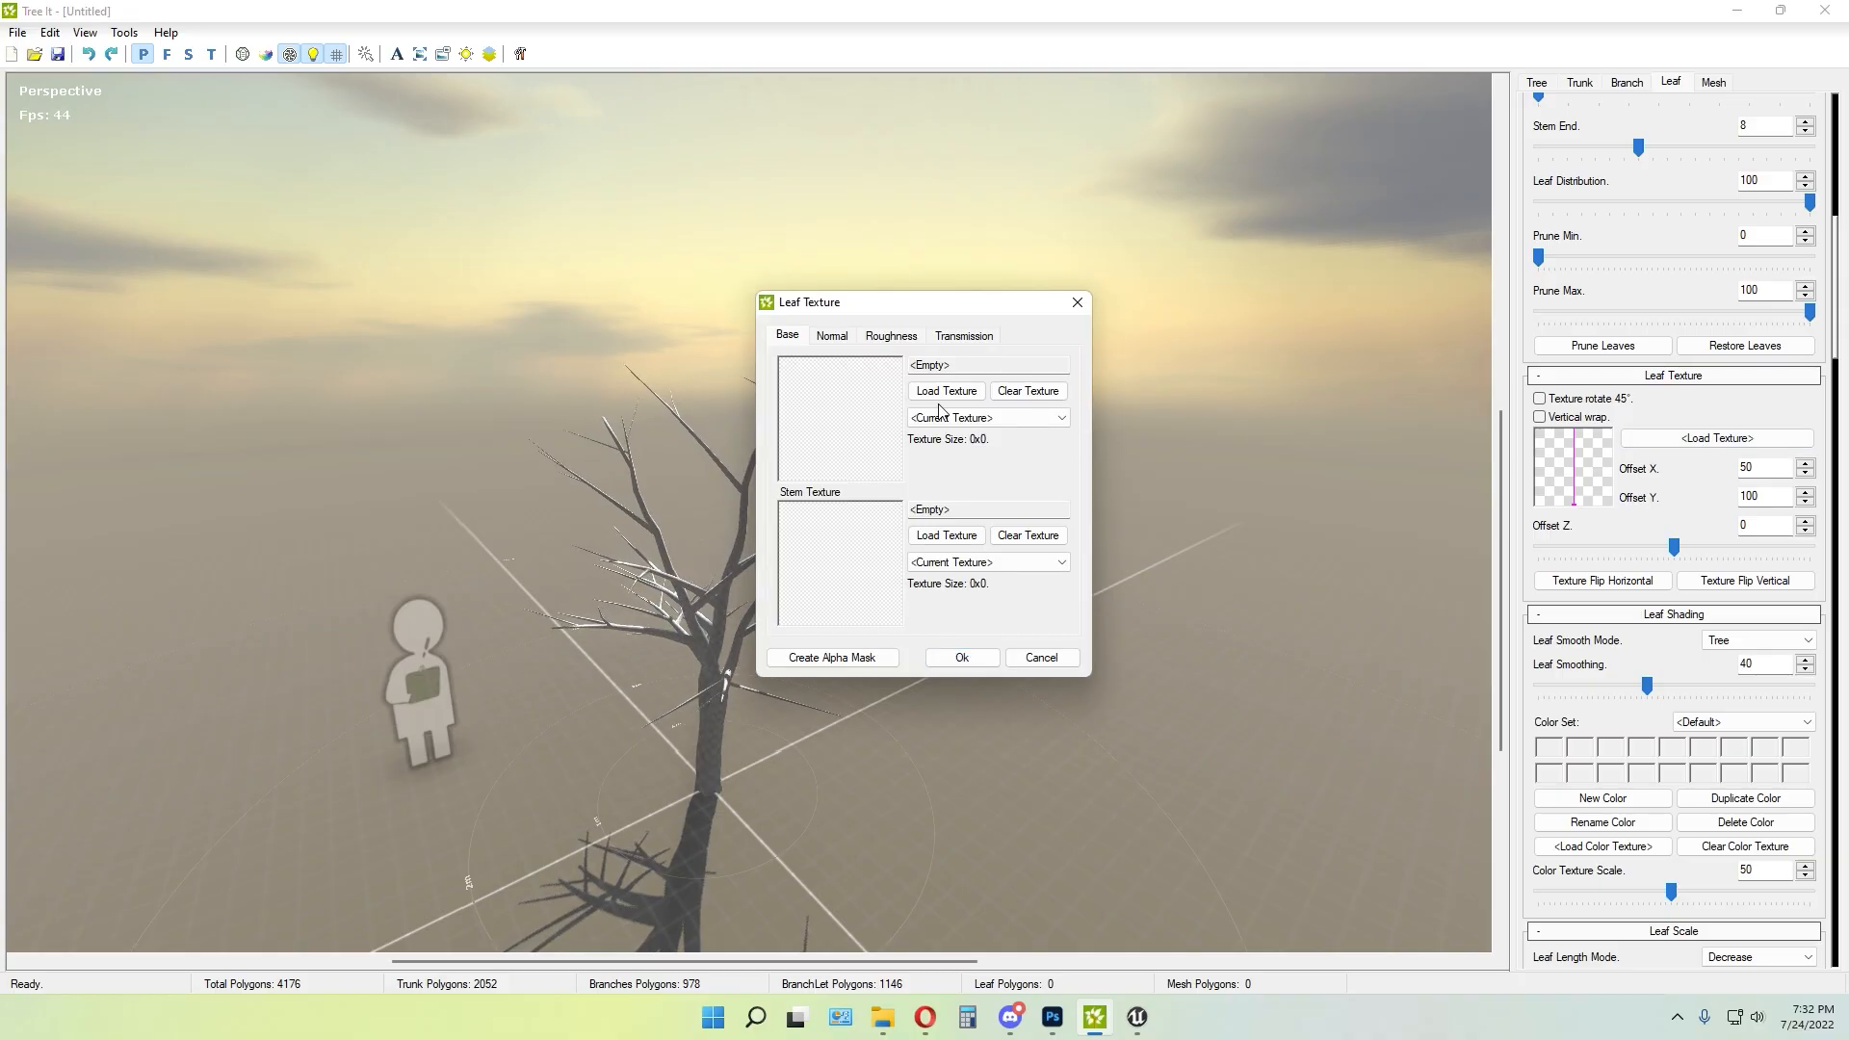
click(945, 394)
click(308, 446)
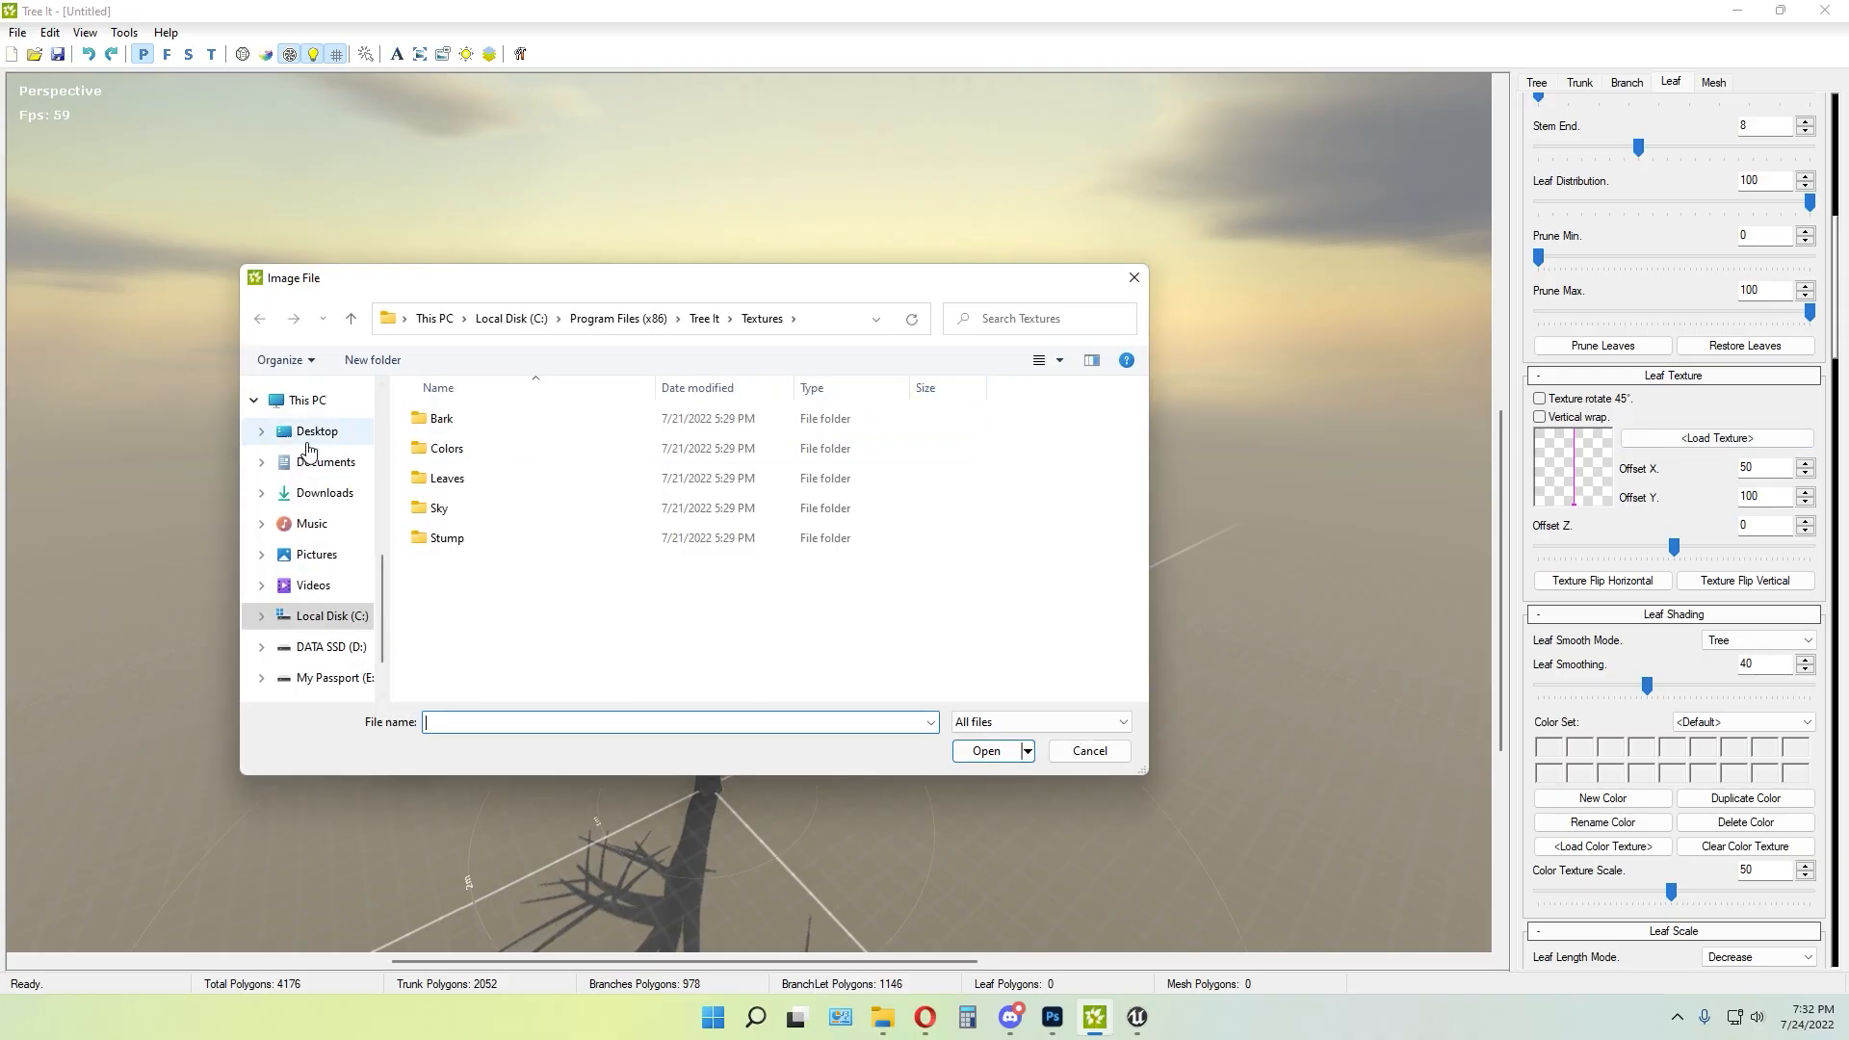
double_click(963, 443)
click(458, 429)
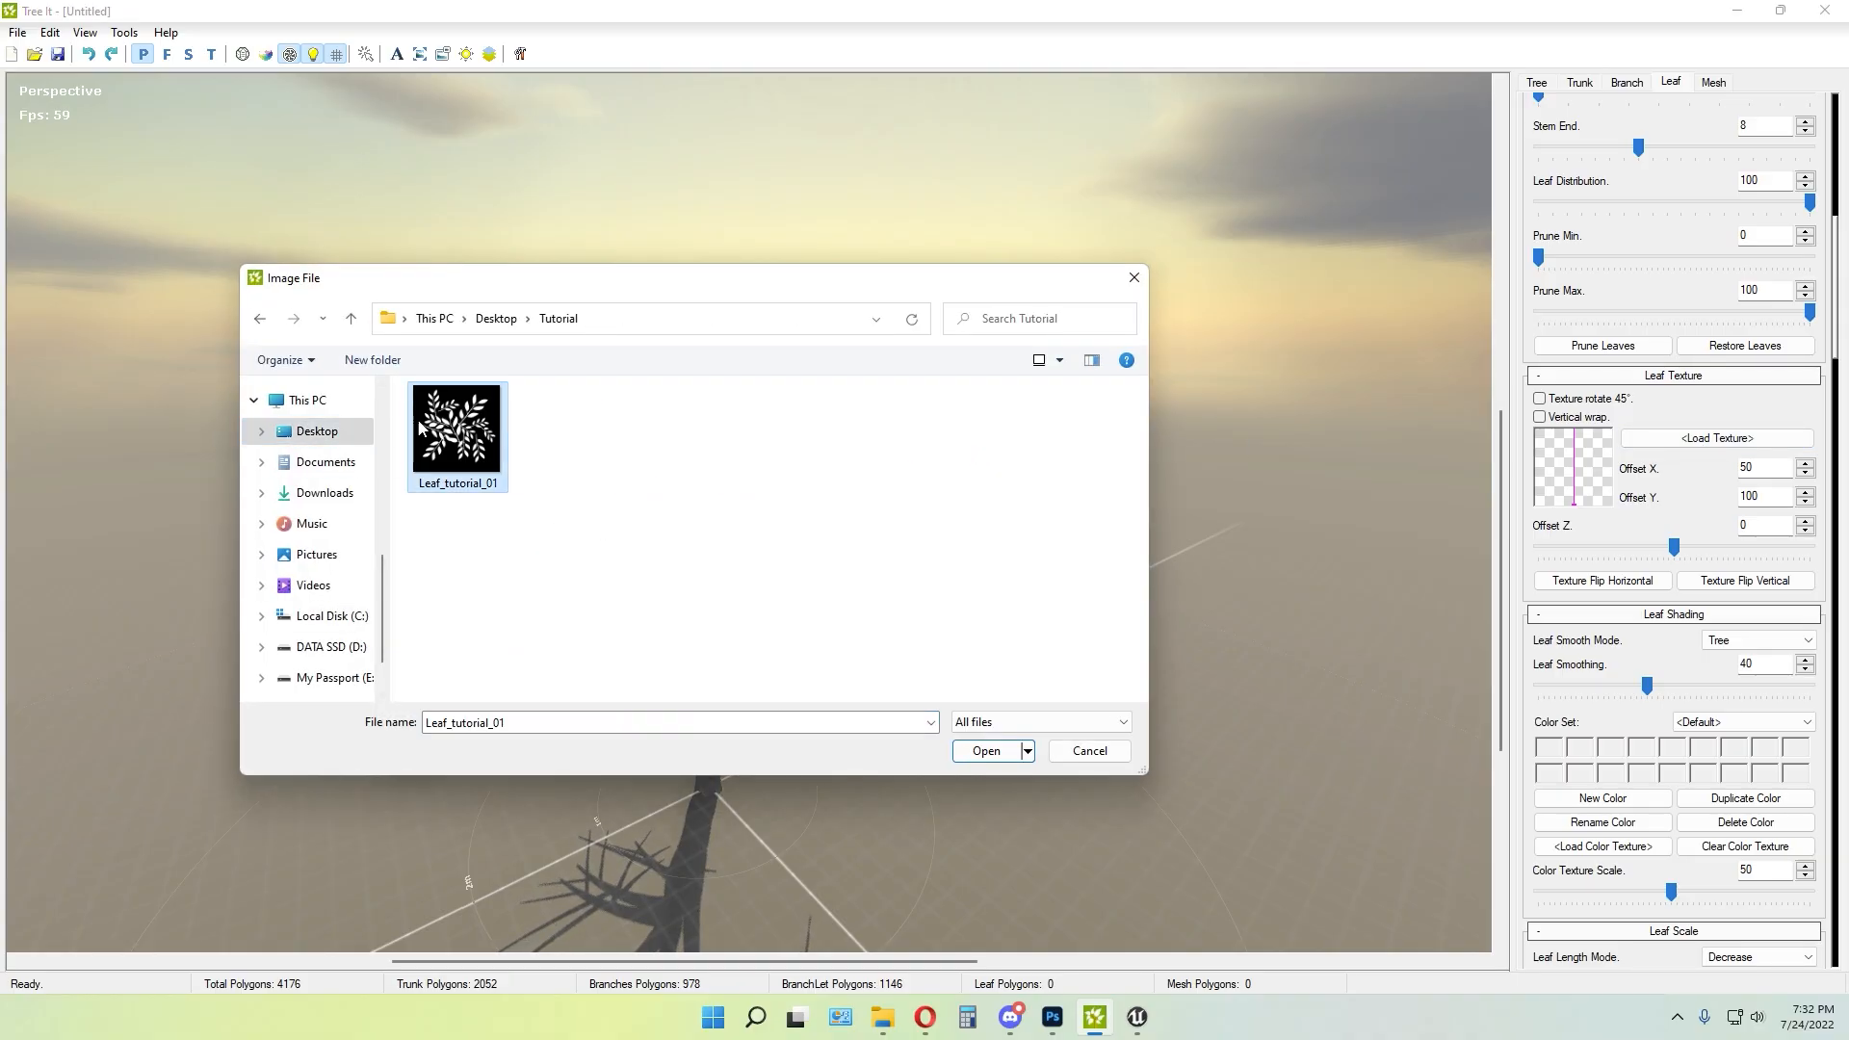
click(986, 751)
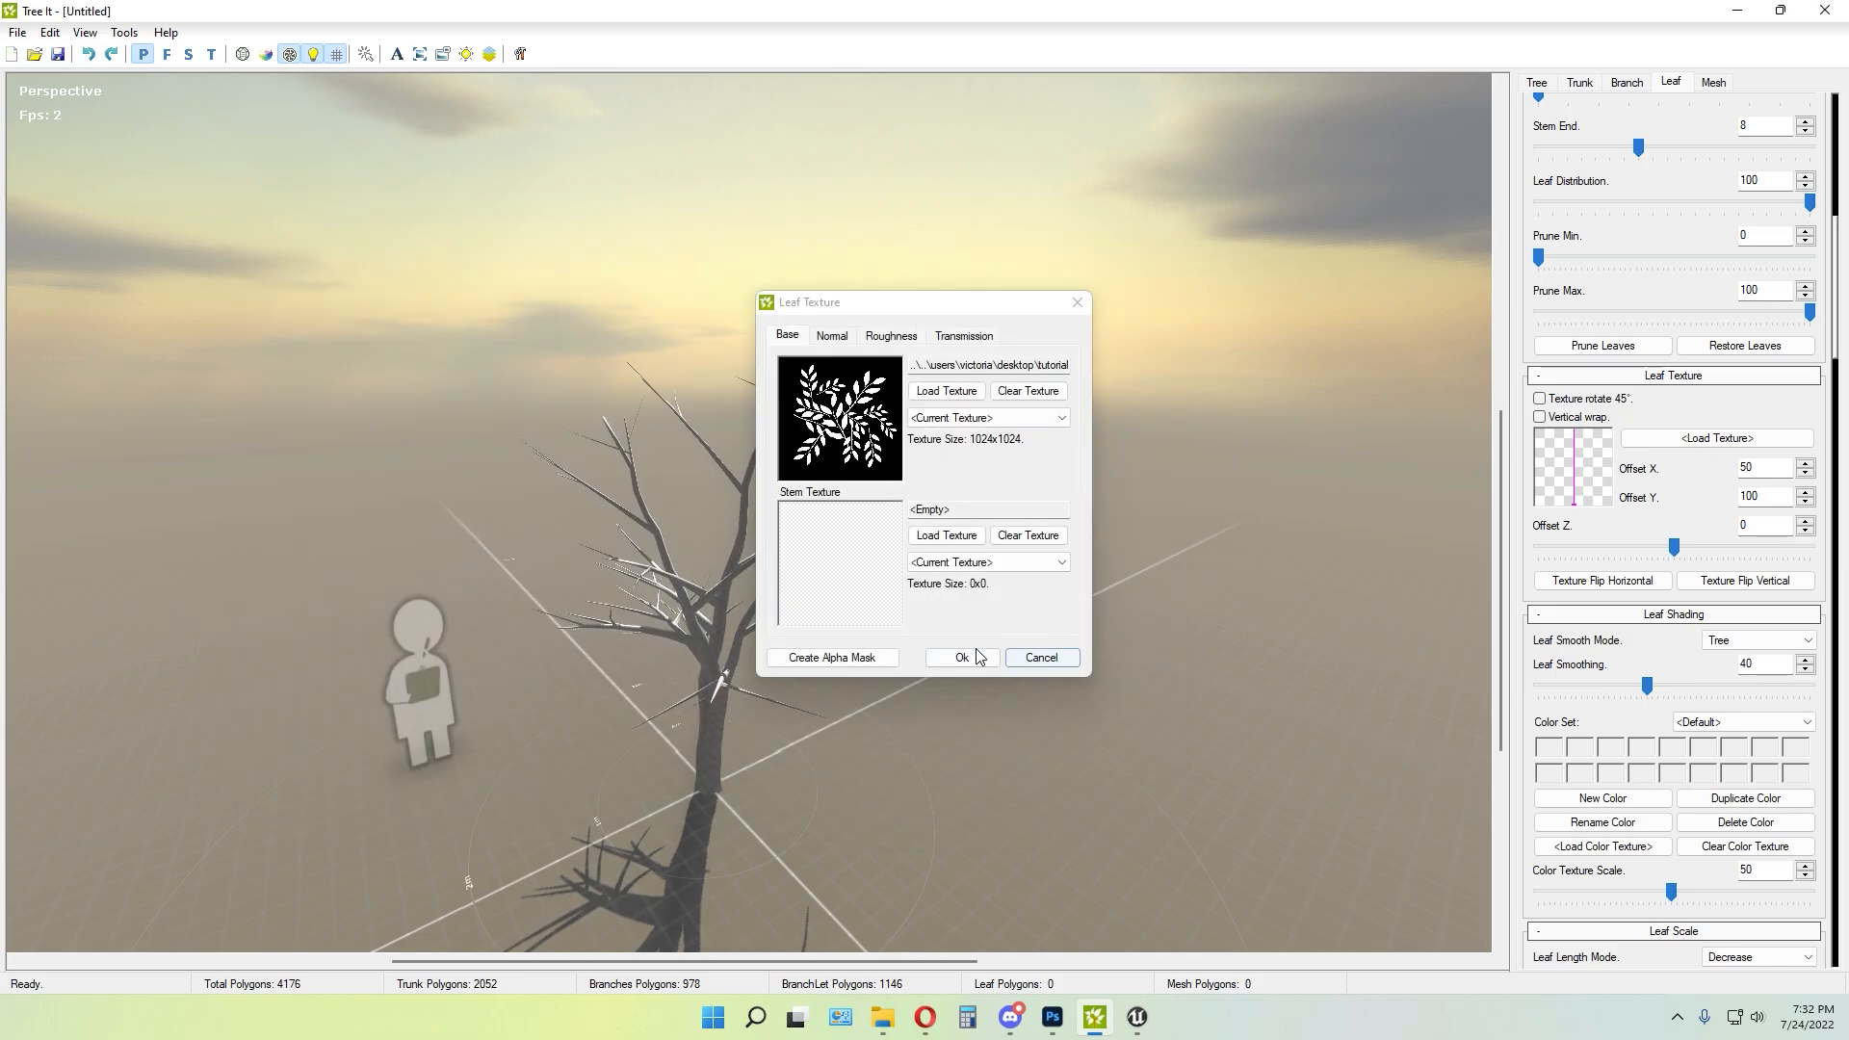
click(965, 657)
Populate the branches with leaves using a leaf count of 328
drag(1043, 668, 708, 685)
scroll(1672, 454, up, 8)
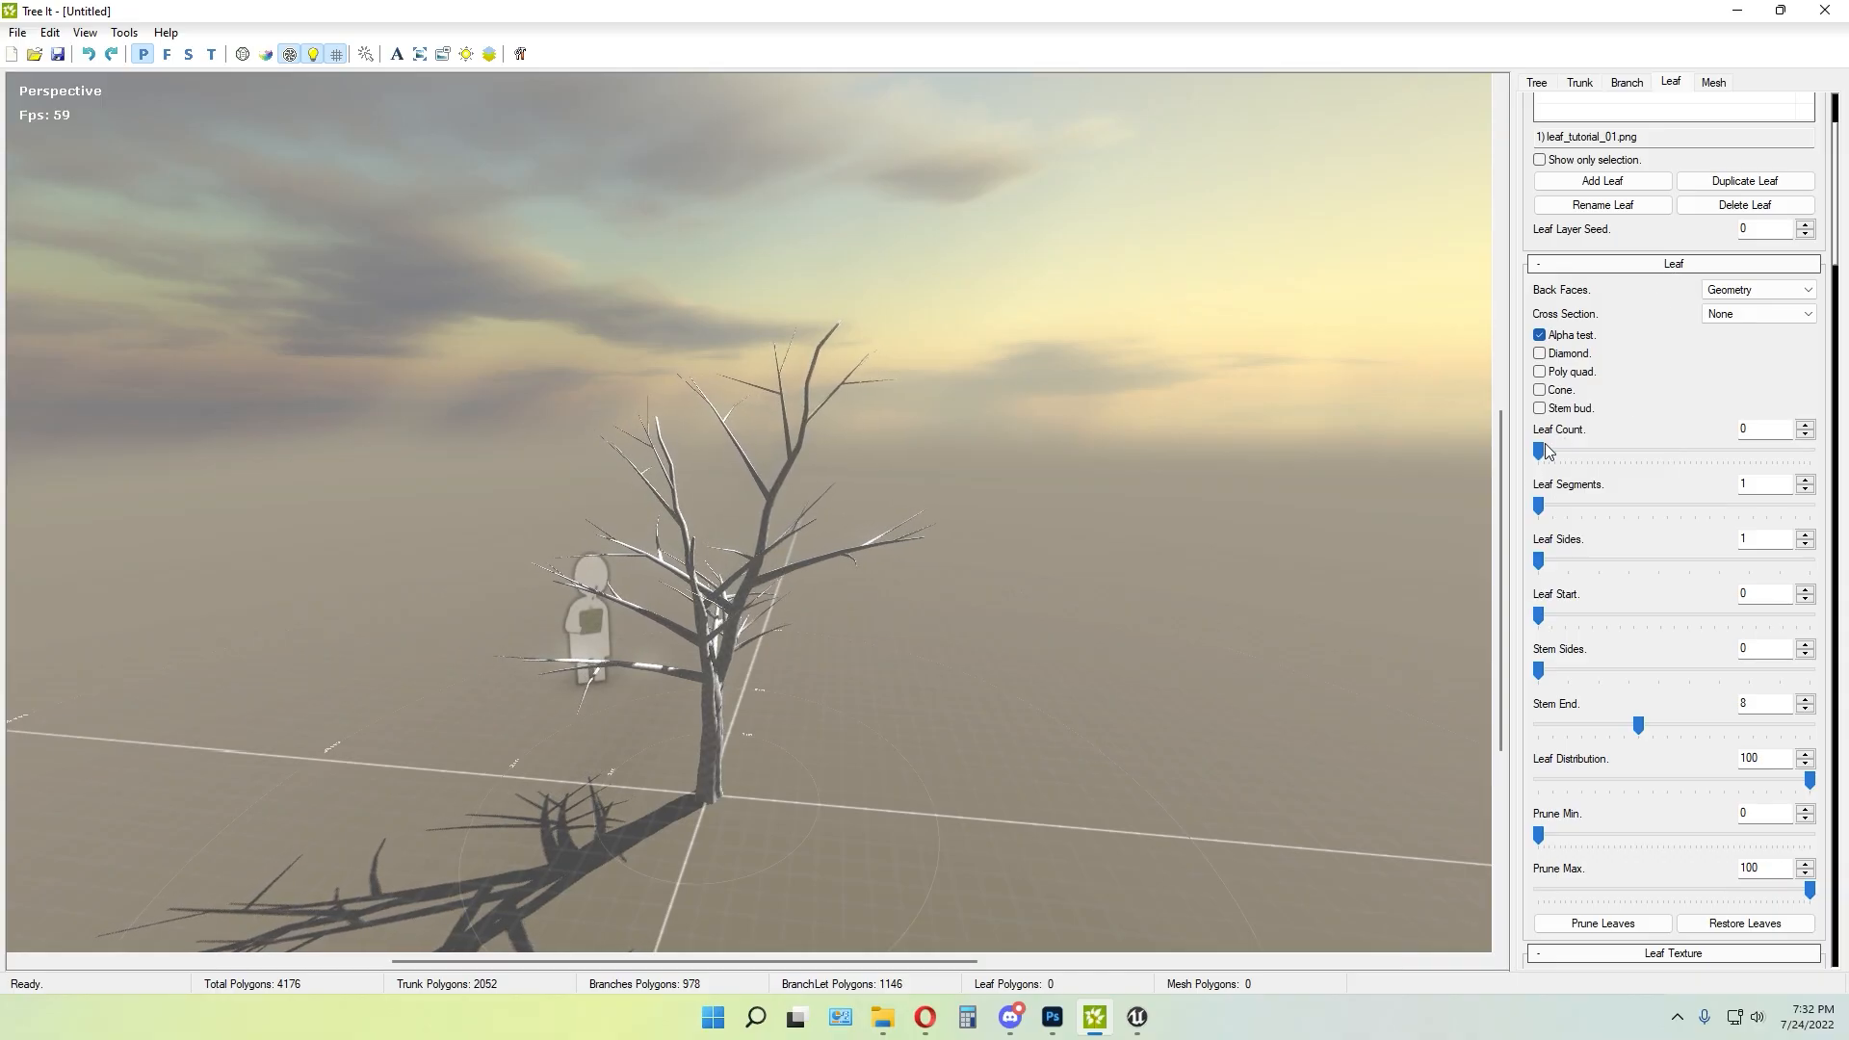
drag(1544, 453, 1766, 475)
drag(845, 627, 1423, 585)
Enlarge the leaf cards to a leaf length of 75 and a leaf width of 75
scroll(1583, 447, down, 5)
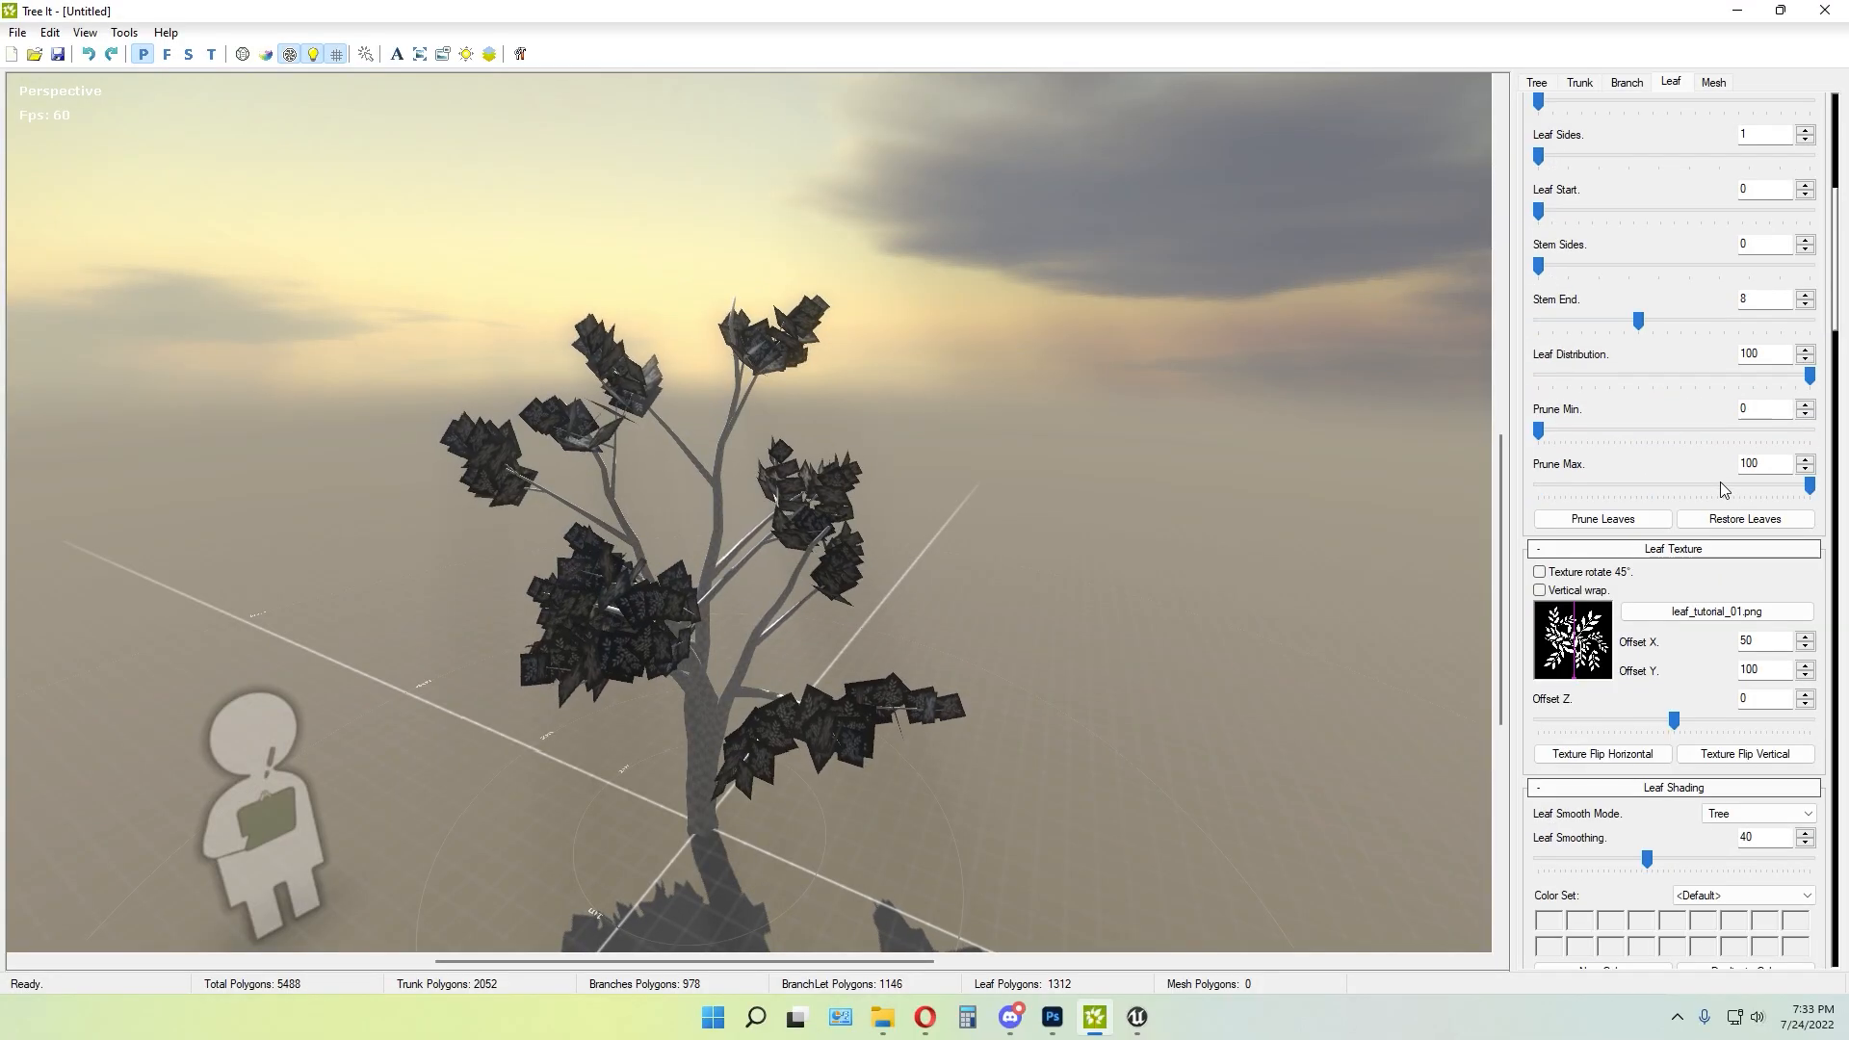
scroll(1719, 482, down, 10)
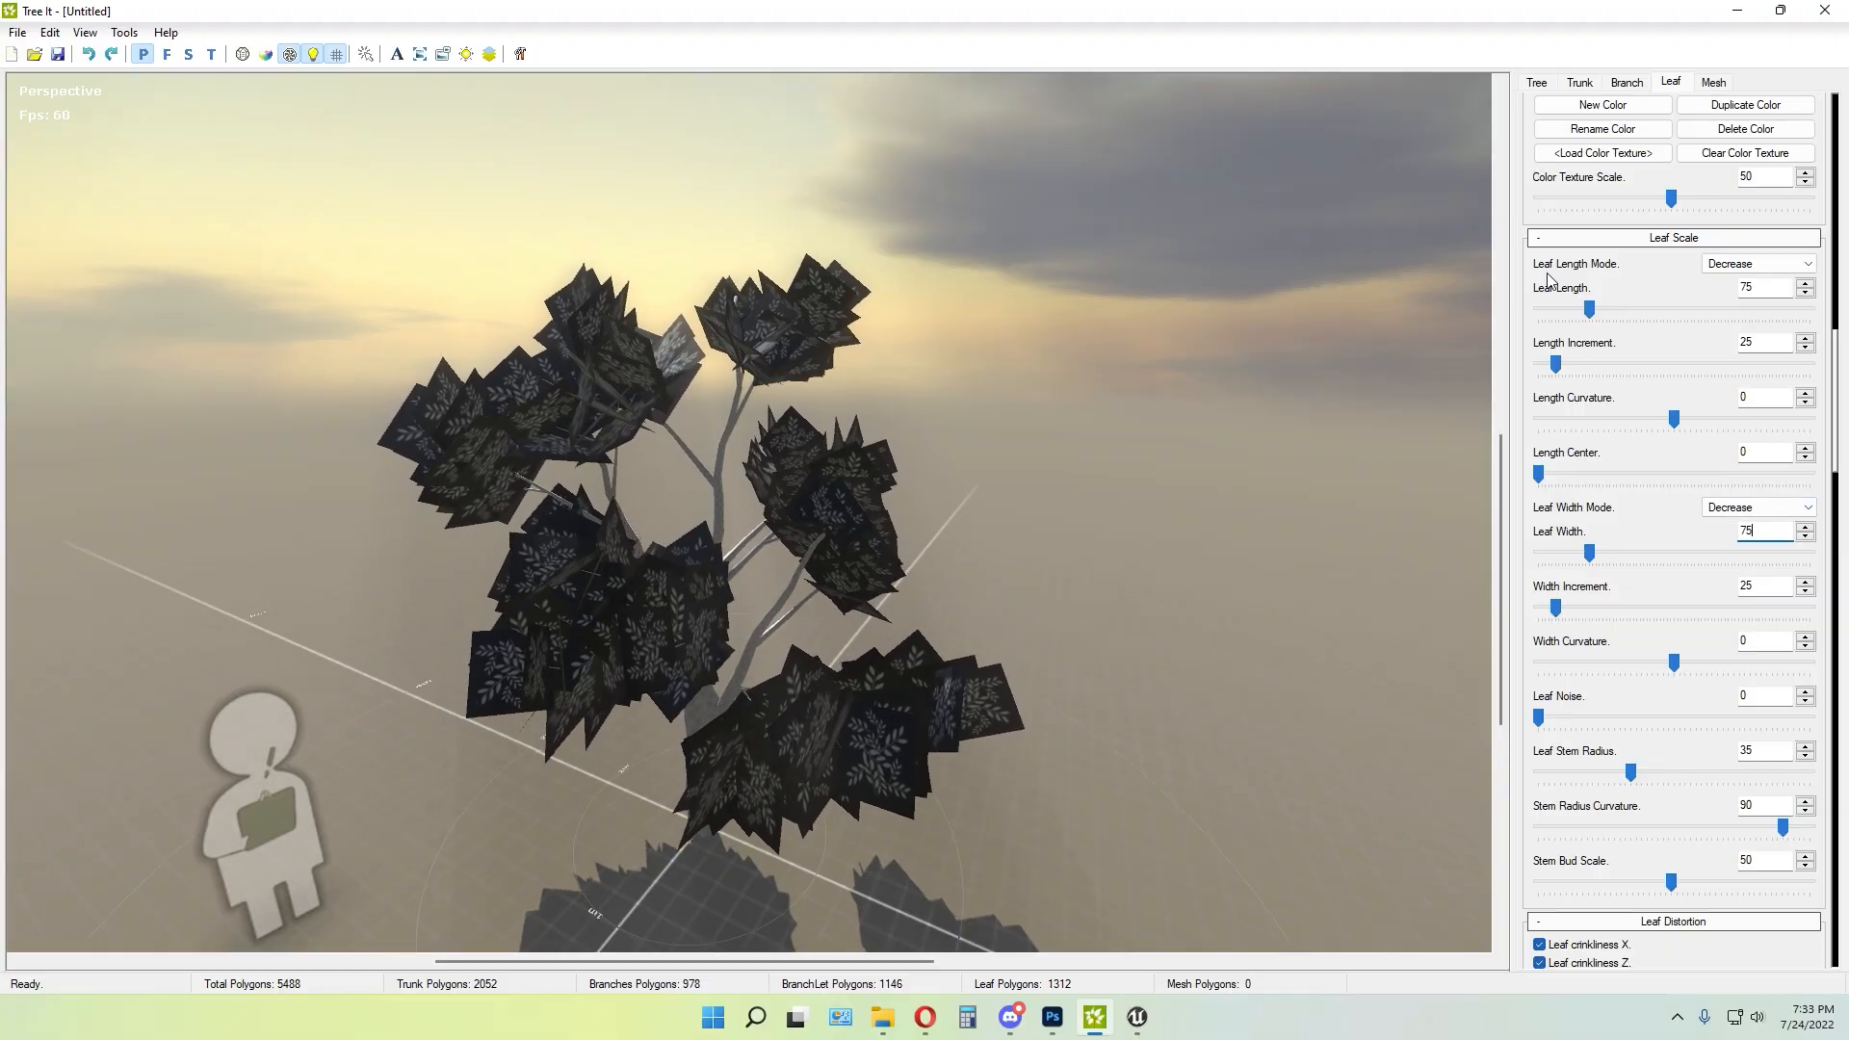
drag(920, 478, 1059, 683)
Try the Front cross section on the leaf layer and view the foliage from another angle
scroll(1710, 423, up, 15)
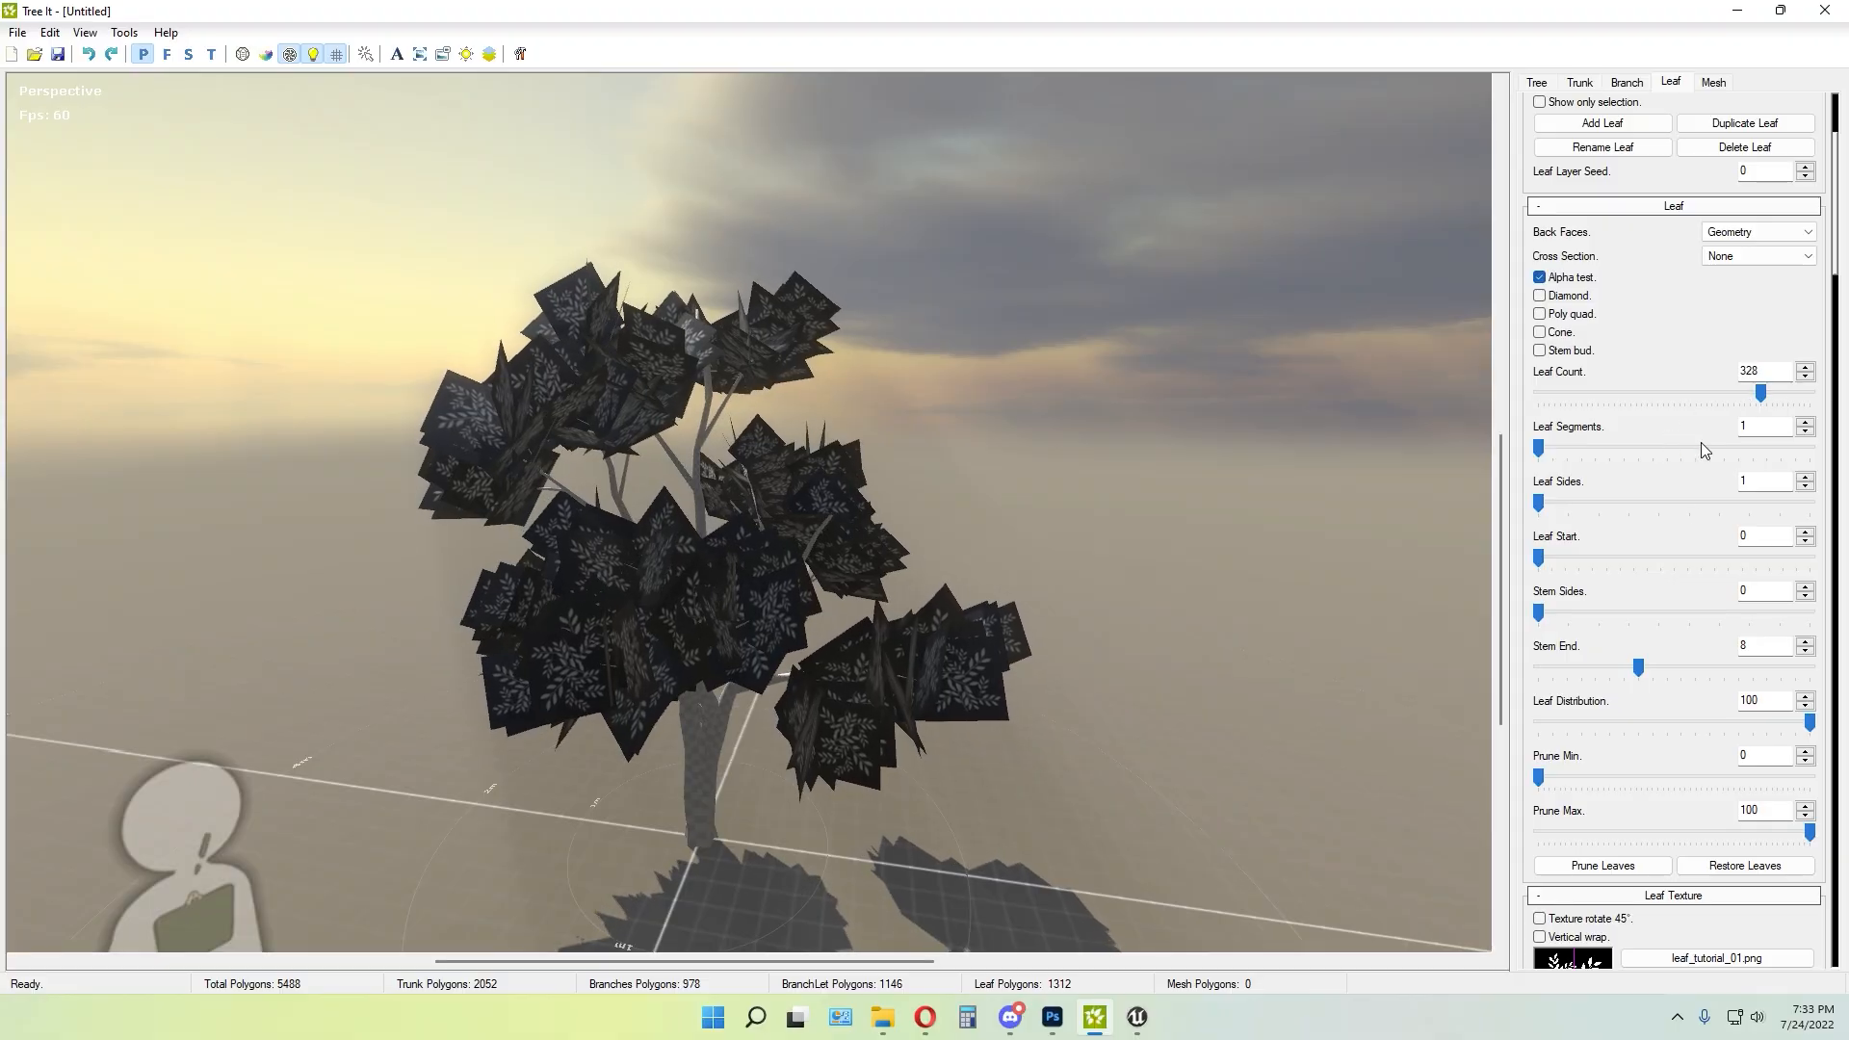
scroll(1701, 448, up, 2)
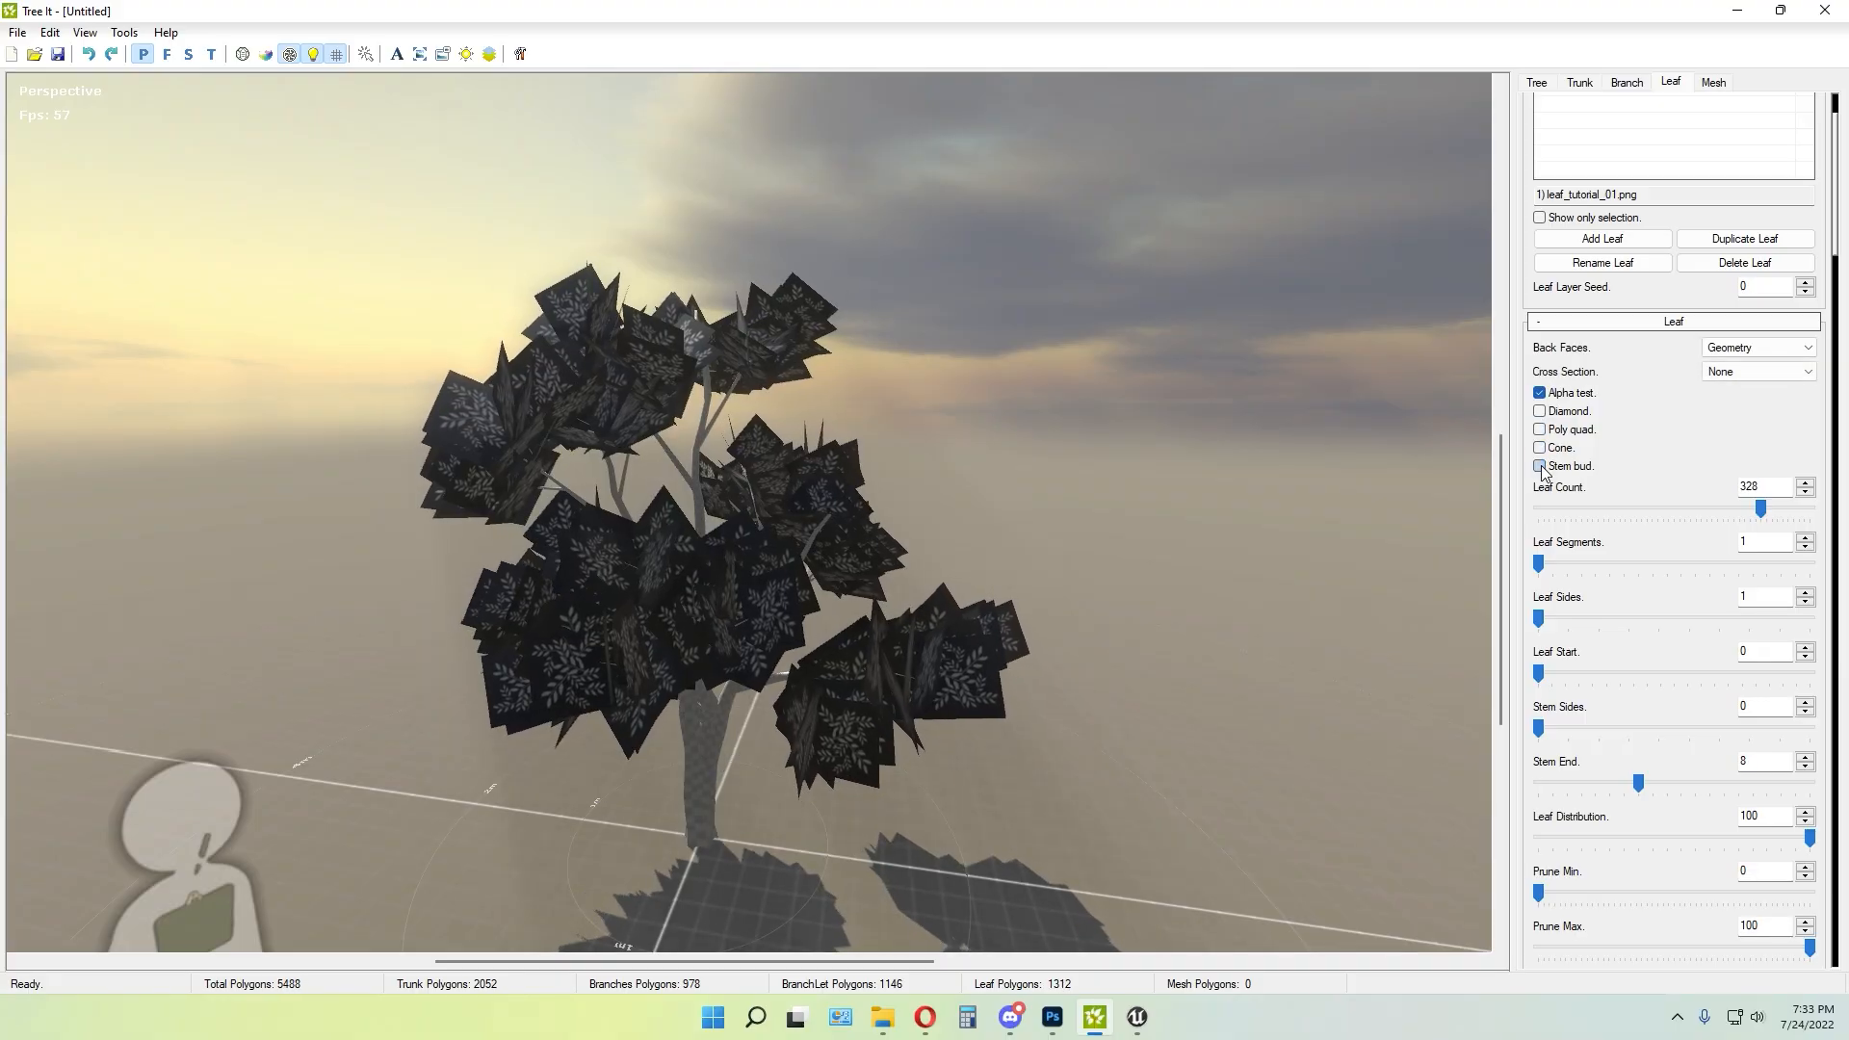
click(1724, 374)
click(1742, 430)
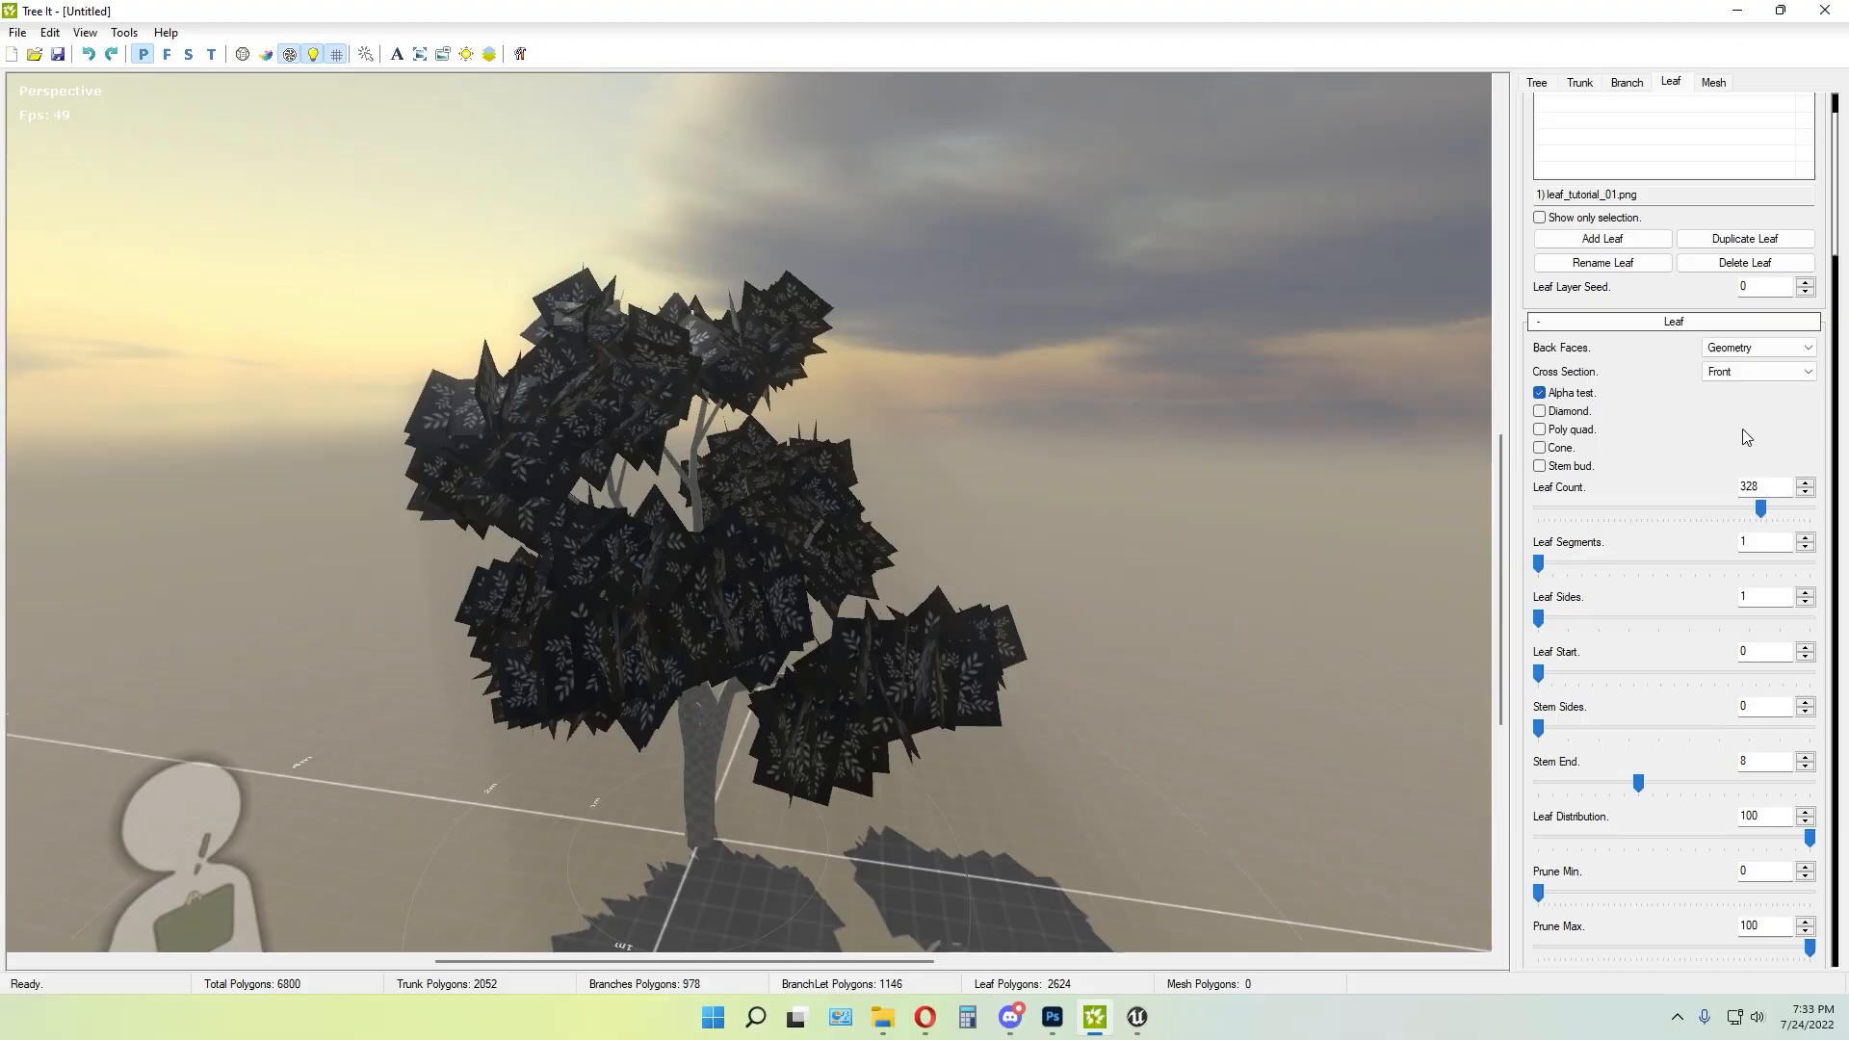
drag(781, 538, 1846, 465)
Set the leaf layer's cross section to Cross/front and check the fuller foliage
click(1742, 373)
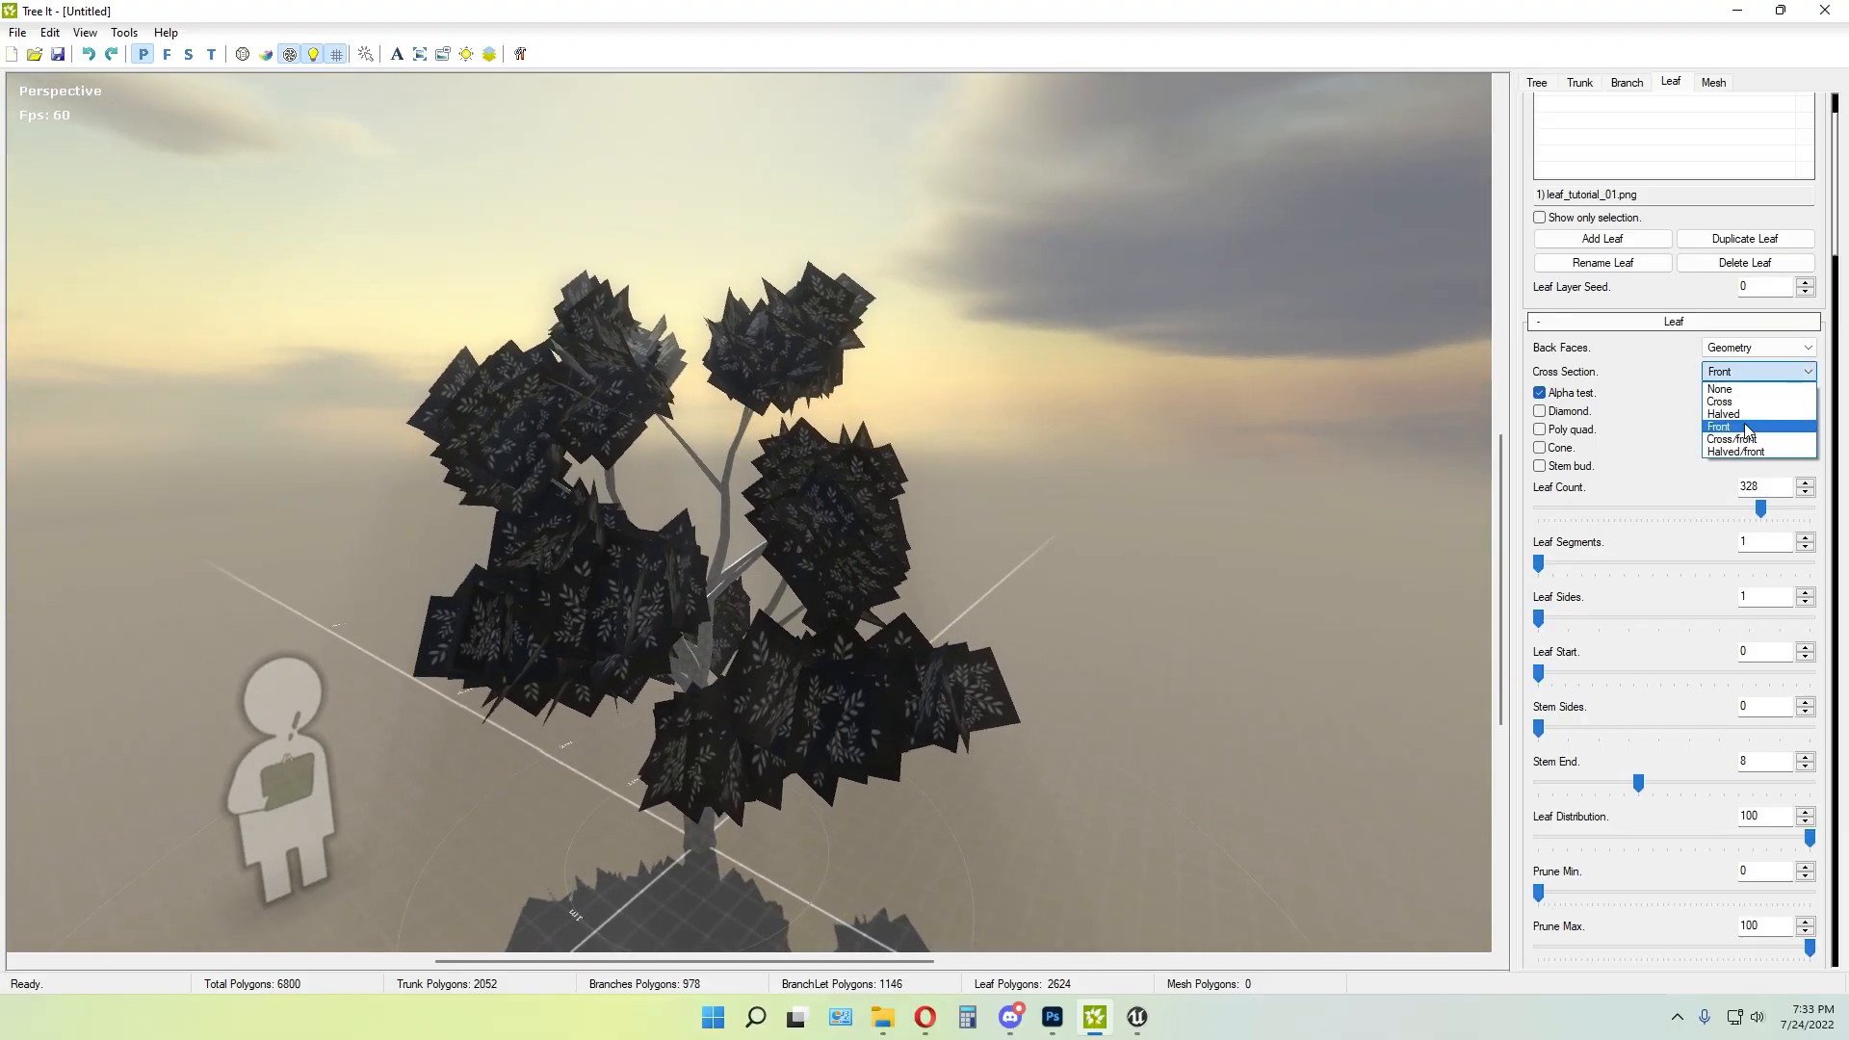
click(1750, 441)
drag(598, 495, 827, 510)
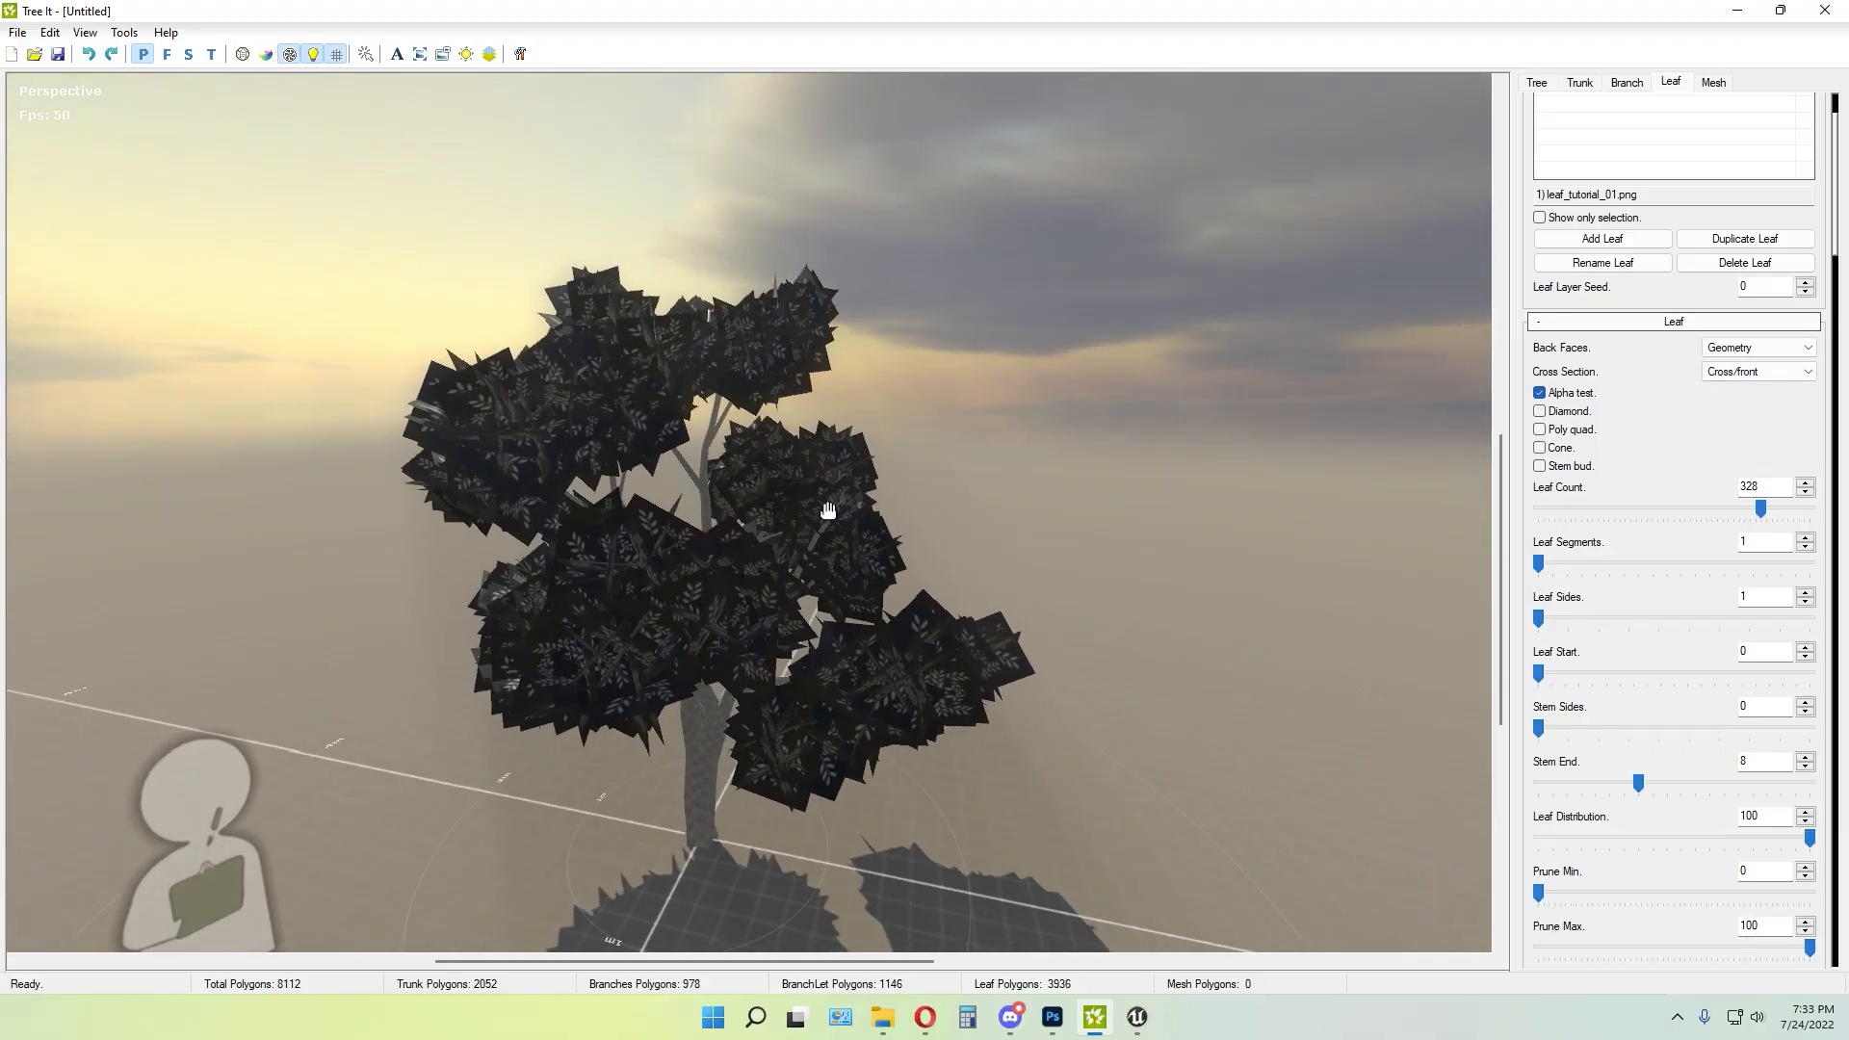
Set the leaf layer's cross section to Front and inspect the remaining leaf settings and the foliage from another angle
click(1744, 378)
click(1726, 426)
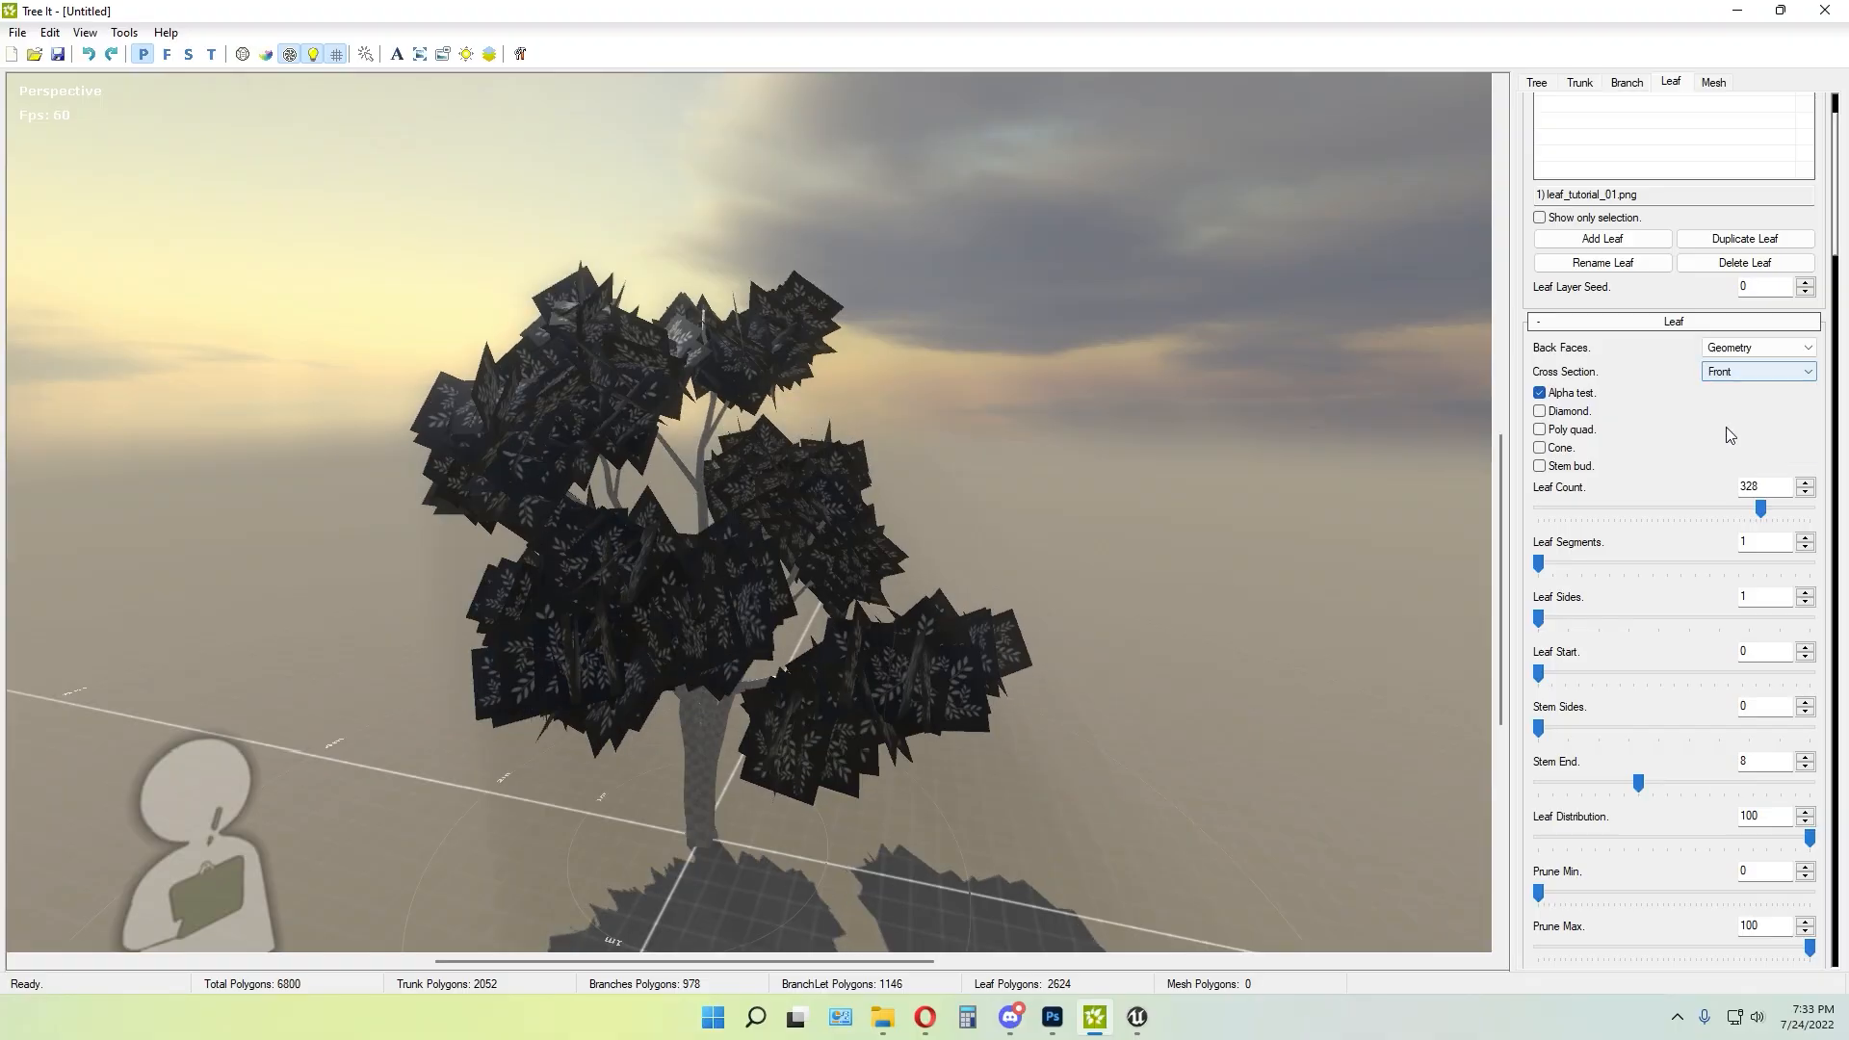
scroll(1704, 408, down, 10)
scroll(1704, 397, down, 2)
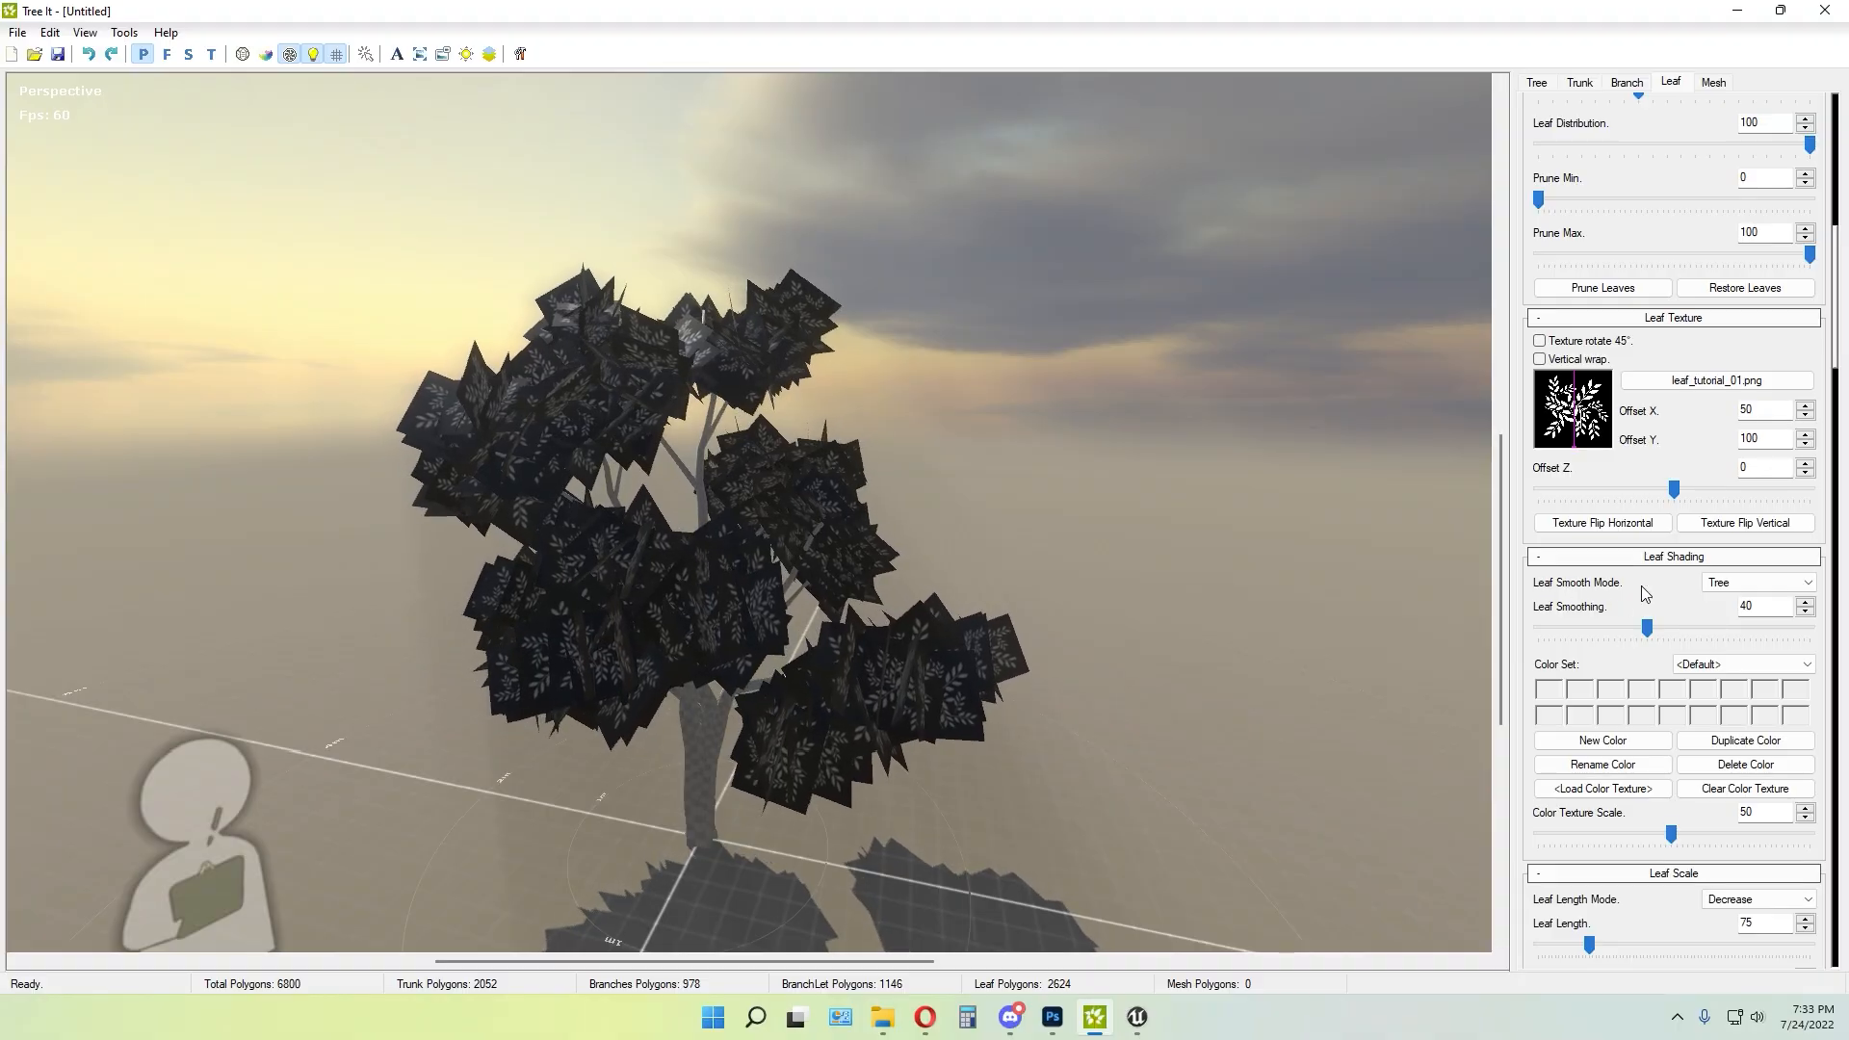
scroll(1683, 580, up, 7)
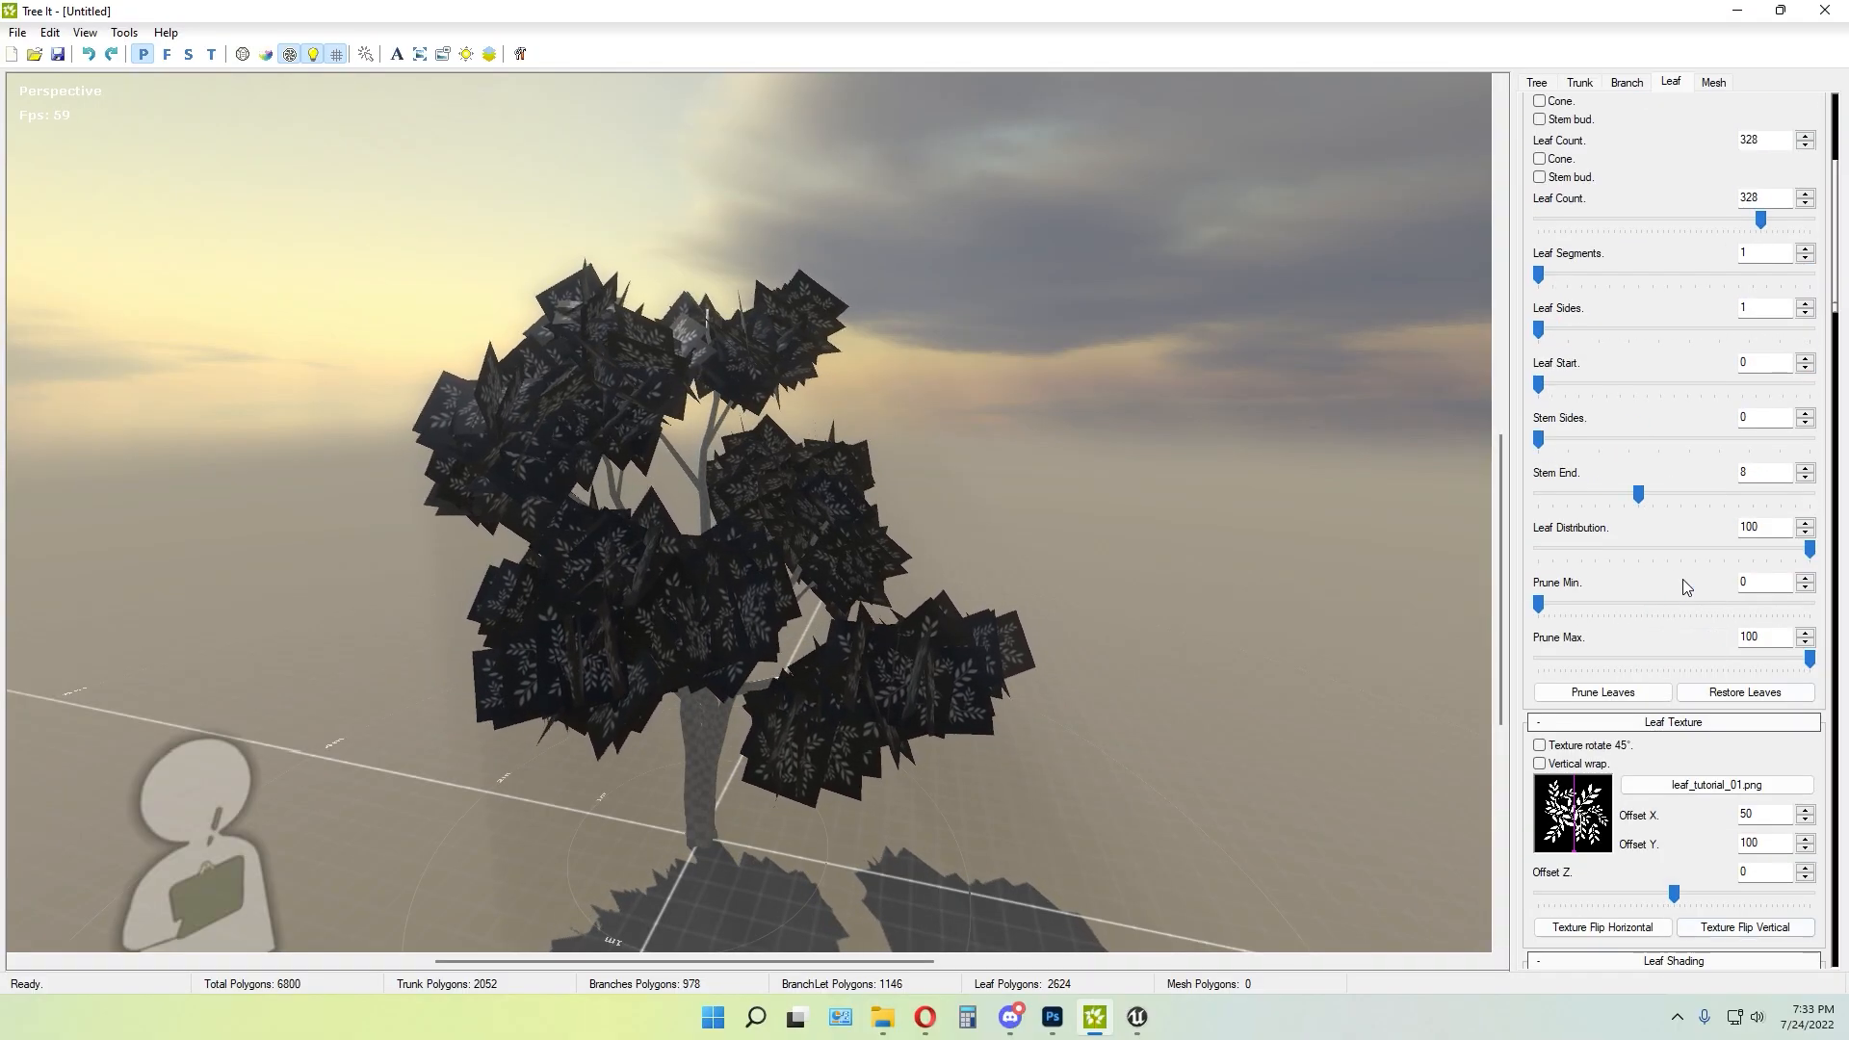
drag(867, 451, 1124, 347)
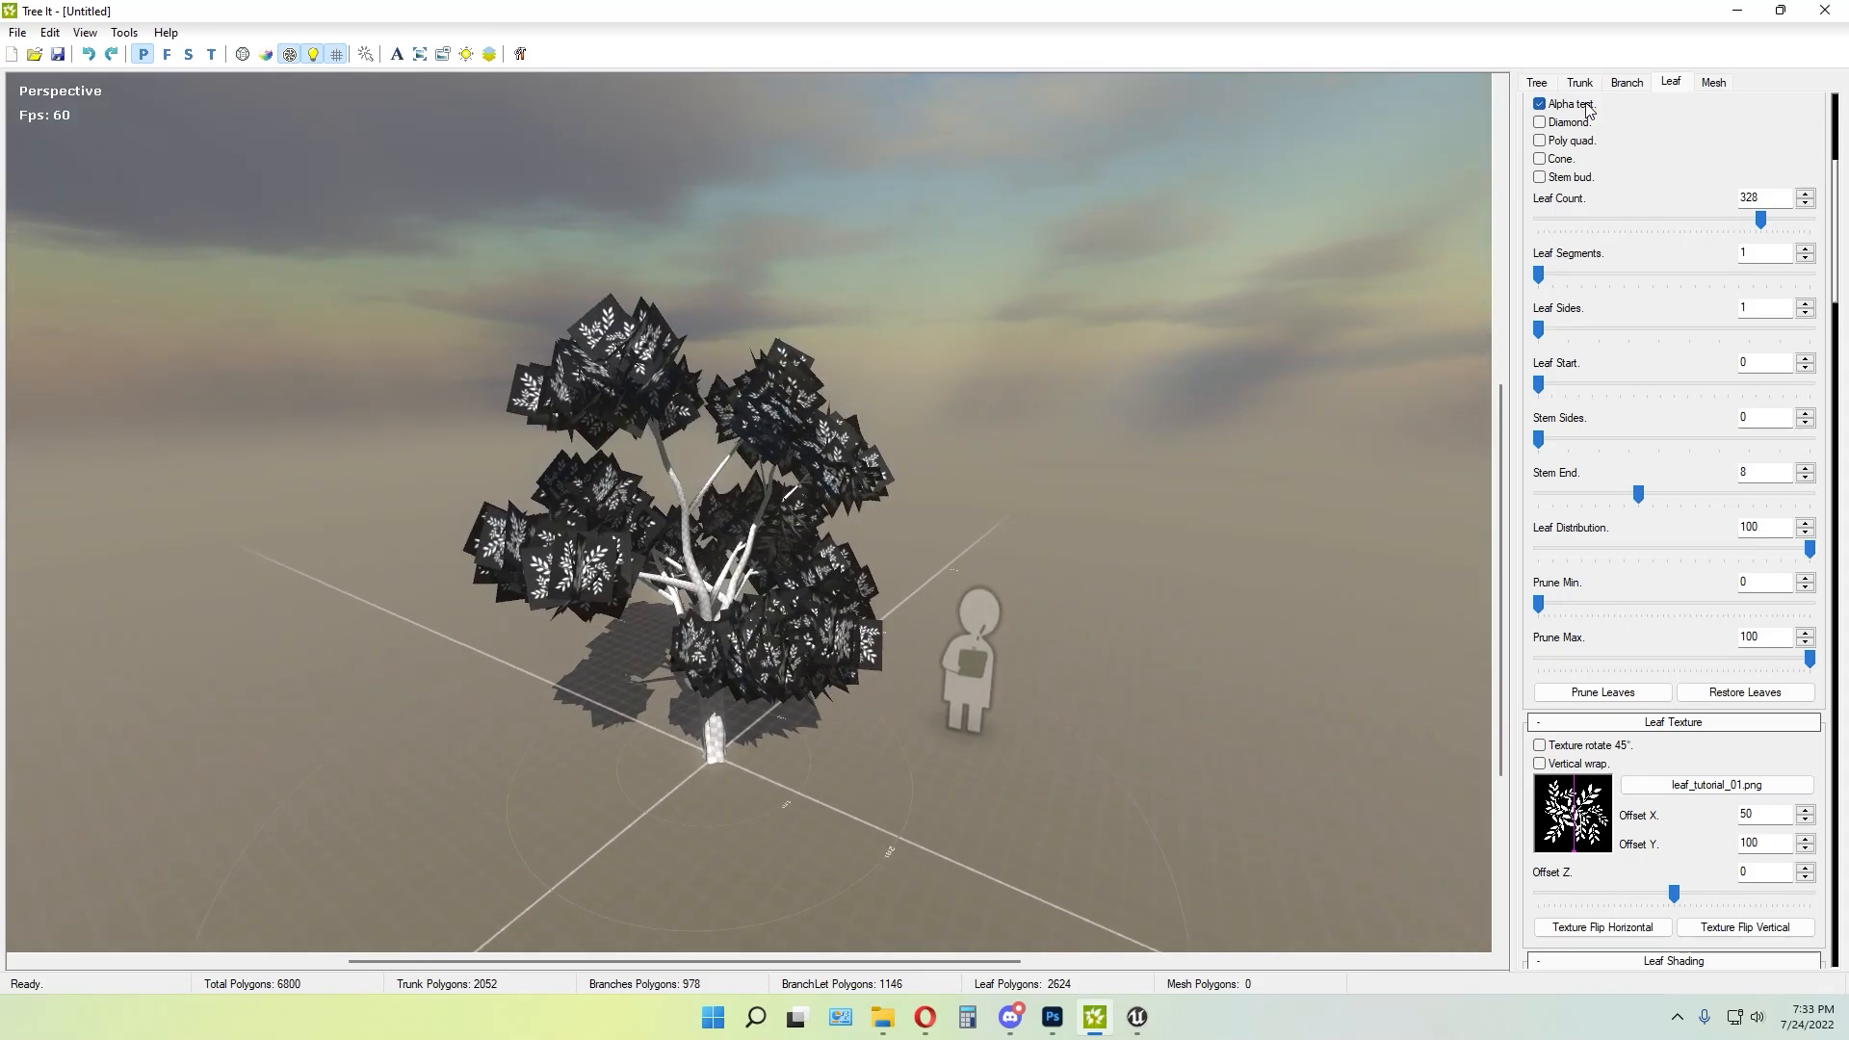
Raise the branch count to 20 and the branchlet count to 96 for a fuller tree
click(1628, 83)
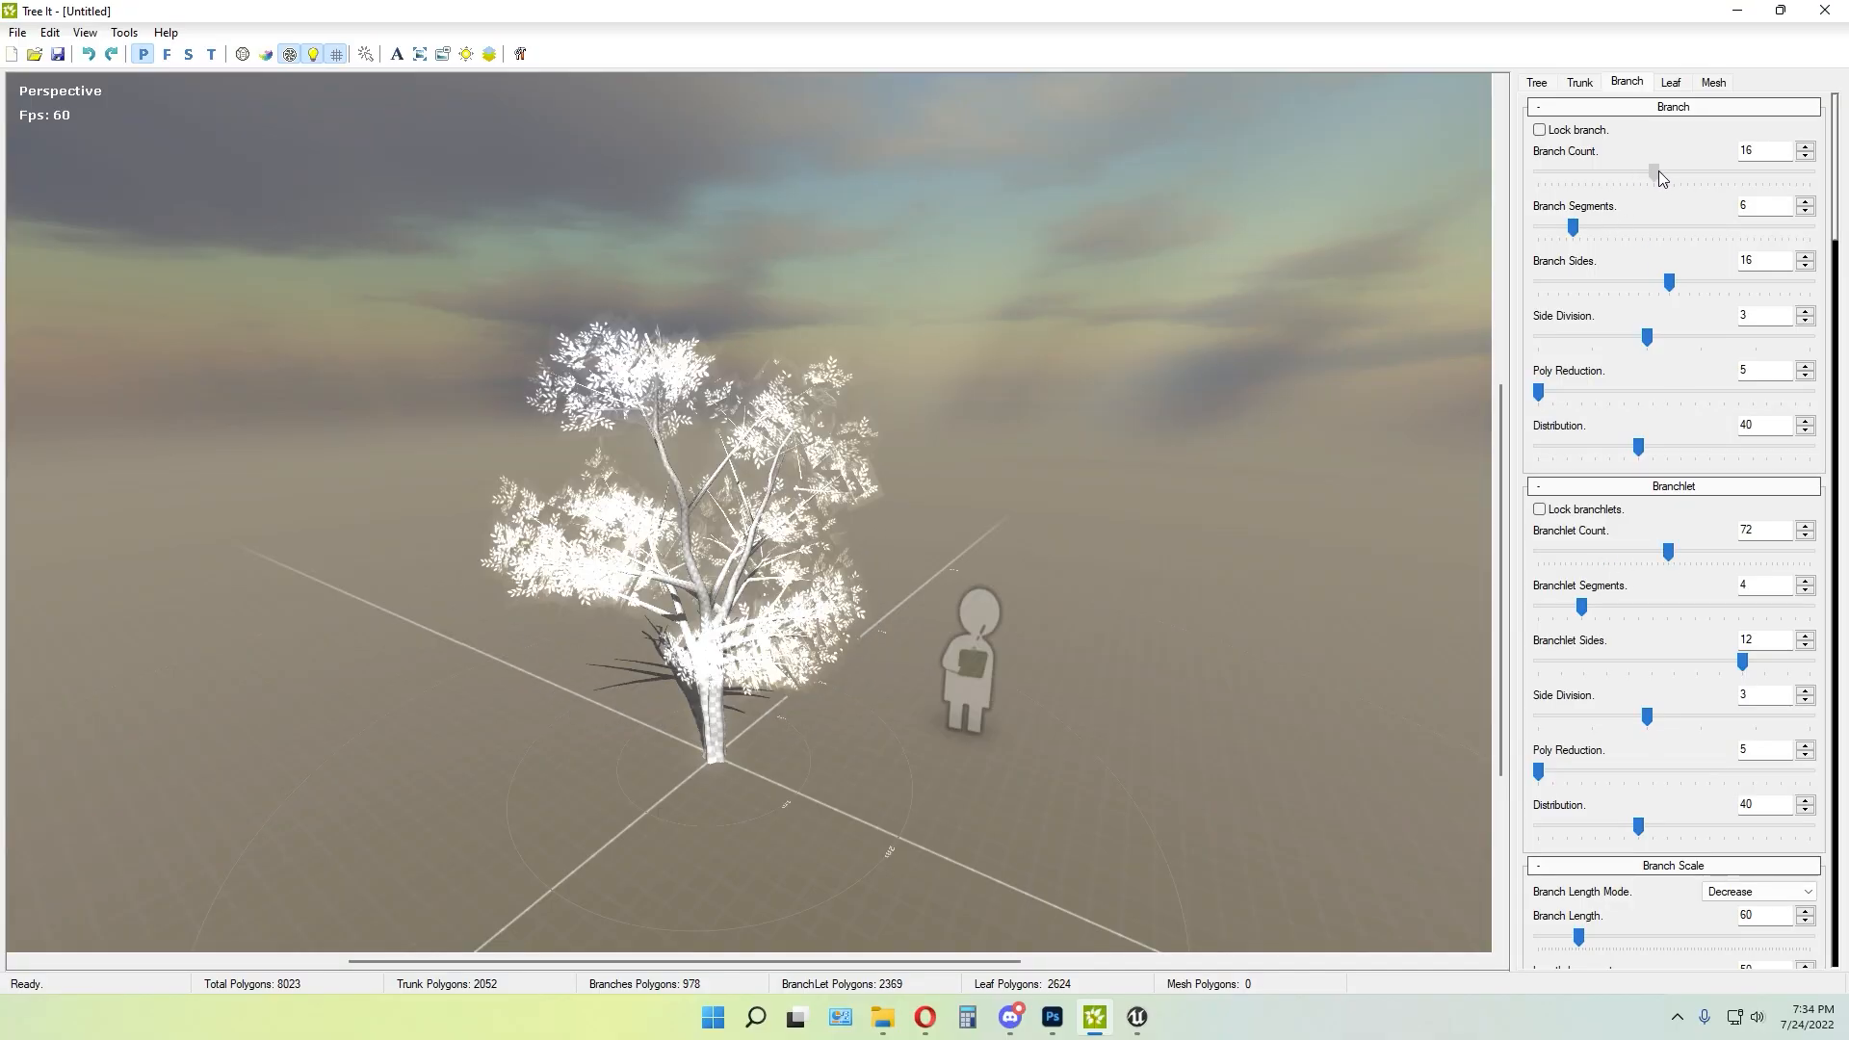
drag(1286, 354, 1021, 607)
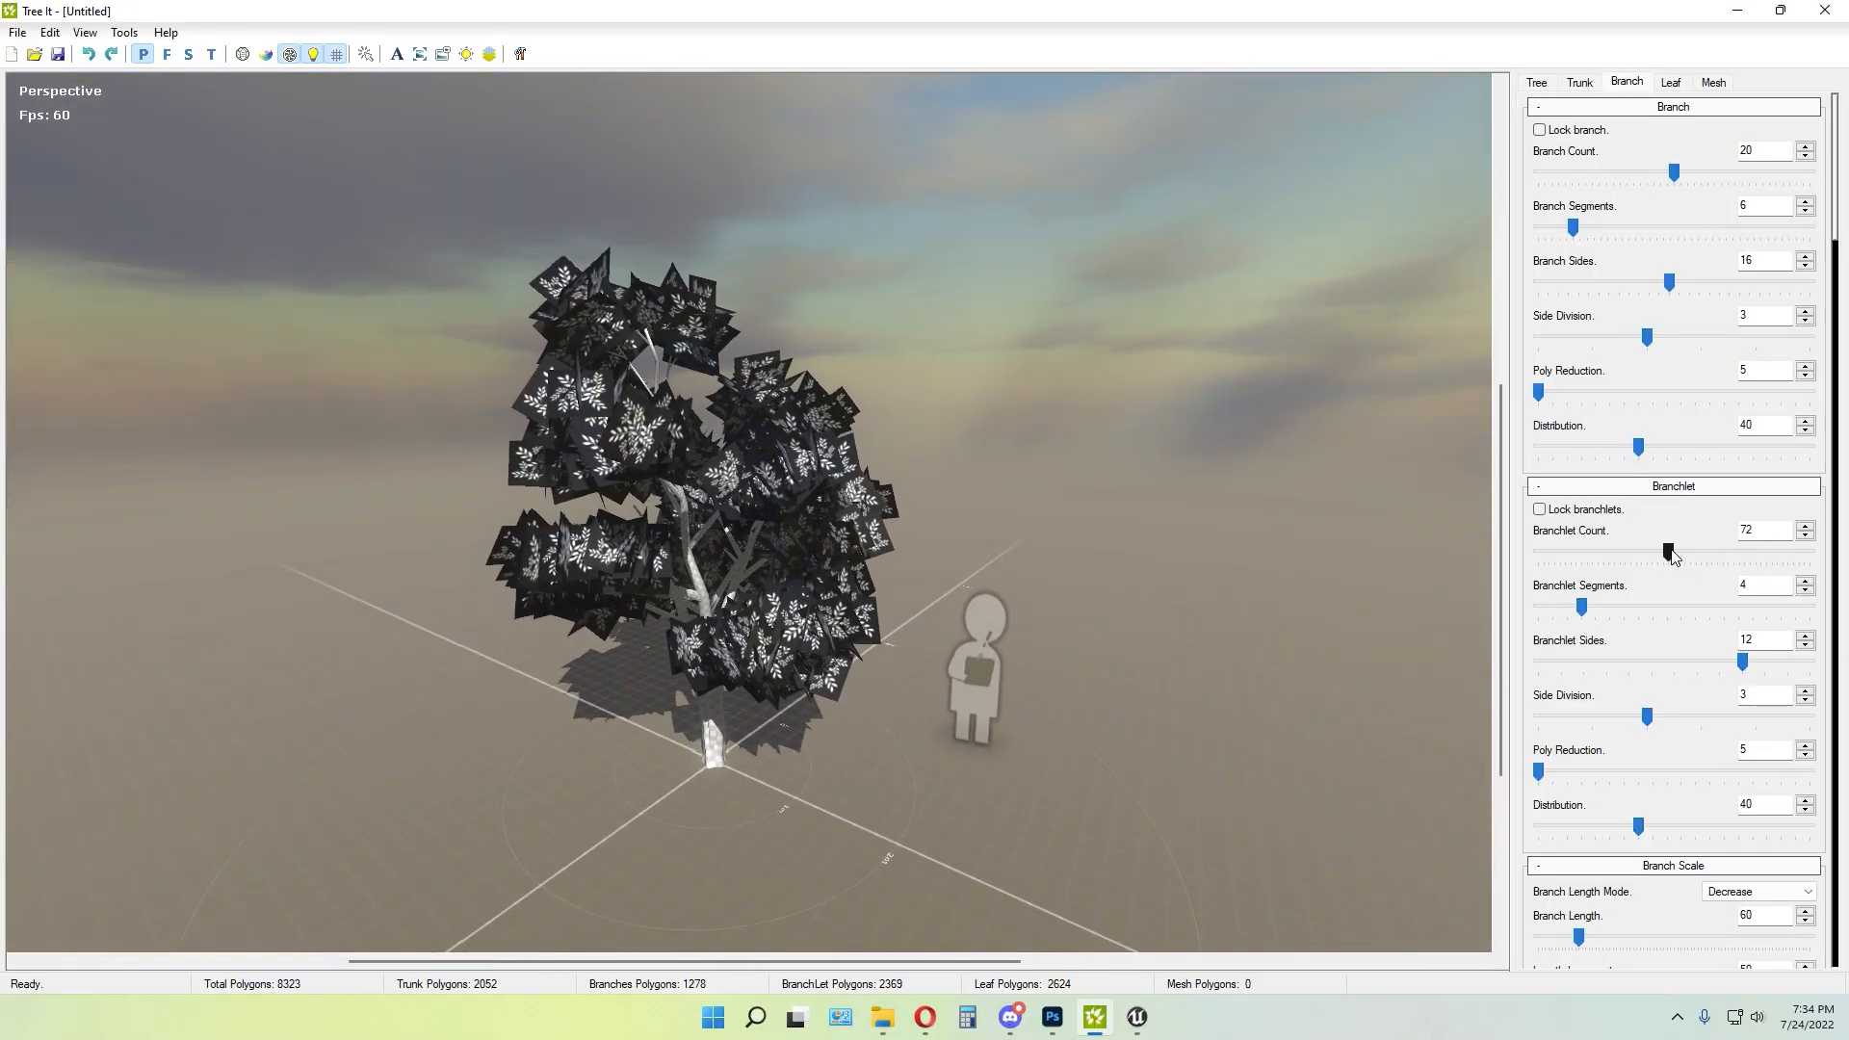
drag(1277, 617, 222, 143)
Export the tree as an Autodesk FBX file named Tree_tutorial_01 into the Tutorial folder on the Desktop
click(17, 32)
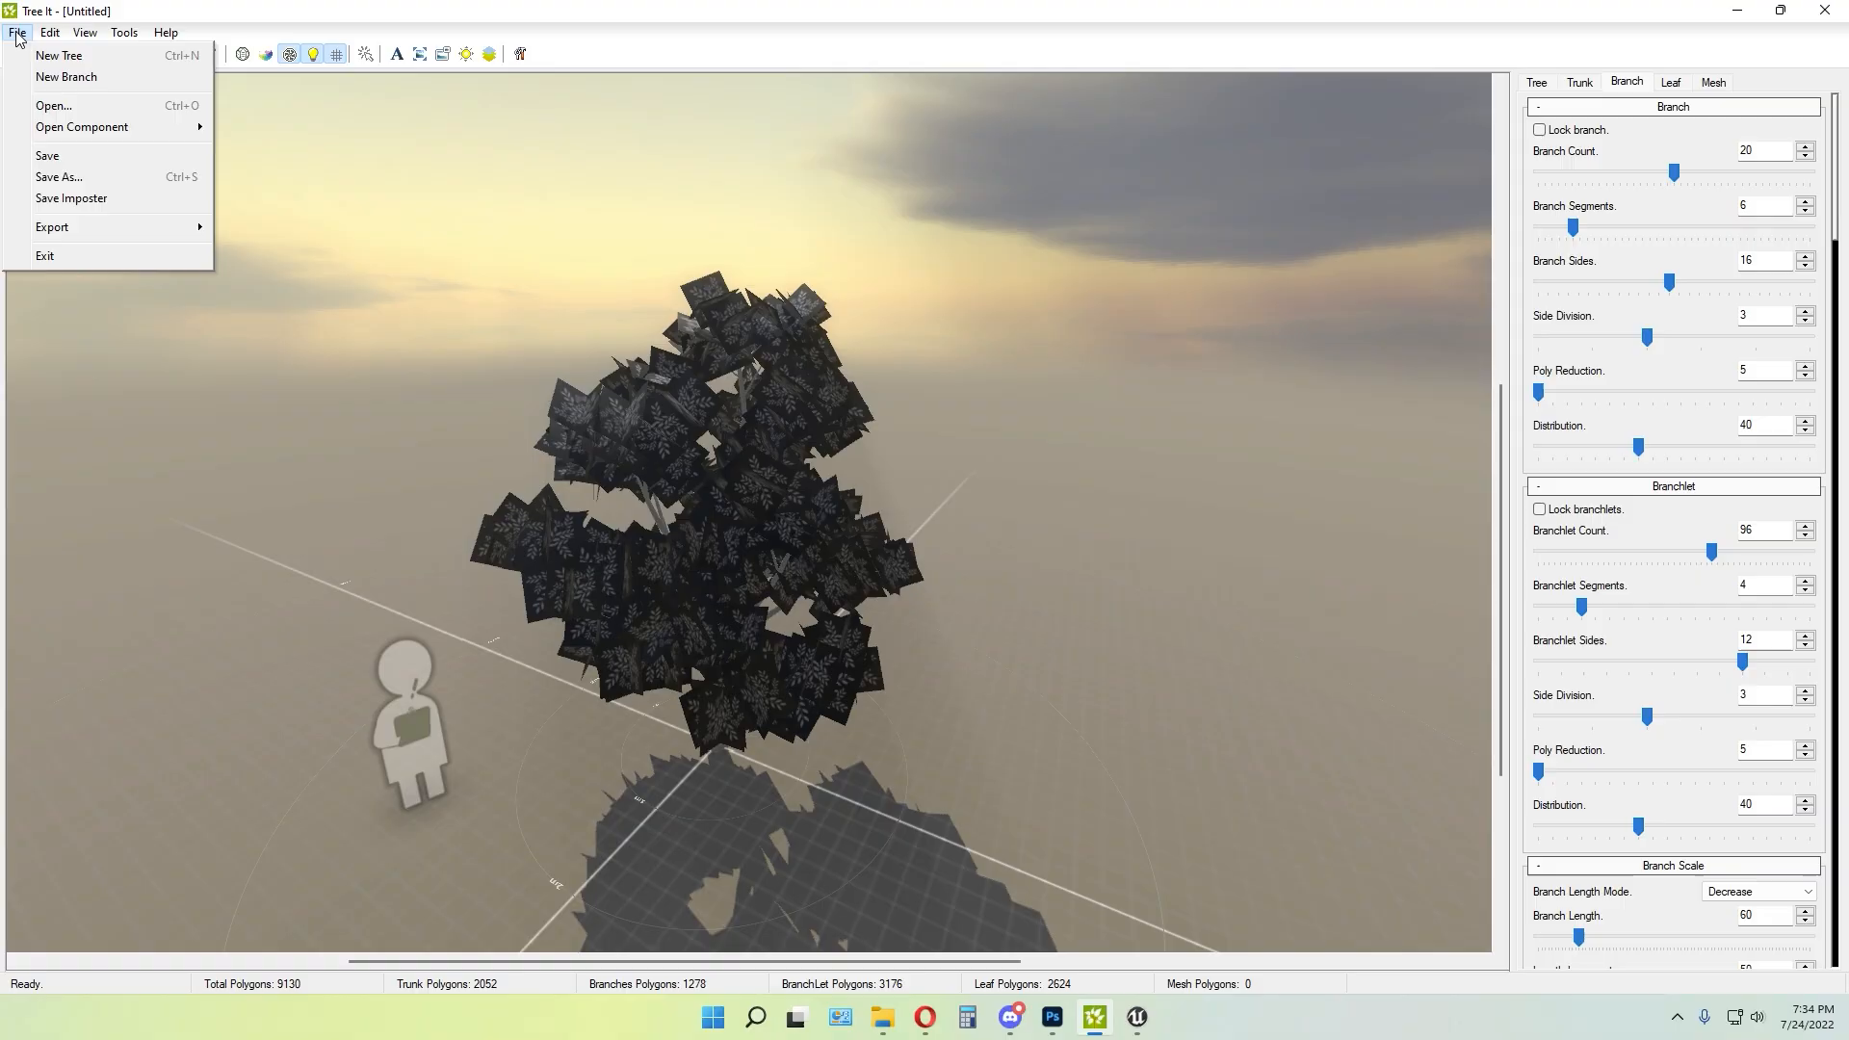
mouse_move(144, 228)
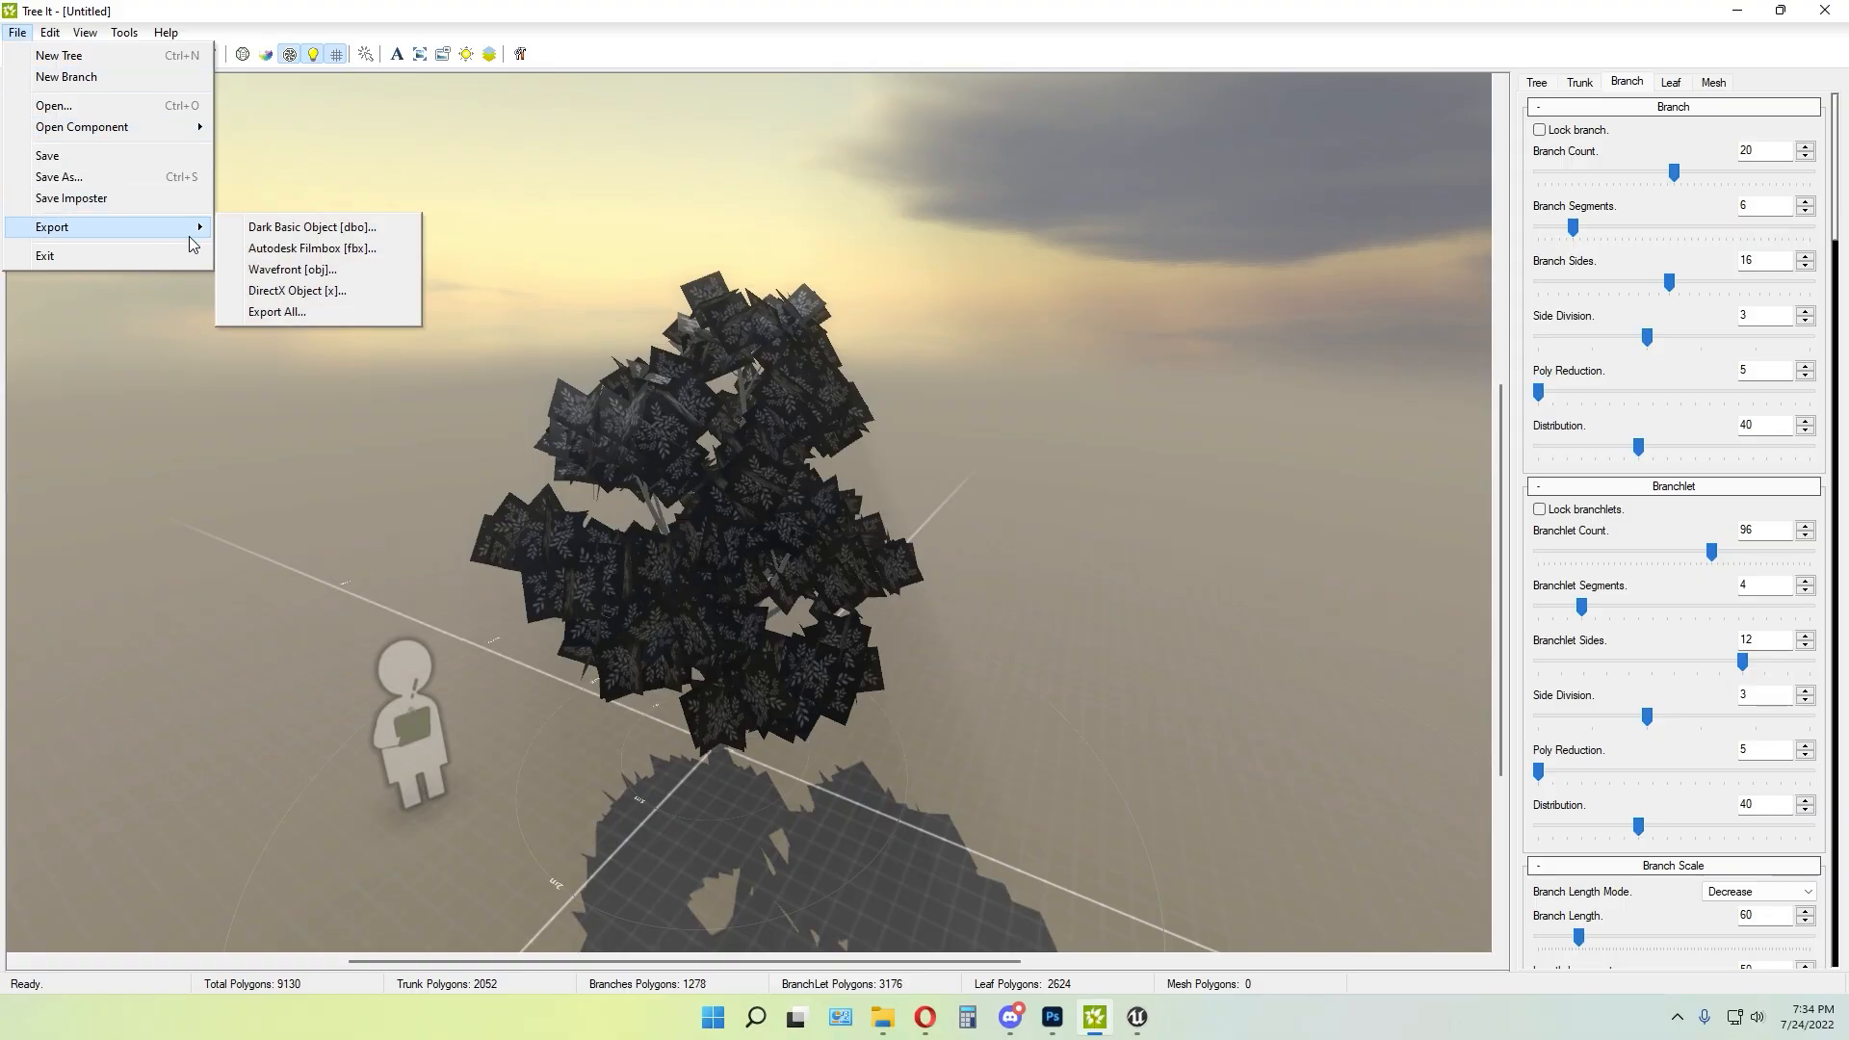
click(359, 249)
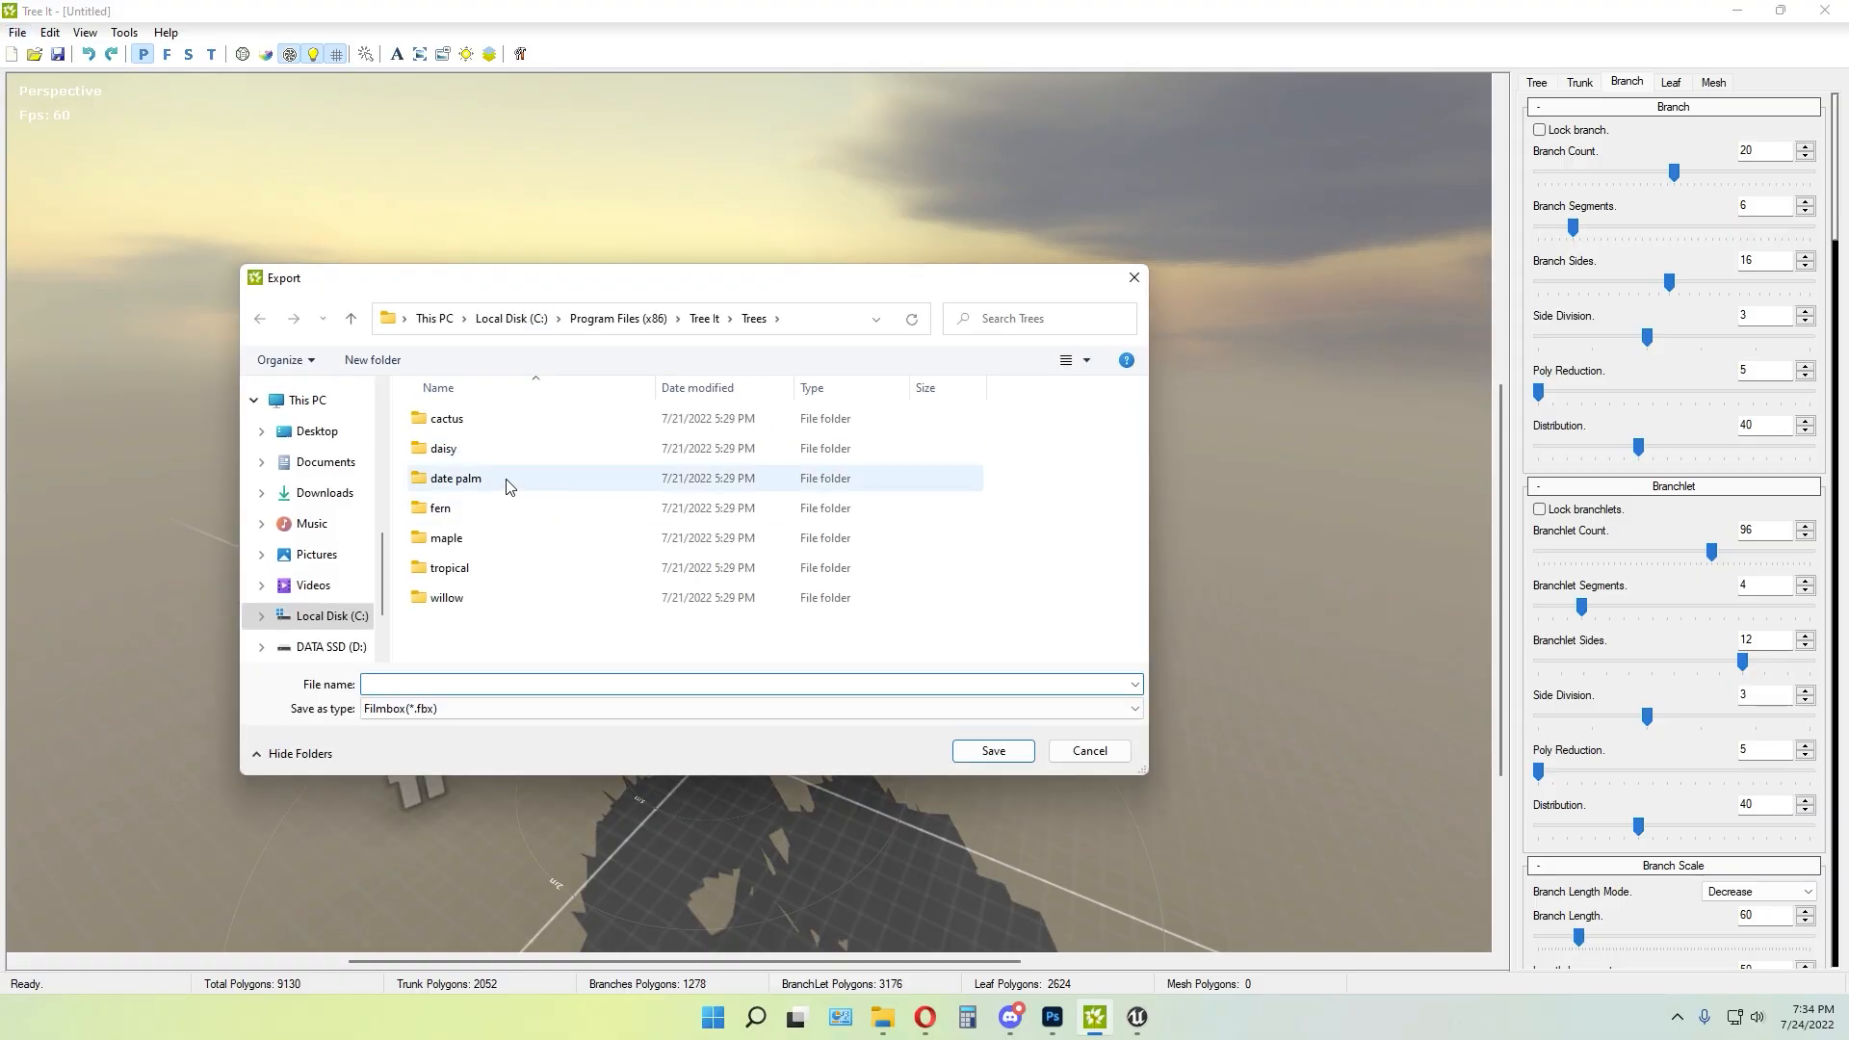
click(313, 431)
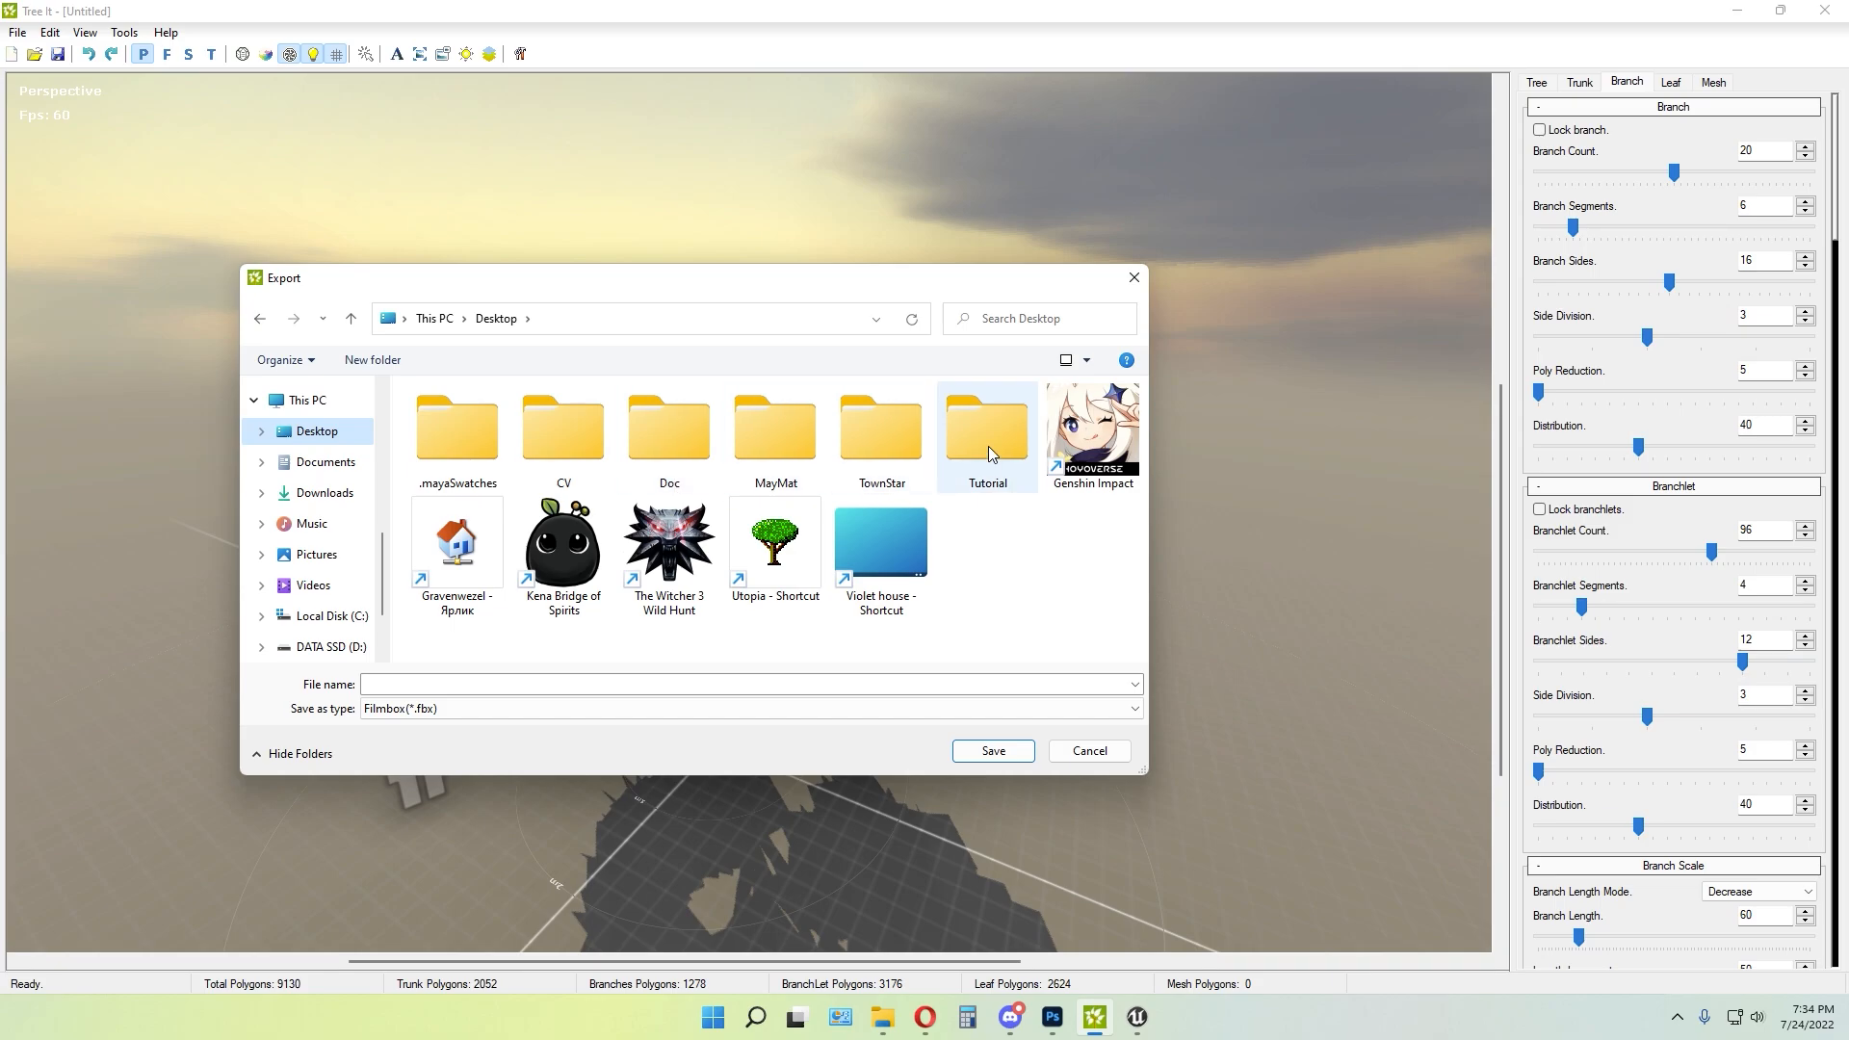
double_click(988, 447)
click(470, 682)
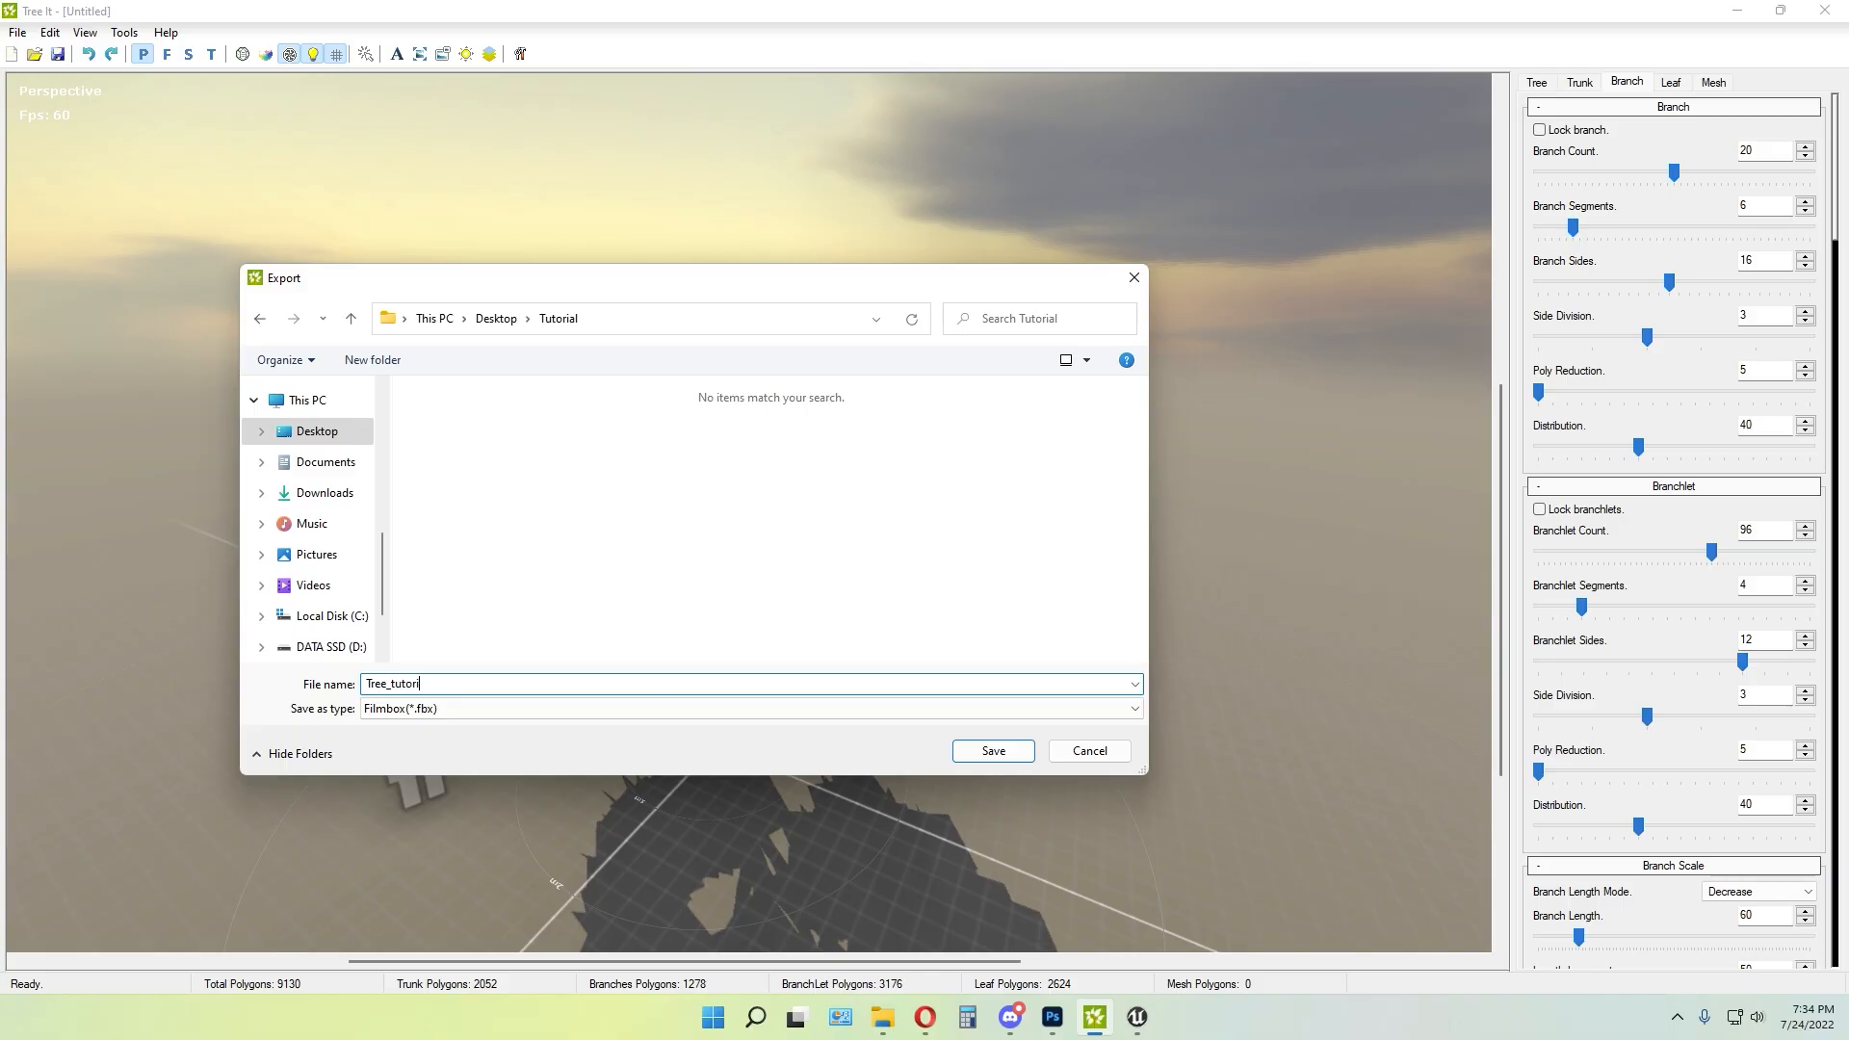
text(Tree_tutorial_01)
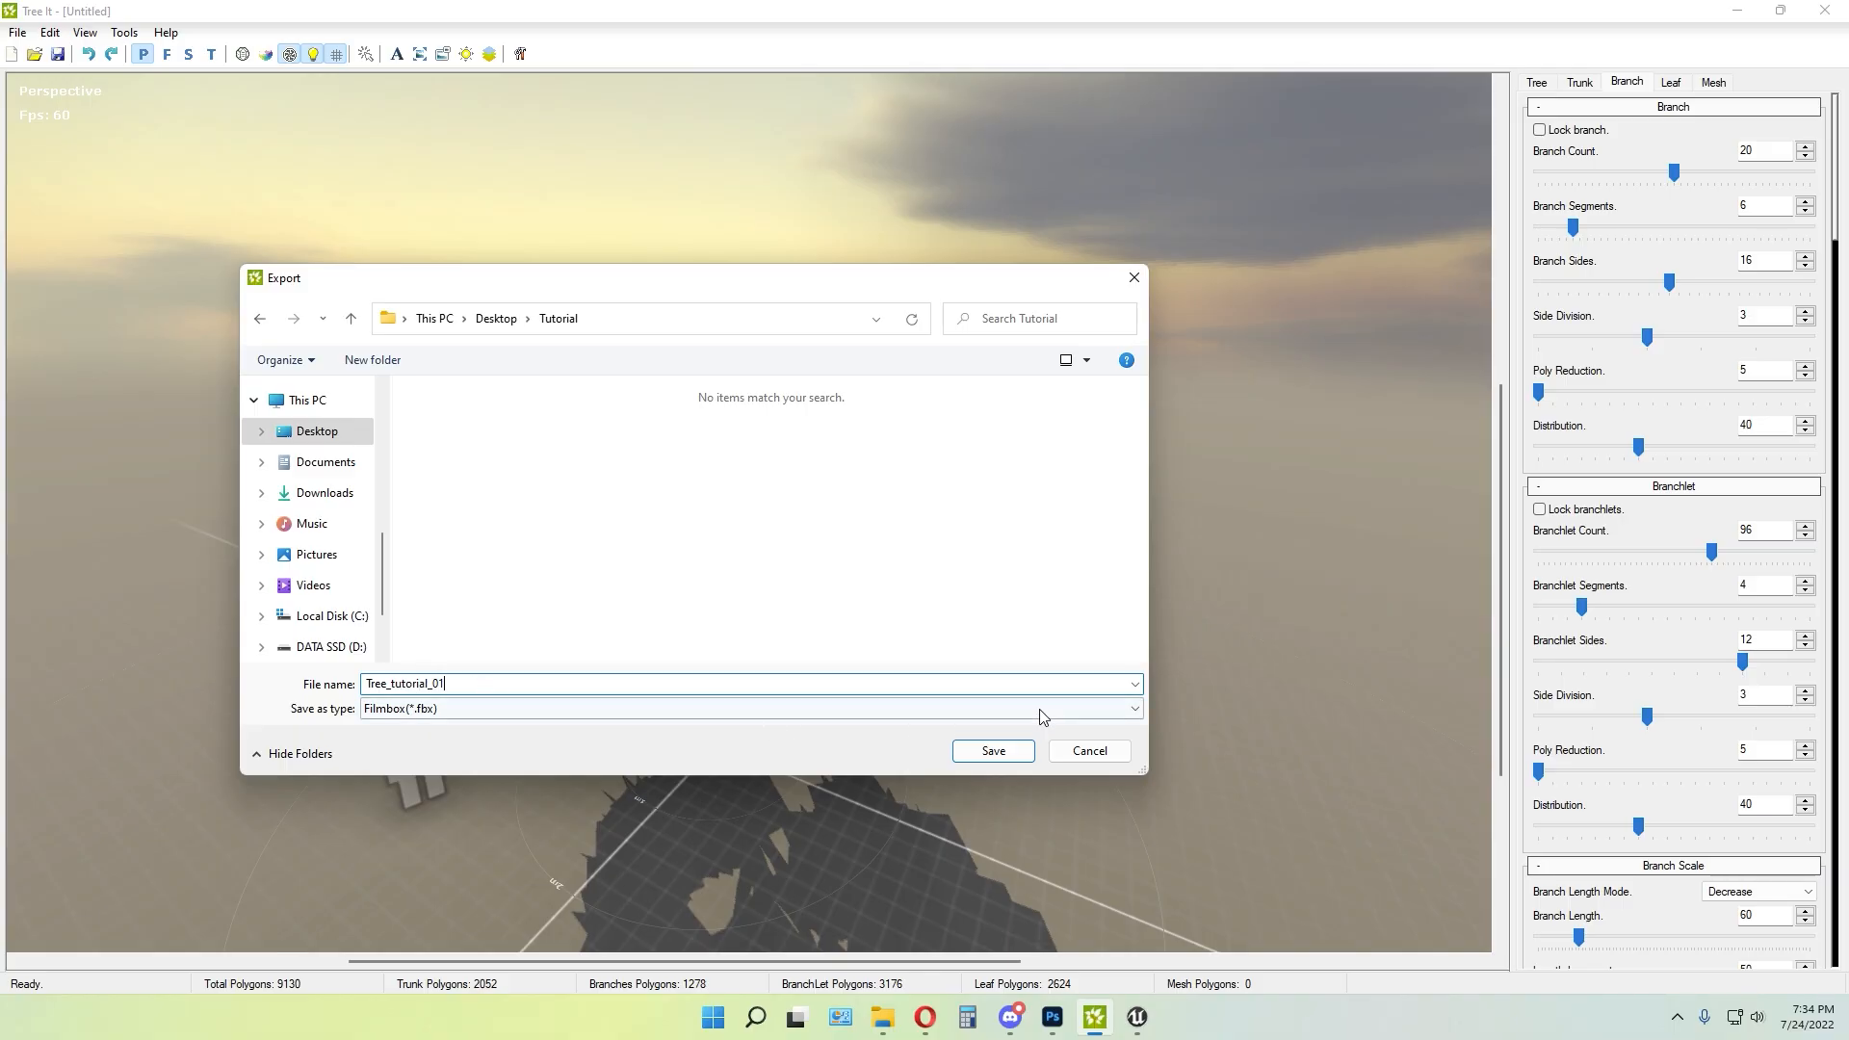
click(993, 750)
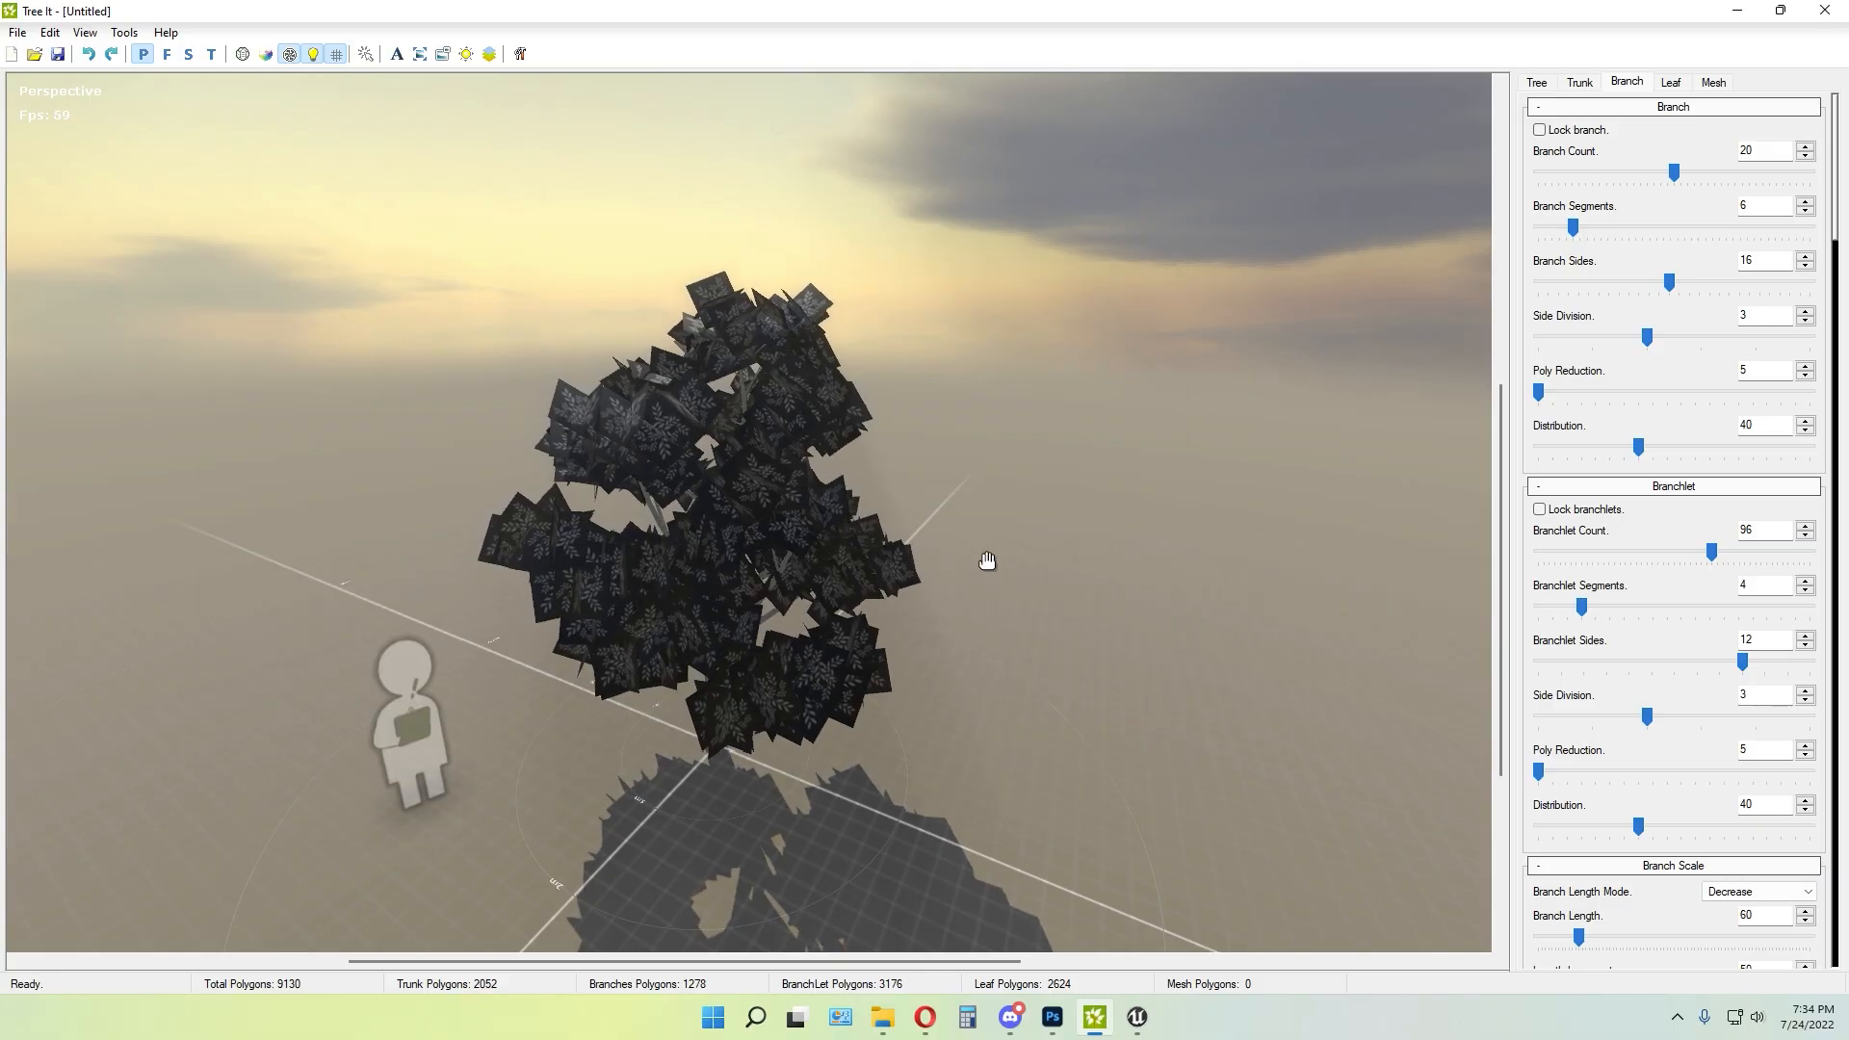
Switch to Unreal Editor and import the Tree_tutorial_01 FBX into the Content/Tutorial folder without combining meshes
drag(991, 561, 1085, 379)
click(1137, 1016)
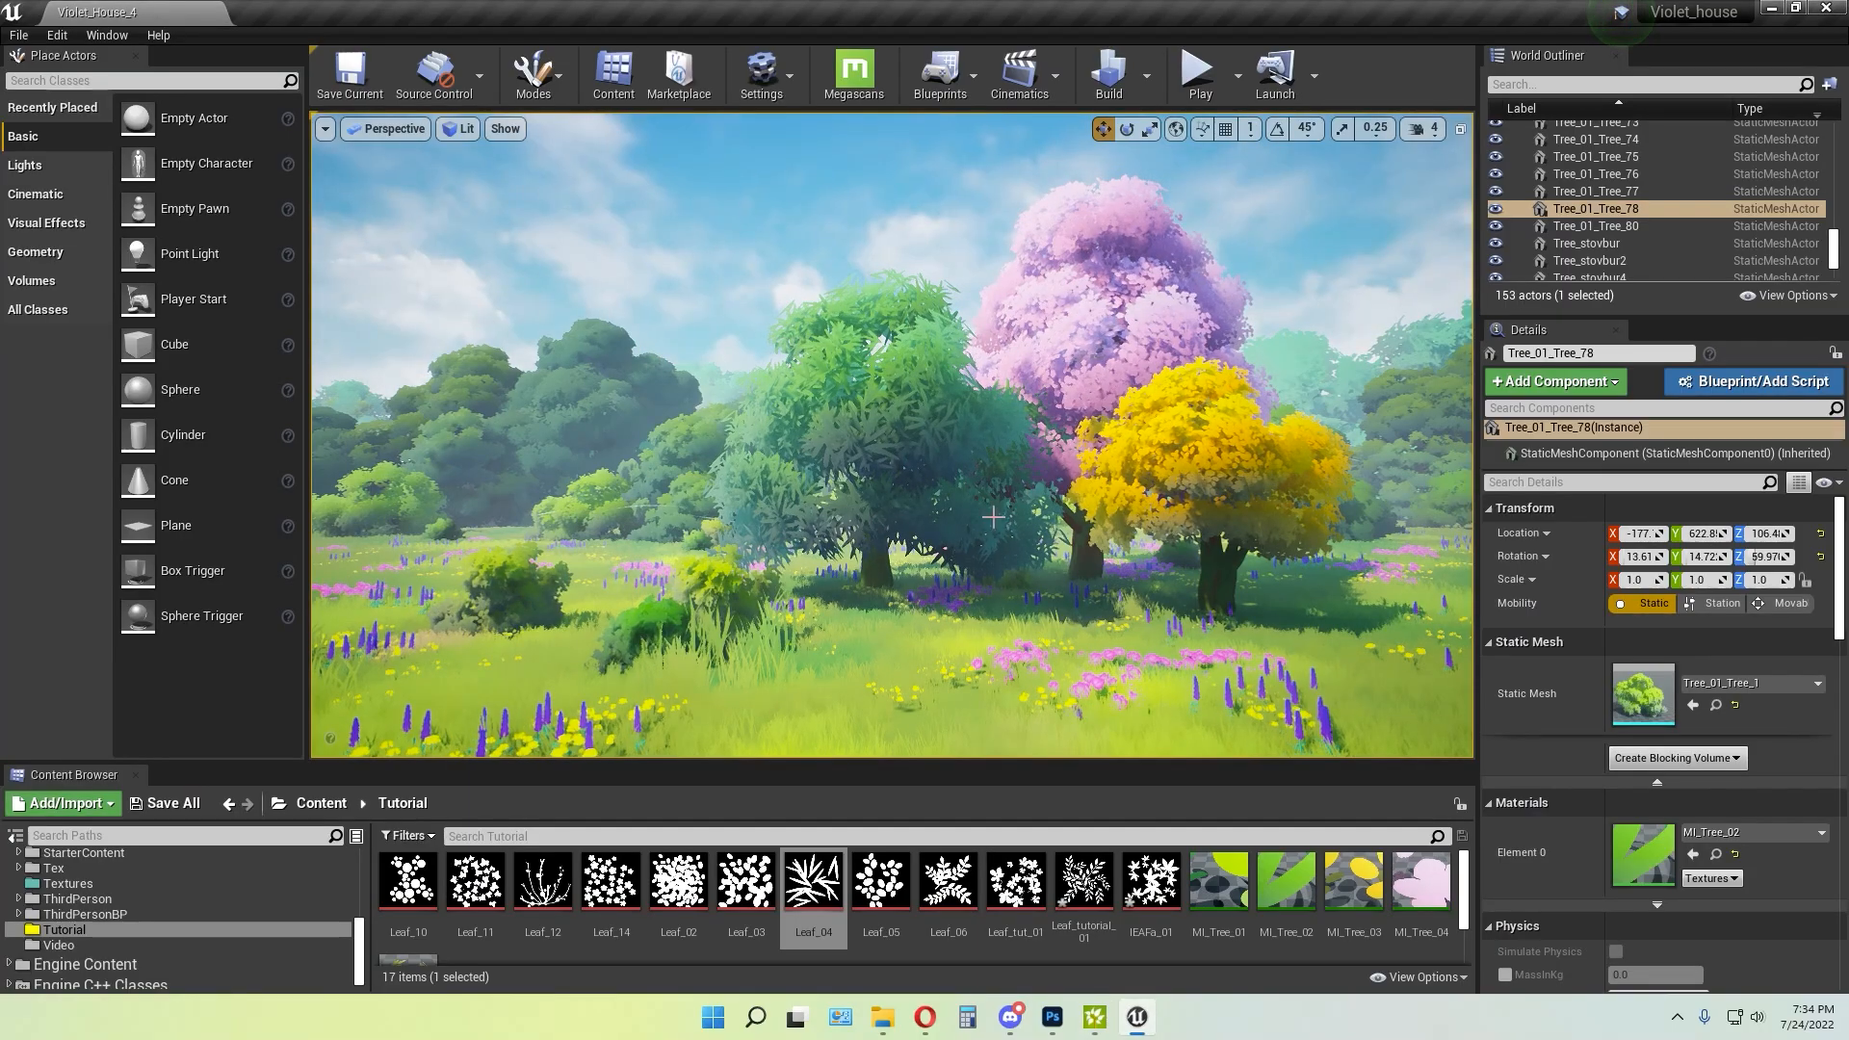
click(1003, 965)
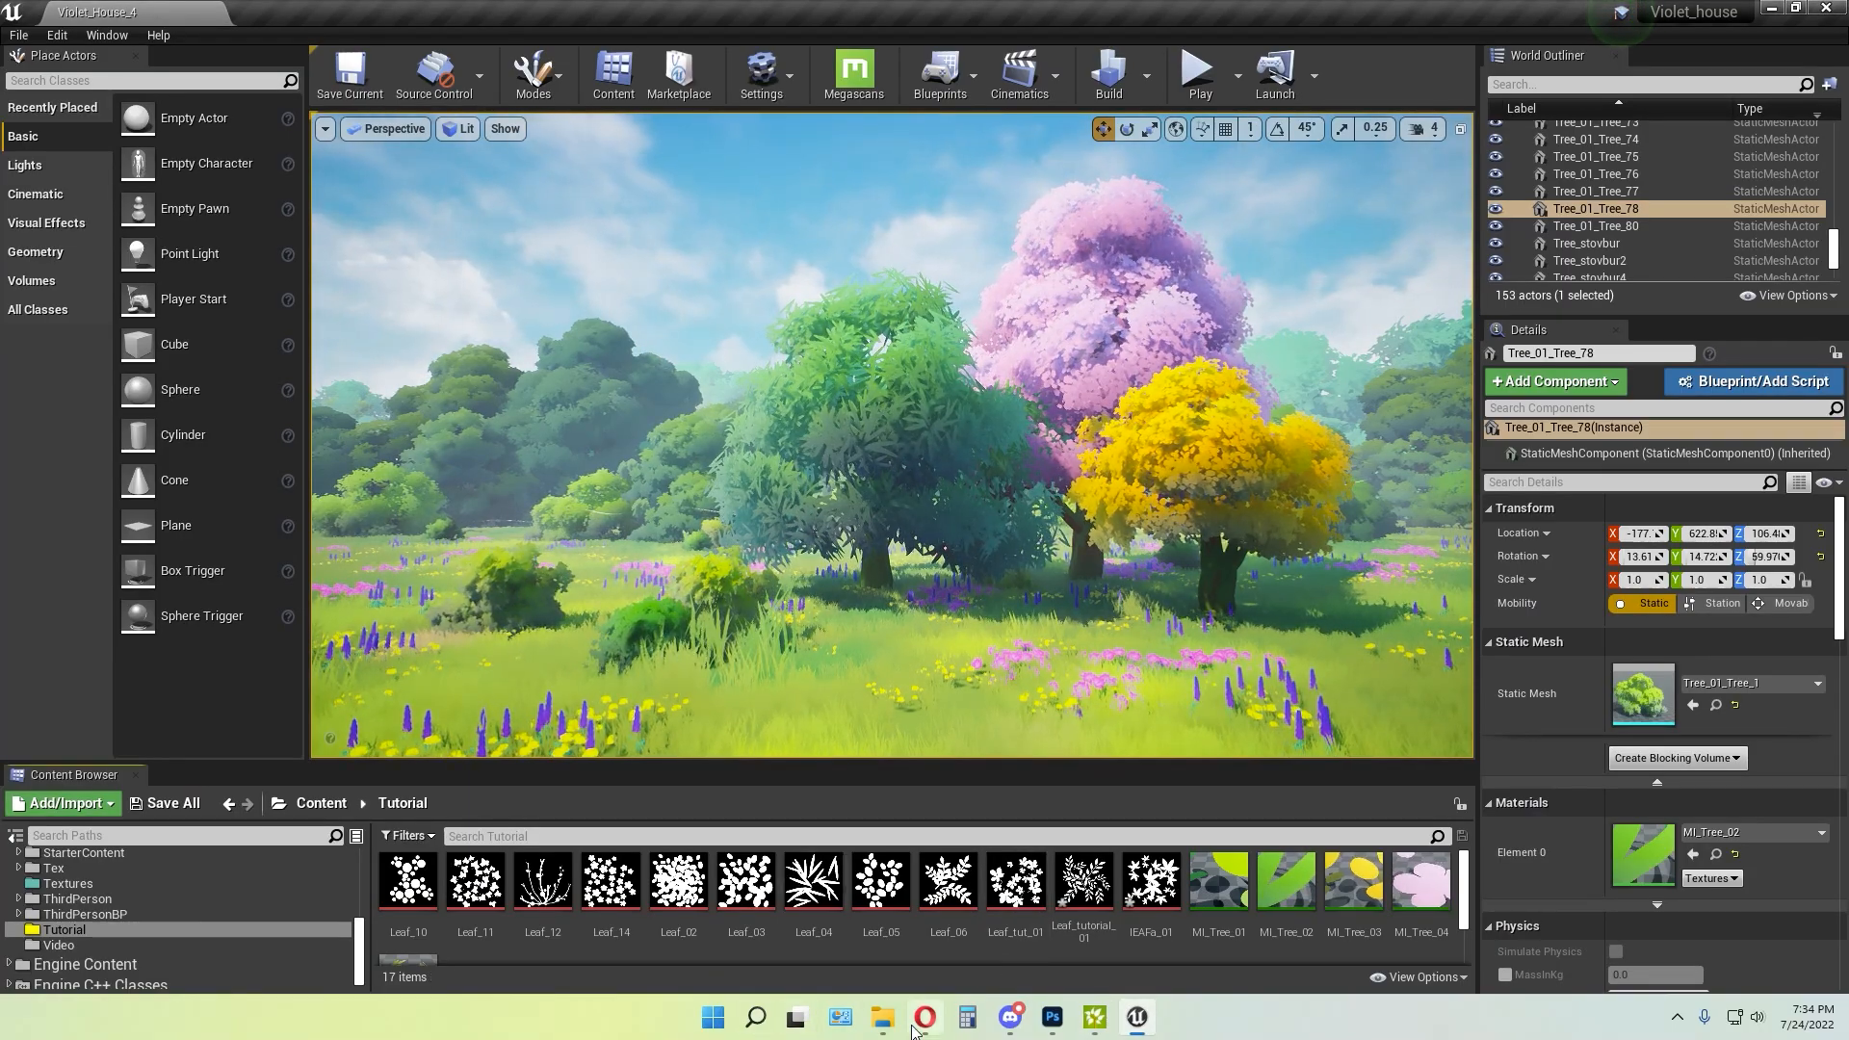
click(882, 1017)
drag(576, 323, 876, 948)
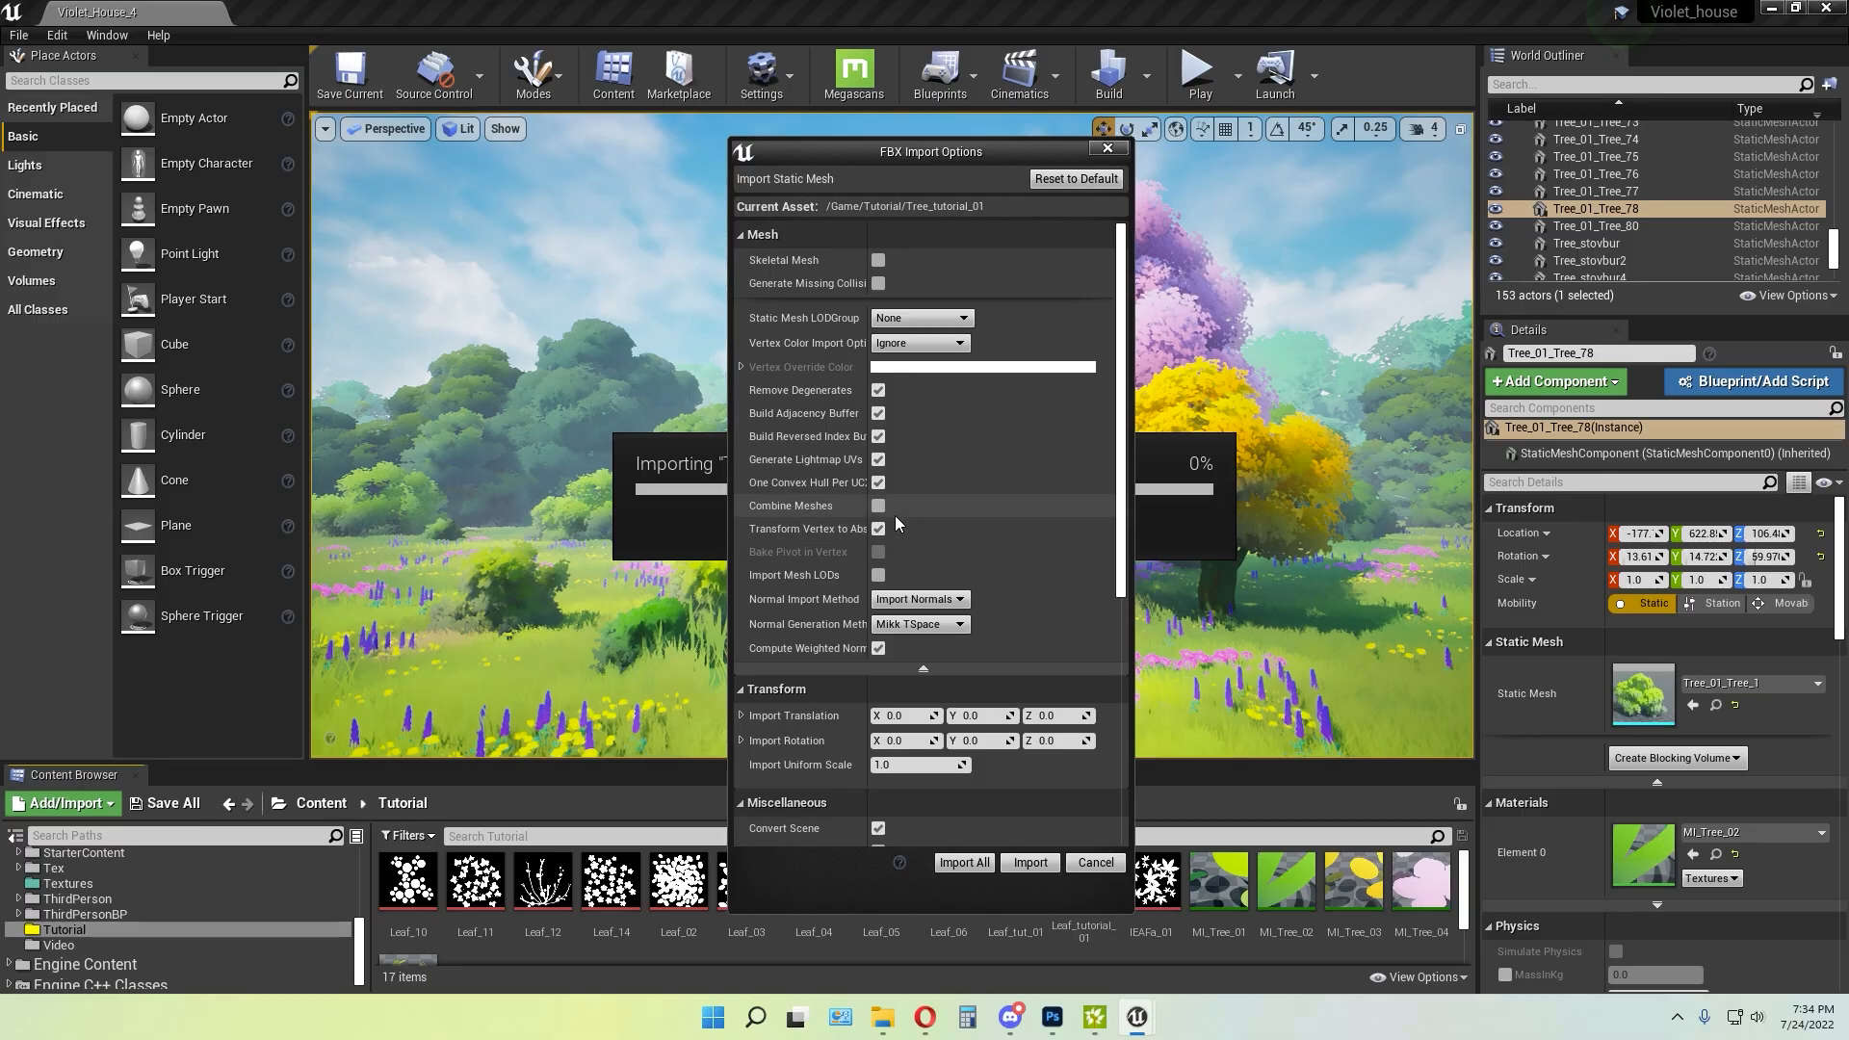
click(1029, 862)
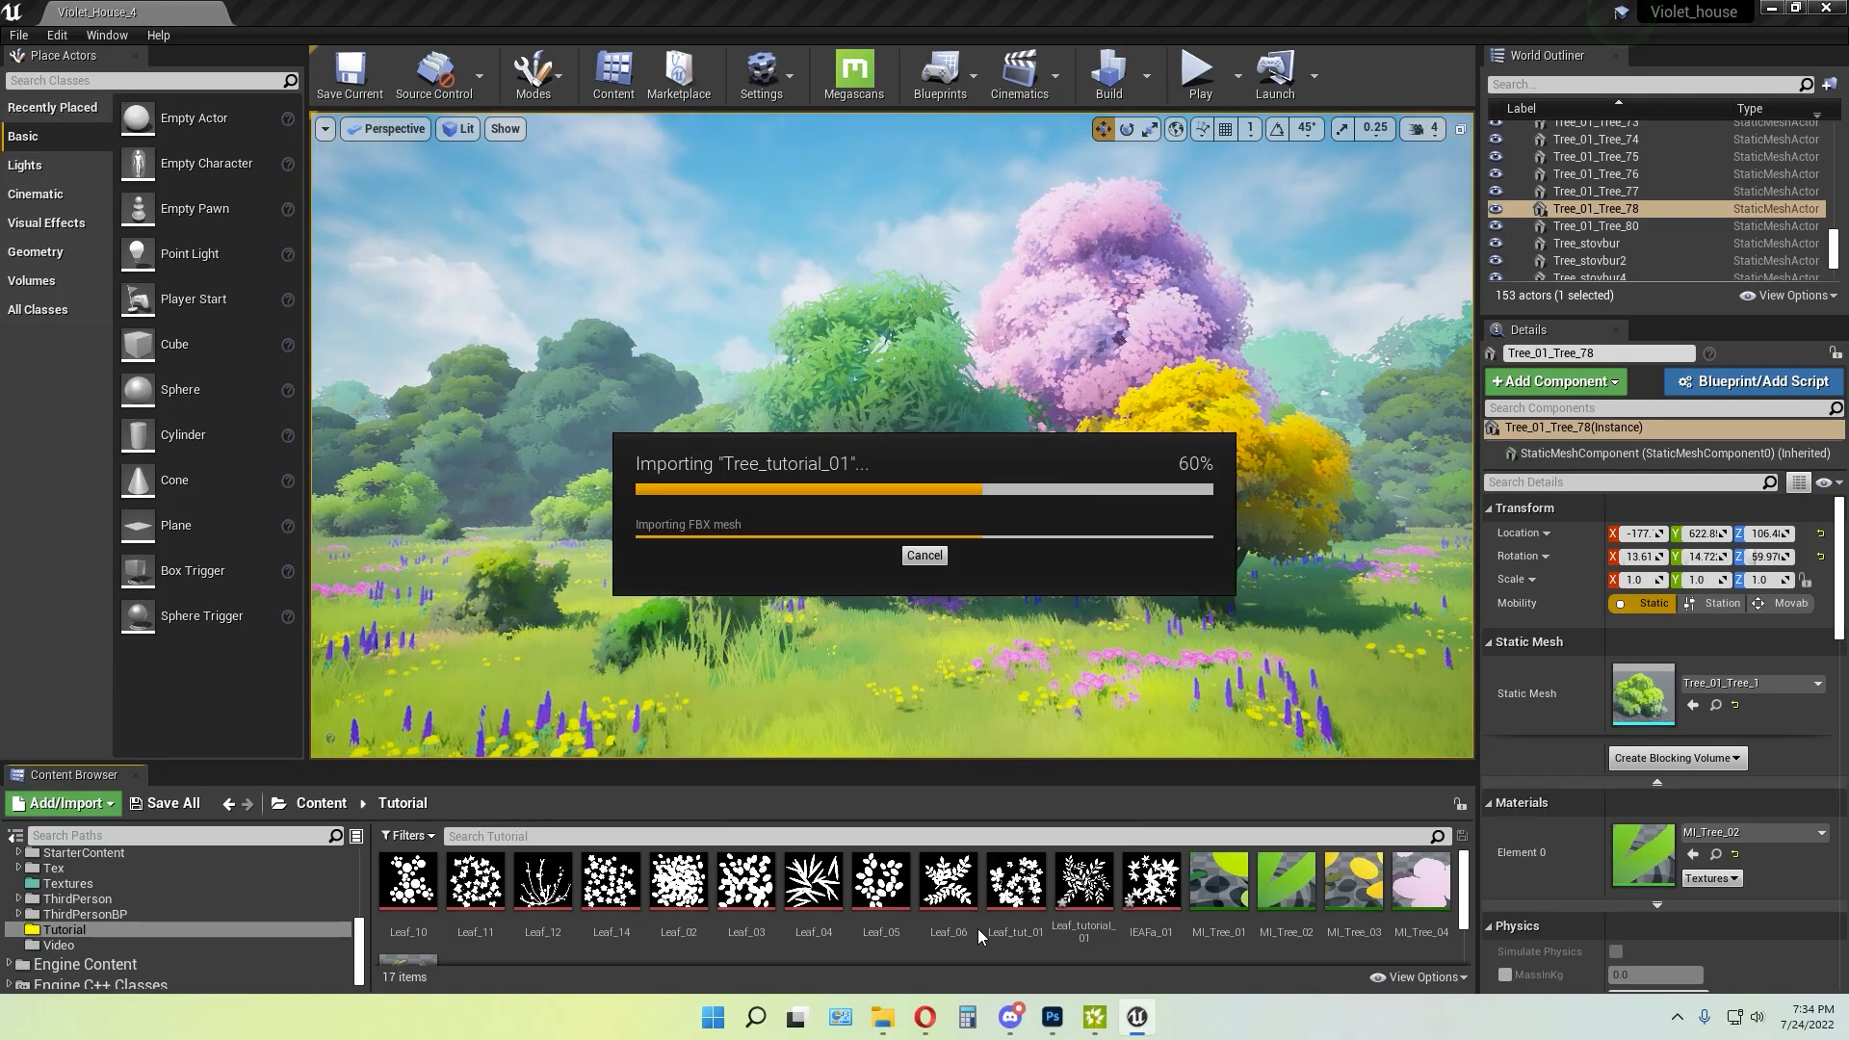
click(1398, 218)
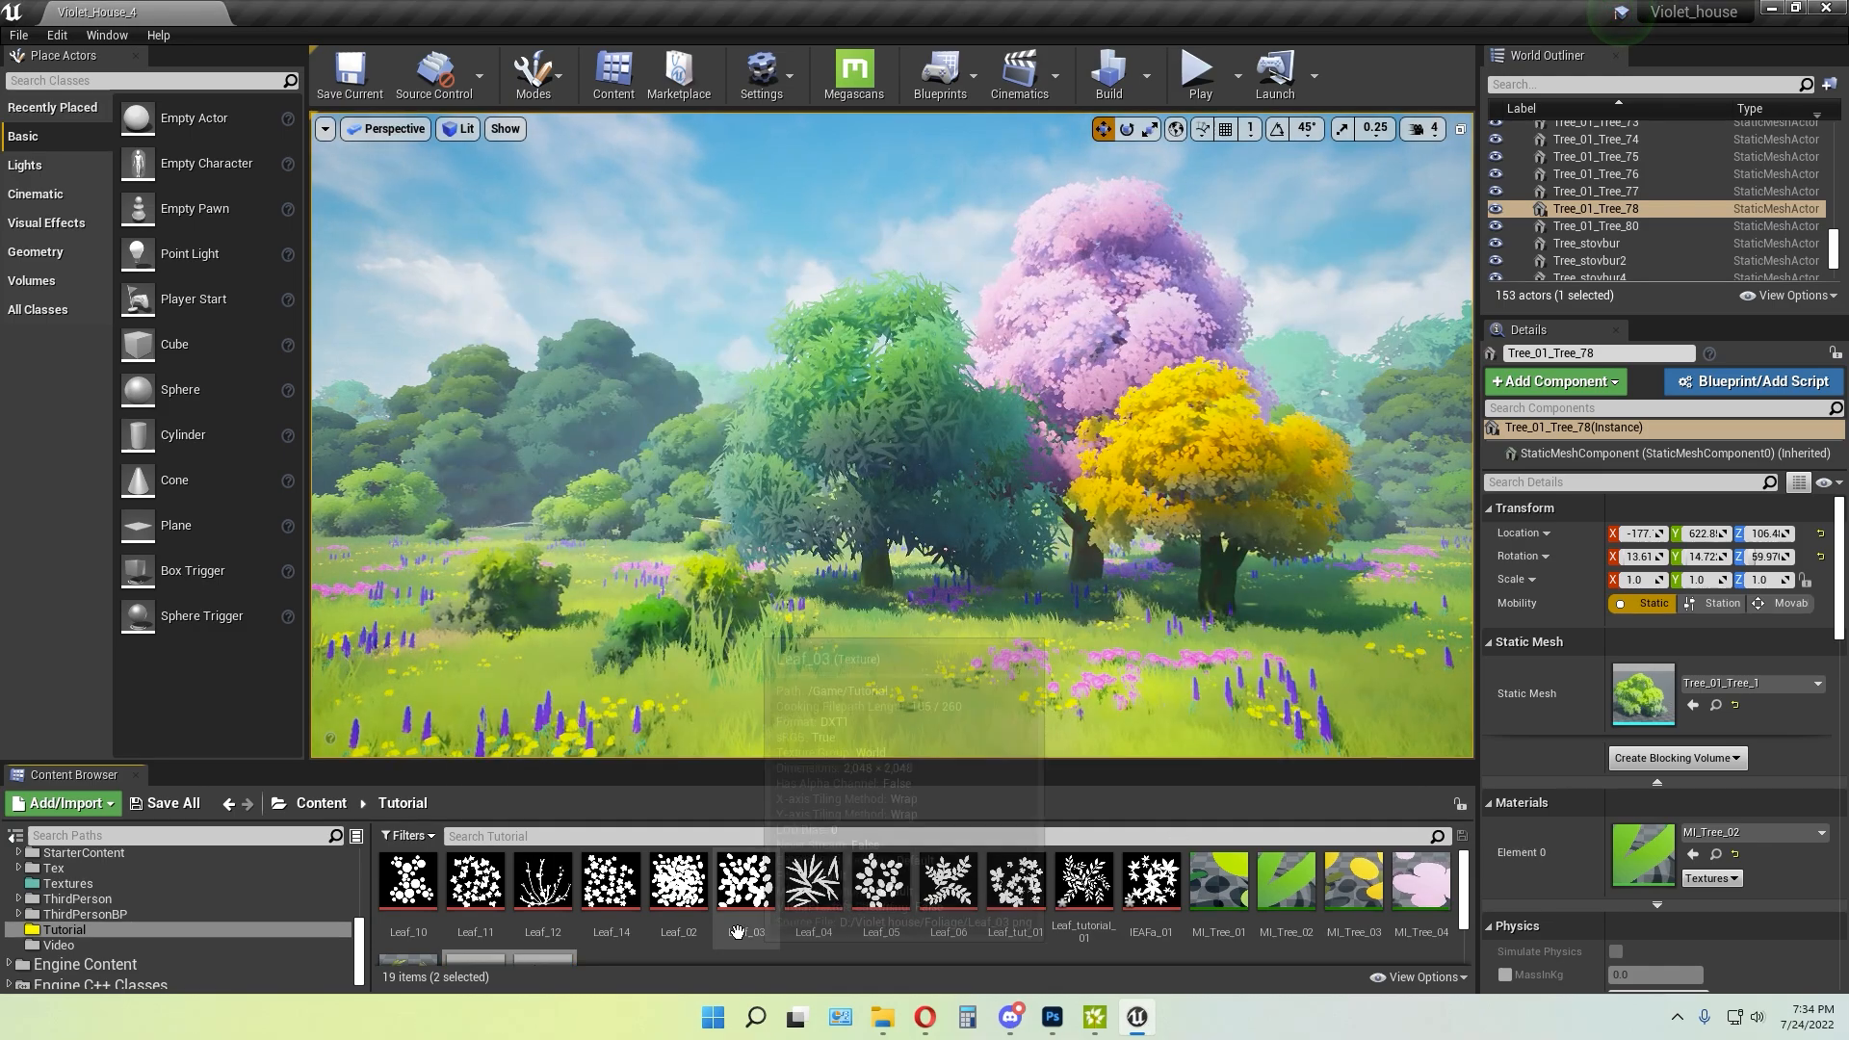
Place the imported leaf mesh and trunk mesh in the meadow in front of the green tree
scroll(674, 906, down, 3)
drag(544, 895, 729, 661)
drag(474, 896, 869, 694)
key(g)
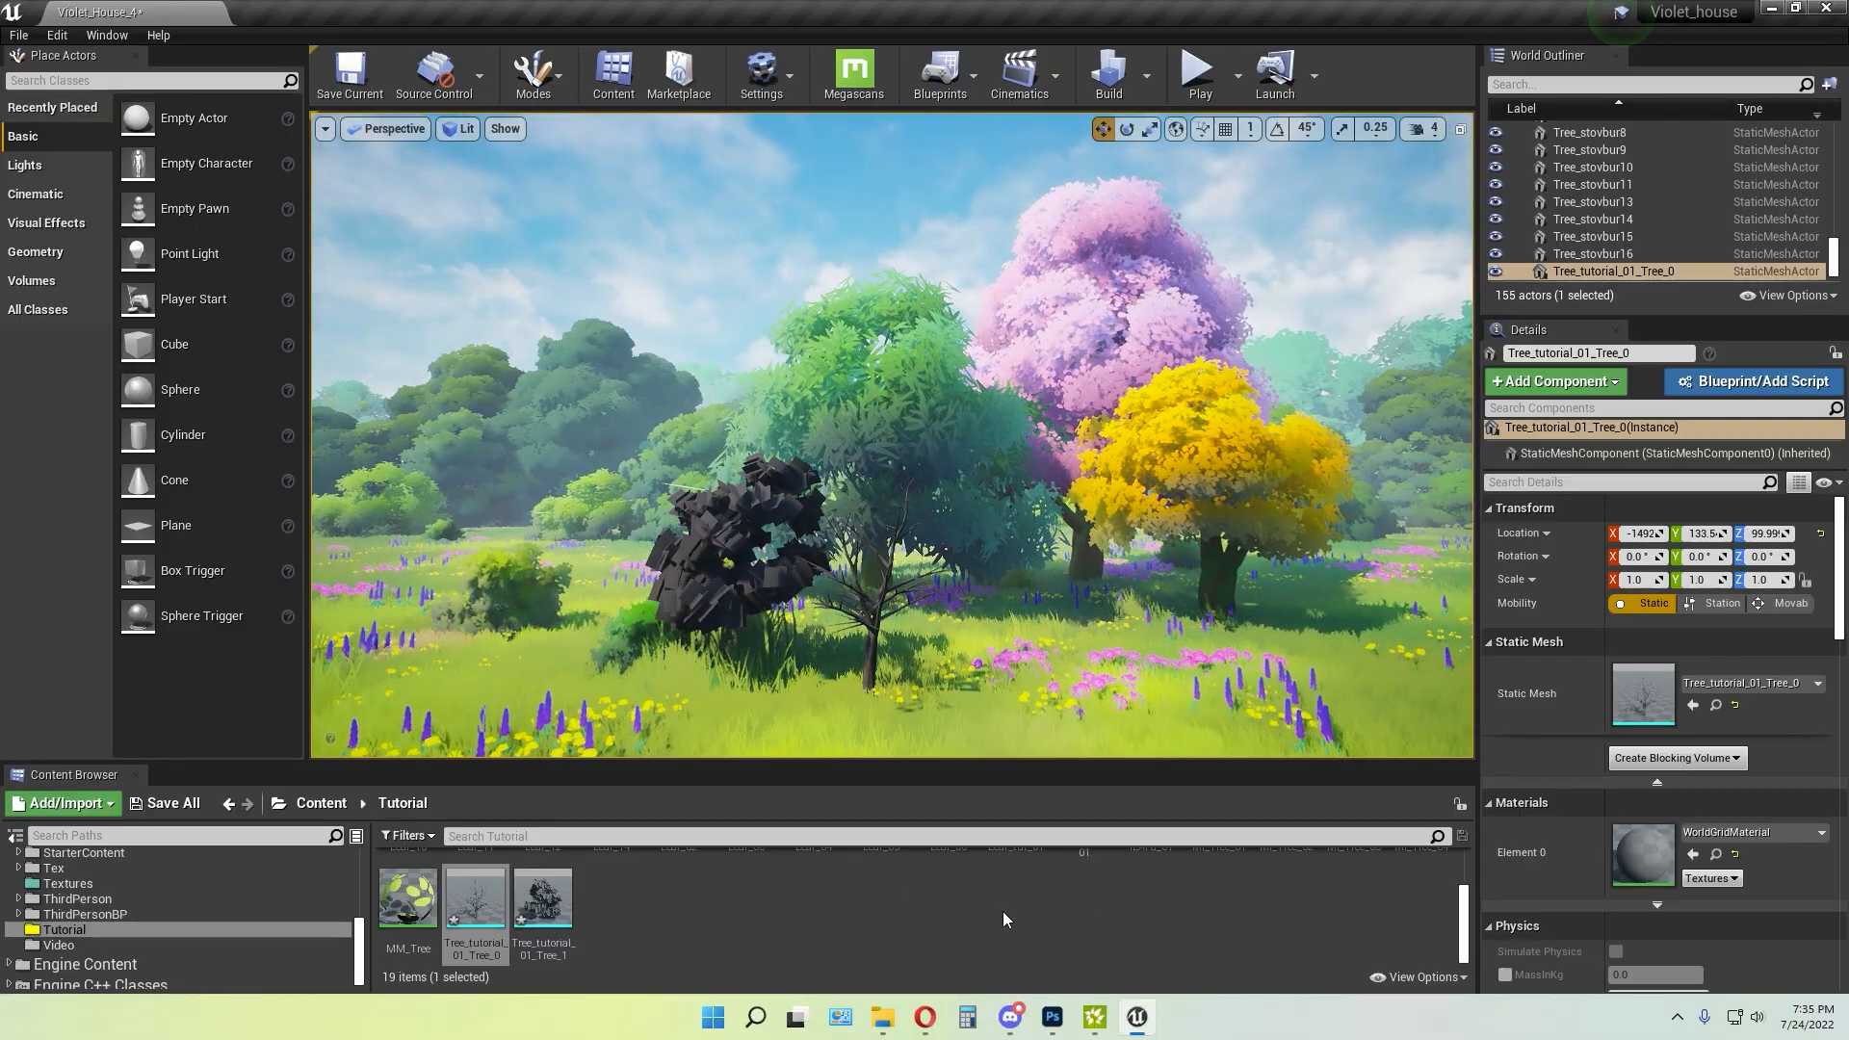
Duplicate the yellow tree's MI_Tree_03 material instance and assign the copy, MI_Tree_4, to the placed leaf mesh
scroll(1003, 920, up, 2)
click(1194, 482)
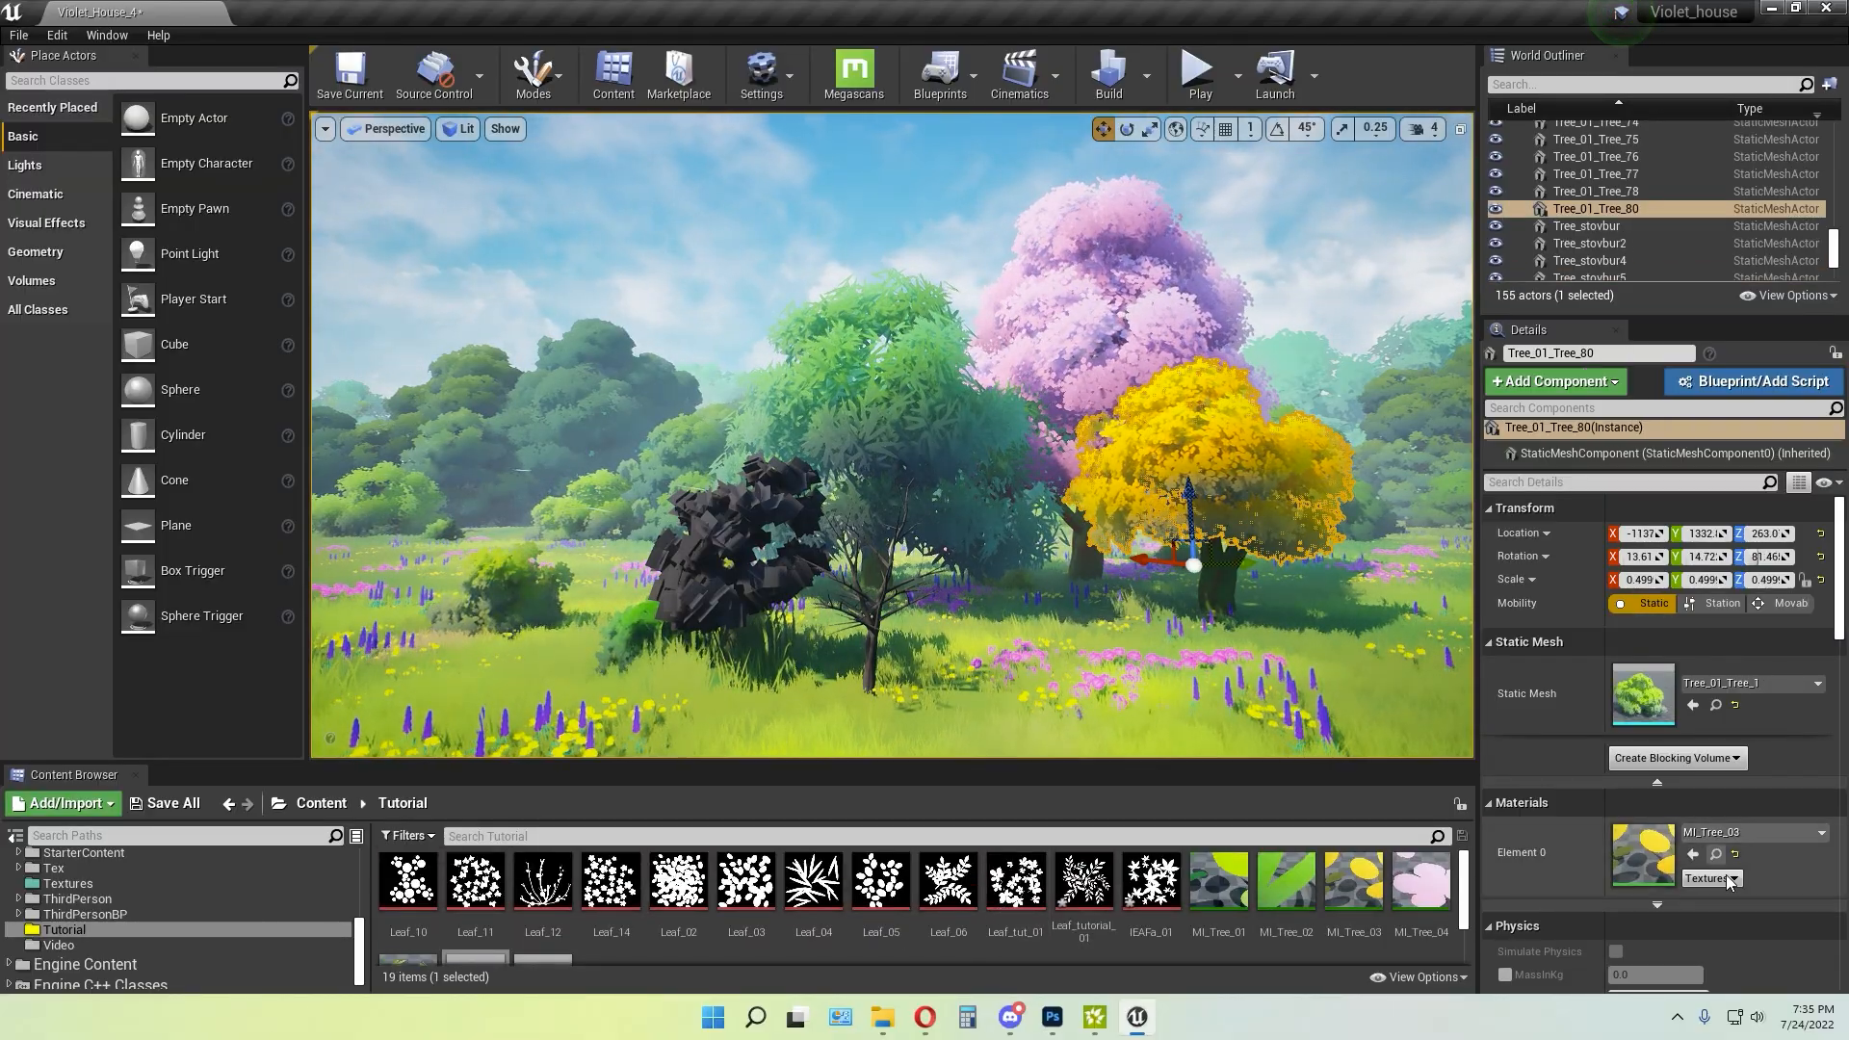
click(1346, 905)
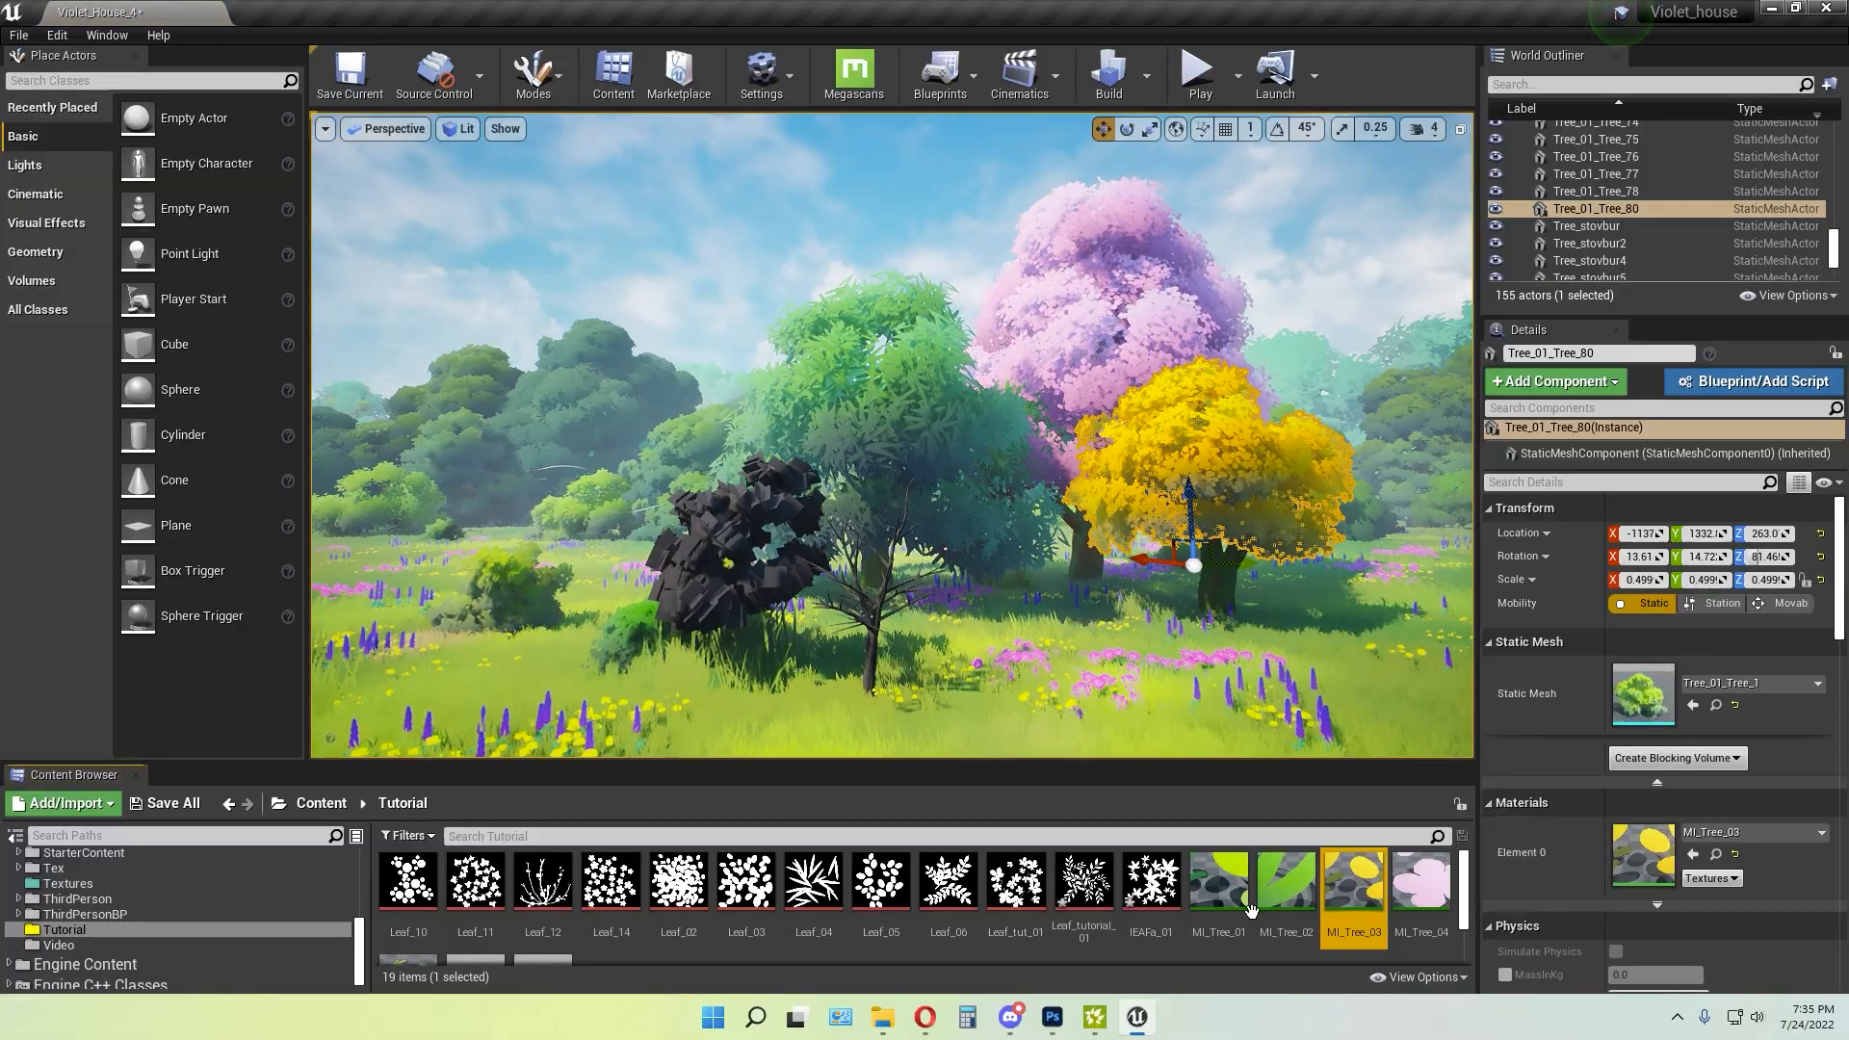
key(ctrl+v)
scroll(978, 920, down, 2)
click(717, 585)
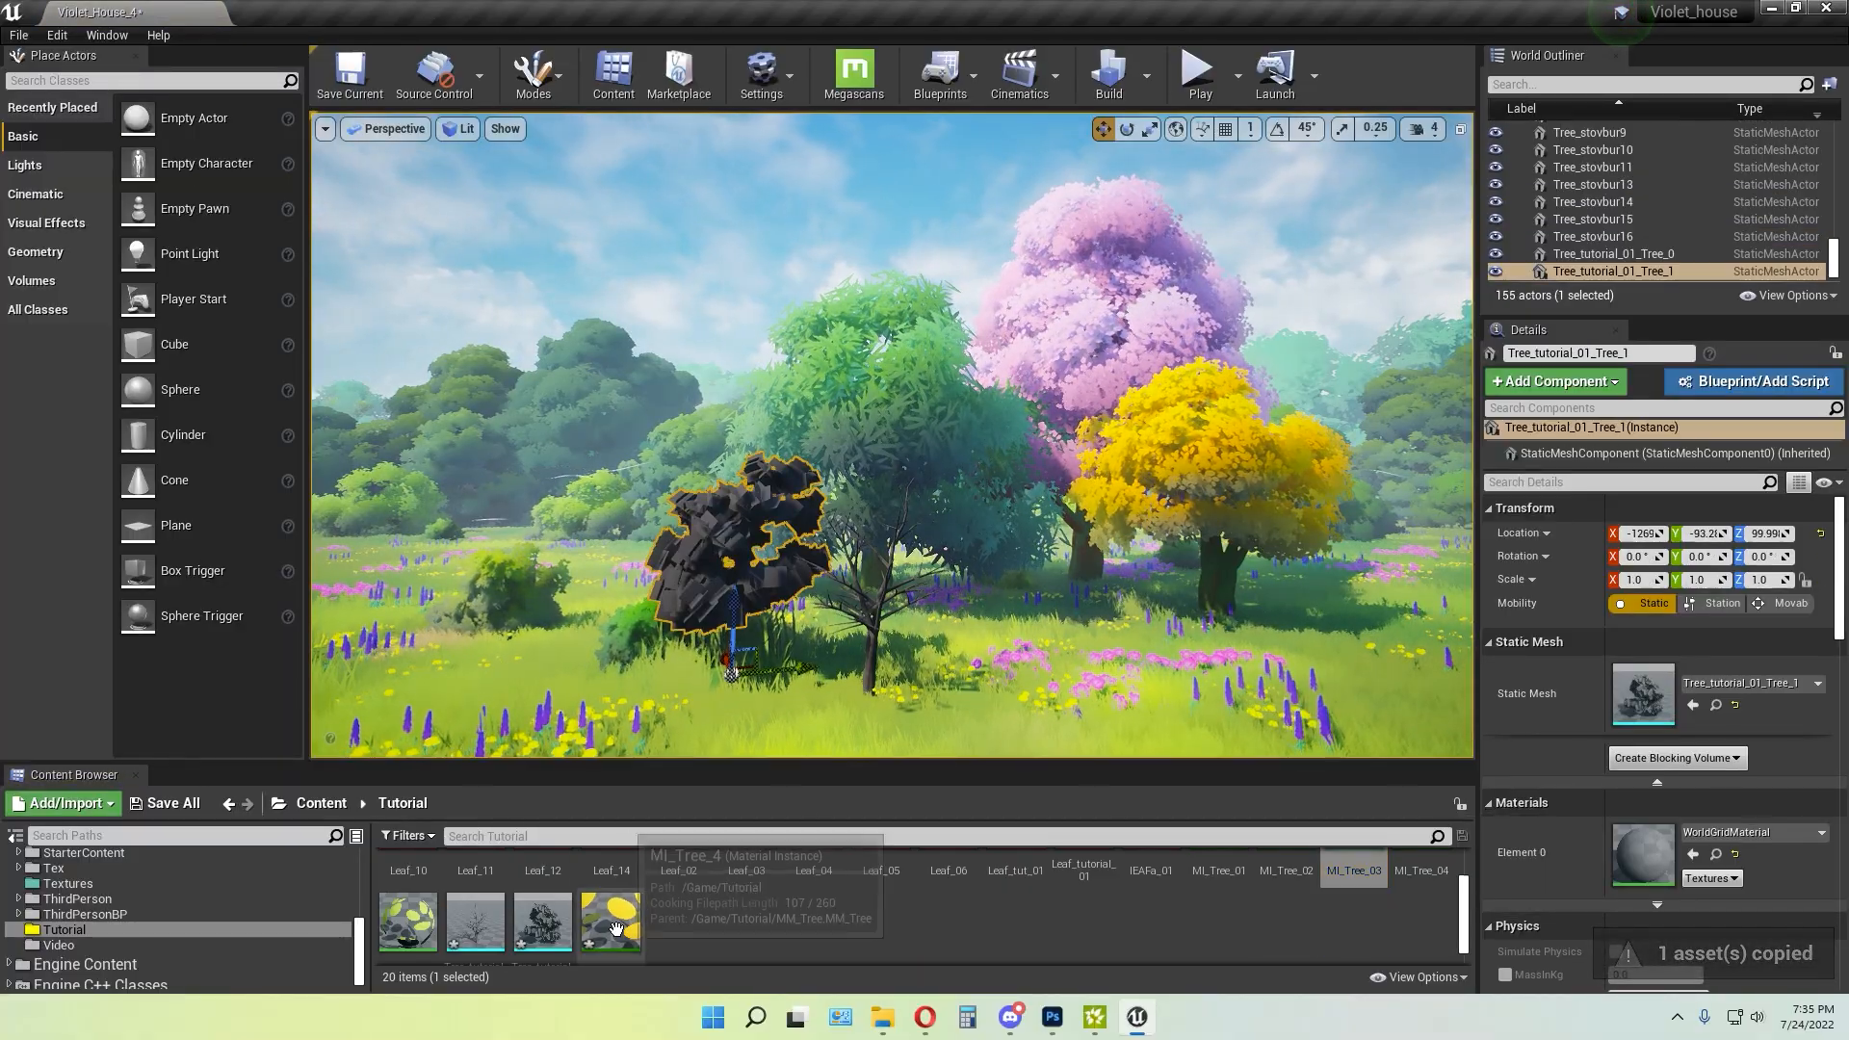
drag(611, 921, 1650, 854)
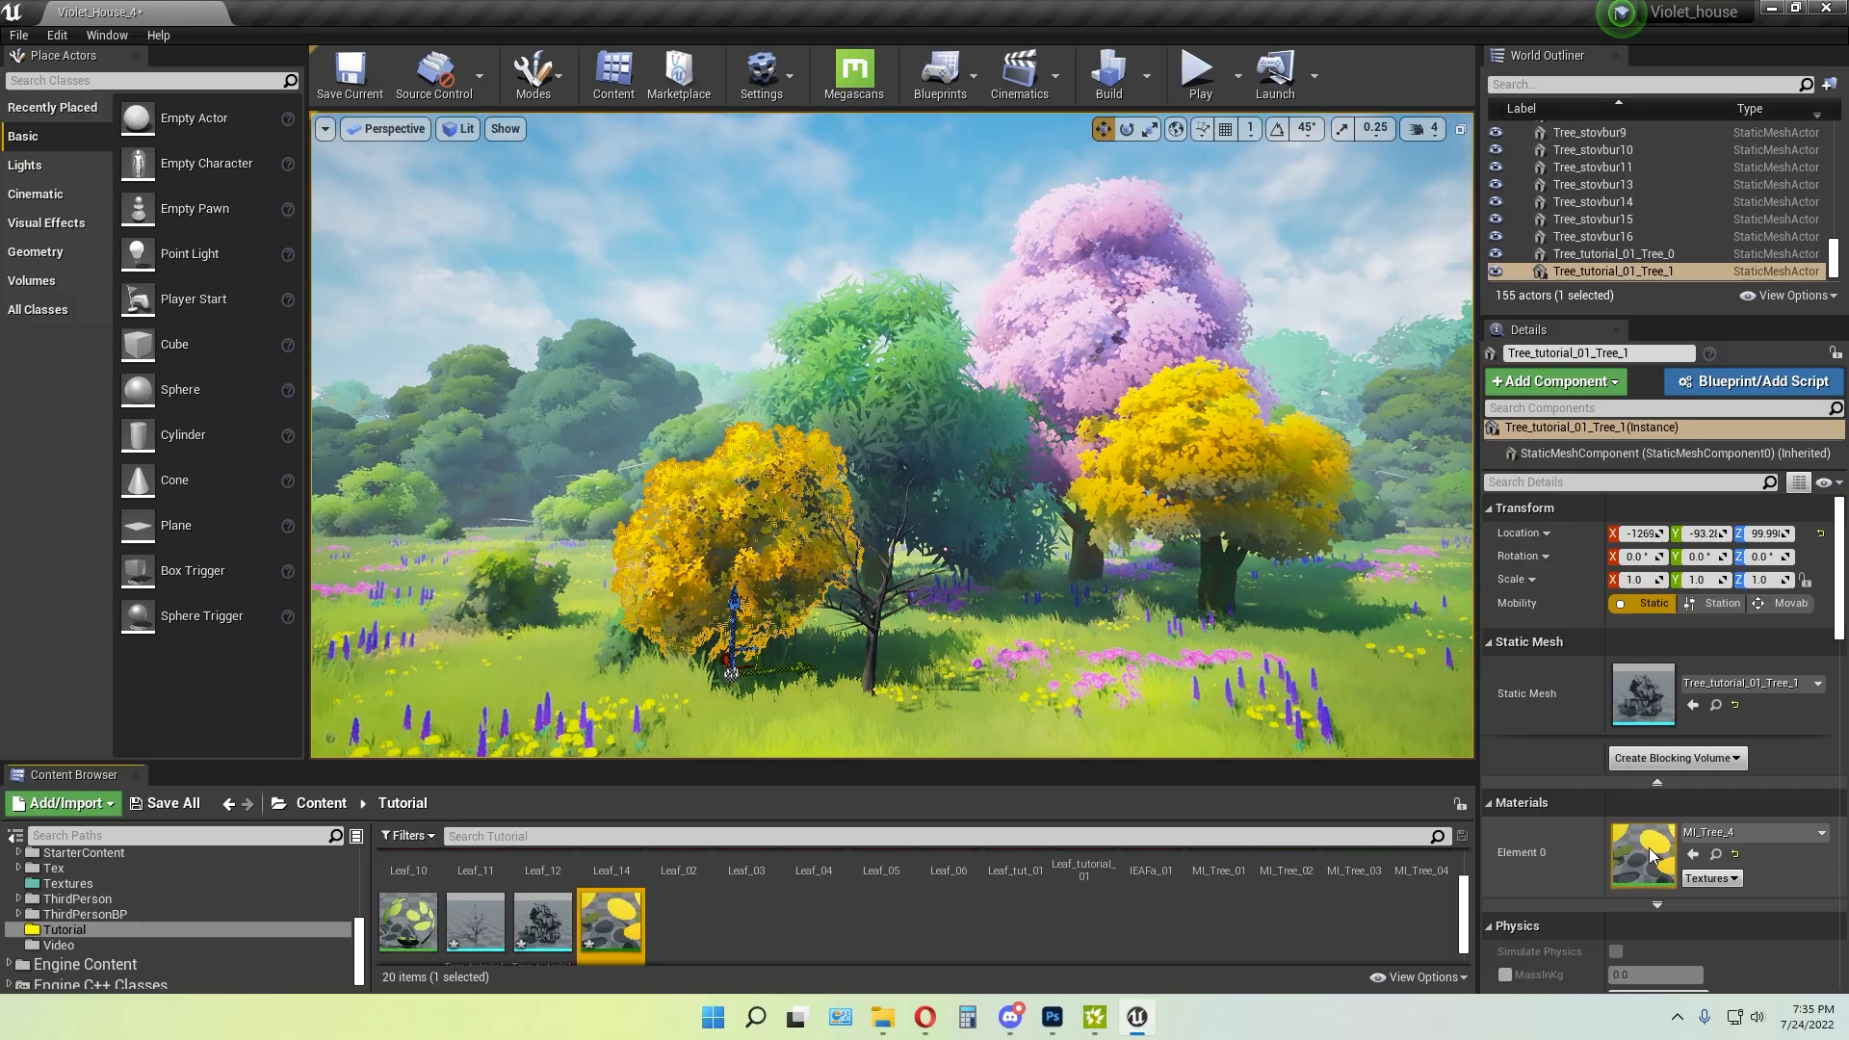
click(992, 641)
Set the opacity mask of the MI_Tree_4 material instance to the Leaf_tutorial_01 texture
double_click(610, 922)
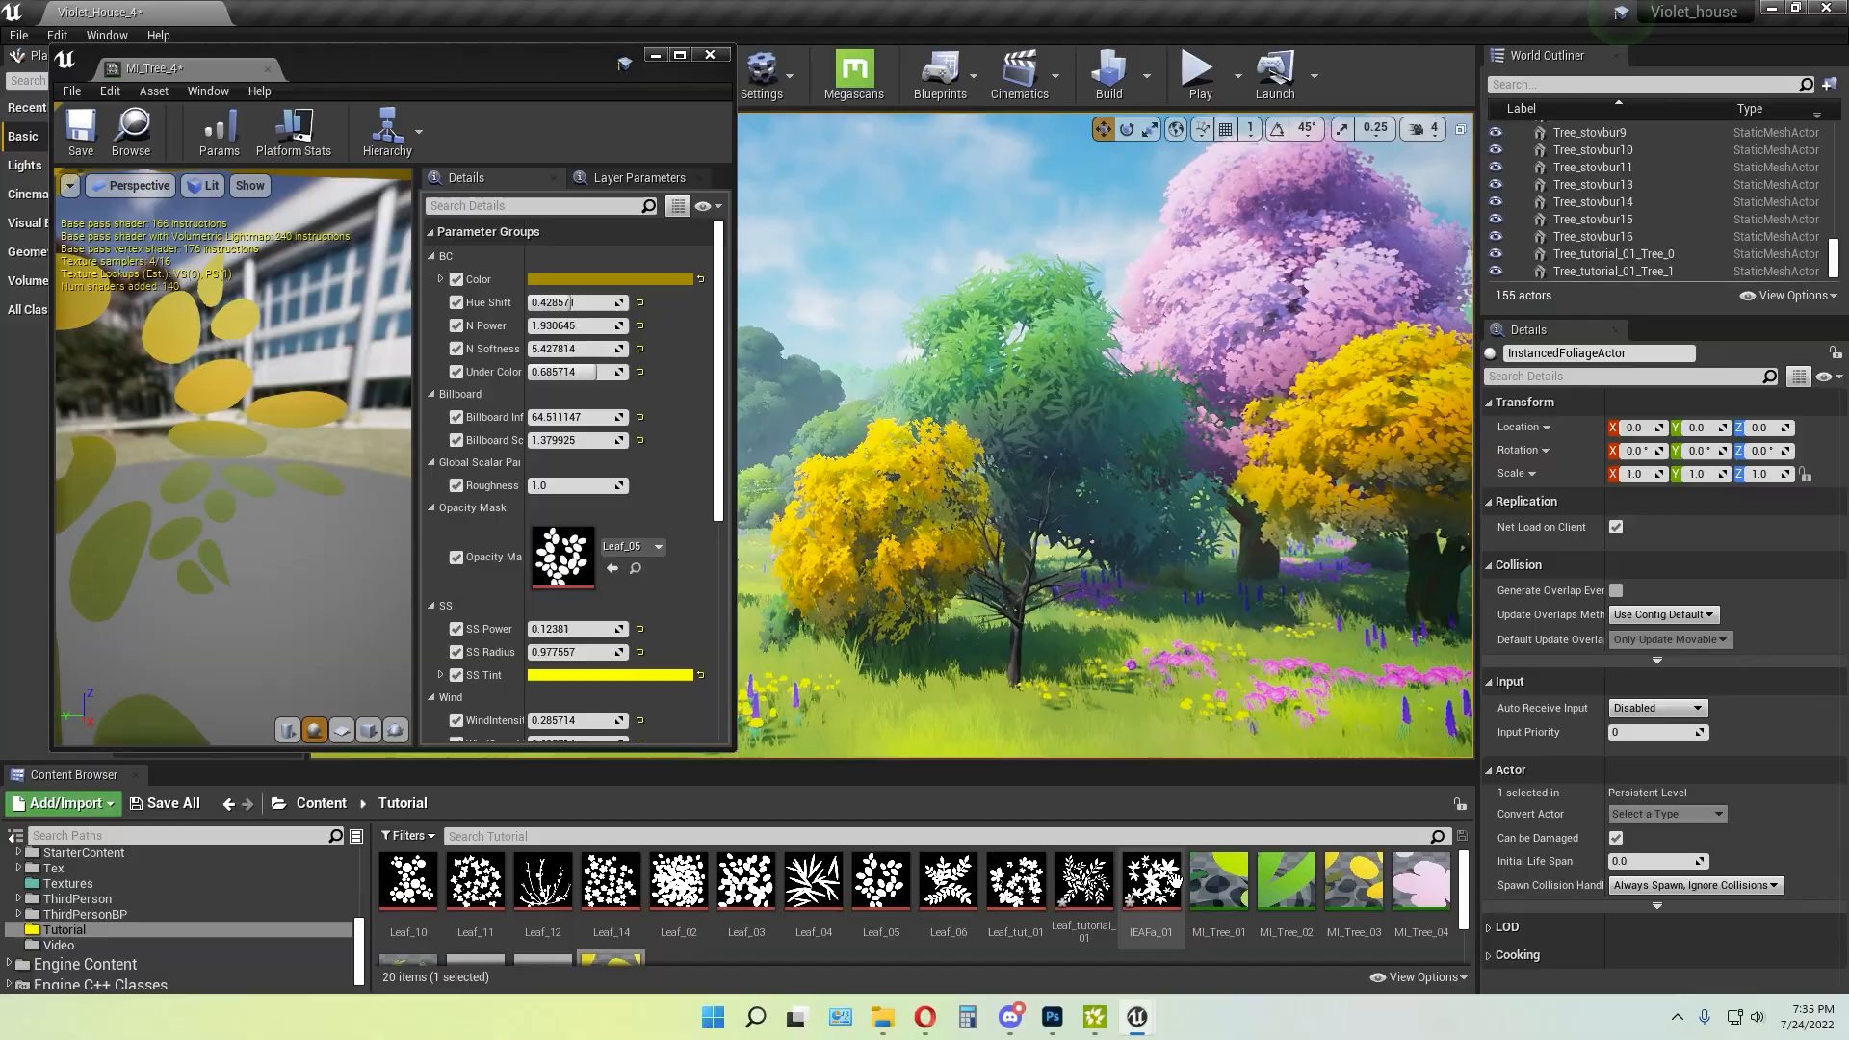
drag(1084, 878, 695, 677)
drag(558, 555, 559, 556)
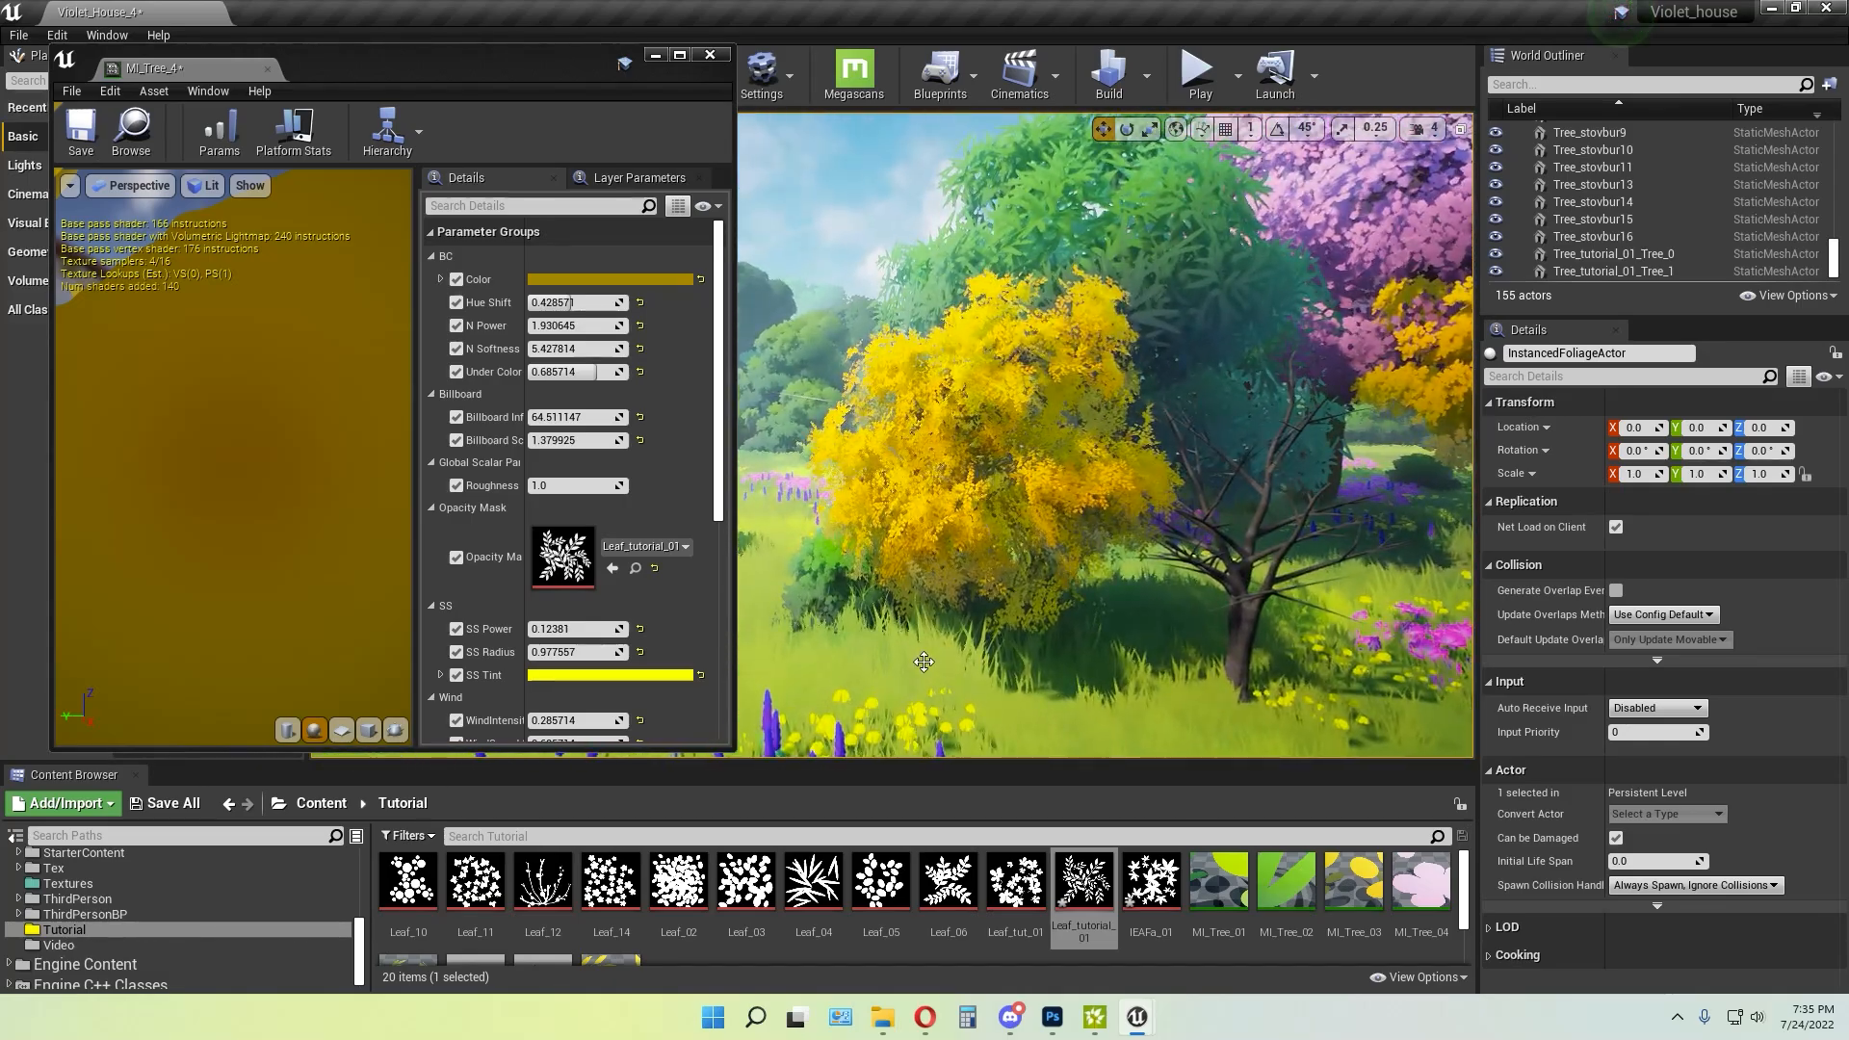
Try moving and rotating the background yellow tree's trunk beside the new tree, and undo the change
click(1283, 561)
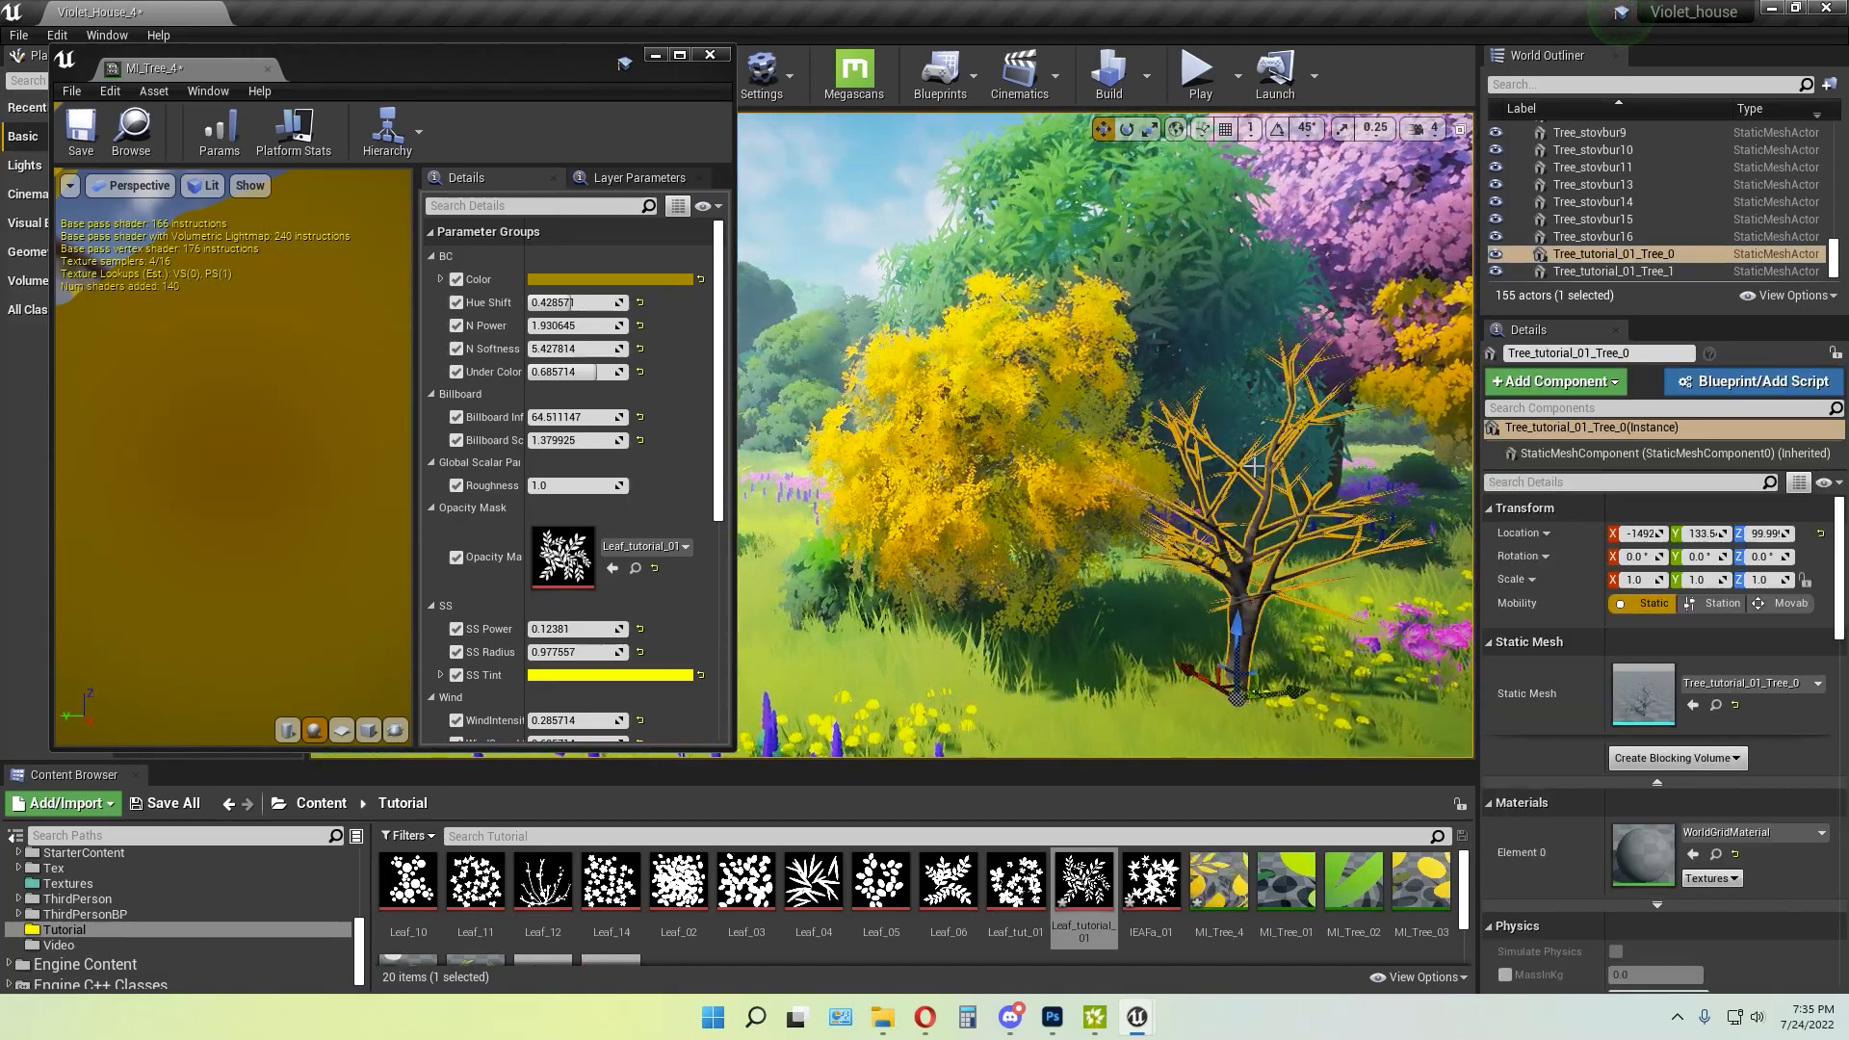
key(g)
right_drag(1239, 471, 1422, 510)
right_drag(1034, 583, 1117, 568)
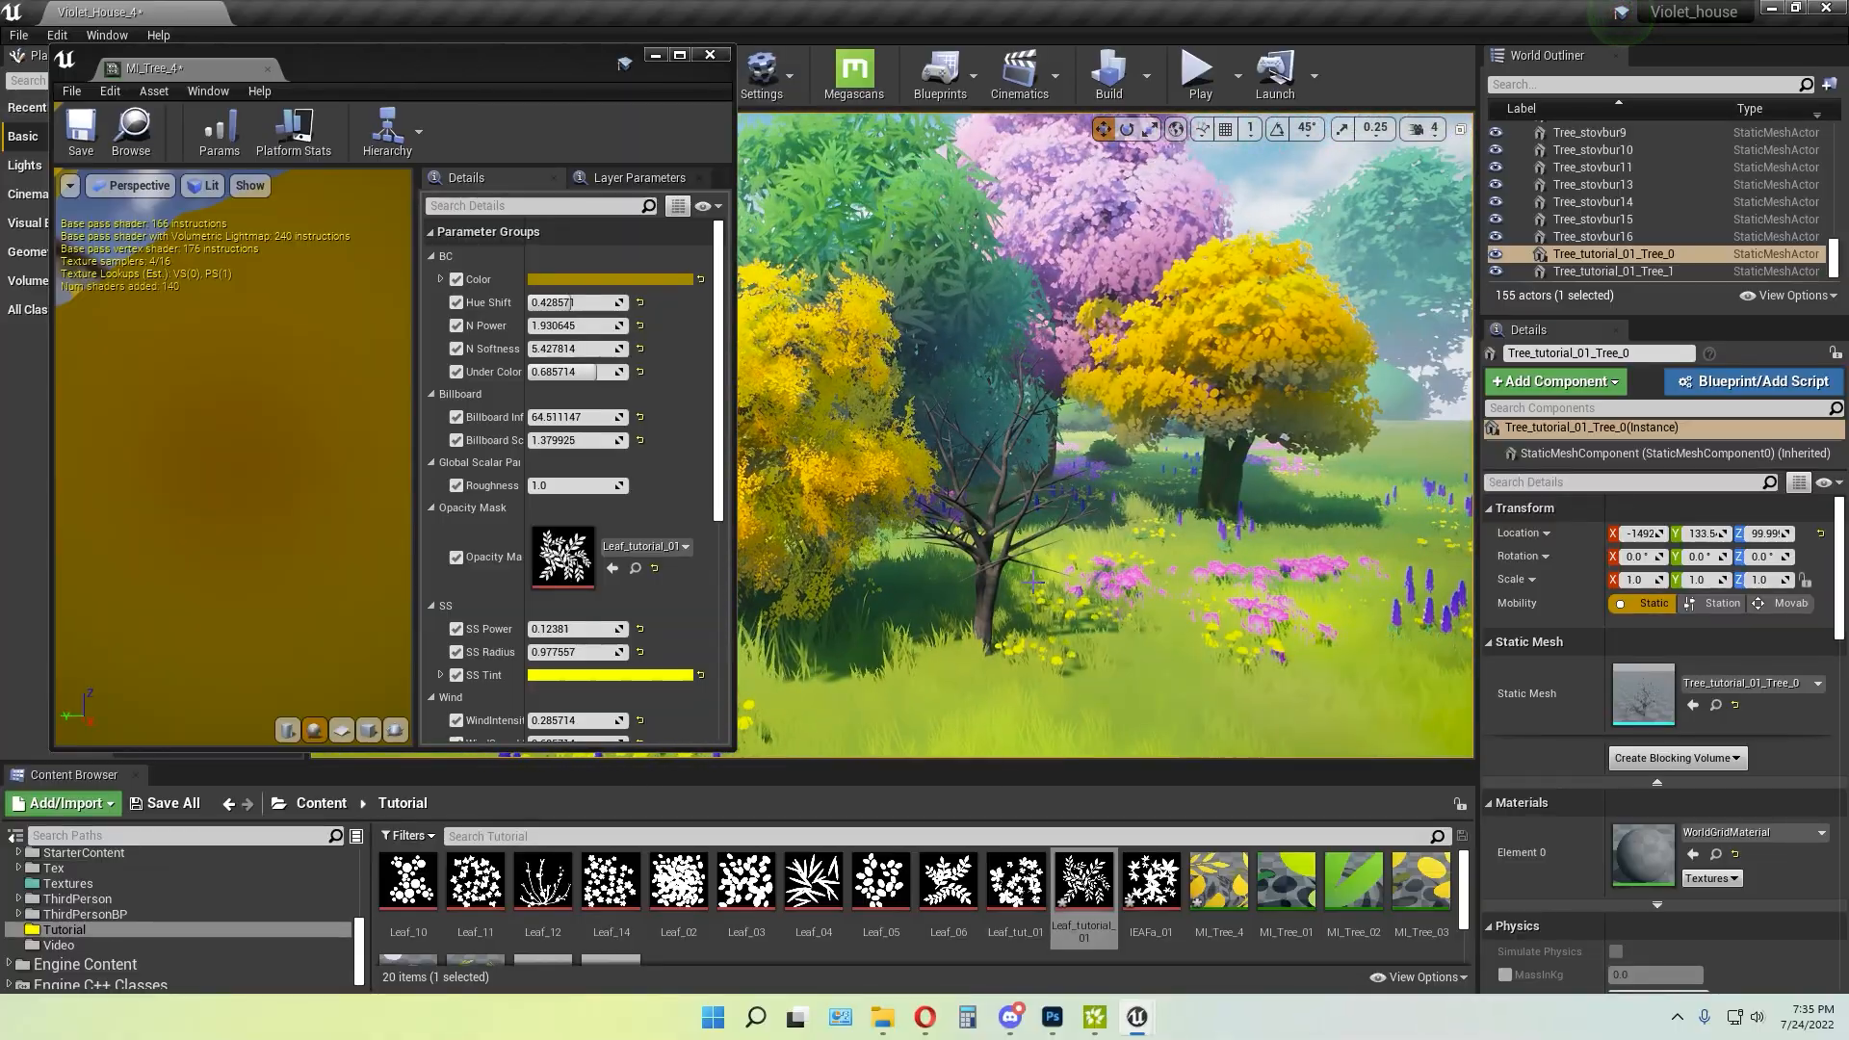
click(1211, 531)
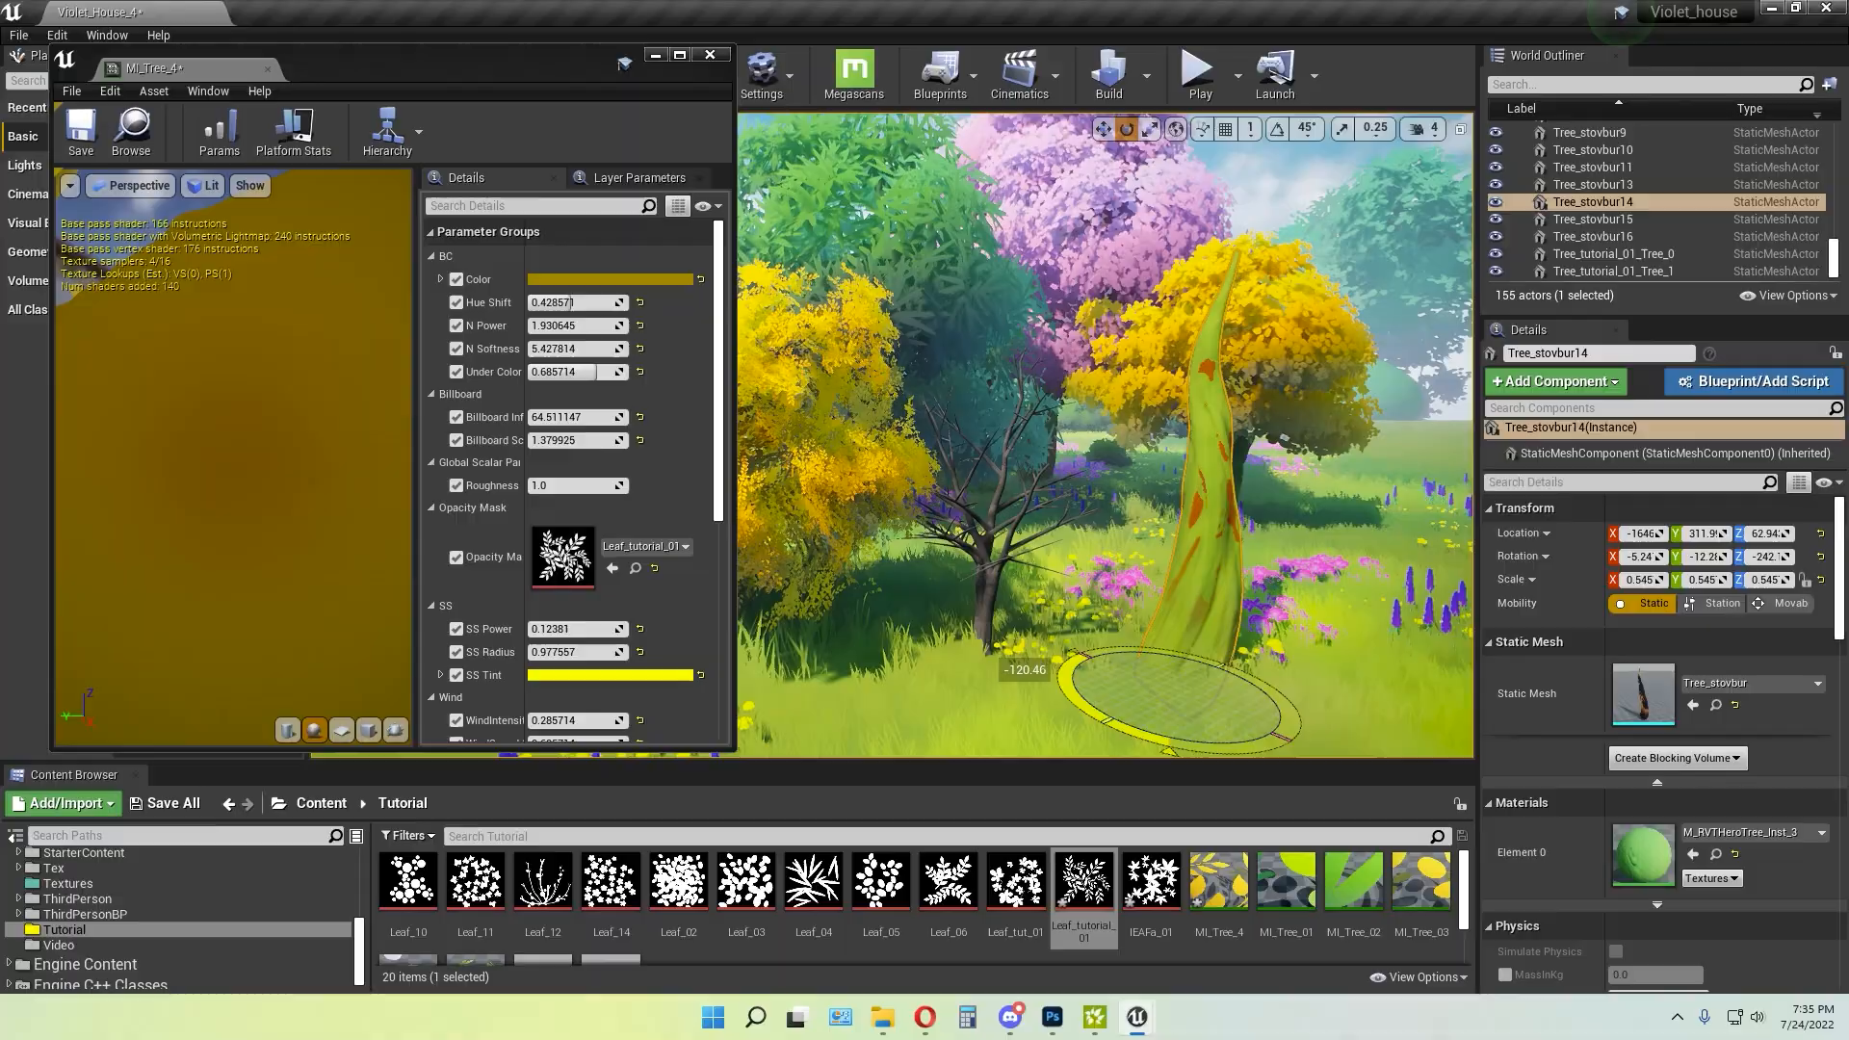
key(ctrl+z)
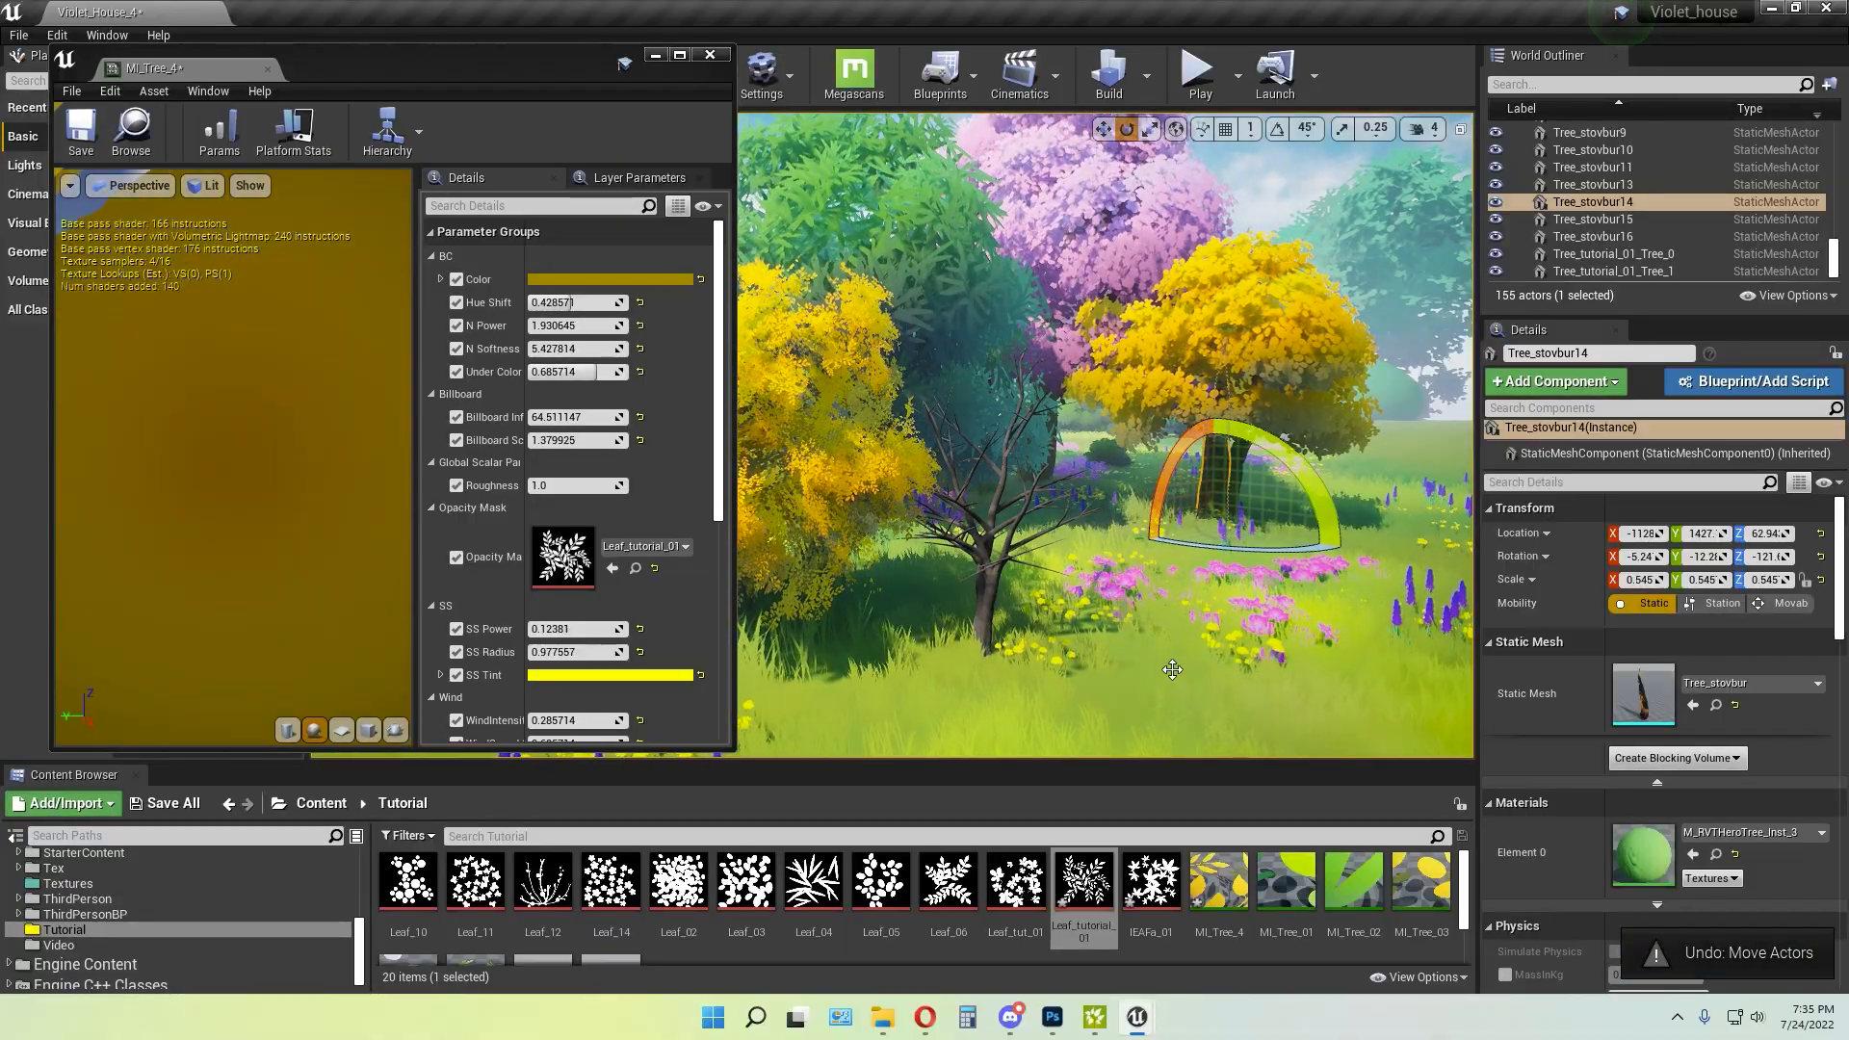
drag(1151, 629, 1131, 517)
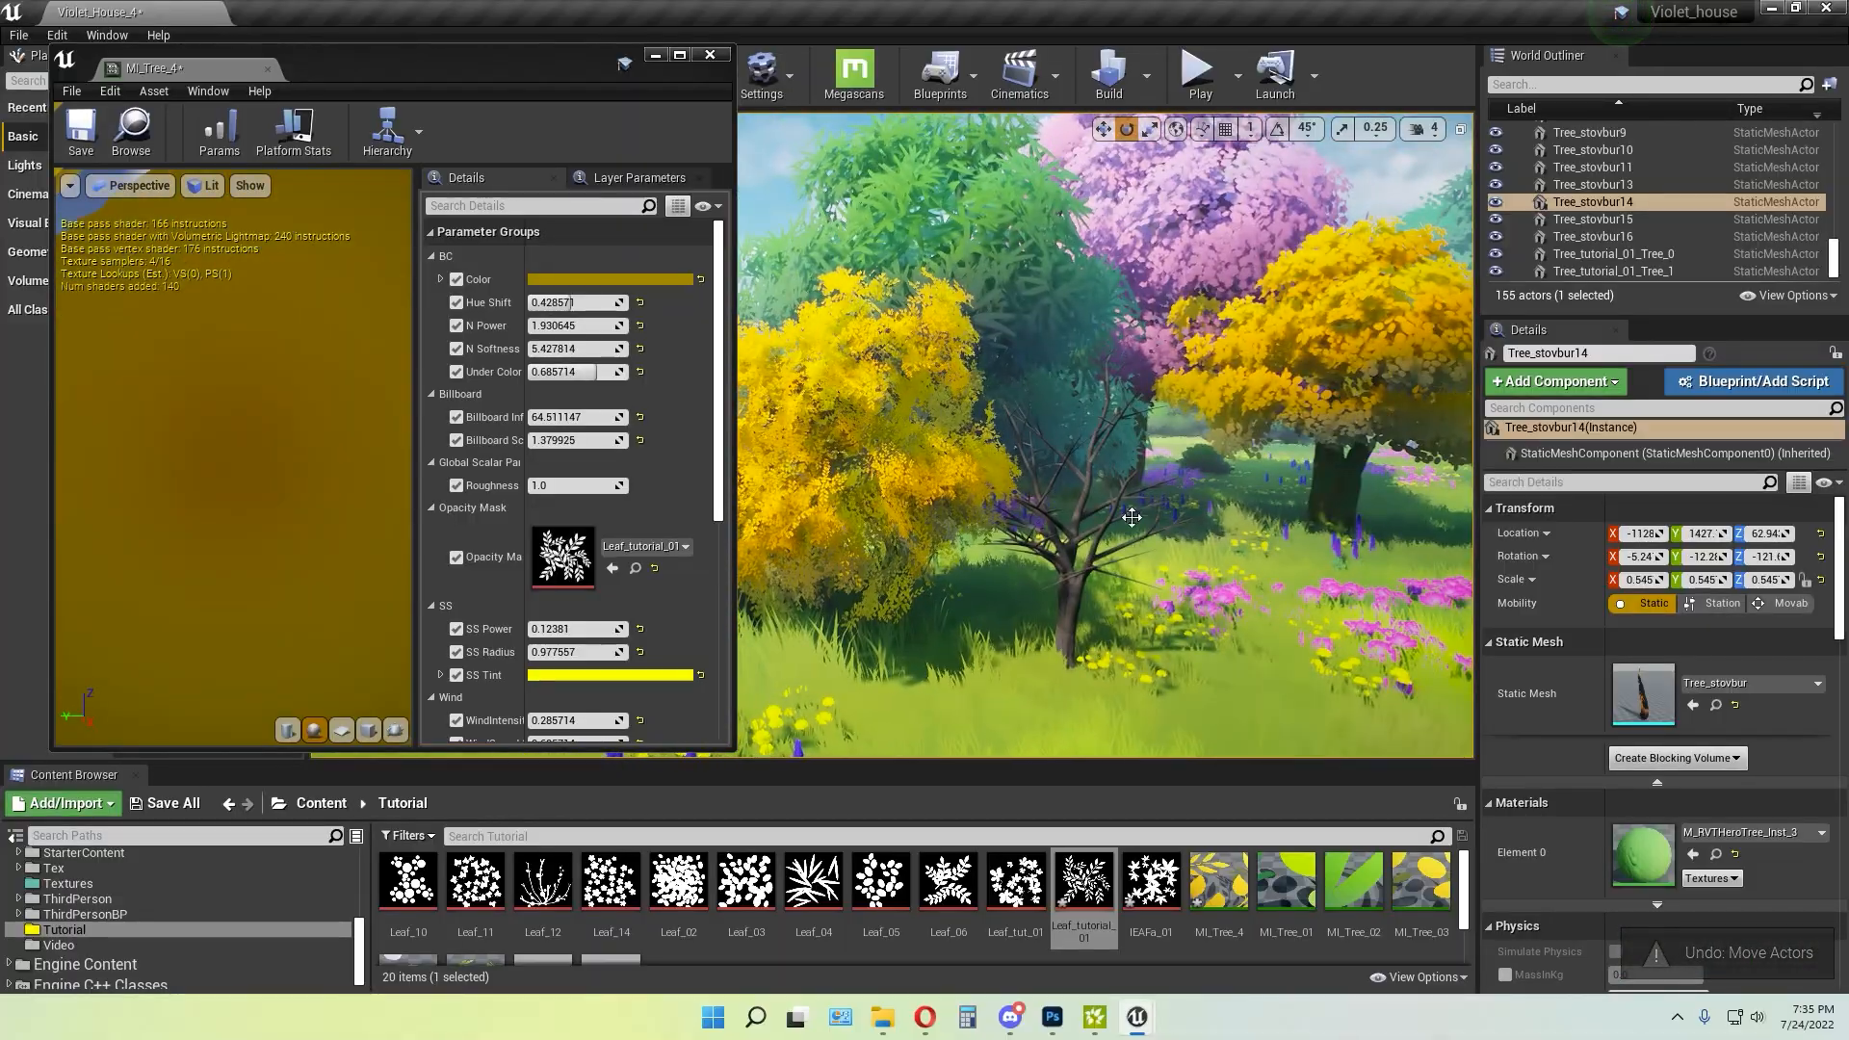
Assign the MM_Color_Brown material from the Materials/Instanses folder to the placed Tree_tutorial_01_Tree_0 trunk mesh
click(321, 802)
double_click(949, 878)
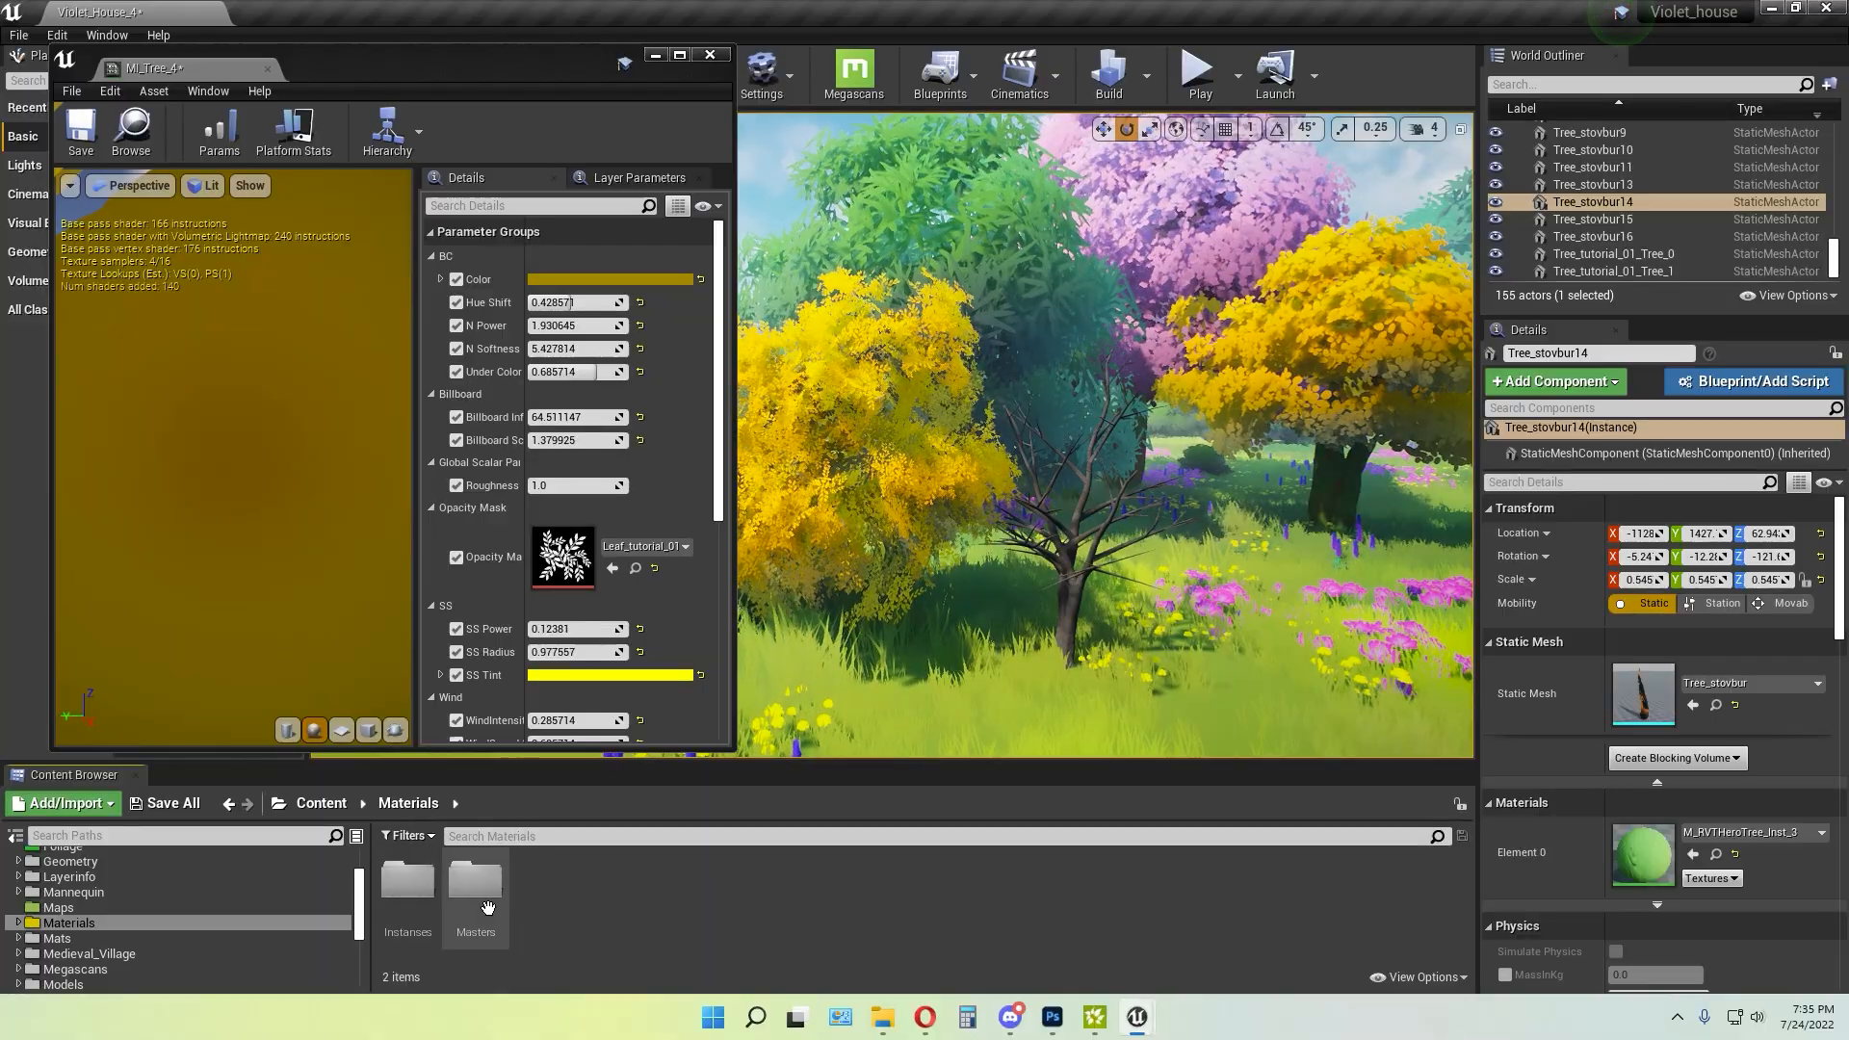
double_click(408, 878)
click(1073, 584)
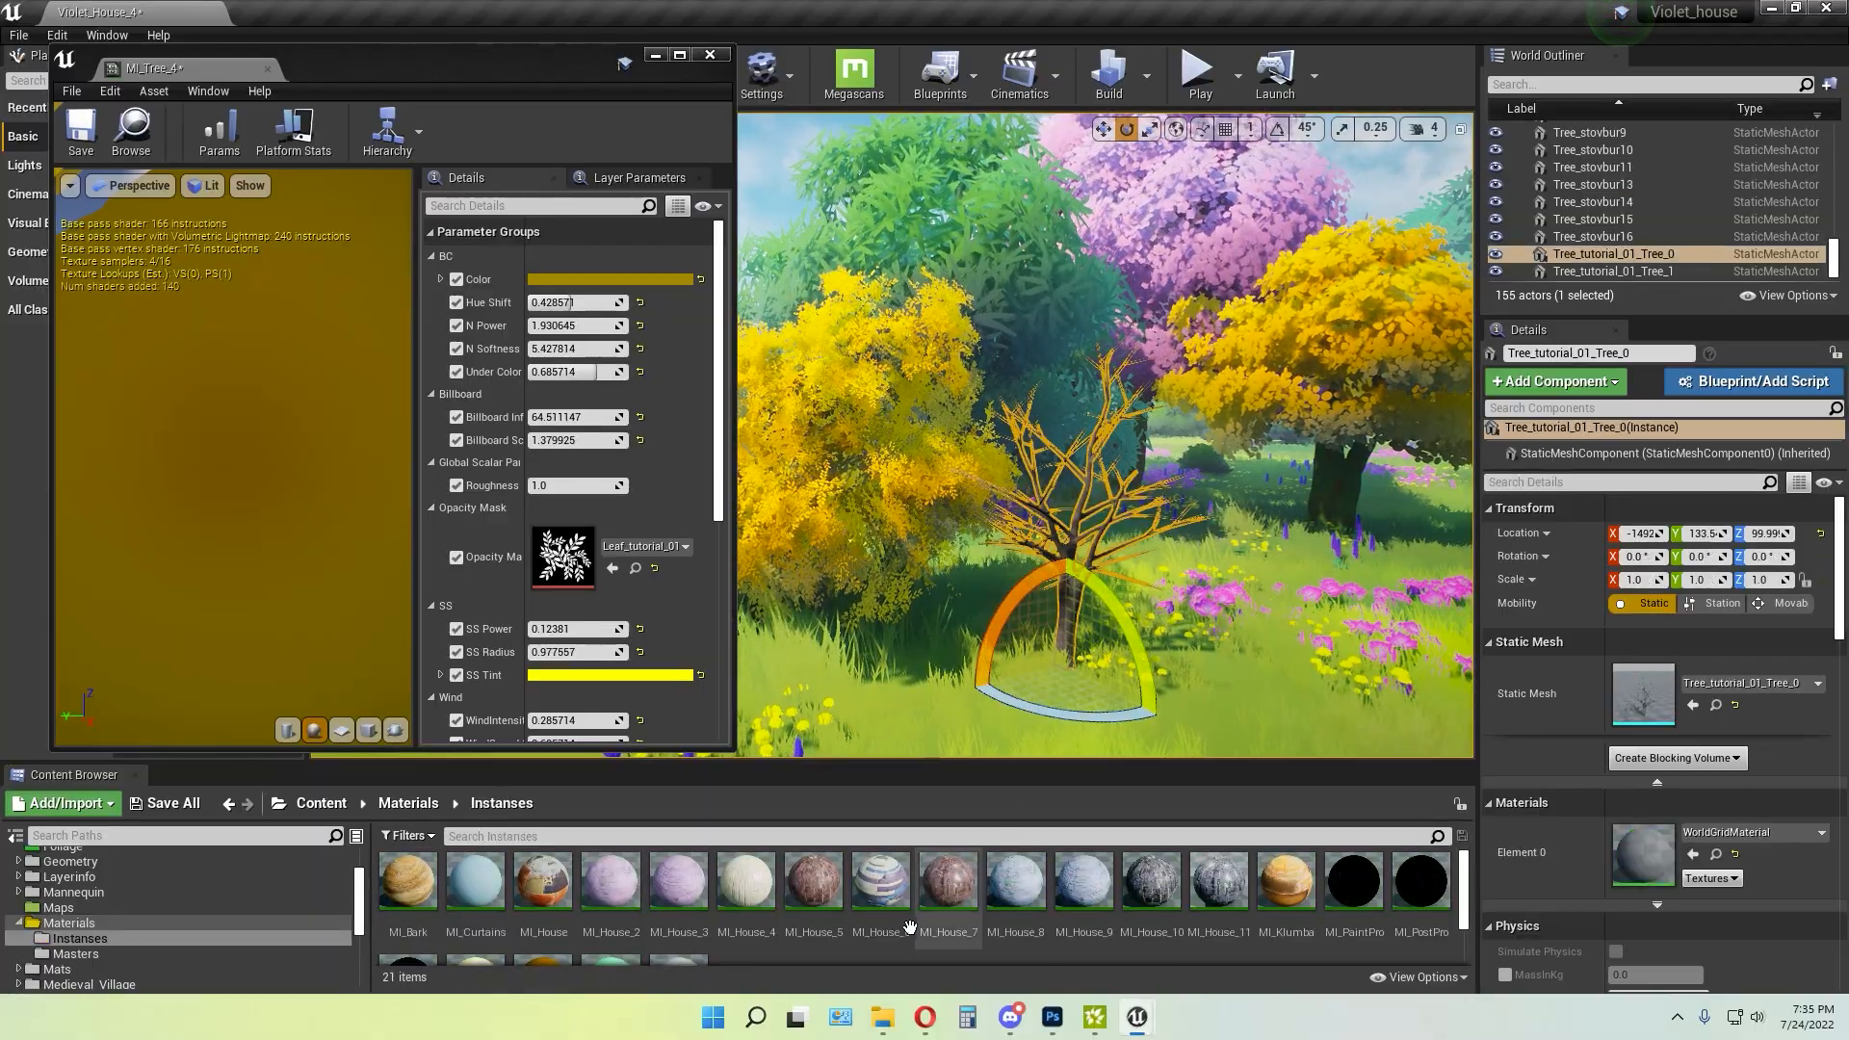
scroll(616, 905, down, 2)
drag(542, 922, 1653, 858)
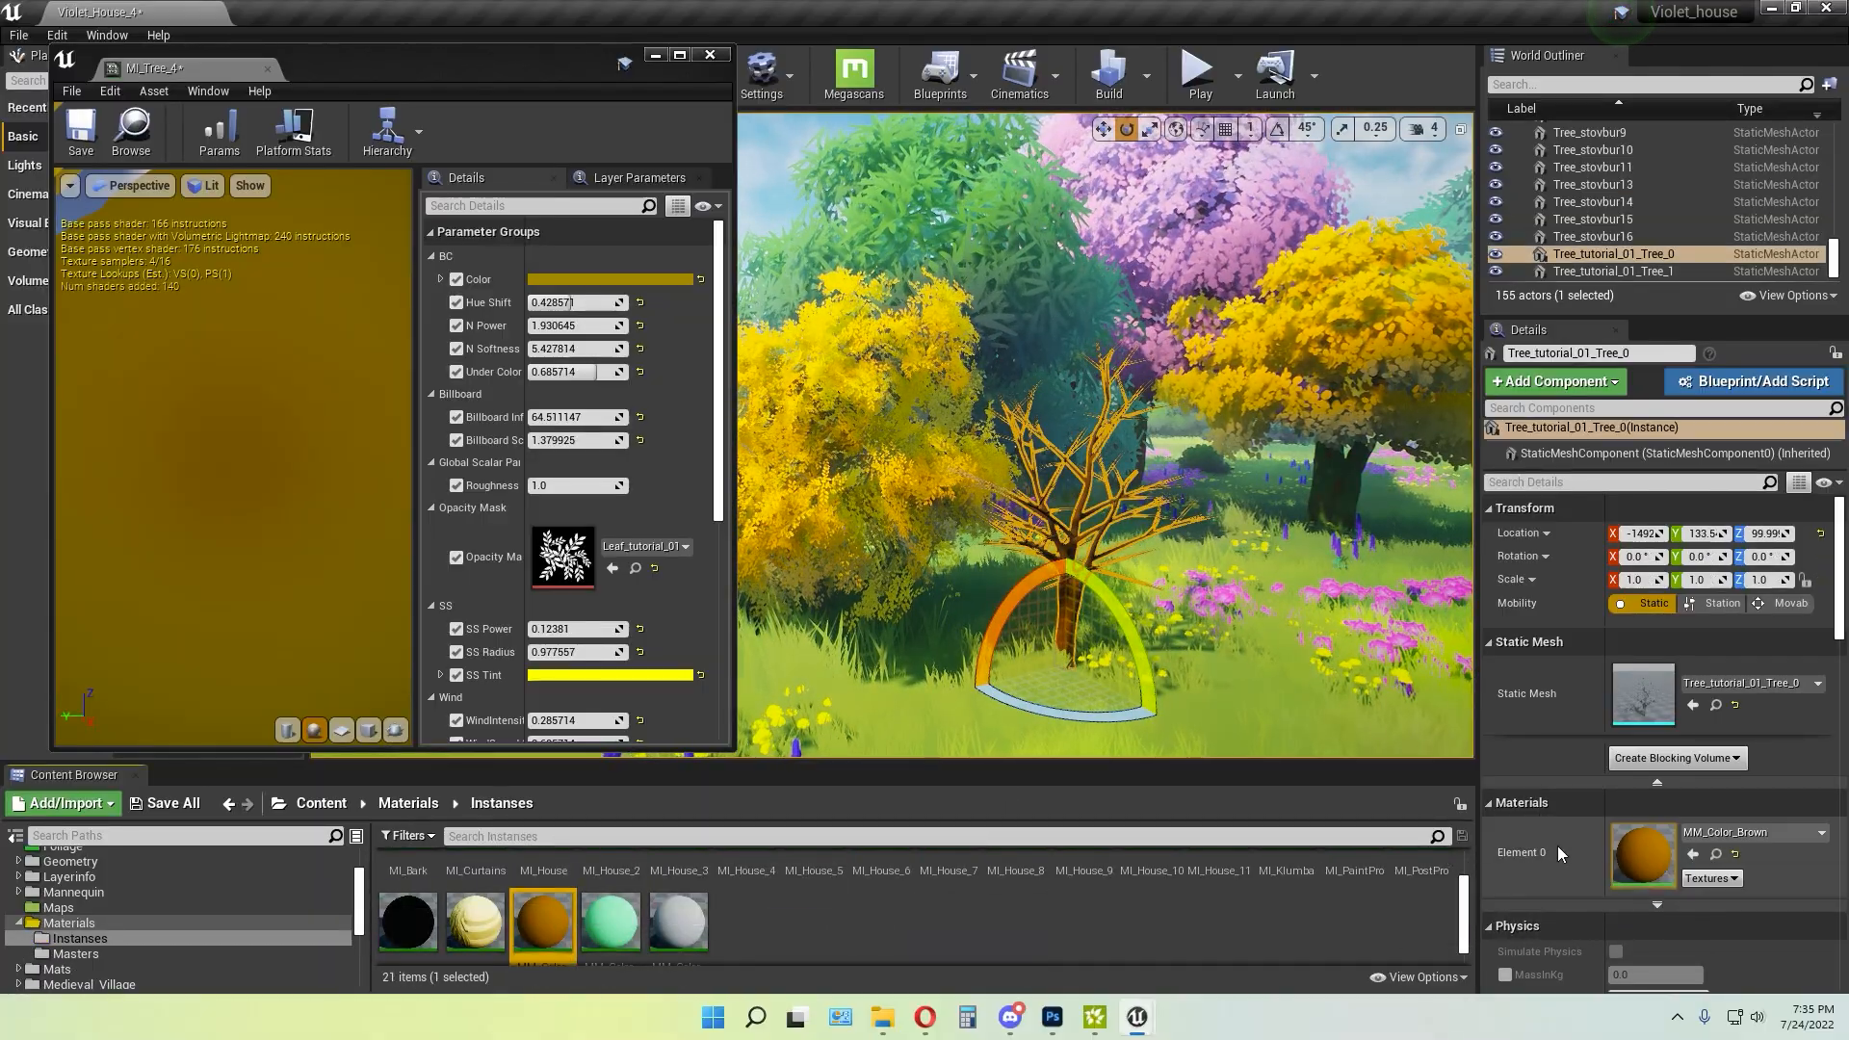
click(857, 443)
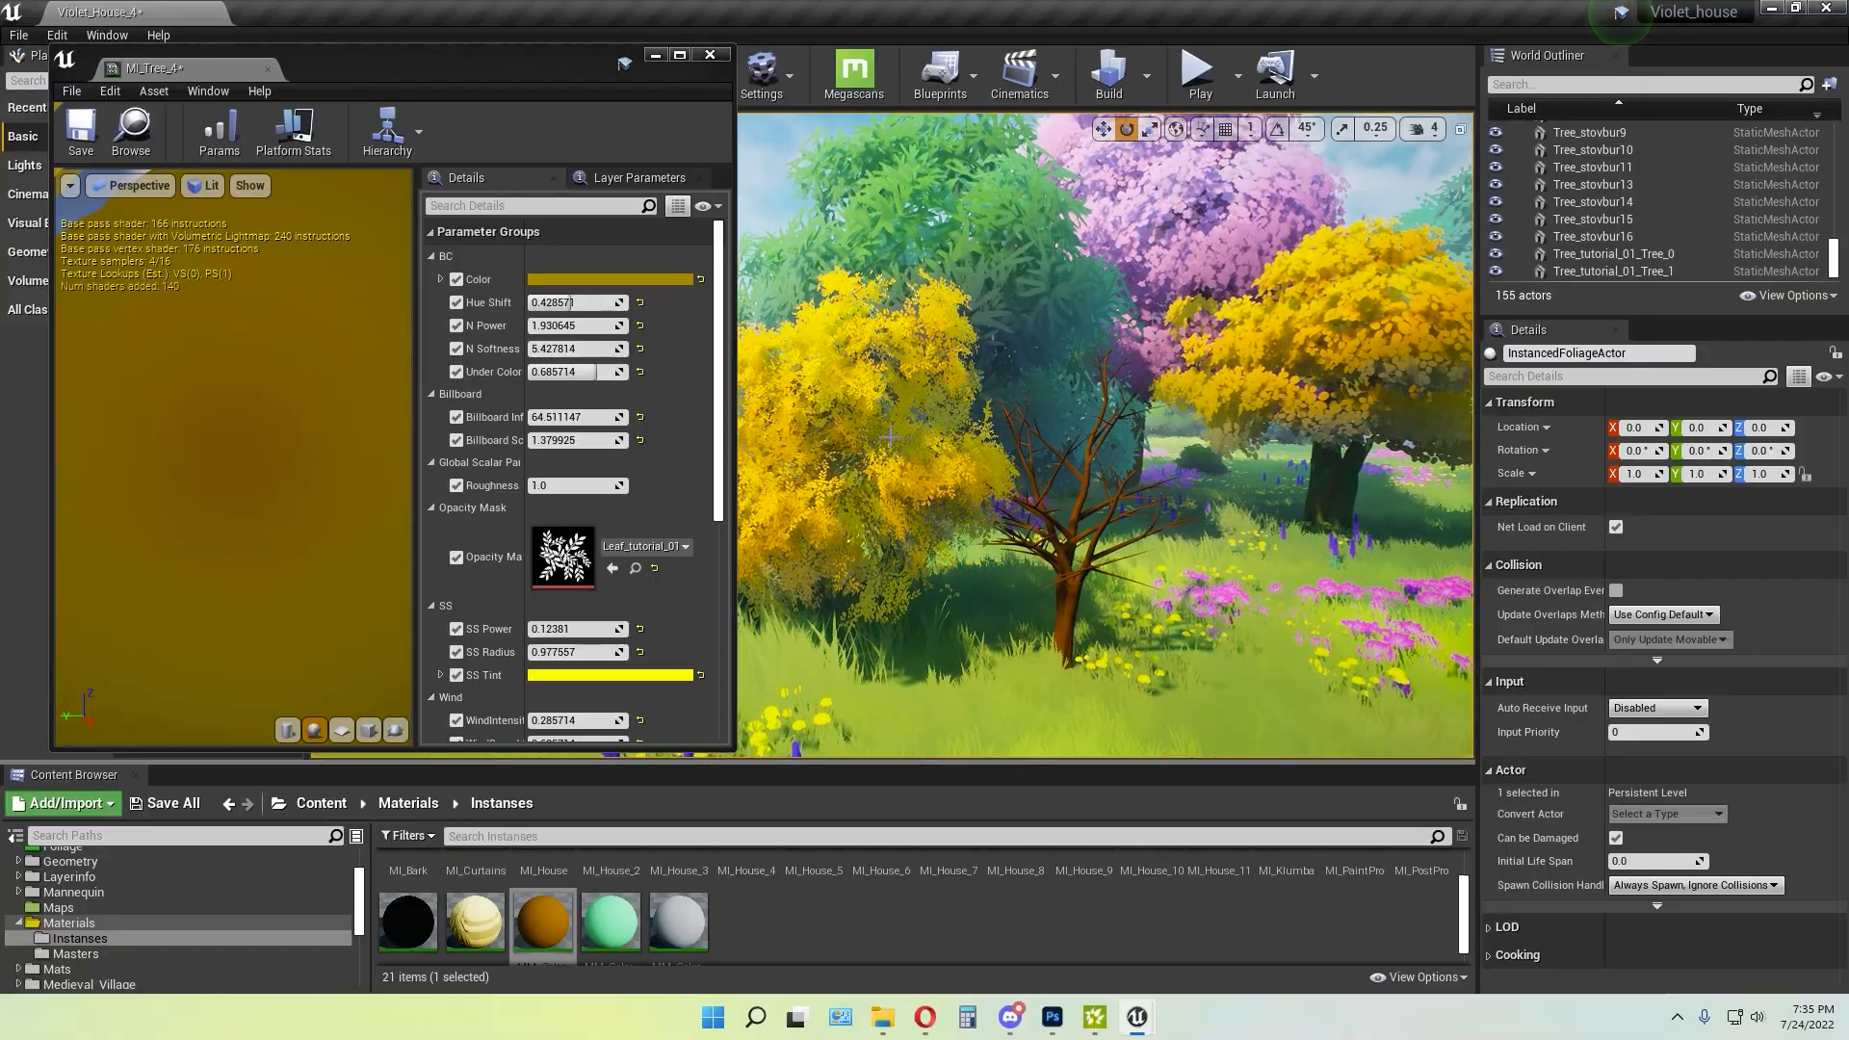
click(1098, 589)
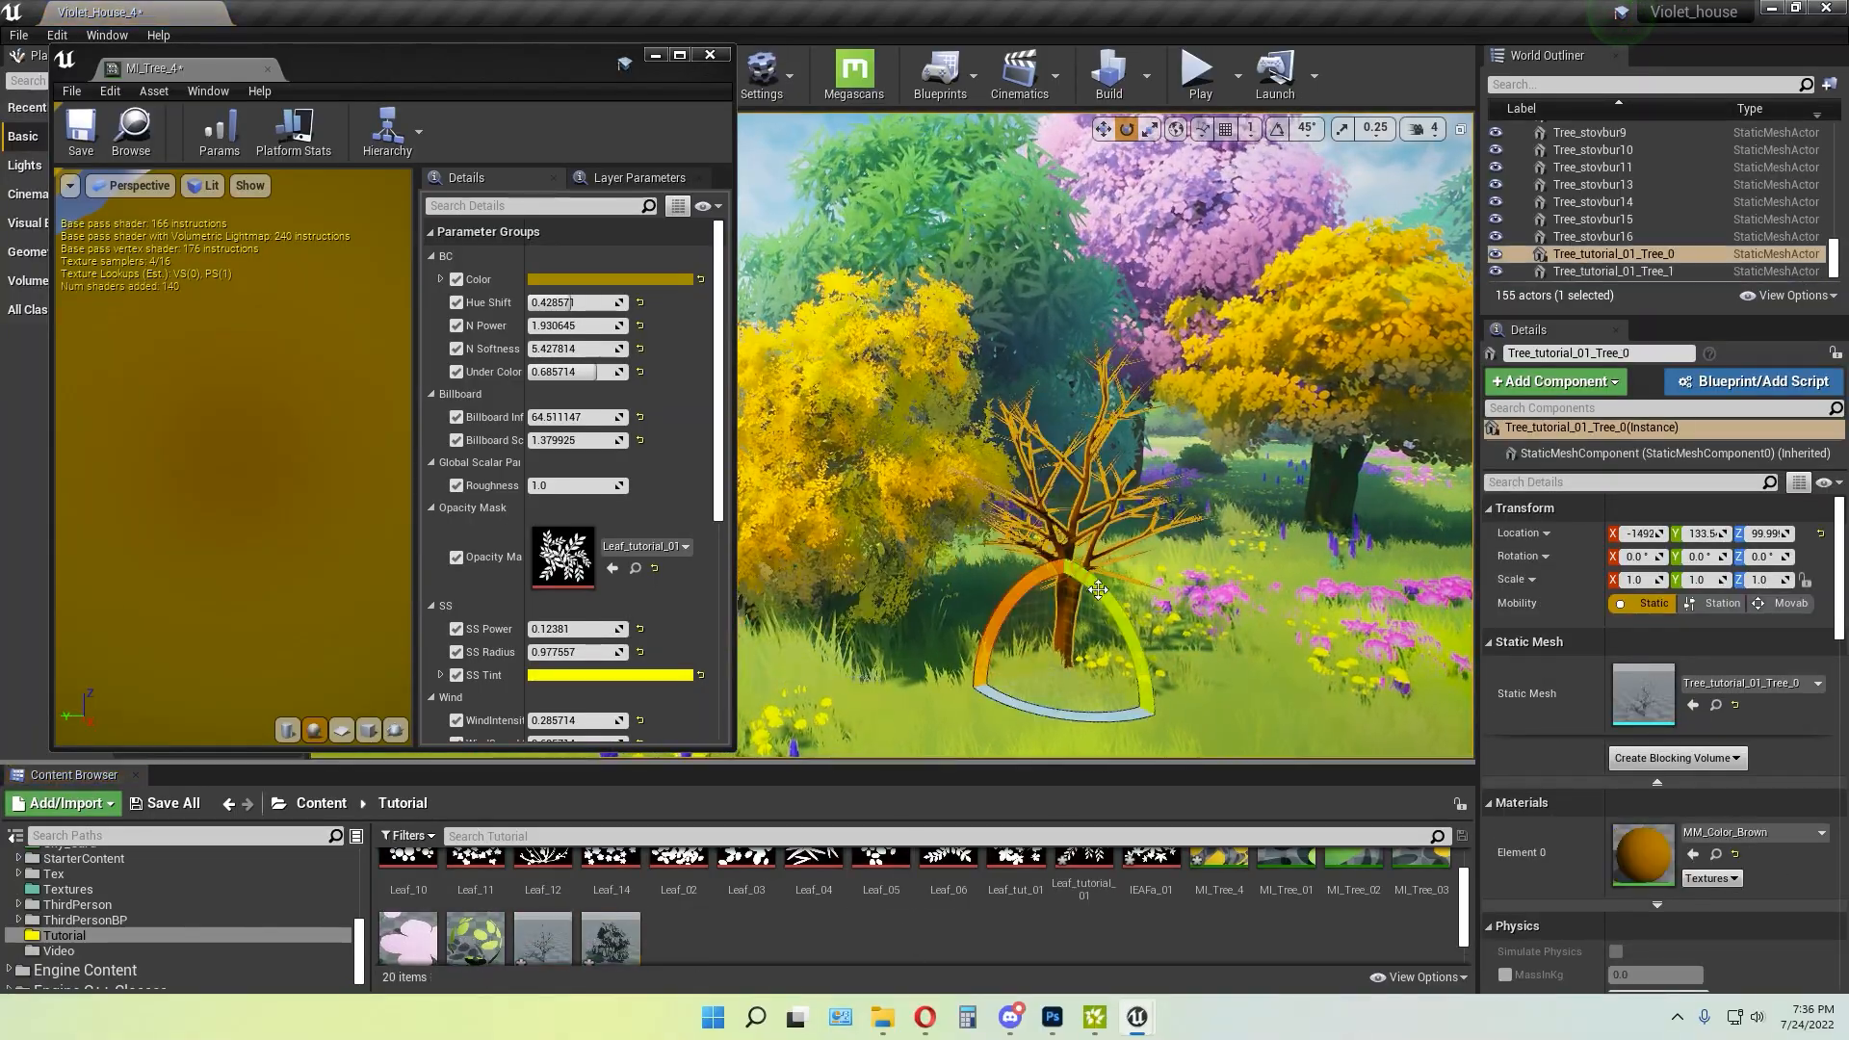
Move the brown trunk mesh into the new tree's yellow leaf crown
right_drag(1098, 589, 1261, 639)
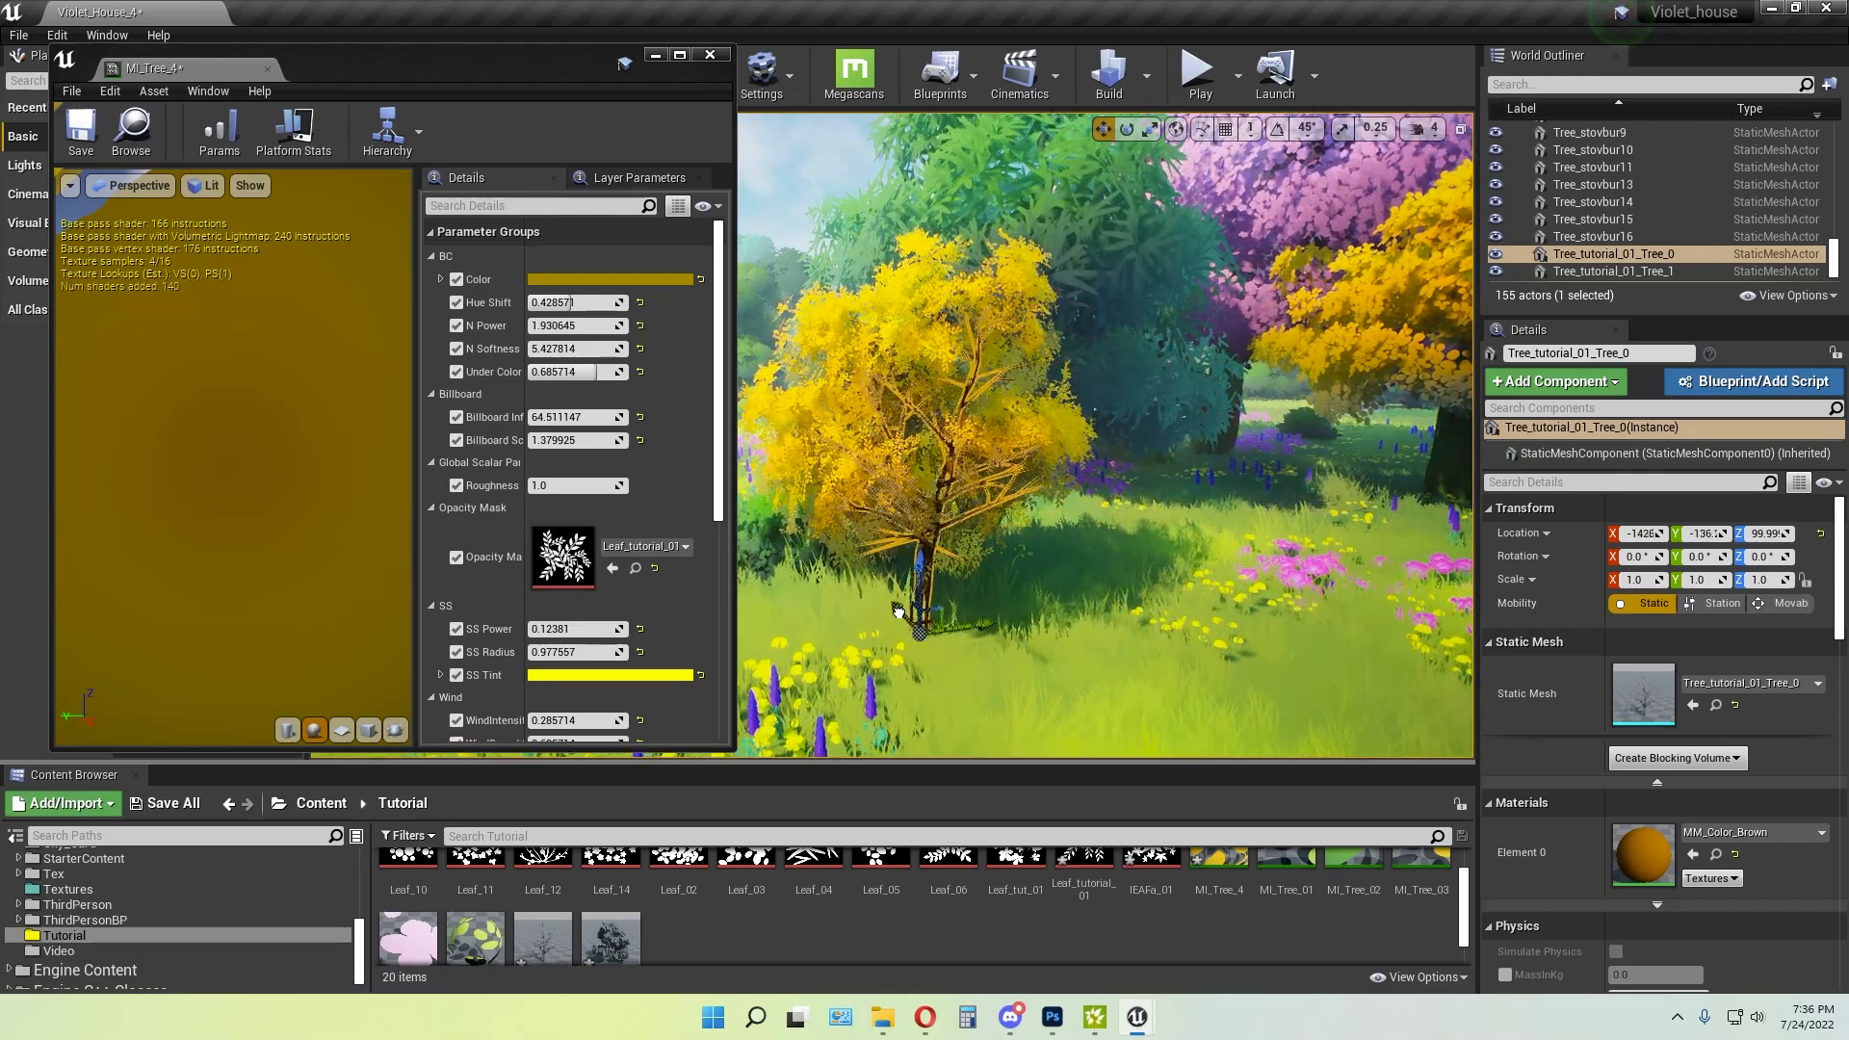
right_drag(1368, 557, 1058, 596)
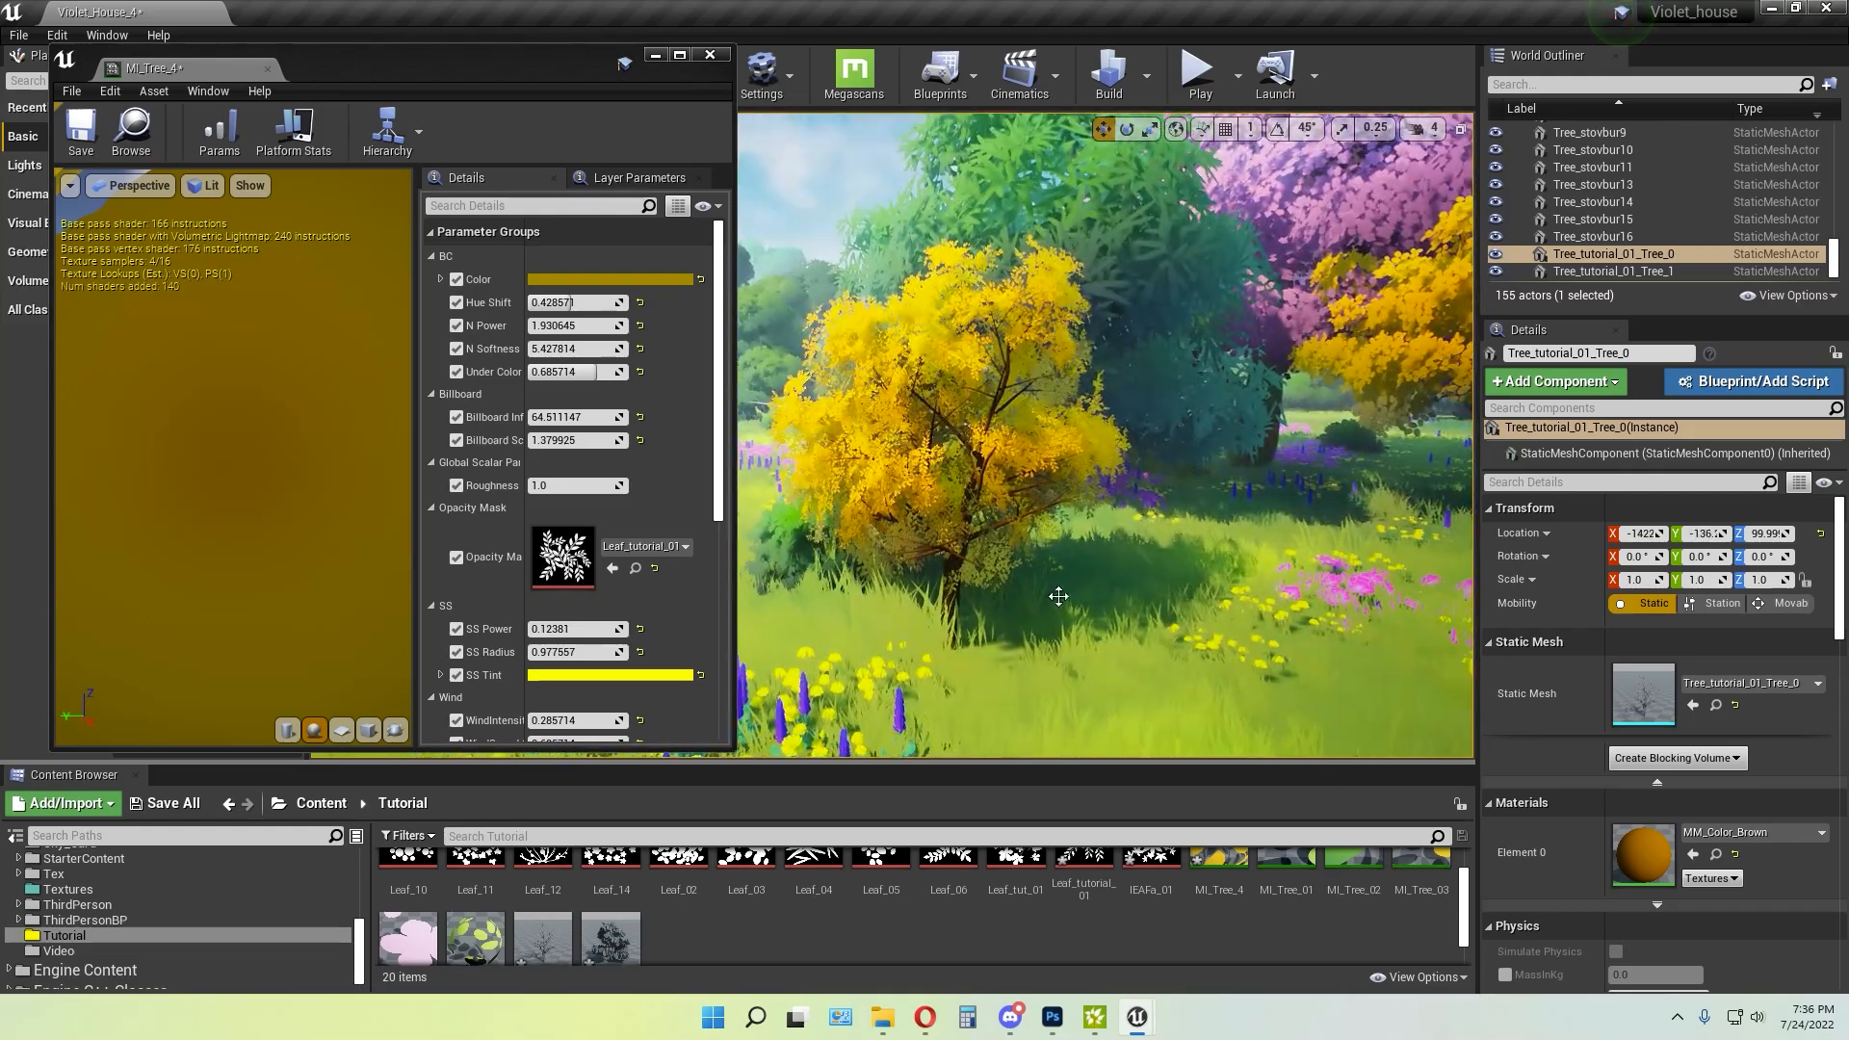
click(931, 575)
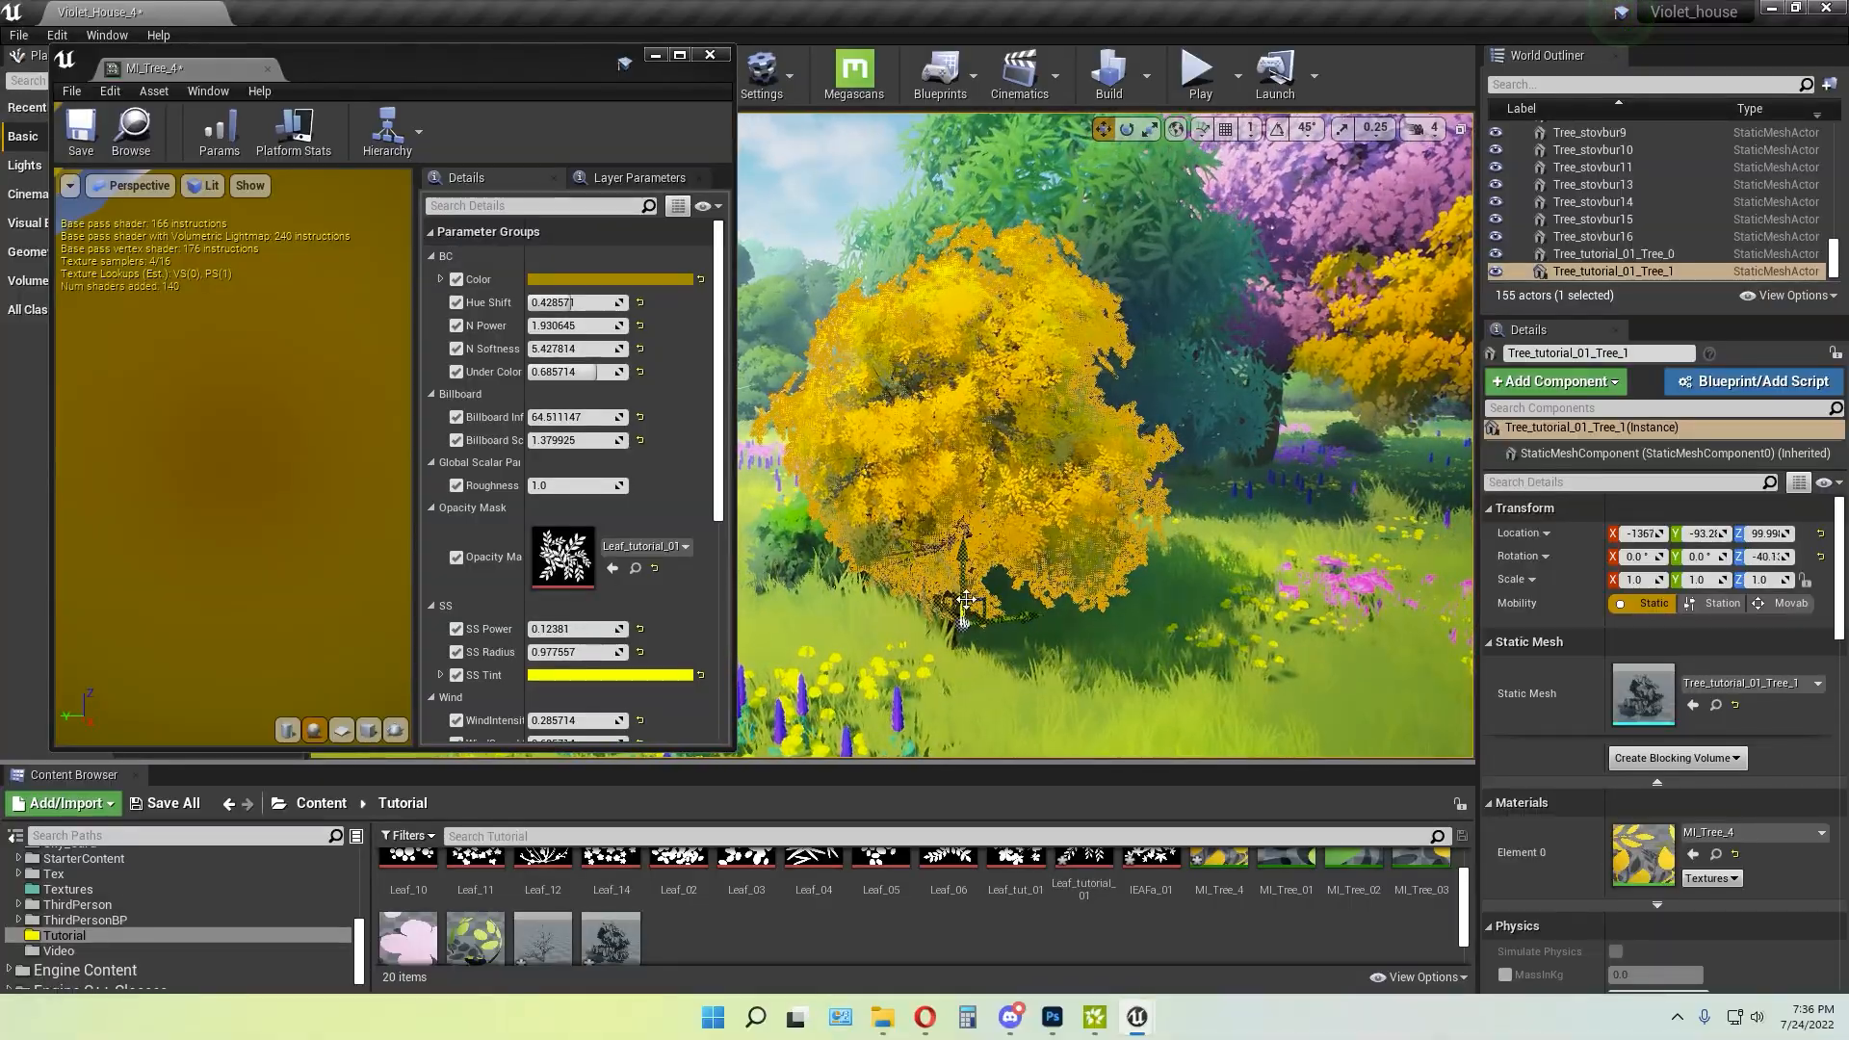
key(s)
right_drag(1108, 570, 1135, 520)
key(s)
key(w)
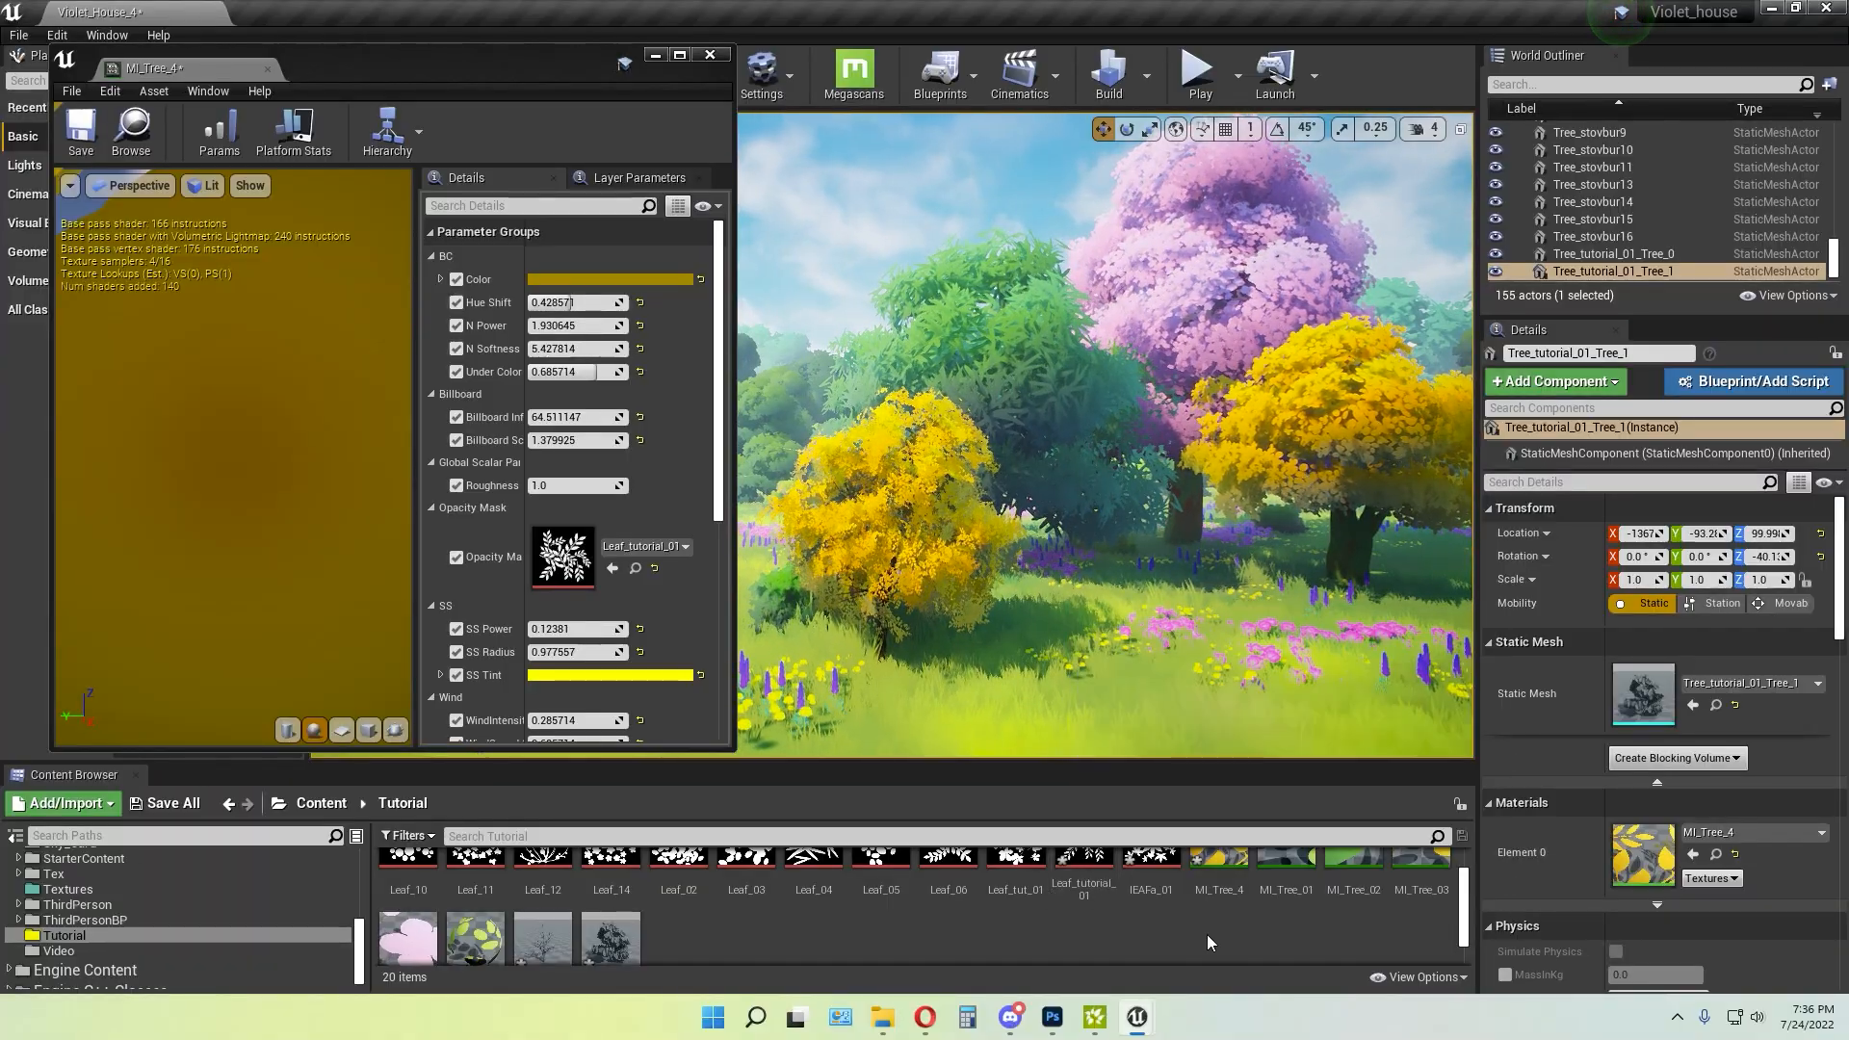
Try IEAFa_01, Leaf_tut_01, Leaf_06 and Leaf_05 as the MI_Tree_4 opacity mask, and restore Leaf_tutorial_01
scroll(1107, 895, up, 1)
drag(1151, 871, 577, 563)
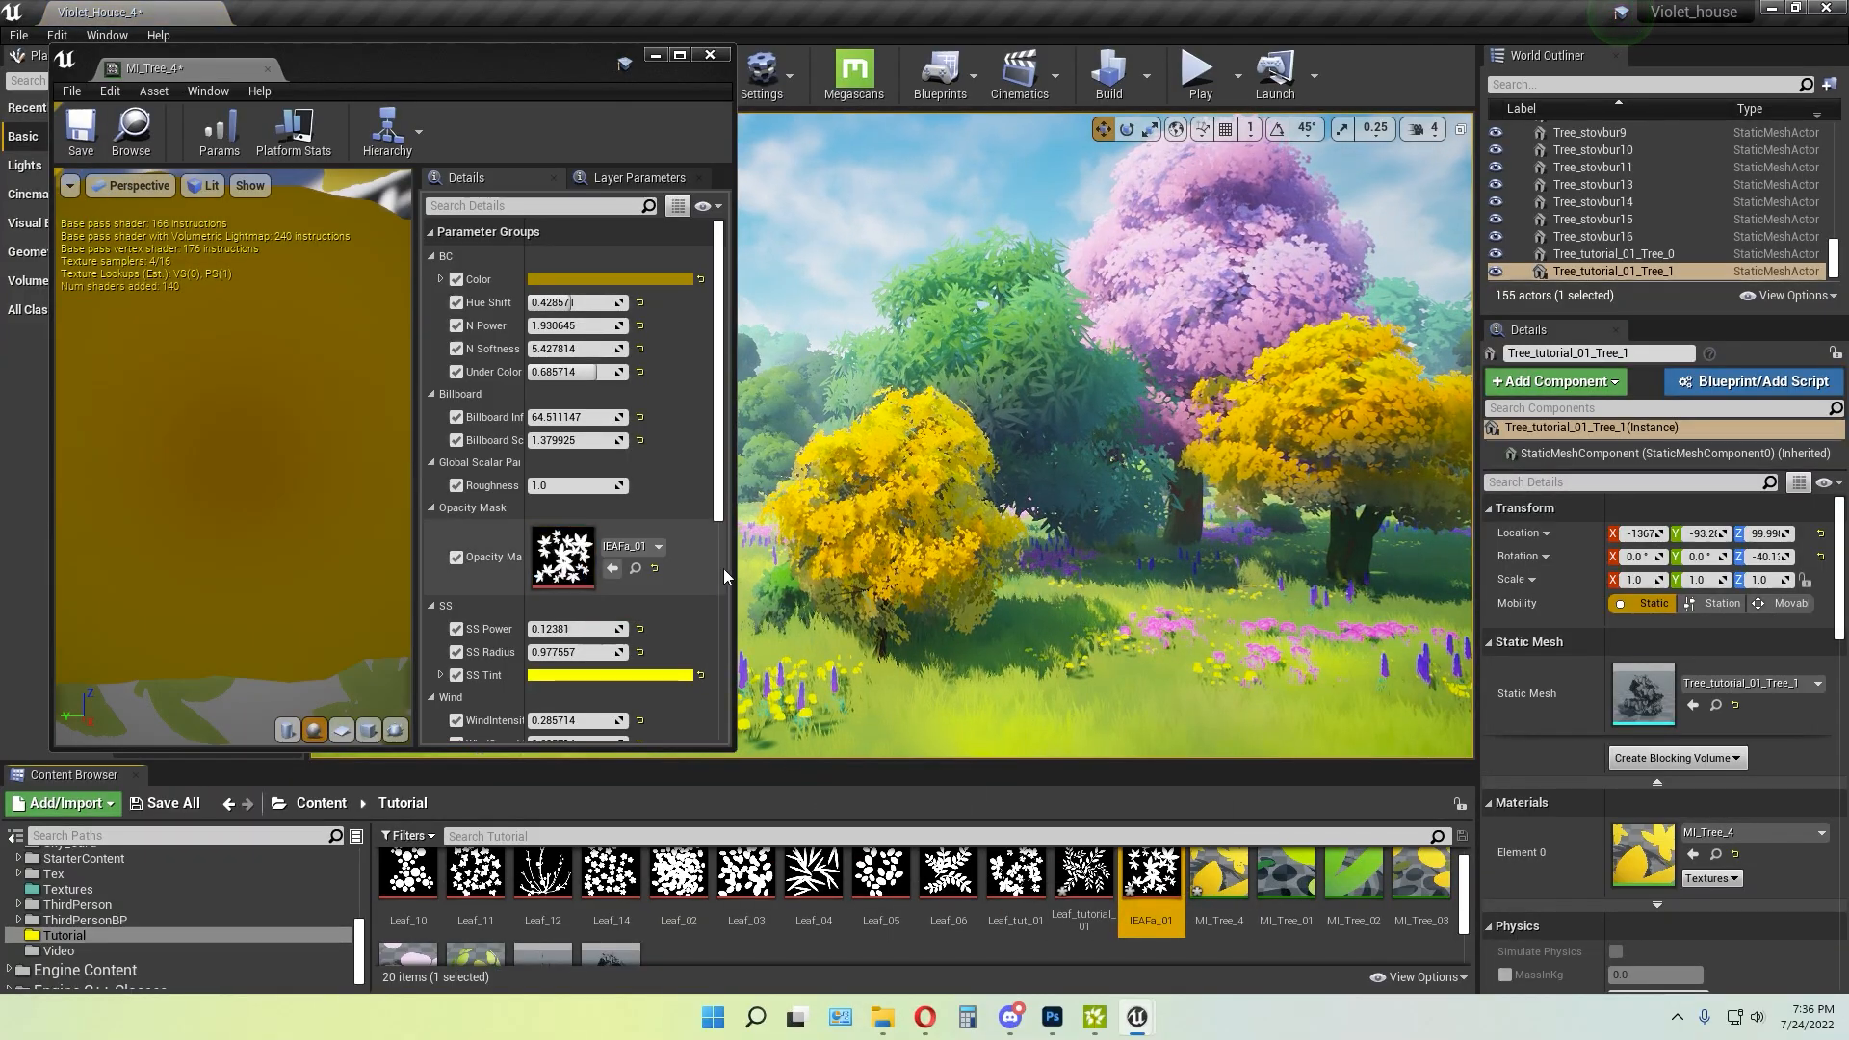
drag(1015, 871, 568, 564)
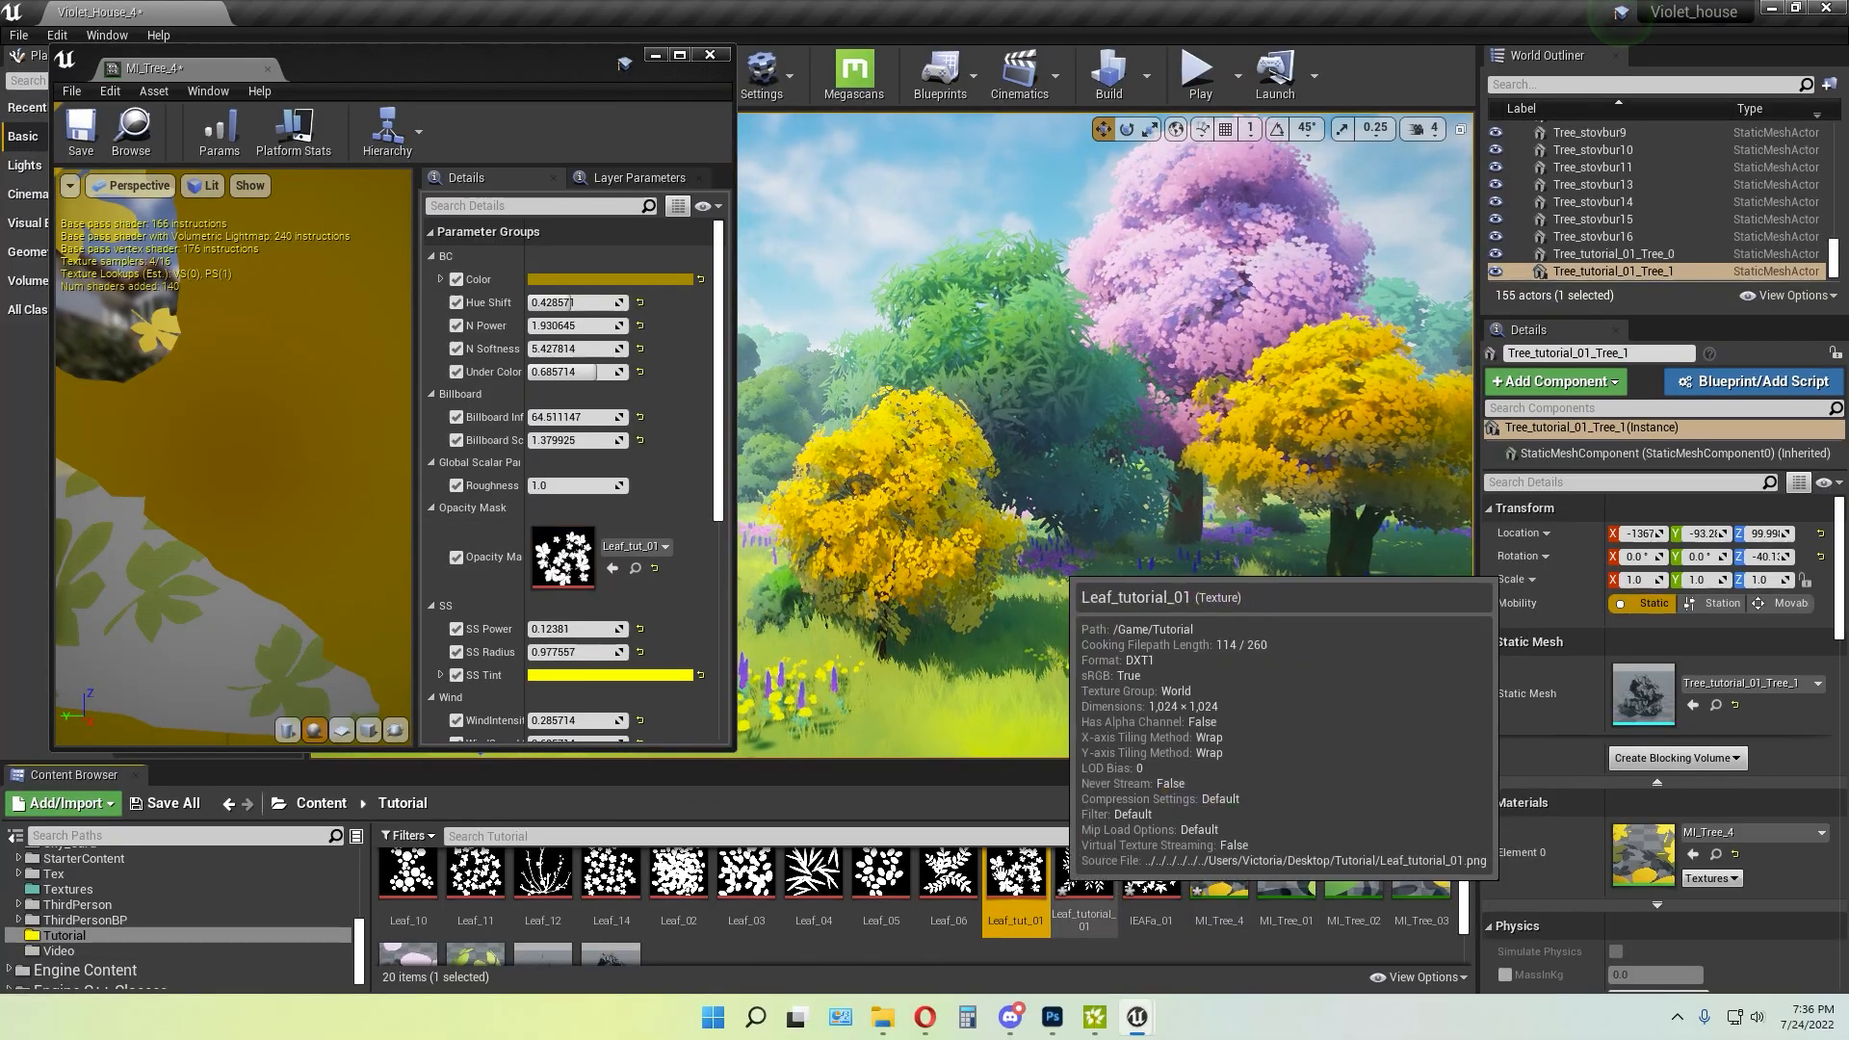
drag(949, 871, 568, 564)
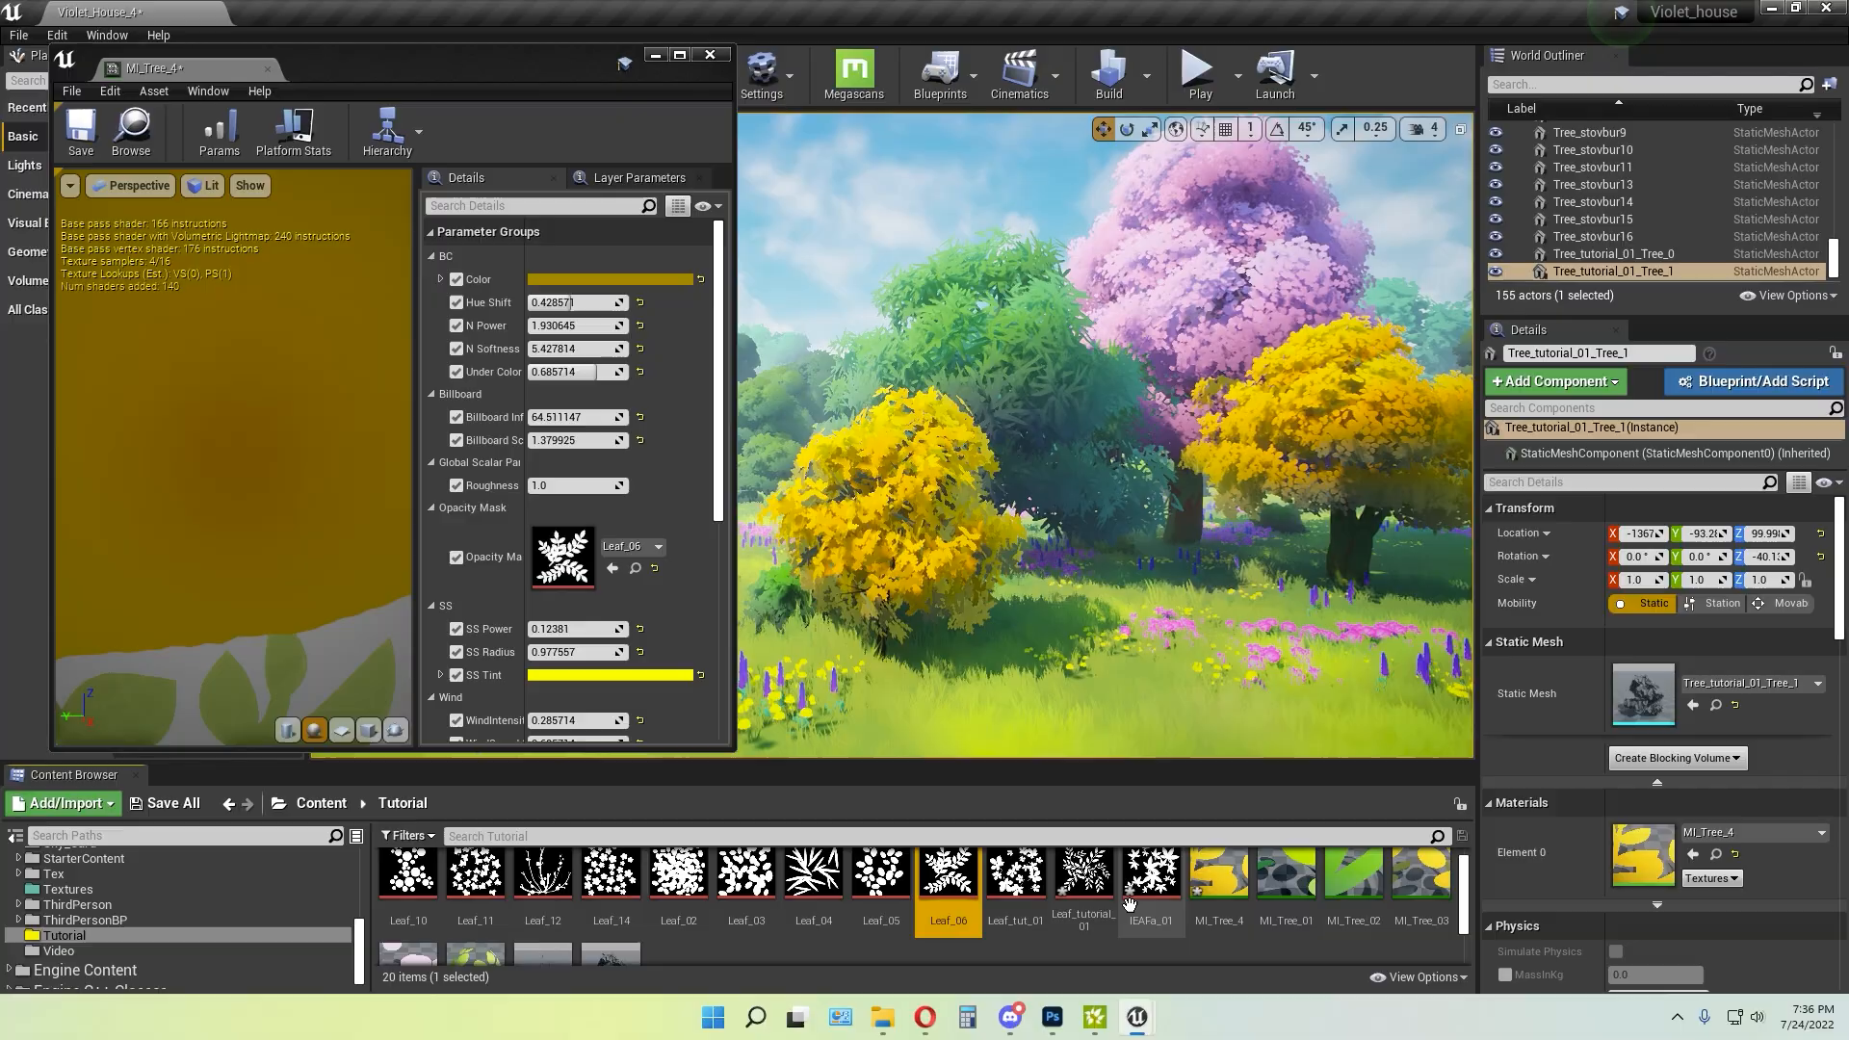
drag(881, 872, 568, 563)
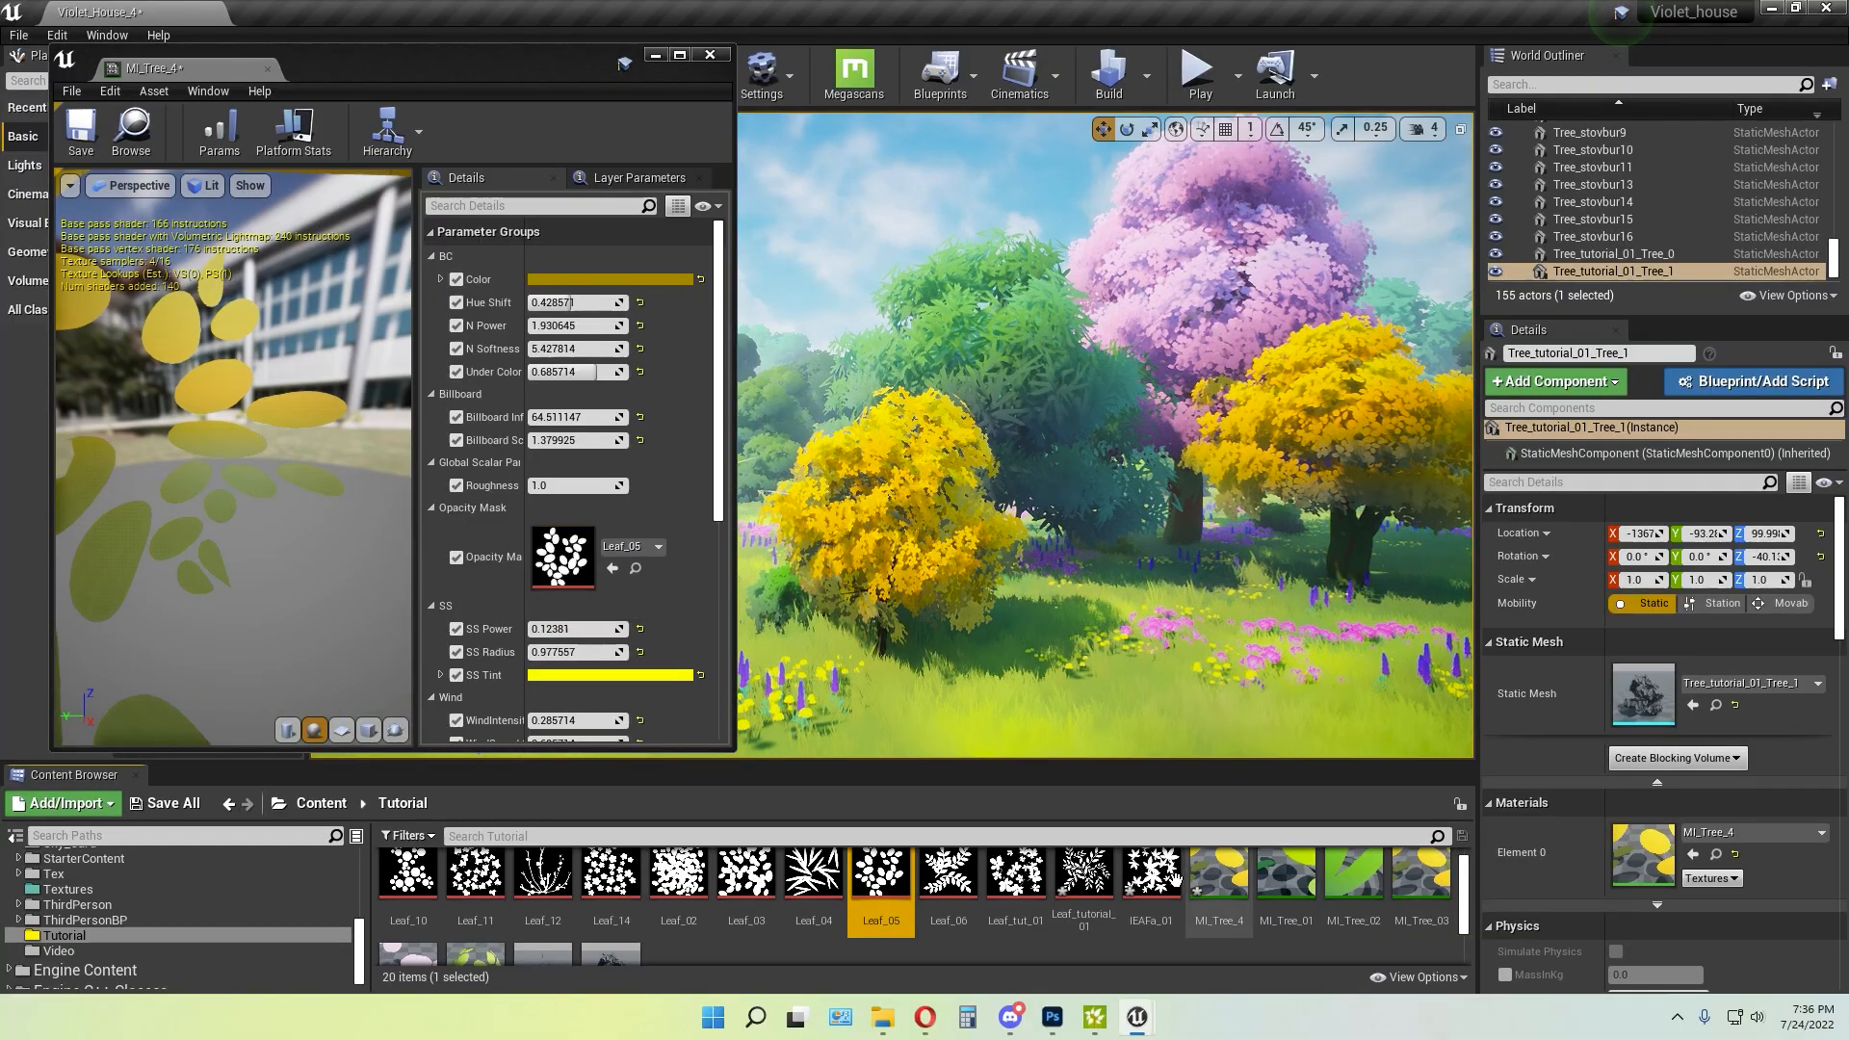
drag(1150, 871, 568, 564)
drag(1084, 872, 569, 563)
Close the MI_Tree_4 editor and view the new tree among the surrounding trees in the scene
click(1021, 627)
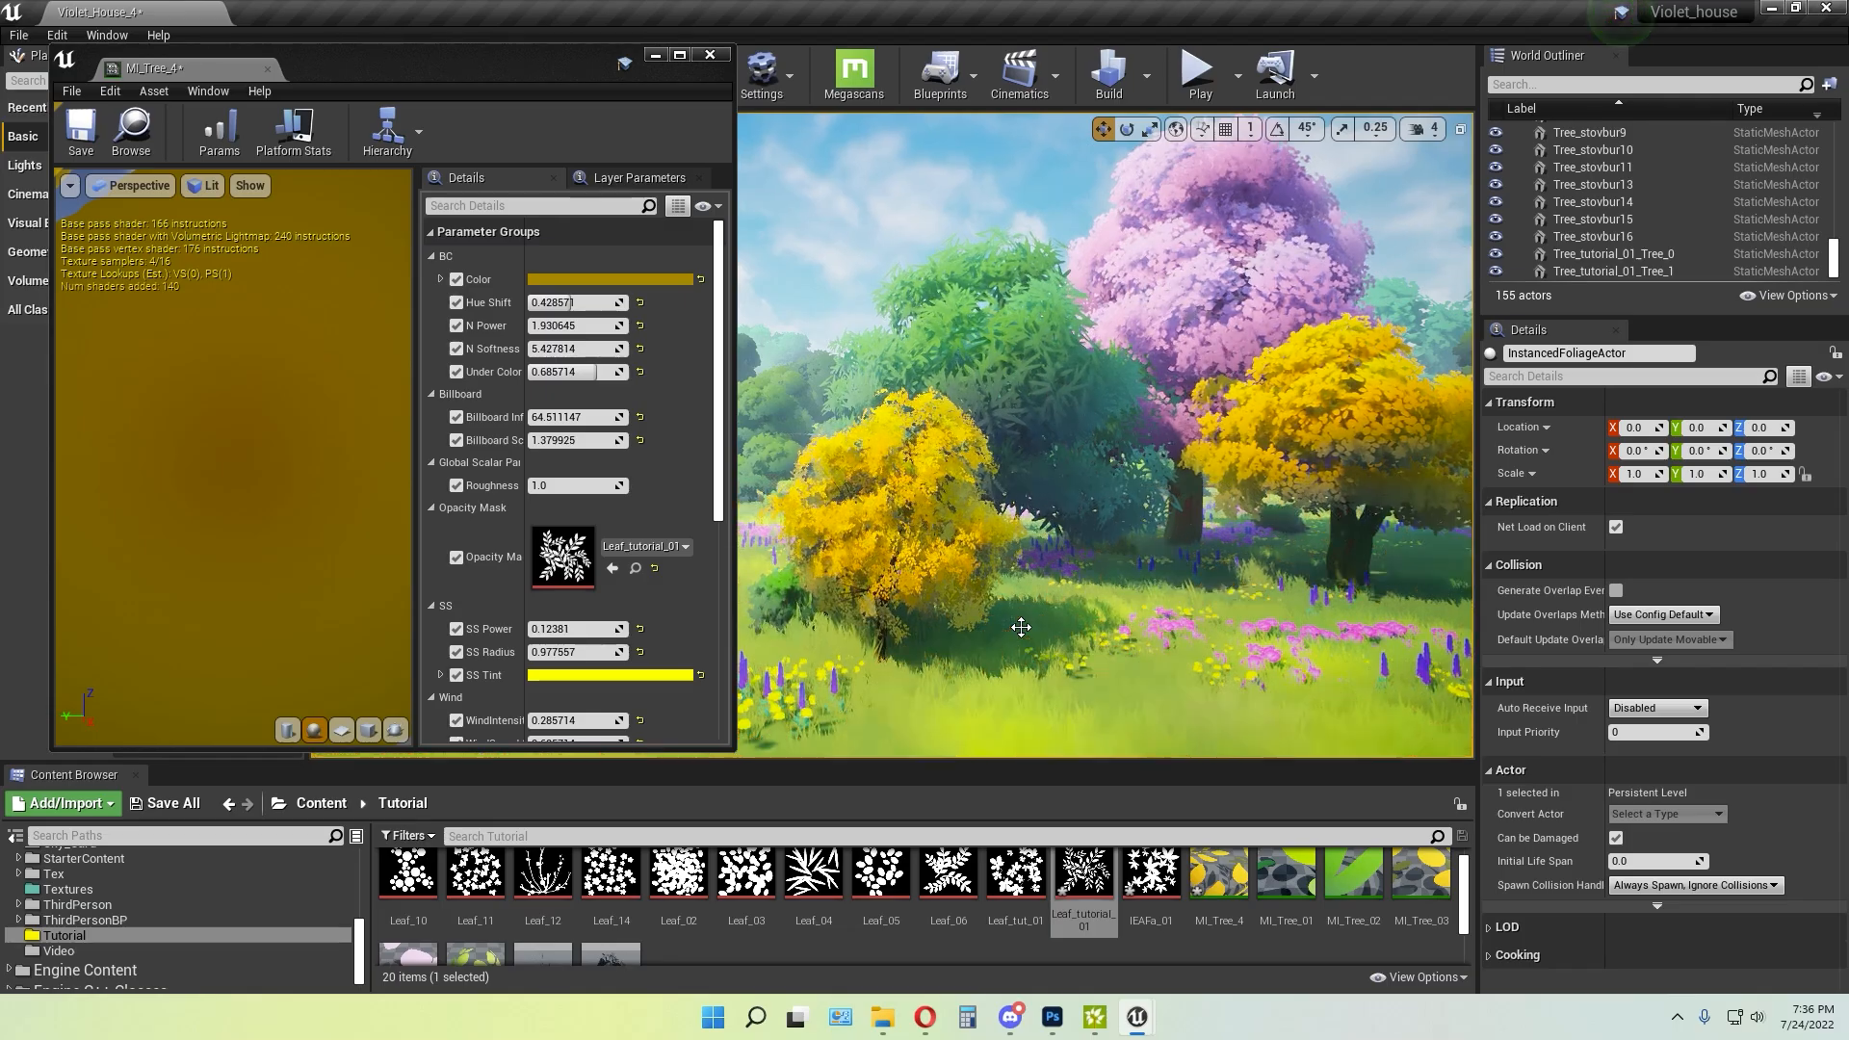
right_drag(1021, 627, 939, 621)
key(w)
key(s)
click(710, 56)
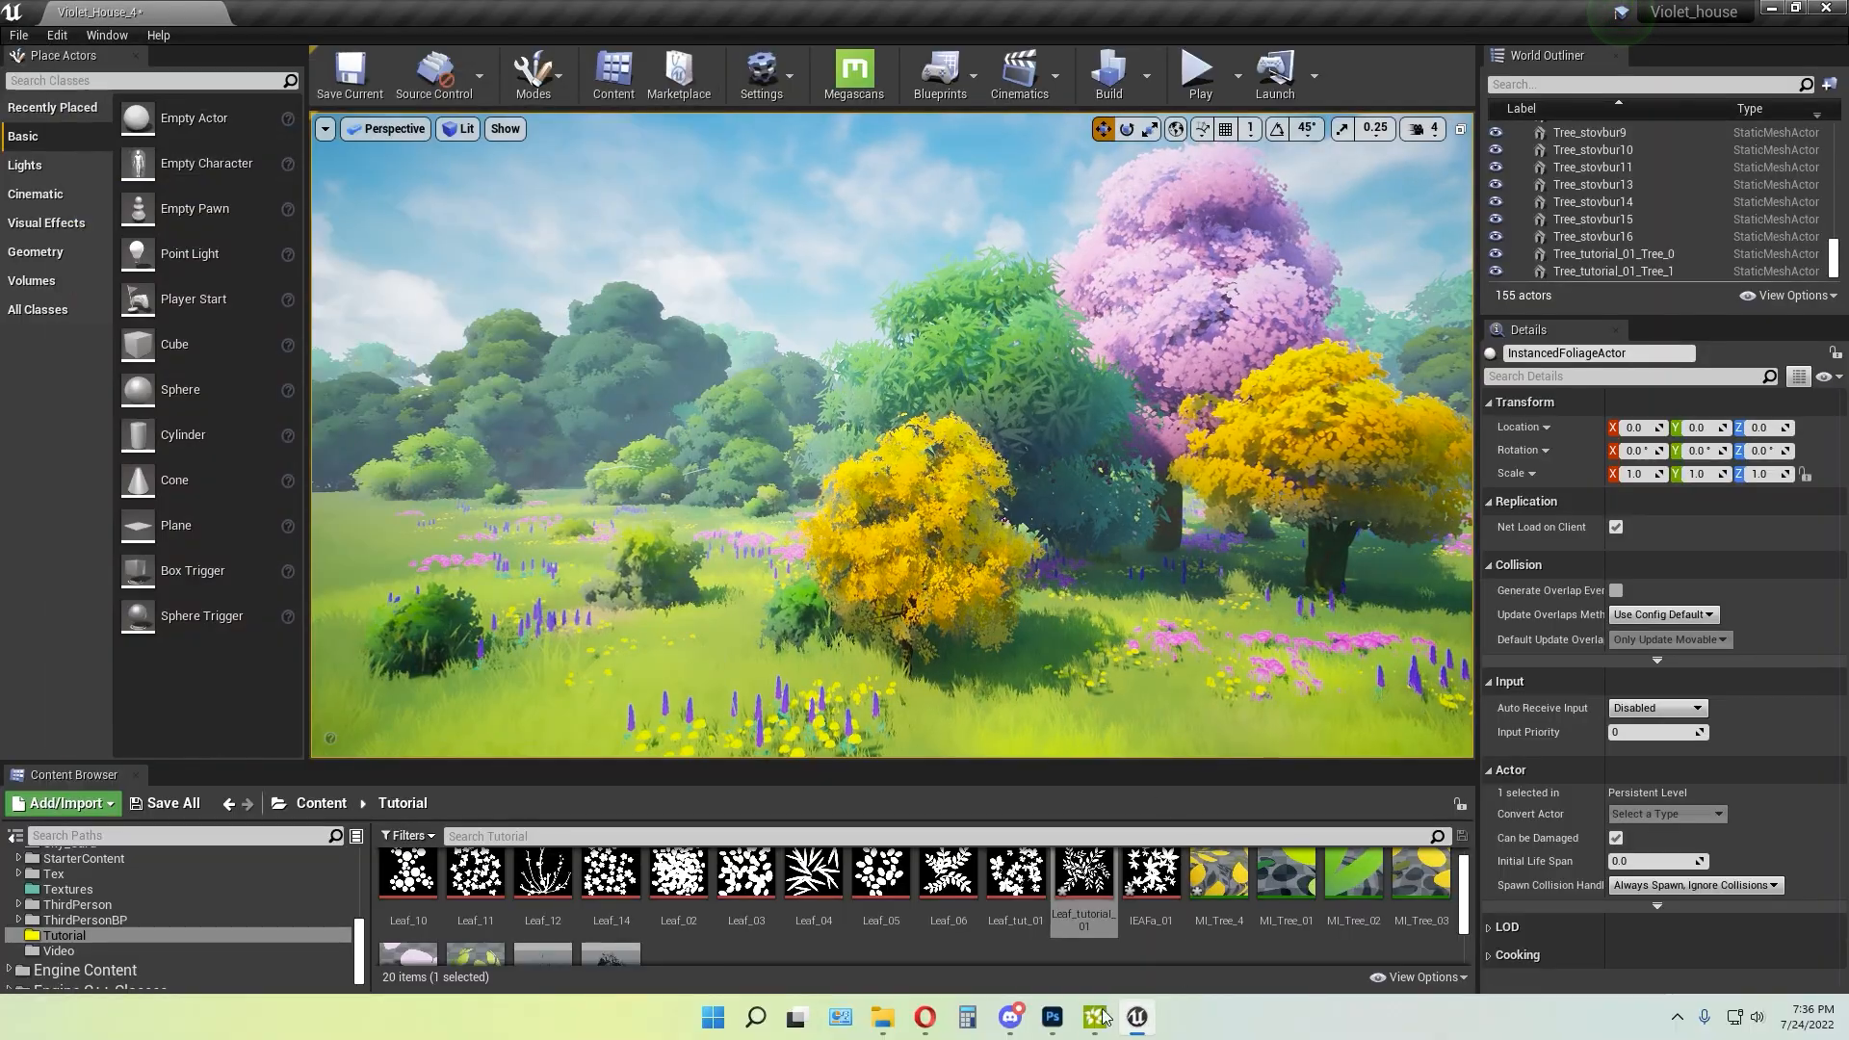
click(1059, 405)
key(g)
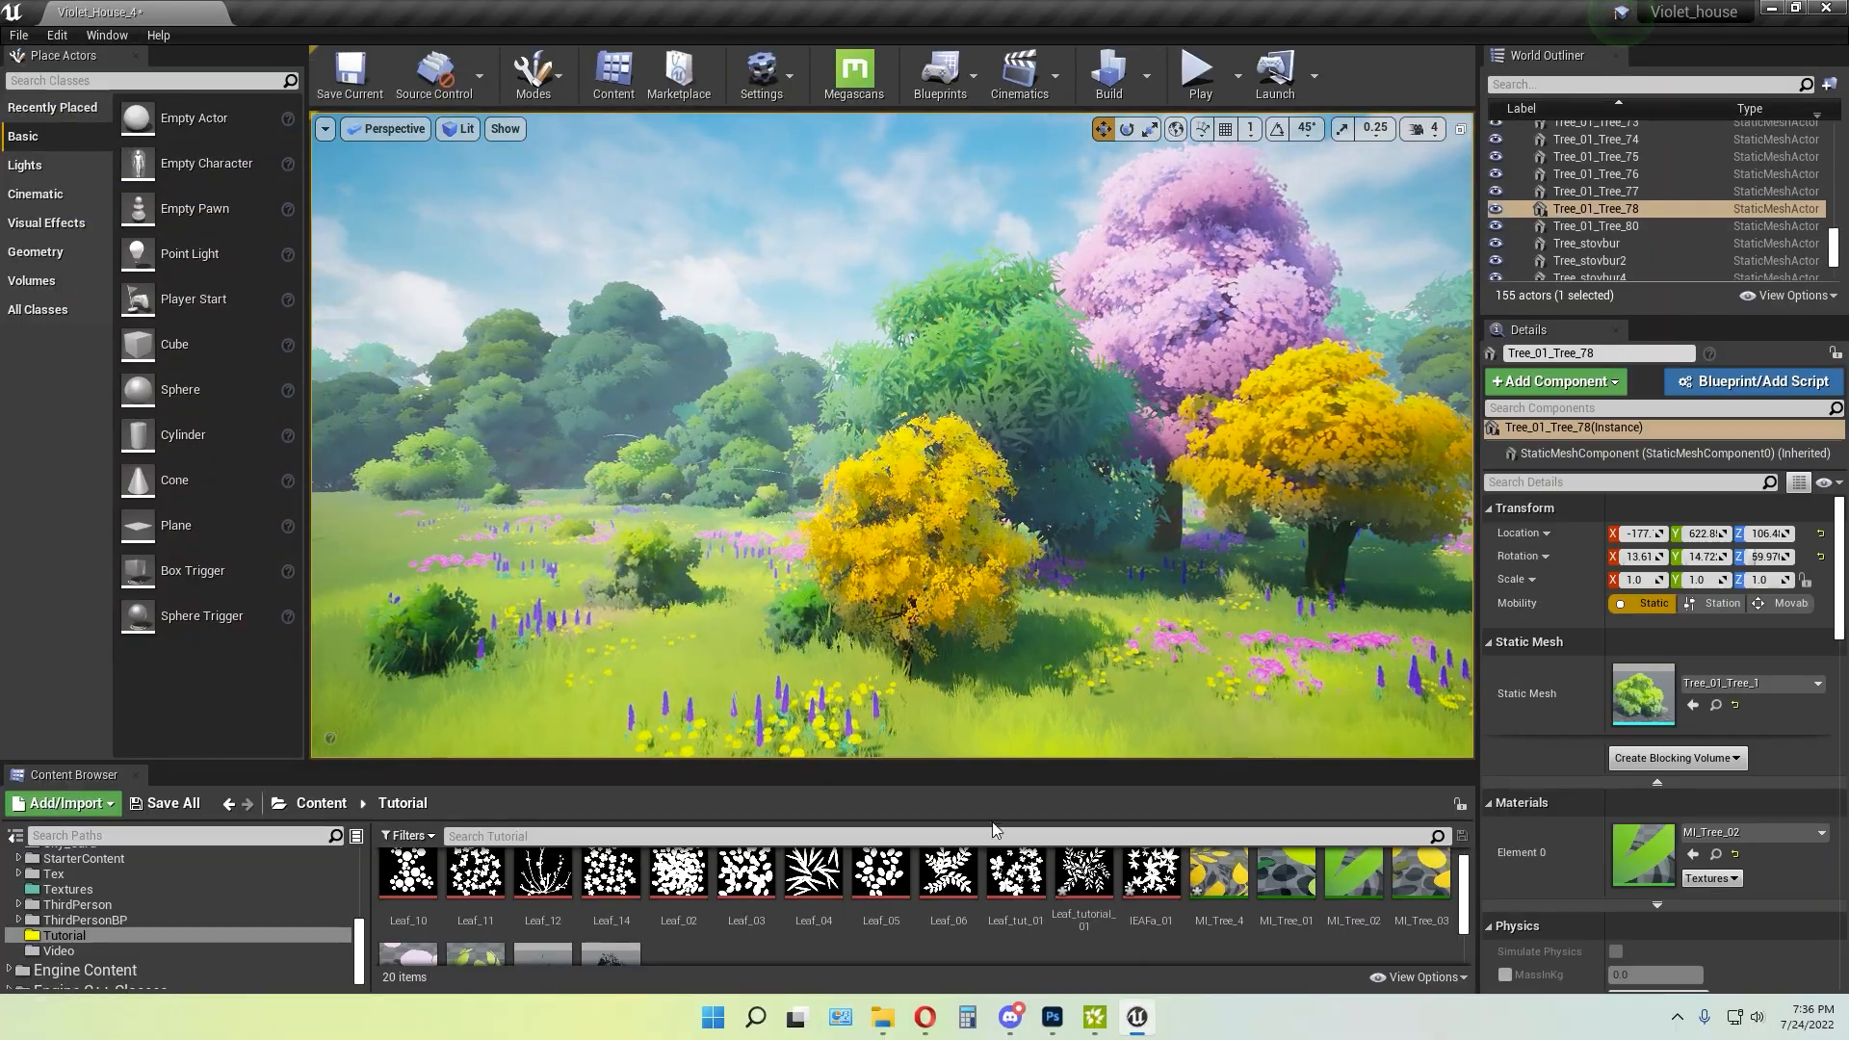
Open the MM_Tree master material from the Tutorial folder in a maximized editor showing its whole node graph
scroll(1140, 940, down, 2)
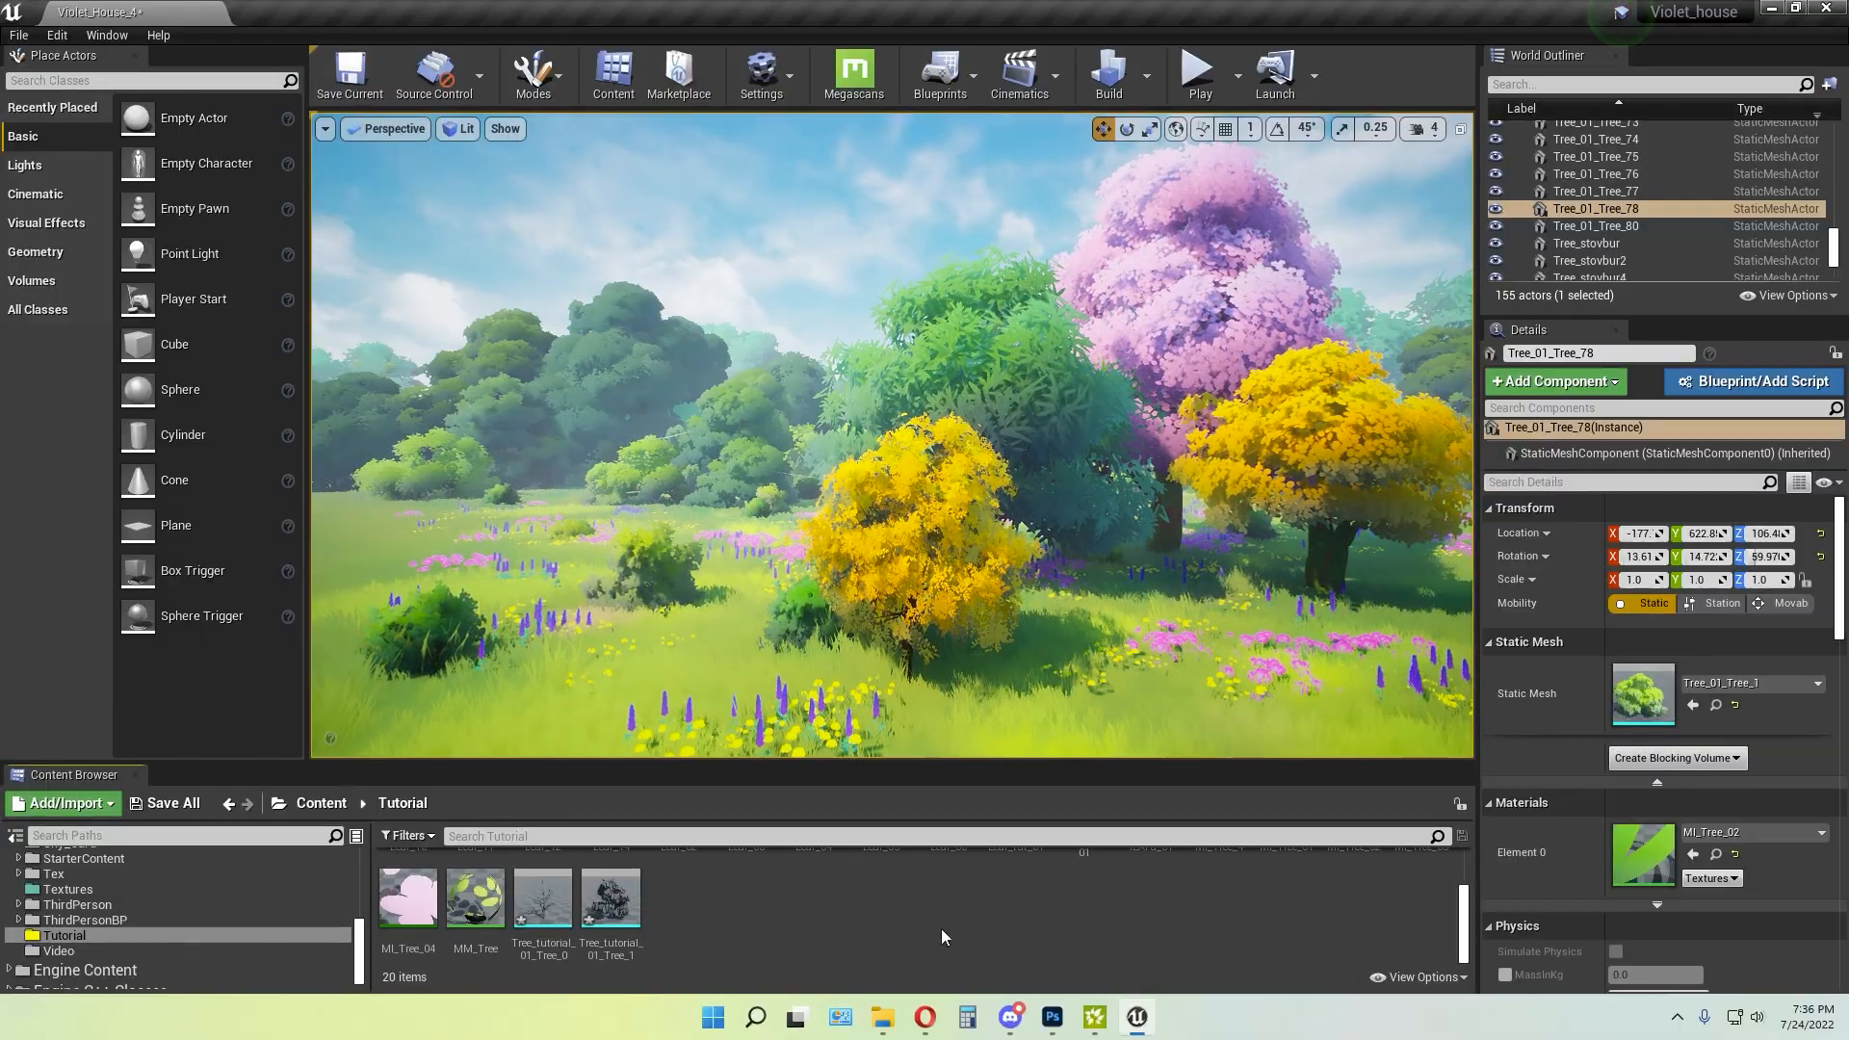
double_click(474, 897)
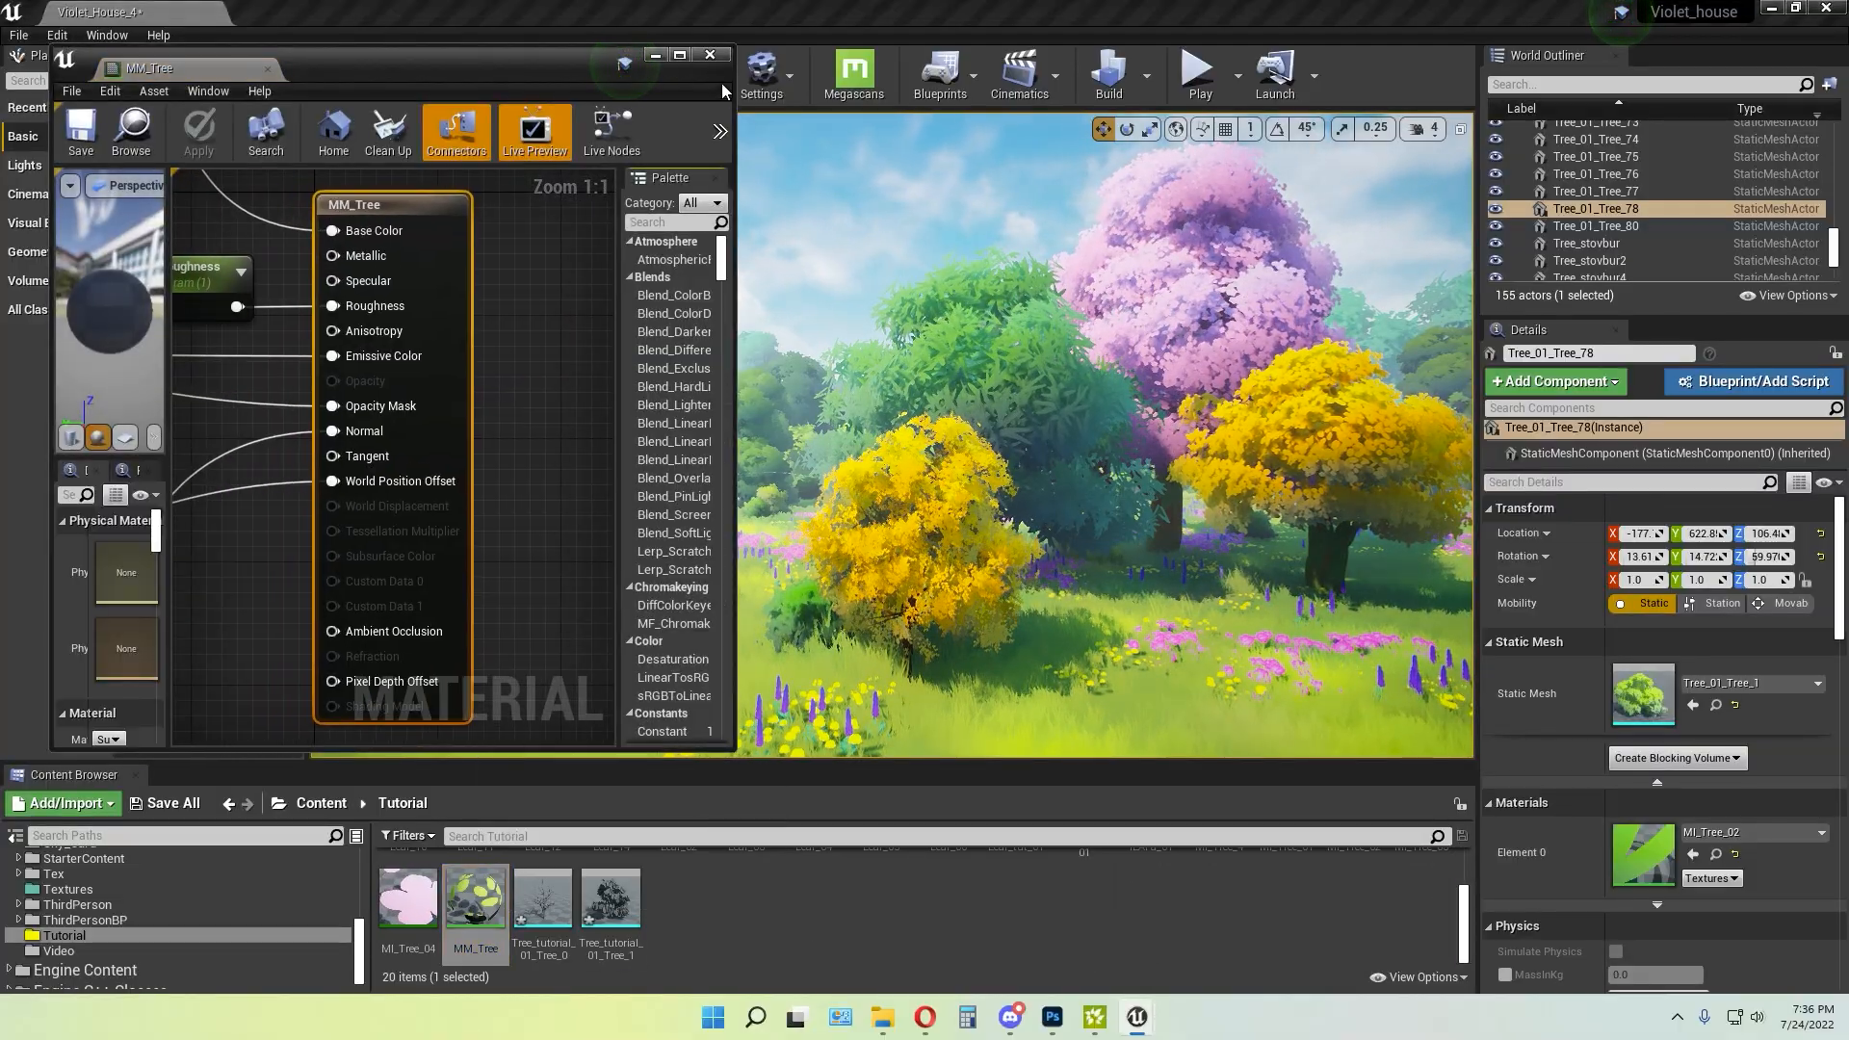
click(679, 55)
scroll(848, 423, down, 6)
right_drag(849, 481, 1357, 609)
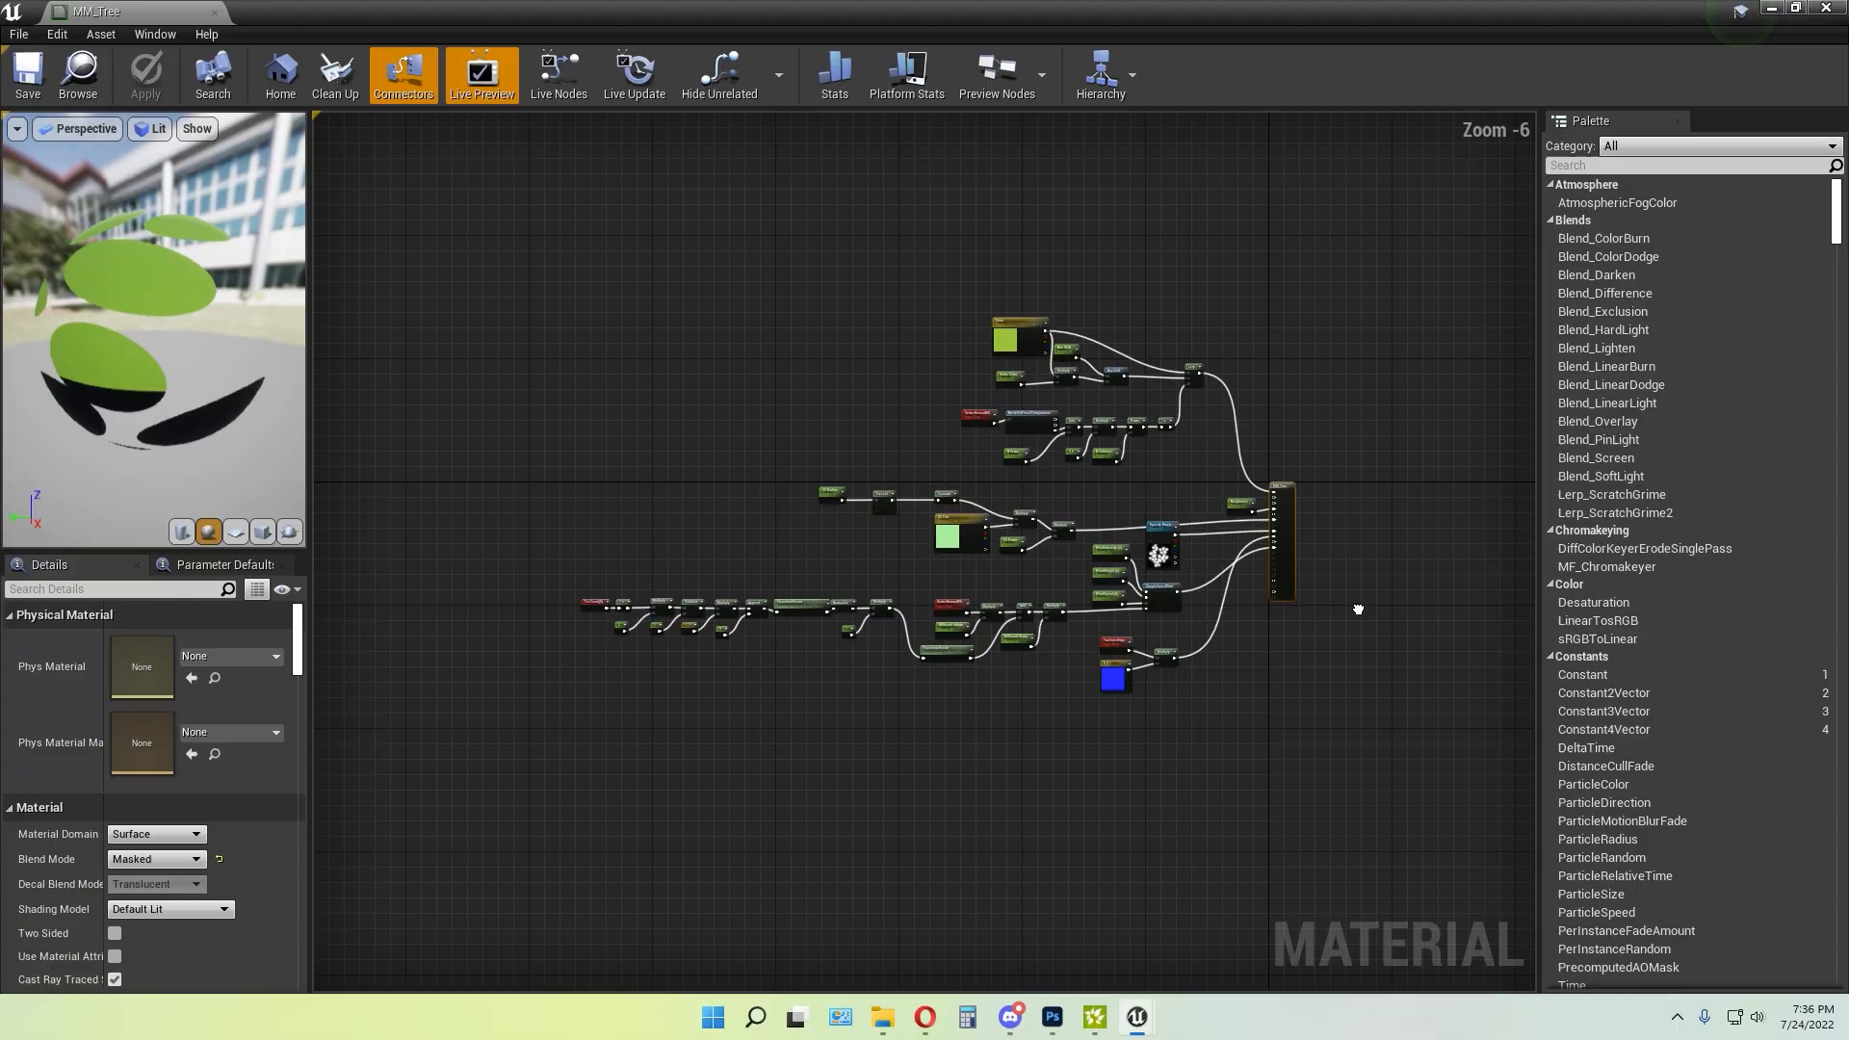
Examine the MM_Tree output node, the nodes connected to it, and its blend mode and shading settings
scroll(1228, 731, up, 4)
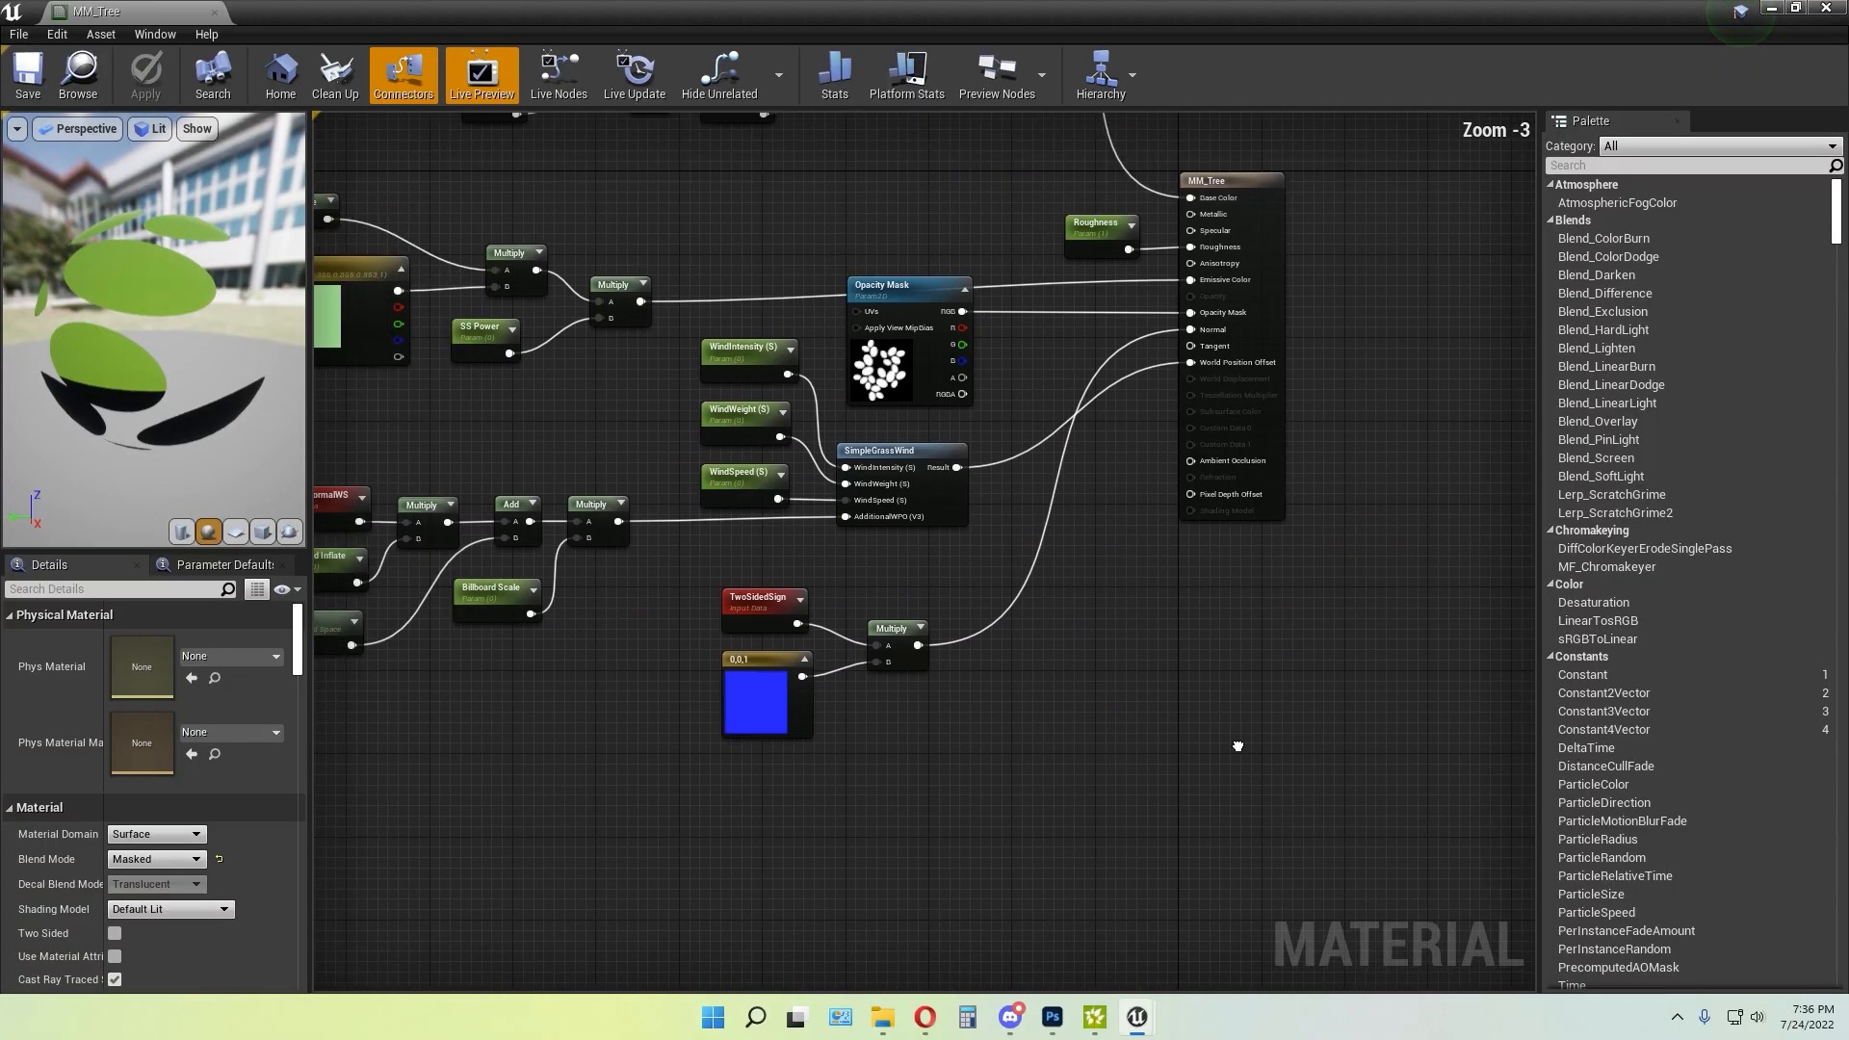
scroll(1346, 825, down, 3)
right_drag(1346, 818, 1377, 771)
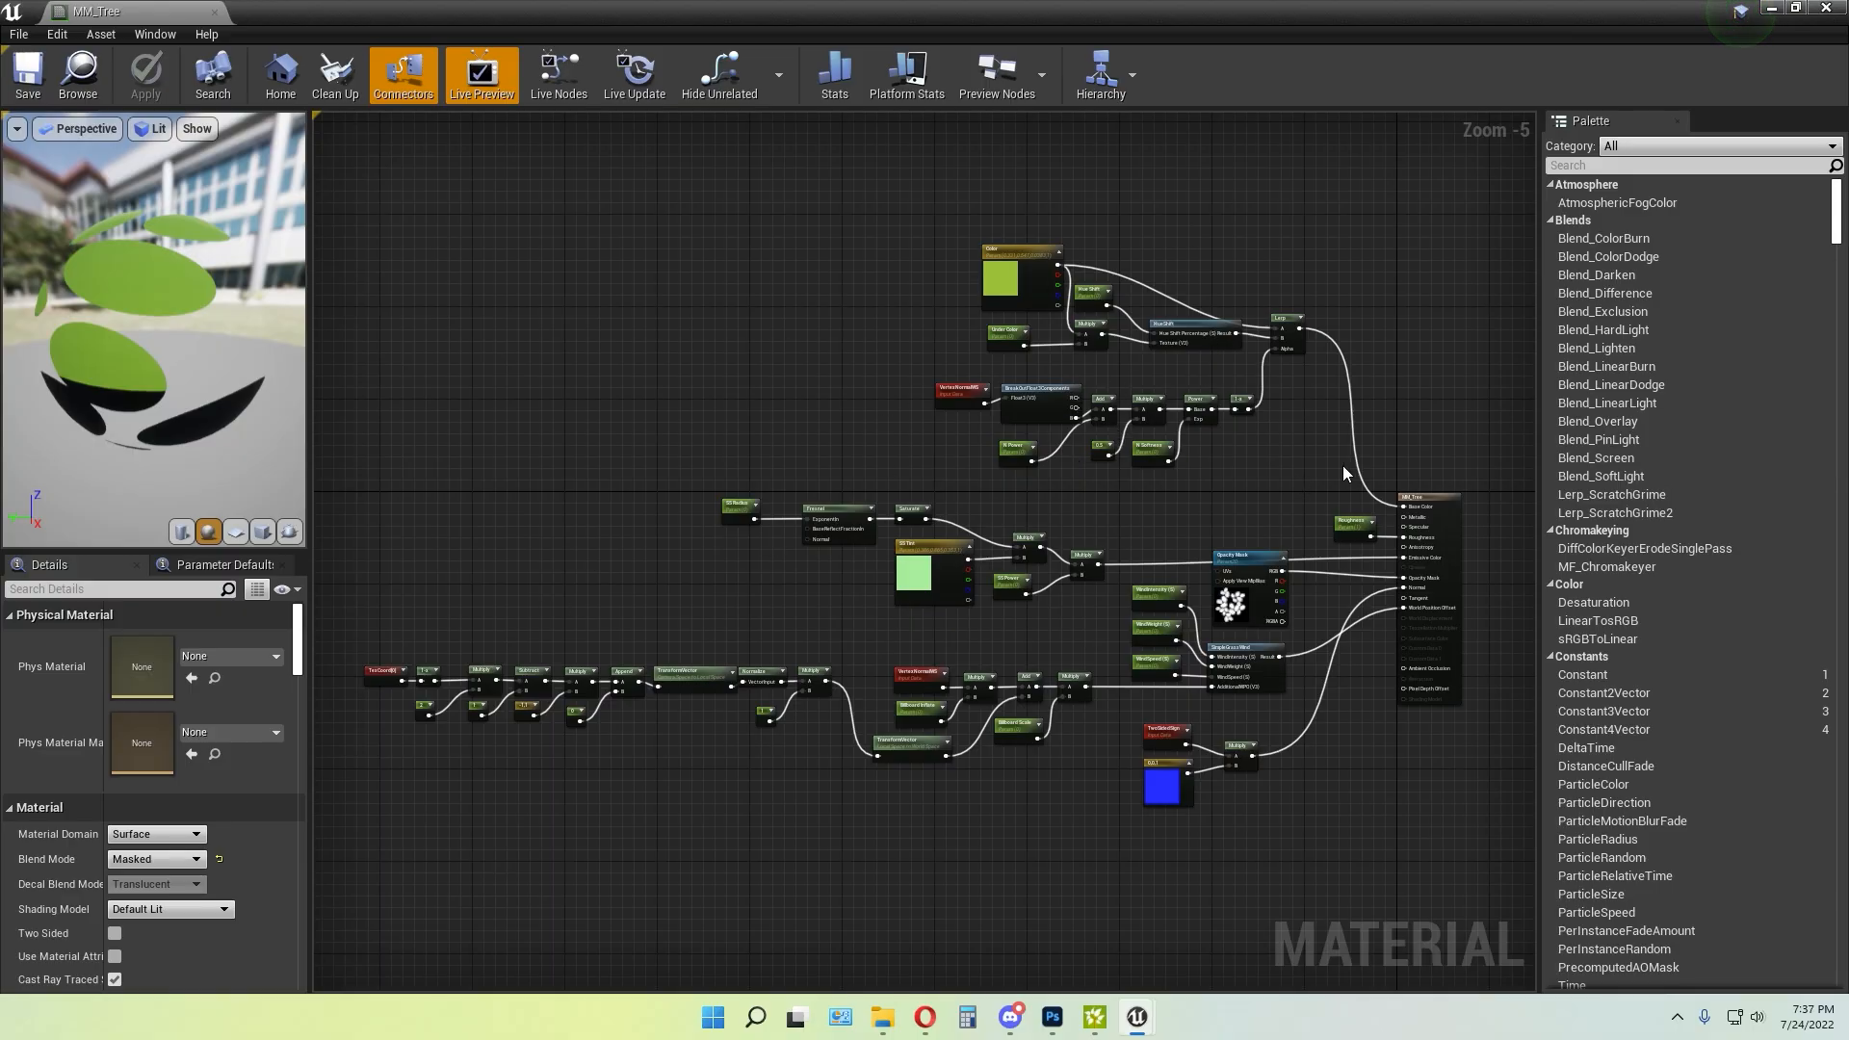
right_drag(1444, 416, 1194, 333)
scroll(1196, 337, up, 5)
right_drag(1225, 635, 1249, 369)
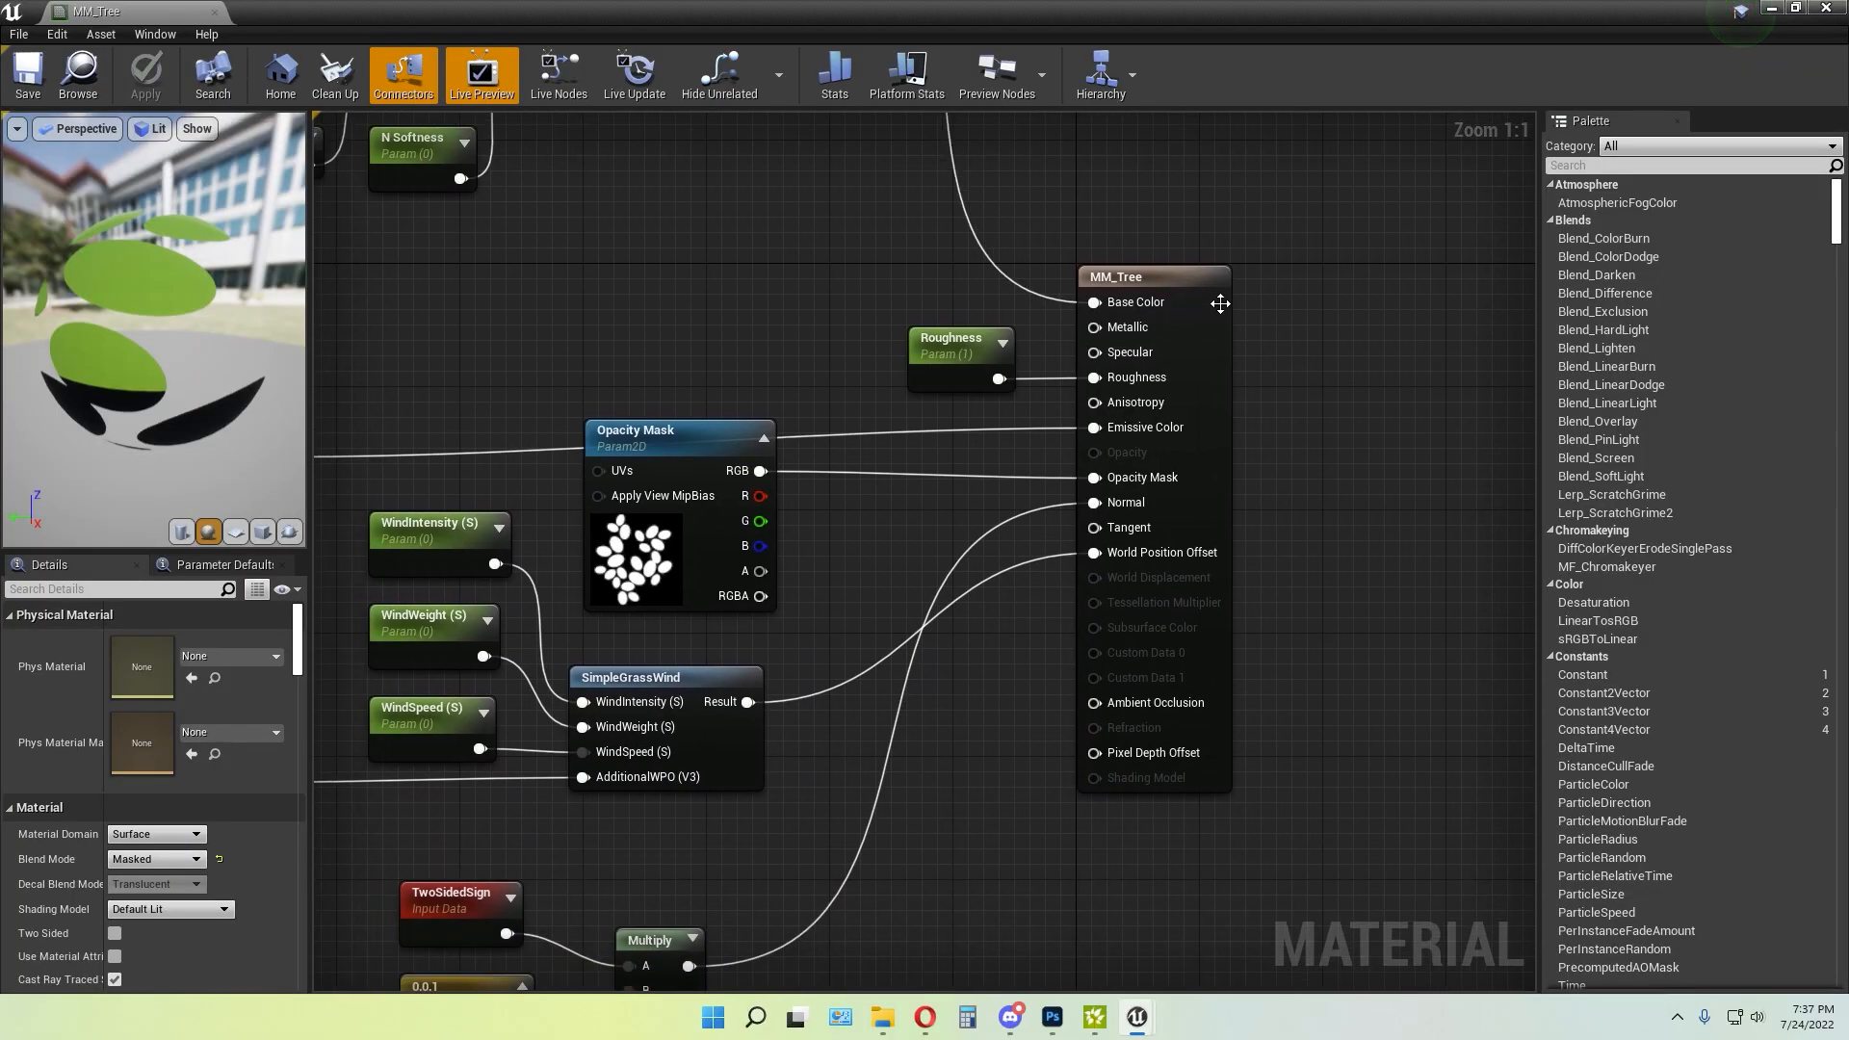
click(1181, 275)
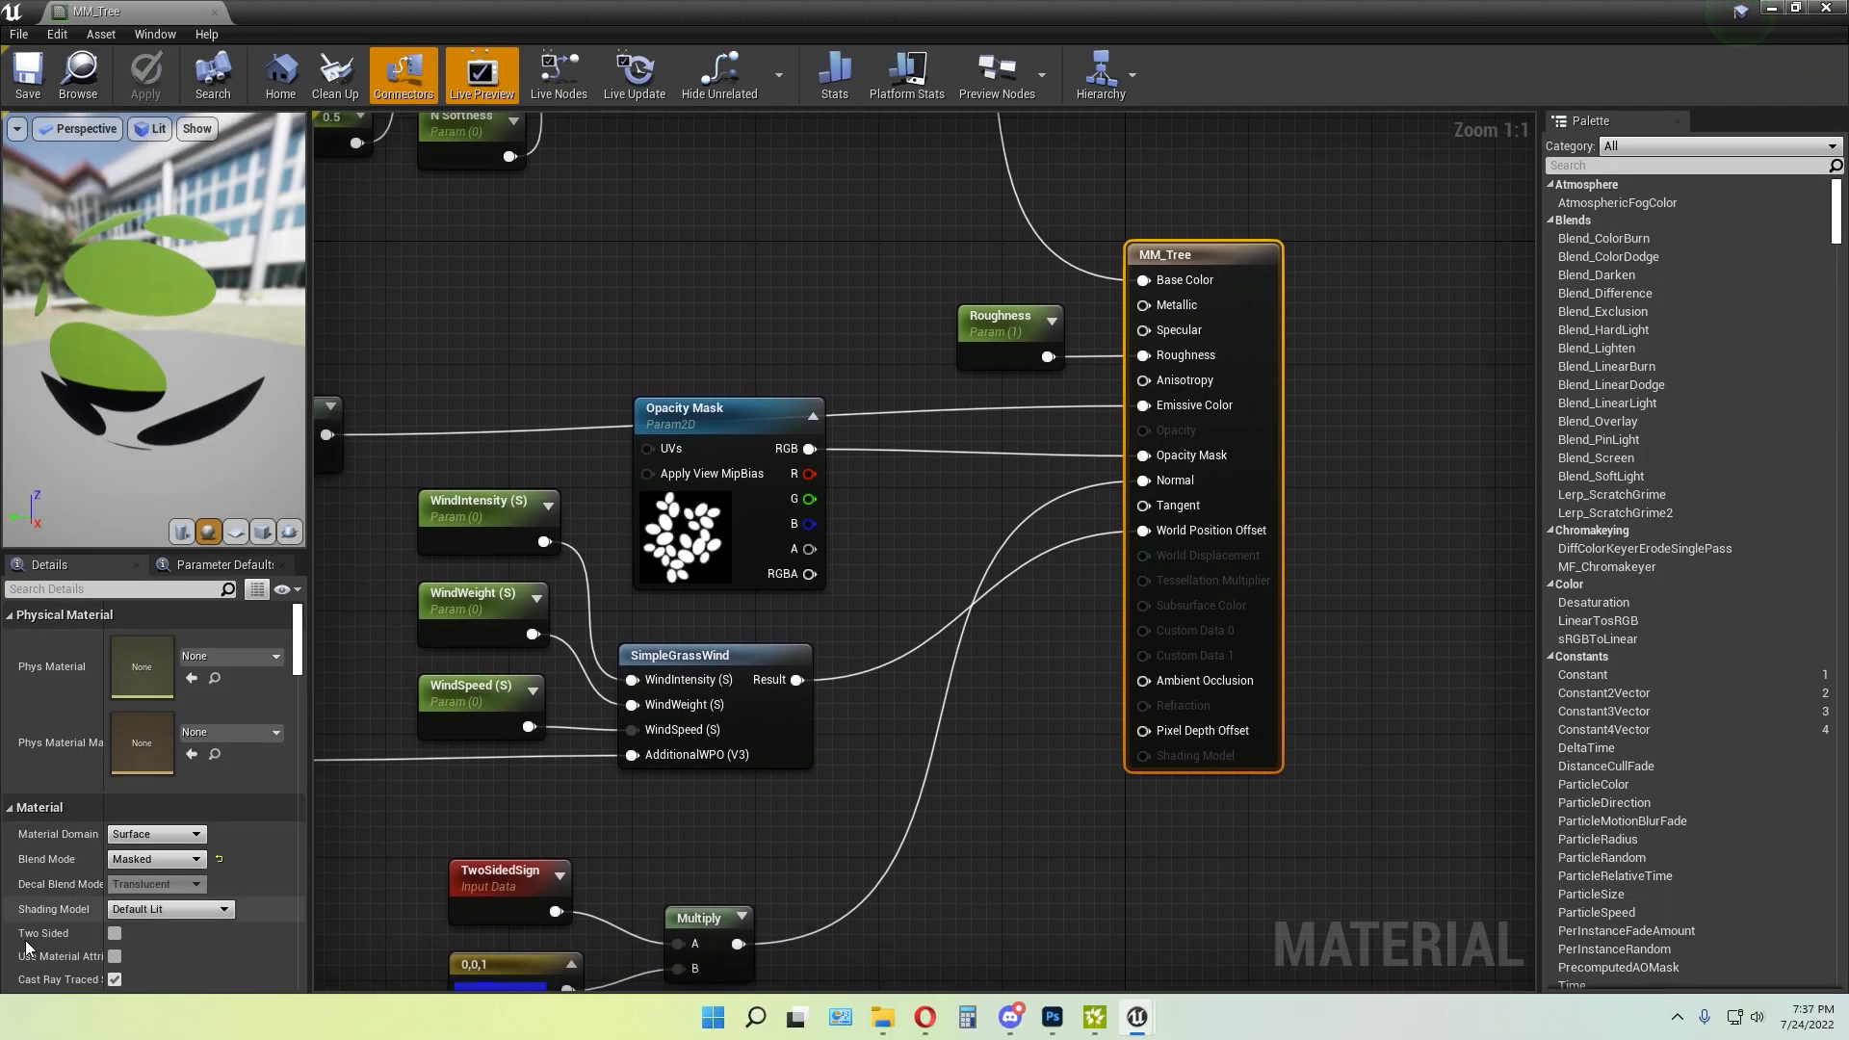
scroll(48, 895, down, 2)
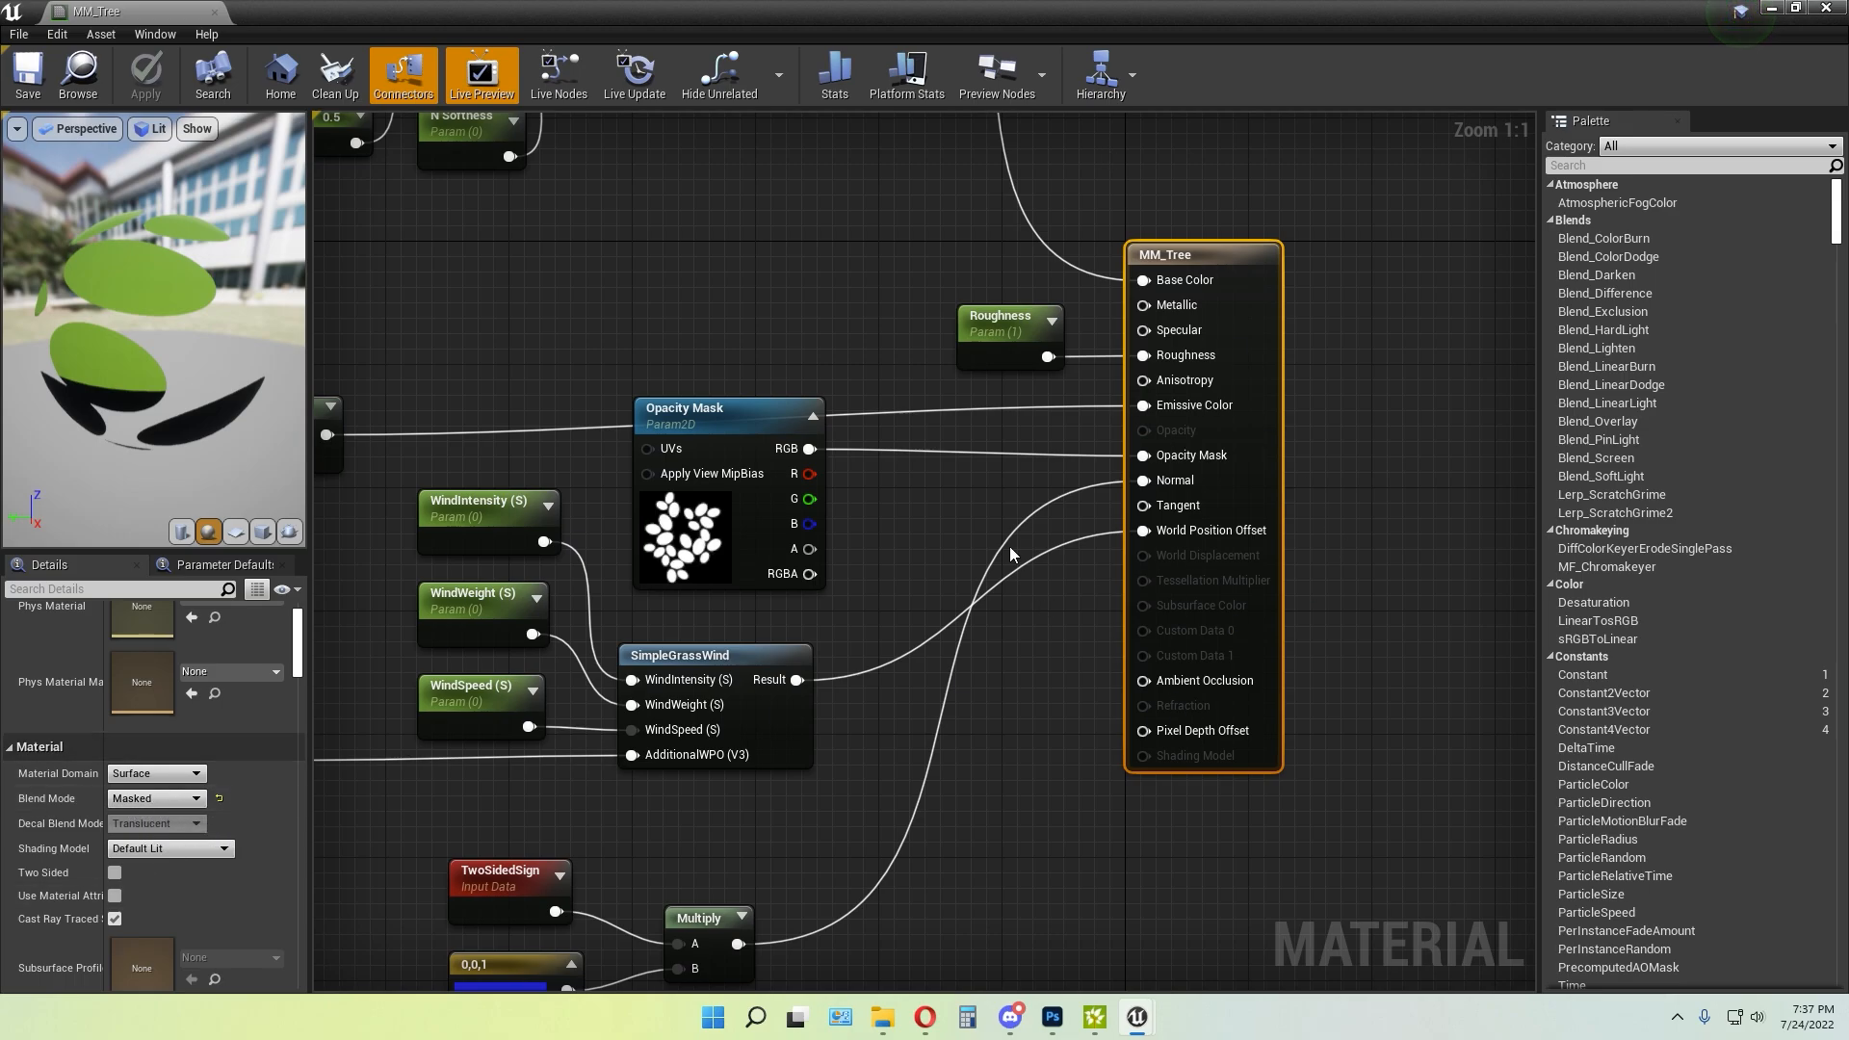
Examine the color, hue shift and vertex normal nodes that feed the Base Color of MM_Tree
scroll(849, 327, down, 4)
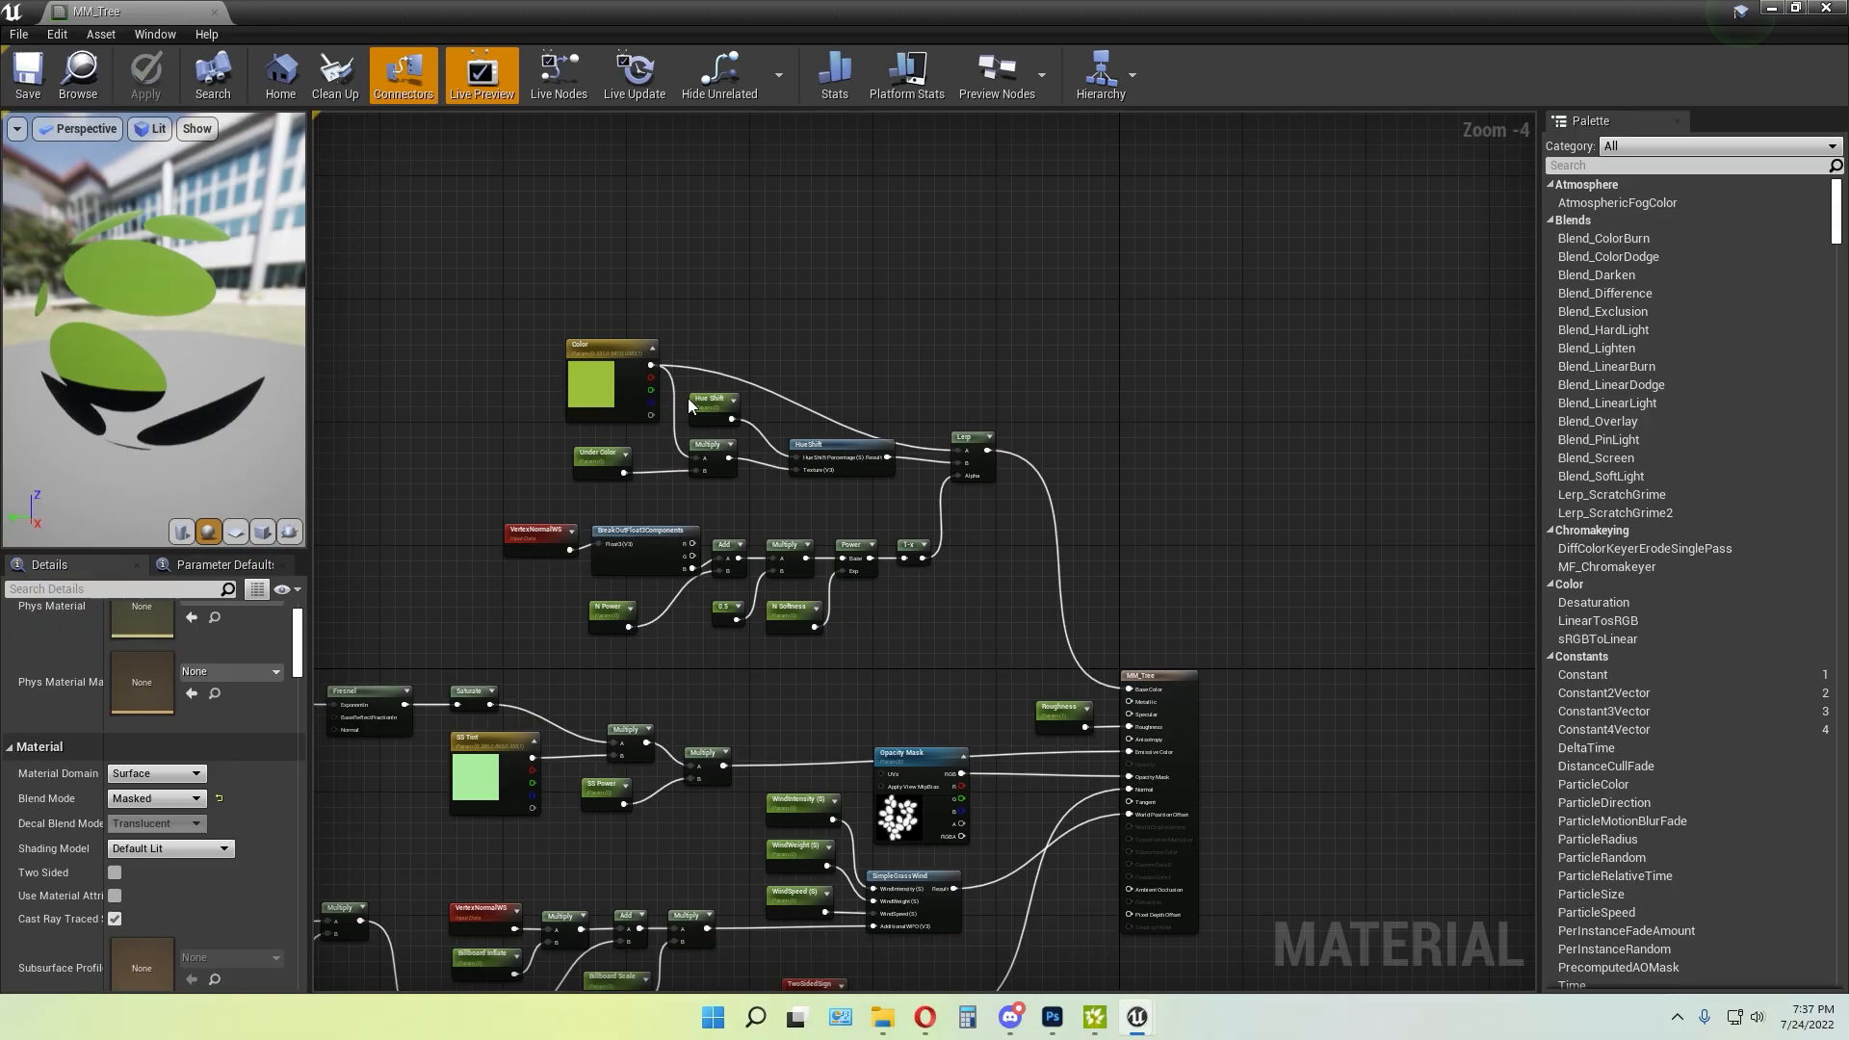
scroll(547, 429, up, 3)
right_drag(1328, 709, 1020, 567)
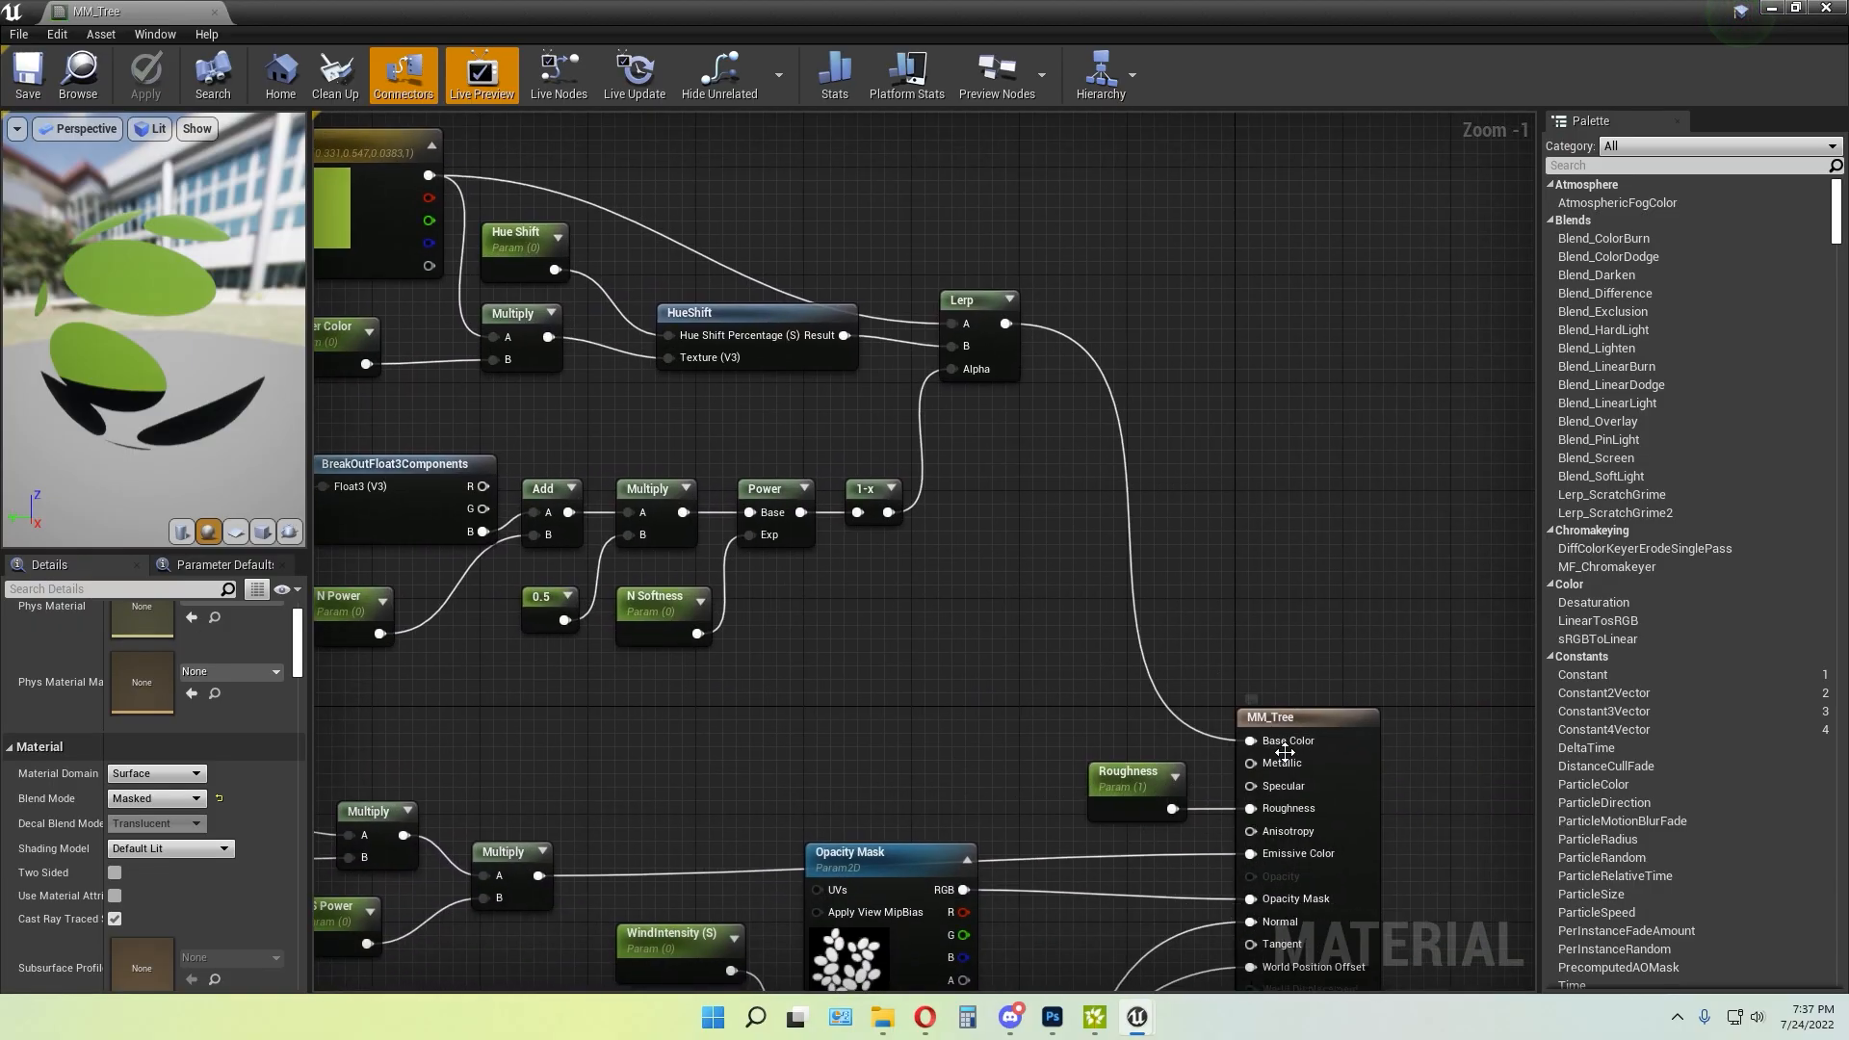
right_drag(905, 746, 1218, 946)
right_drag(1086, 418, 1078, 412)
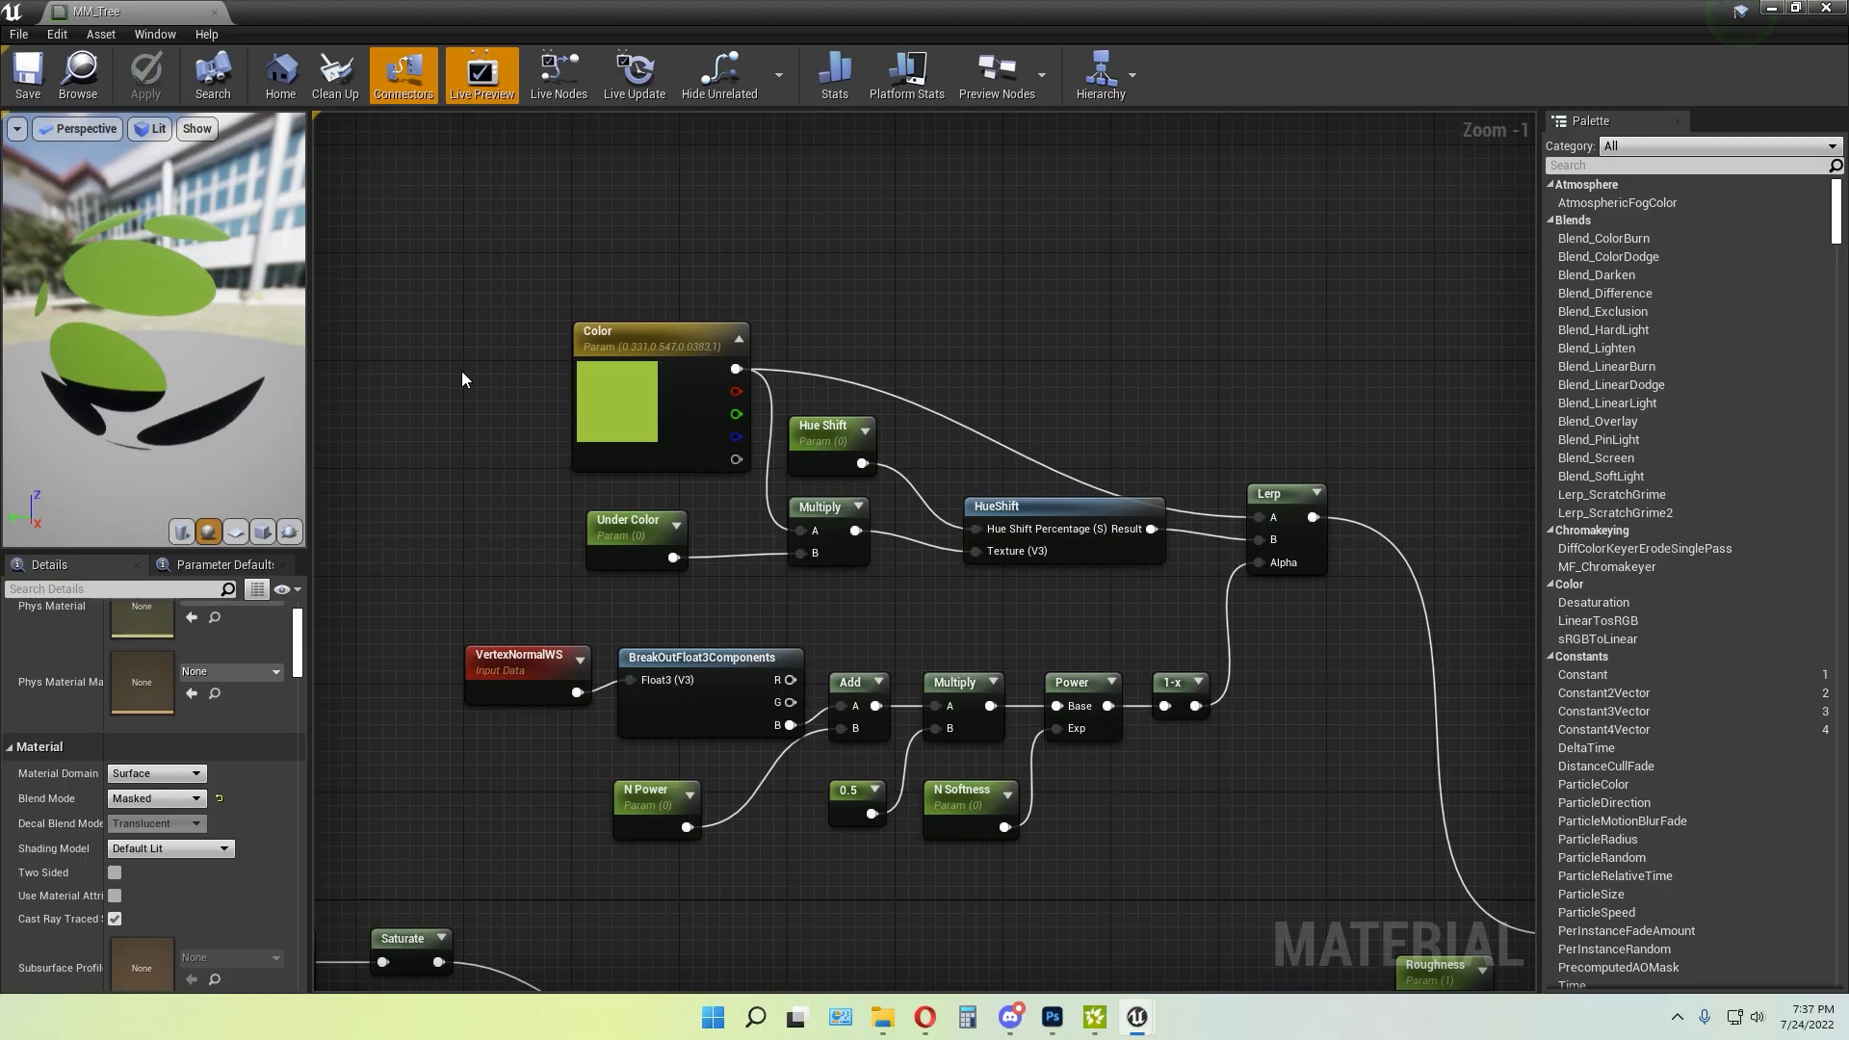
Add a Constant3Vector node beside the existing Color parameter, convert it to a parameter, and name it Color
click(443, 216)
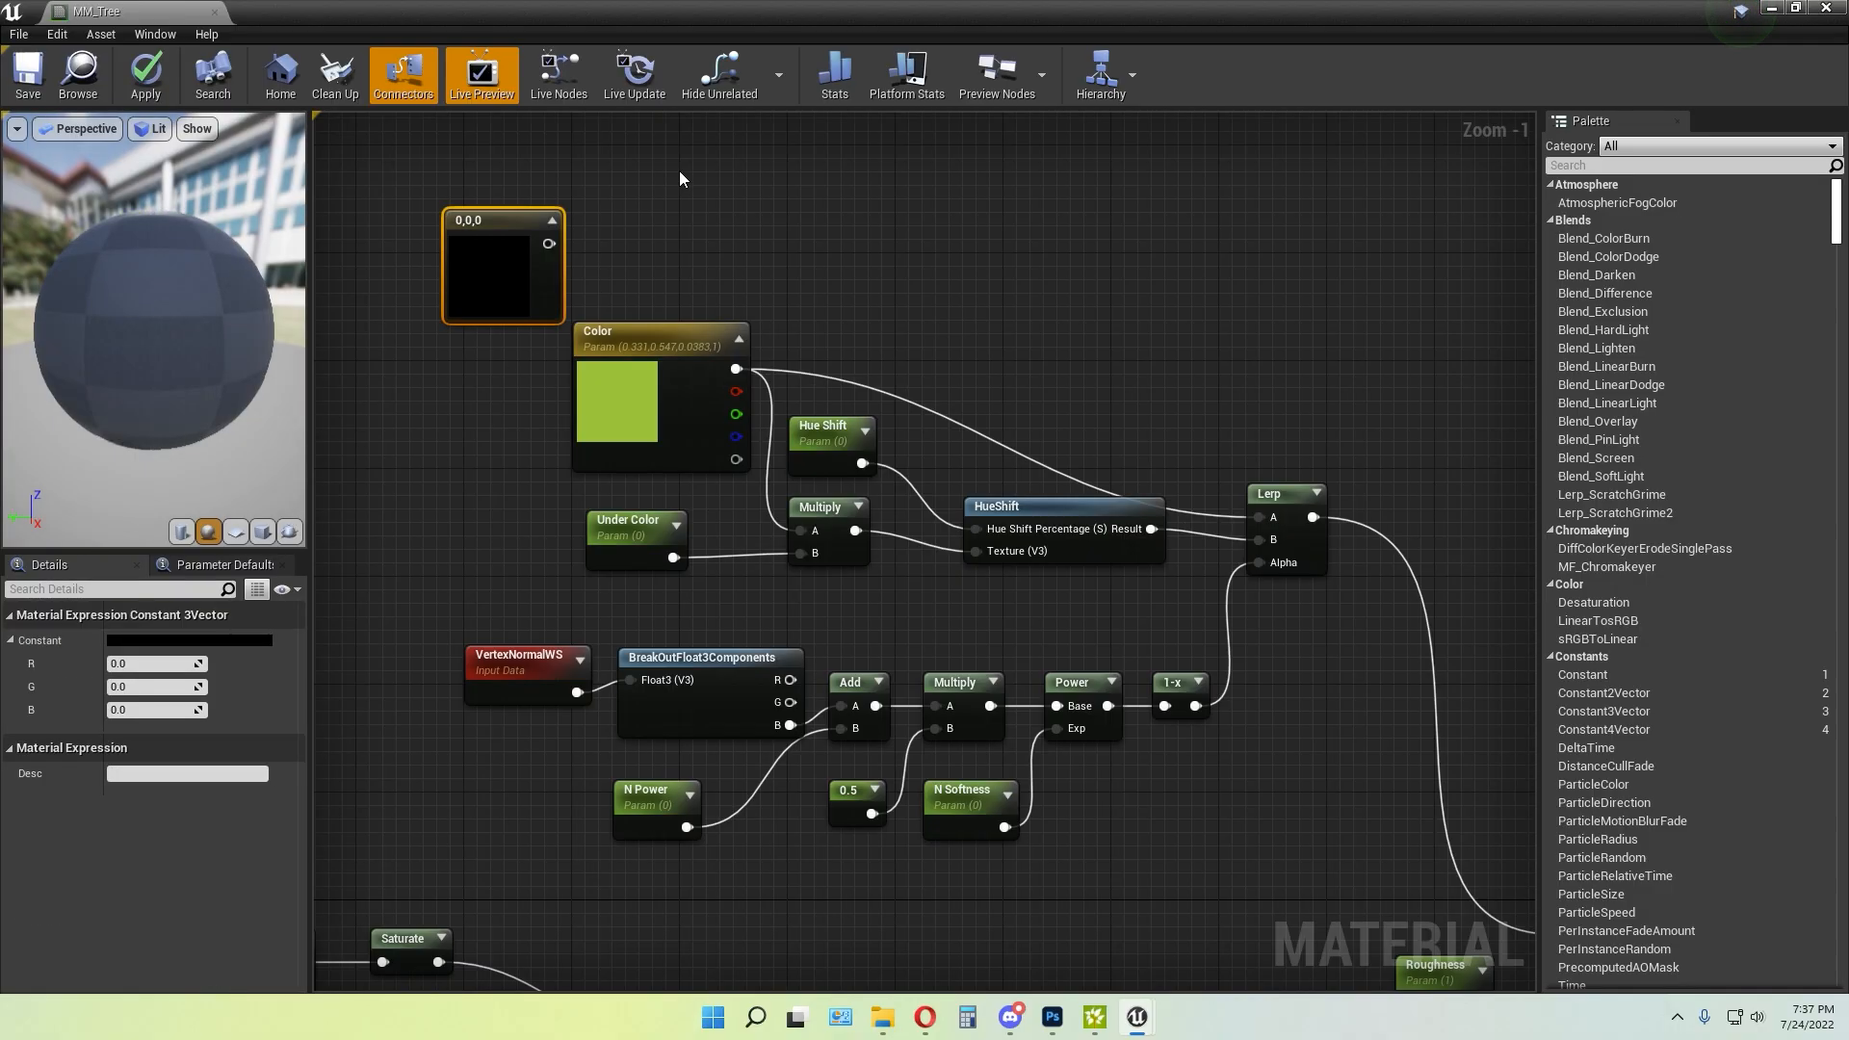
drag(486, 226, 435, 339)
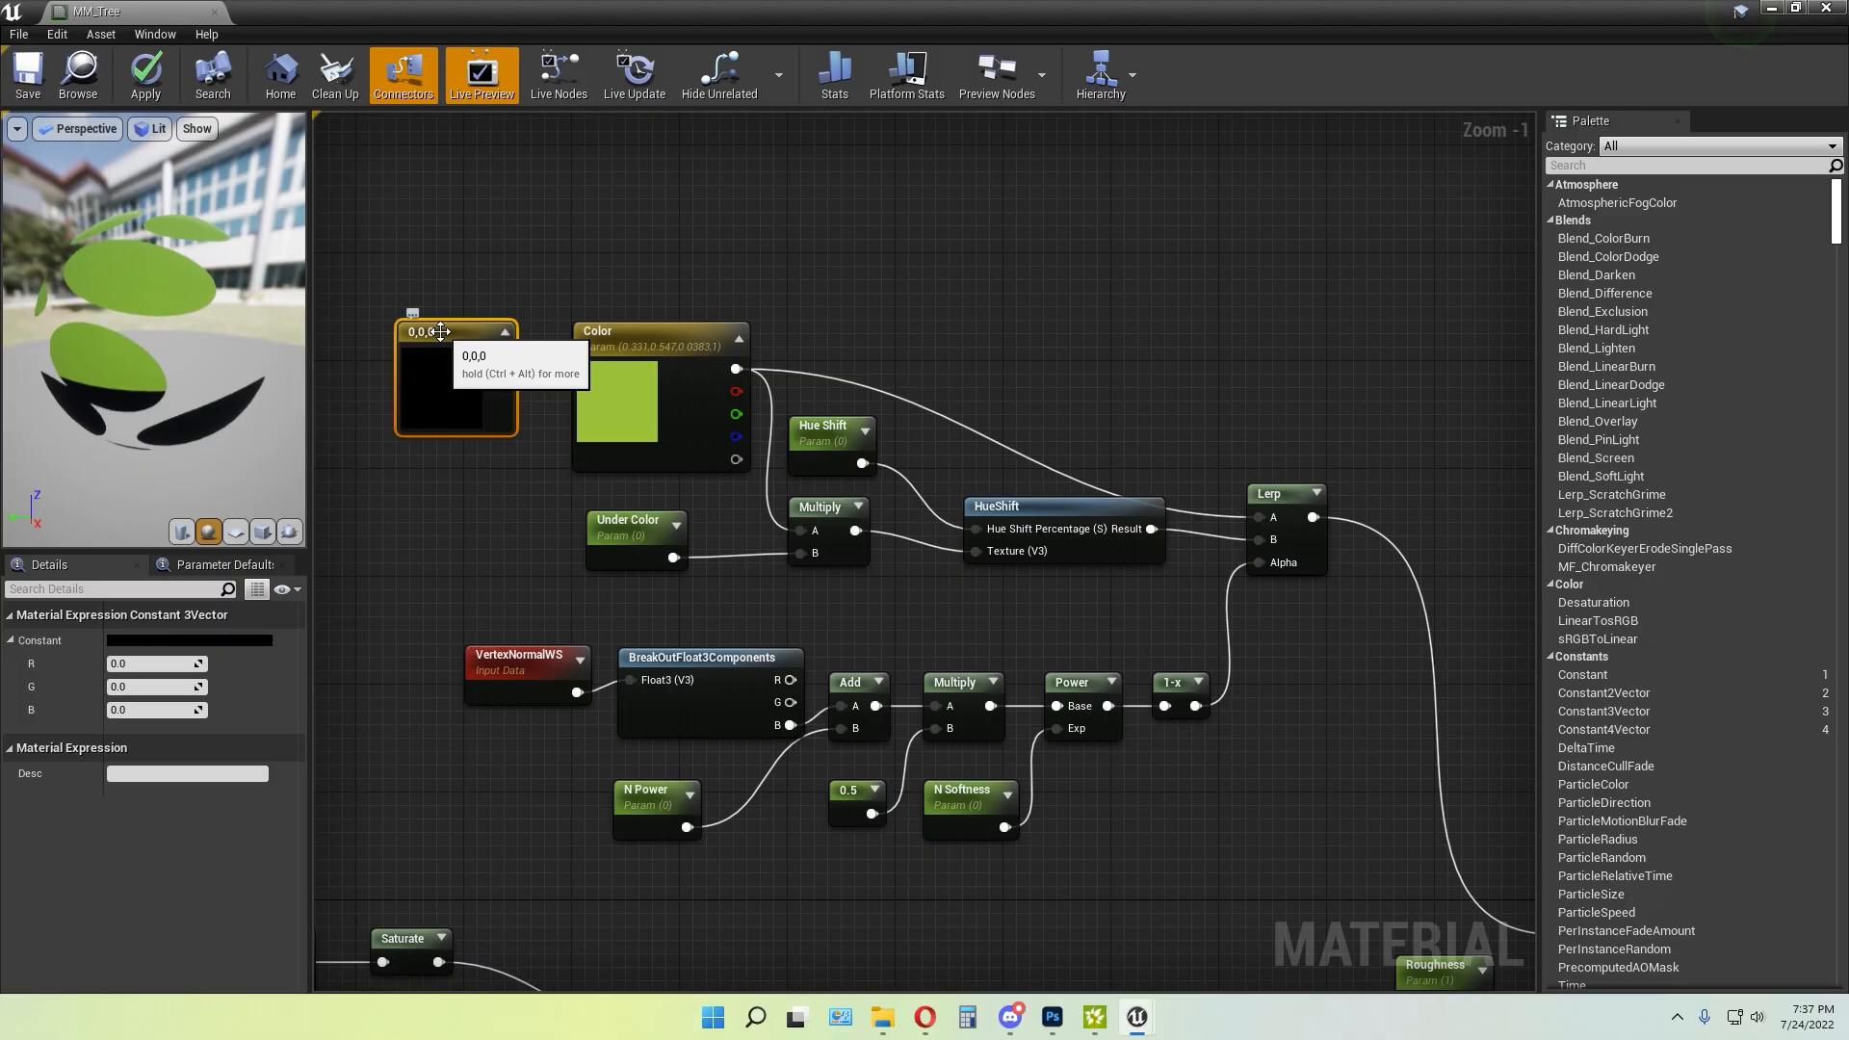
right_click(441, 331)
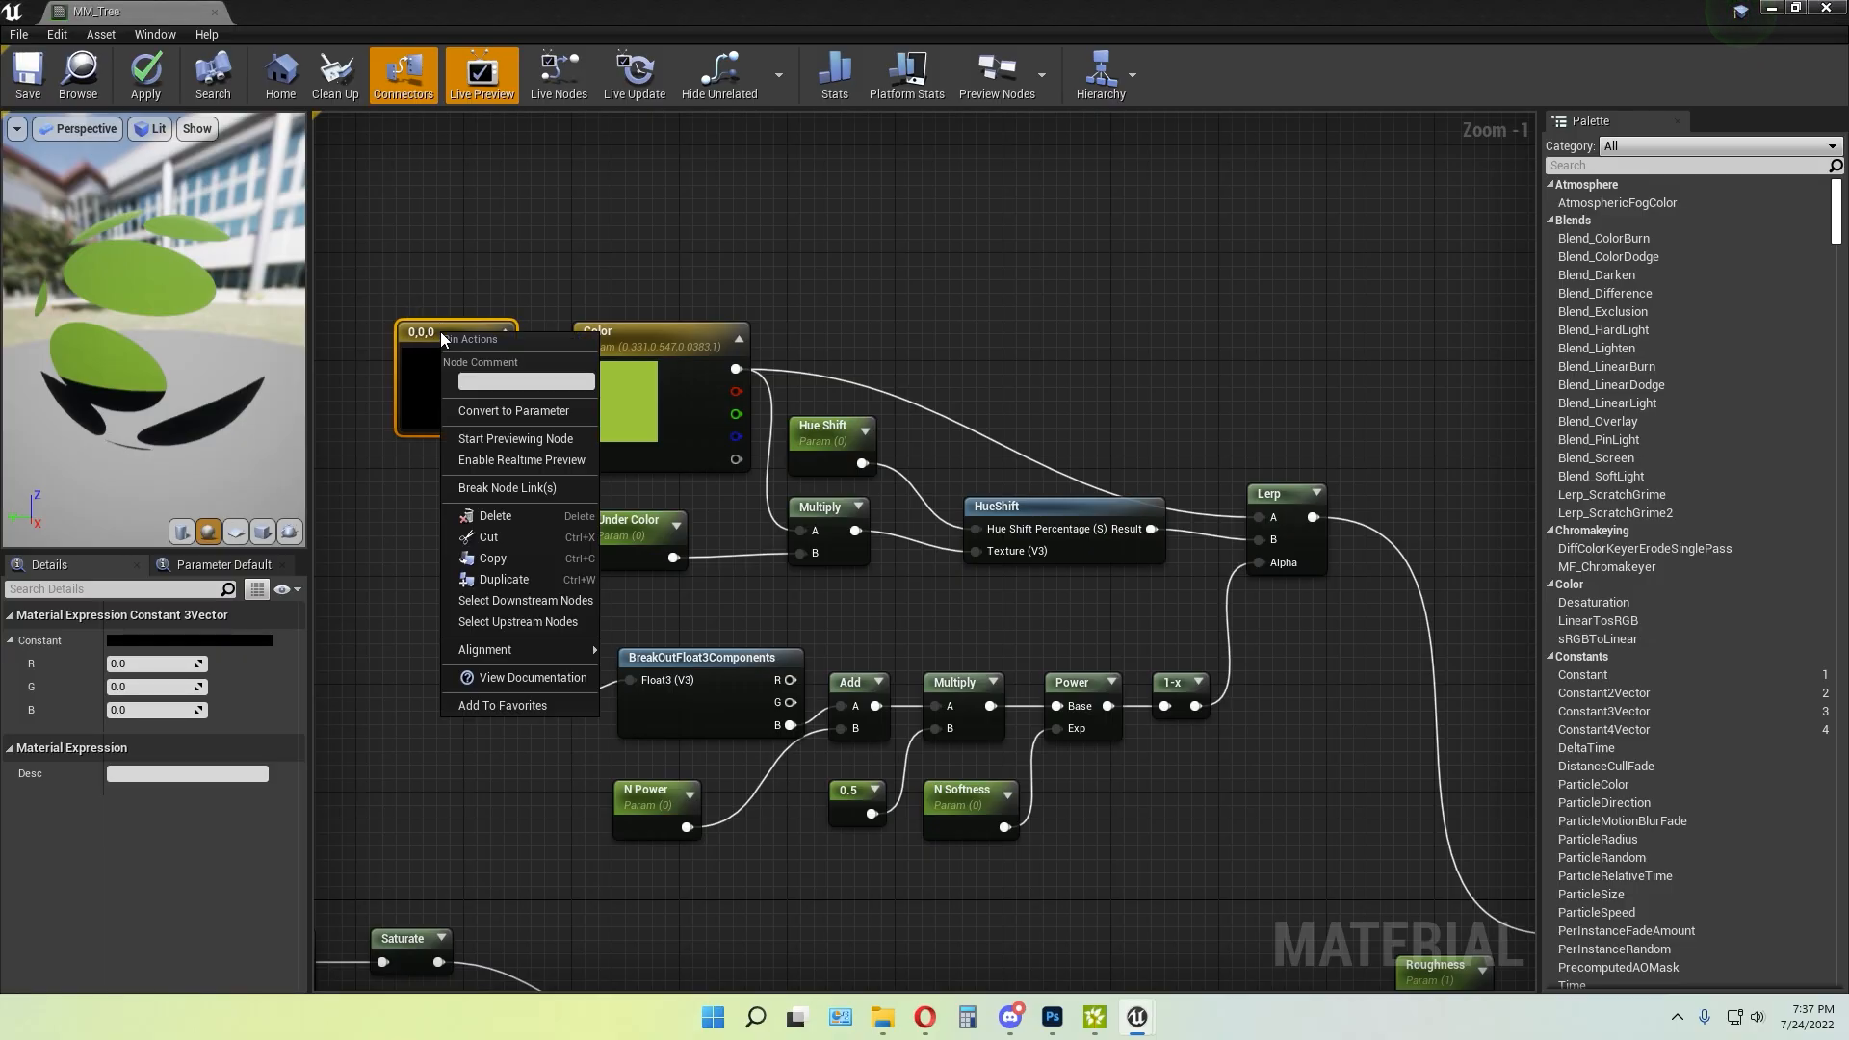
click(501, 413)
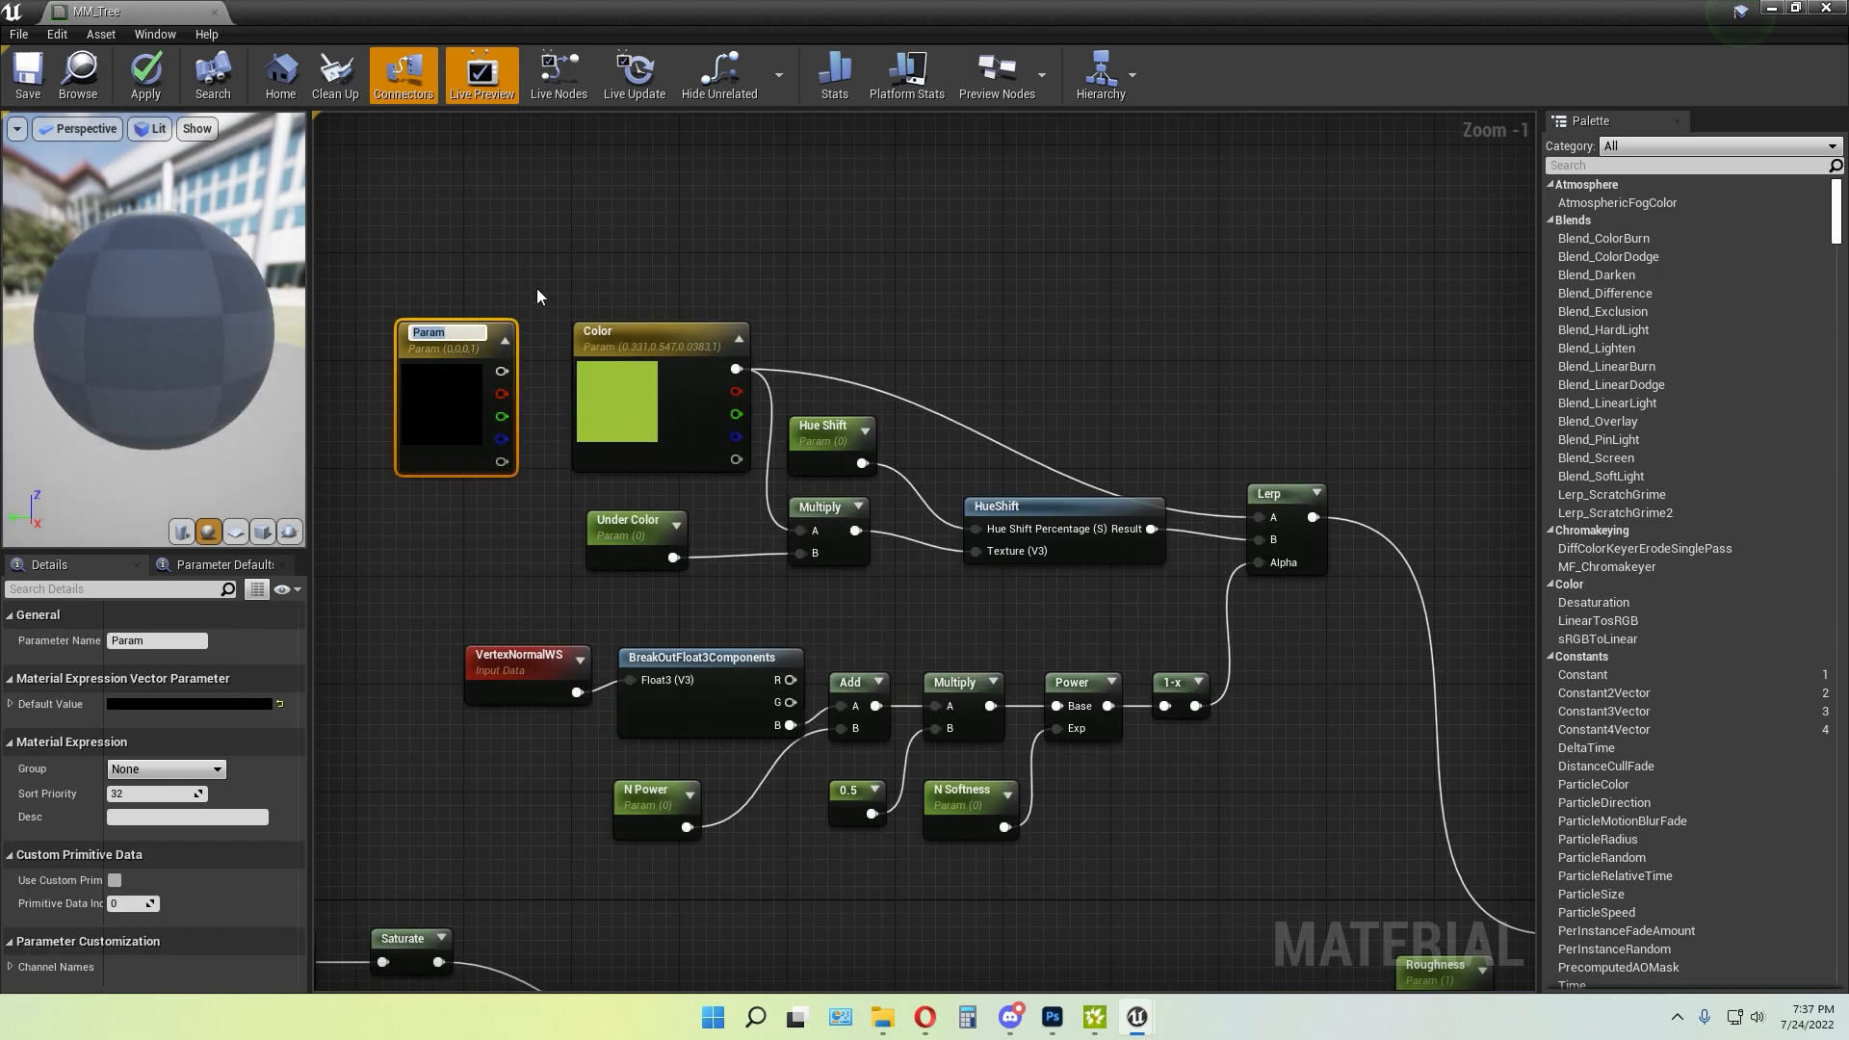
text(Color)
key(Return)
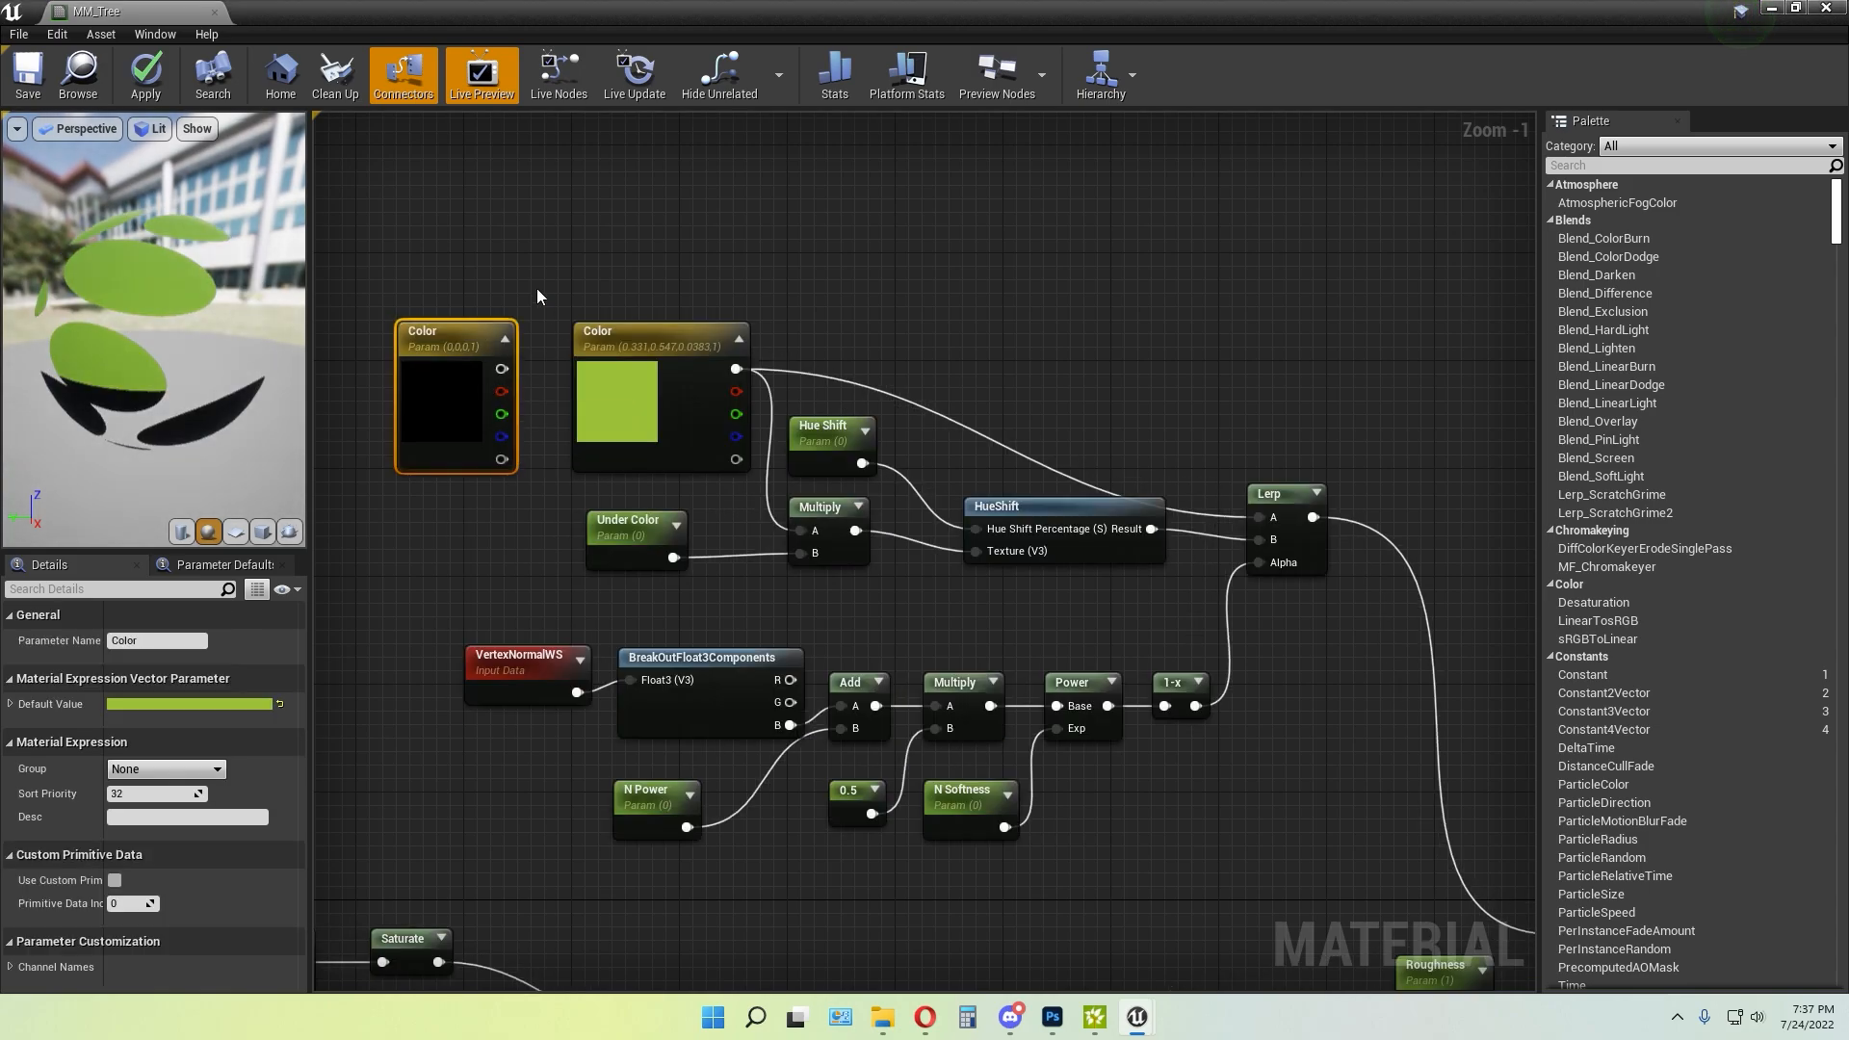
Select the new Color parameter and change its default value to a light grey
click(537, 332)
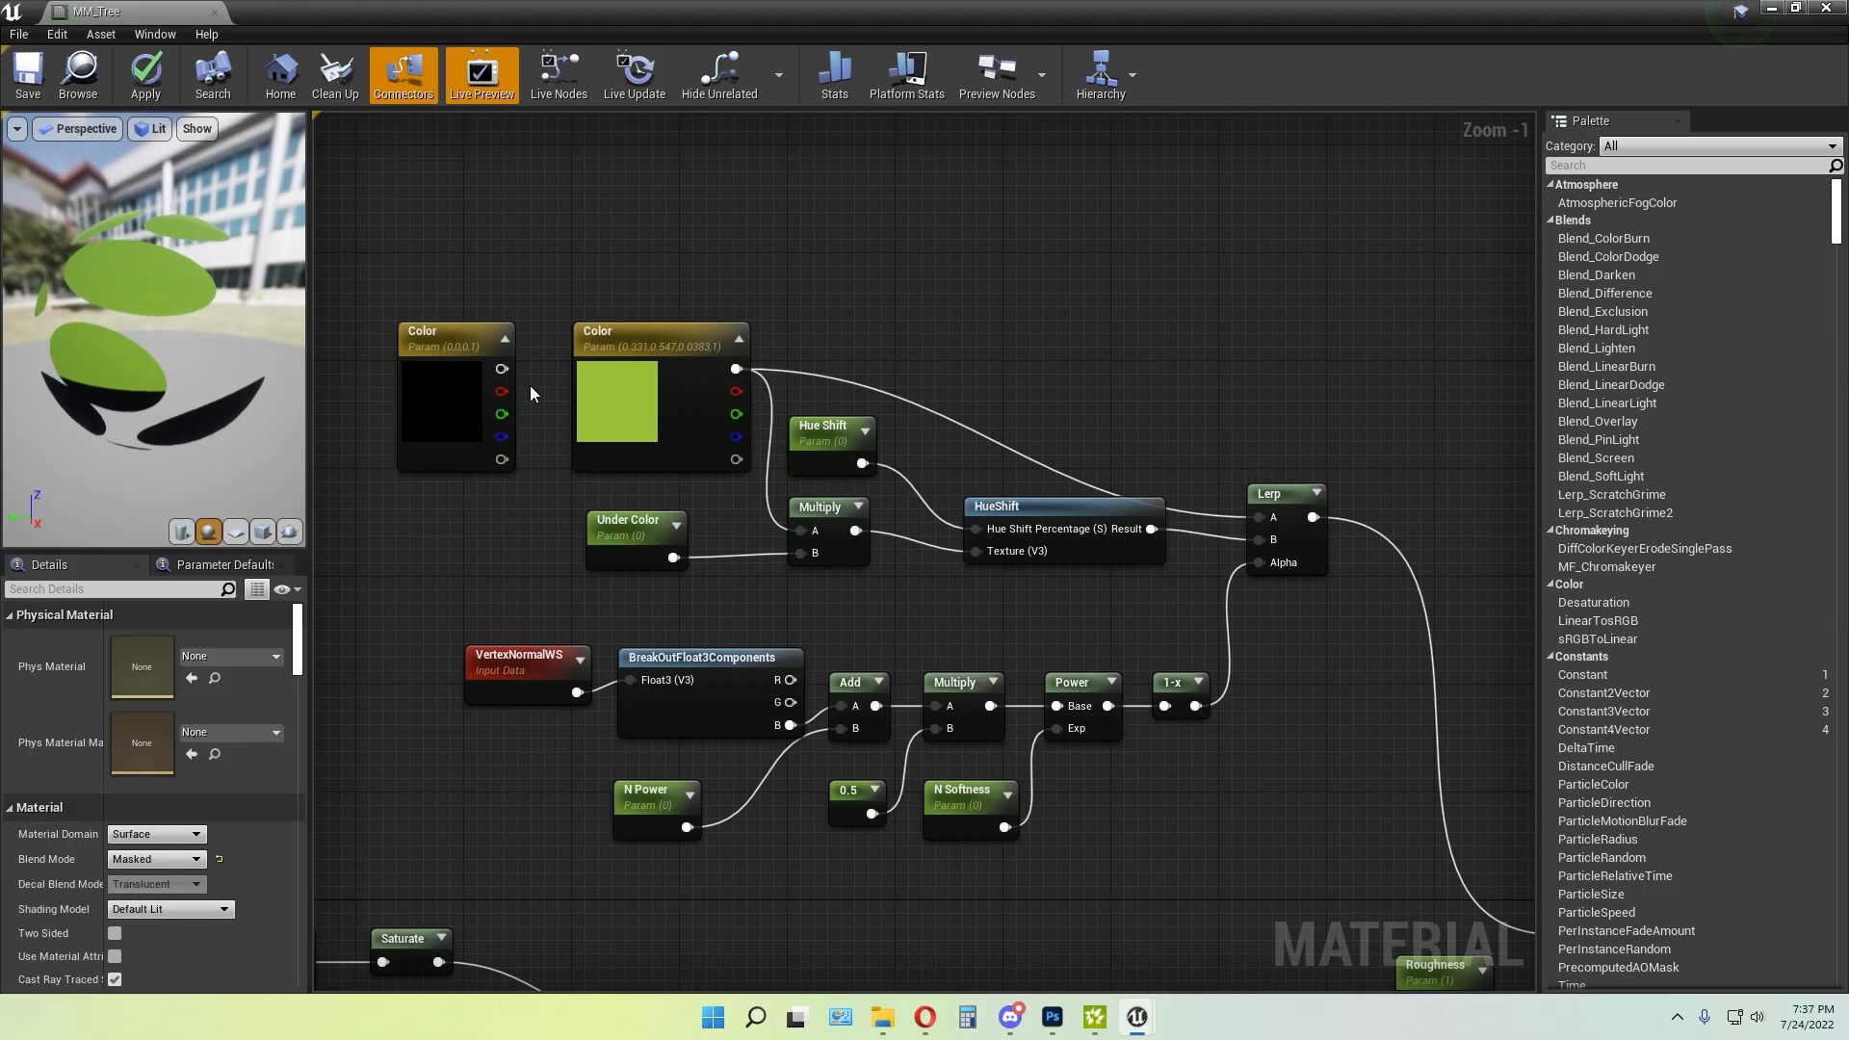
click(453, 400)
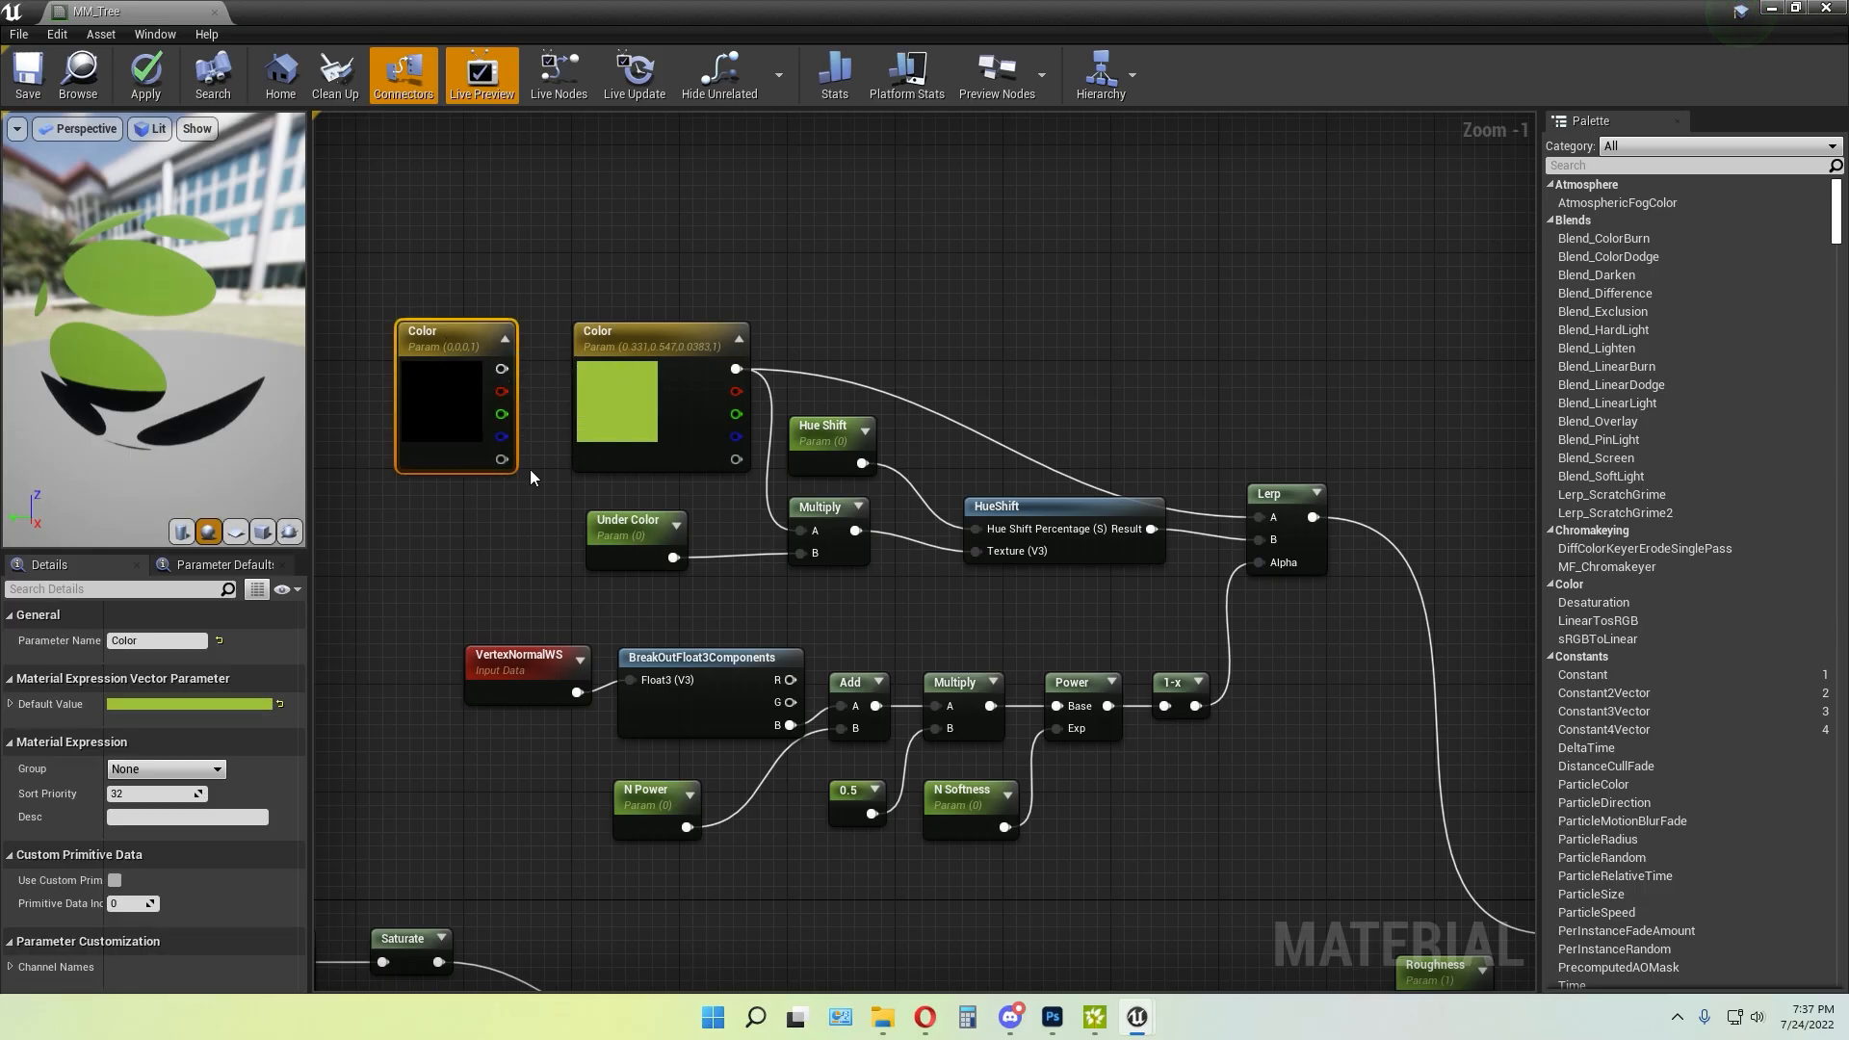
click(545, 438)
click(627, 408)
click(435, 418)
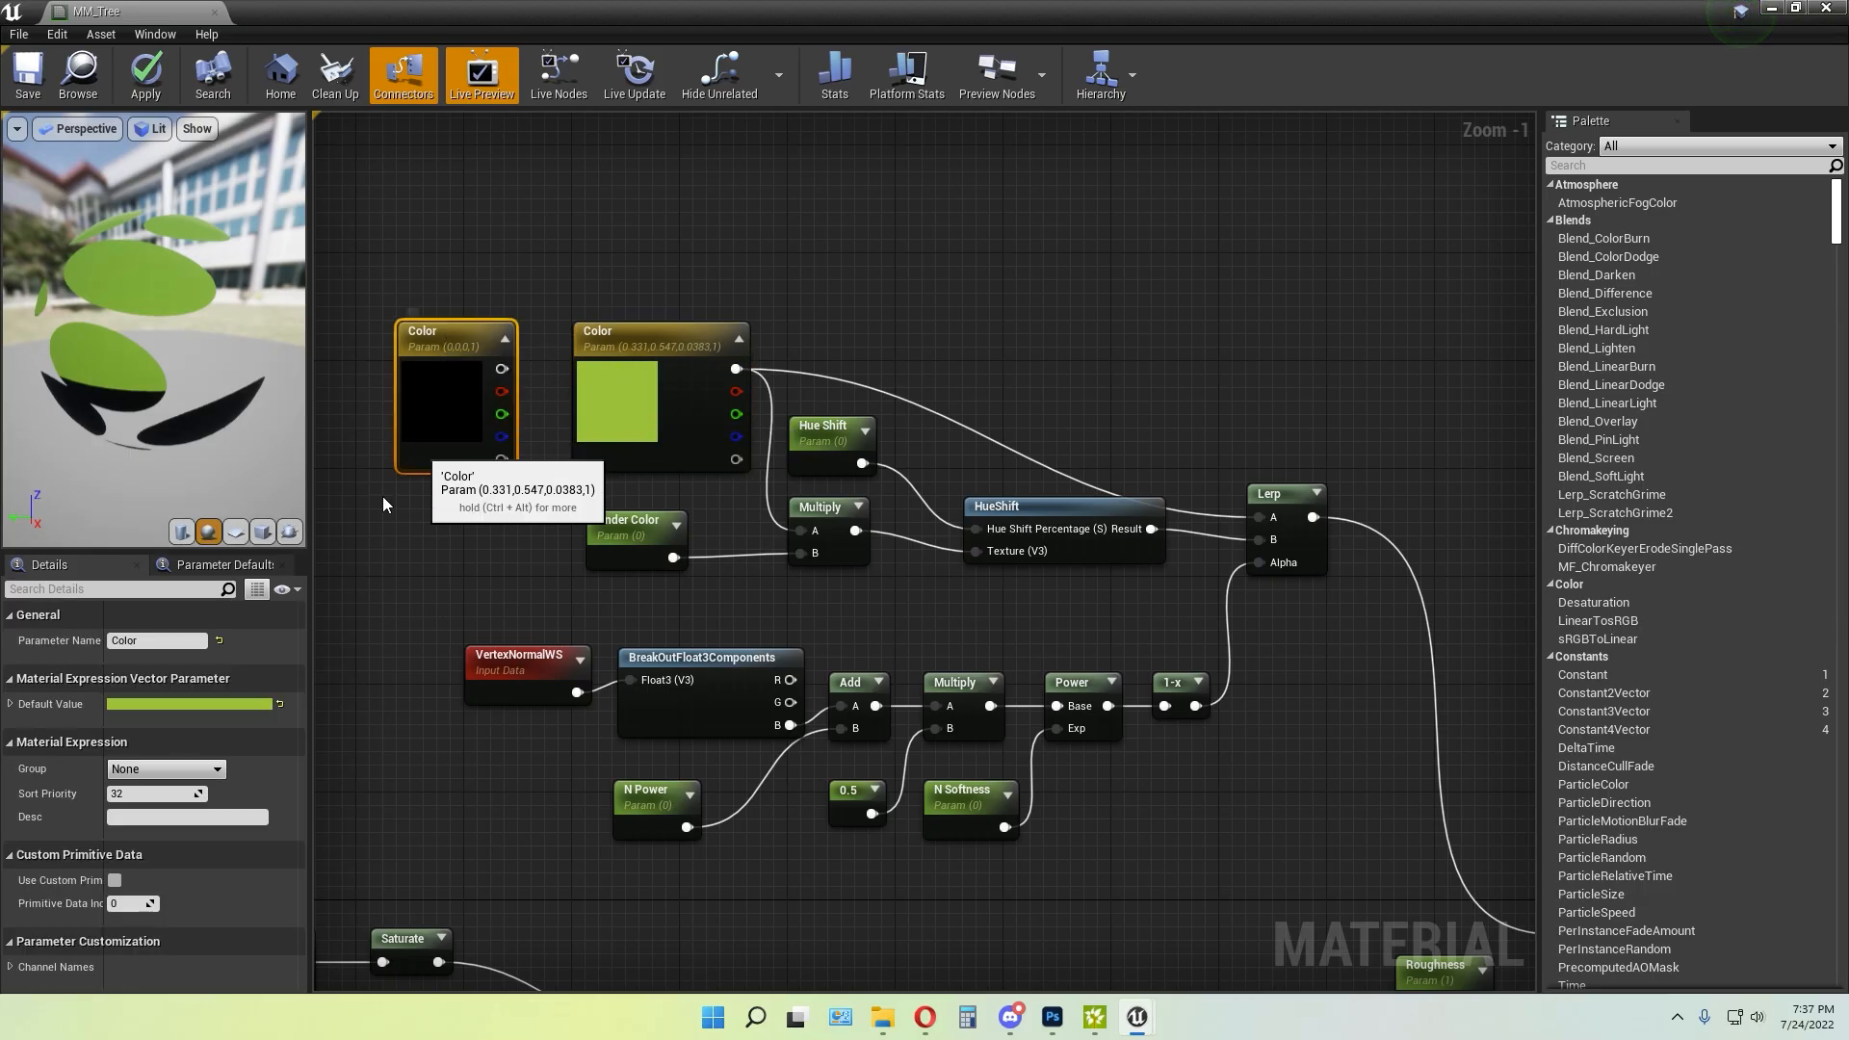
click(214, 702)
drag(499, 633, 514, 600)
click(336, 645)
click(513, 942)
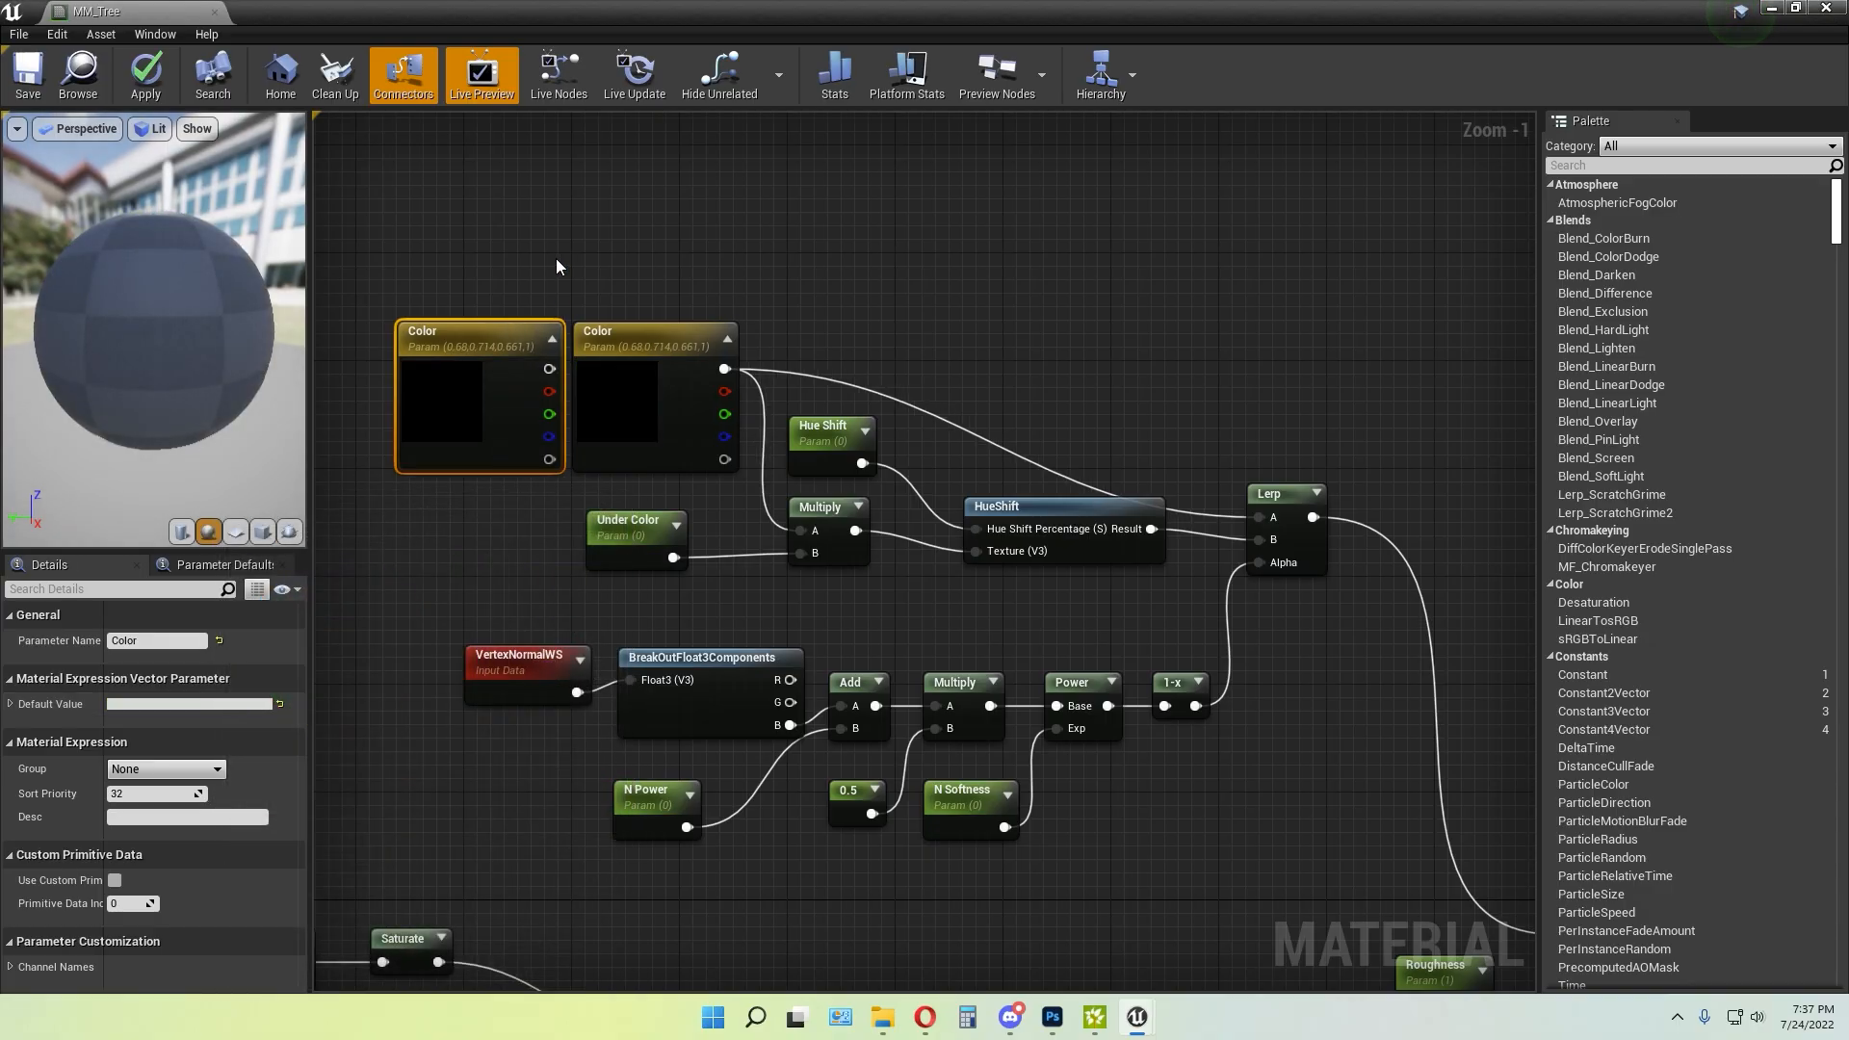
Try moving the duplicate Color node away from the original, and undo the move and the color change
click(557, 260)
click(431, 337)
click(567, 273)
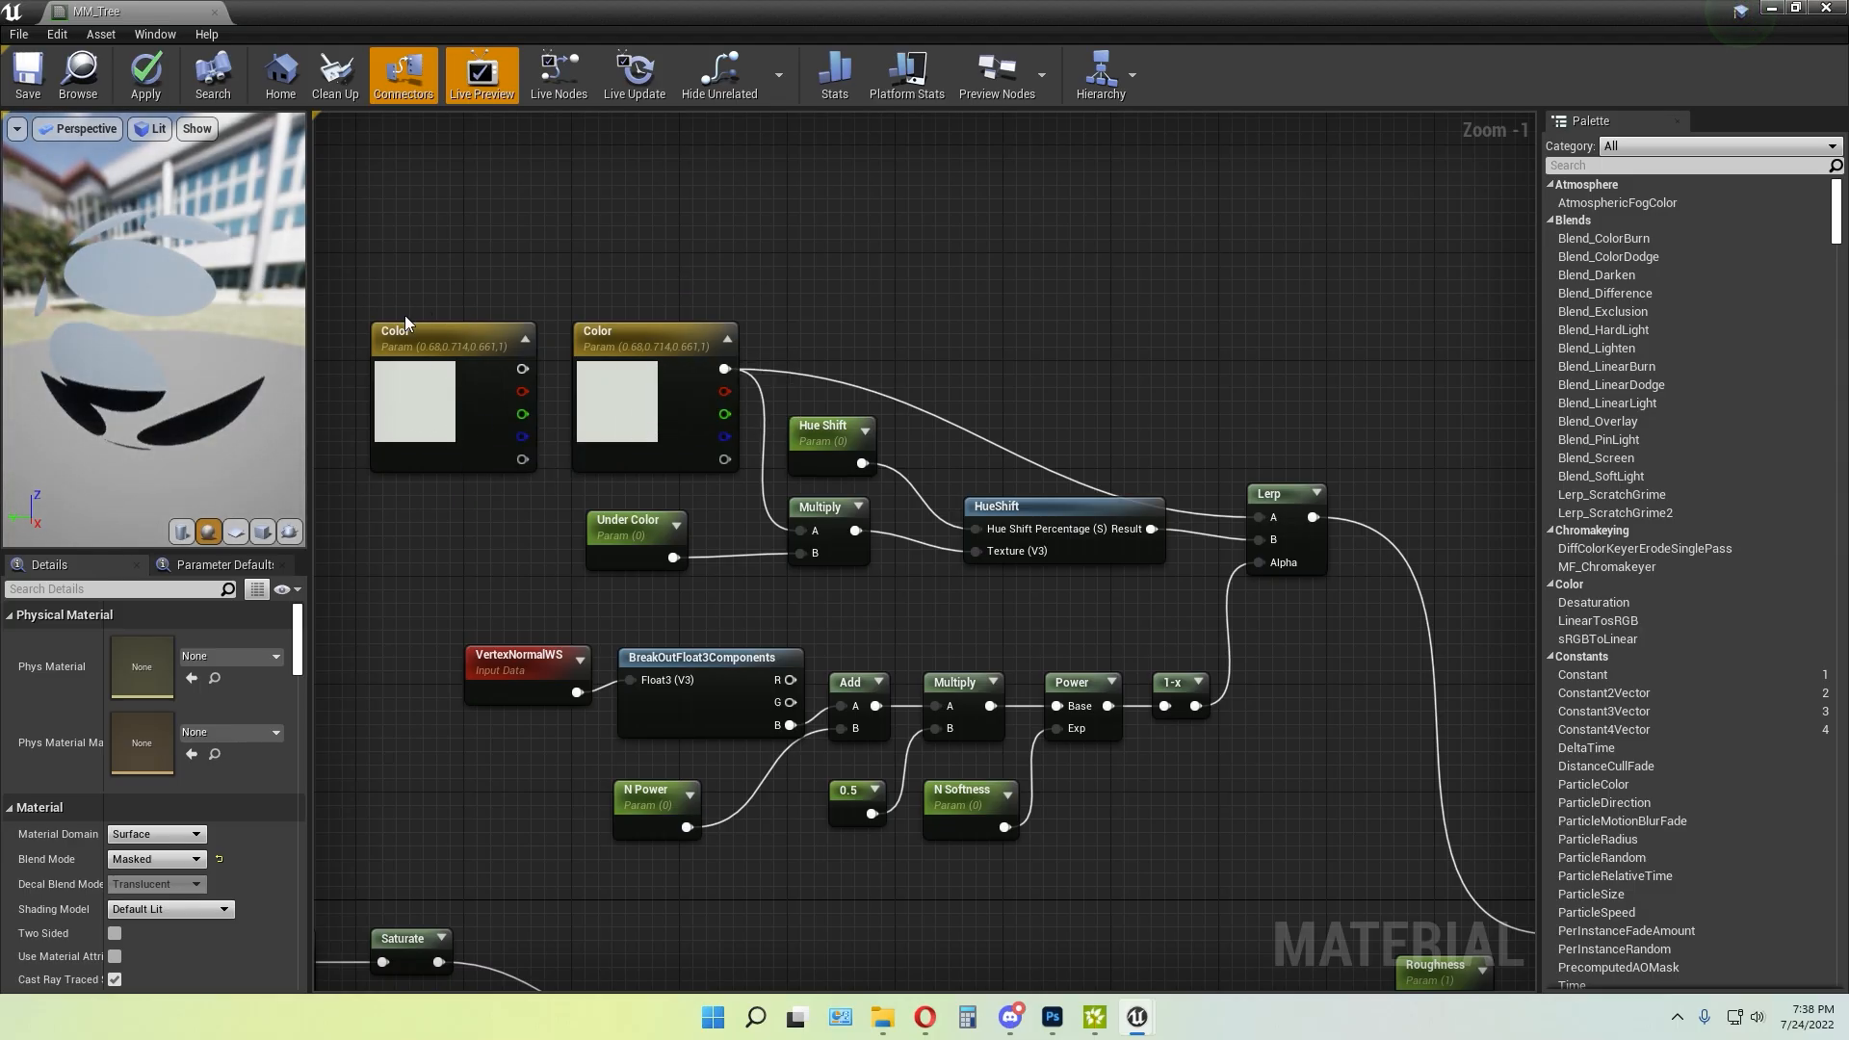
key(ctrl+z)
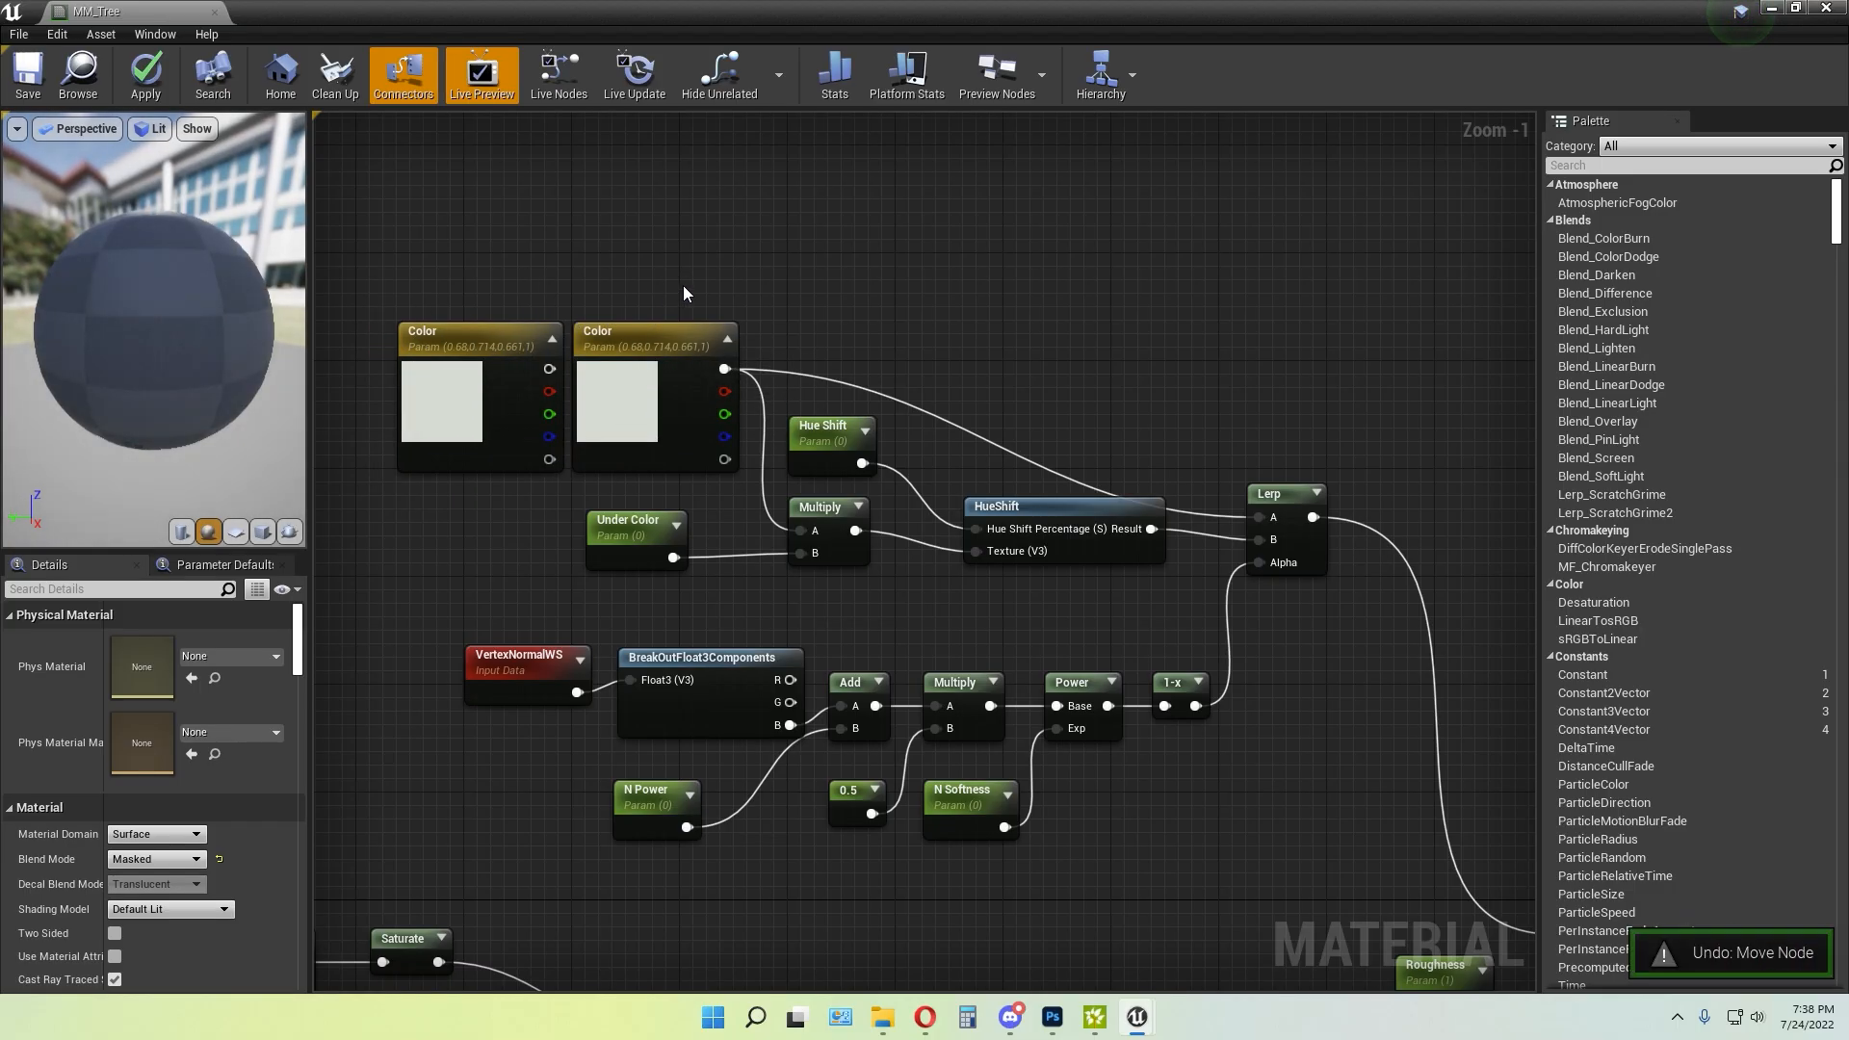
key(ctrl+z)
Move the duplicate Color node aside and delete it from the graph
drag(447, 339, 394, 333)
click(447, 328)
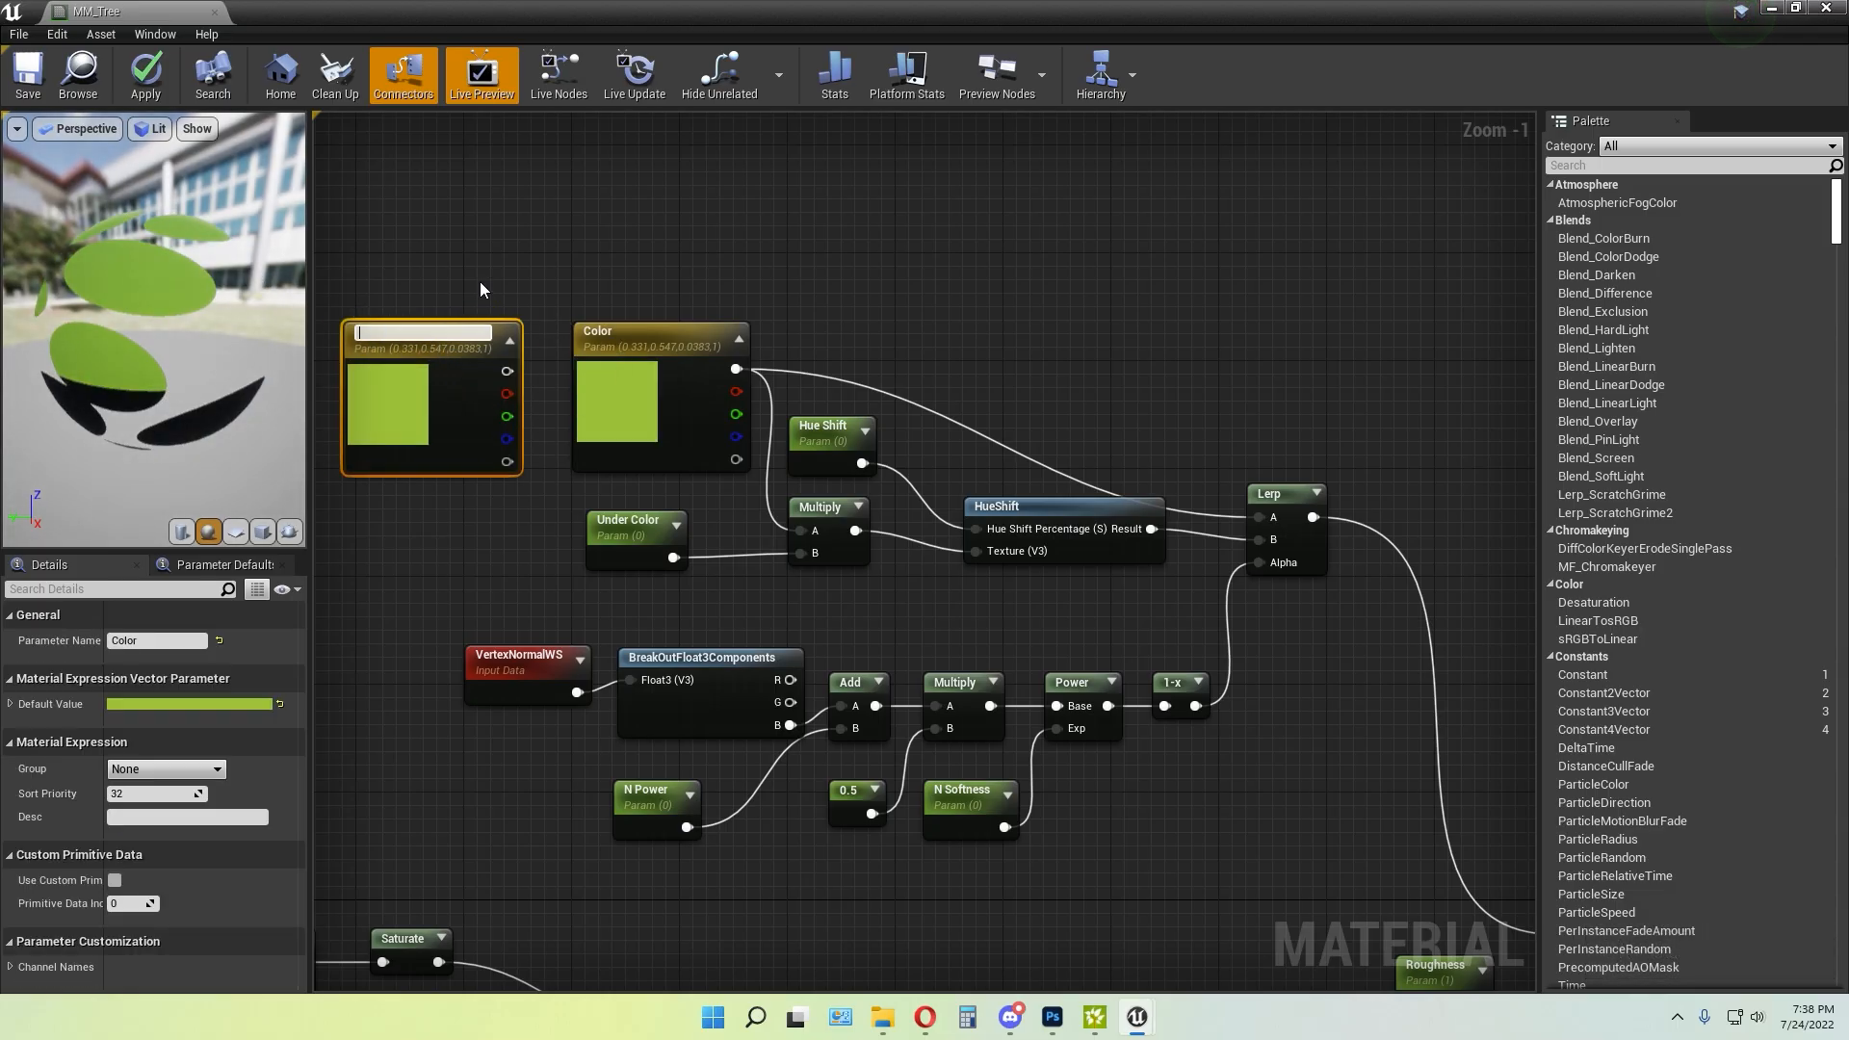
click(674, 265)
click(405, 349)
key(Delete)
right_drag(948, 327, 871, 288)
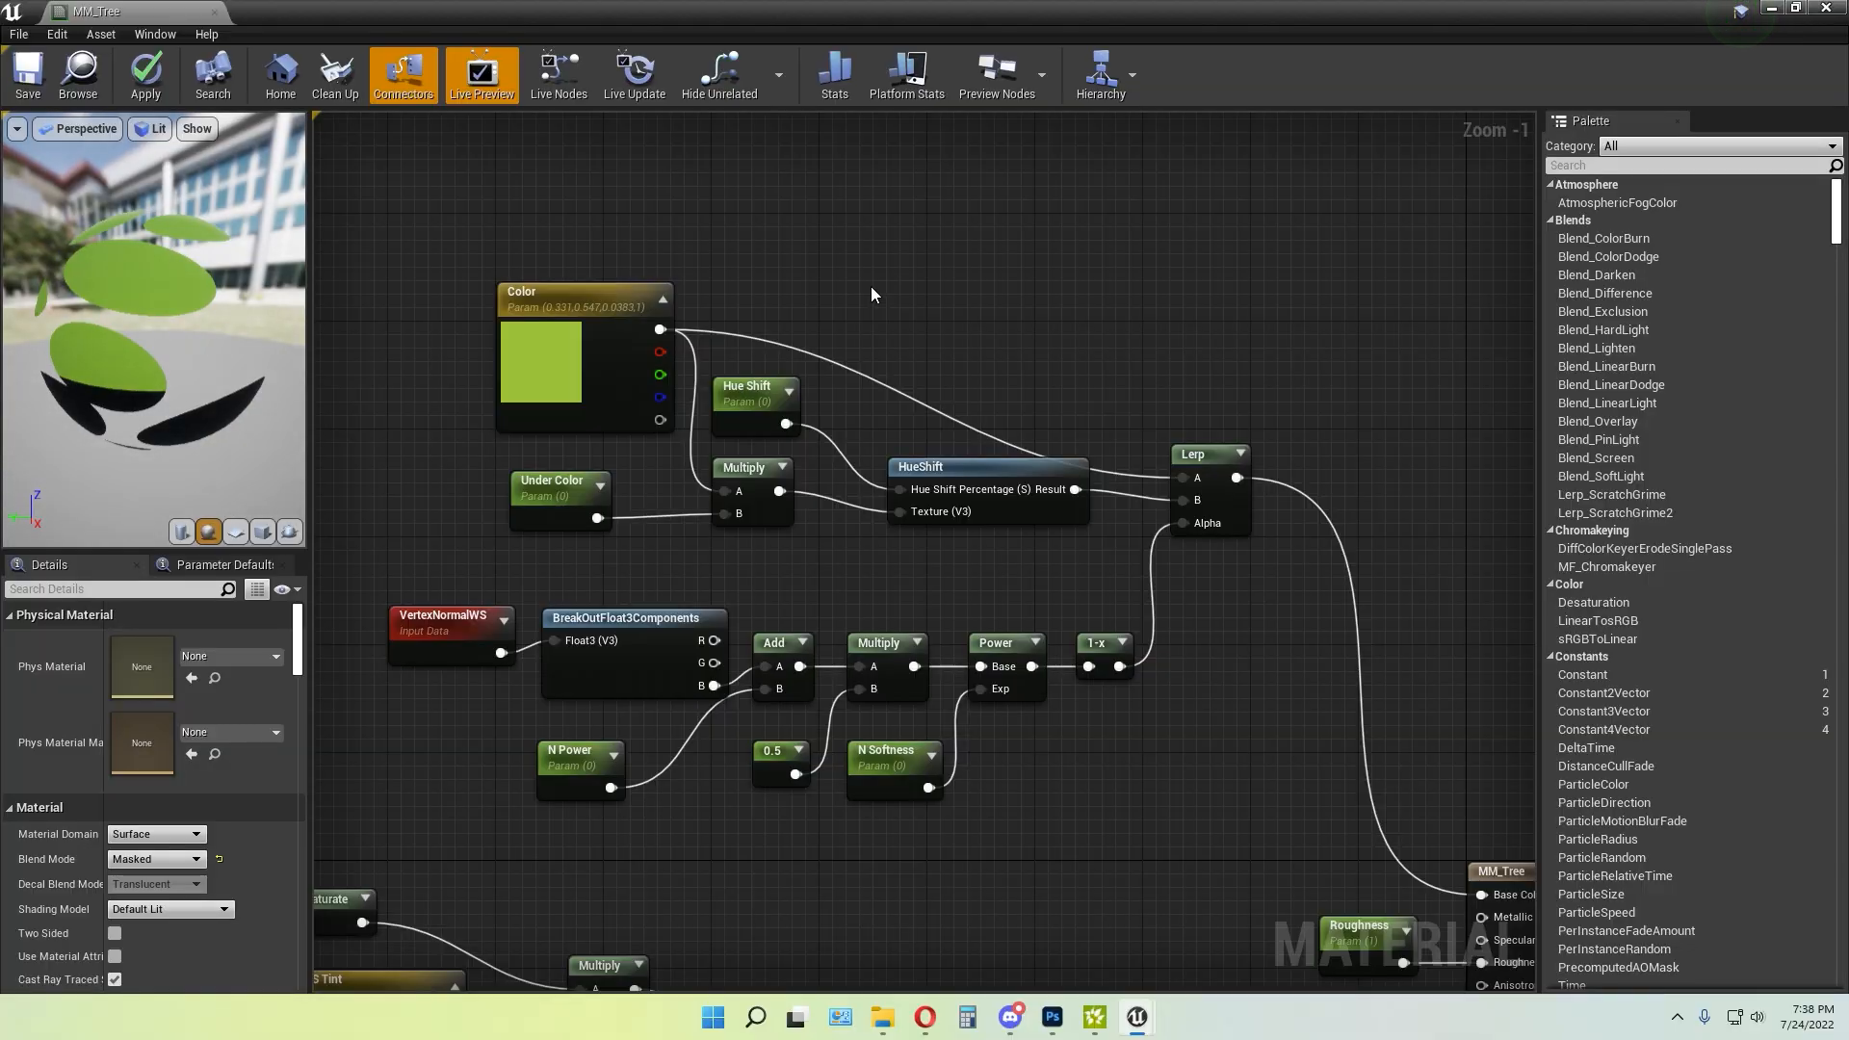
Add a Multiply node in the empty graph area above the HueShift node and delete it again
right_drag(876, 290, 853, 280)
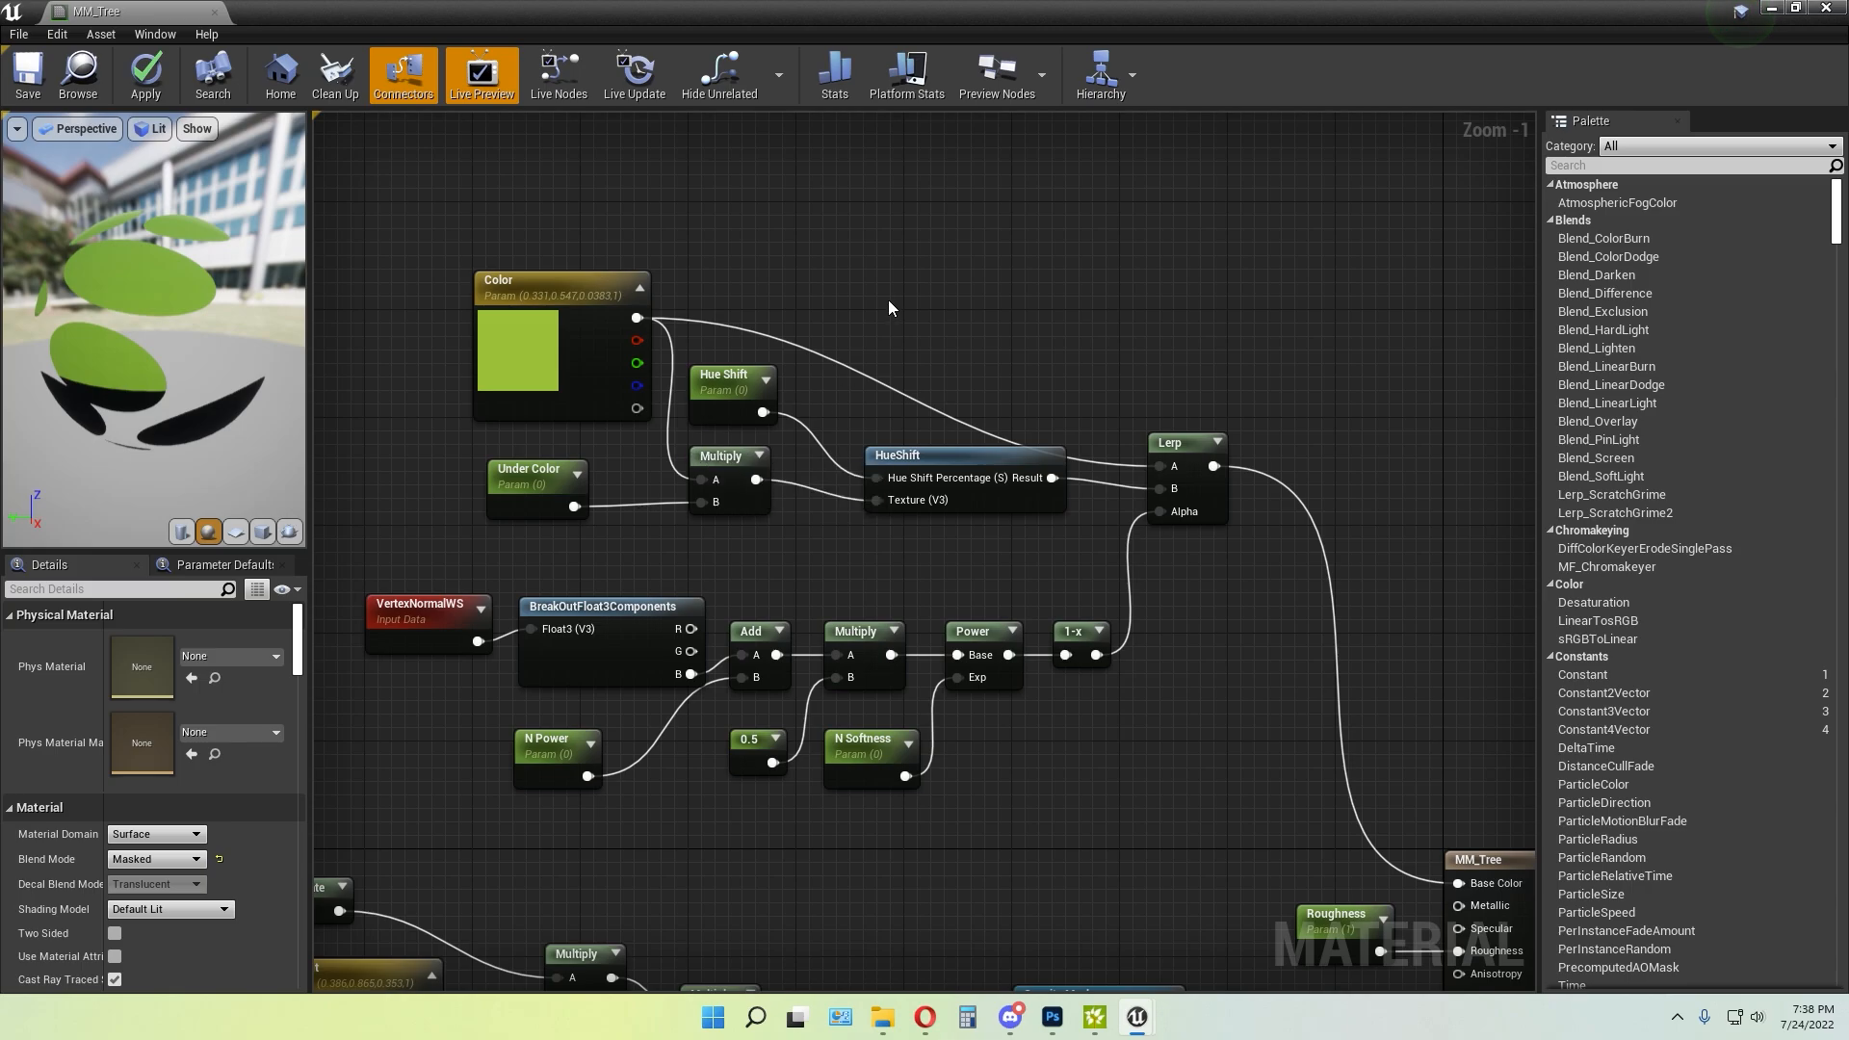
key(m)
click(966, 236)
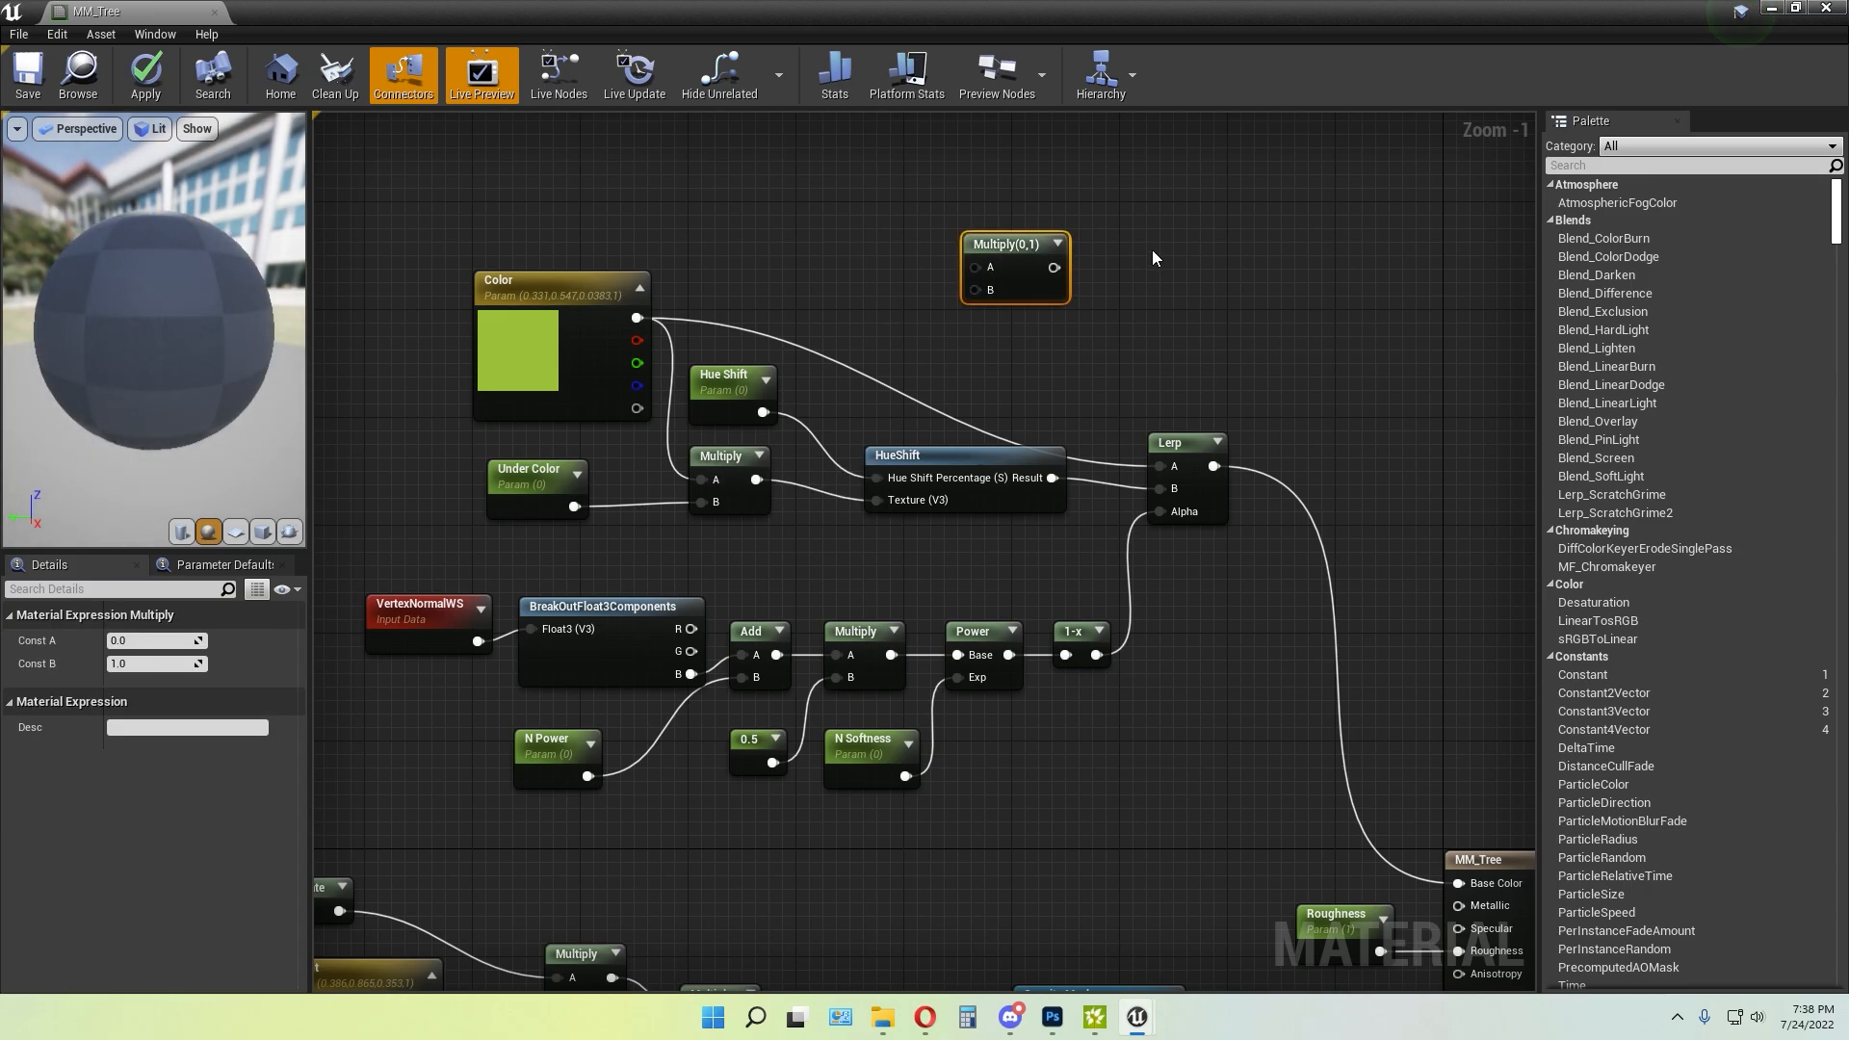
click(1150, 250)
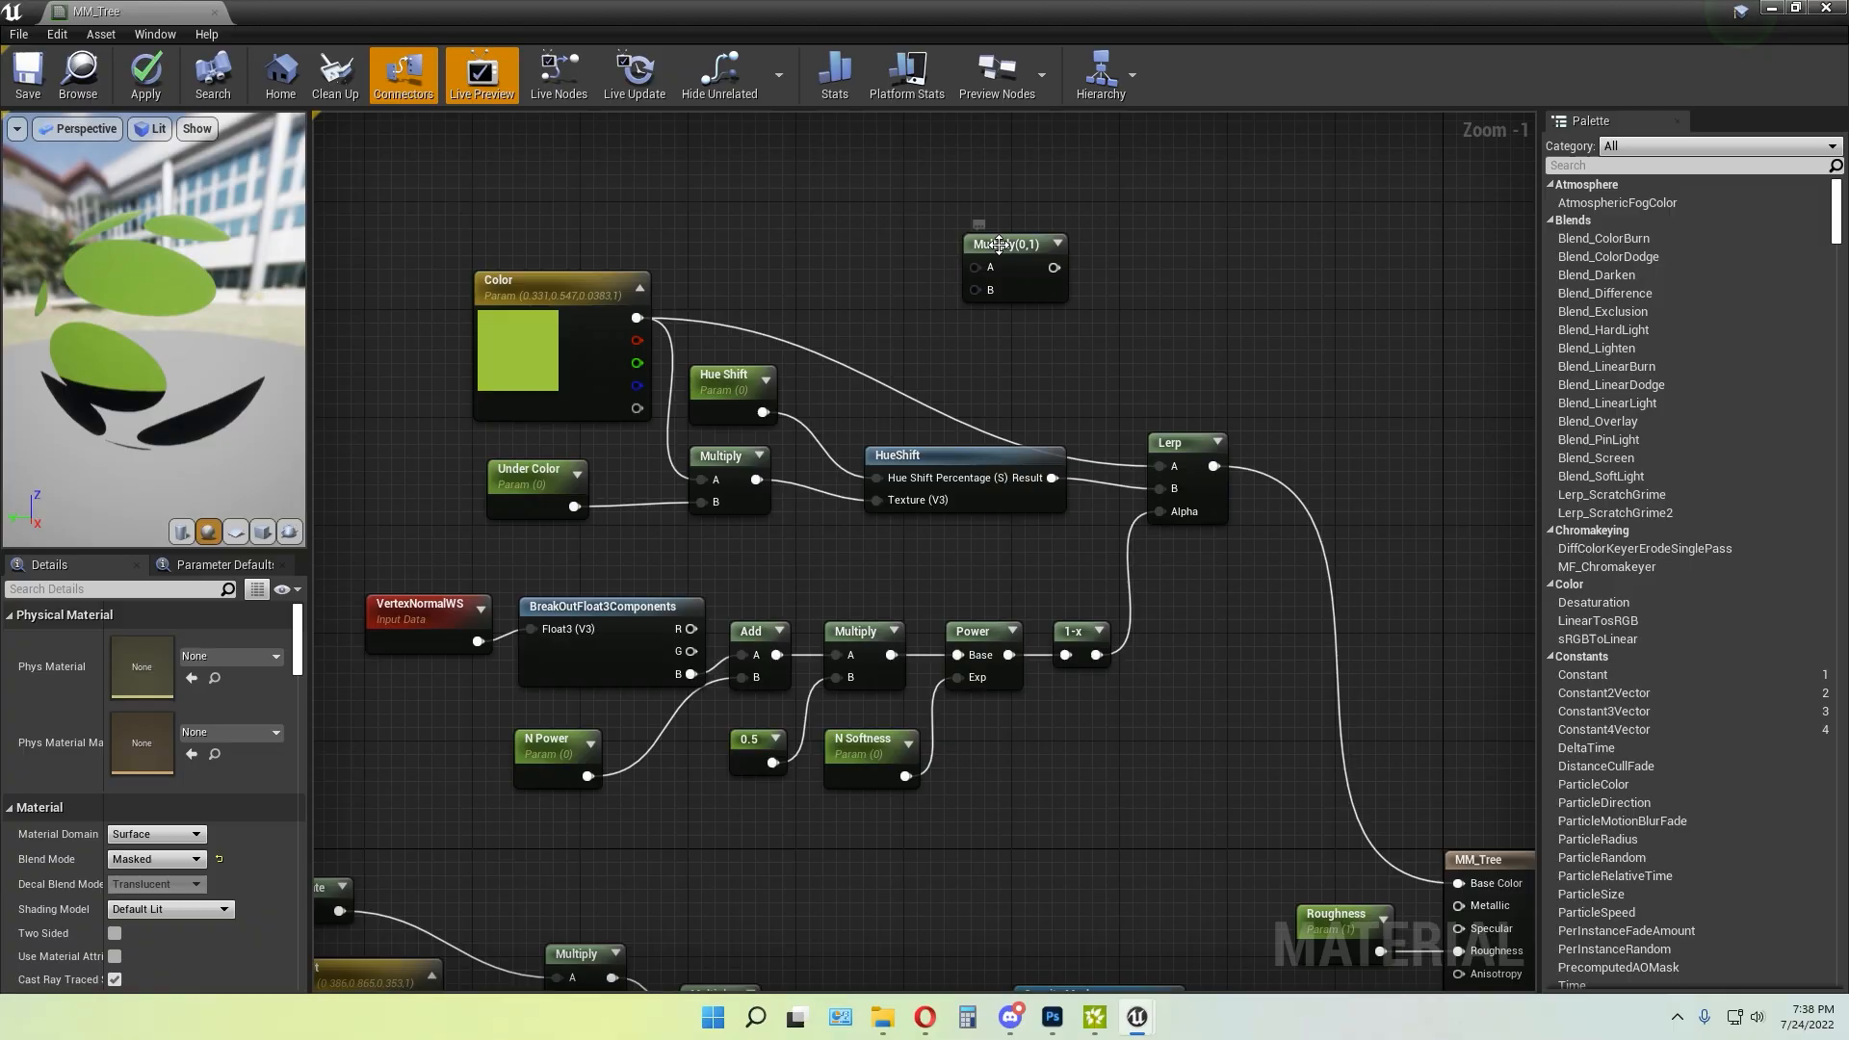
click(1016, 244)
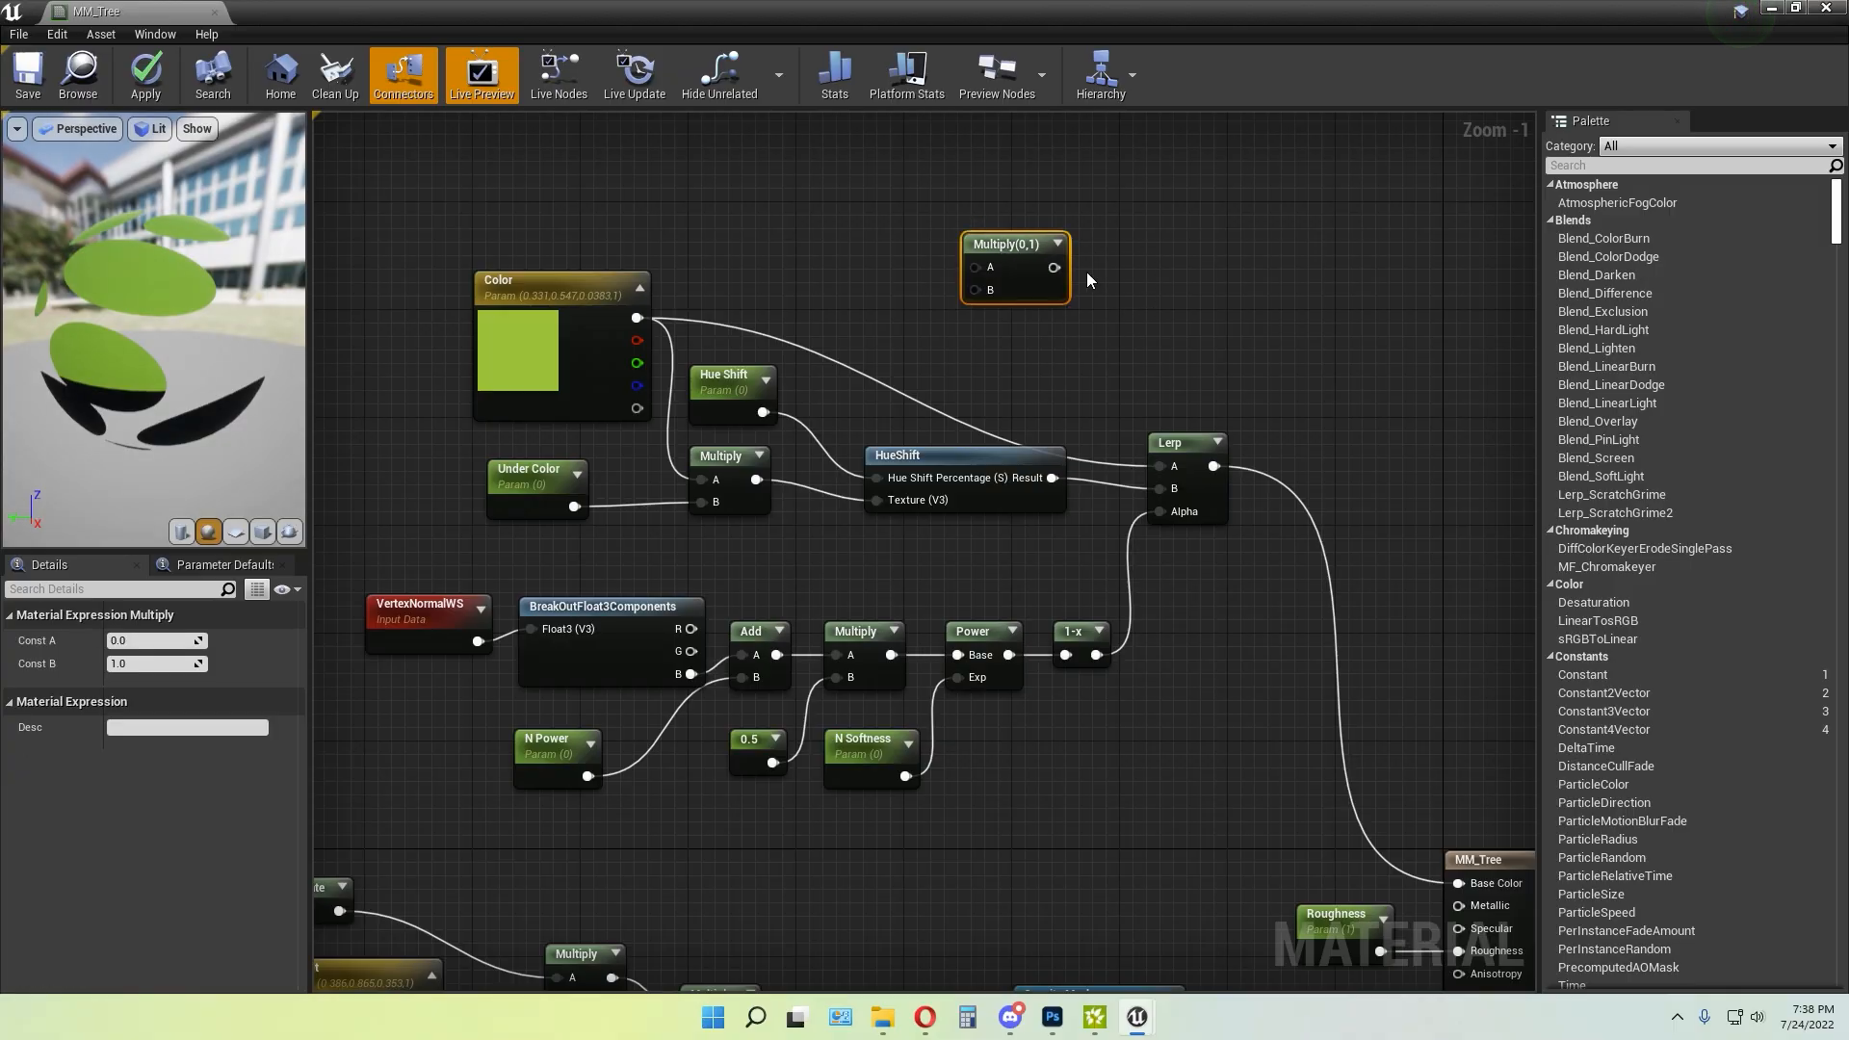
key(Delete)
Examine the settings of the Under Color and Hue Shift scalar parameters
click(496, 486)
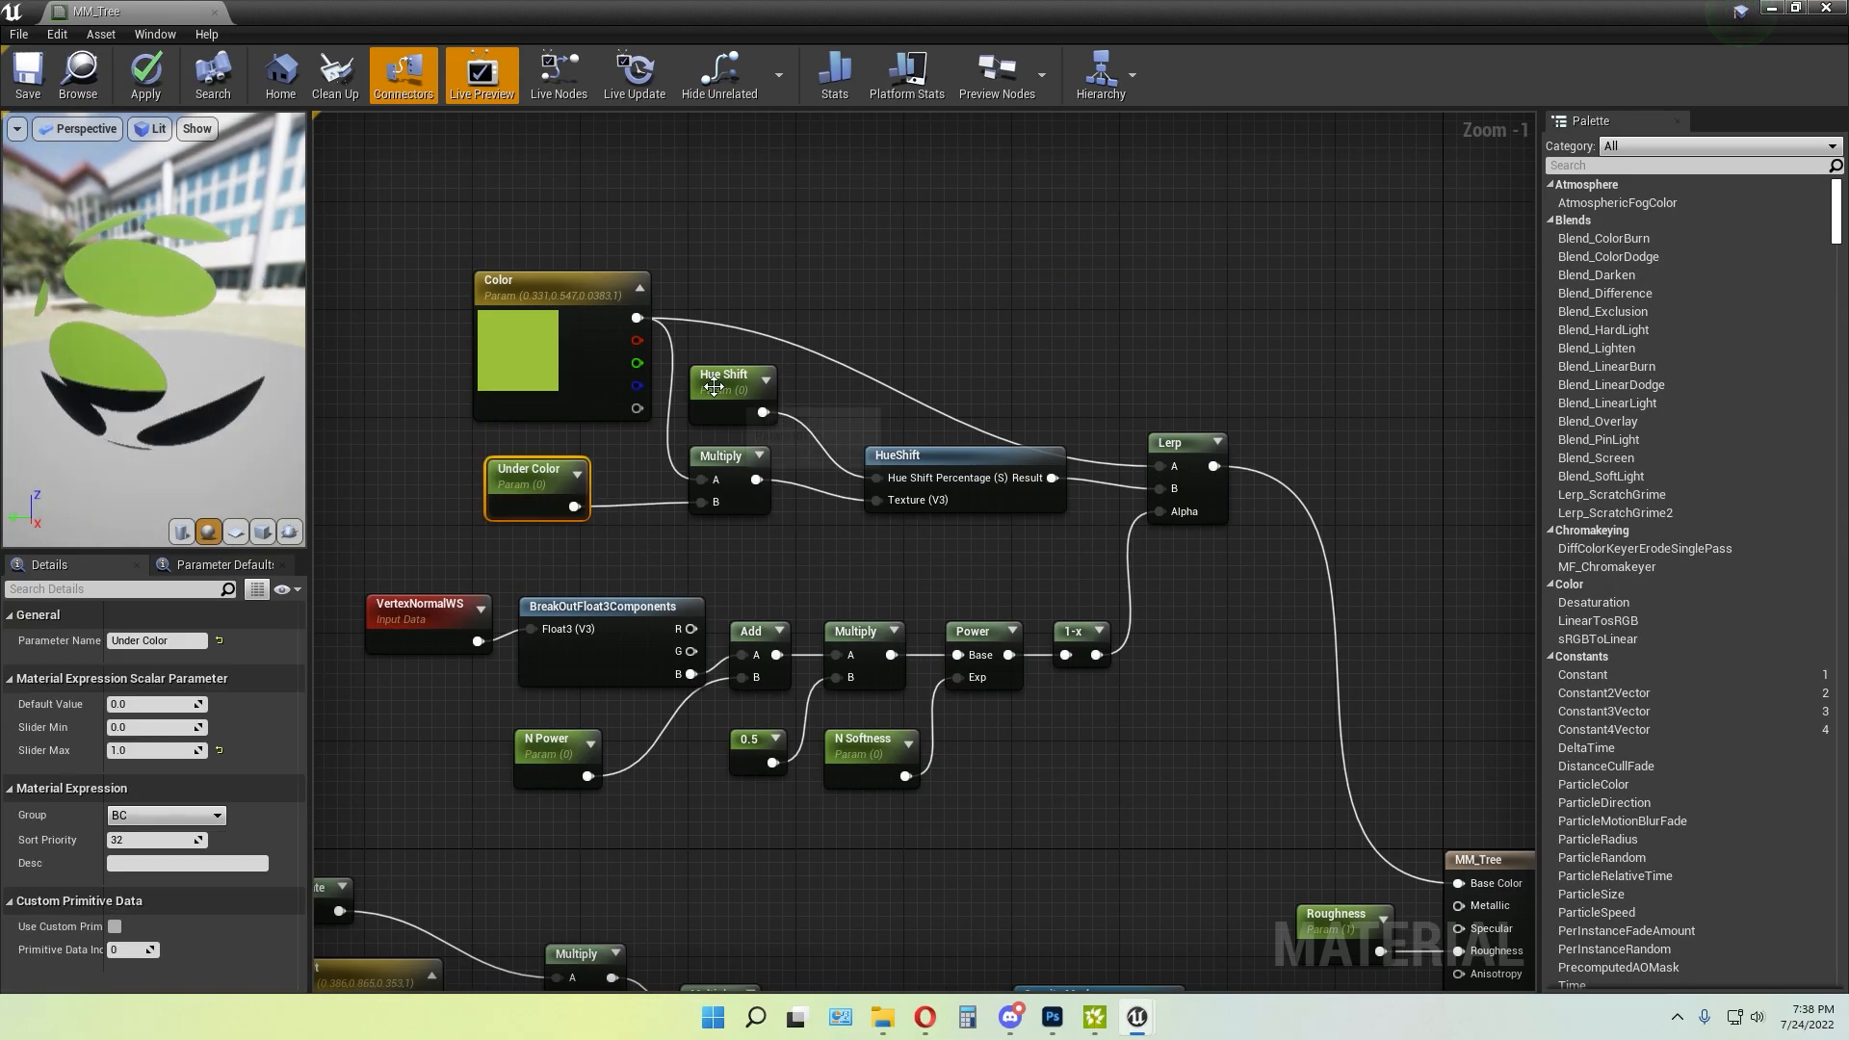
click(722, 380)
click(528, 474)
click(724, 383)
click(911, 294)
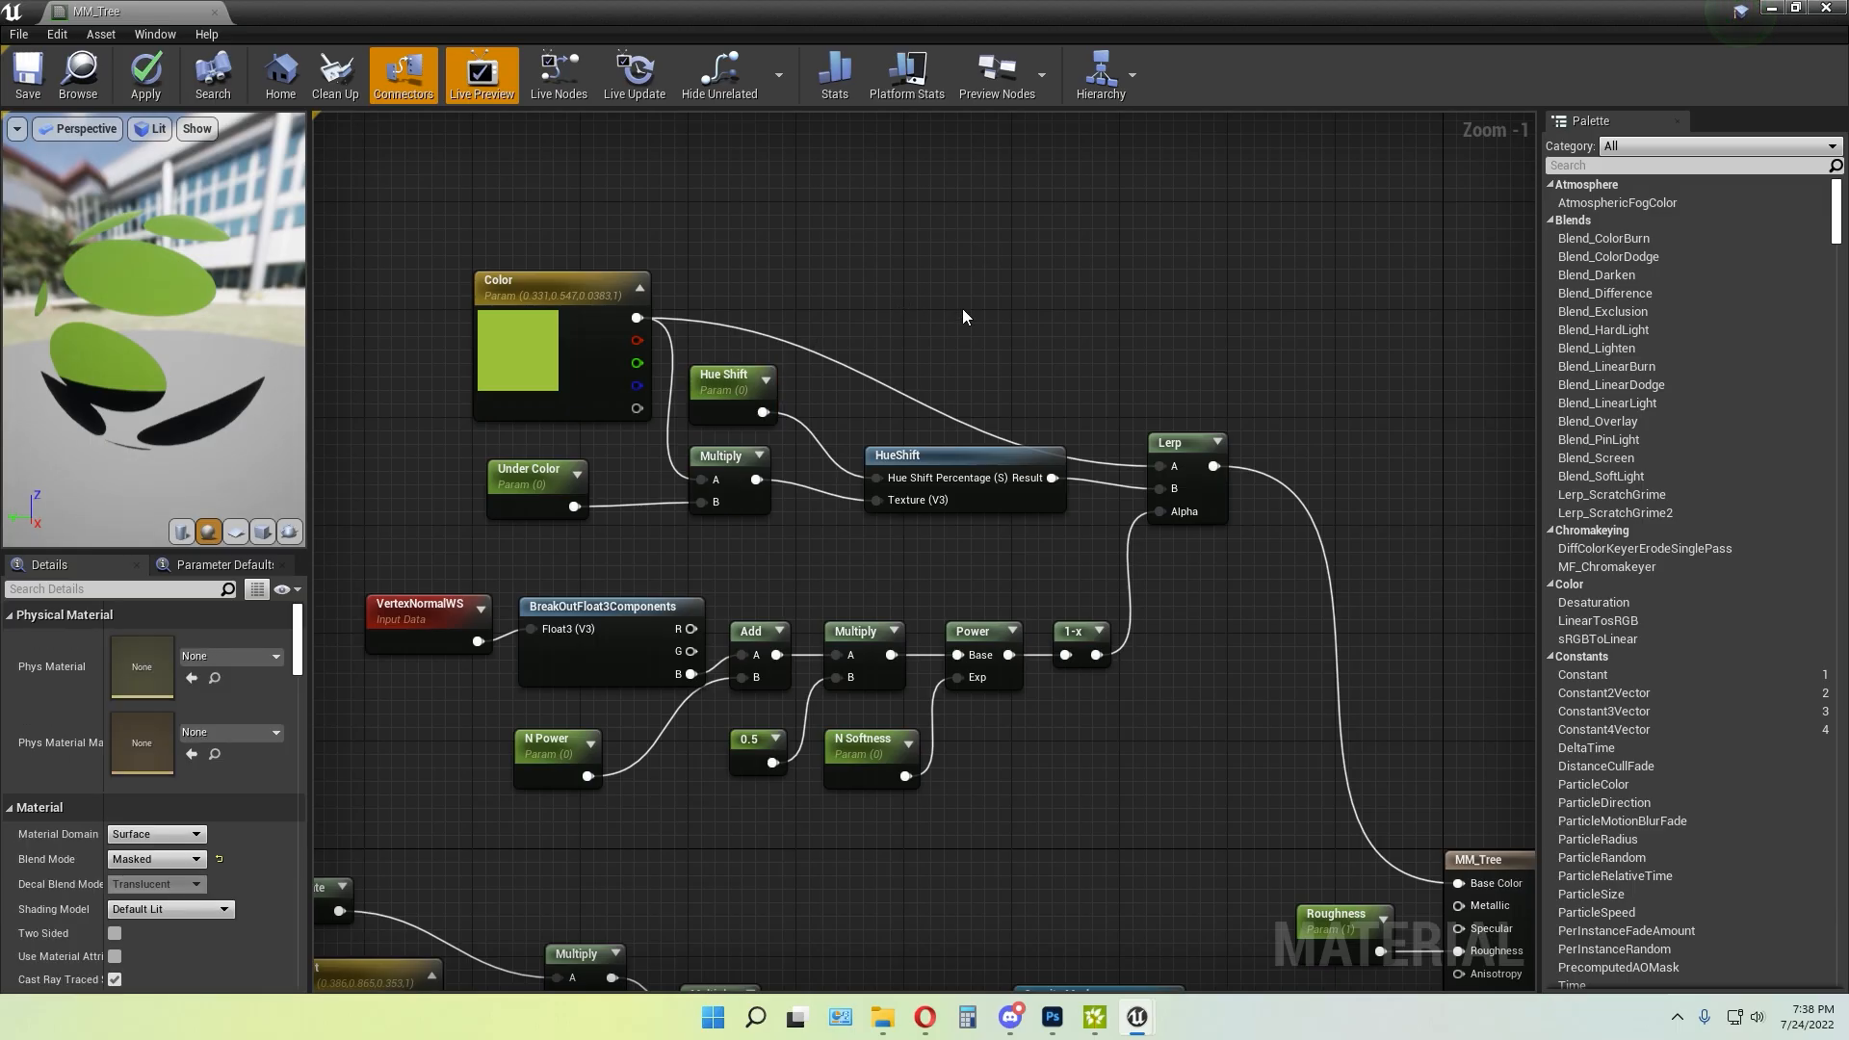
Add a scalar parameter named sss above the Hue Shift node, move it aside, and delete it
click(911, 232)
text(sss)
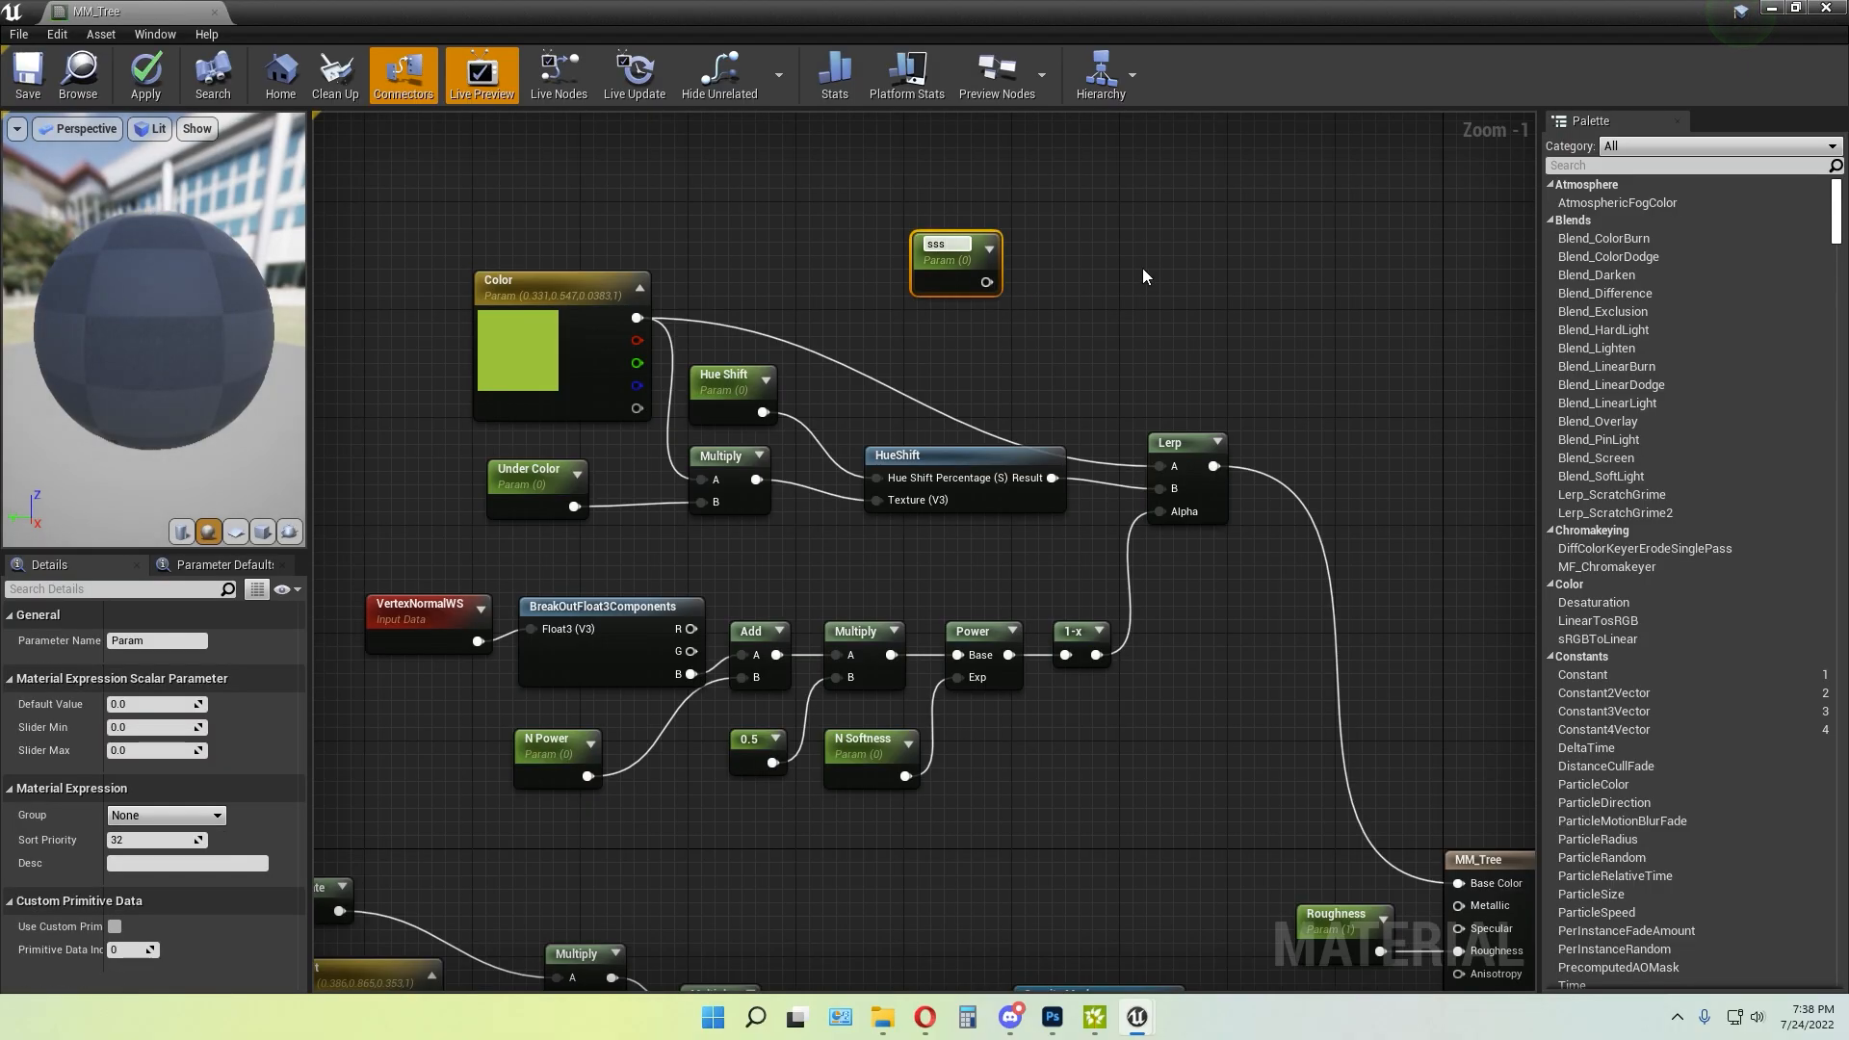
click(1117, 251)
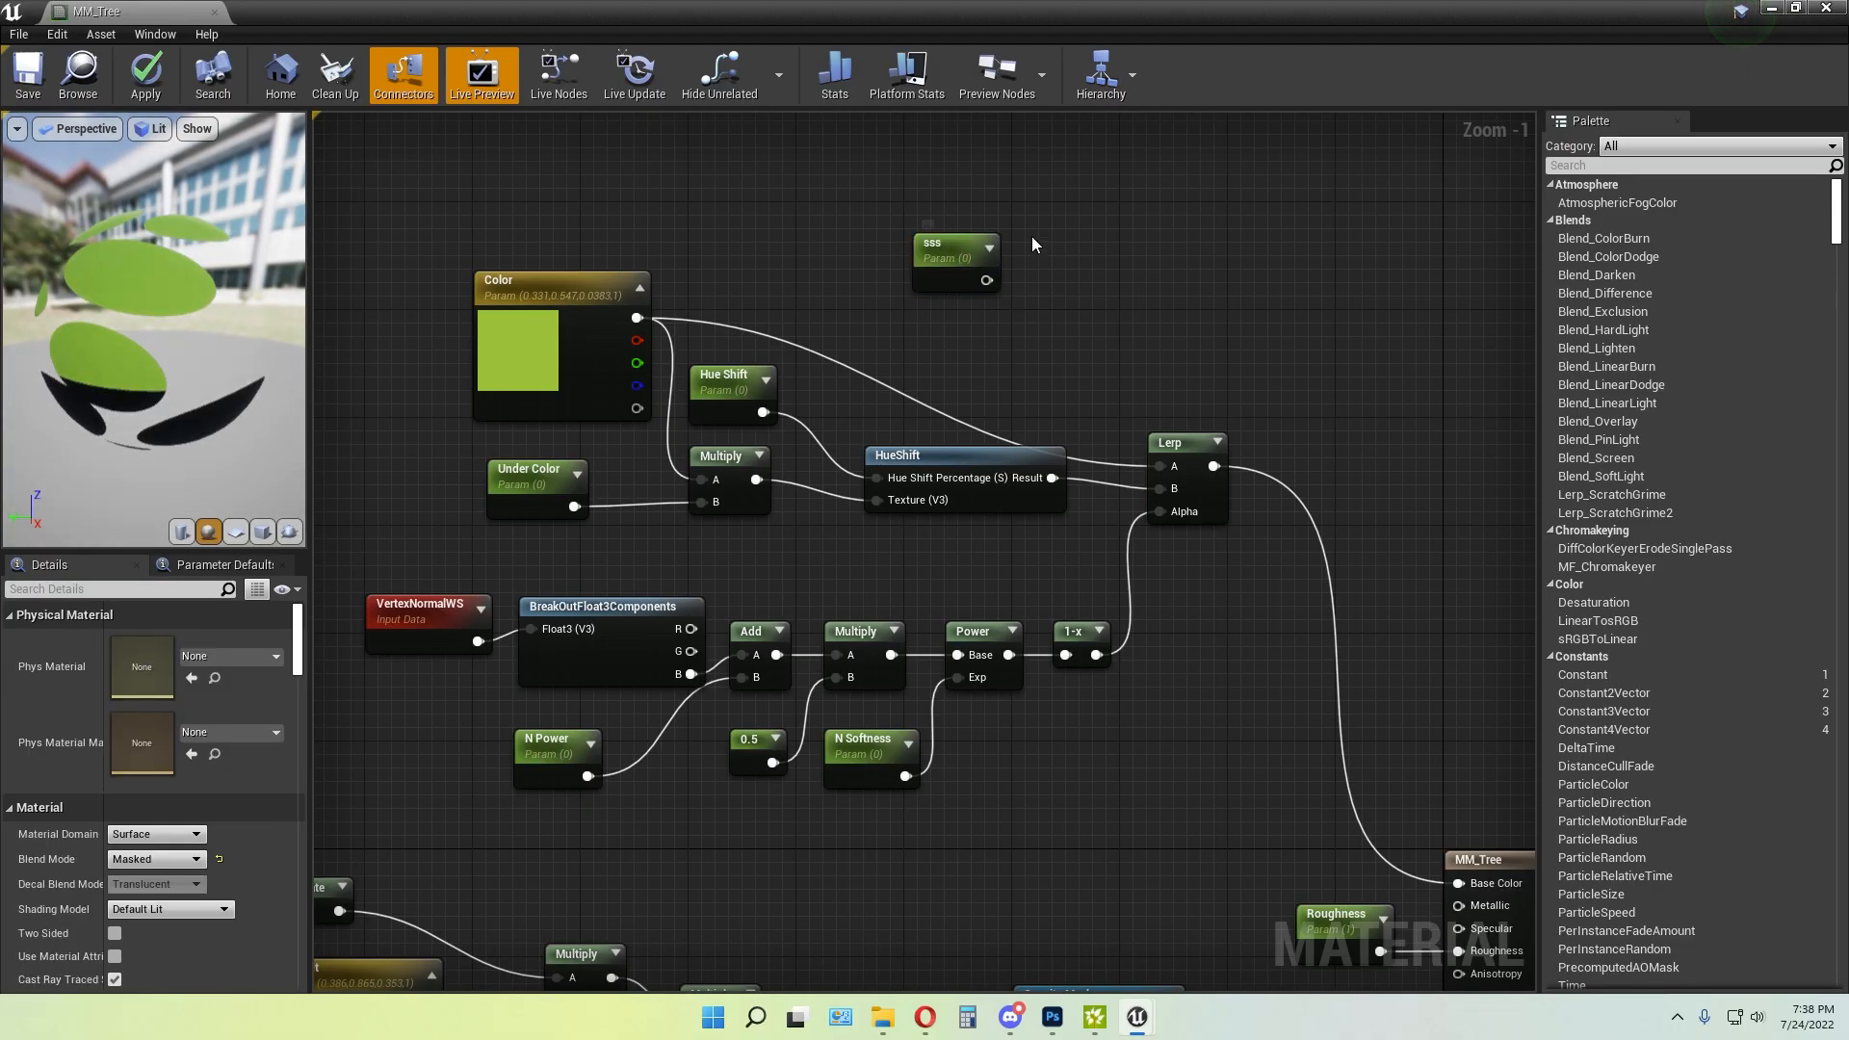
drag(954, 249, 852, 219)
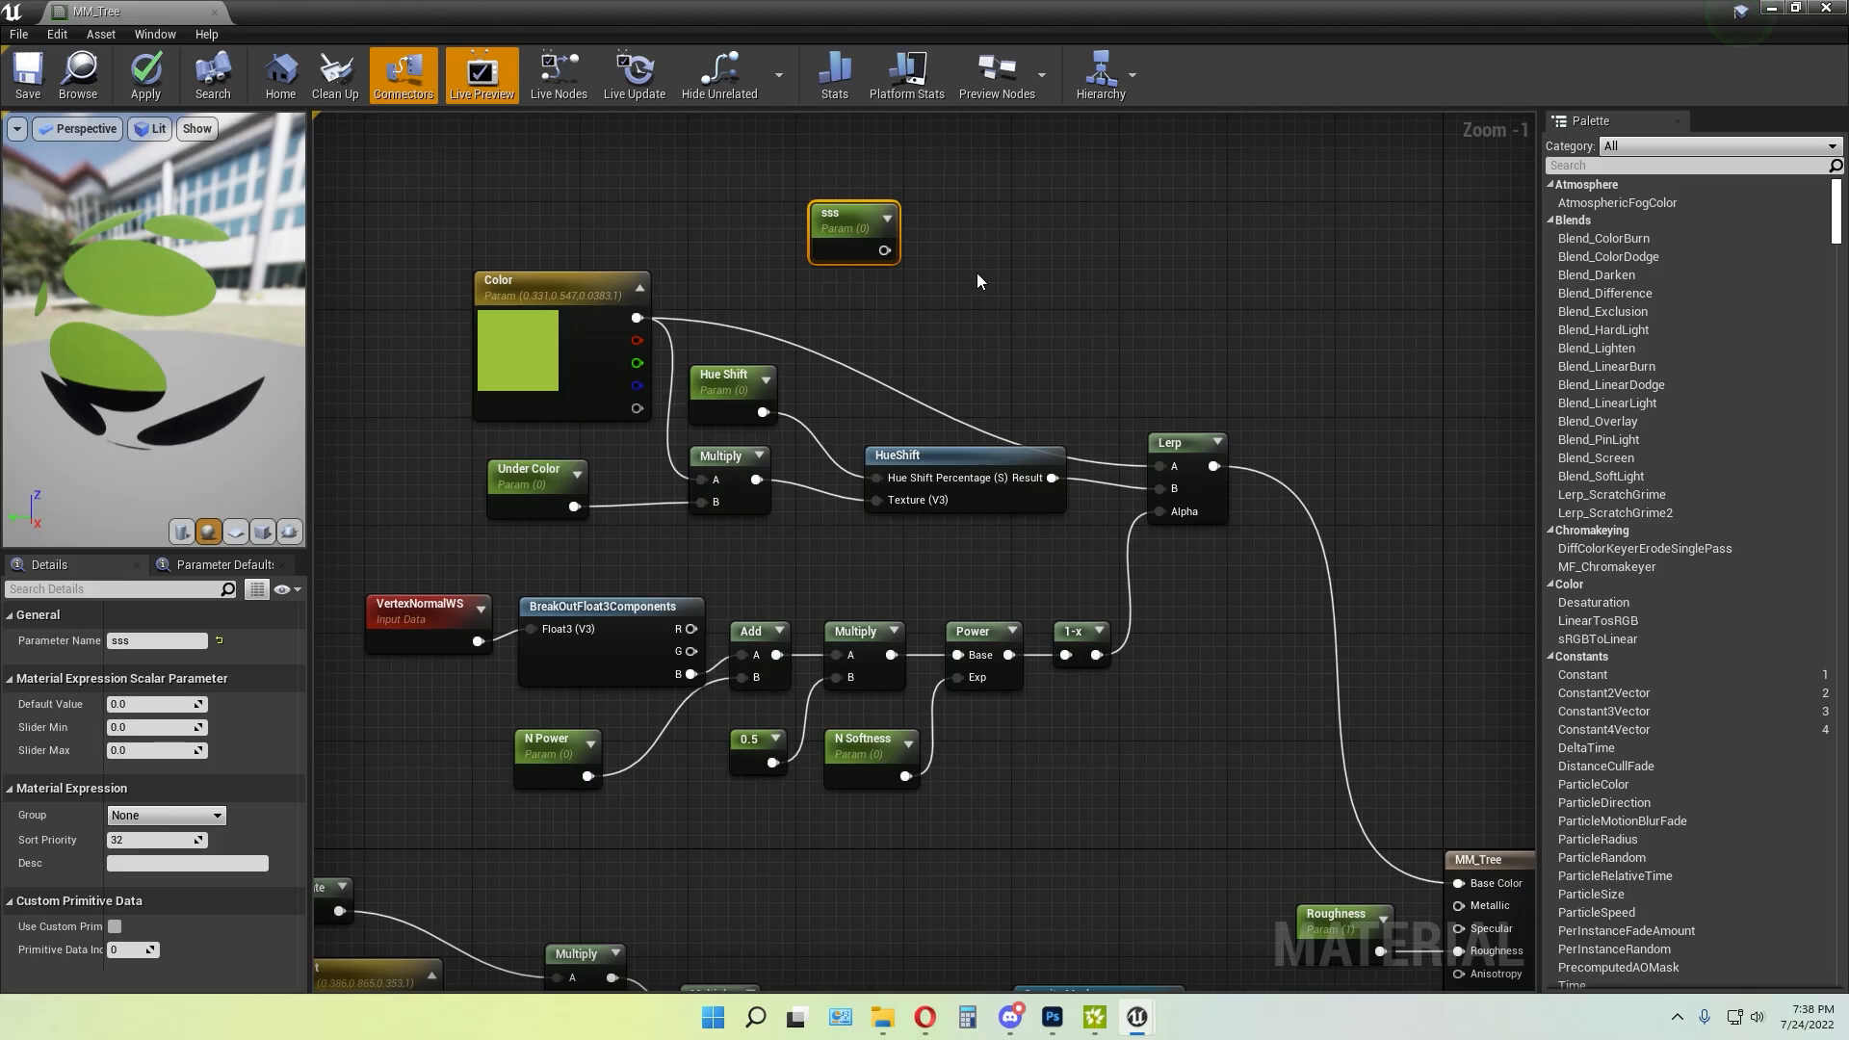
key(Delete)
click(528, 486)
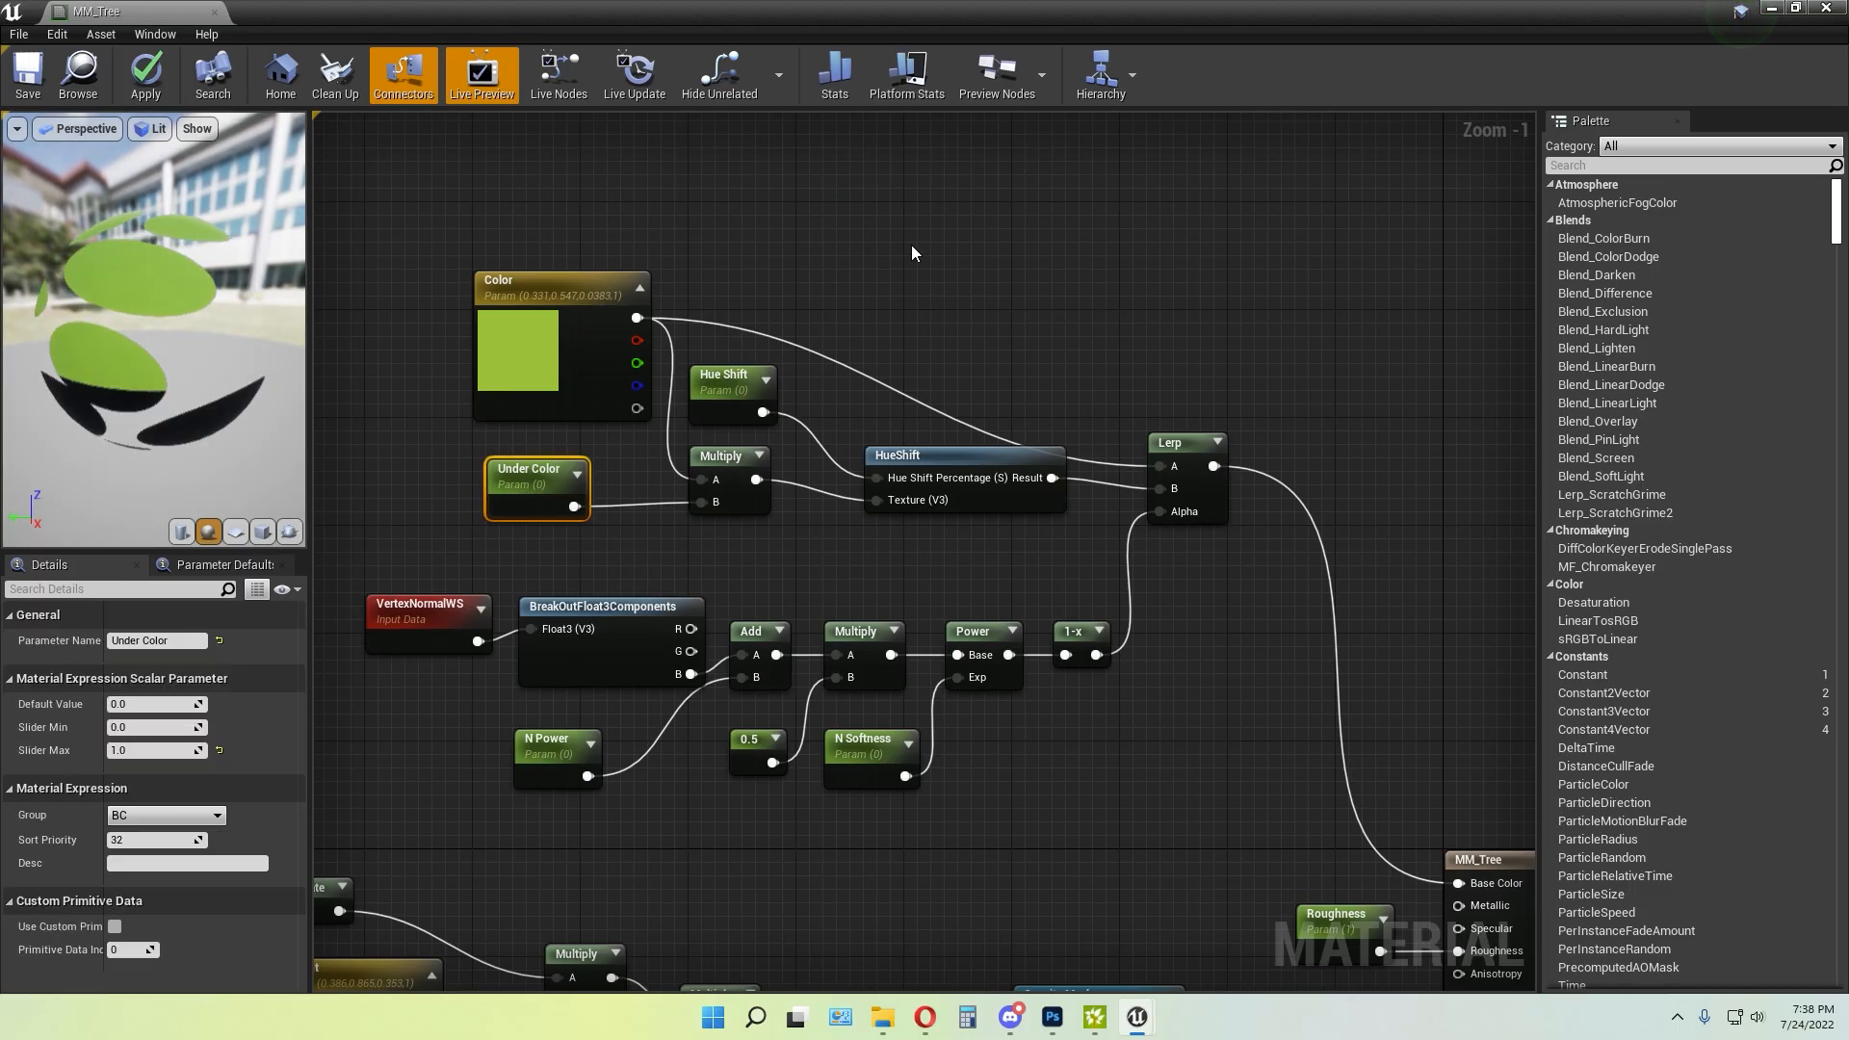
click(911, 254)
Search the available nodes for "hue", add a HueShift node above the existing one, and delete it
scroll(980, 441, up, 1)
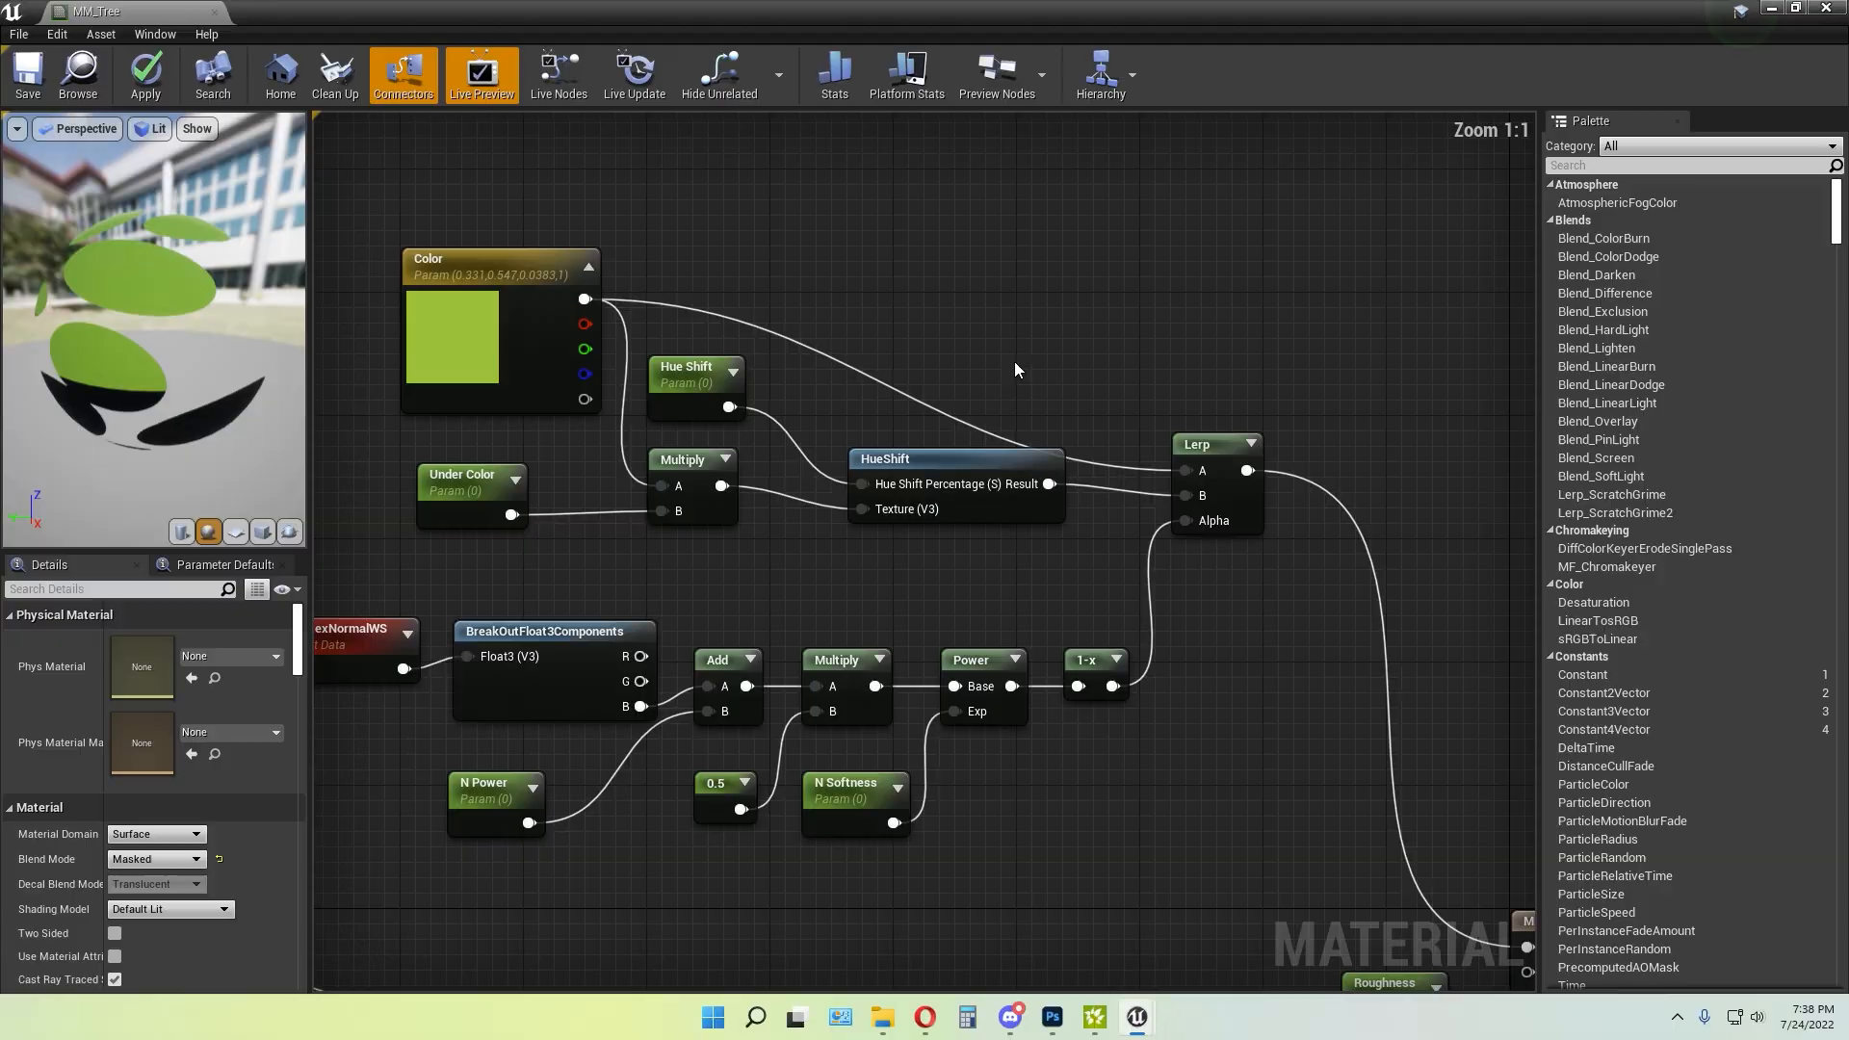
right_drag(1037, 364, 1127, 379)
right_click(1016, 308)
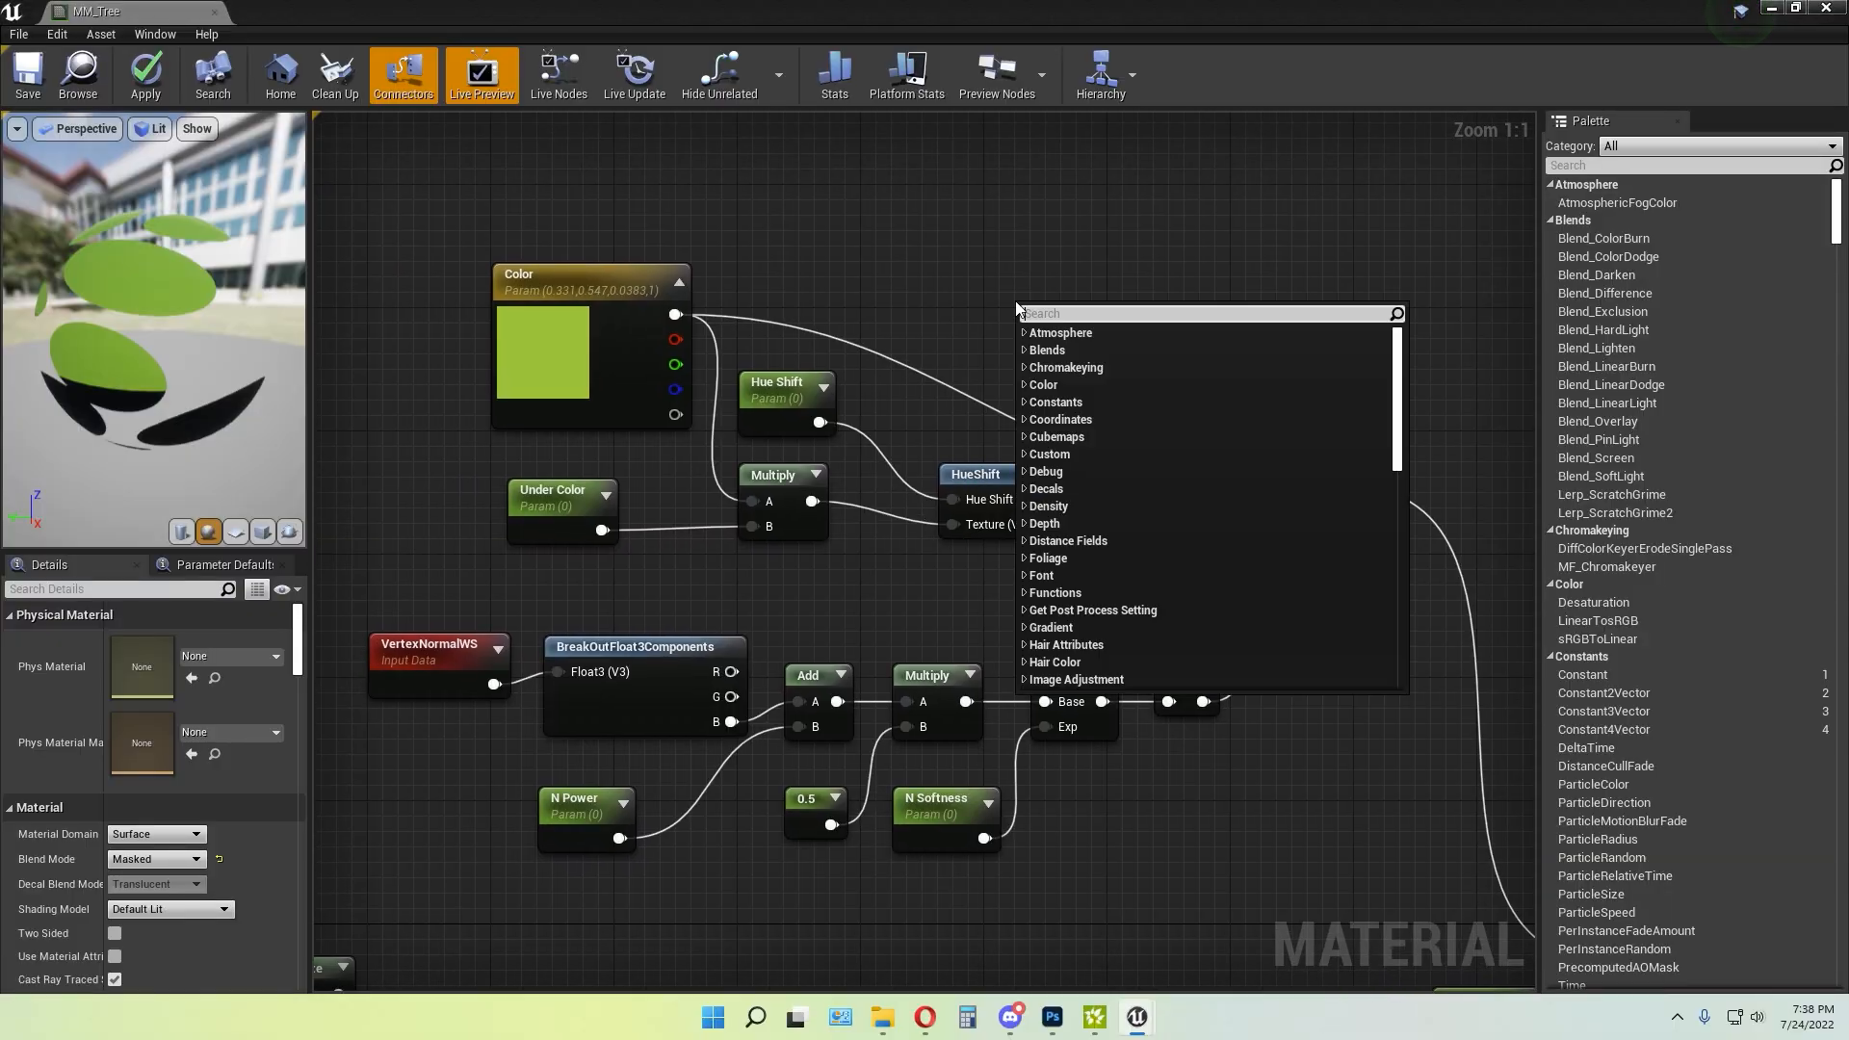
click(998, 269)
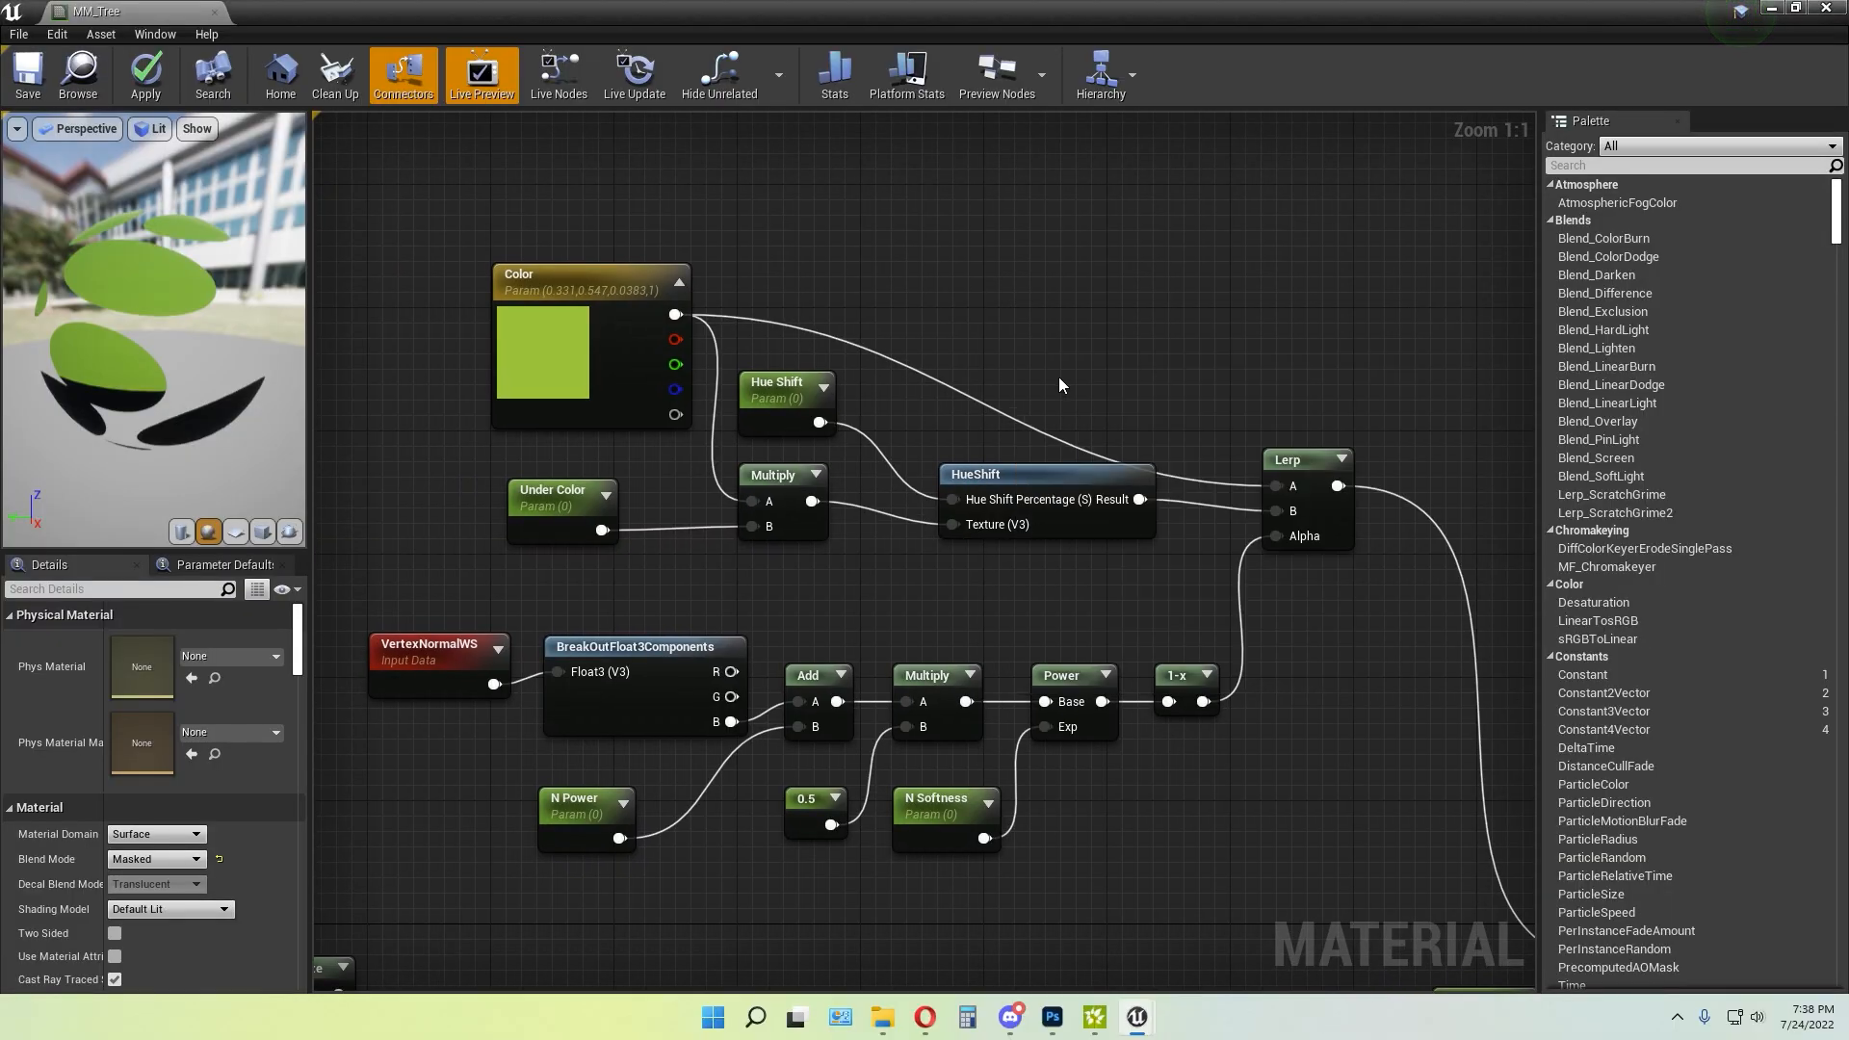
right_click(1018, 274)
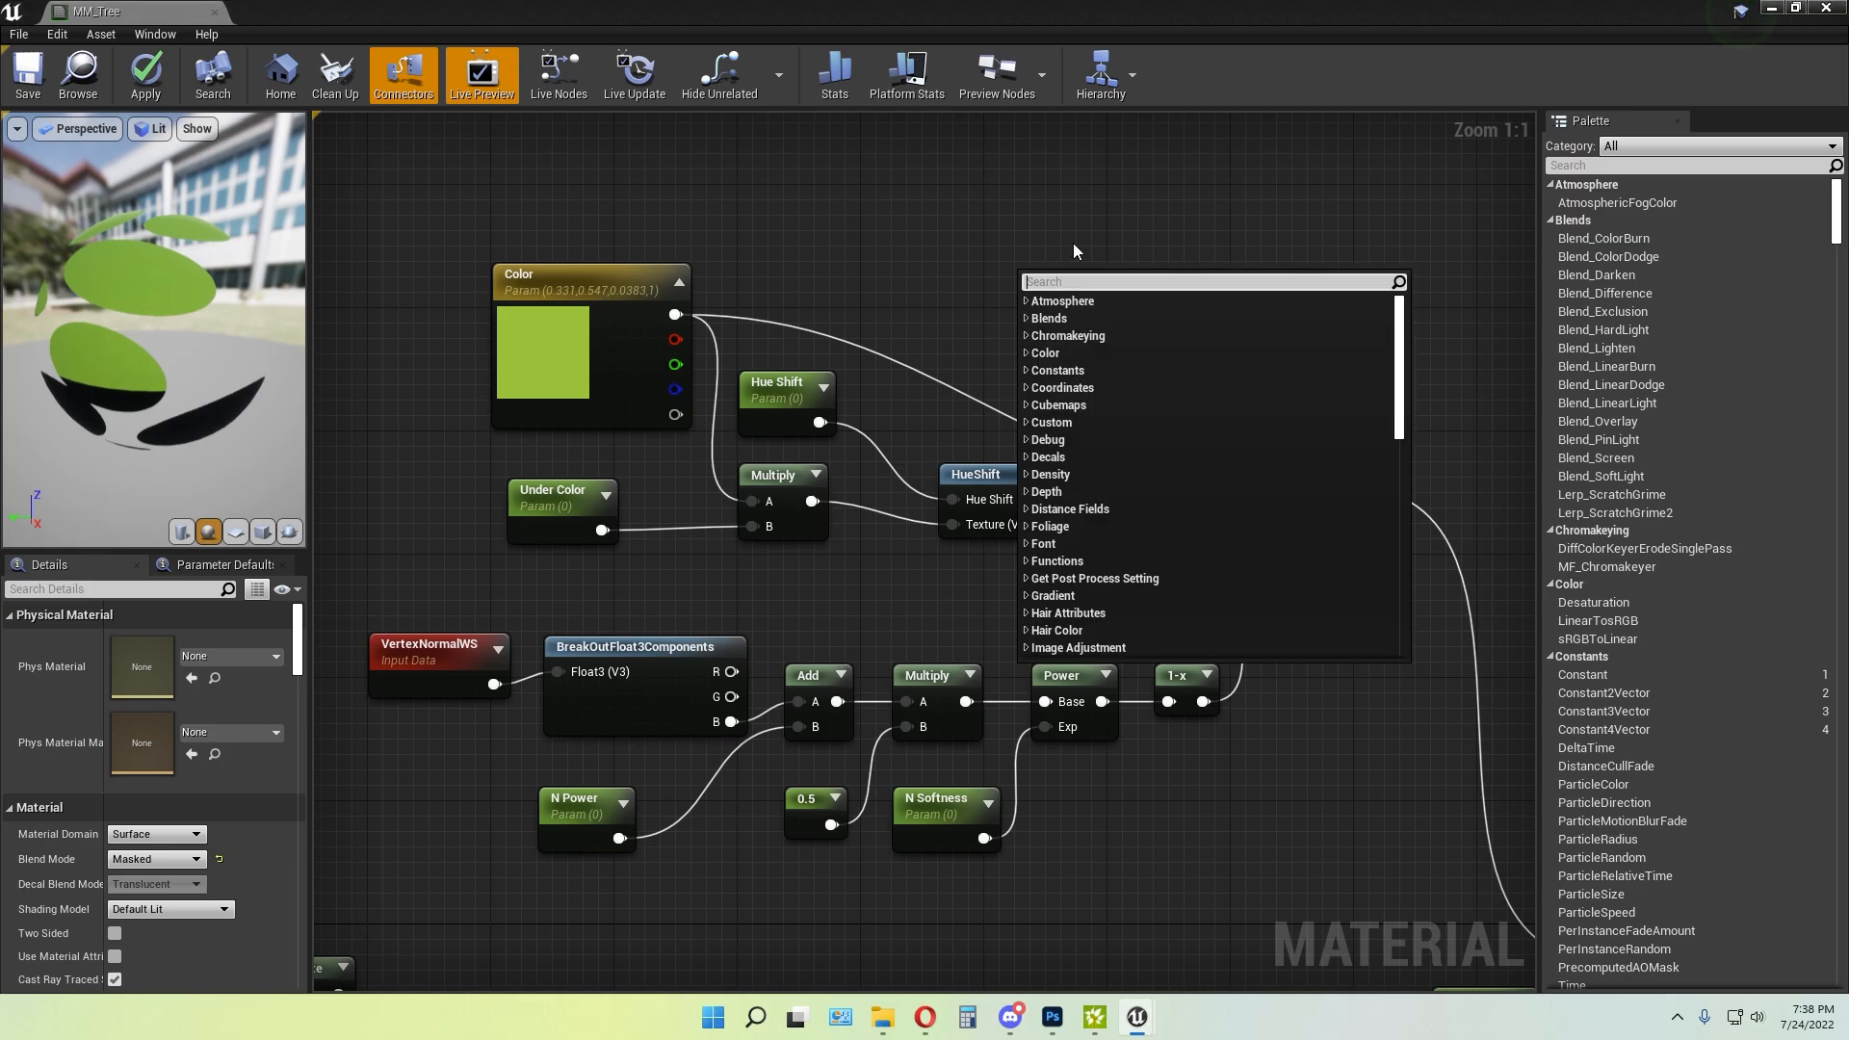
text(hue)
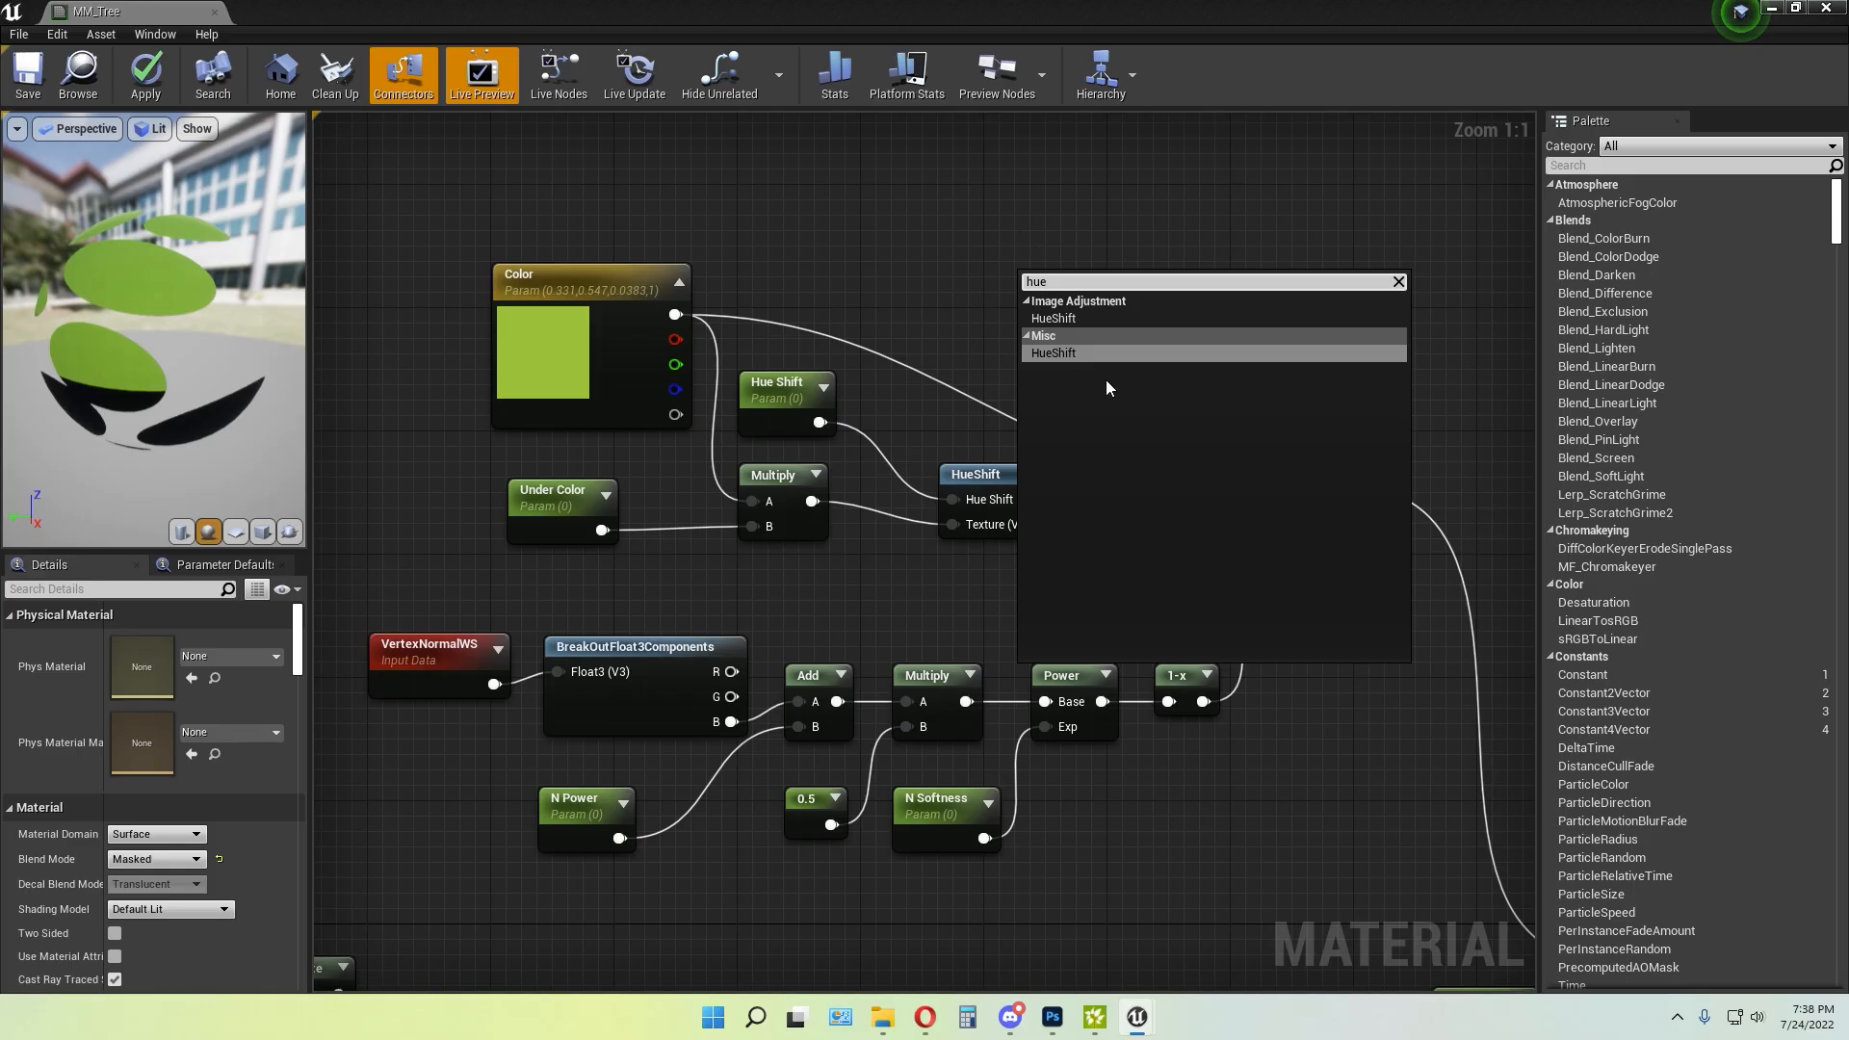
click(1082, 352)
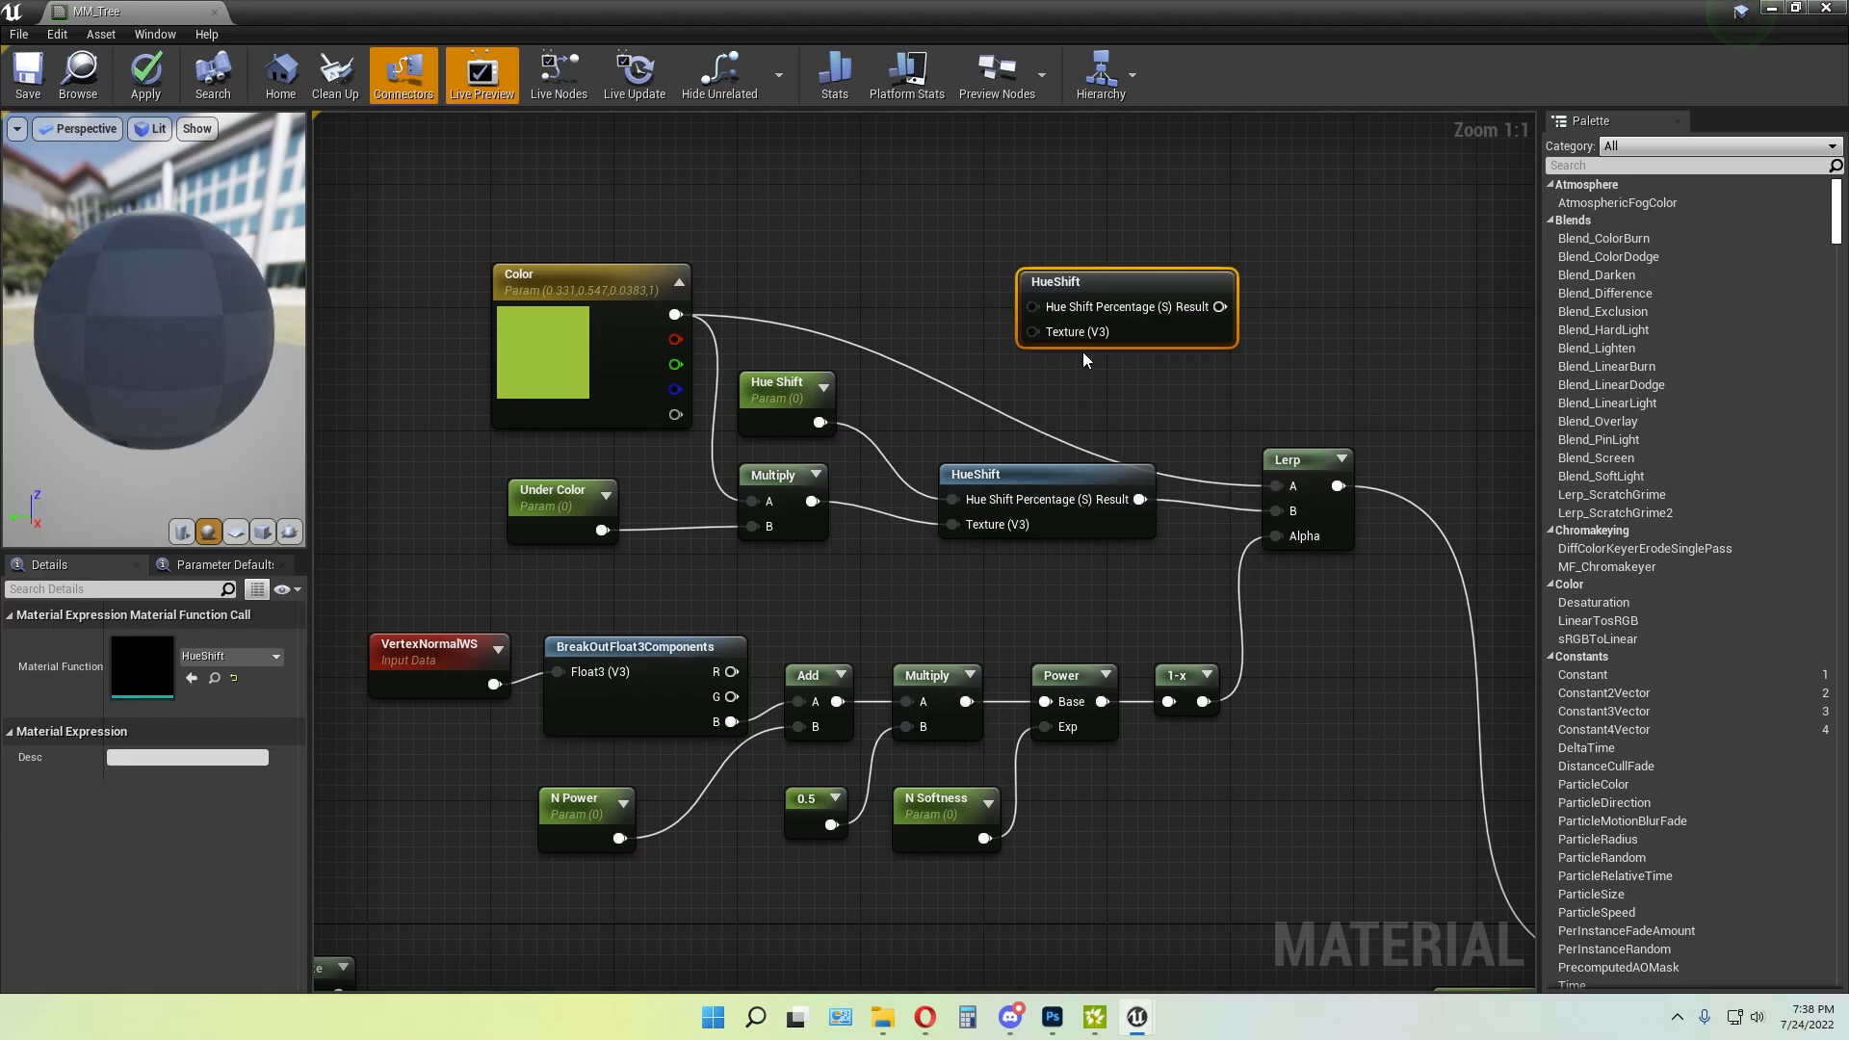
key(Delete)
Add a Lerp node above the existing Lerp and delete it again
right_drag(1341, 365, 1346, 371)
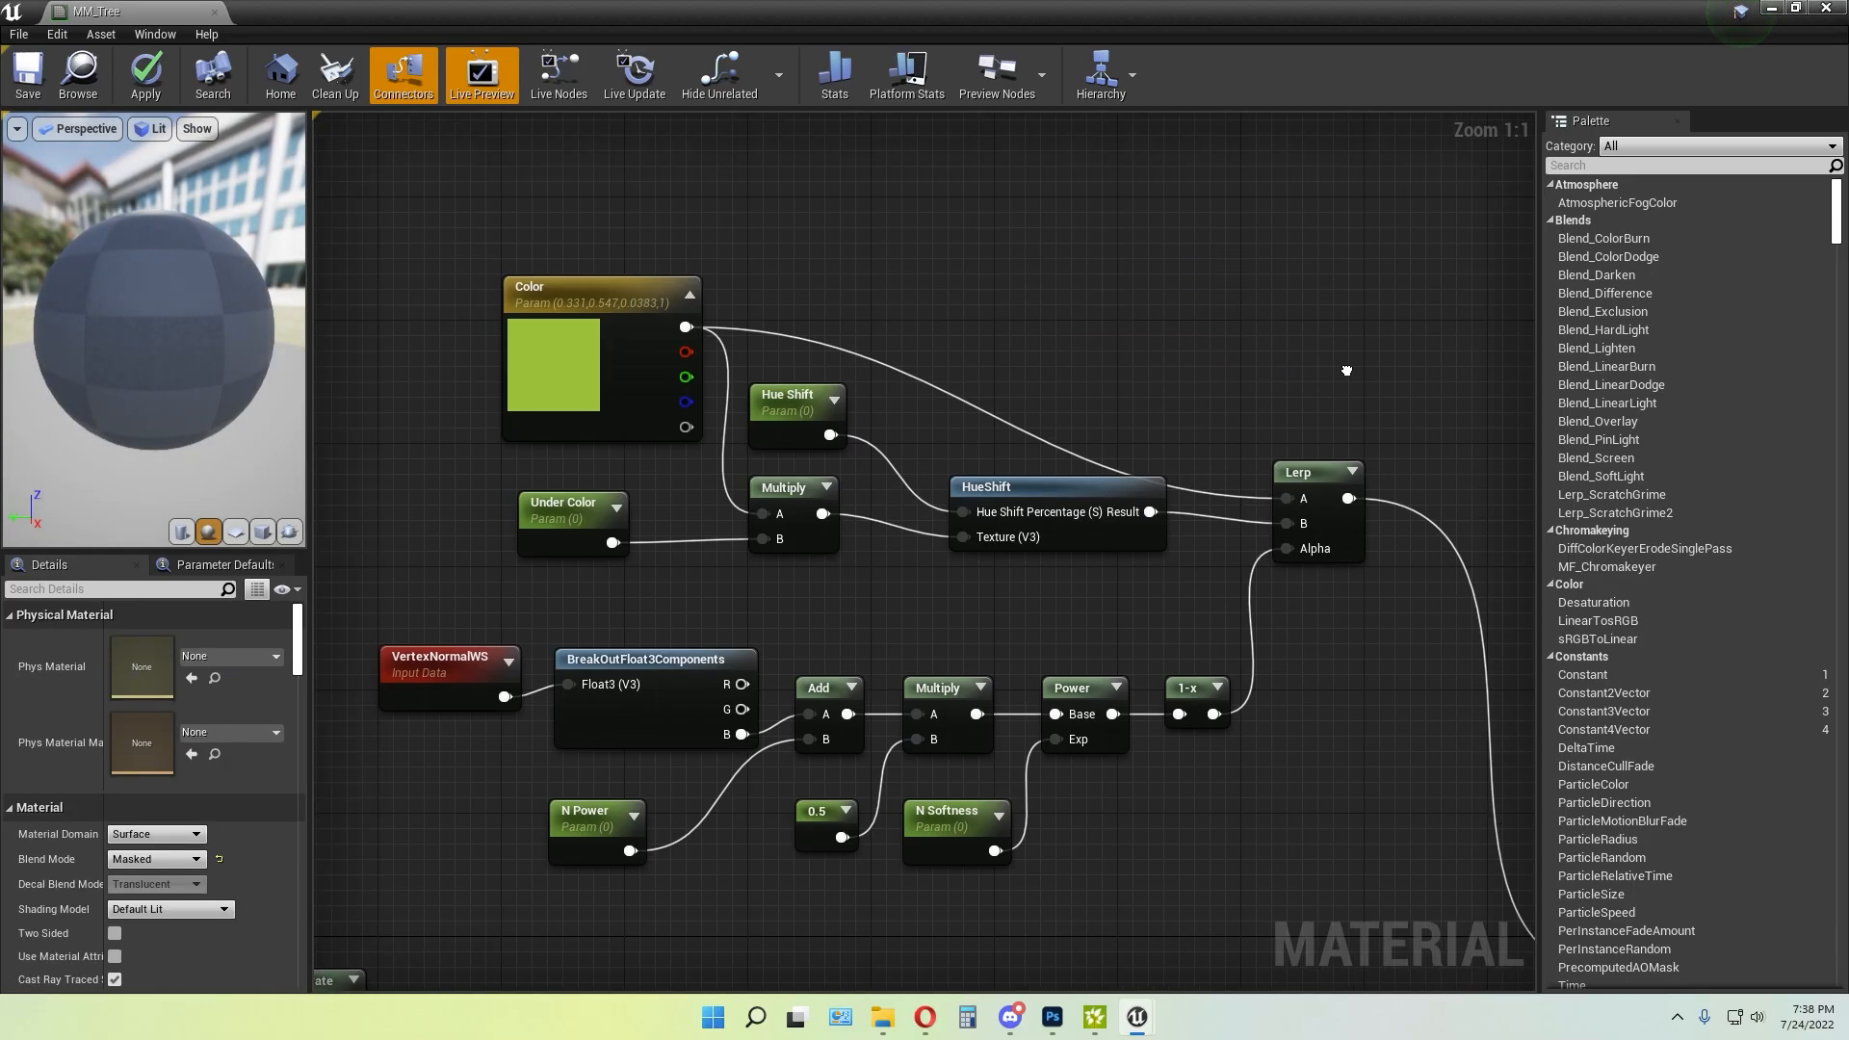
click(1222, 285)
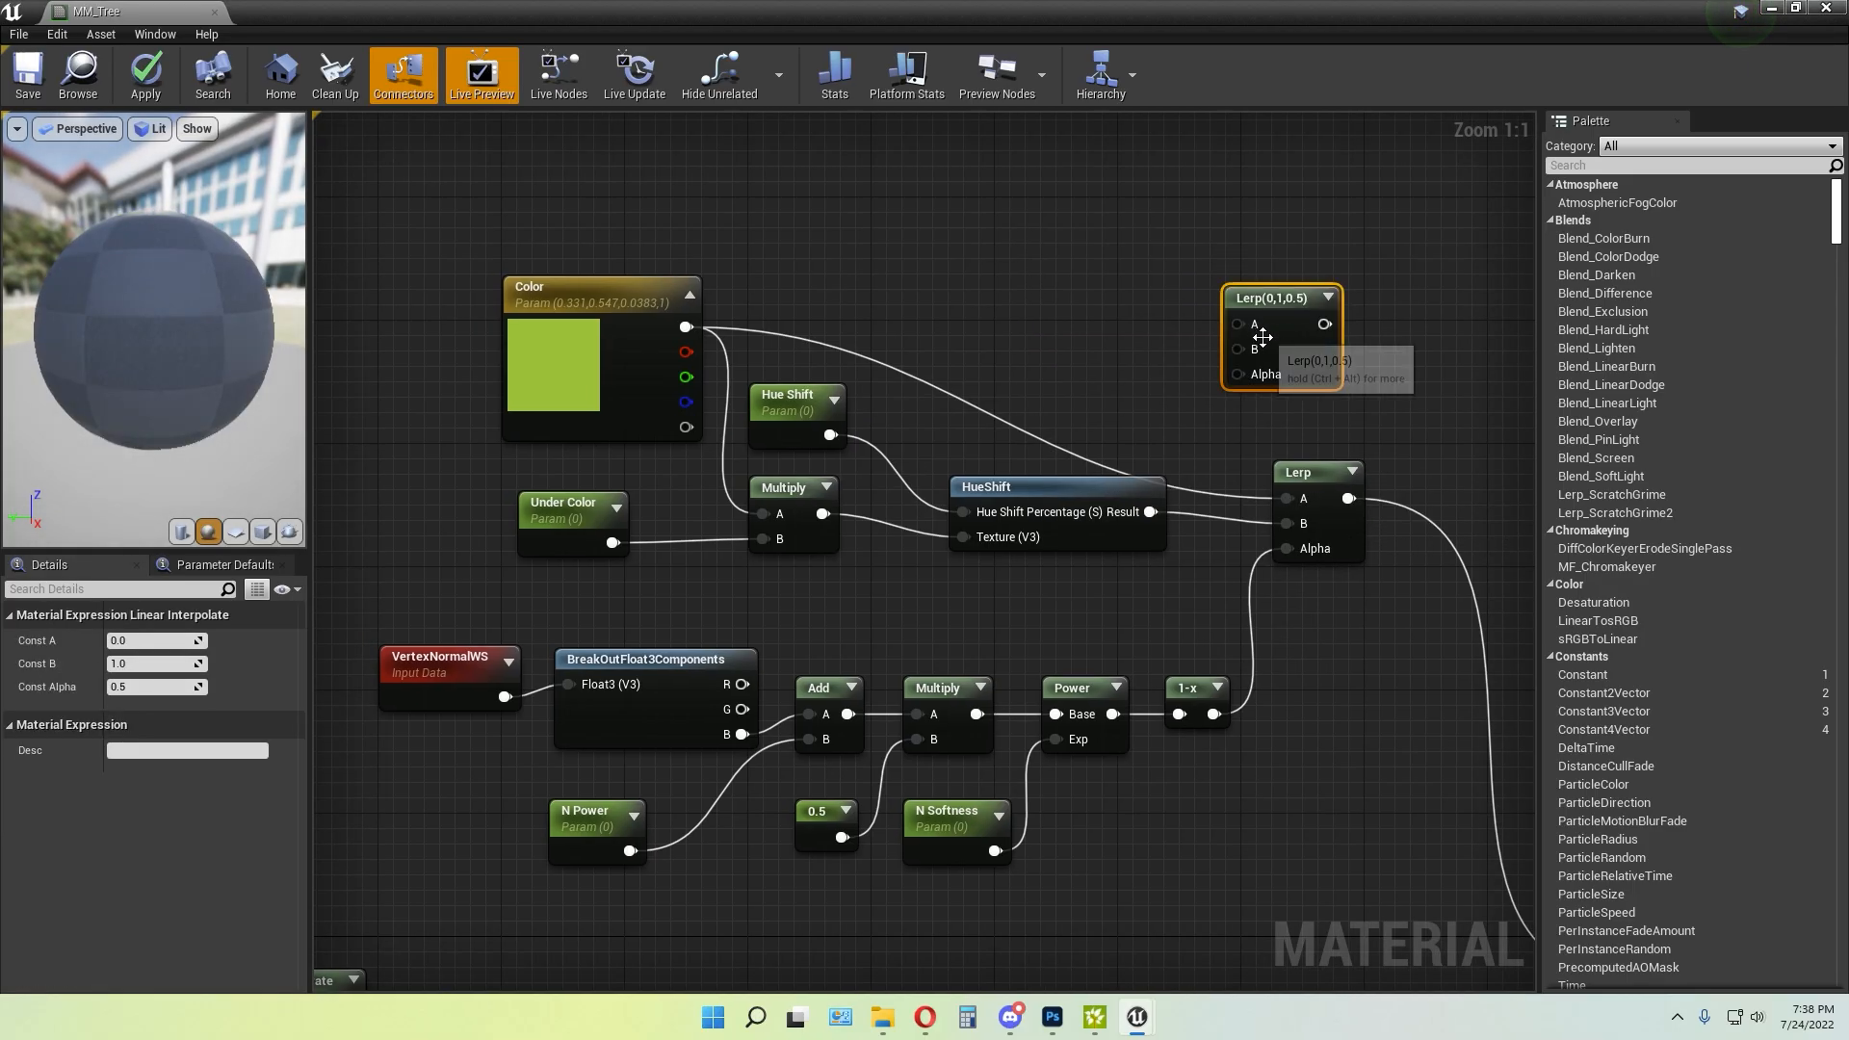
click(1398, 269)
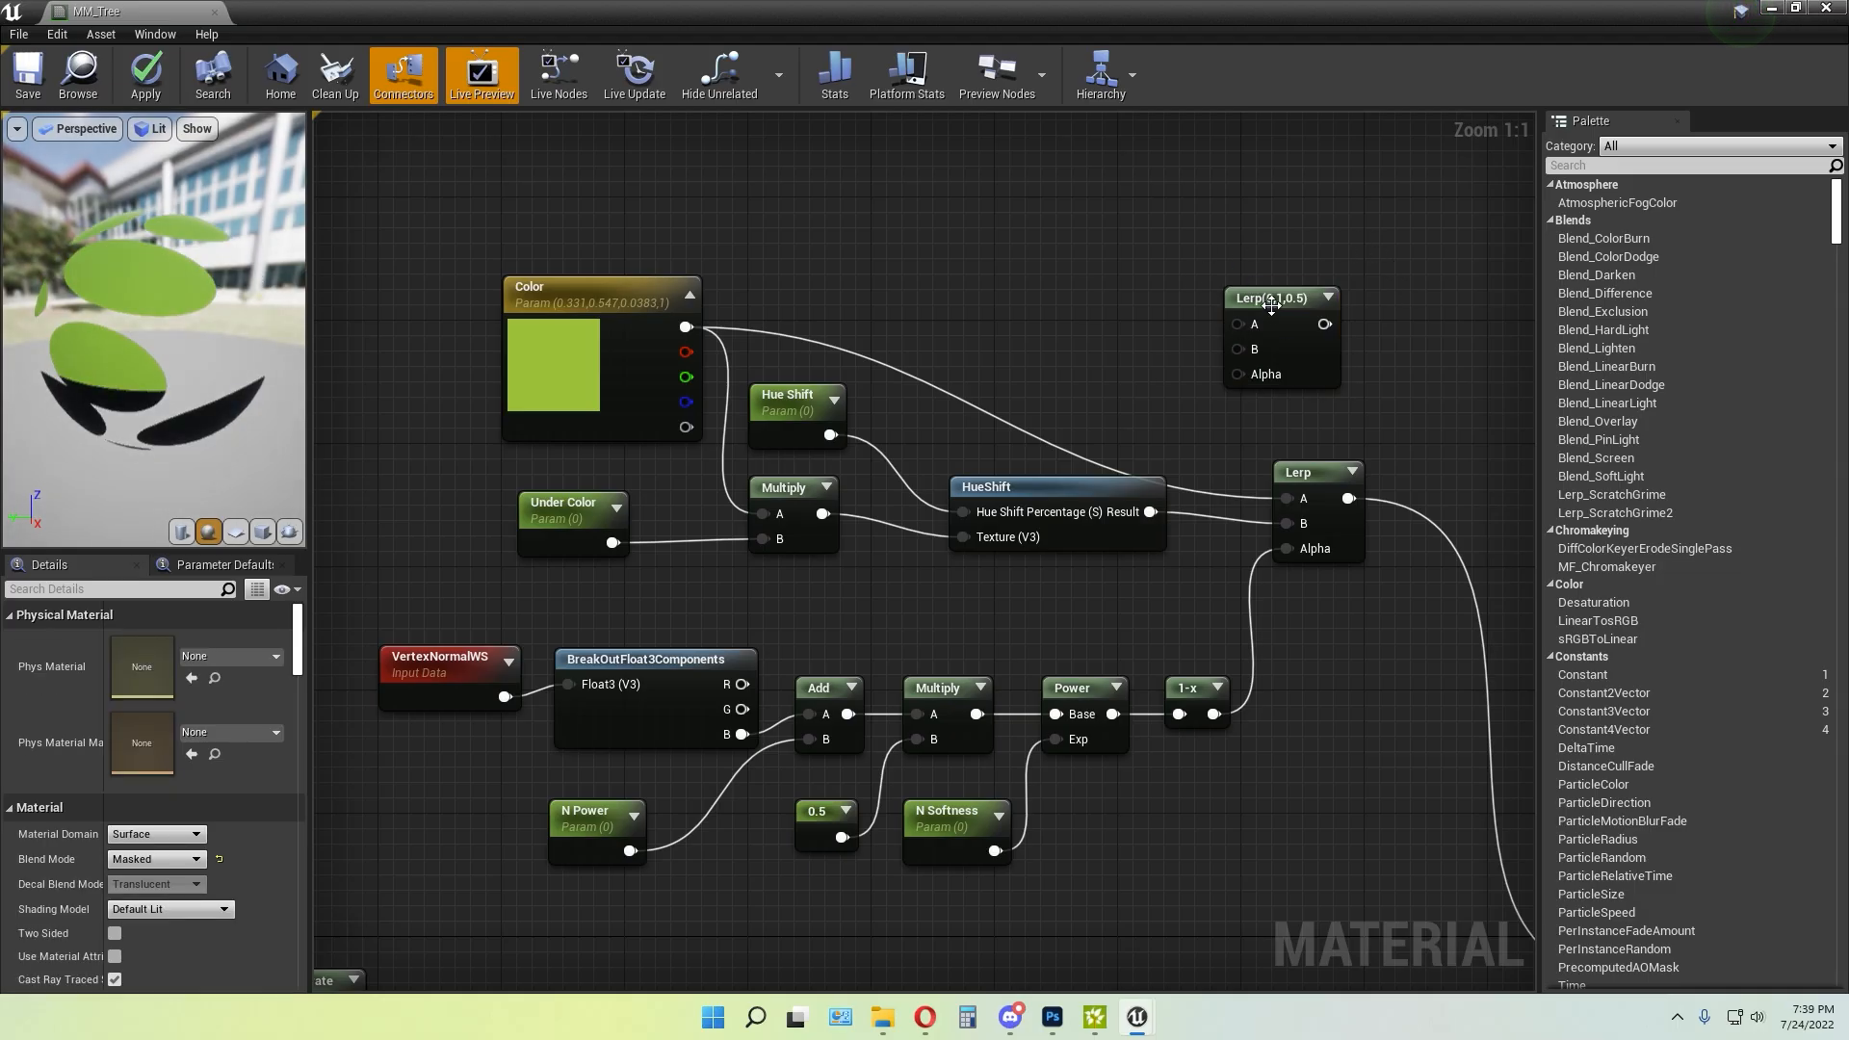
click(1266, 300)
key(Delete)
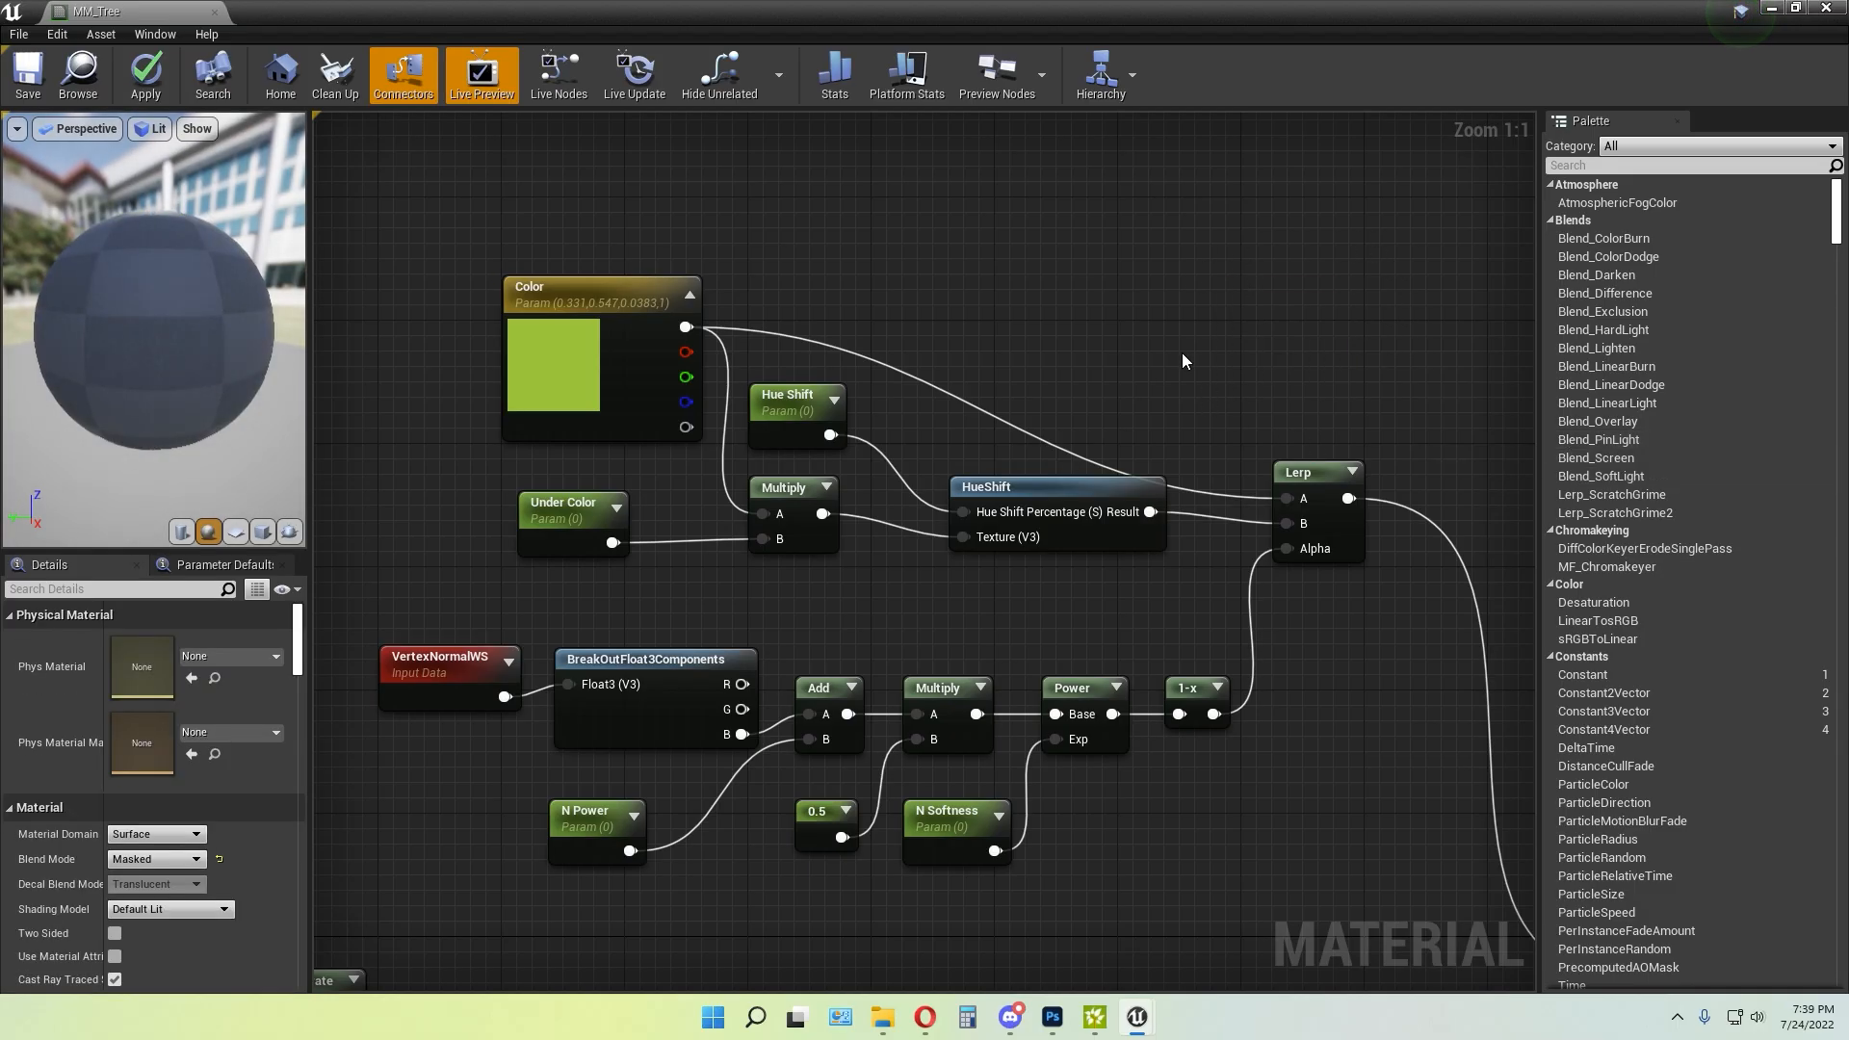
Add a second VertexNormalWS node, align it below the existing one, and delete it
right_drag(954, 327, 977, 296)
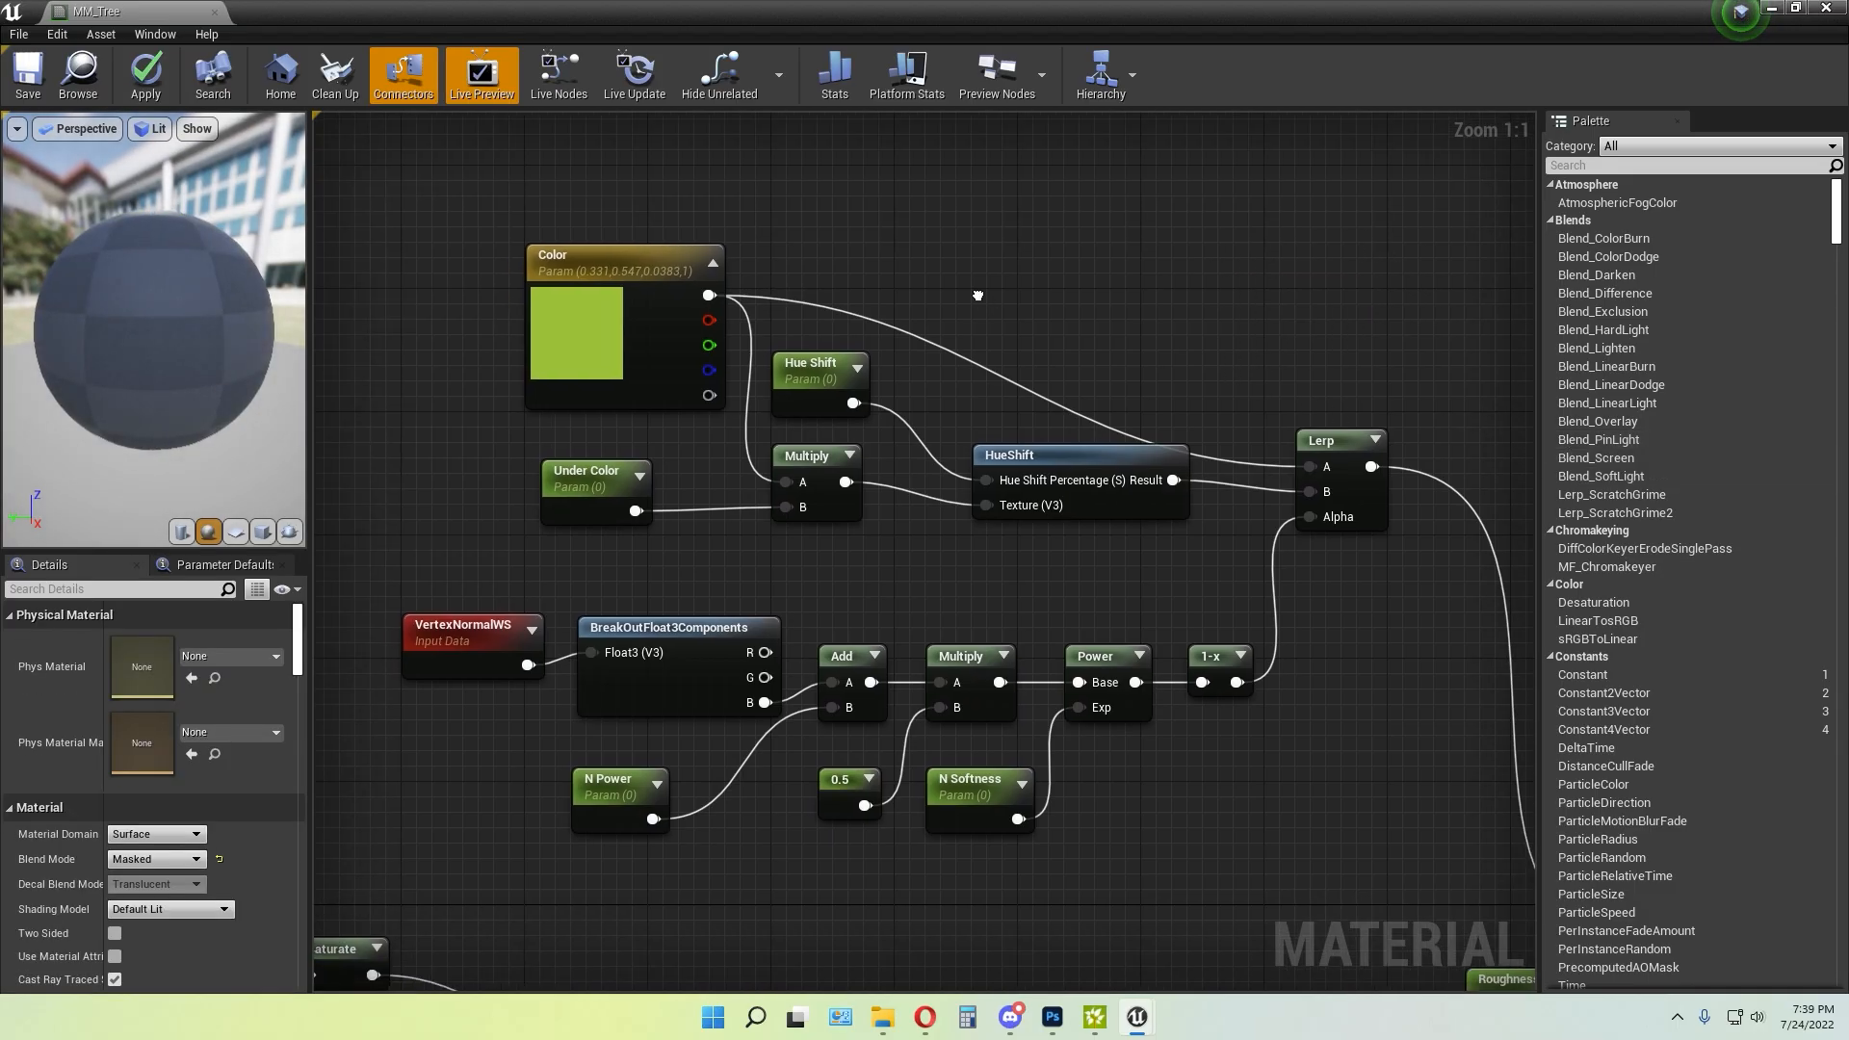
right_click(470, 707)
text(vetx)
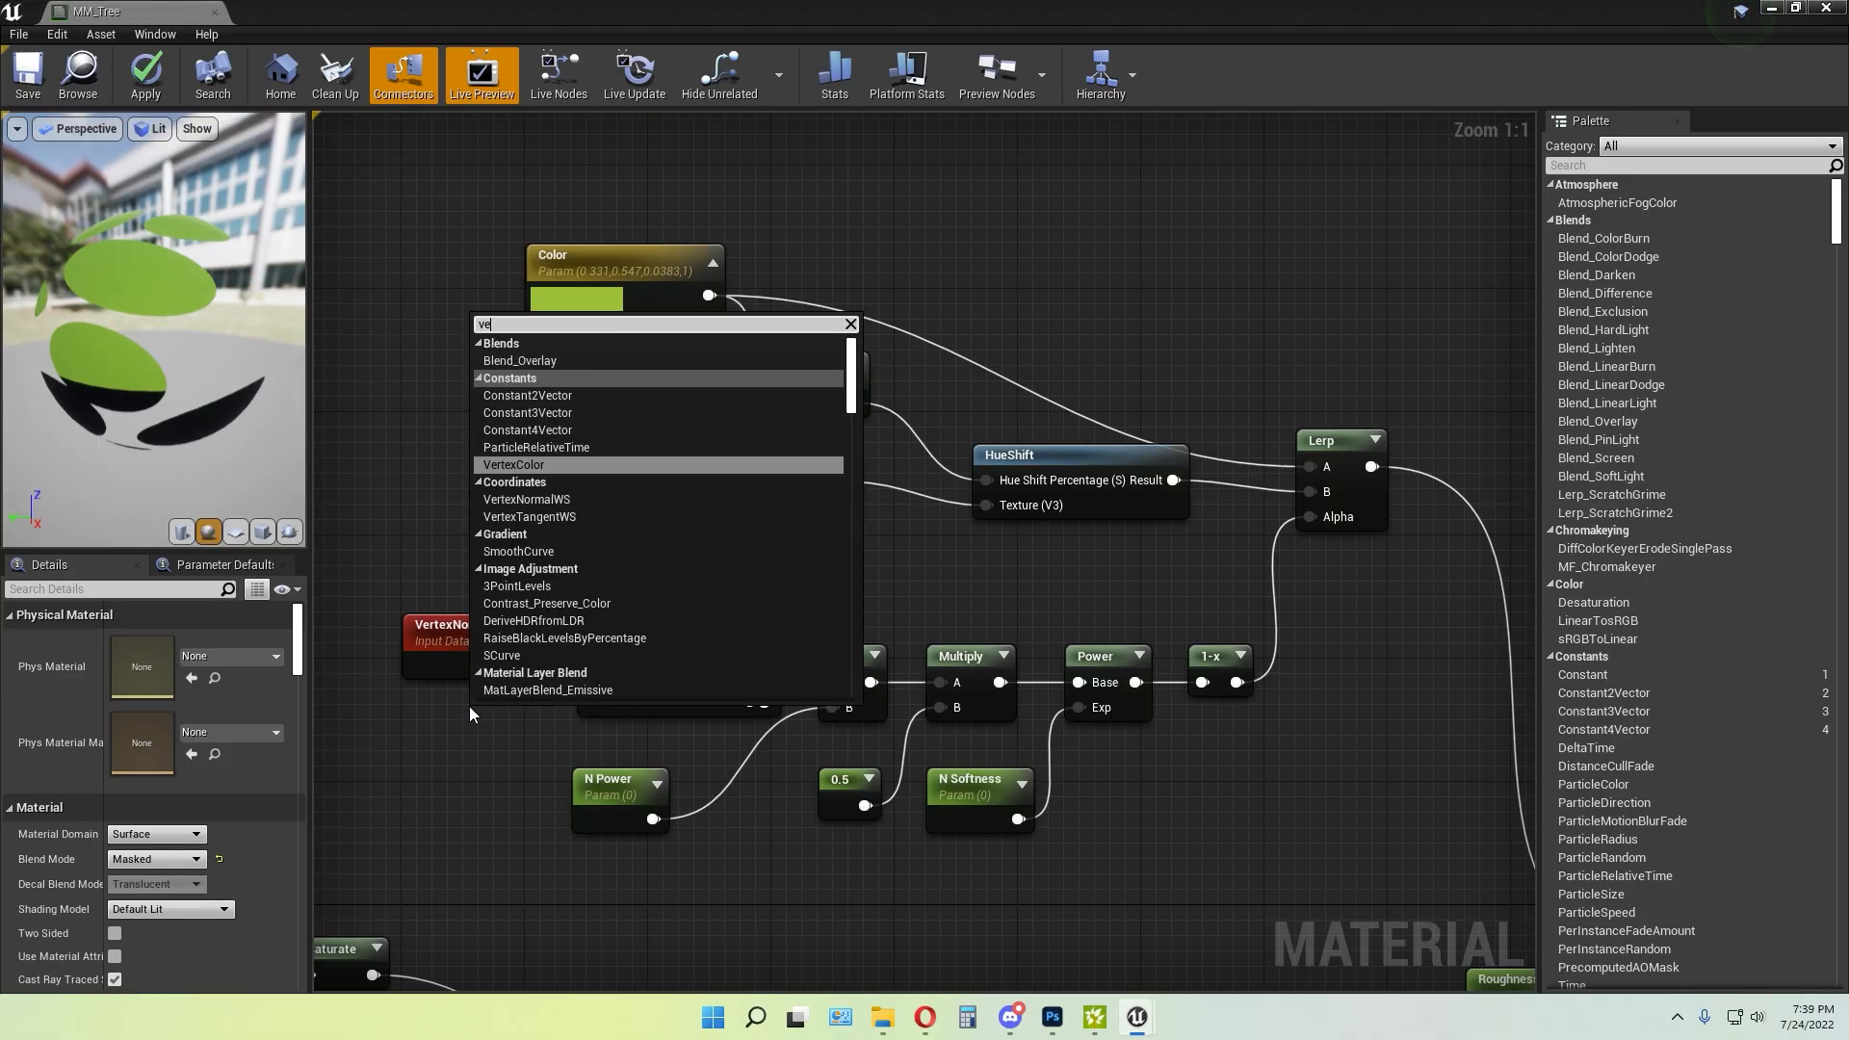
key(BackSpace)
key(BackSpace)
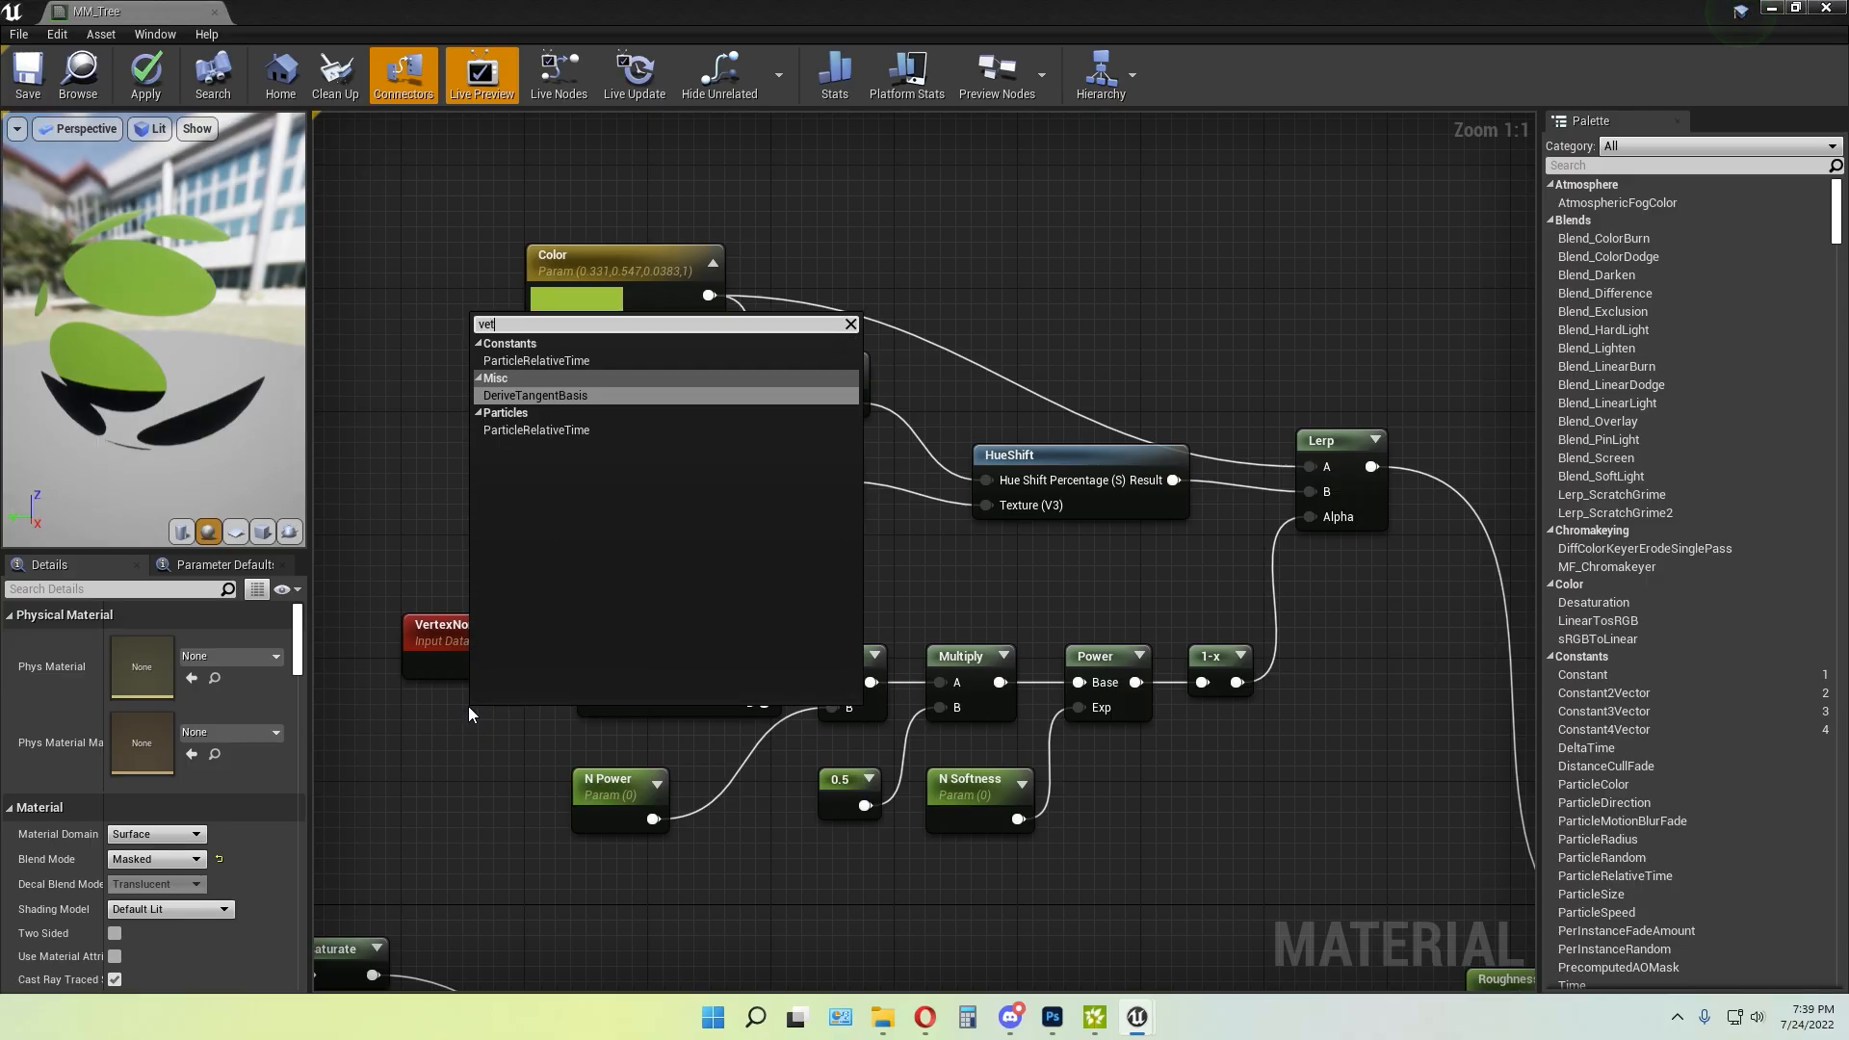
text(rtex)
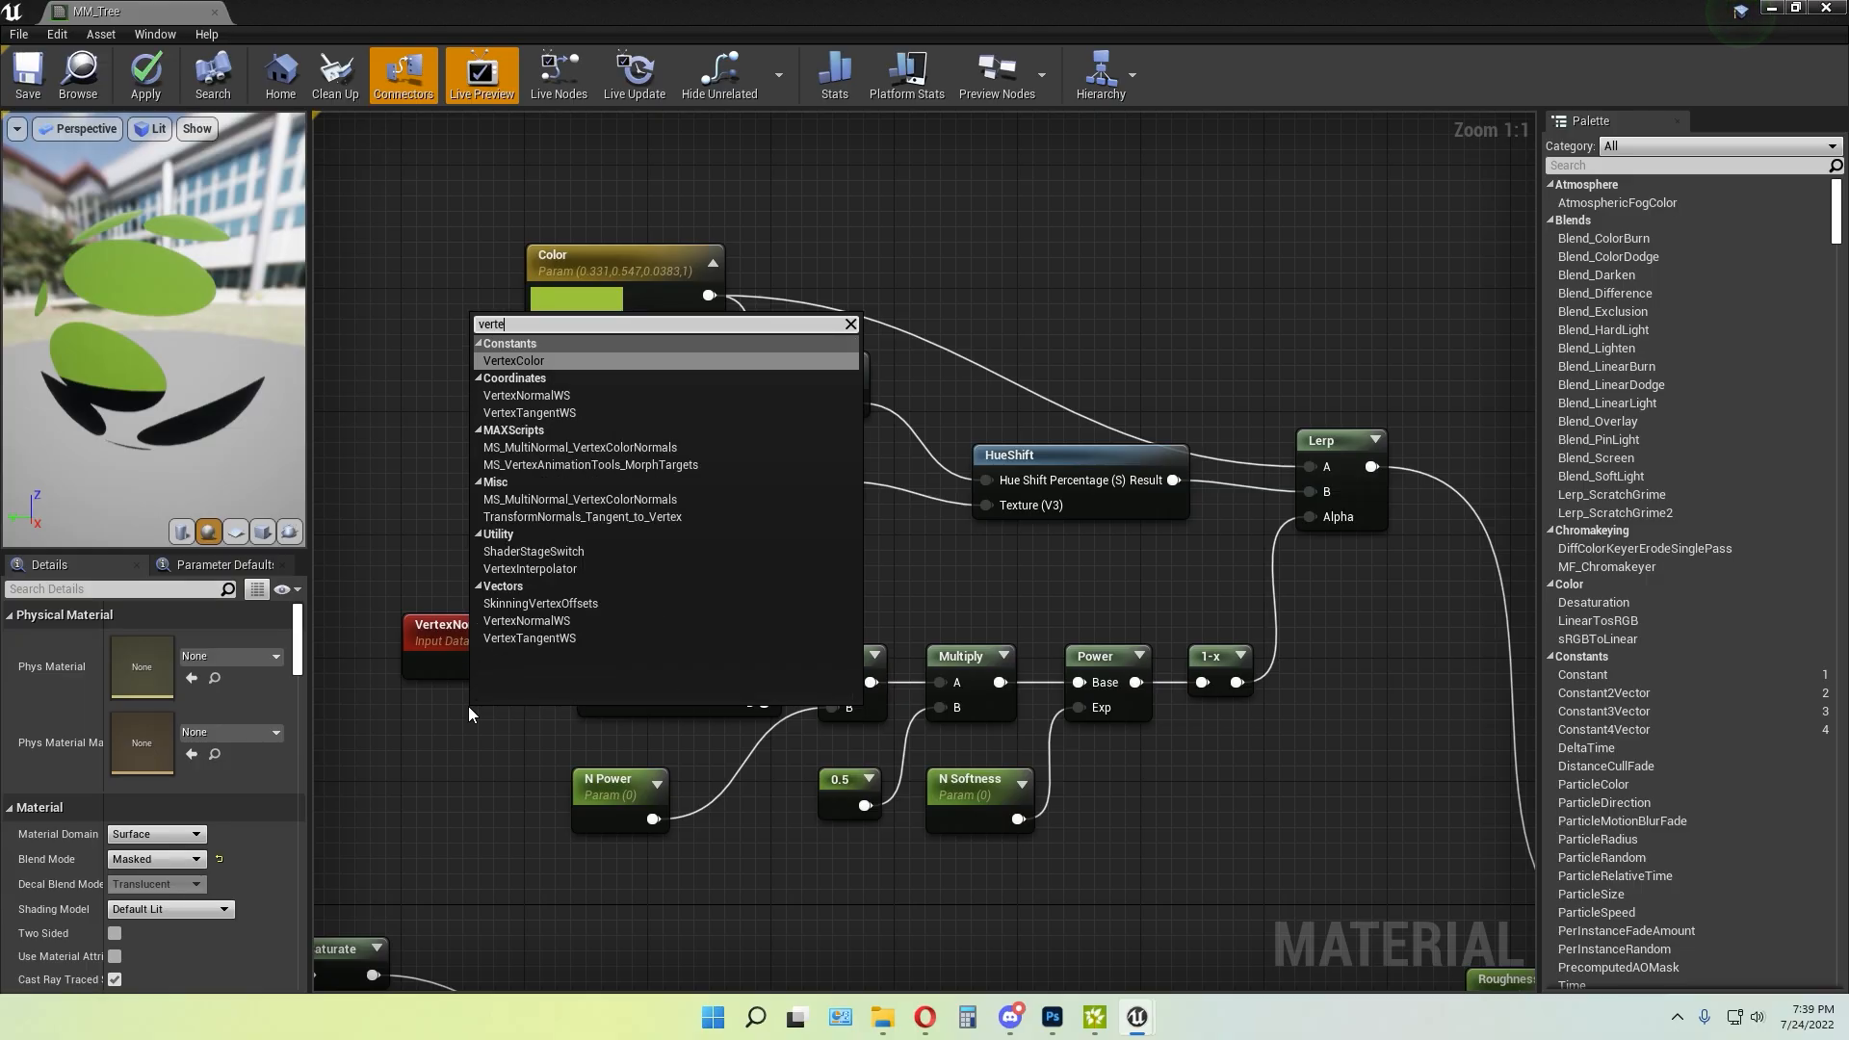
click(539, 396)
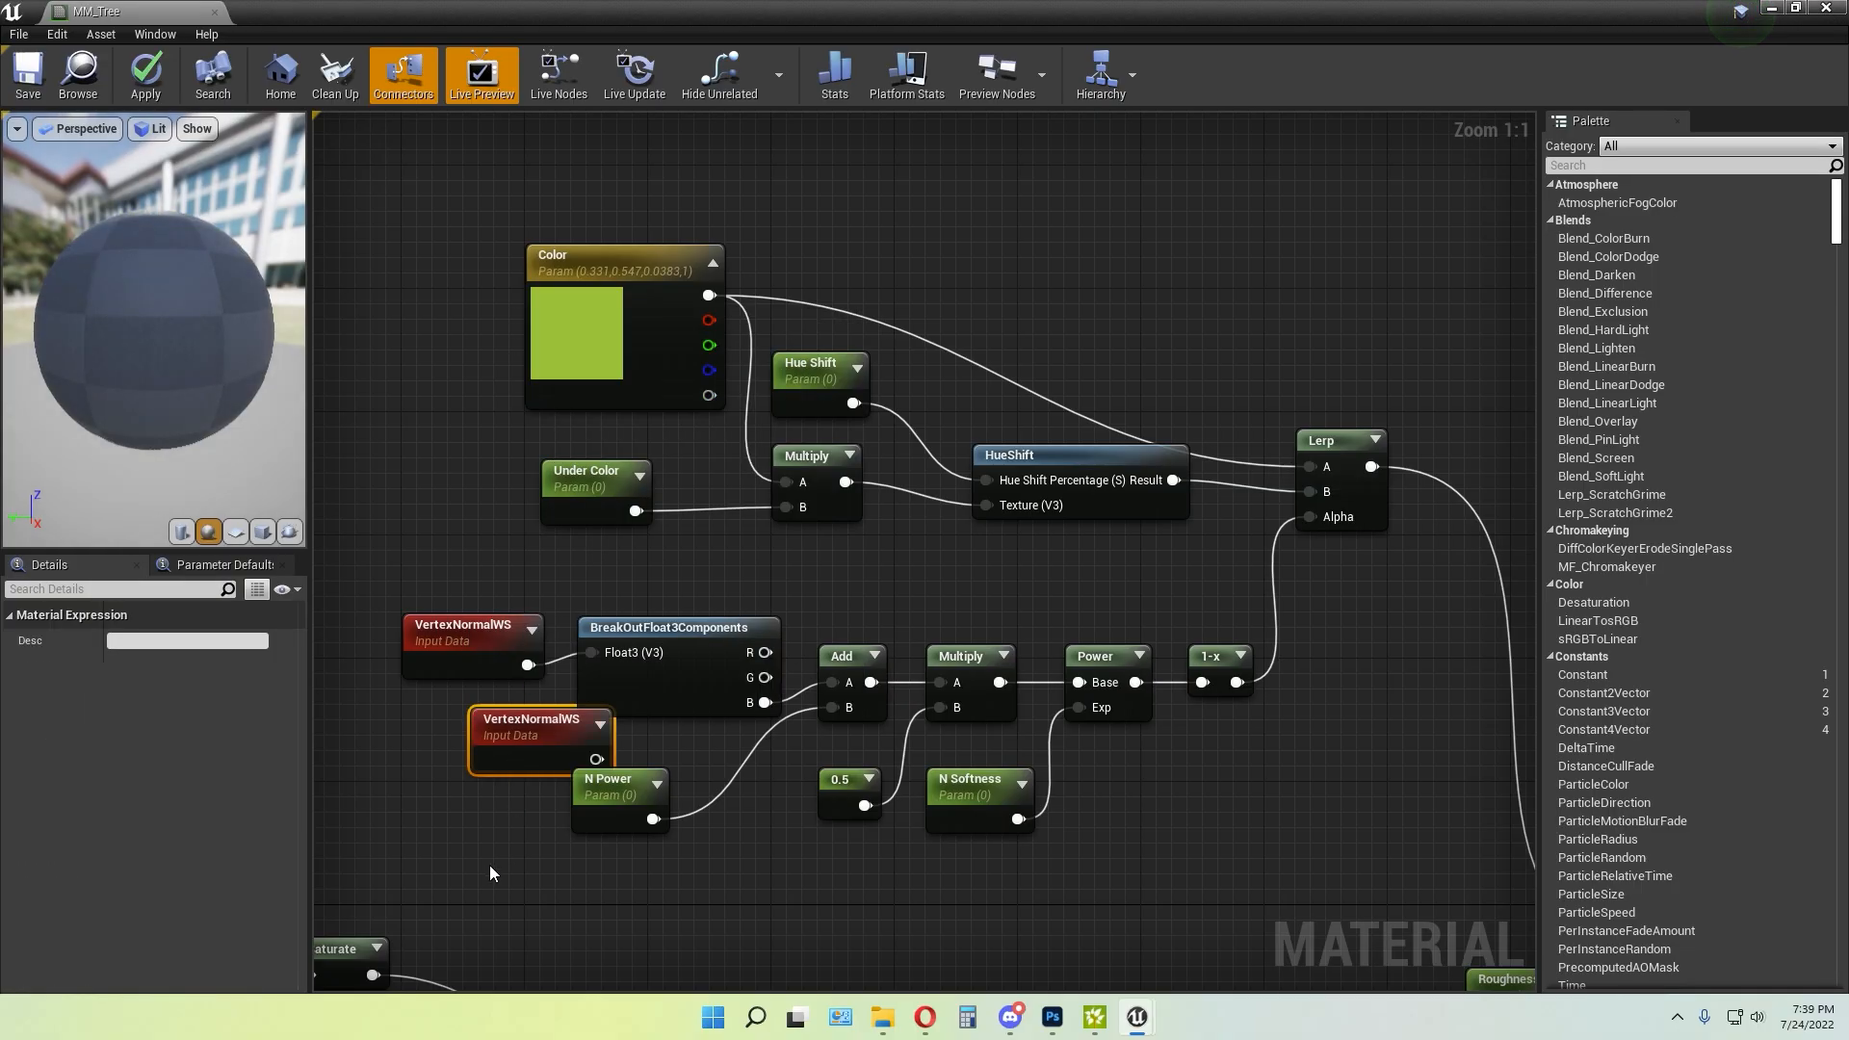
click(462, 834)
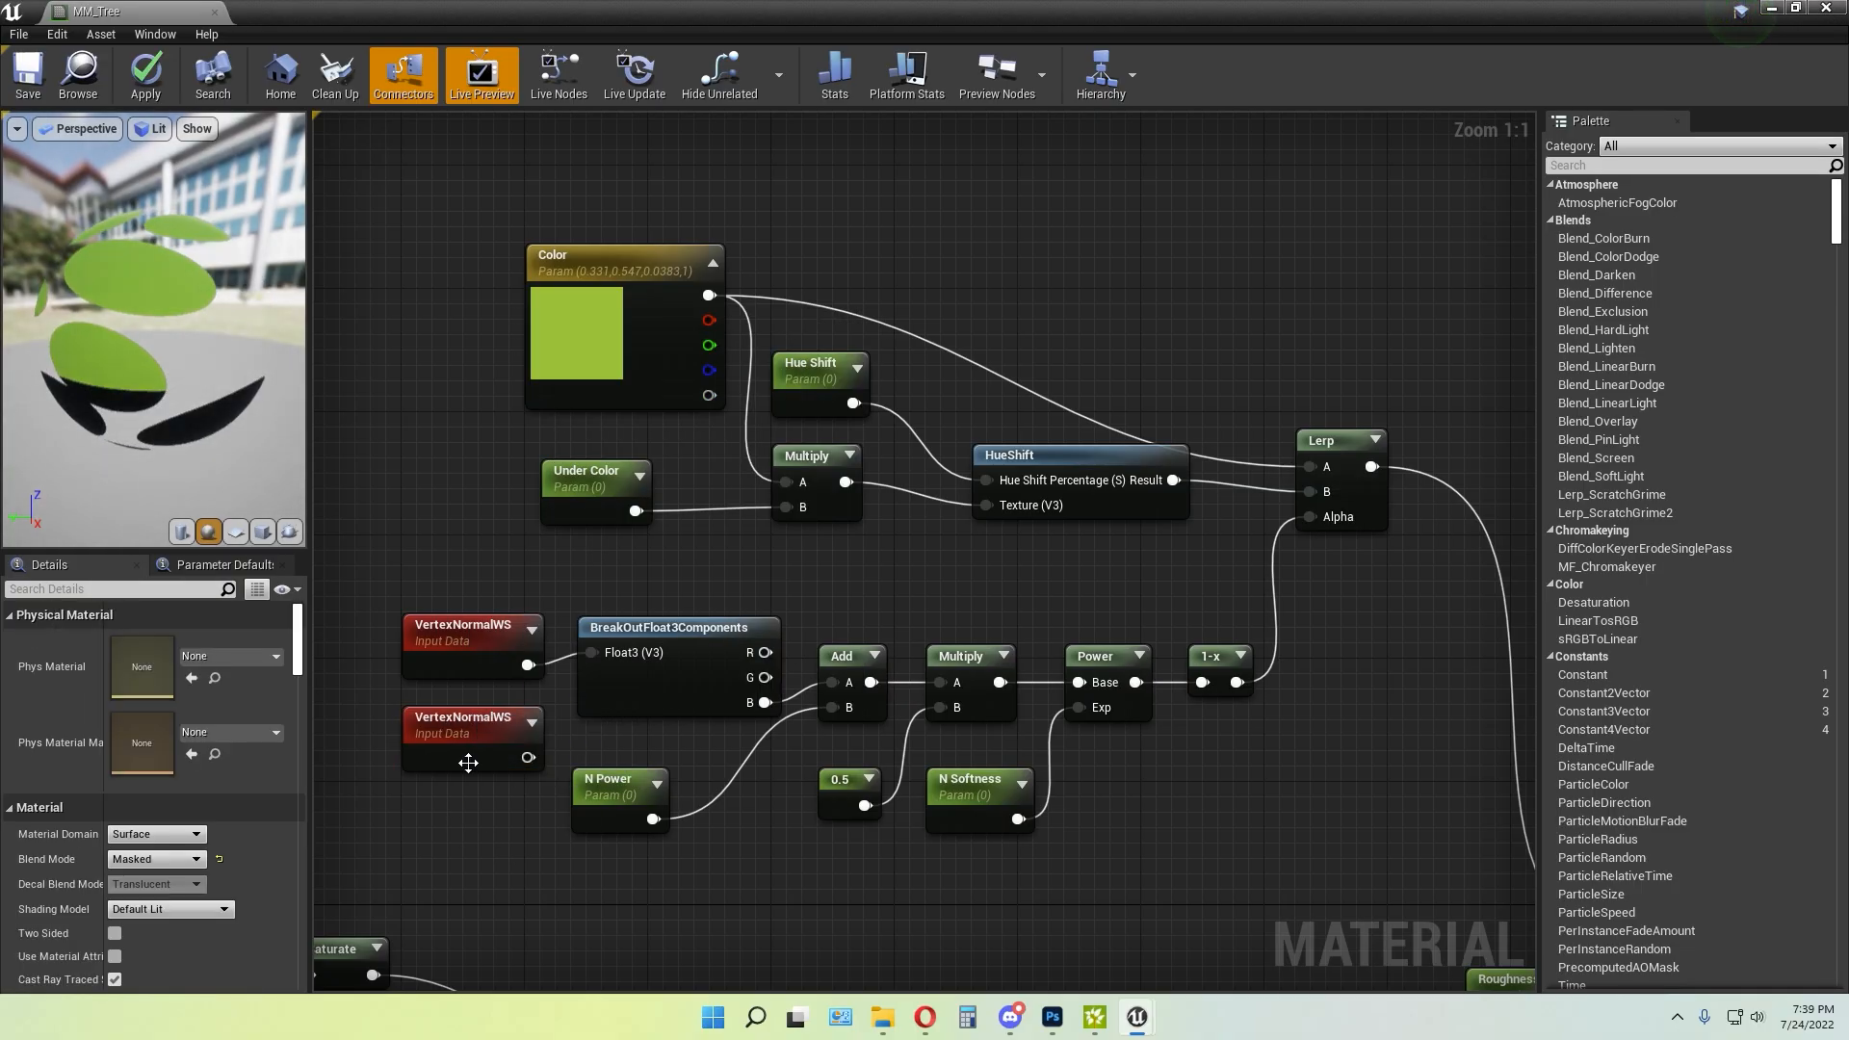
click(449, 733)
key(Delete)
Search the available nodes for a Break node to place below the VertexNormalWS node
right_drag(536, 849, 554, 783)
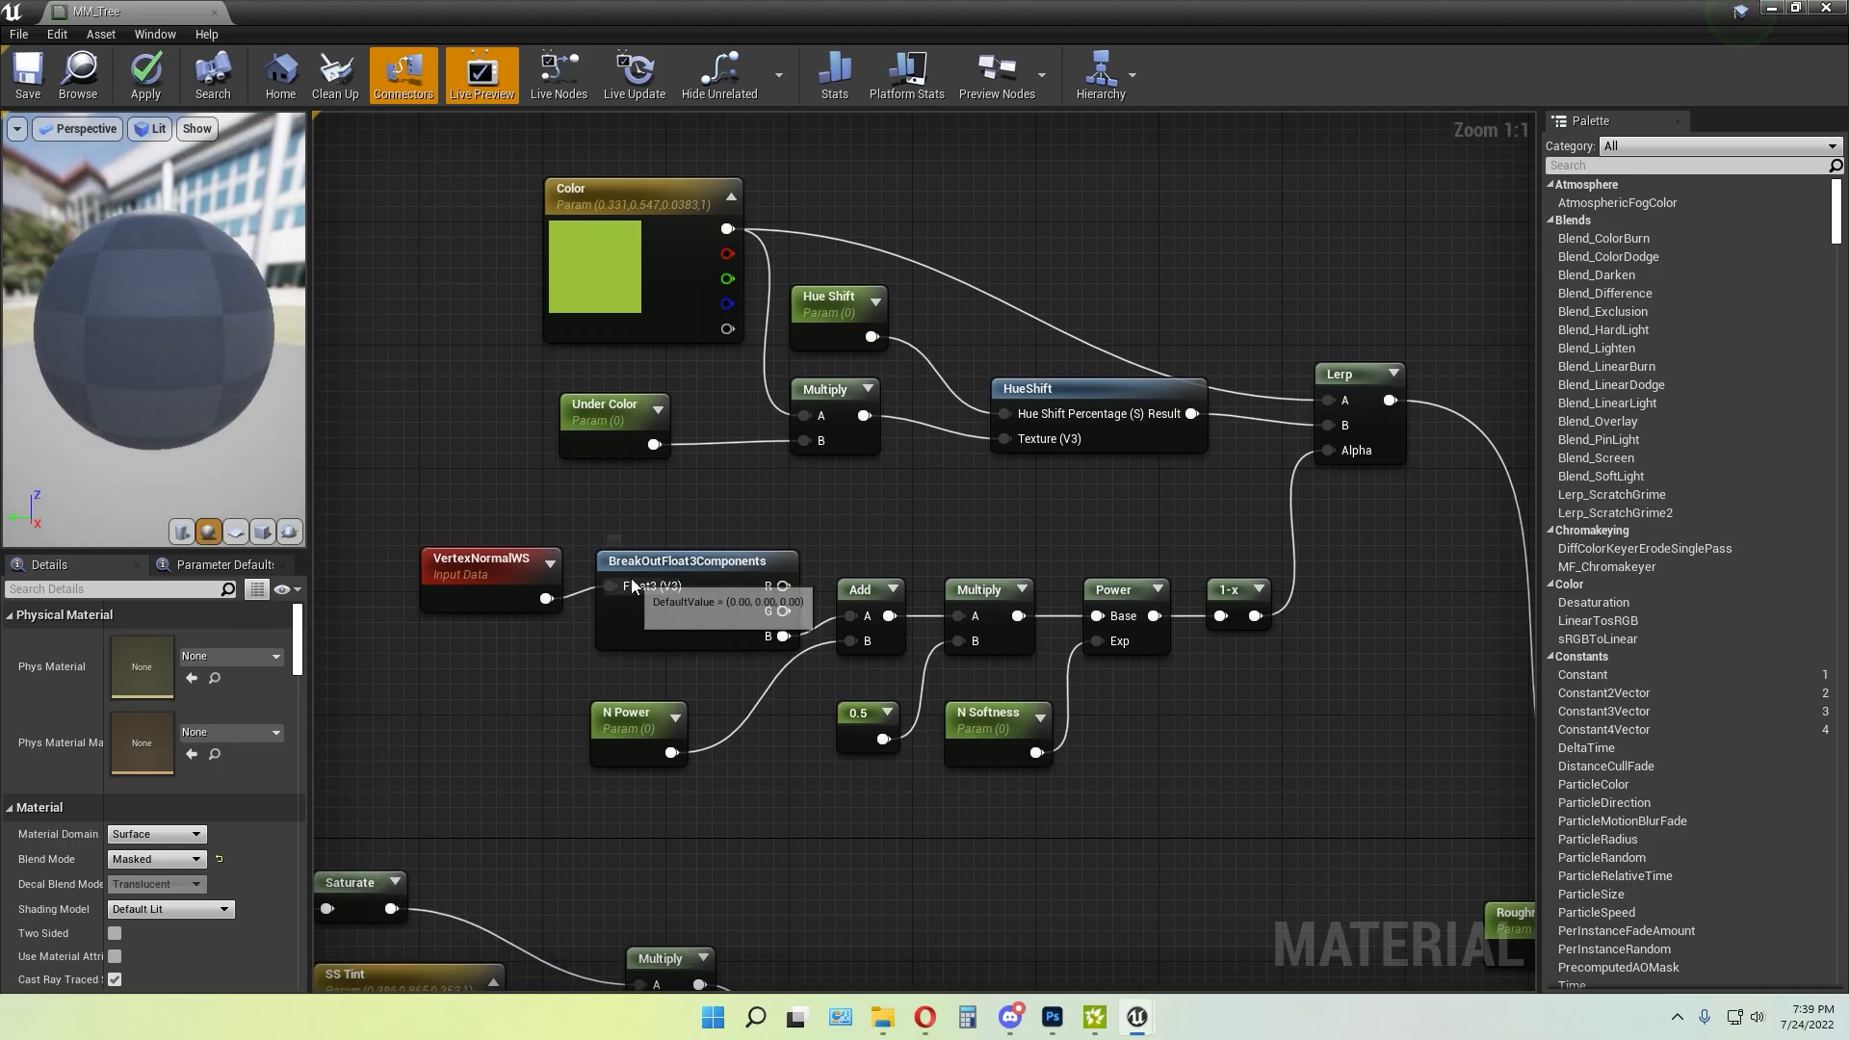
right_click(471, 699)
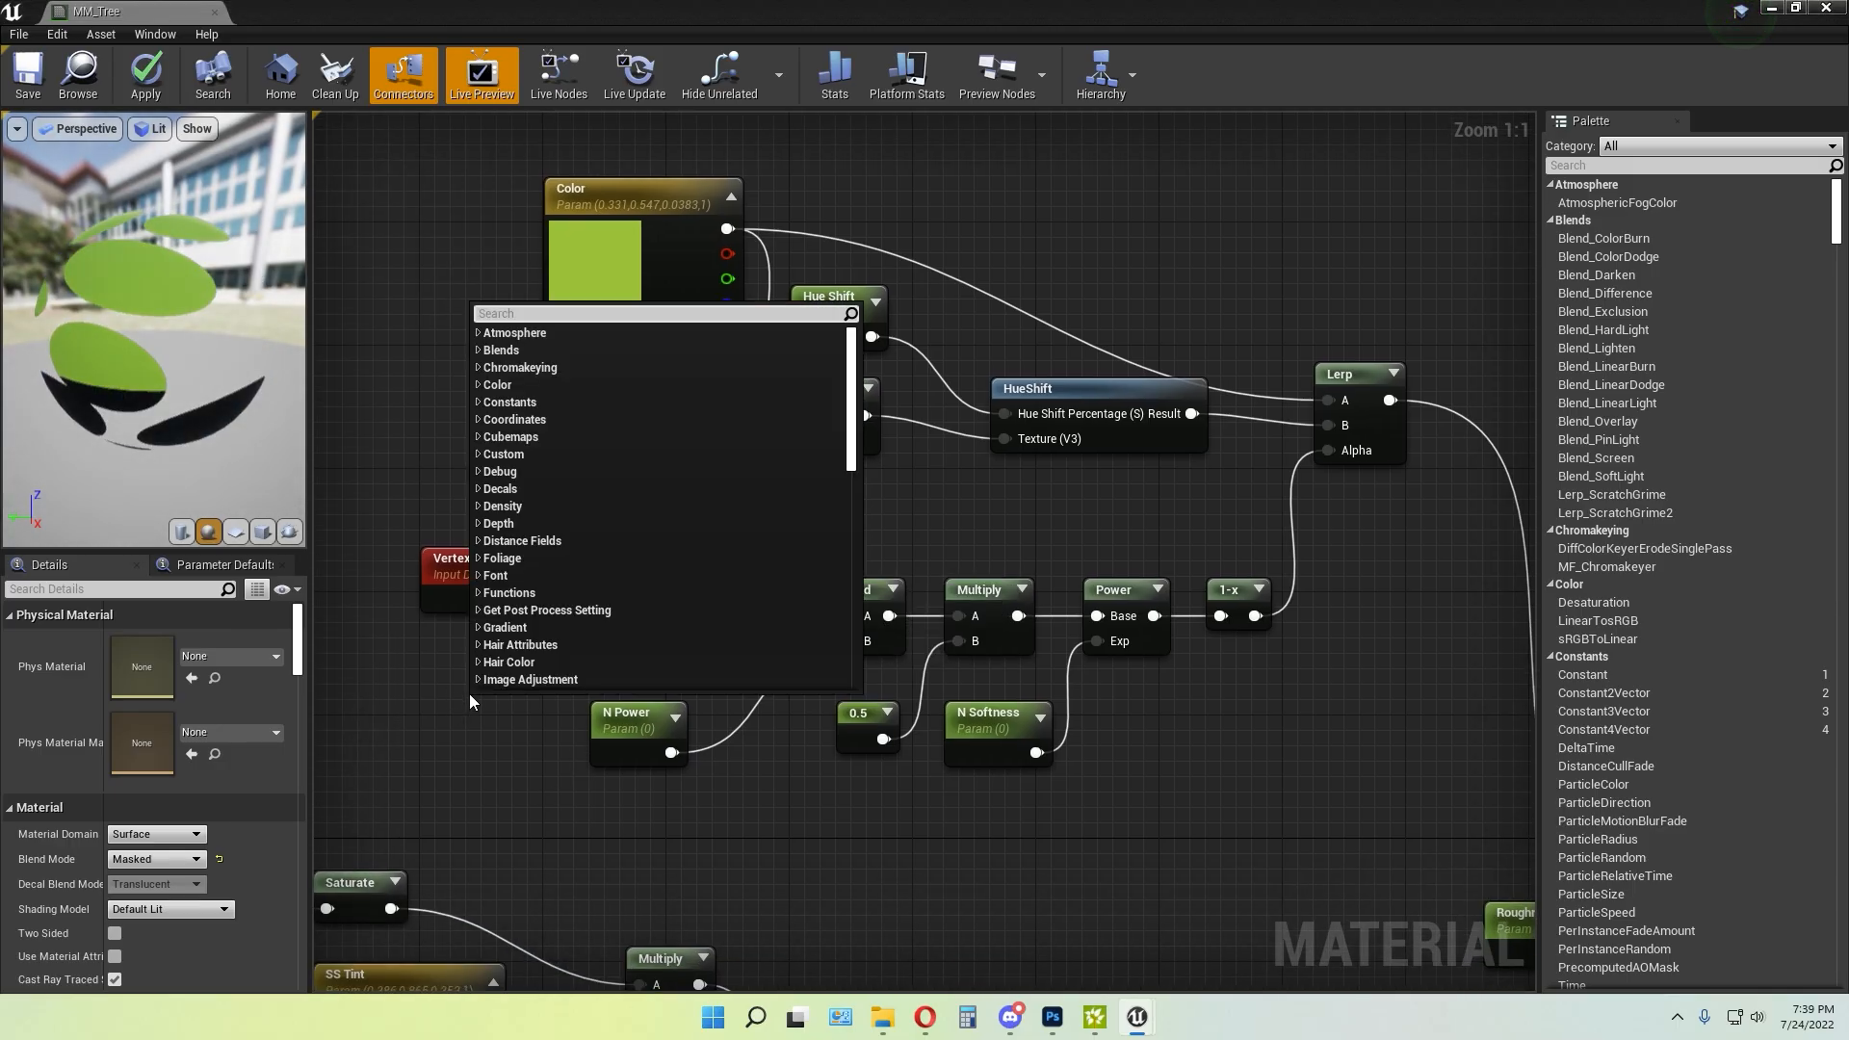
text(bre)
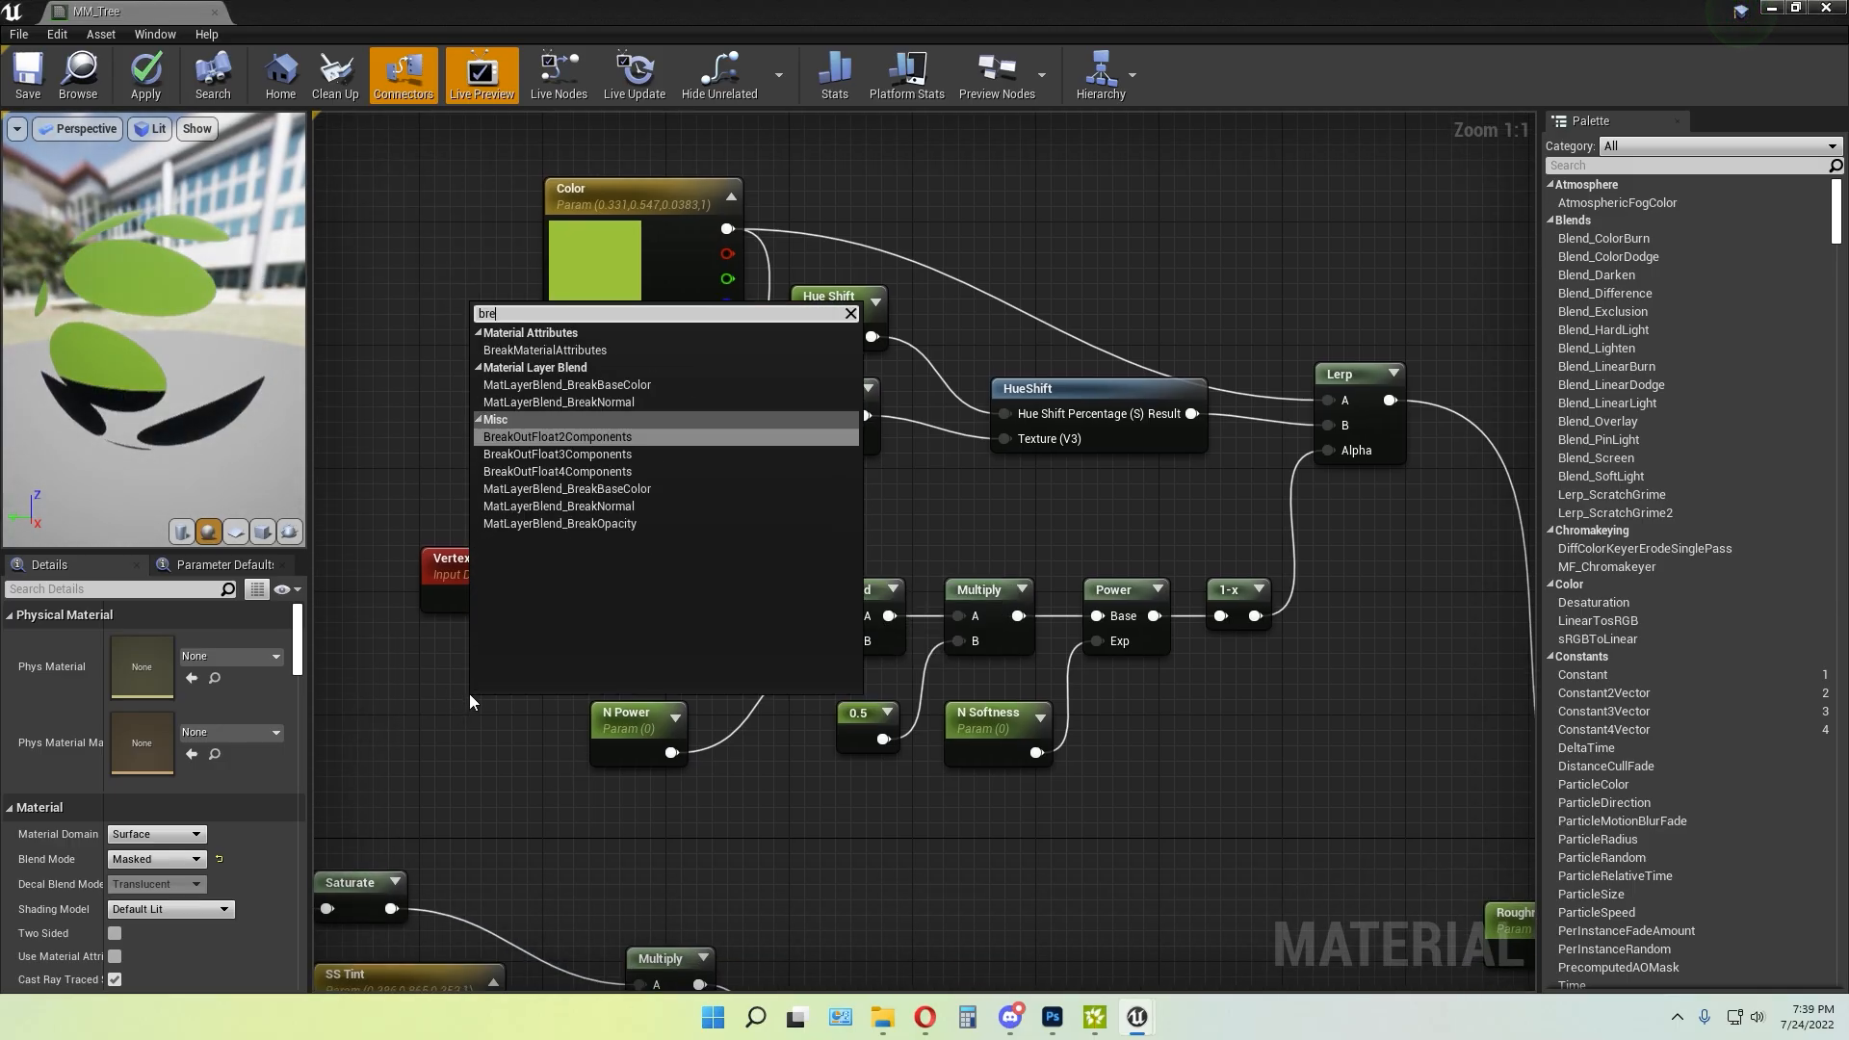
text(ack)
key(BackSpace)
key(BackSpace)
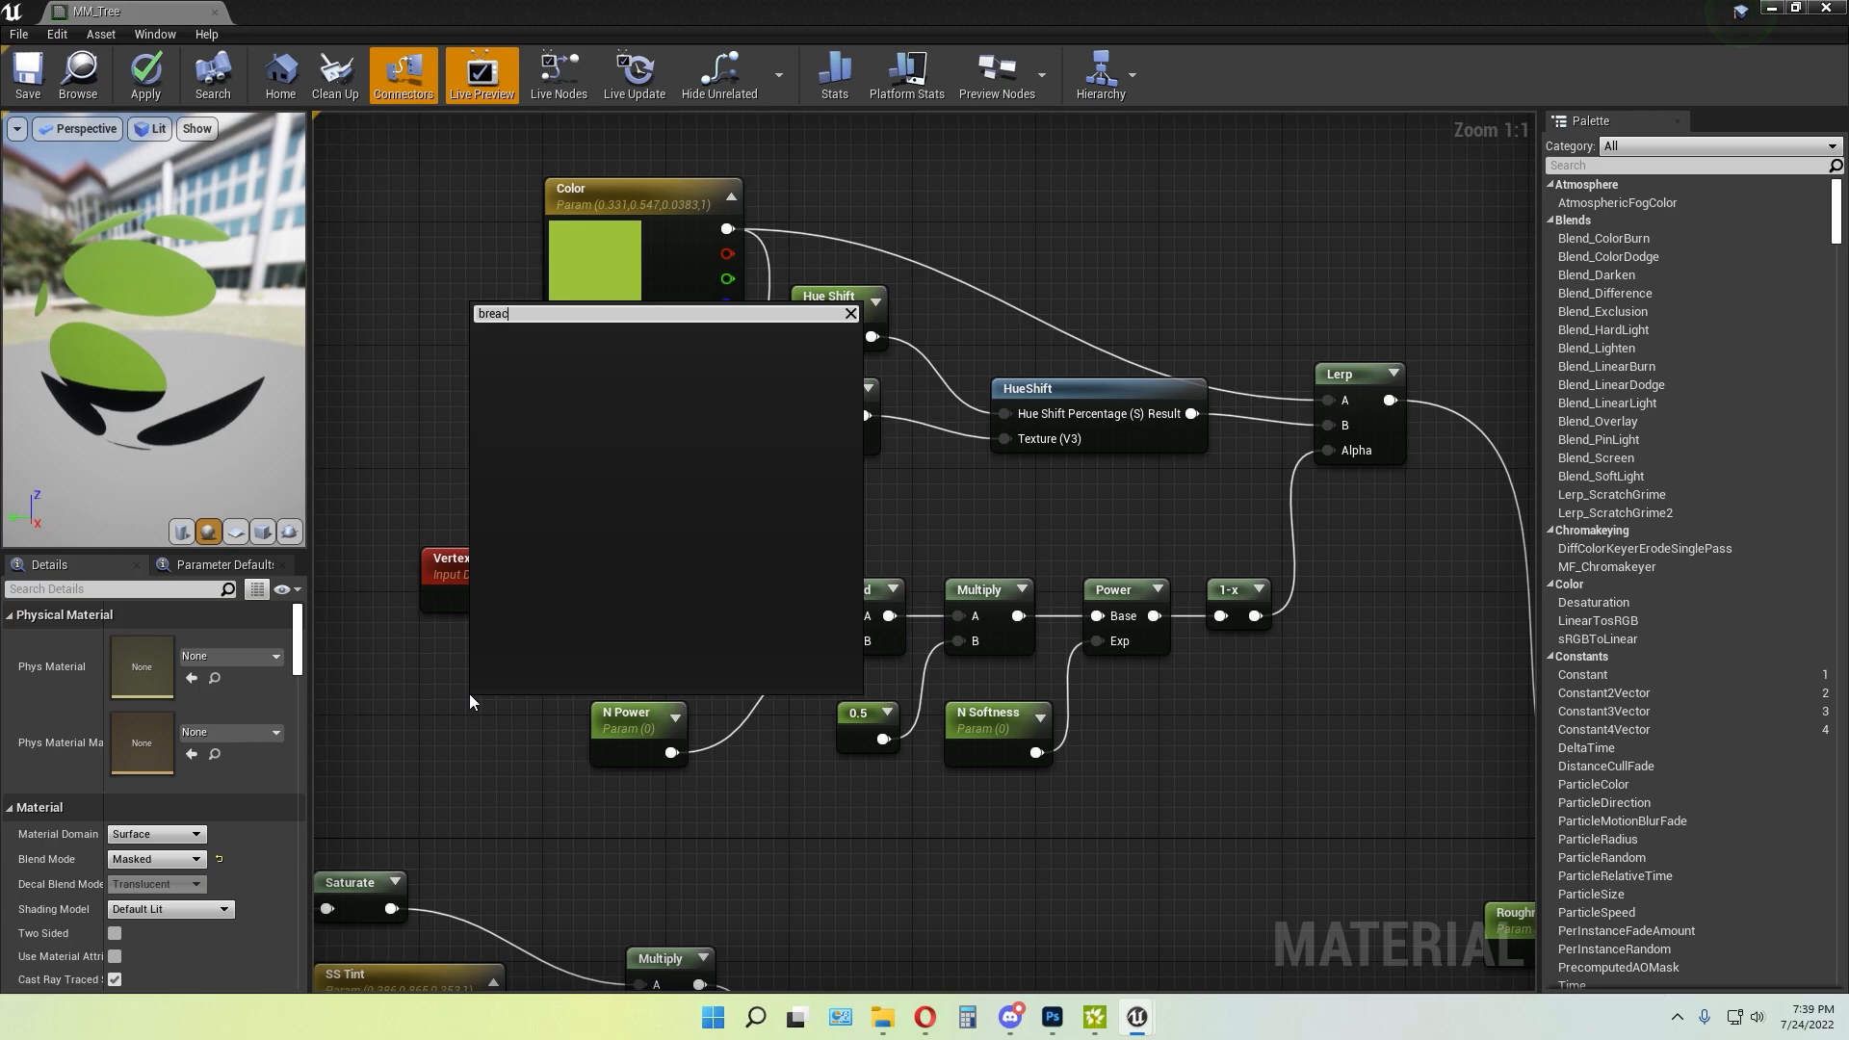
Add a trial BreakOutFloat3Components node below VertexNormalWS and delete it
click(543, 454)
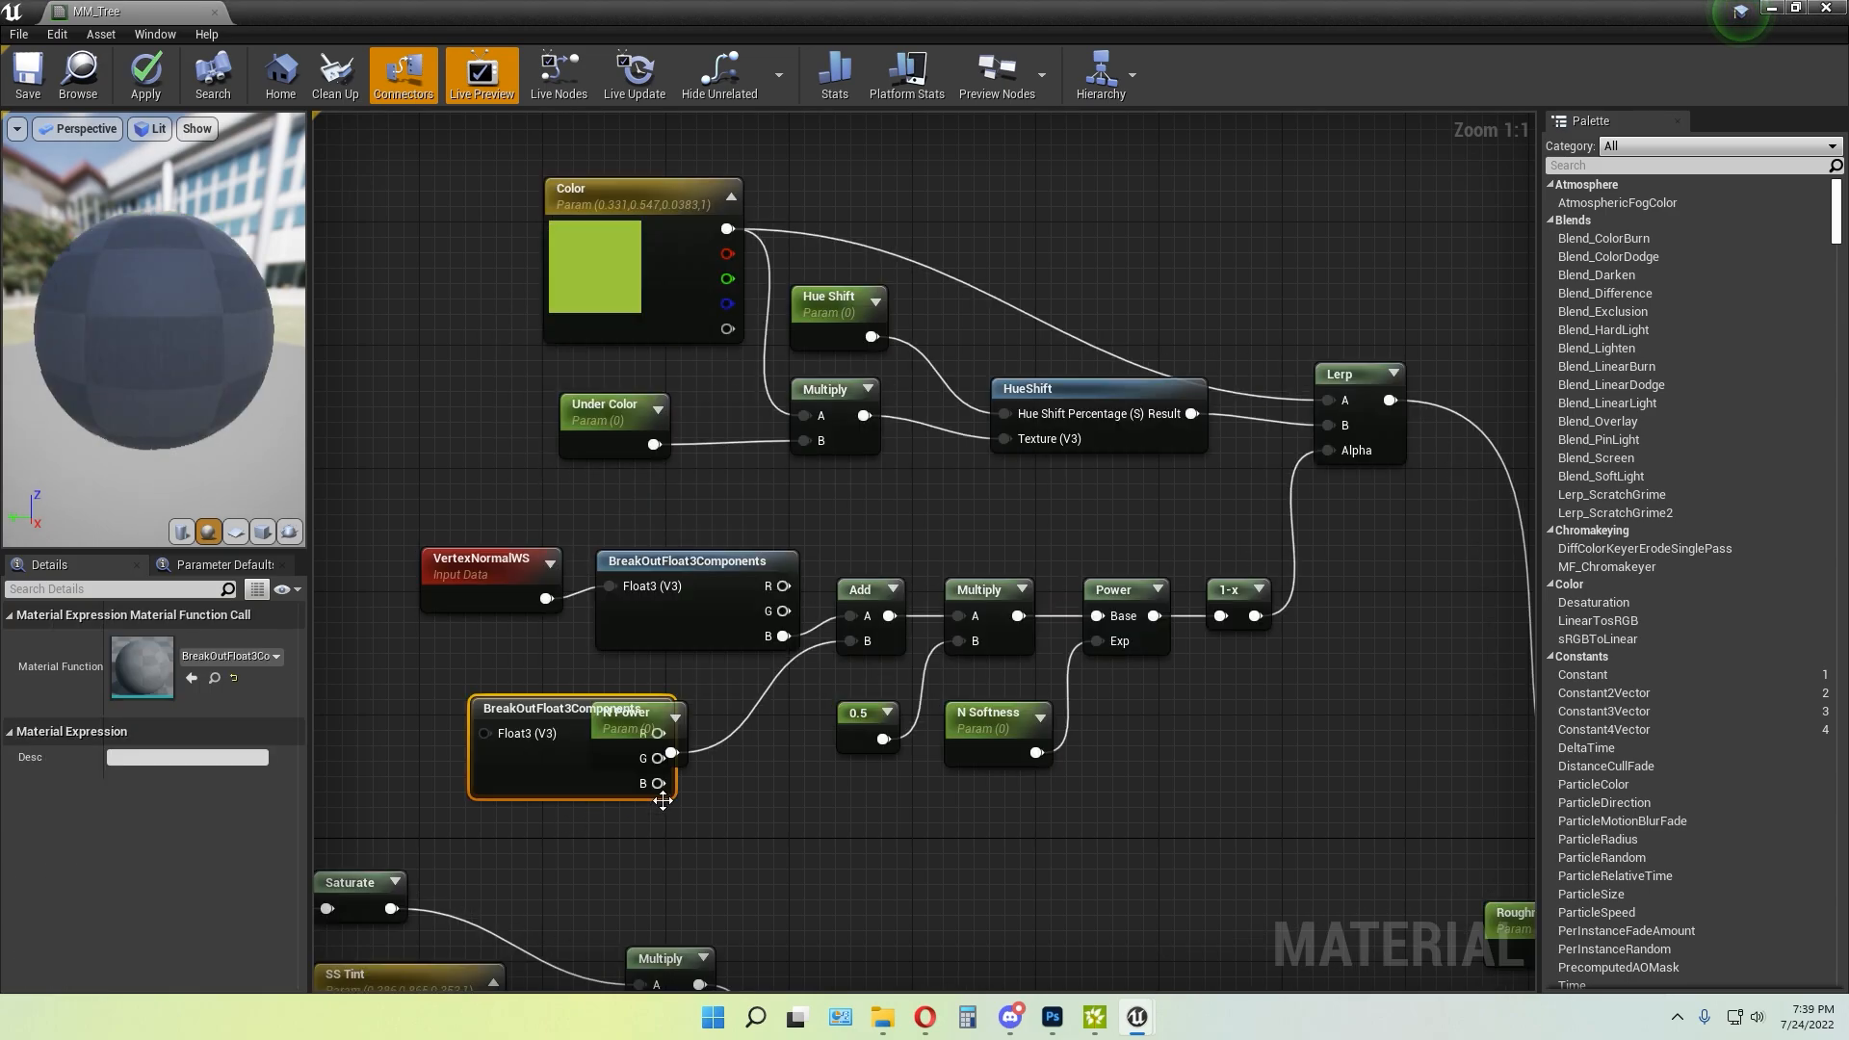
click(796, 828)
drag(549, 730, 441, 688)
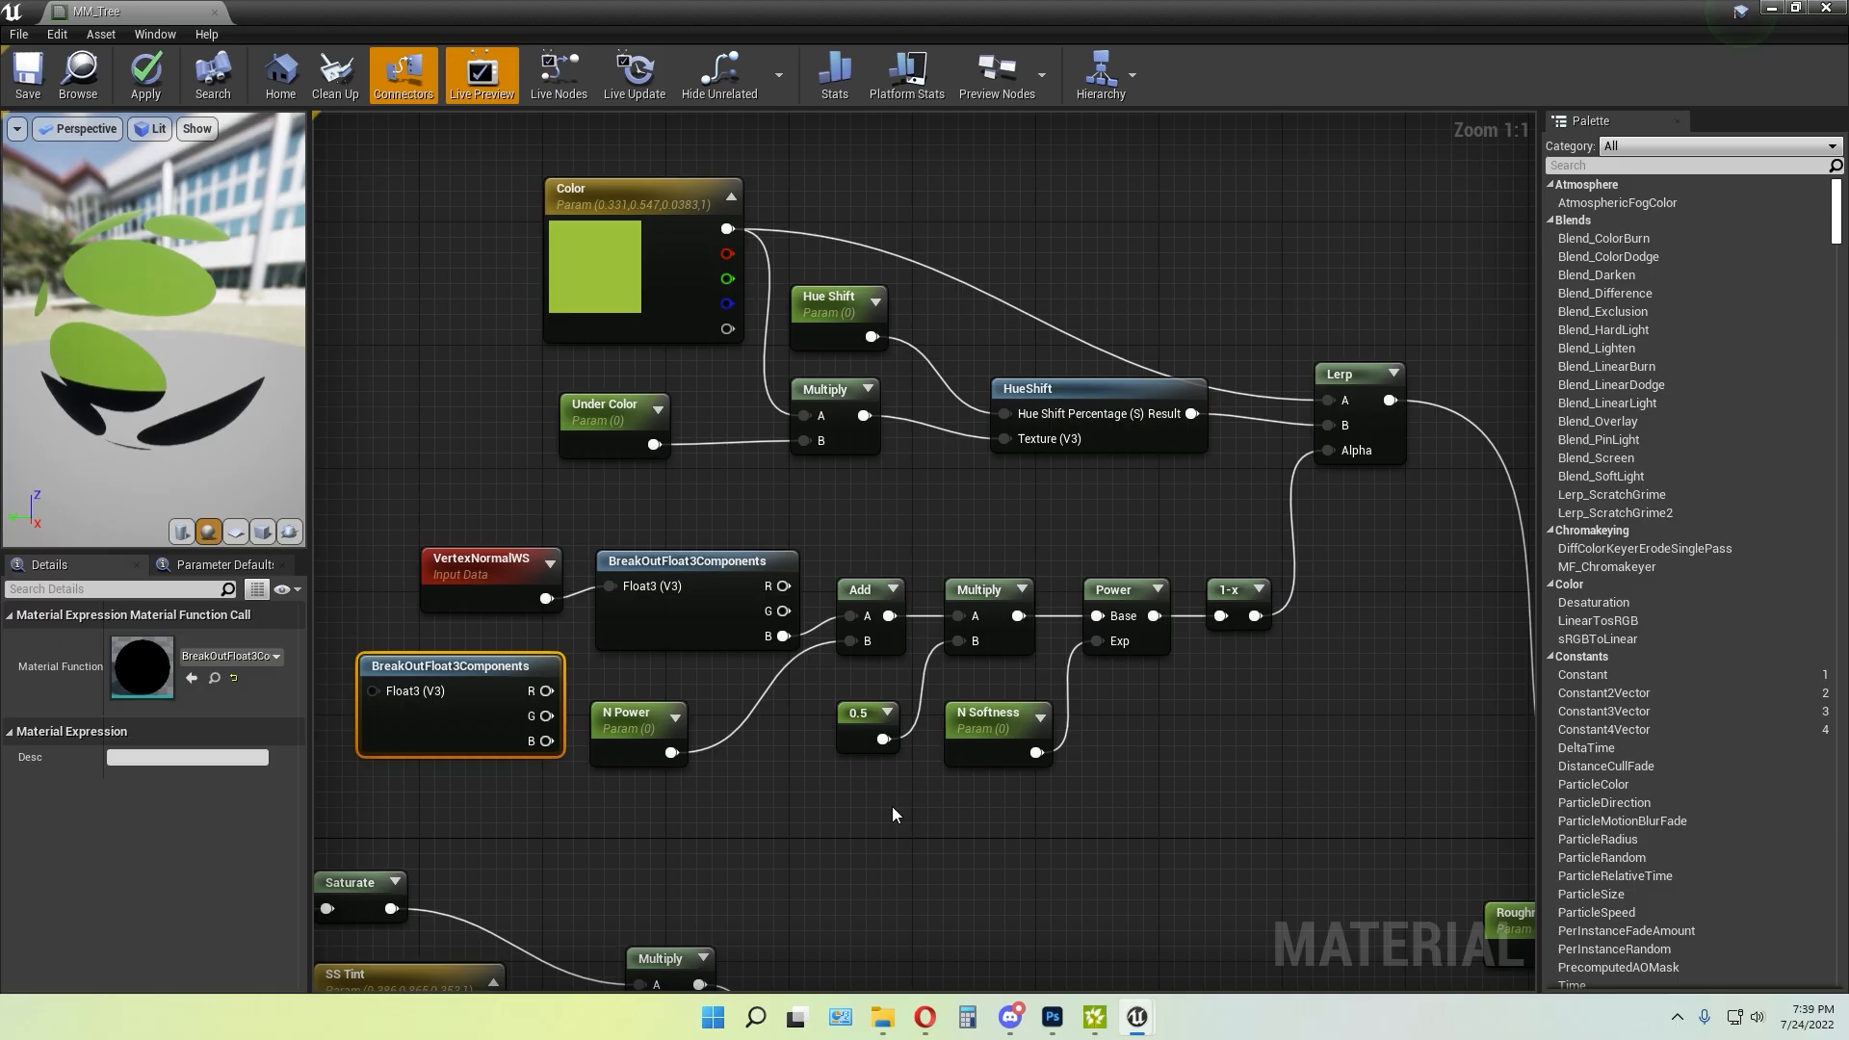
key(Delete)
Place a trial Add node below the 1-x node and delete it
right_drag(748, 793, 678, 790)
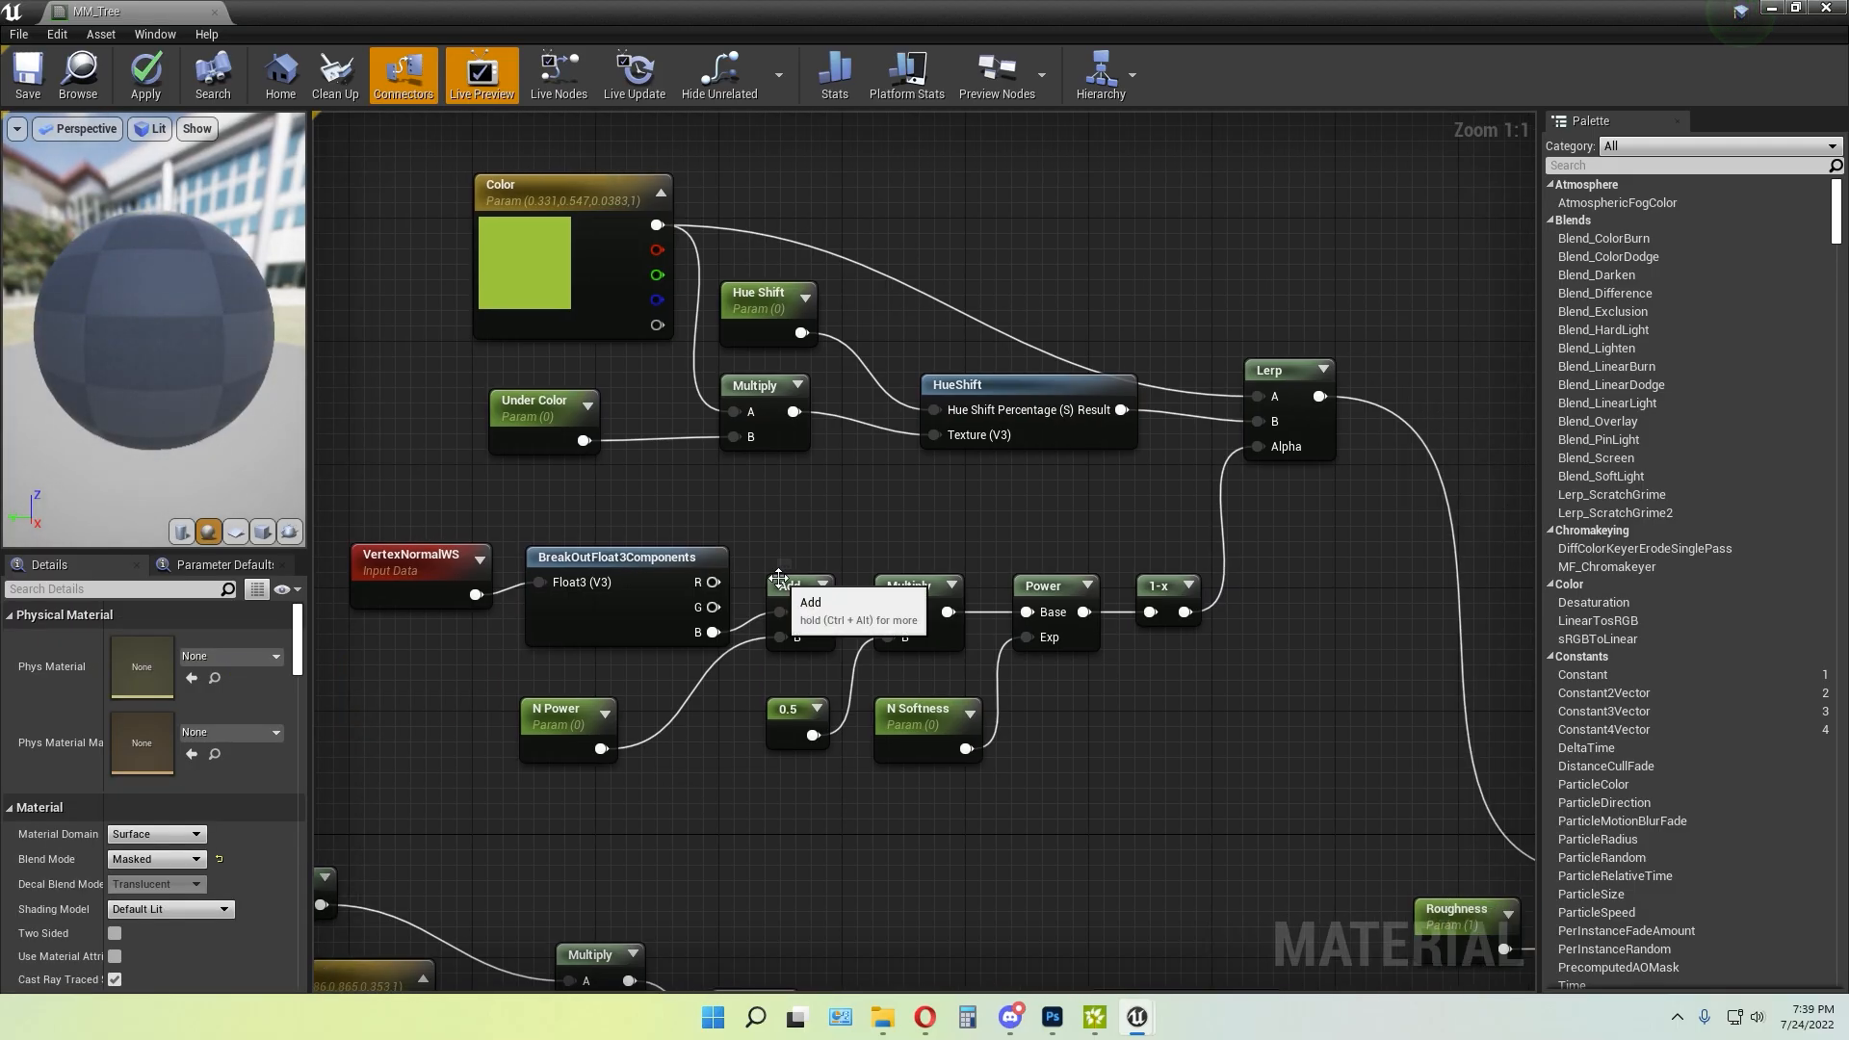
click(1219, 703)
click(1093, 816)
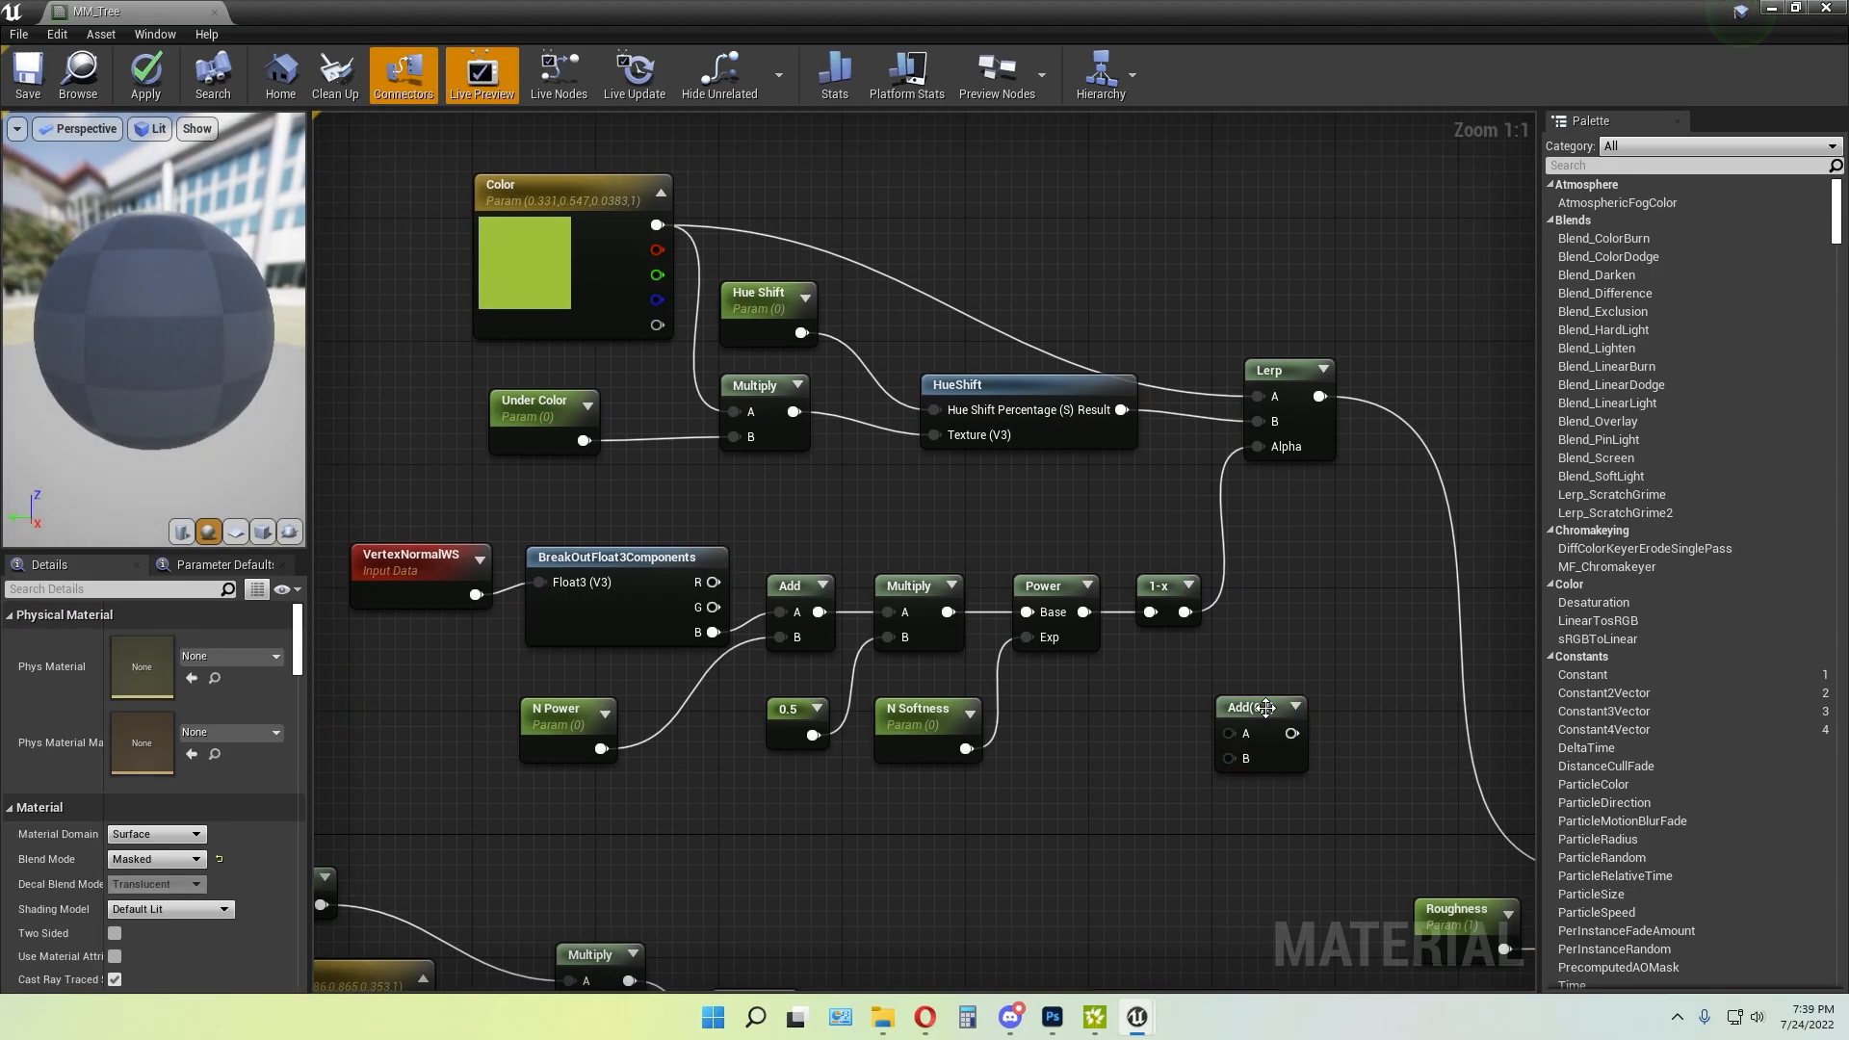
click(1263, 707)
key(Delete)
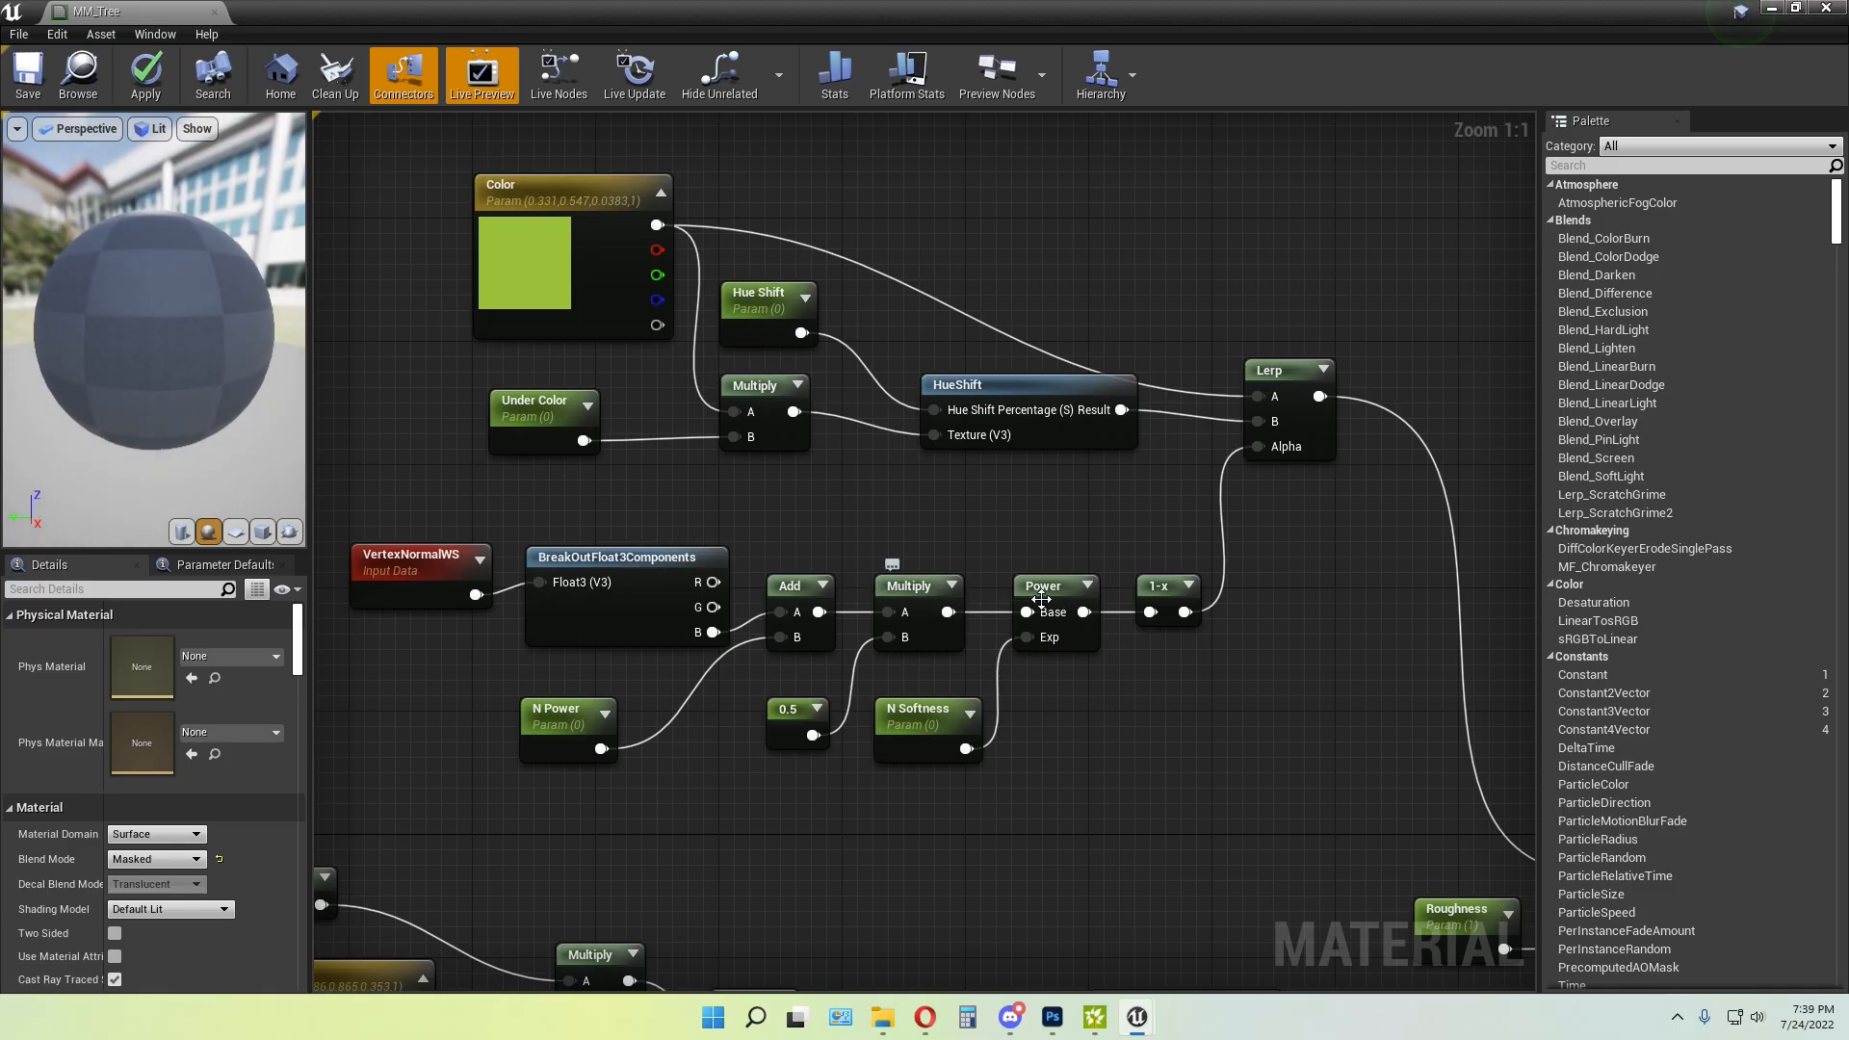
Add a trial Power node in the empty area below the Lerp node and delete it
right_click(1219, 689)
text(power)
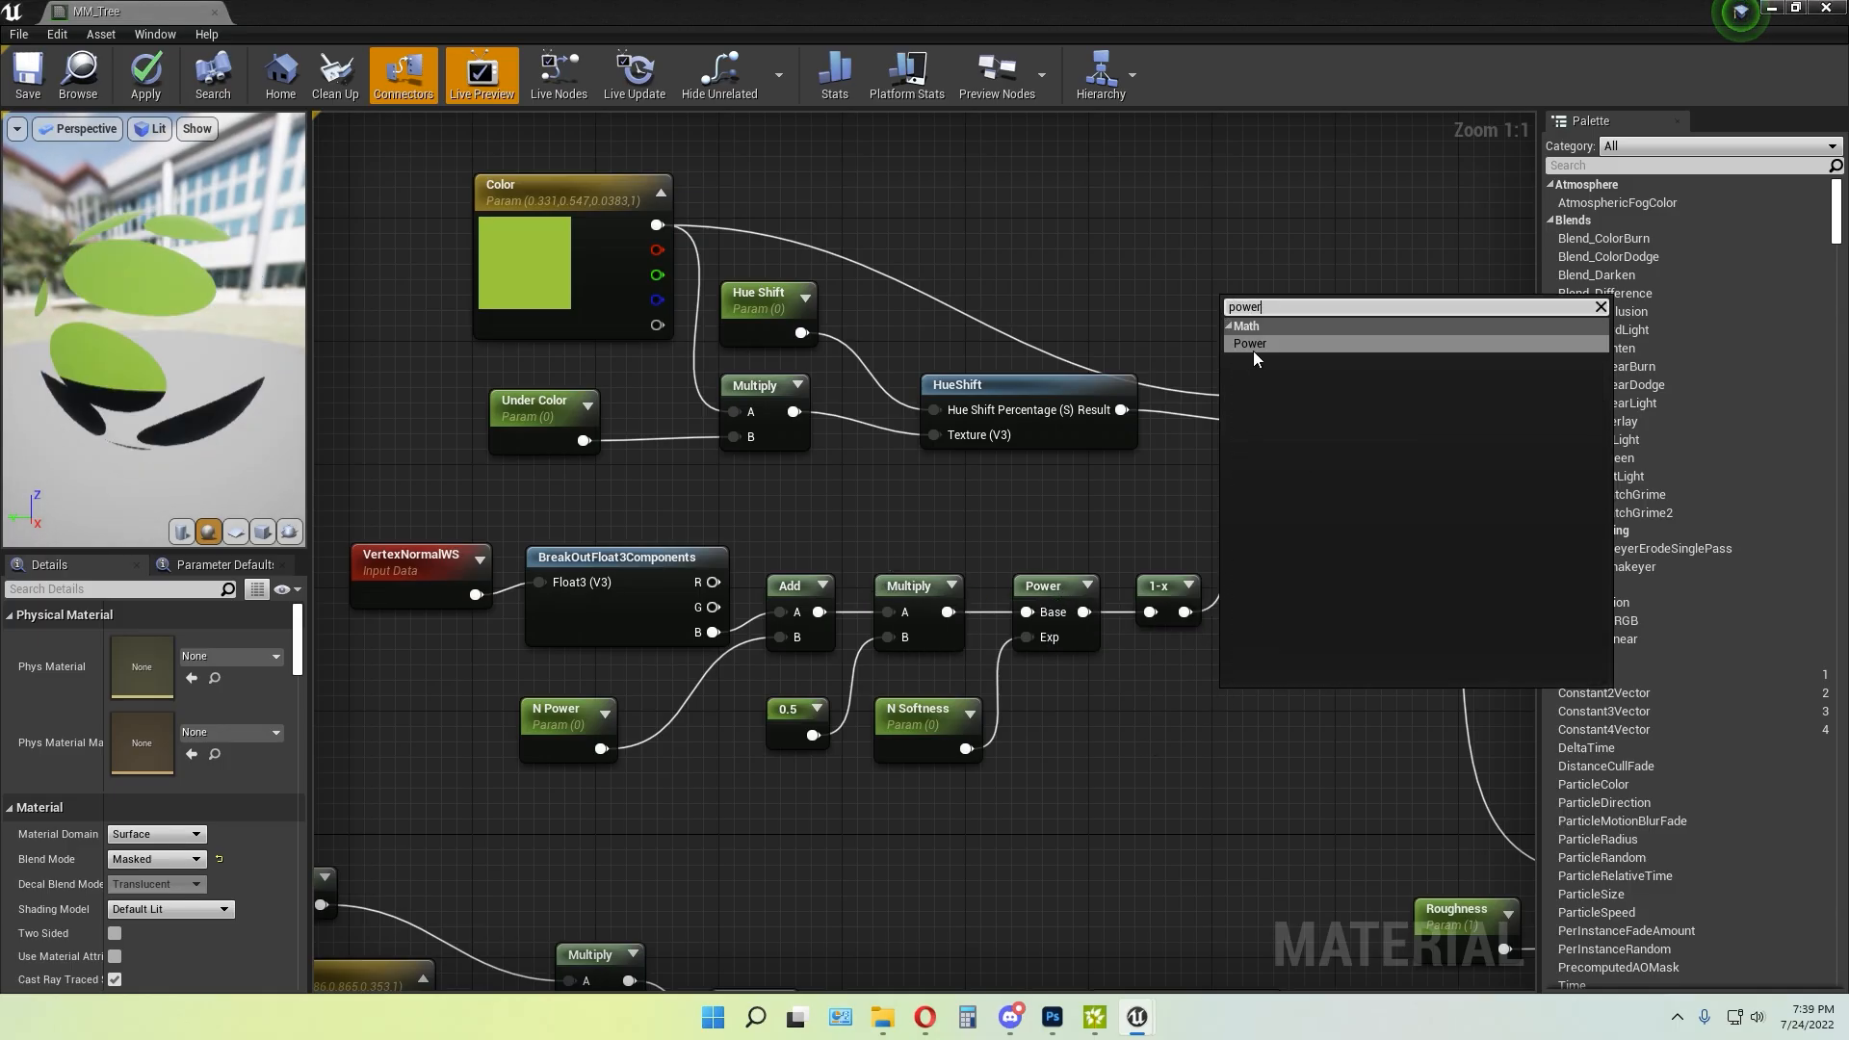
click(1271, 343)
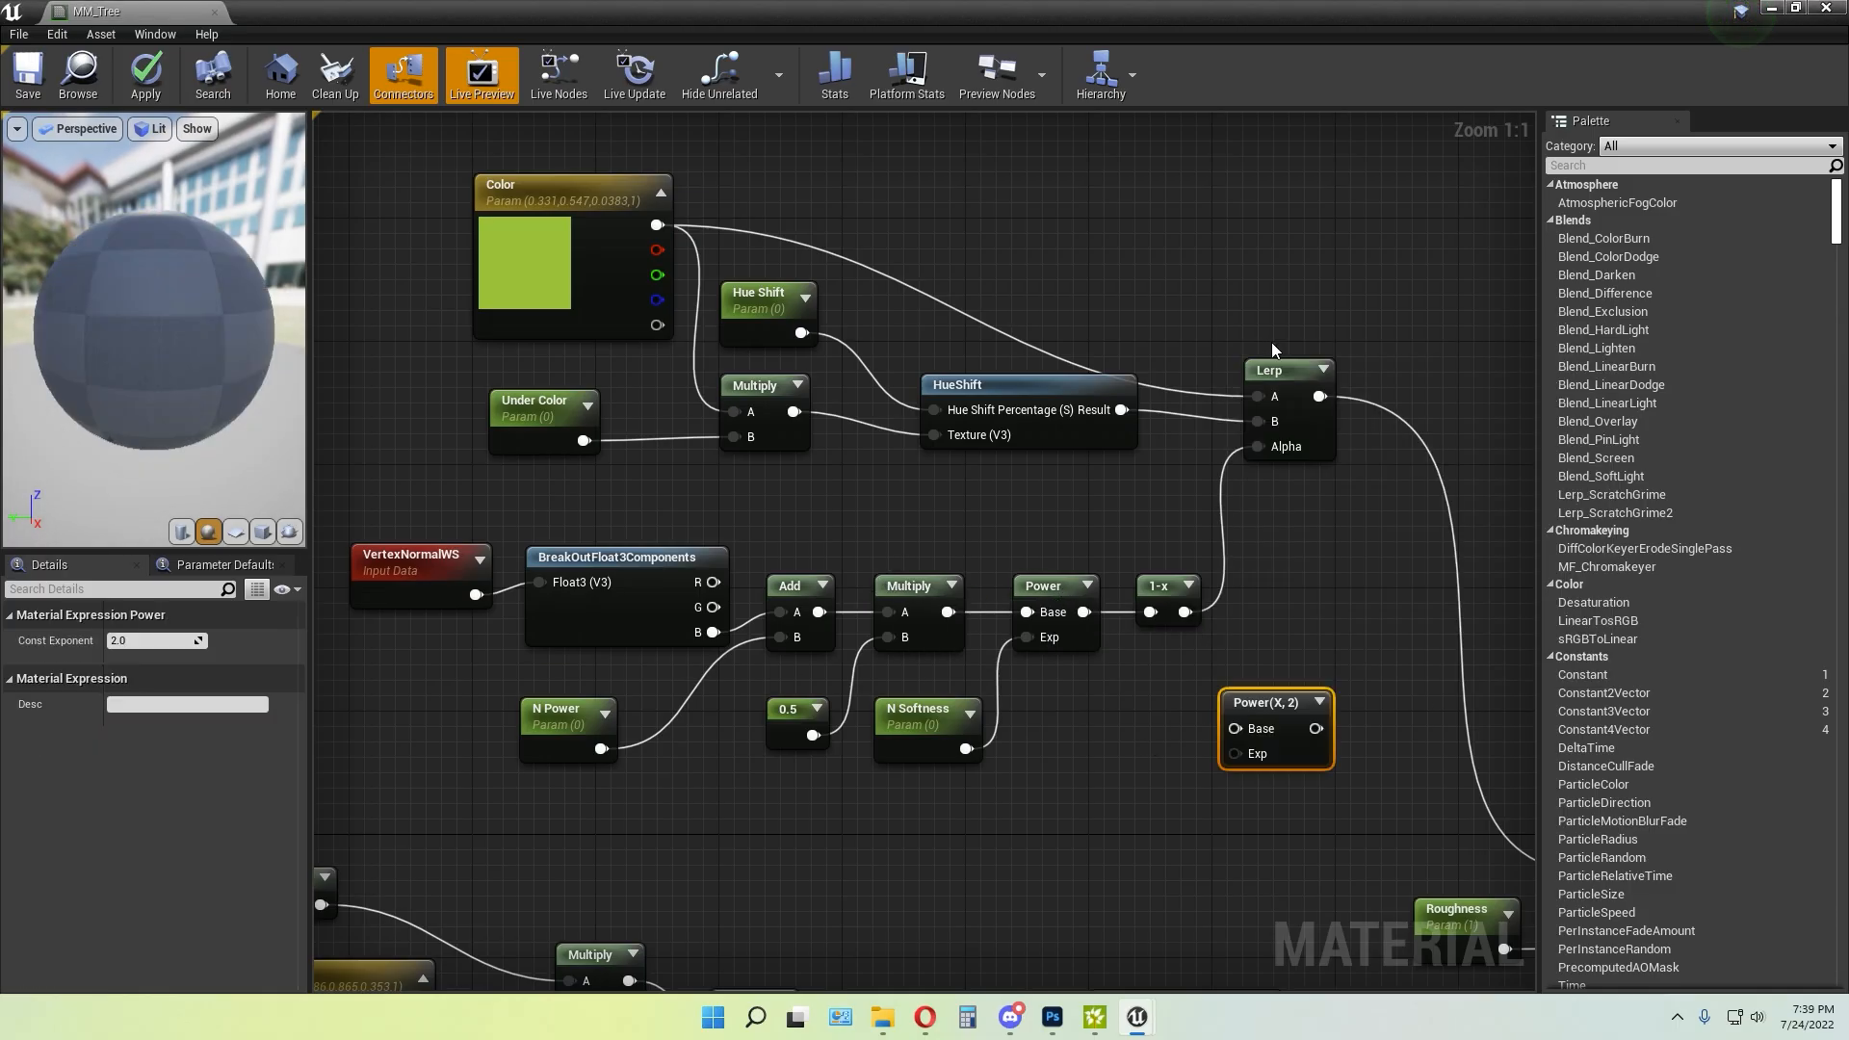
click(1323, 598)
click(1291, 705)
key(Delete)
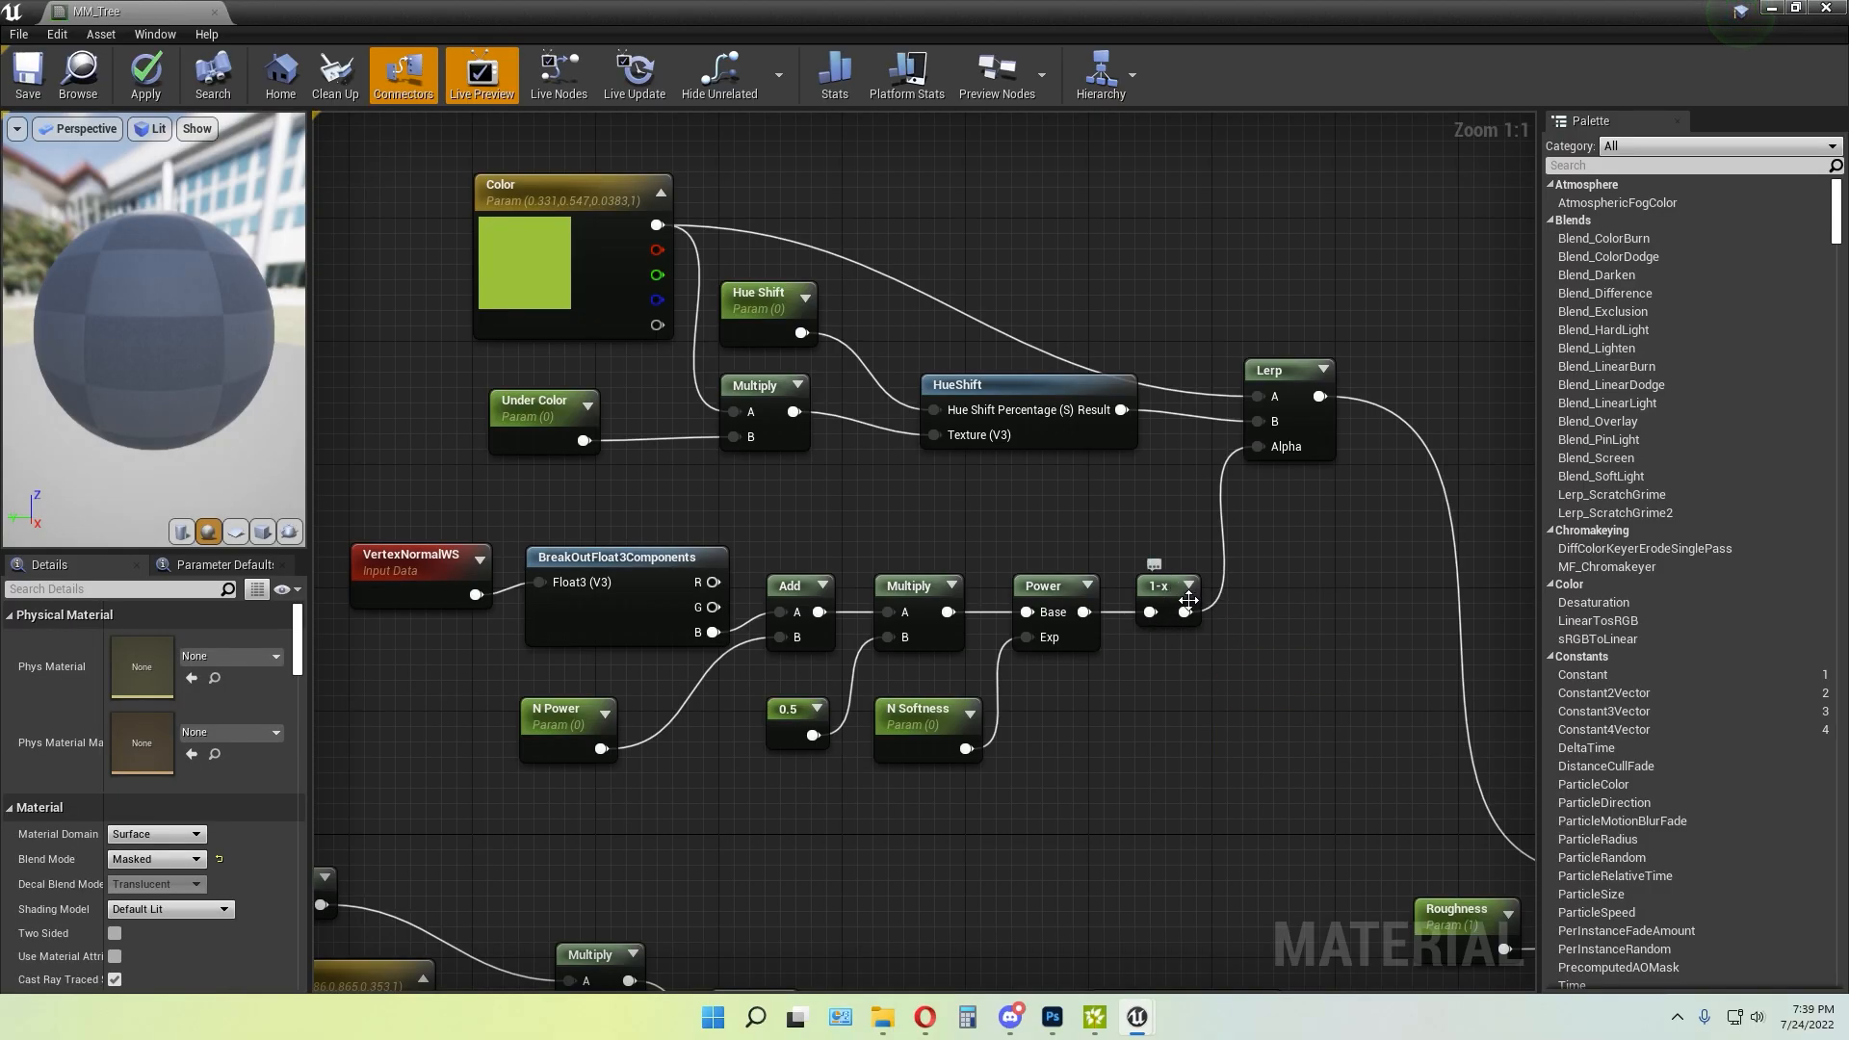
Add a trial OneMinus node beneath the existing 1-x node and delete it
right_click(1251, 630)
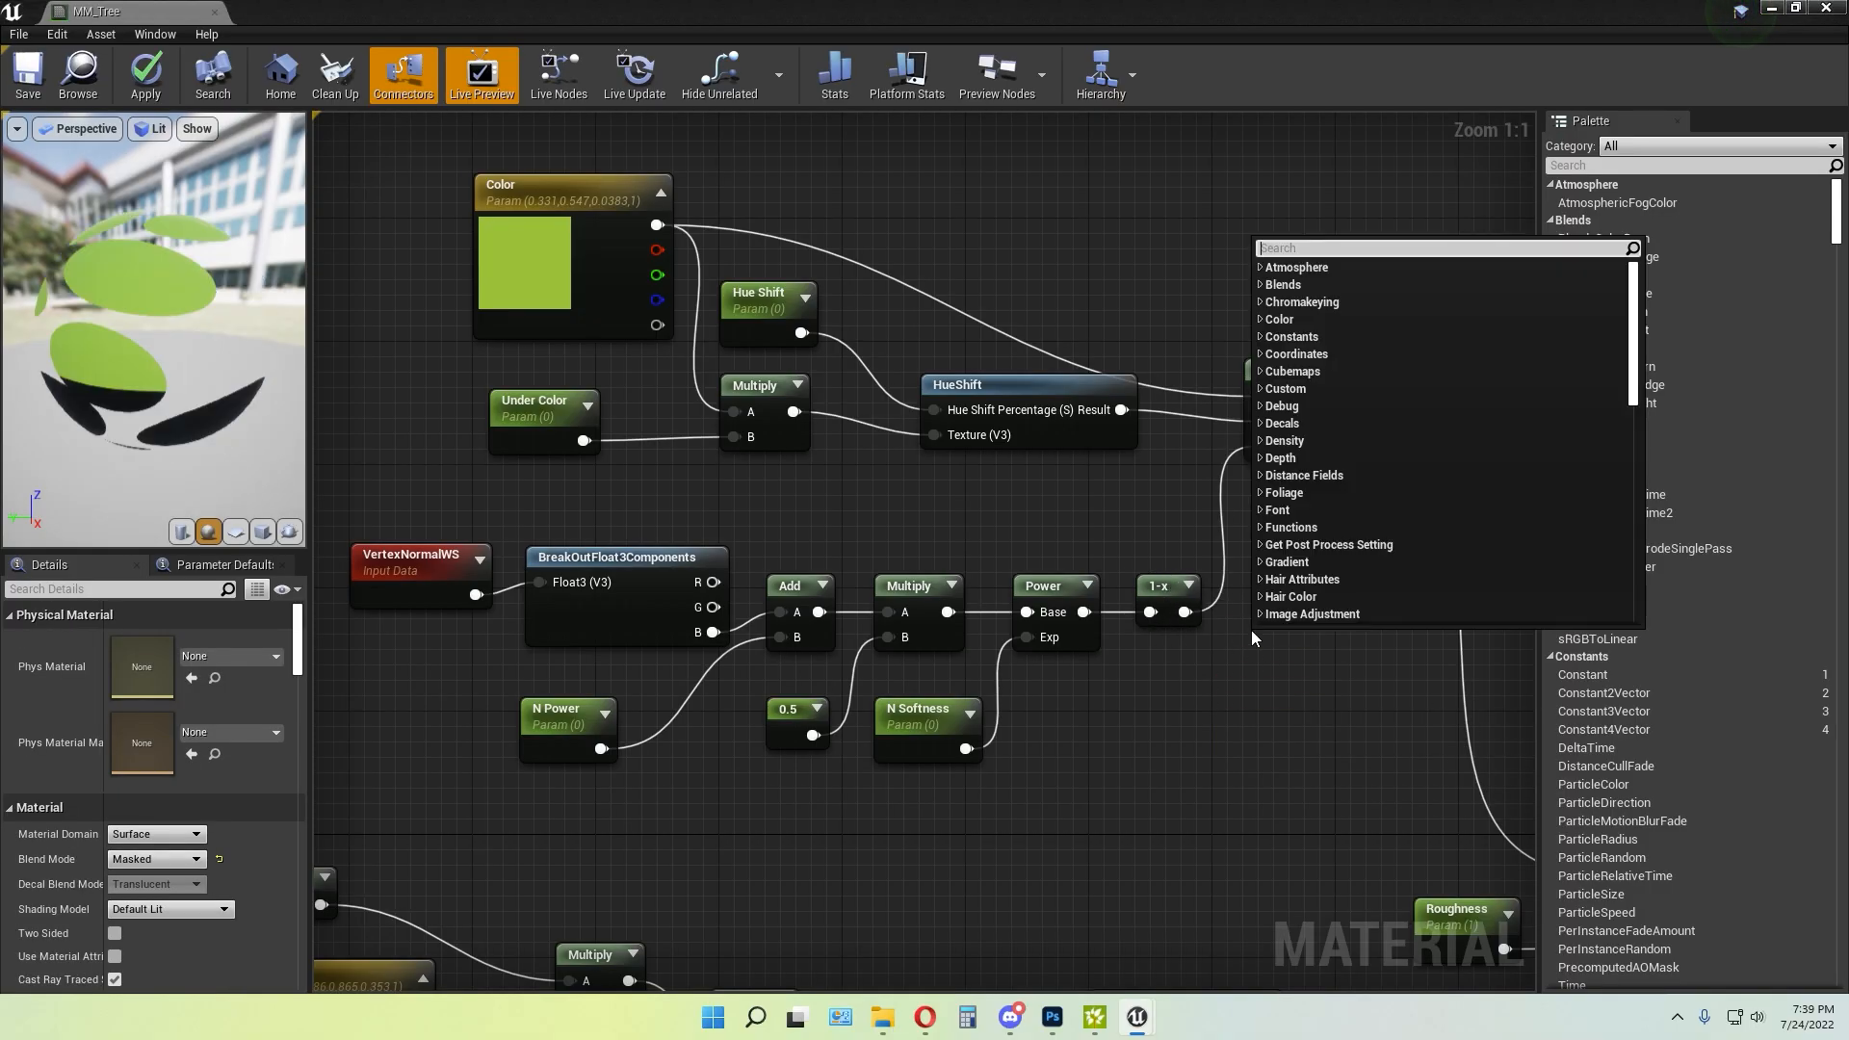
text(minu)
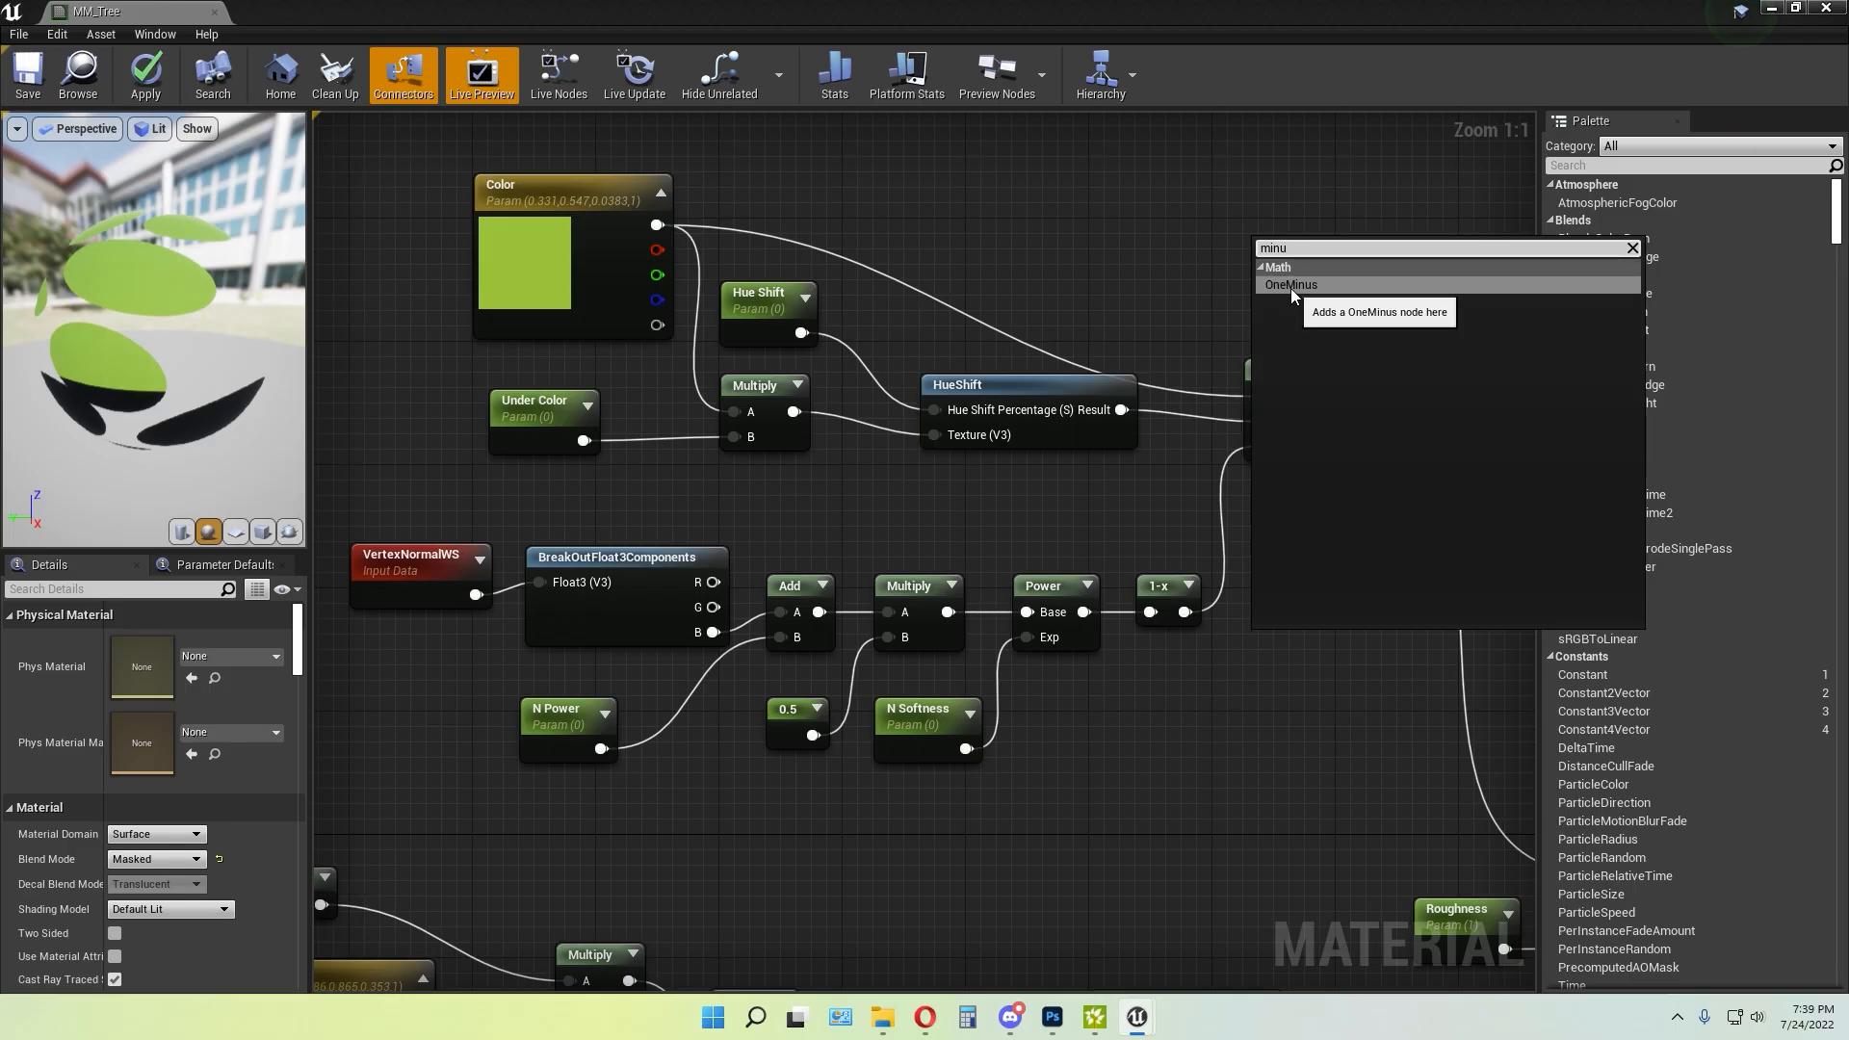
click(1290, 286)
drag(1263, 643, 1223, 665)
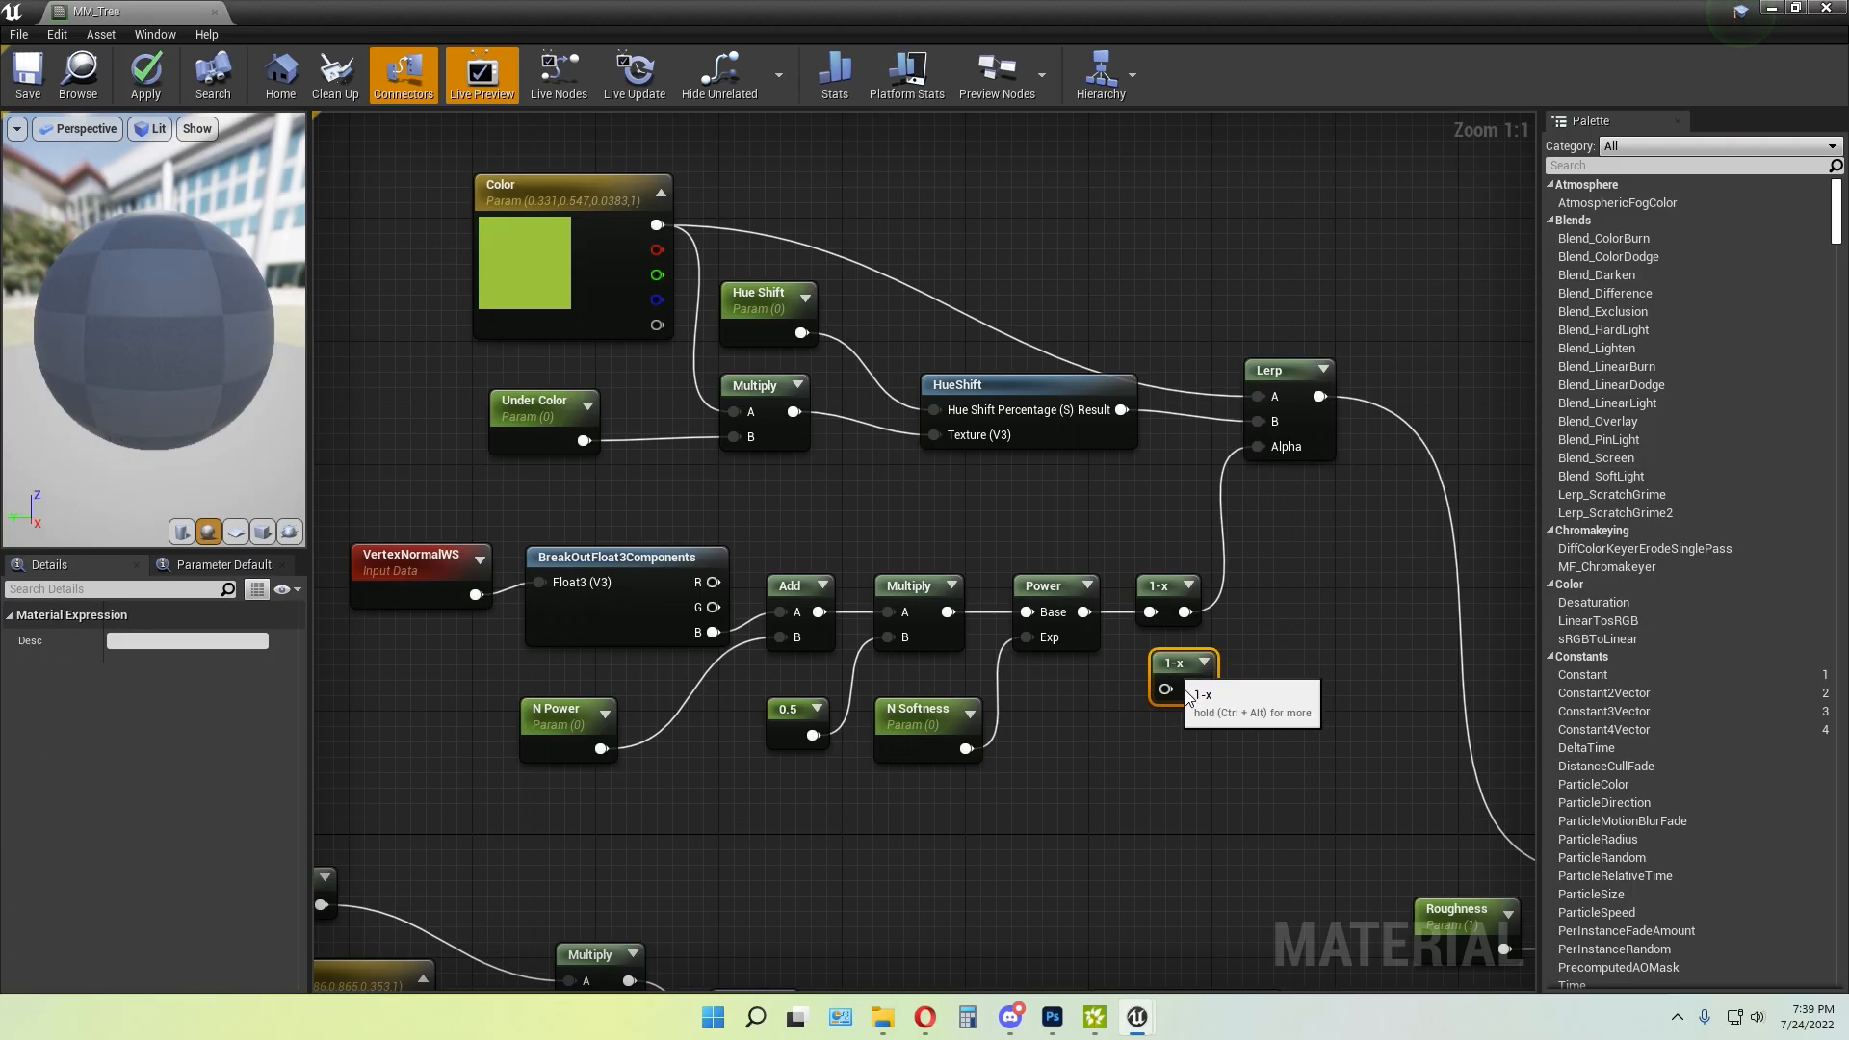
key(Delete)
Place a trial scalar parameter and a trial constant below the N Power and N Softness row, and delete both
right_drag(1100, 697, 1208, 757)
drag(1204, 862, 487, 757)
click(578, 742)
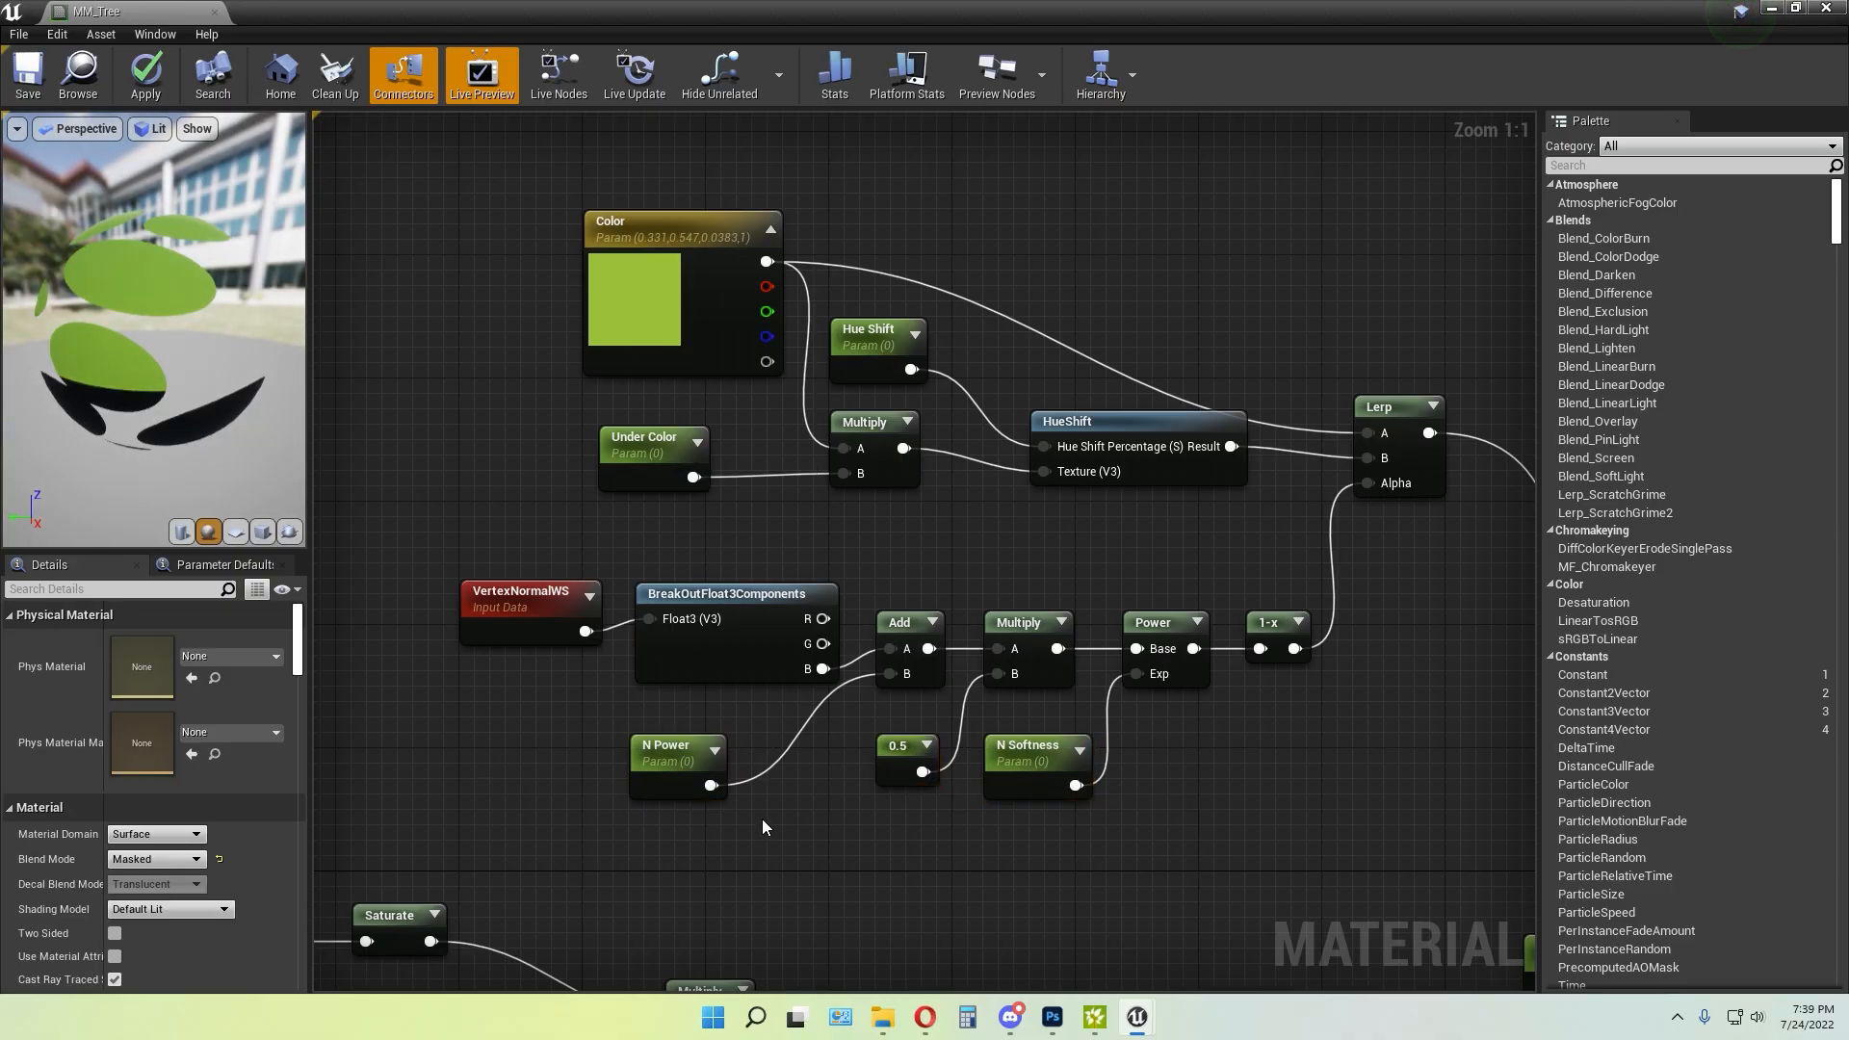
right_drag(761, 818, 757, 771)
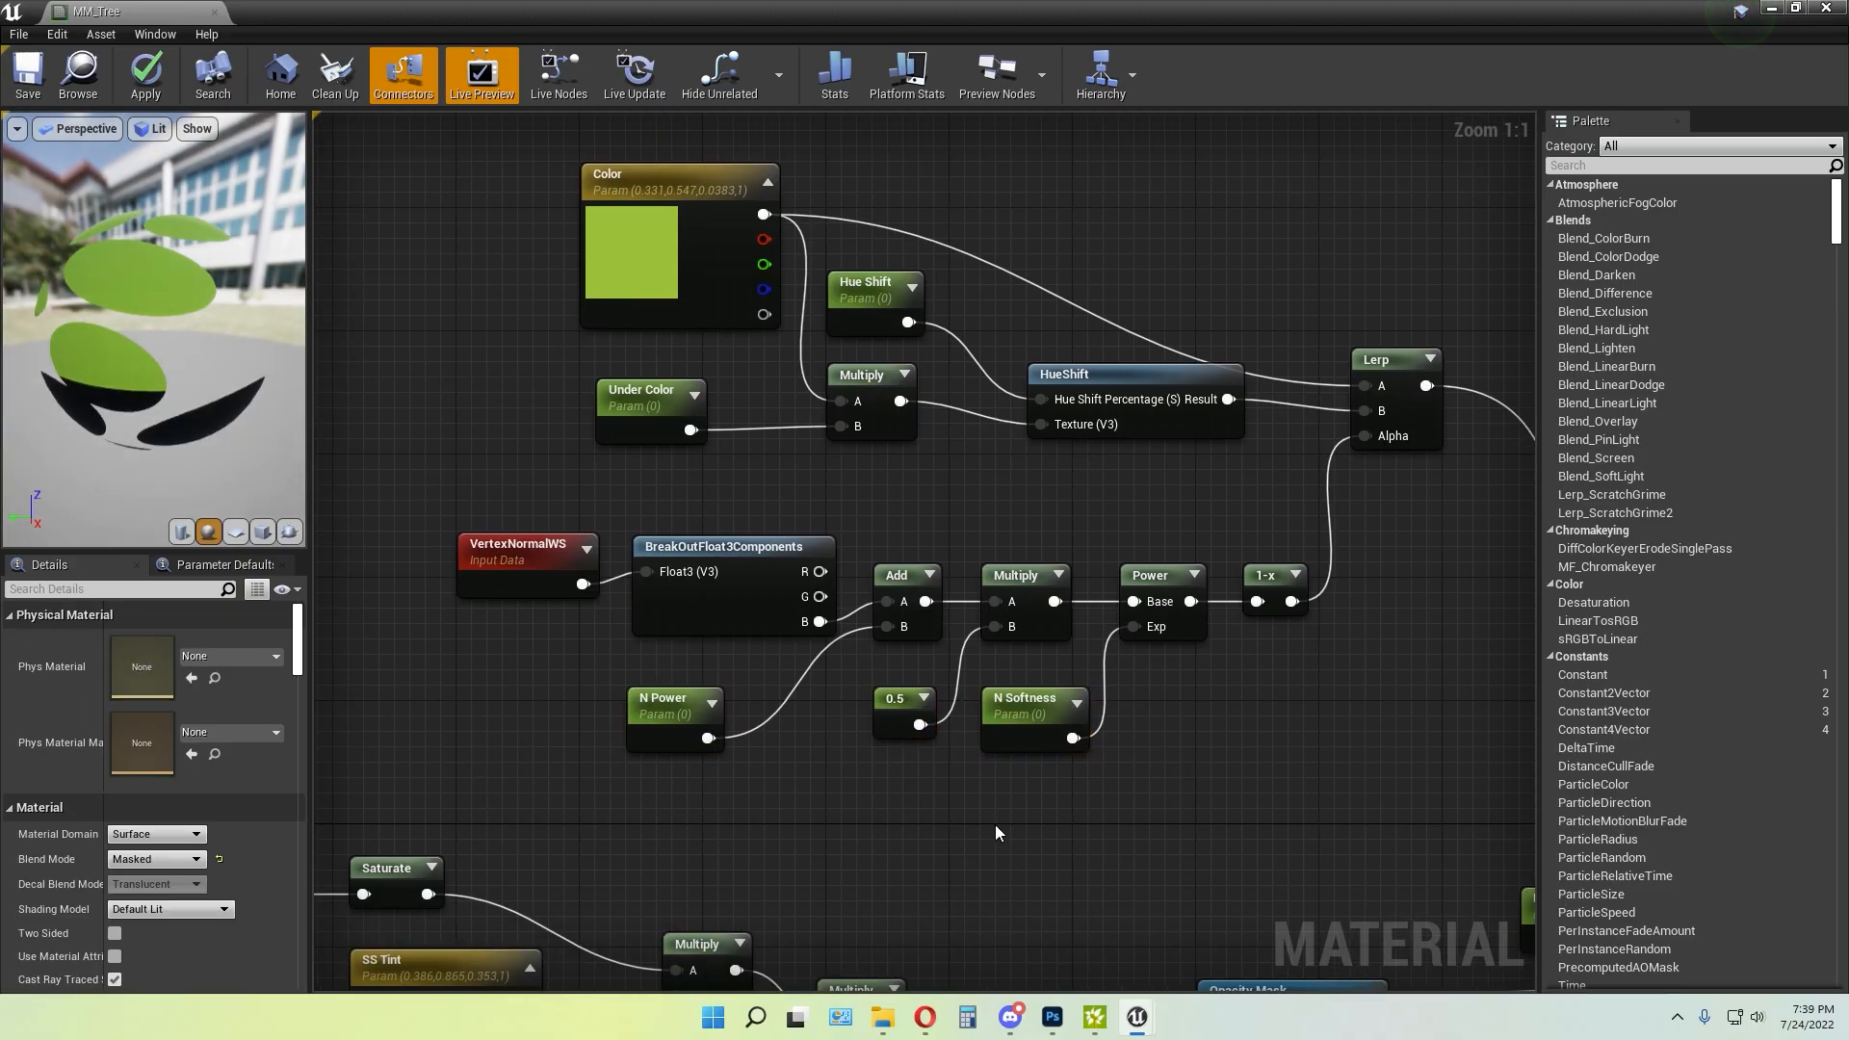
click(824, 823)
click(1030, 834)
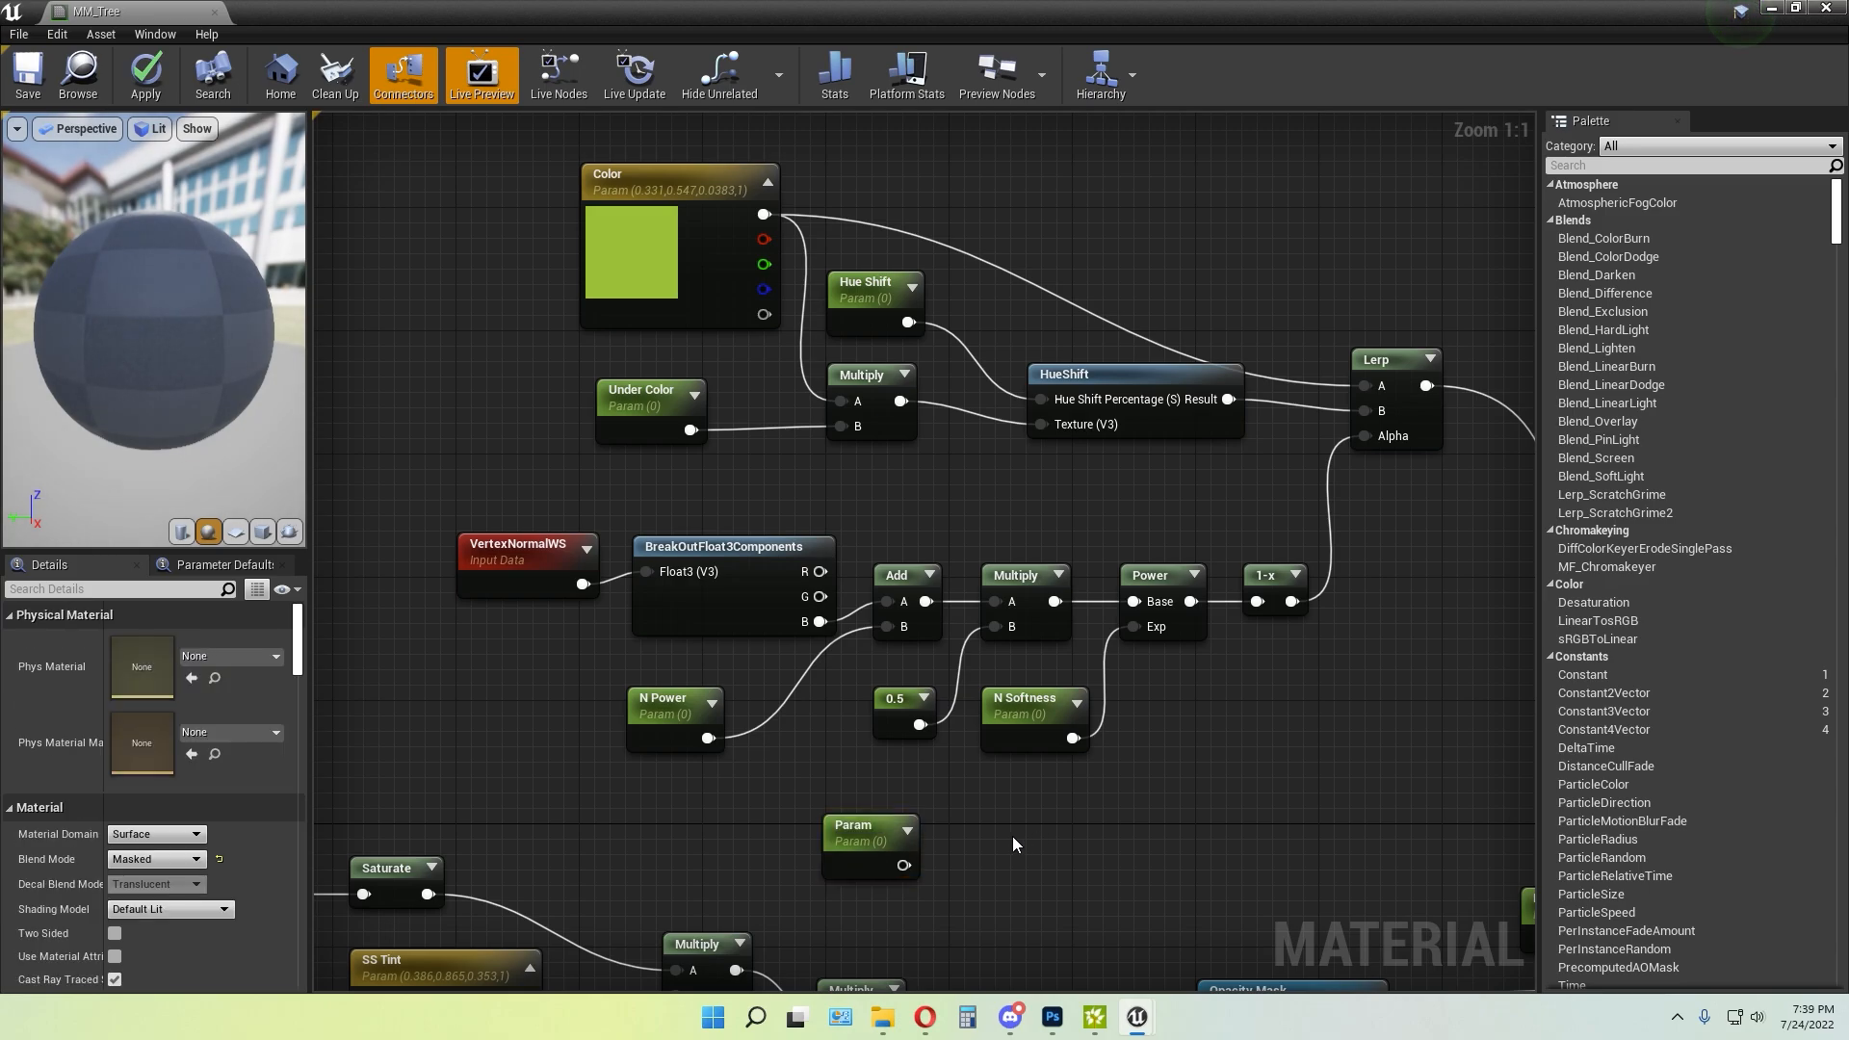
click(1001, 828)
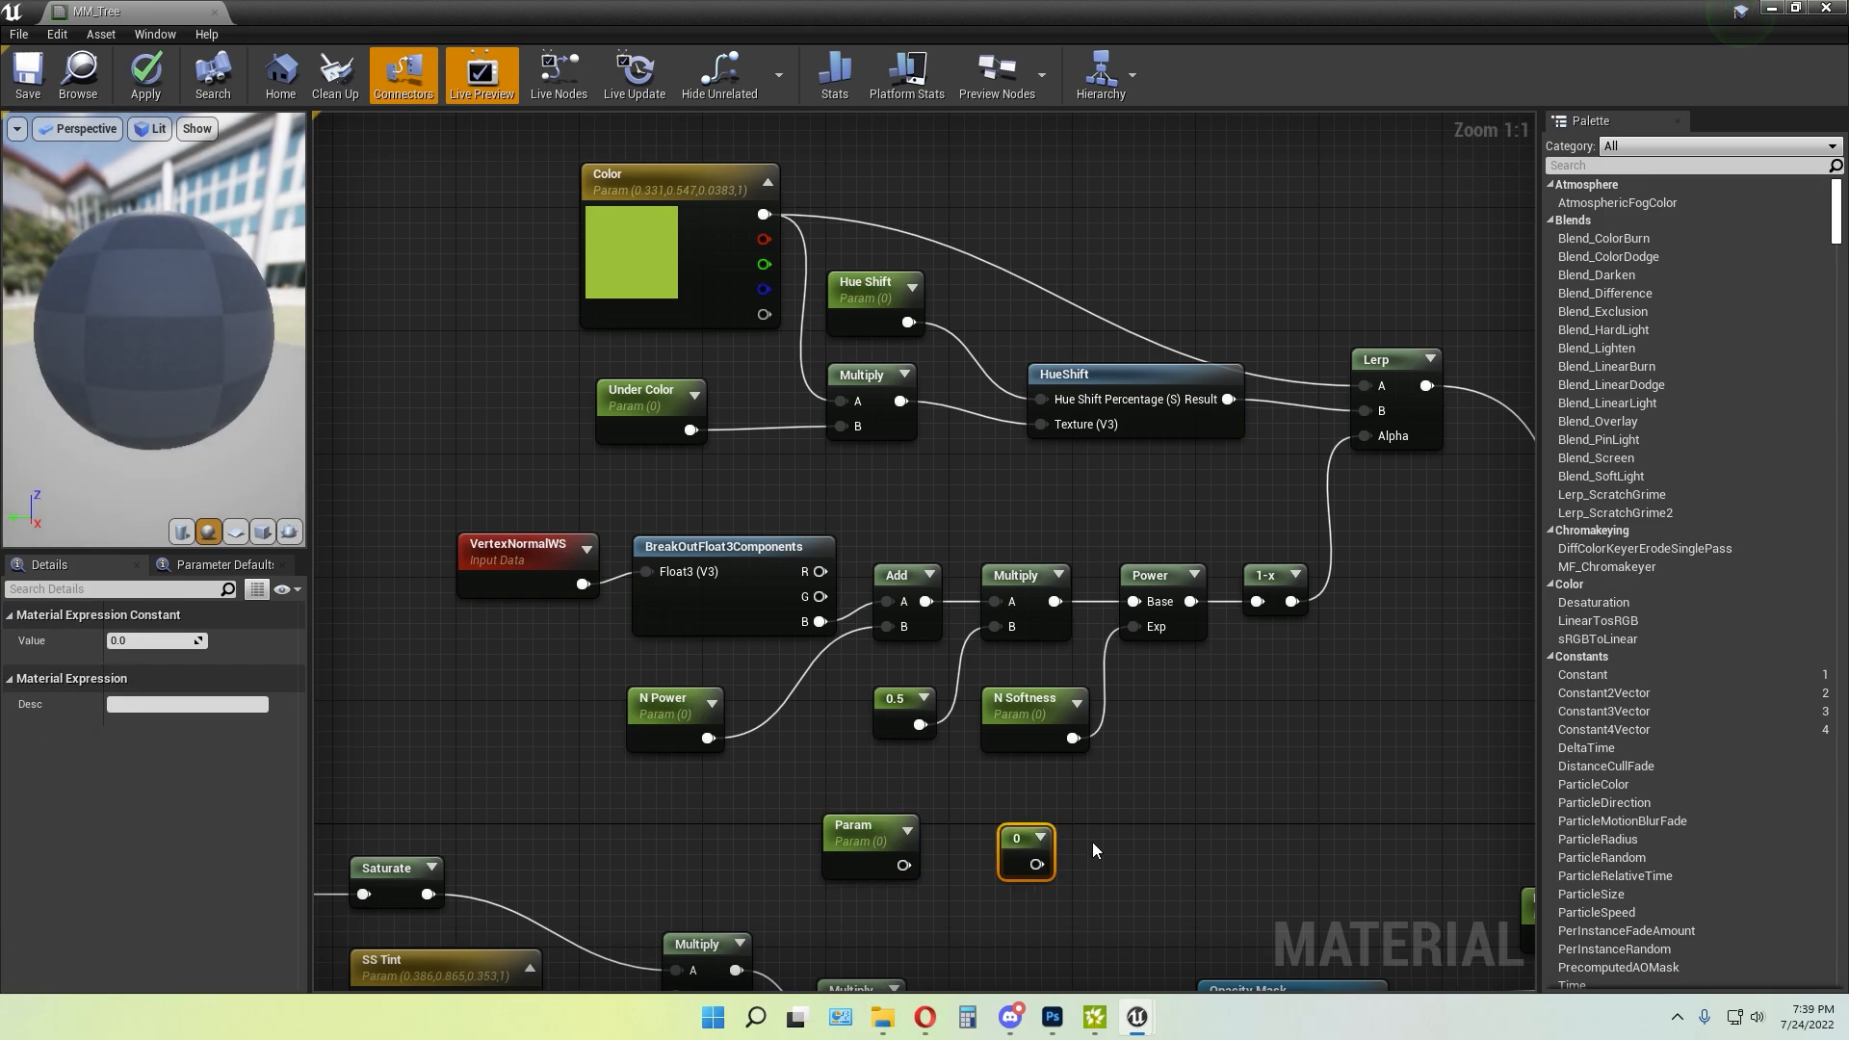
drag(1078, 898, 819, 810)
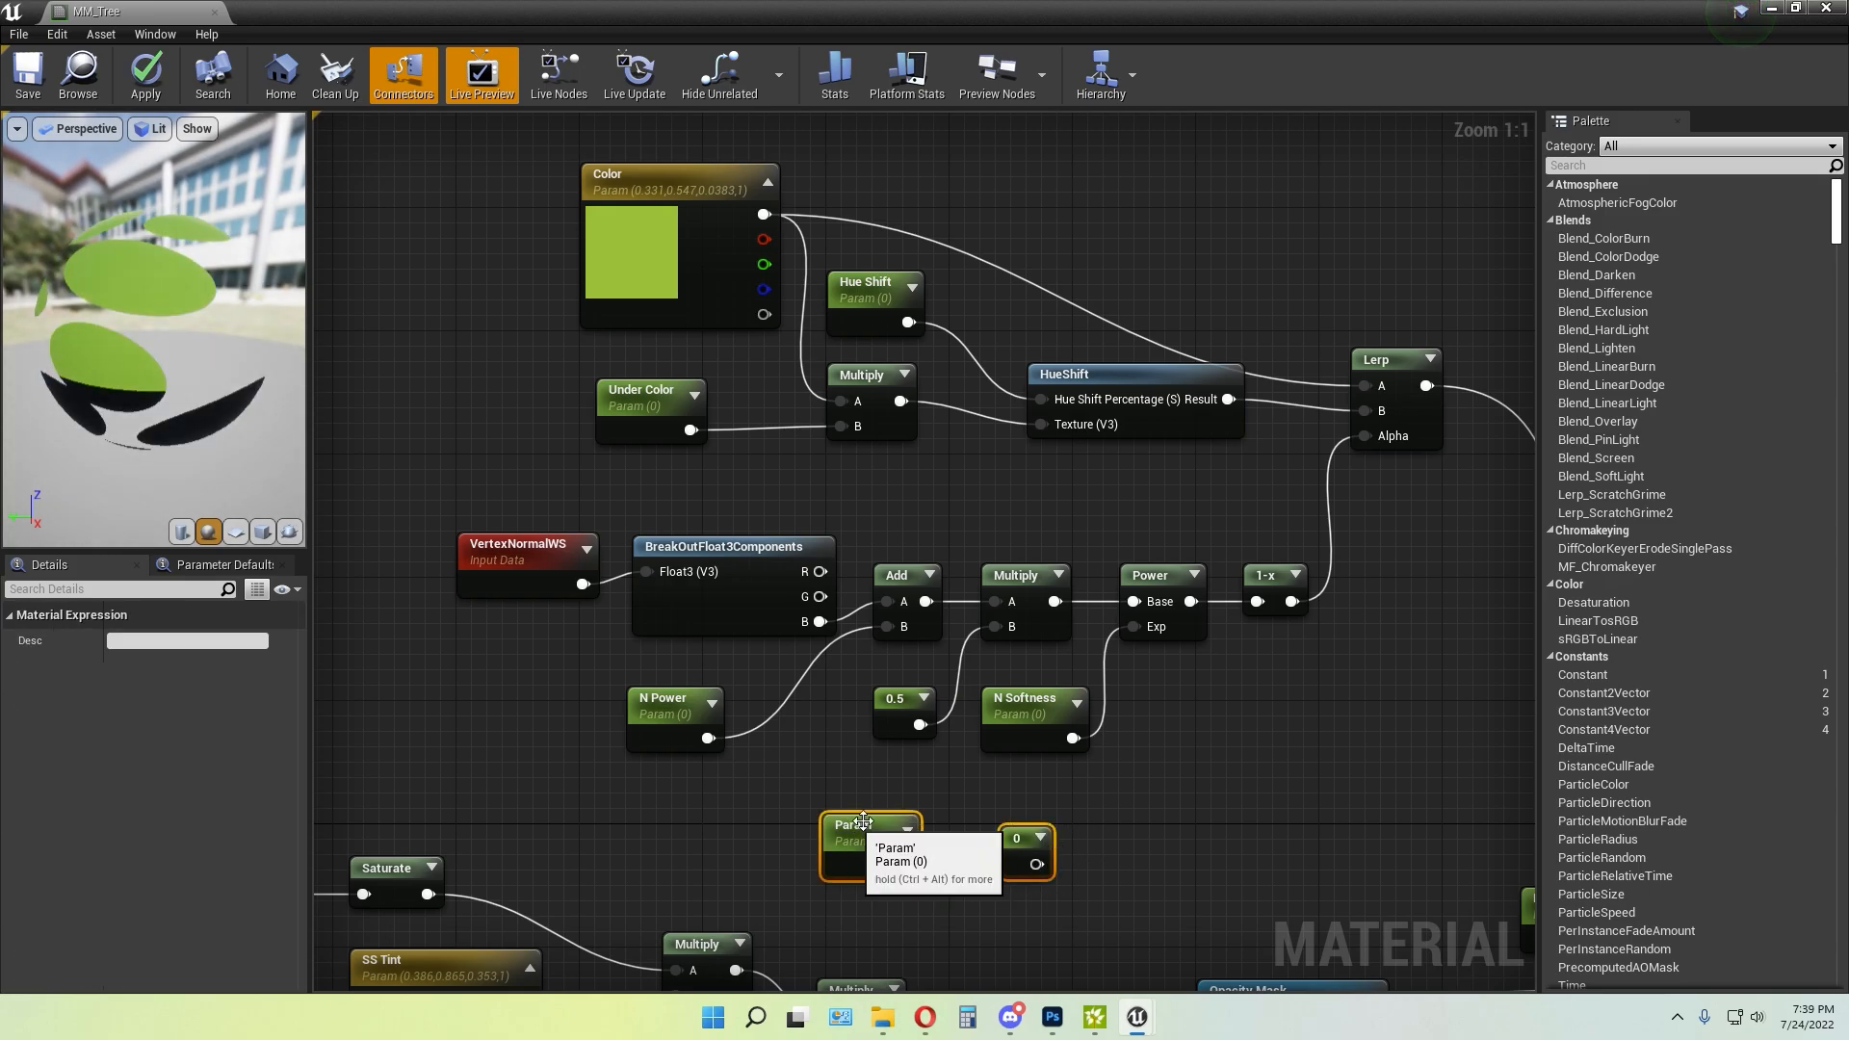
key(Delete)
Examine the Color parameter and the base colour network, and orbit the material preview to view the leaves
right_drag(973, 500, 886, 614)
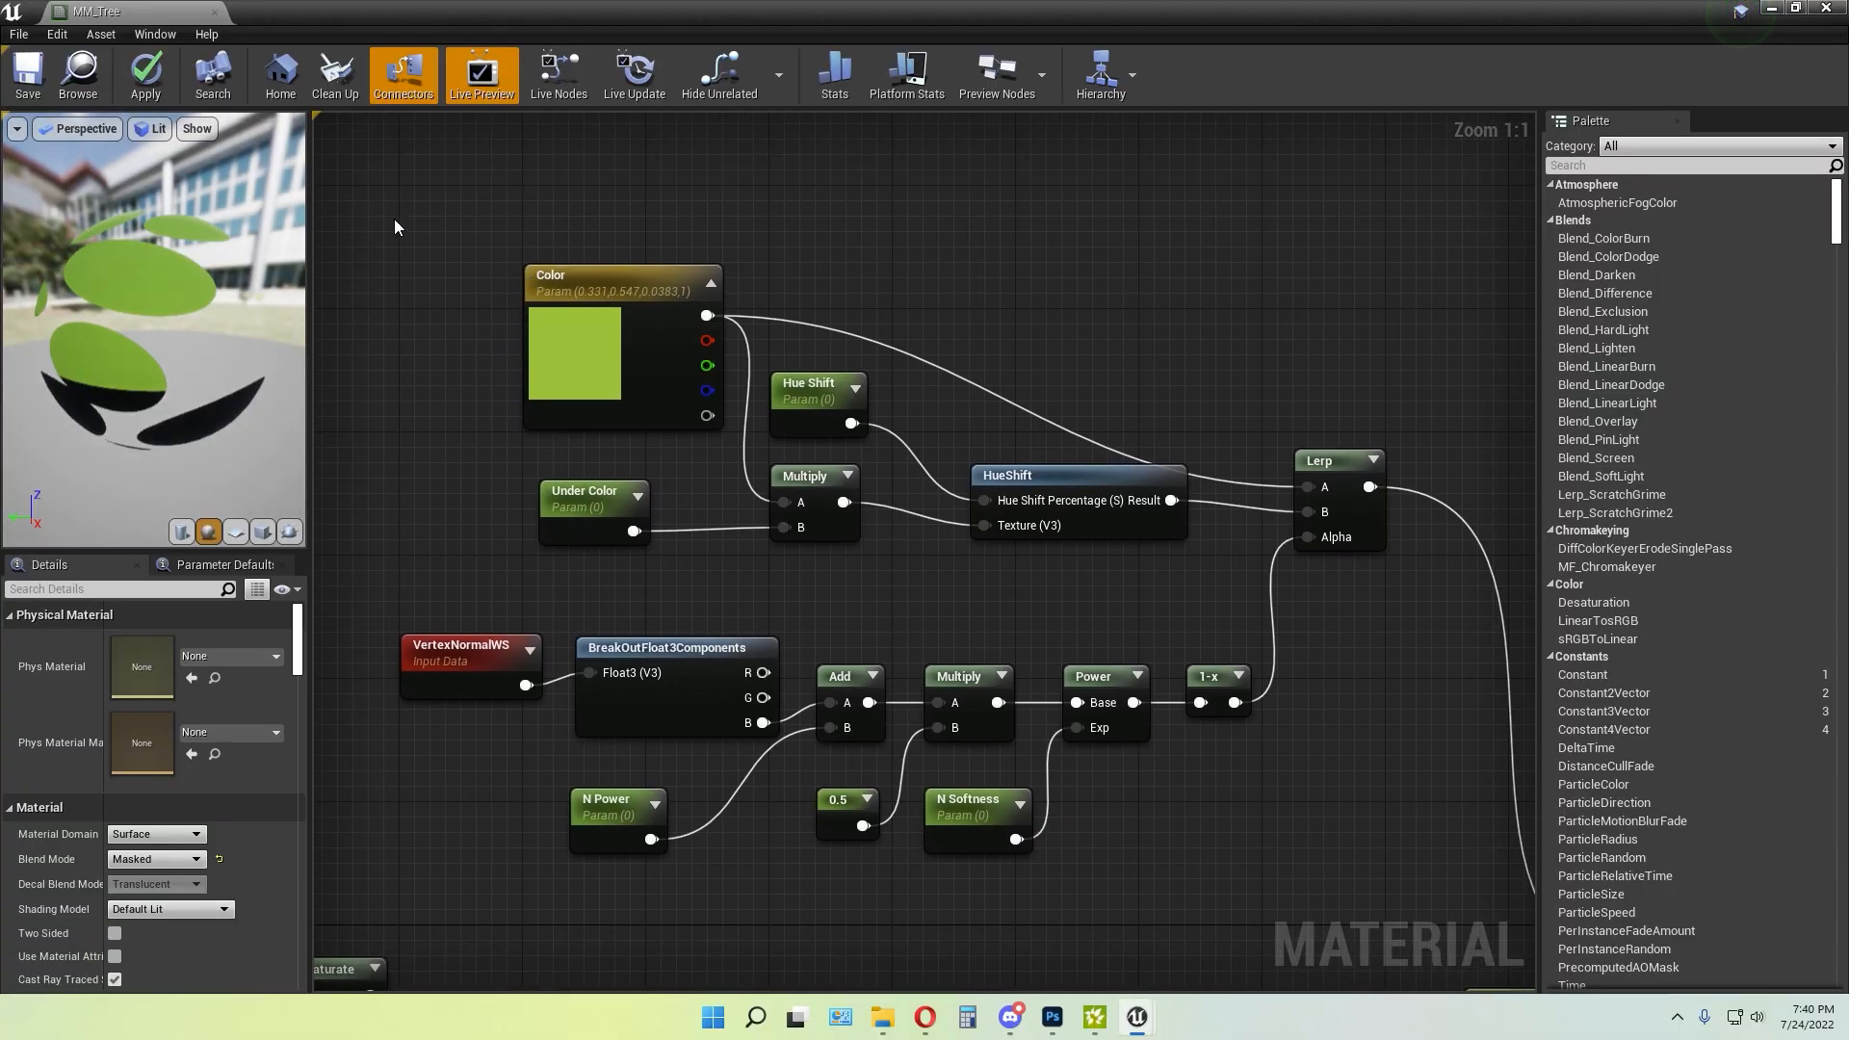
drag(392, 211, 585, 387)
drag(749, 455, 749, 456)
mouse_move(619, 275)
mouse_down()
mouse_move(555, 258)
mouse_move(589, 258)
mouse_up()
click(788, 253)
drag(102, 250, 174, 260)
right_drag(1242, 391, 1228, 309)
drag(1401, 825, 453, 206)
click(1048, 229)
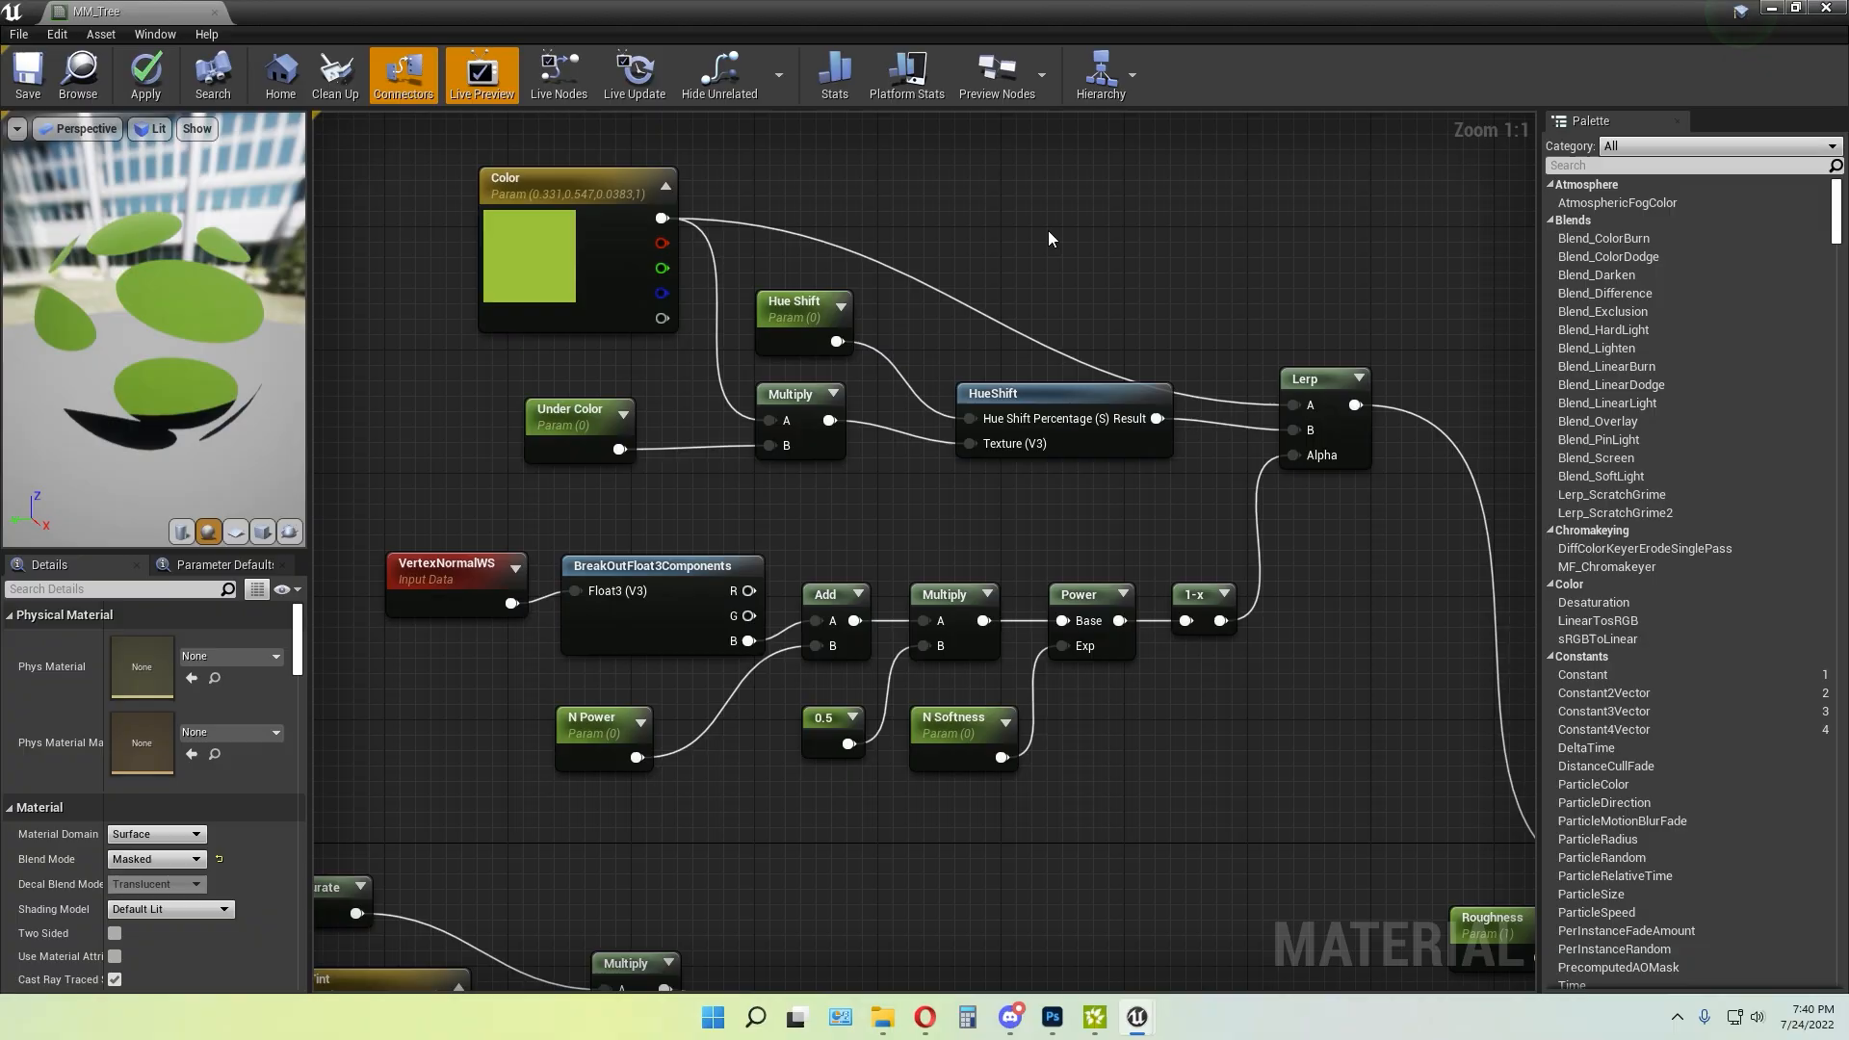
right_drag(1048, 229, 971, 271)
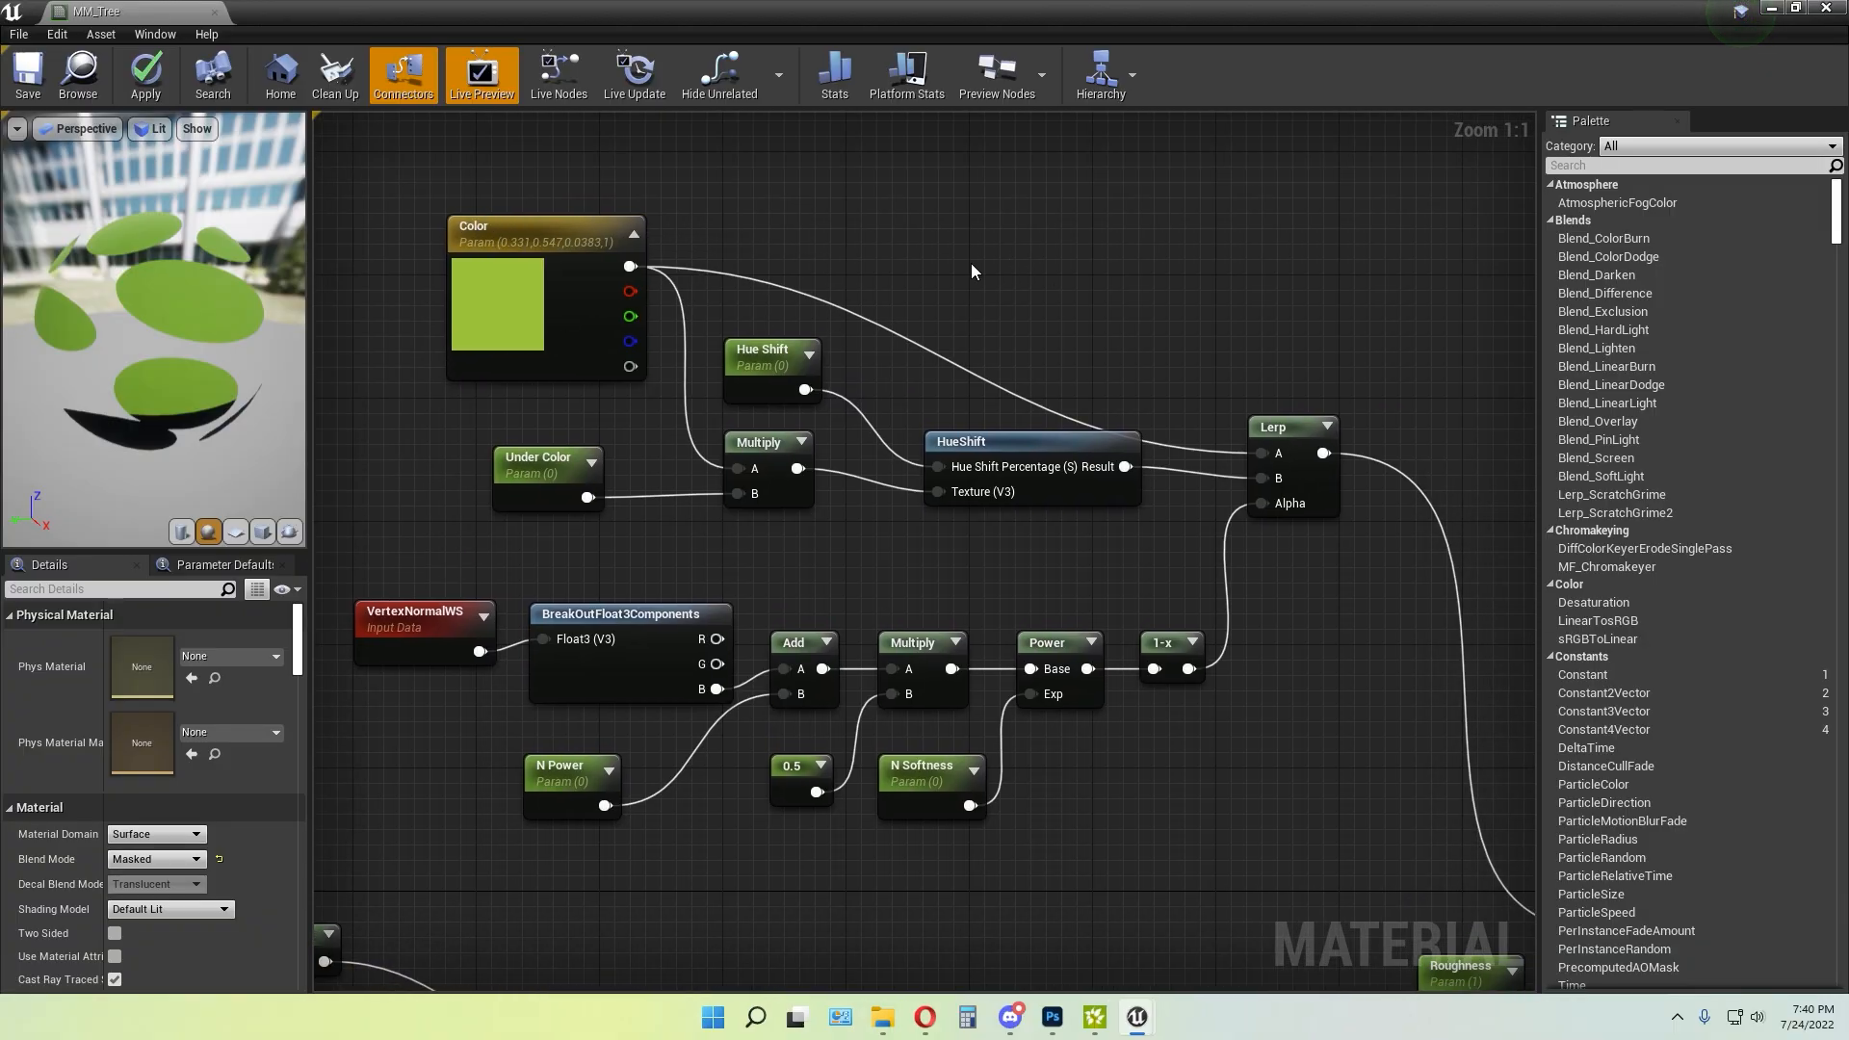
Review the colour and hue-shift nodes as one group and the vertex-normal mask nodes as another
drag(1117, 564, 581, 379)
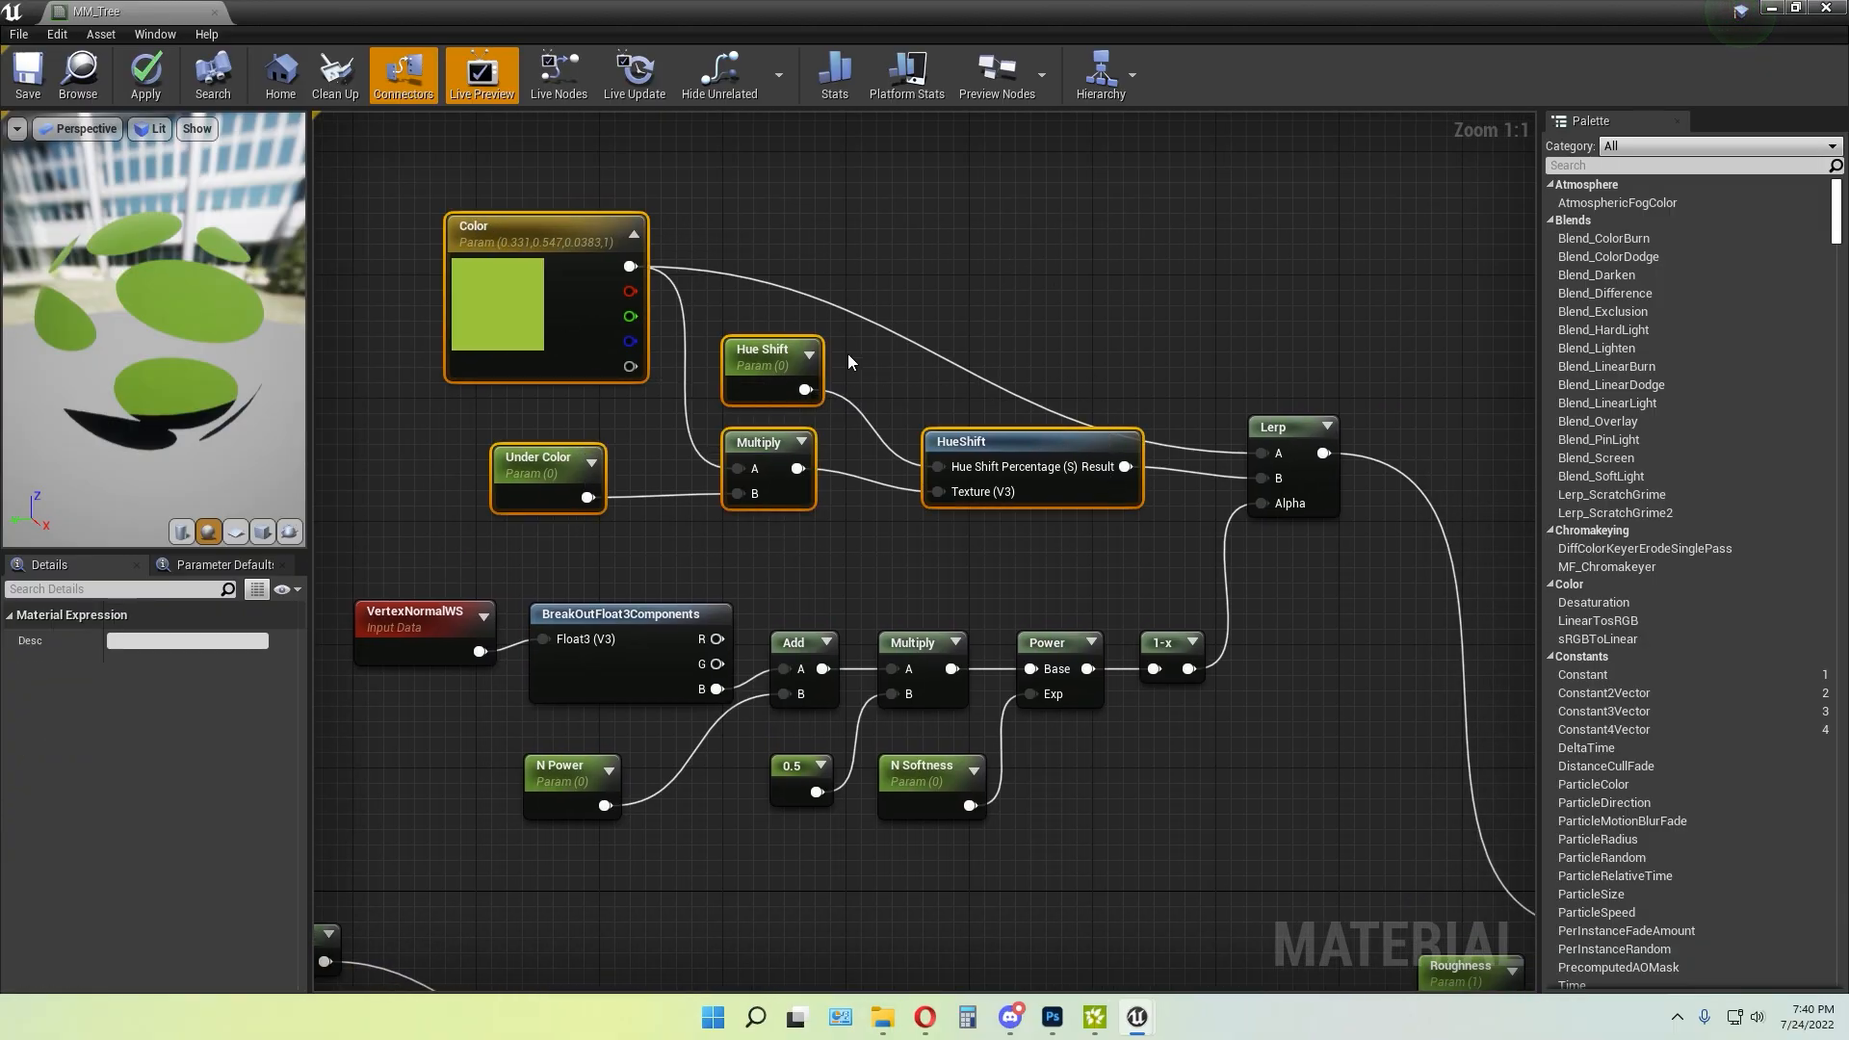
click(913, 238)
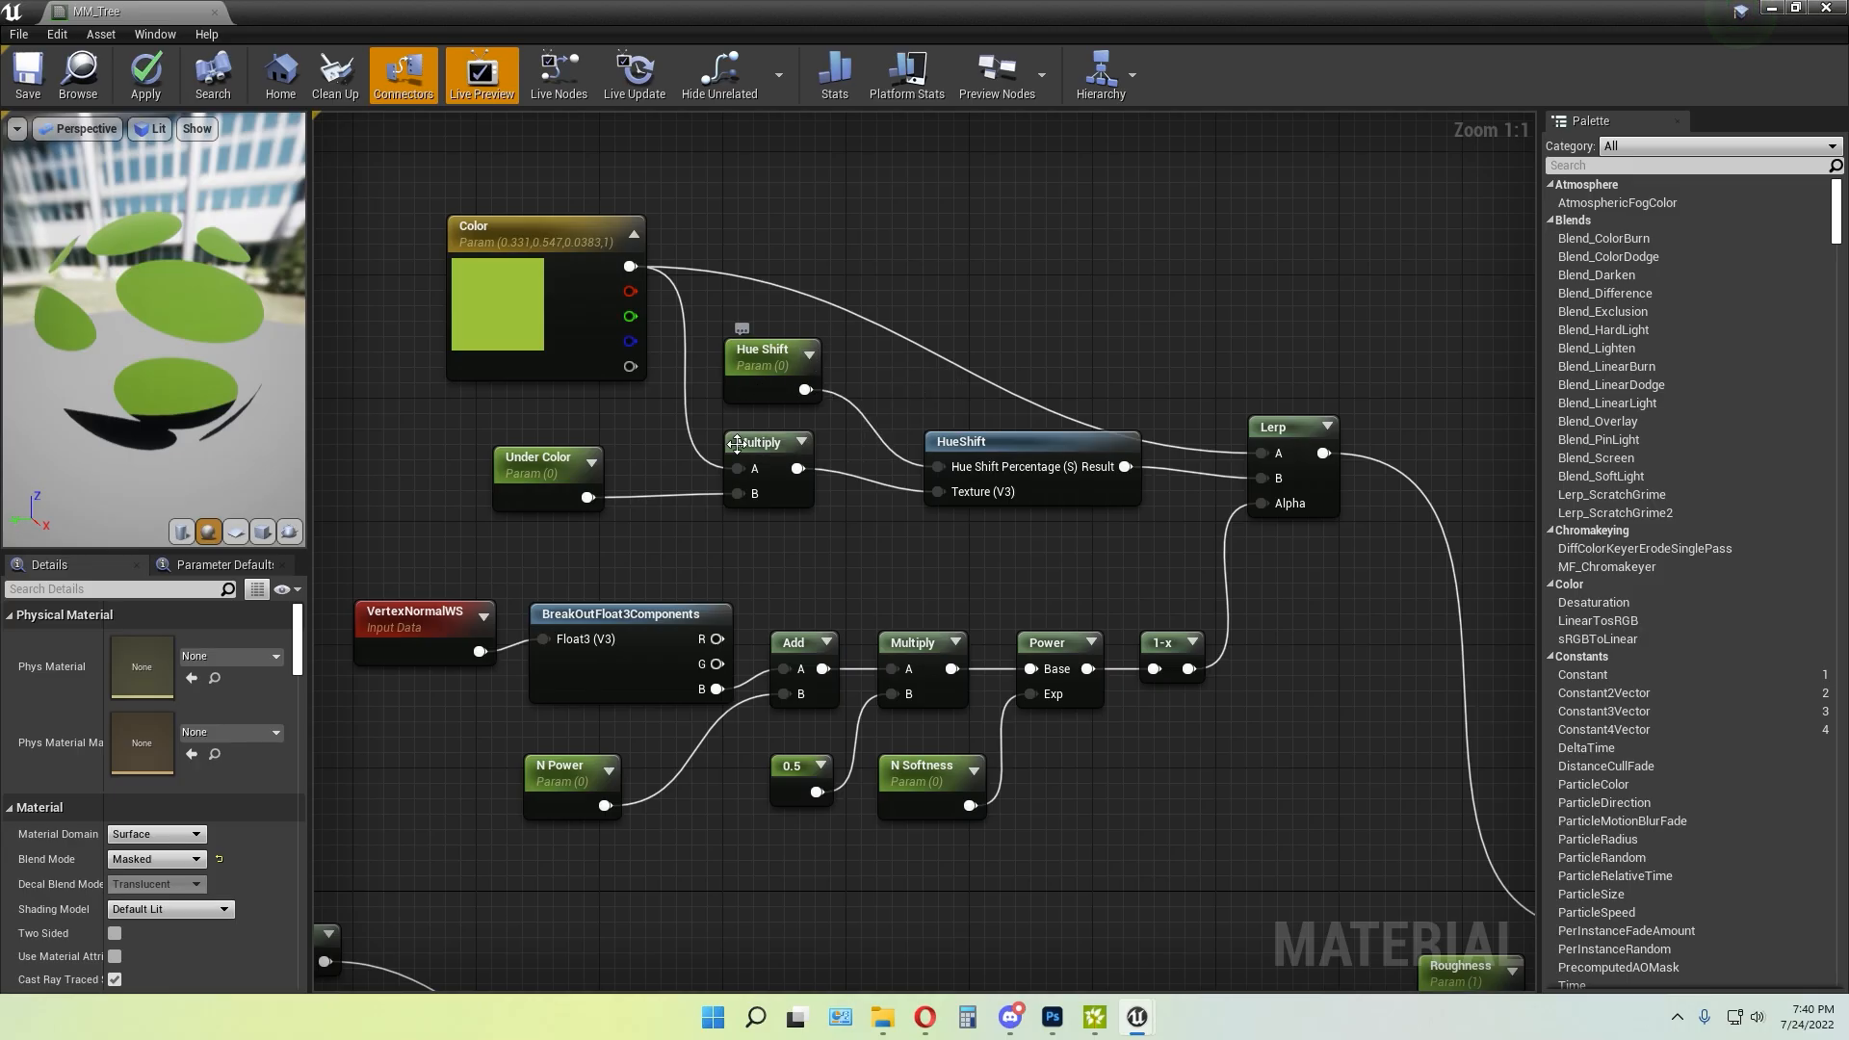
right_drag(1058, 403, 1153, 374)
drag(1300, 780, 1371, 744)
click(436, 553)
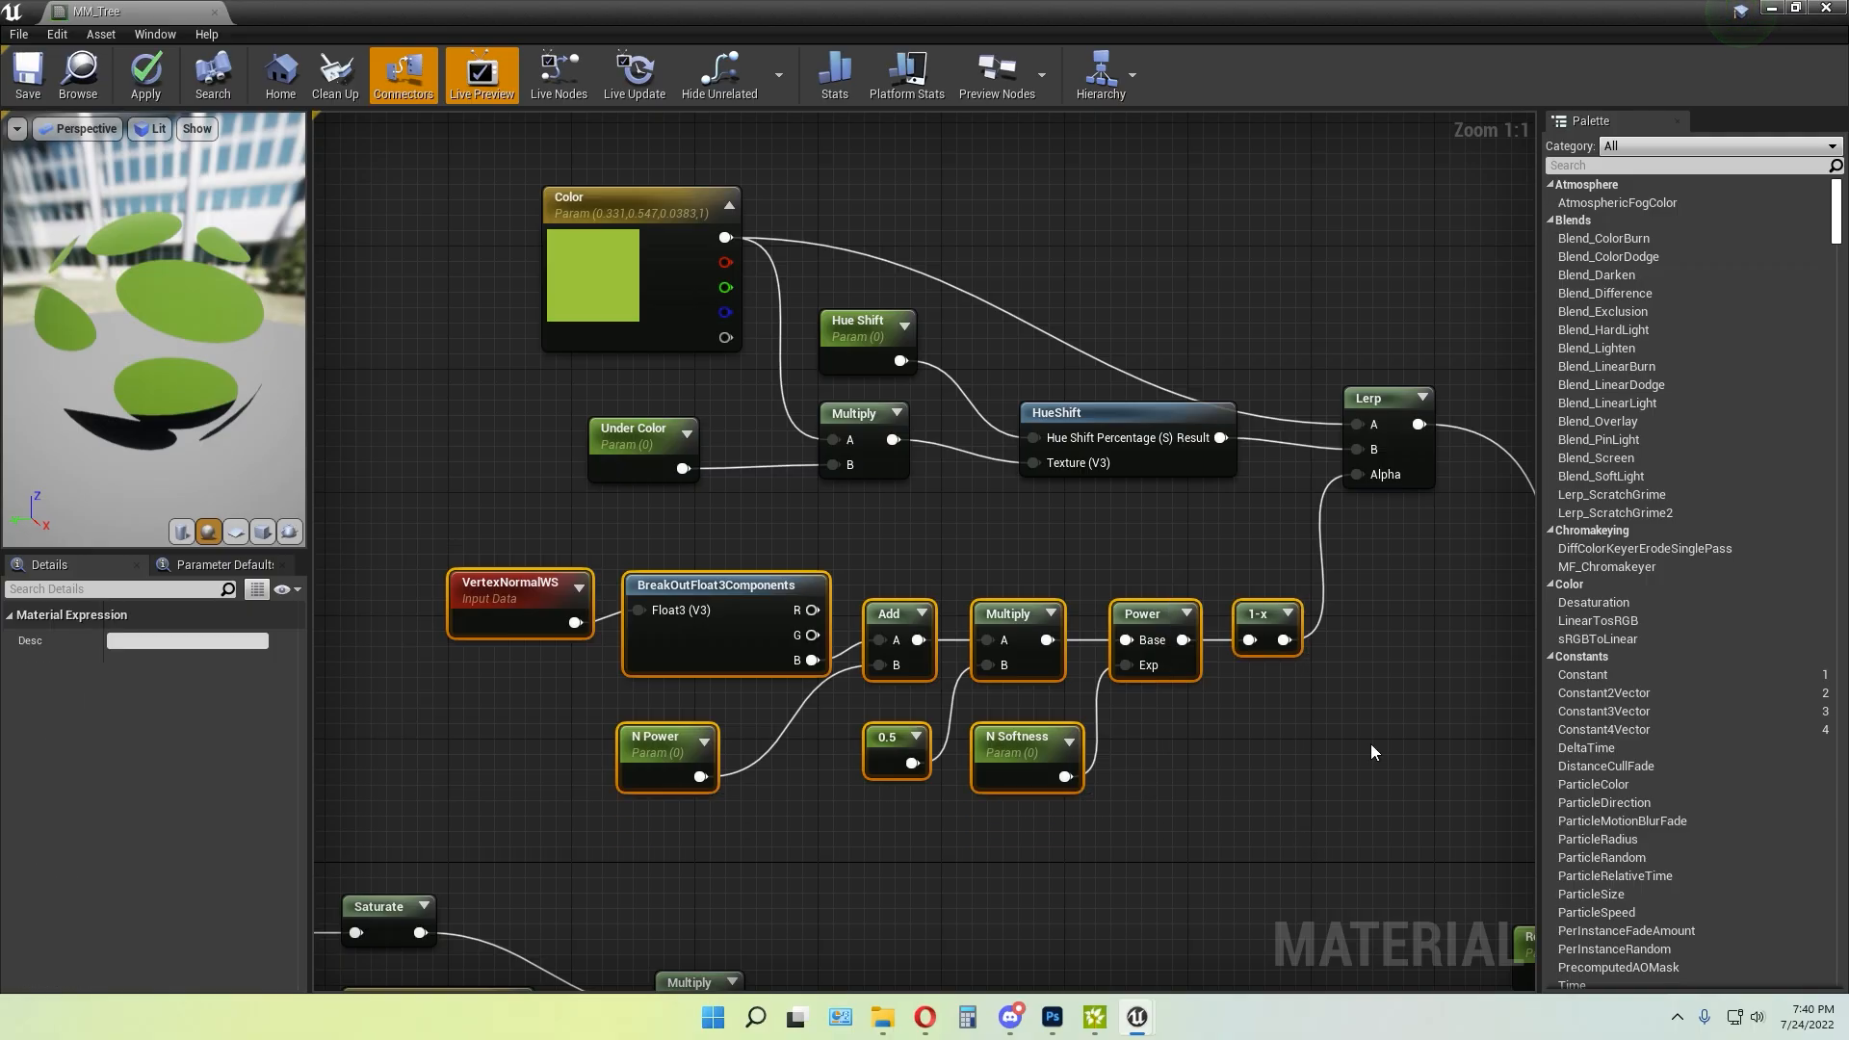
click(1366, 741)
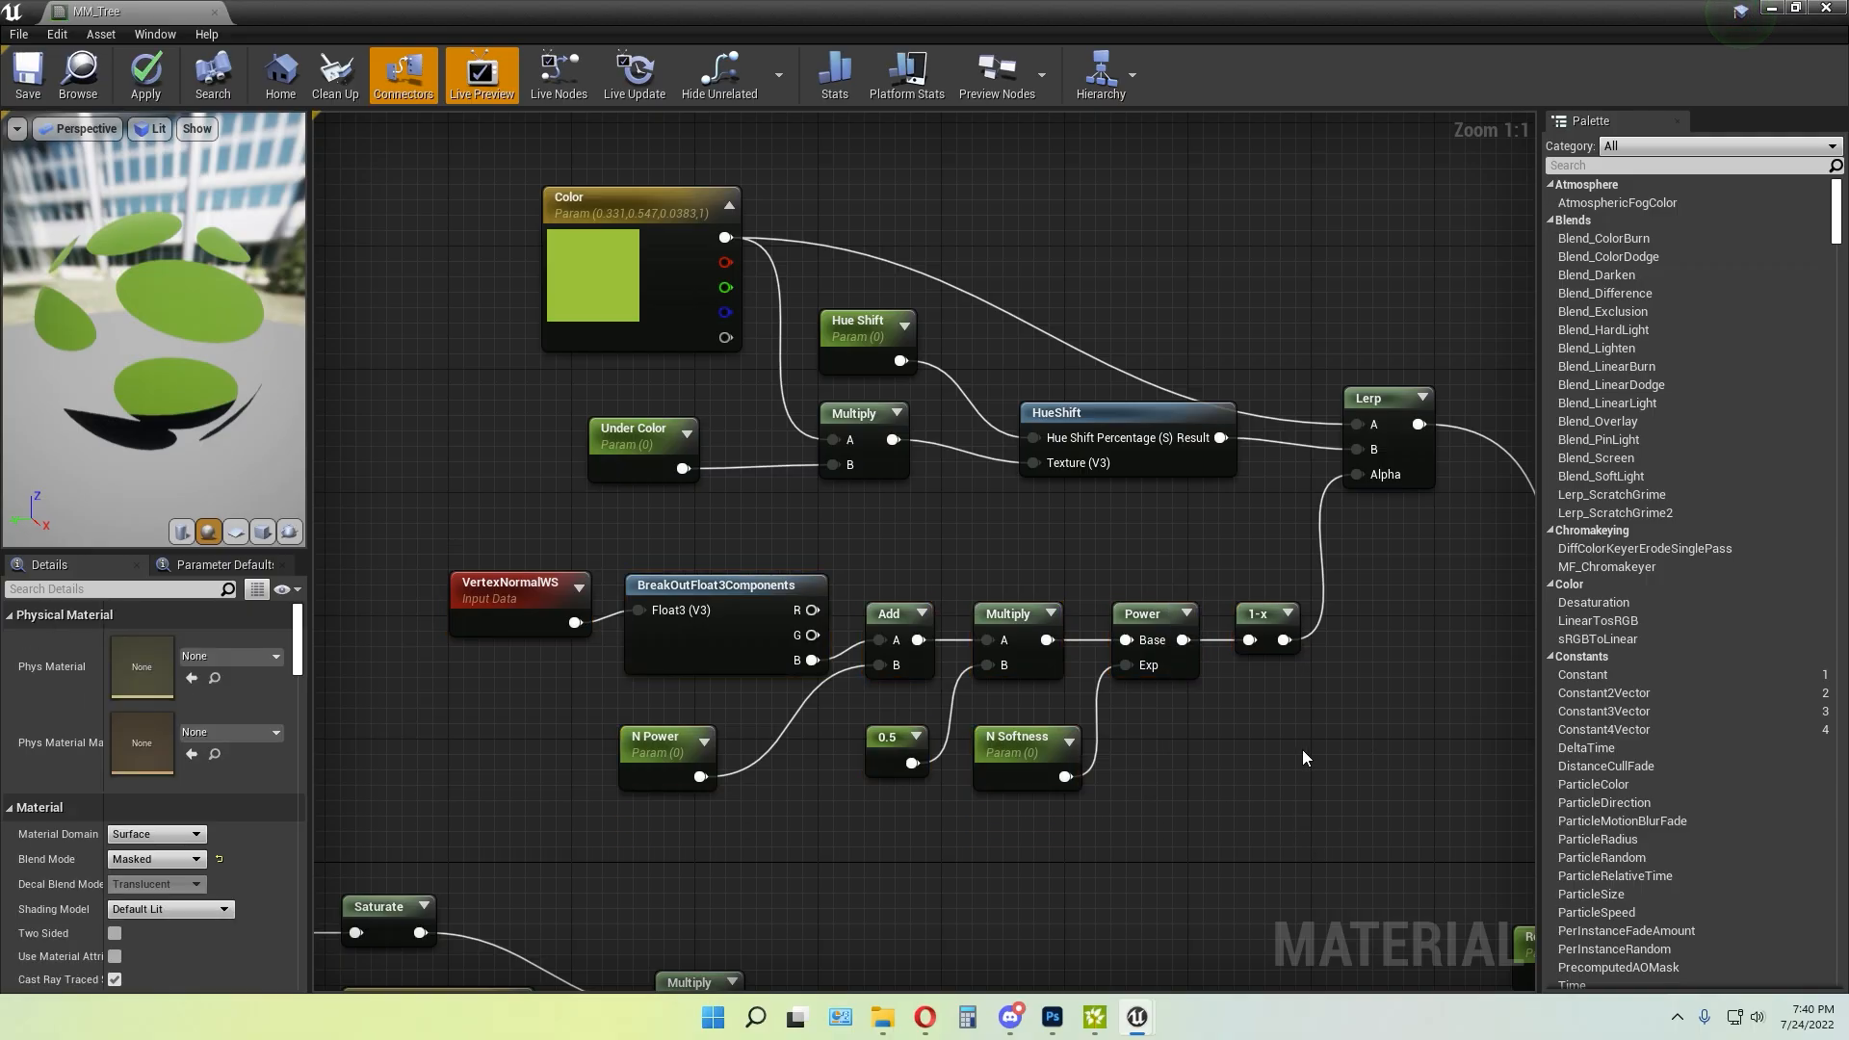
Review the settings of the N Power, N Softness, 0.5 constant and Hue Shift nodes
right_drag(1281, 760, 1223, 788)
click(609, 781)
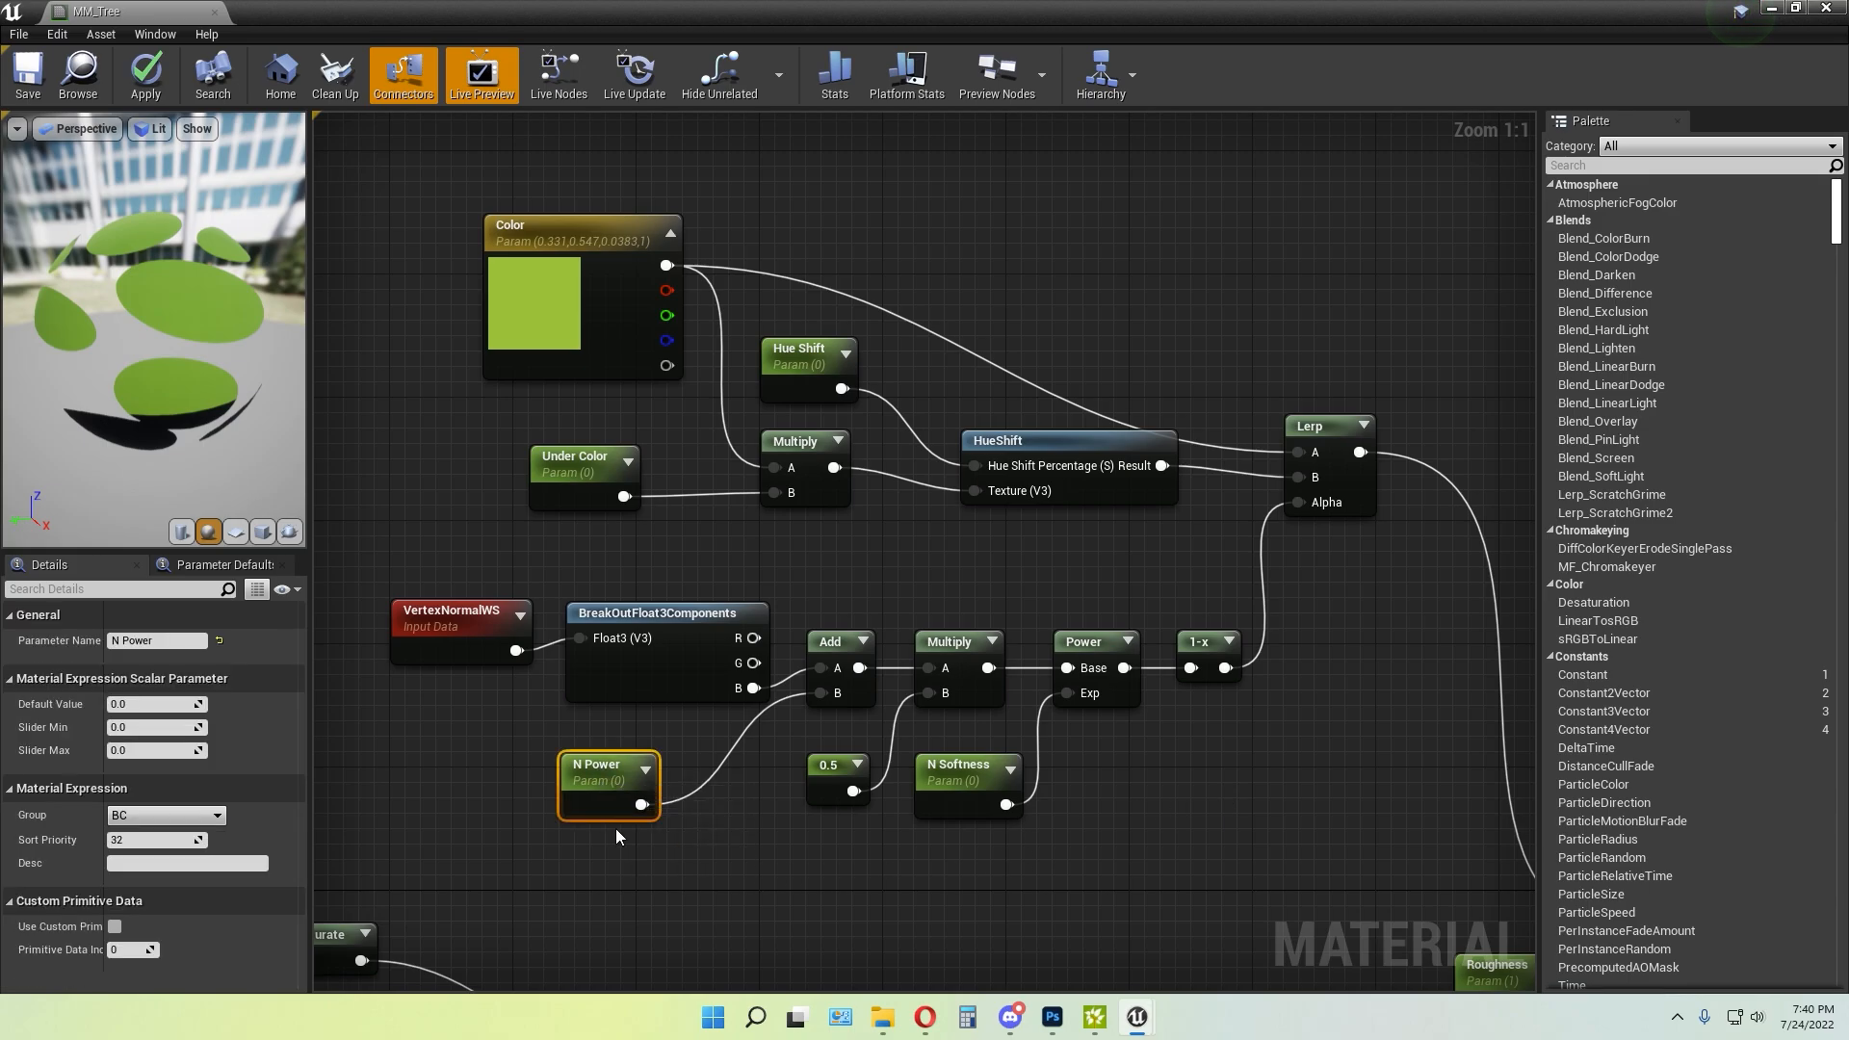
click(963, 782)
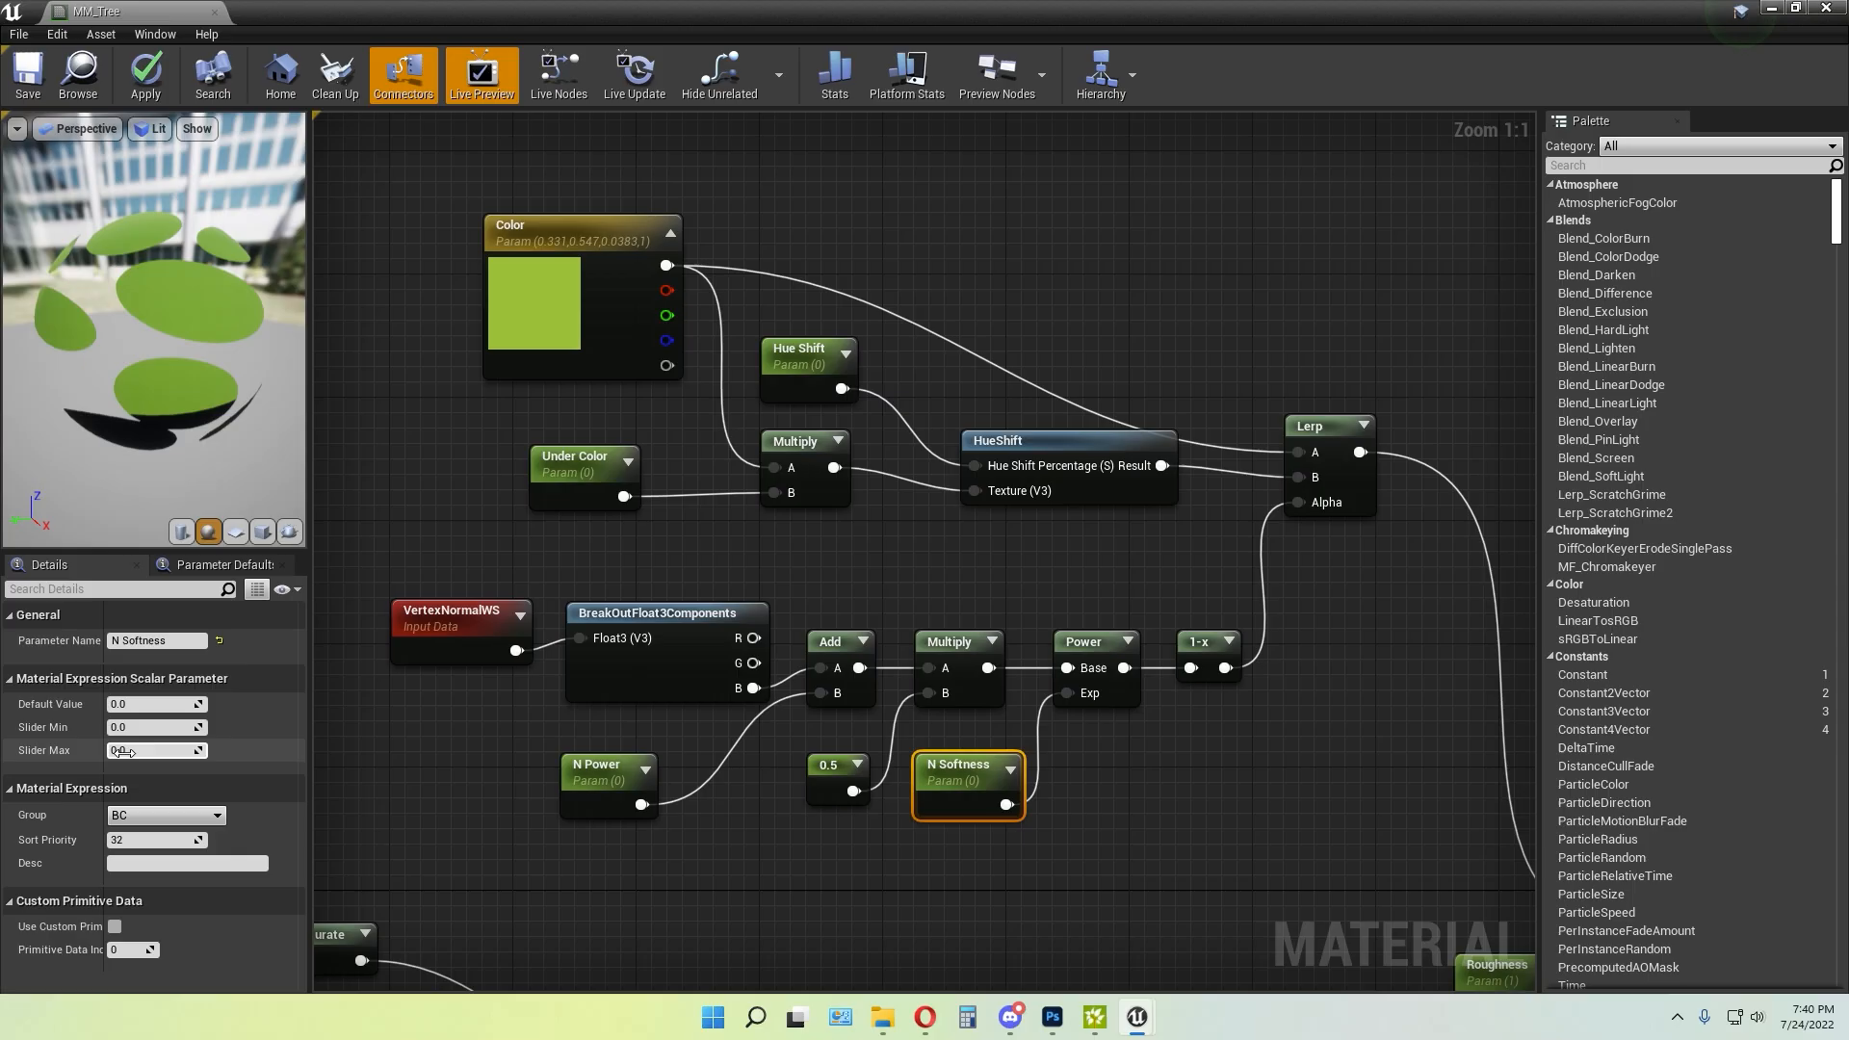
click(819, 916)
click(830, 771)
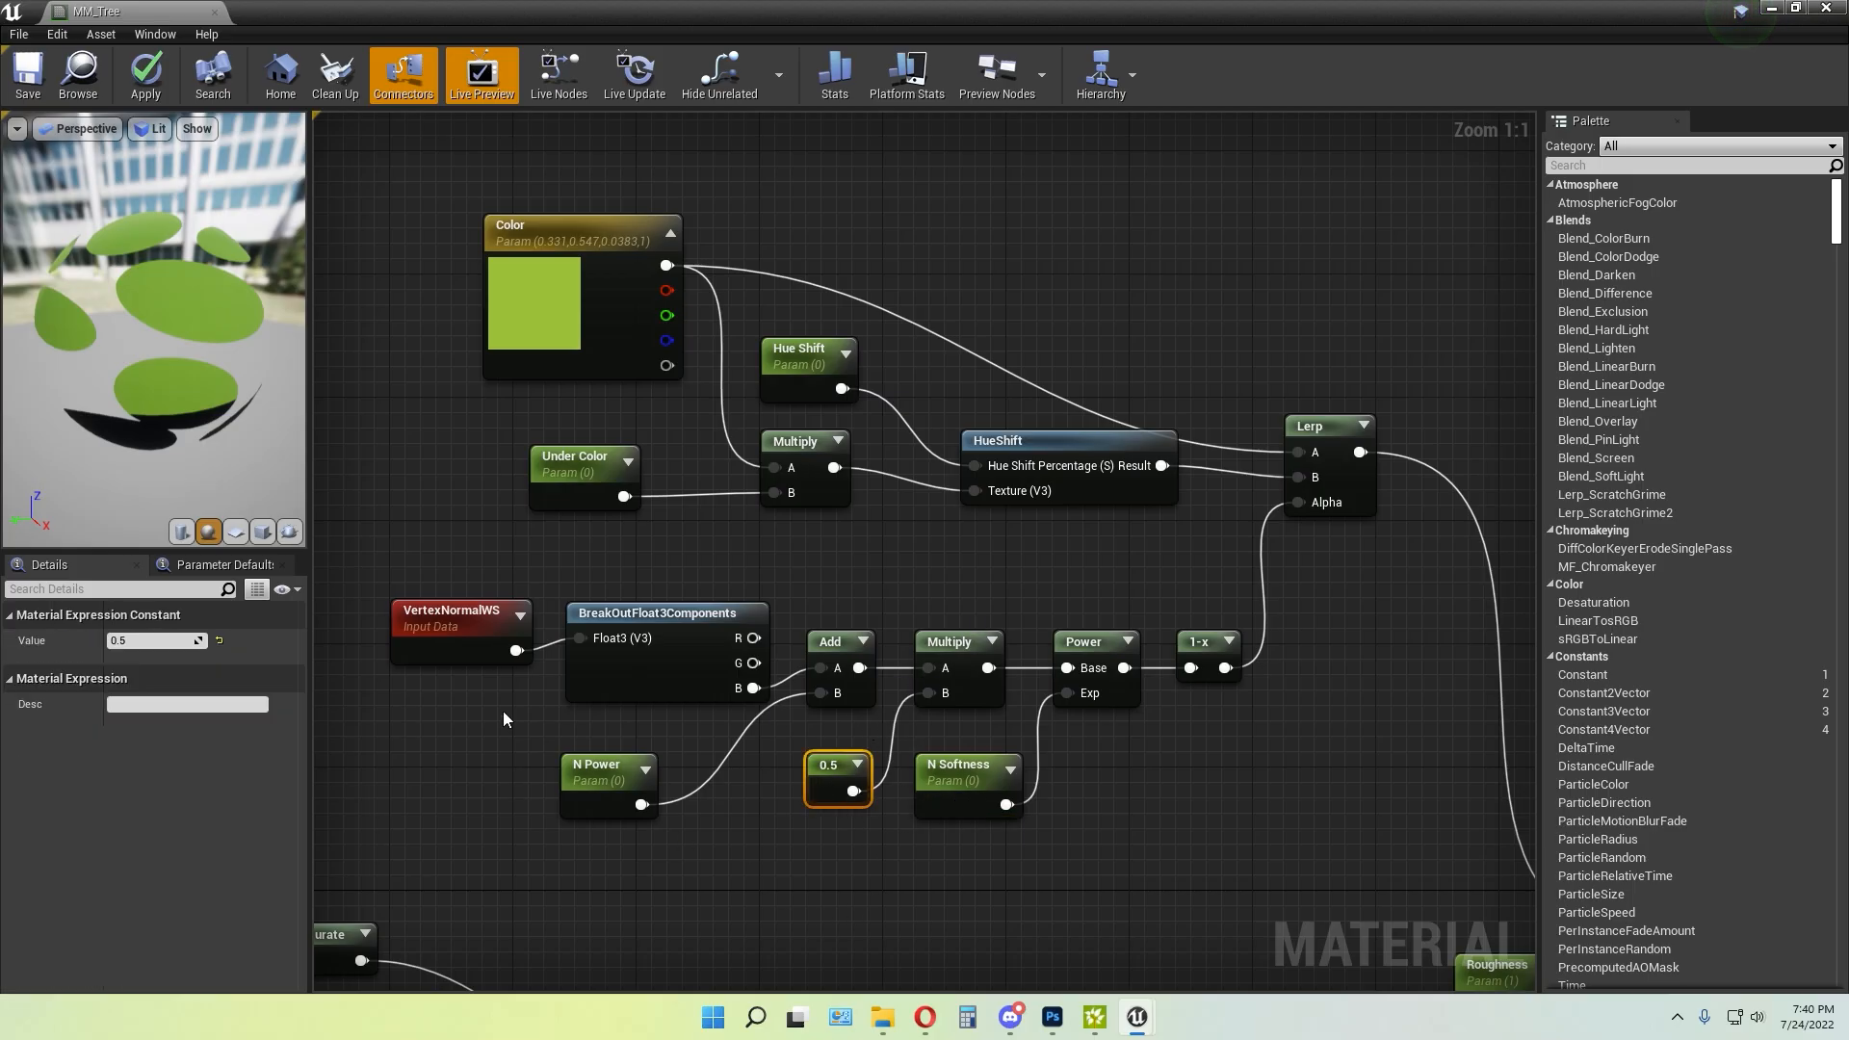
click(135, 640)
click(868, 555)
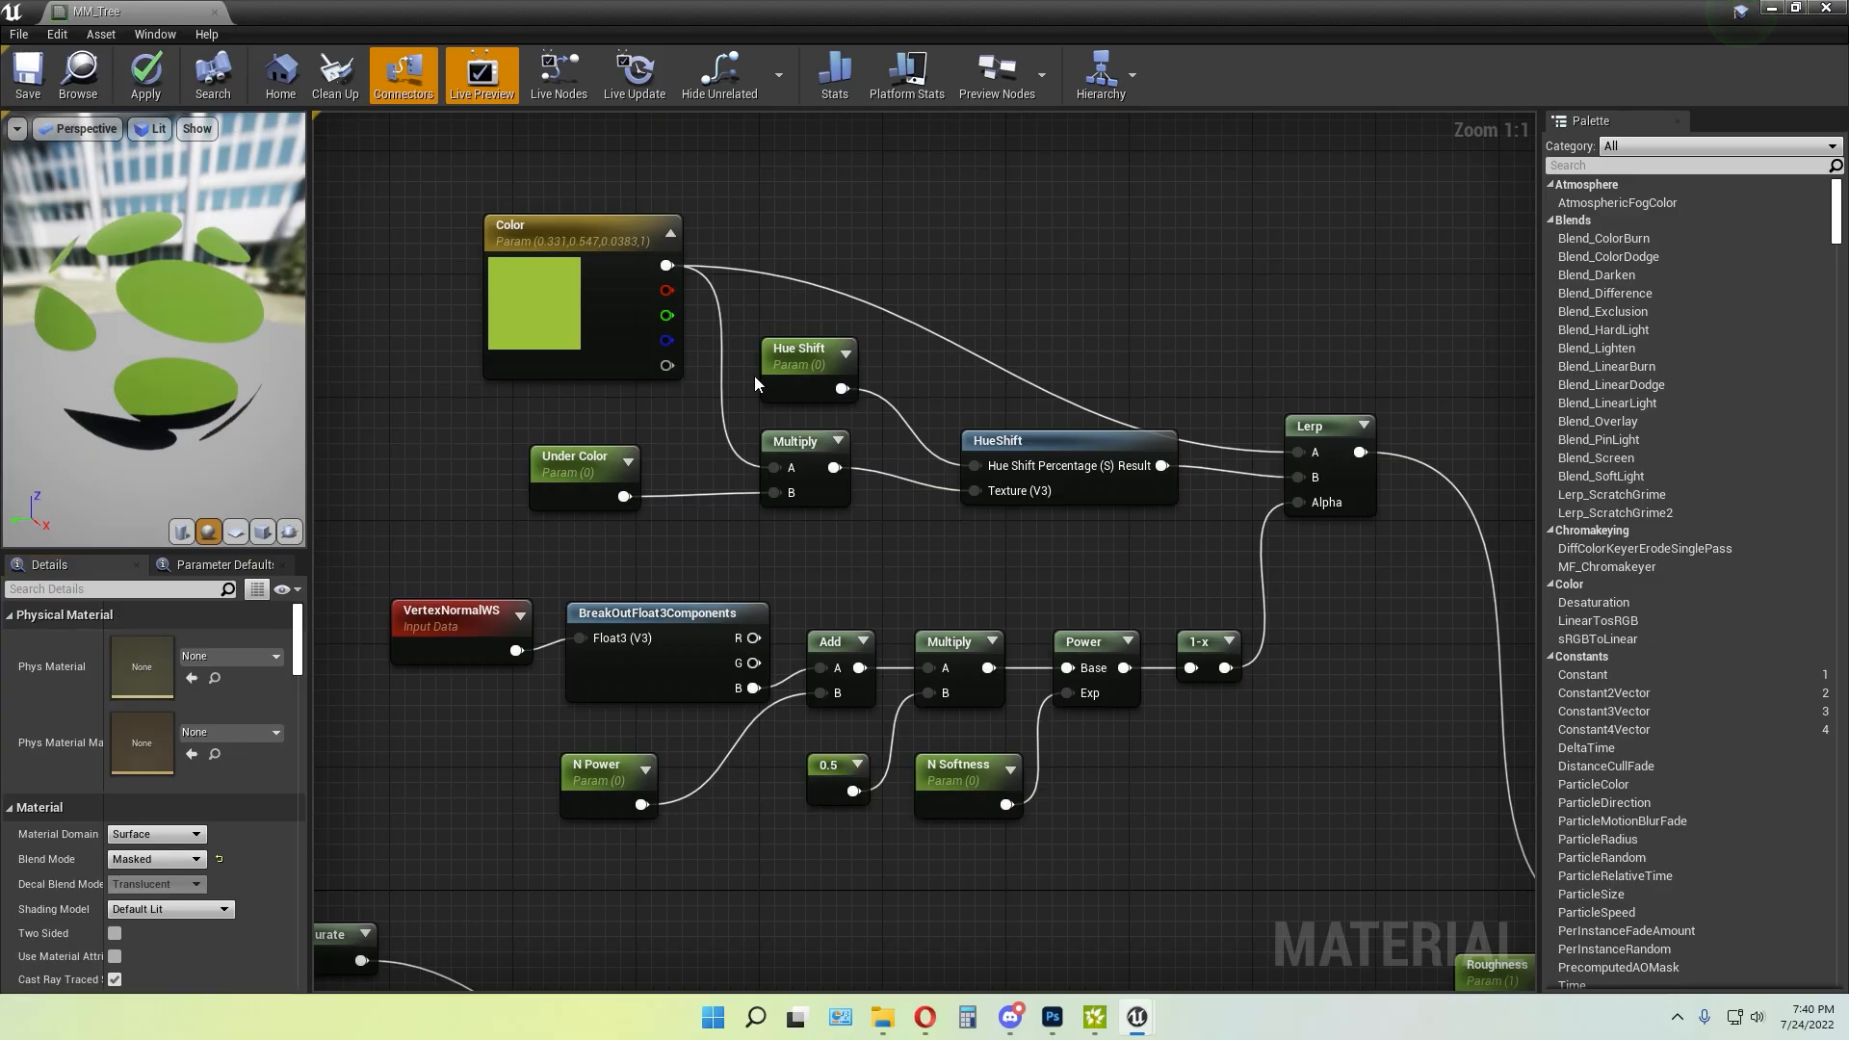
click(785, 376)
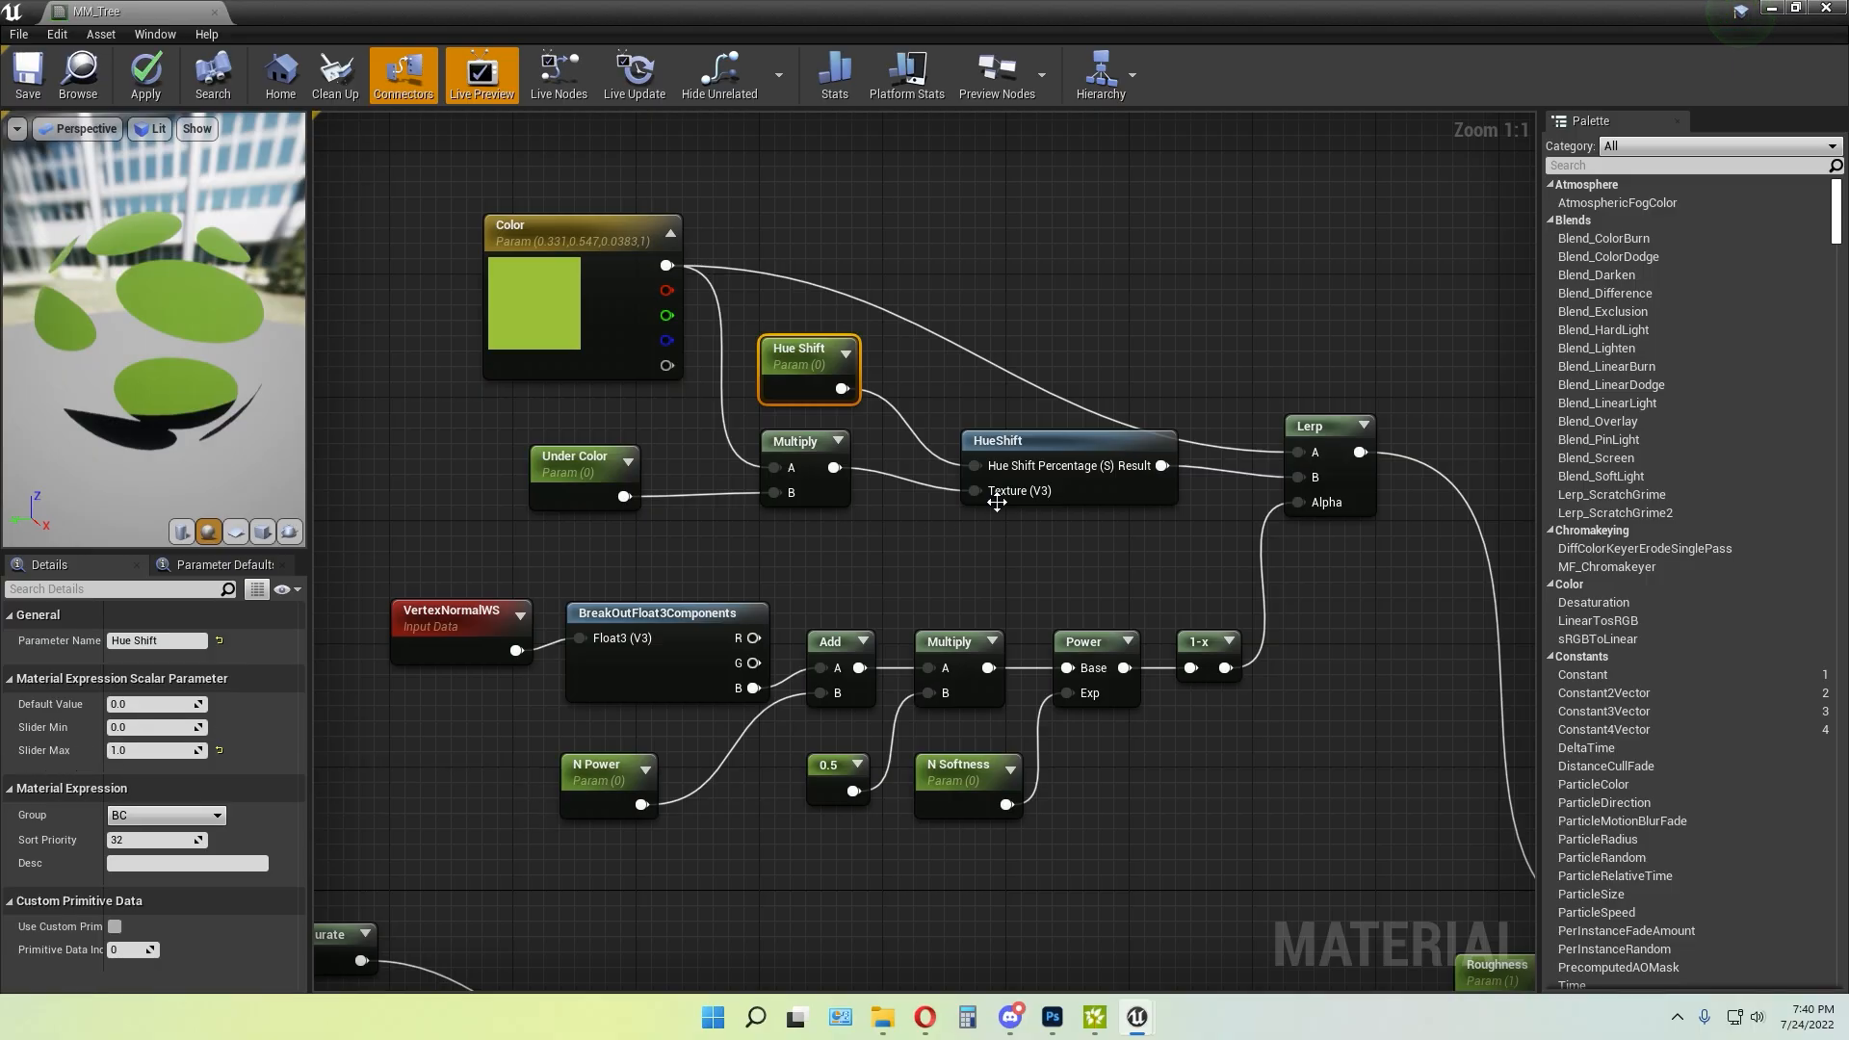
click(930, 563)
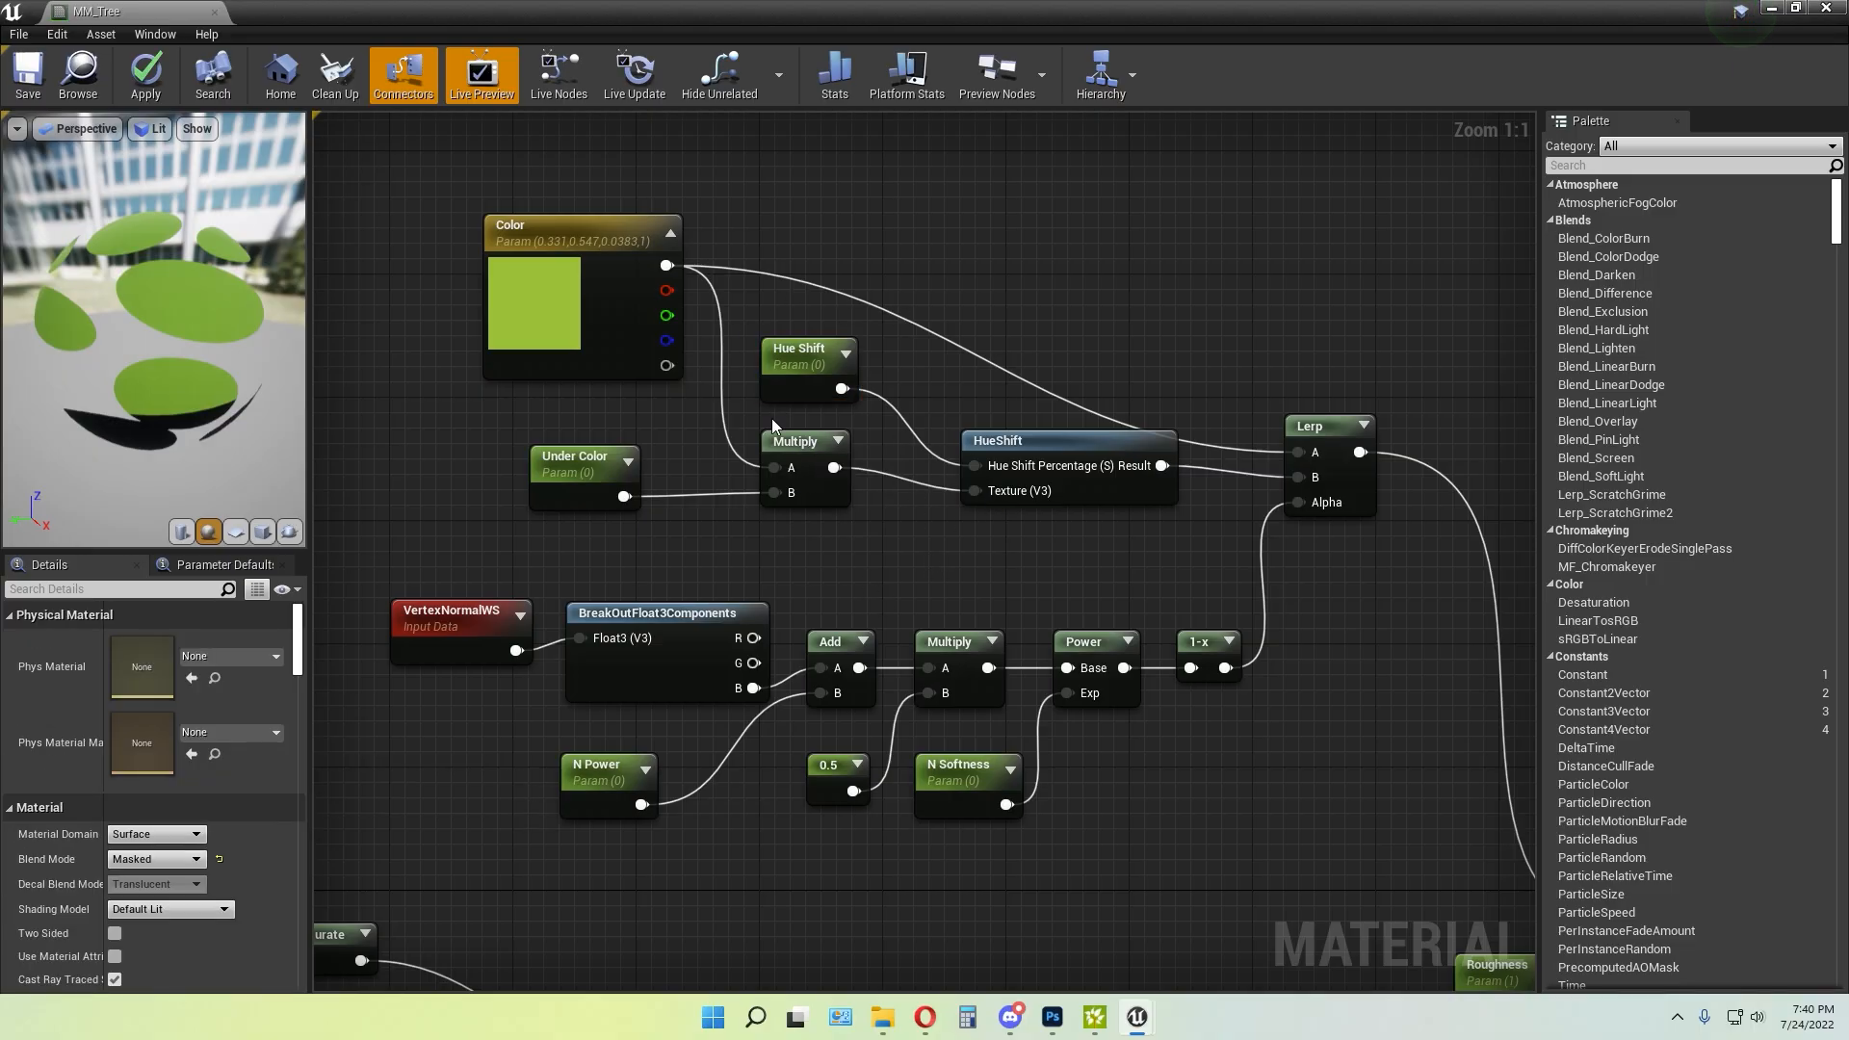
Examine the complete node network that feeds the material's Base Color
scroll(852, 420, down, 1)
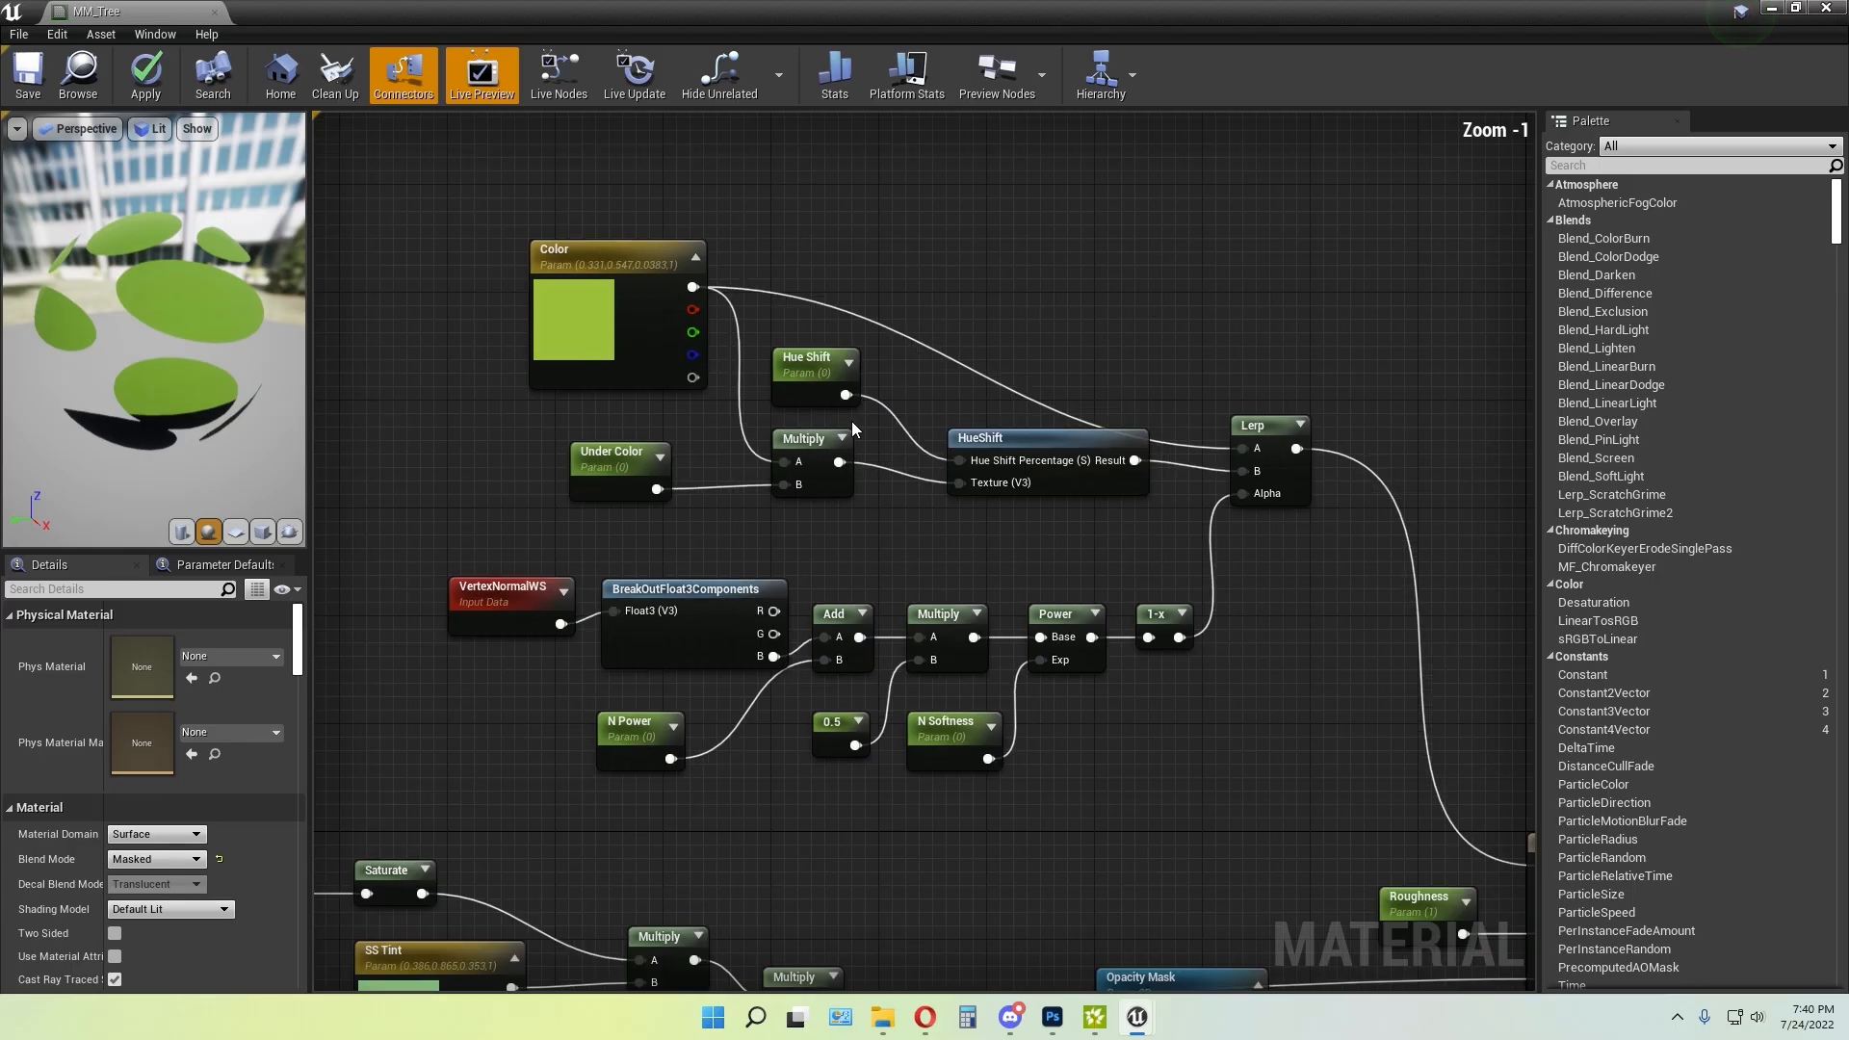
drag(354, 200, 1329, 867)
click(1004, 612)
scroll(1029, 634, down, 2)
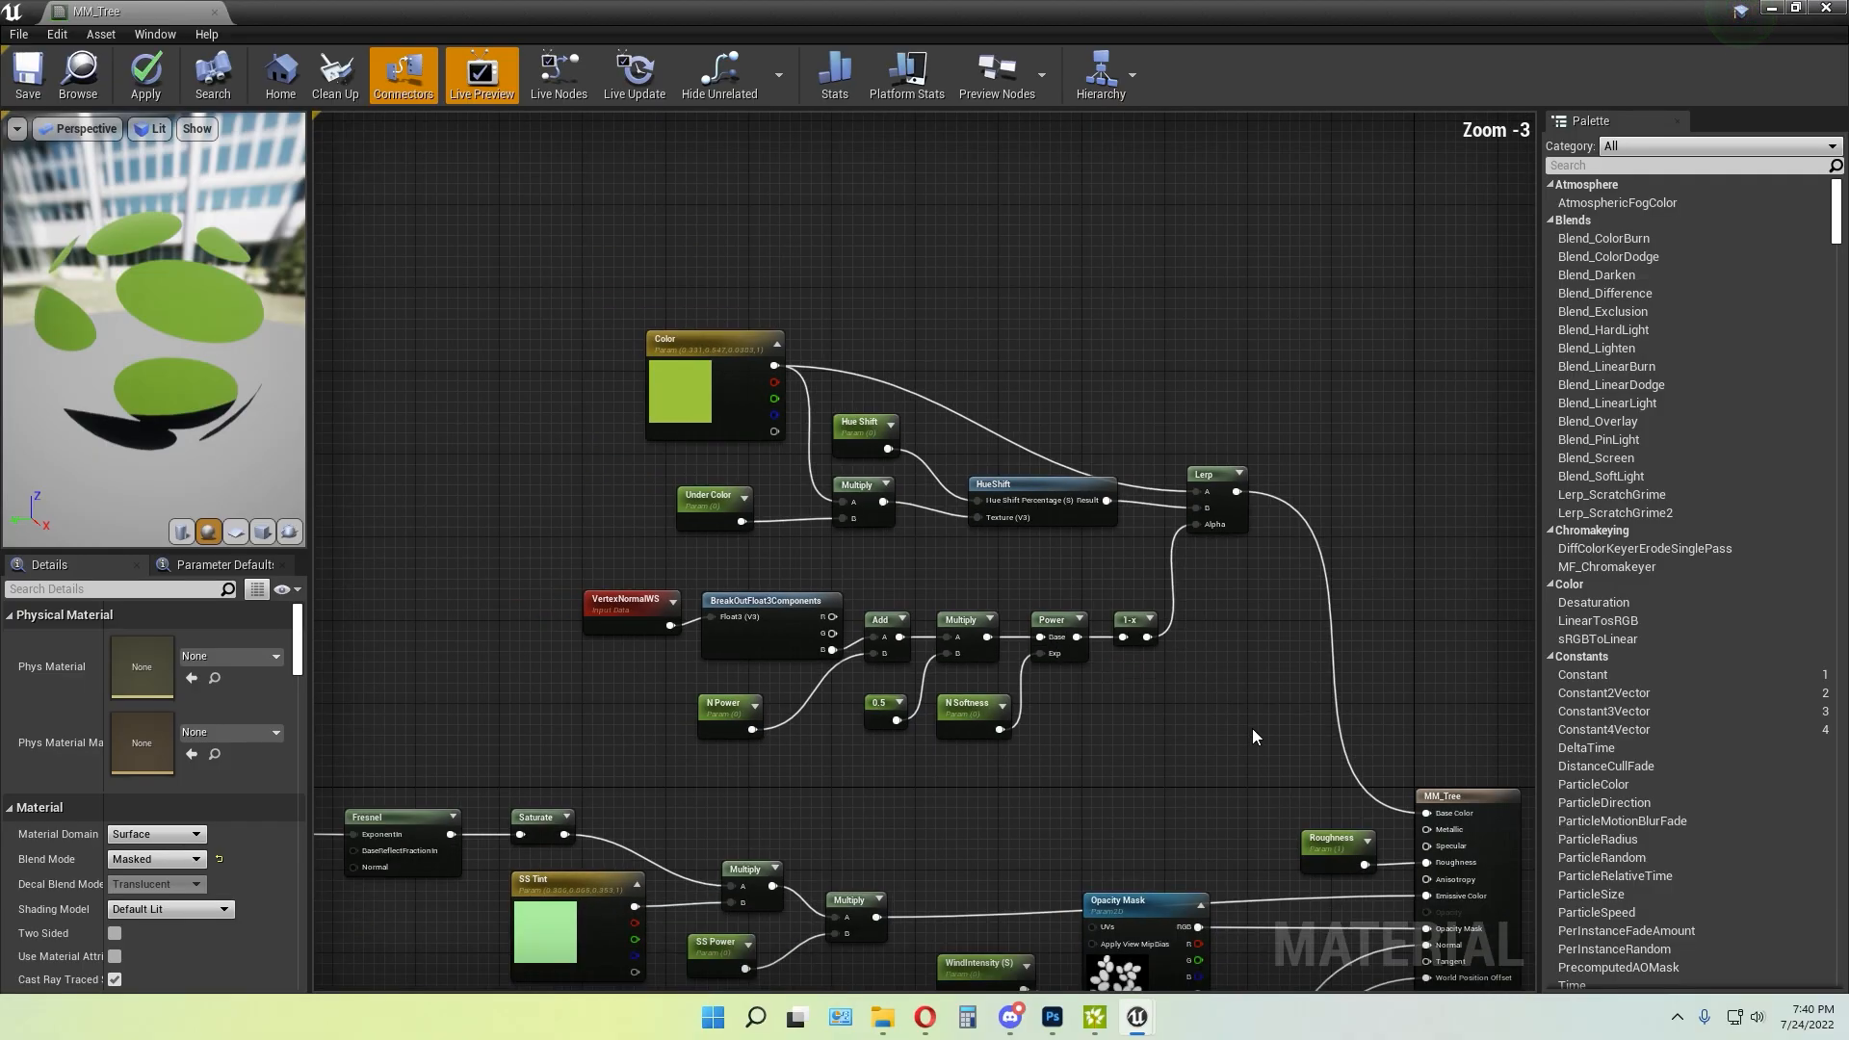
Review the Roughness parameter's settings and its connection to the MM_Tree output node
right_drag(1406, 828, 1033, 647)
scroll(1030, 635, up, 3)
right_drag(751, 632, 858, 323)
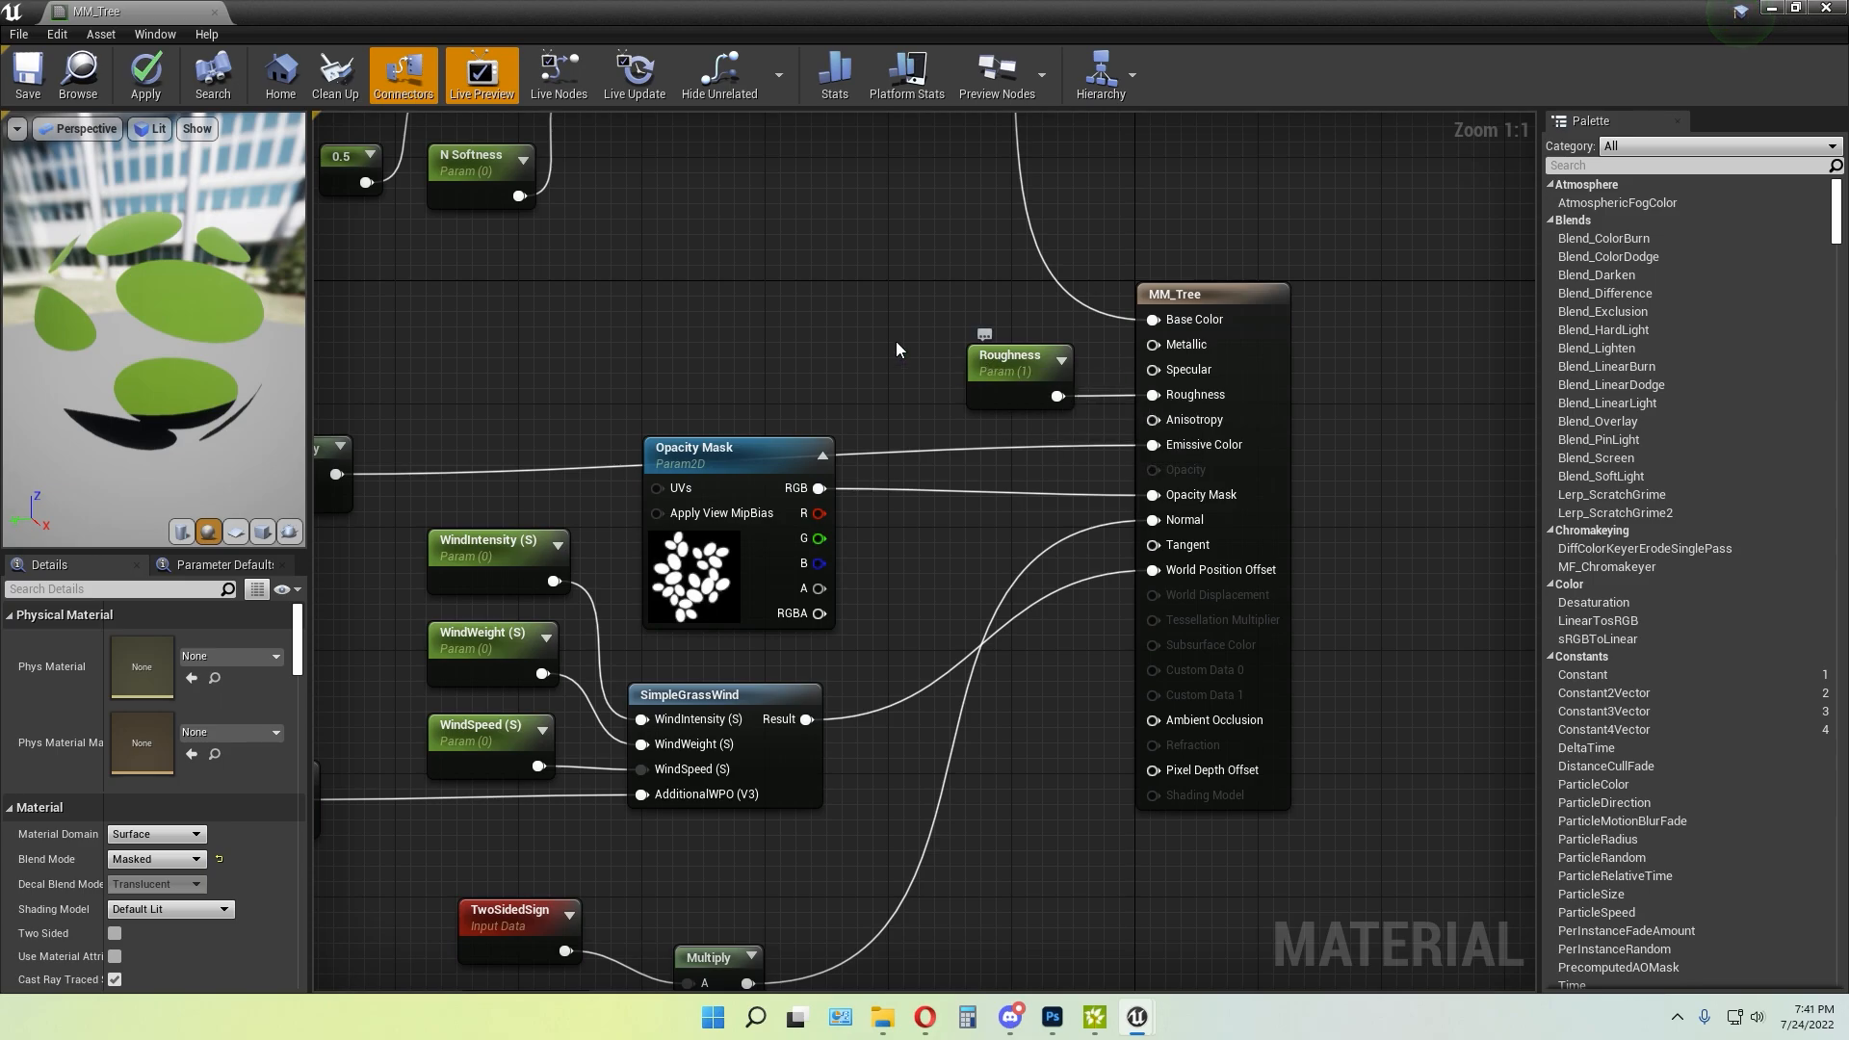
click(1026, 377)
click(853, 337)
click(988, 367)
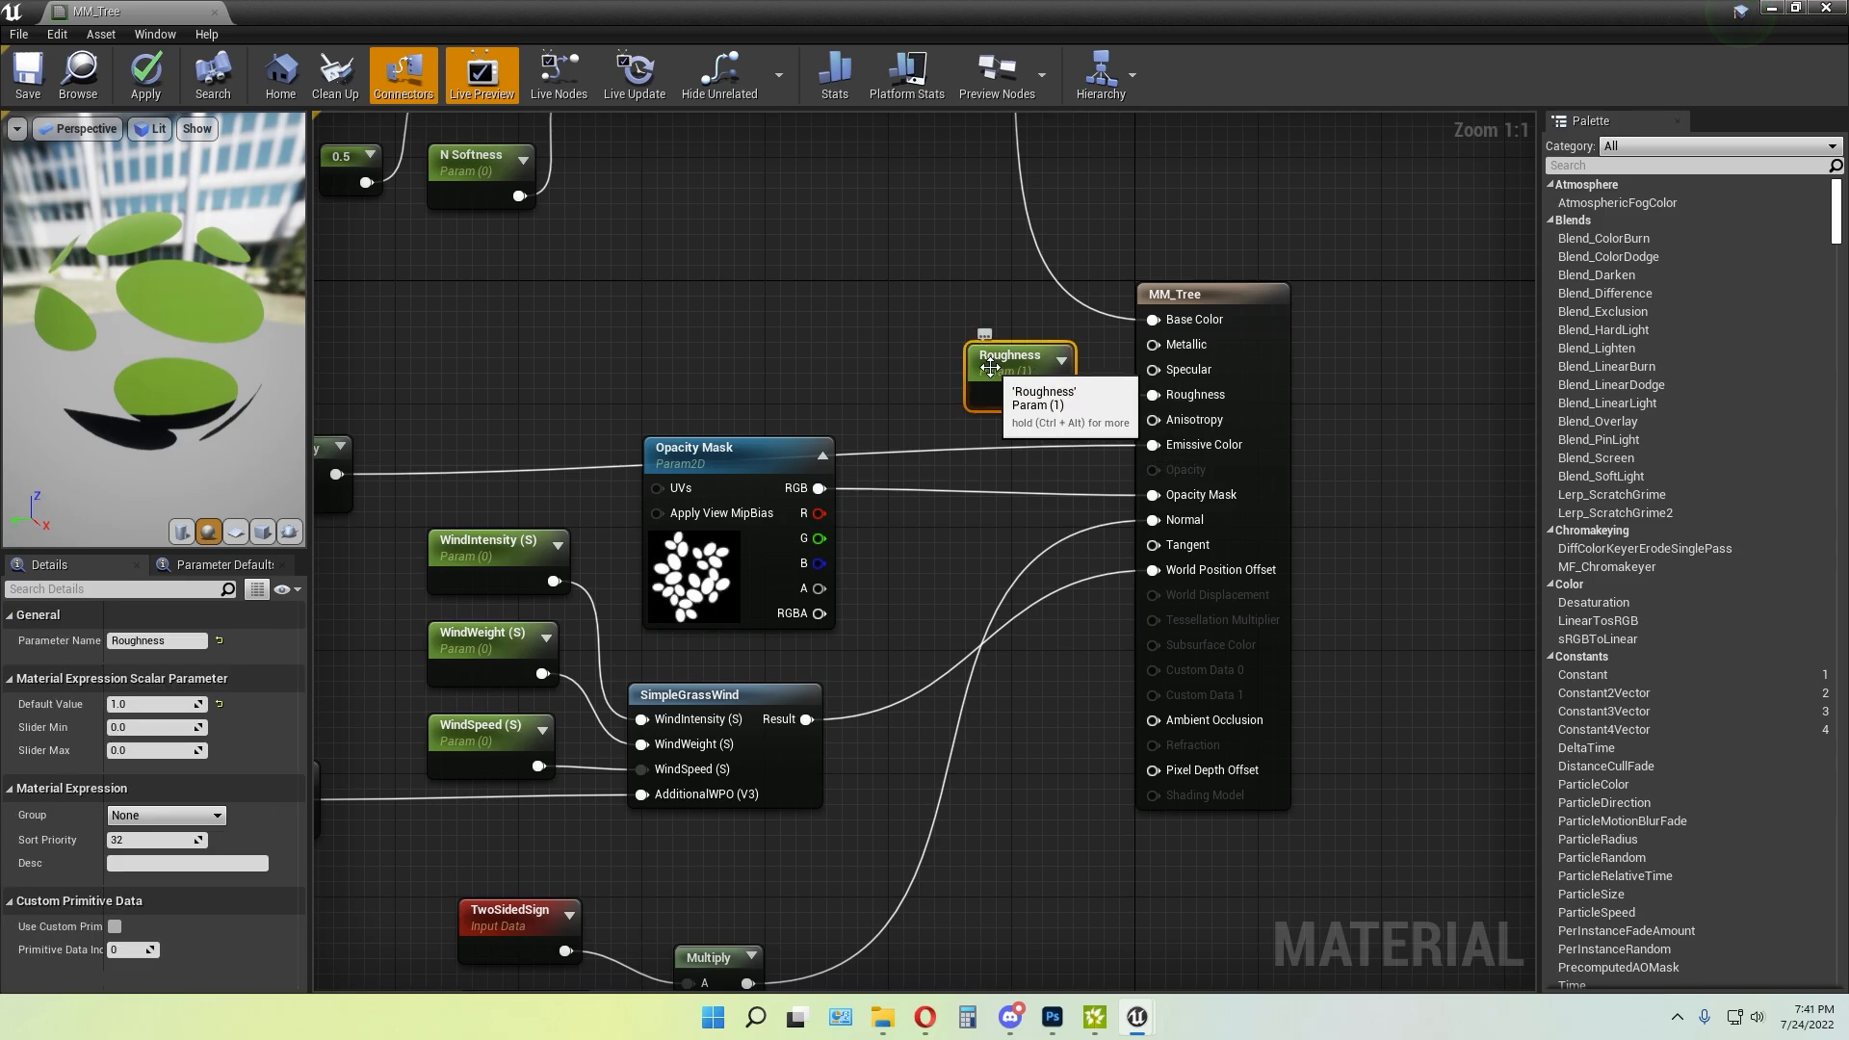
click(799, 339)
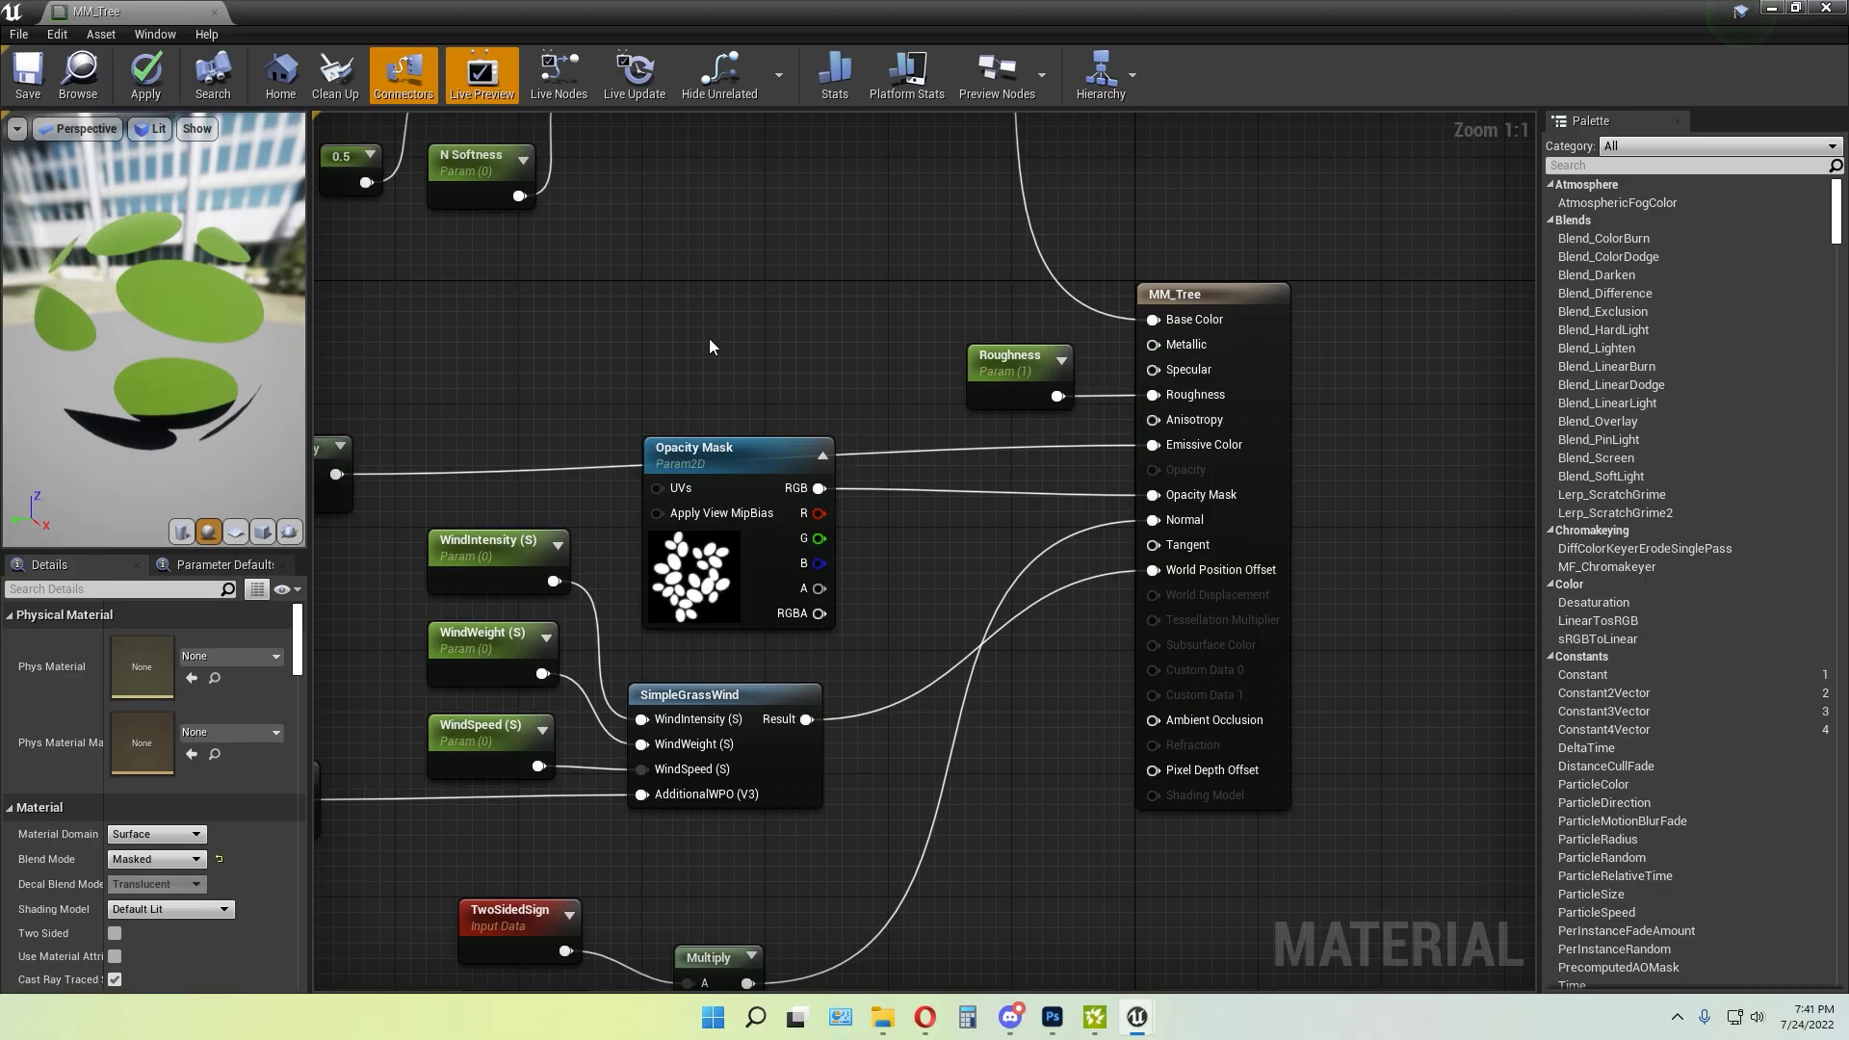
Move the Opacity Mask texture parameter slightly down, just above the SimpleGrassWind node
right_drag(695, 380, 744, 367)
drag(760, 451, 742, 489)
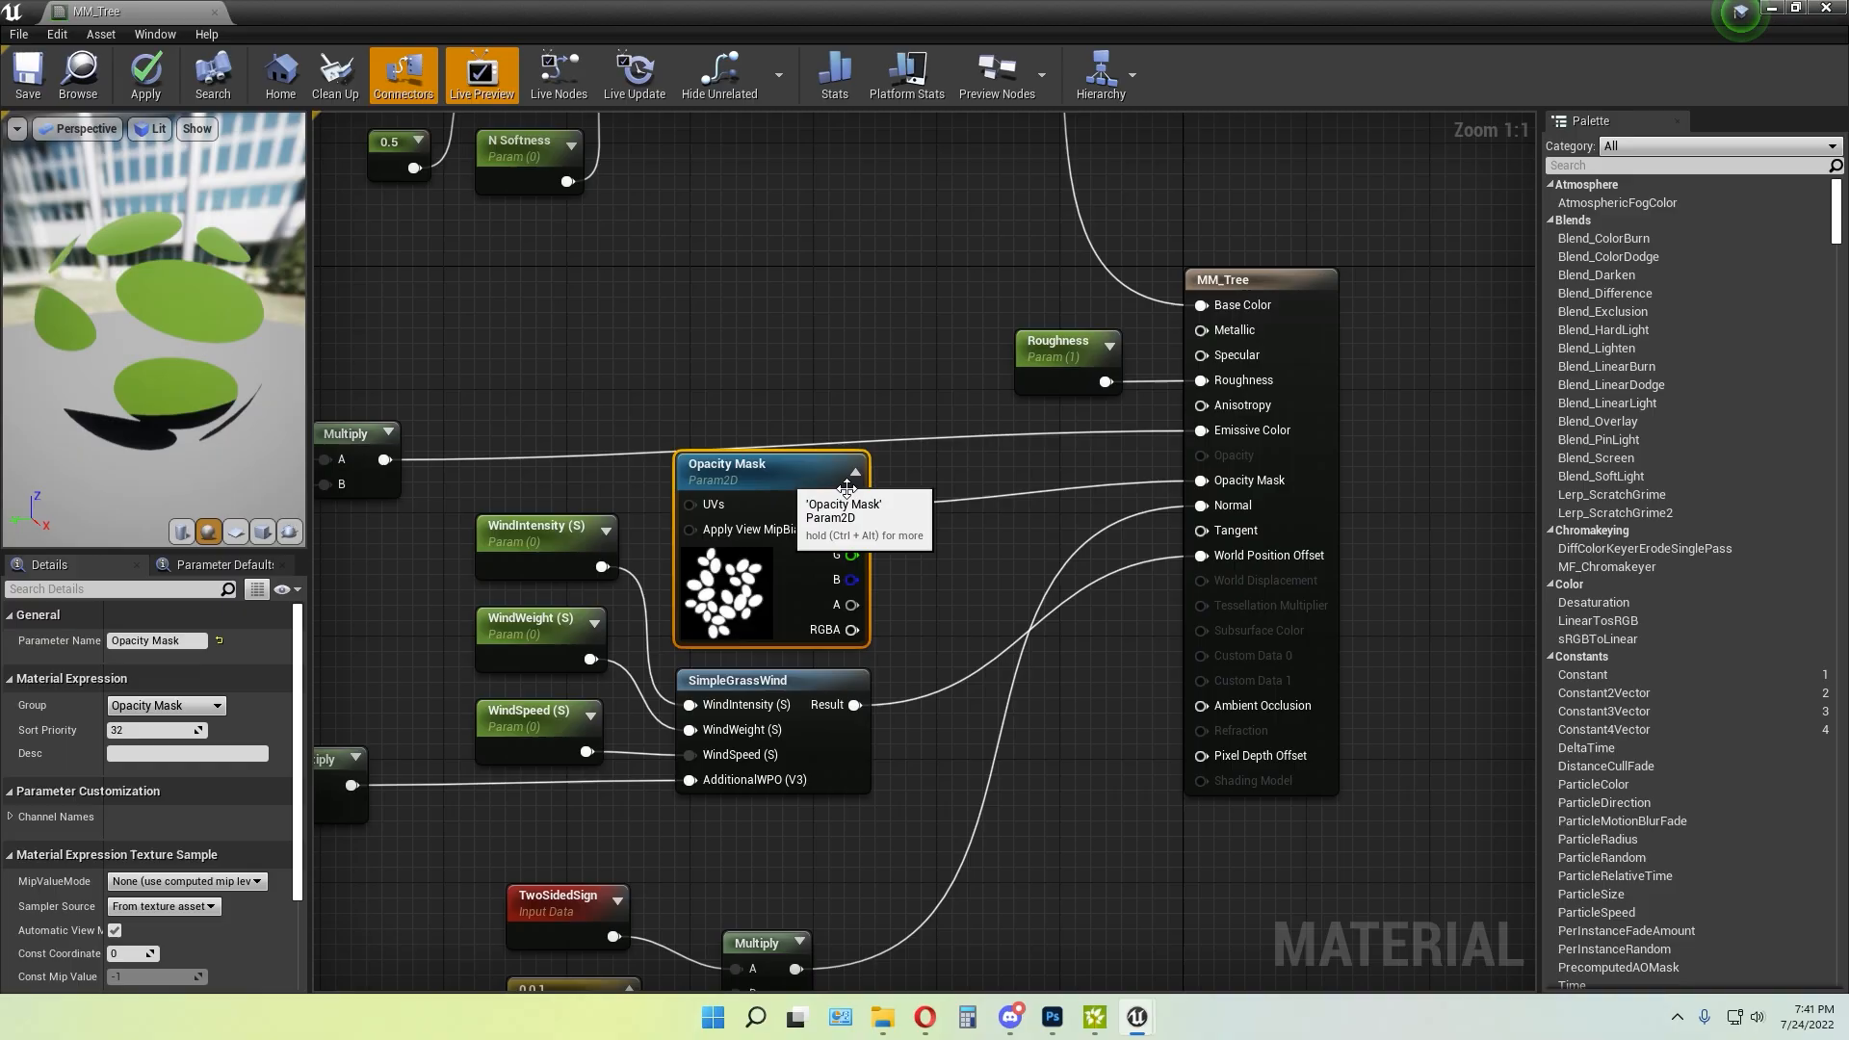
Add the Leaf_tutorial_01 texture from the Tutorial folder to the material graph as a texture sample above the Opacity Mask node
click(1795, 9)
right_drag(712, 457, 480, 423)
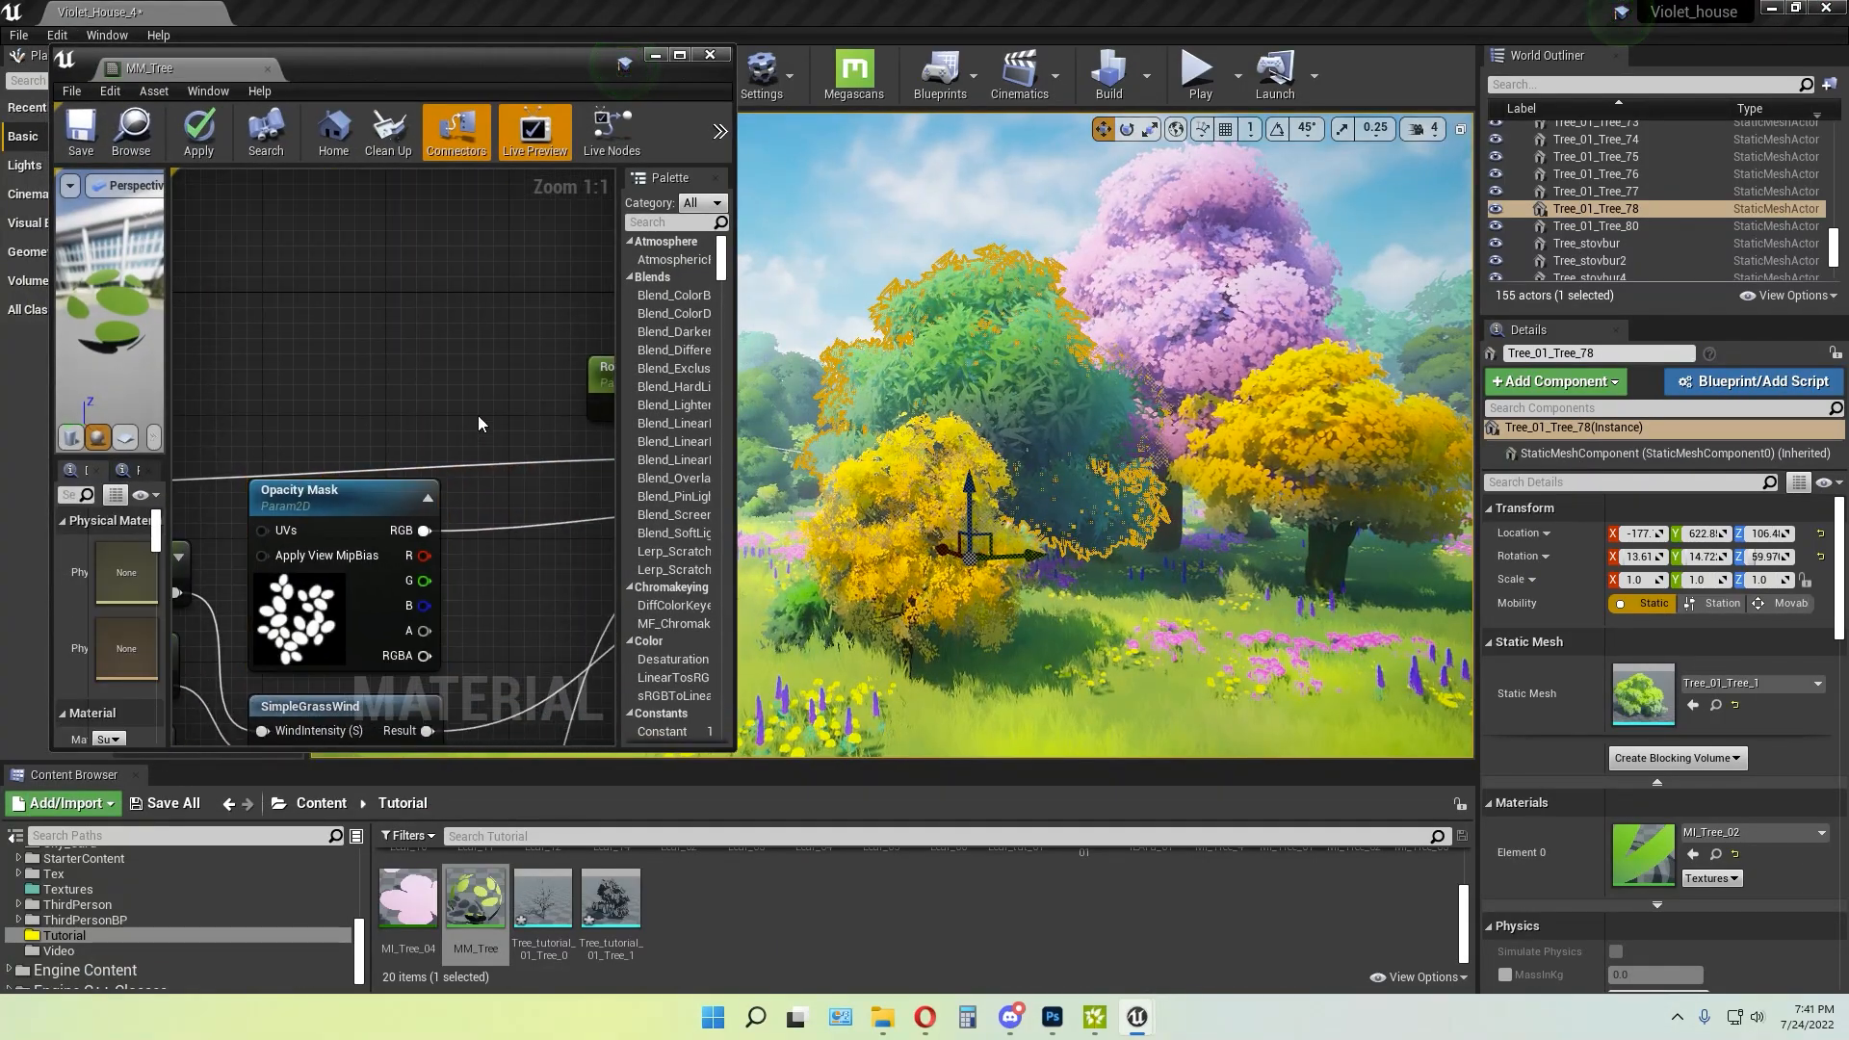
scroll(714, 892, up, 3)
click(1016, 895)
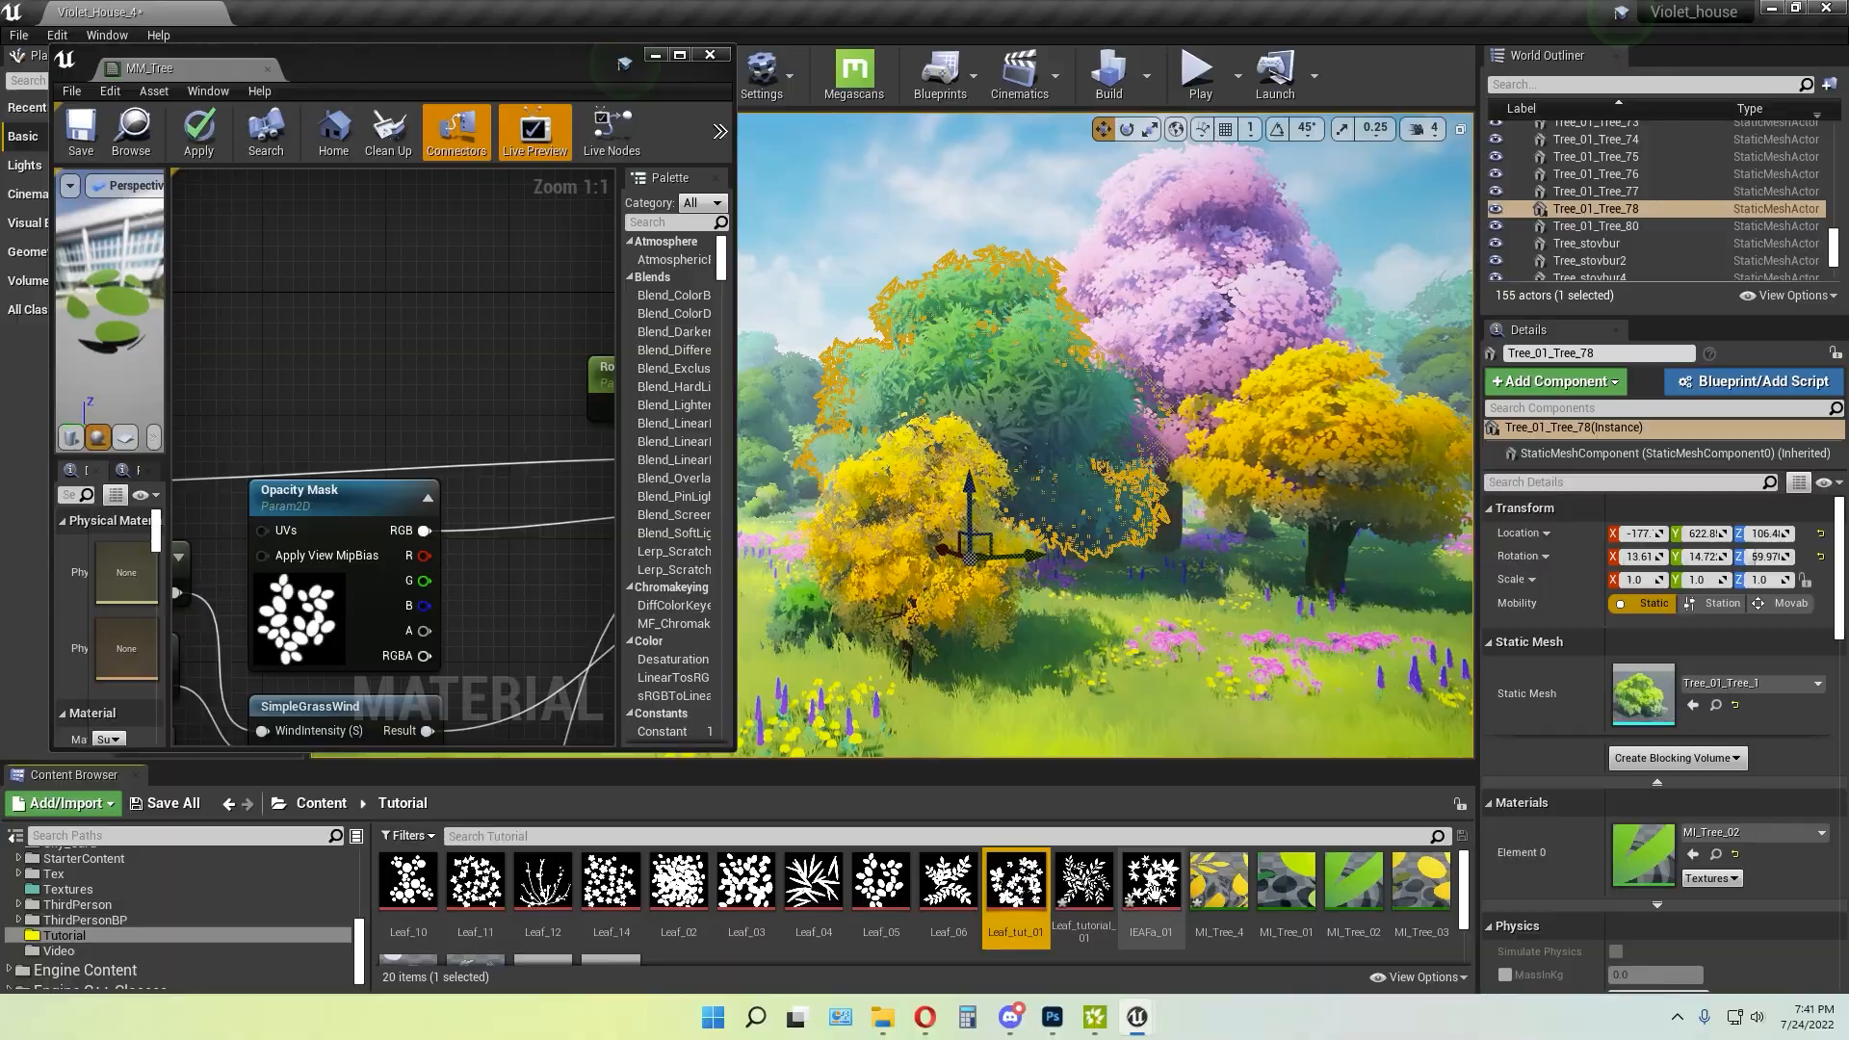
drag(1083, 881, 299, 332)
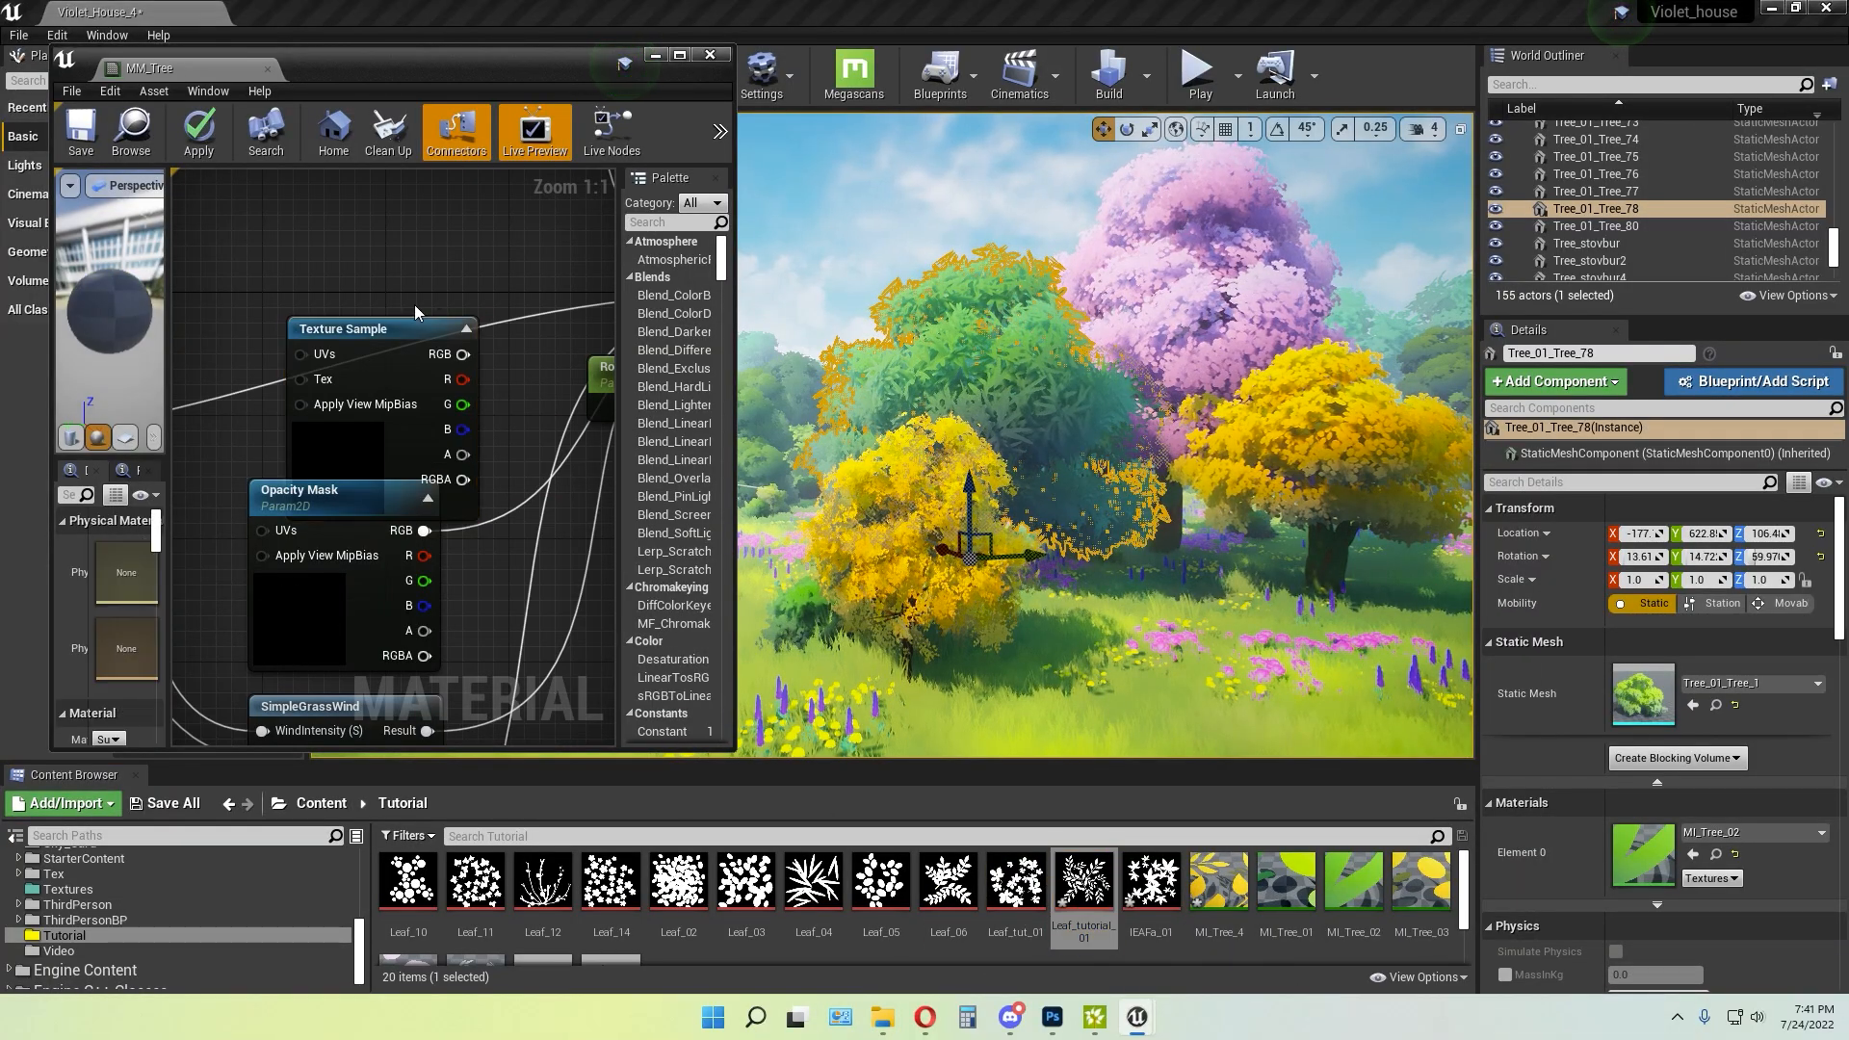
drag(416, 328, 378, 244)
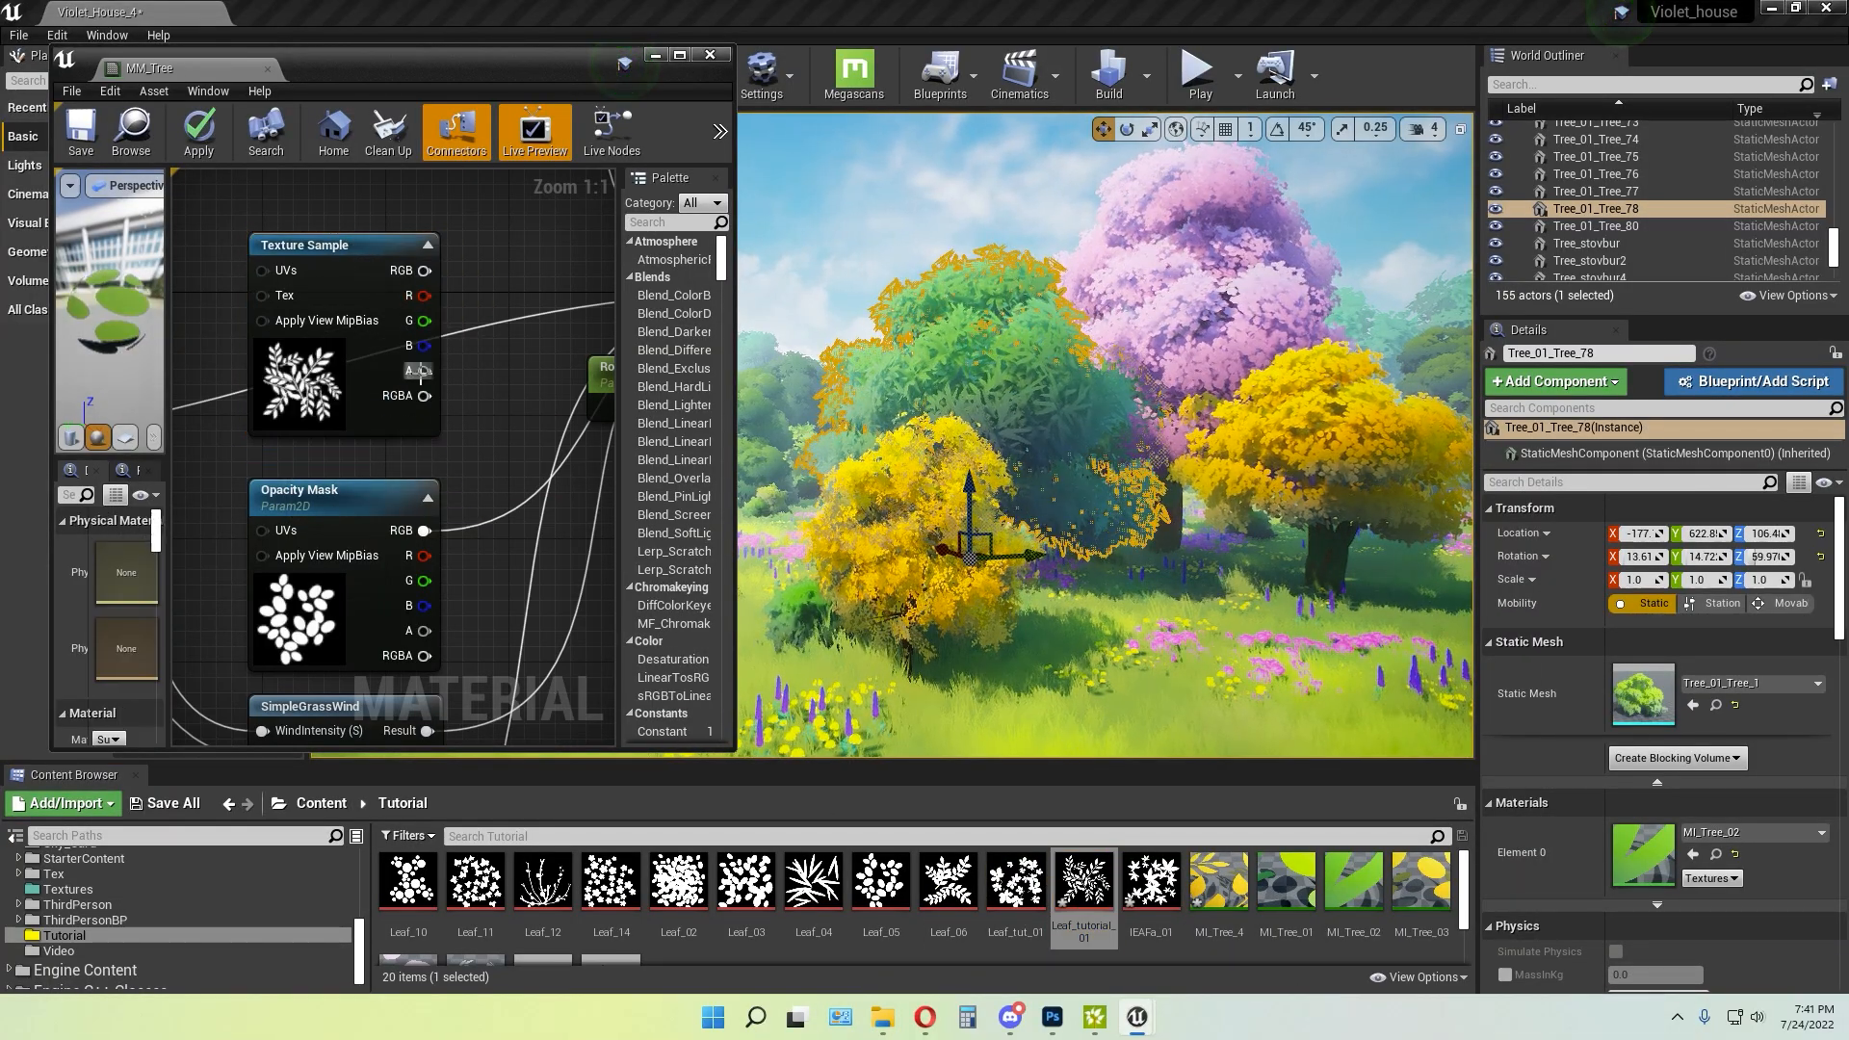
Convert the new leaf texture sample to a parameter named op
right_click(308, 245)
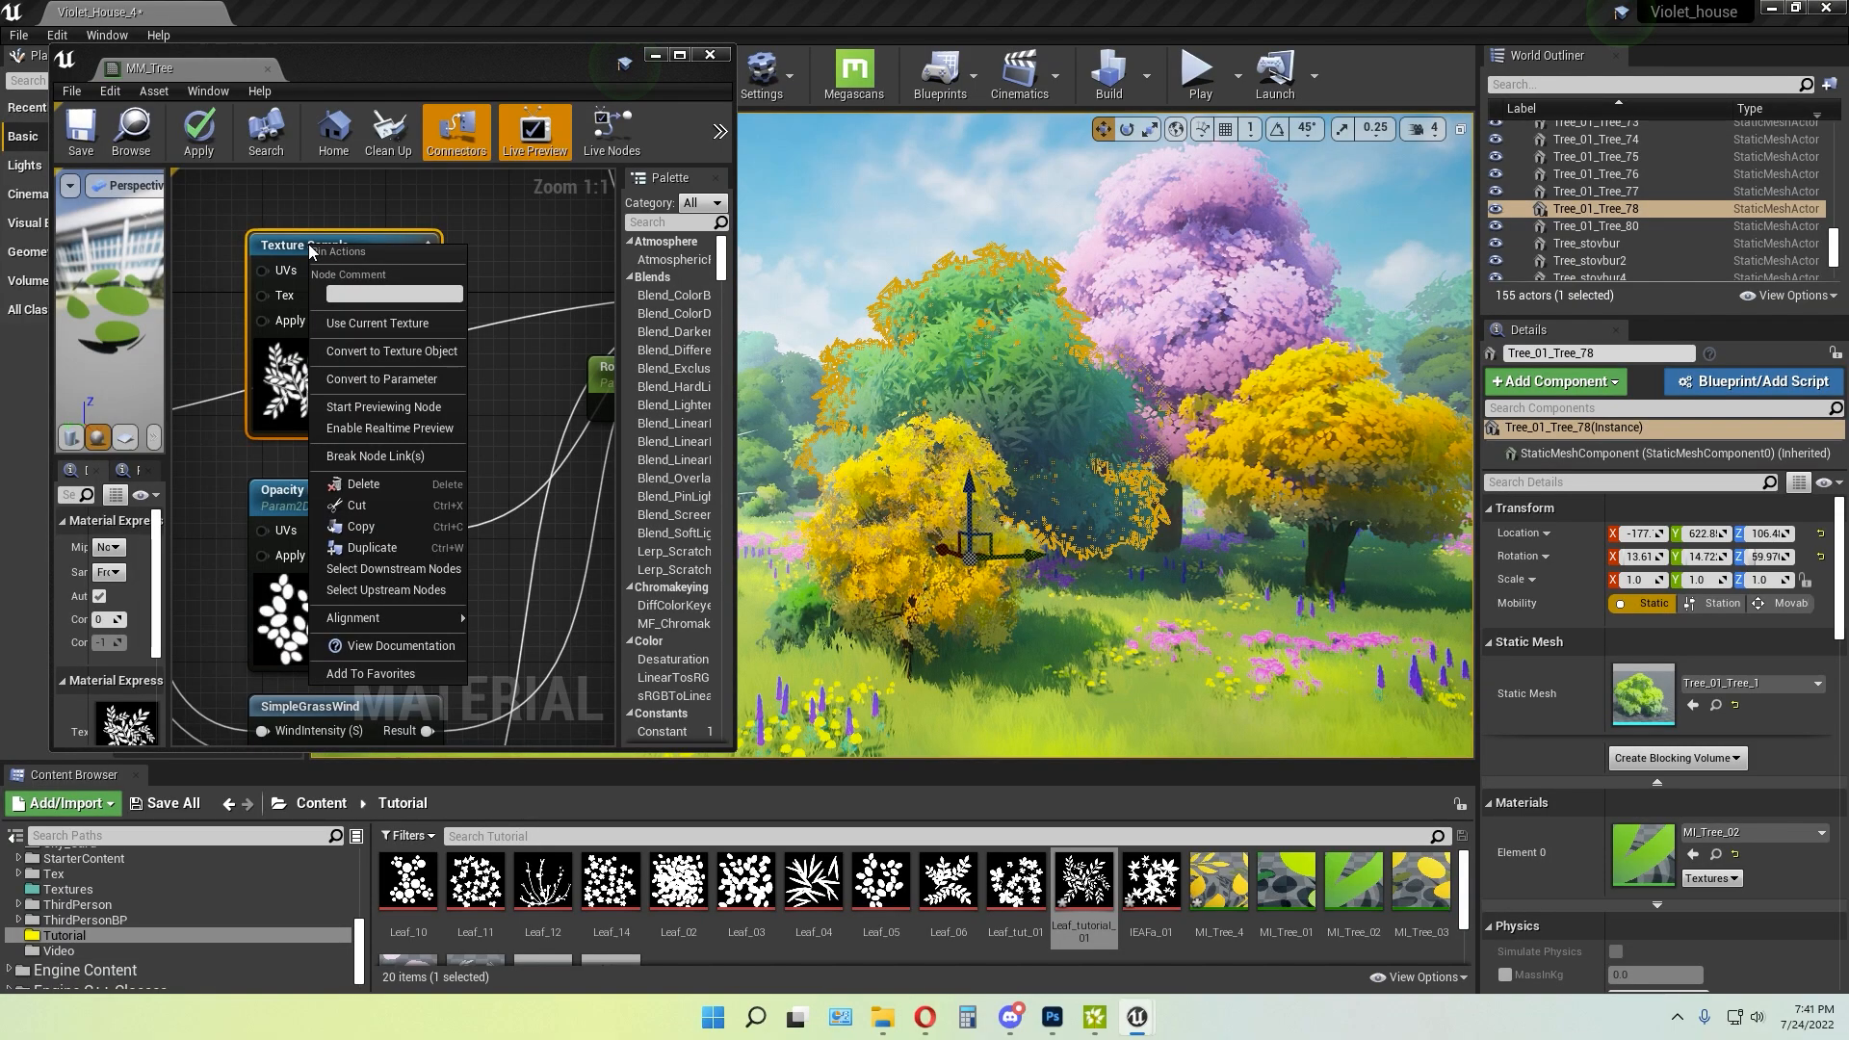
click(341, 380)
text(o)
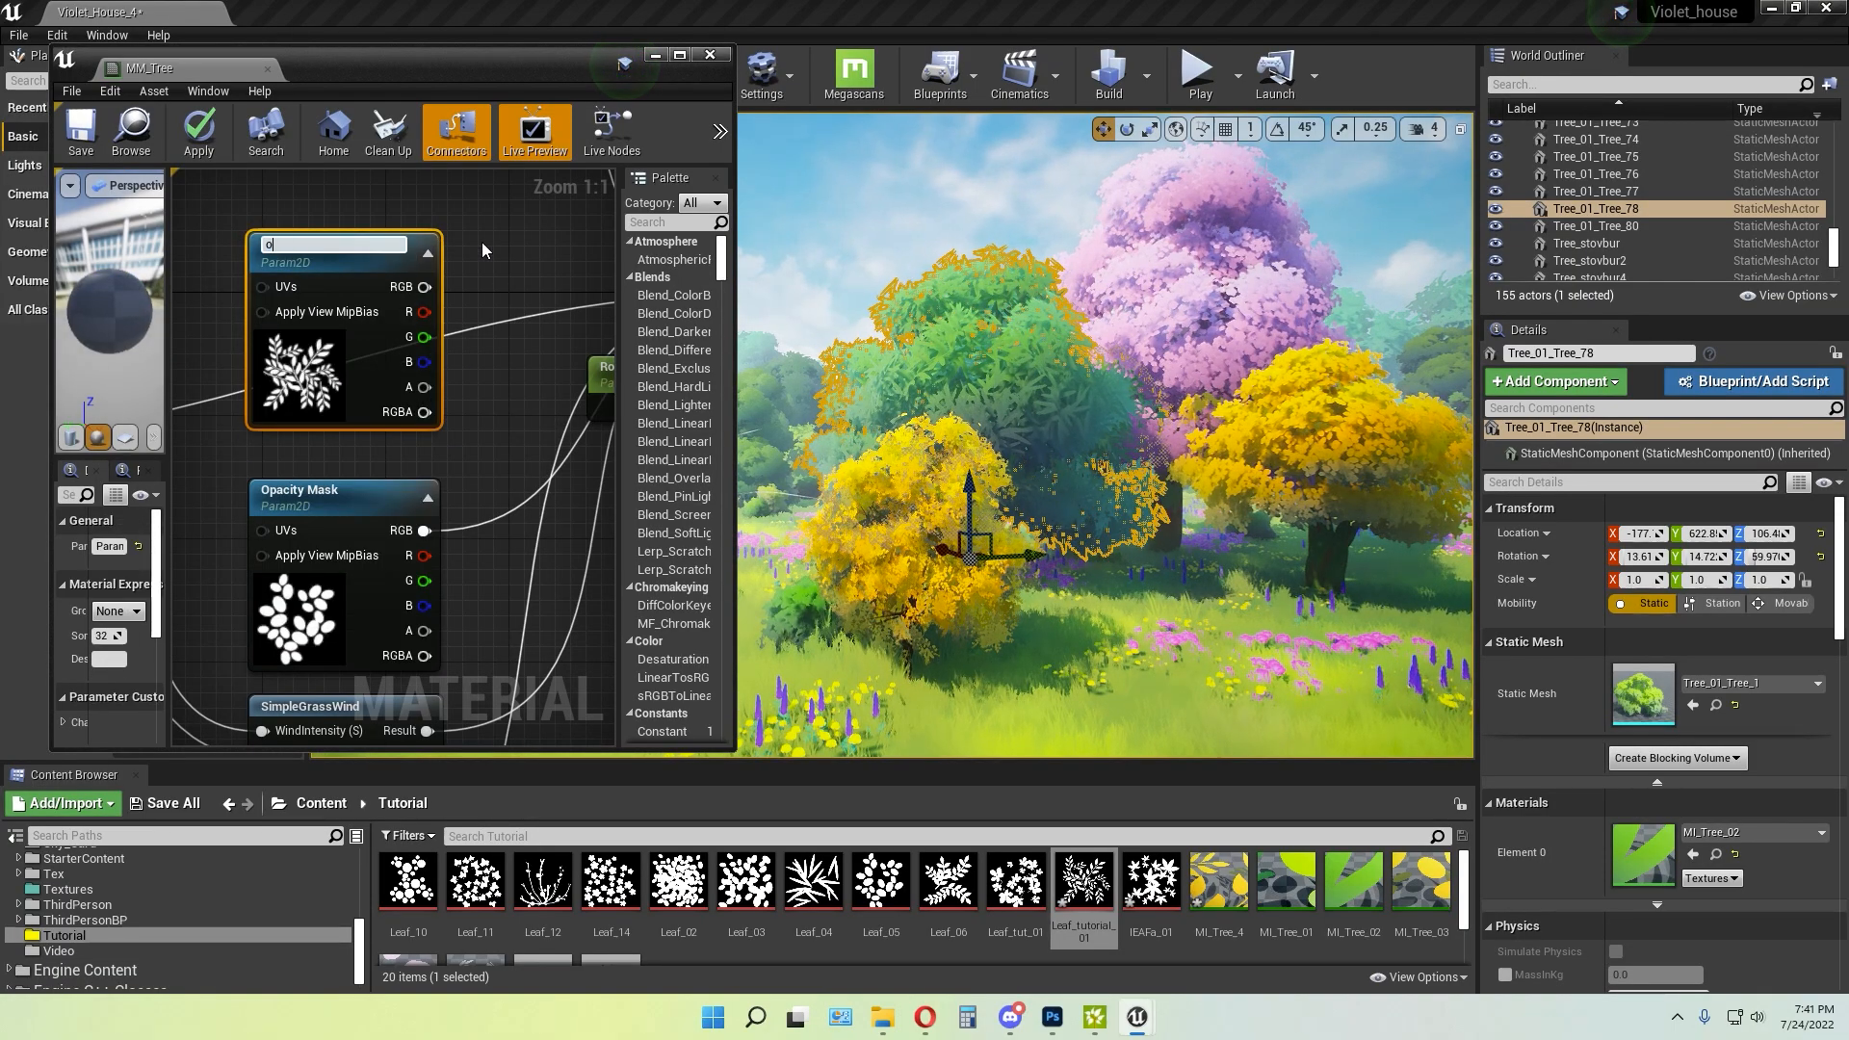
text(p)
click(535, 280)
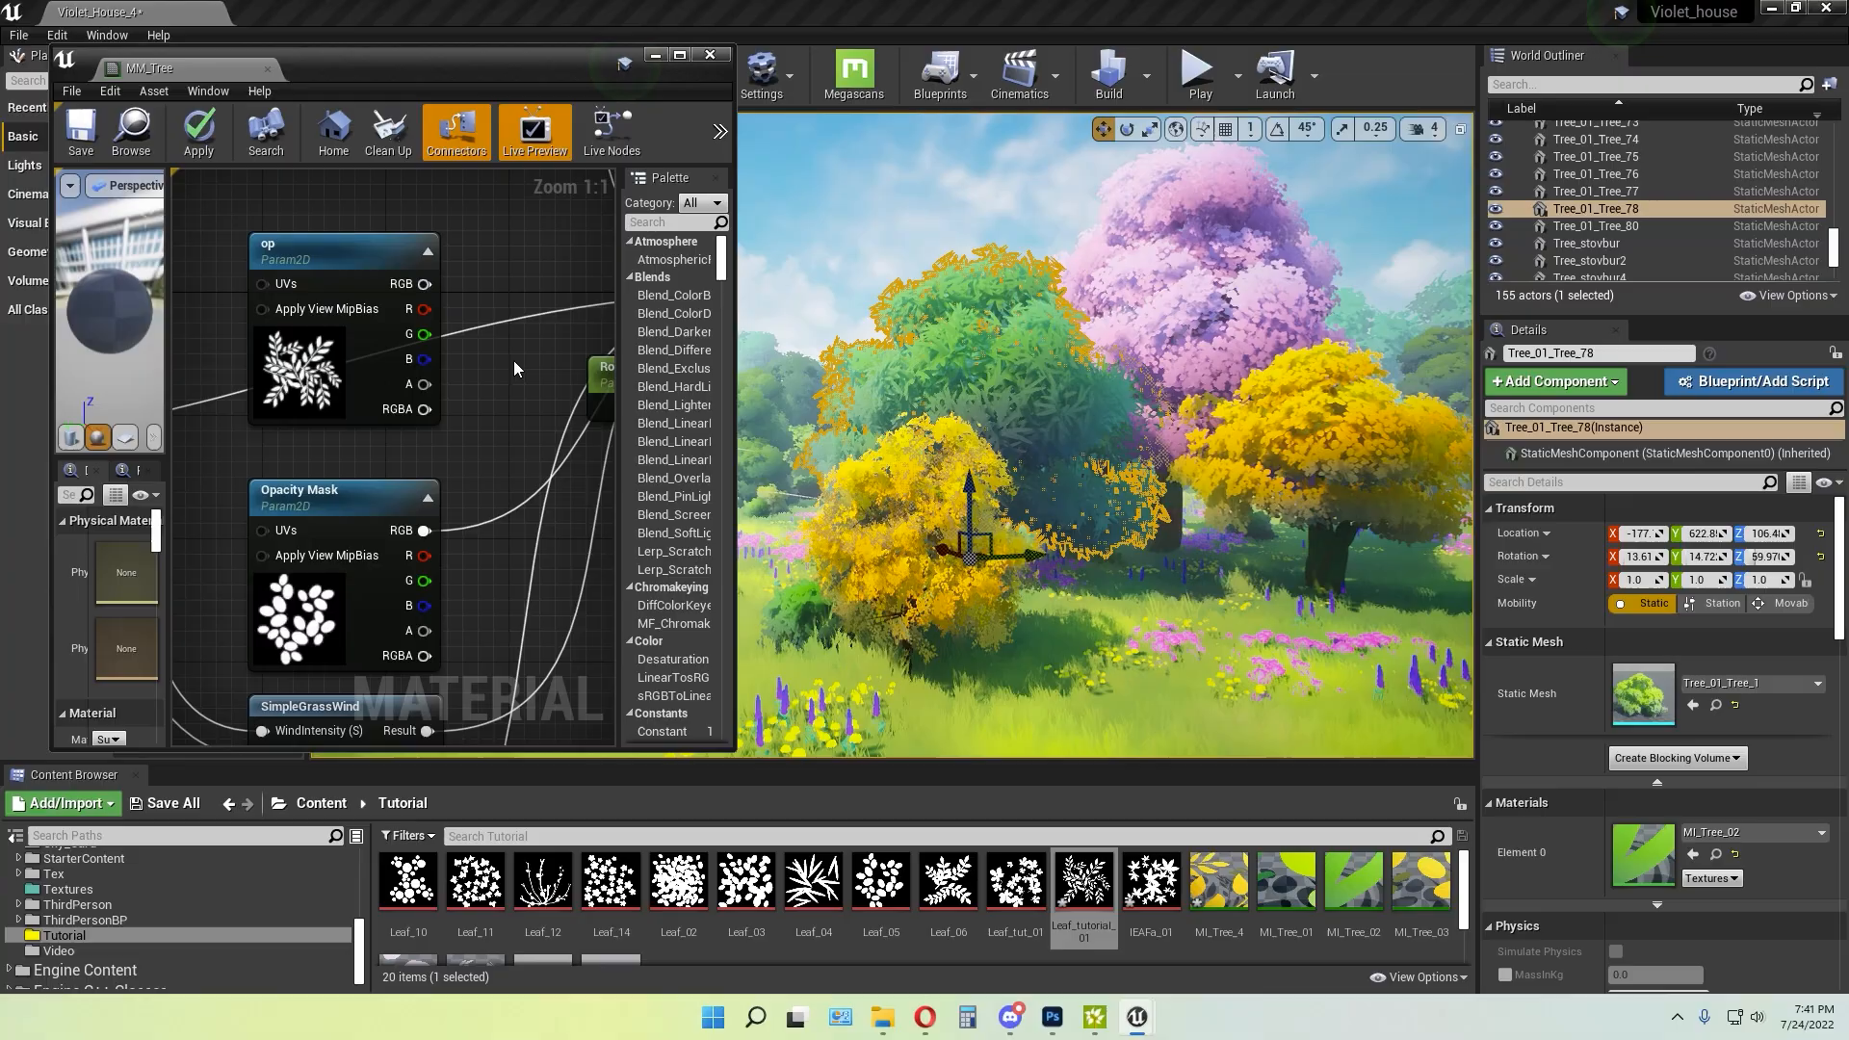
Delete the op texture parameter and enlarge the material editor window to full screen
click(355, 267)
key(Delete)
click(680, 55)
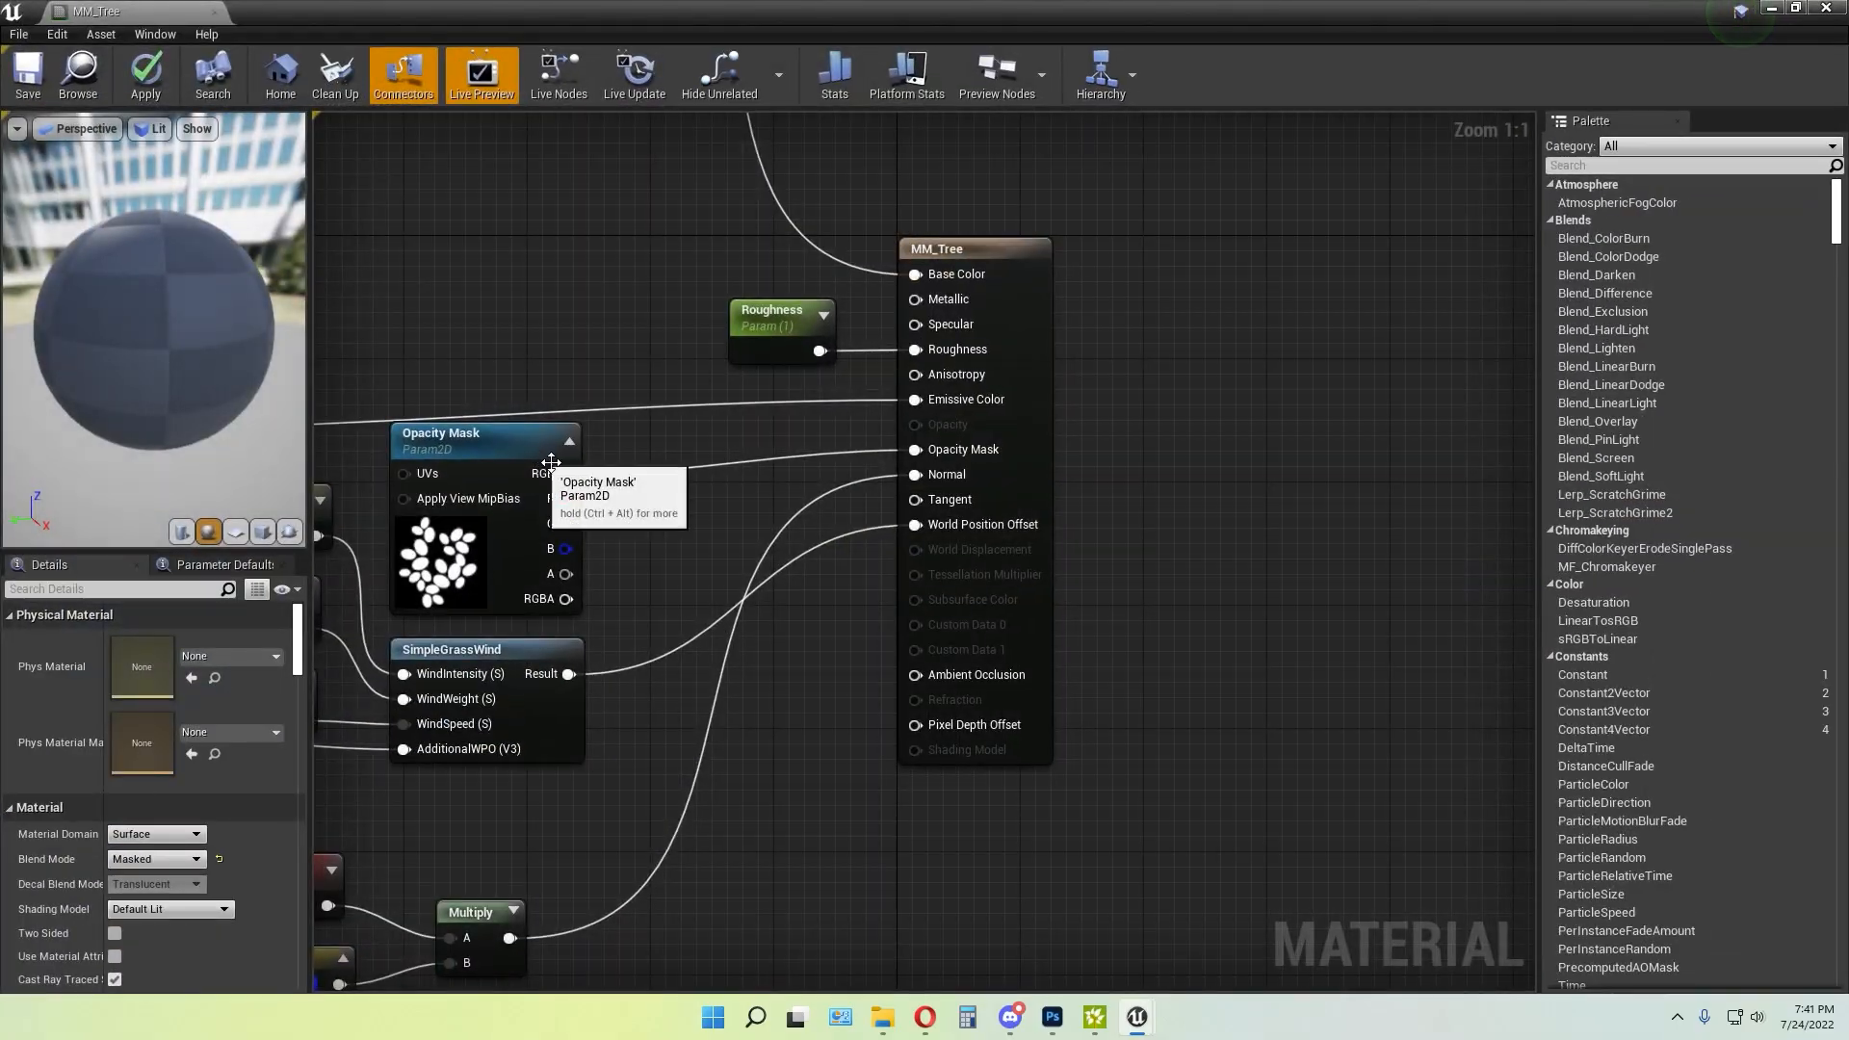
Examine how TwoSidedSign and the 0,0,1 constant are multiplied into the Normal input of MM_Tree
scroll(607, 535, down, 1)
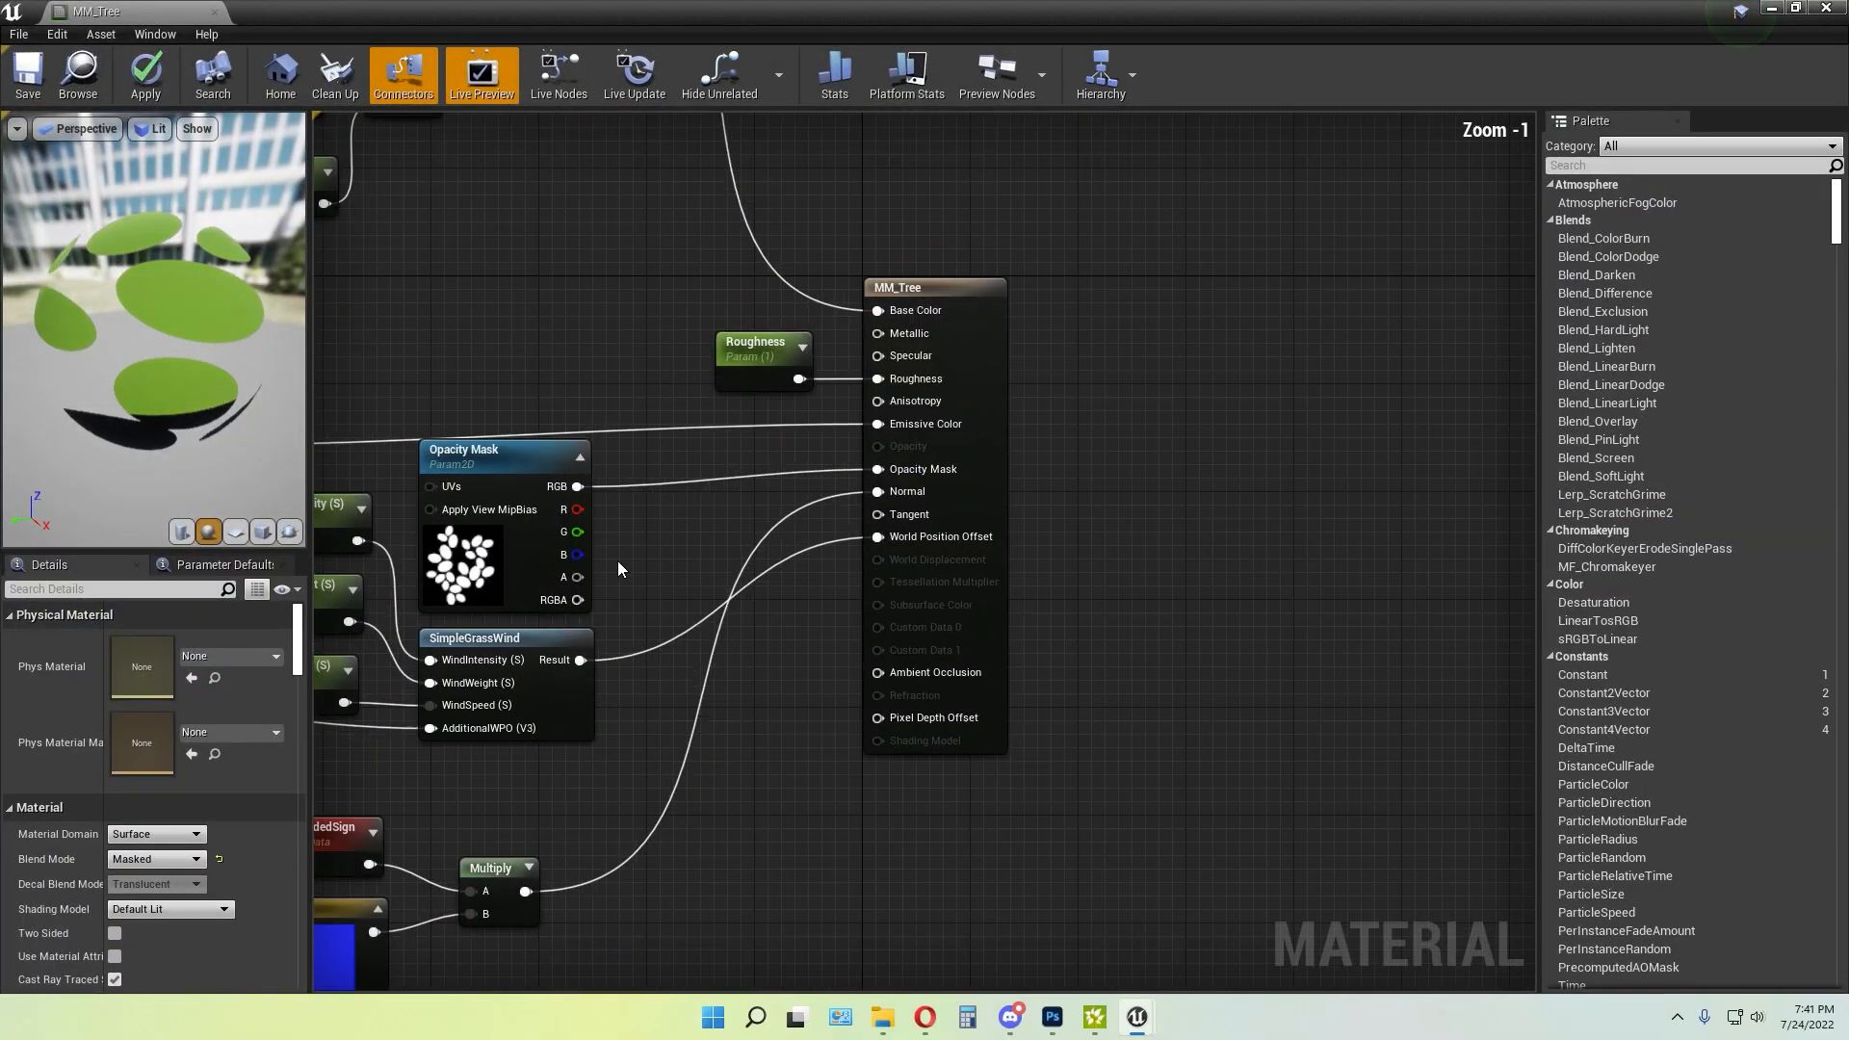
scroll(616, 560, down, 1)
right_drag(616, 561, 1187, 516)
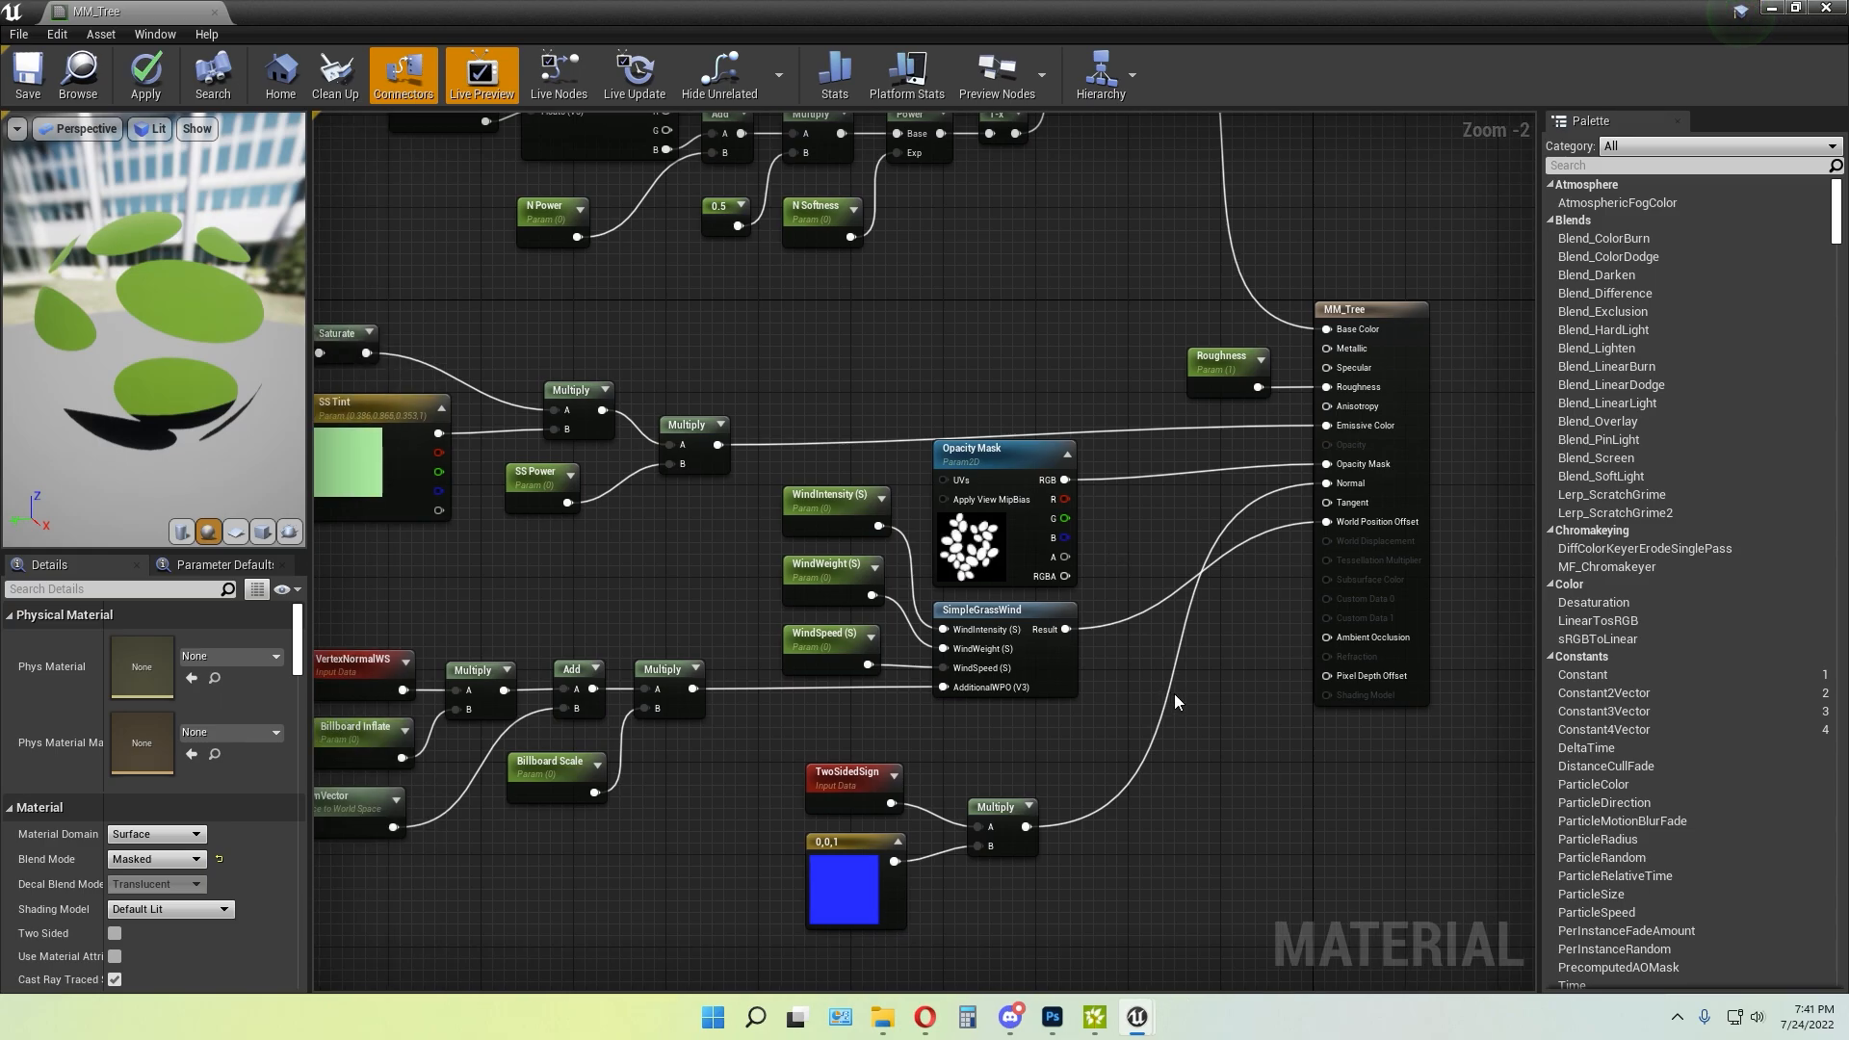
right_drag(1175, 693, 1036, 708)
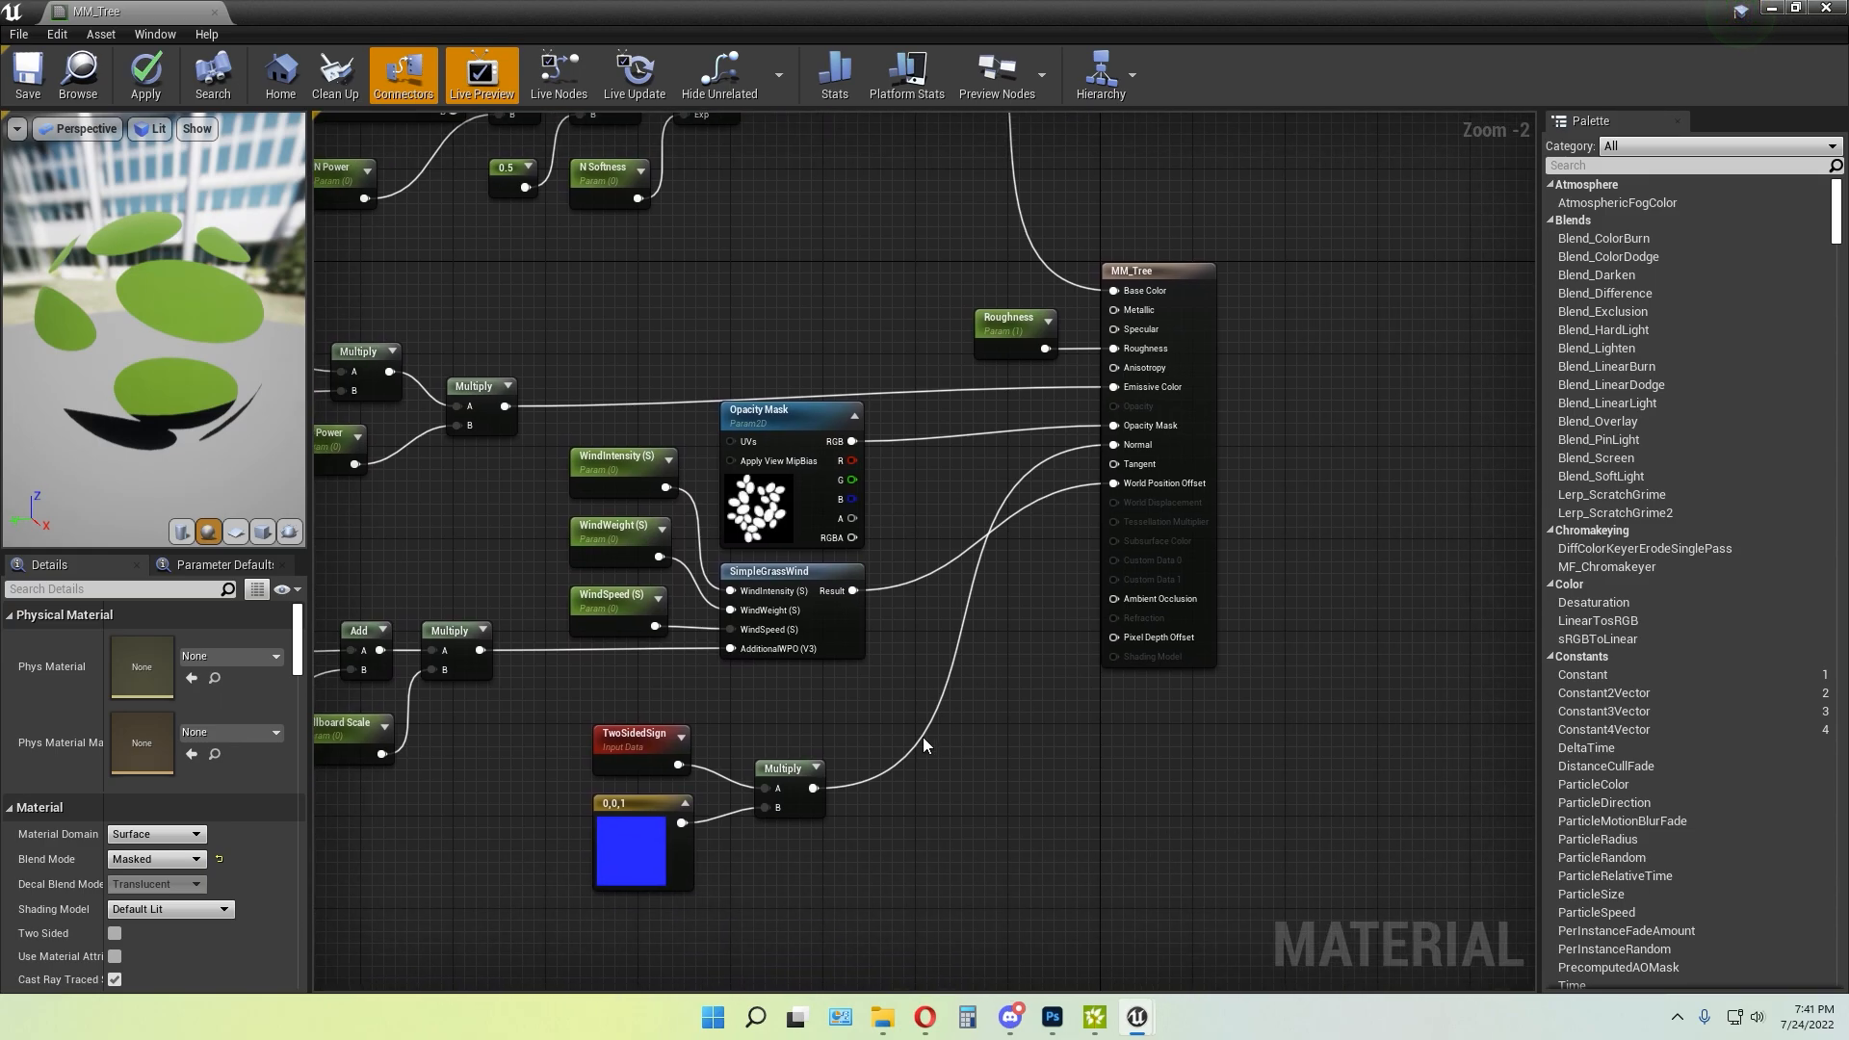
right_drag(969, 782, 924, 703)
scroll(926, 742, up, 1)
drag(890, 875, 439, 614)
click(1290, 253)
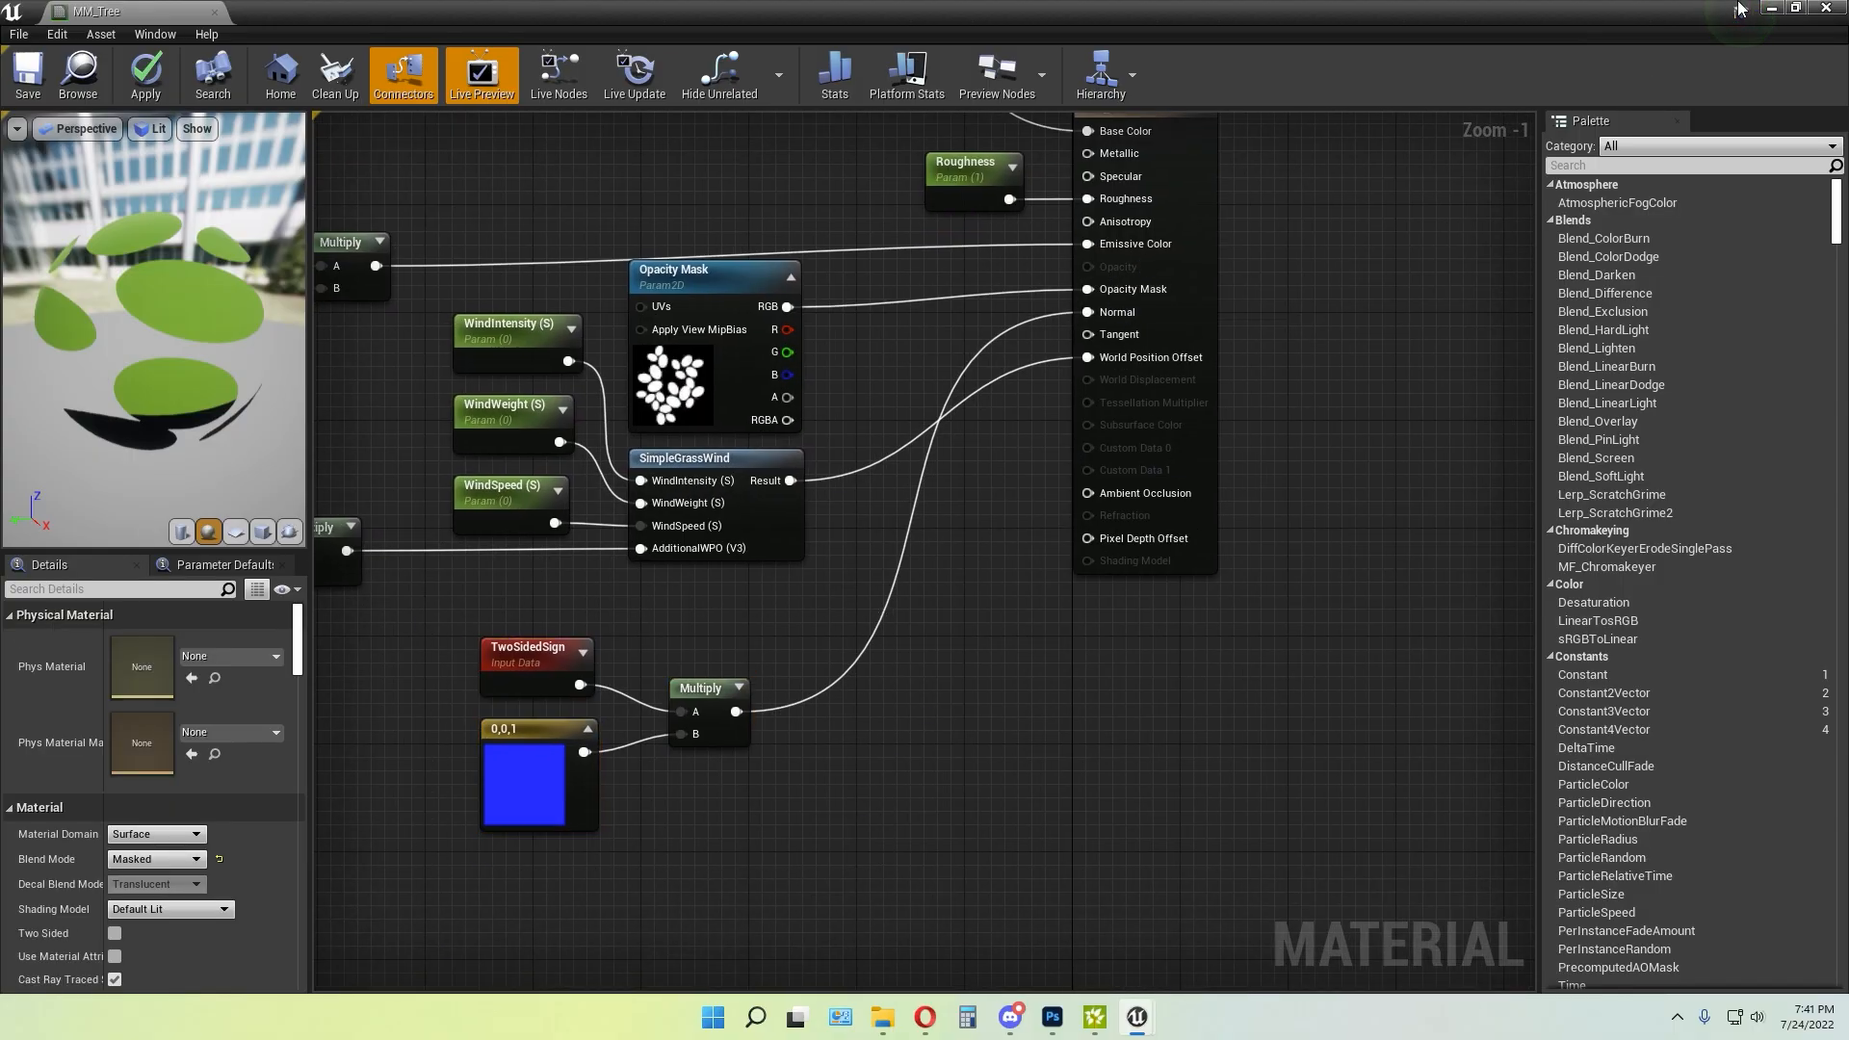
With the level viewport in view, disconnect the Multiply node from MM_Tree's Normal input and save the material
click(1798, 9)
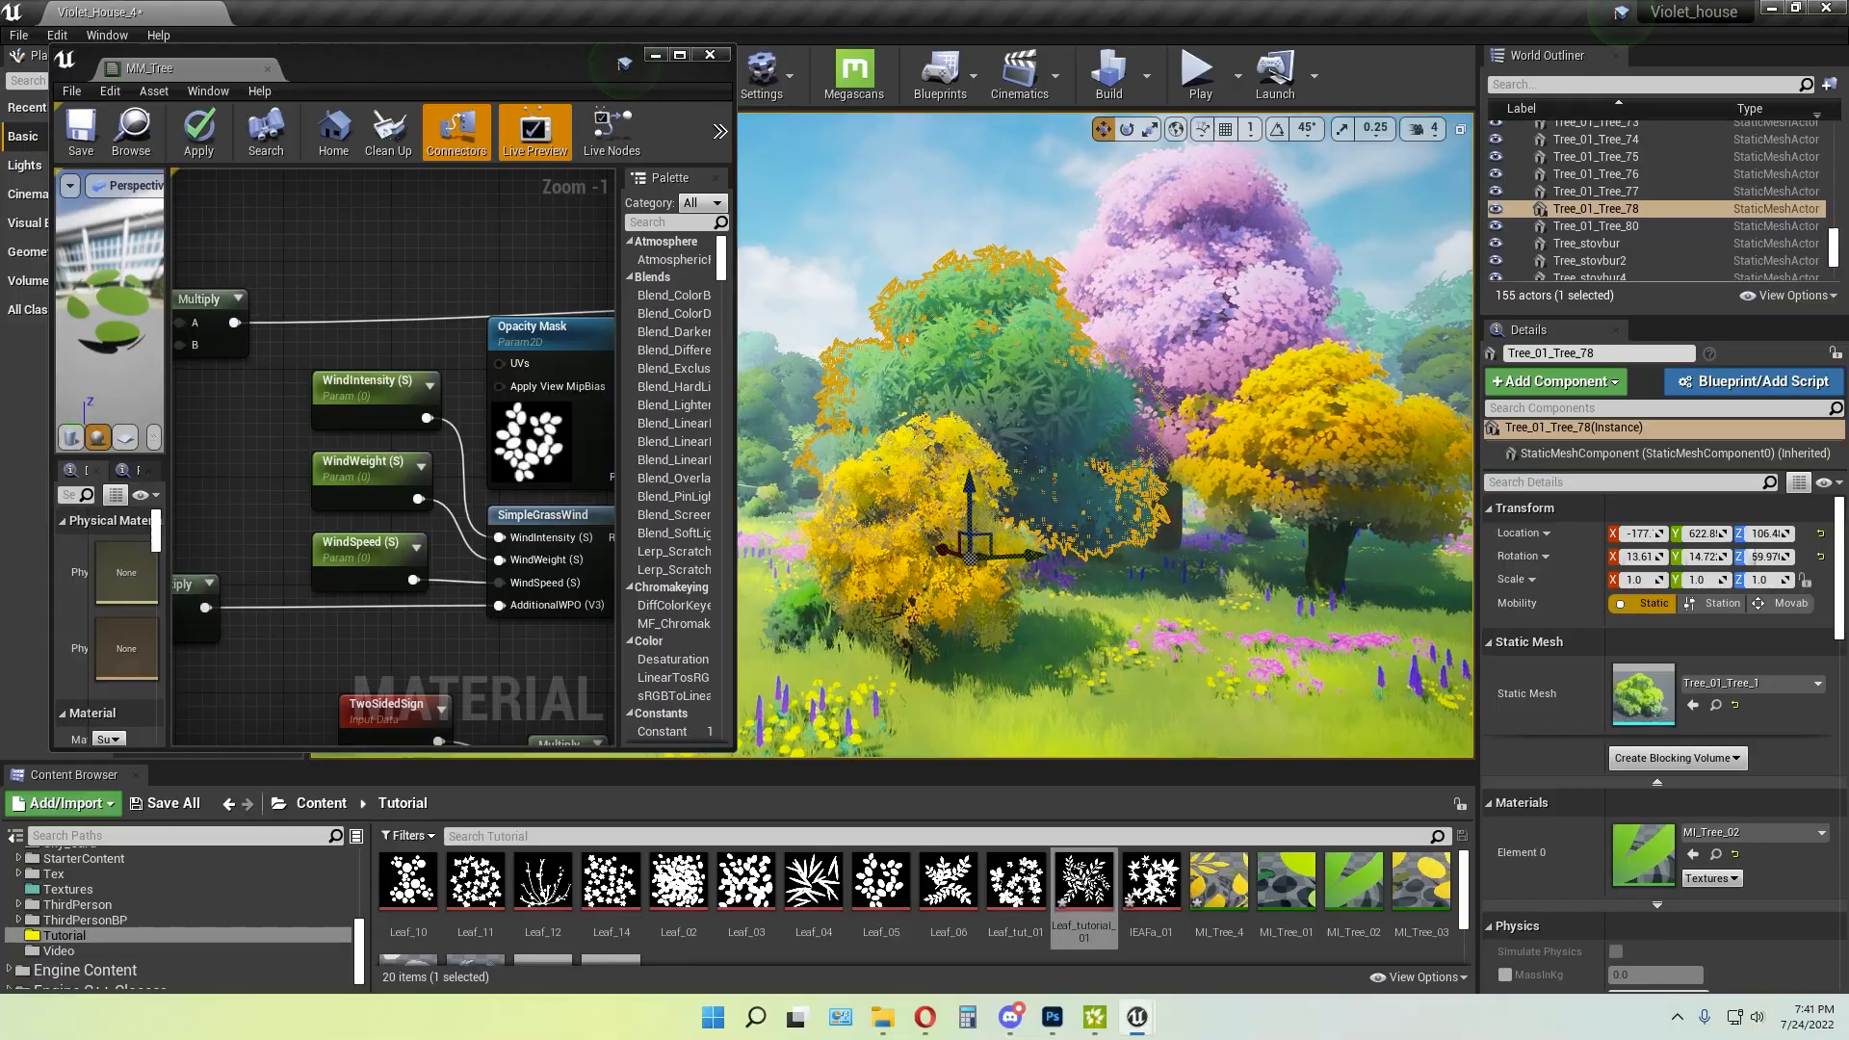
right_drag(554, 606, 281, 402)
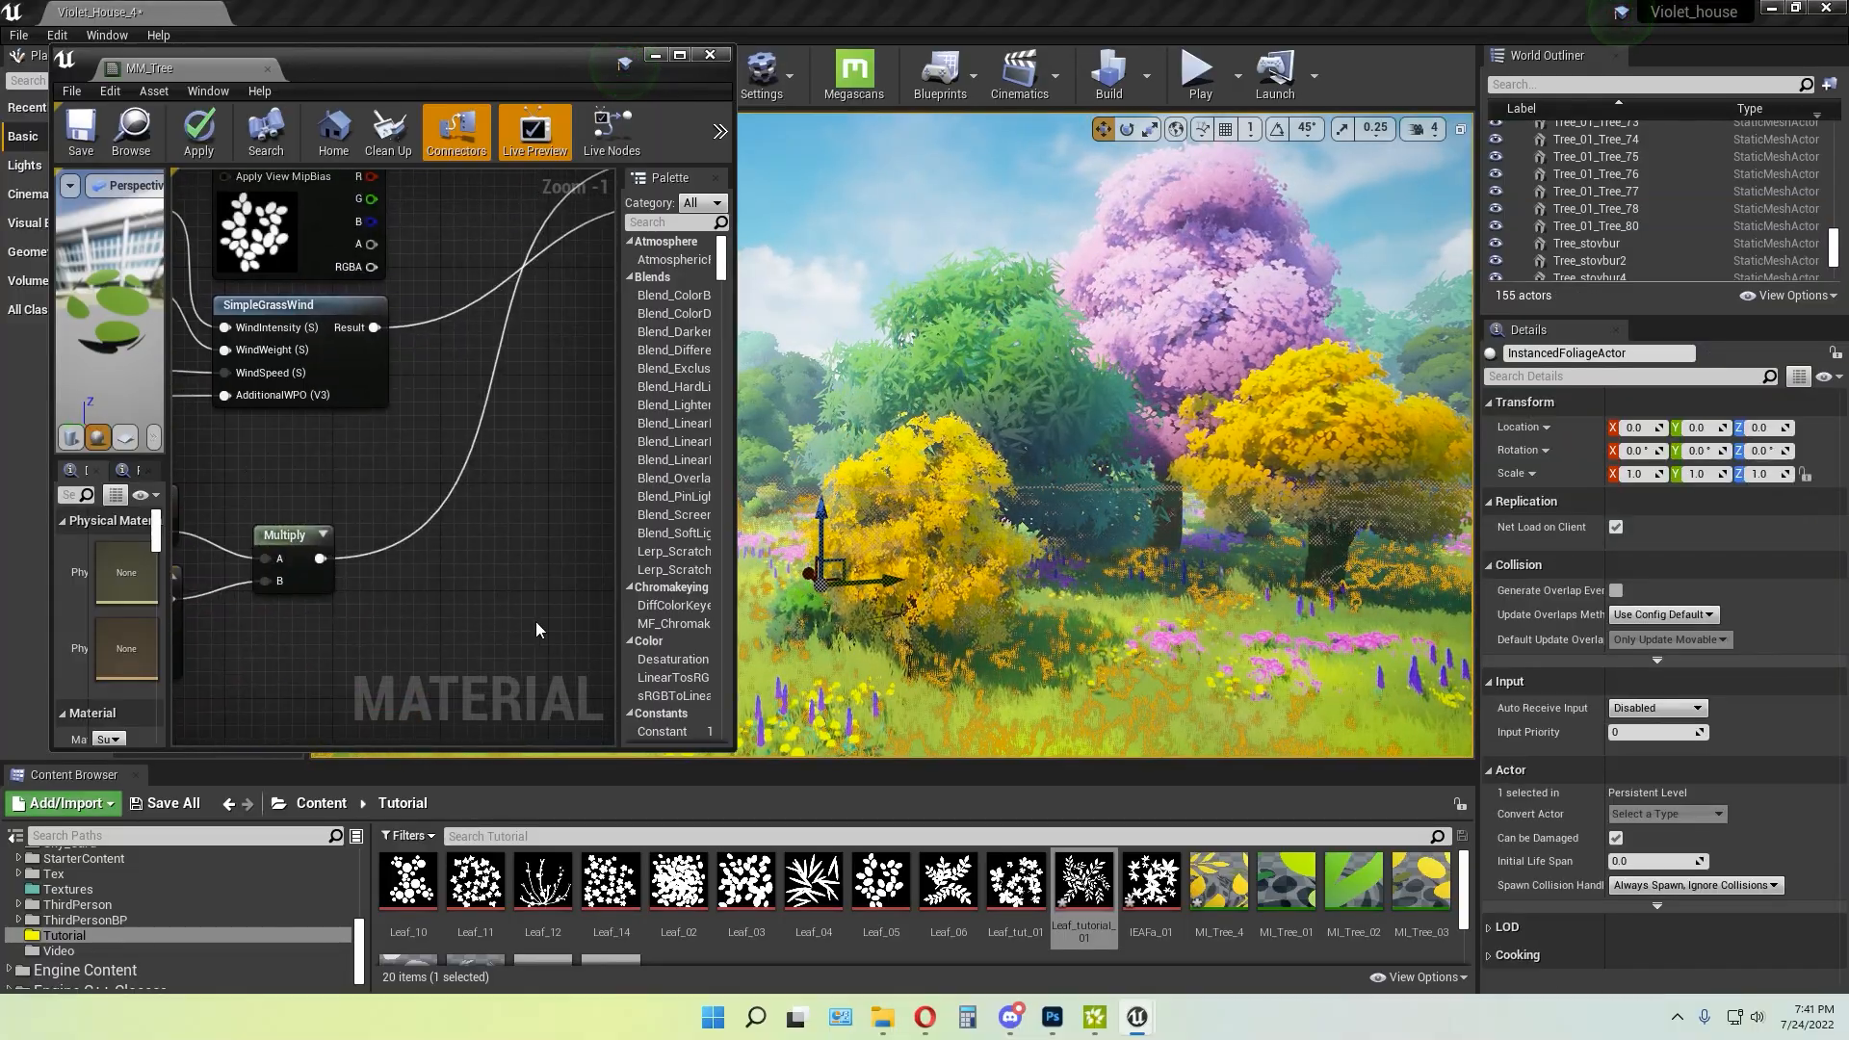
scroll(517, 524, down, 2)
right_drag(517, 525, 445, 642)
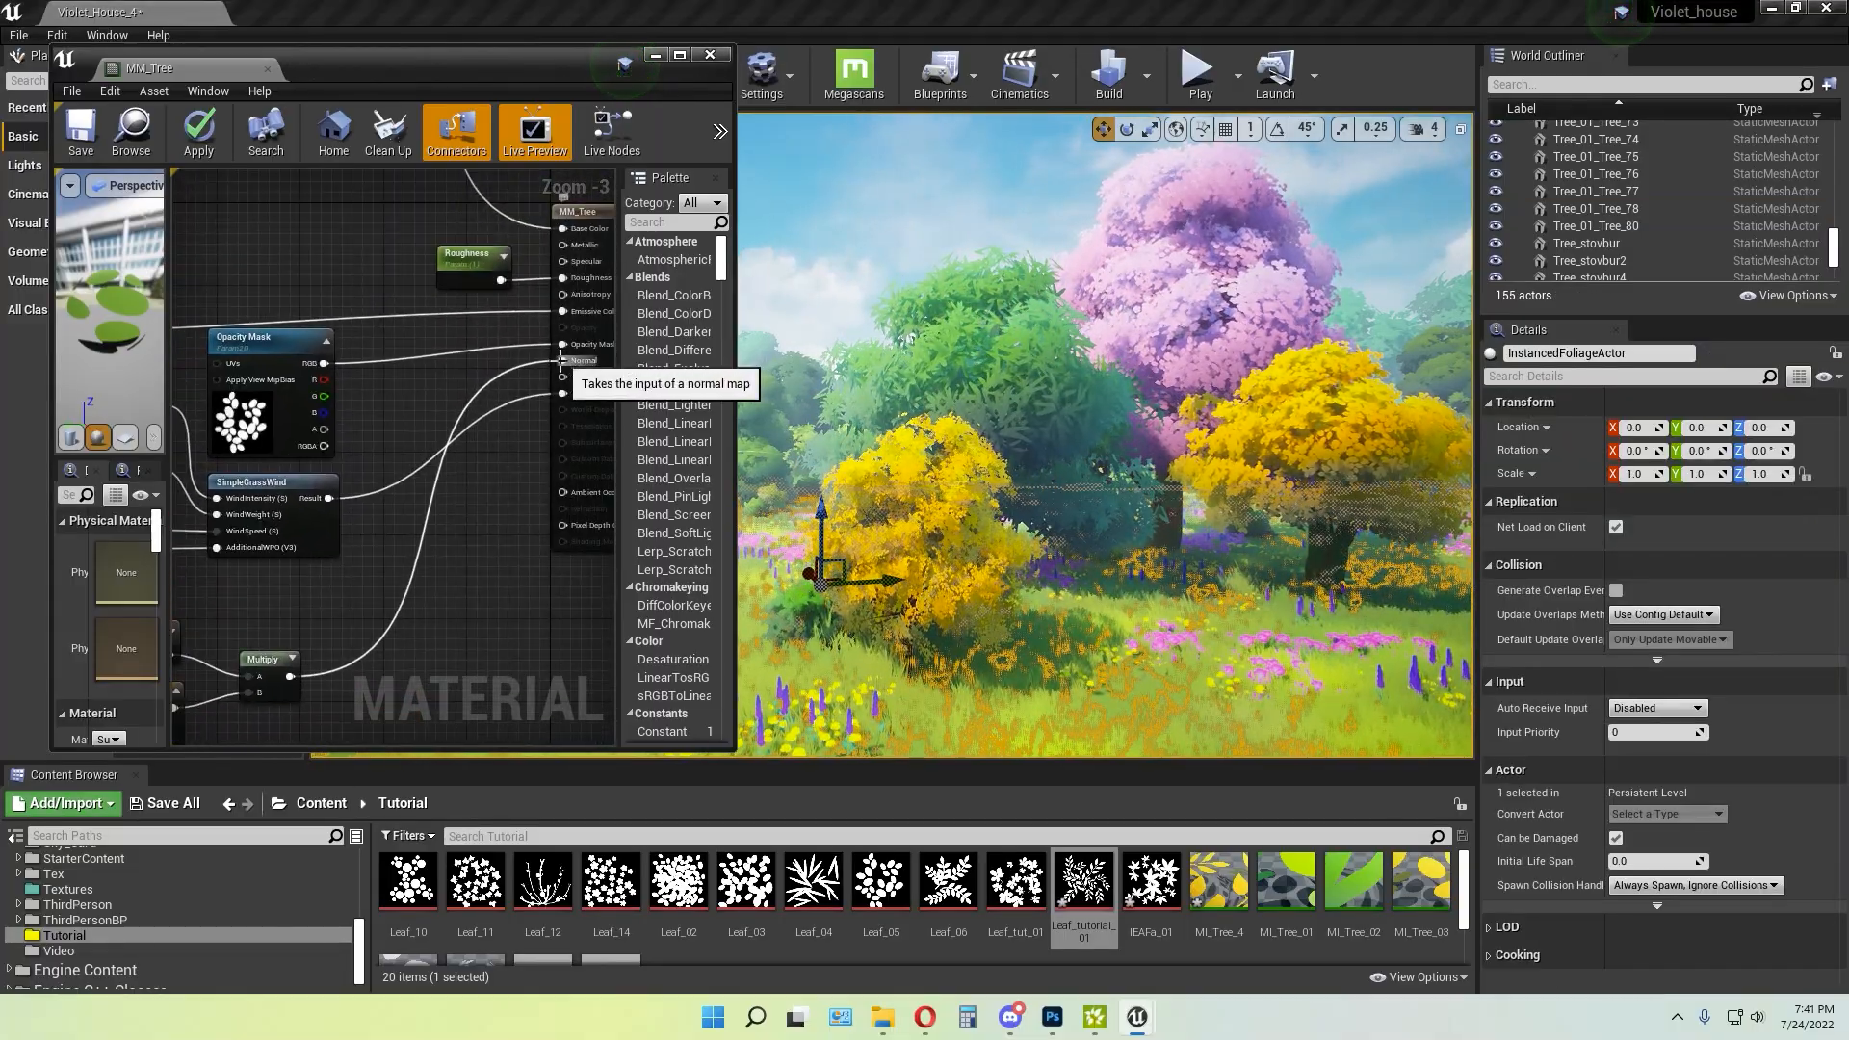
drag(531, 377, 470, 487)
click(433, 413)
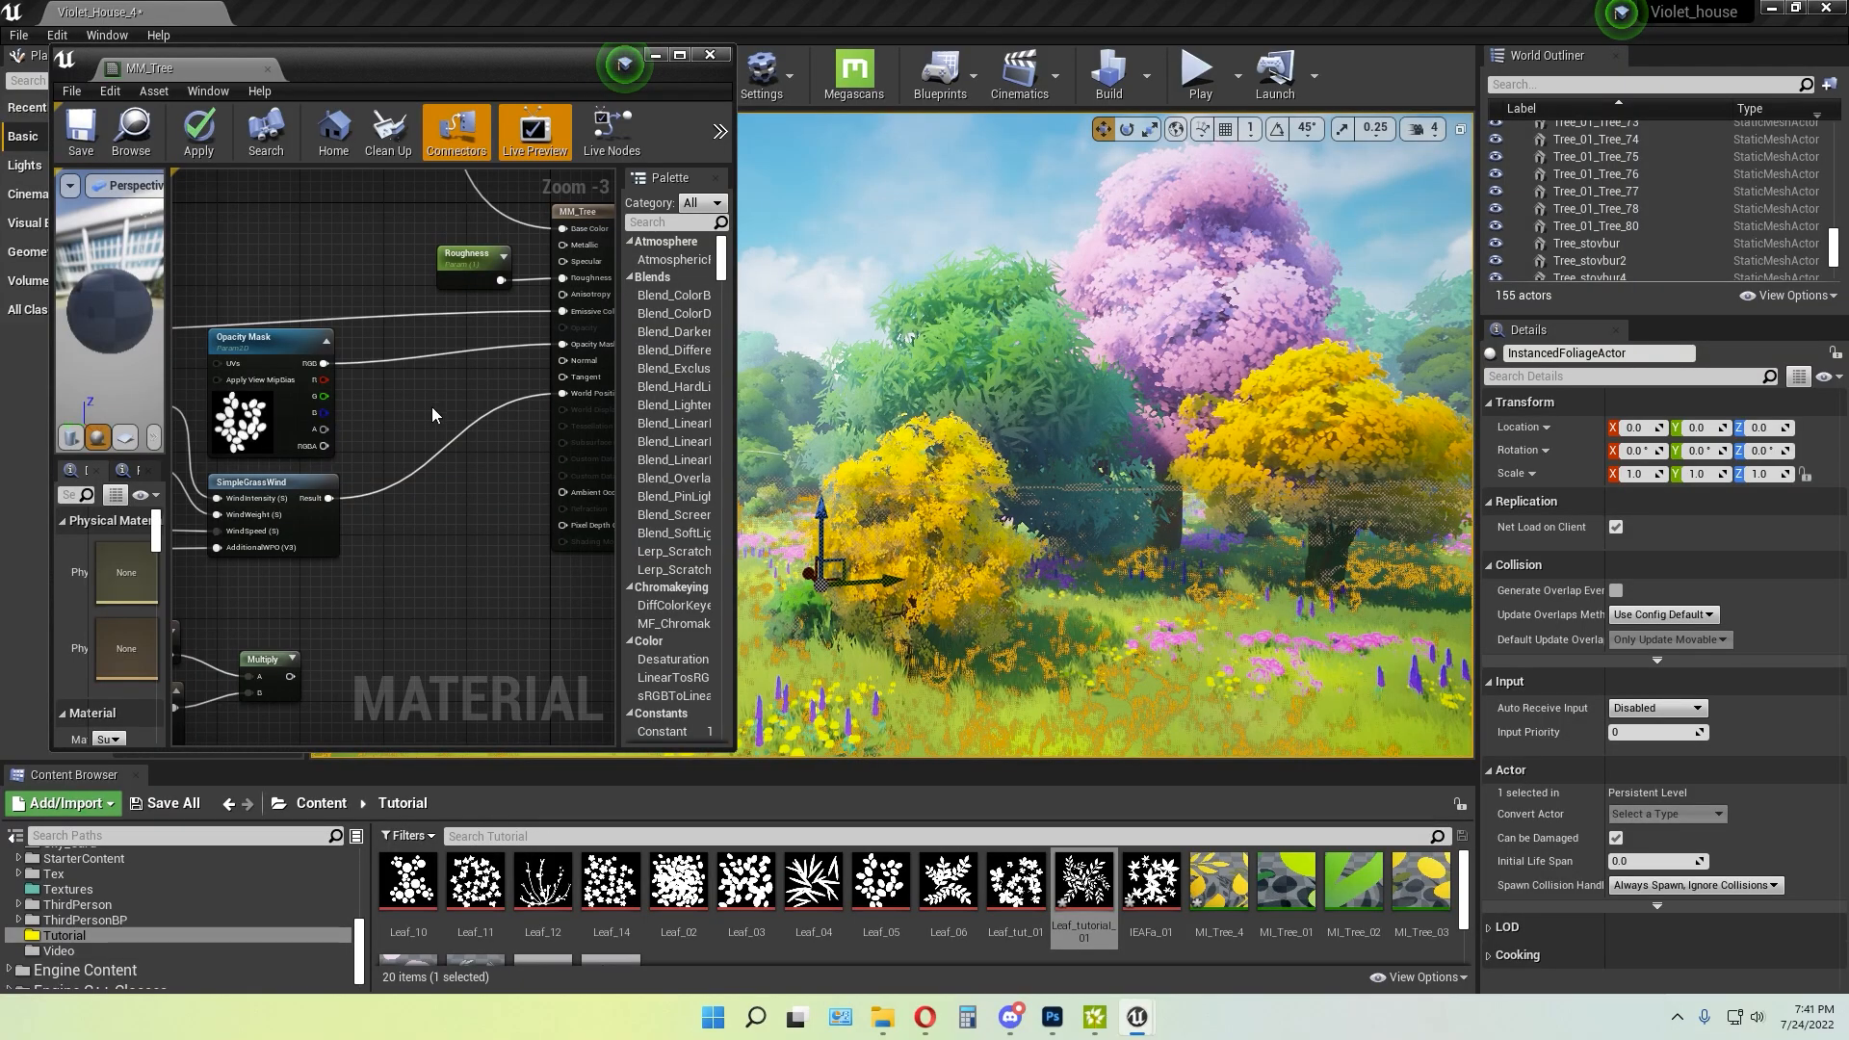
click(80, 132)
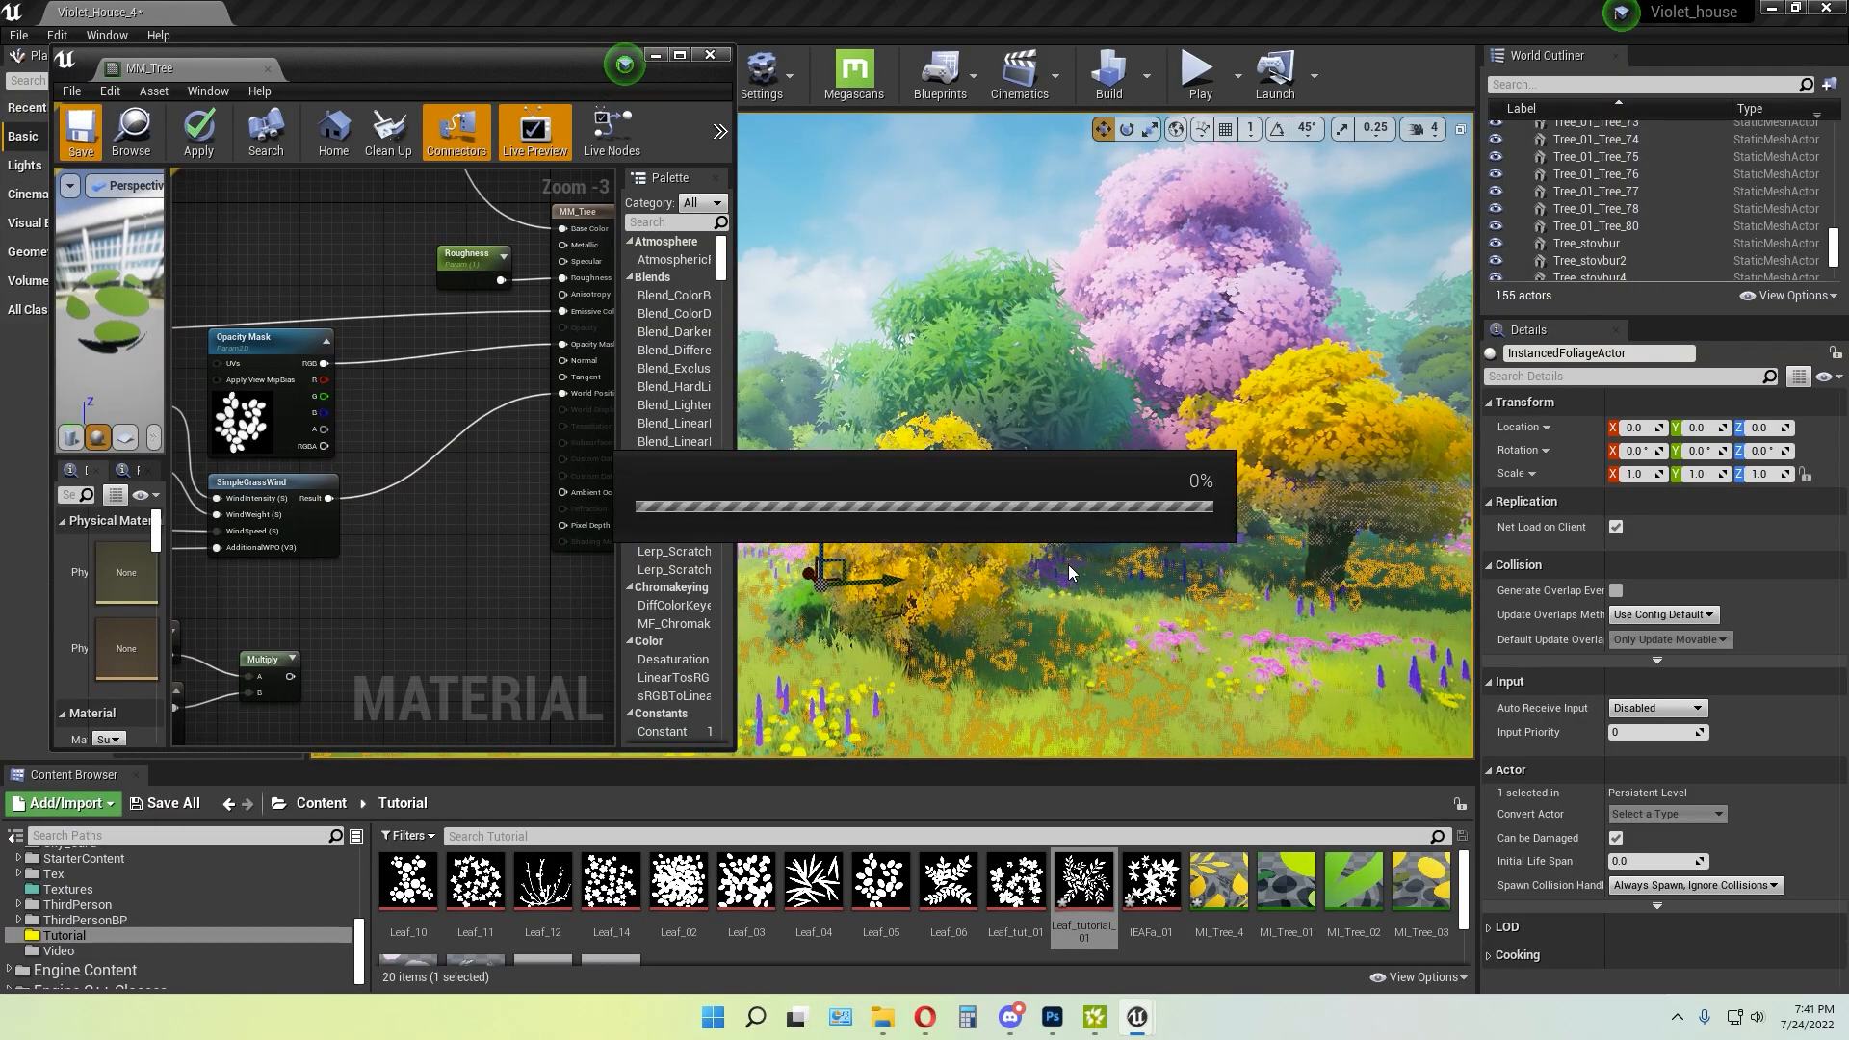
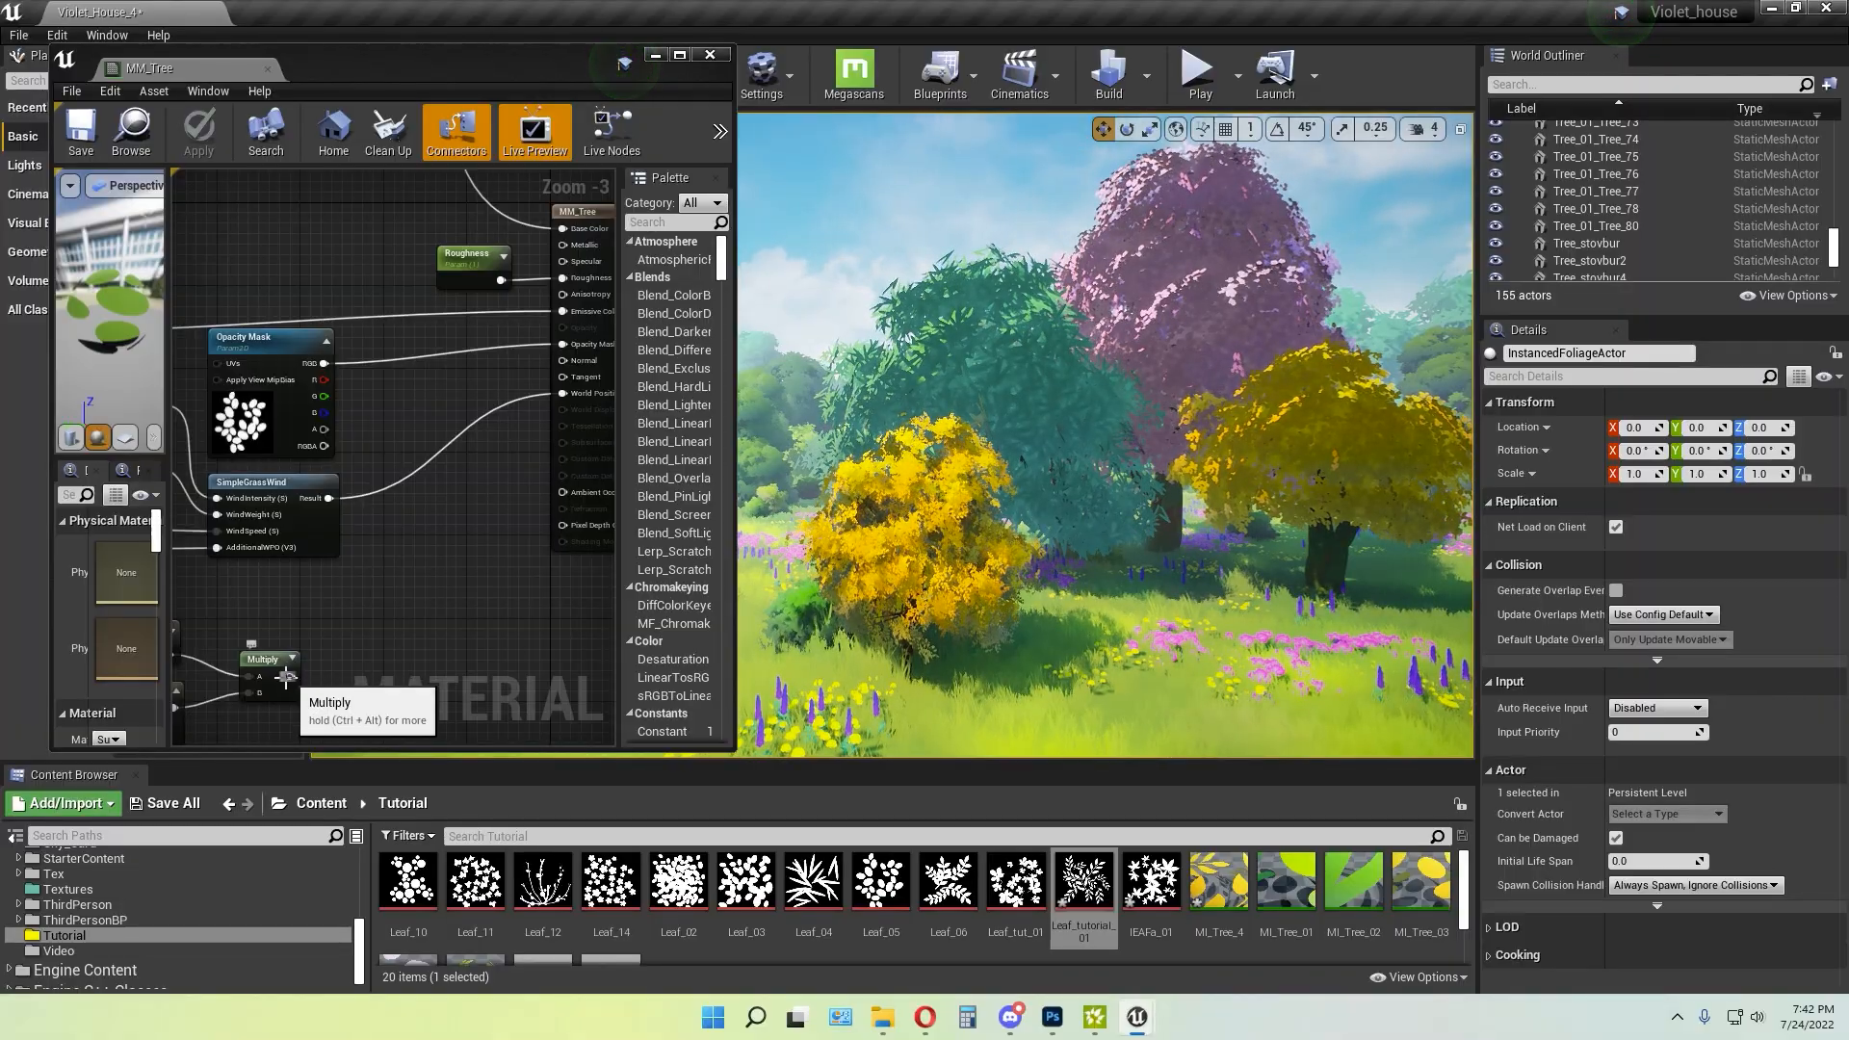
Reconnect the TwoSidedSign Multiply output to MM_Tree's Normal input and save the material
drag(285, 677, 562, 360)
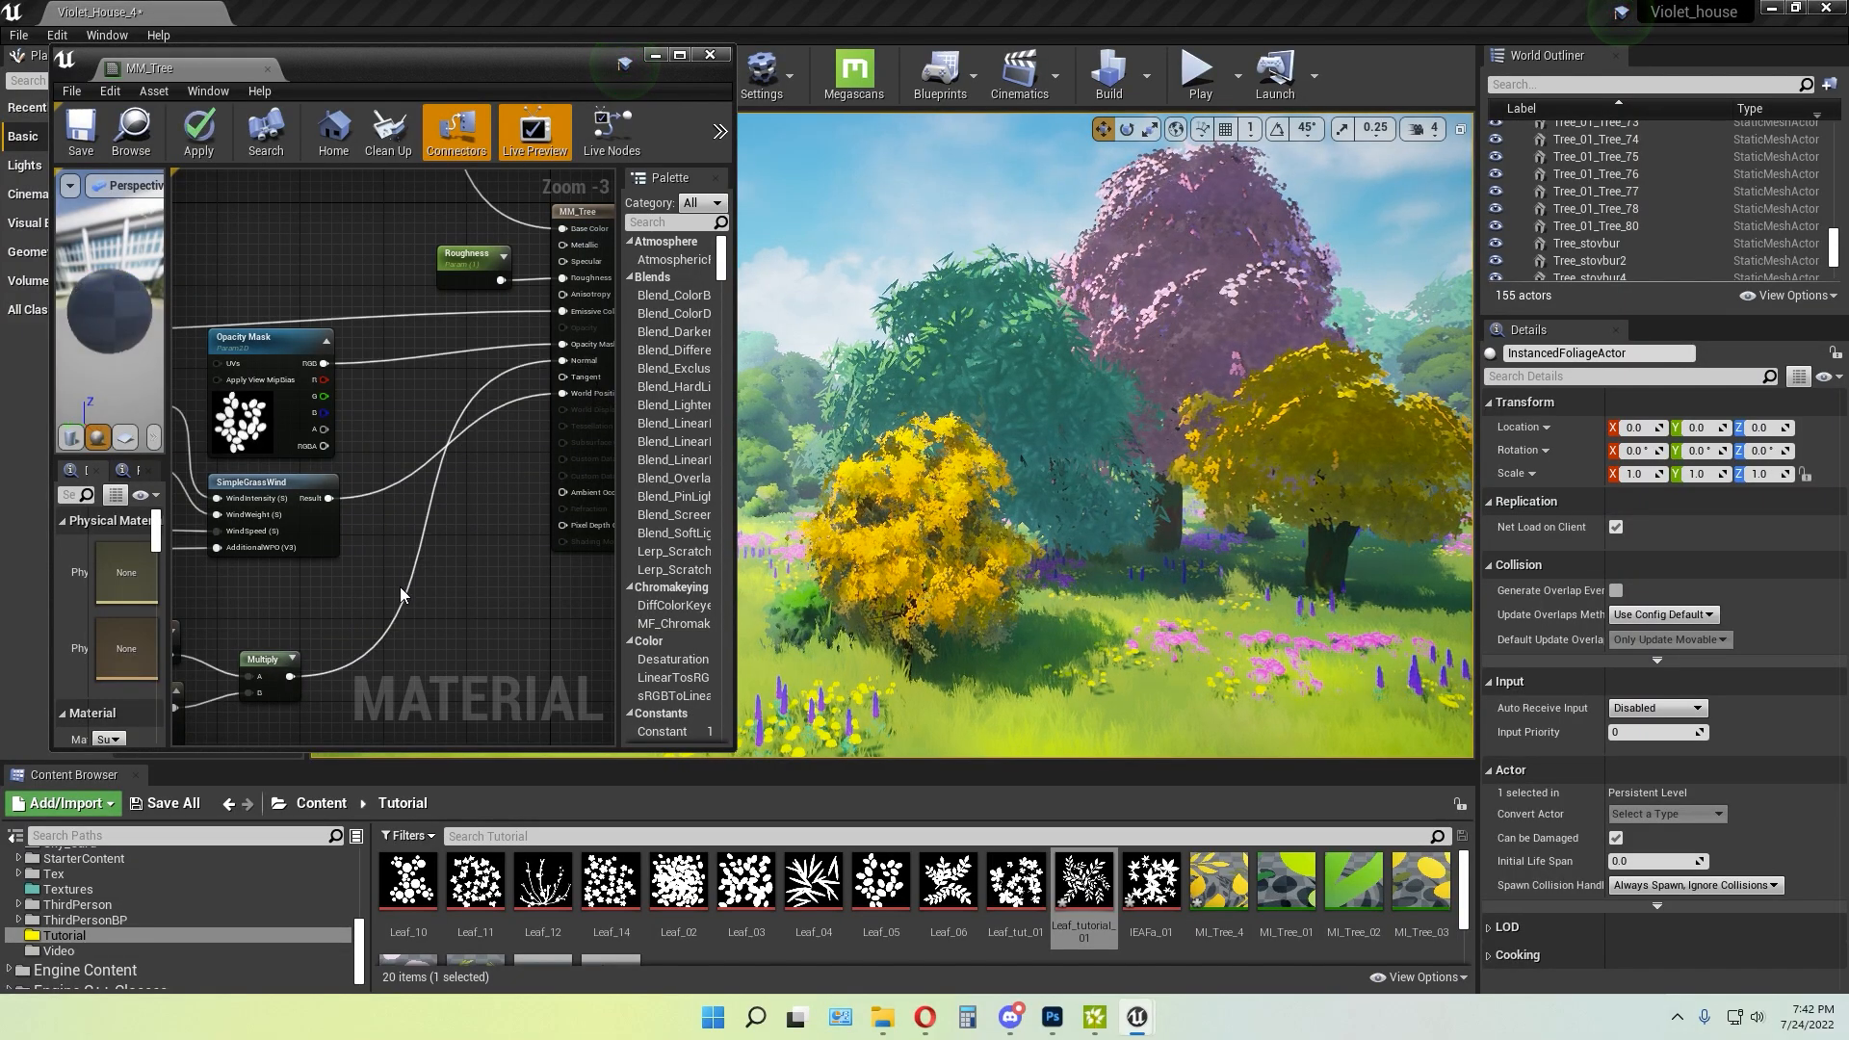
right_drag(401, 594, 483, 506)
click(81, 132)
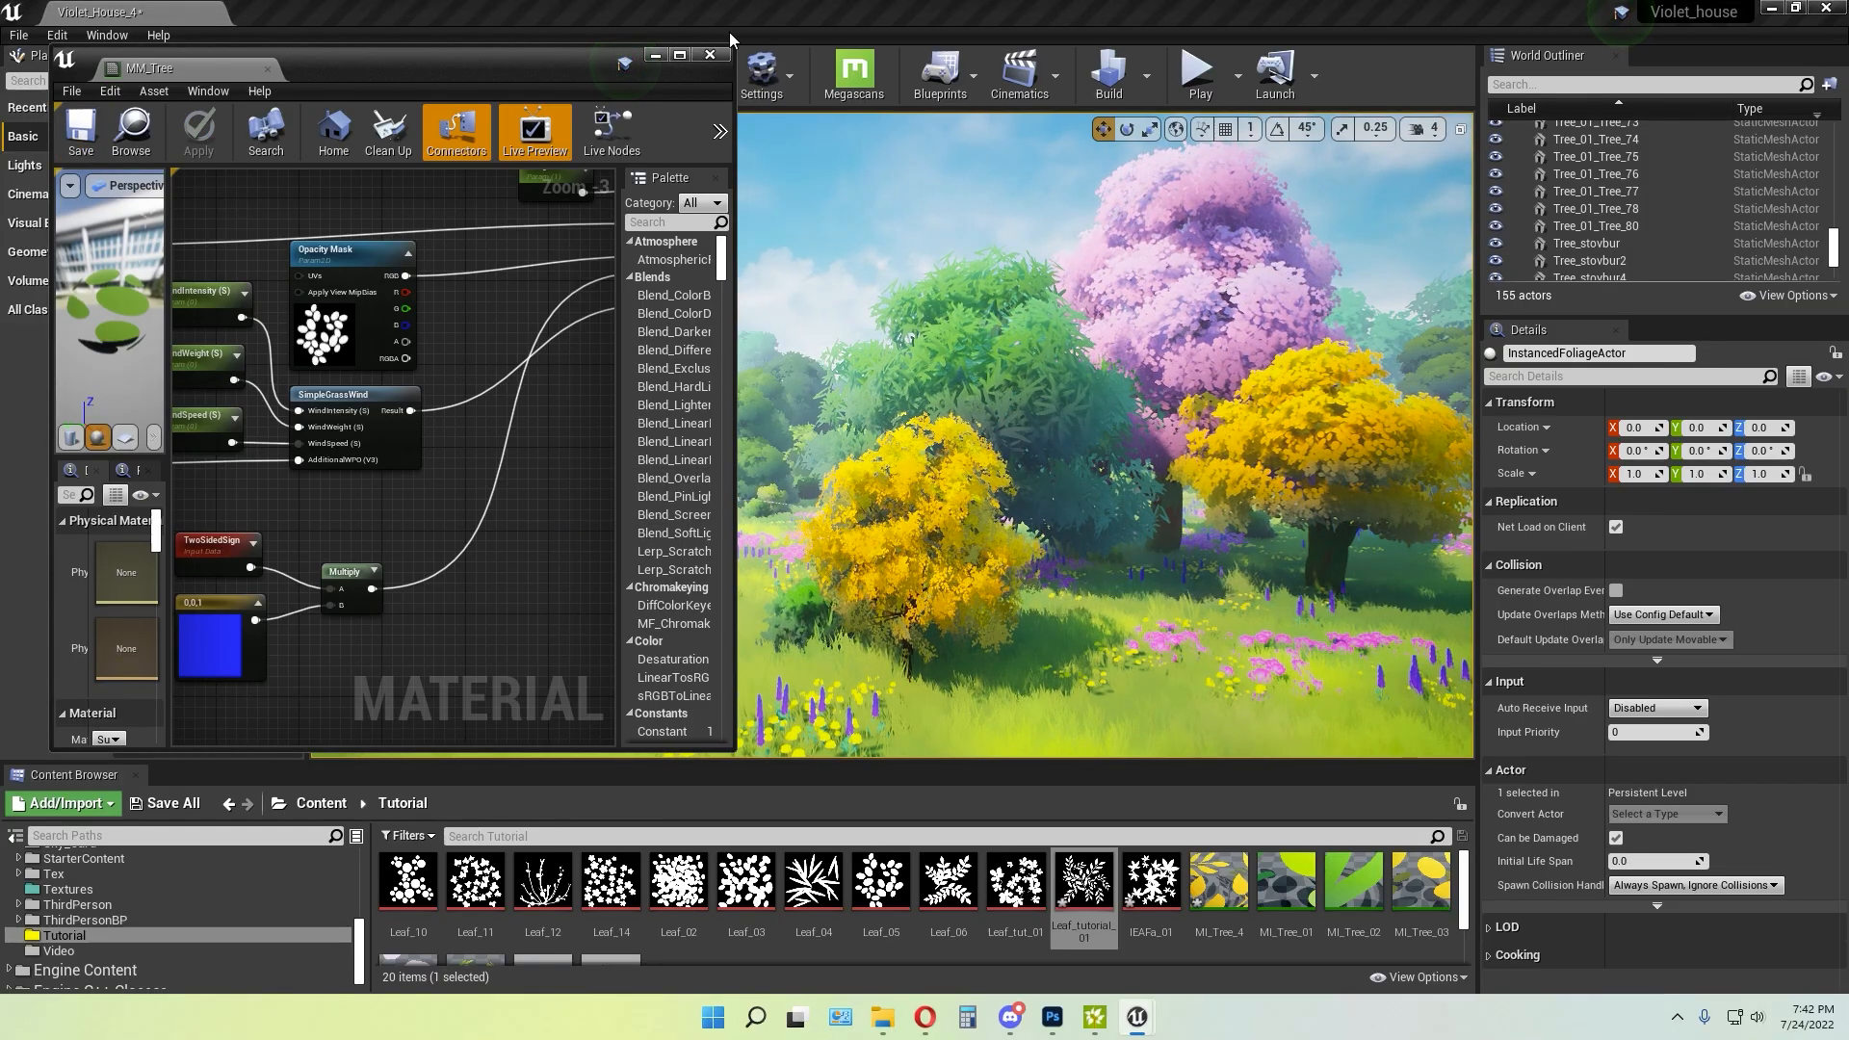
In the full-screen material editor, add a second TwoSidedSign node near the normal Multiply node, then delete it
click(676, 58)
scroll(795, 553, down, 1)
scroll(474, 529, up, 1)
right_drag(474, 529, 676, 552)
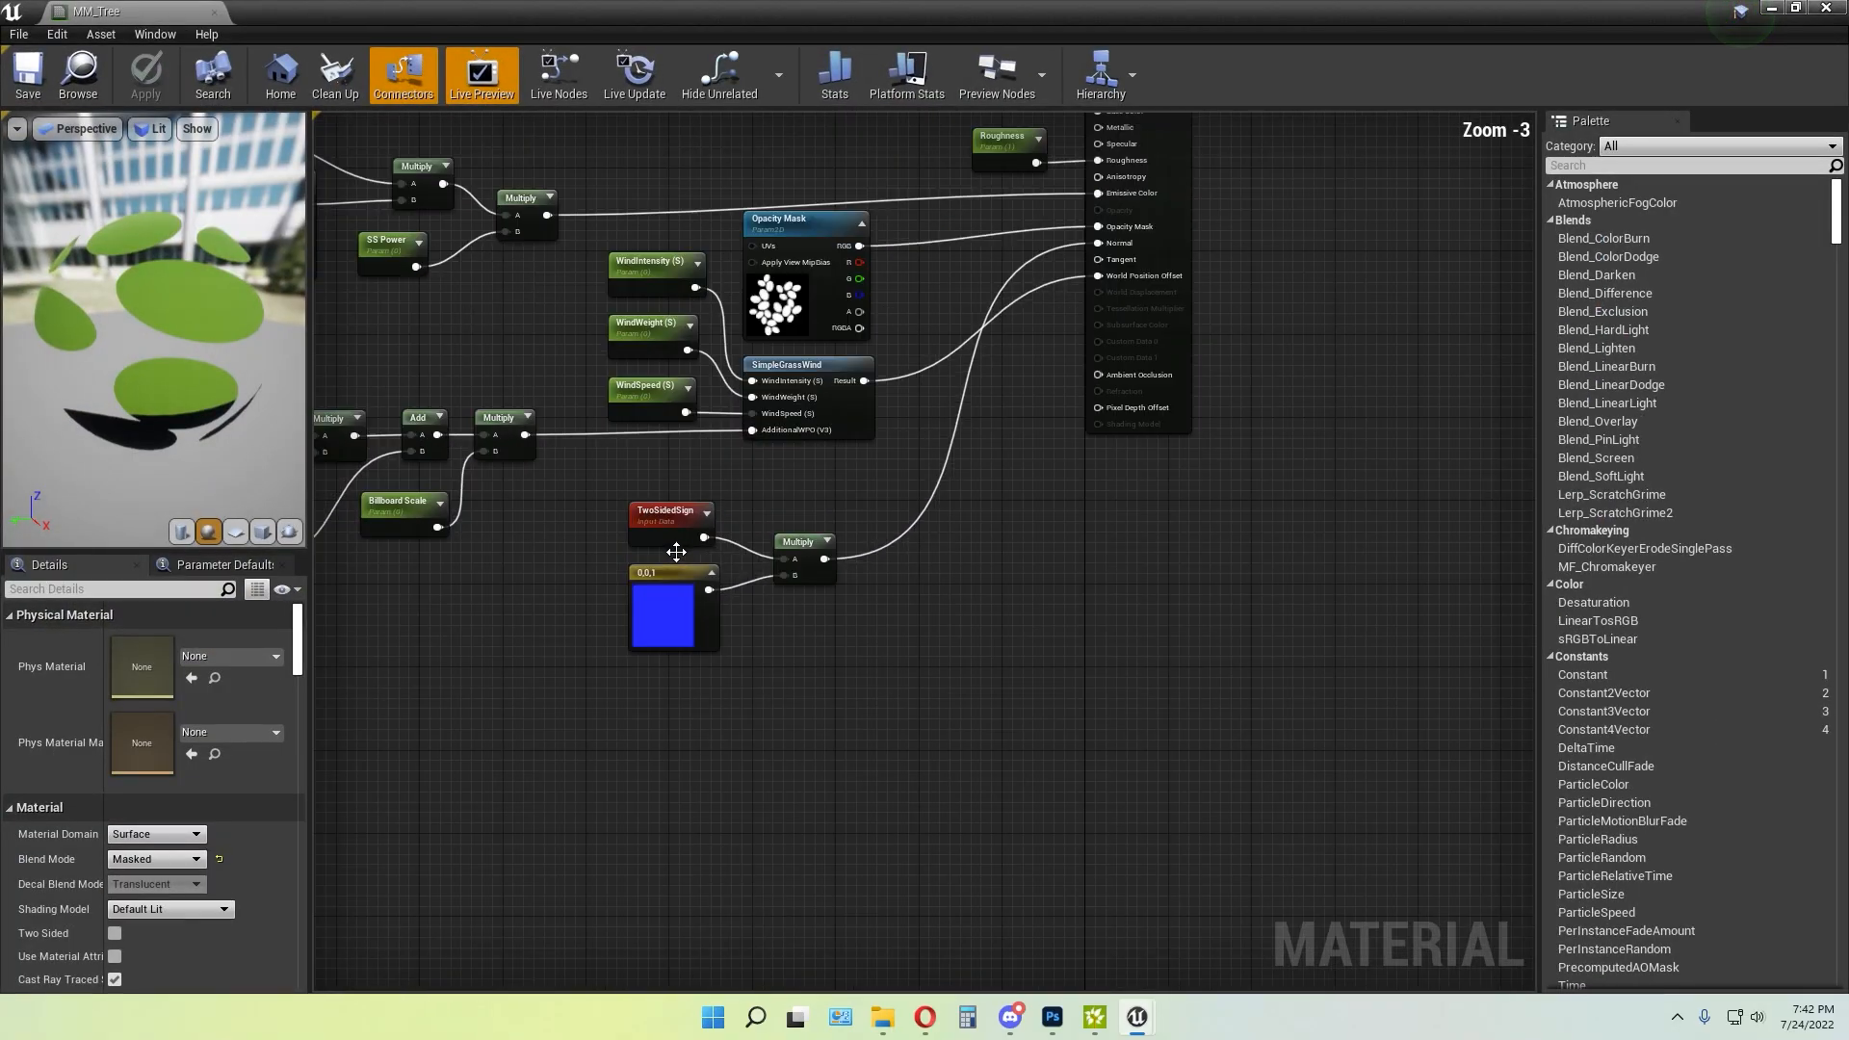
scroll(676, 552, up, 3)
right_drag(838, 734, 963, 666)
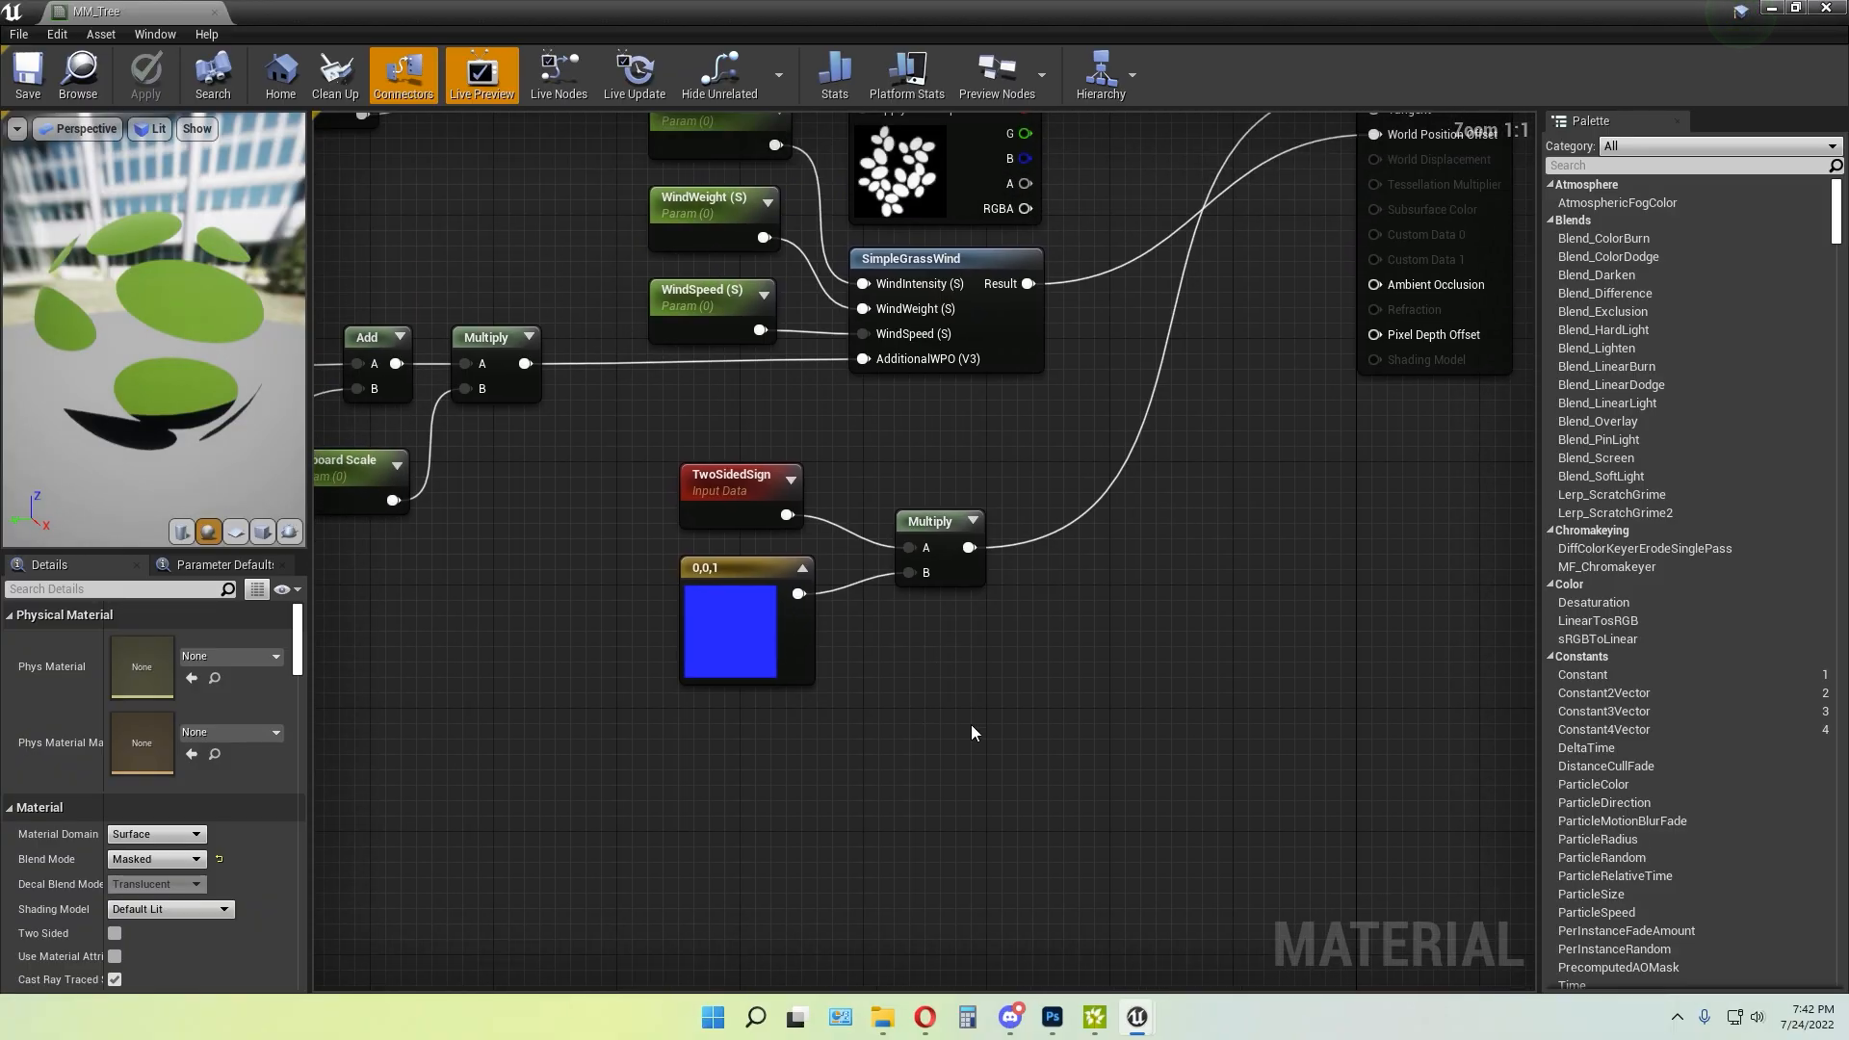
right_click(1054, 604)
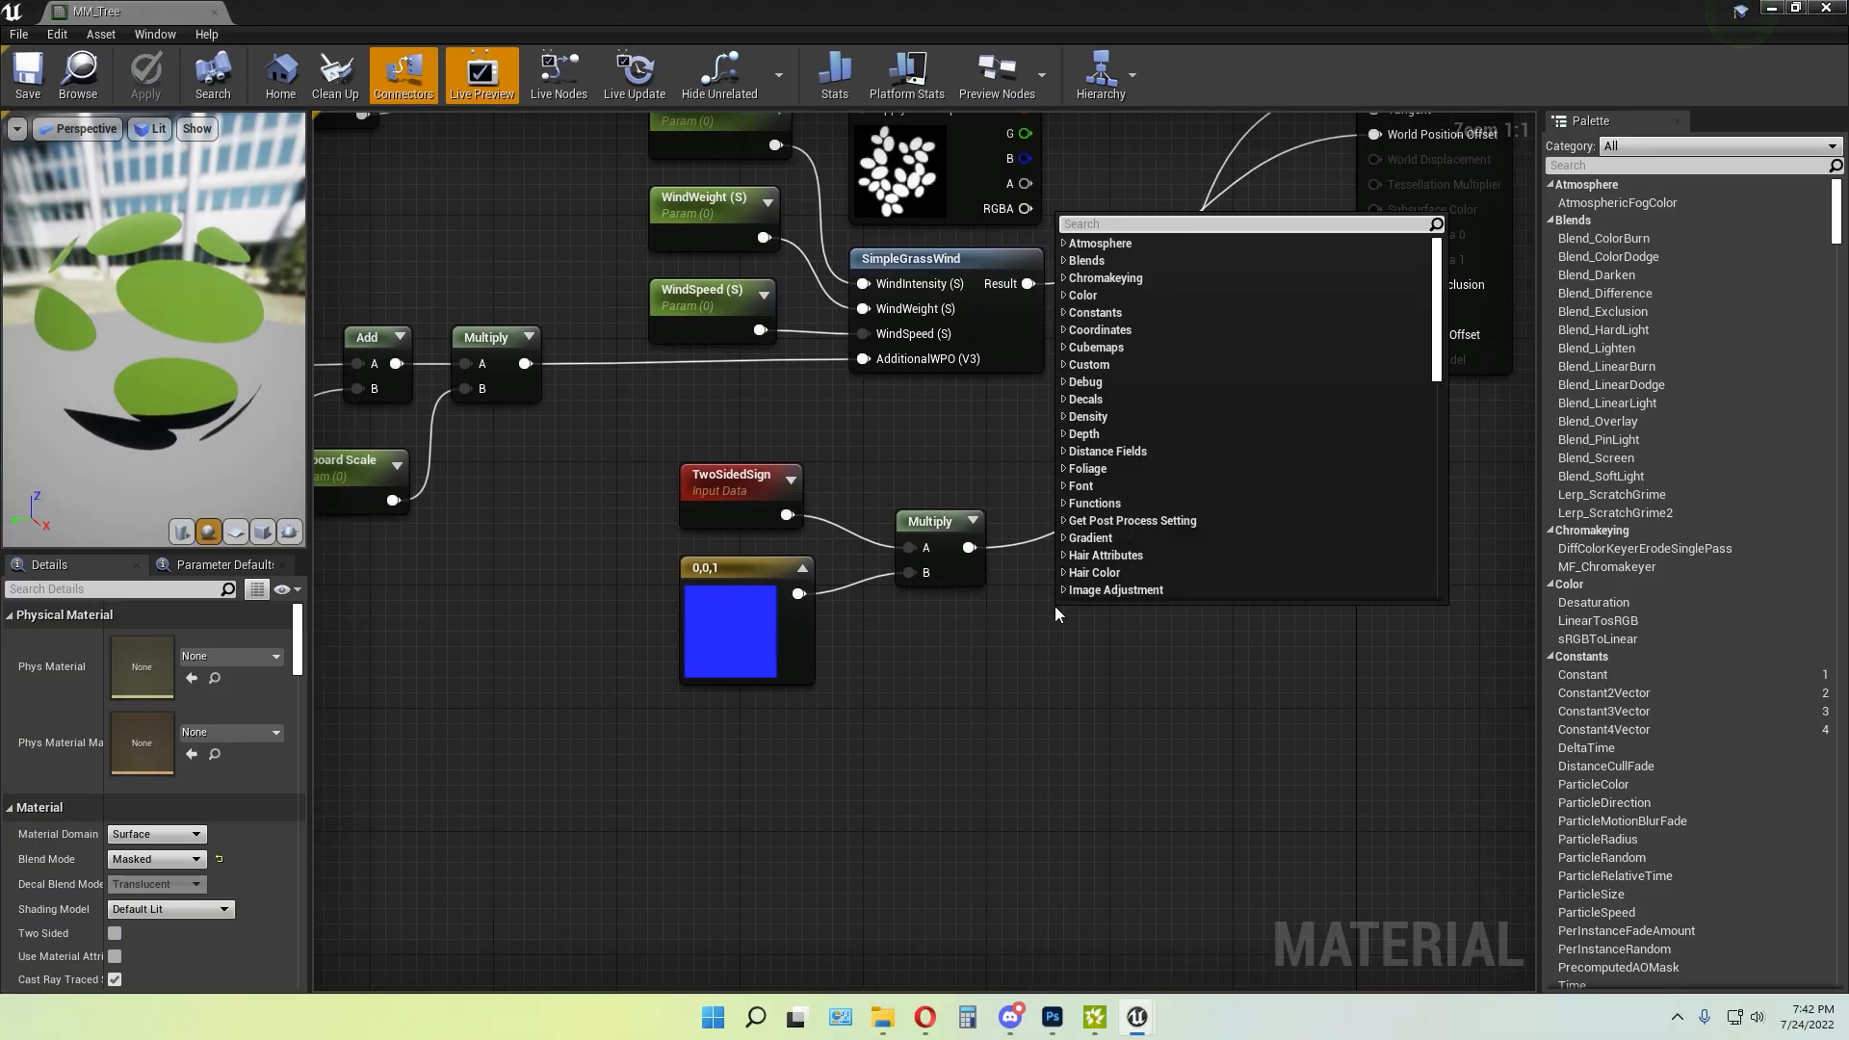
text(two sided)
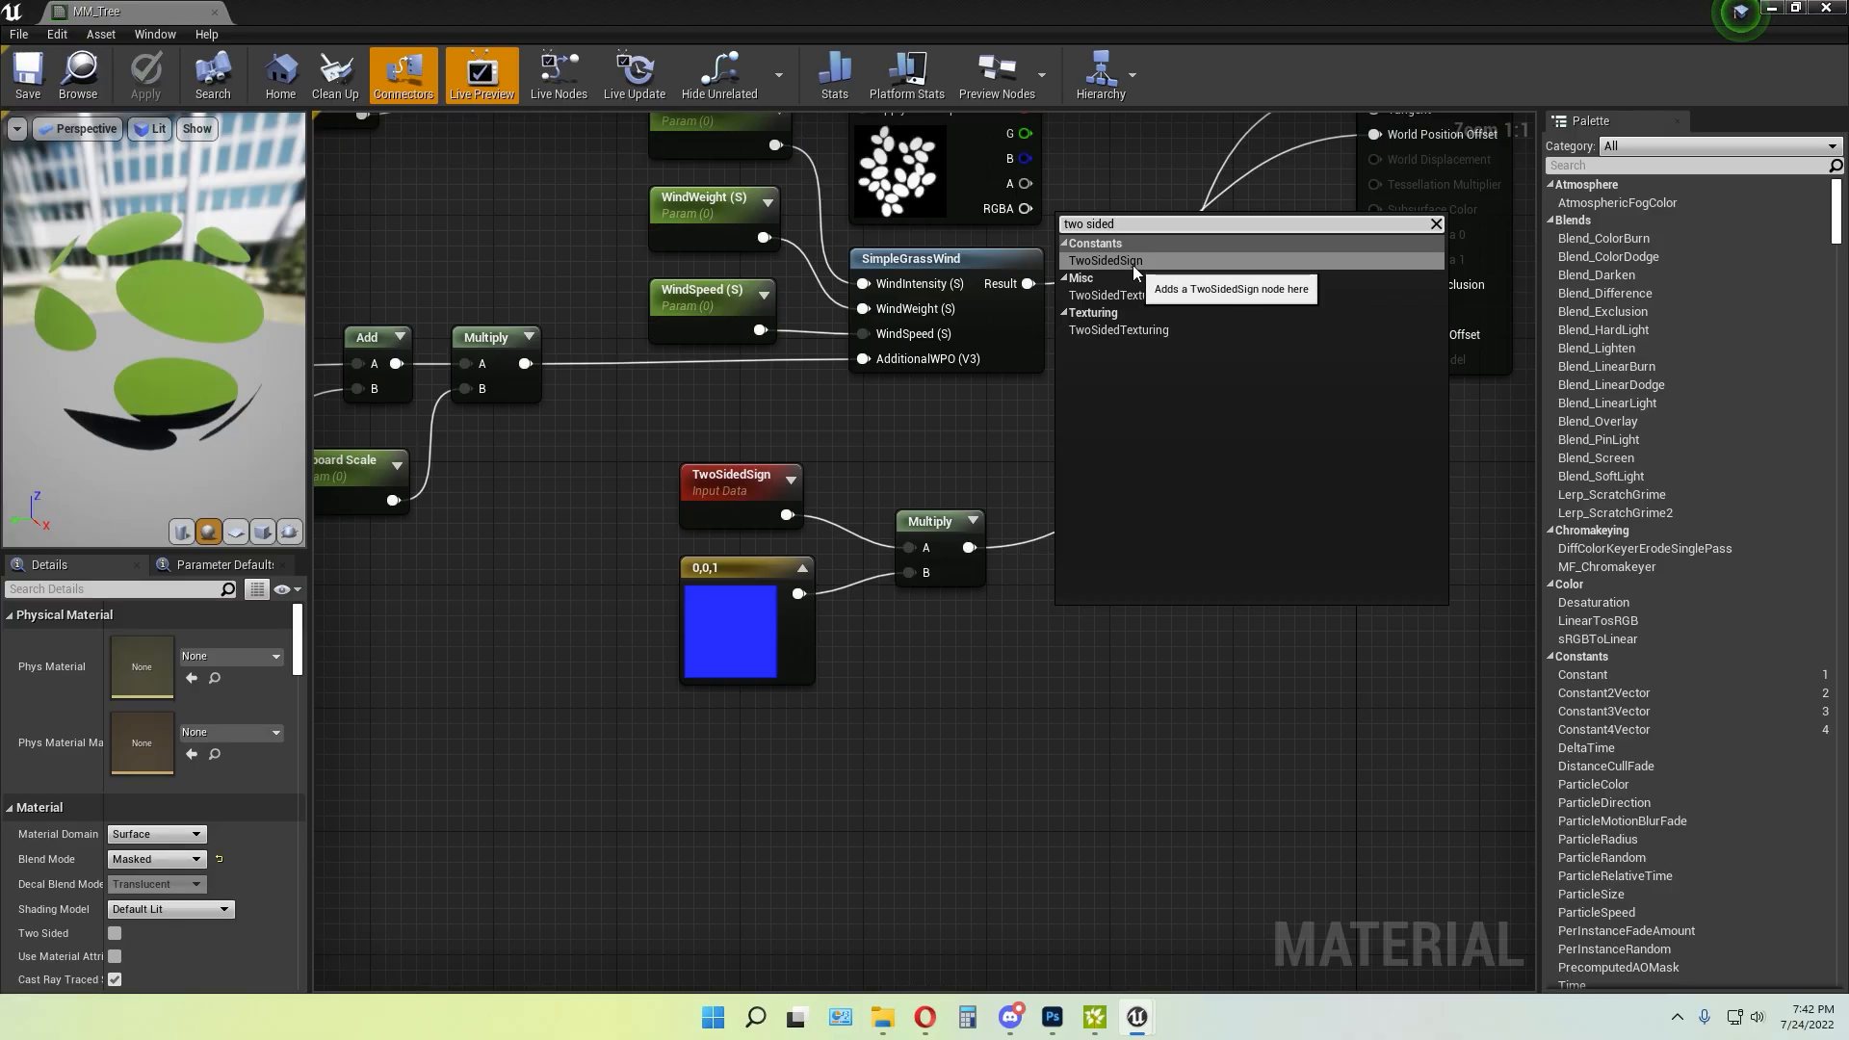
click(1131, 261)
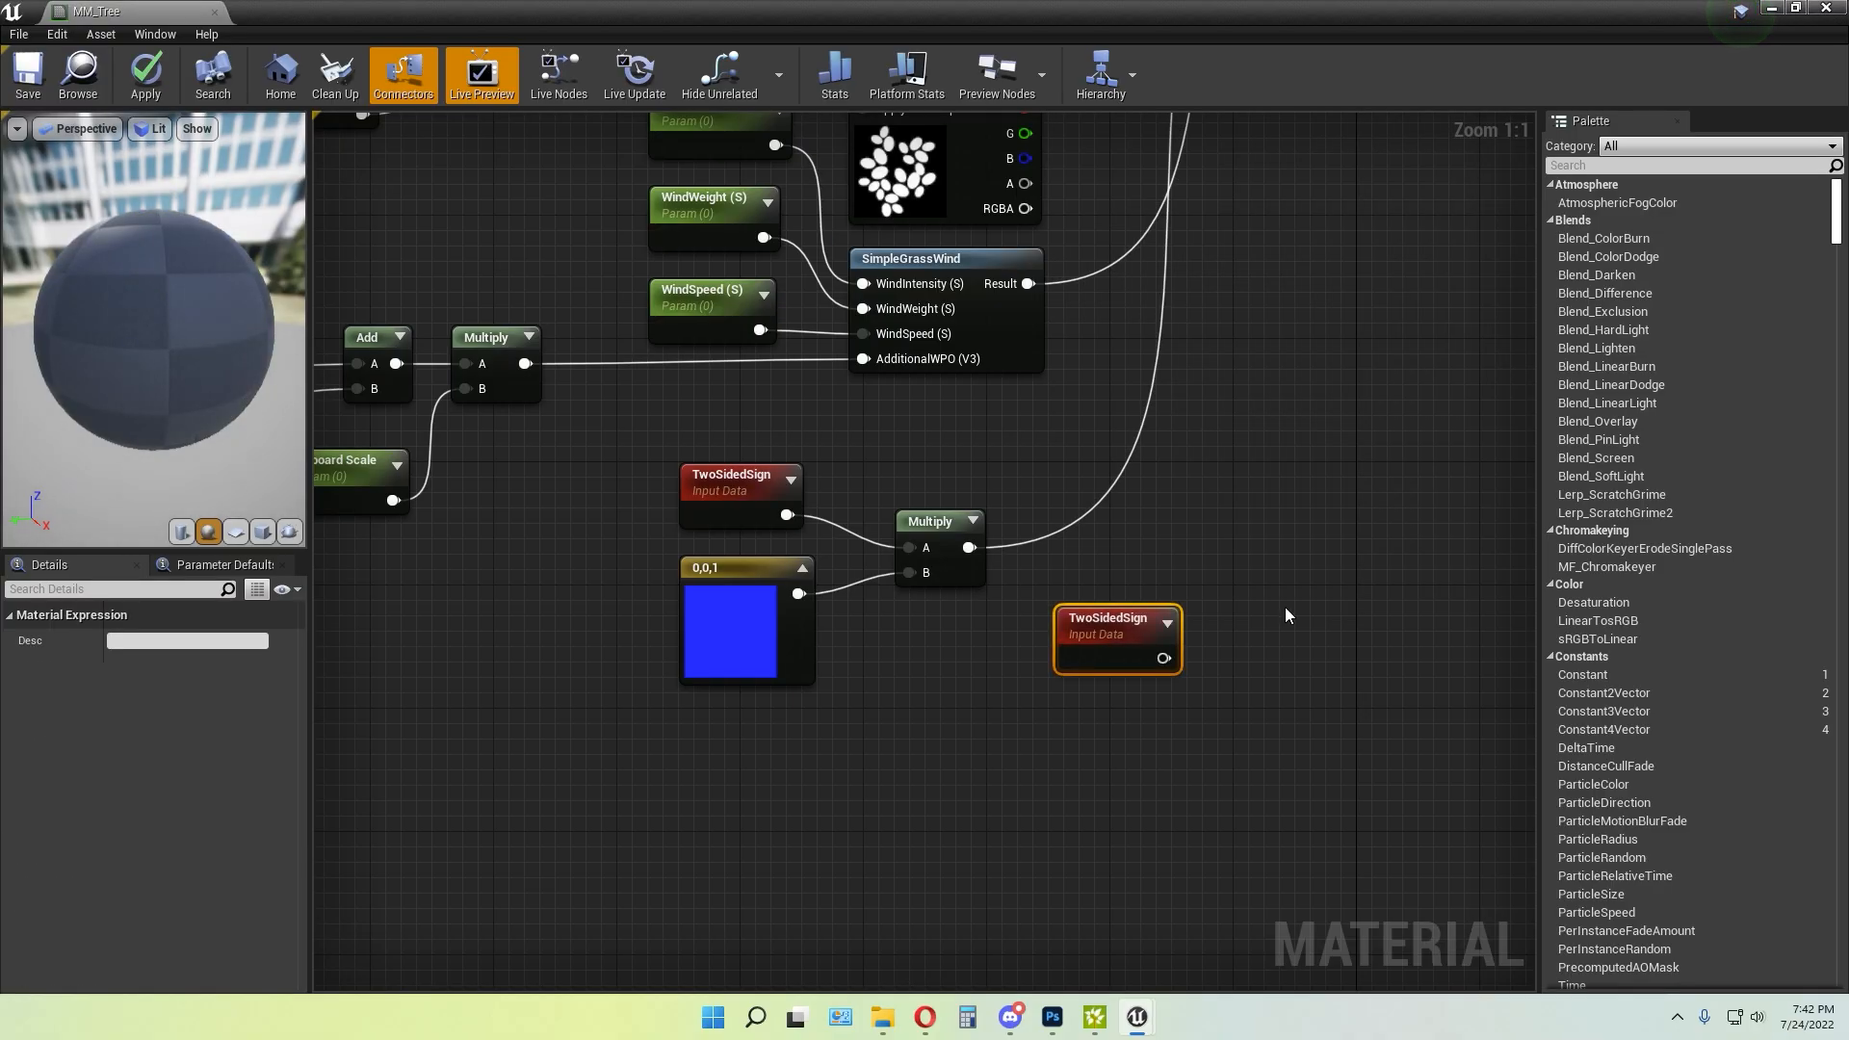
key(Delete)
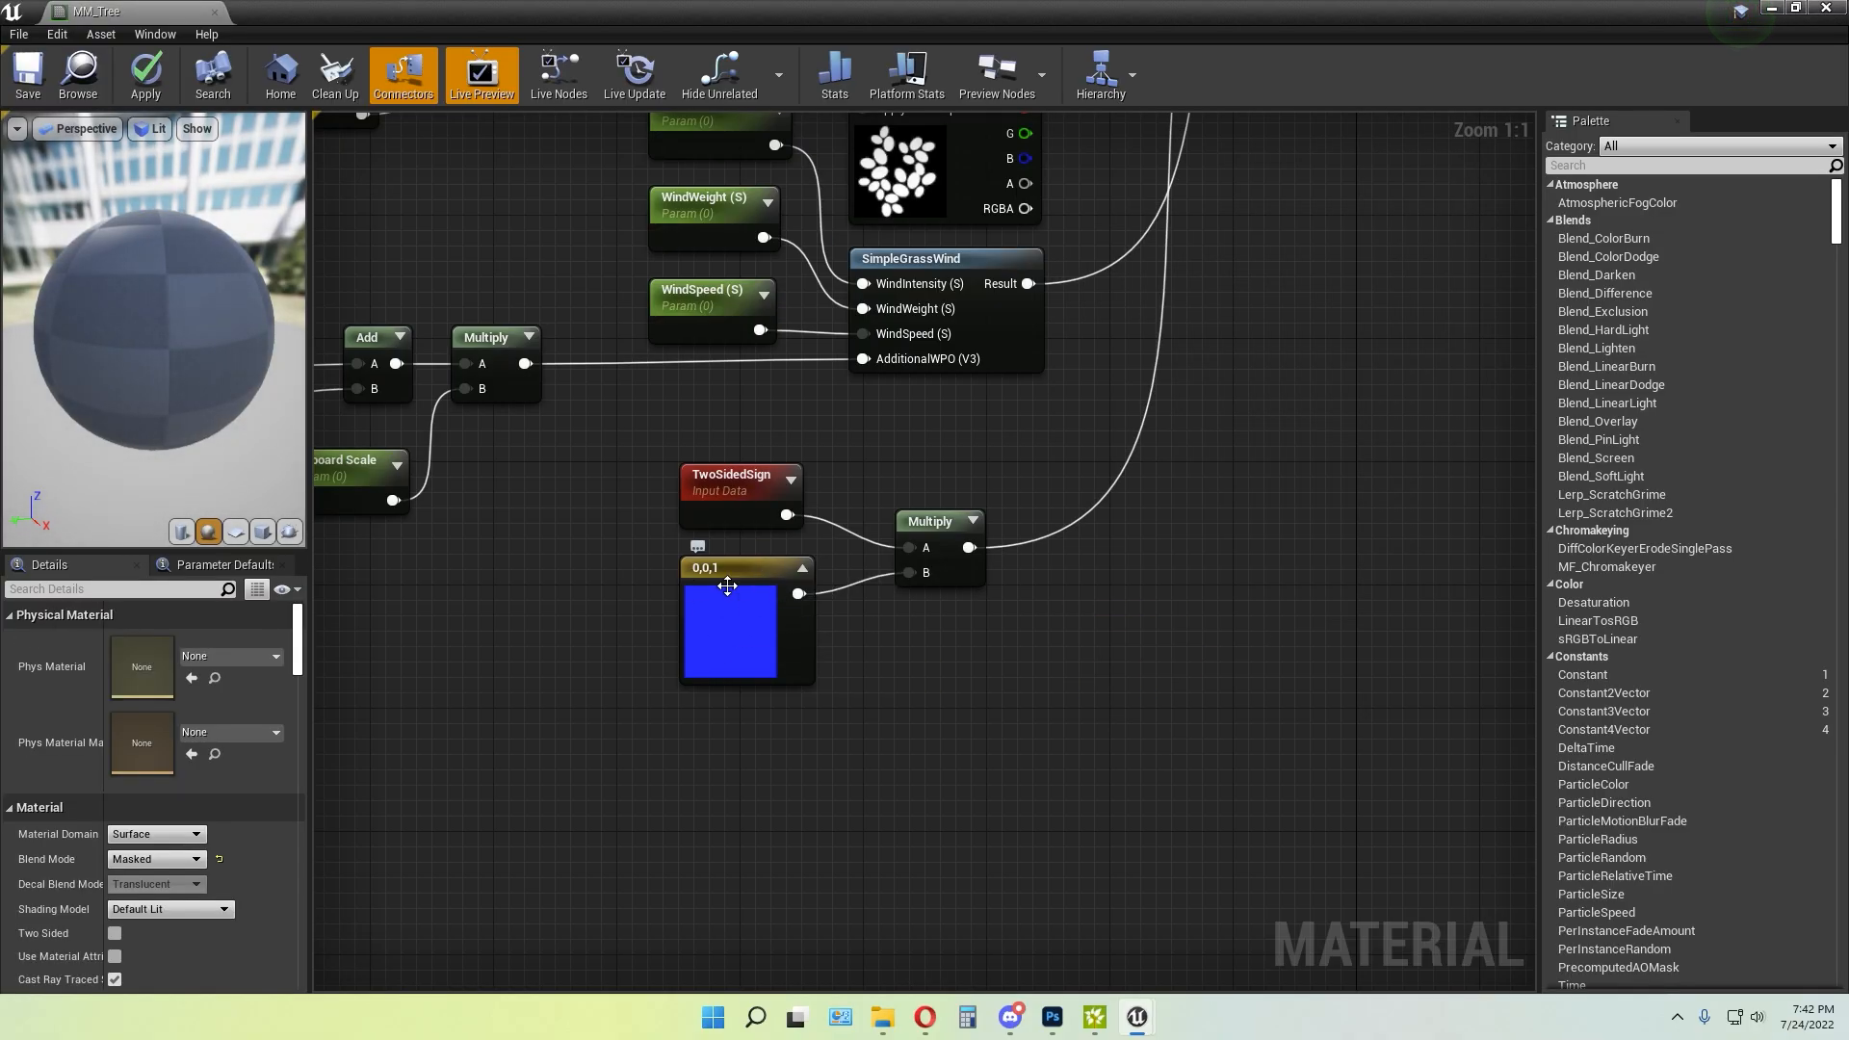
Add a Constant3Vector node beside the normal network and set its B value to 1.0
click(1078, 626)
click(1036, 707)
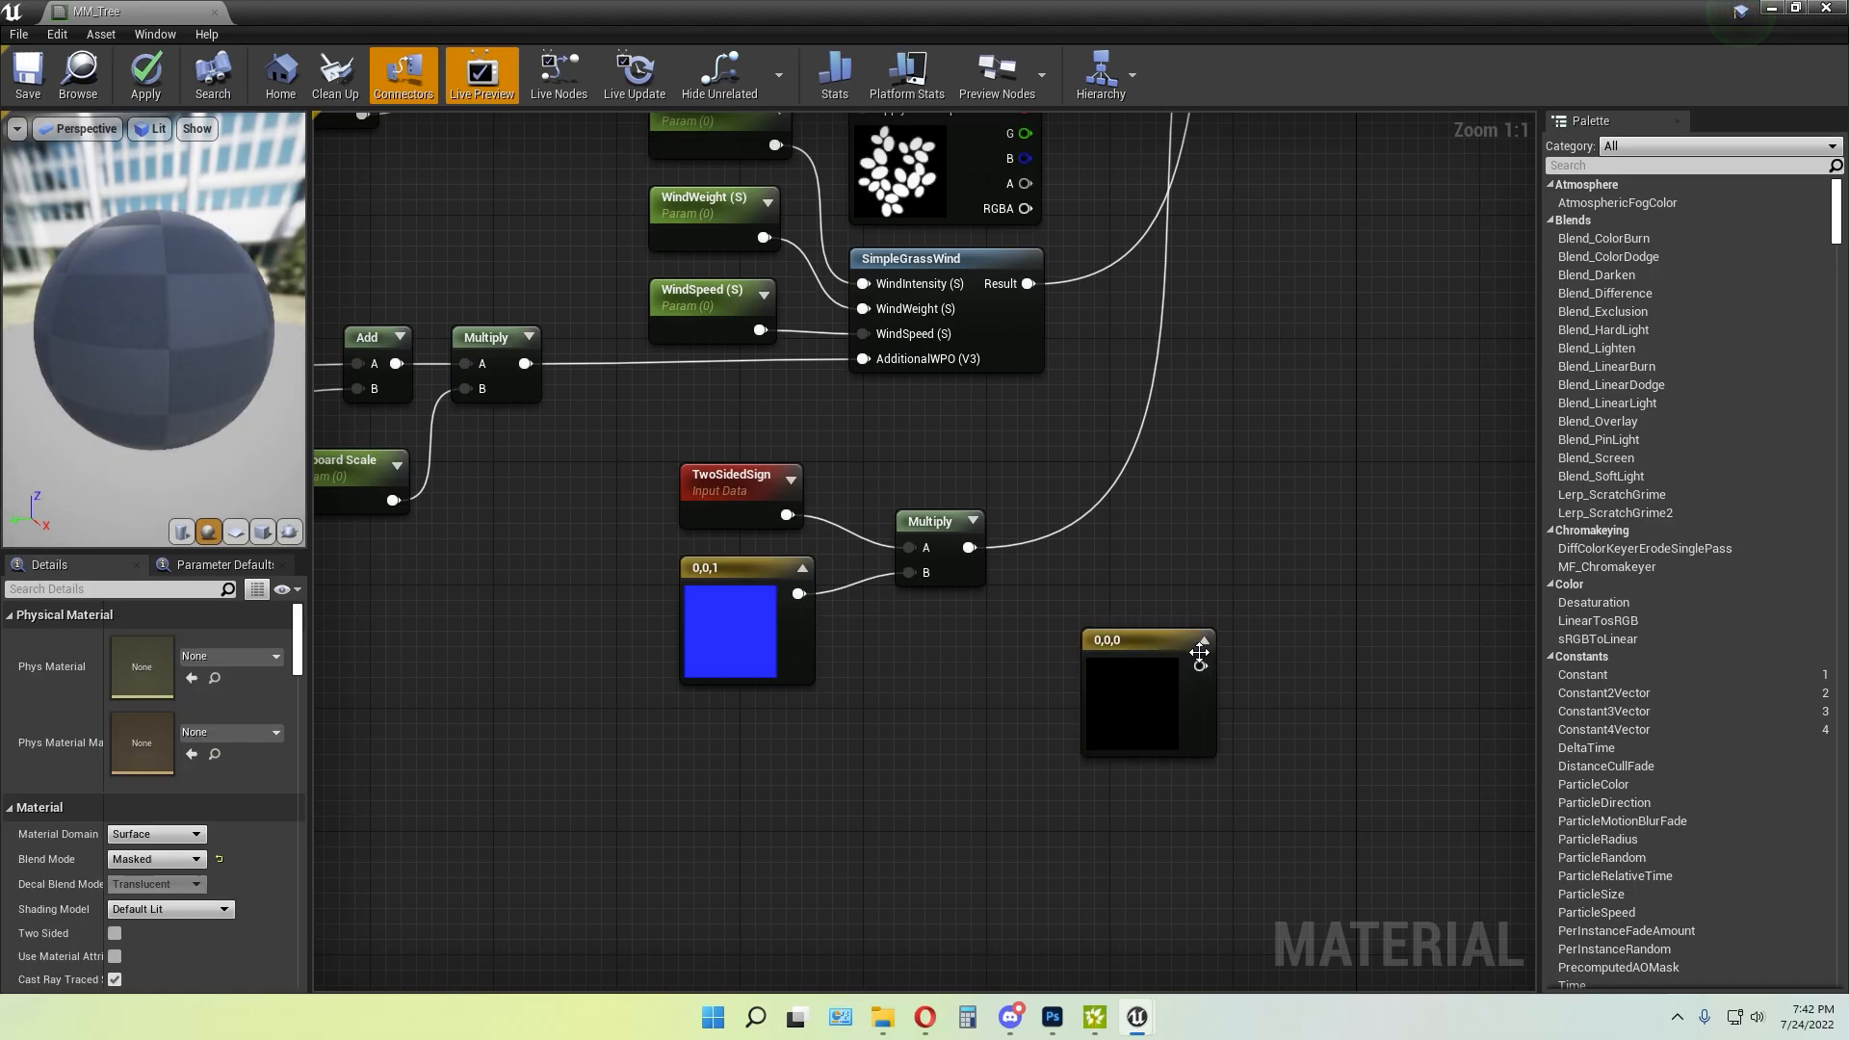
click(1164, 642)
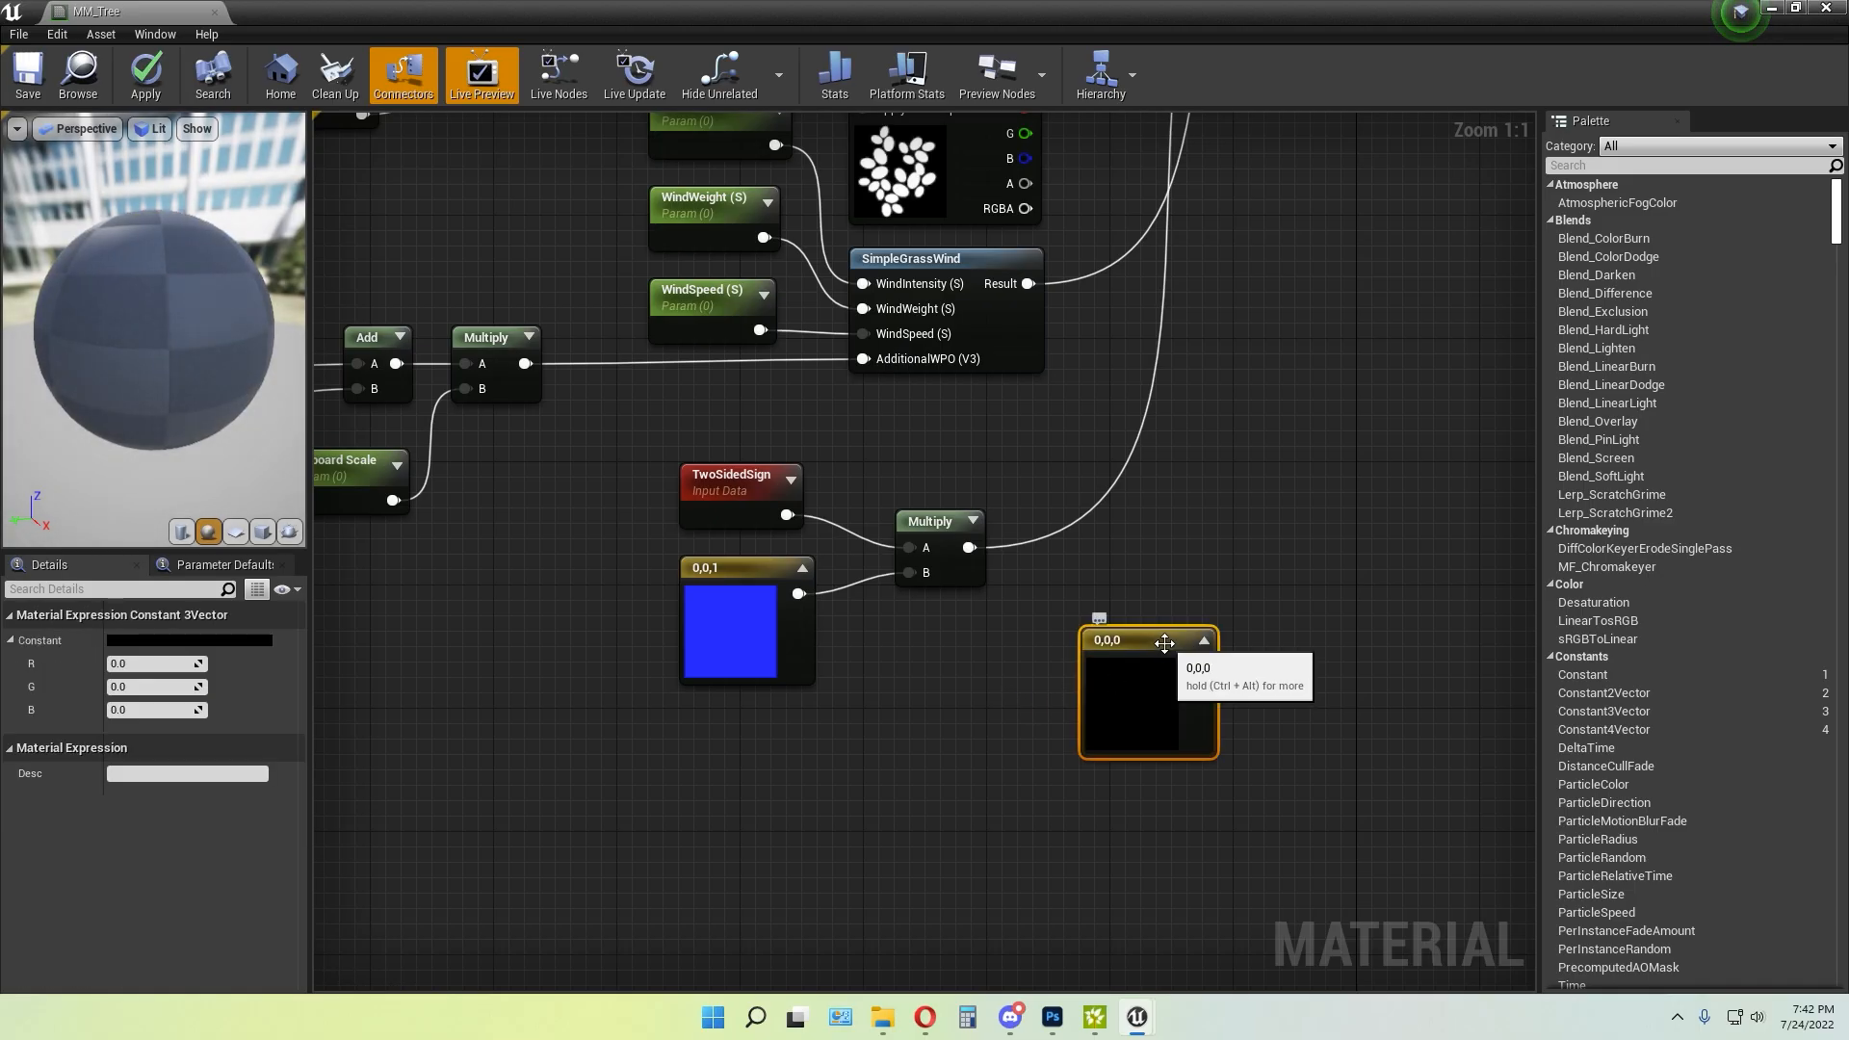
click(131, 711)
key(Return)
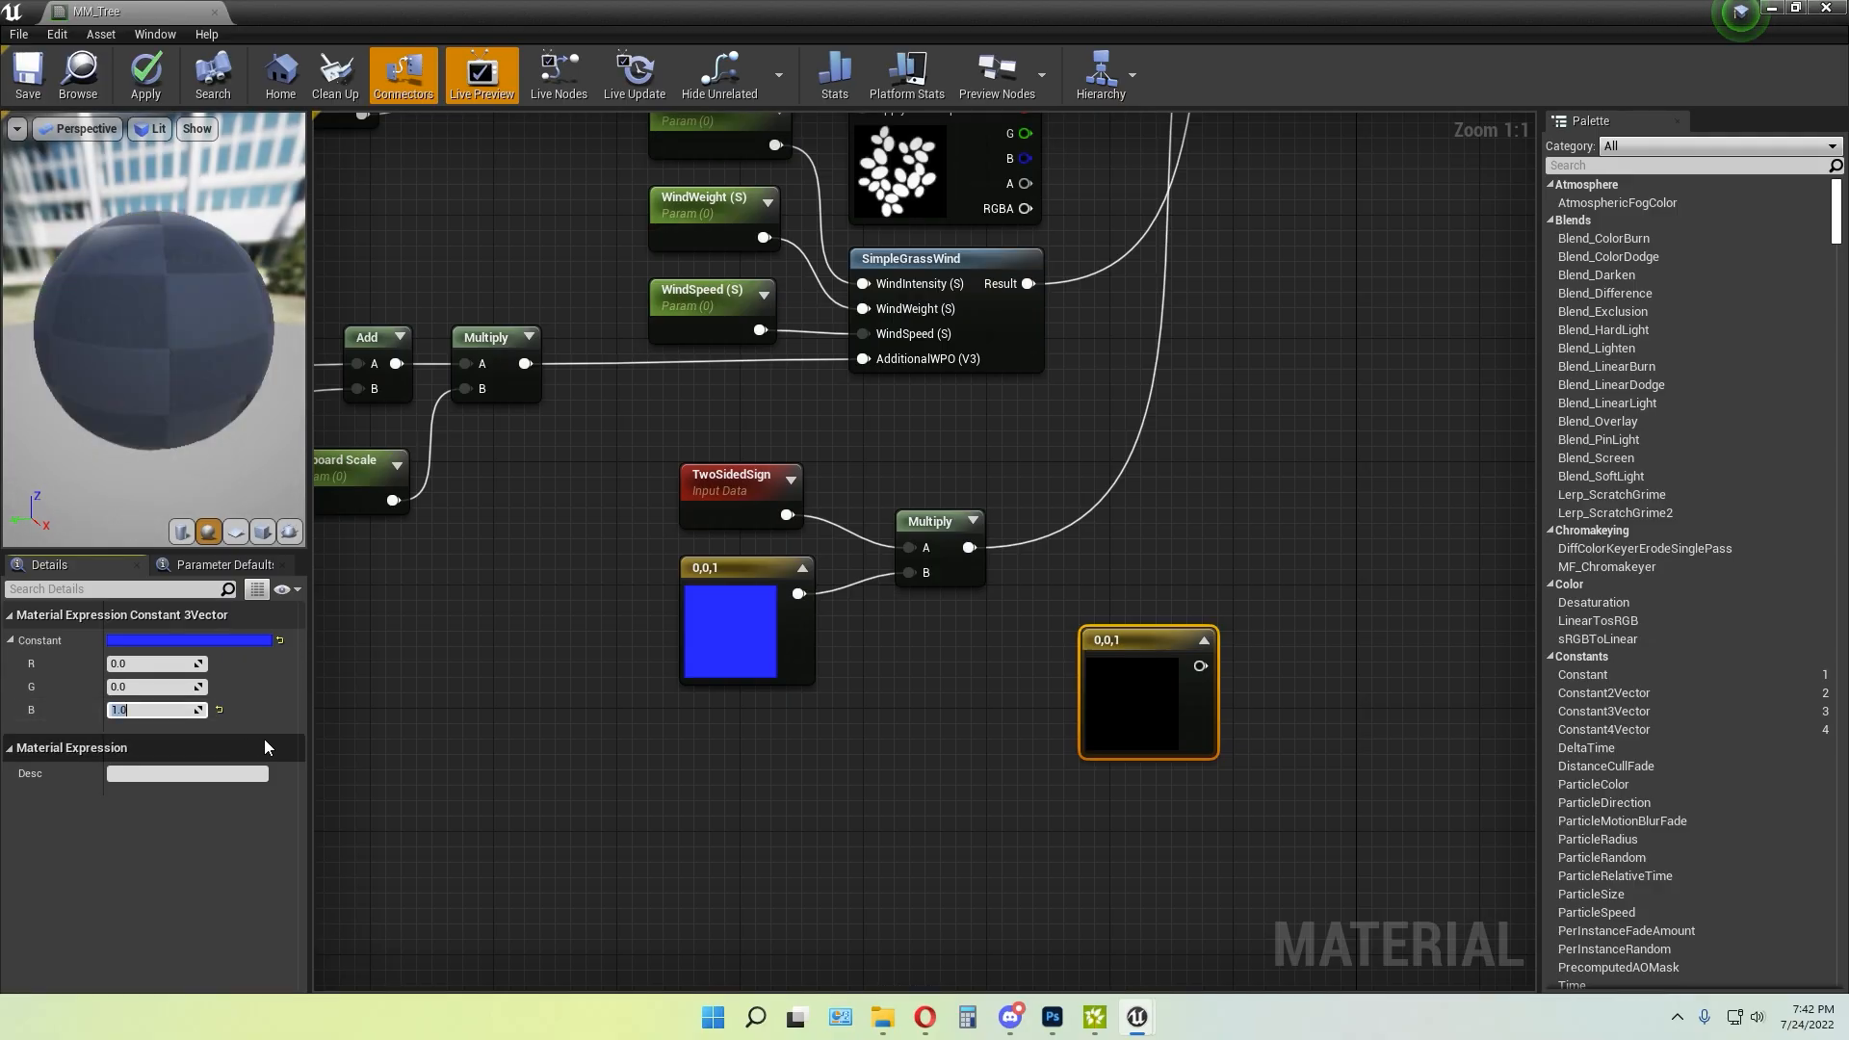
Move the extra 0,0,1 constant just below the normal Multiply node, then delete it
click(761, 741)
drag(1103, 648, 870, 653)
click(1142, 630)
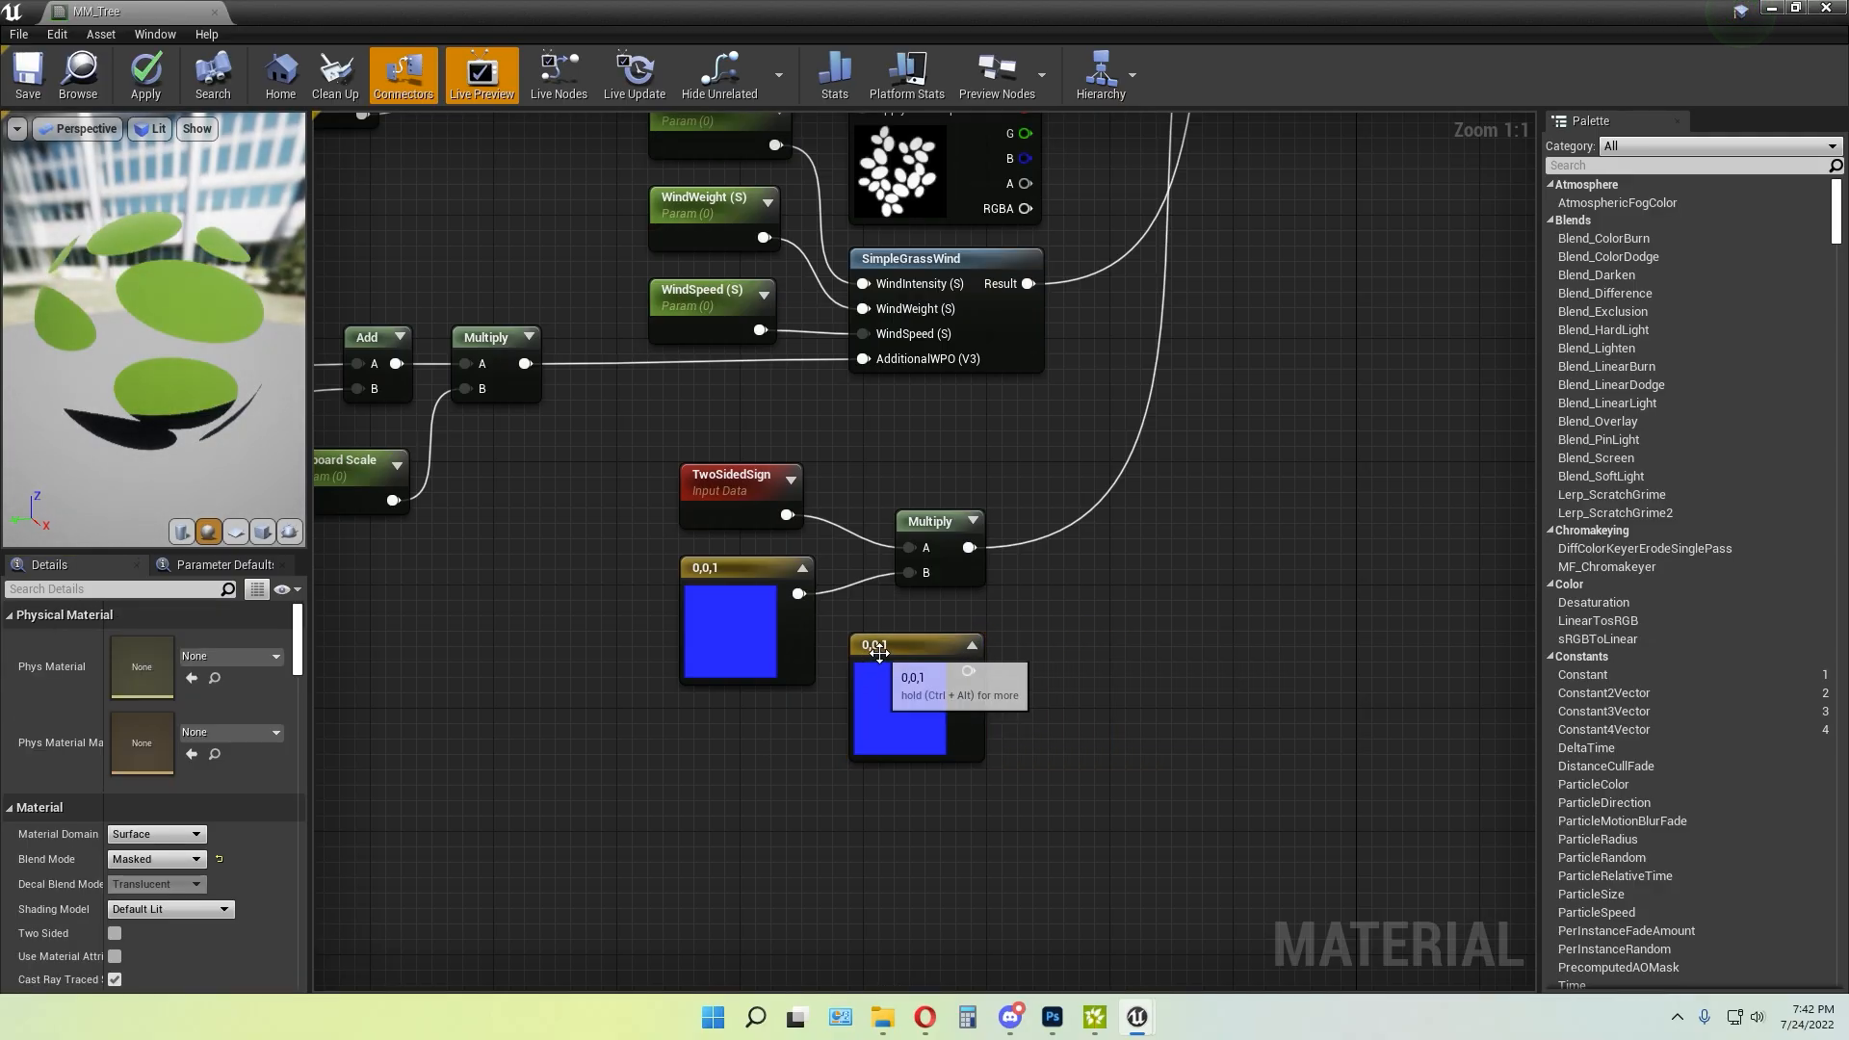
click(871, 647)
key(Delete)
Add an extra Multiply node beside the normal network, then delete it
key(m)
click(1106, 611)
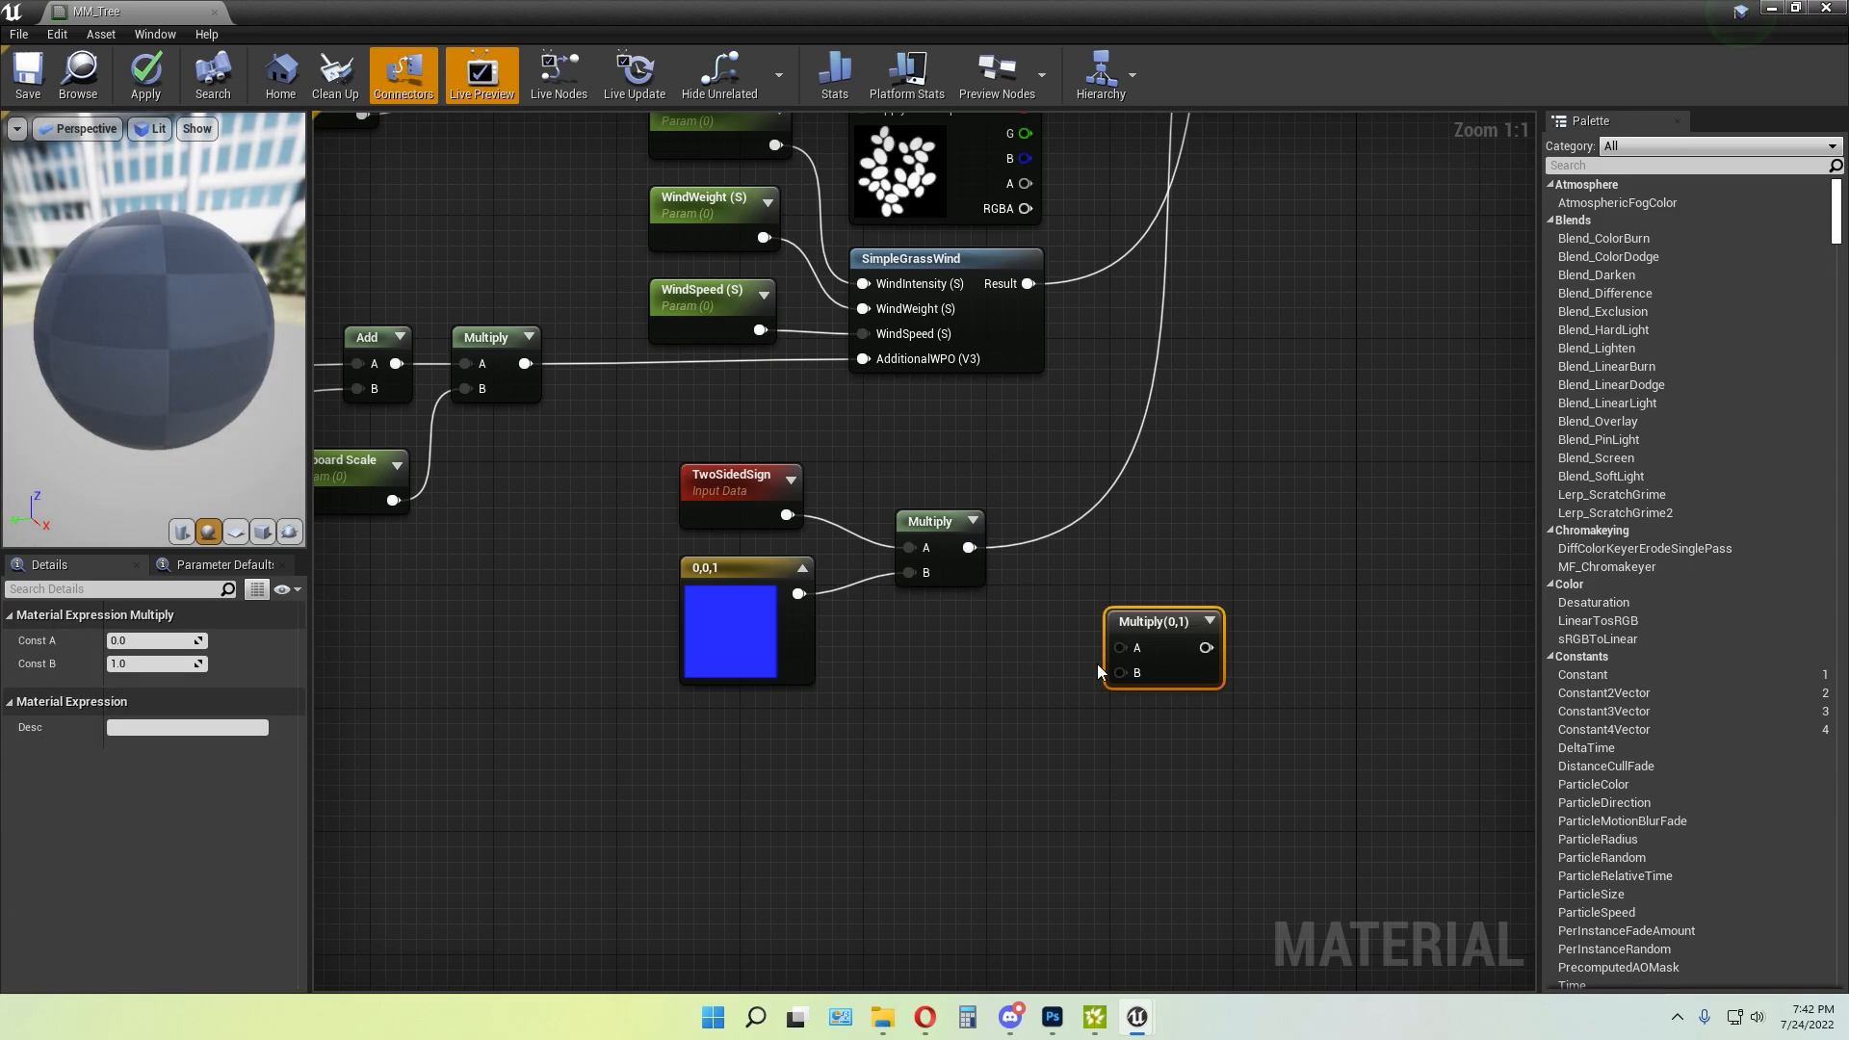
click(1063, 678)
click(1154, 621)
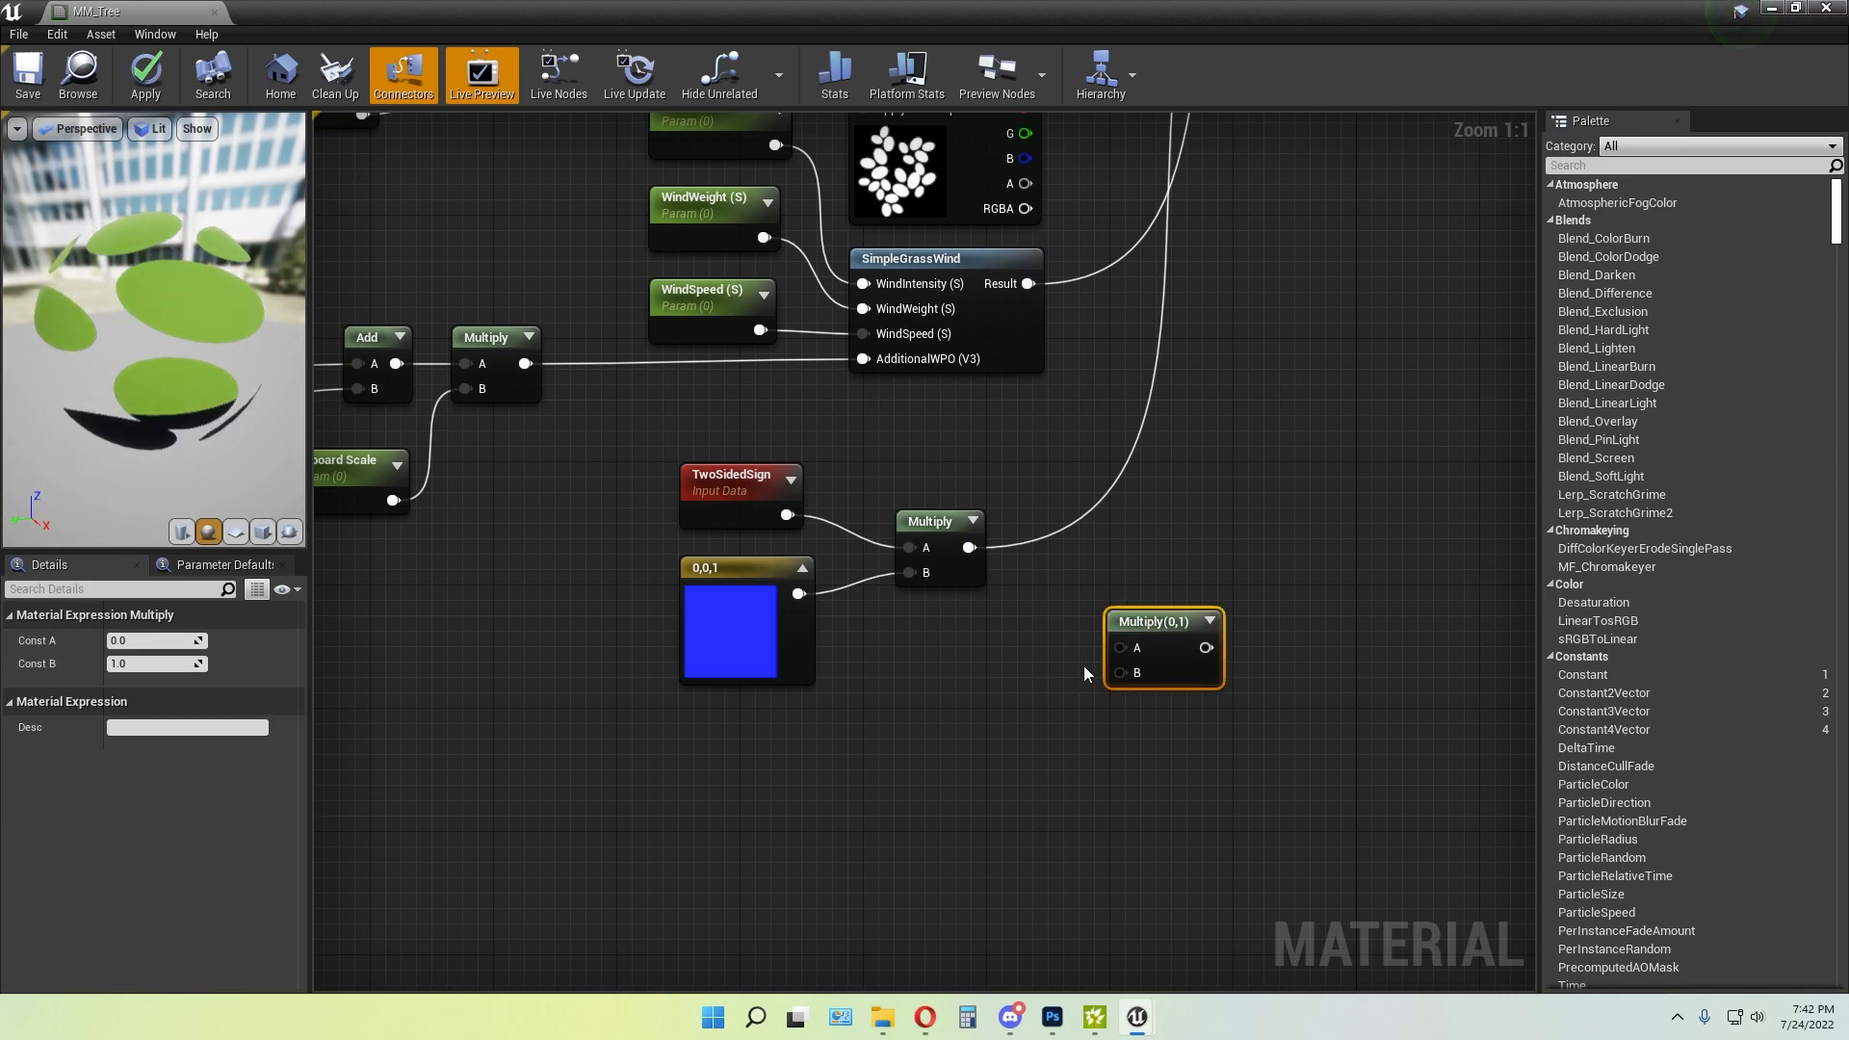
key(Delete)
Examine the subsurface node chain feeding Emissive Color: SS Radius, Fresnel, Saturate, SS Tint, SS Power and the two Multiply nodes
right_drag(1005, 680, 1000, 834)
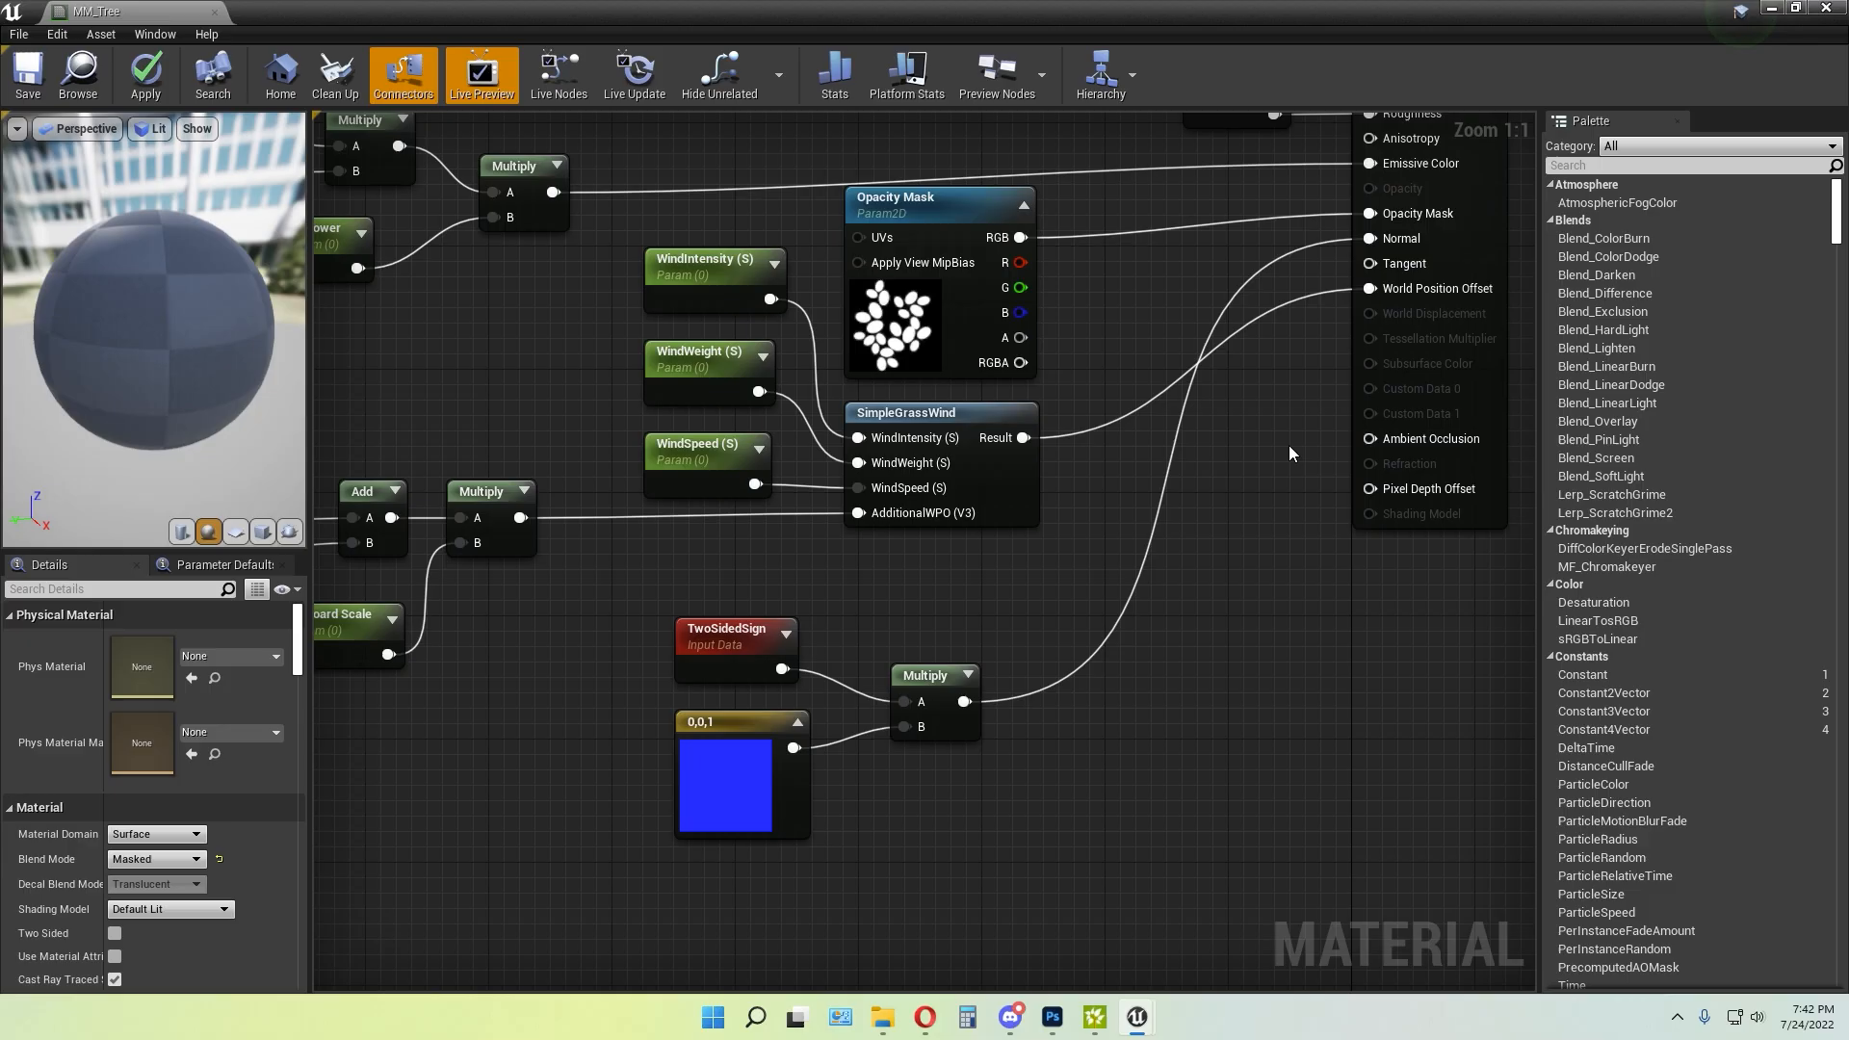
right_drag(1290, 453, 1227, 508)
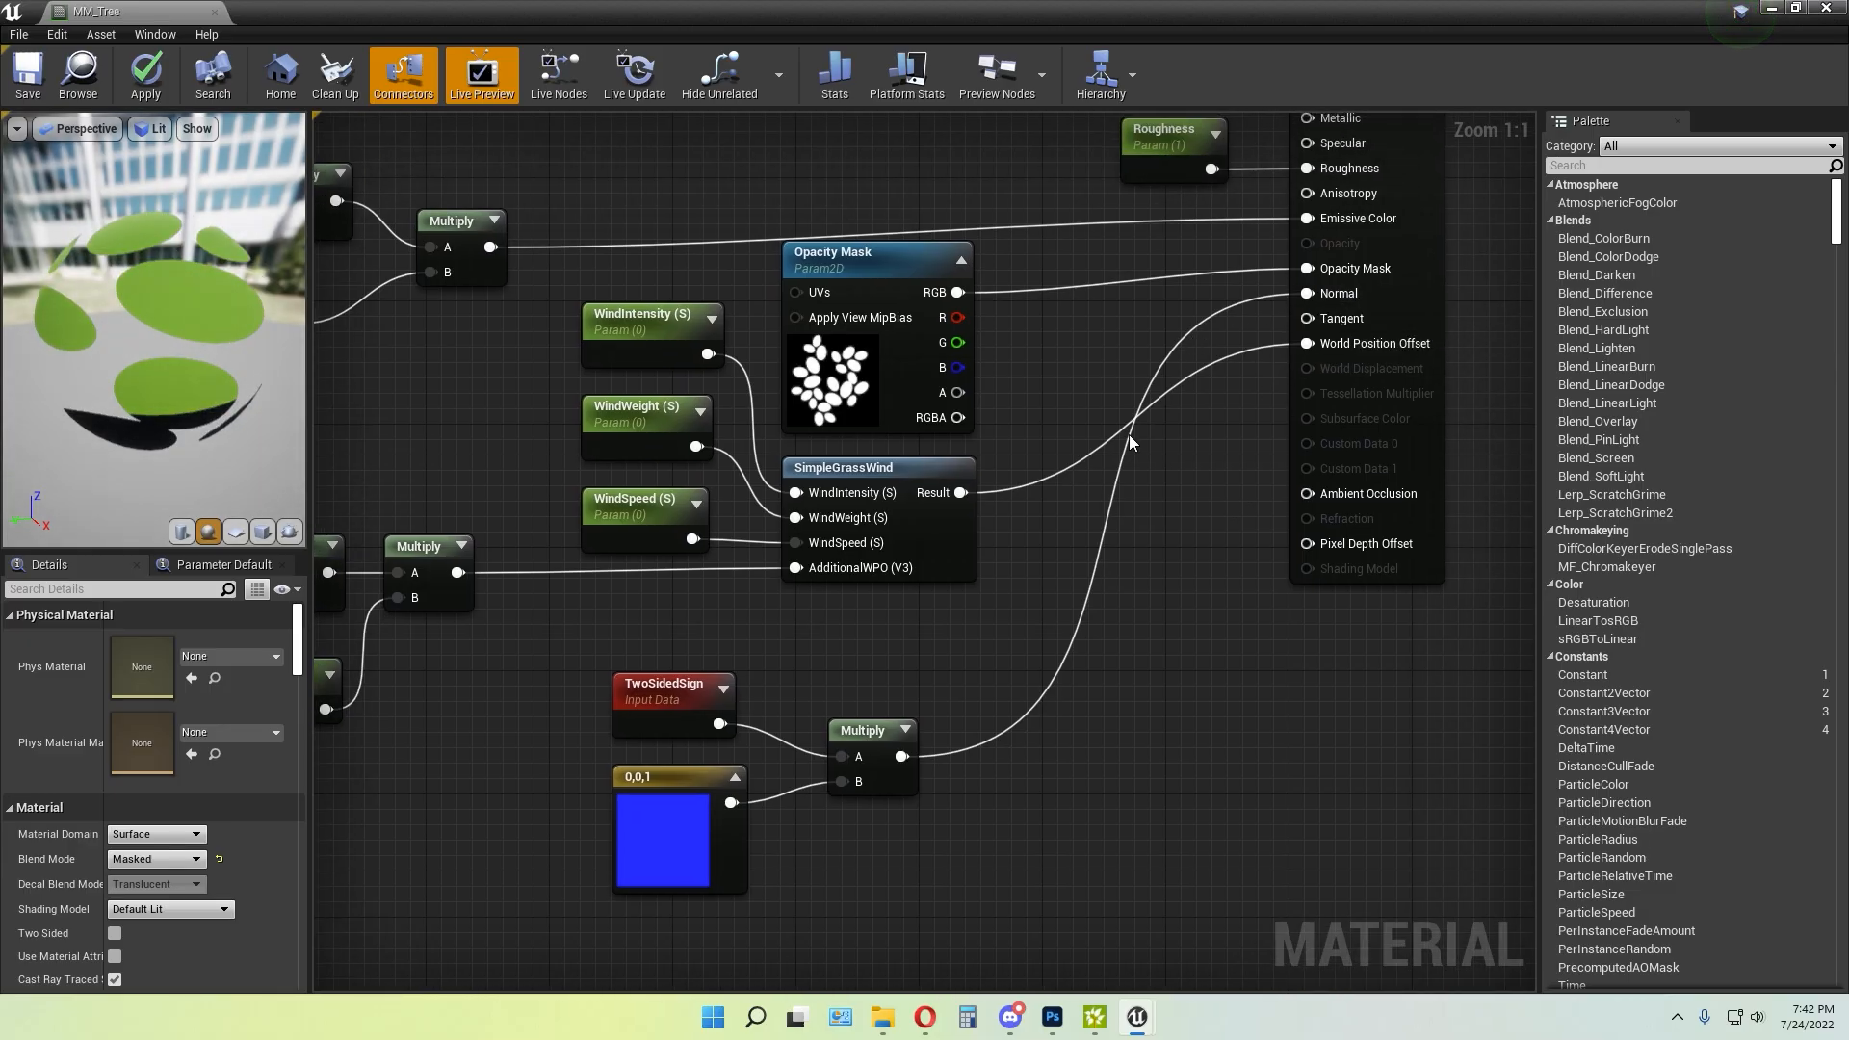
right_drag(1130, 443, 1342, 487)
scroll(1127, 701, down, 3)
right_drag(639, 471, 969, 661)
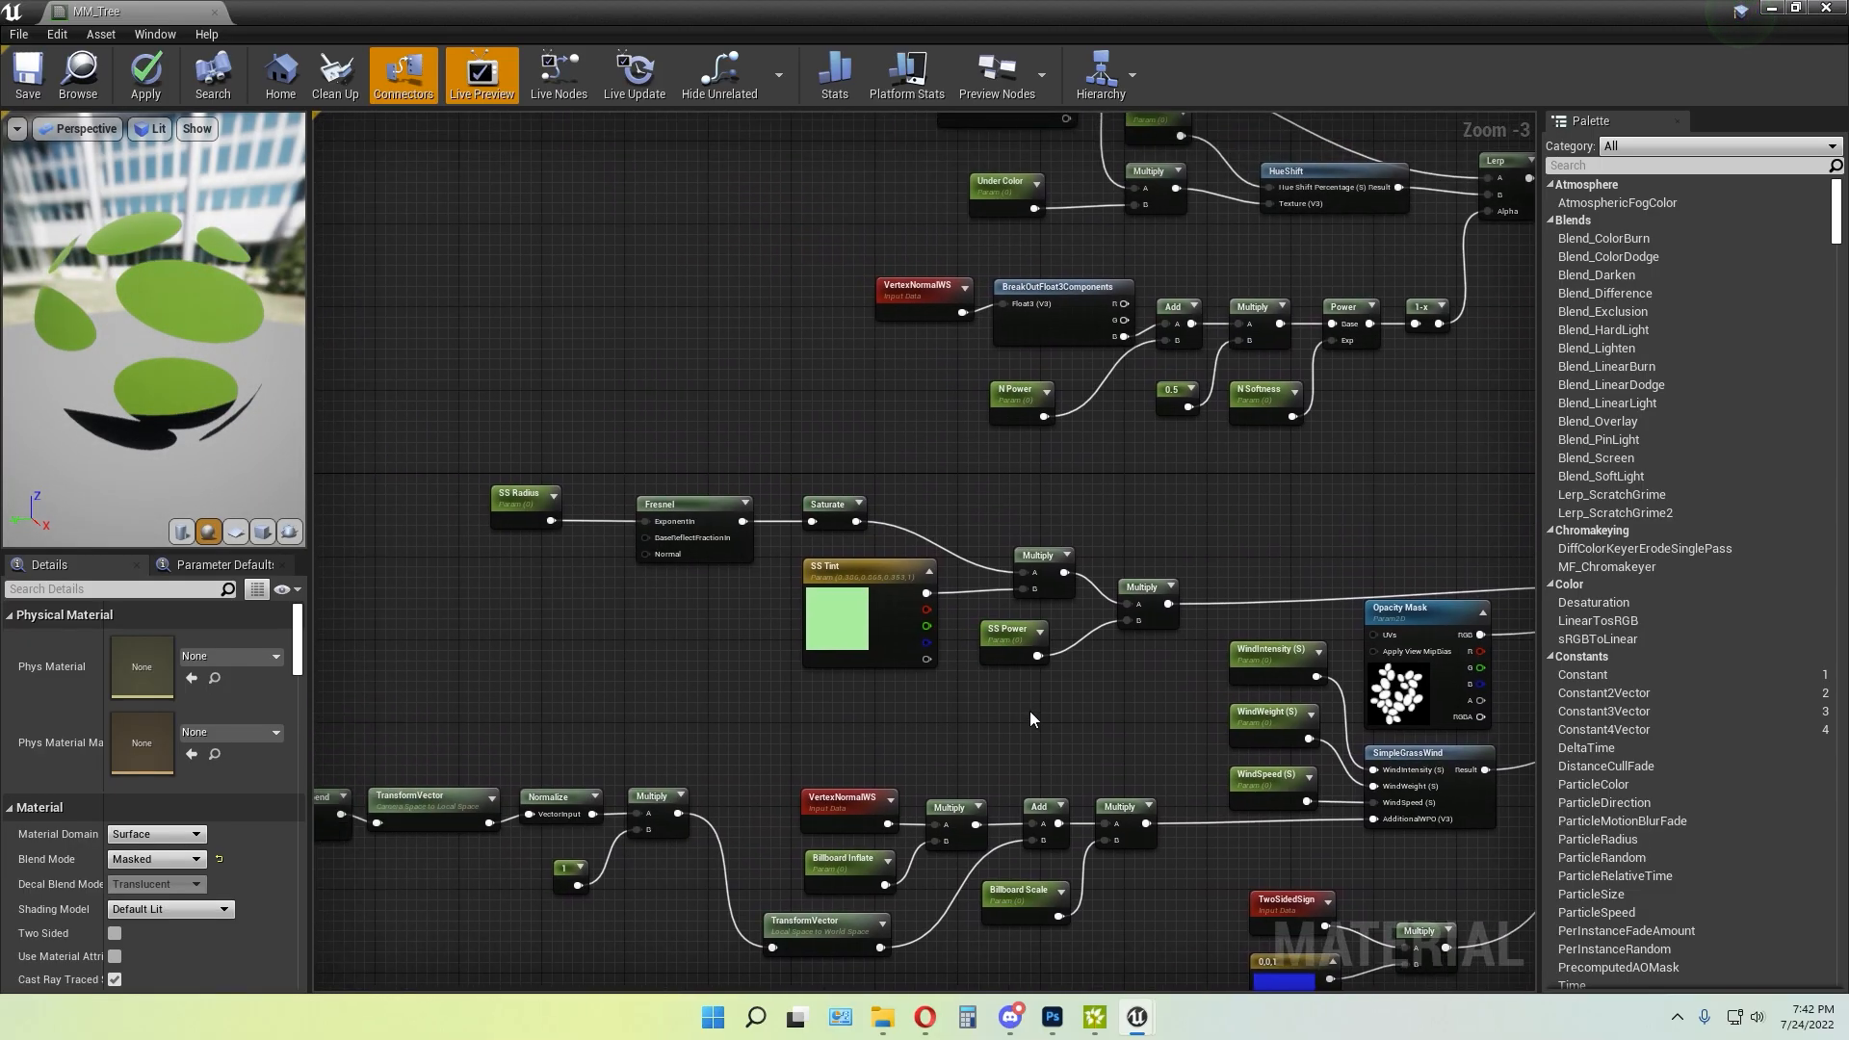
right_drag(1032, 718, 695, 572)
drag(344, 405, 1057, 655)
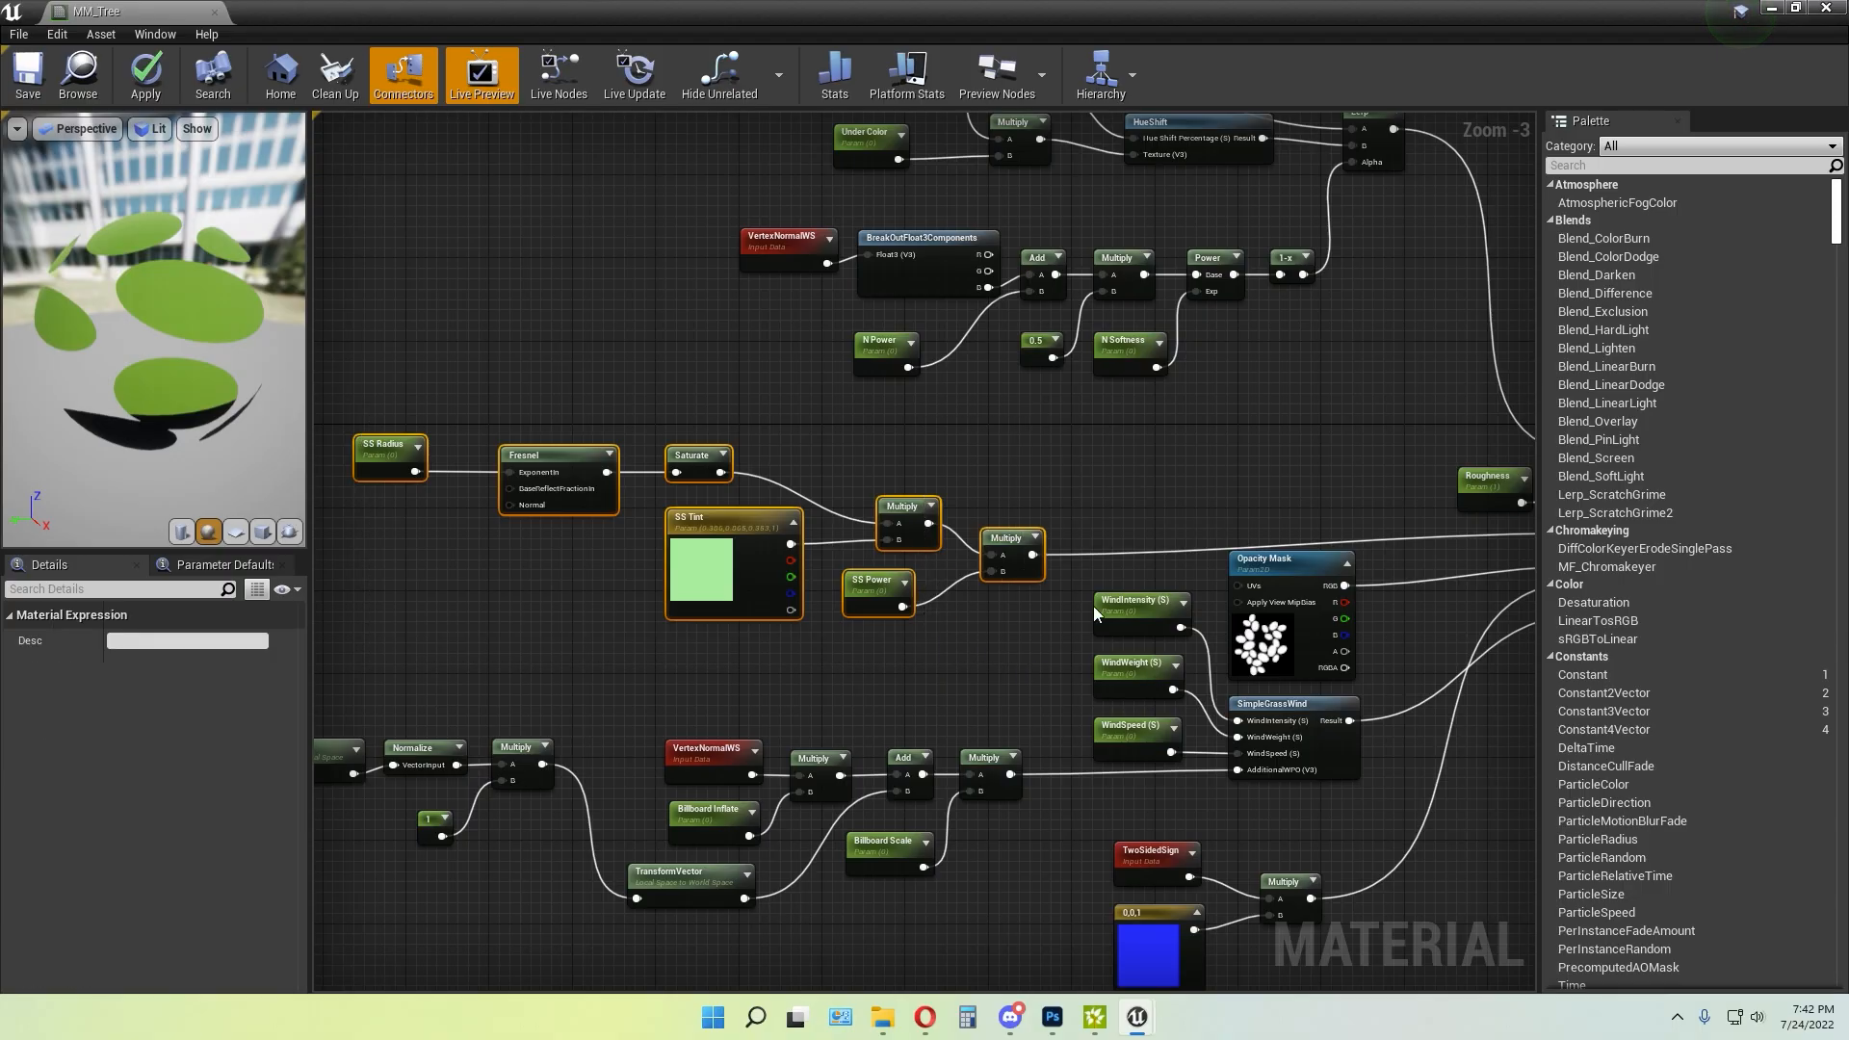
right_drag(1291, 480, 1195, 500)
click(885, 645)
right_drag(933, 645, 1033, 646)
drag(1060, 636, 370, 409)
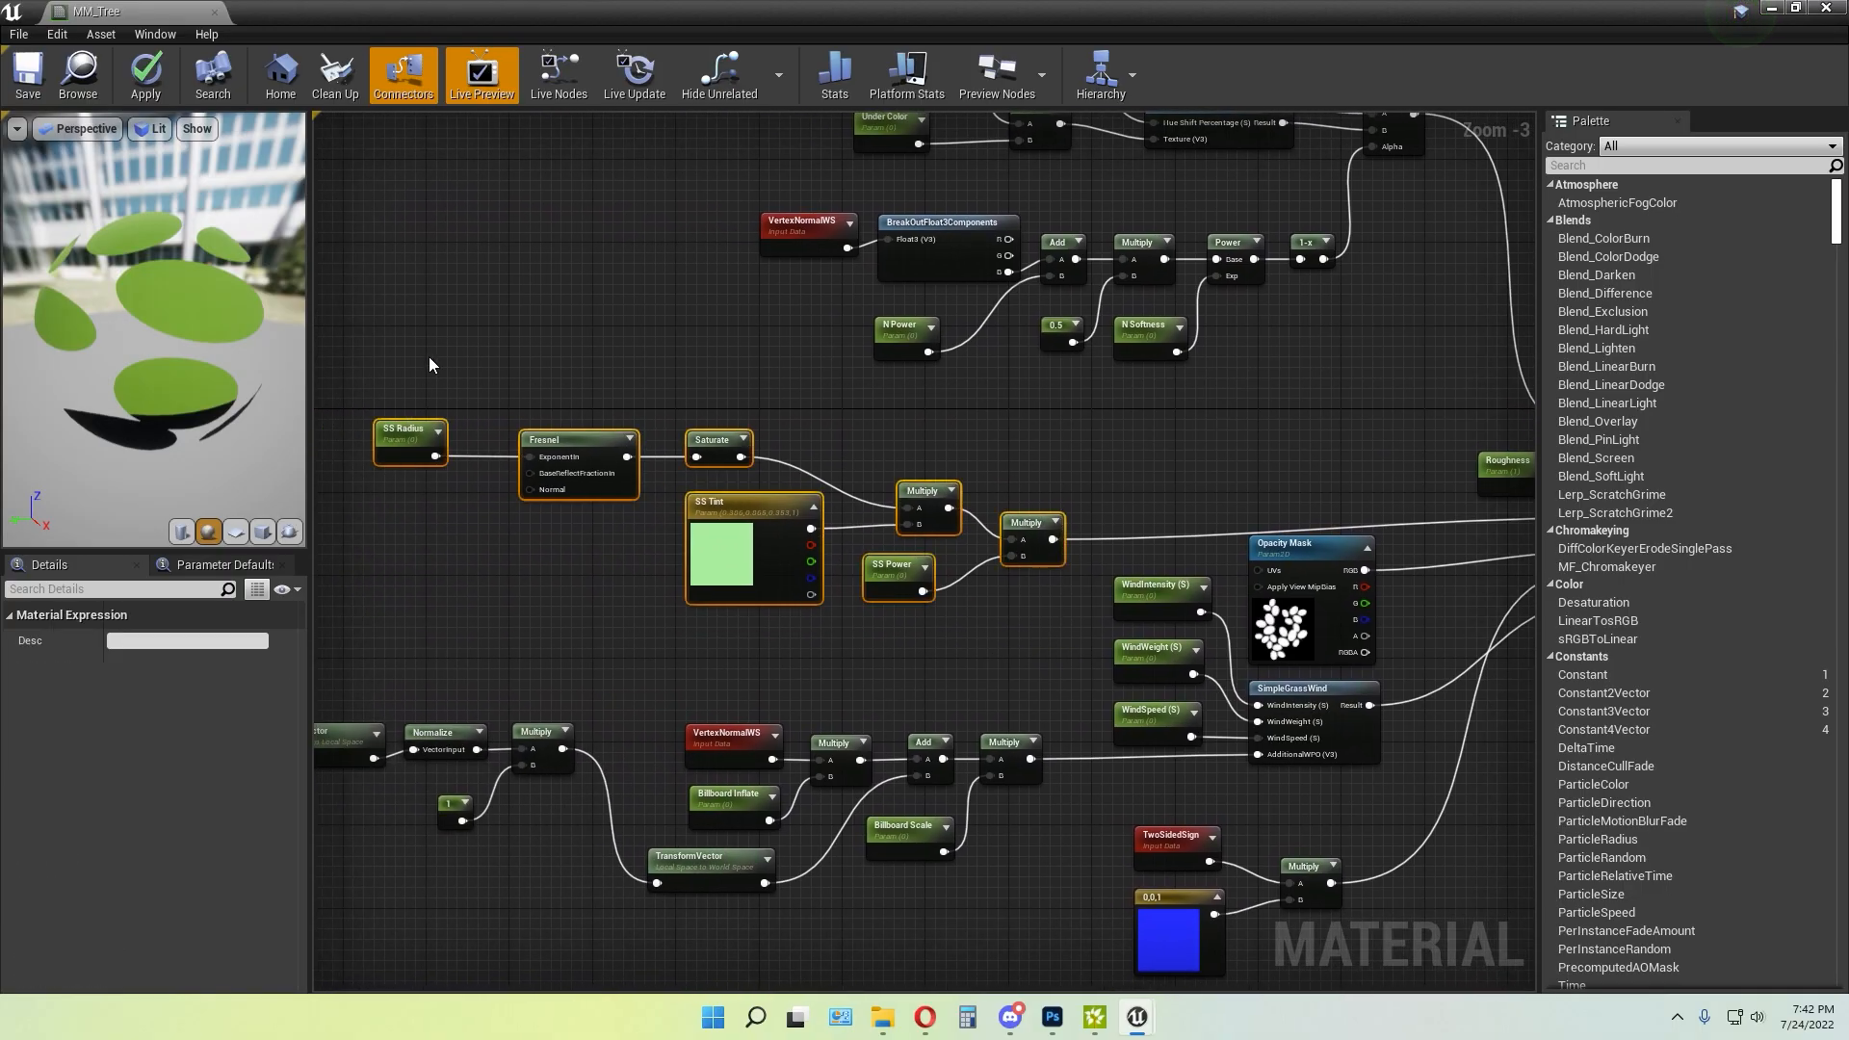
click(430, 356)
scroll(489, 398, up, 2)
right_drag(545, 358, 604, 374)
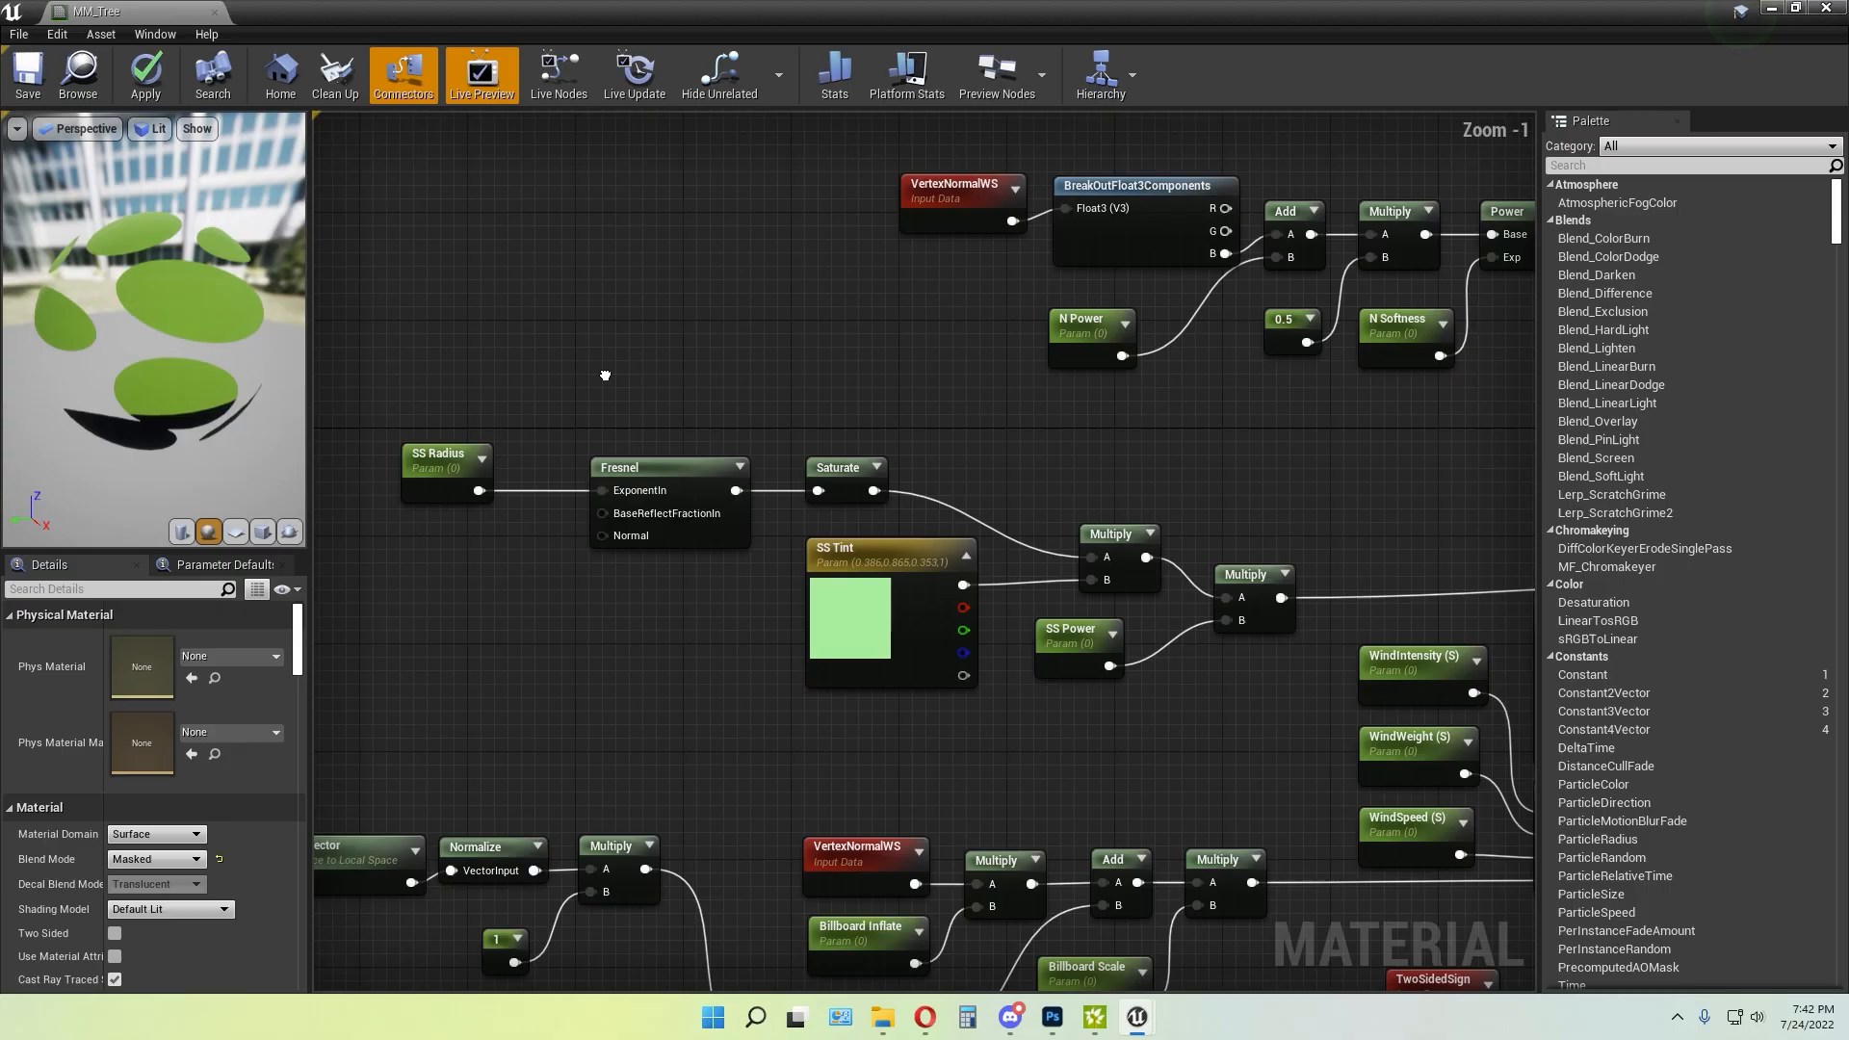
Restore the material editor to a smaller window and open the MI_Tree_4 instance assigned to the yellow foreground tree
click(1804, 10)
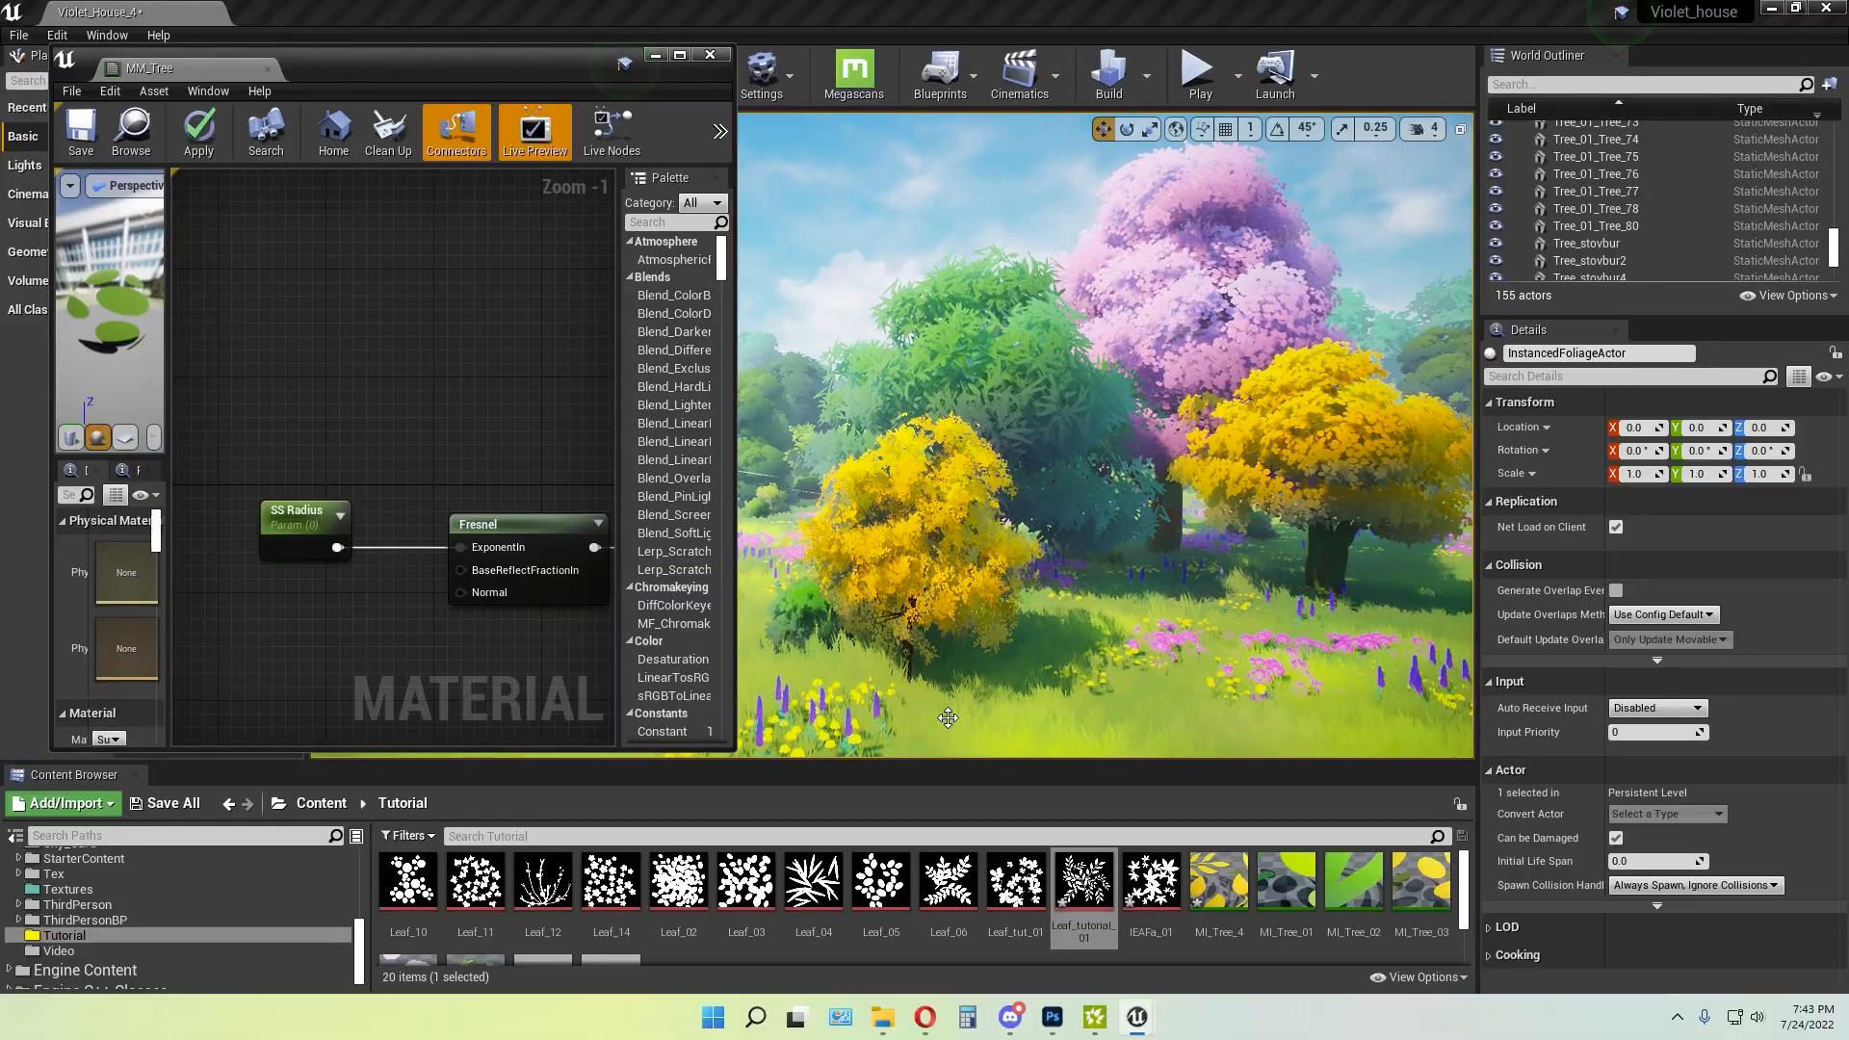
click(871, 578)
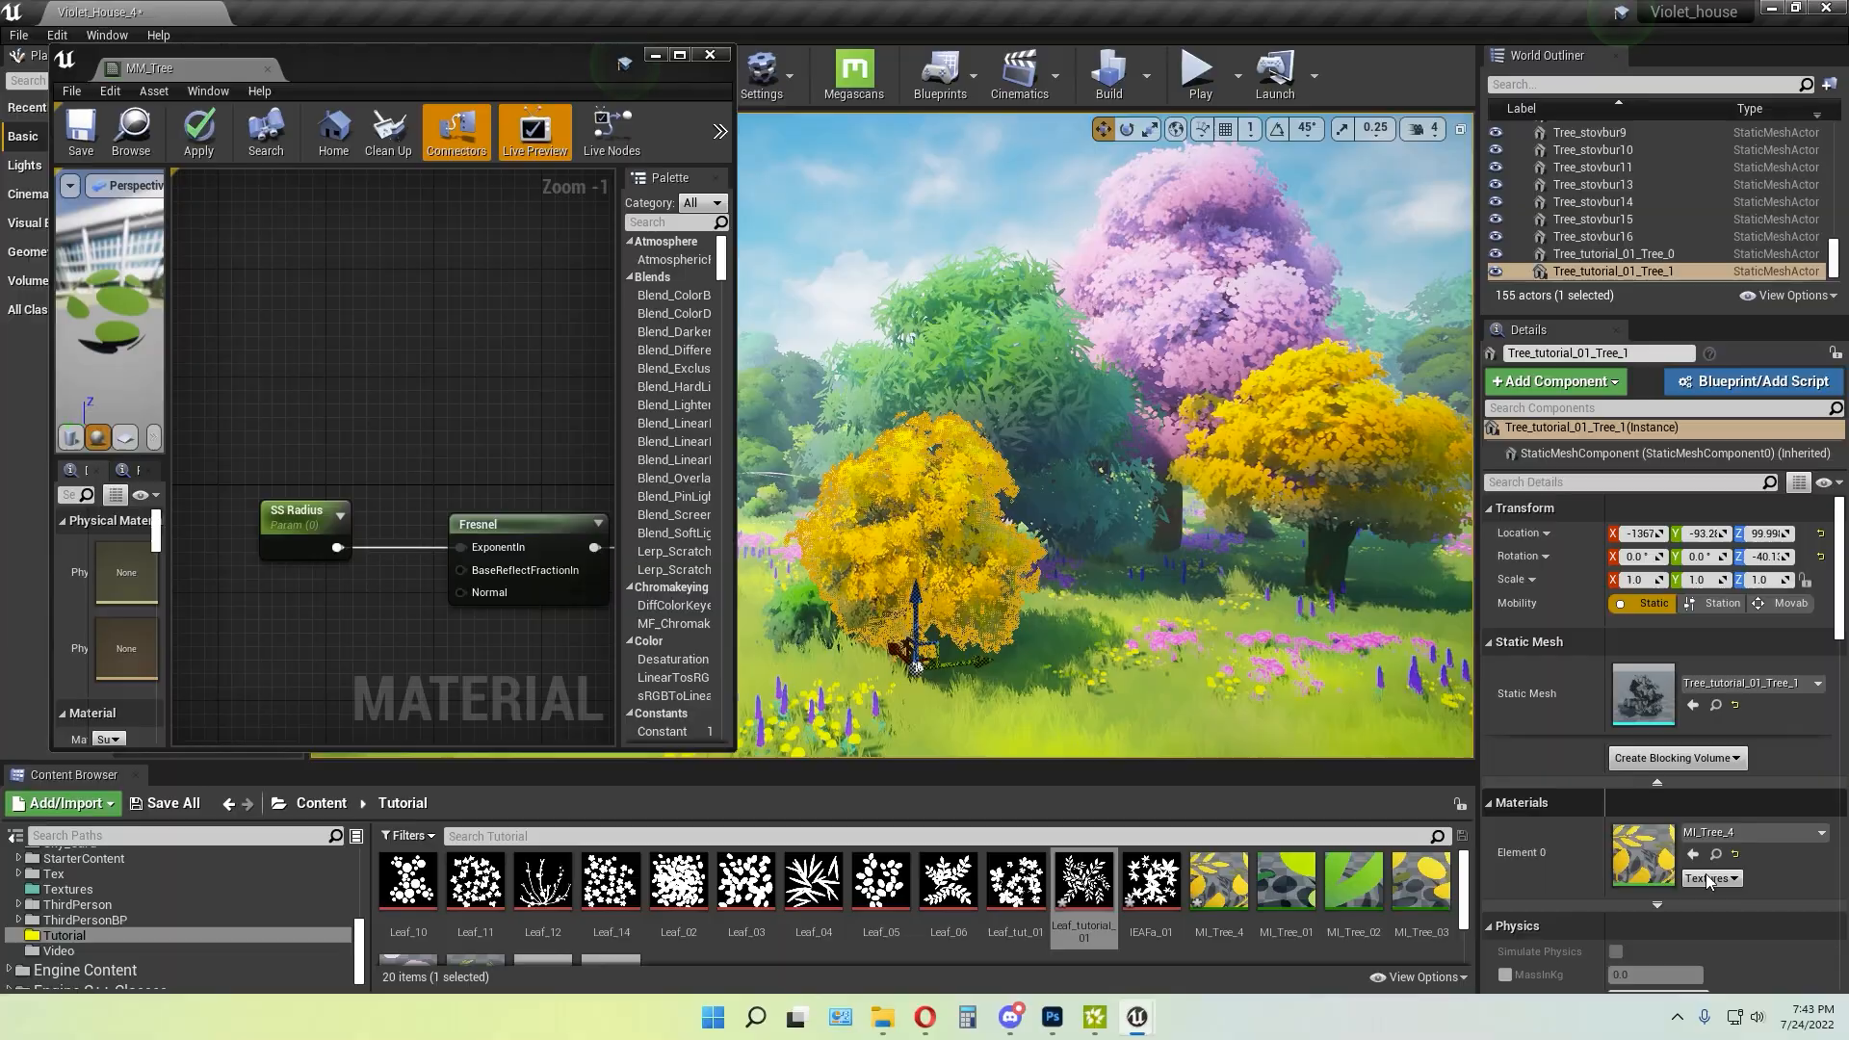
click(1715, 854)
scroll(1217, 907, down, 1)
click(1178, 942)
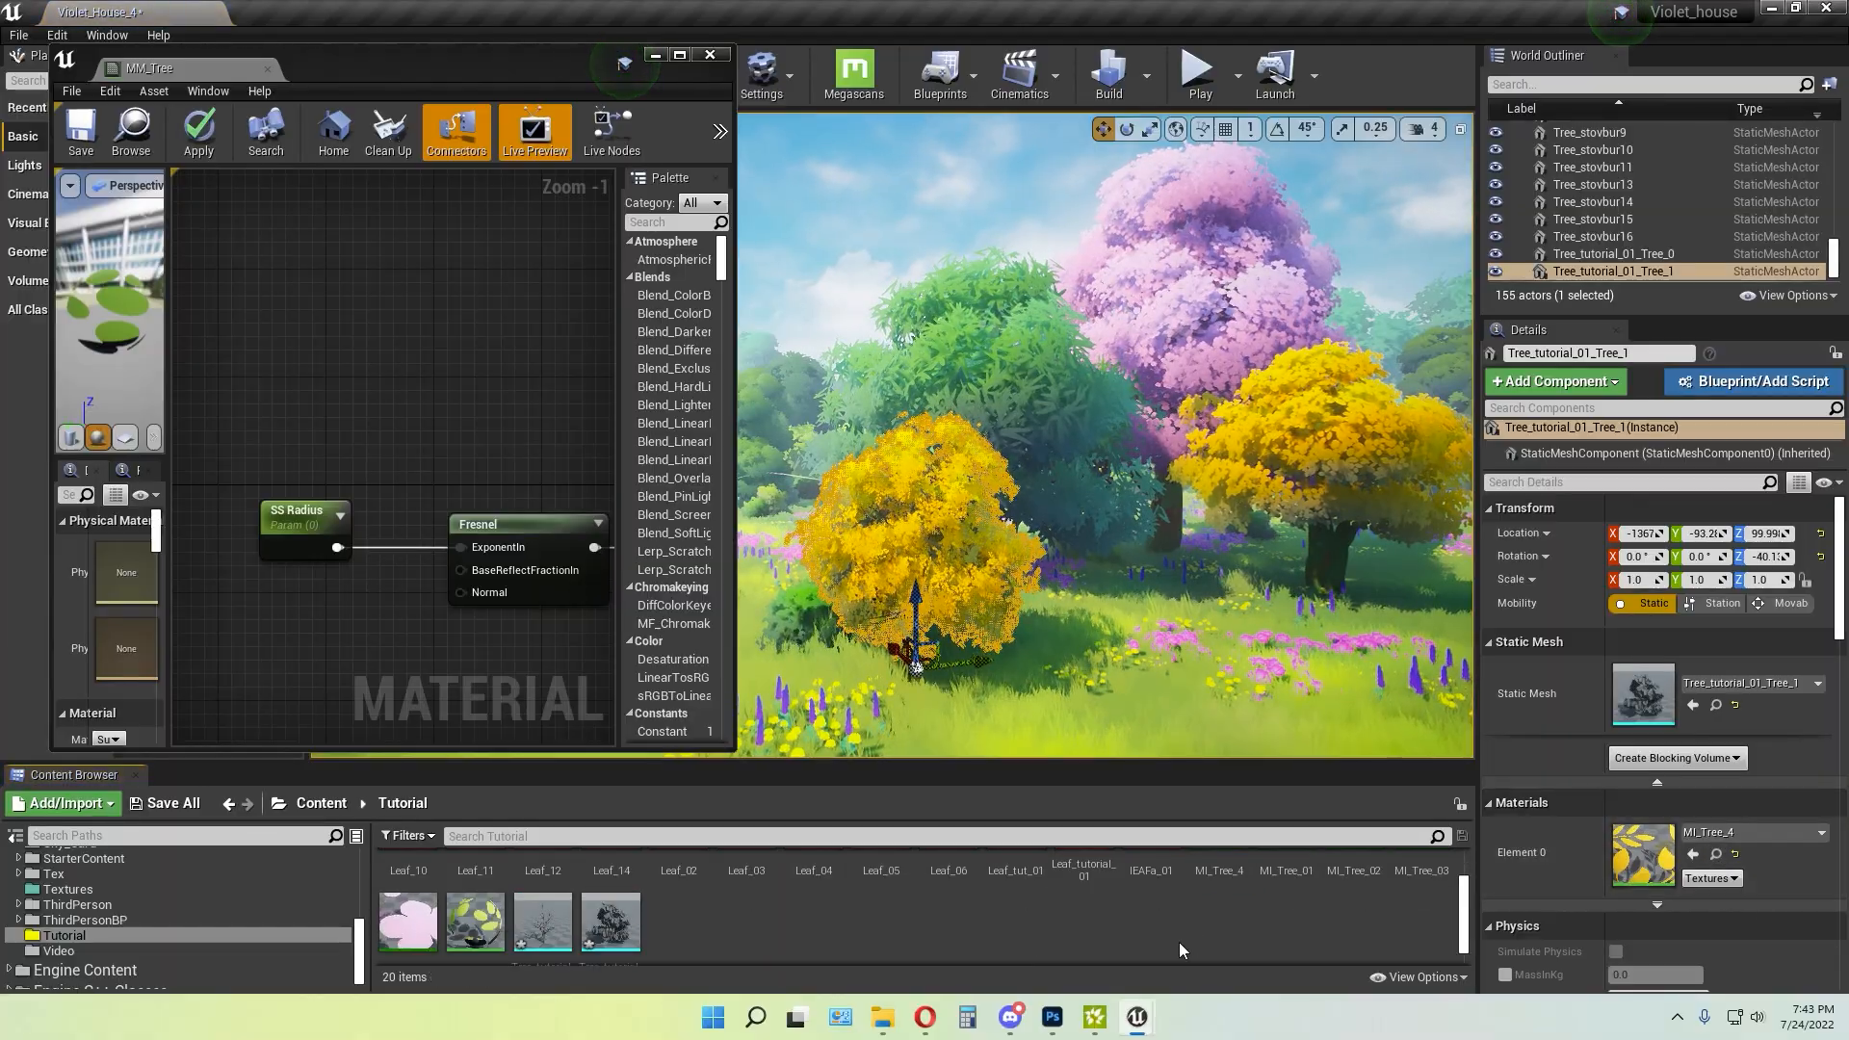
scroll(1179, 942, up, 1)
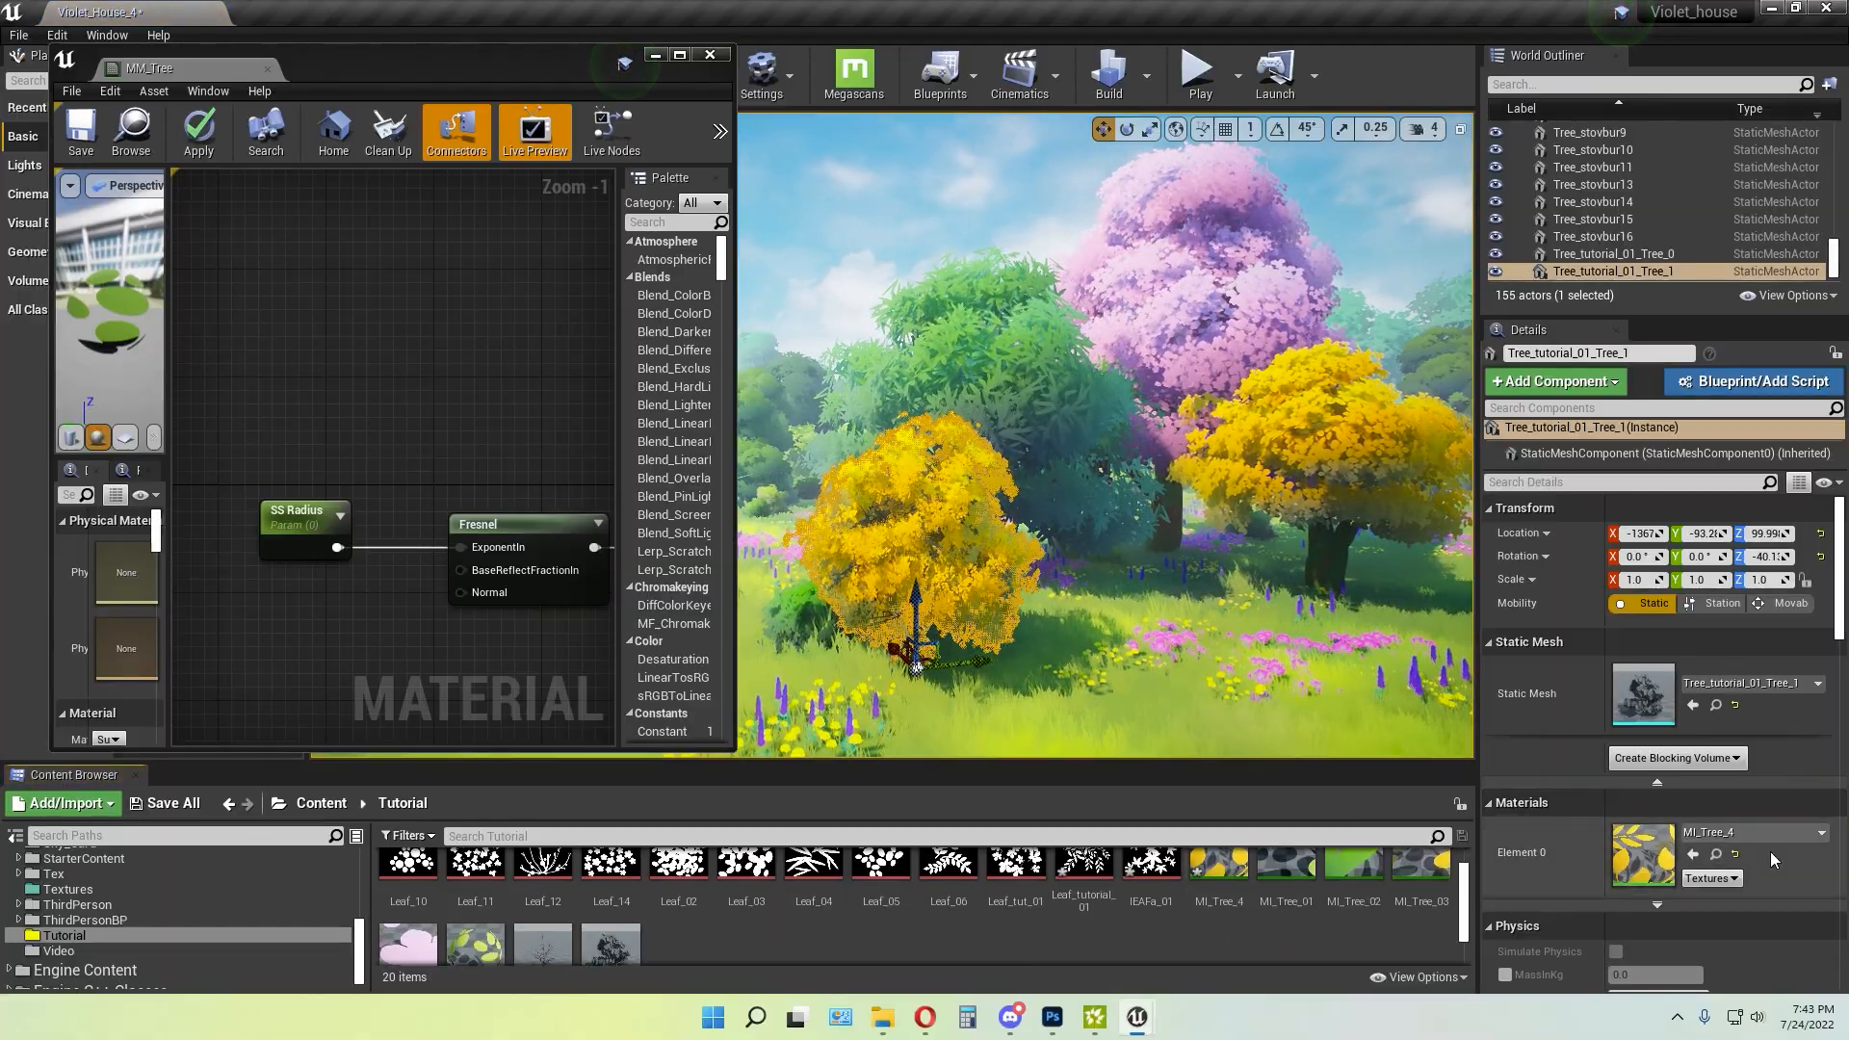
click(1715, 854)
double_click(1218, 876)
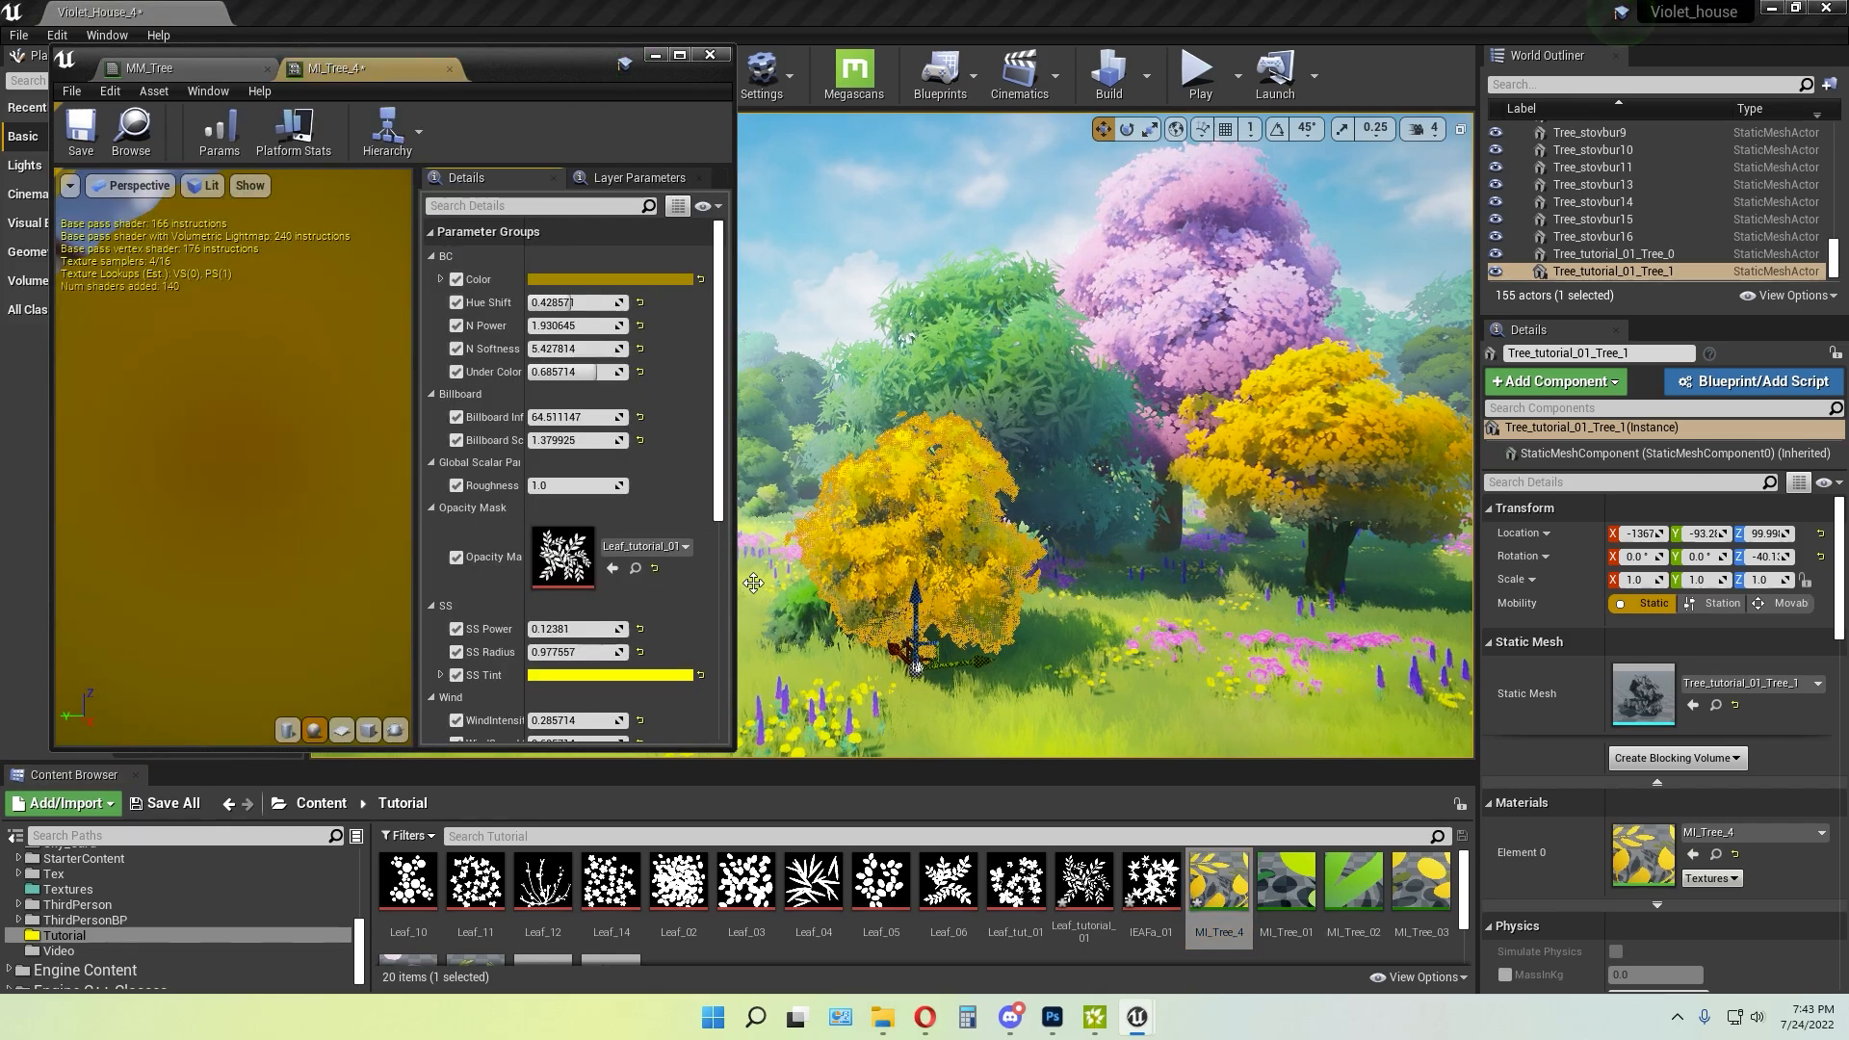
In MI_Tree_4, raise SS Power to 0.866667 and SS Radius to 2.95251, viewing the effect on the yellow tree
click(1110, 559)
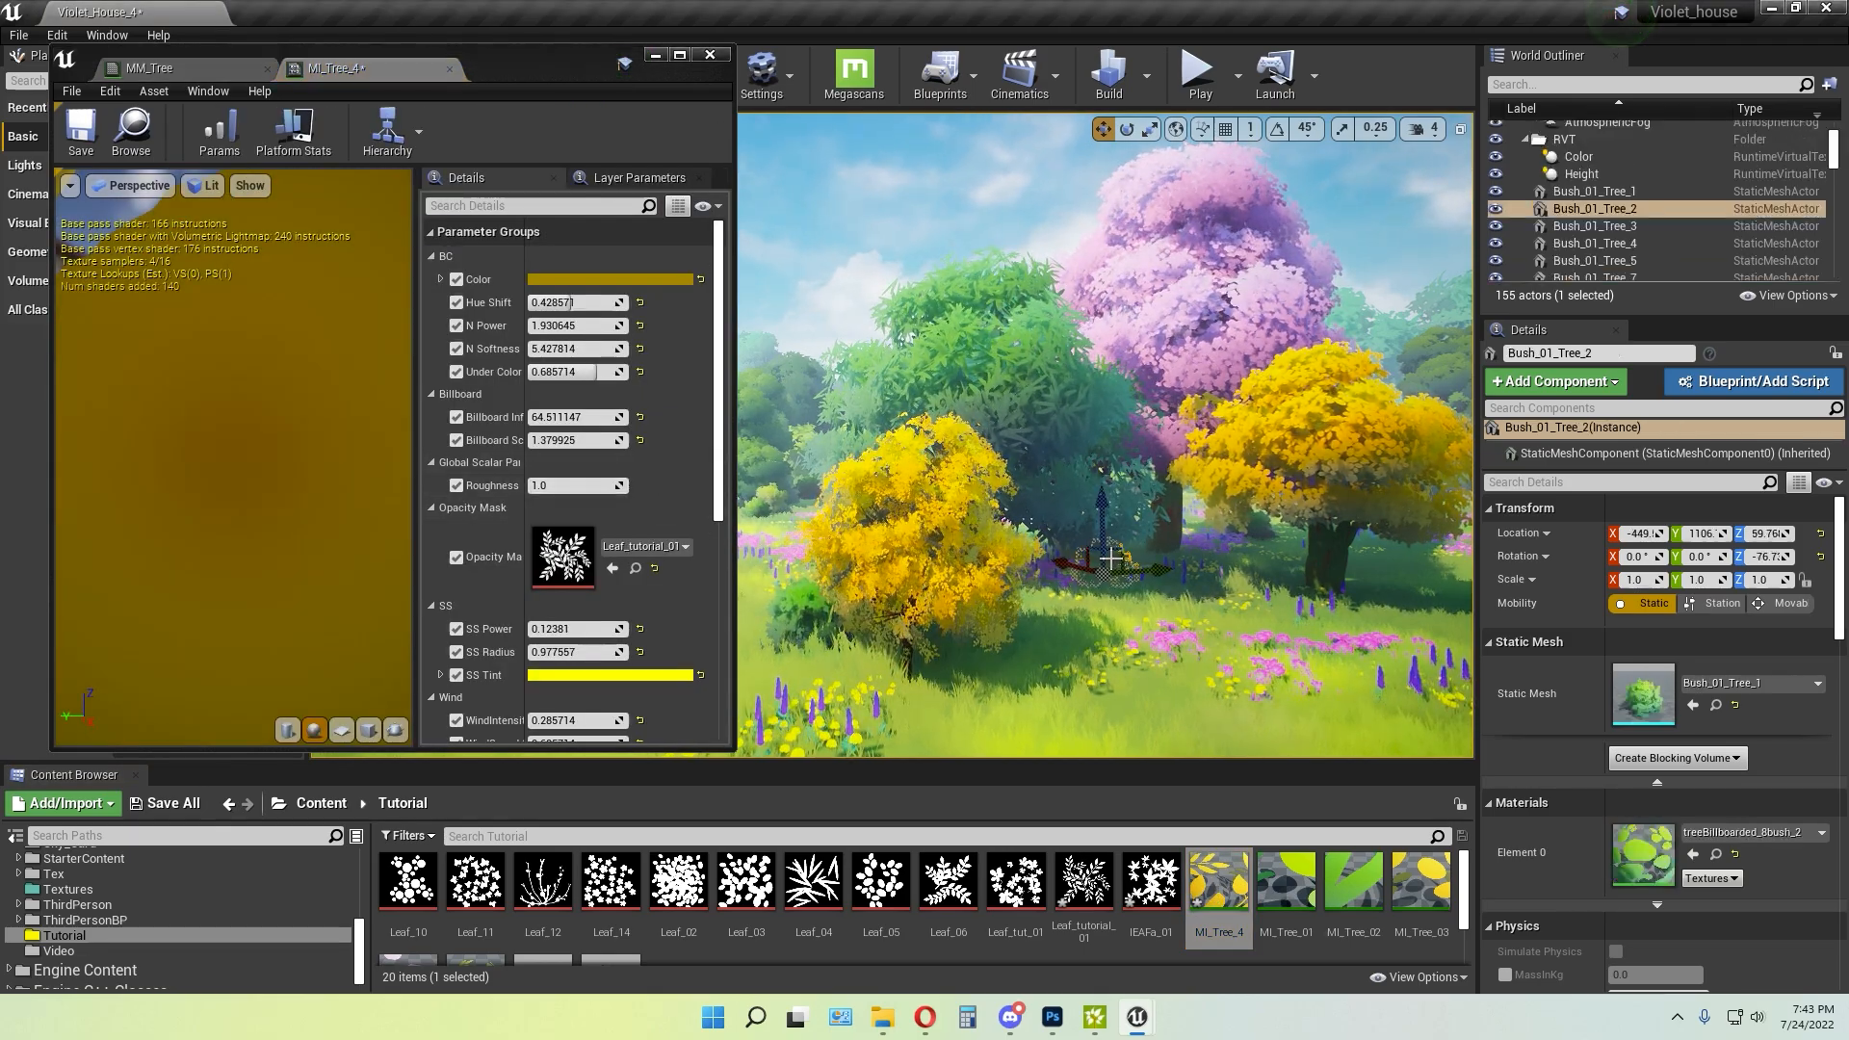
scroll(677, 466, down, 3)
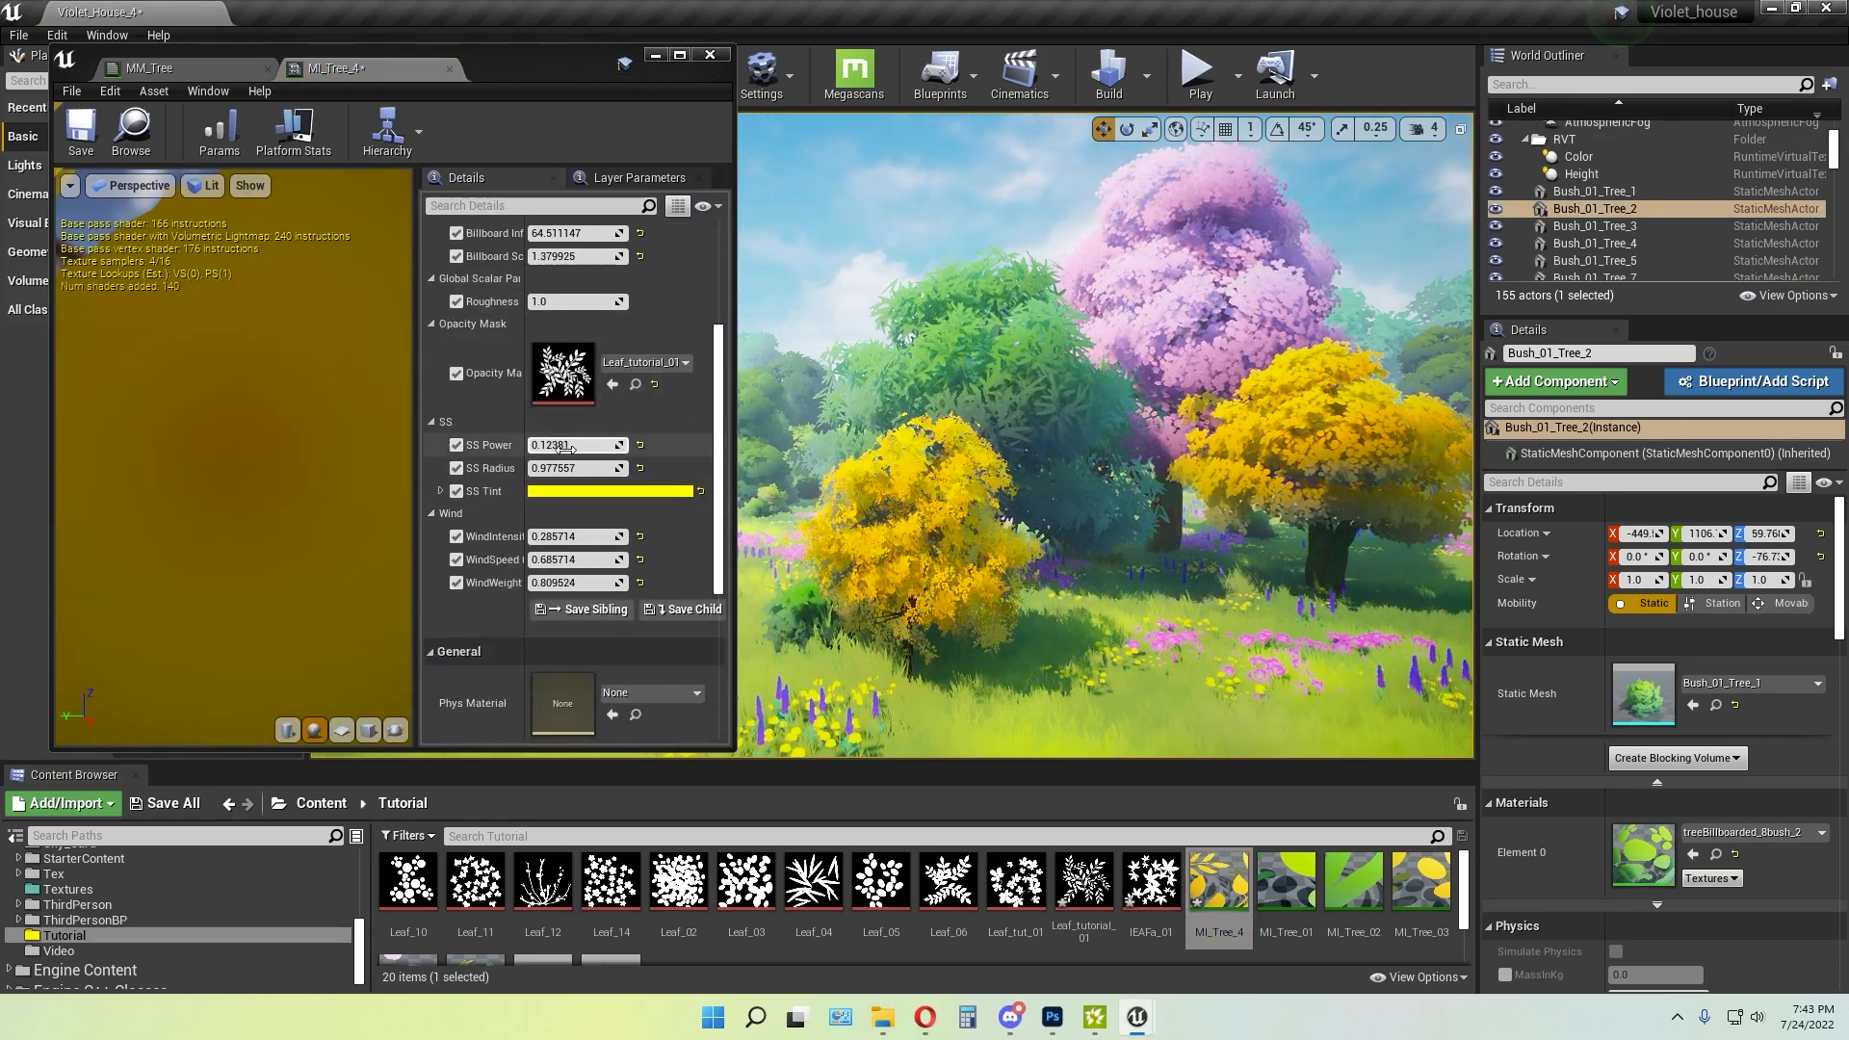
drag(564, 445, 595, 468)
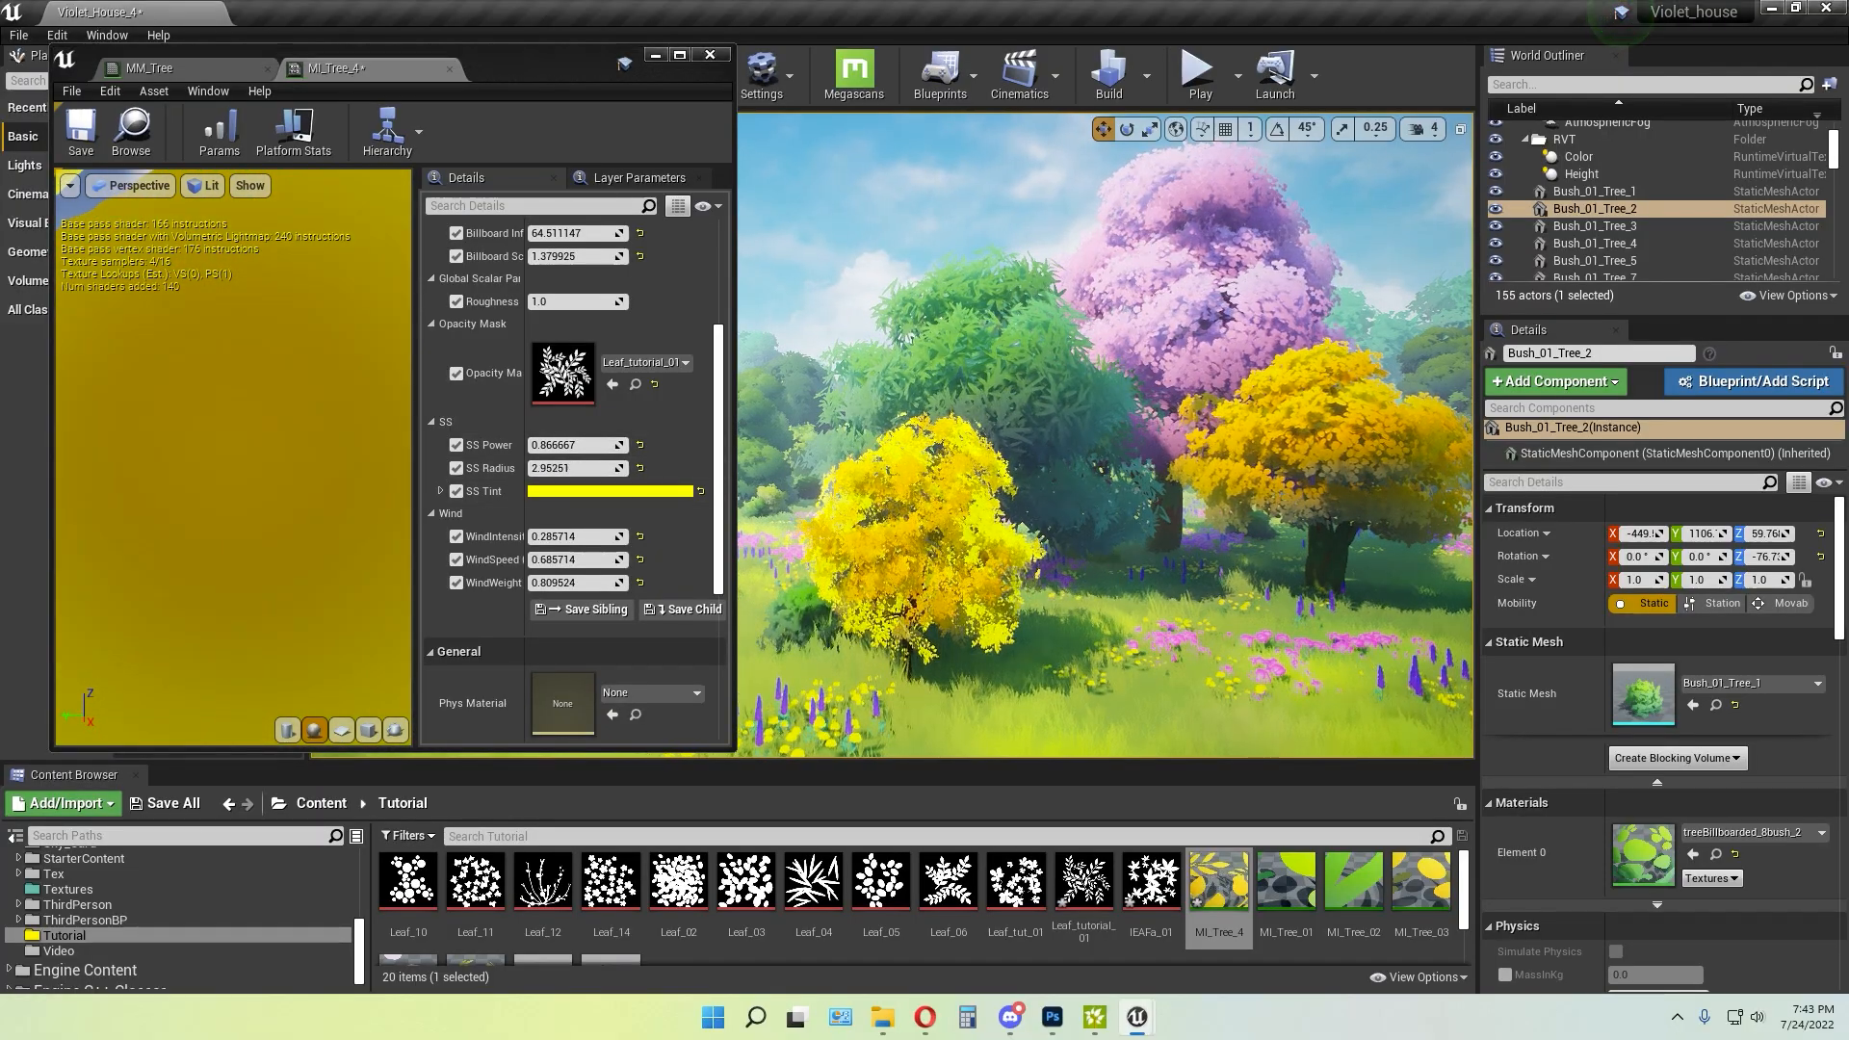
mouse_move(1121, 570)
right_down()
mouse_move(992, 588)
mouse_move(1079, 496)
mouse_move(1098, 741)
mouse_move(1155, 654)
mouse_move(1136, 578)
mouse_move(1111, 589)
right_up()
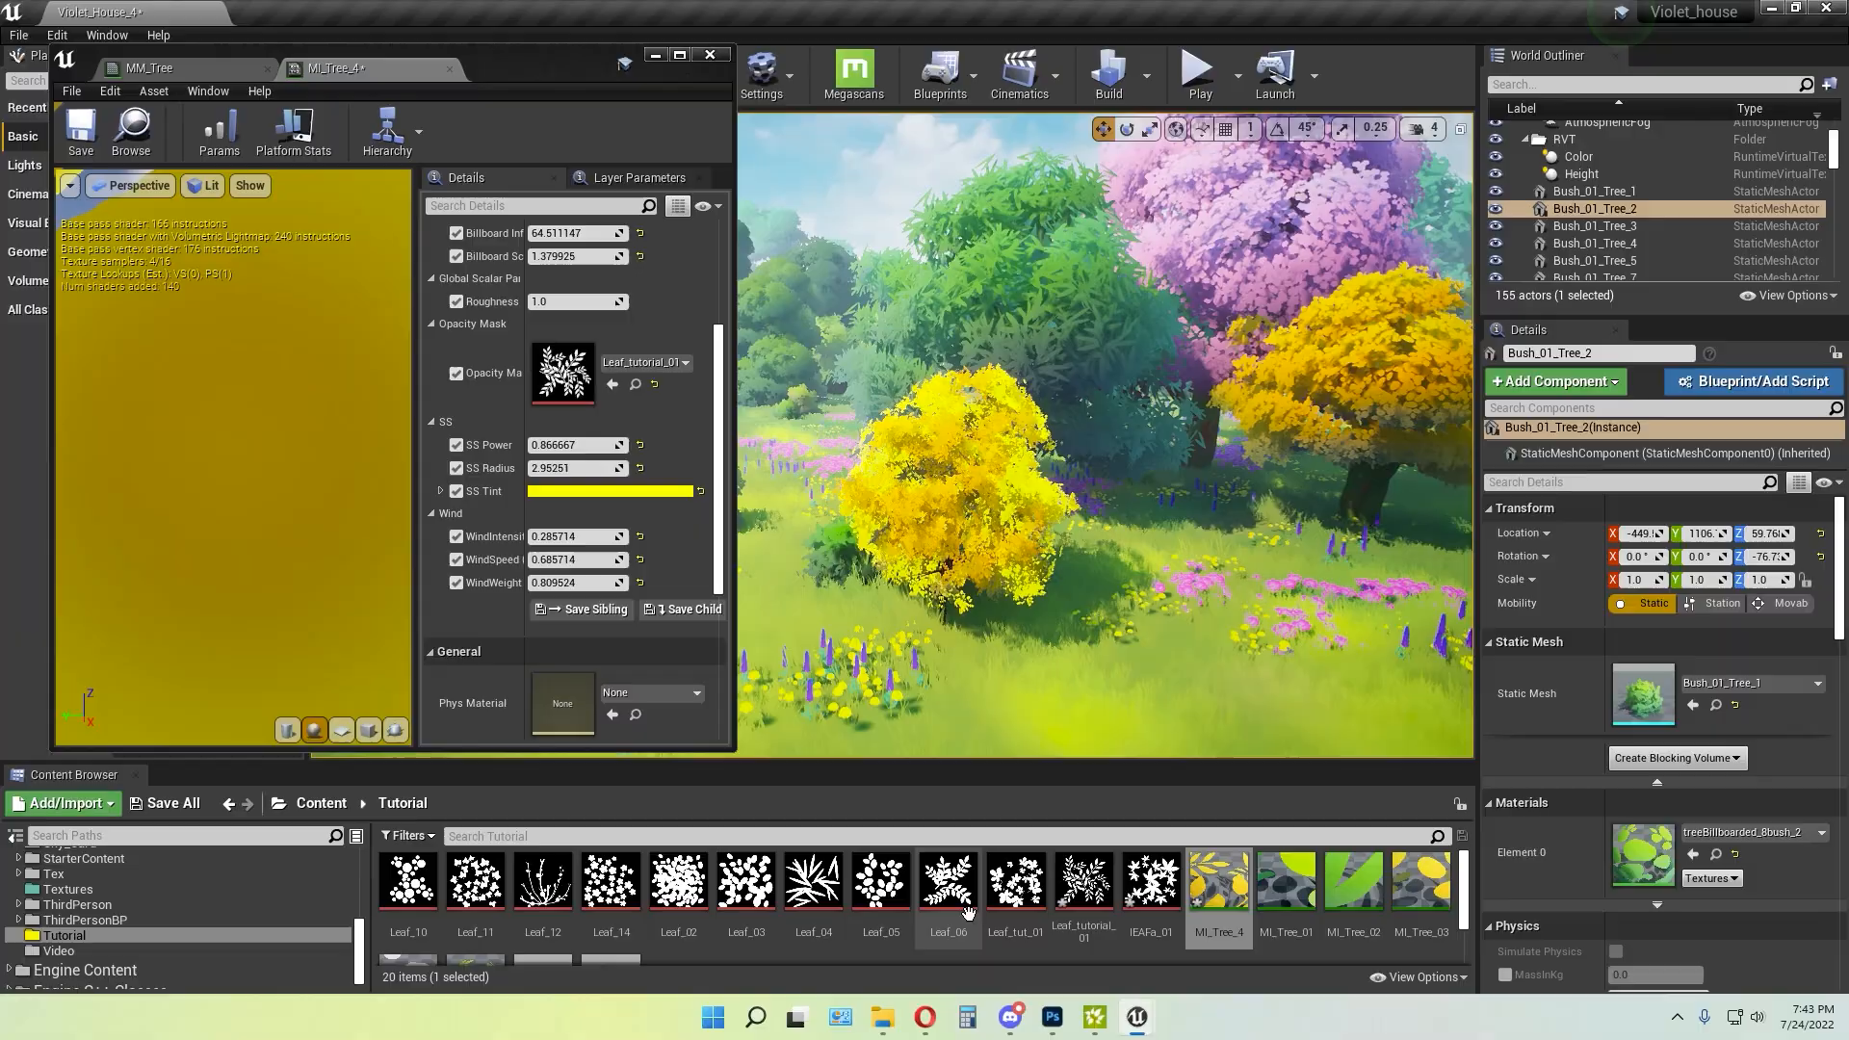
Assign the Leaf_03 texture as the Opacity Mask of MI_Tree_4
drag(747, 884, 551, 352)
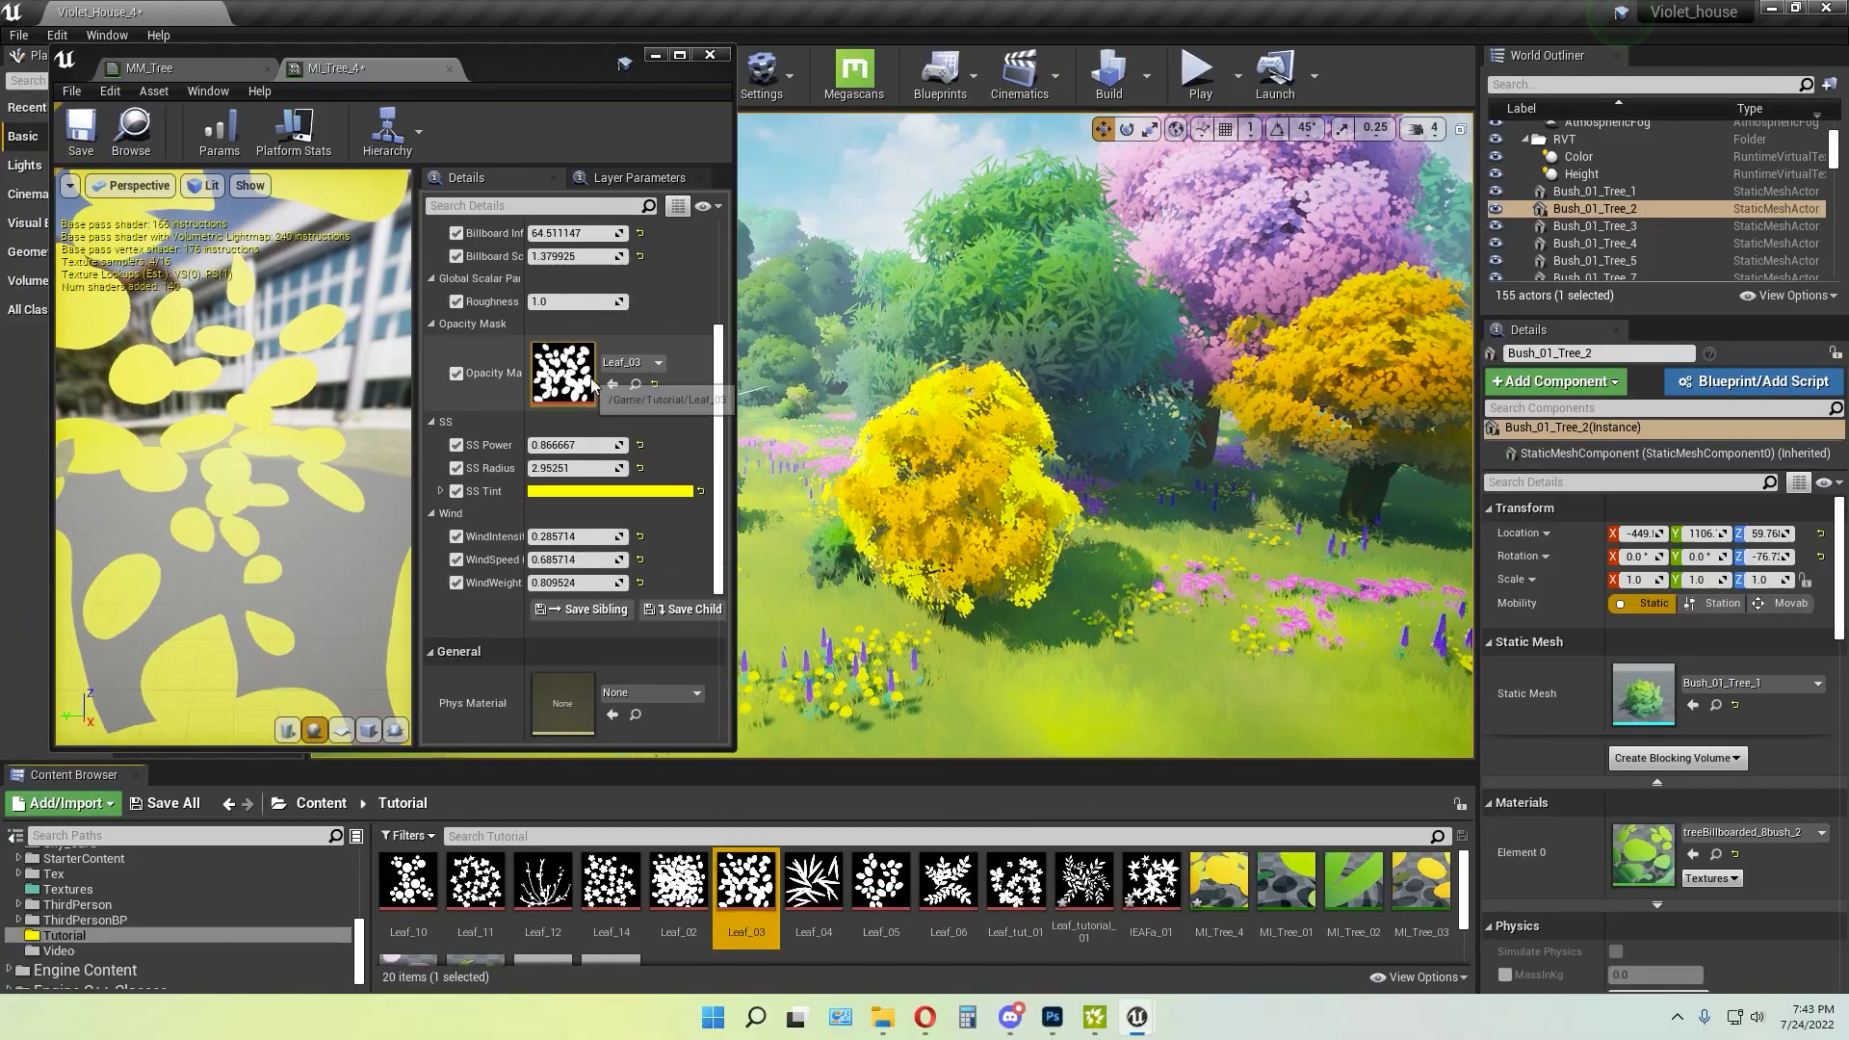
click(1040, 661)
key(g)
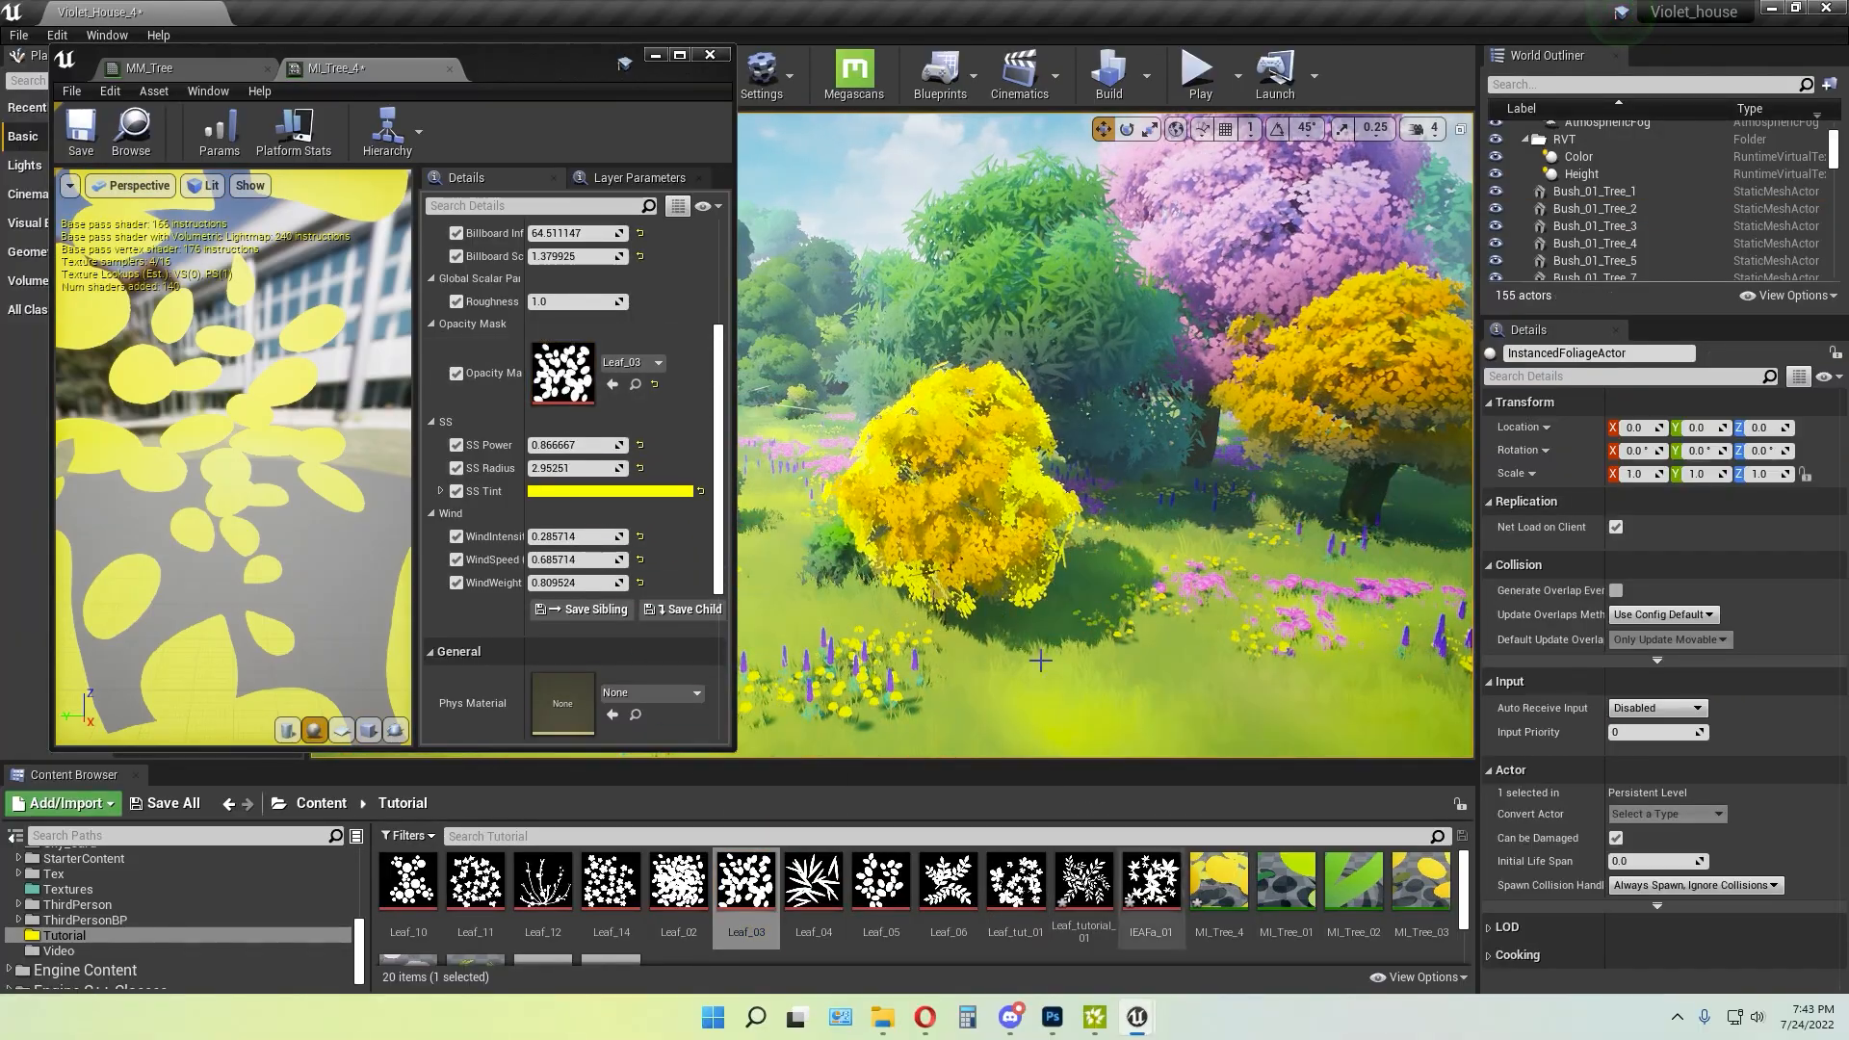
Change the SS Tint of MI_Tree_4 to a pale cream yellow, hex sRGB FEFFD6FF
click(590, 492)
drag(783, 495, 414, 359)
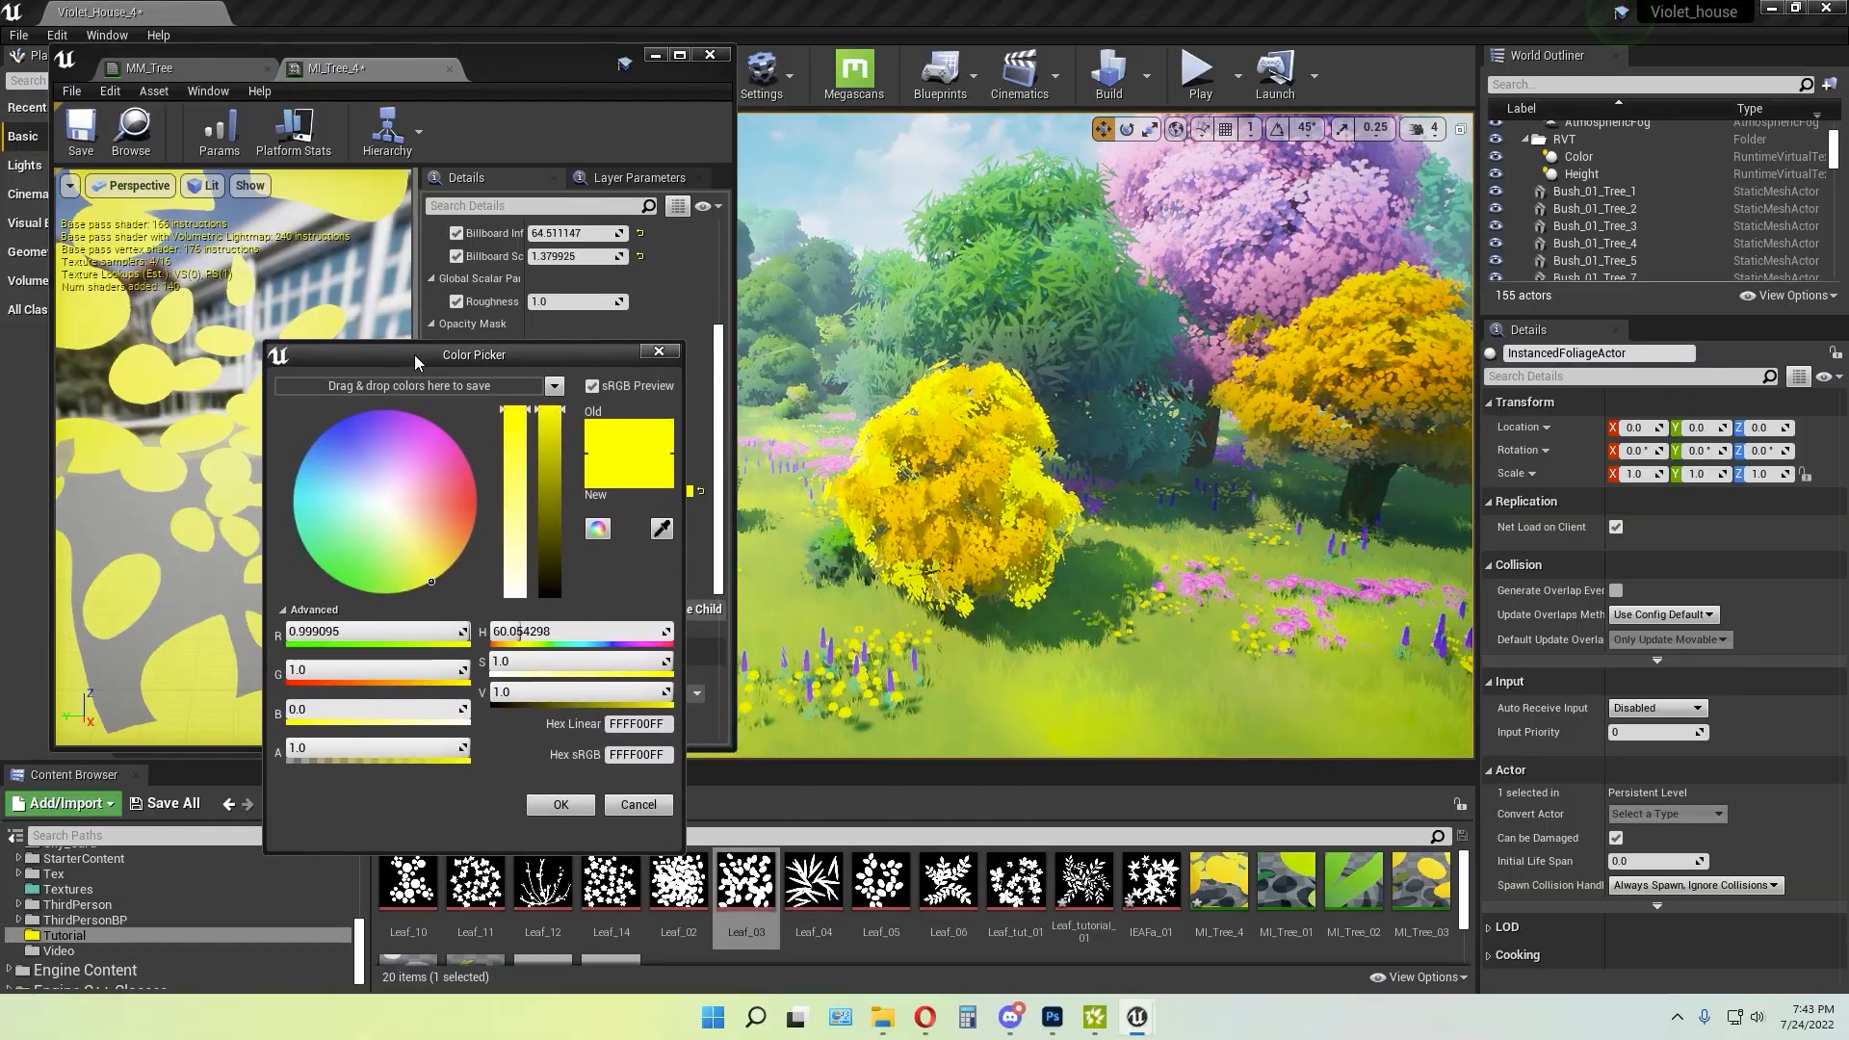
mouse_move(414, 534)
mouse_down()
mouse_move(341, 483)
mouse_move(430, 512)
mouse_move(379, 541)
mouse_move(400, 529)
mouse_up()
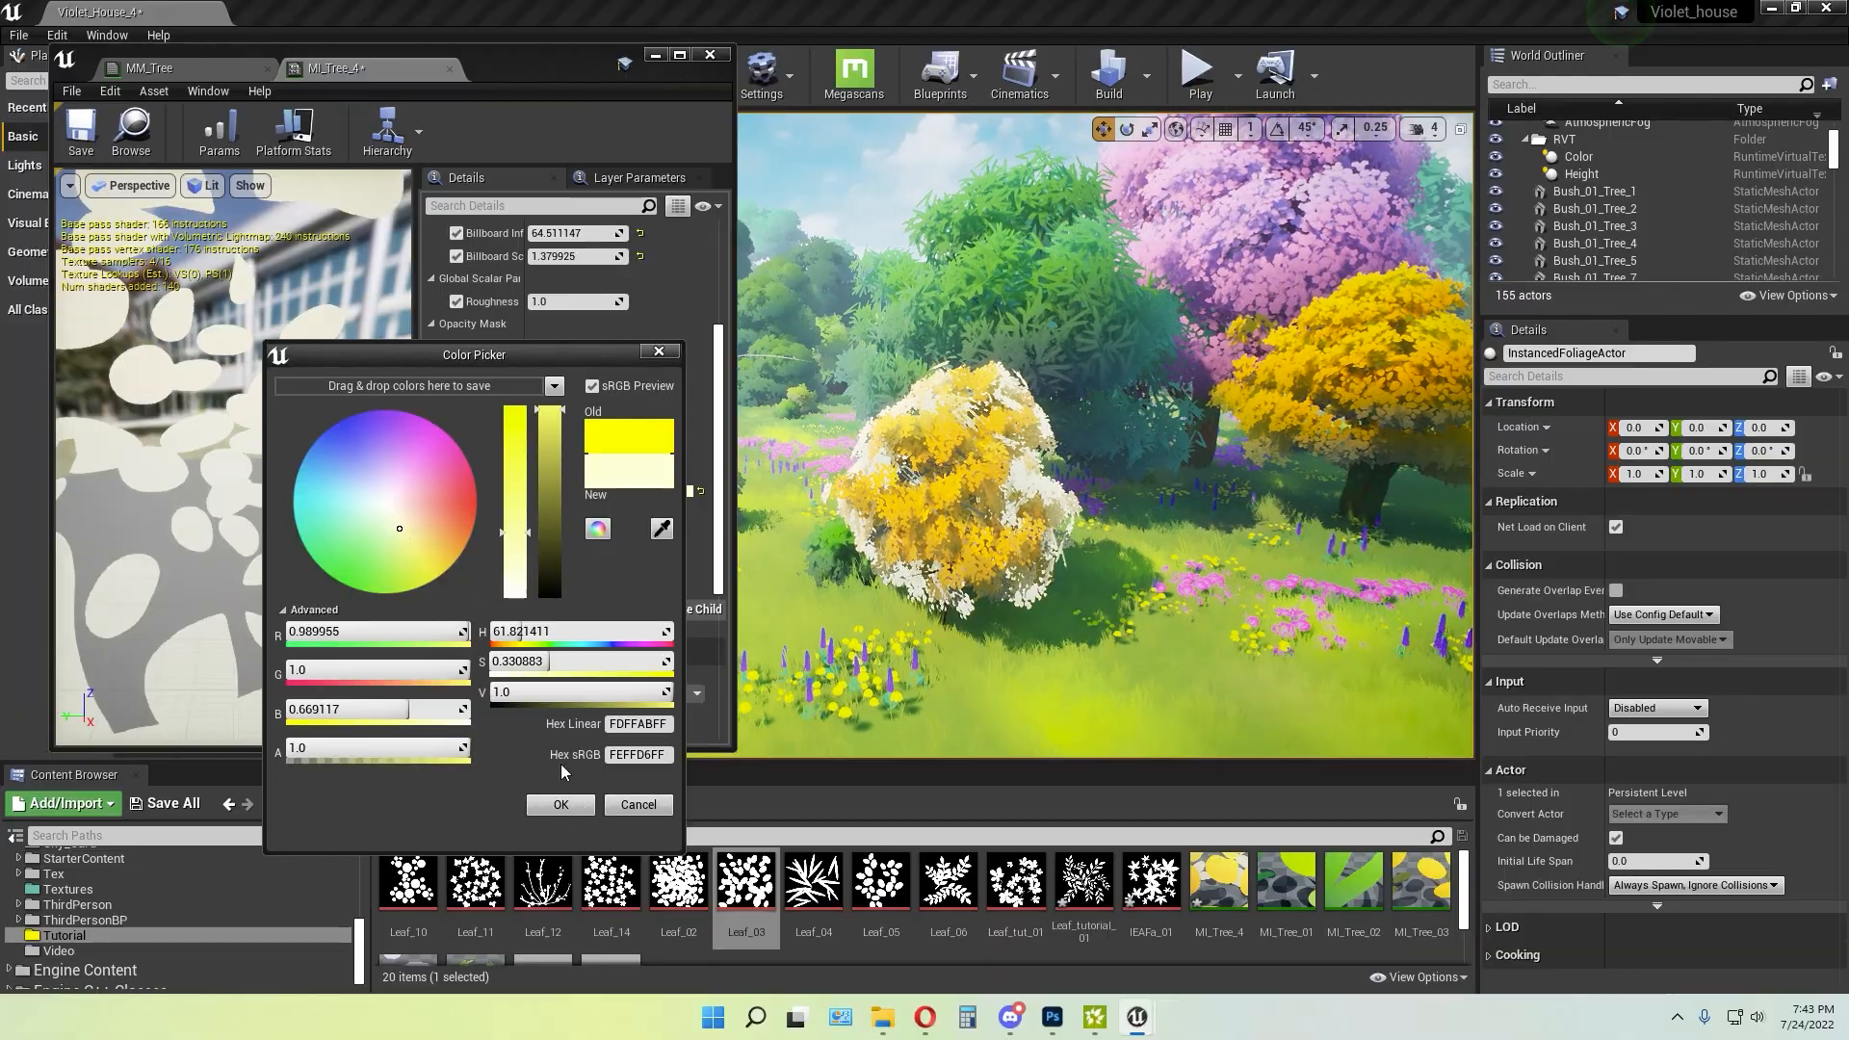
click(560, 805)
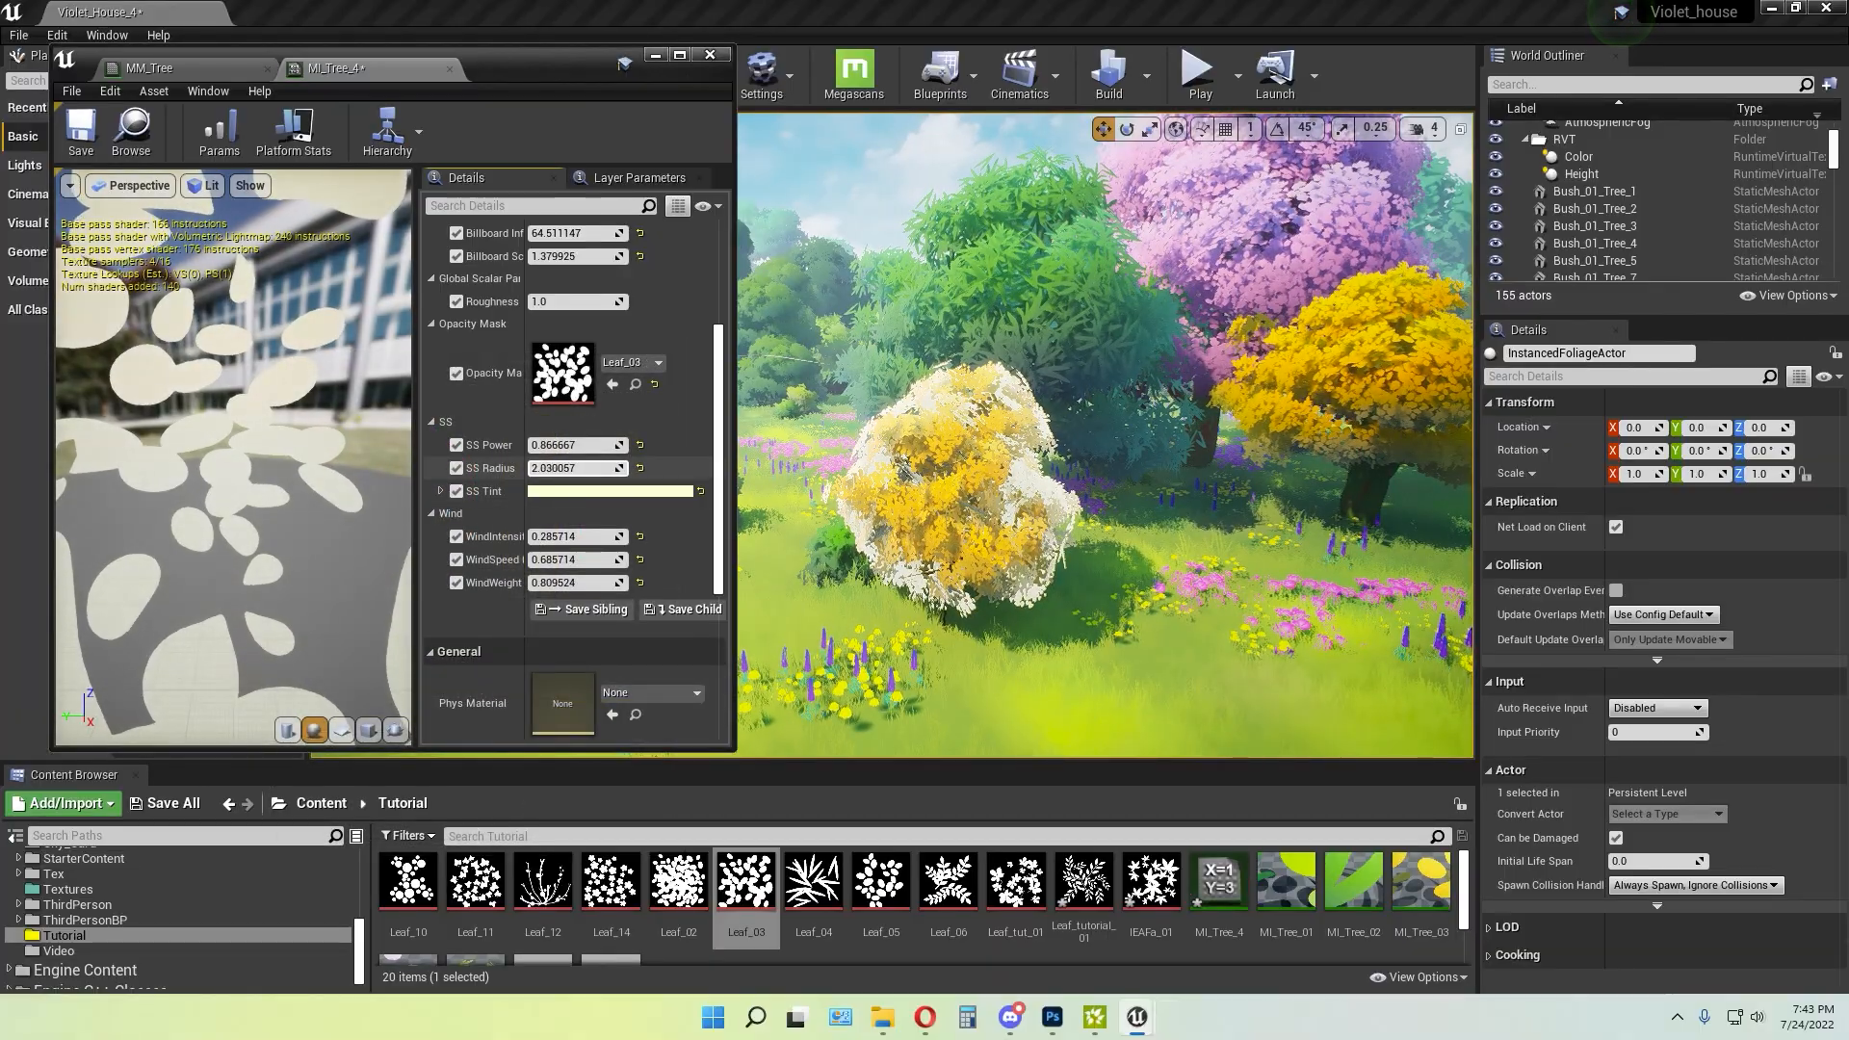
Tune SS Power to 0.104763 and SS Radius to 0.902331, then save MI_Tree_4 and close it
mouse_move(578, 468)
mouse_down()
mouse_move(522, 445)
mouse_move(548, 444)
mouse_move(540, 468)
mouse_move(616, 468)
mouse_move(527, 445)
mouse_move(563, 474)
mouse_up()
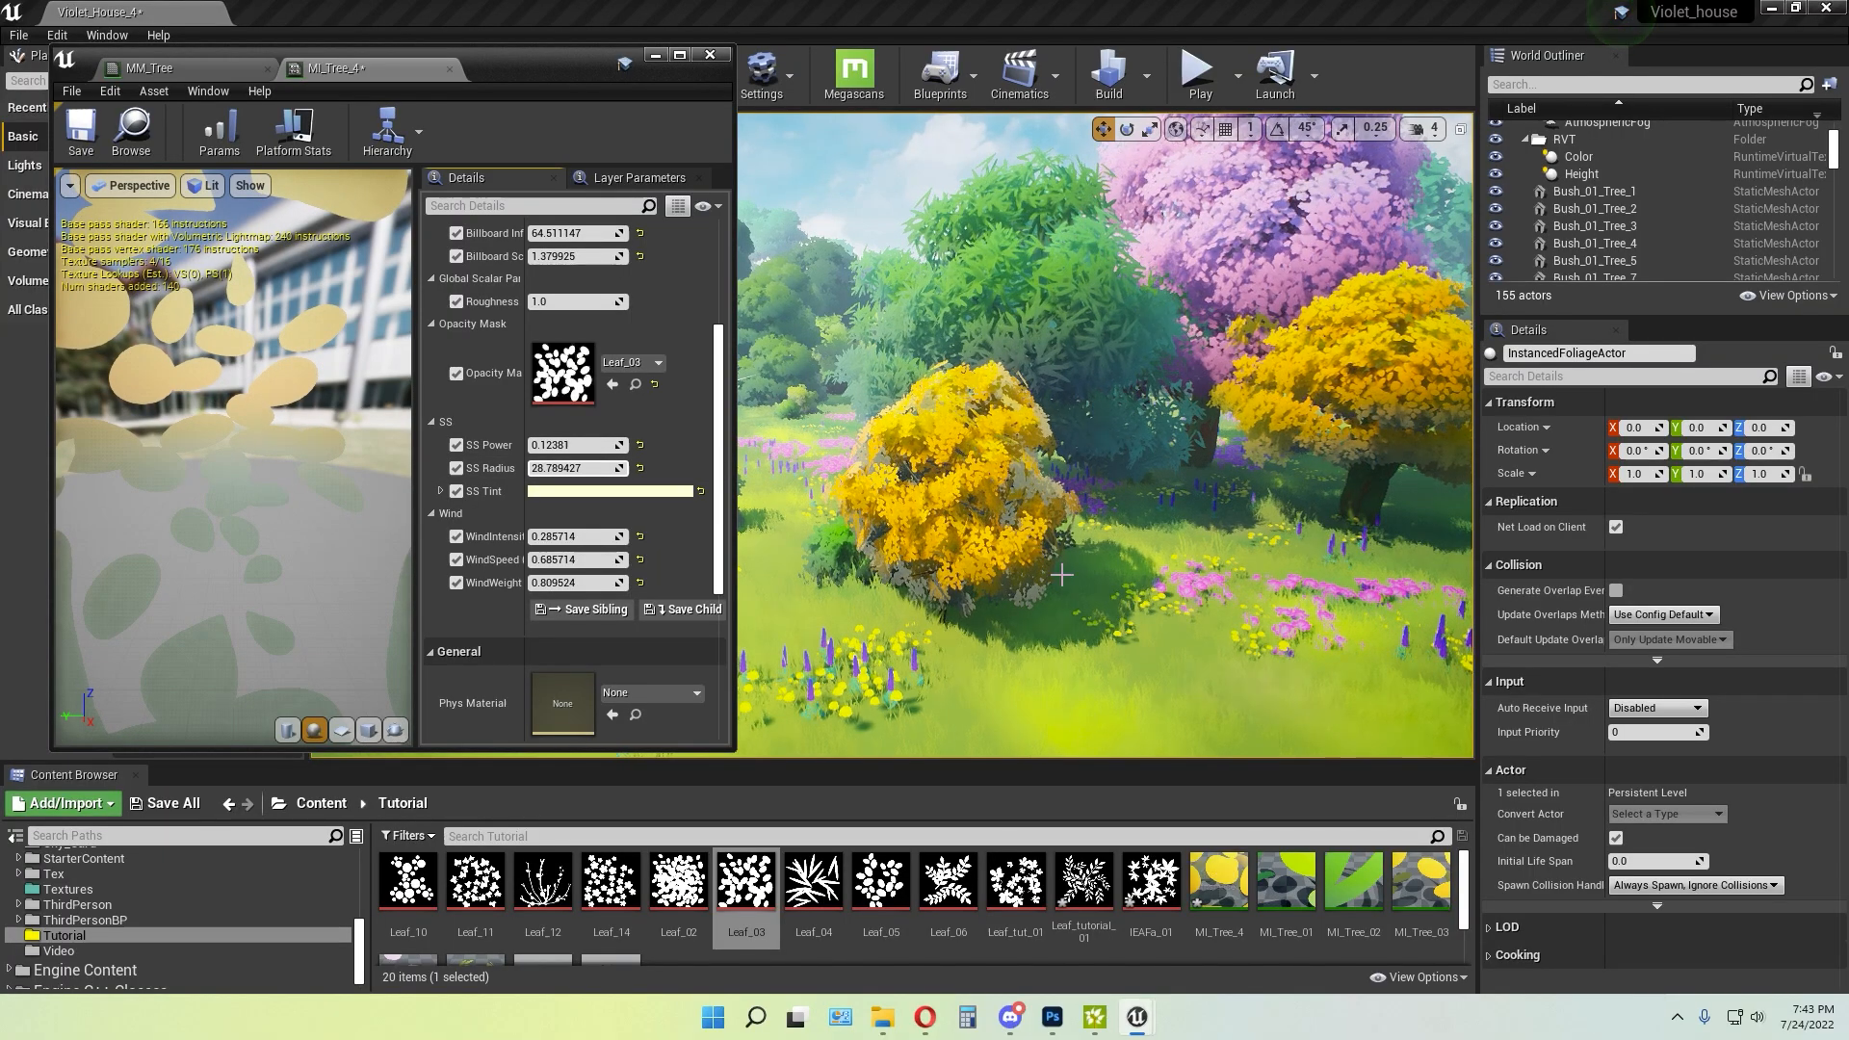
mouse_move(1105, 624)
right_down()
mouse_move(1105, 496)
mouse_move(1104, 712)
mouse_move(1100, 624)
right_up()
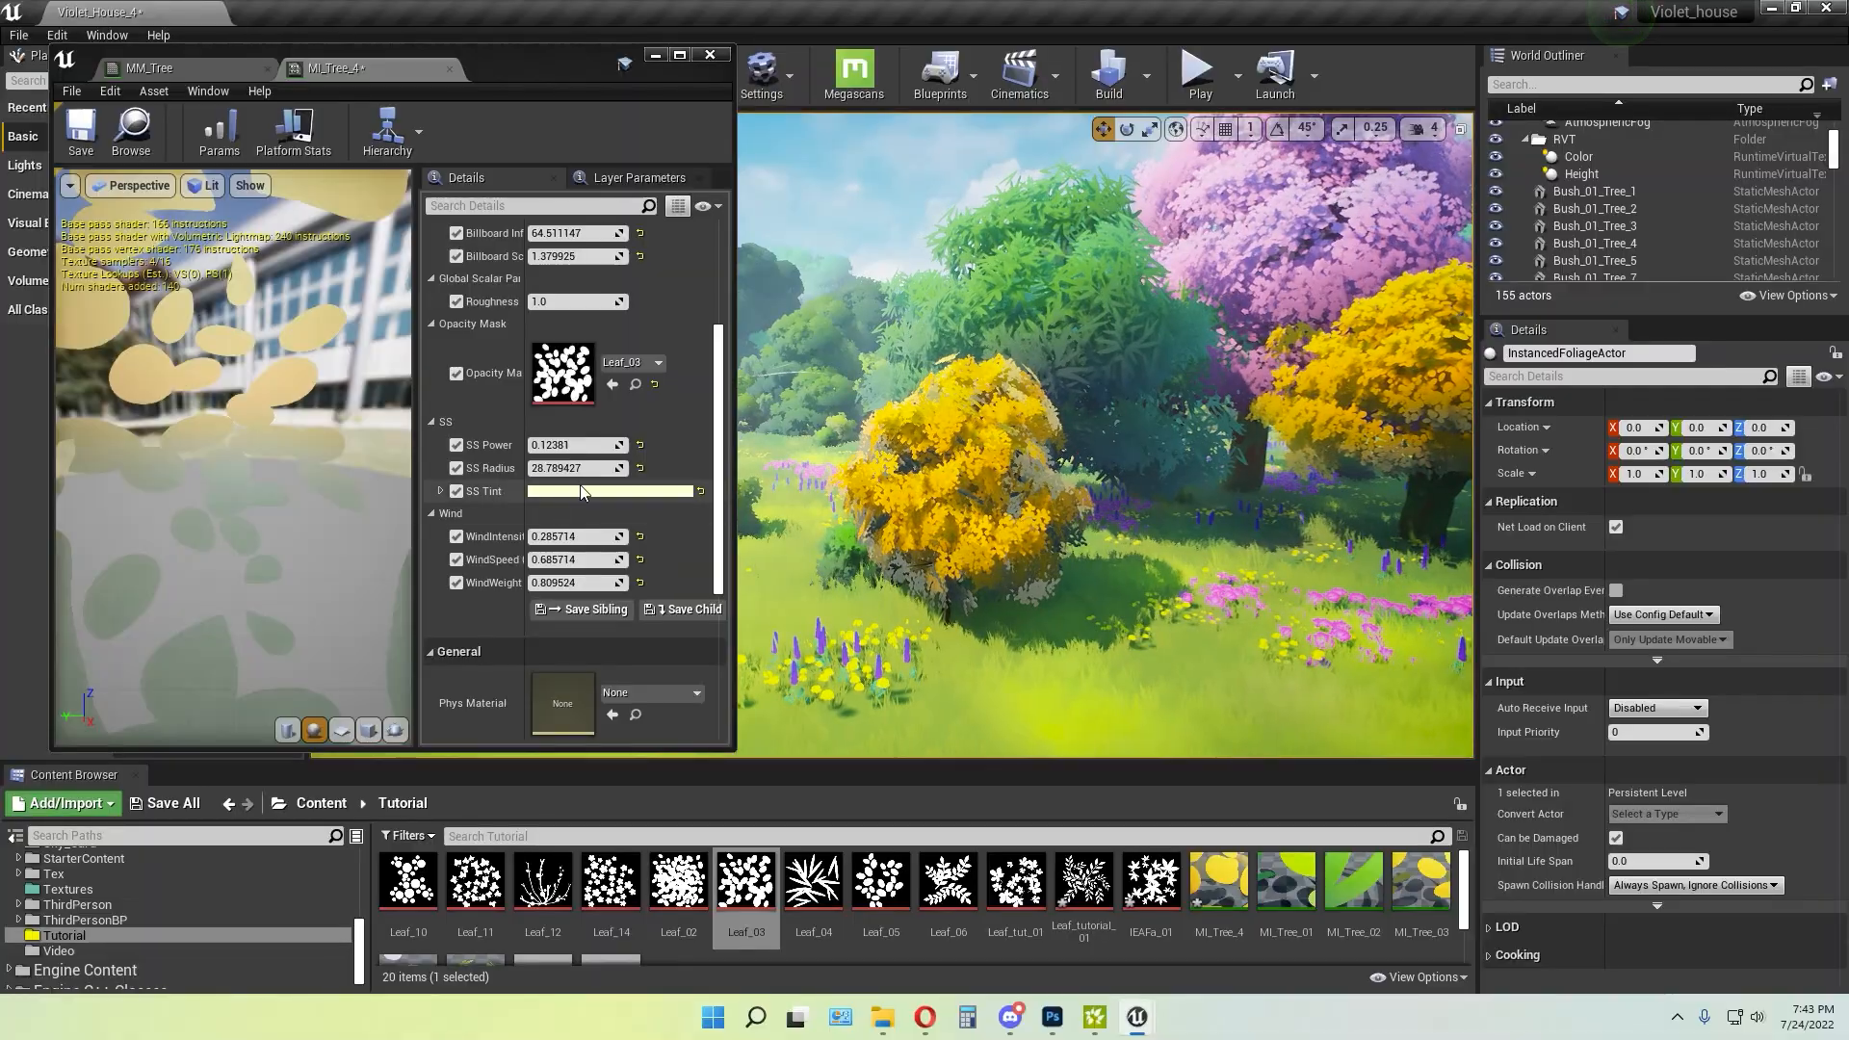
drag(578, 468, 570, 468)
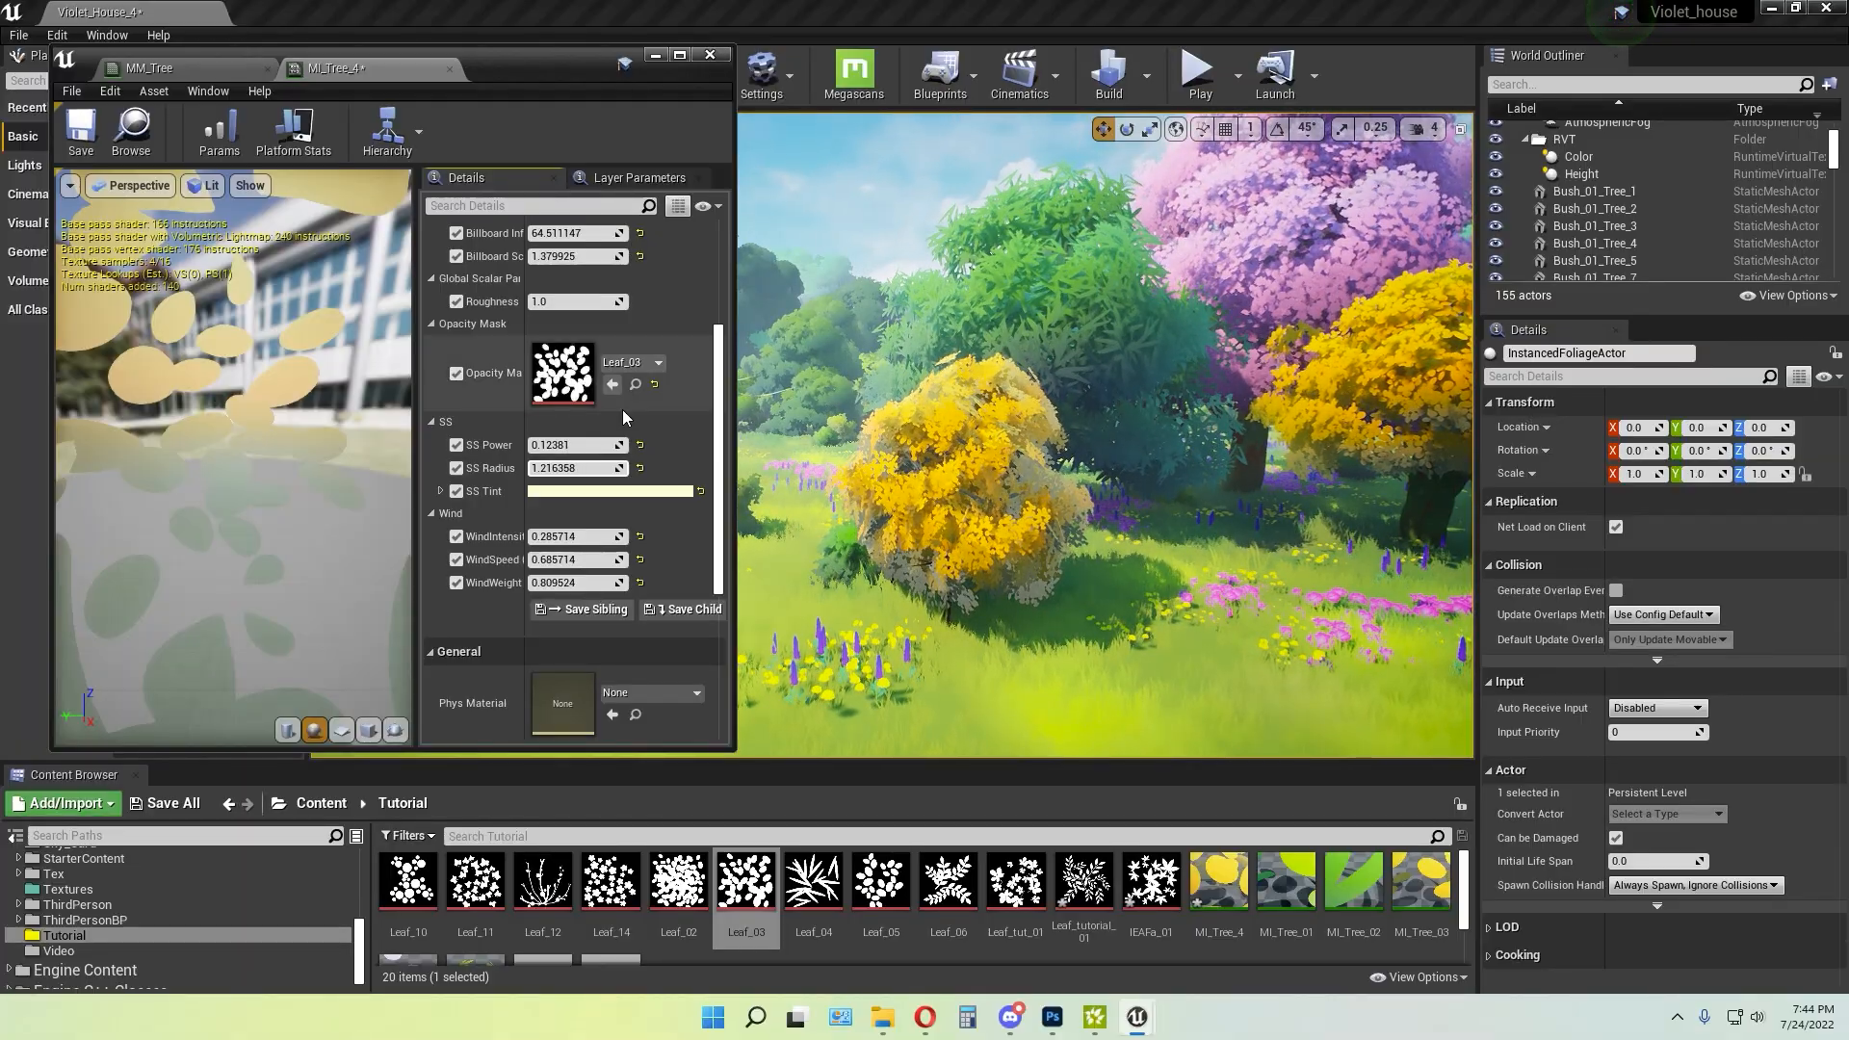
mouse_move(575, 445)
mouse_down()
mouse_move(616, 445)
mouse_move(545, 447)
mouse_move(597, 469)
mouse_up()
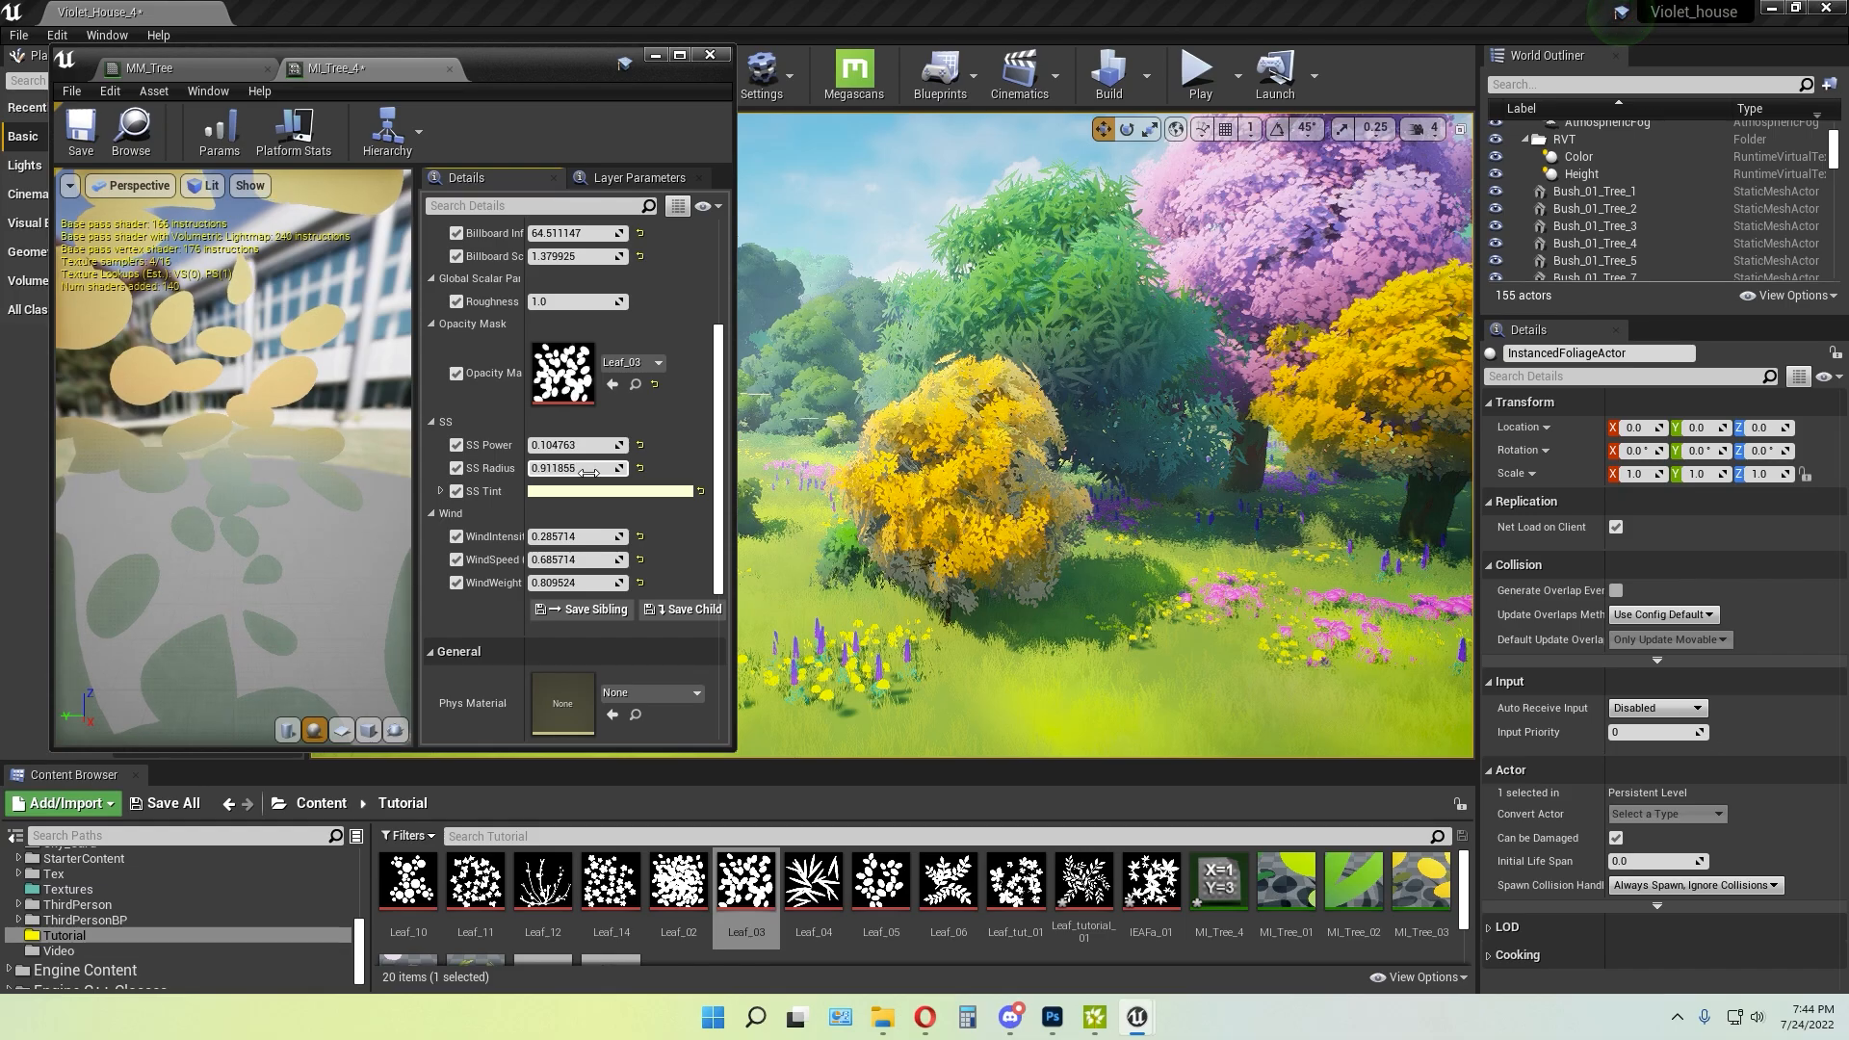
click(81, 128)
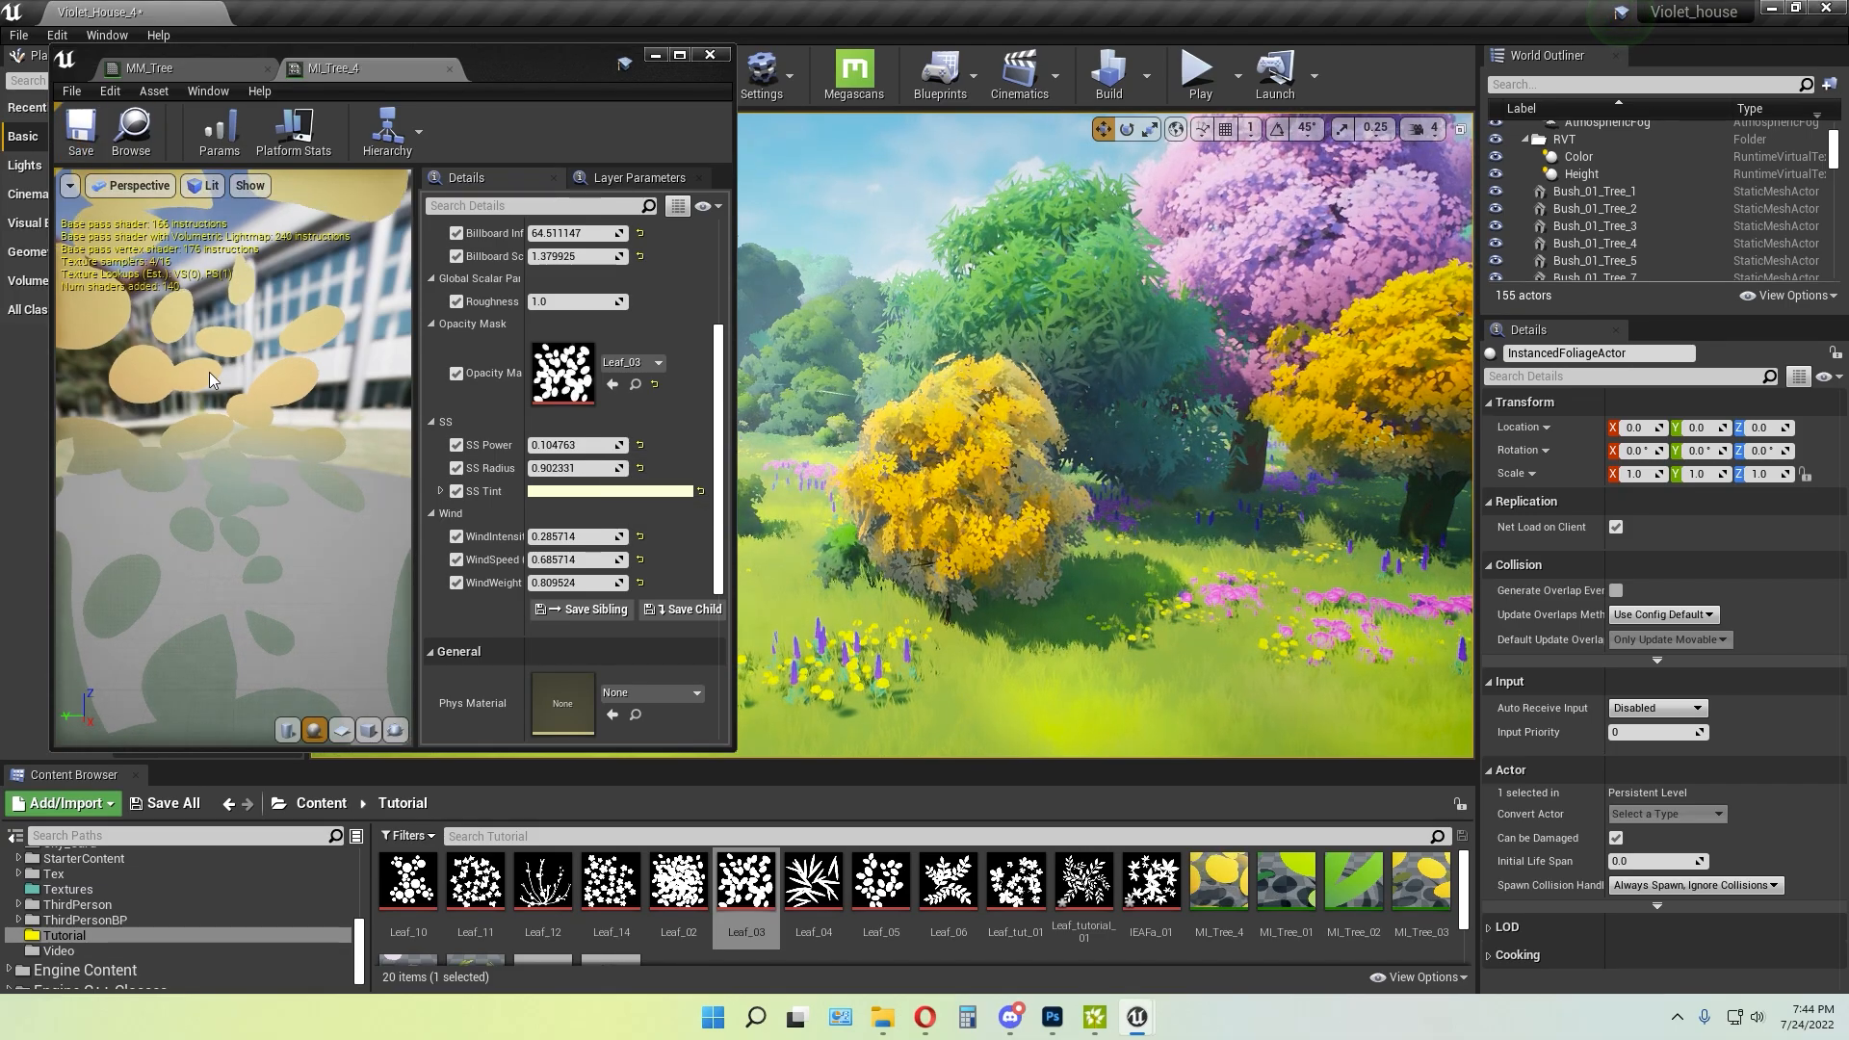
click(451, 70)
In the full-screen MM_Tree graph, add a scalar parameter below the SS Radius node, then delete it
scroll(457, 406, down, 6)
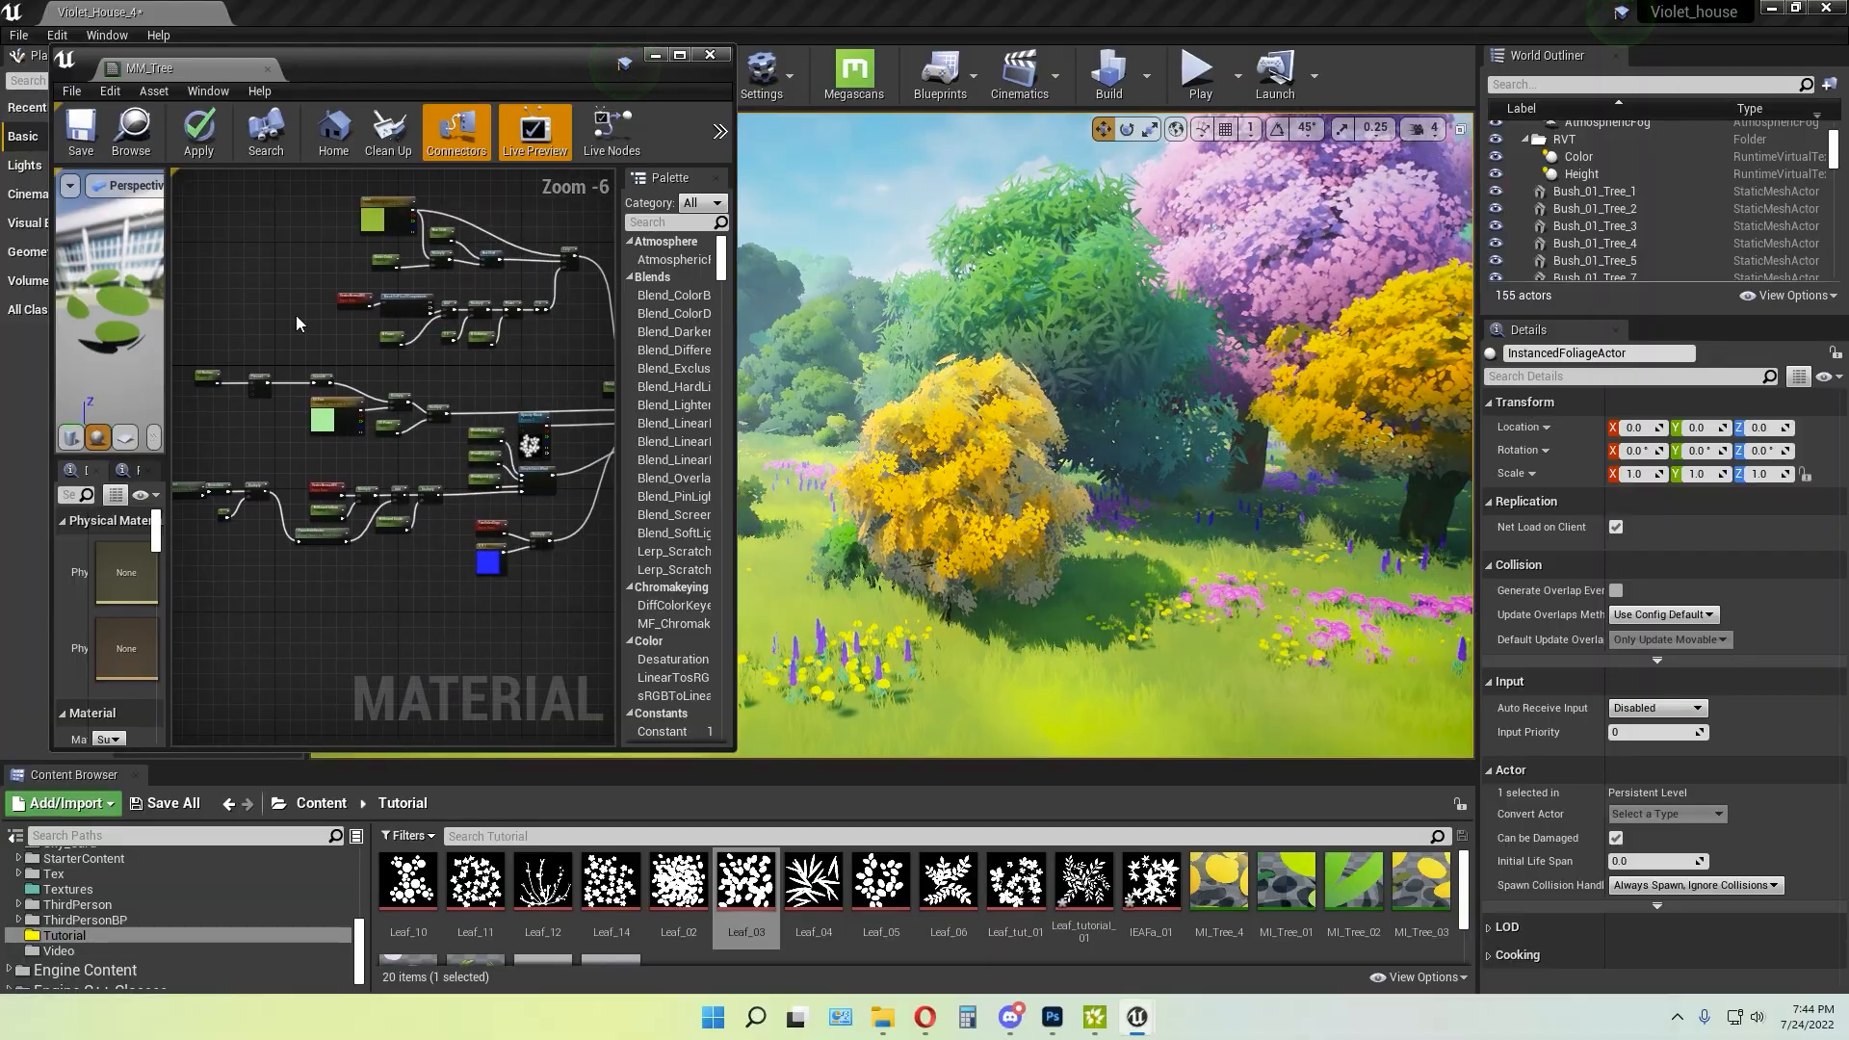
scroll(272, 443, up, 2)
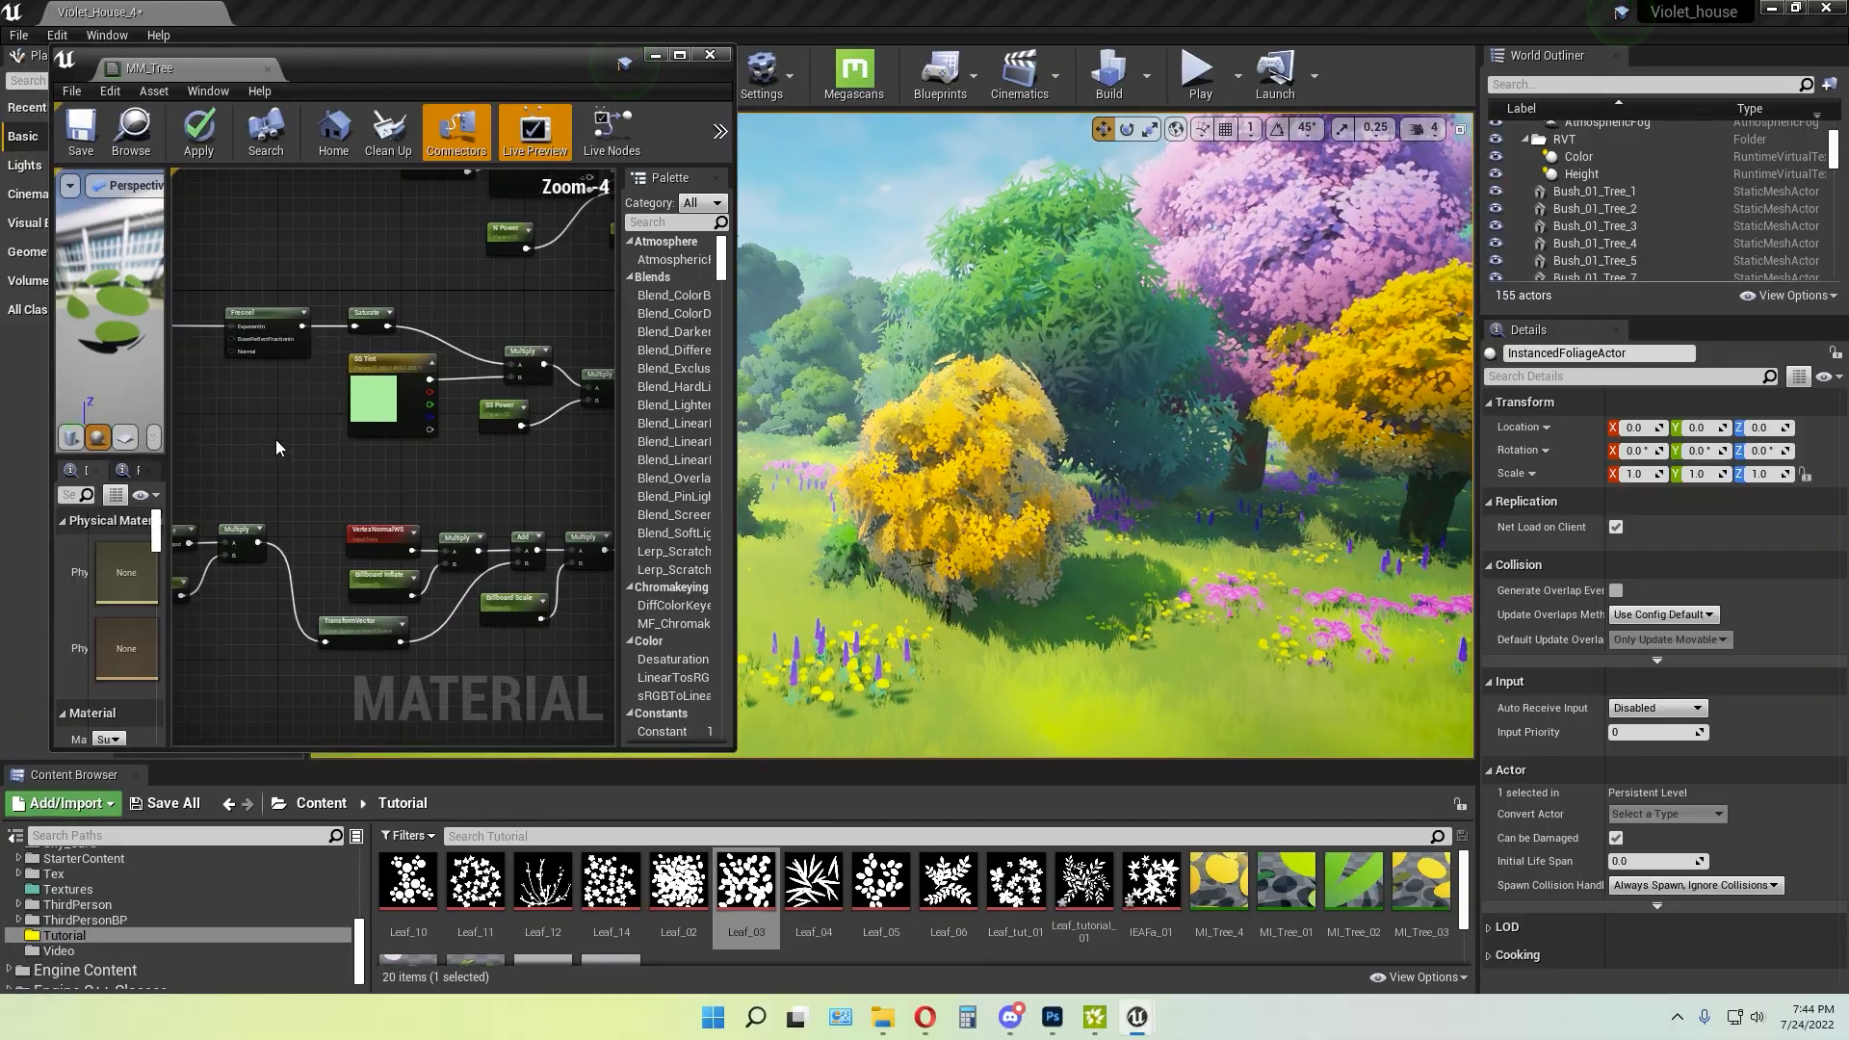
right_drag(276, 439, 372, 517)
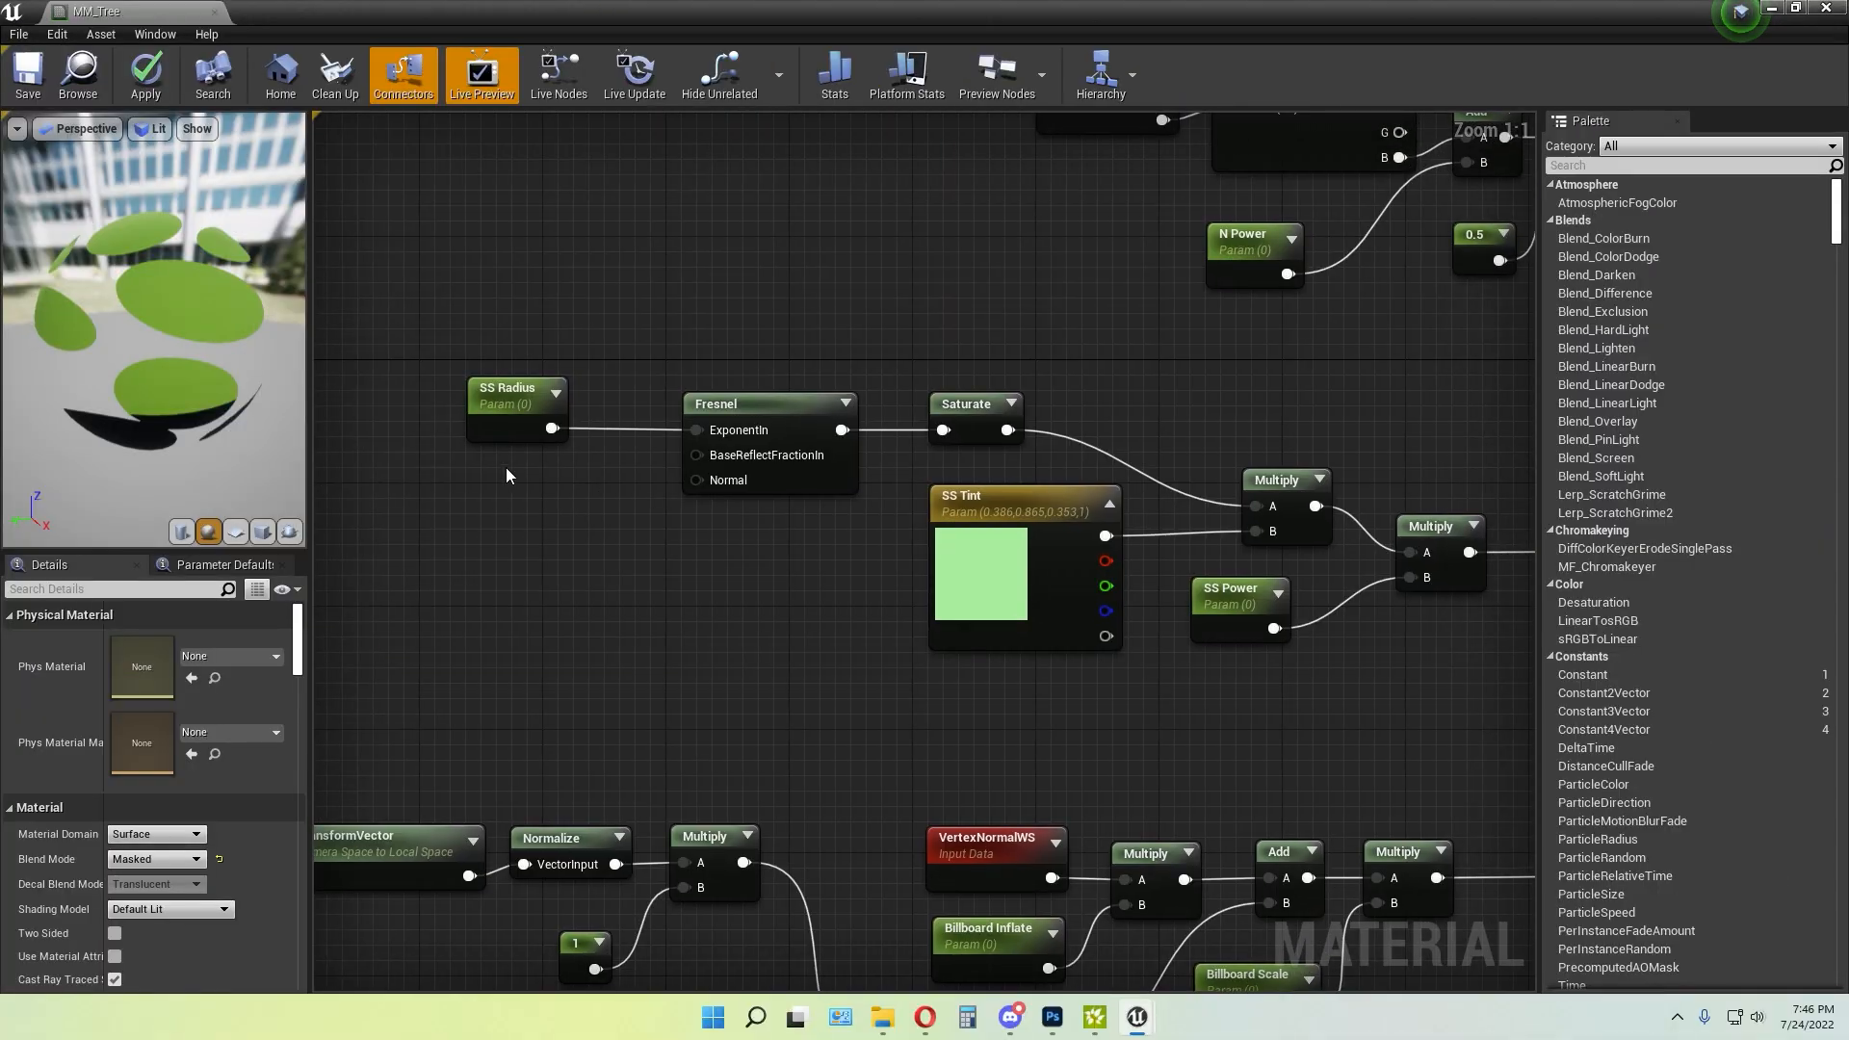
click(513, 539)
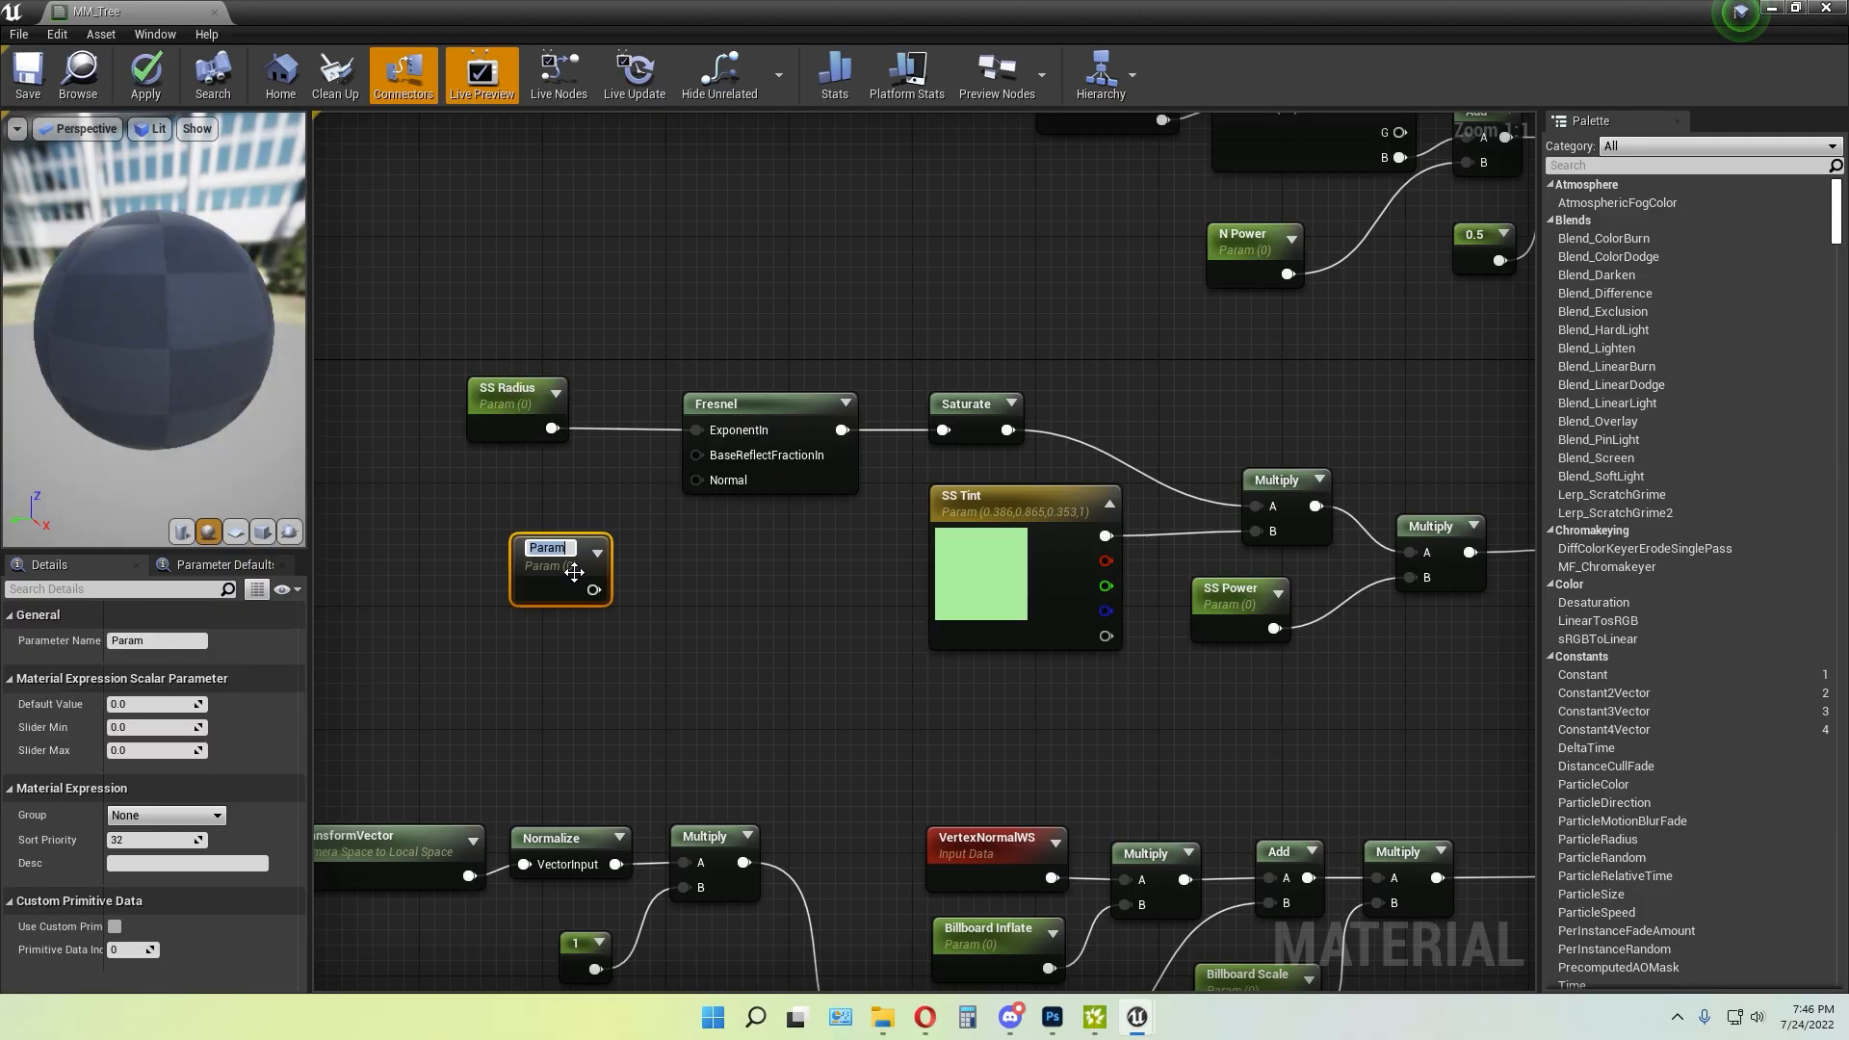
click(730, 590)
click(581, 558)
key(Delete)
Add an extra Fresnel node above the existing Fresnel node, then delete it
right_drag(772, 593, 702, 603)
right_drag(660, 412, 554, 410)
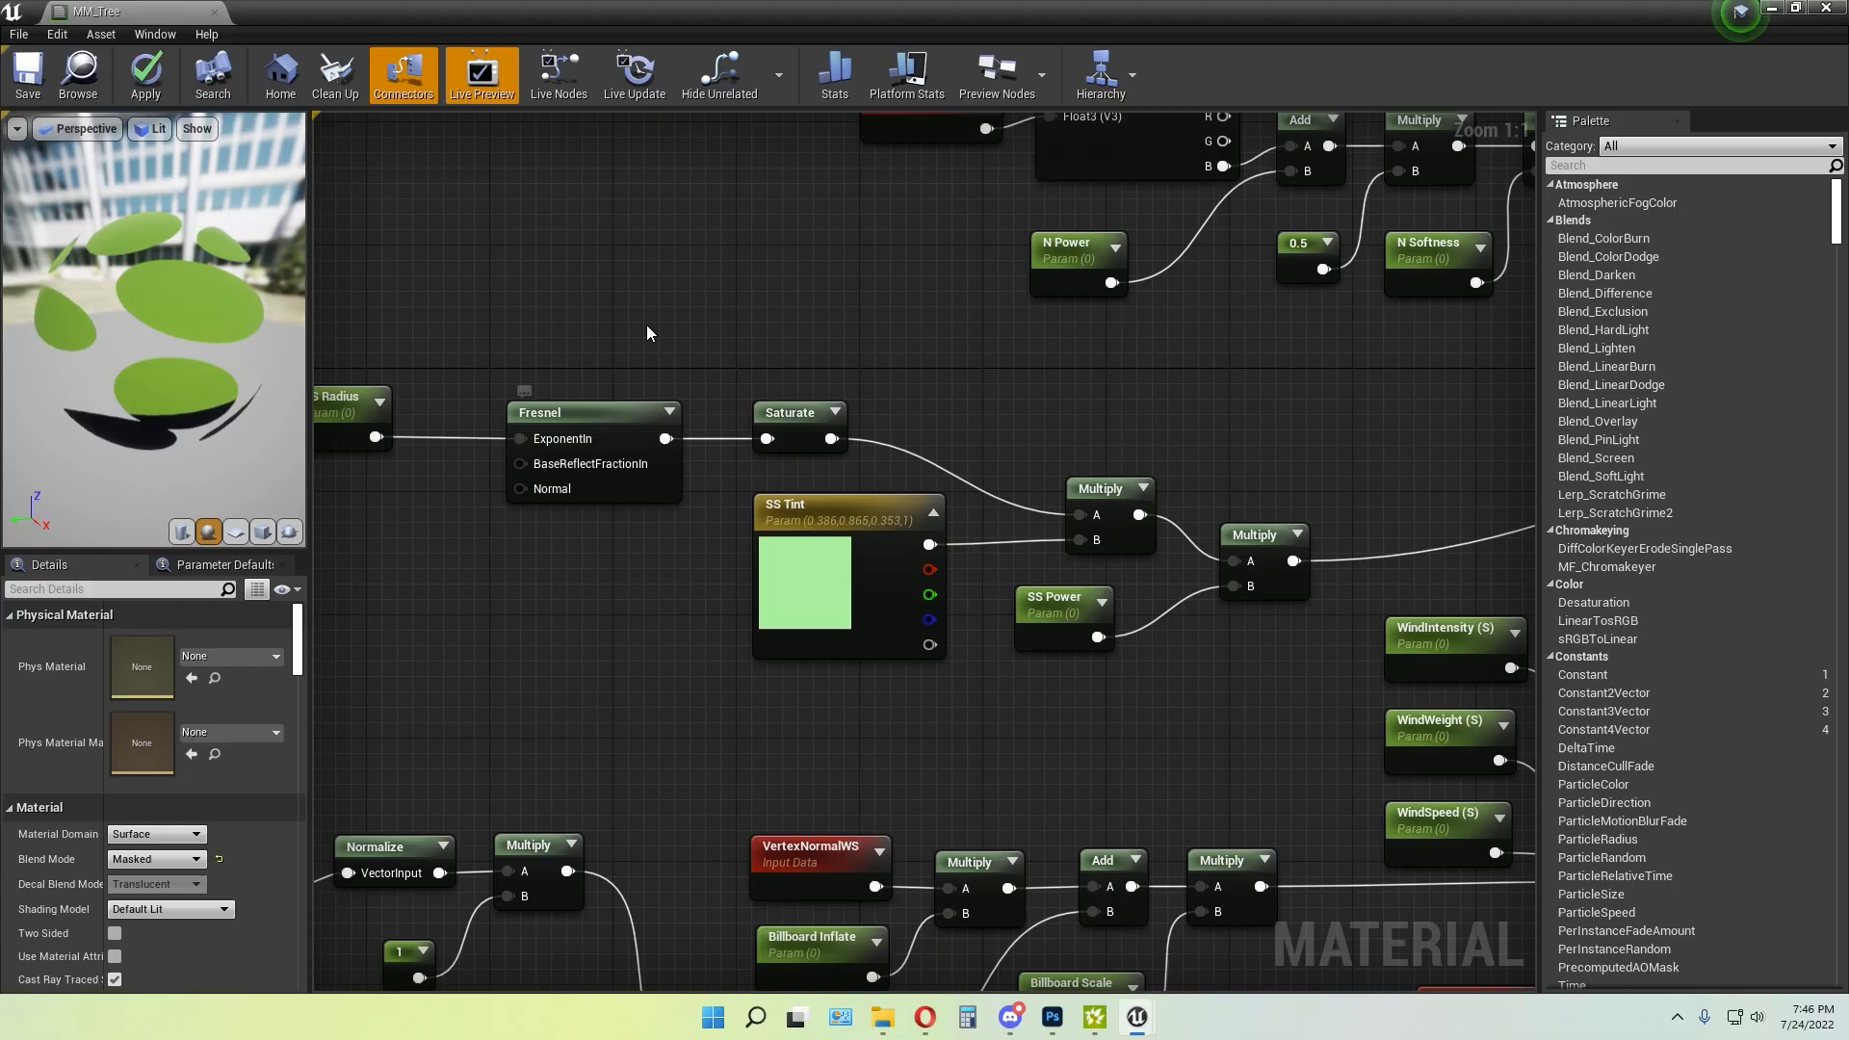
right_click(761, 333)
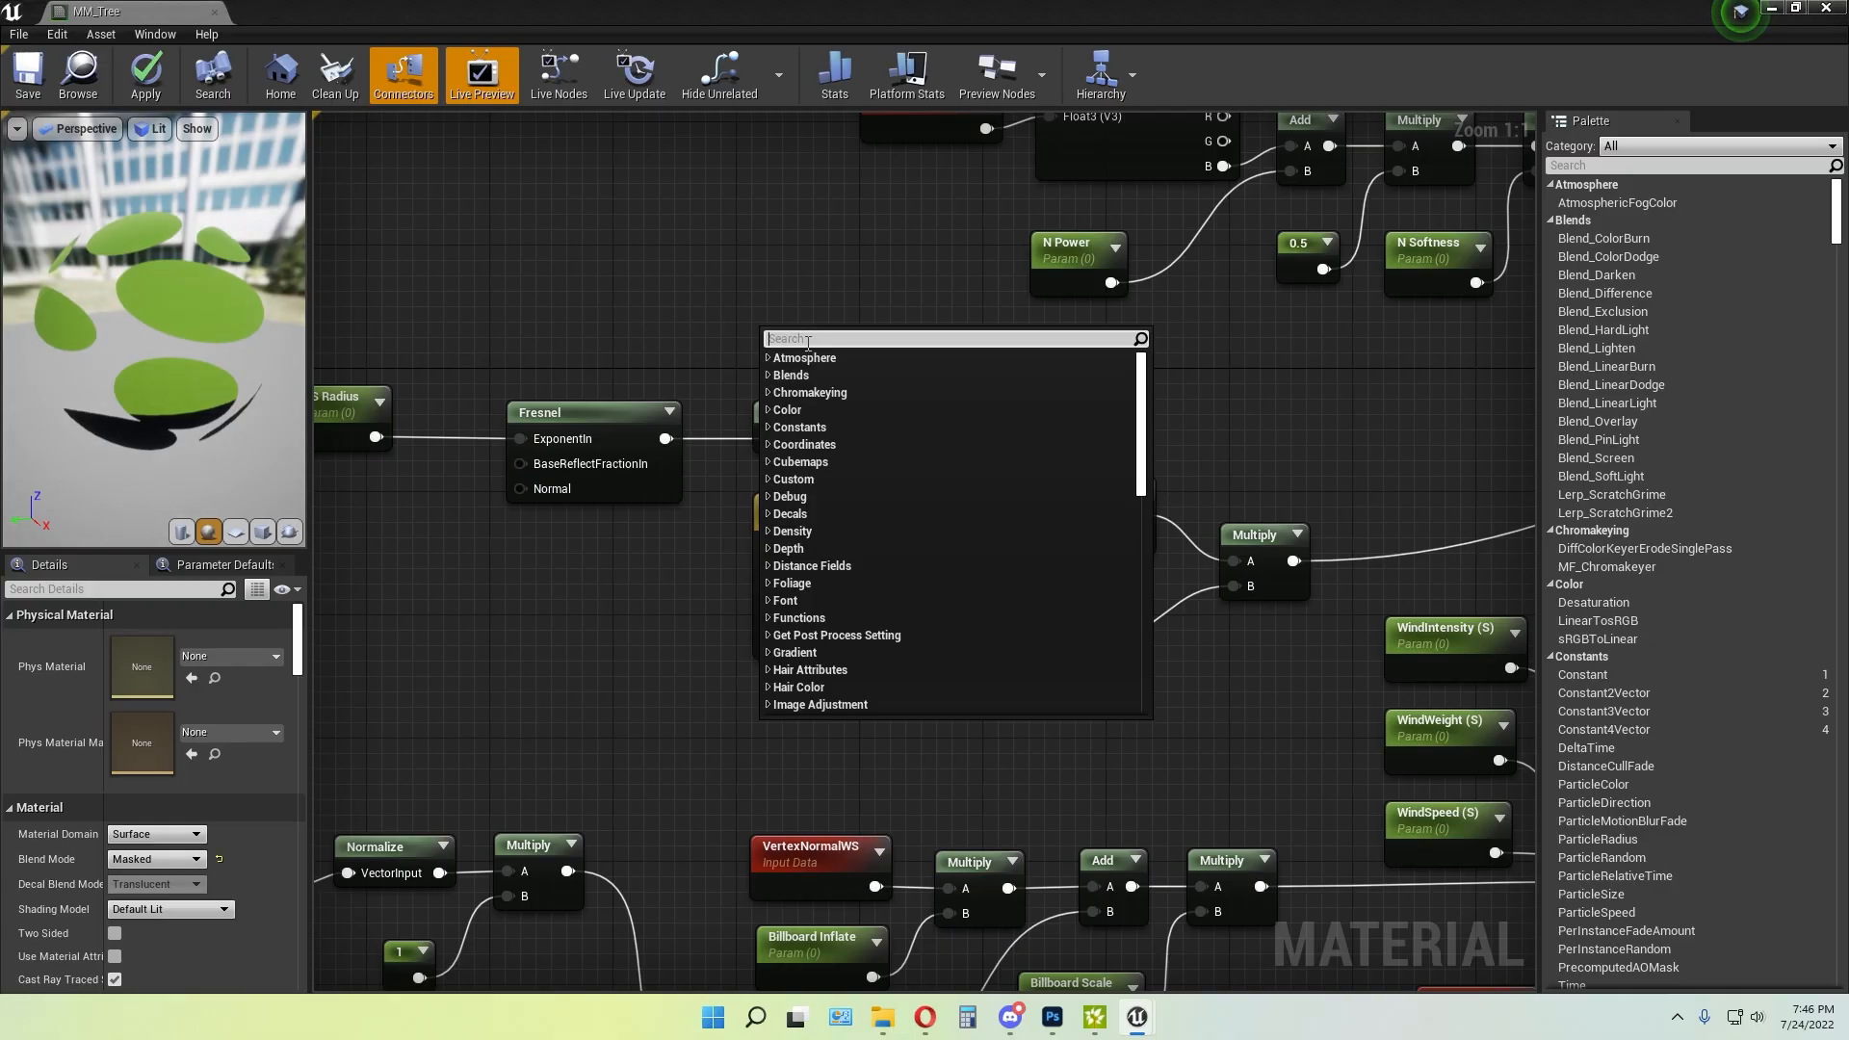
text(fre)
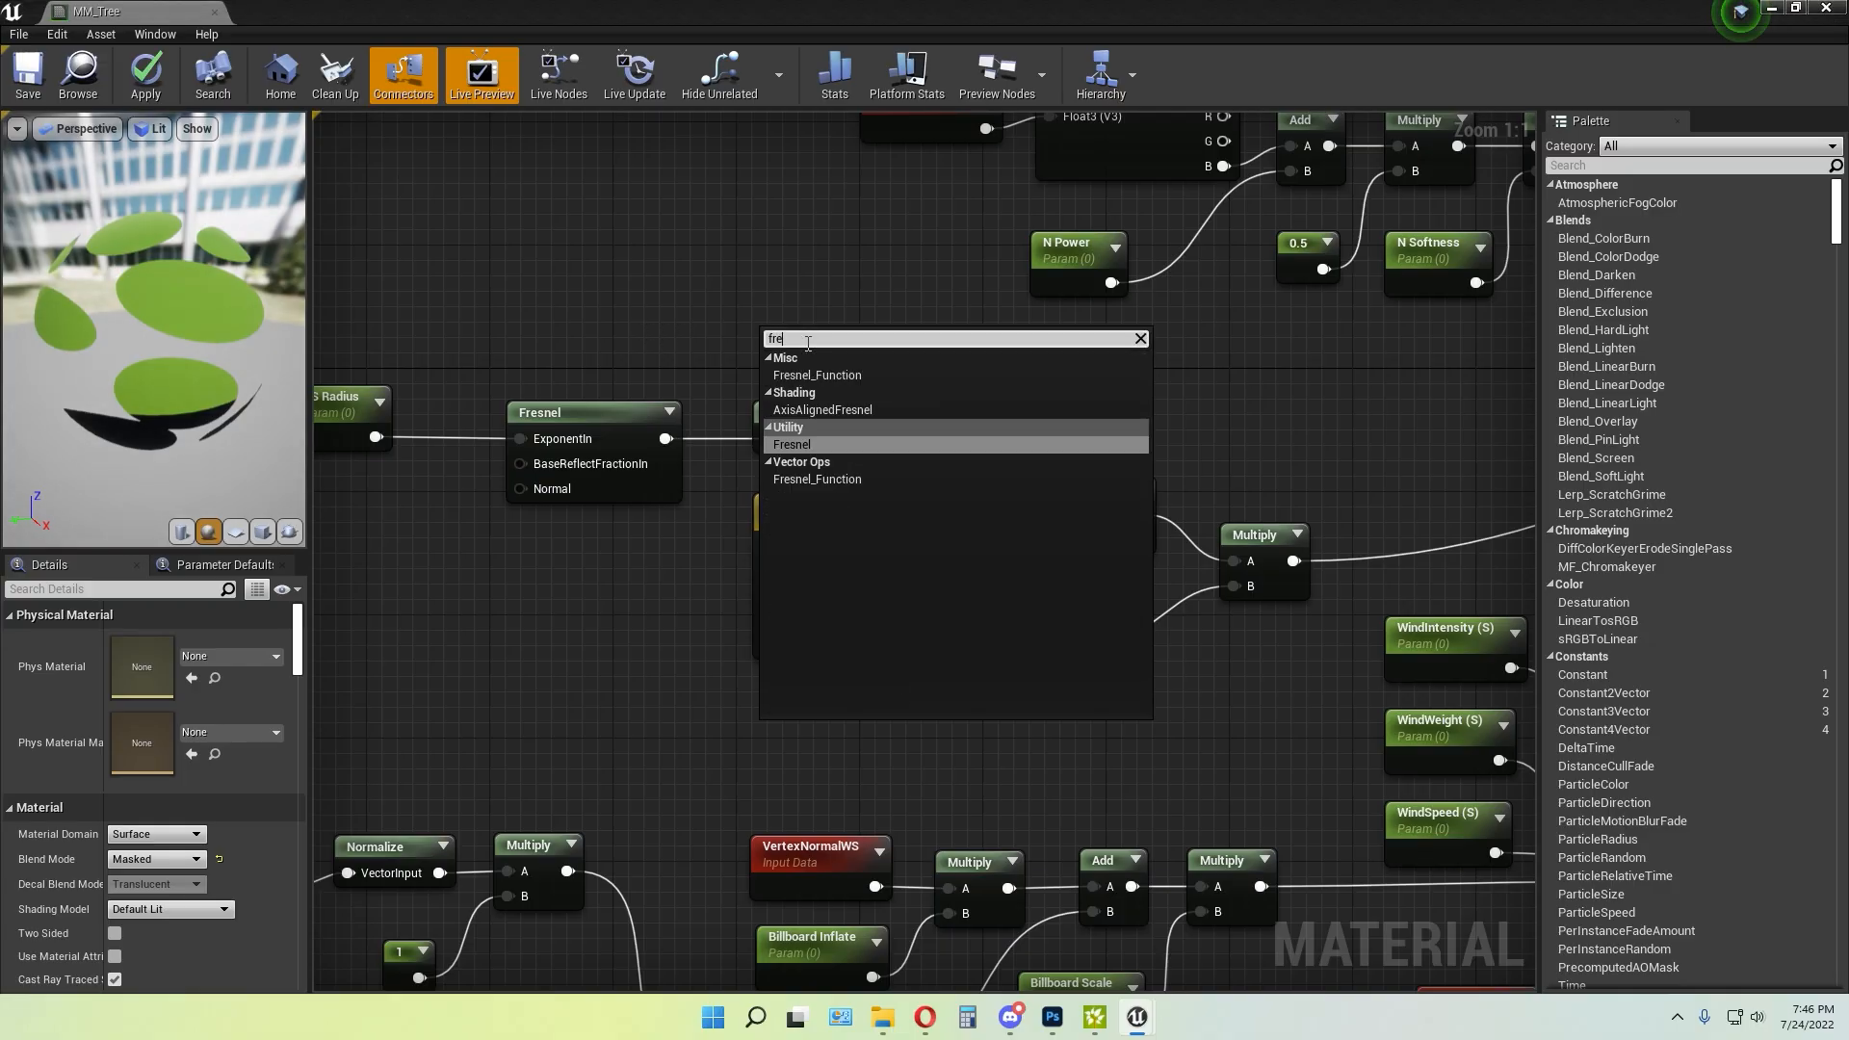
click(798, 446)
drag(817, 335, 522, 308)
key(Delete)
Add a second Saturate node and place it just above the existing Saturate node
right_click(855, 321)
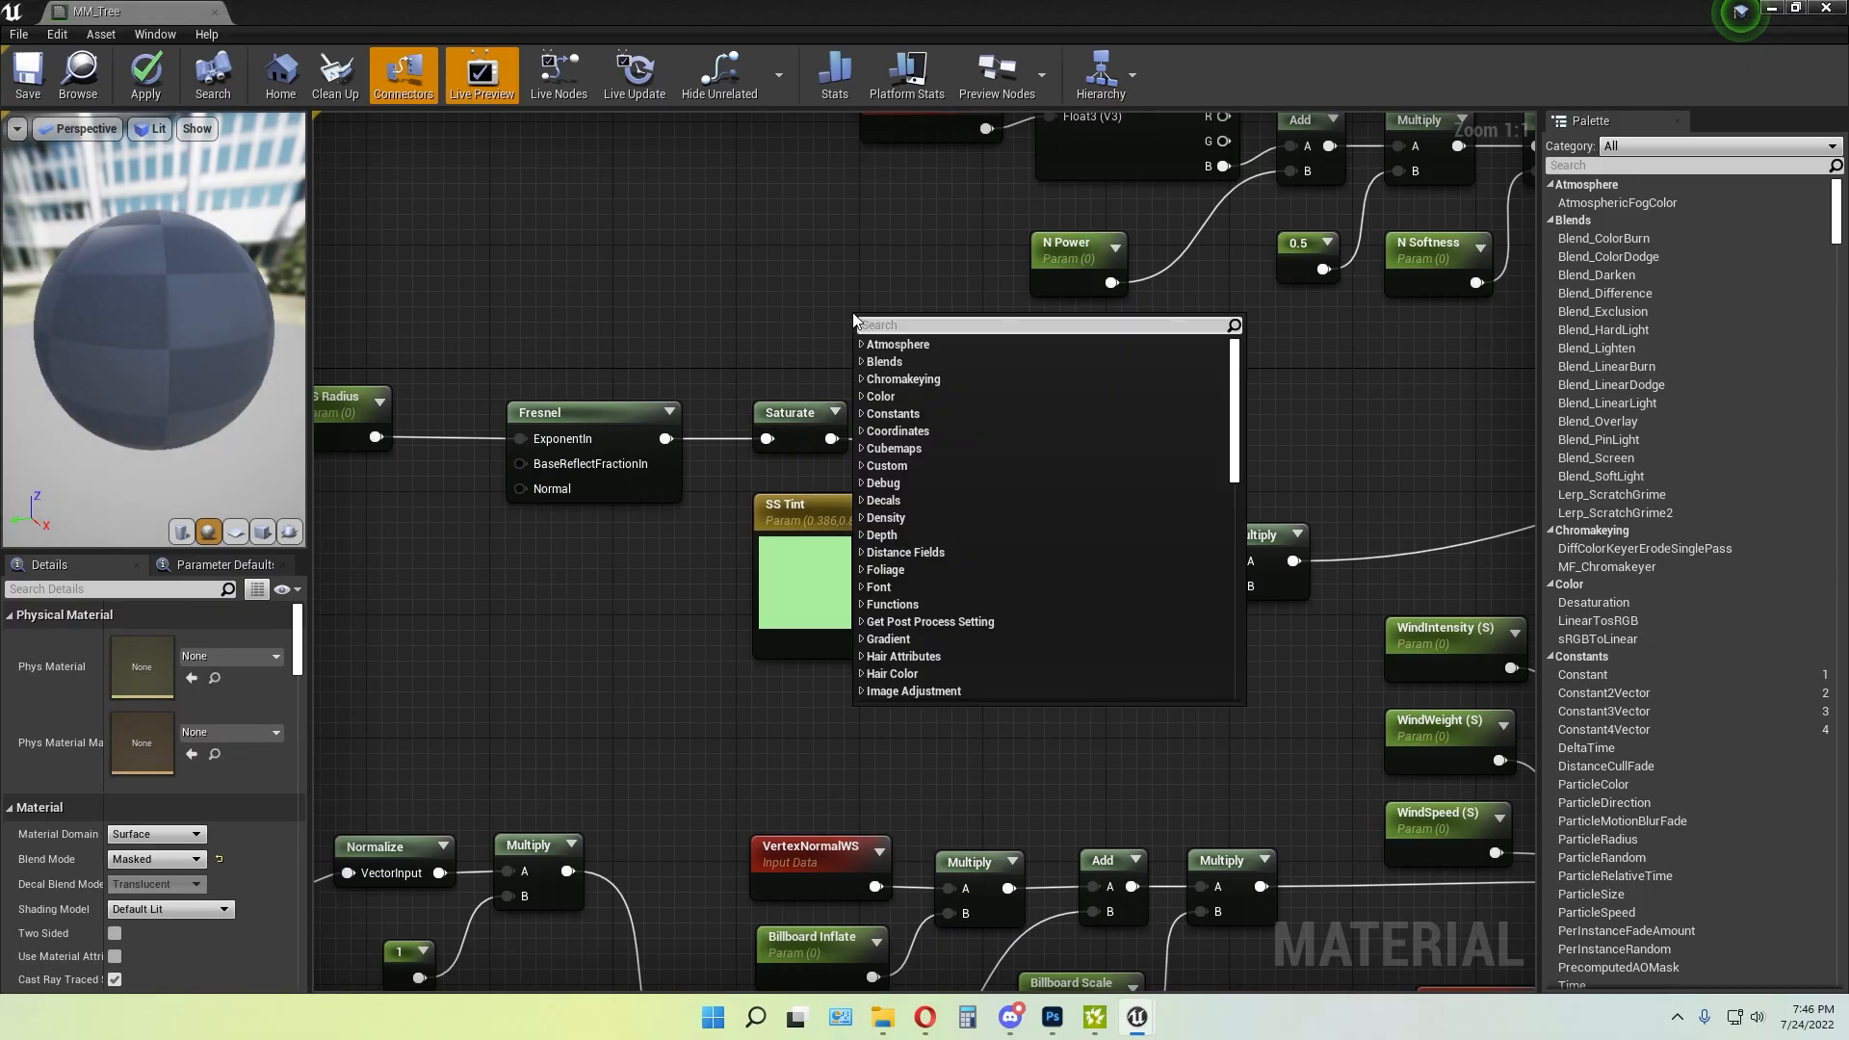
text(satur)
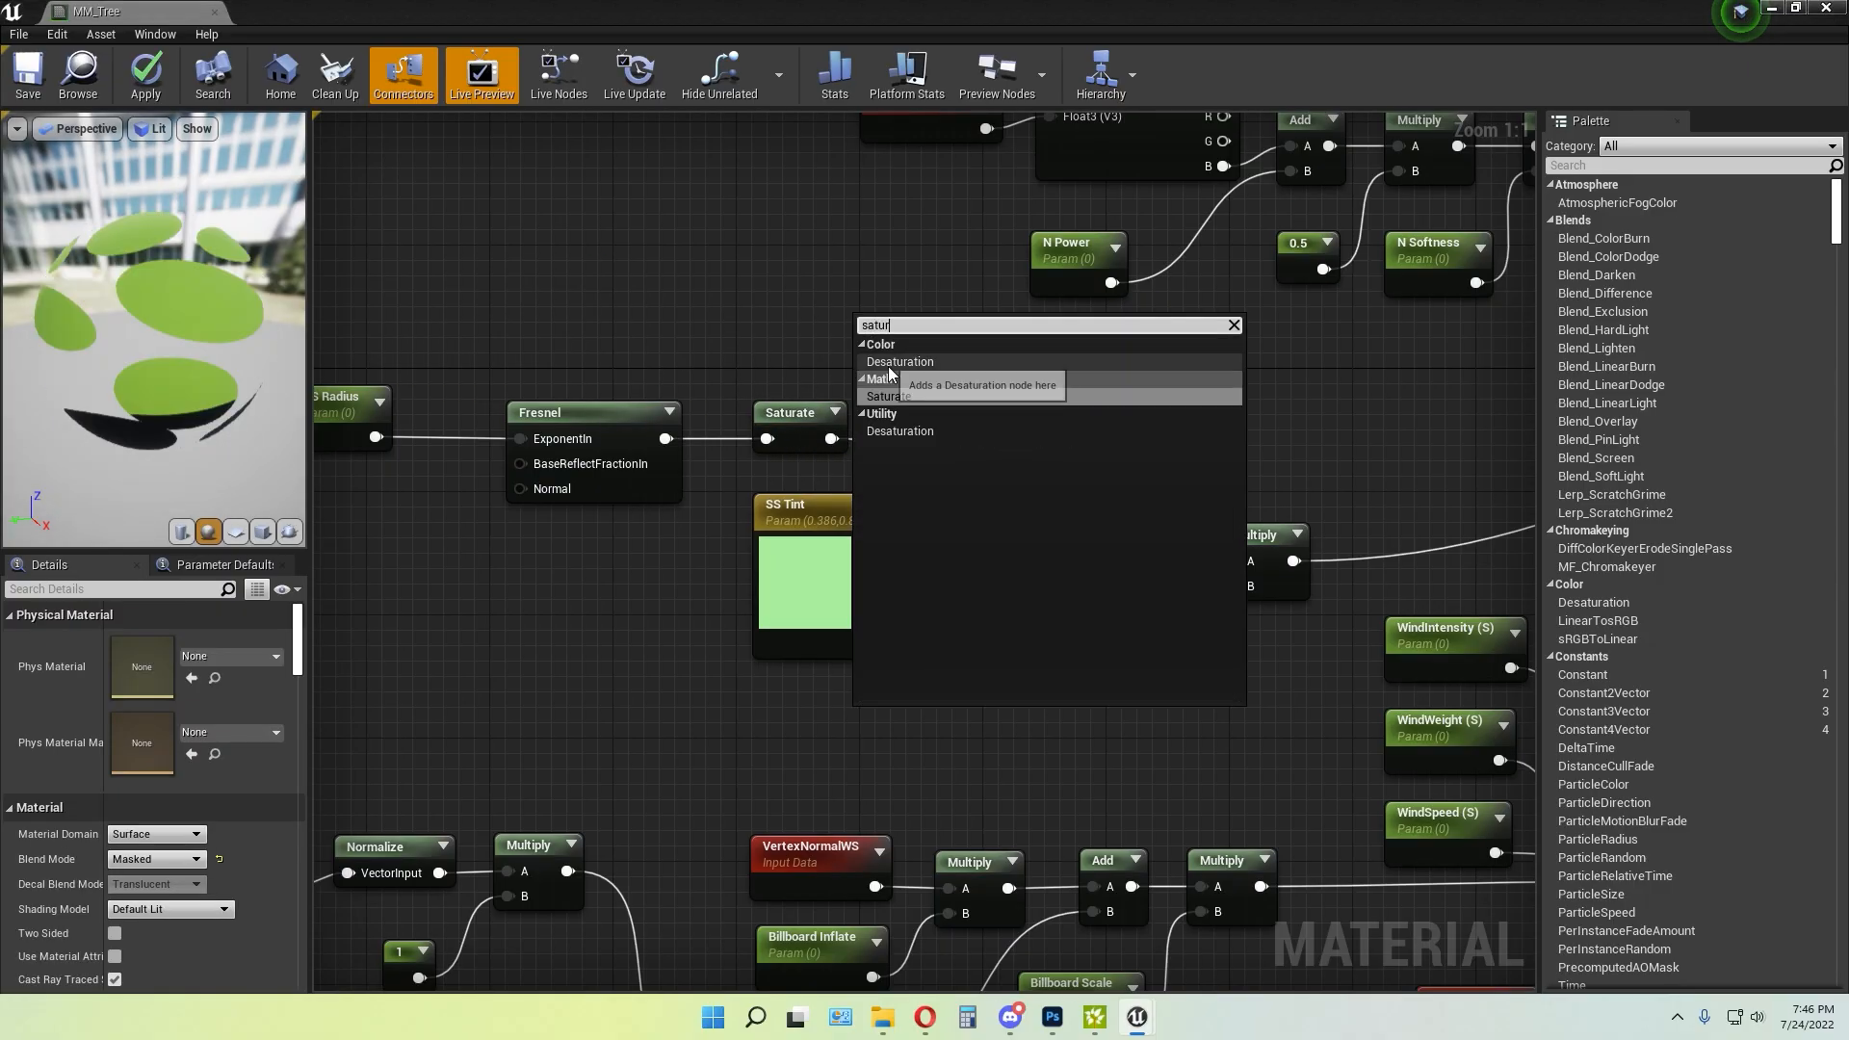
click(911, 396)
drag(882, 336, 796, 337)
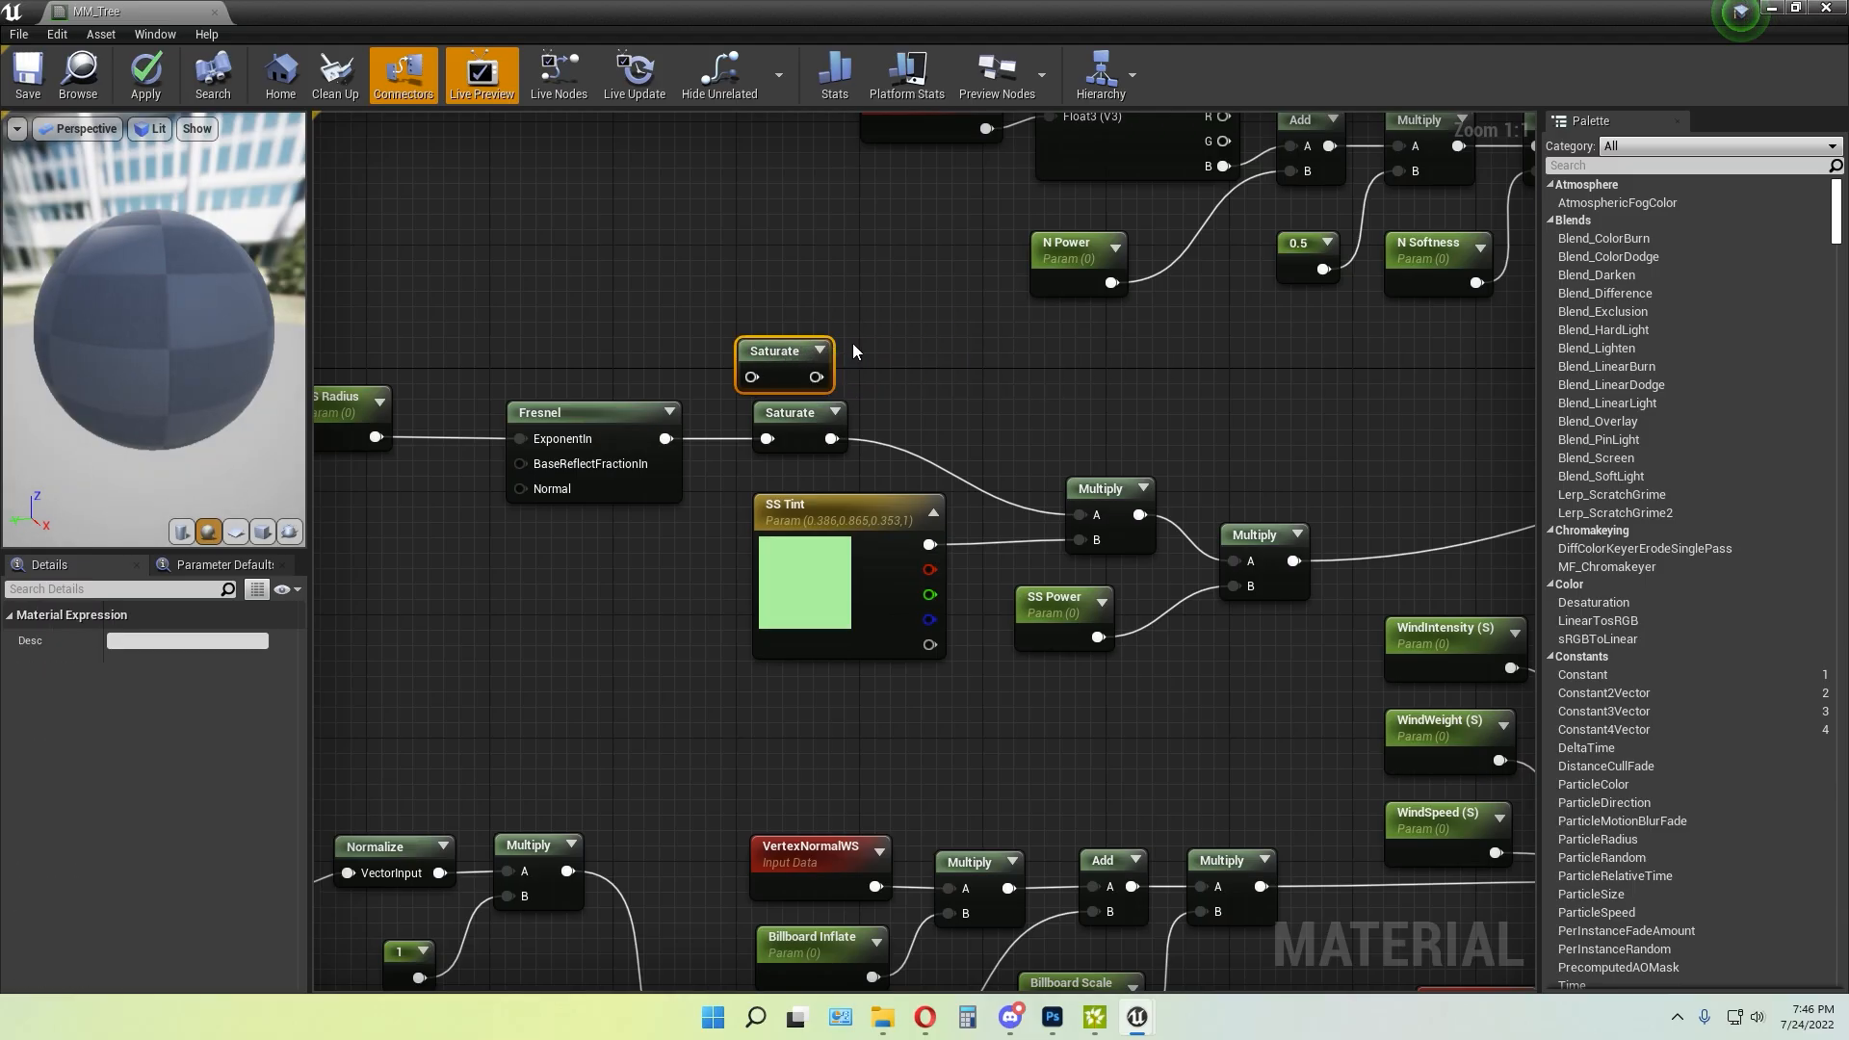
Delete the extra Saturate node above the connected Saturate node
key(Delete)
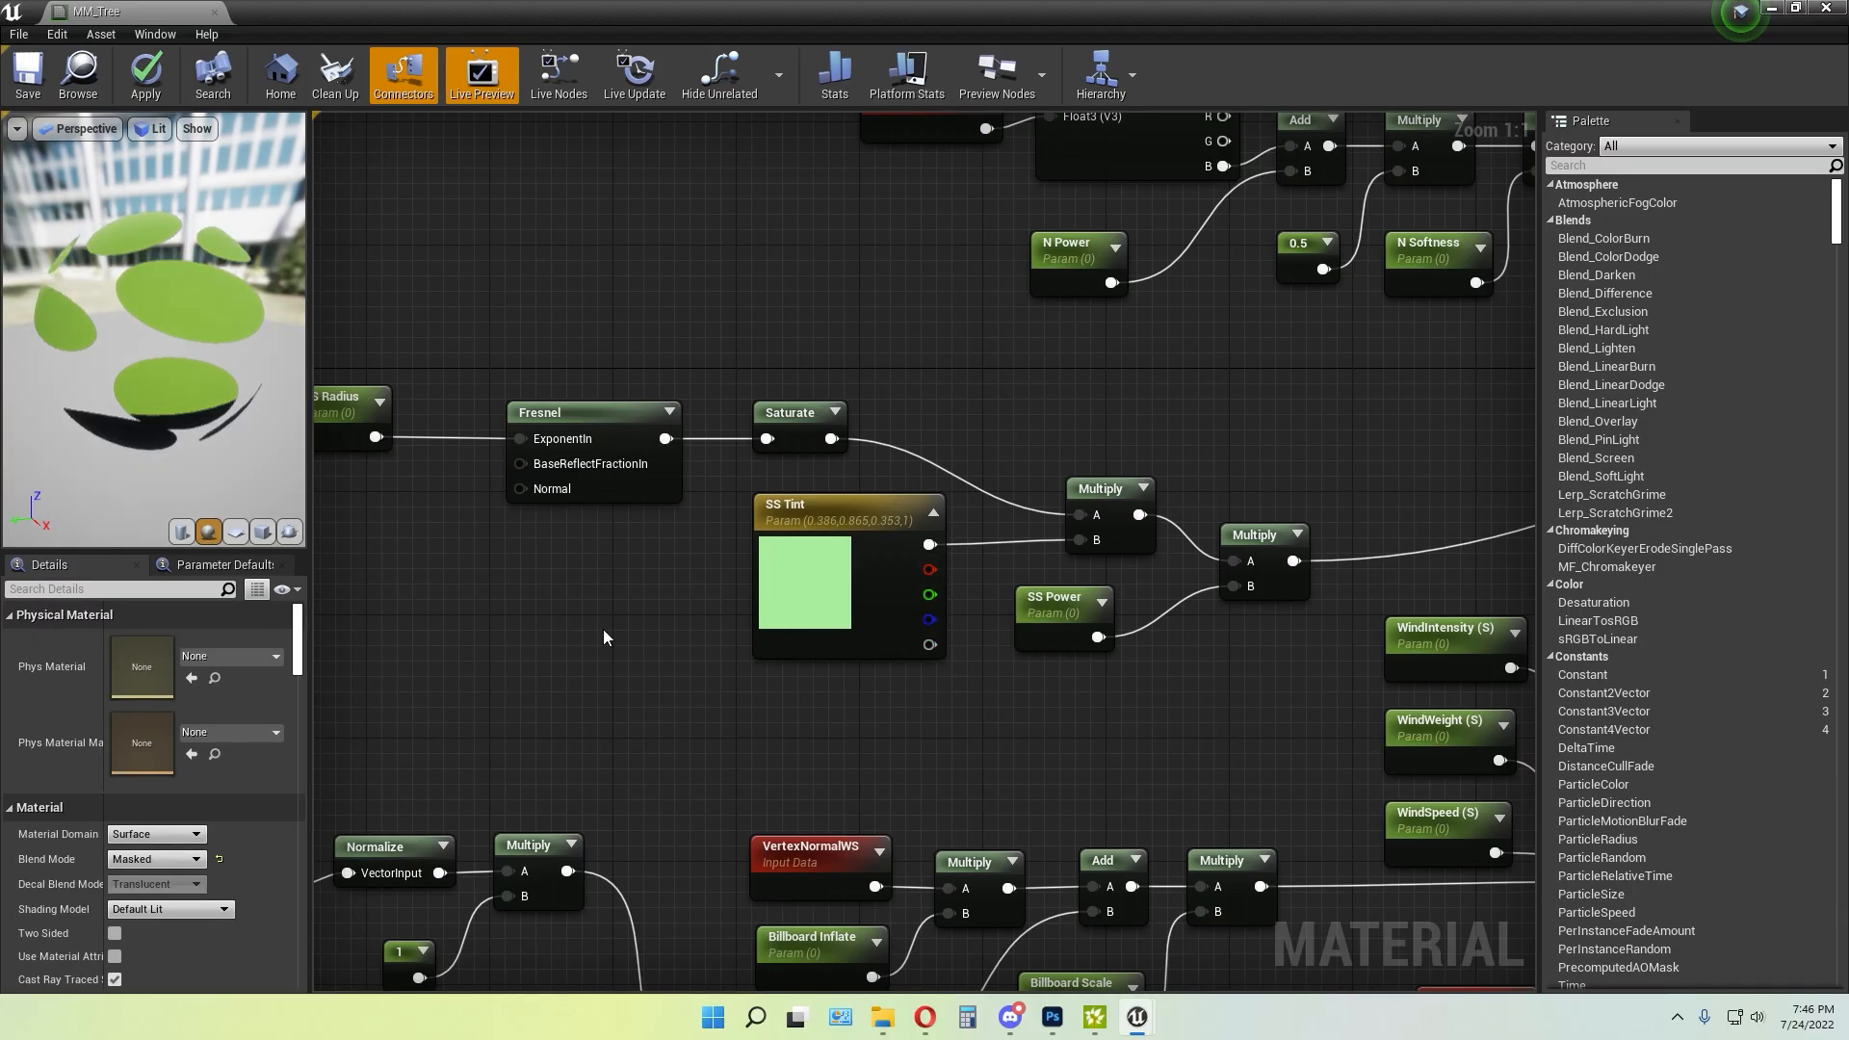
Add a Constant3Vector node below the Fresnel node and convert it to a parameter, then delete it
key(3)
click(588, 611)
right_click(622, 611)
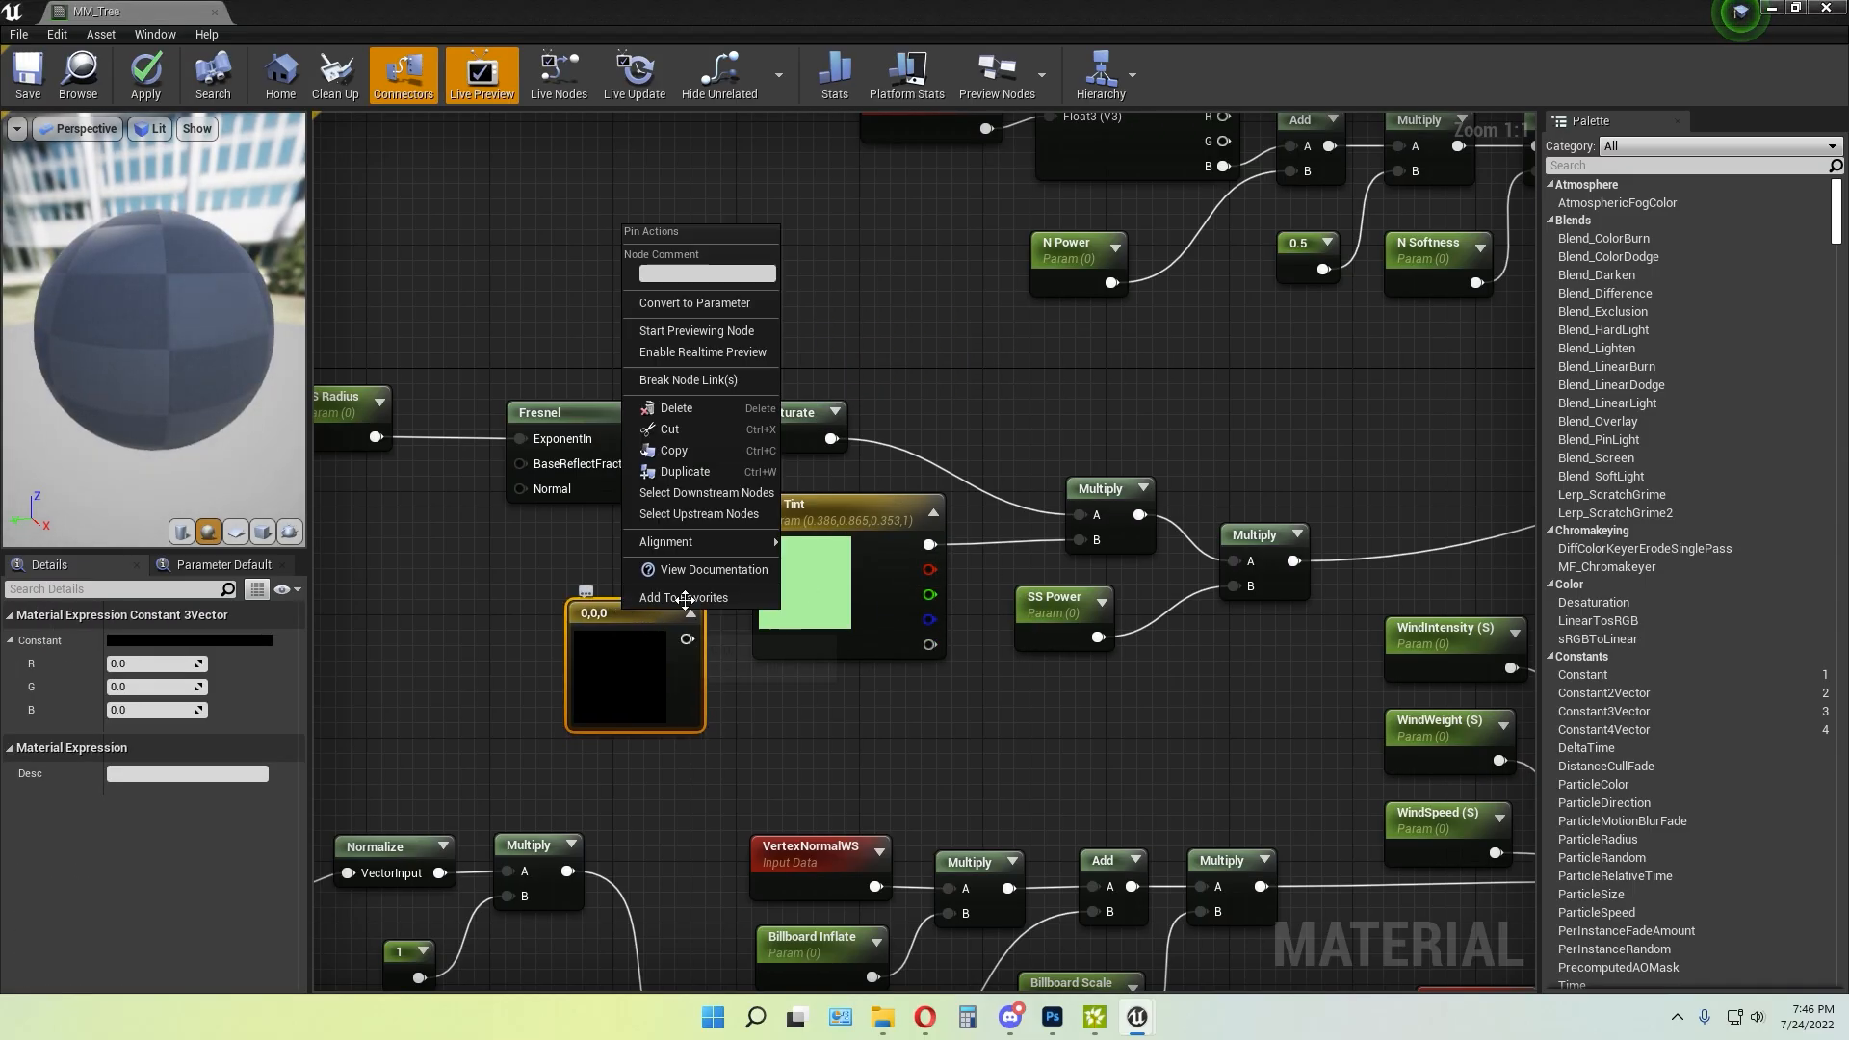
click(726, 308)
click(833, 758)
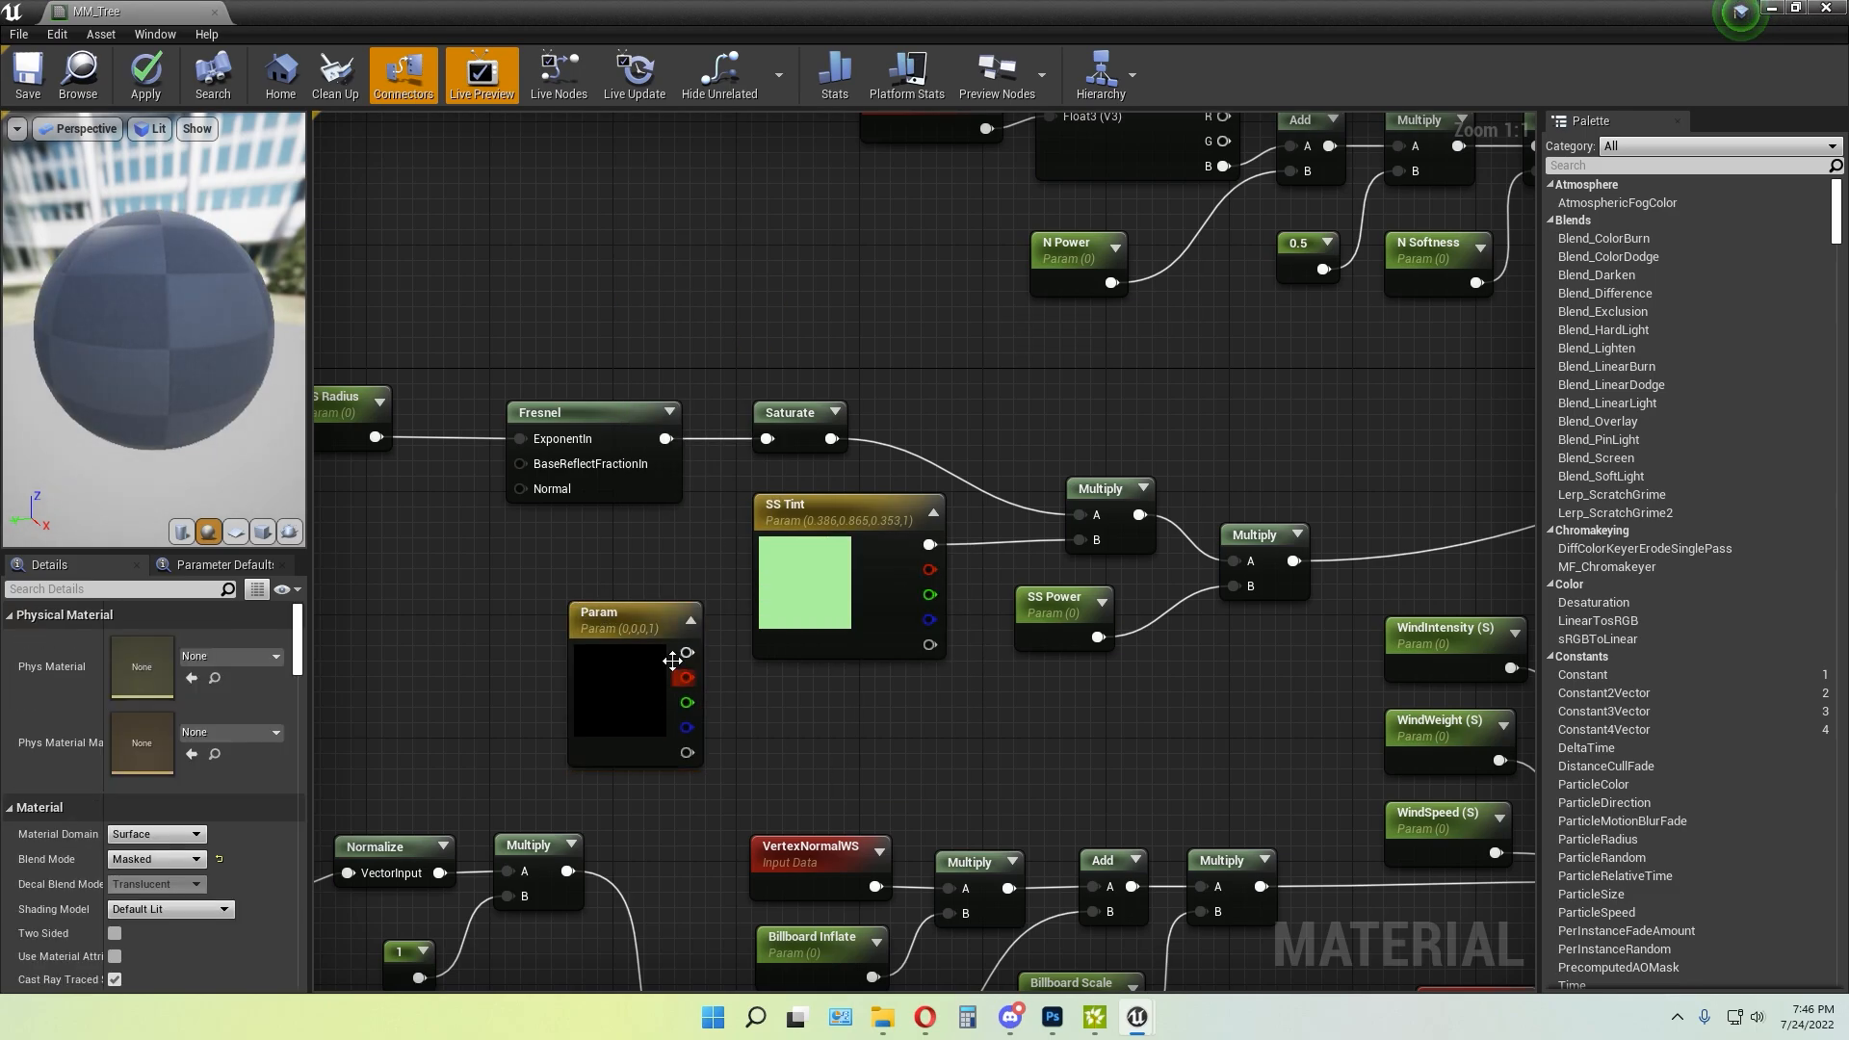
click(633, 622)
key(Delete)
Examine the subsurface node chain from SS Radius and SS Tint through the Multiply nodes feeding Emissive Color
right_drag(935, 713, 684, 741)
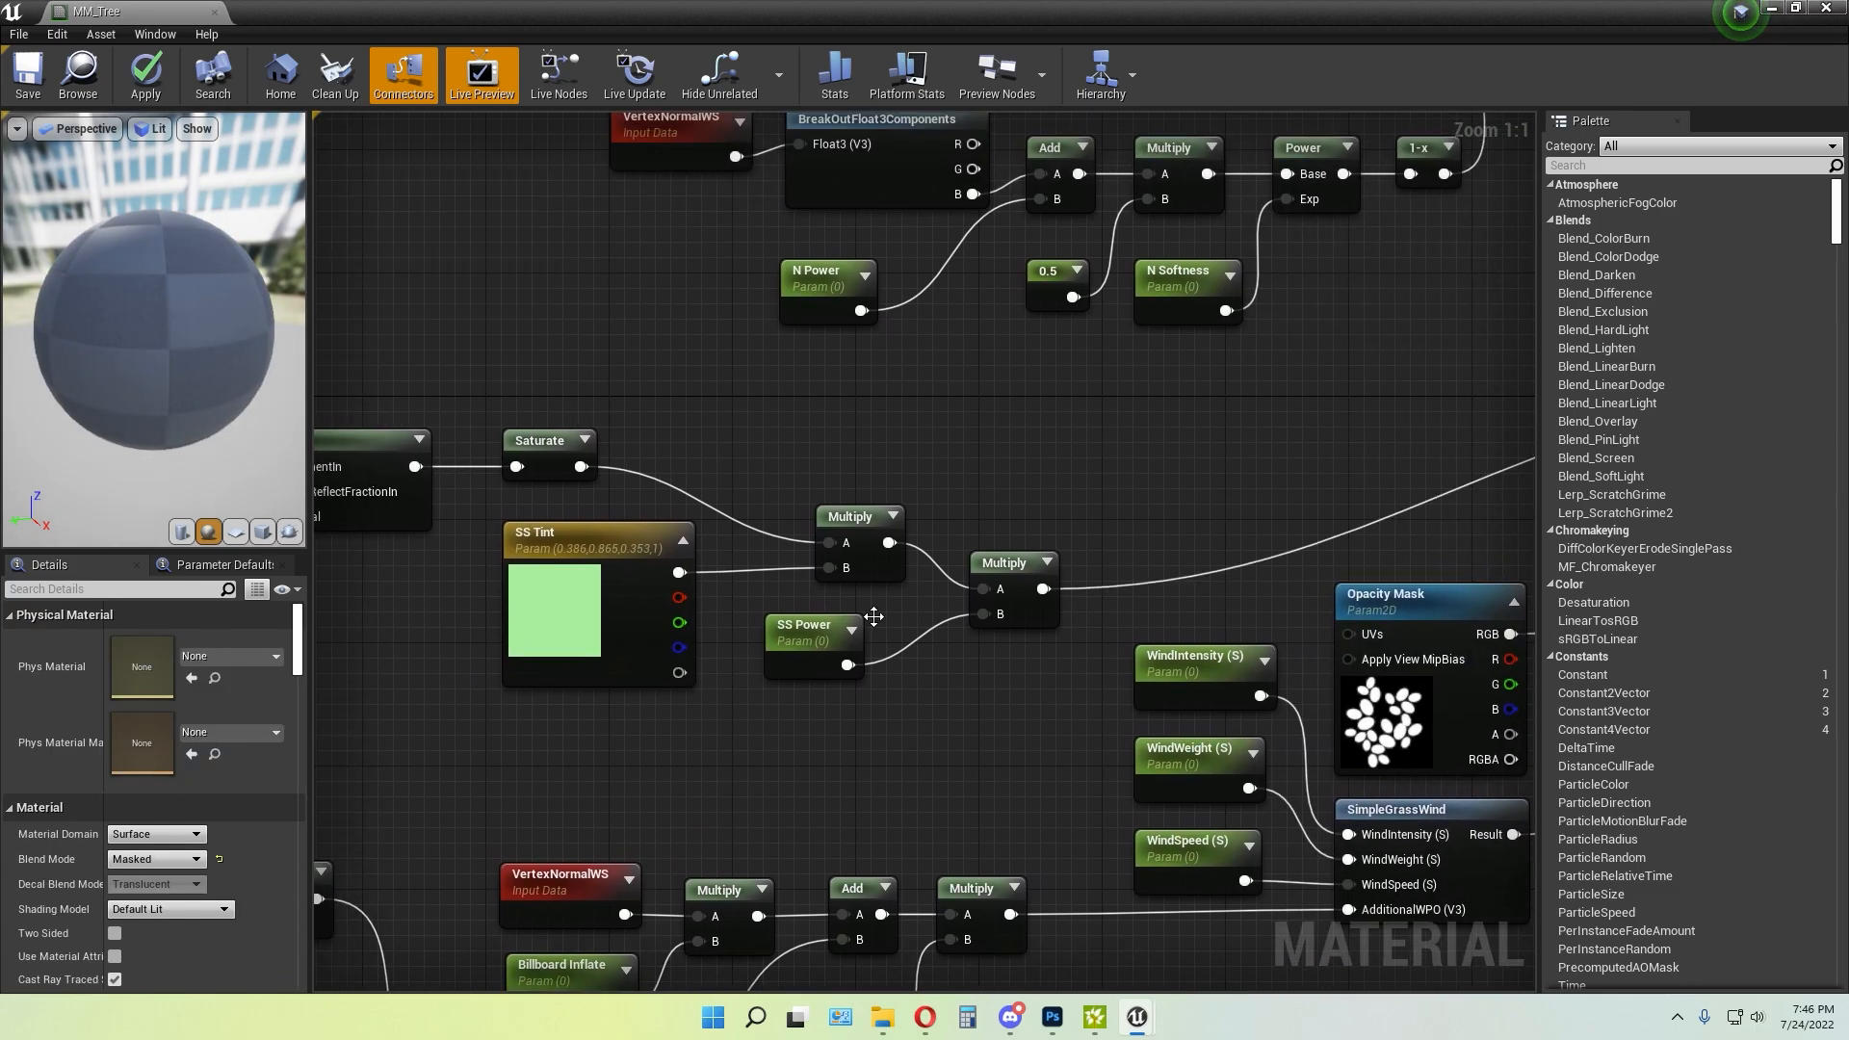
click(872, 511)
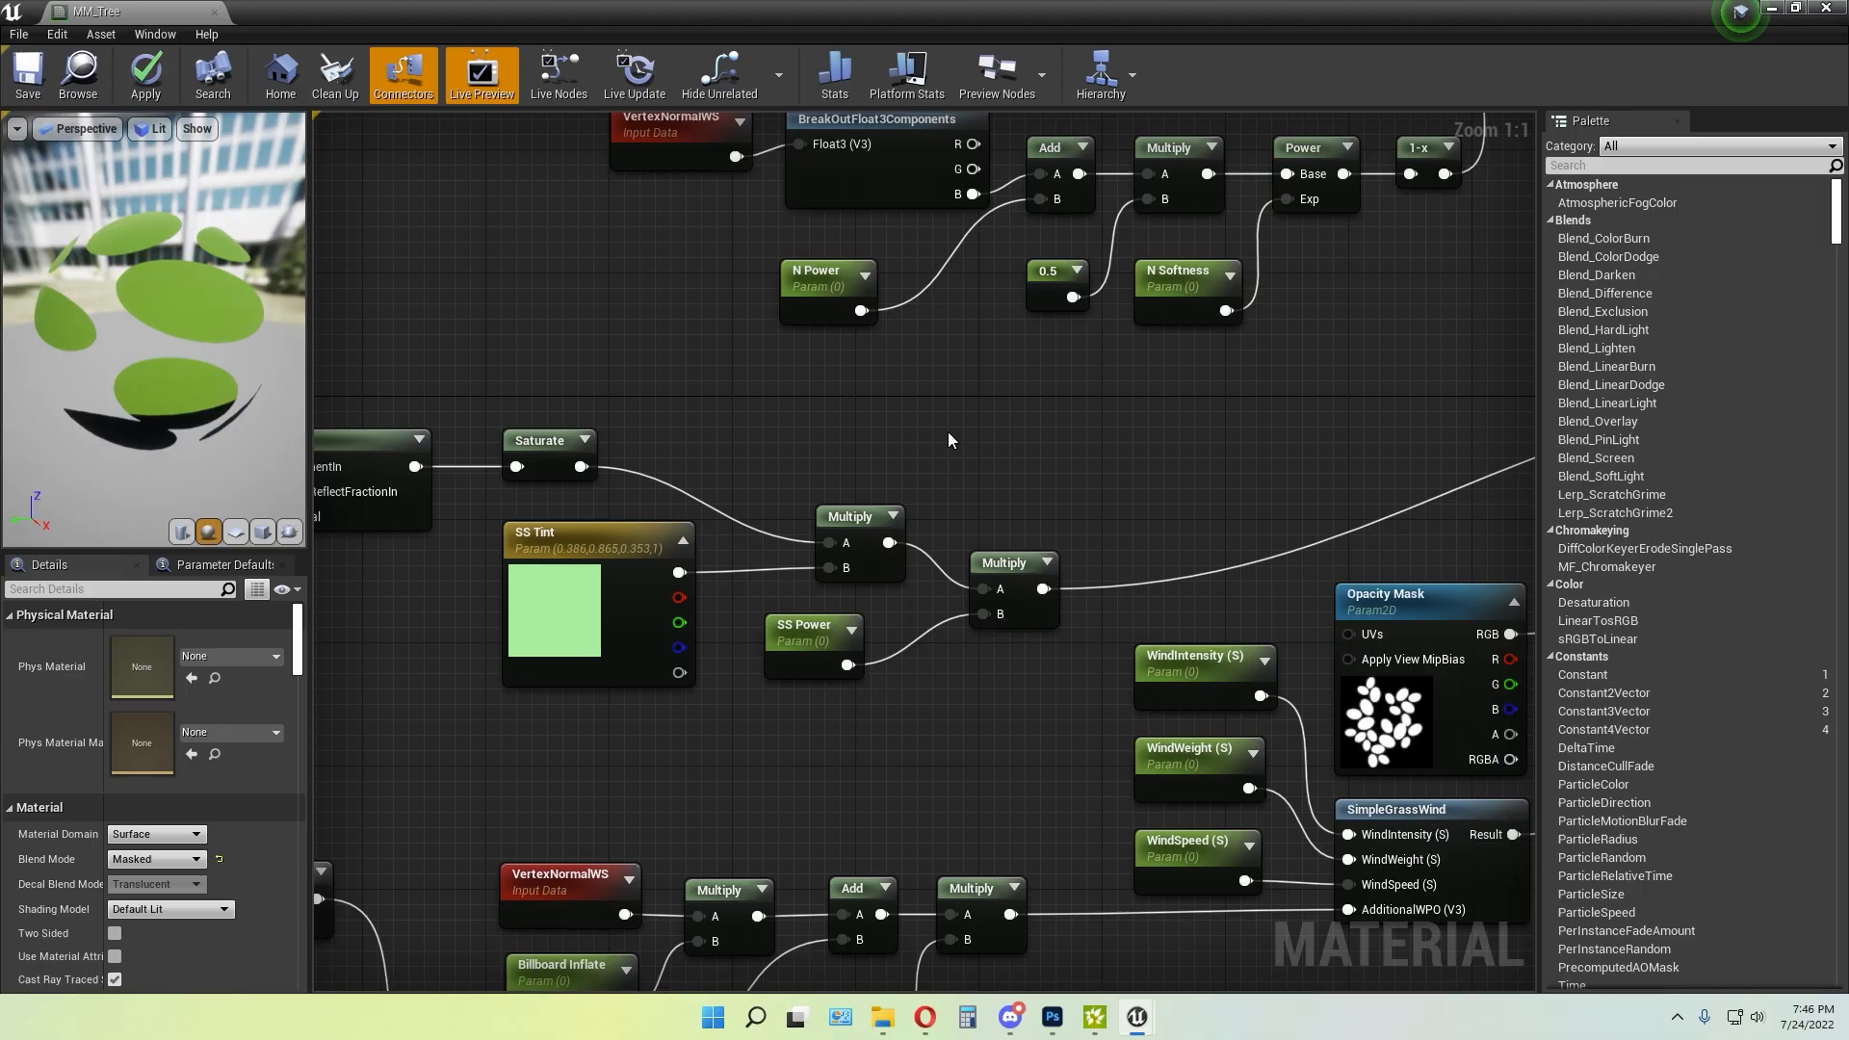
right_drag(950, 438, 1011, 437)
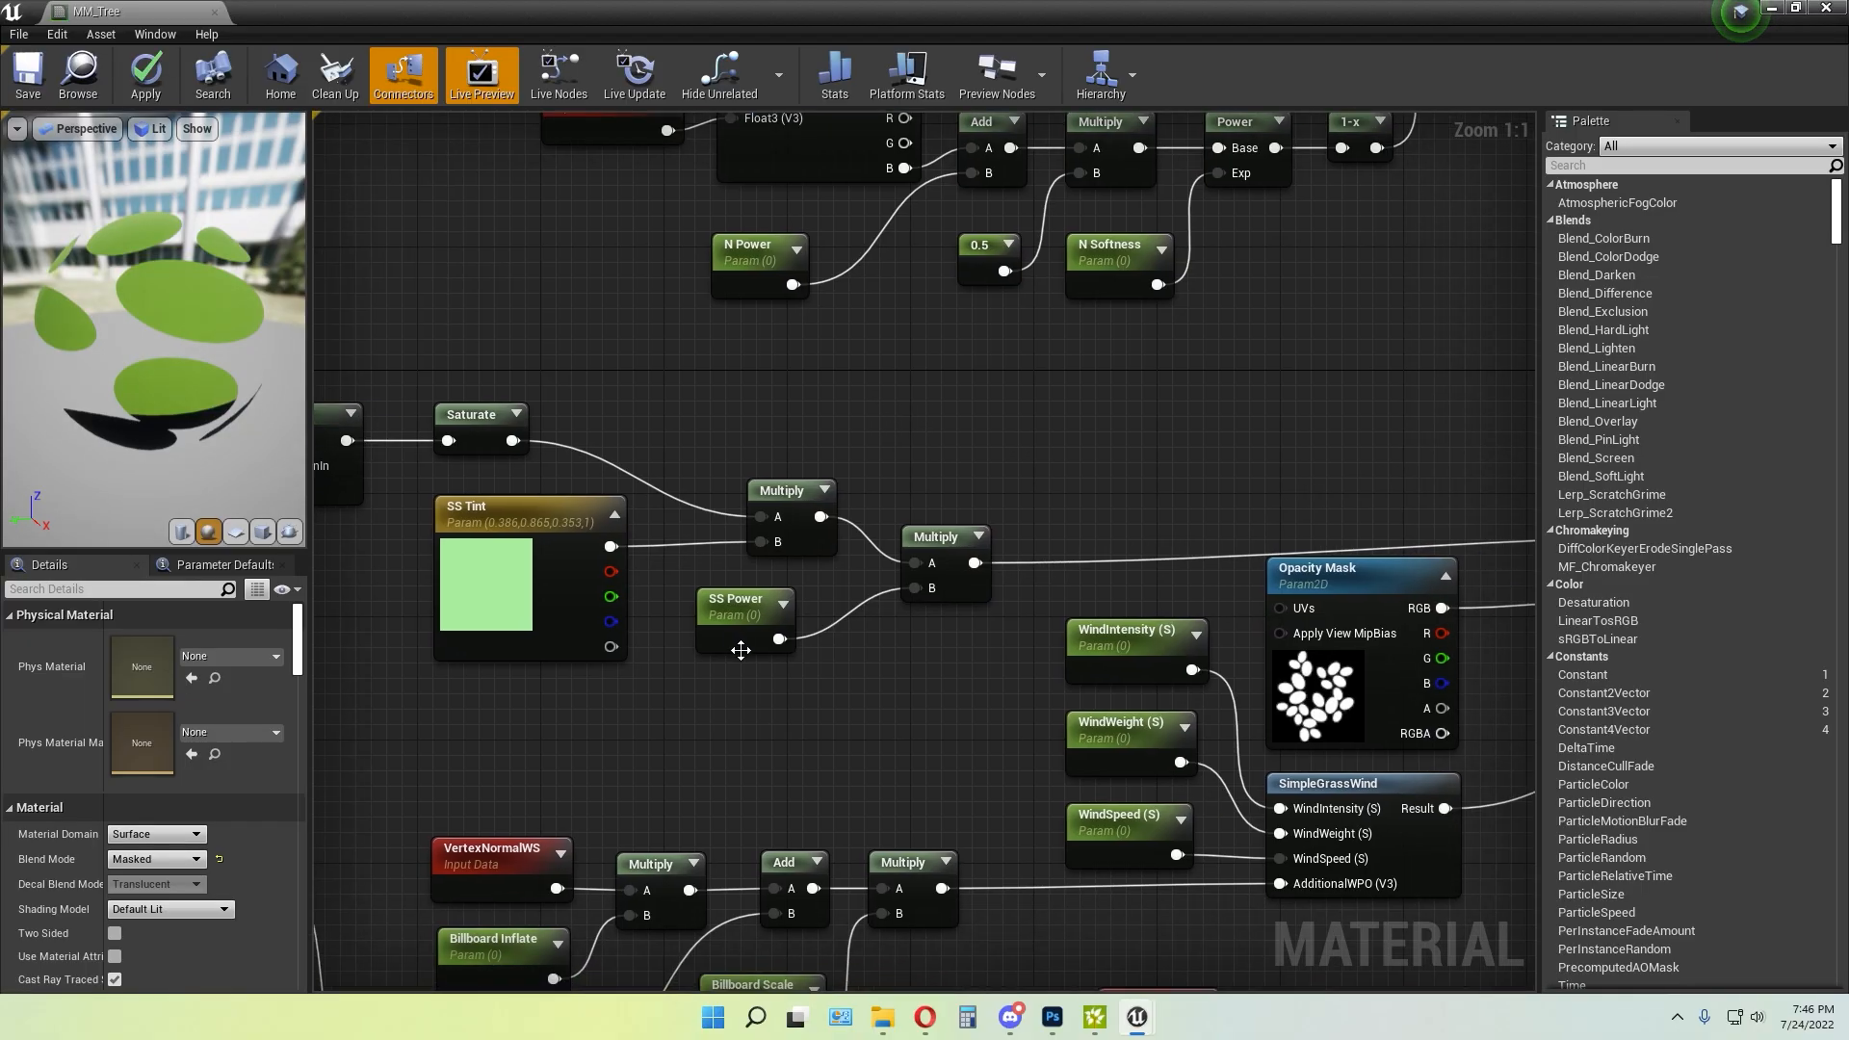
click(743, 621)
click(858, 668)
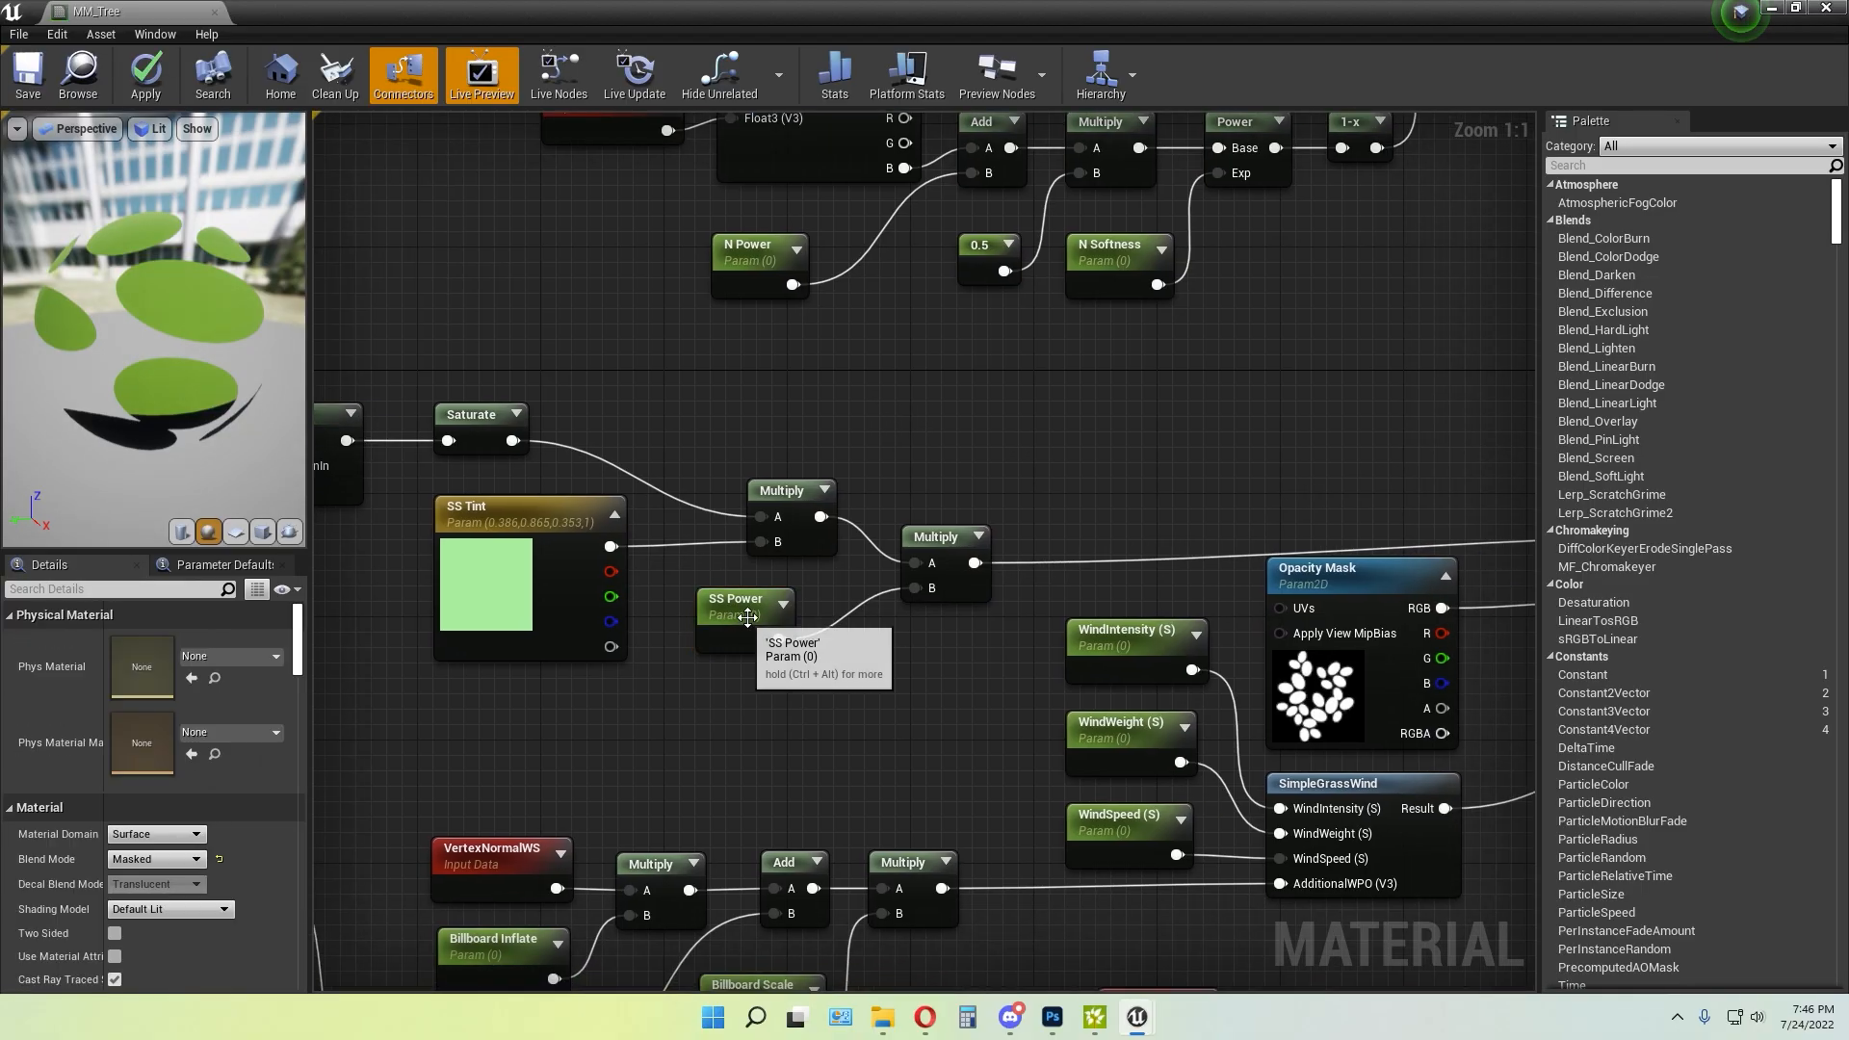
scroll(981, 684, down, 2)
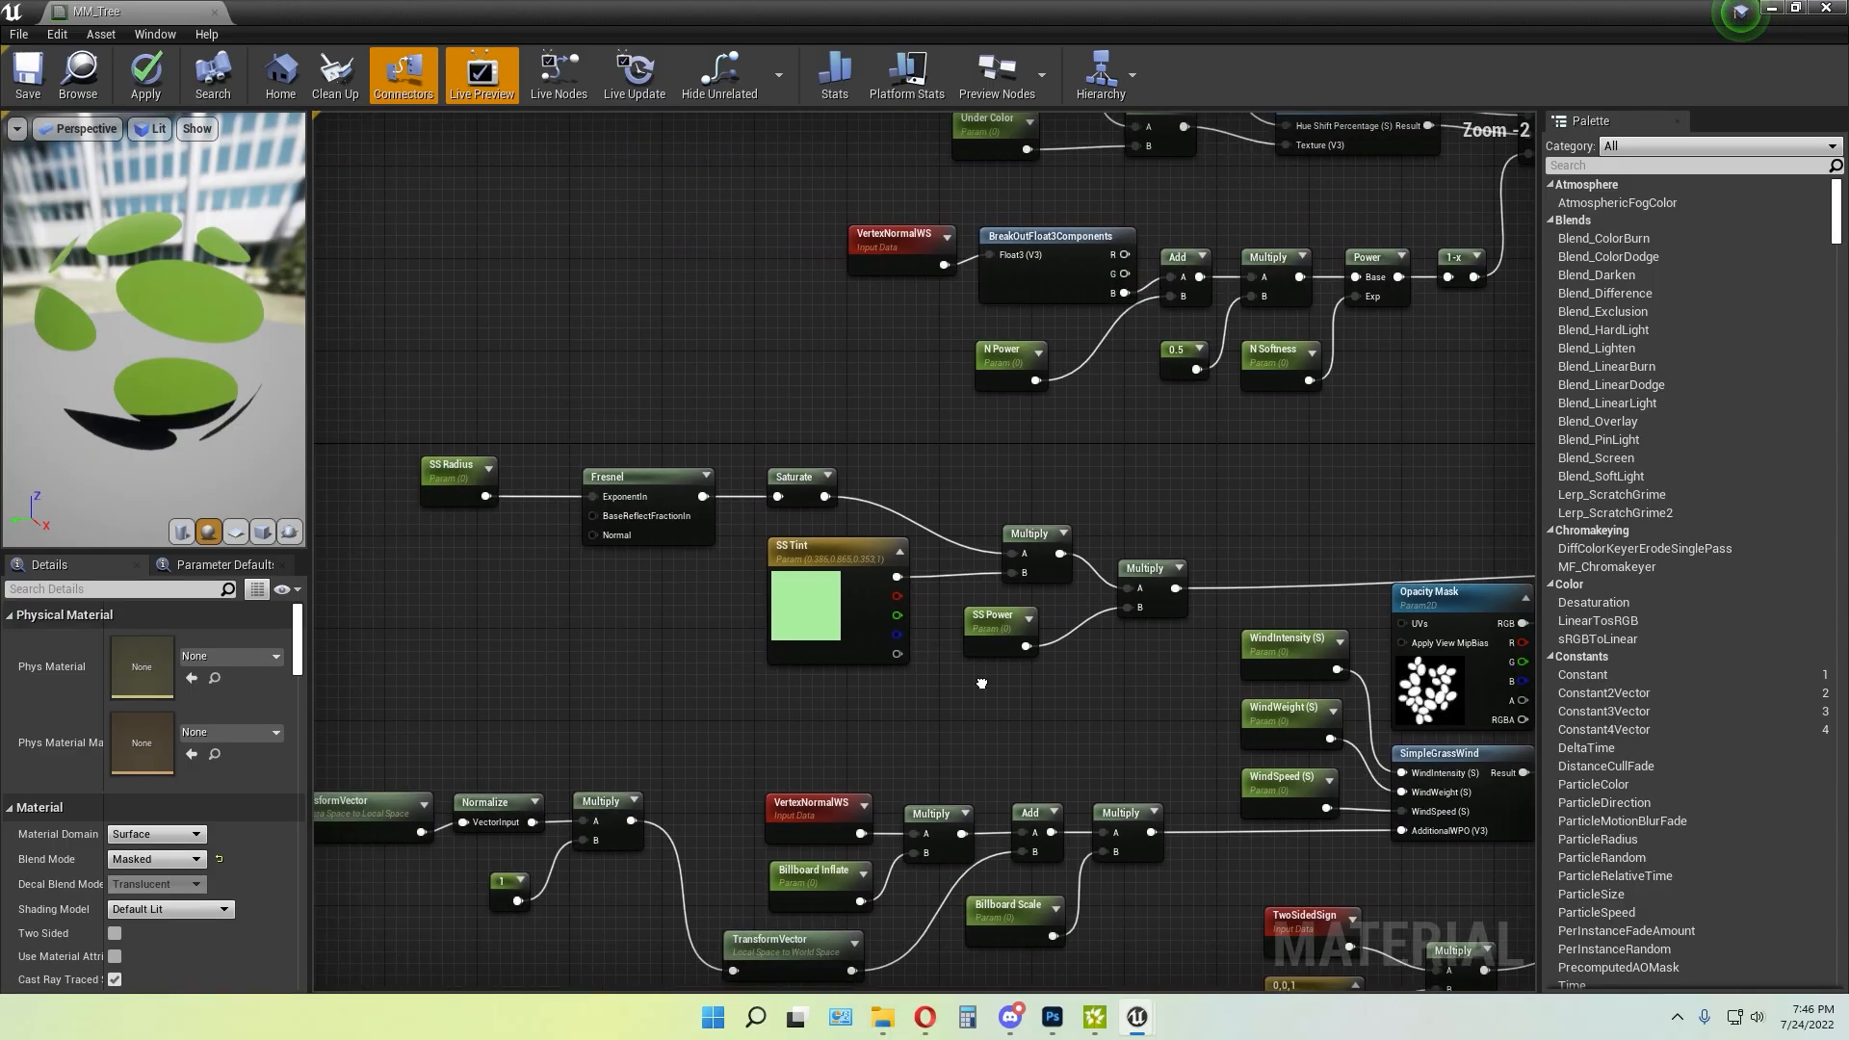
scroll(981, 683, down, 1)
drag(445, 454, 1176, 659)
right_drag(1301, 547, 1217, 513)
click(1142, 517)
drag(970, 607, 363, 431)
click(1050, 649)
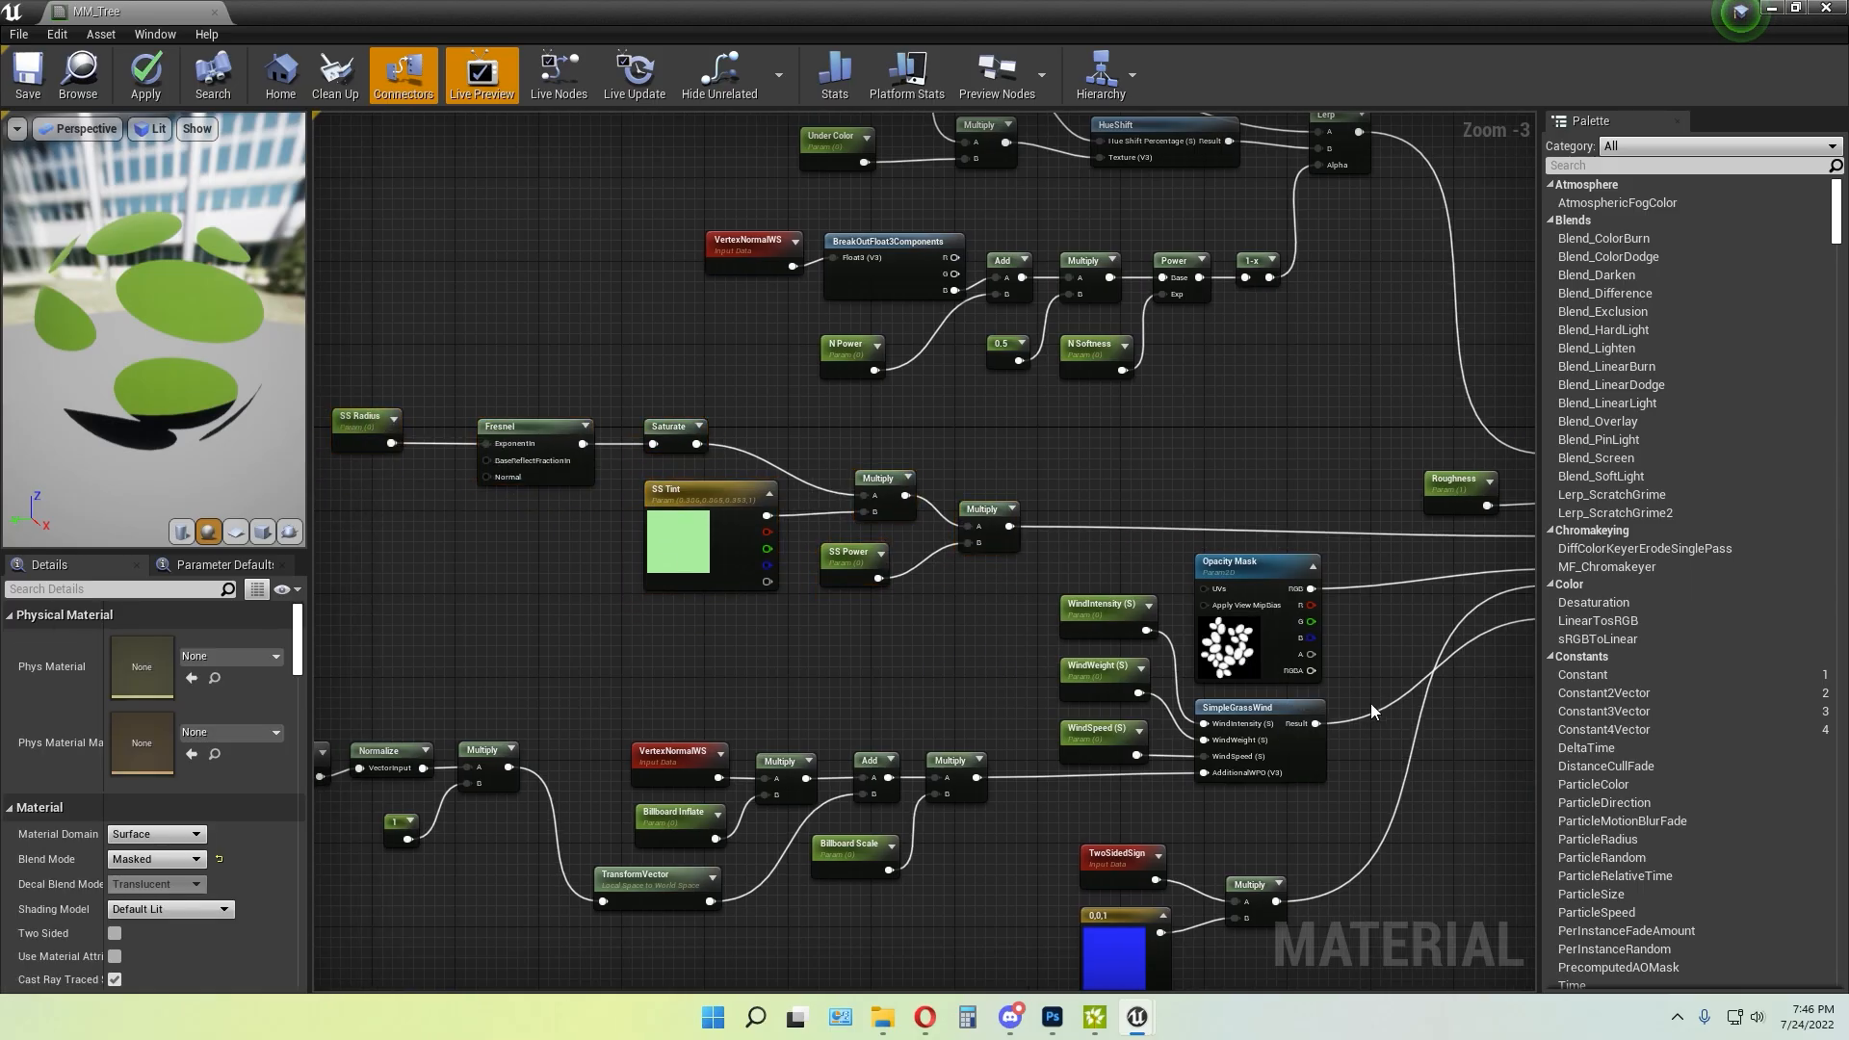
Examine the opacity mask, wind, billboard and TwoSidedSign node groups and how they connect to the MM_Tree output
right_drag(1371, 703, 1094, 547)
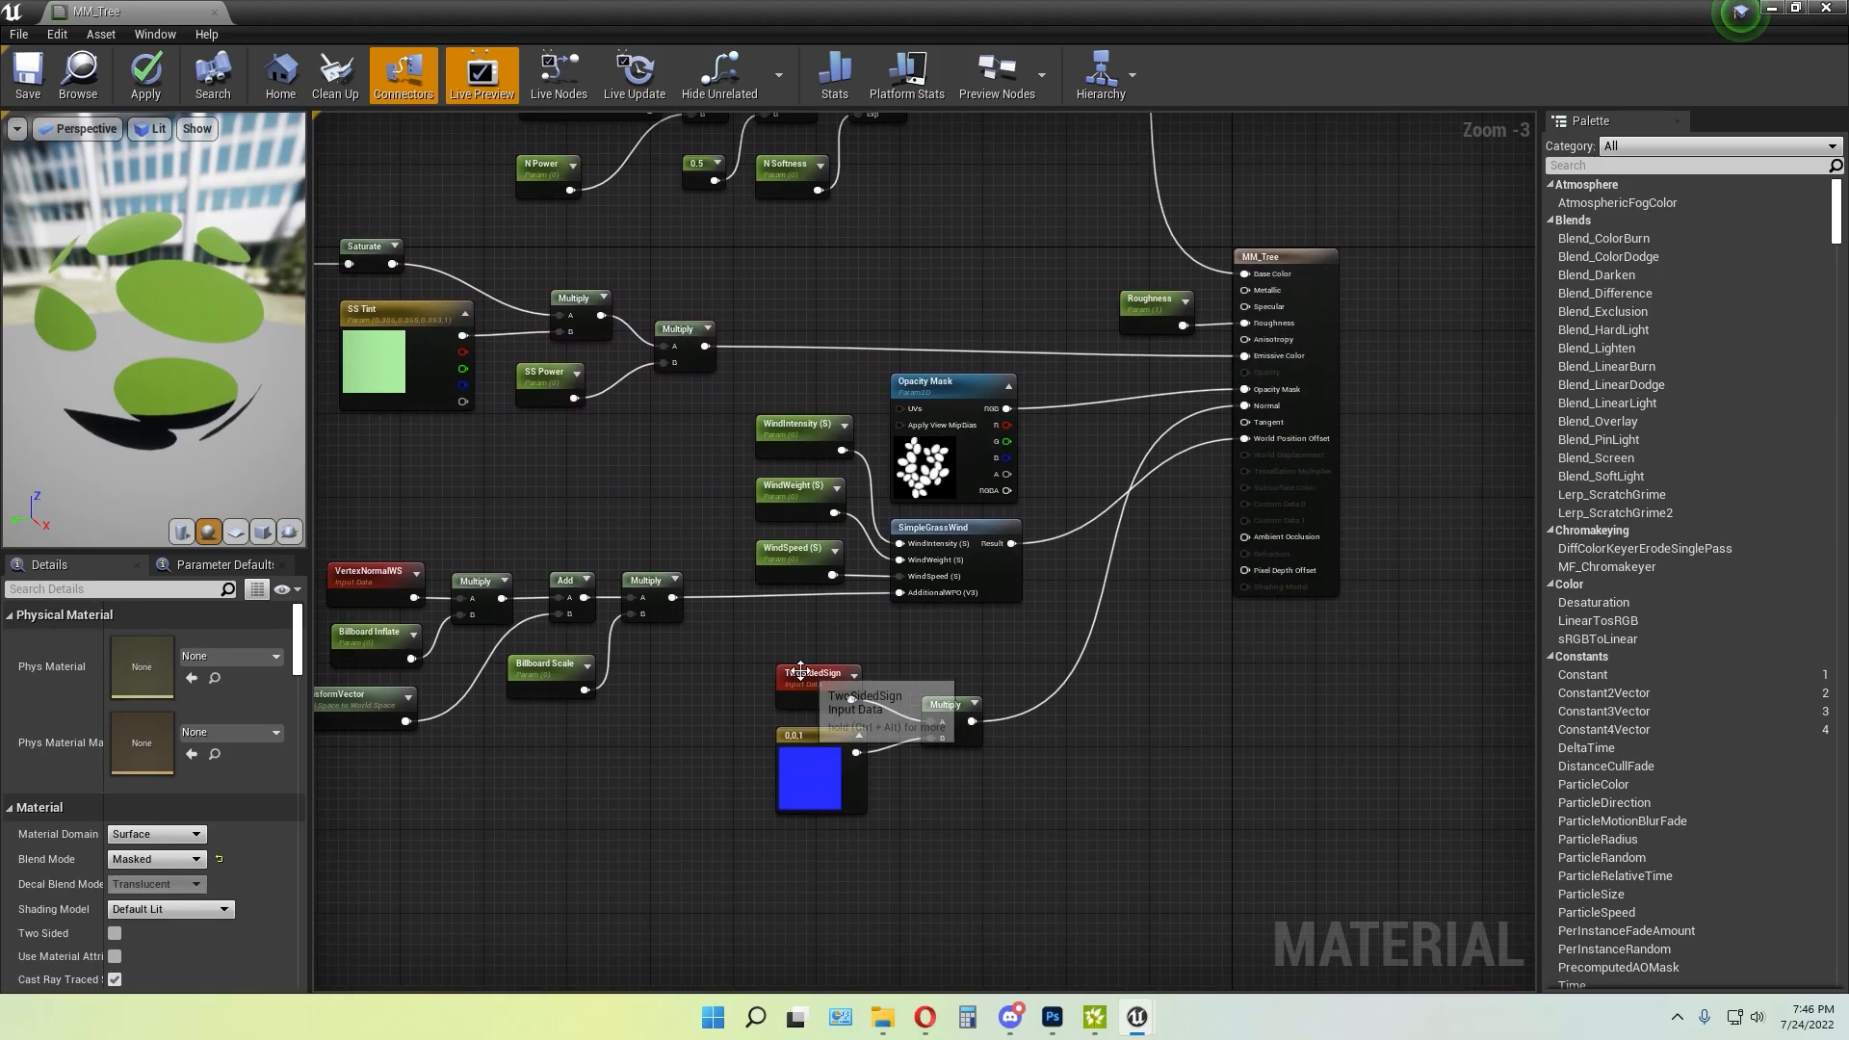
scroll(1021, 674, down, 3)
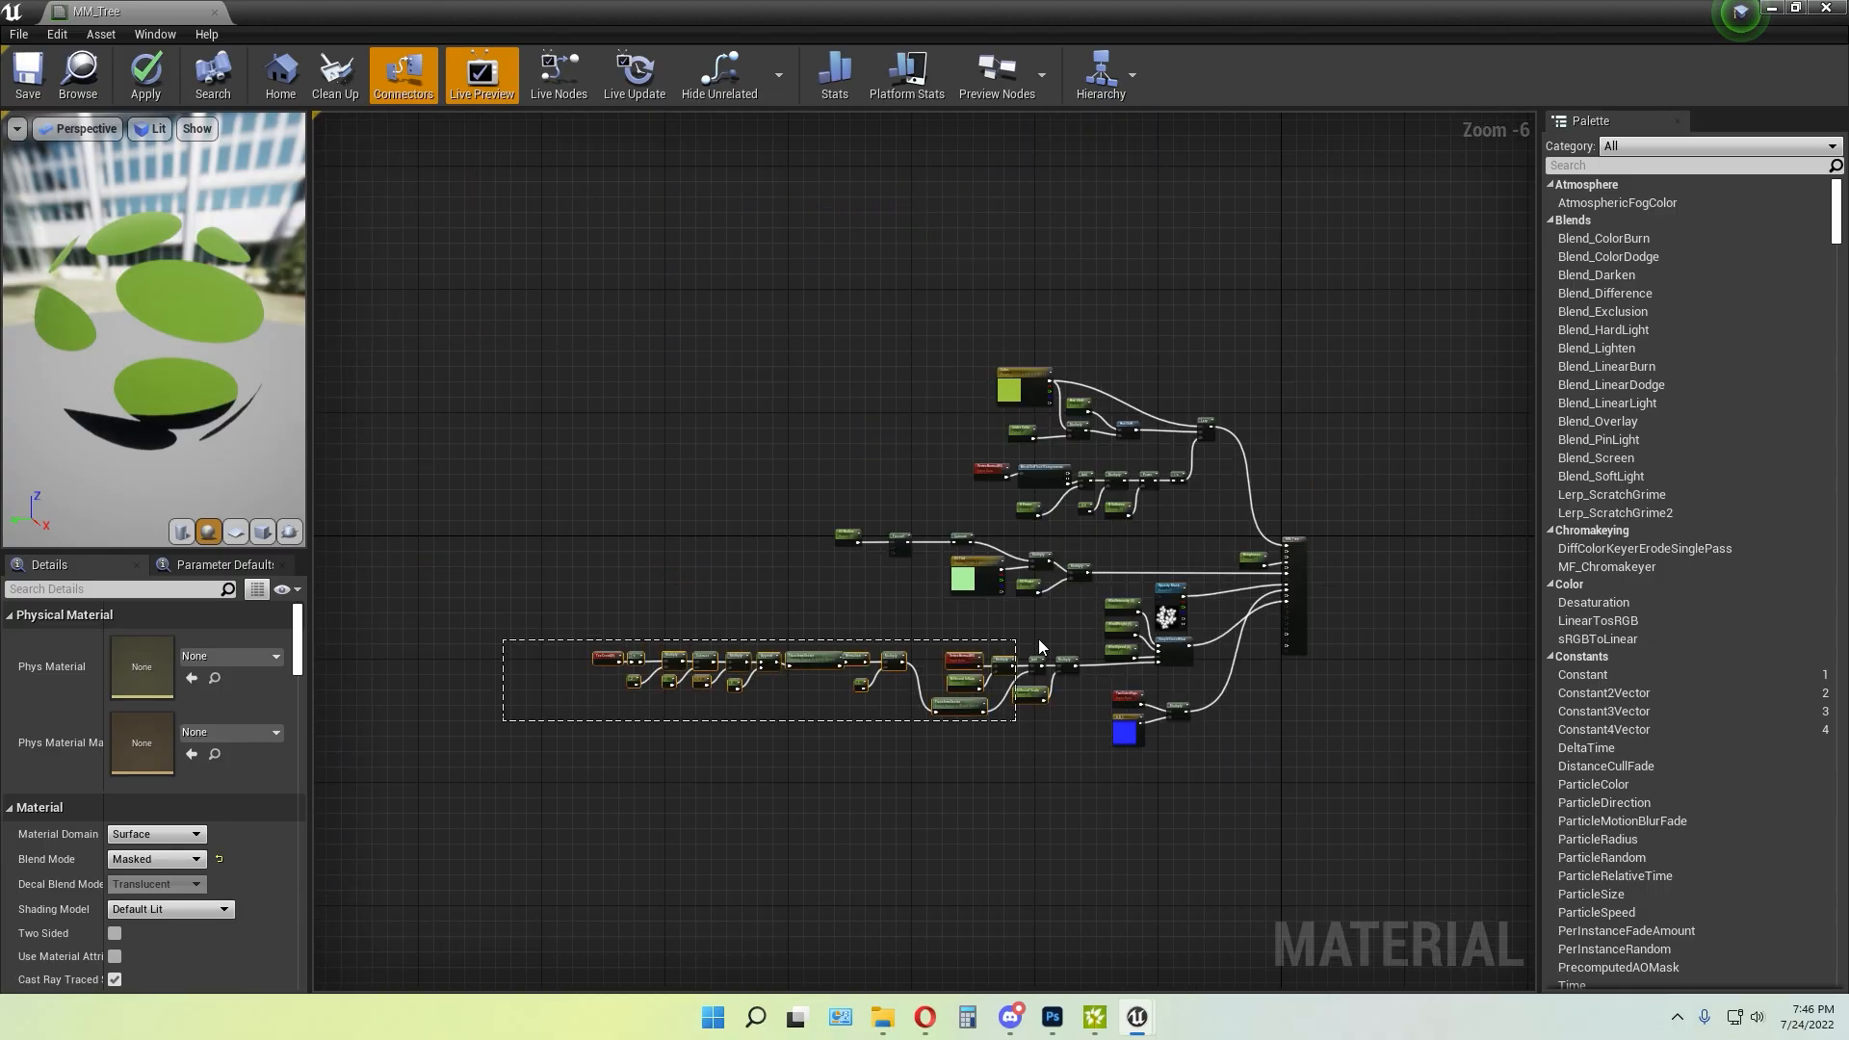
drag(1210, 582, 1210, 589)
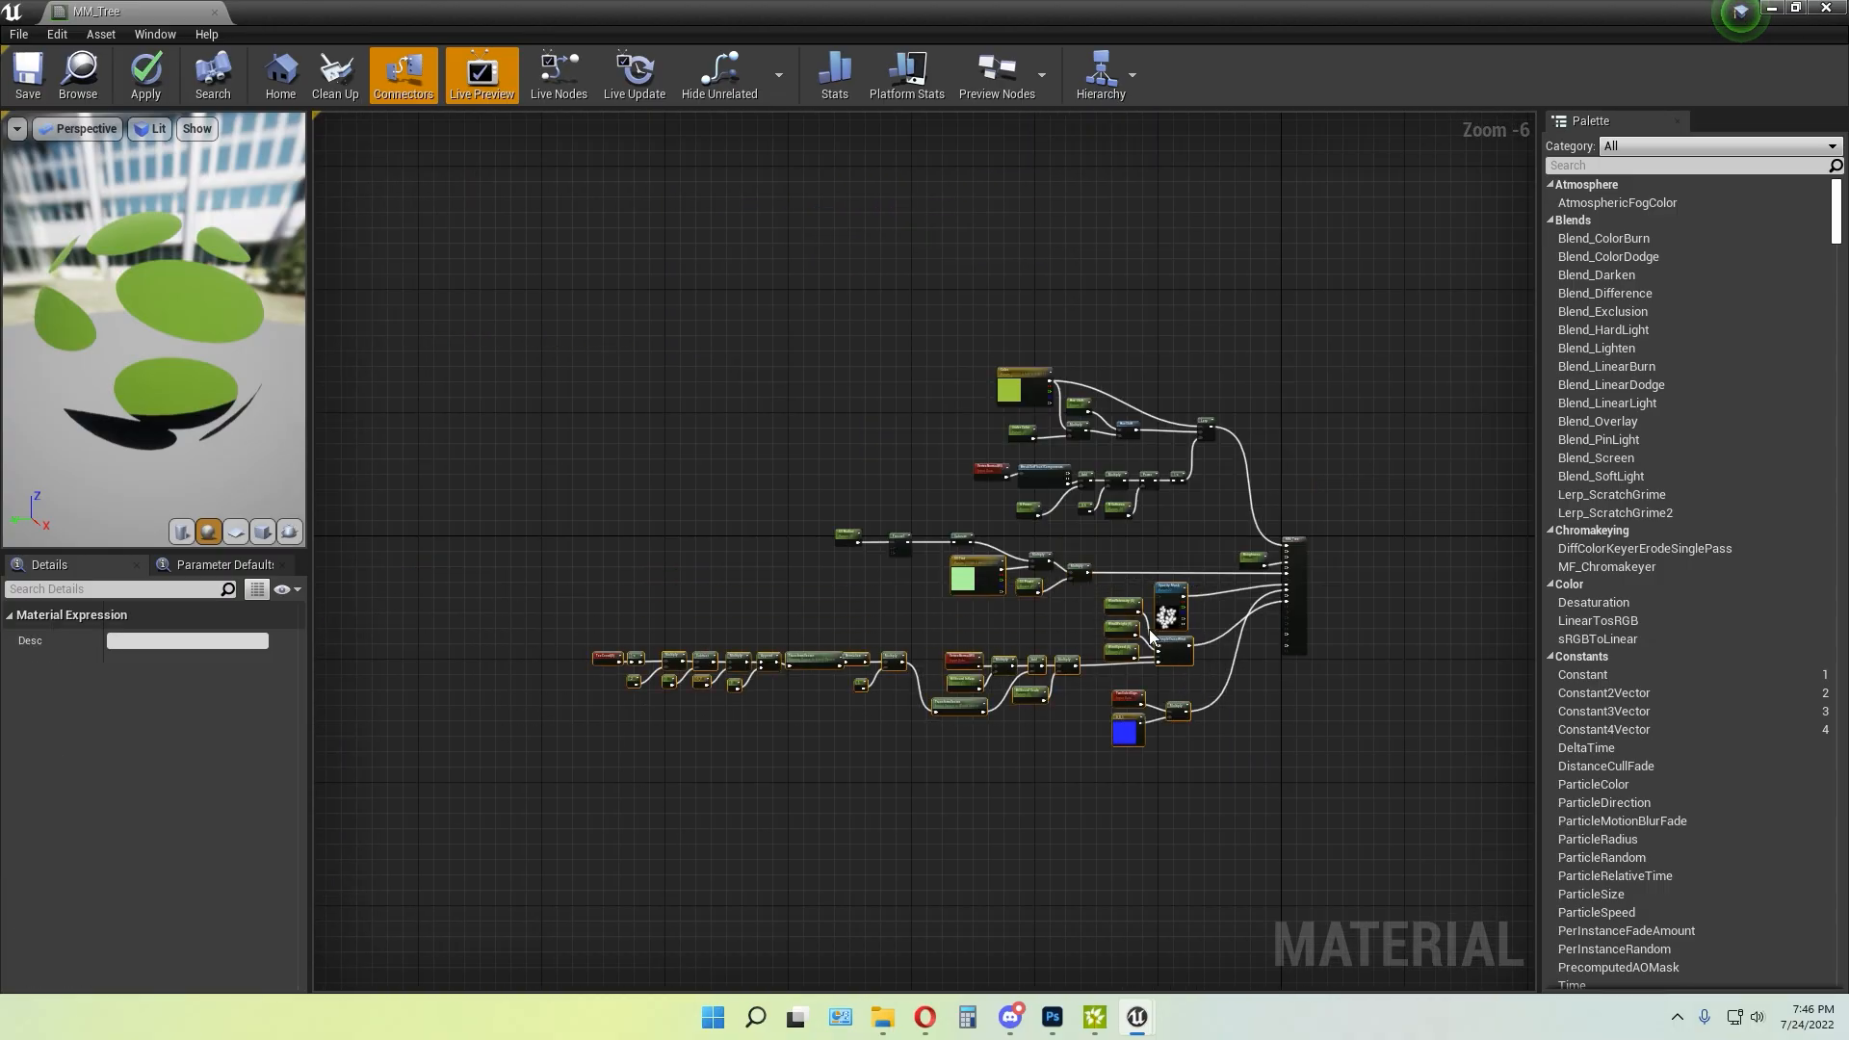
scroll(1245, 684, up, 6)
right_drag(1187, 609, 990, 680)
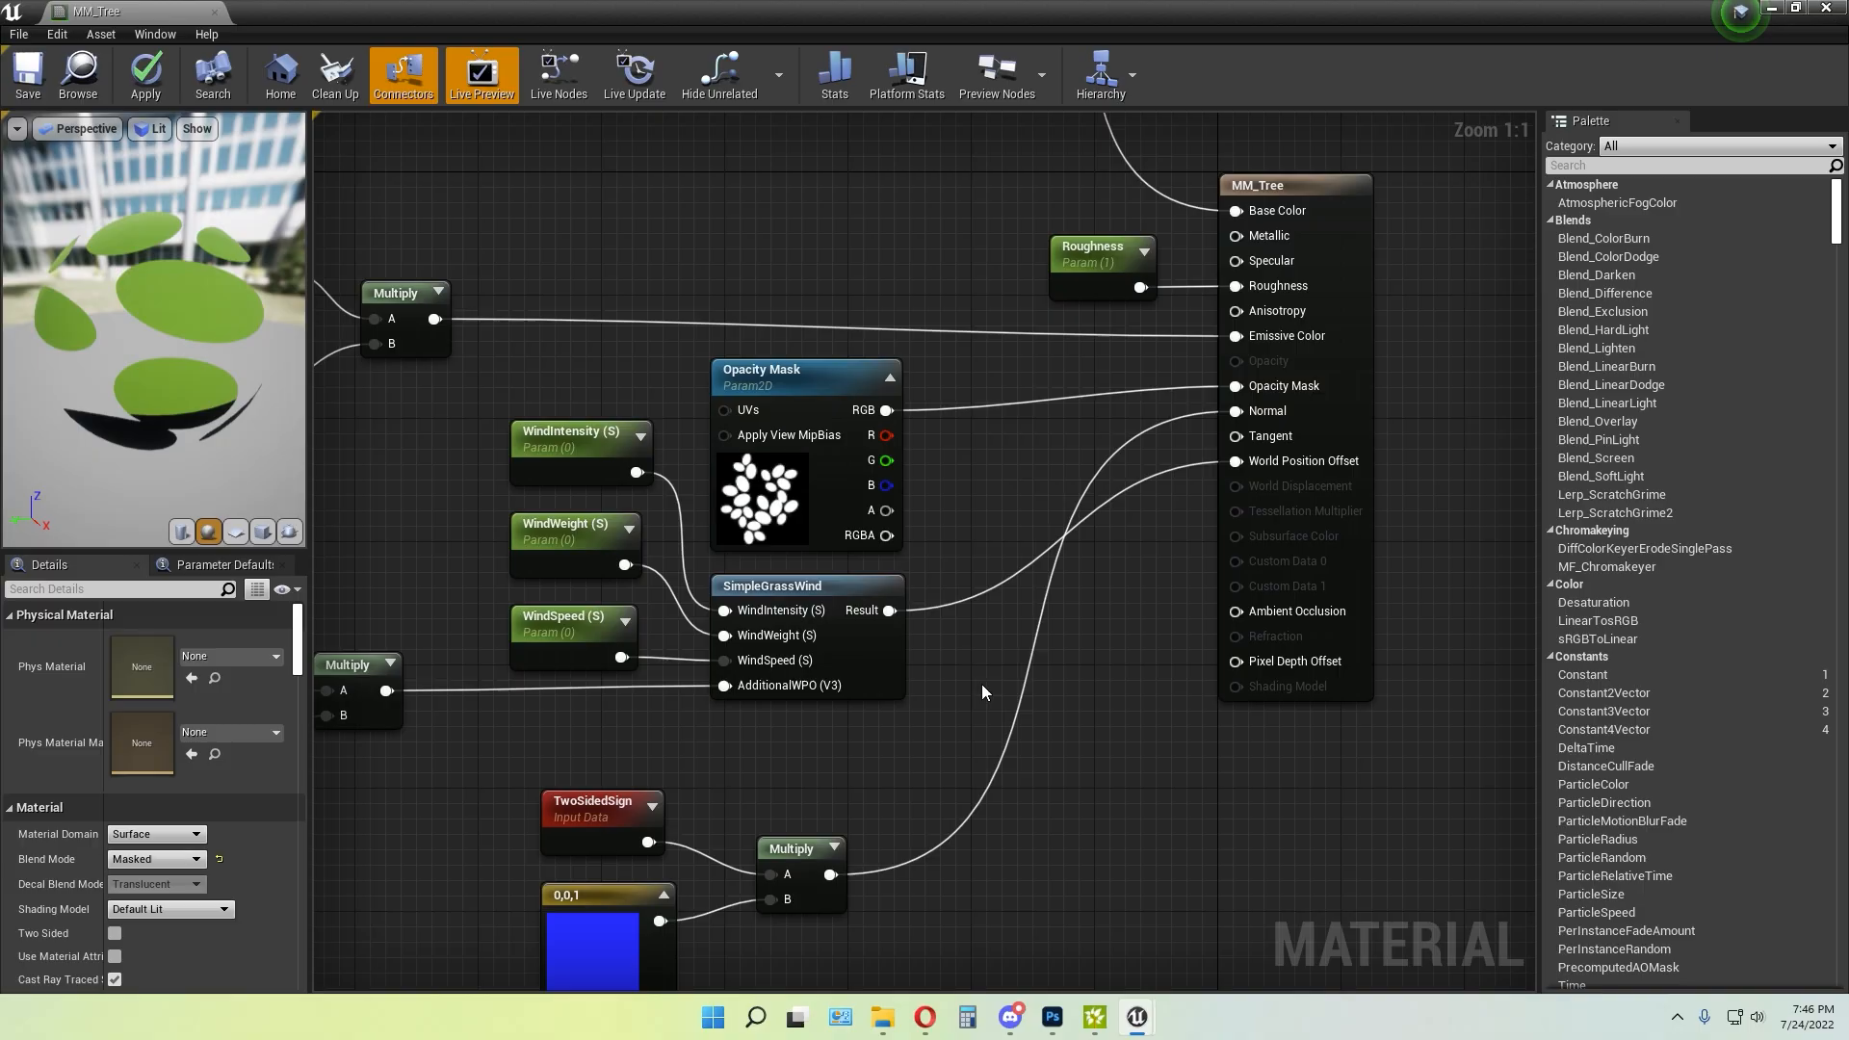
scroll(980, 684, down, 4)
right_drag(738, 732, 988, 741)
scroll(988, 742, down, 2)
drag(453, 737, 1036, 647)
scroll(1177, 693, up, 6)
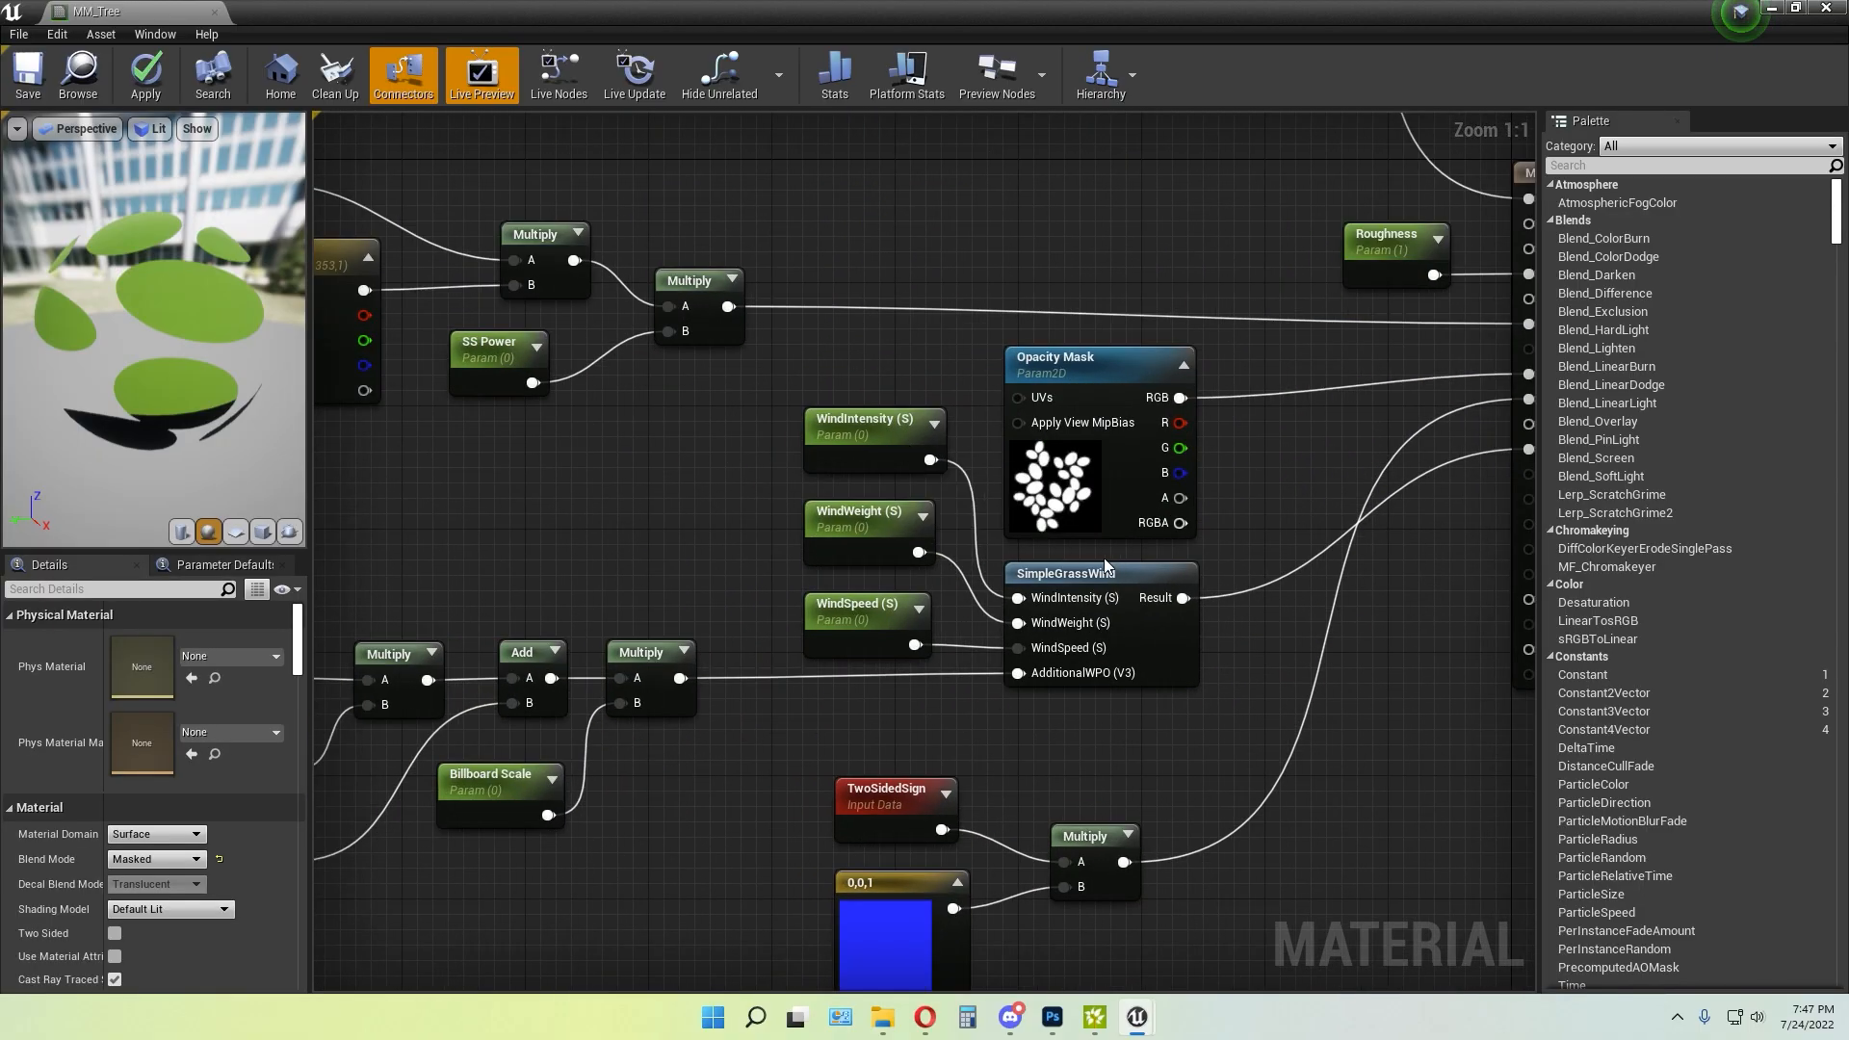
scroll(872, 674, down, 2)
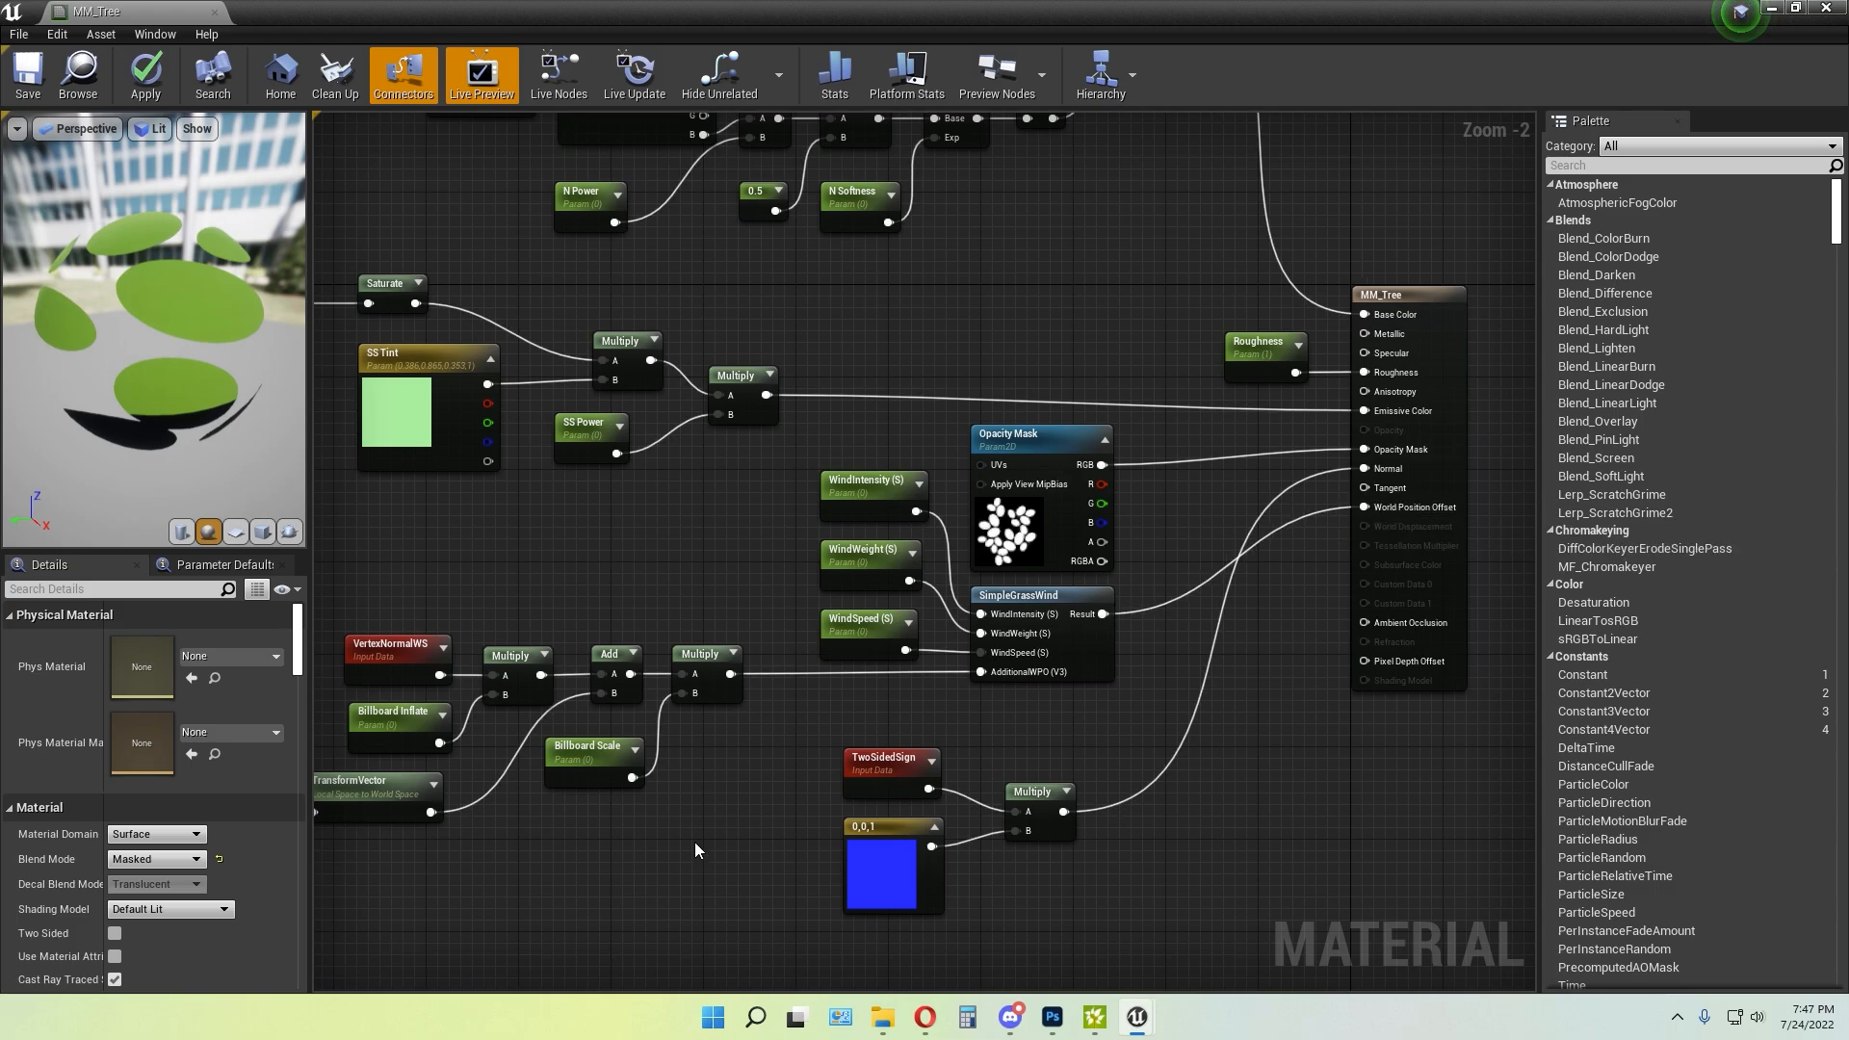
Add an extra TextureCoordinate node above the TexCoord[0] node at the start of the billboard chain, then delete it
right_drag(639, 856, 1687, 809)
right_drag(791, 794, 1114, 784)
scroll(604, 656, up, 2)
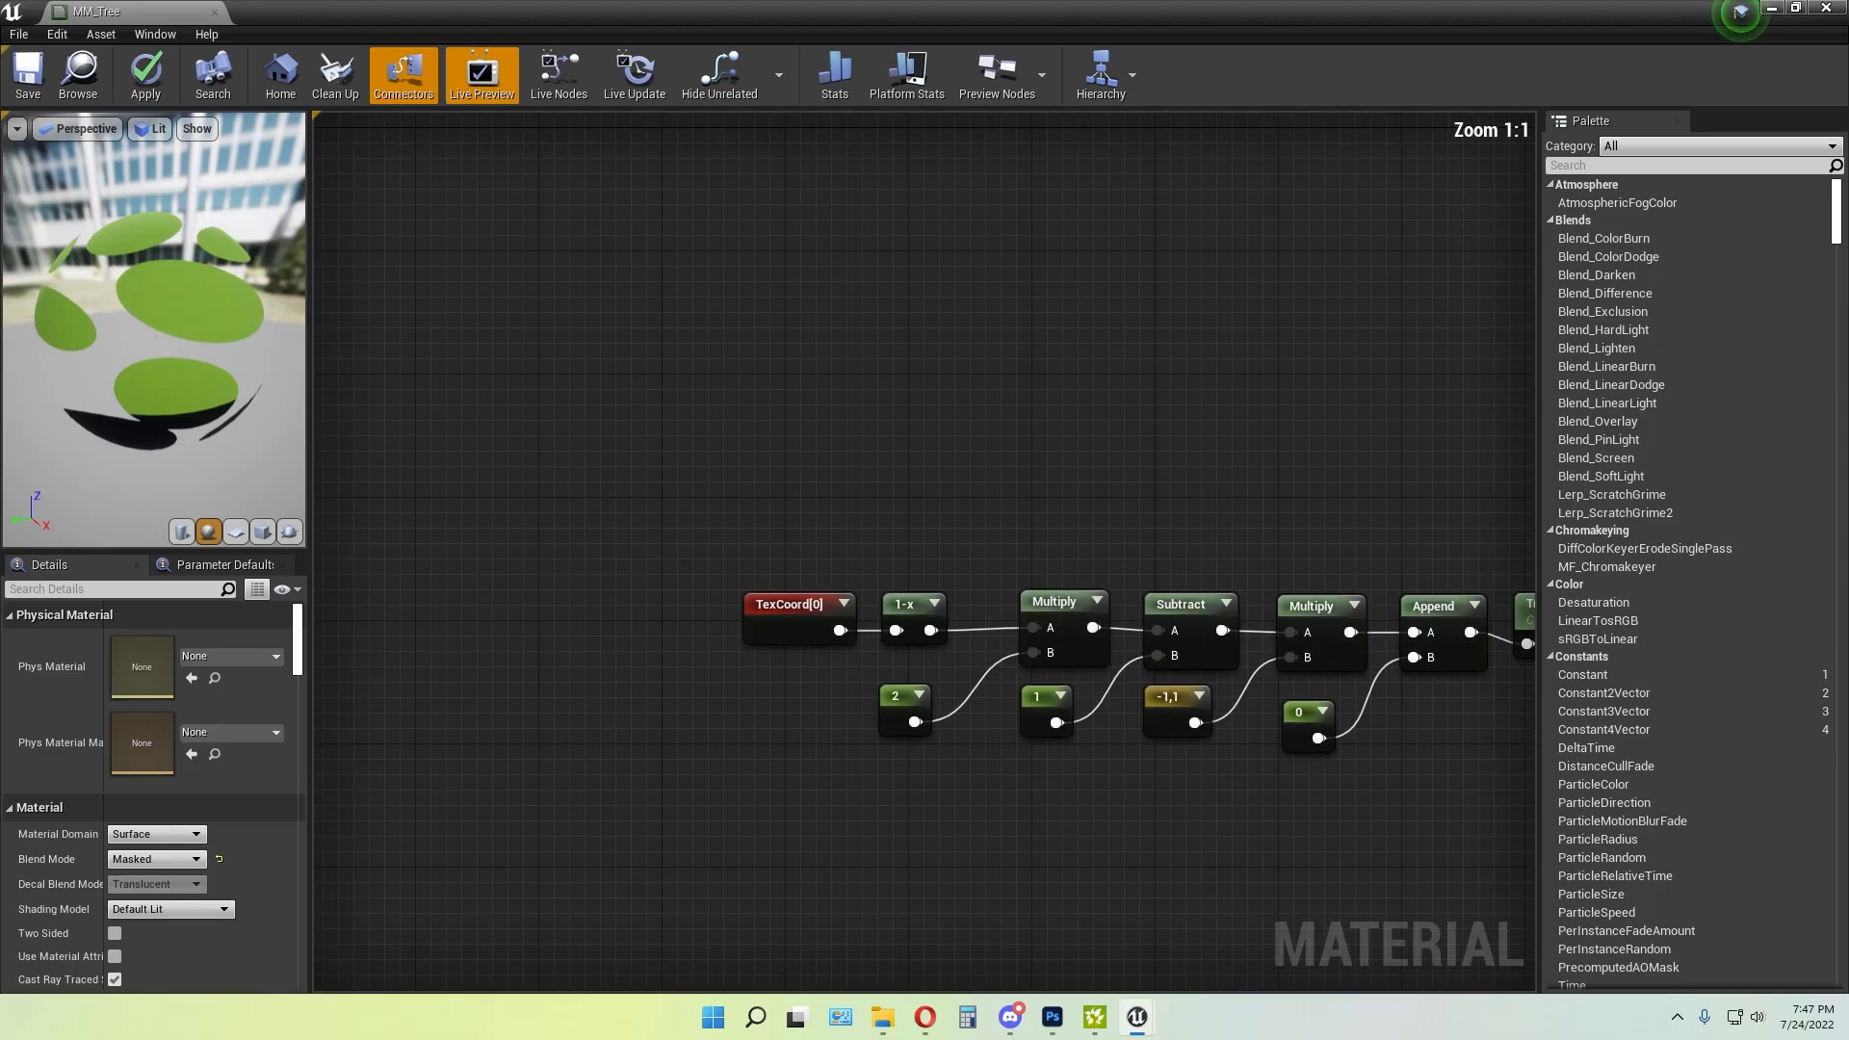
right_drag(707, 593, 338, 542)
right_click(501, 377)
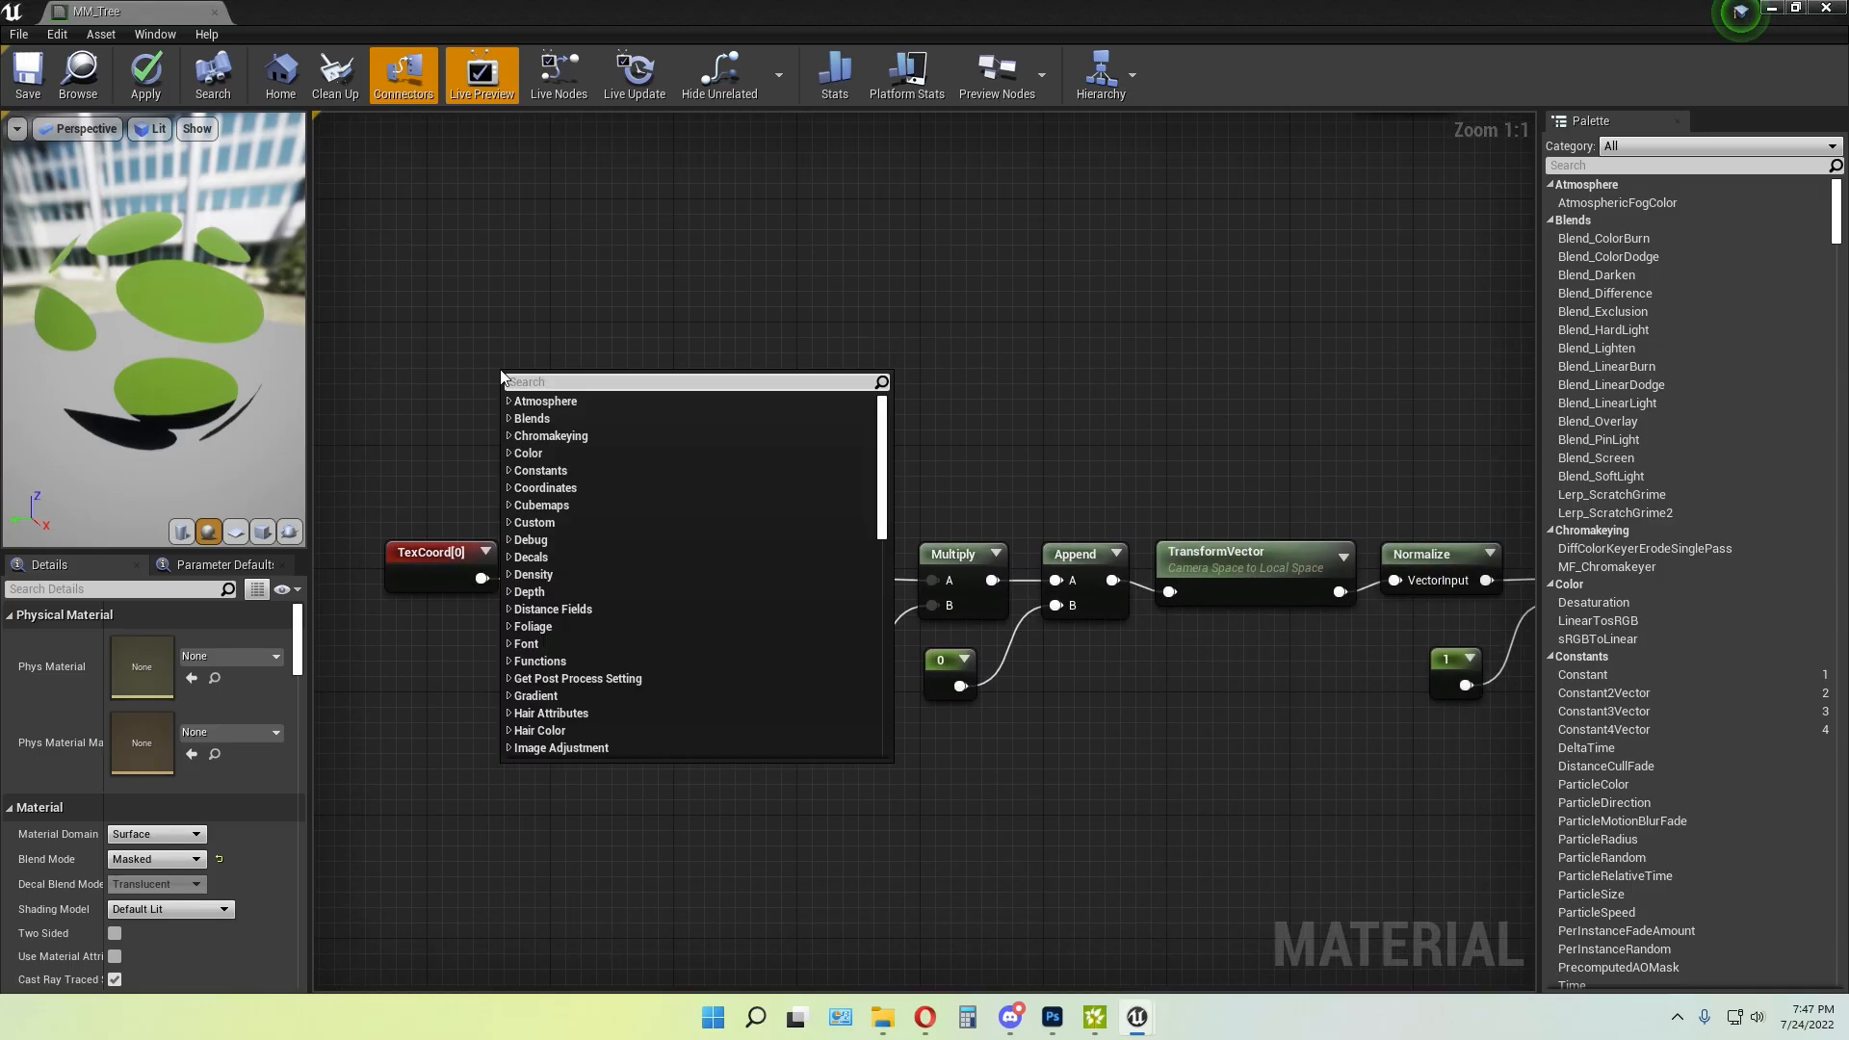
text(trx)
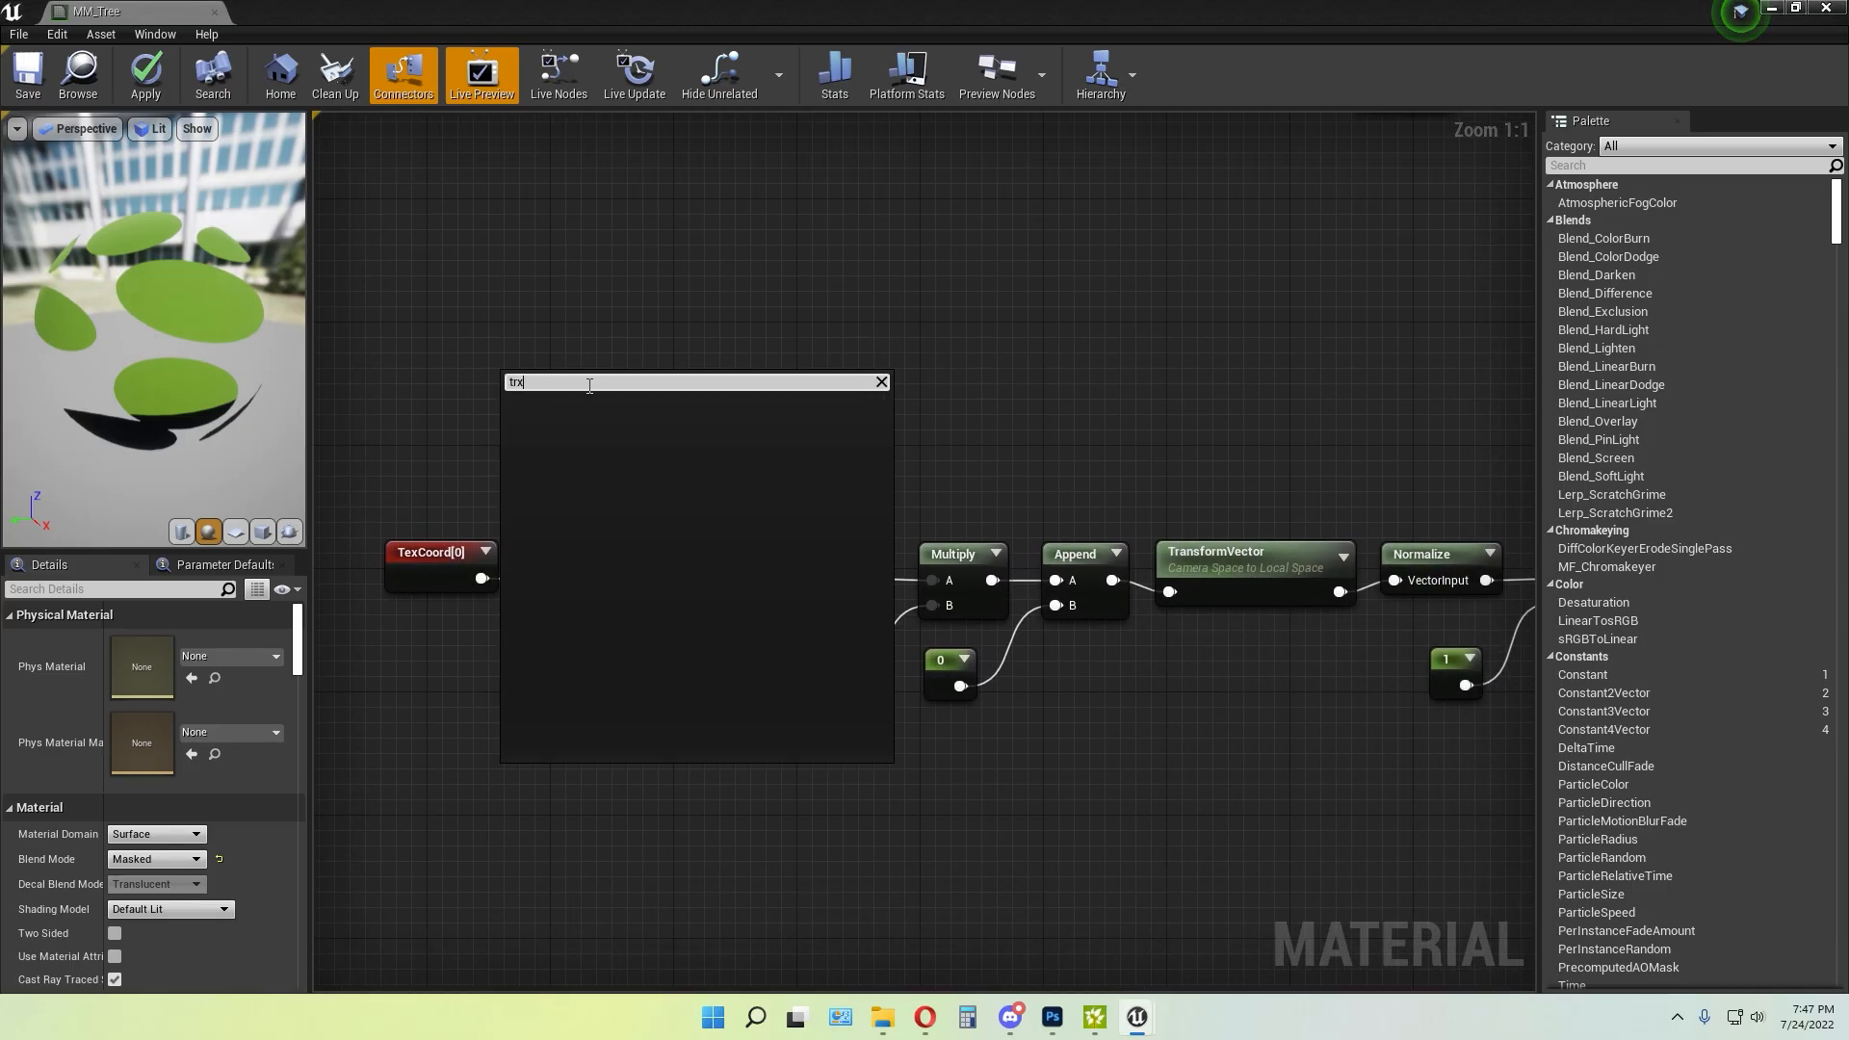
key(BackSpace)
key(BackSpace)
text(ex)
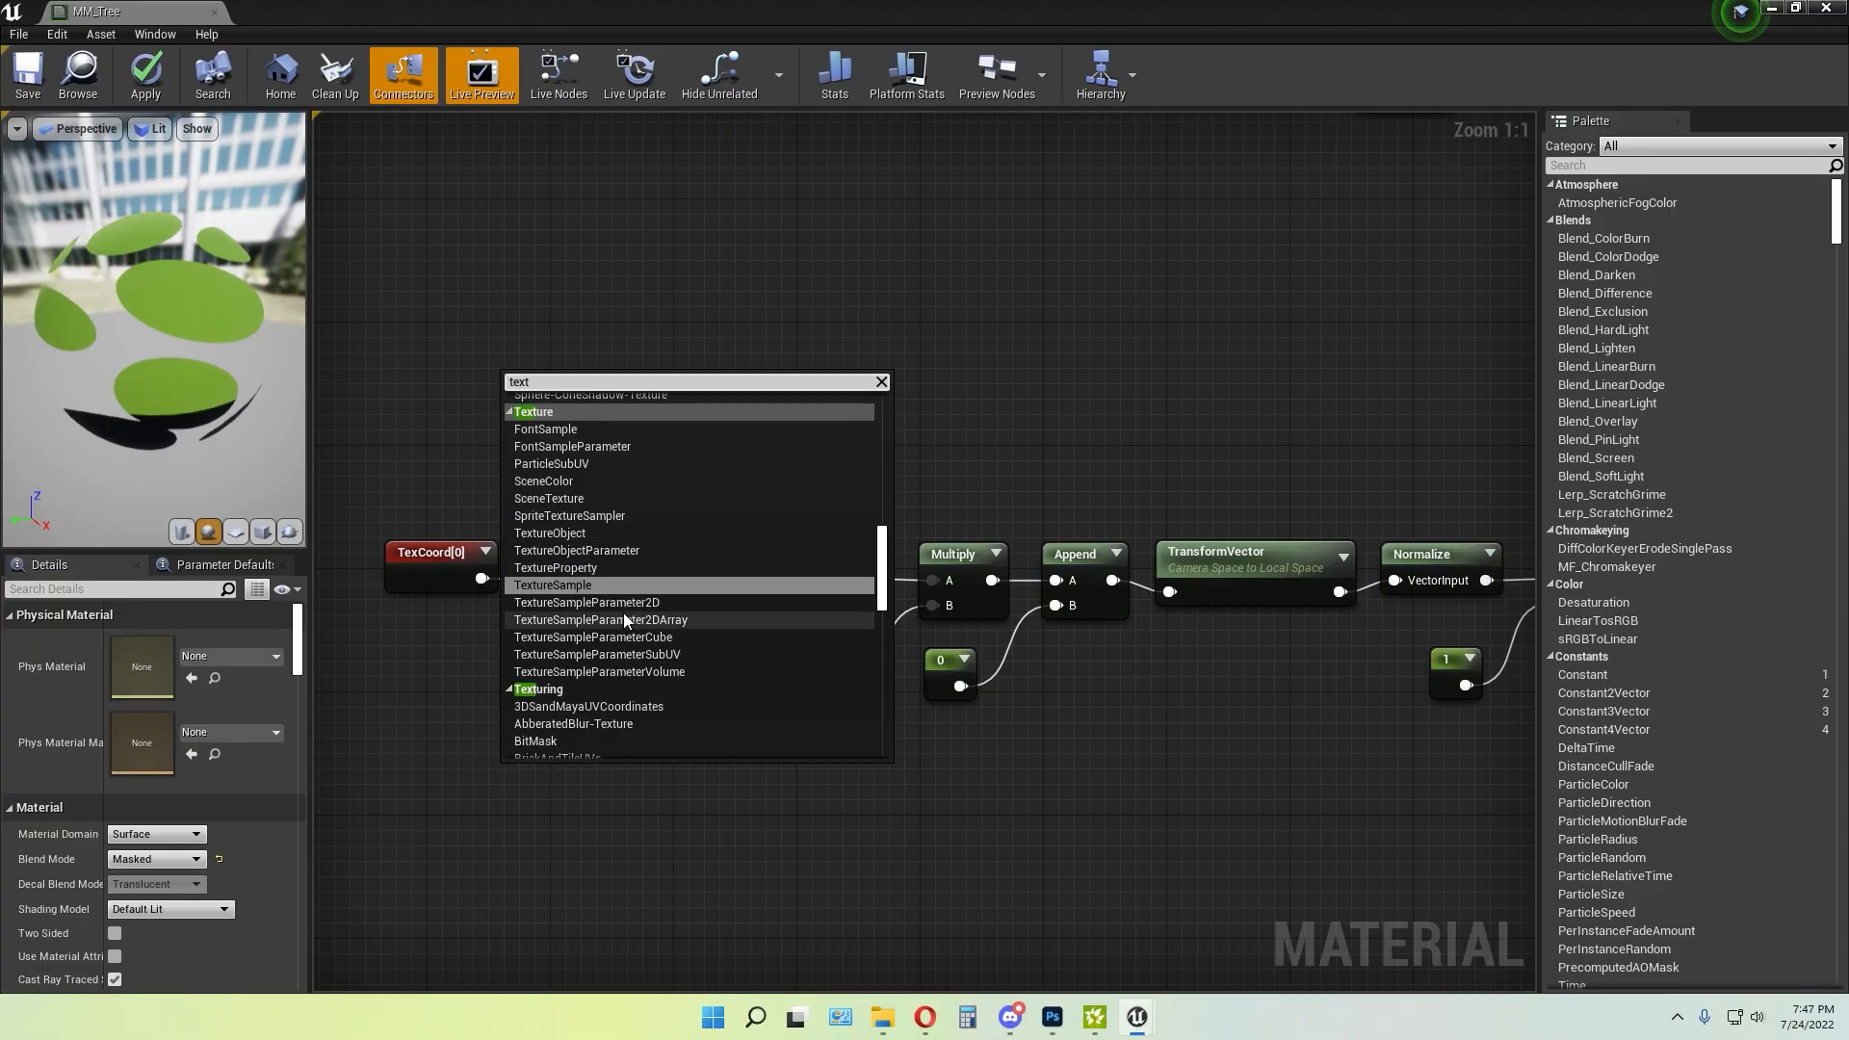
text(t)
text(ure )
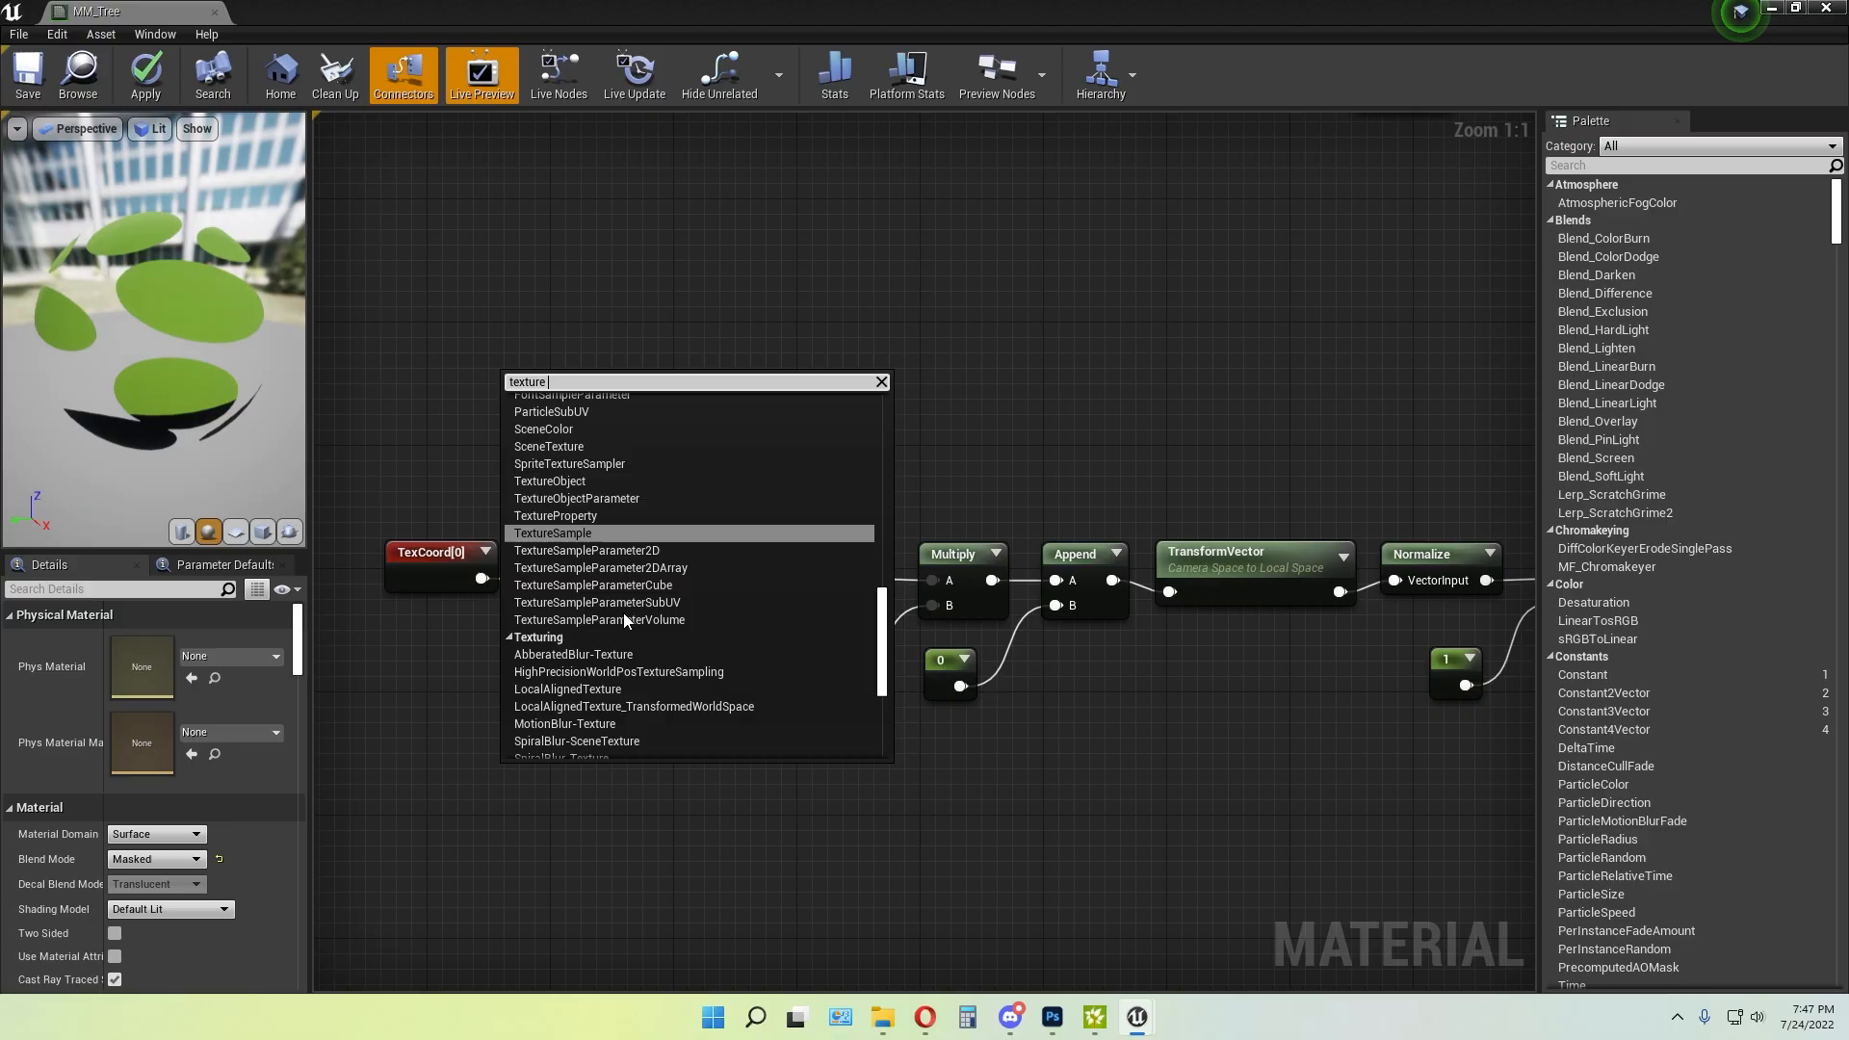
text(coor)
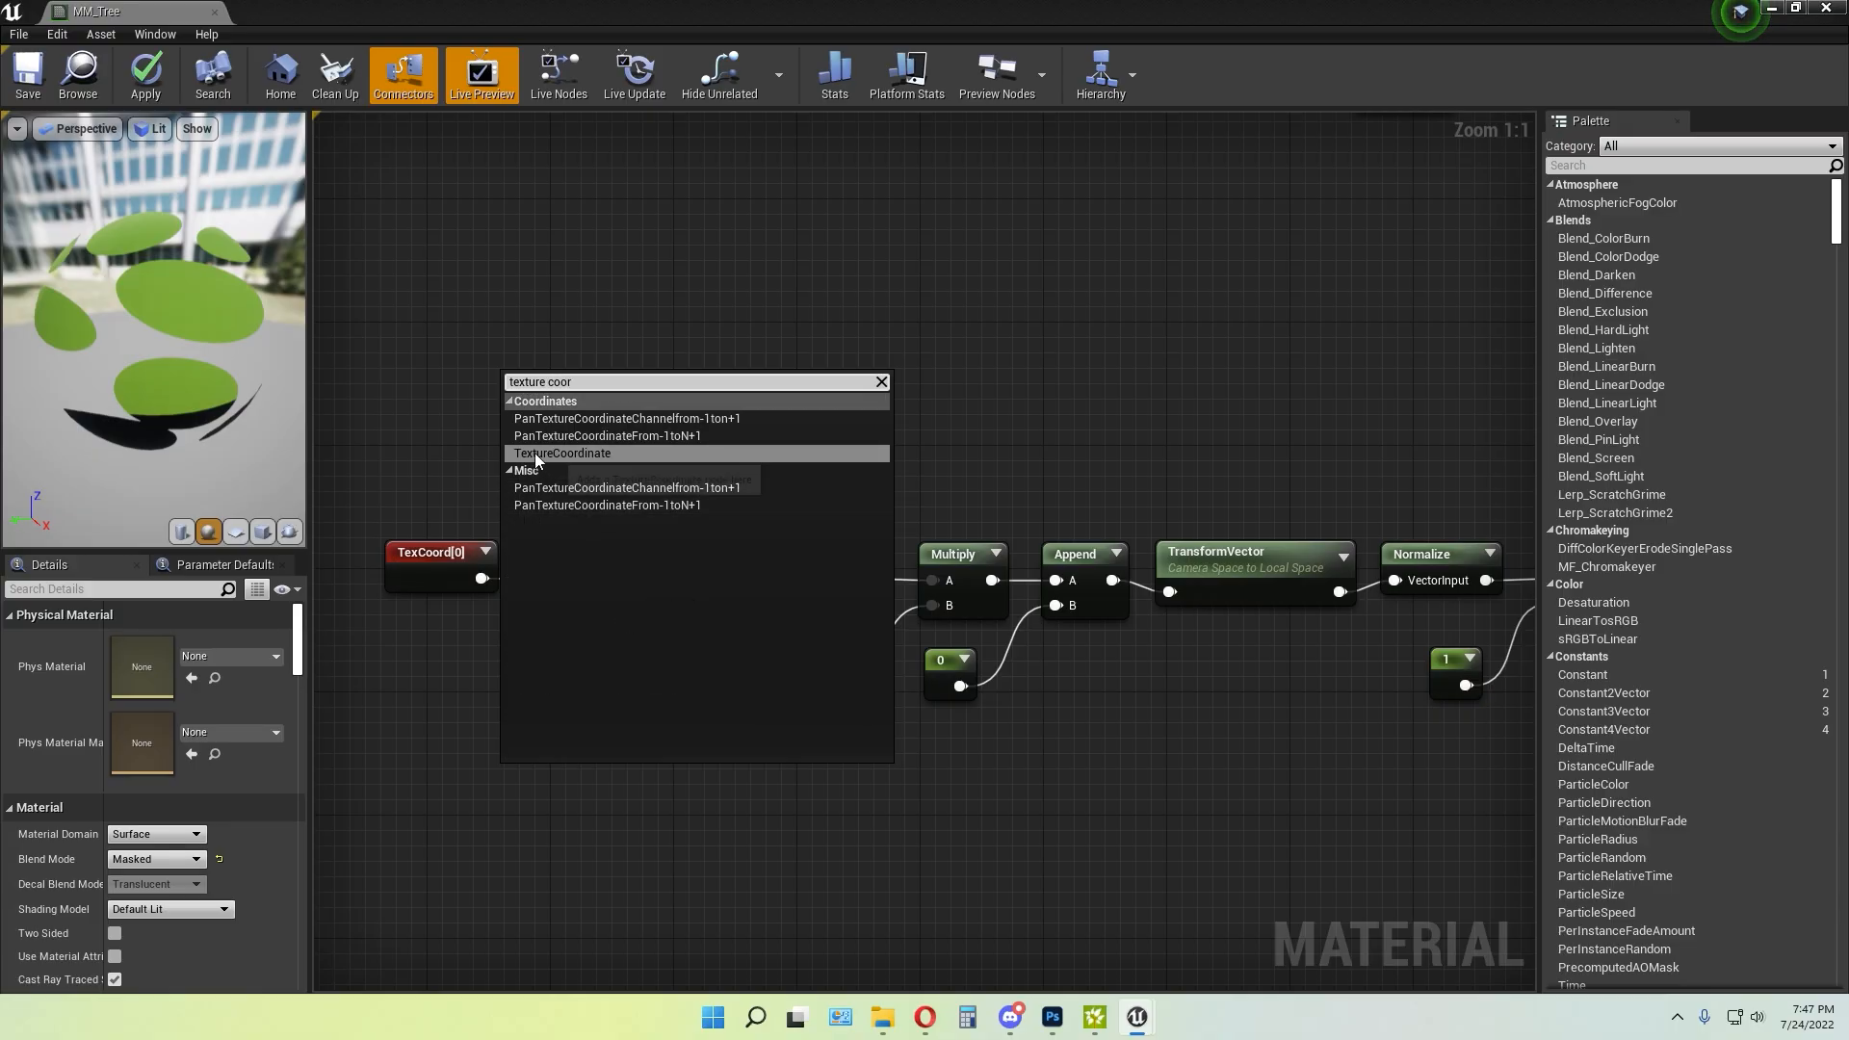
click(592, 456)
click(858, 424)
drag(561, 400, 439, 462)
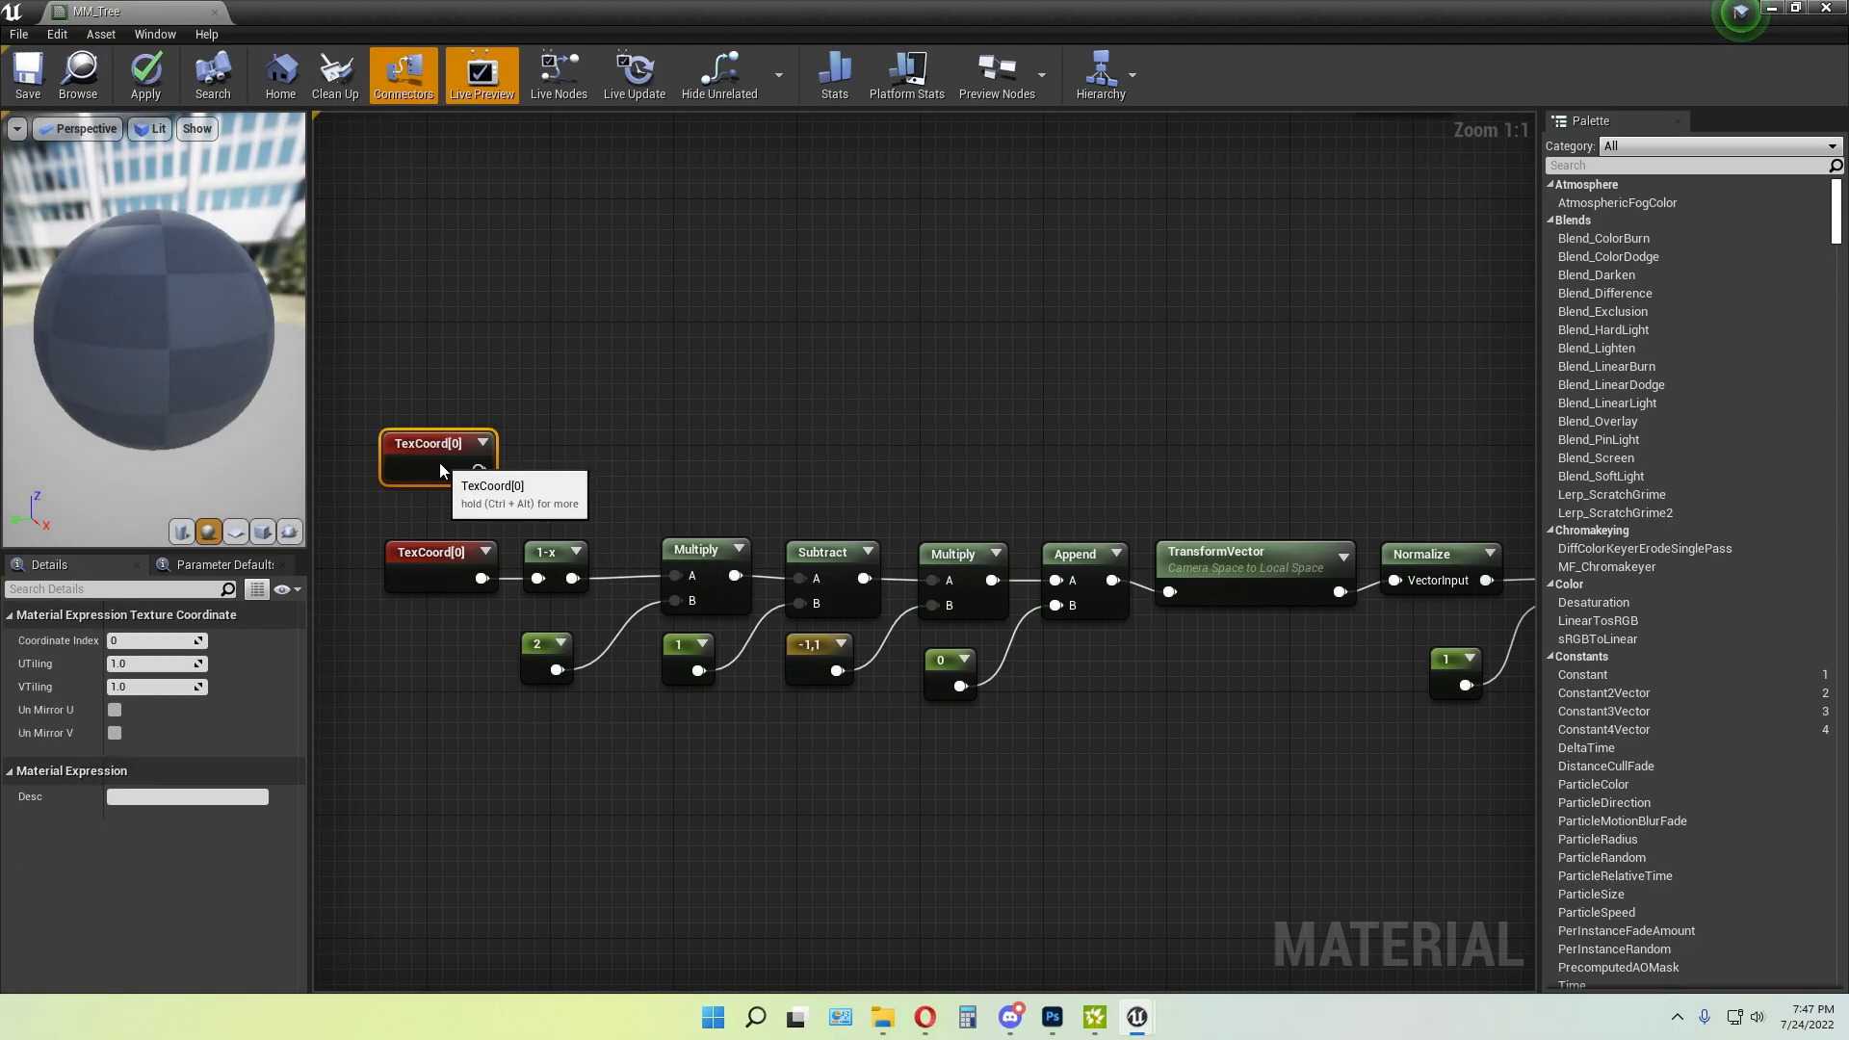
key(Delete)
Add an extra OneMinus node above the 1-x node in the billboard chain, then delete it
right_click(615, 447)
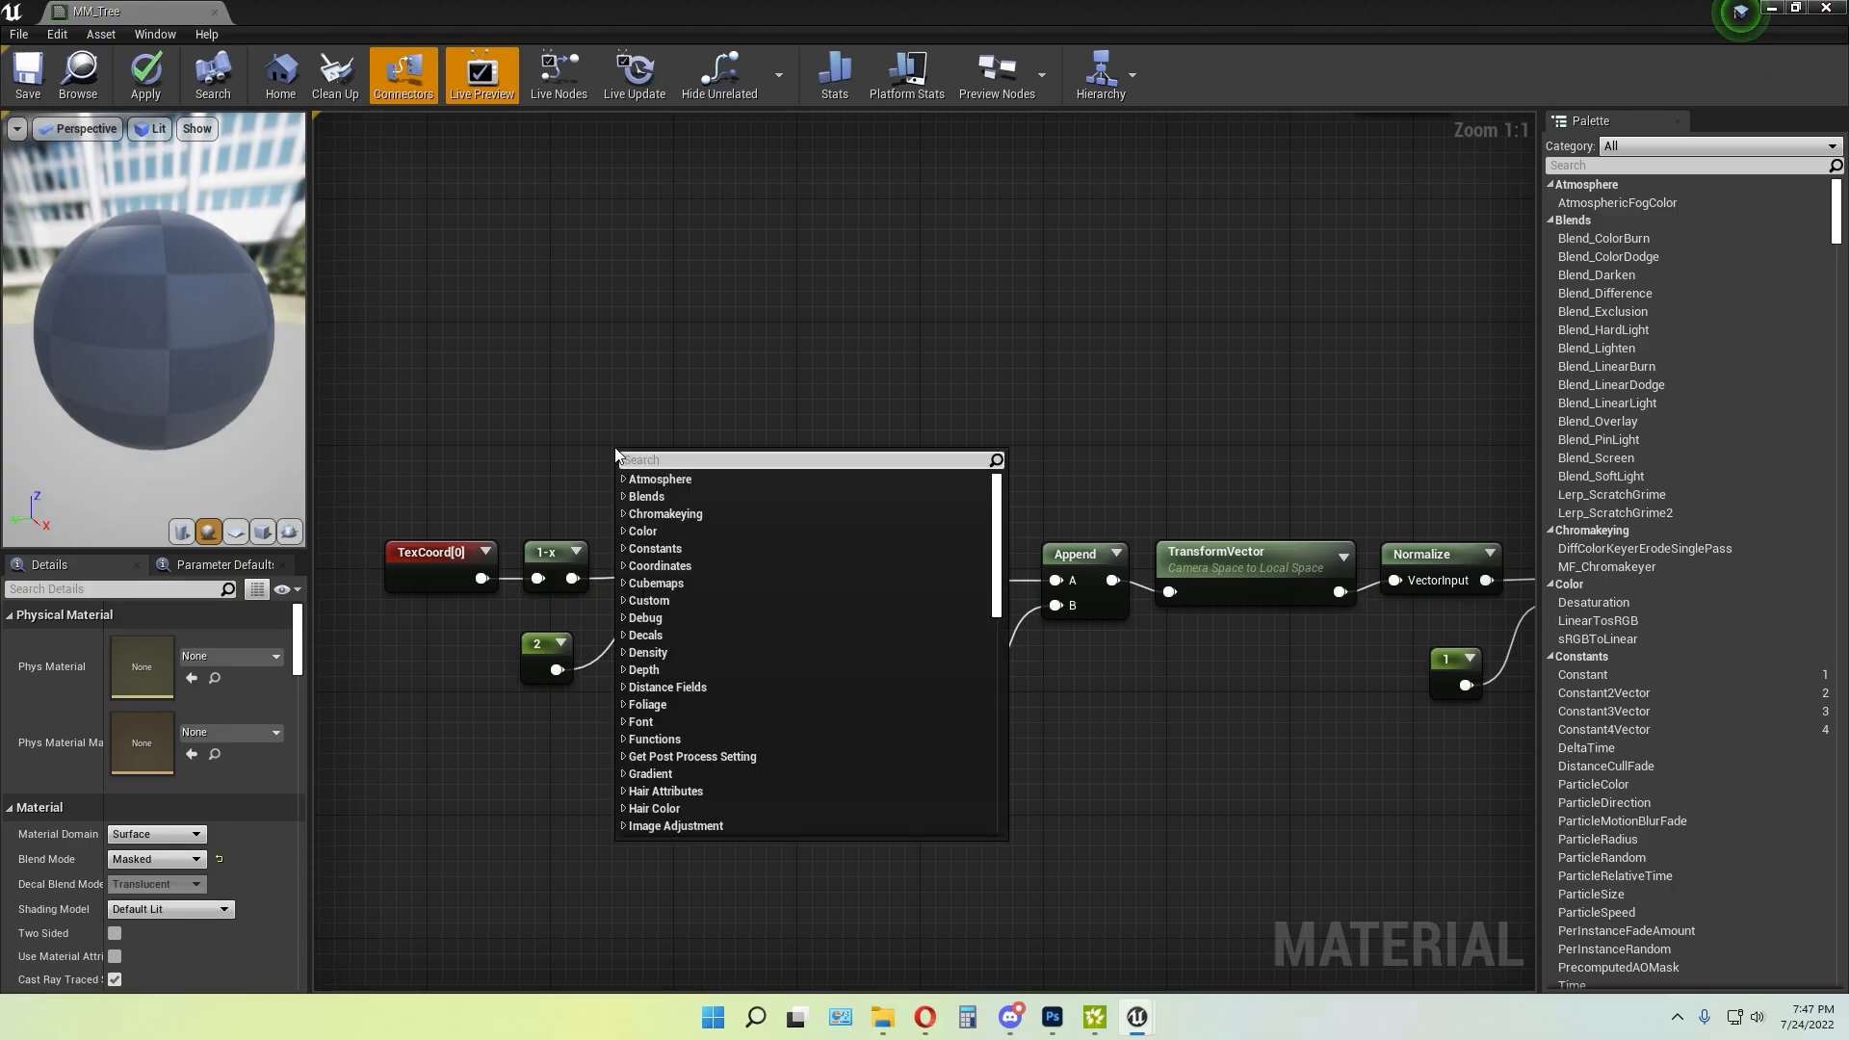
text(one min)
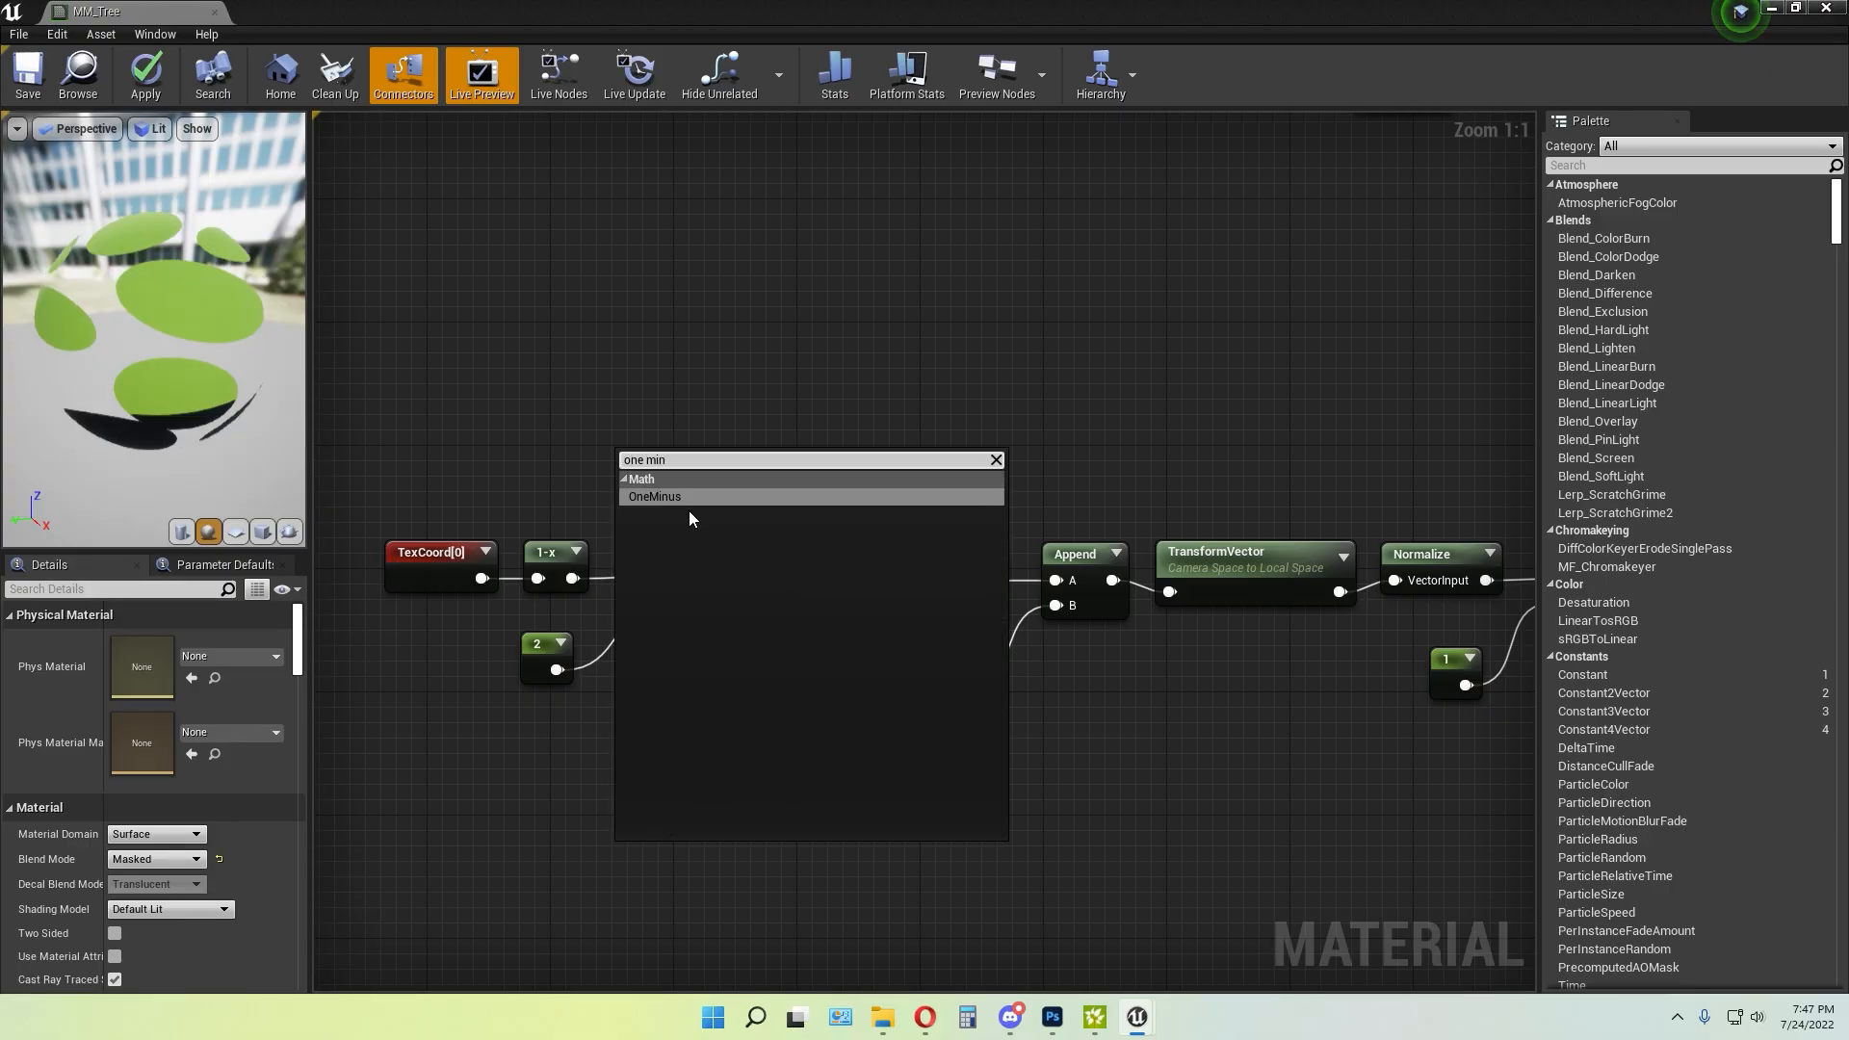
click(678, 495)
click(637, 409)
drag(618, 454, 526, 454)
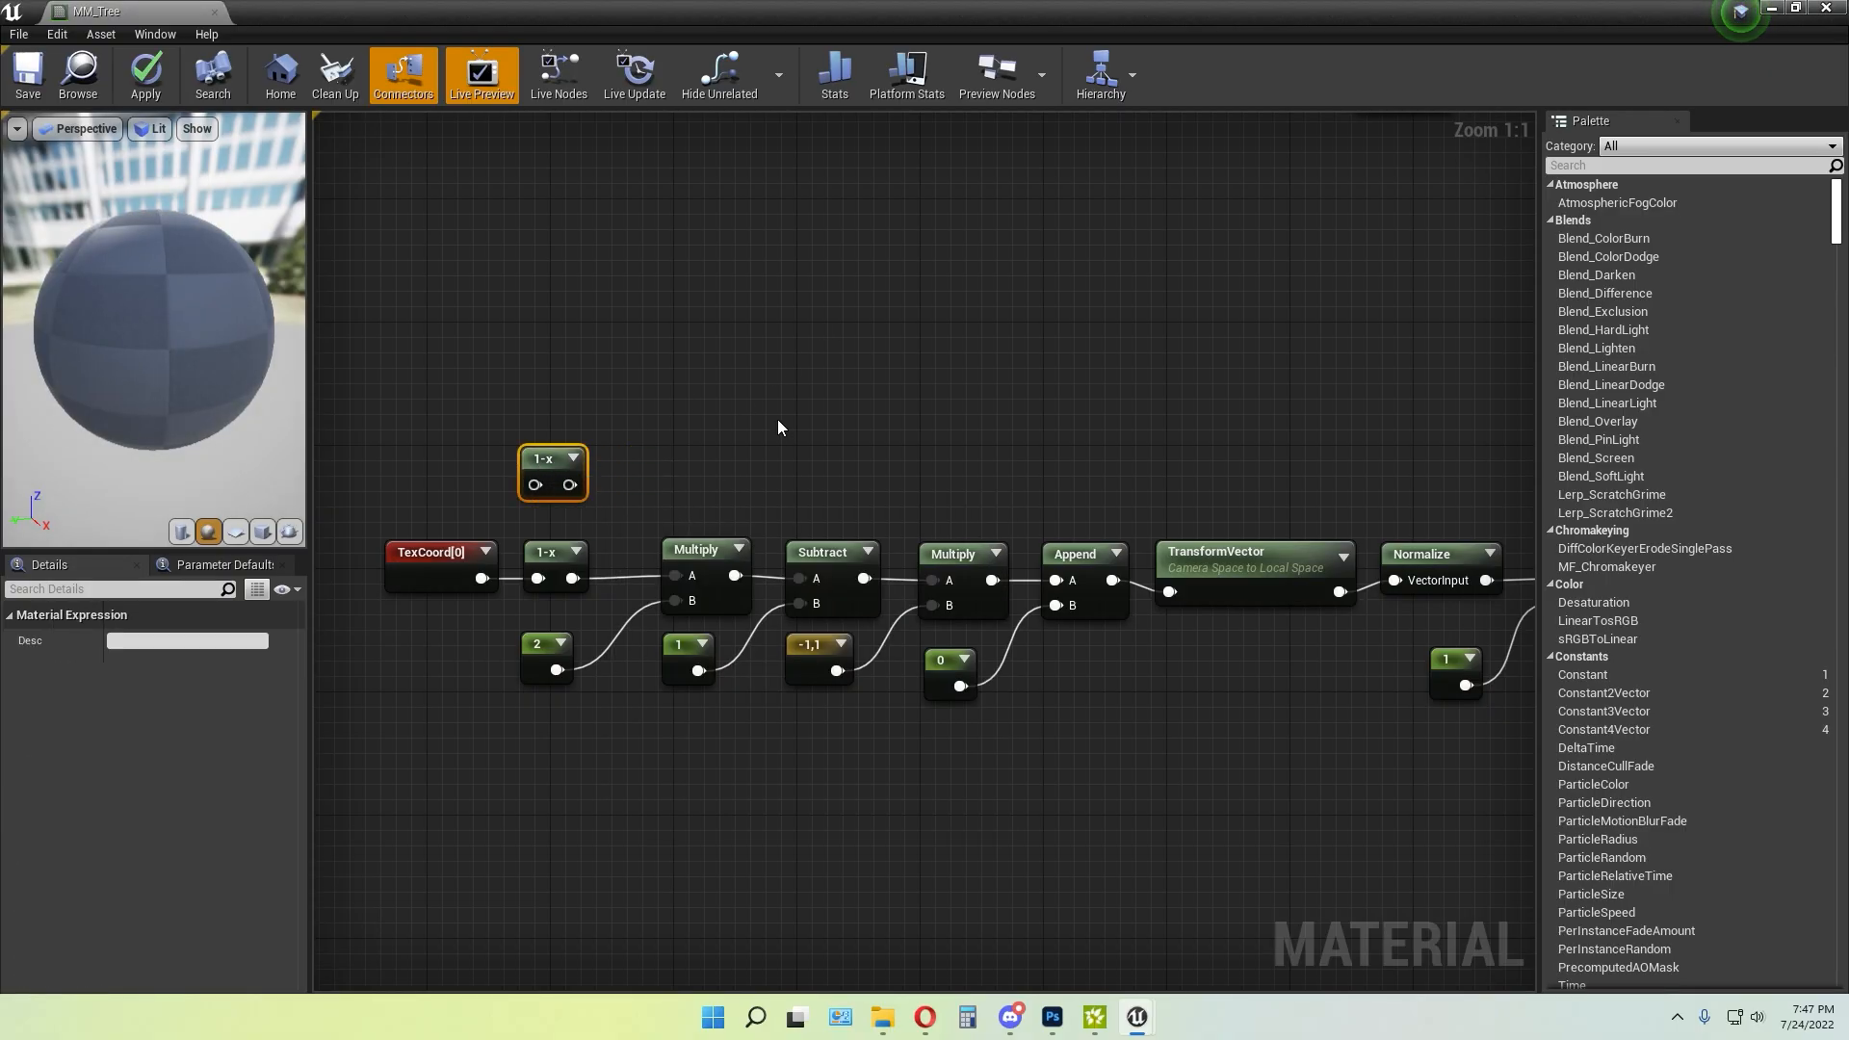
key(Delete)
Add an extra AppendVector node above the Append node in the billboard chain, then delete it
right_drag(809, 395, 676, 363)
right_drag(582, 424, 713, 415)
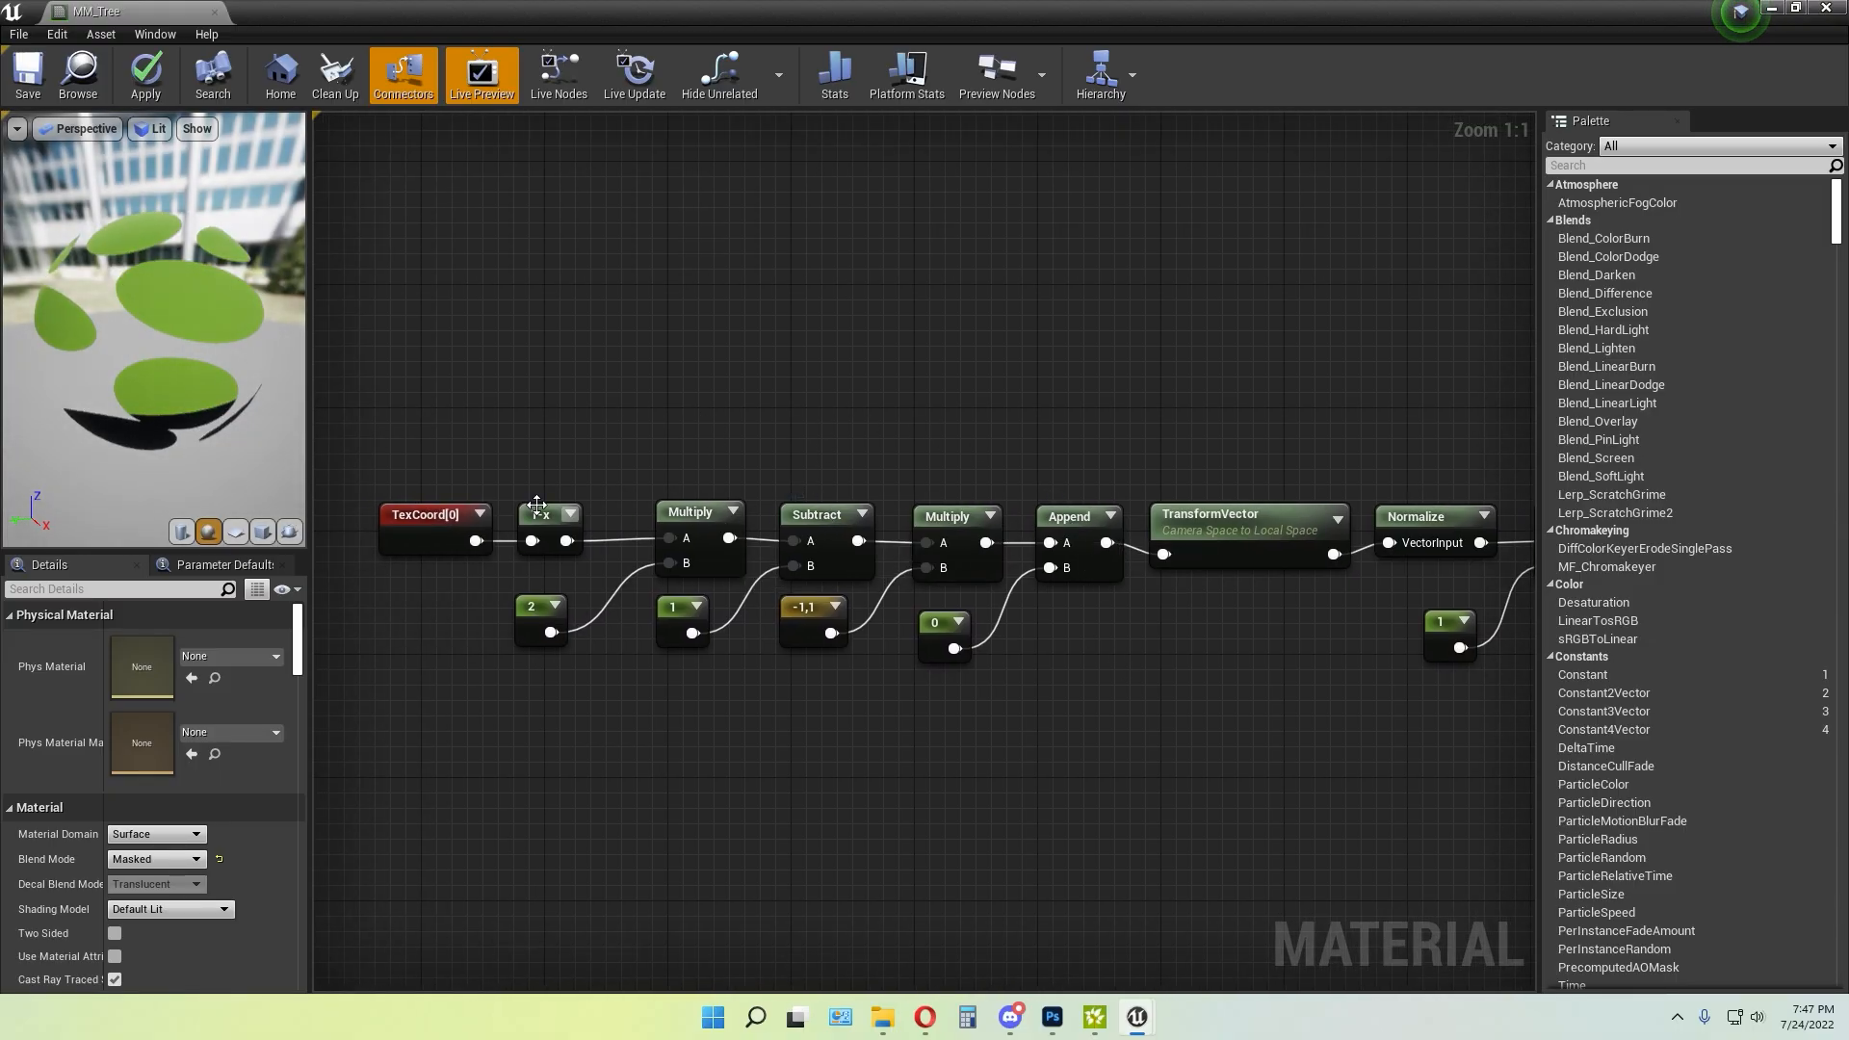
right_click(1050, 397)
text(append)
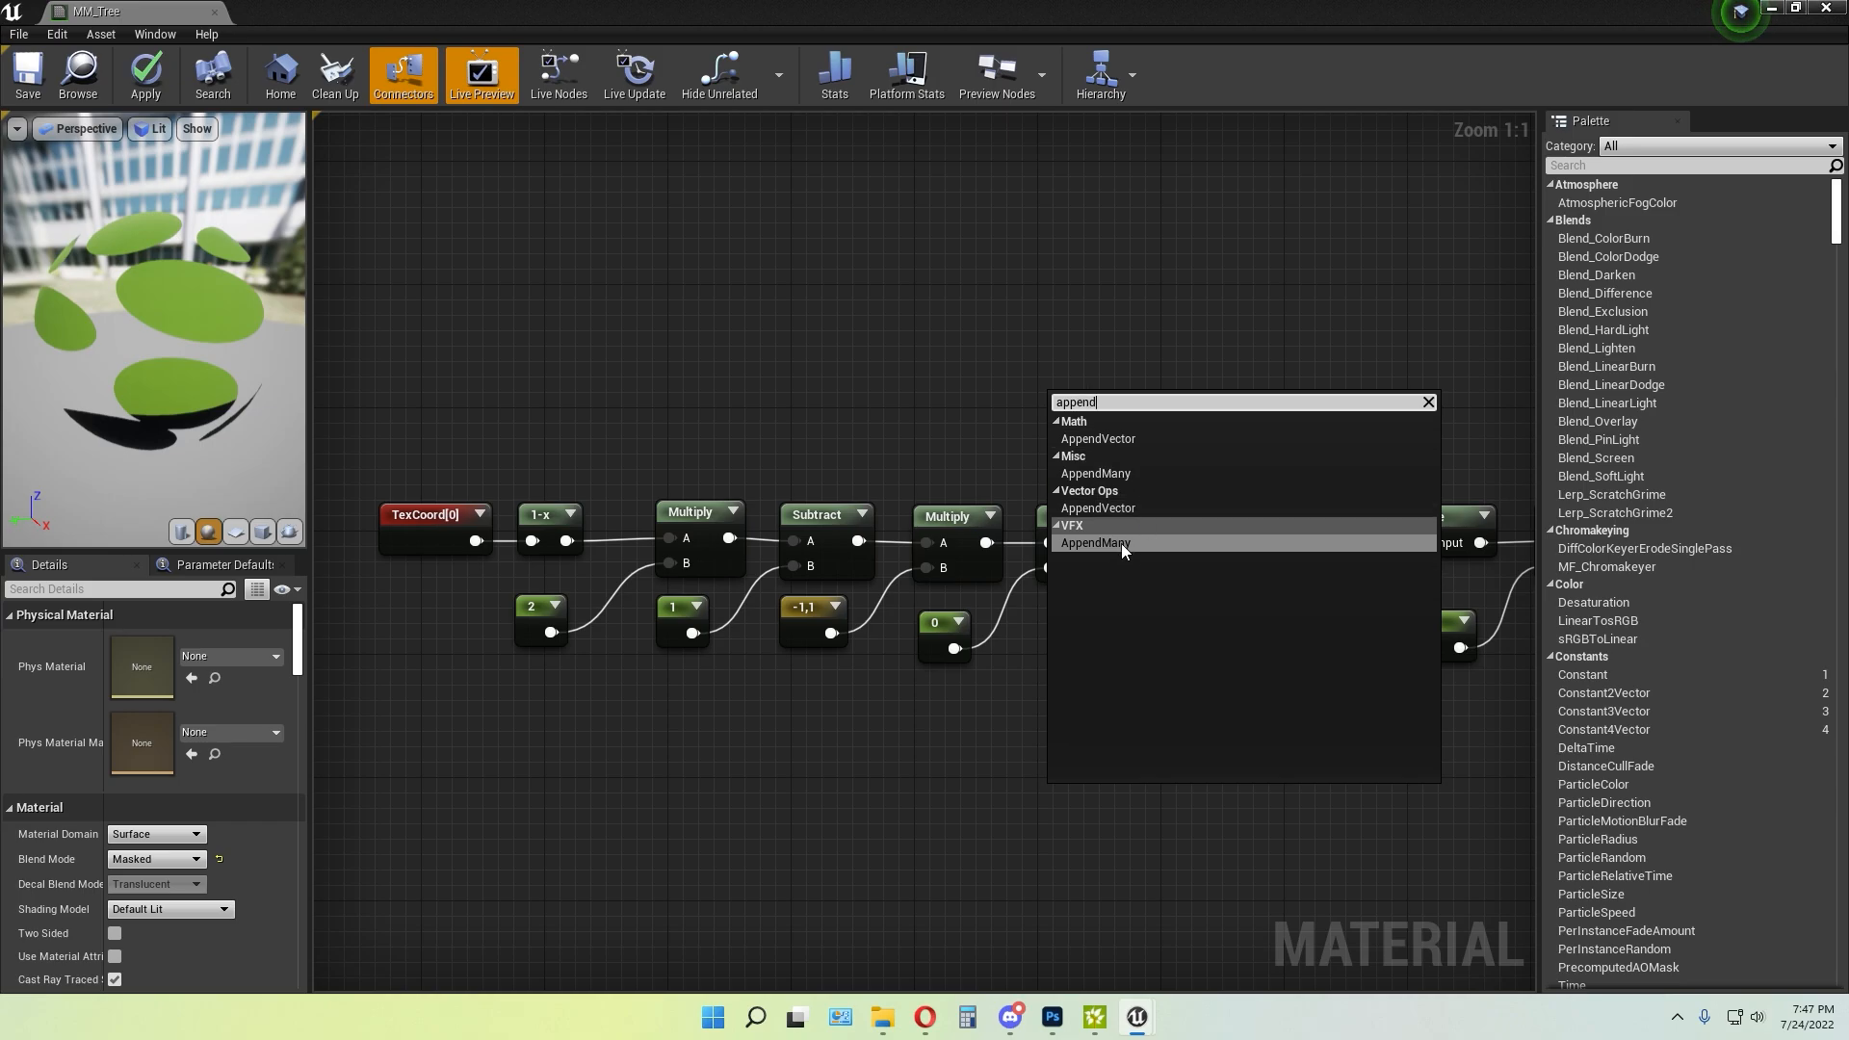
click(1128, 438)
click(1245, 369)
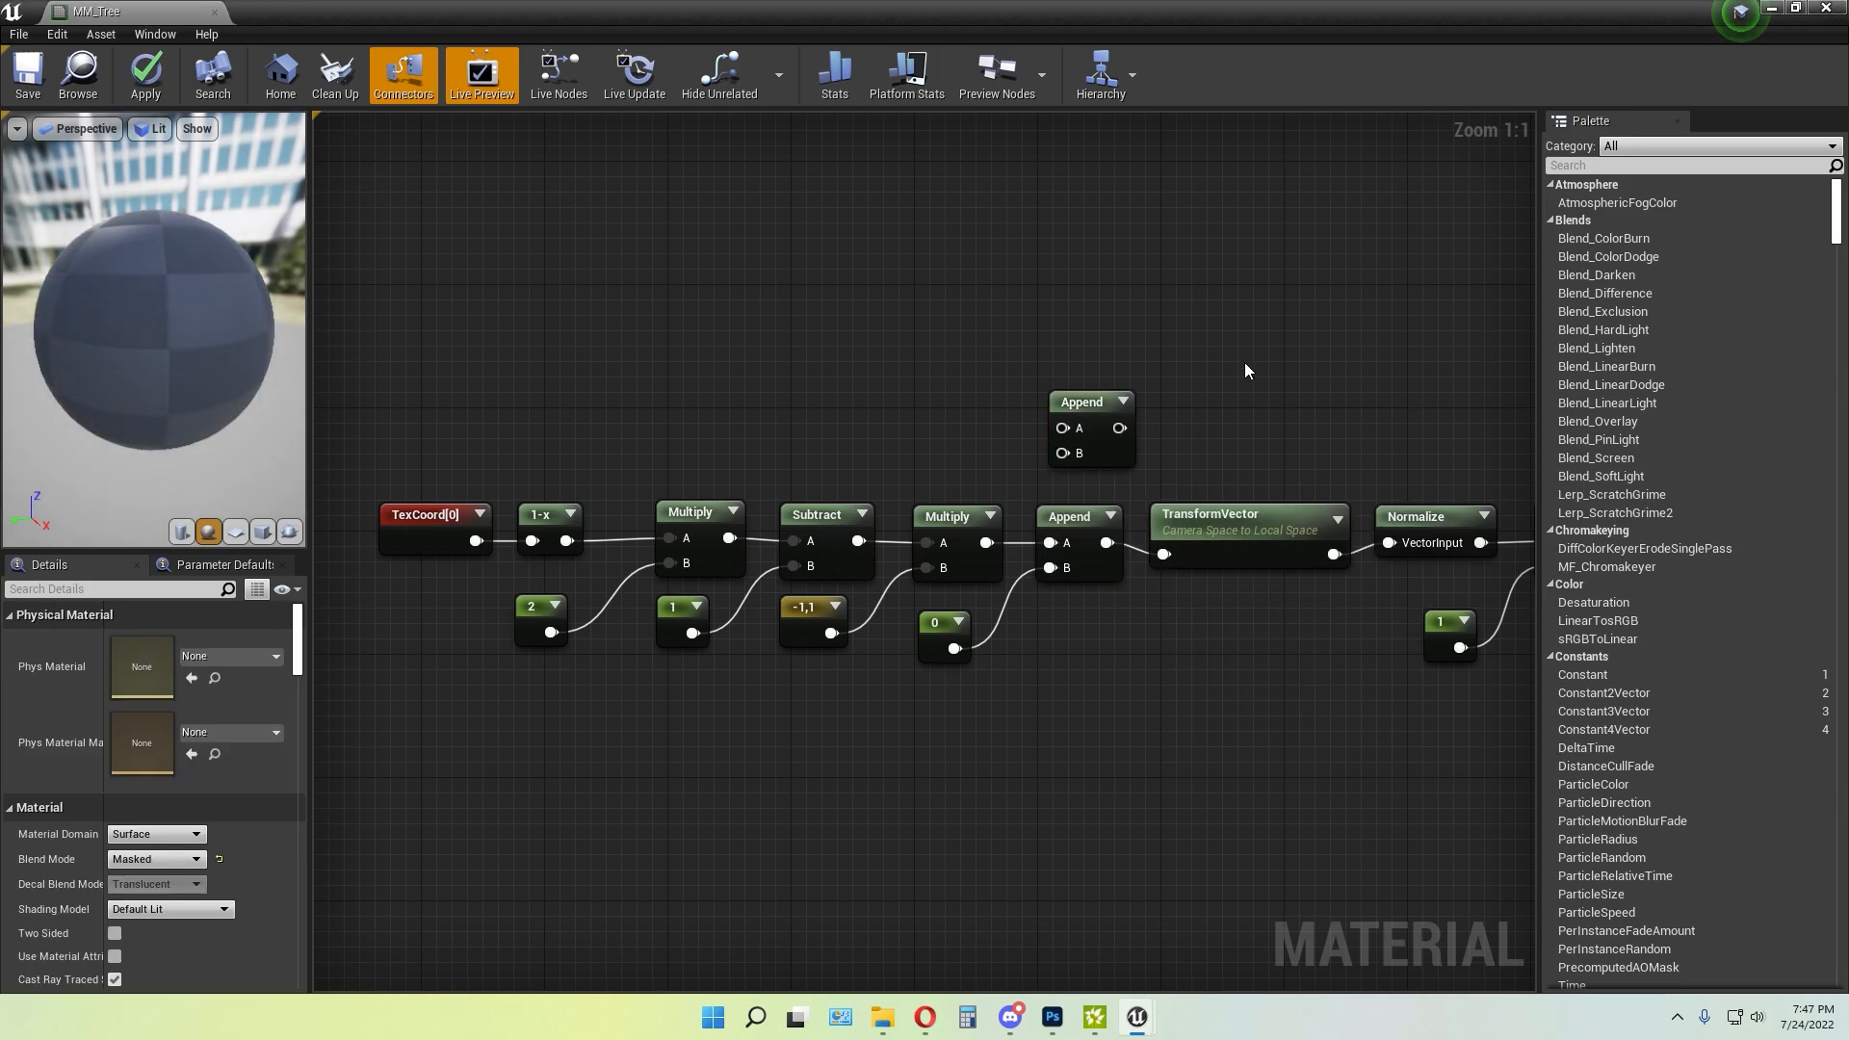
click(1074, 401)
key(Delete)
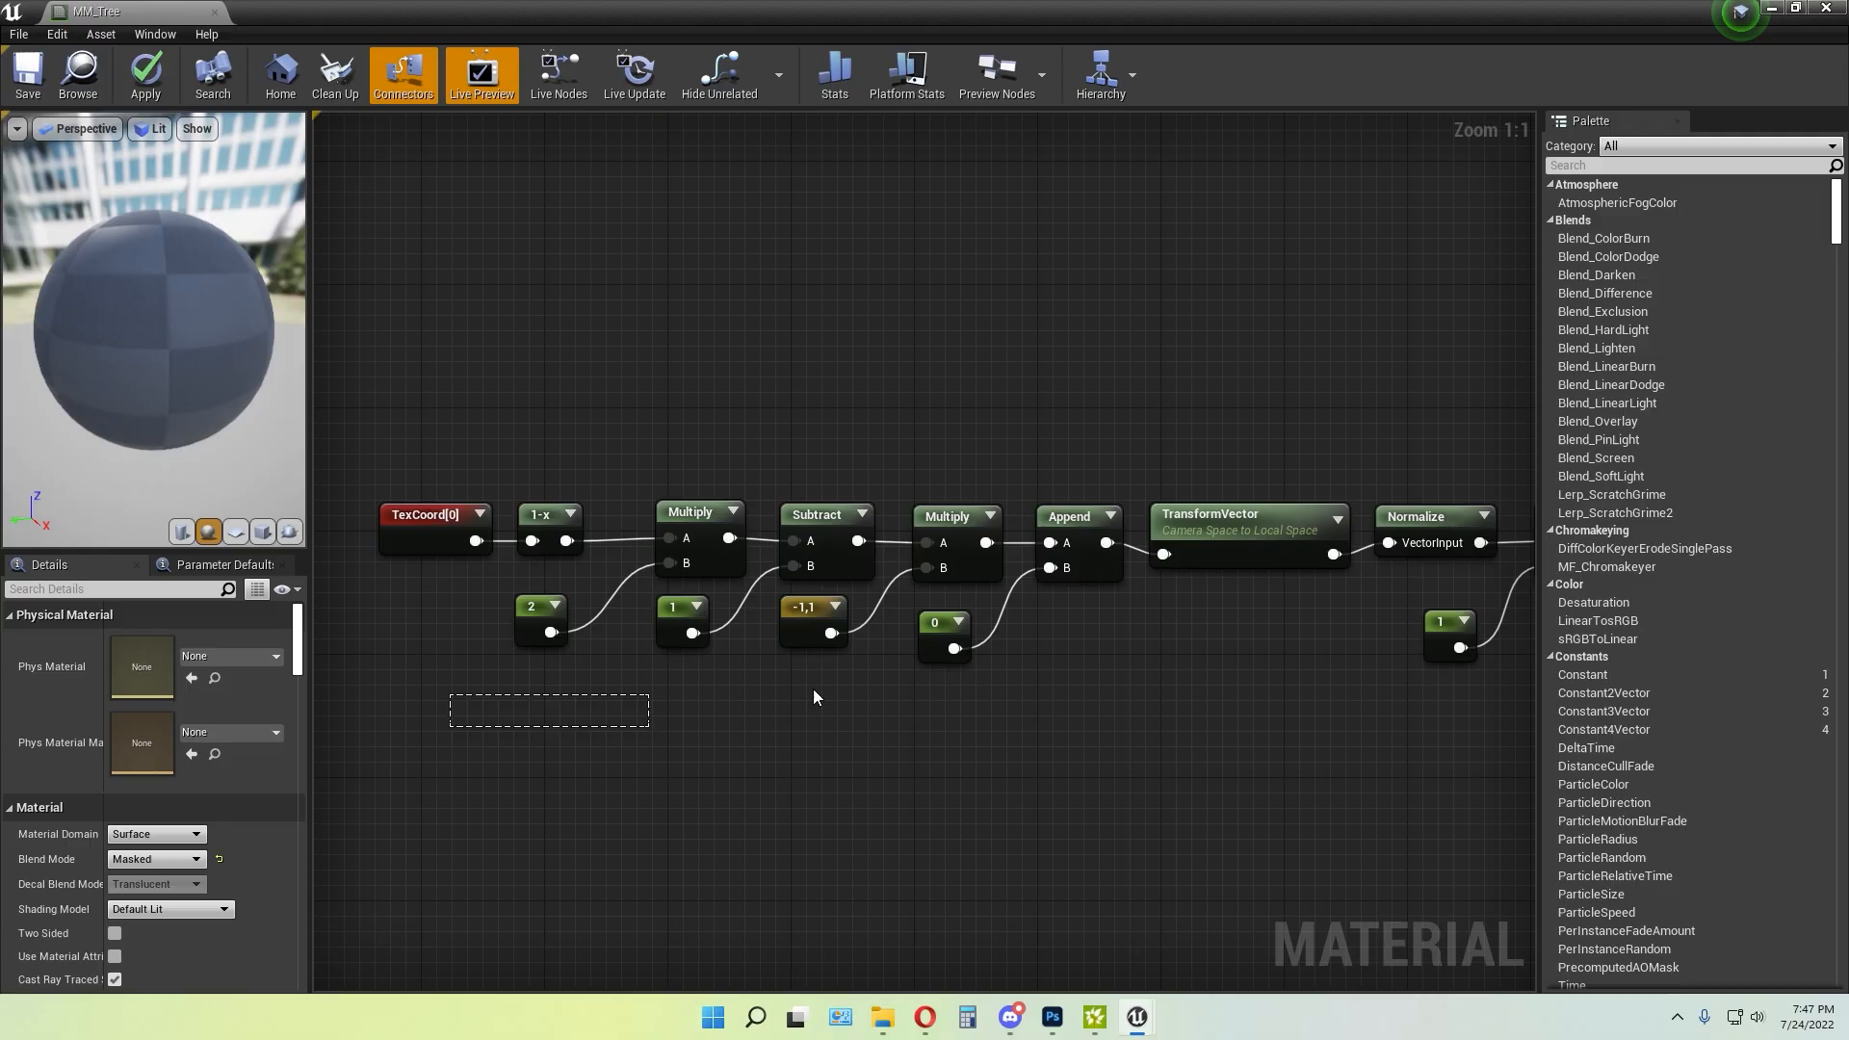
Inspect the constants under the billboard chain and add a new Constant node below the constant 2
drag(814, 689, 1009, 621)
click(582, 726)
right_drag(602, 743, 618, 623)
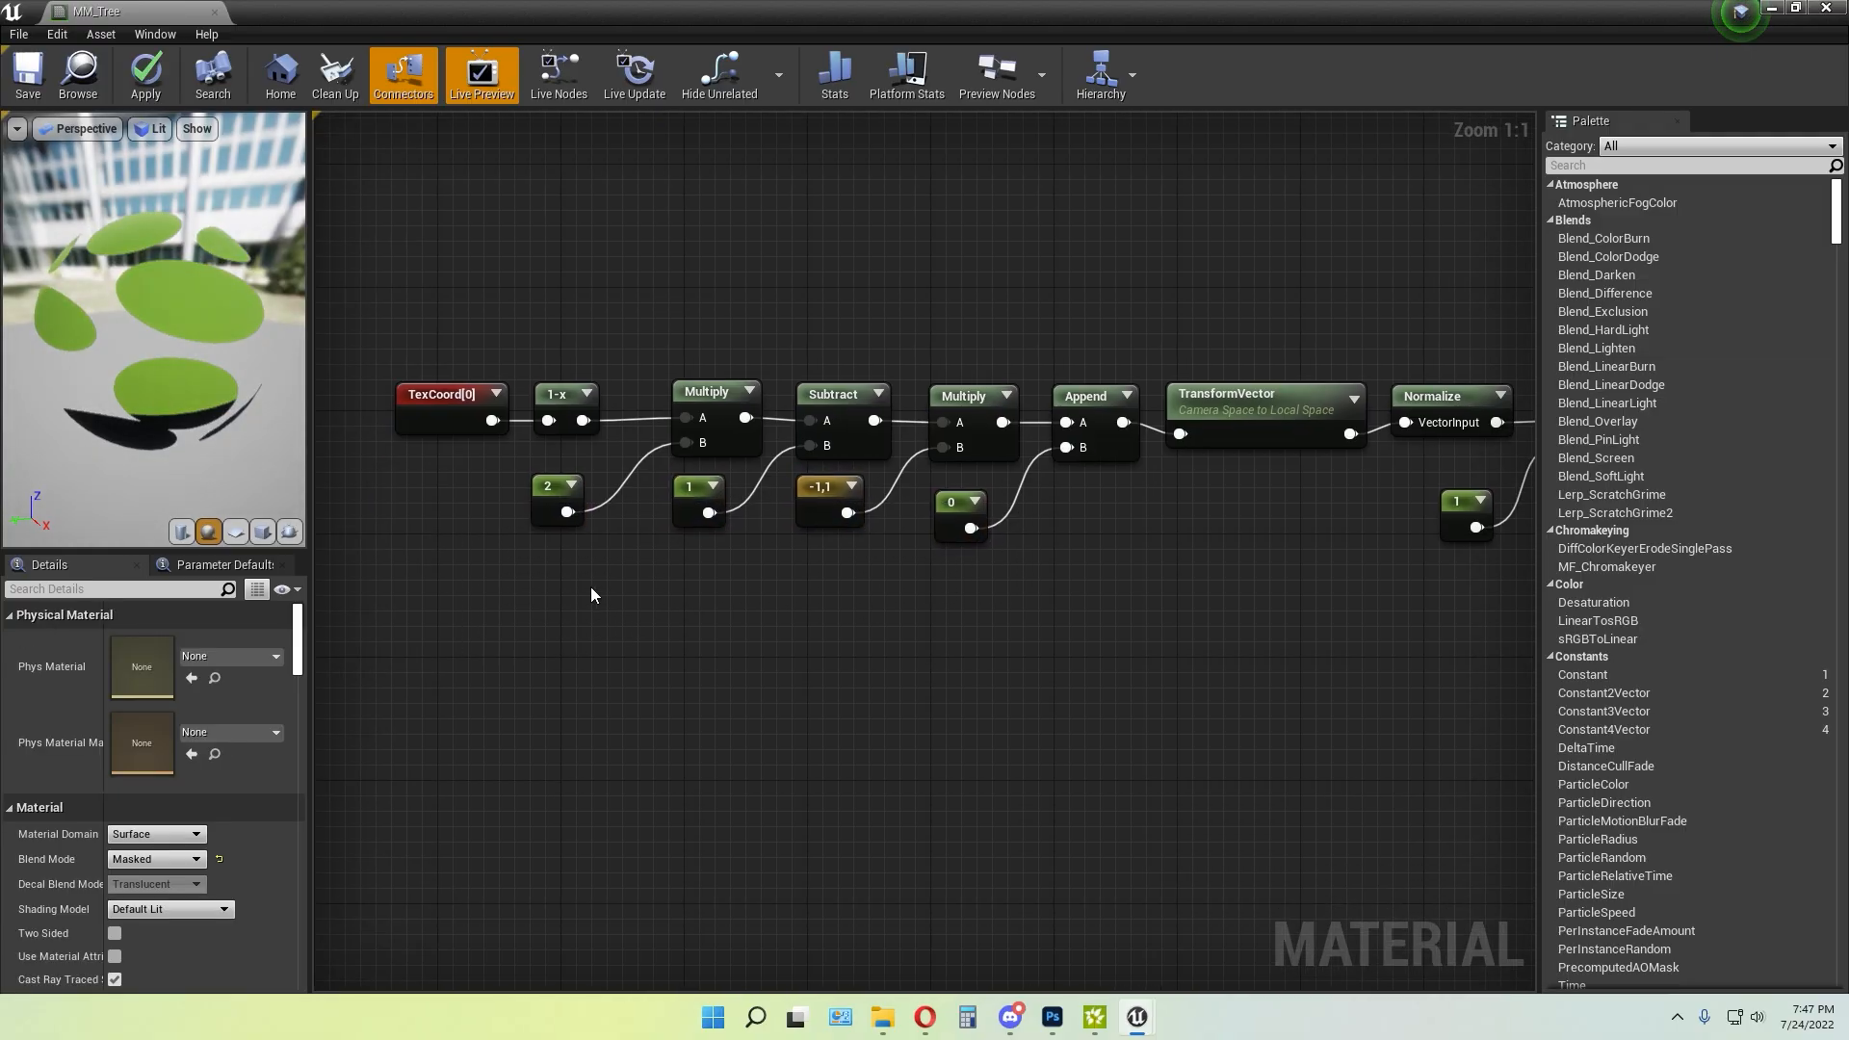
drag(503, 476, 607, 548)
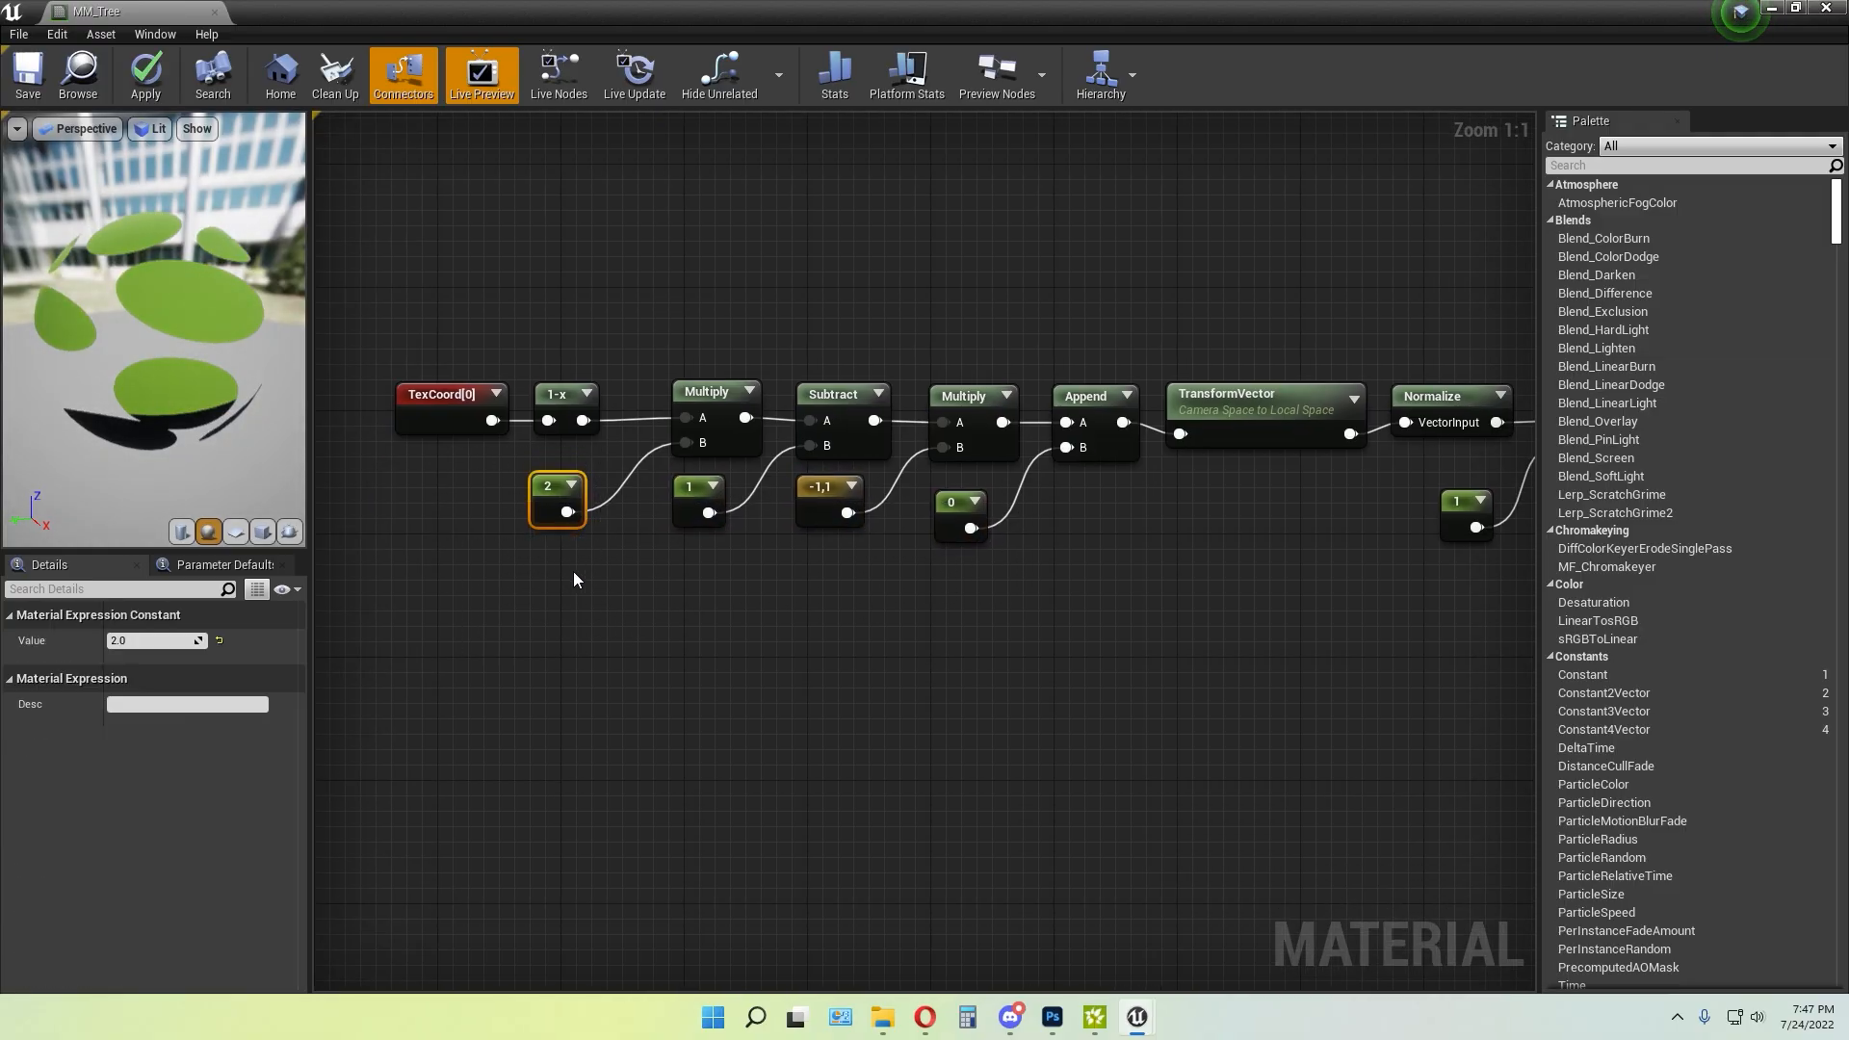
click(574, 573)
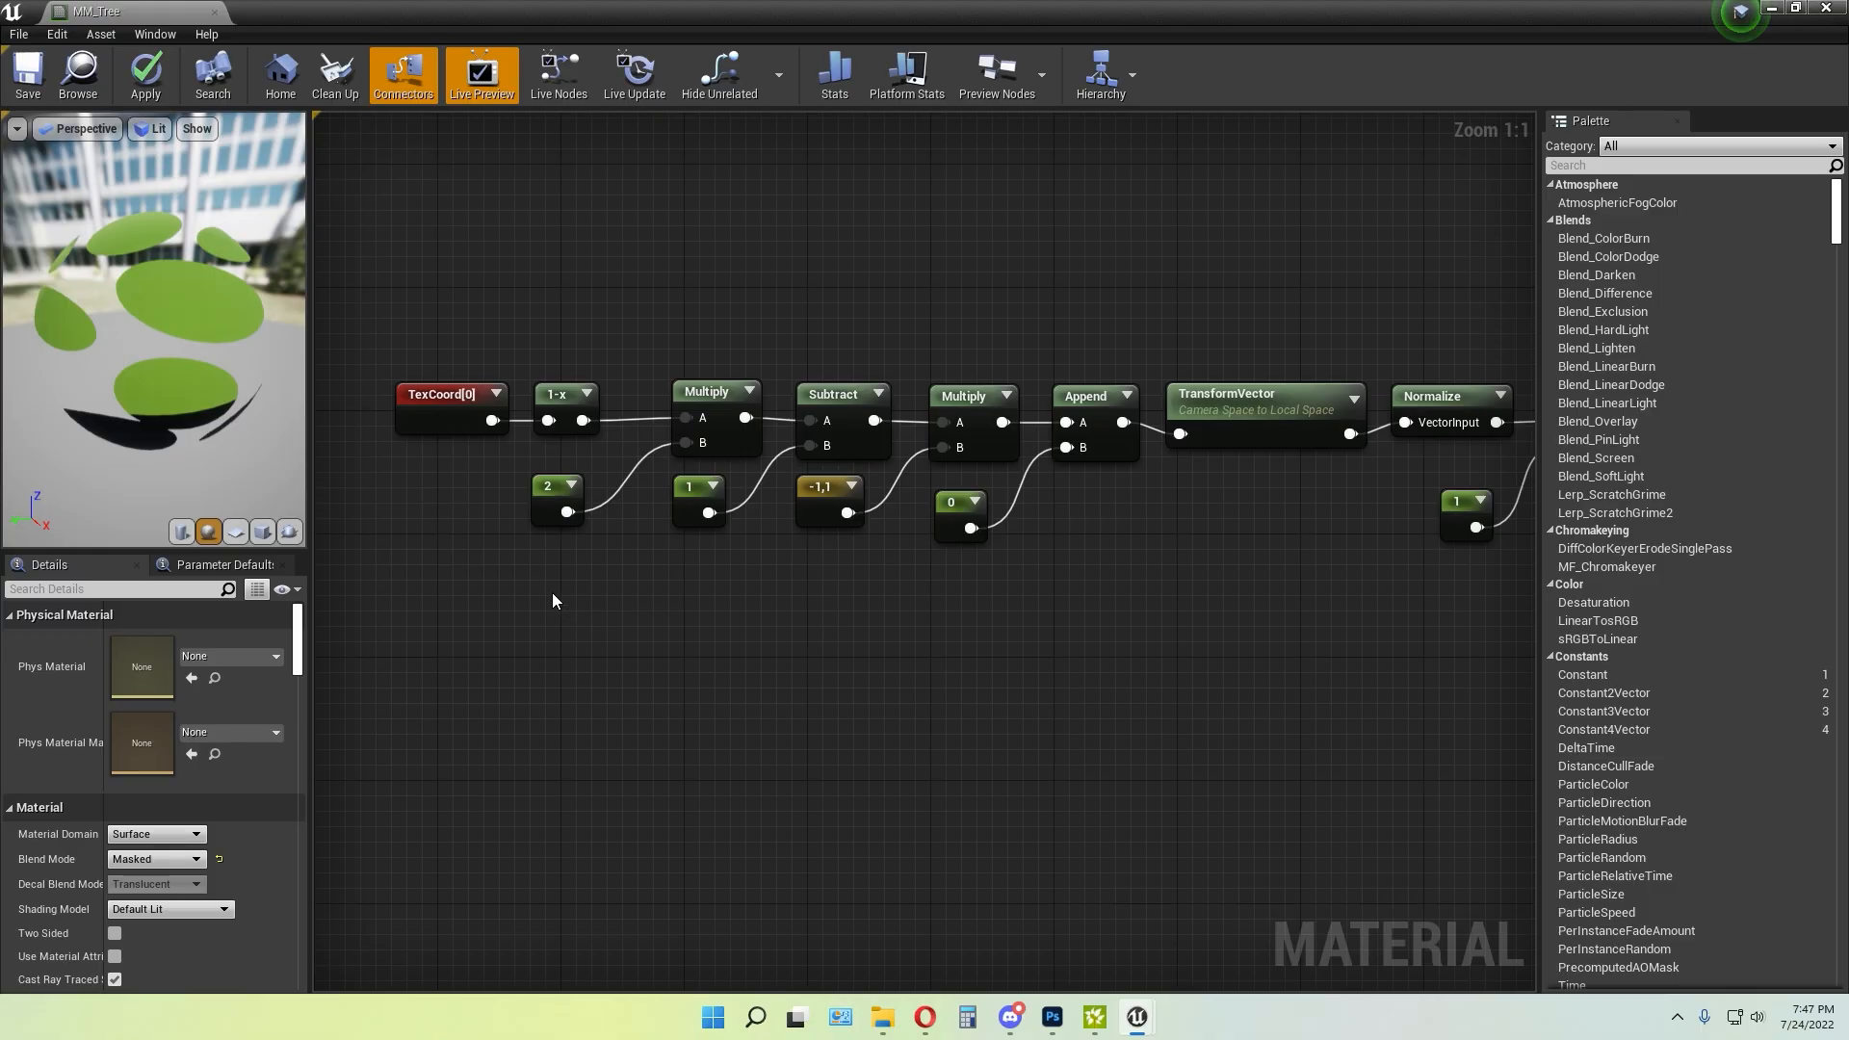
key(1)
click(553, 592)
Inspect the -1,1 constant and add a new Constant2Vector node beside the loose Constant below the billboard chain
drag(762, 558, 862, 504)
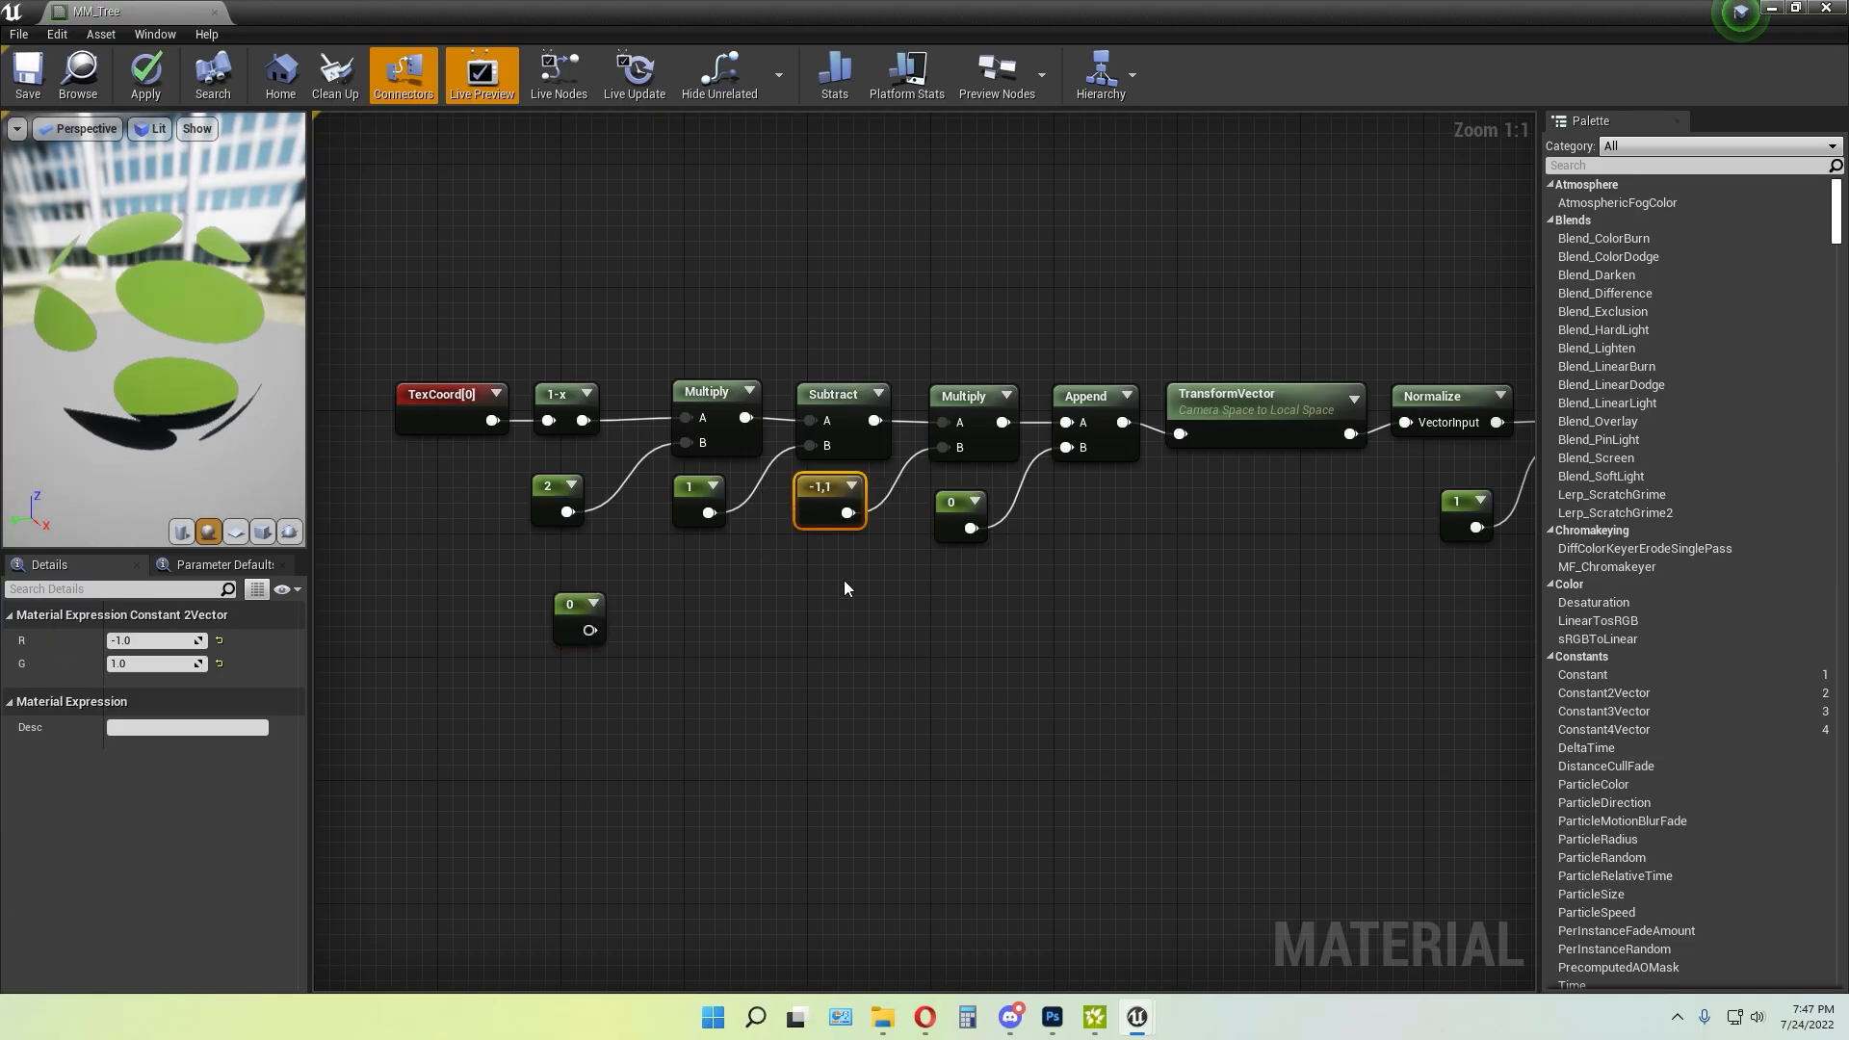
click(672, 612)
key(2)
click(662, 612)
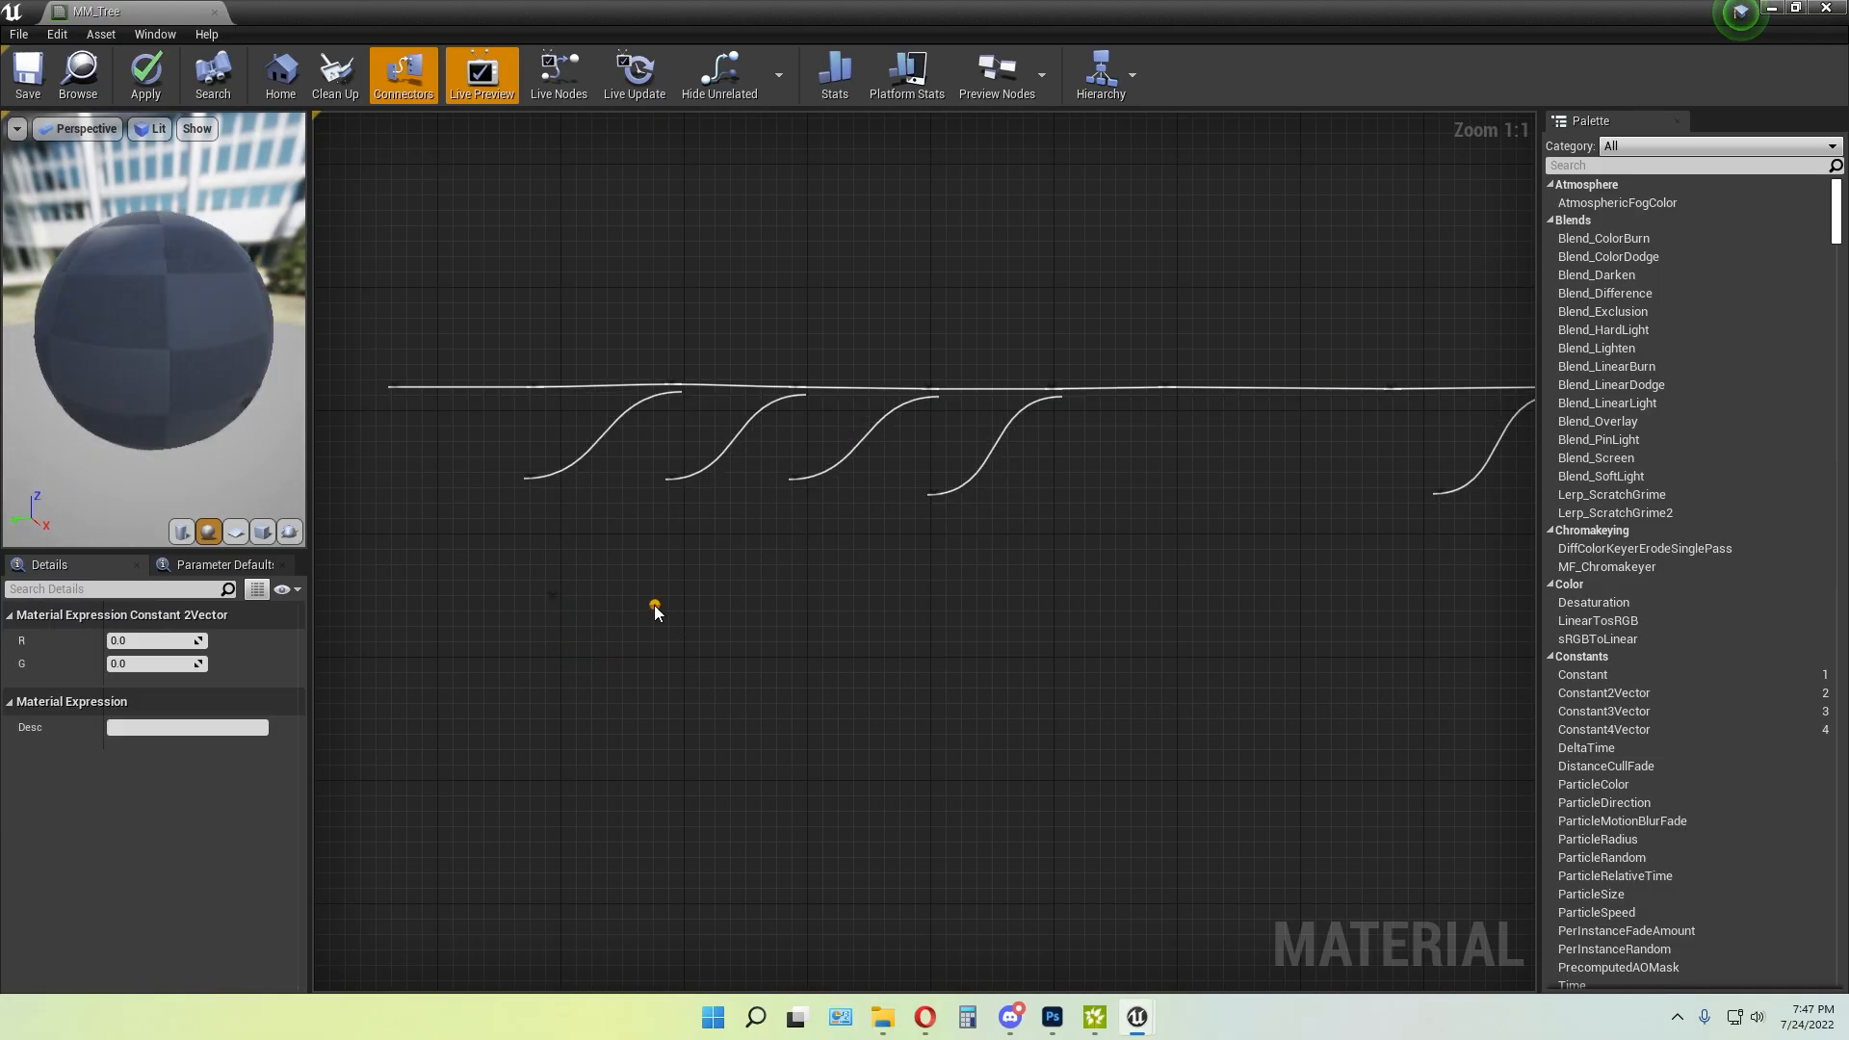
click(848, 624)
scroll(853, 630, down, 5)
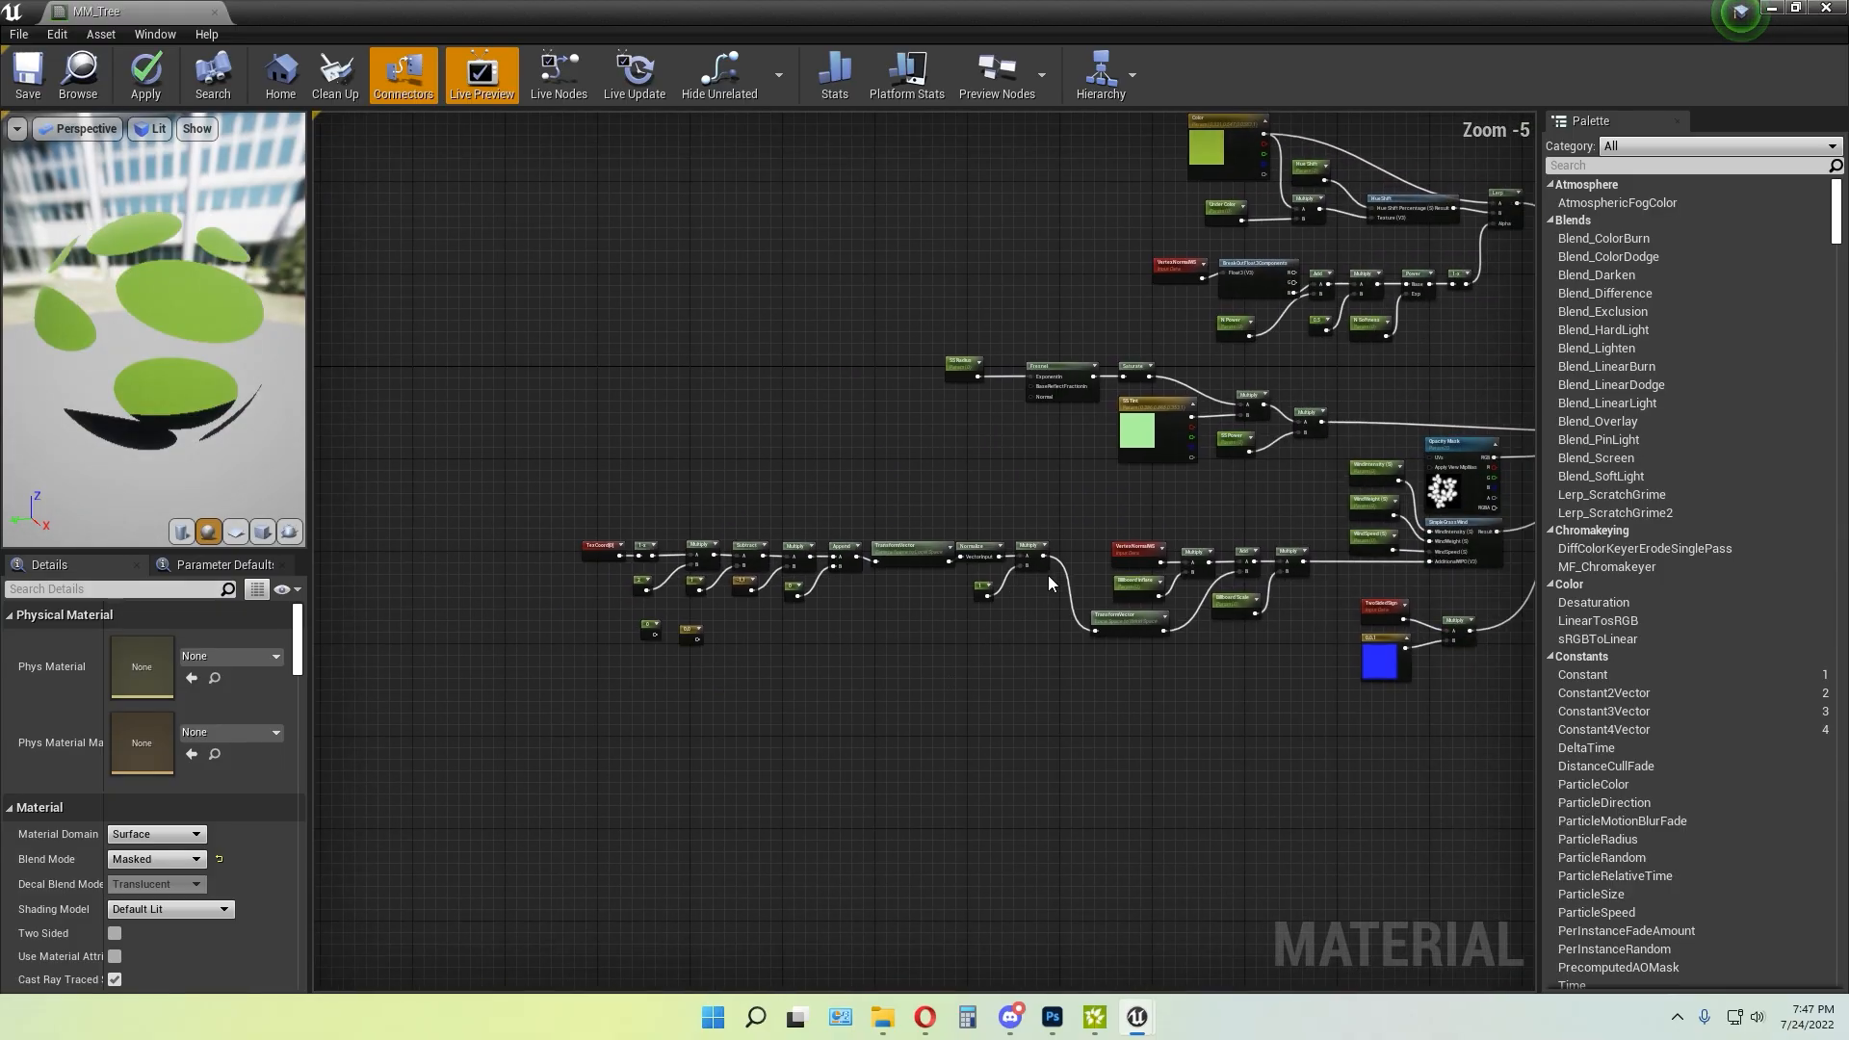
Add a Constant3Vector node beside the loose constants below the billboard chain, then delete all the loose constant nodes
key(3)
click(747, 641)
click(680, 751)
scroll(680, 751, up, 5)
right_drag(765, 585, 785, 747)
drag(1084, 899, 599, 581)
key(Delete)
Inspect the values of the 2, 1, -1,1 and 0 constants feeding the first part of the billboard chain
click(583, 468)
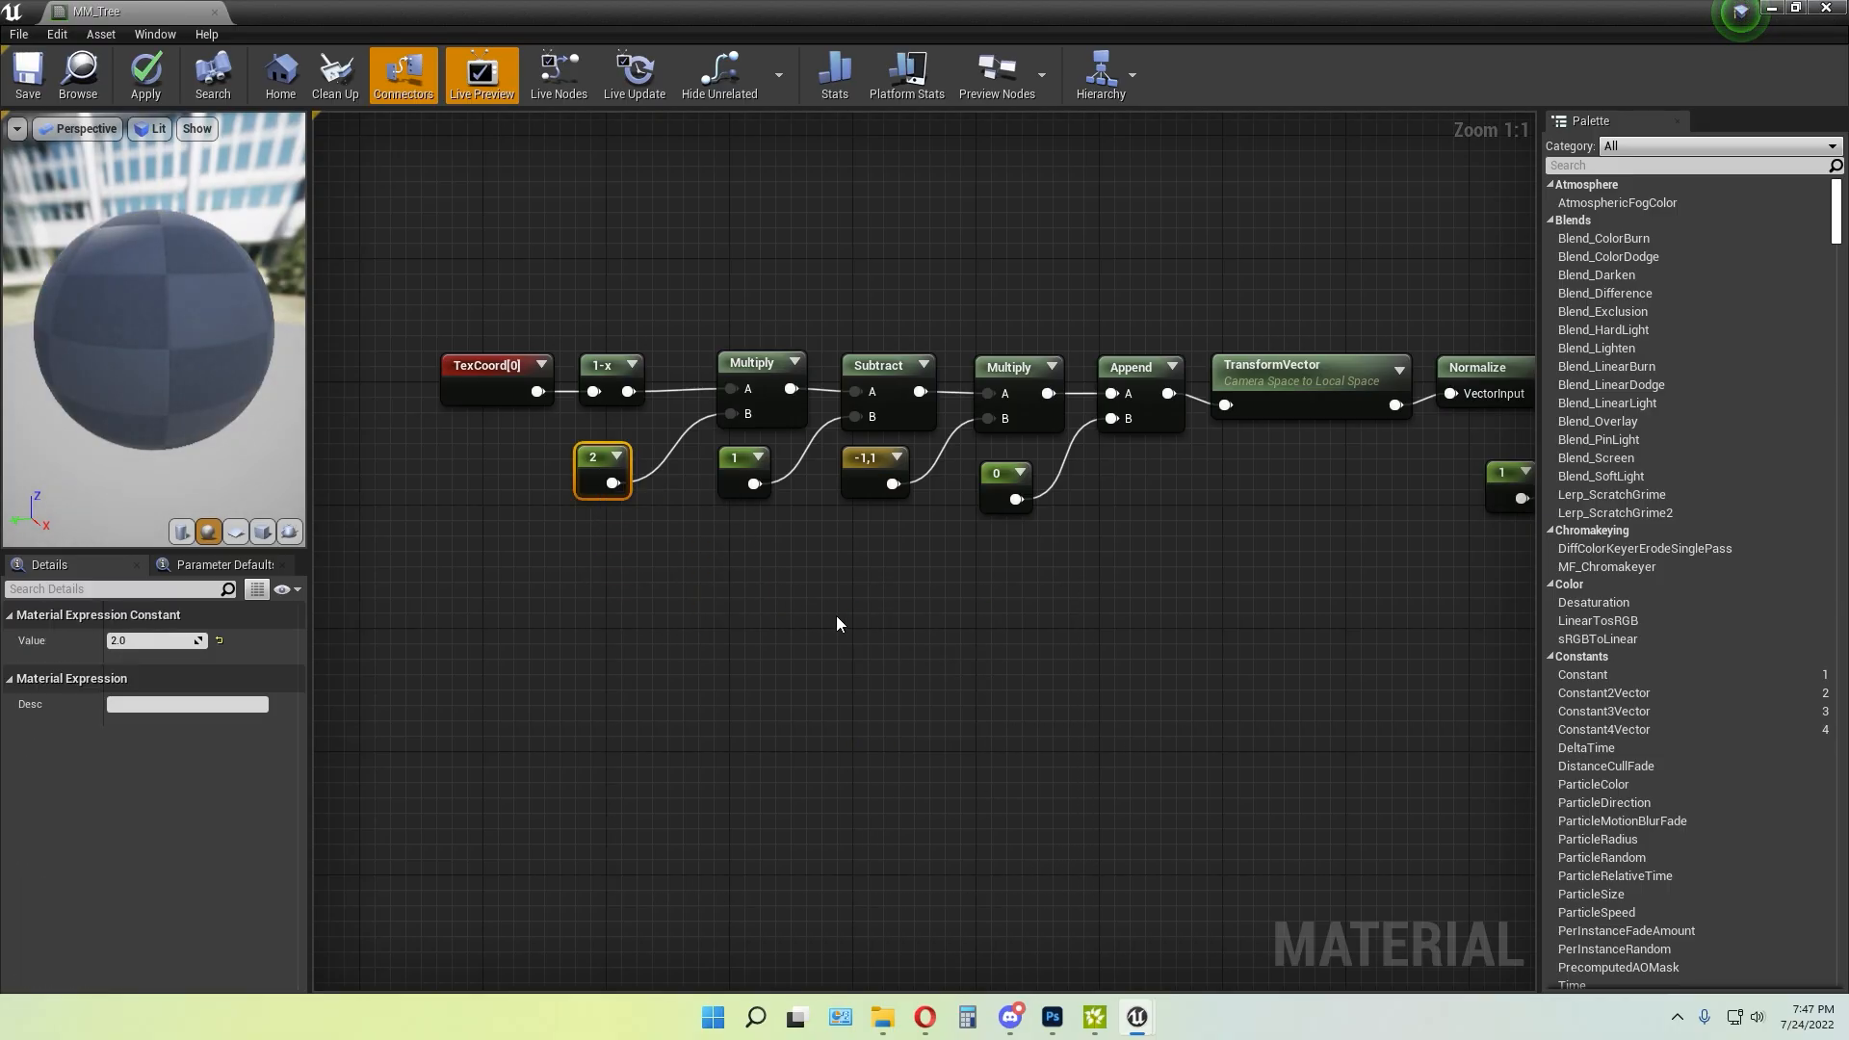
right_drag(836, 615, 806, 624)
click(714, 470)
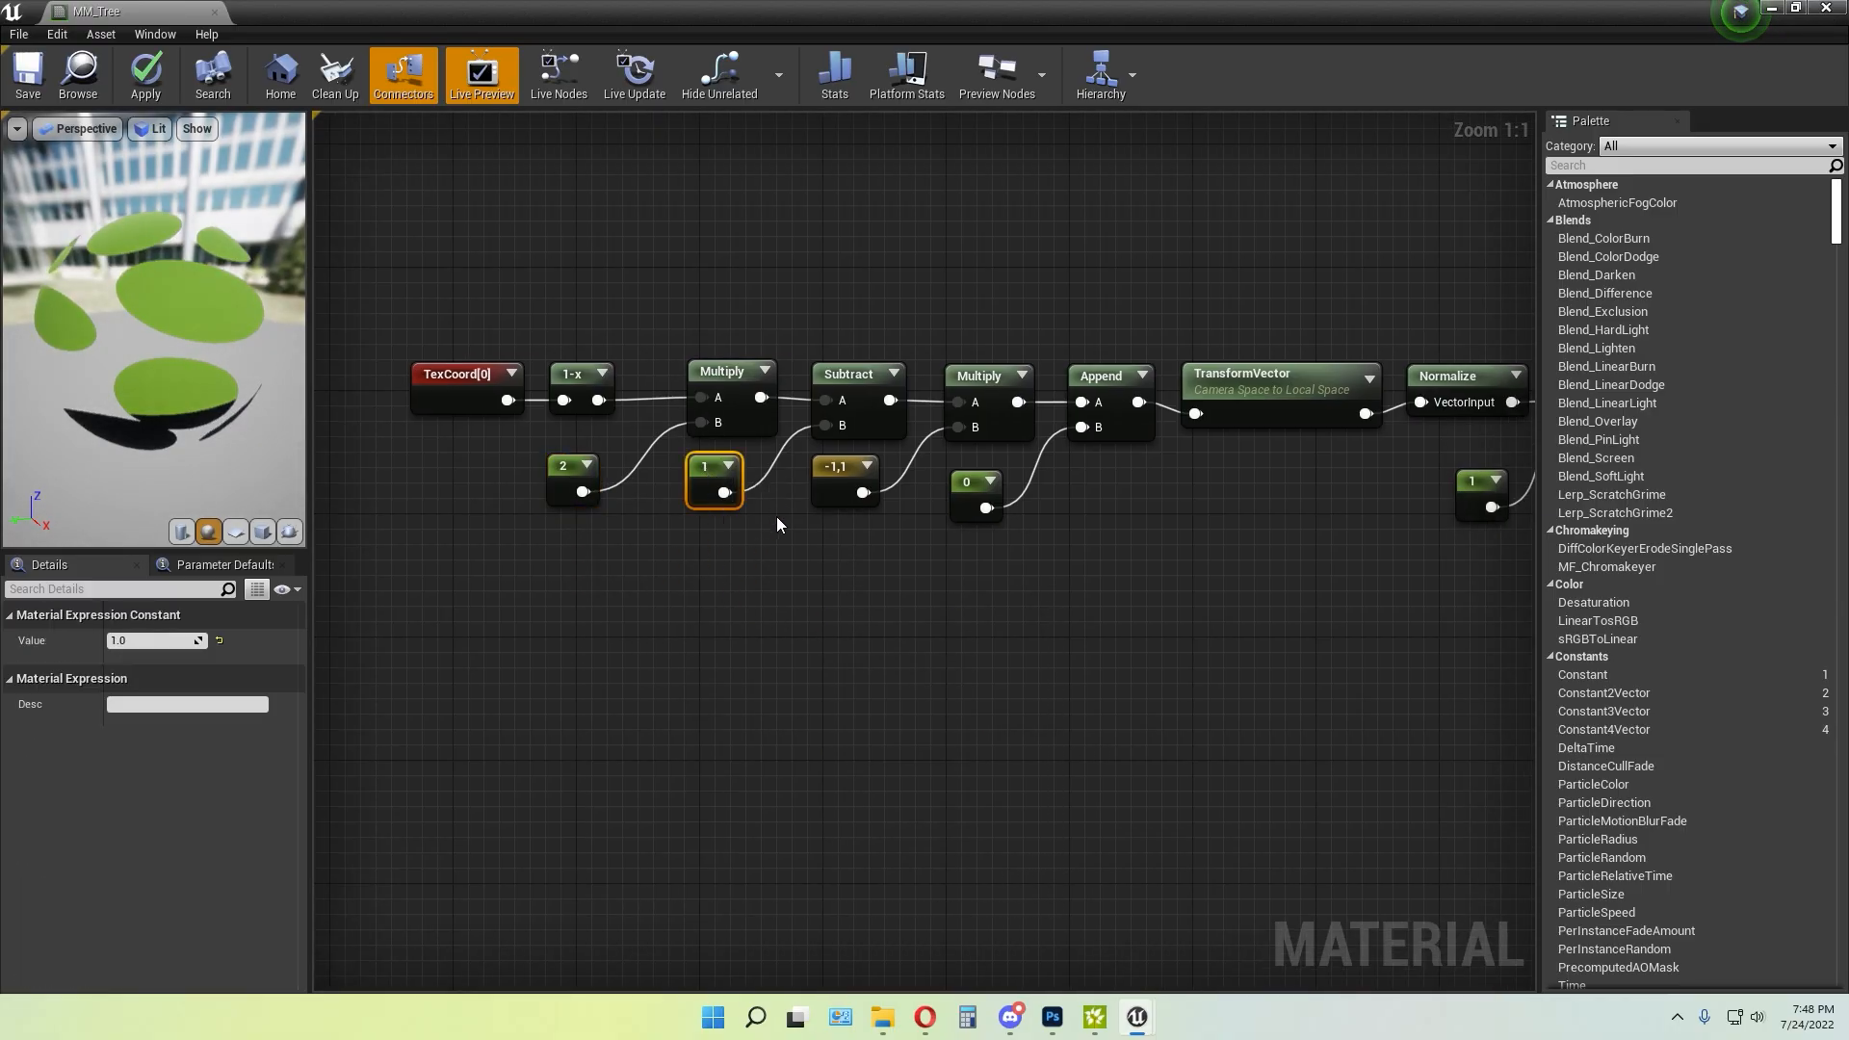
click(841, 486)
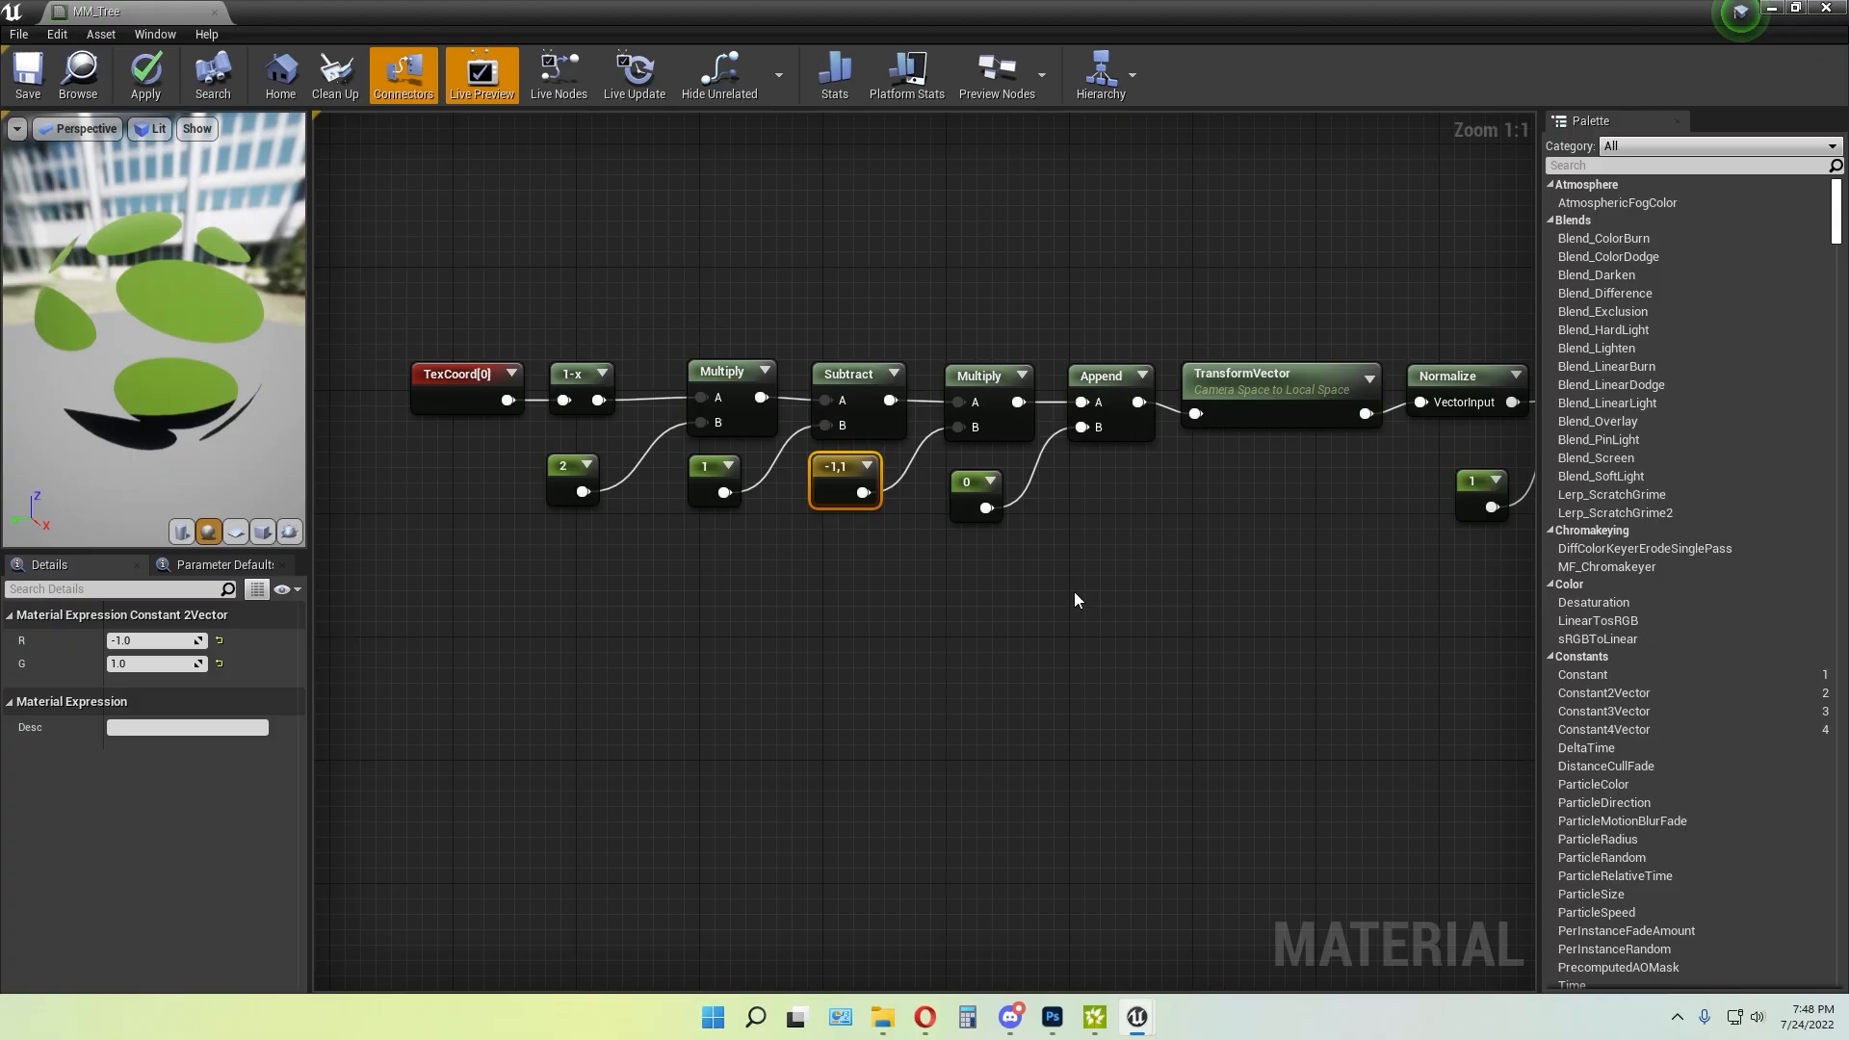
click(1065, 546)
click(966, 507)
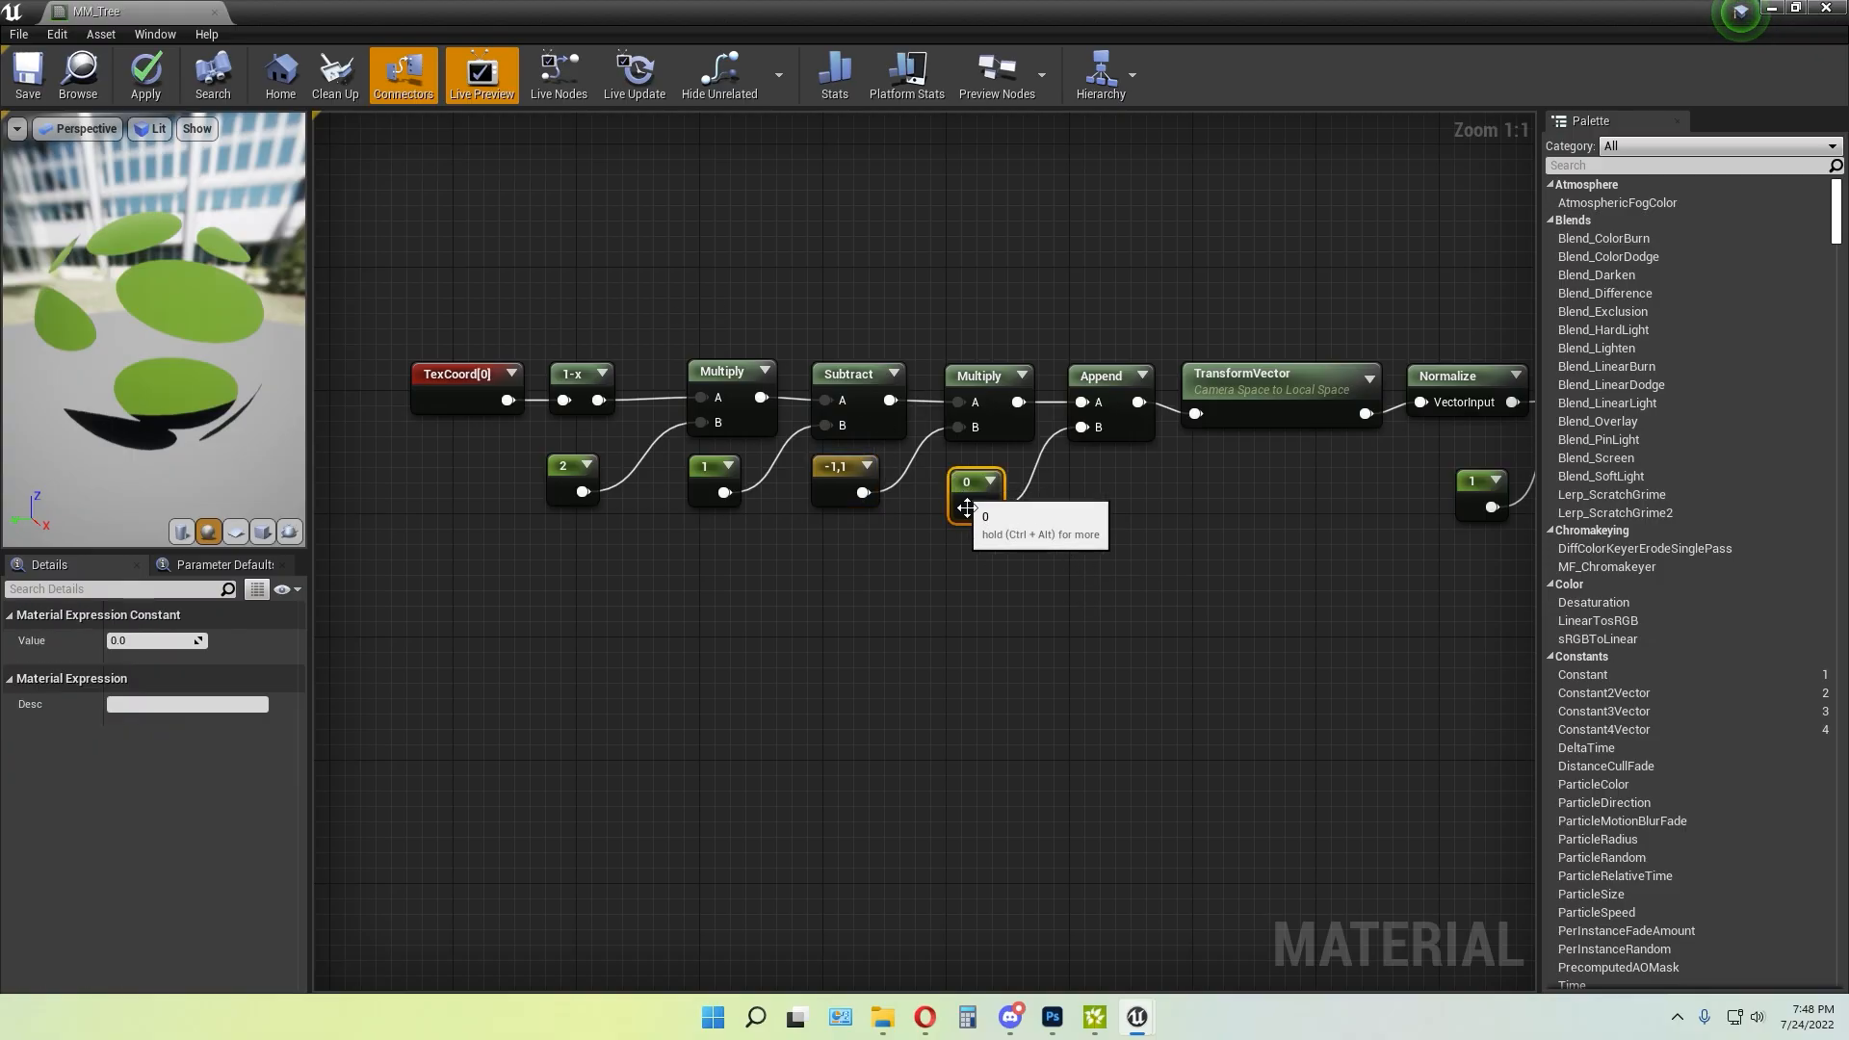
Add an extra Transform vector node below the camera-to-local TransformVector in the billboard chain, then delete it
right_drag(1181, 569, 783, 588)
click(801, 523)
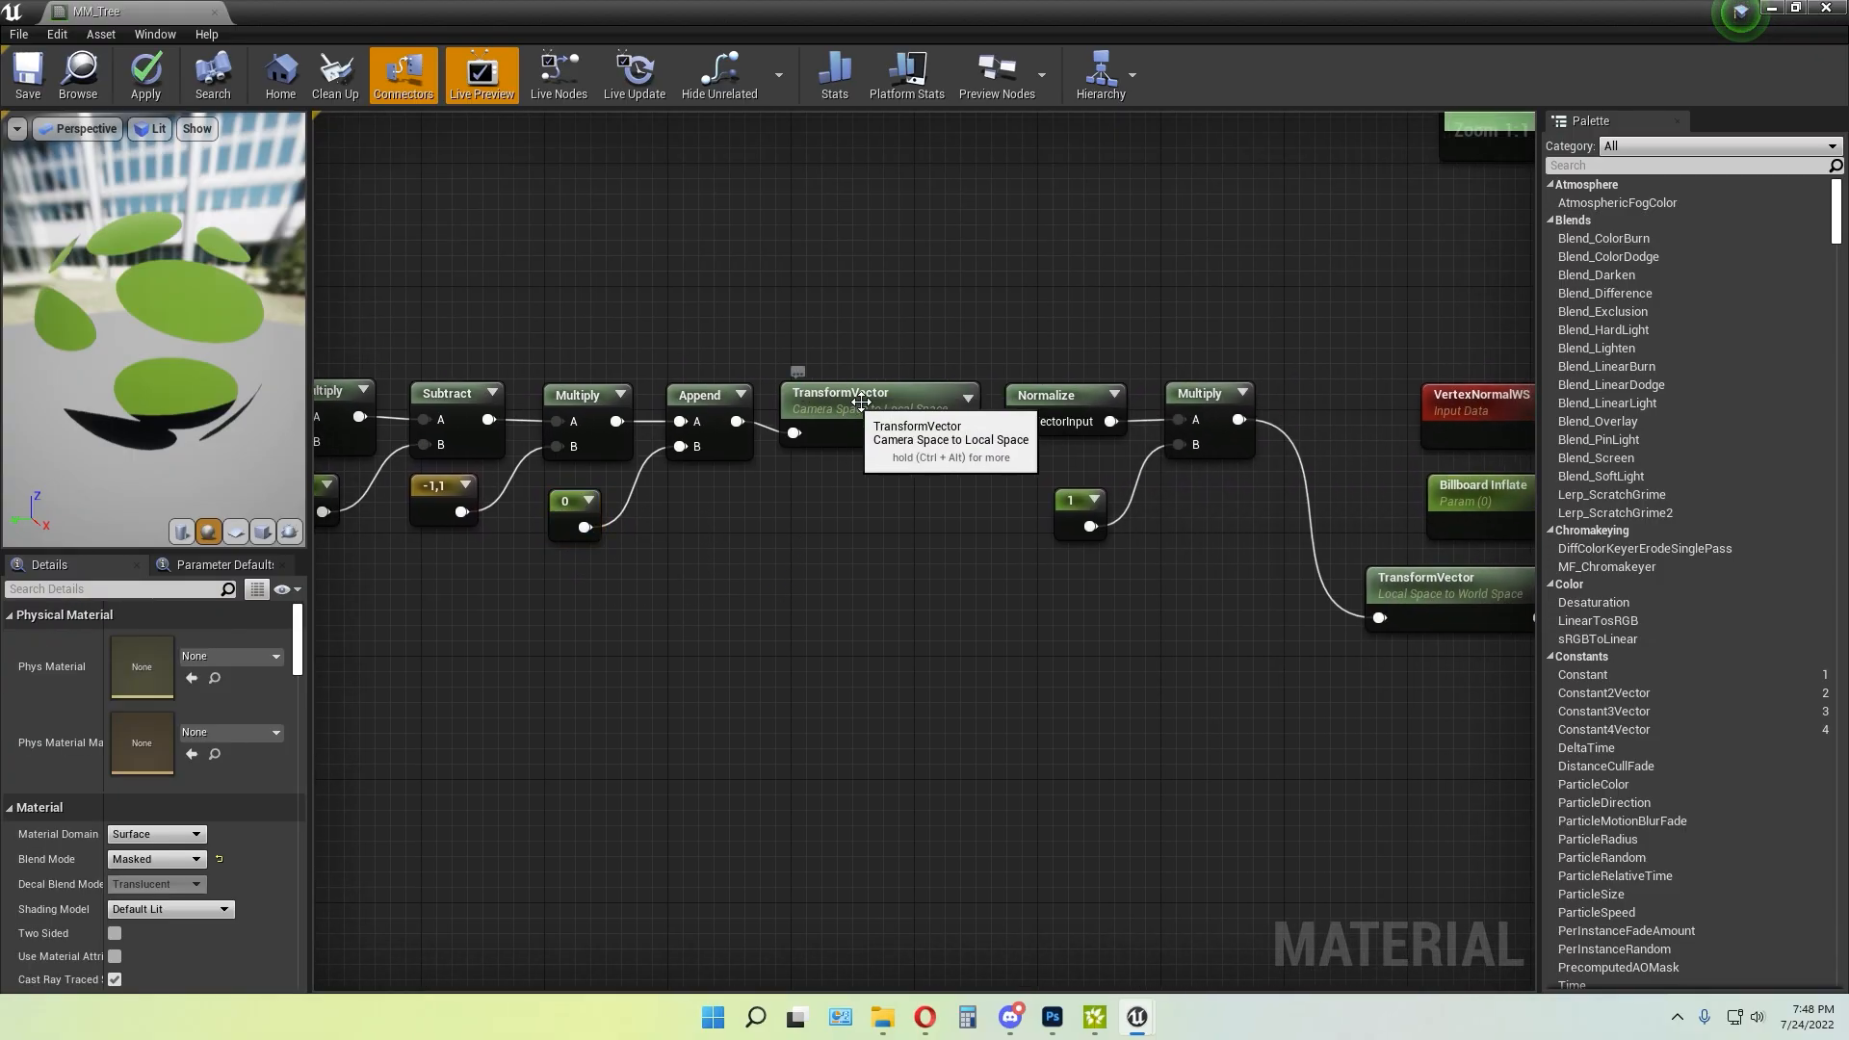
right_click(824, 546)
text(transf)
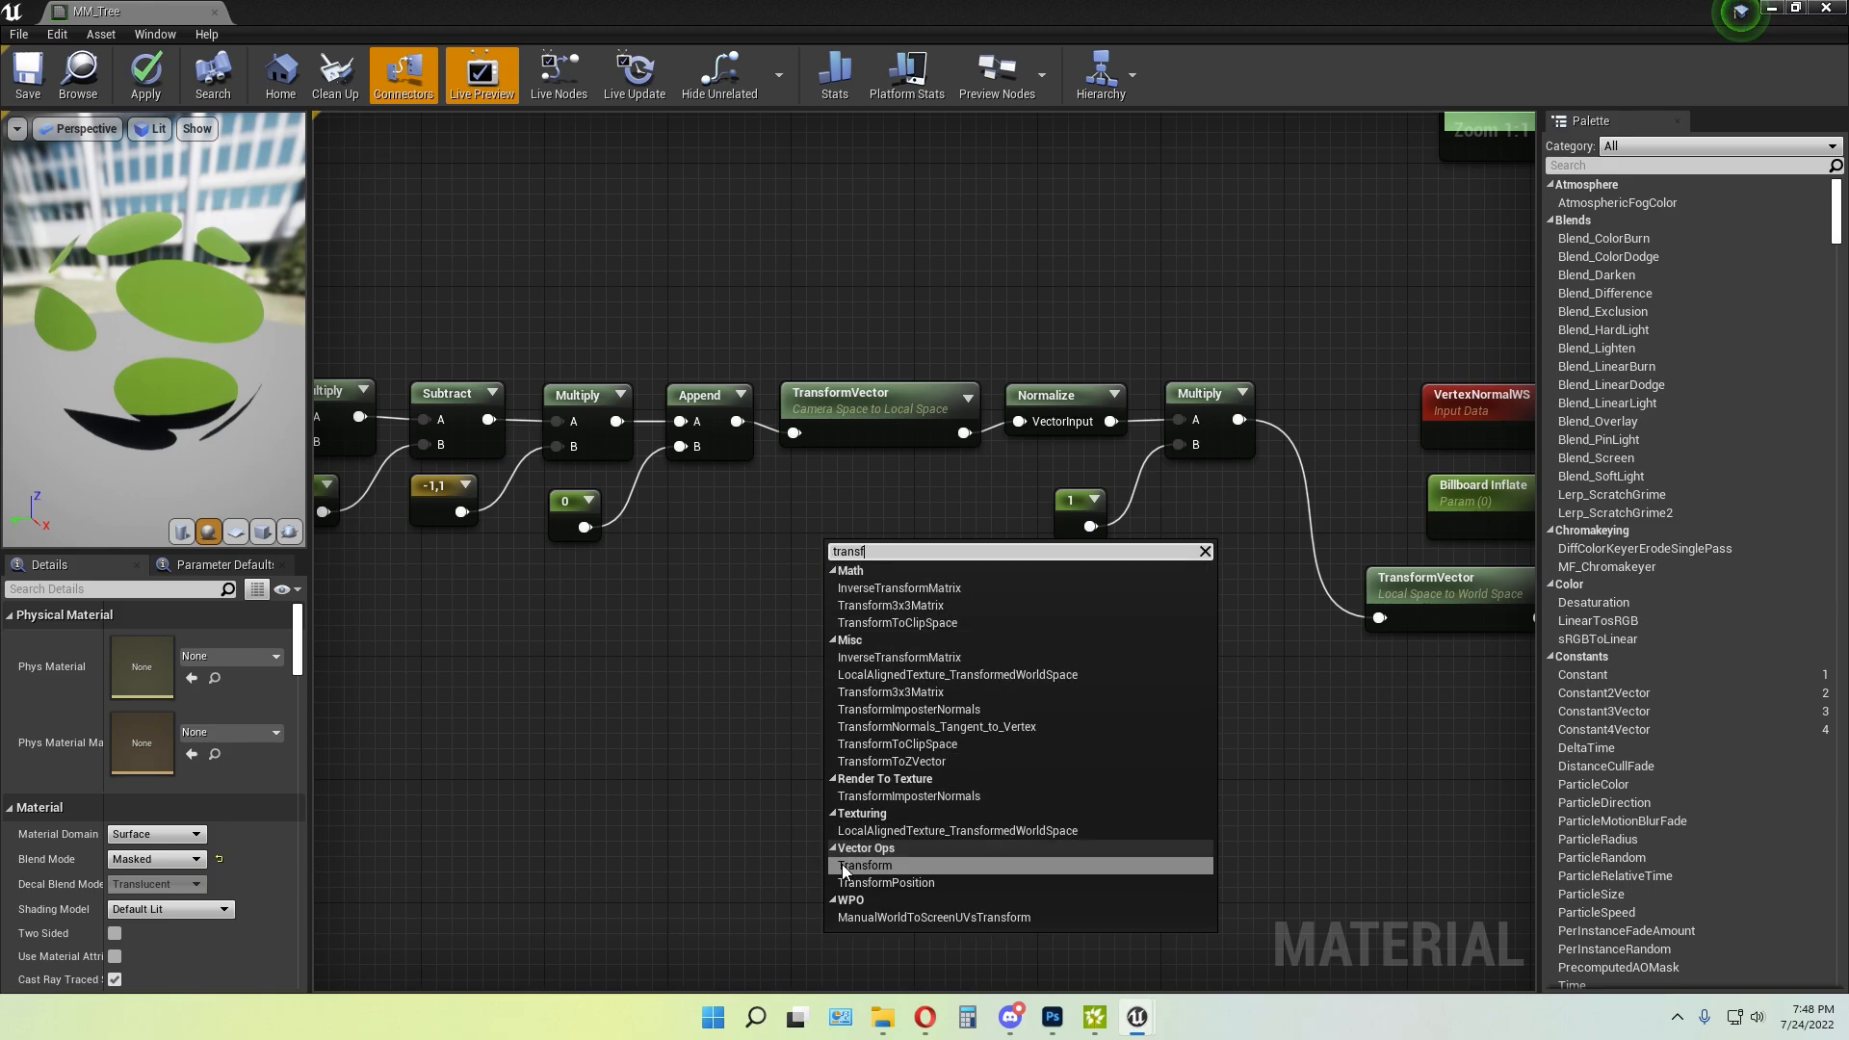
click(871, 867)
click(974, 656)
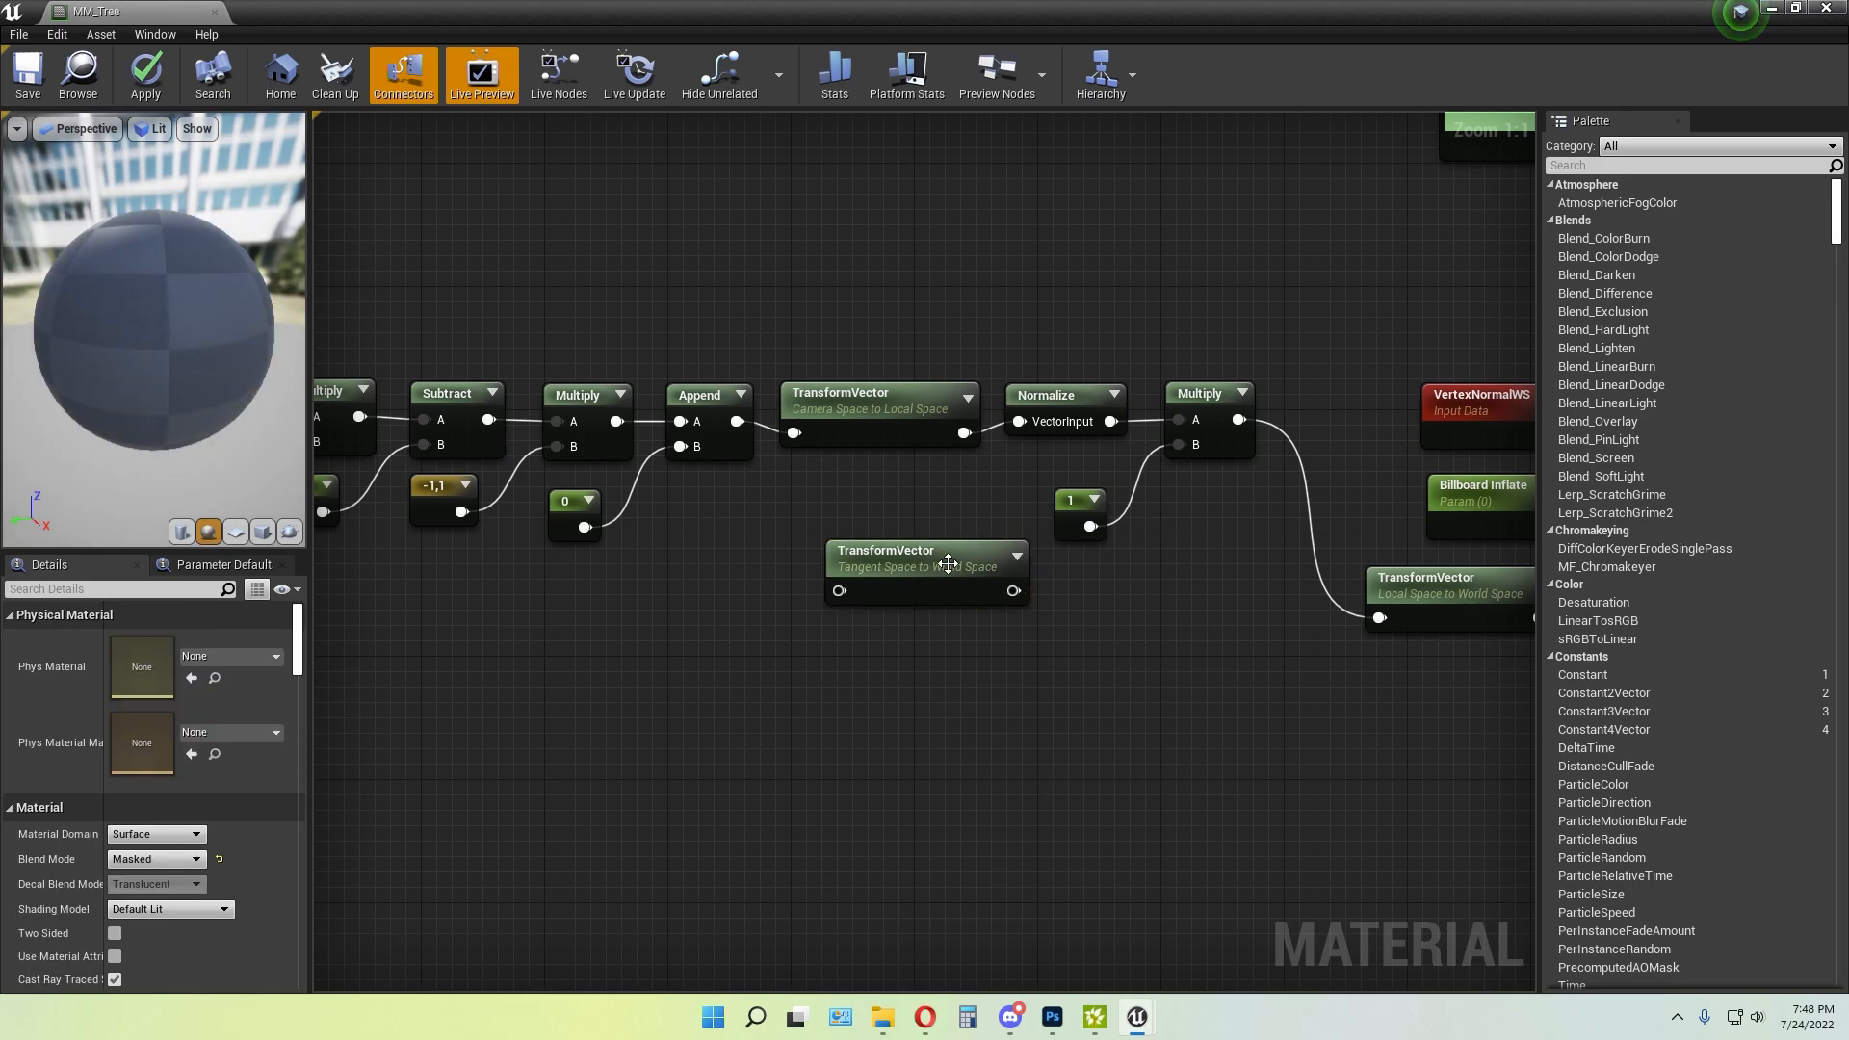
drag(946, 564, 908, 522)
key(Delete)
Add an extra Normalize node below the billboard chain's Normalize node, then delete it
right_drag(1207, 647, 1118, 642)
right_click(848, 674)
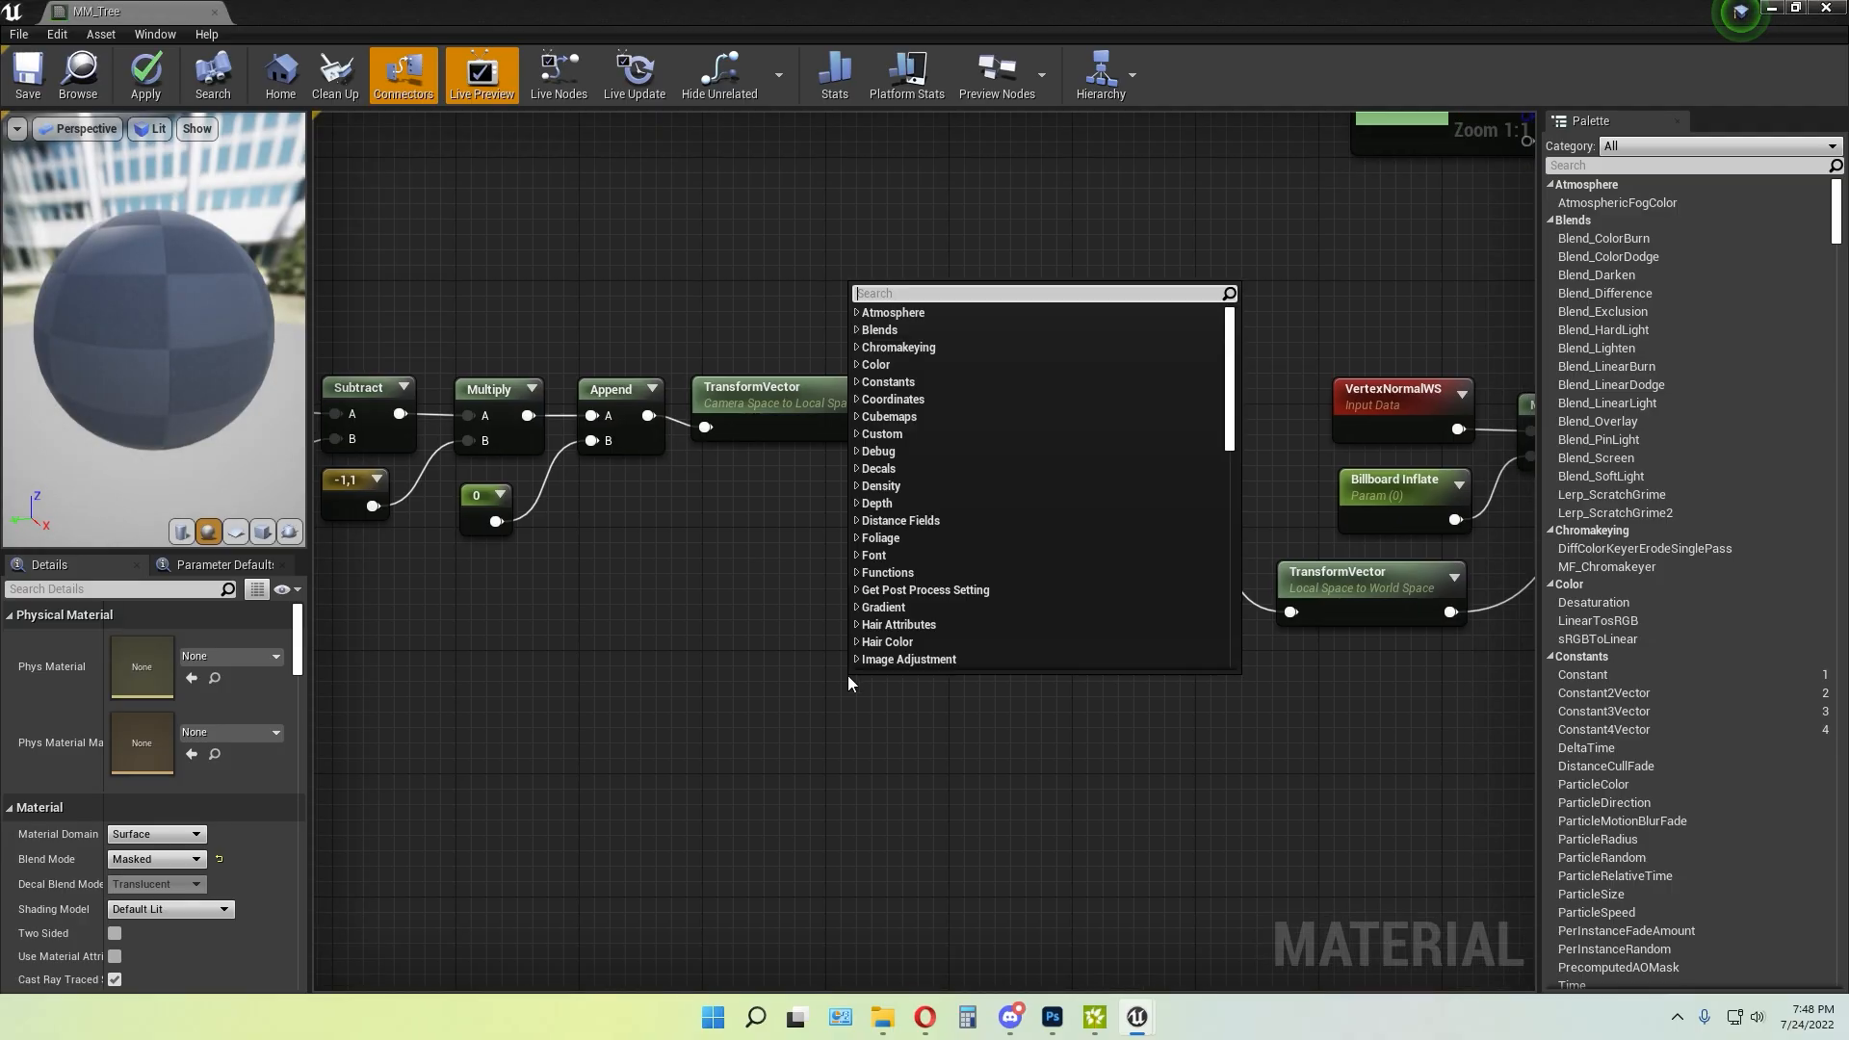
text(norm)
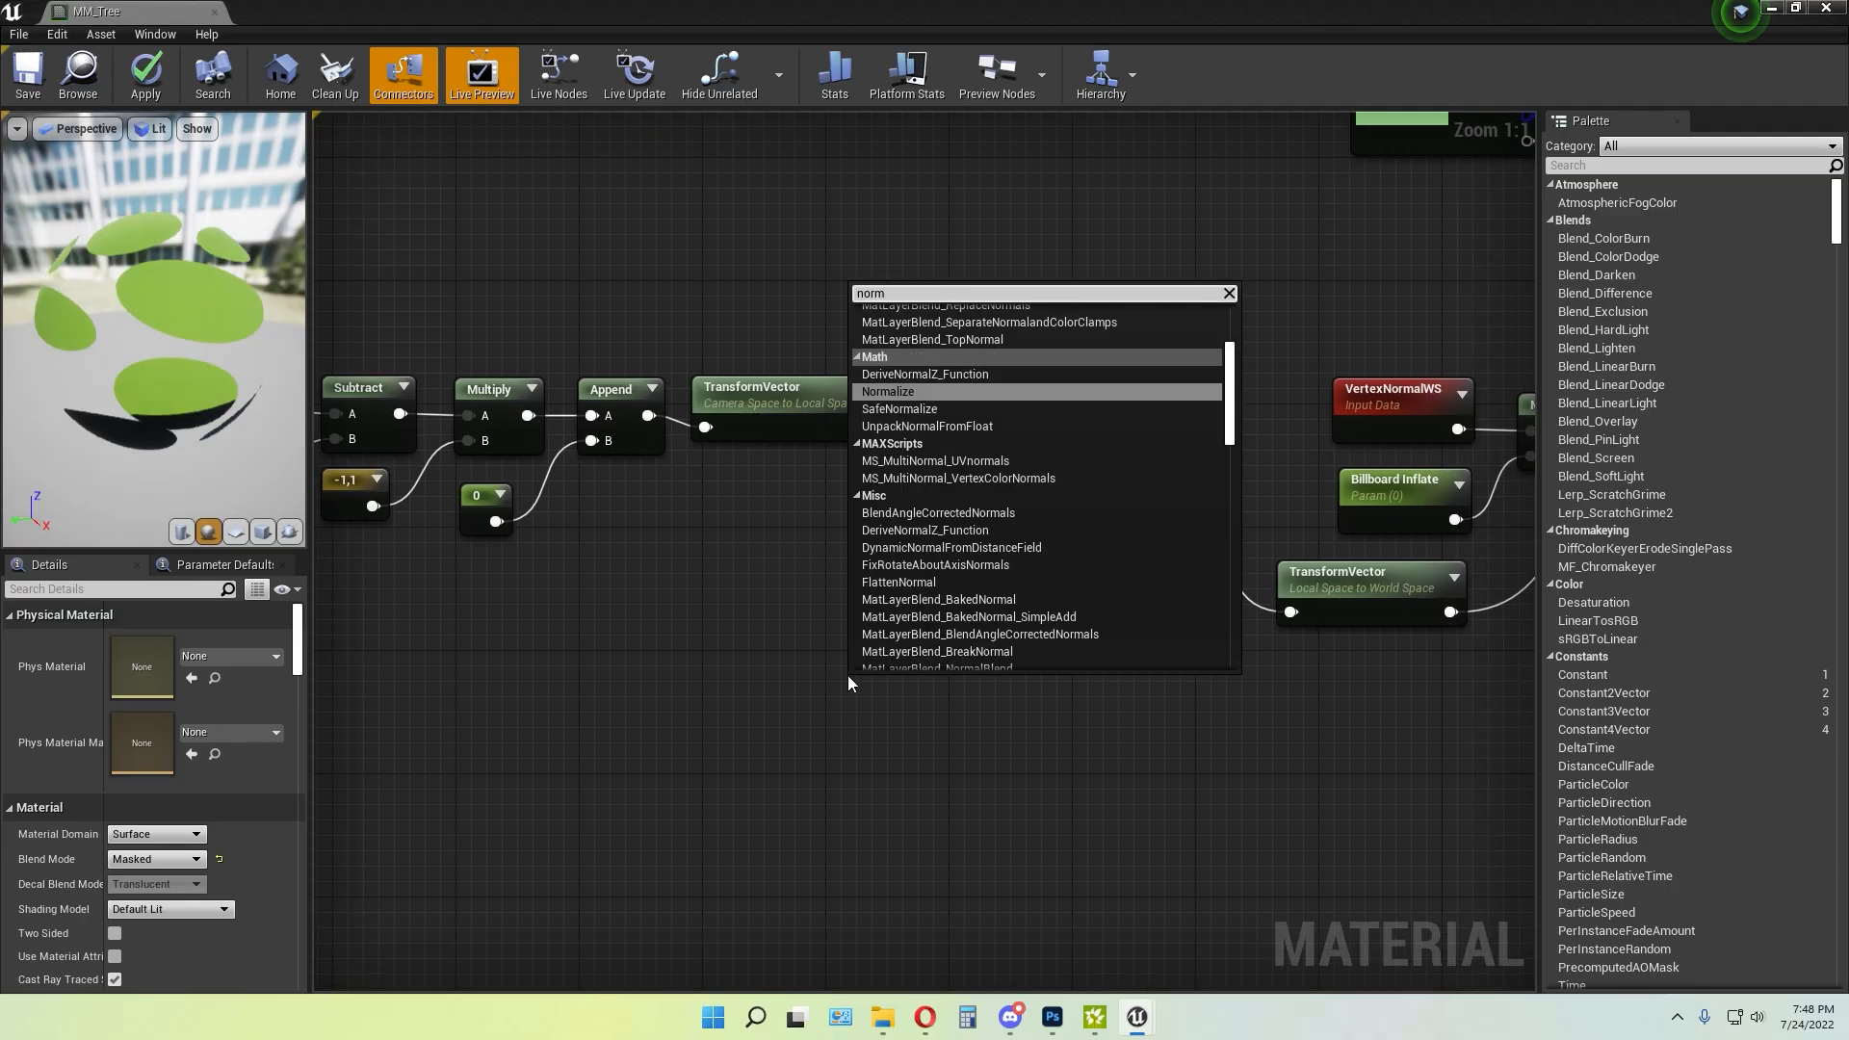
click(915, 393)
click(1056, 651)
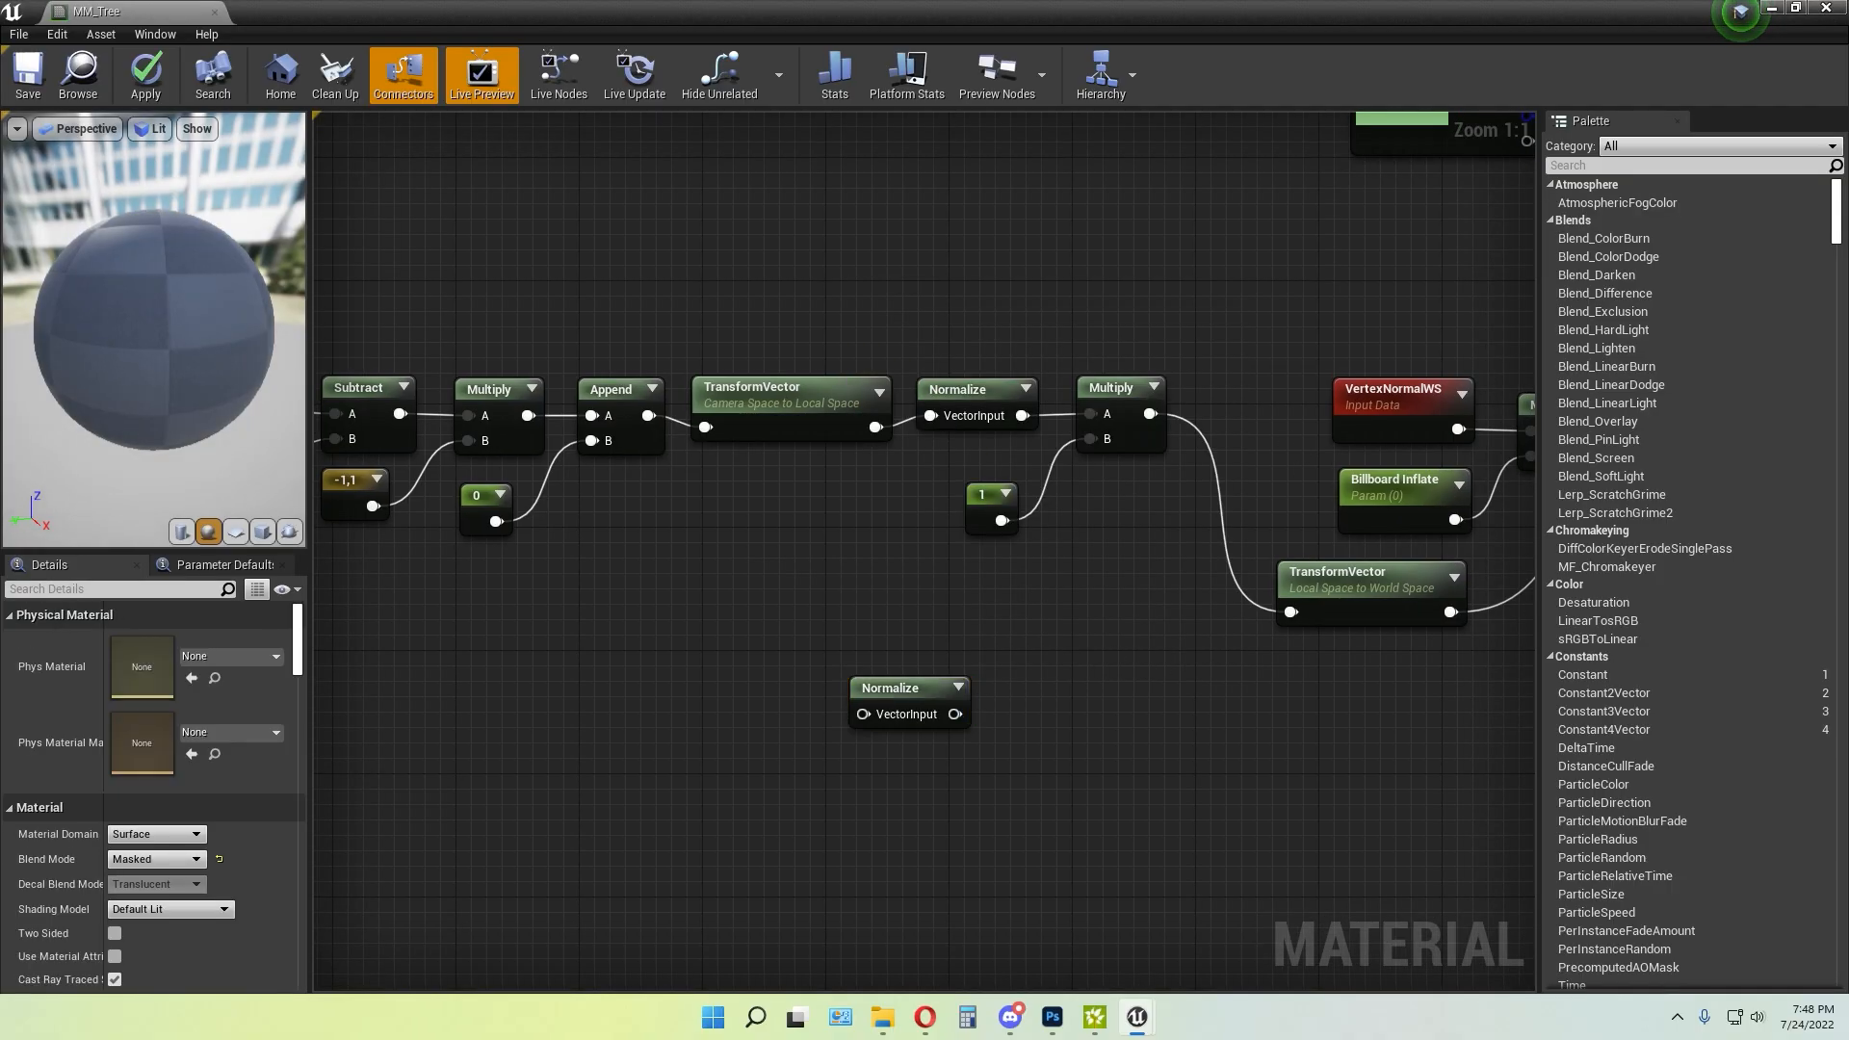
right_drag(825, 712, 447, 754)
click(523, 725)
key(Delete)
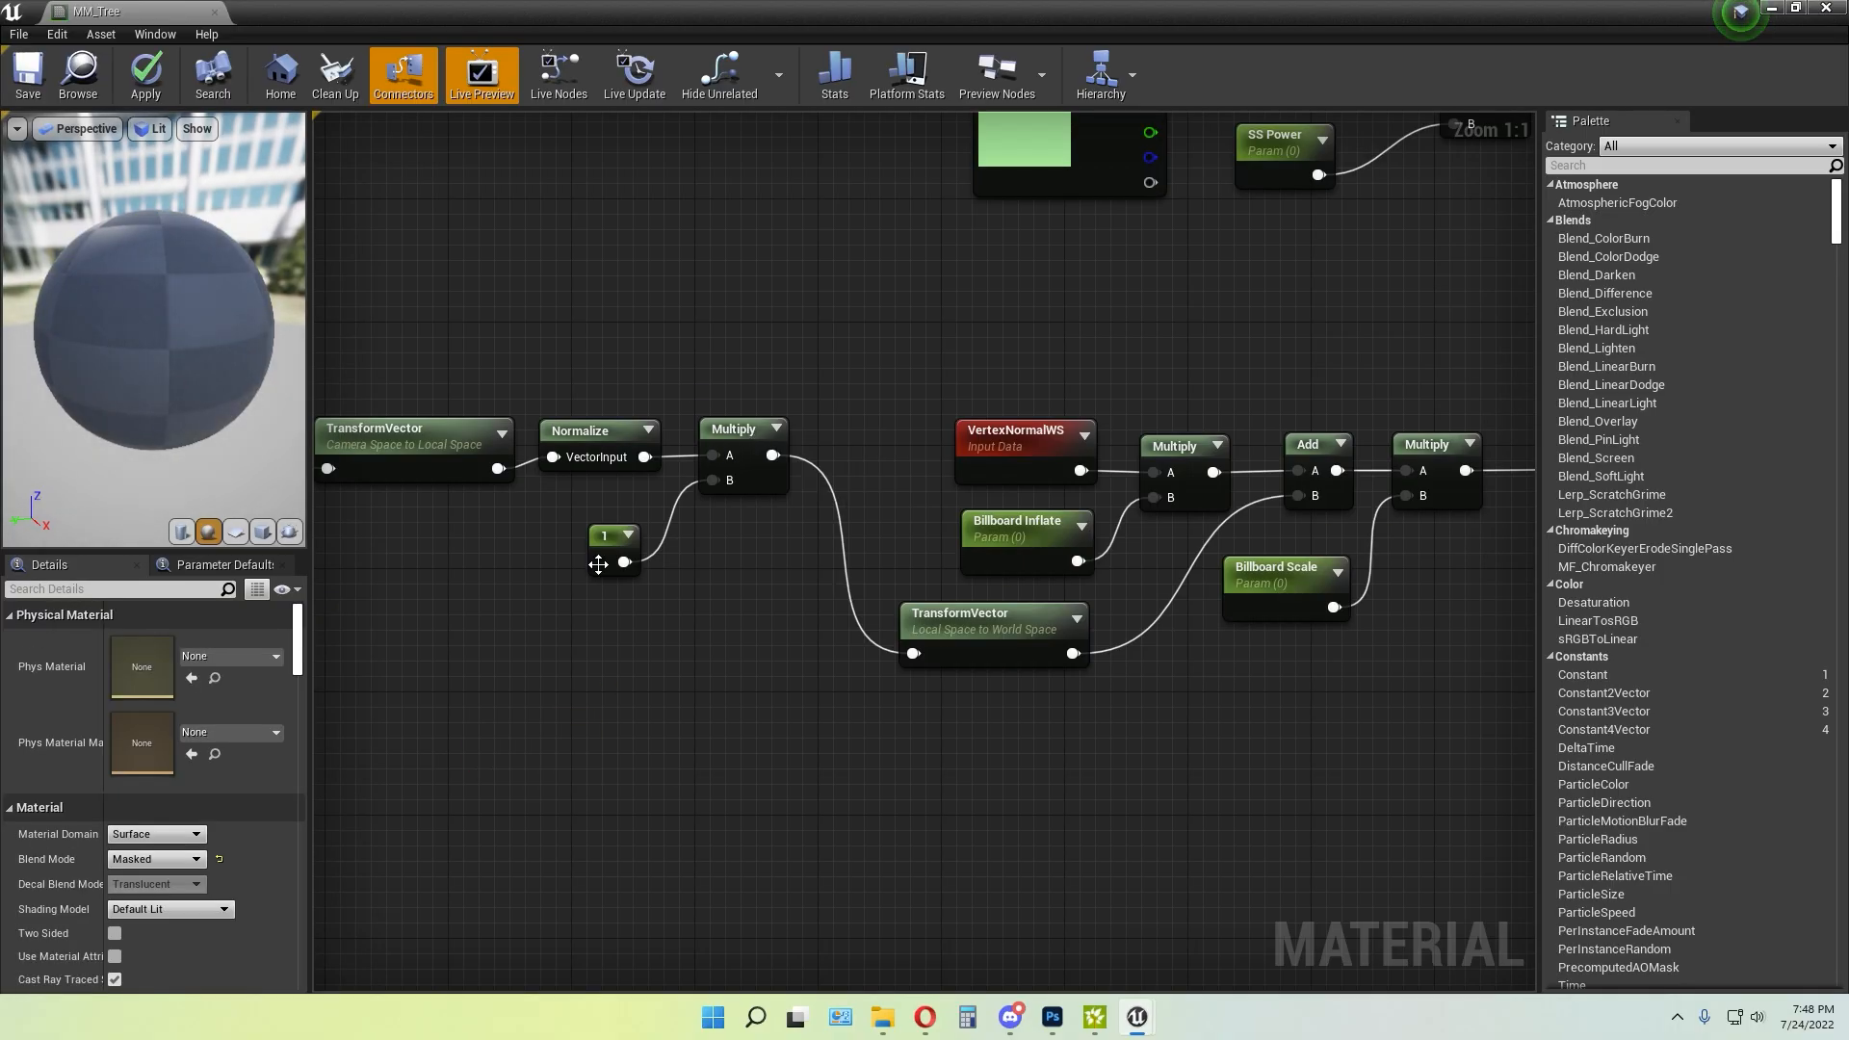
Examine the constant 1 after Normalize and follow the billboard chain to the AdditionalWPO input of SimpleGrassWind
click(610, 537)
click(719, 610)
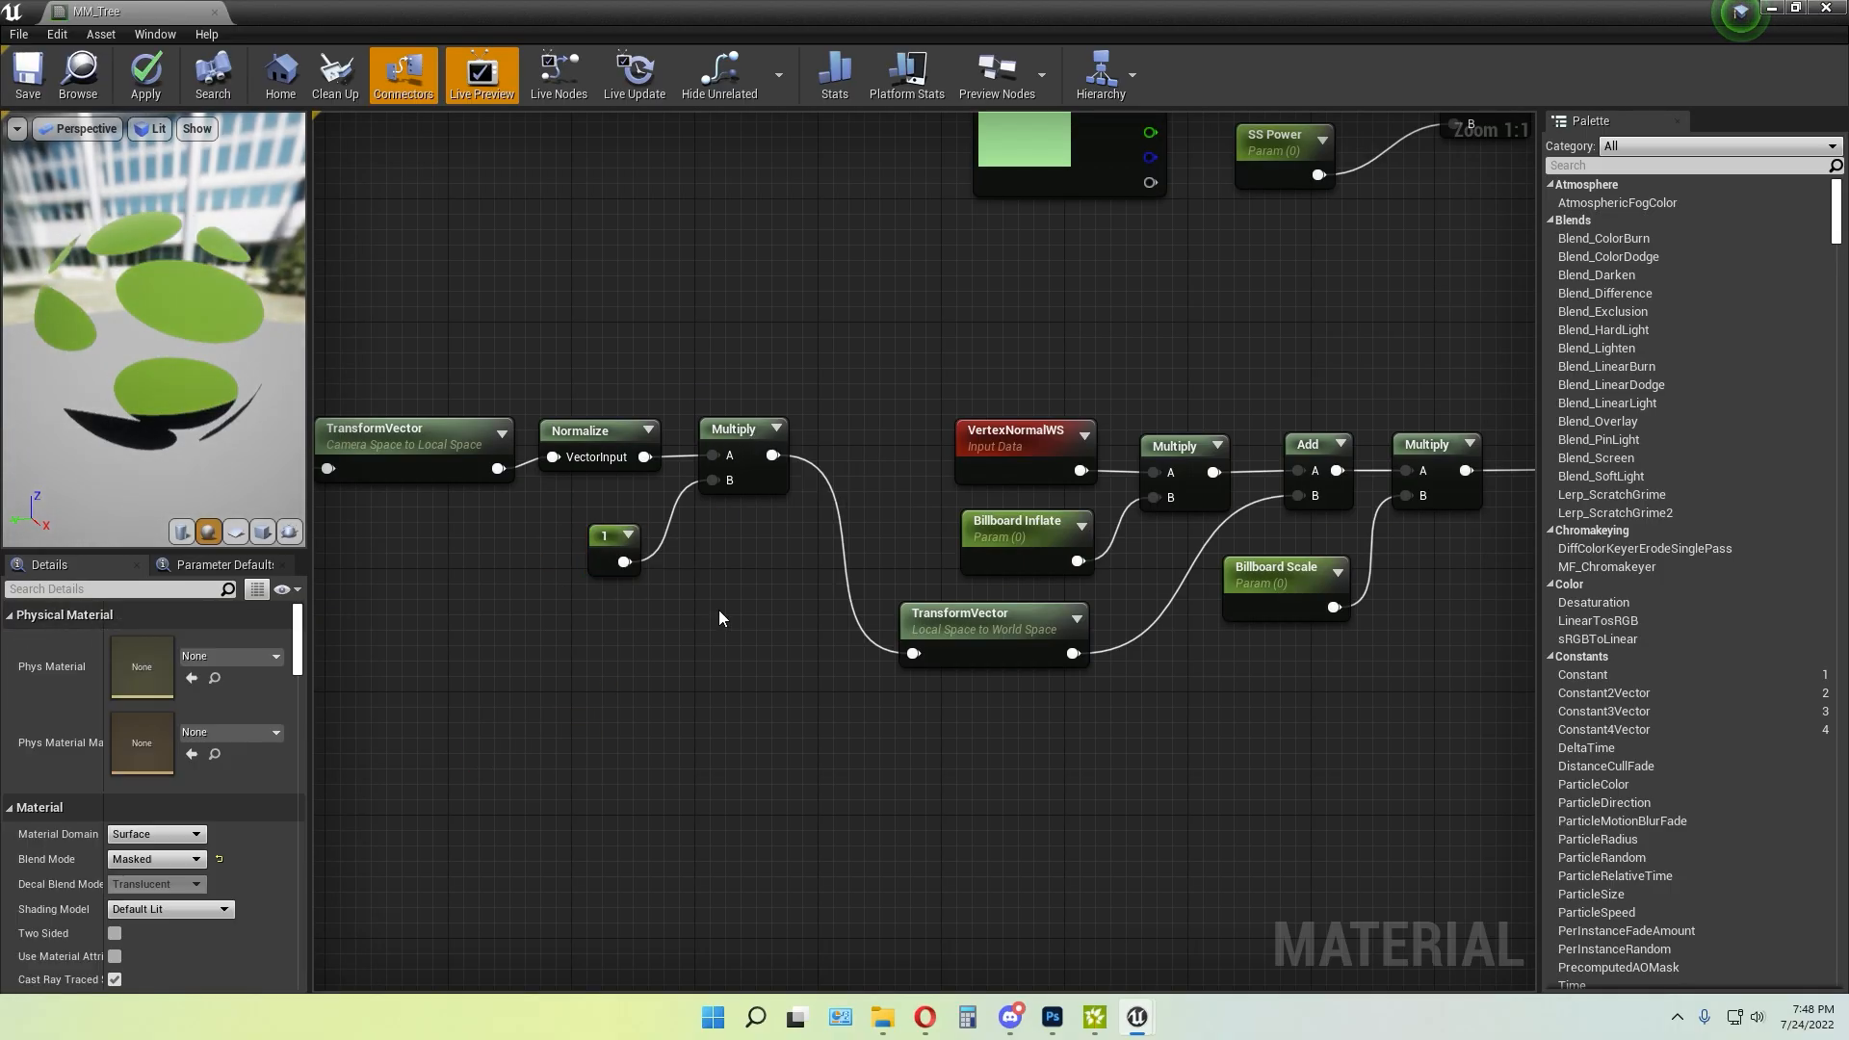
right_drag(1104, 762, 961, 776)
right_drag(649, 691, 840, 716)
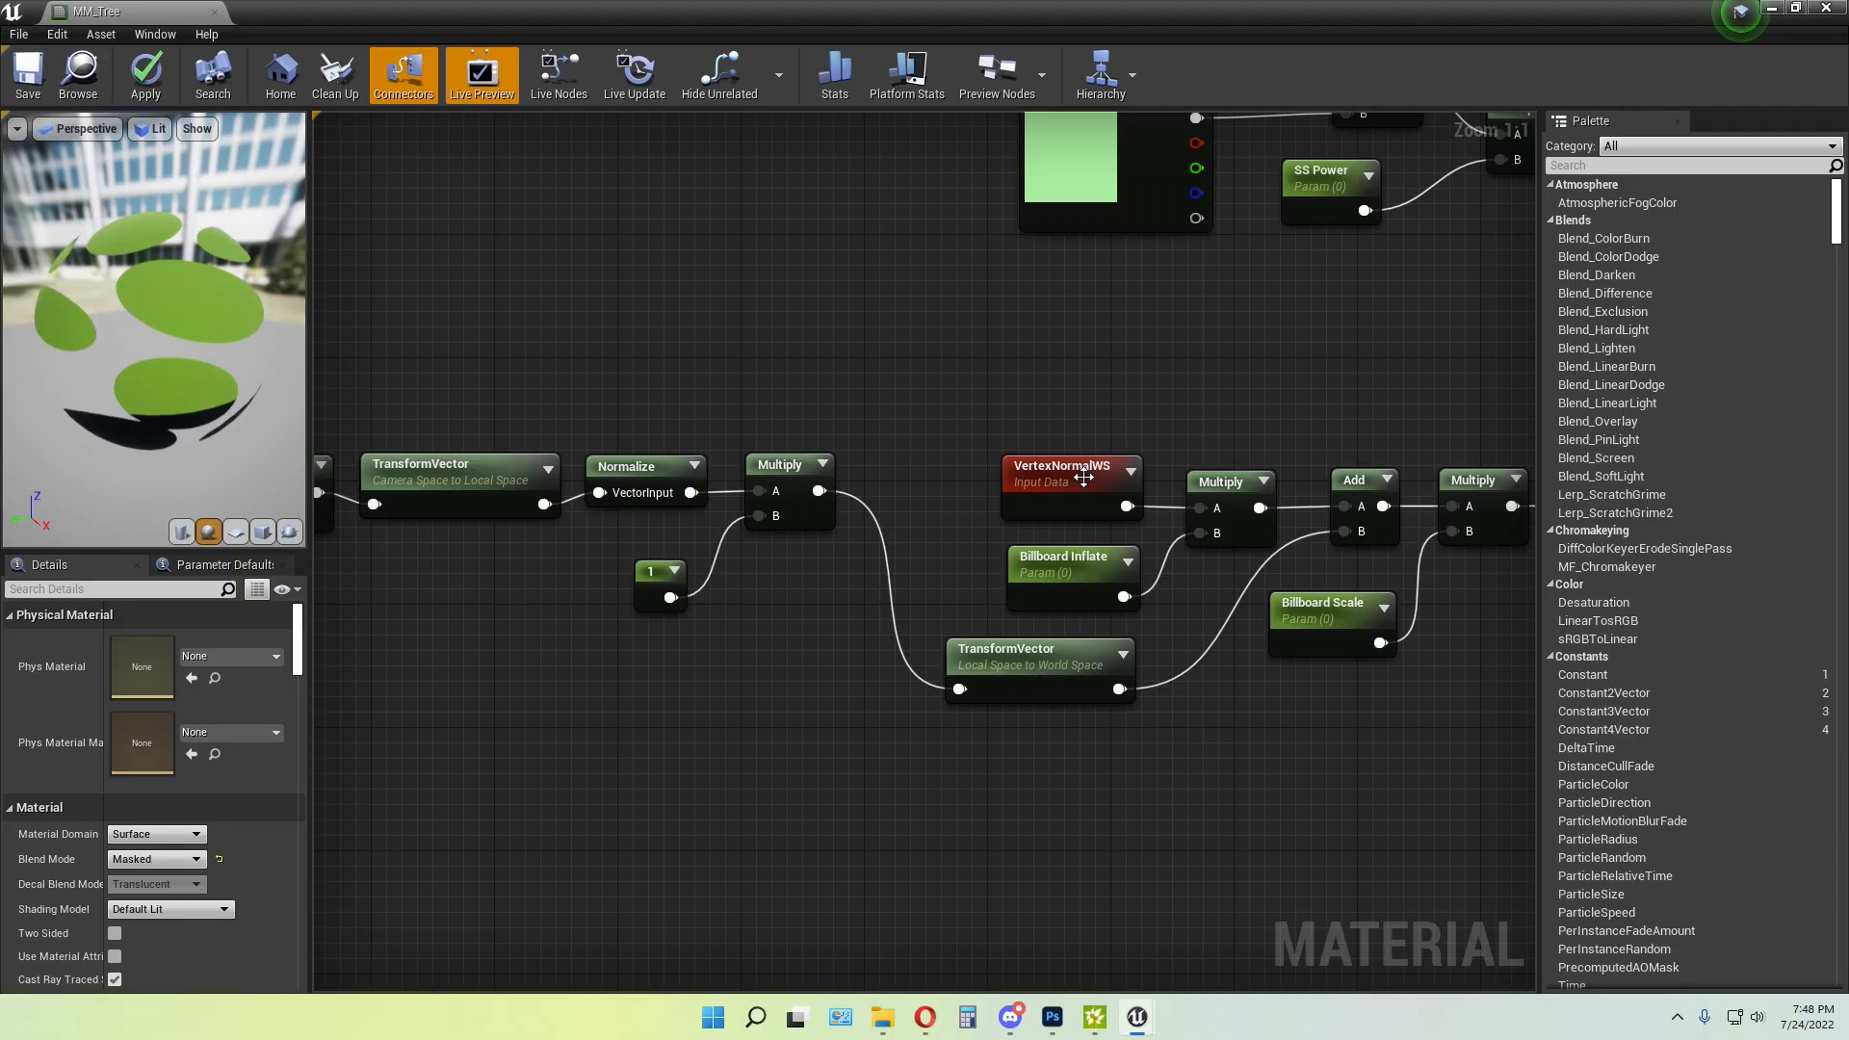
scroll(1135, 413, down, 5)
scroll(1036, 450, up, 5)
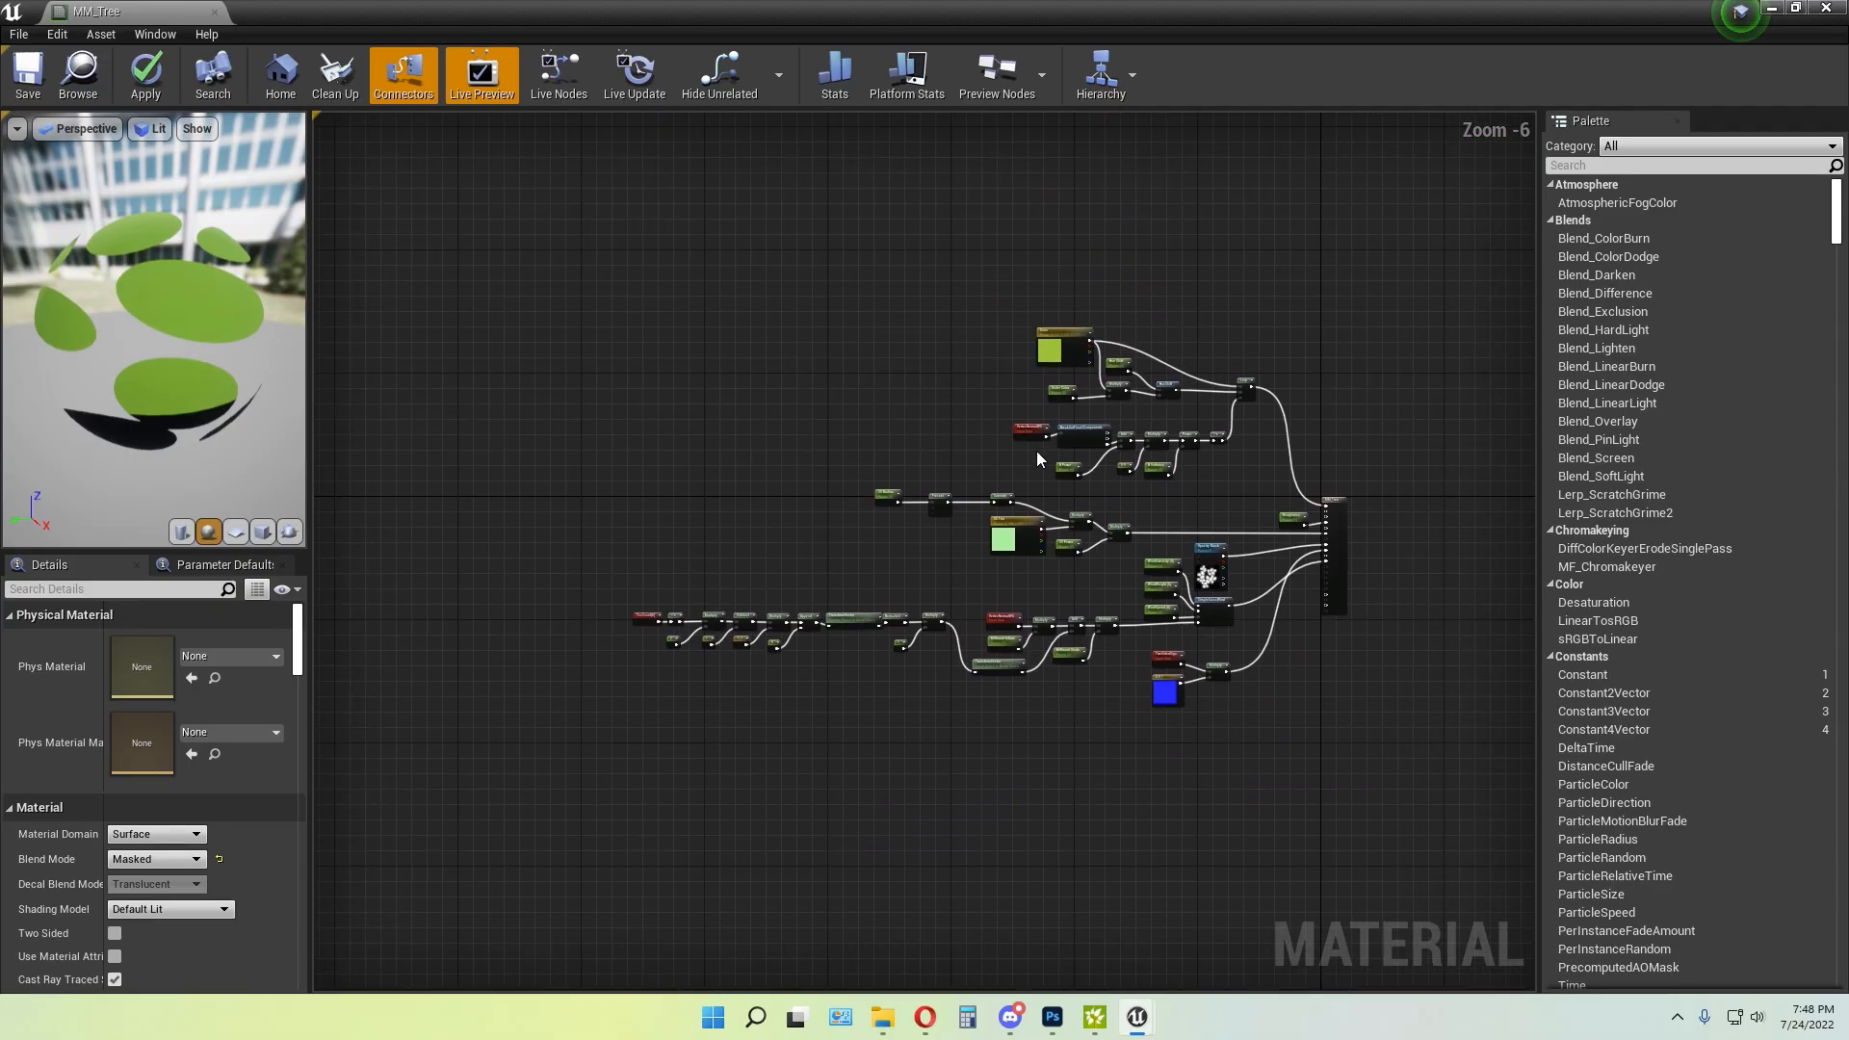
right_drag(1151, 812, 967, 252)
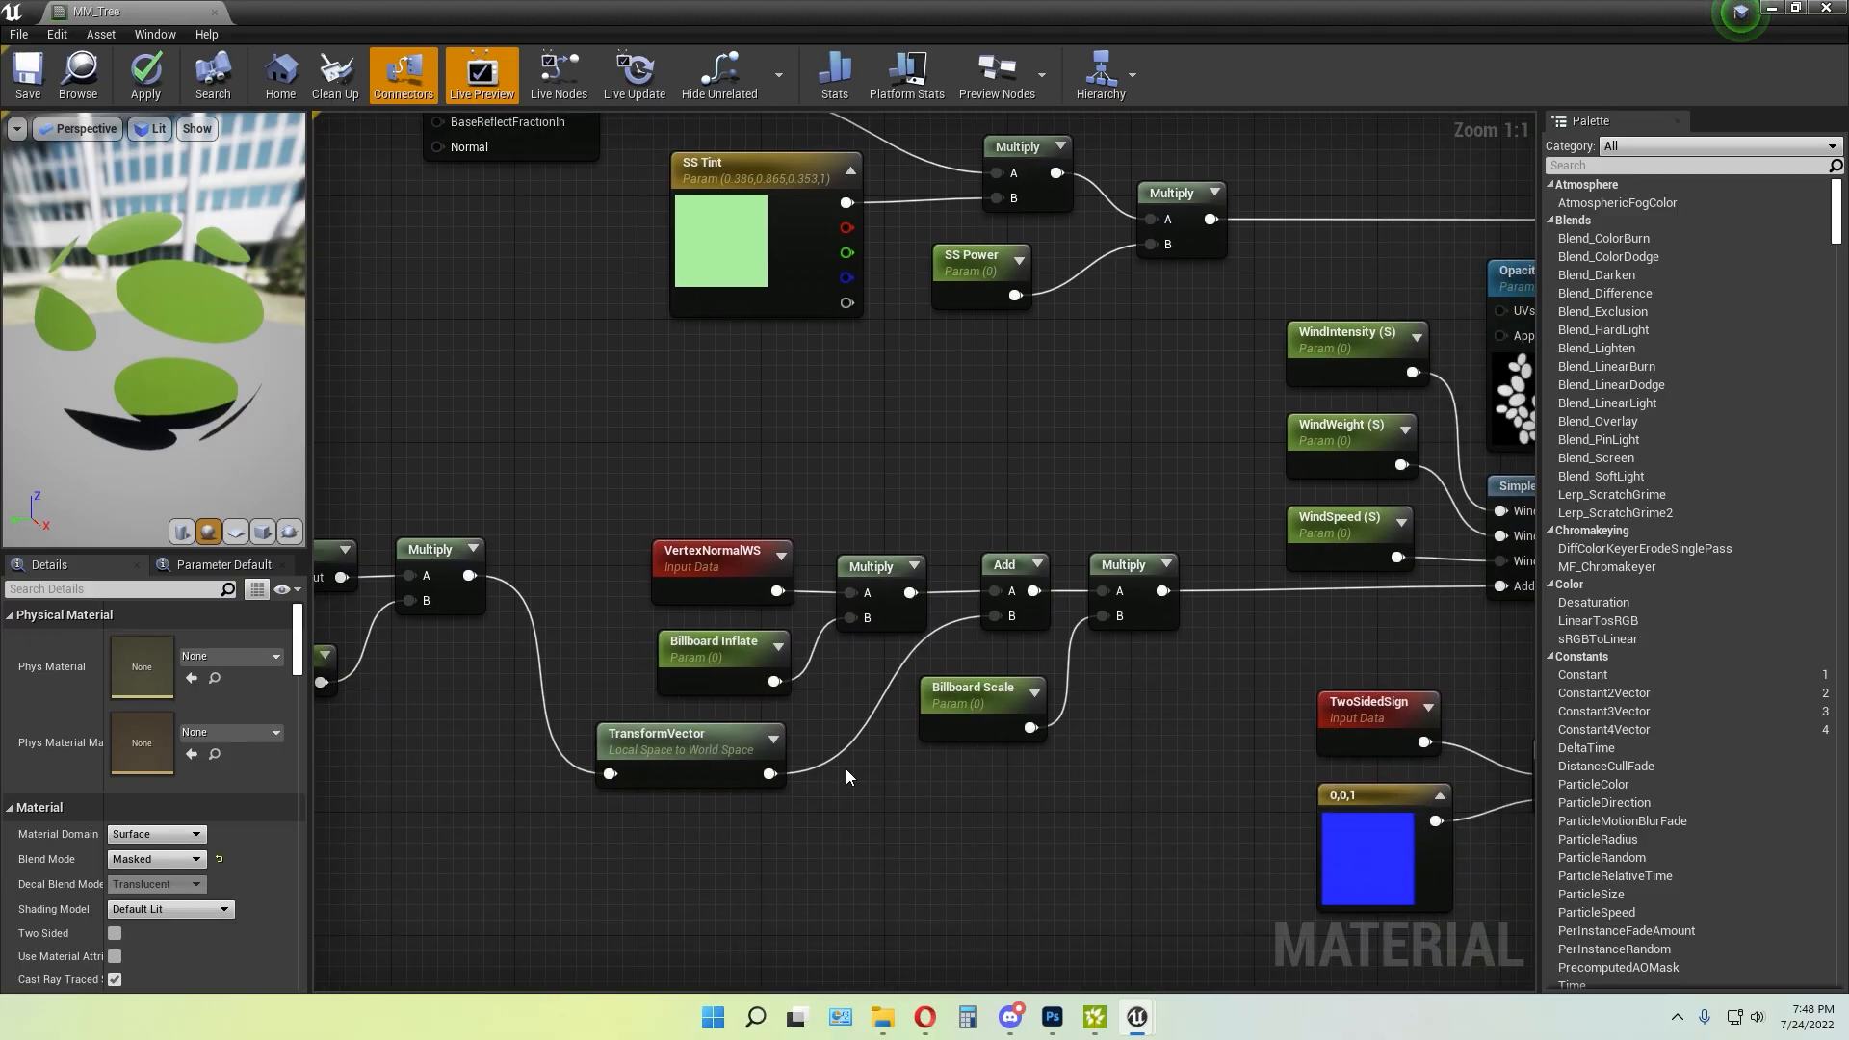
right_drag(892, 851, 1142, 805)
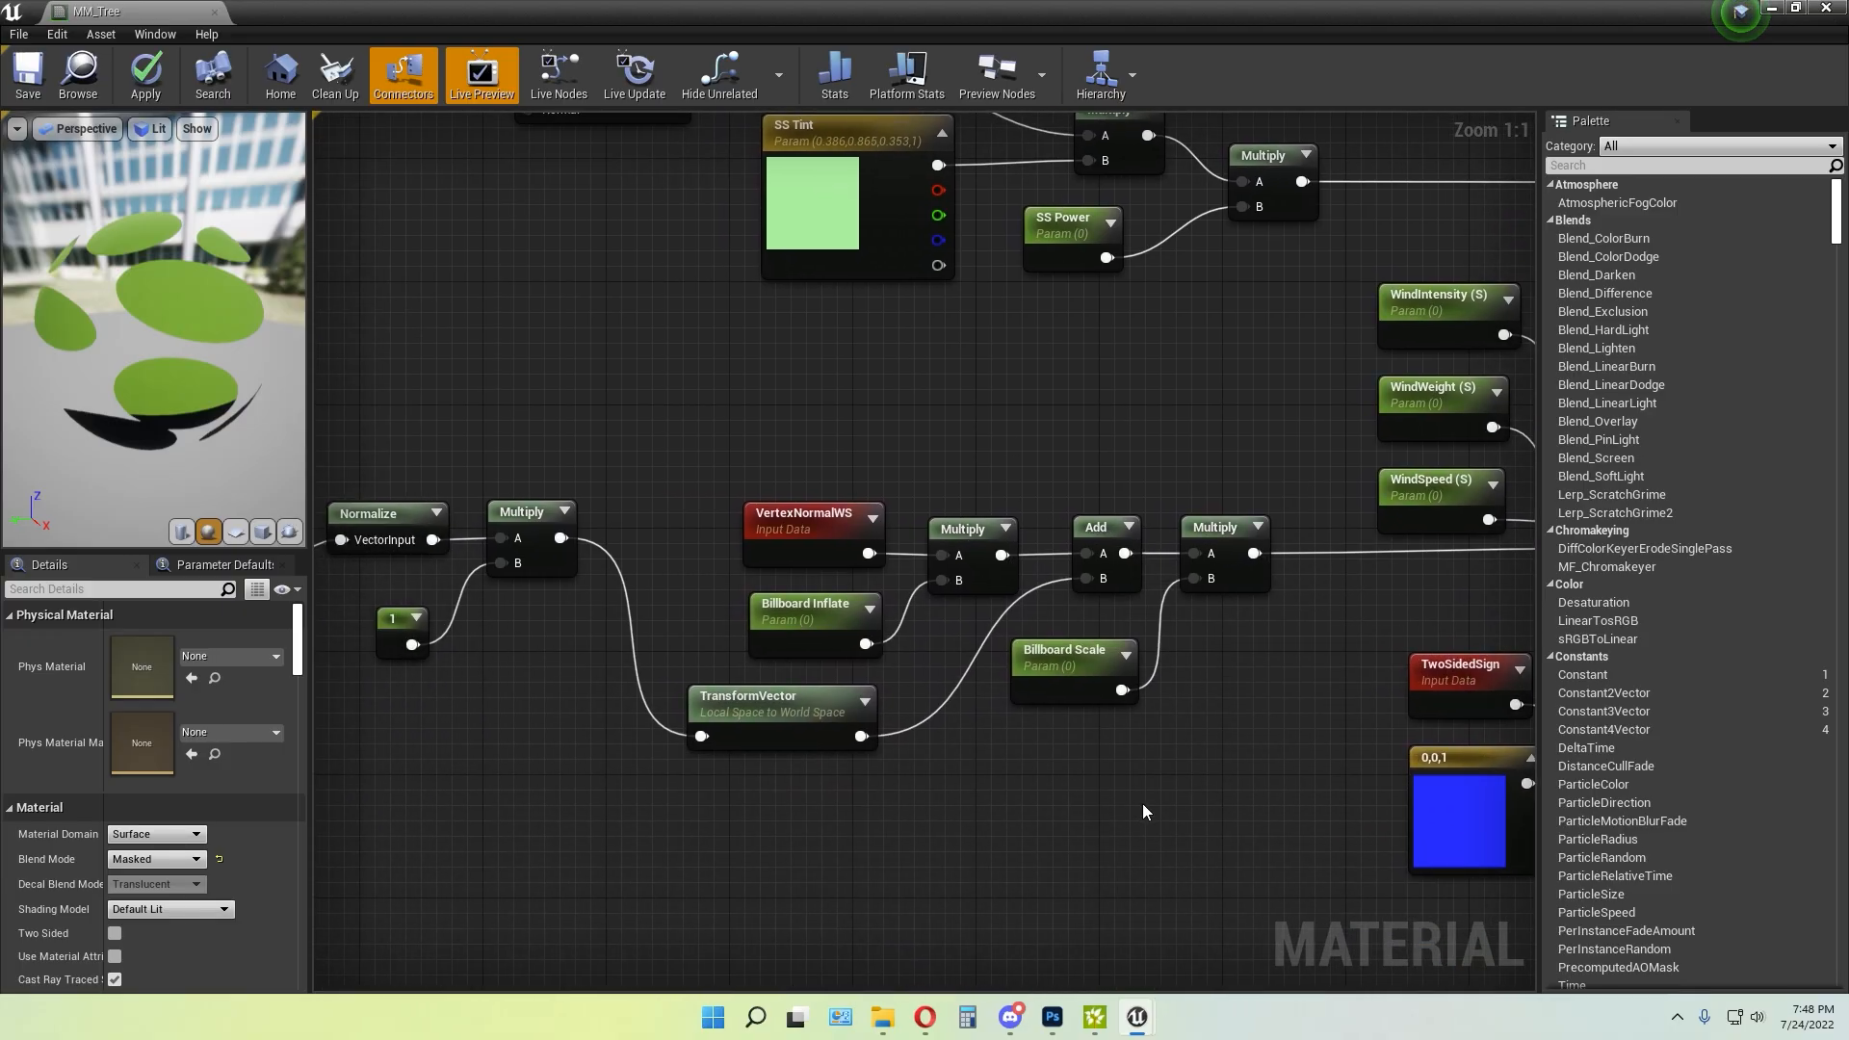
right_drag(1328, 756, 561, 749)
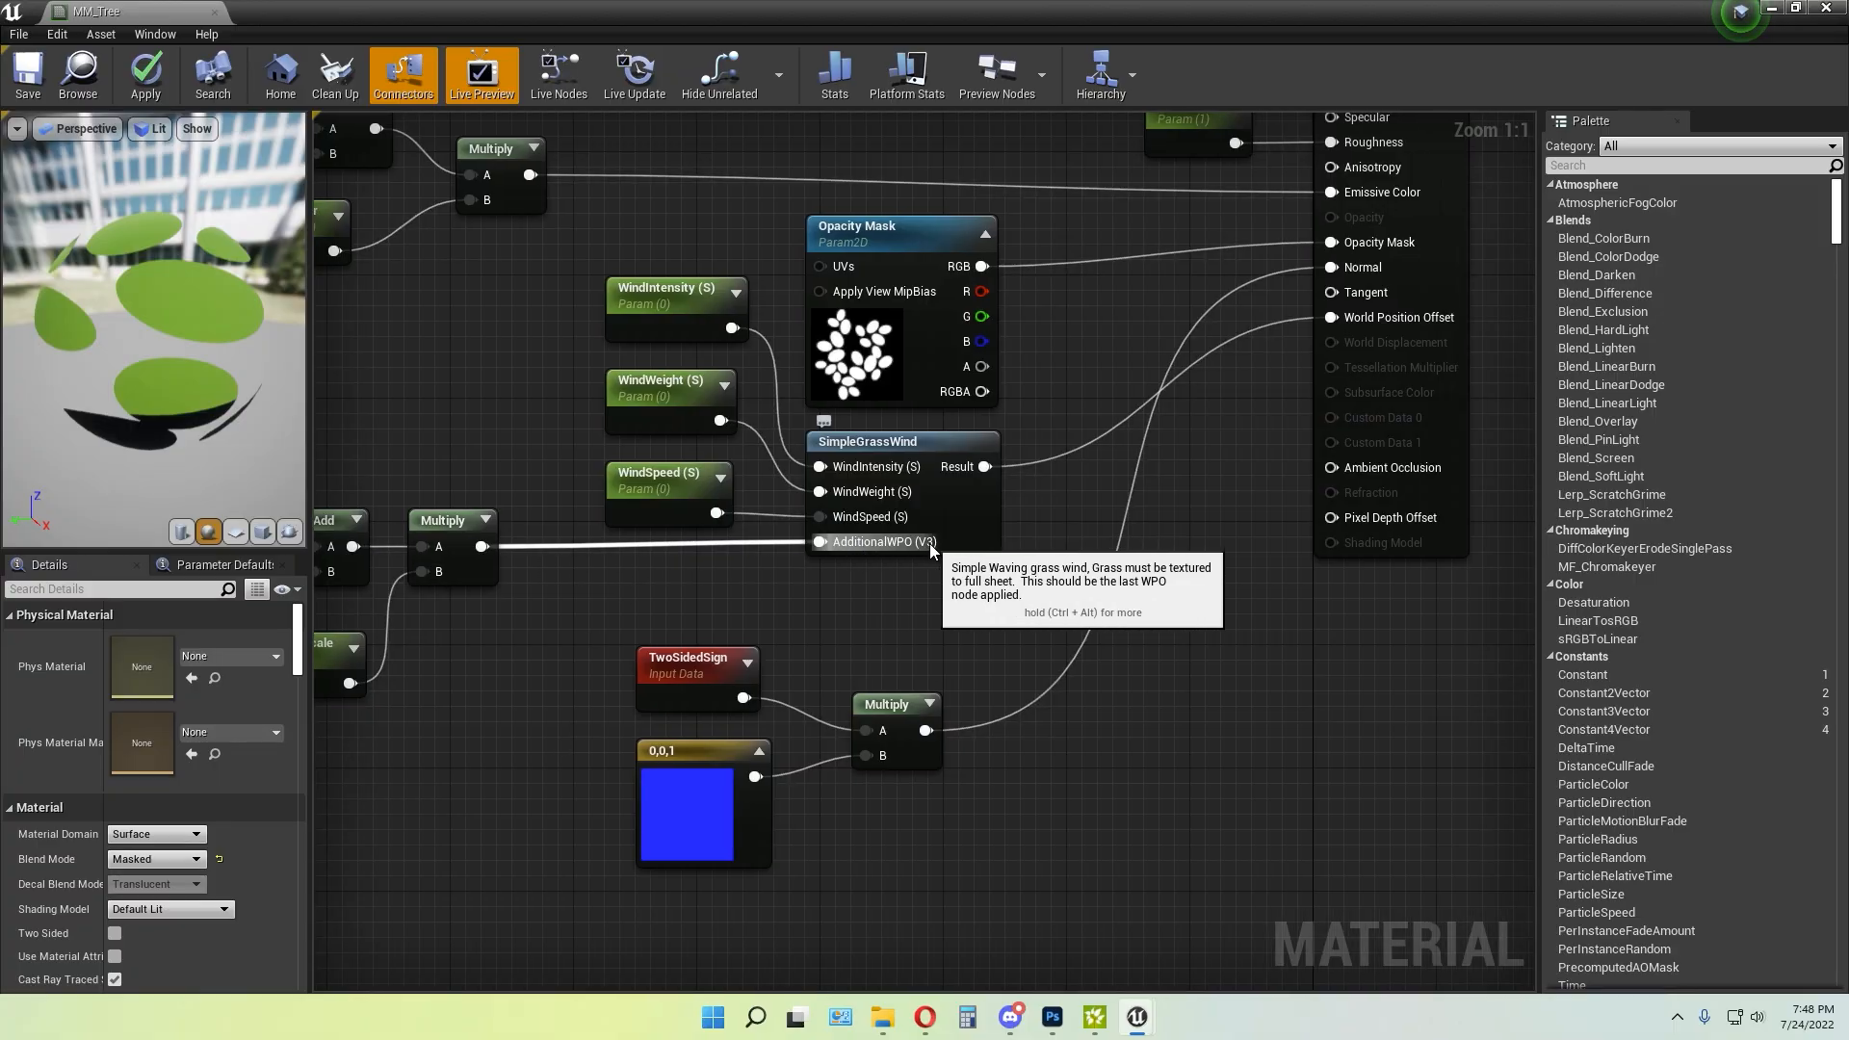
right_drag(757, 586, 819, 612)
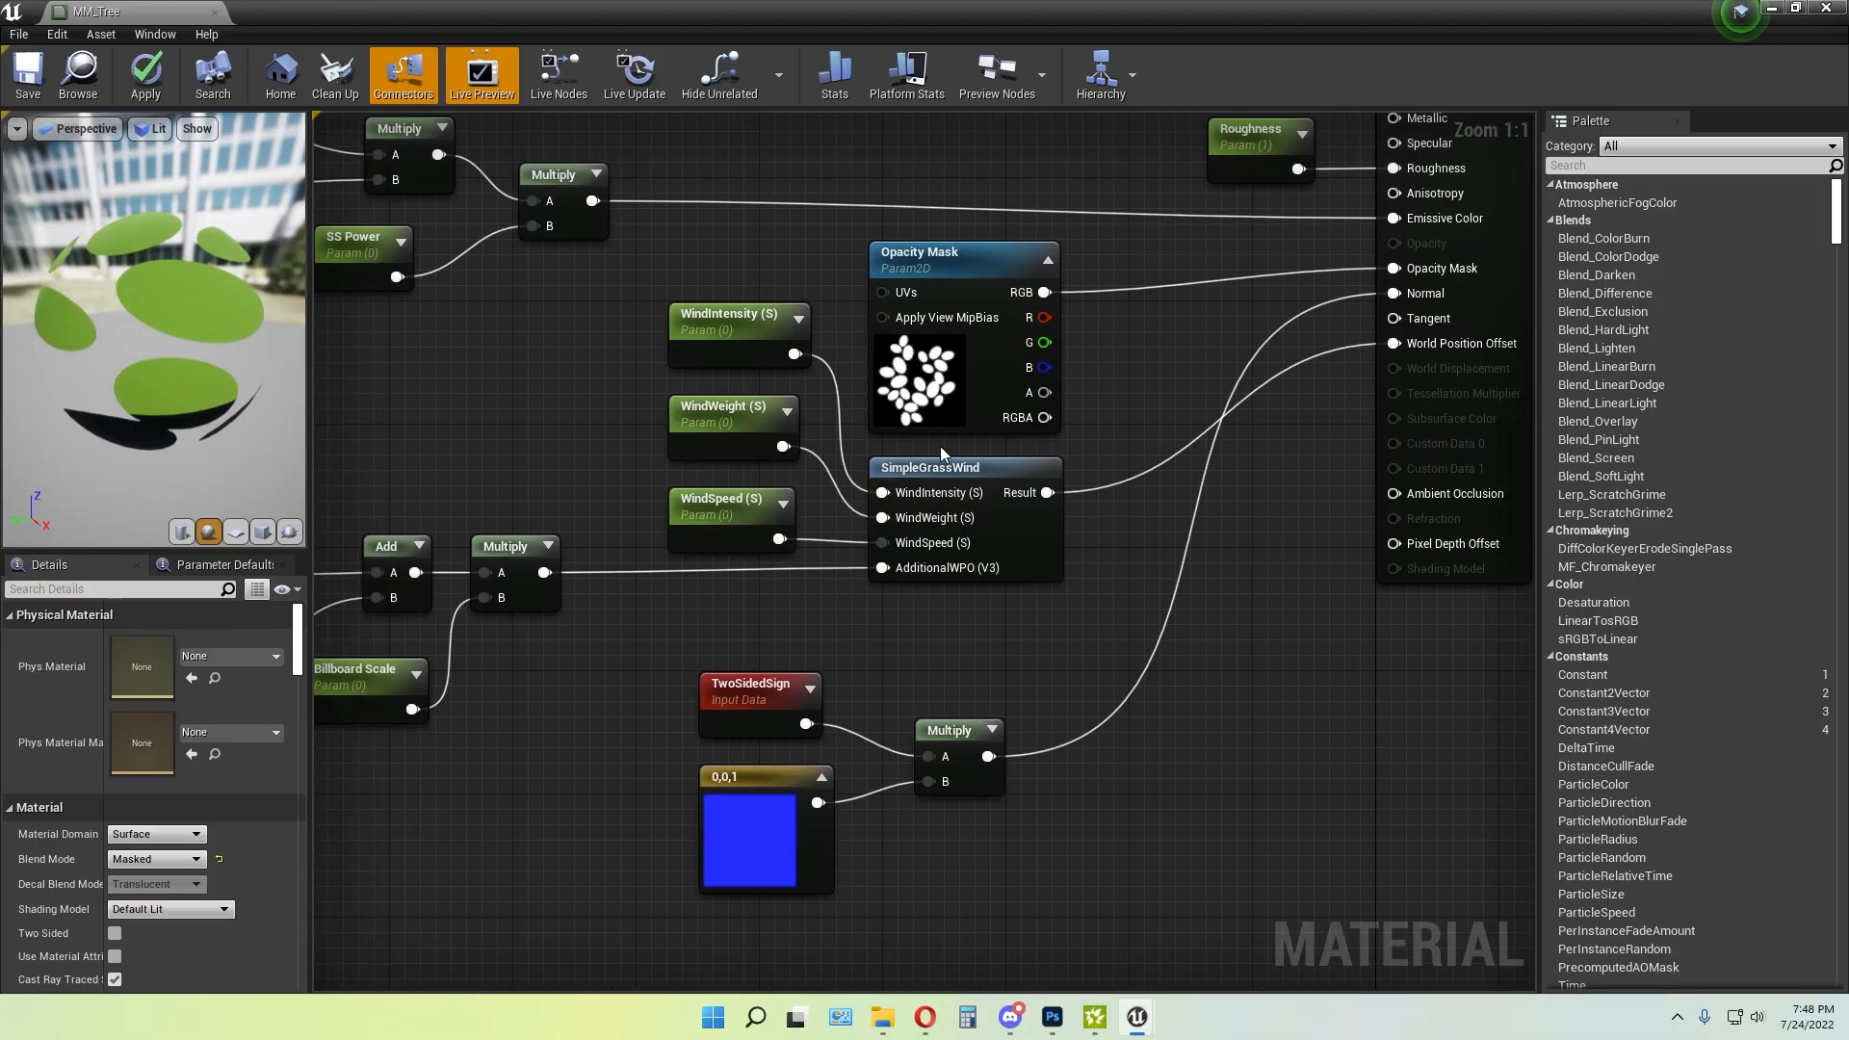
right_drag(650, 701, 1092, 764)
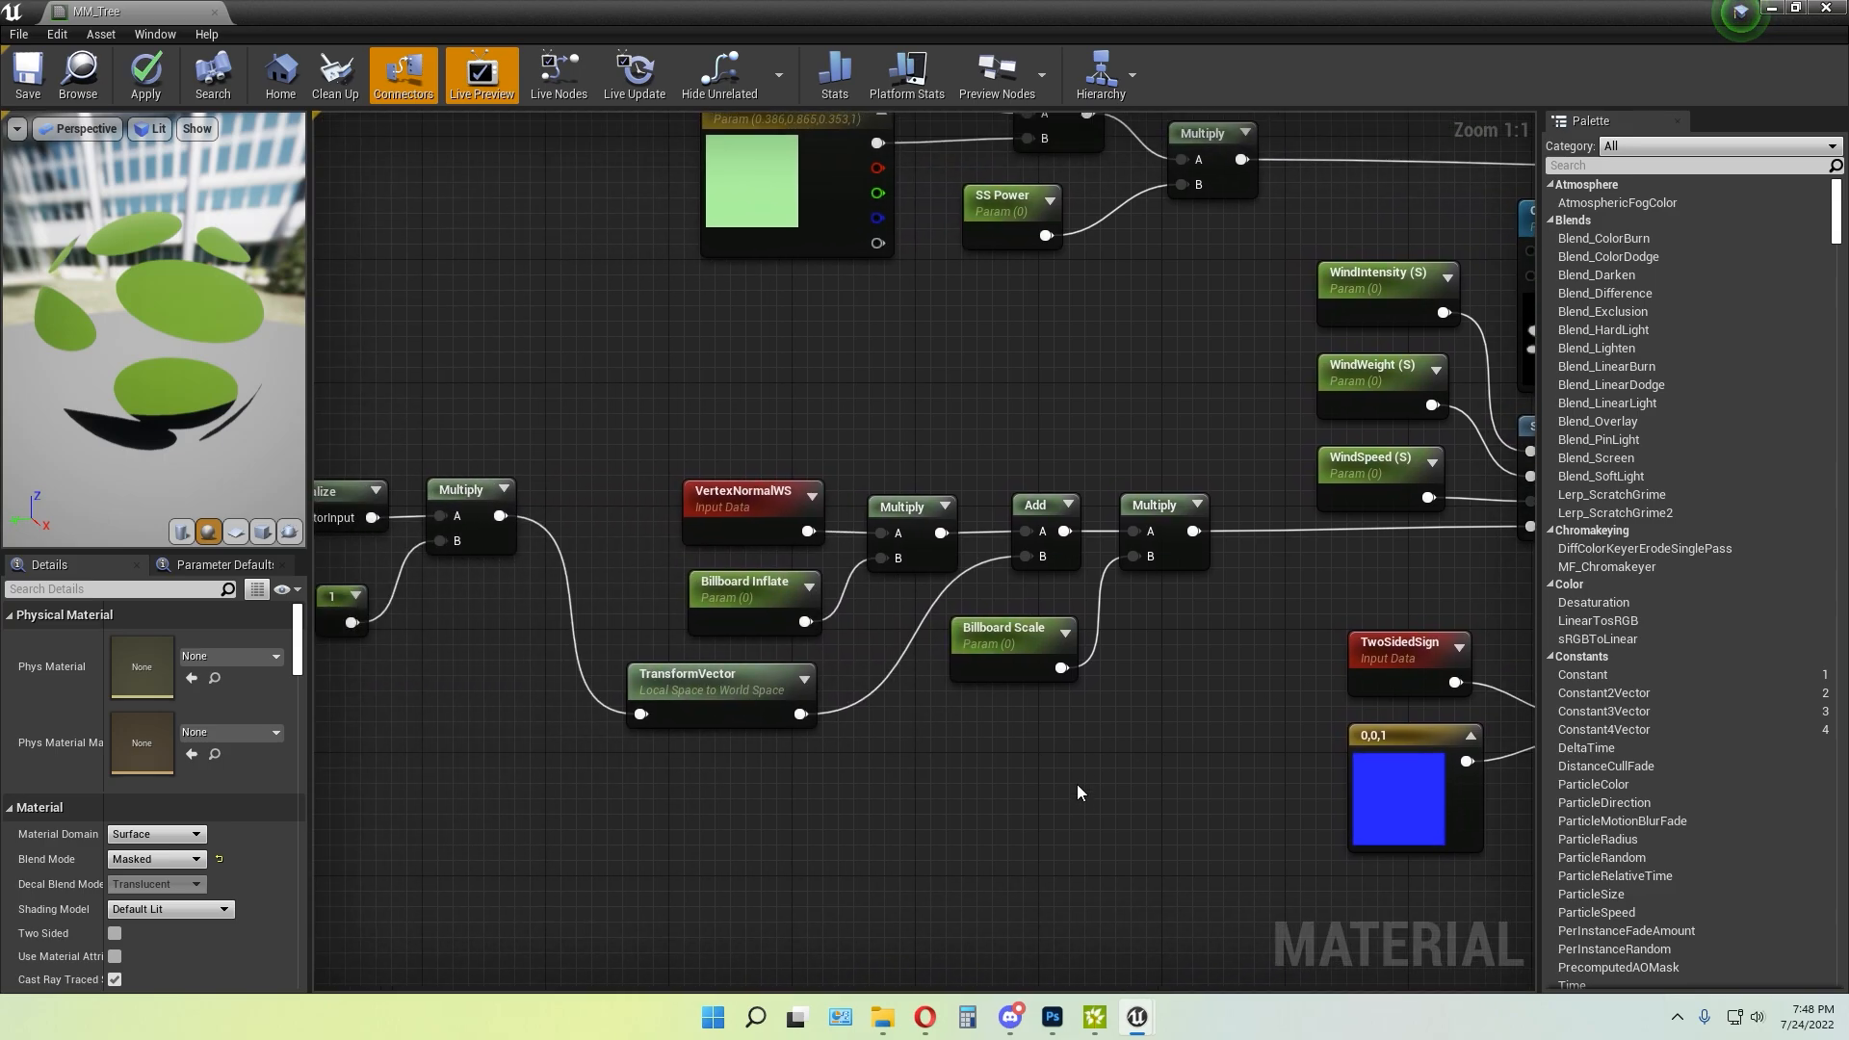
Inspect the settings of the Billboard Inflate and Billboard Scale parameters, individually and together
click(759, 612)
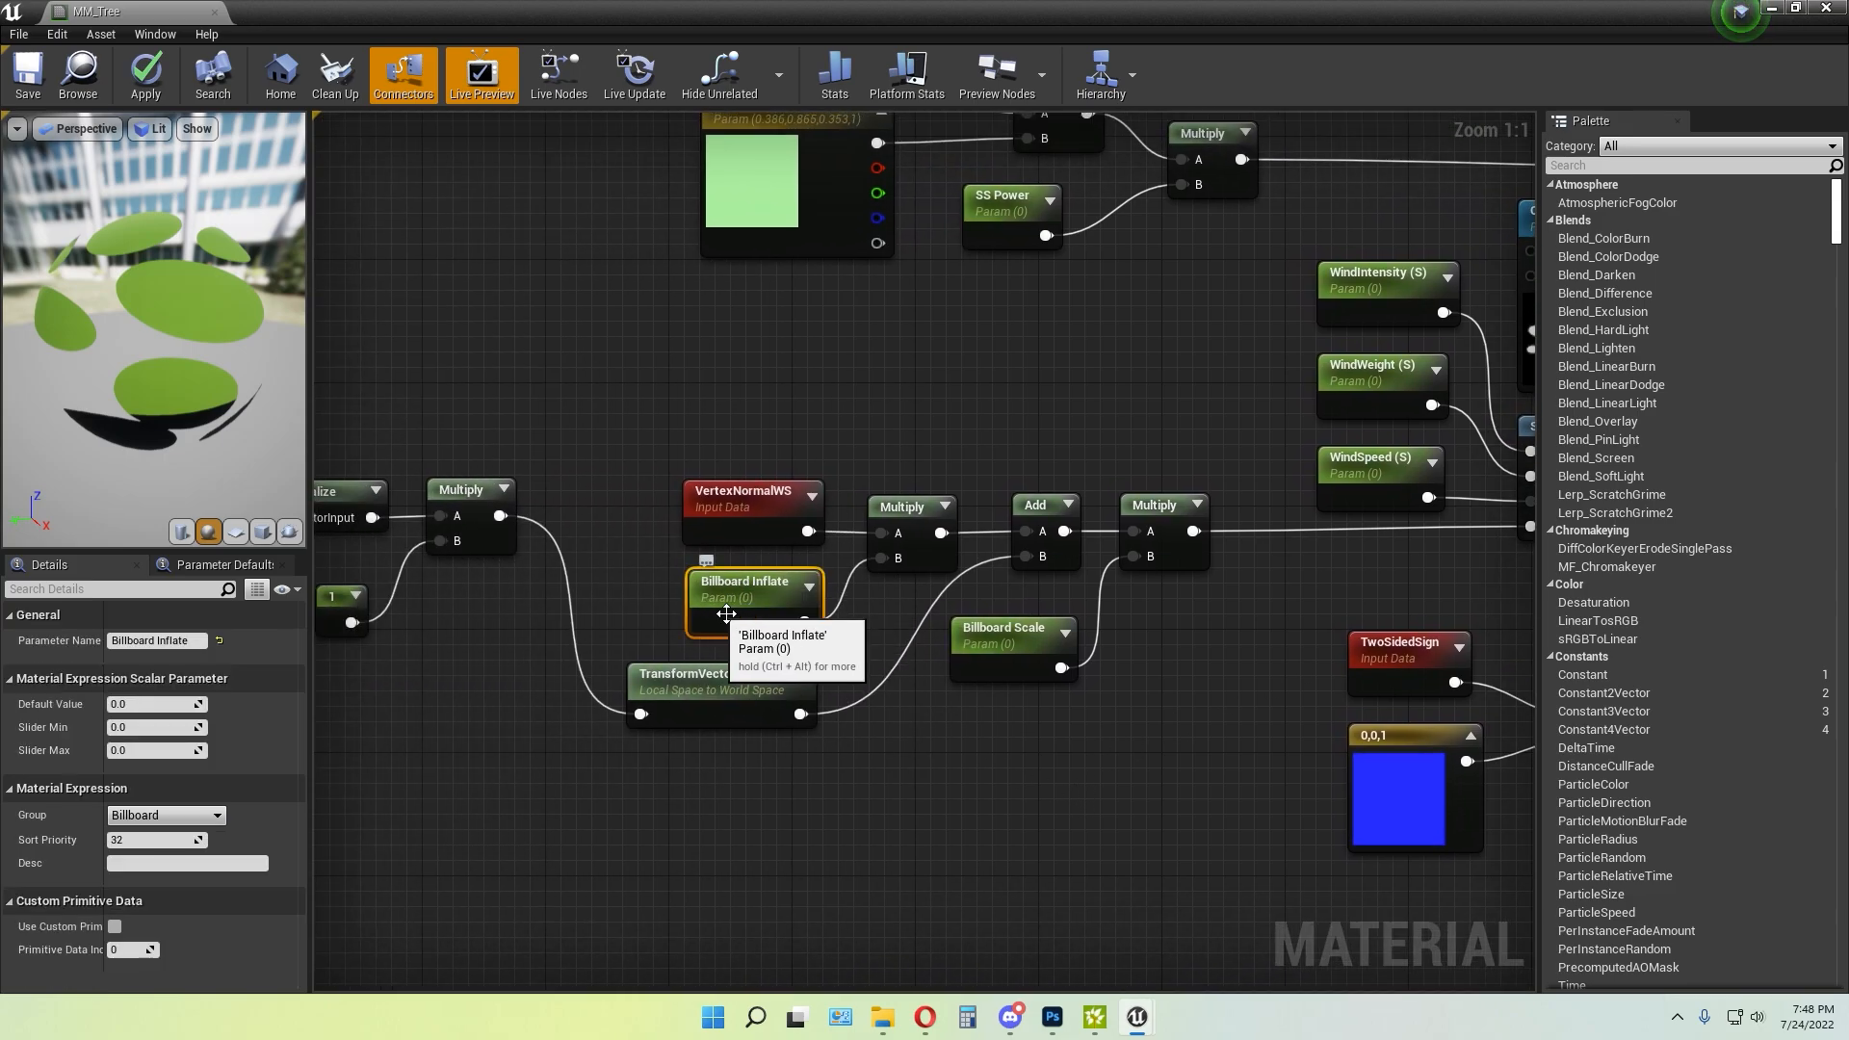
click(1012, 631)
ctrl+click(760, 599)
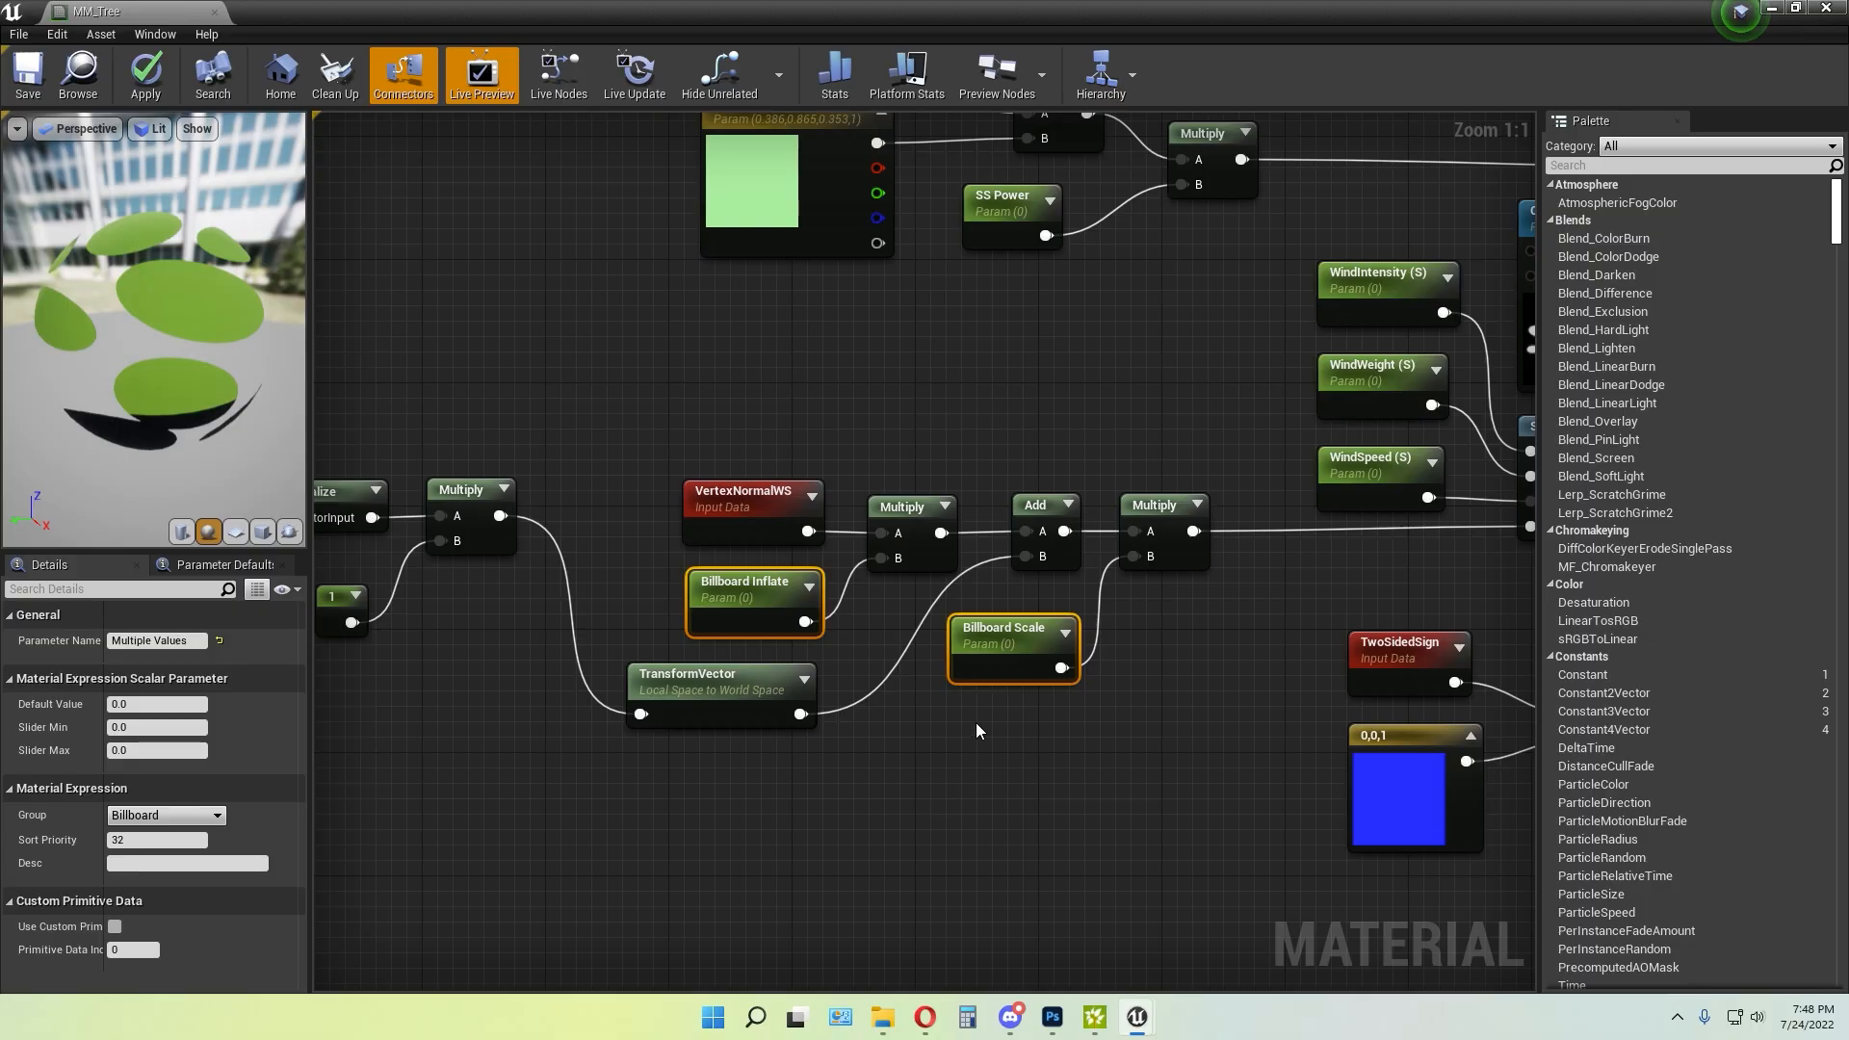
click(940, 732)
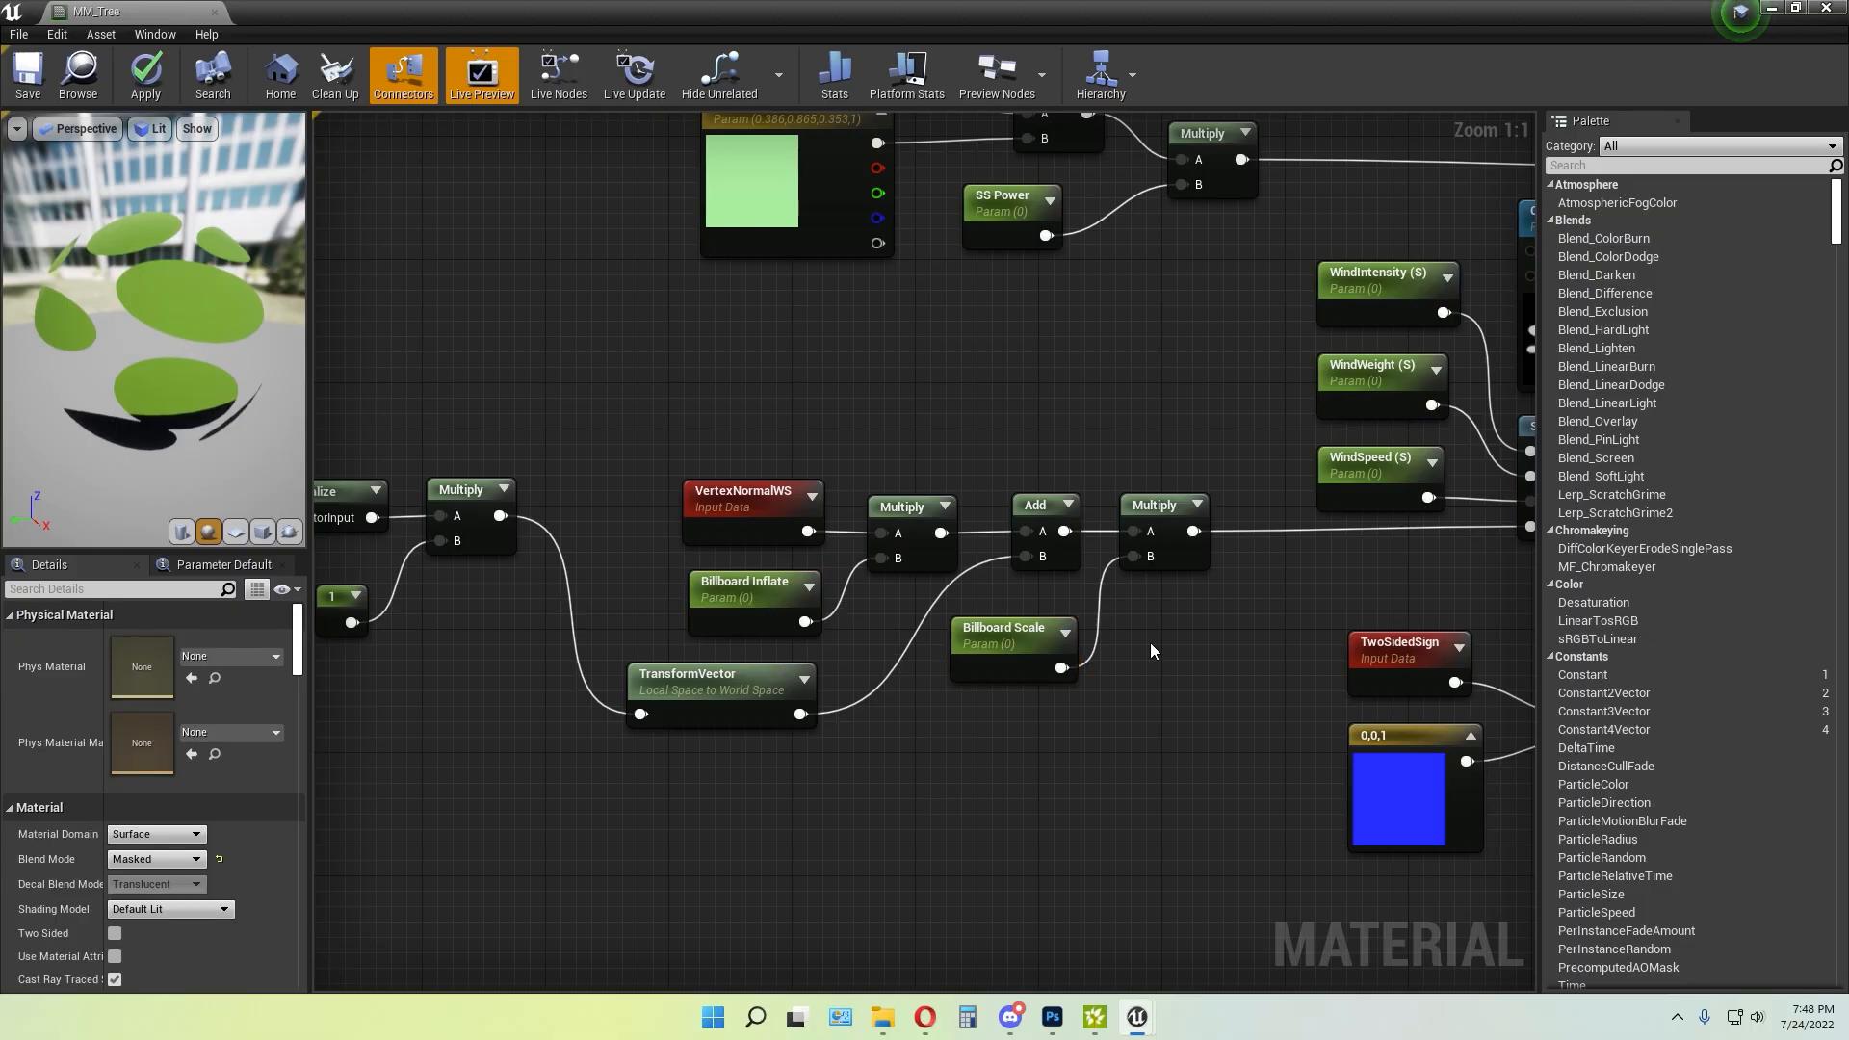
Trace the billboard chain from TexCoord to SimpleGrassWind and inspect the SimpleGrassWind function node
scroll(1150, 644, down, 2)
right_drag(770, 846, 980, 845)
right_drag(718, 815, 970, 763)
scroll(1126, 767, up, 2)
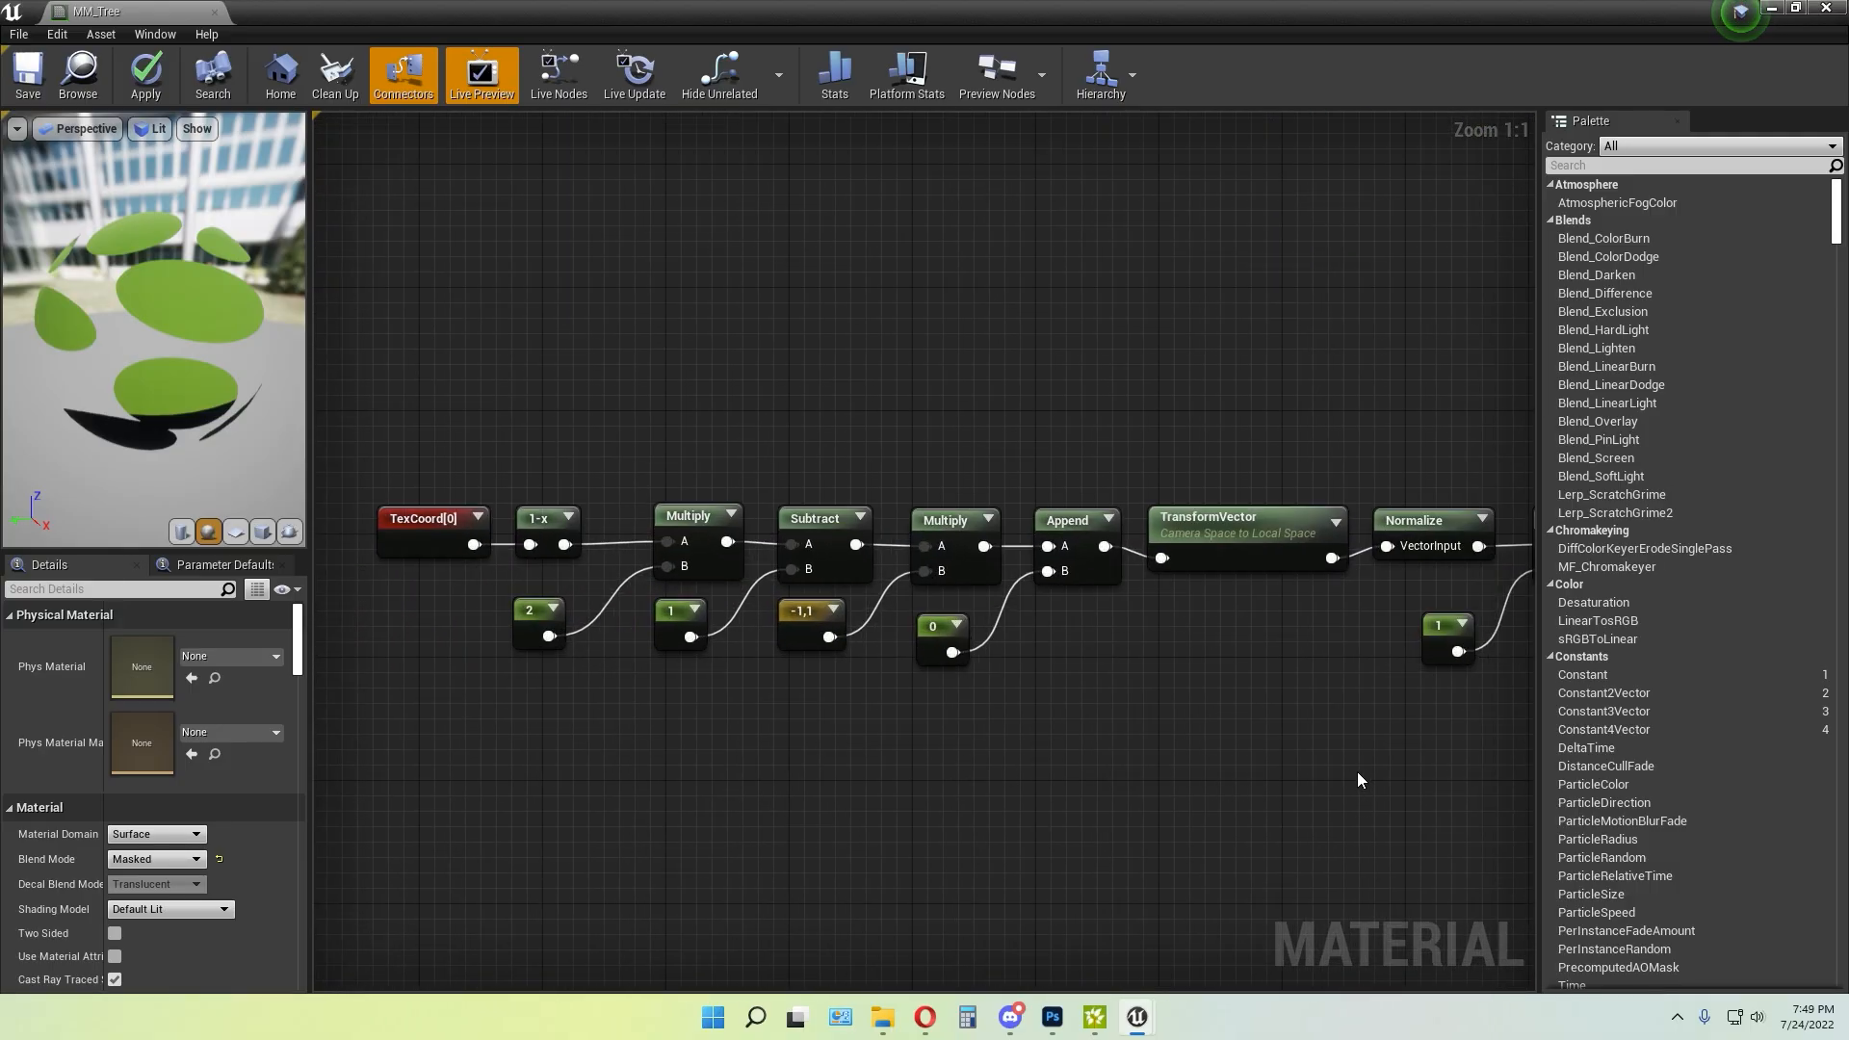
right_drag(1362, 777, 1048, 770)
right_drag(1303, 767, 484, 790)
right_drag(1119, 735, 892, 690)
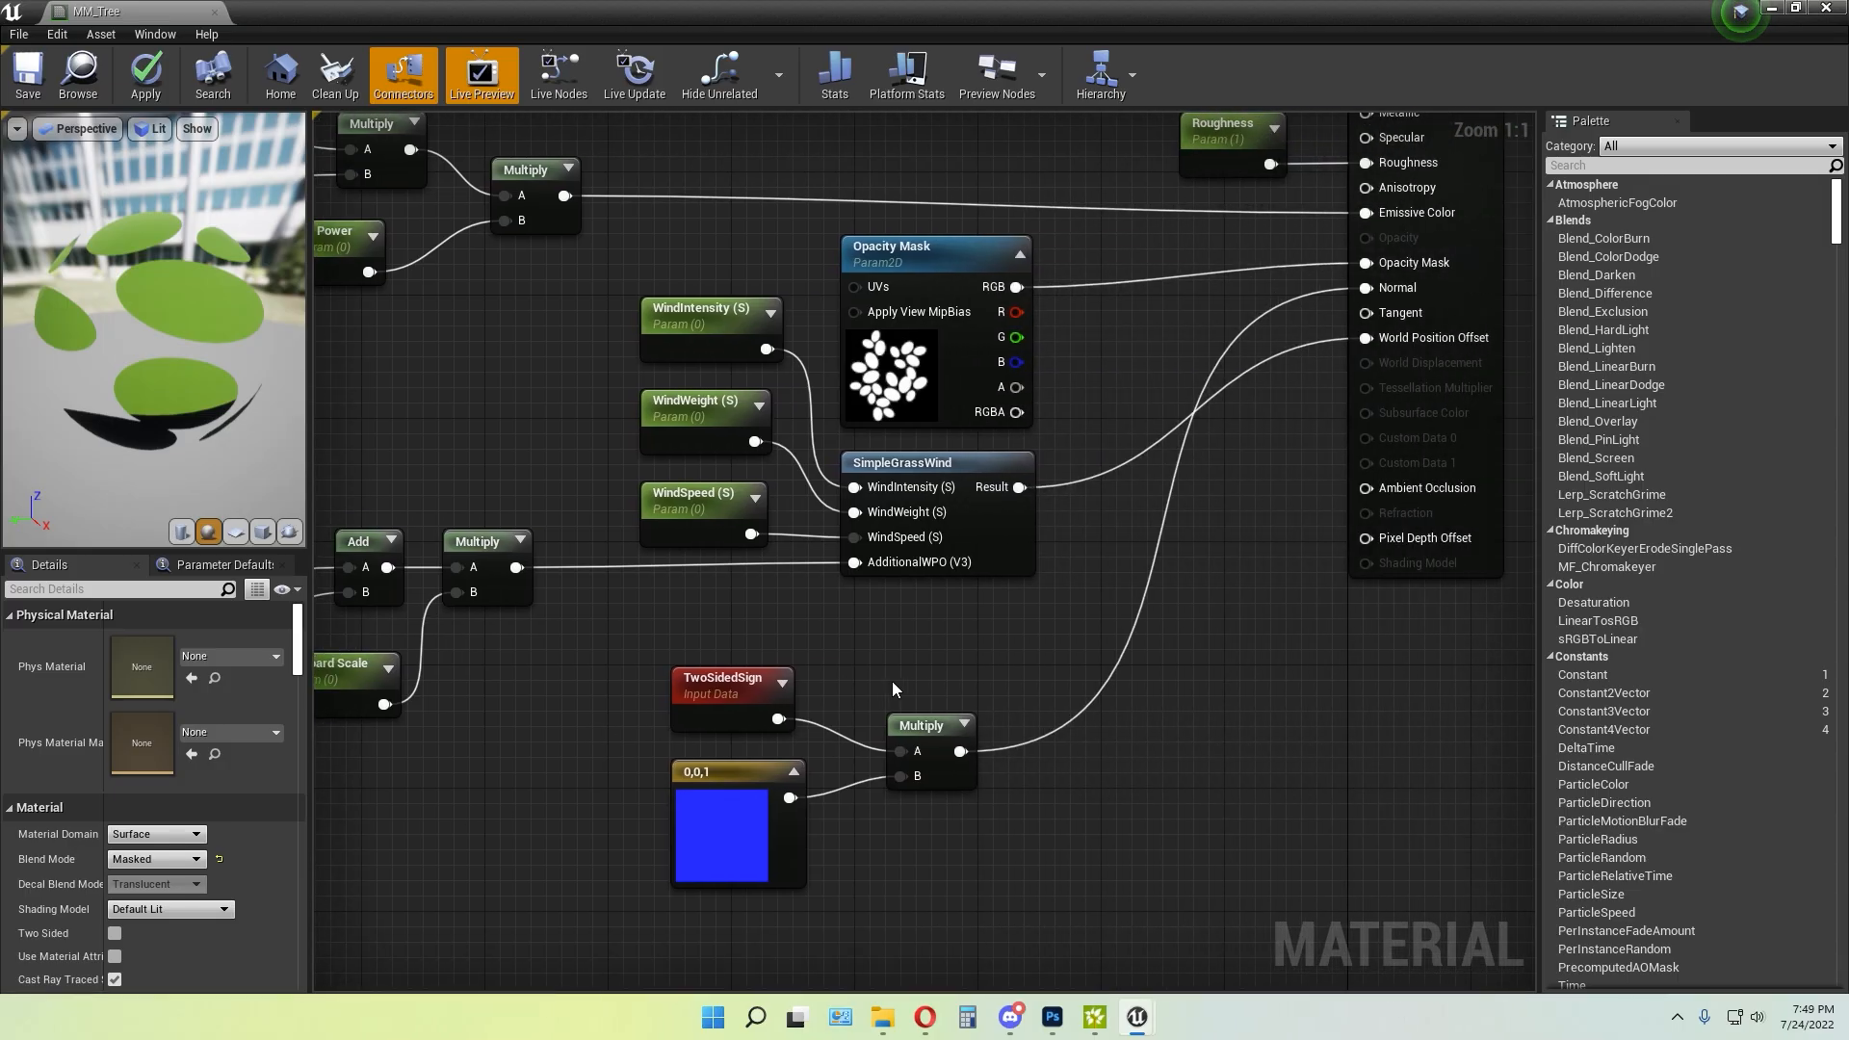
click(926, 455)
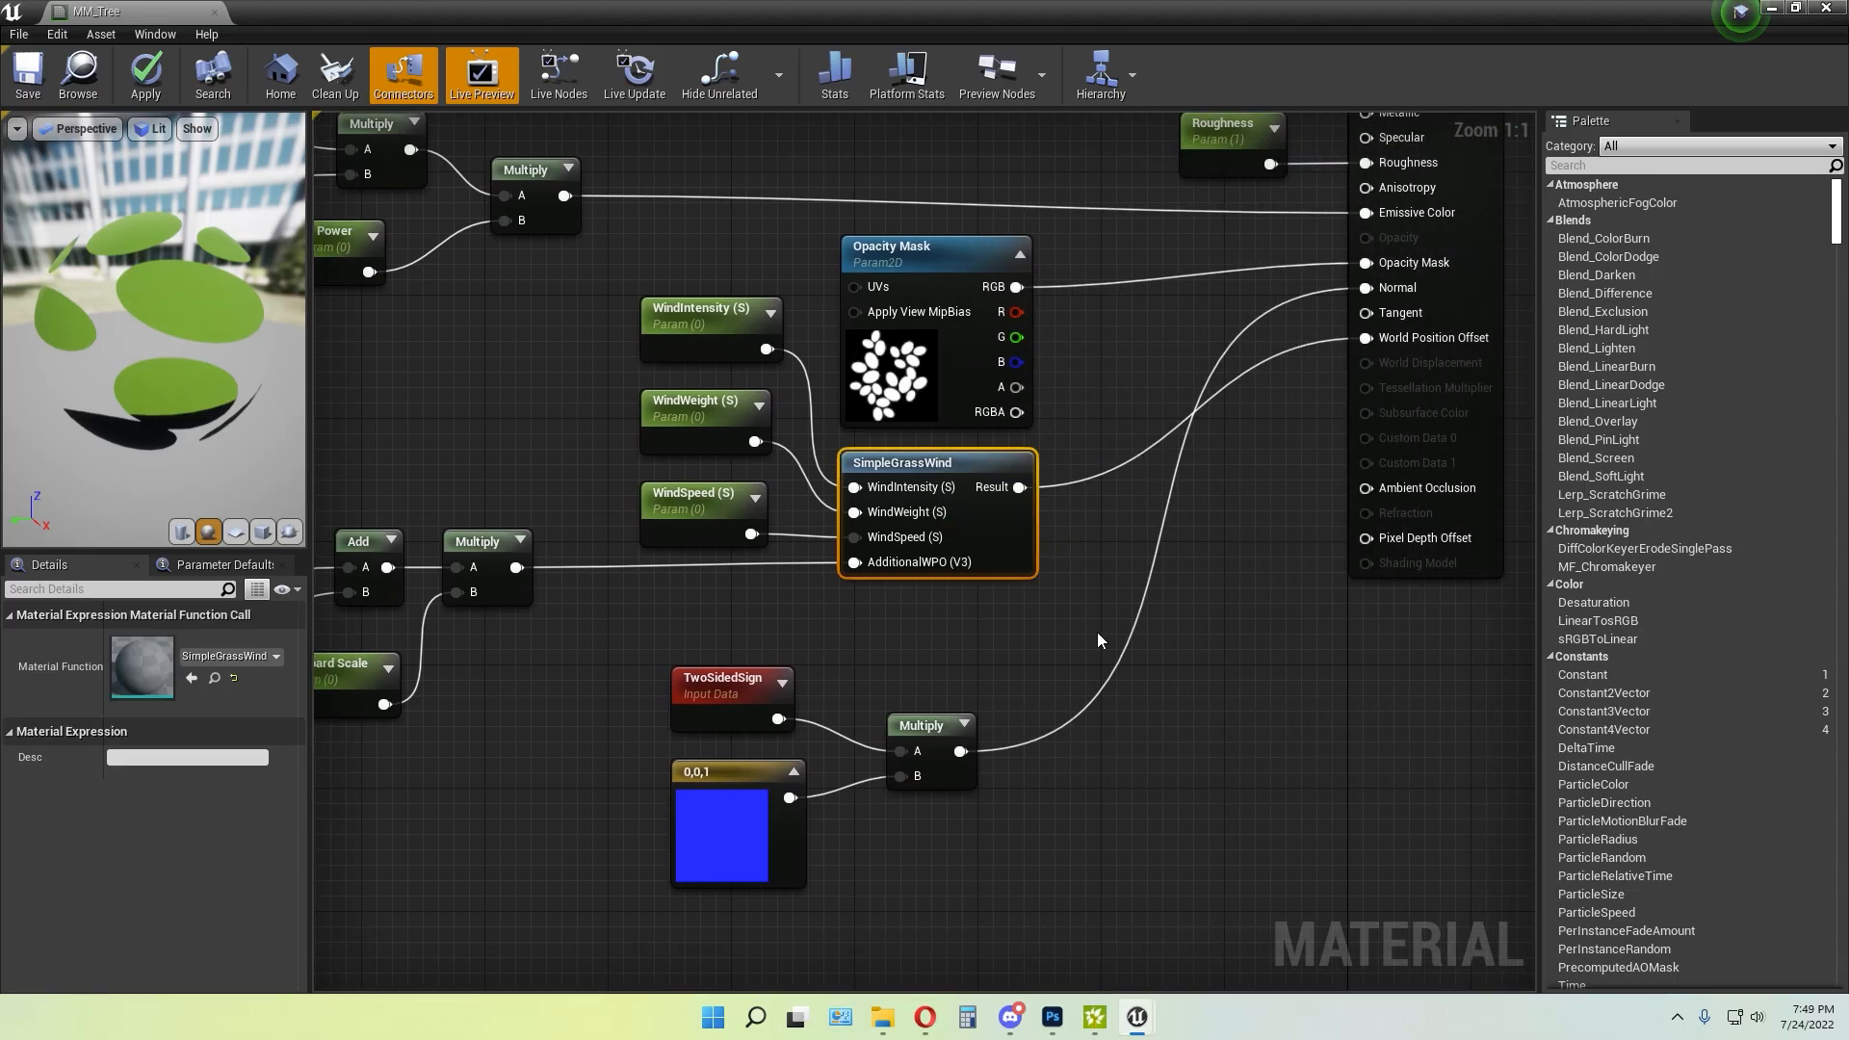
click(1242, 737)
Inspect the shared settings of the WindIntensity, WindWeight and WindSpeed parameters
right_drag(1236, 734, 1174, 713)
right_drag(1019, 540, 1139, 639)
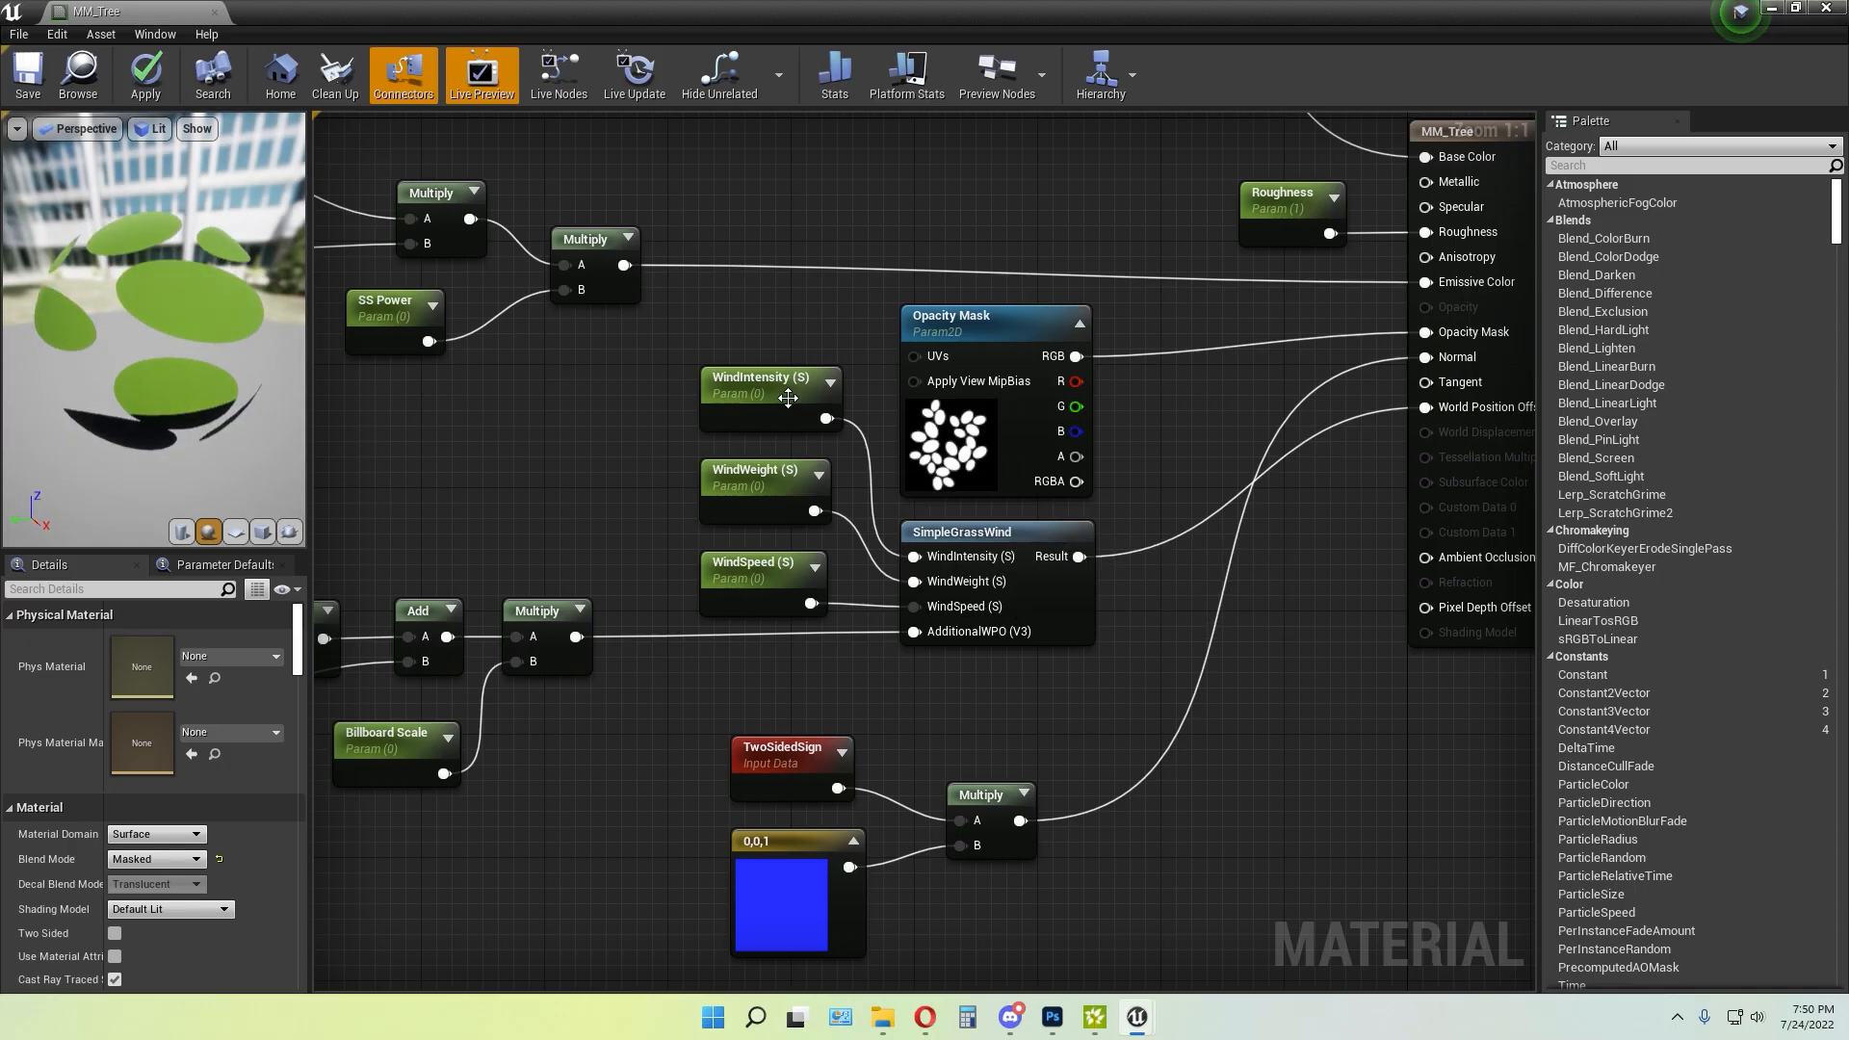
drag(753, 509, 762, 600)
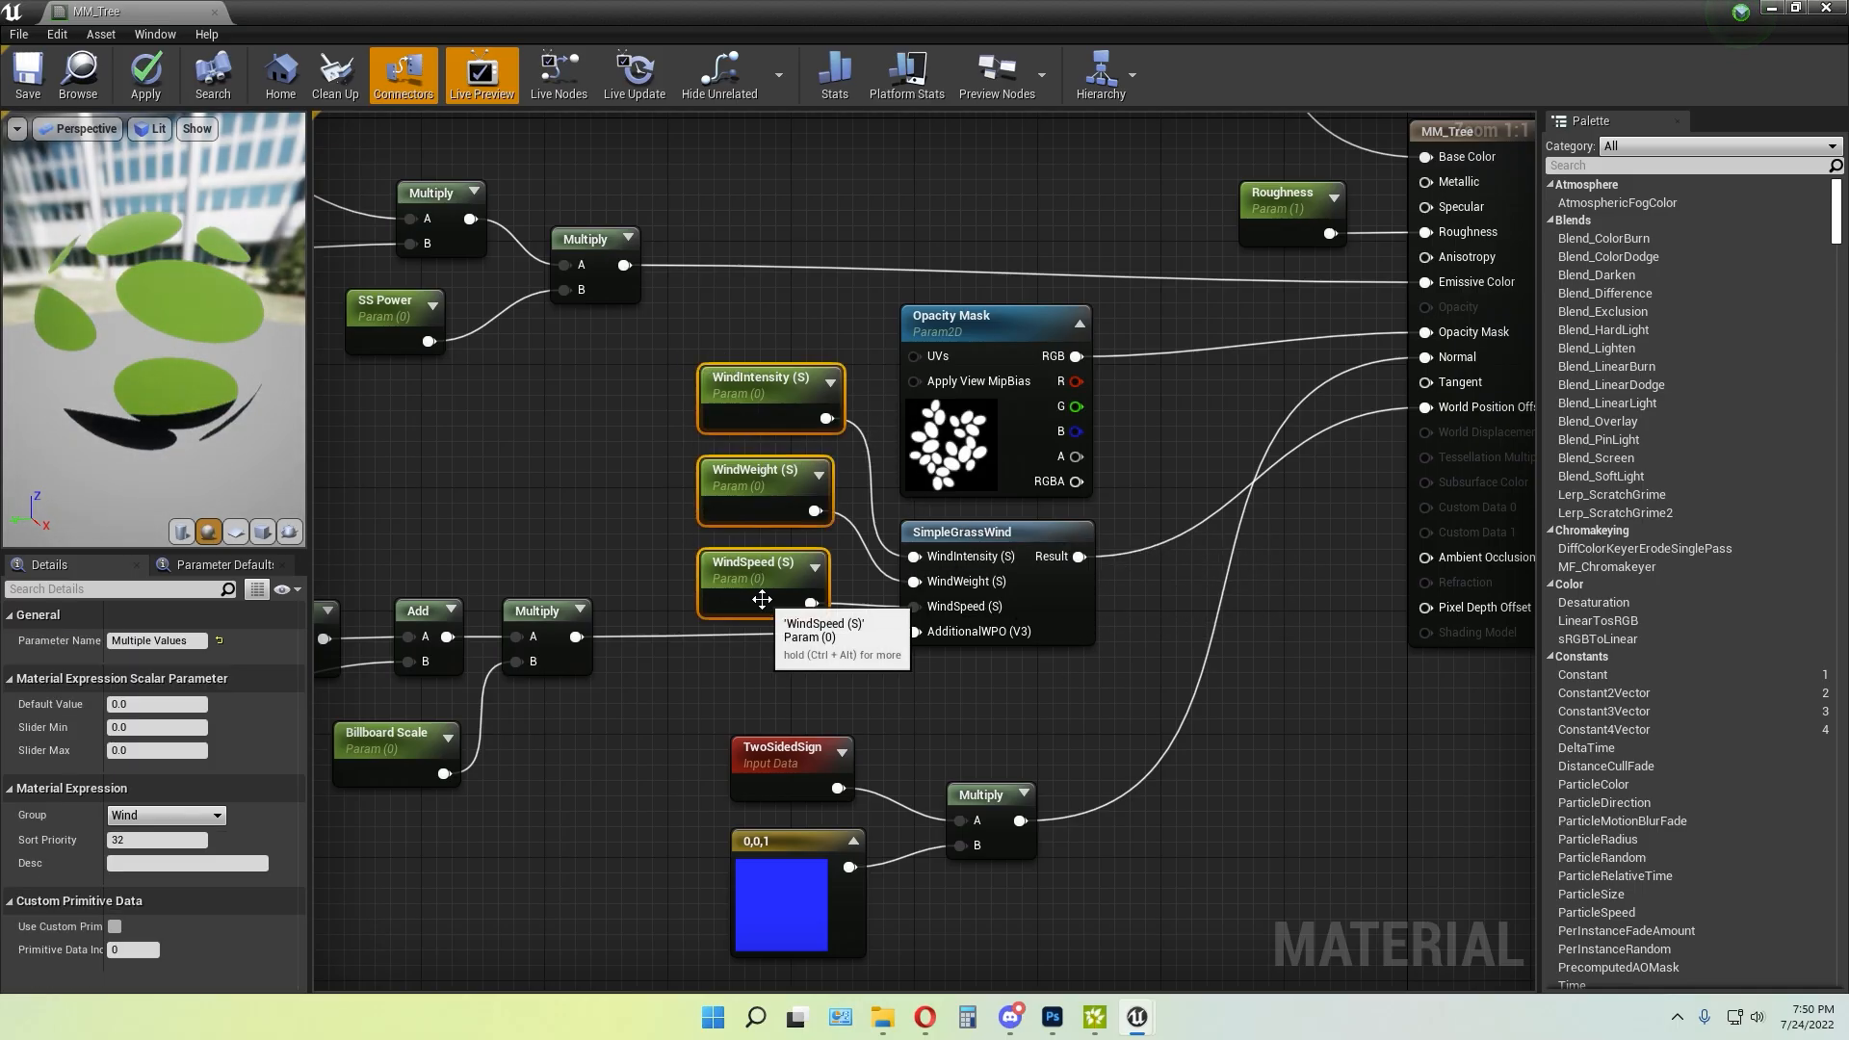
click(852, 709)
Add an extra scalar parameter node beside the wind parameters, then delete it
right_drag(961, 605, 562, 604)
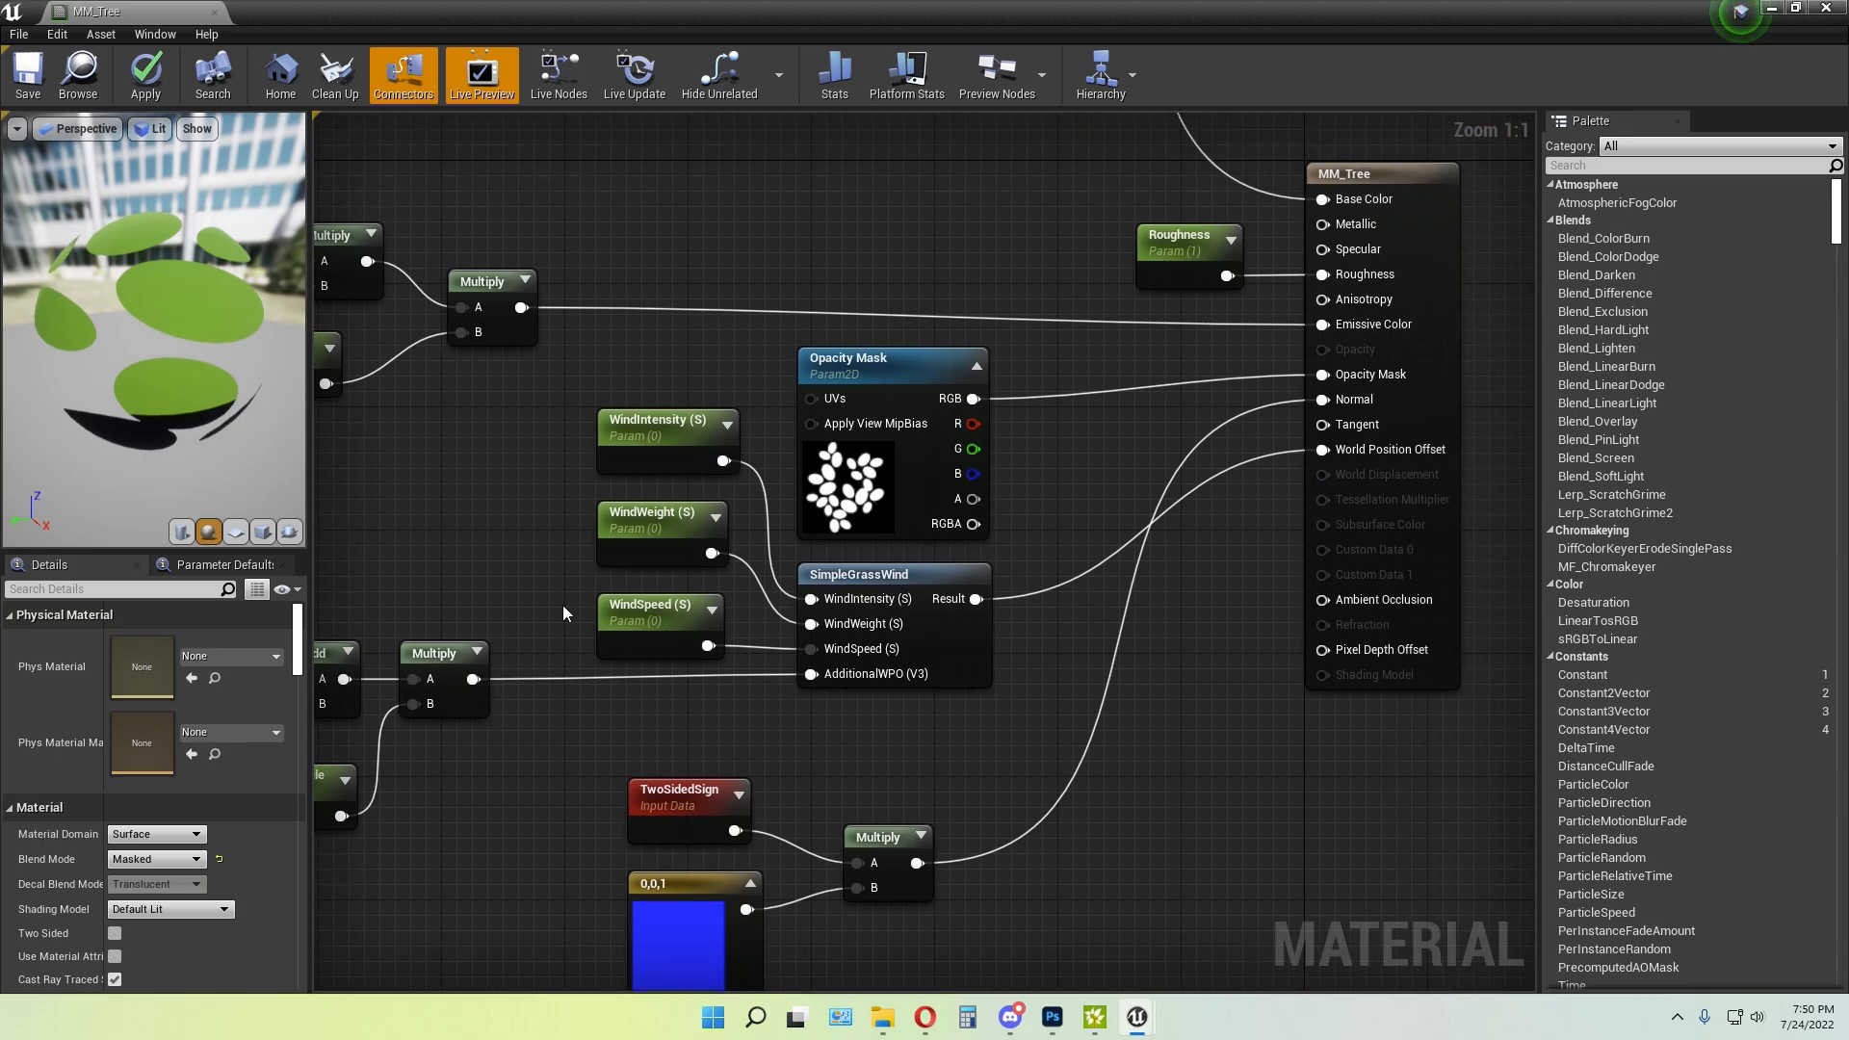
click(393, 494)
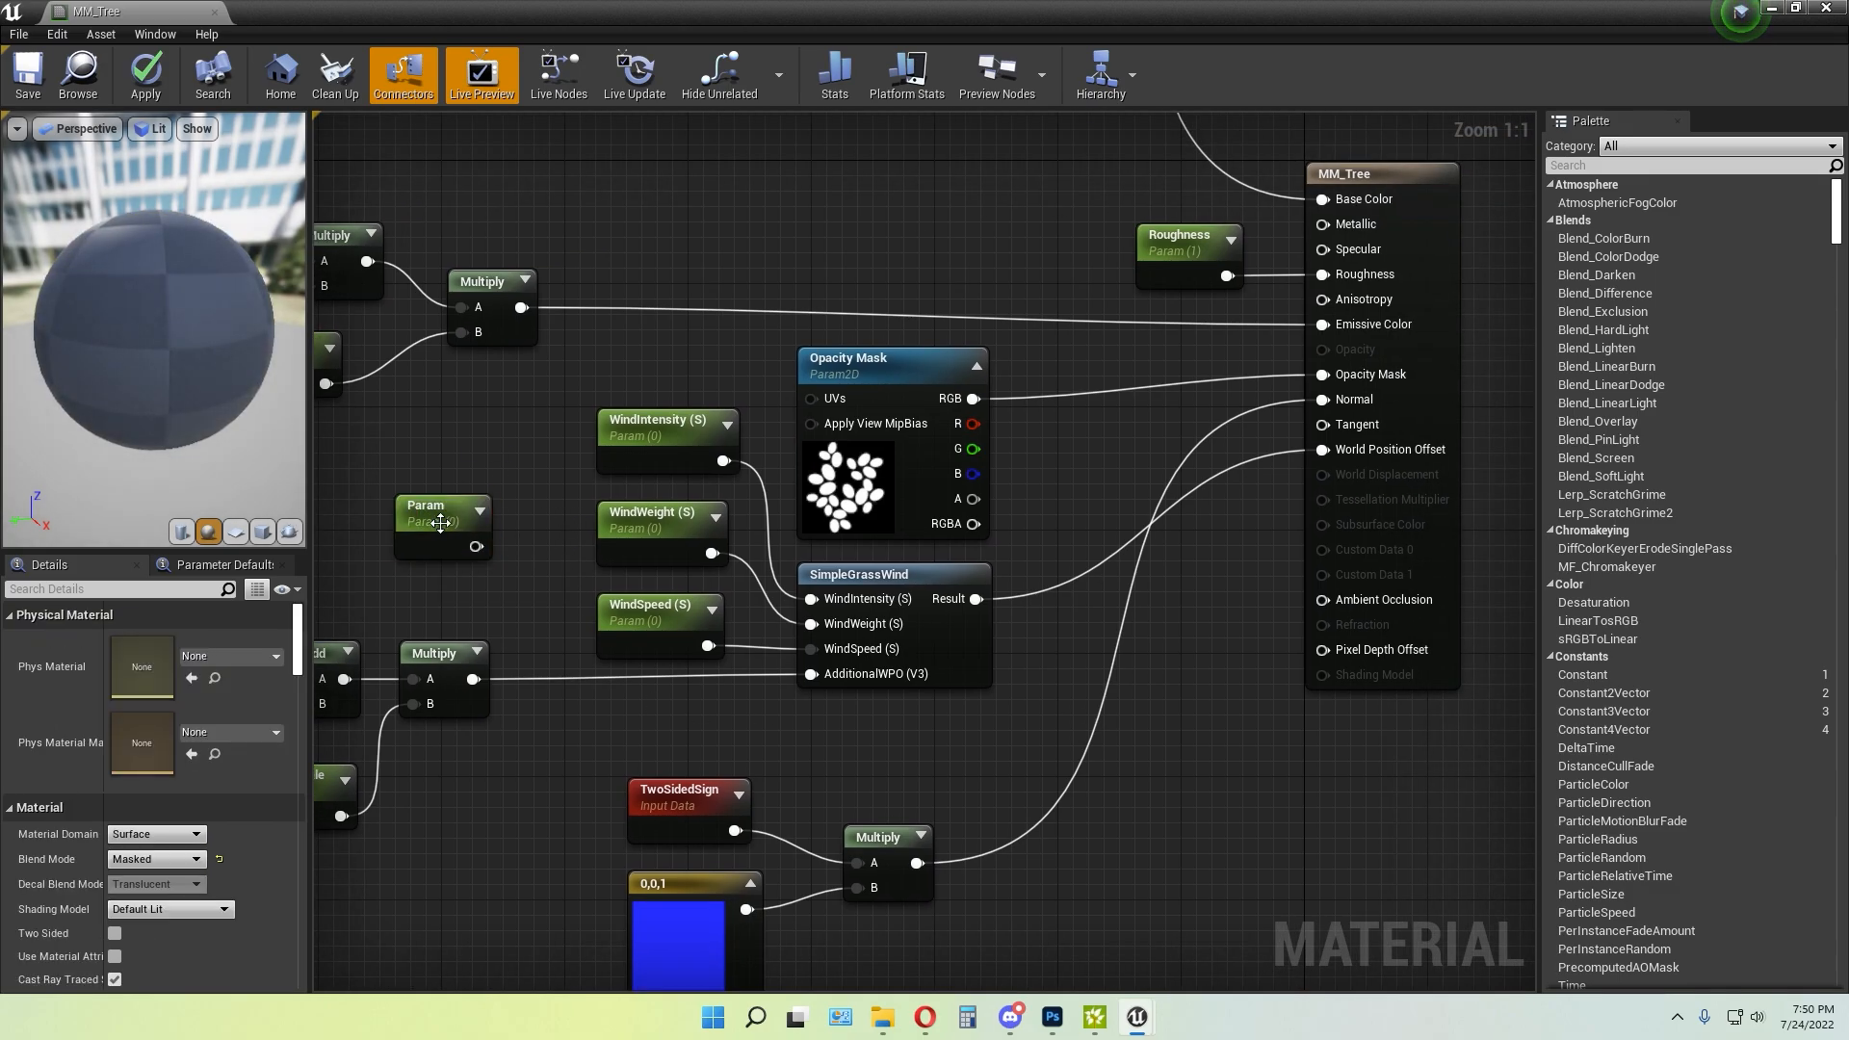
drag(438, 520, 527, 445)
key(Delete)
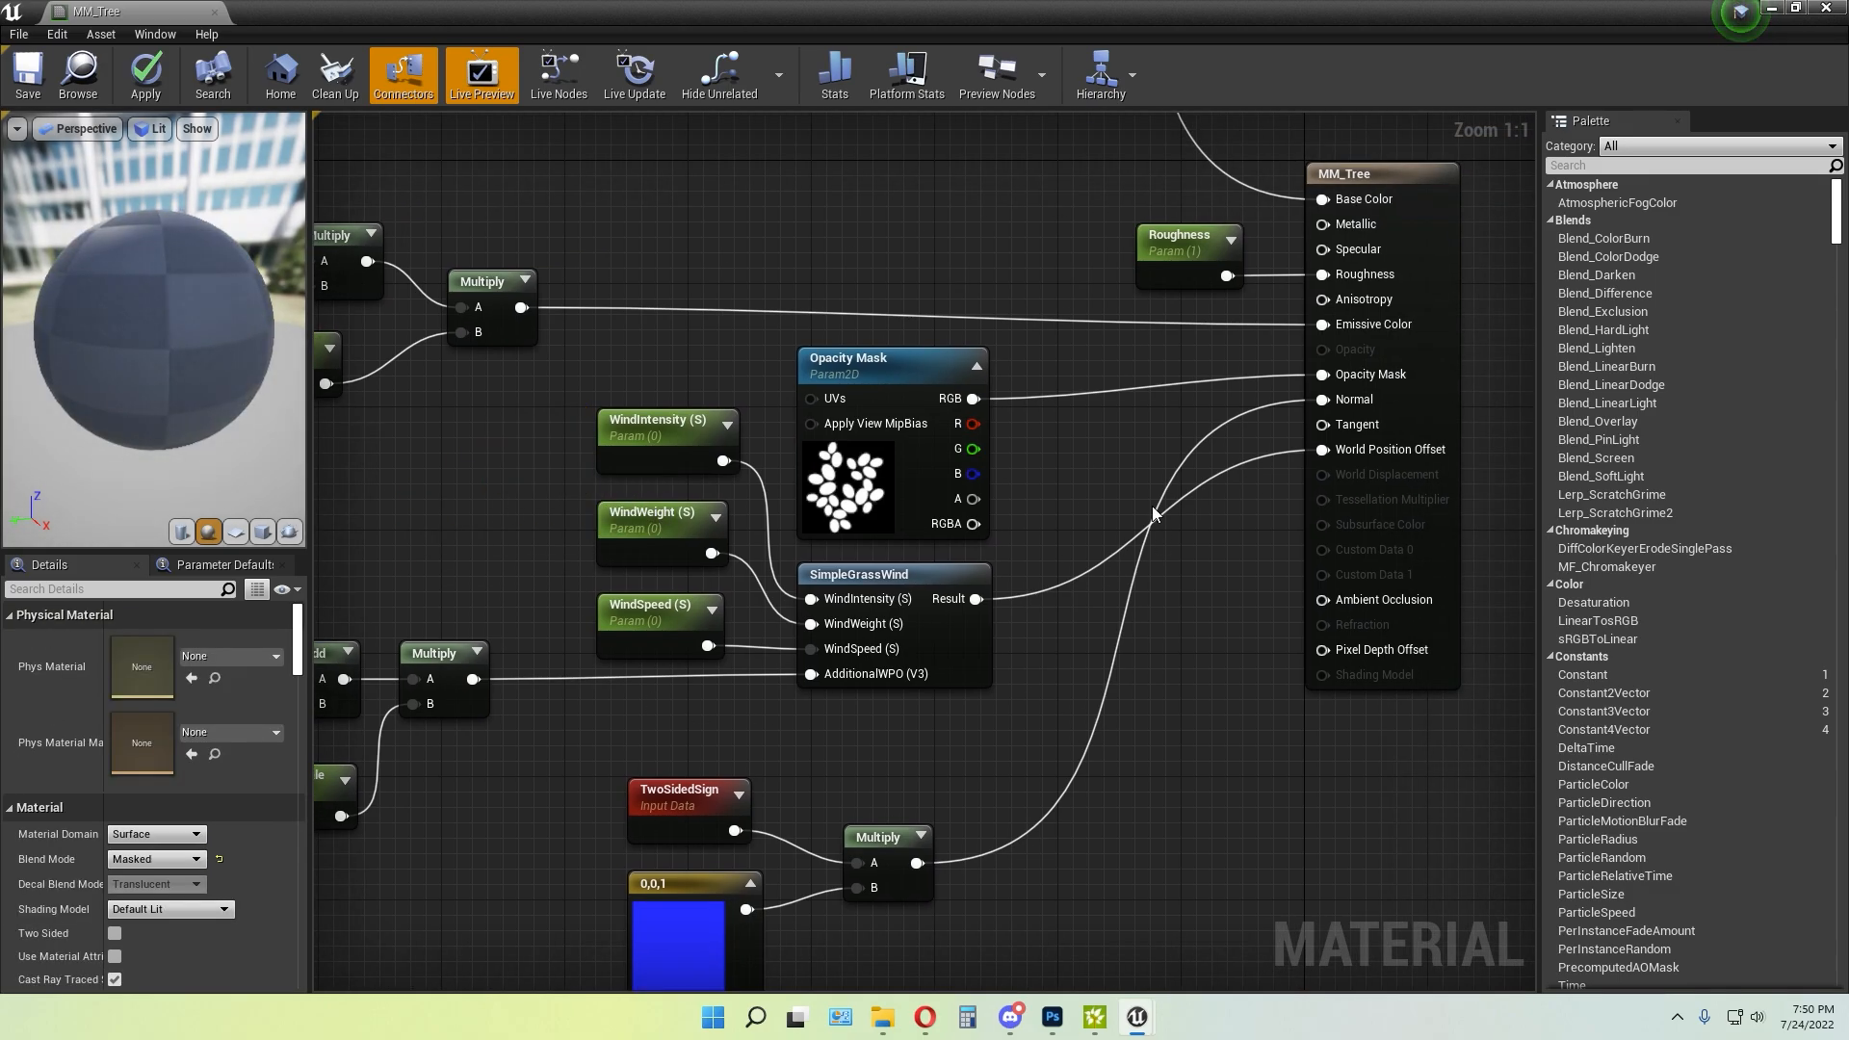
Close the MM_Tree material, applying its changes to the original material, and view the trees in the level
right_drag(1152, 505, 1044, 519)
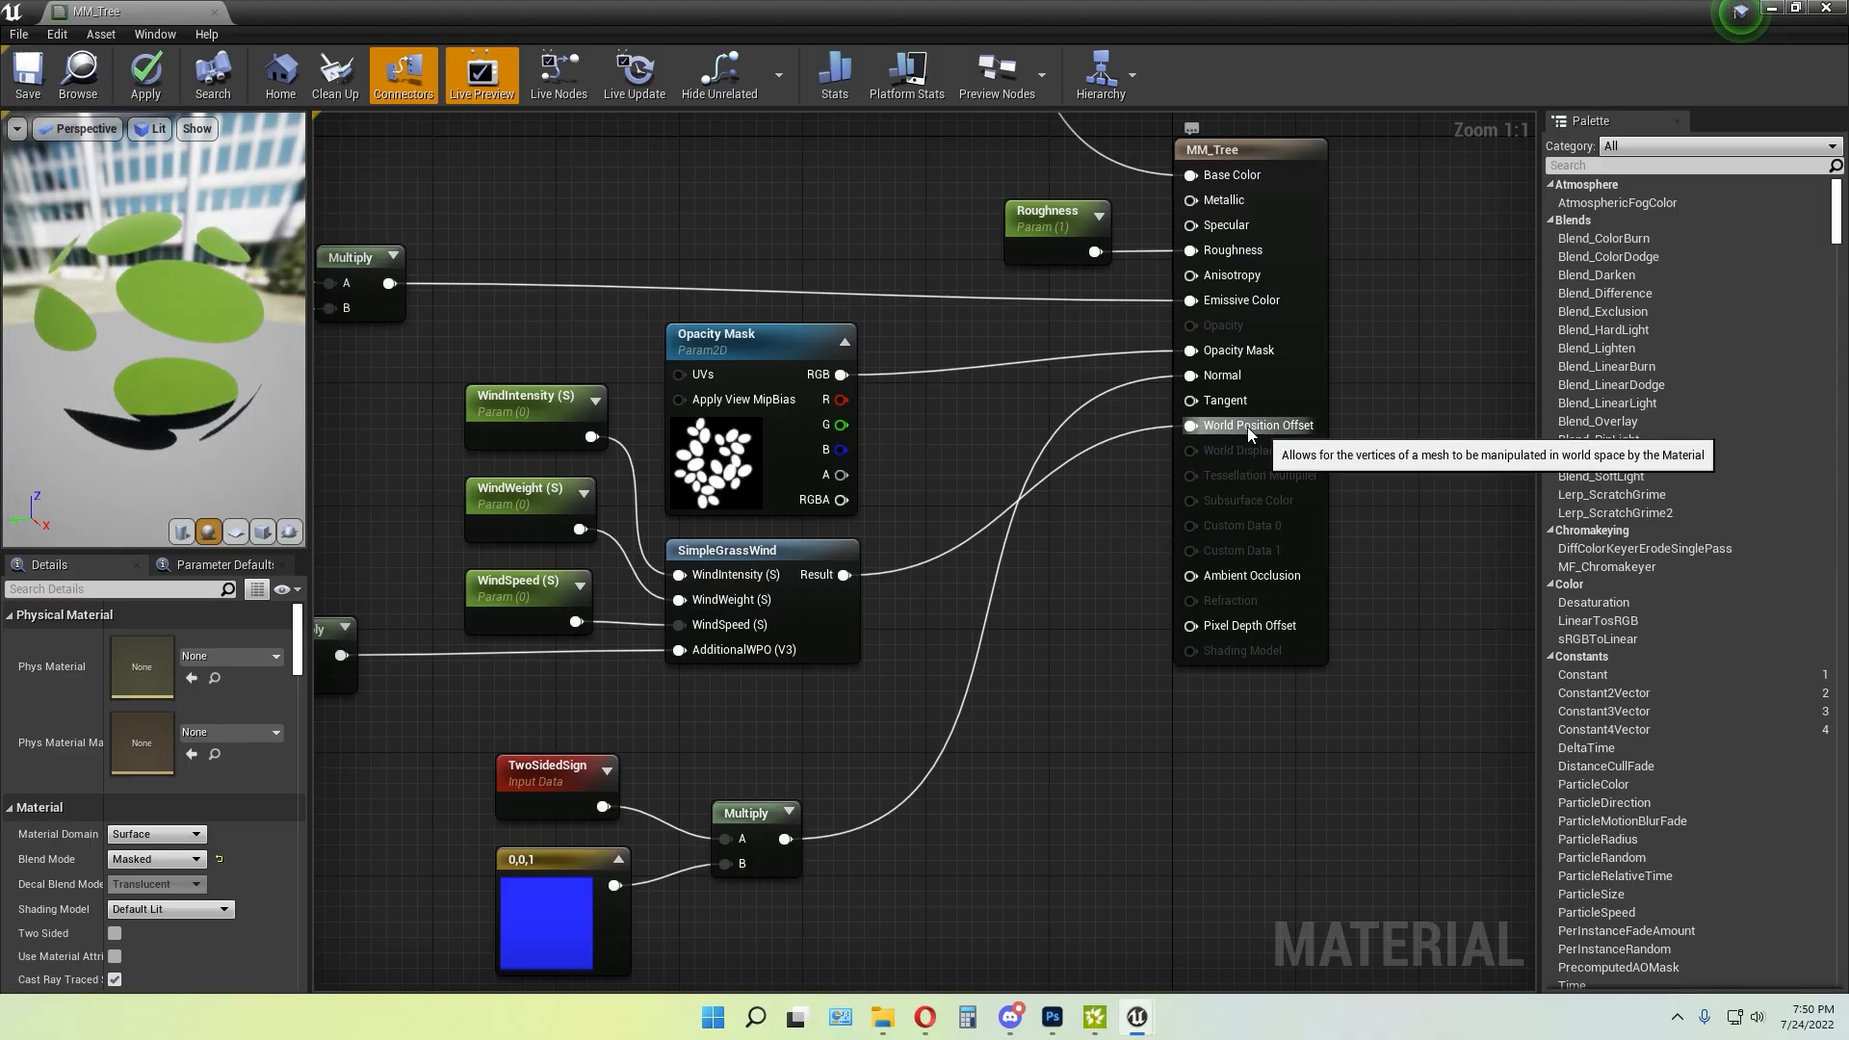
scroll(1435, 562, down, 7)
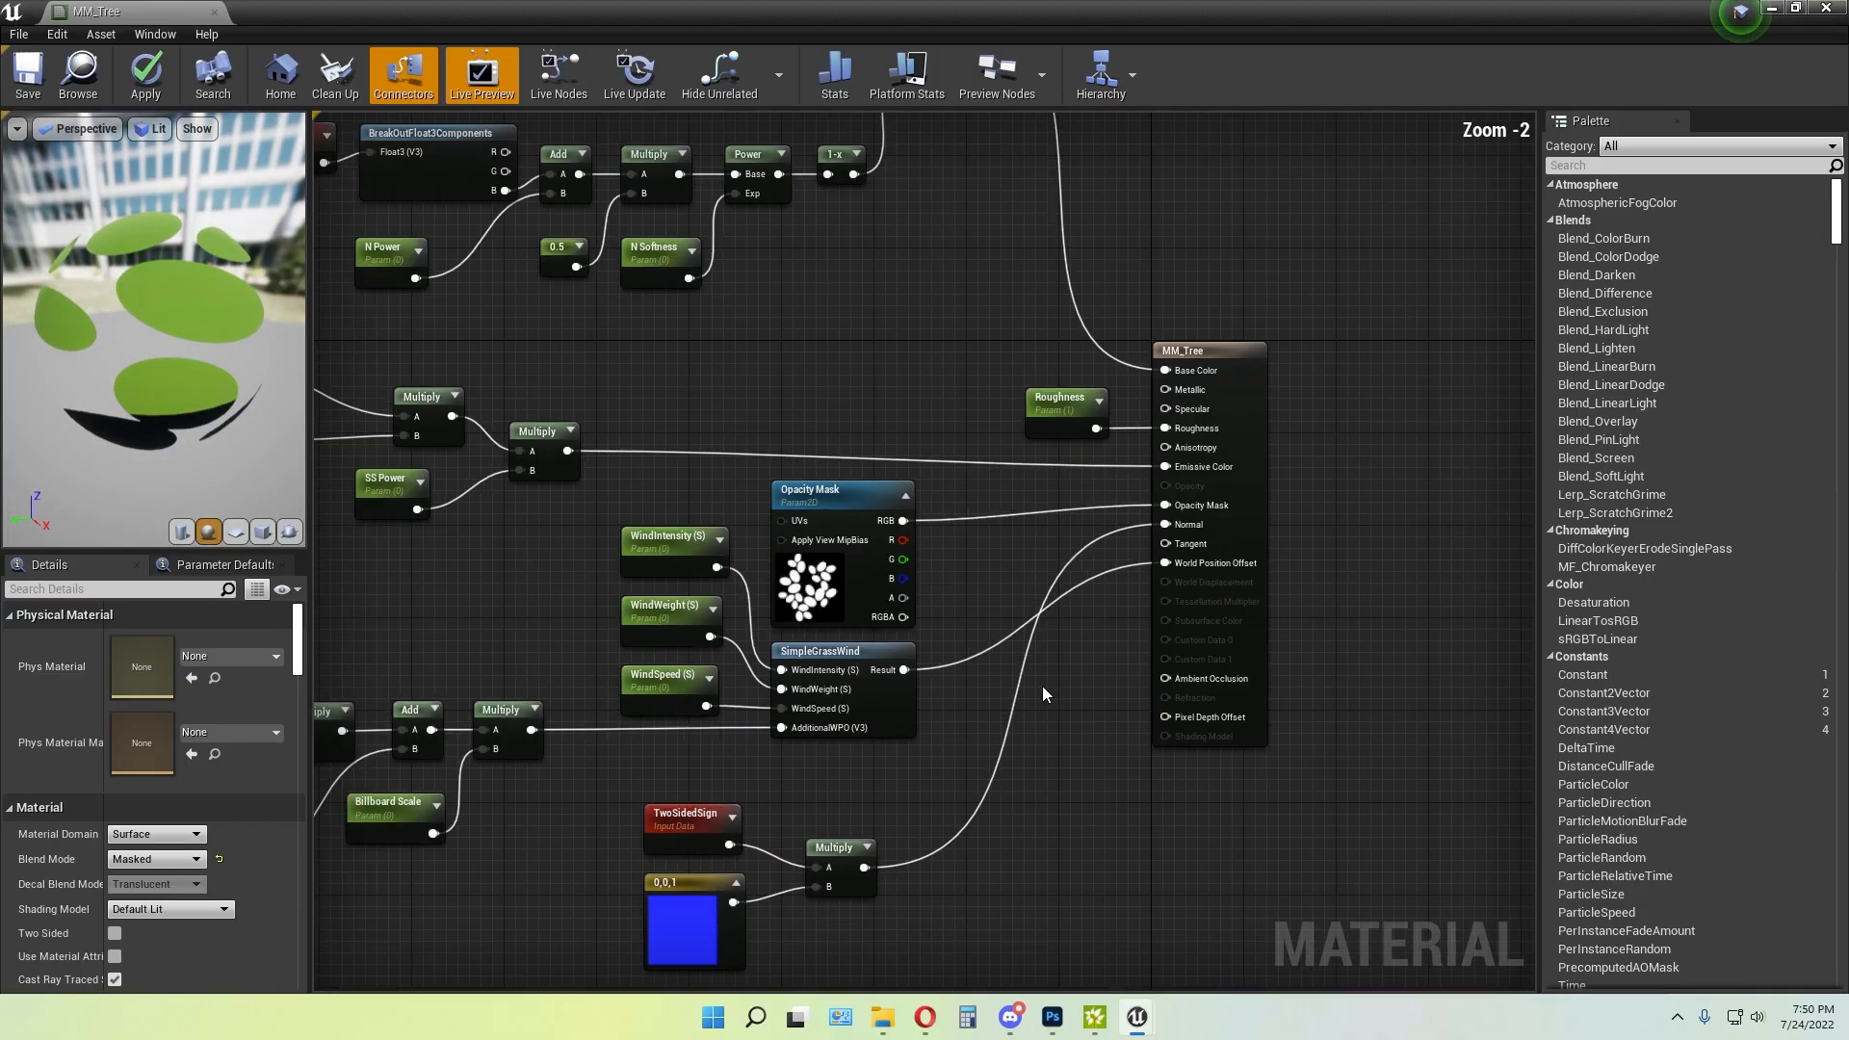
scroll(1167, 493, up, 2)
scroll(1167, 493, up, 1)
right_drag(1238, 408, 1273, 379)
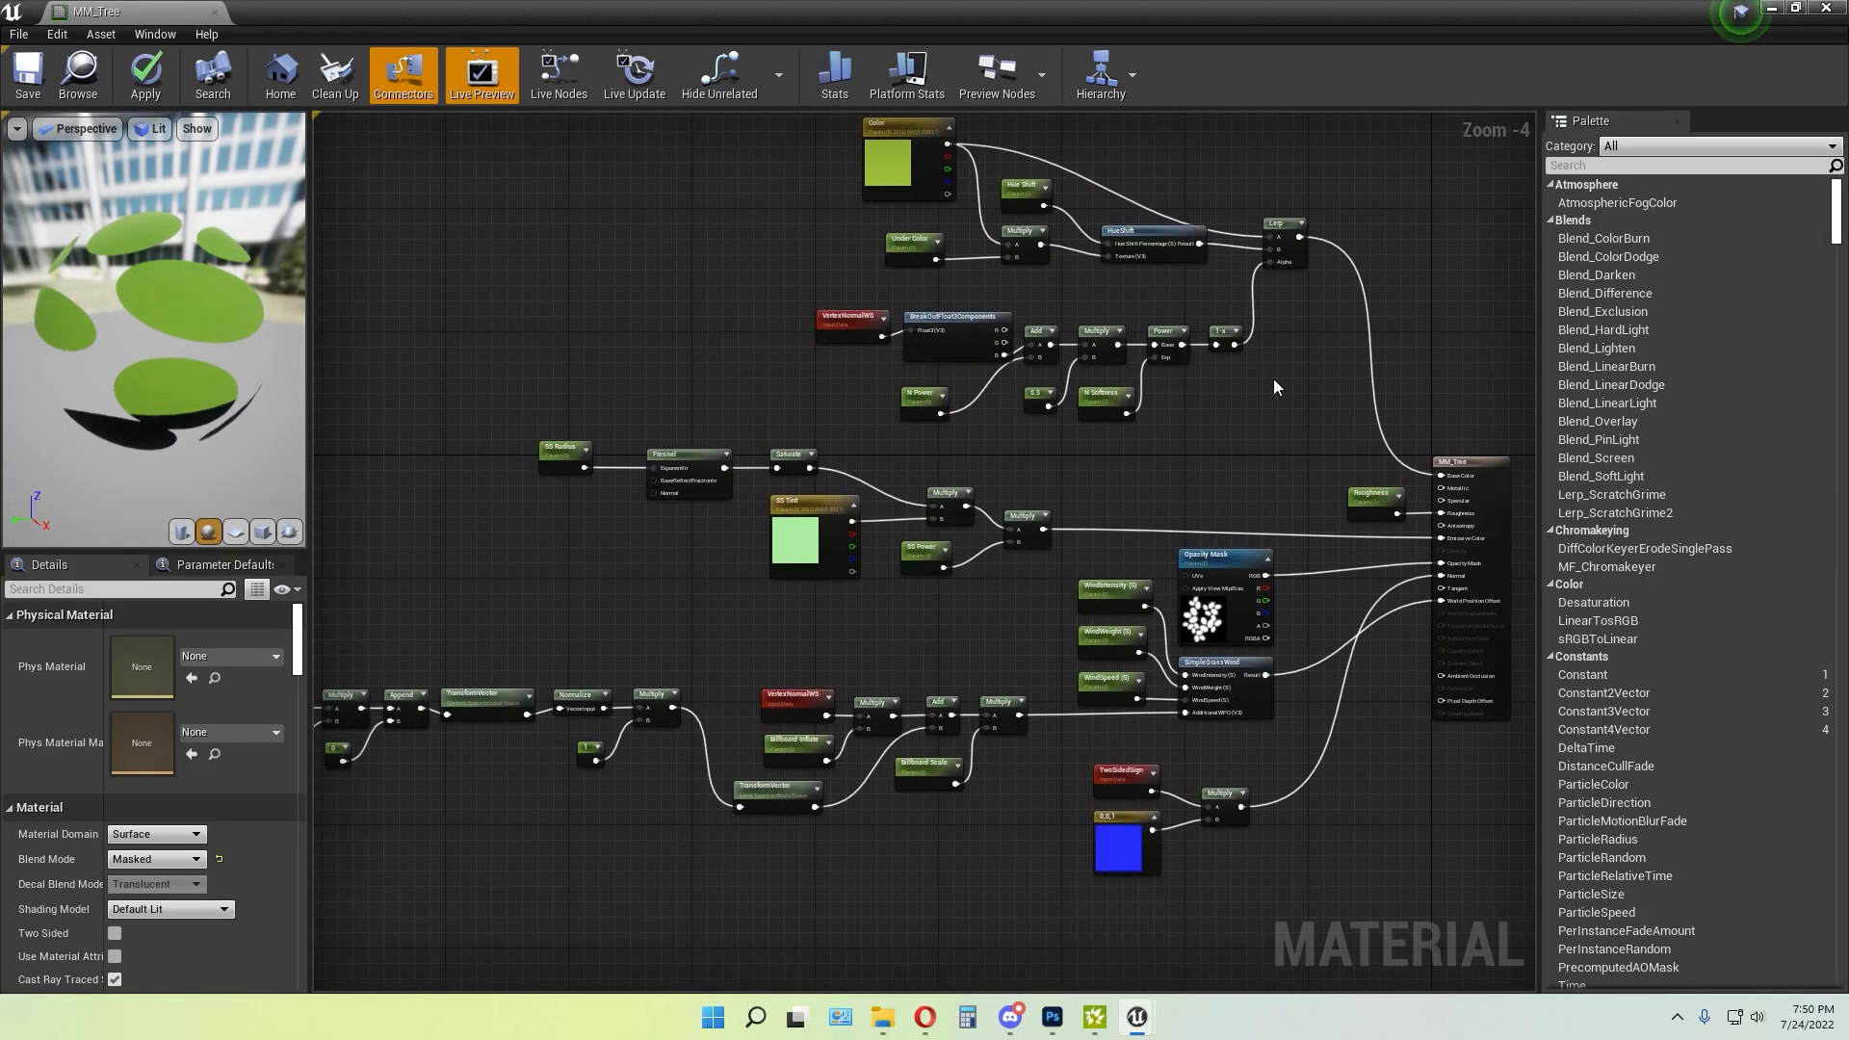
scroll(1238, 438, down, 2)
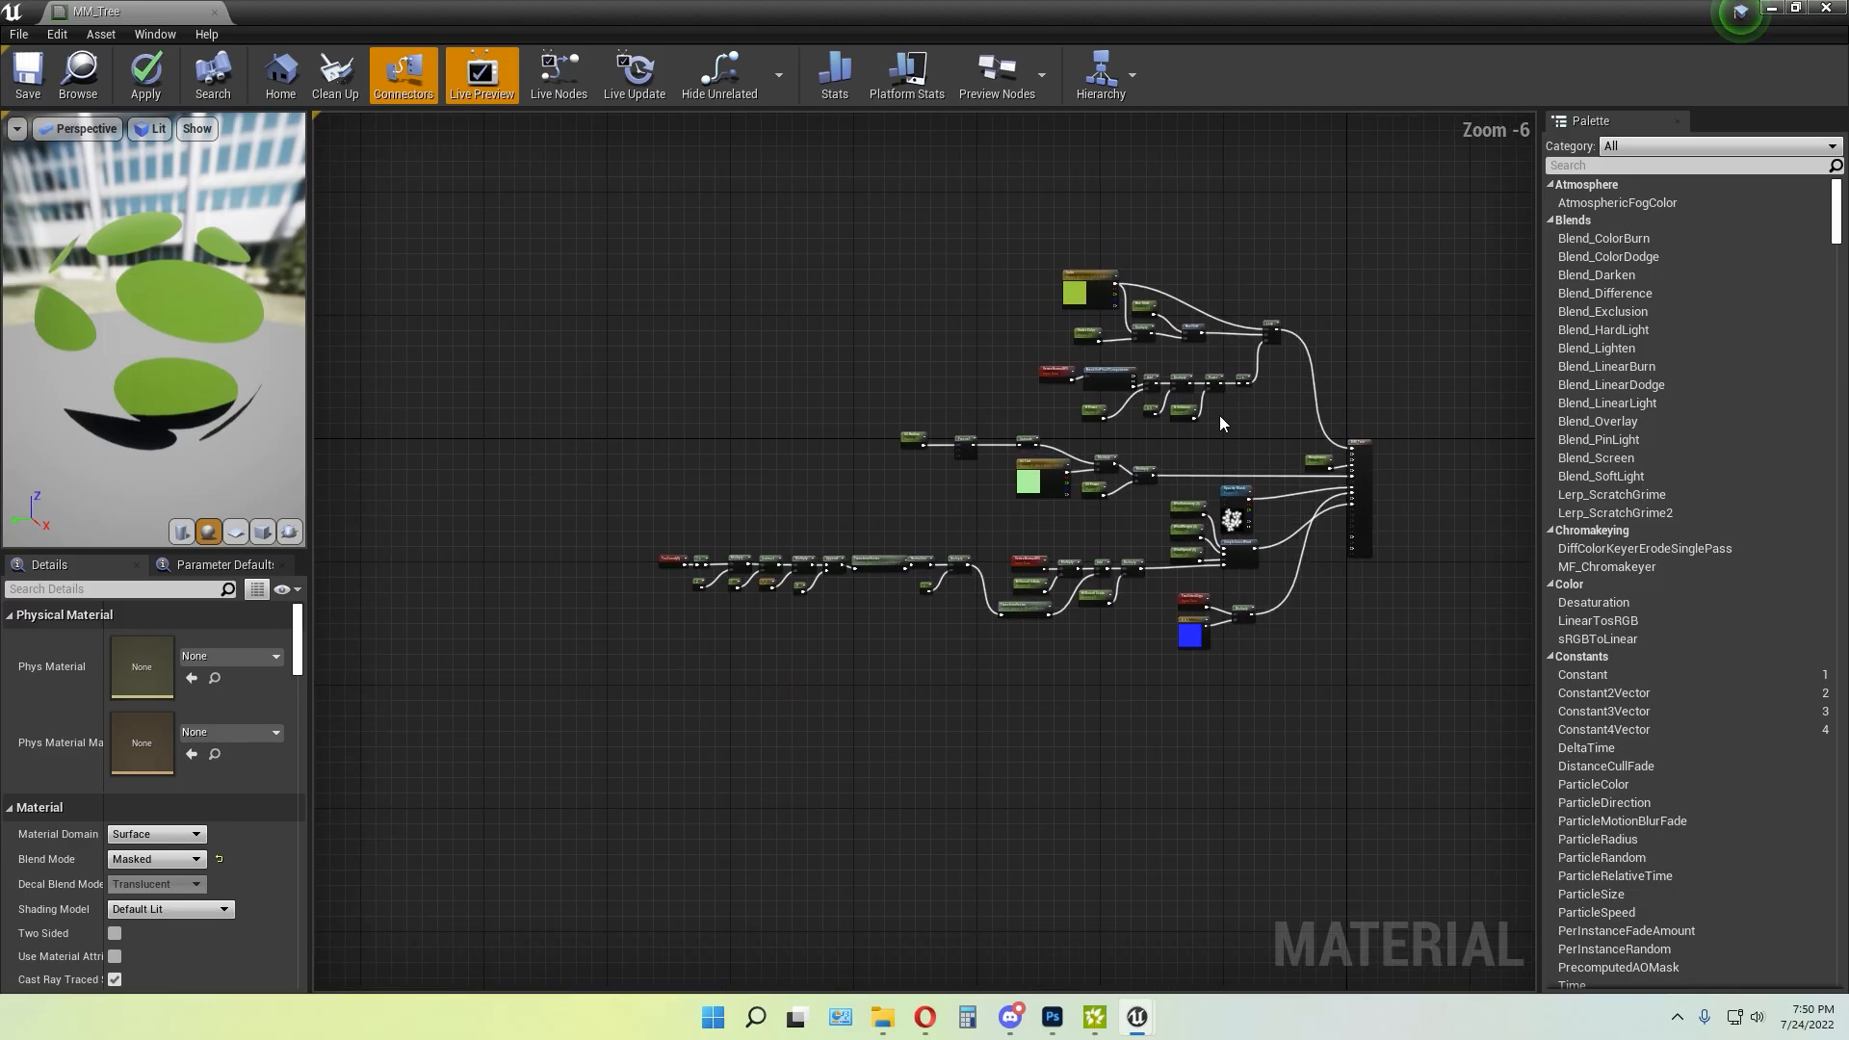
click(1823, 10)
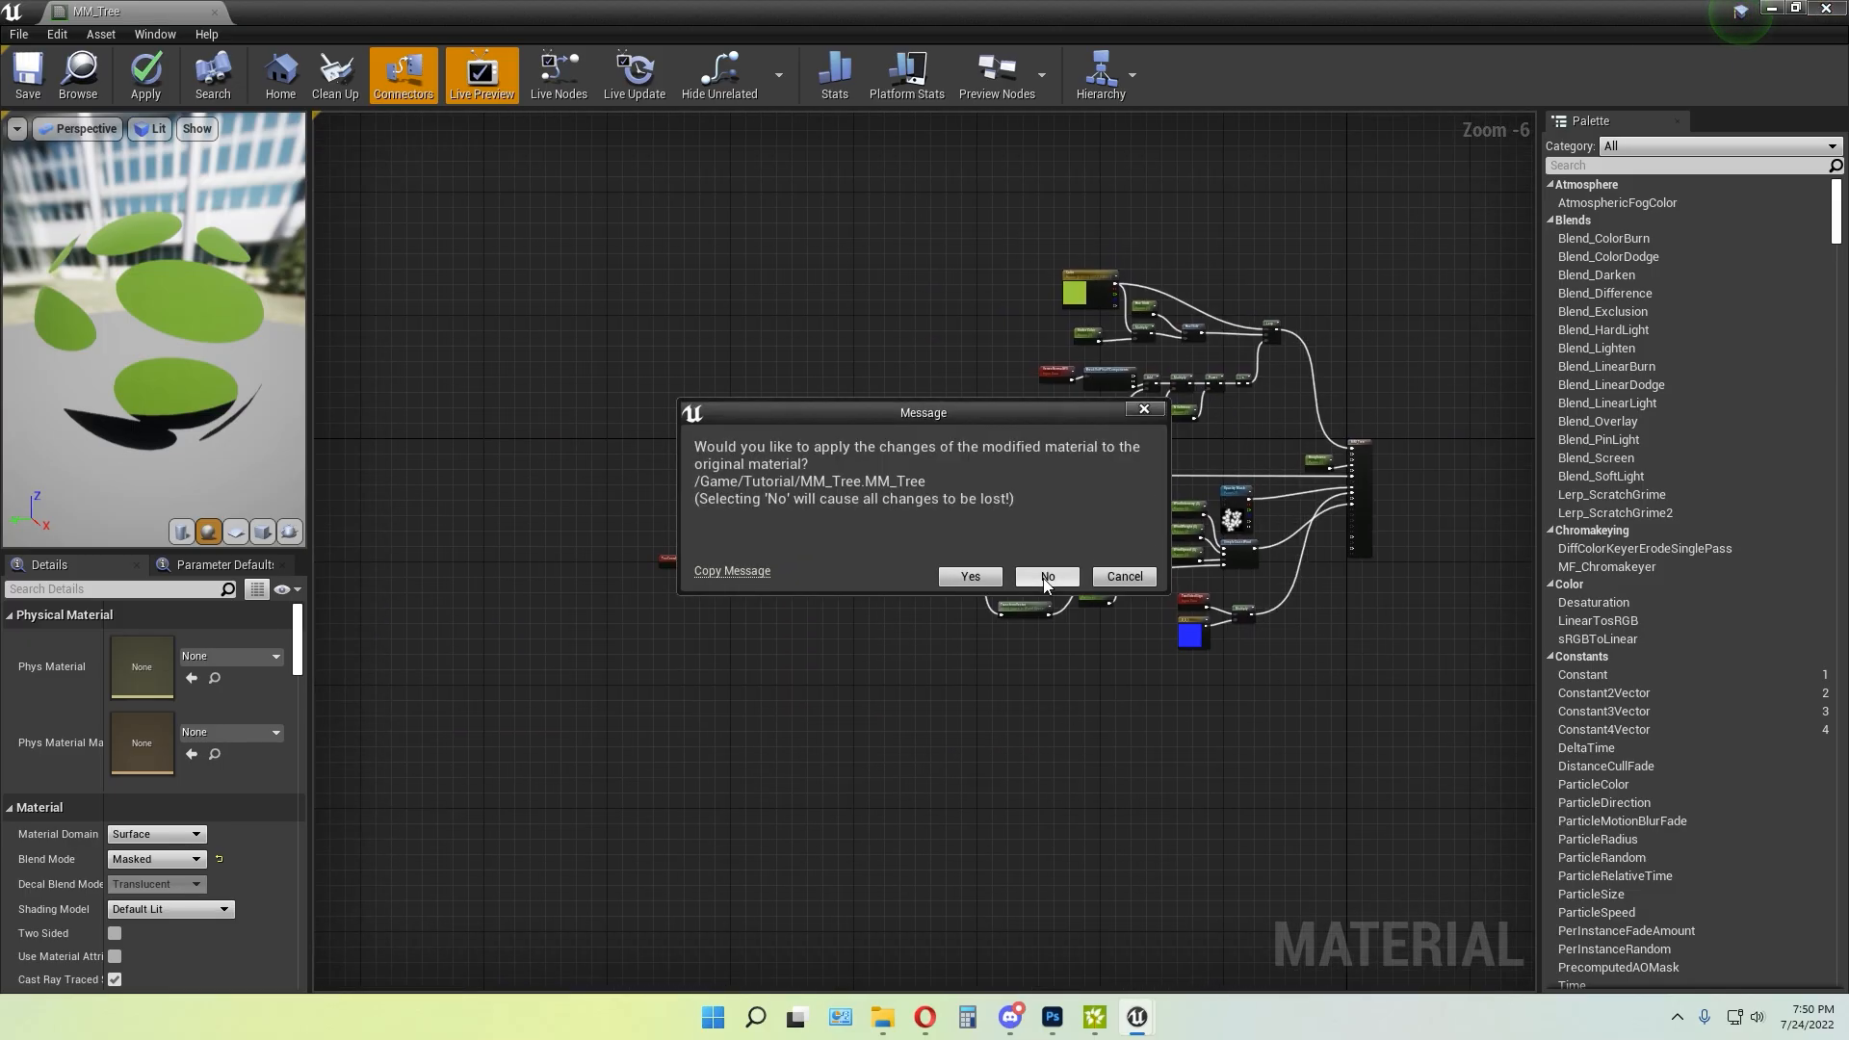
click(970, 586)
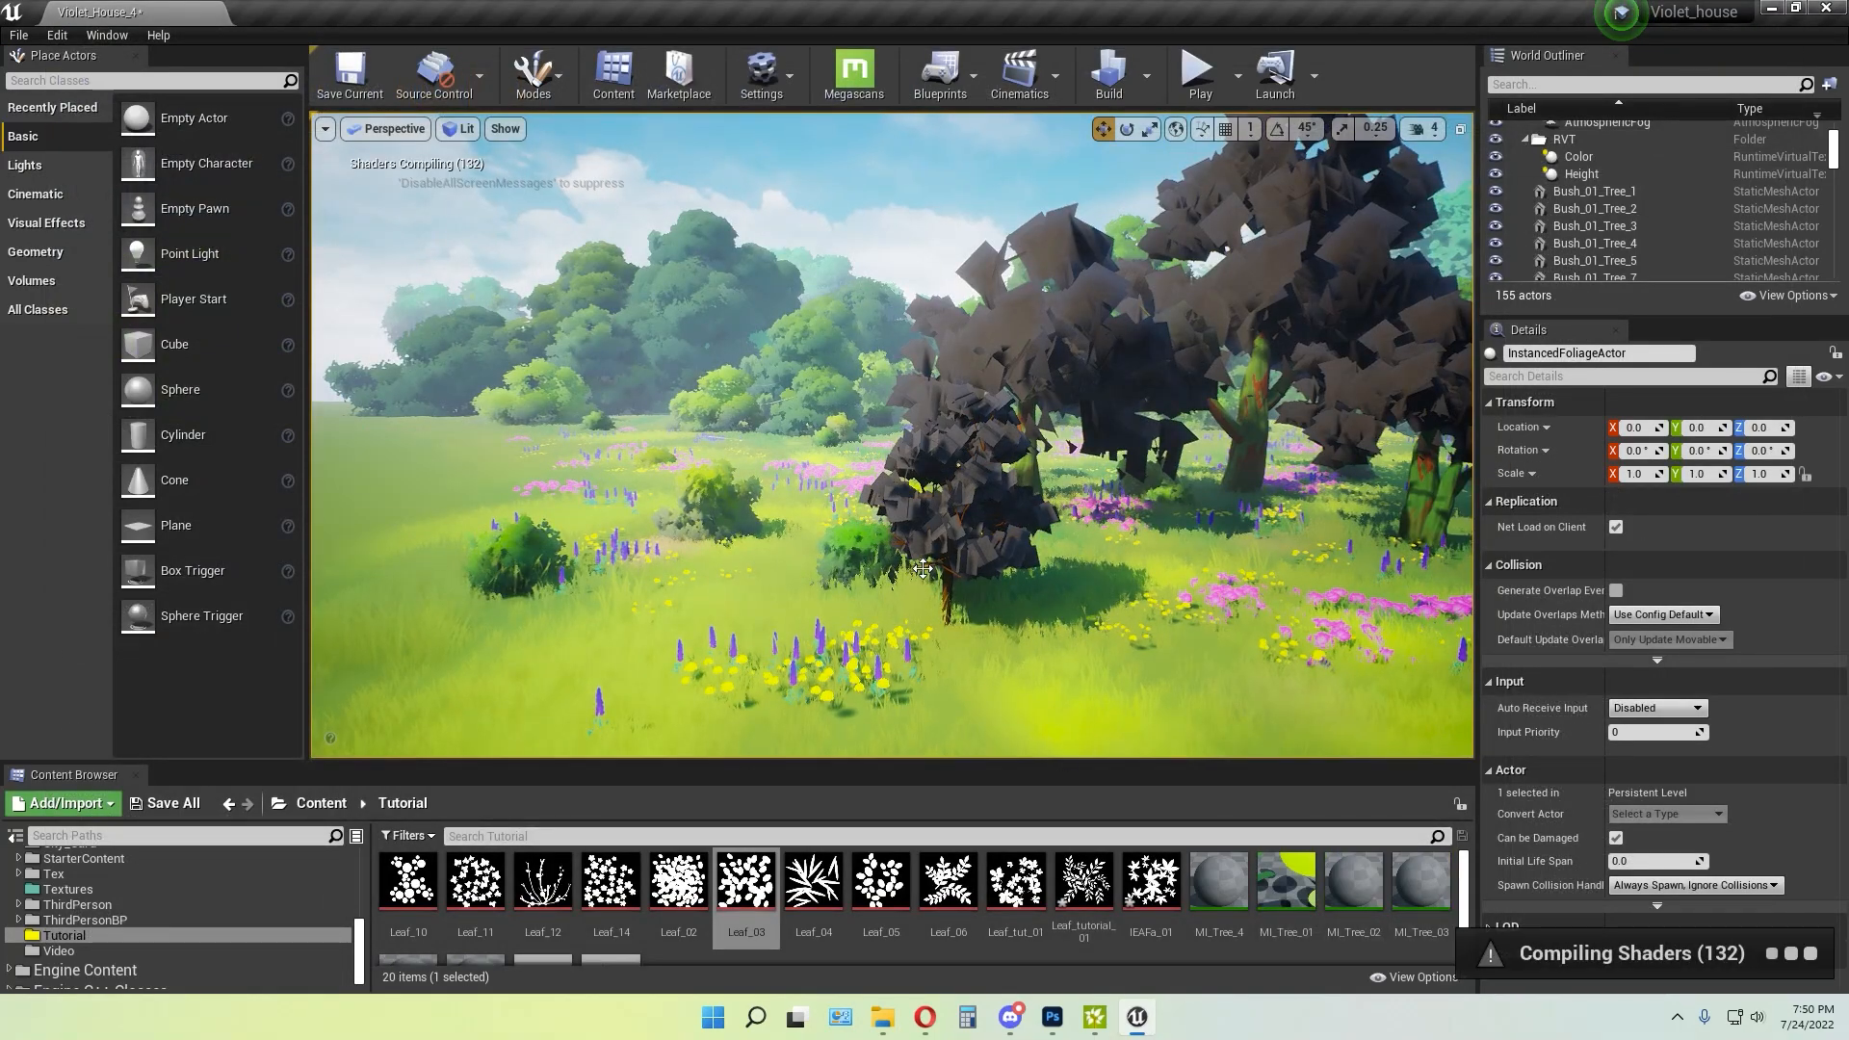
right_drag(922, 568, 952, 569)
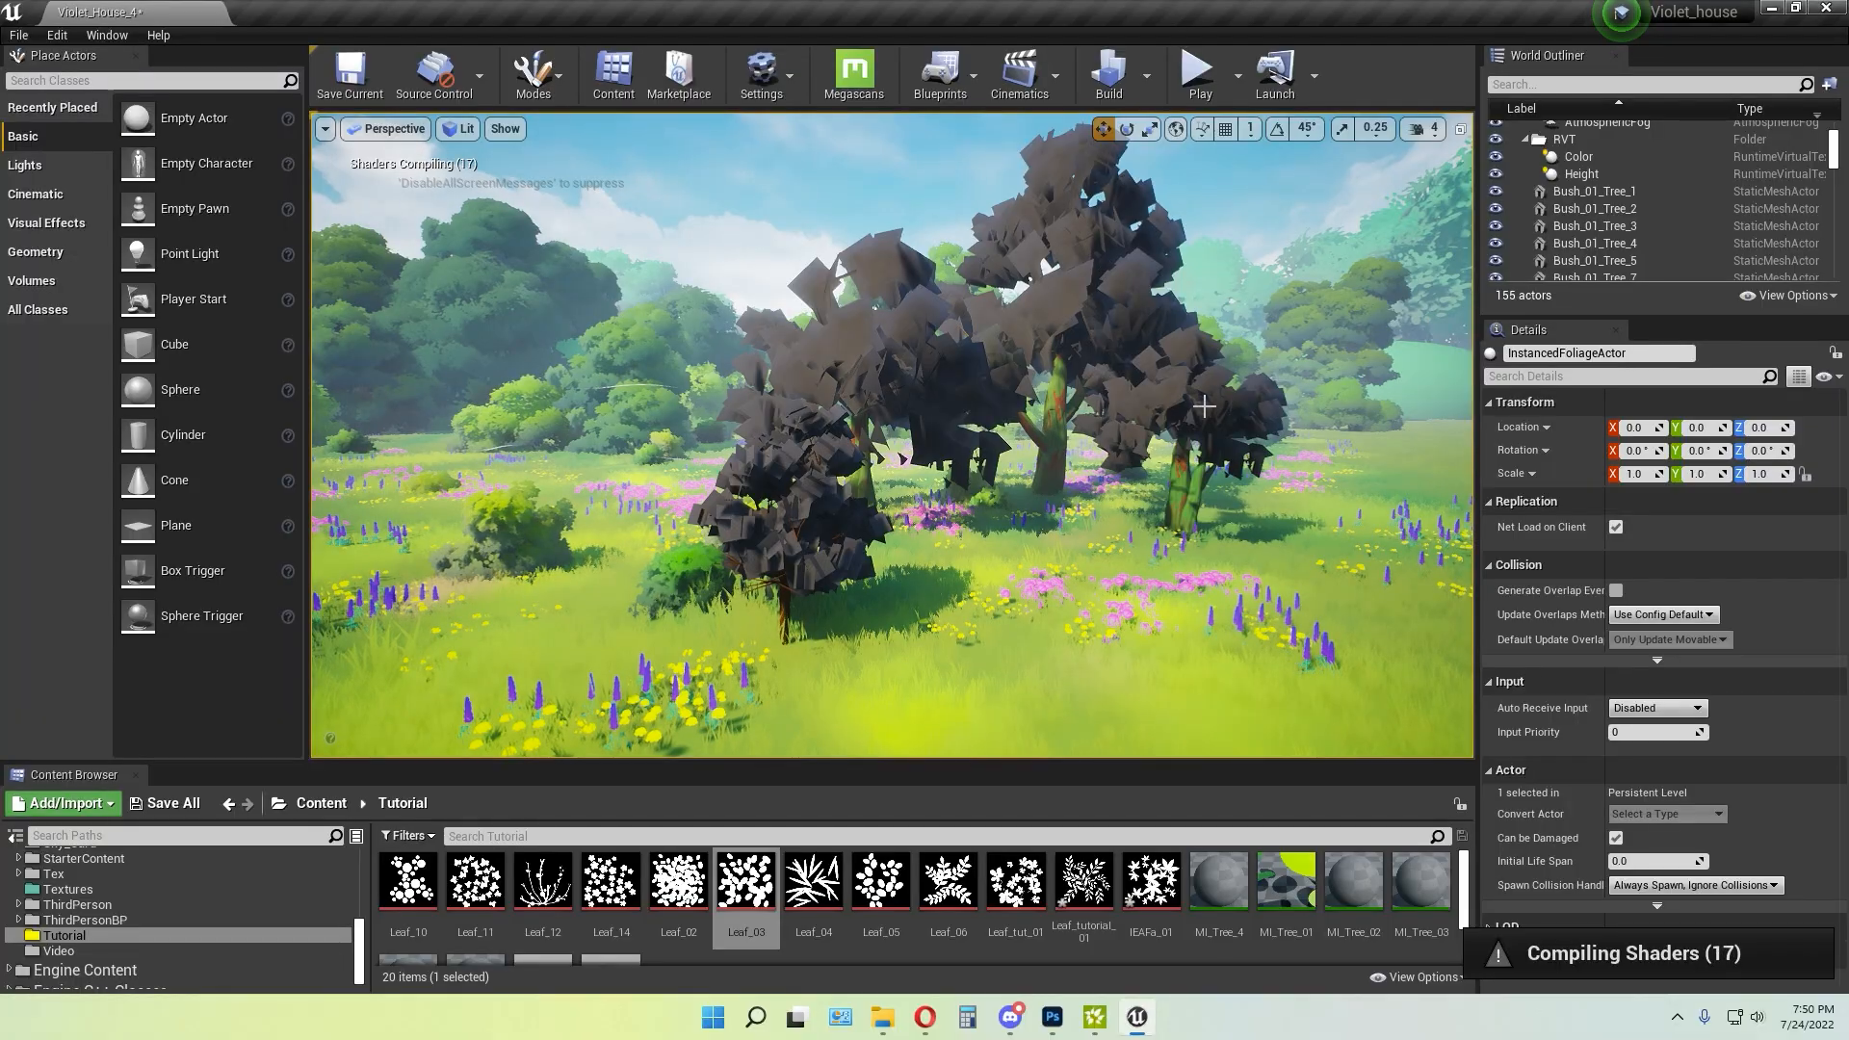
mouse_move(1203, 407)
right_down()
mouse_move(1203, 568)
mouse_move(1227, 390)
mouse_move(1203, 397)
right_up()
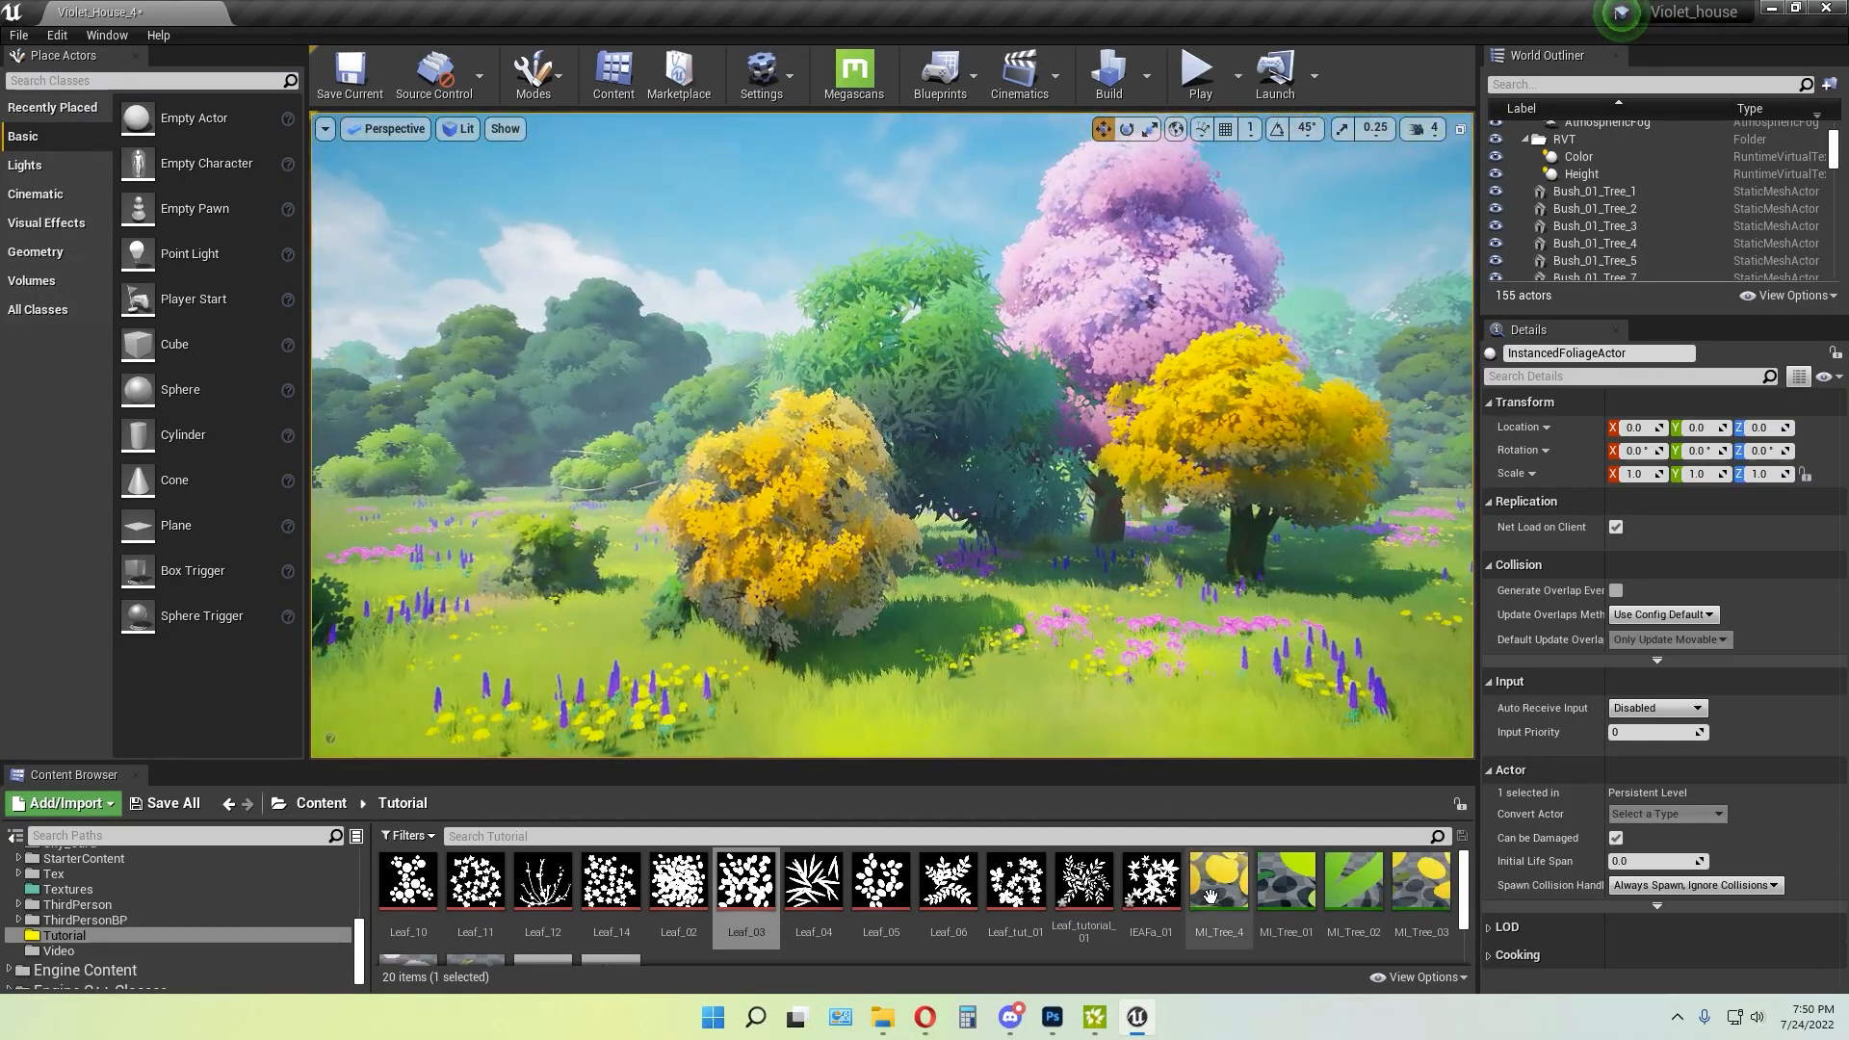
Create a new material named MM_Treetut in the Tutorial folder
scroll(1210, 898, down, 2)
click(464, 891)
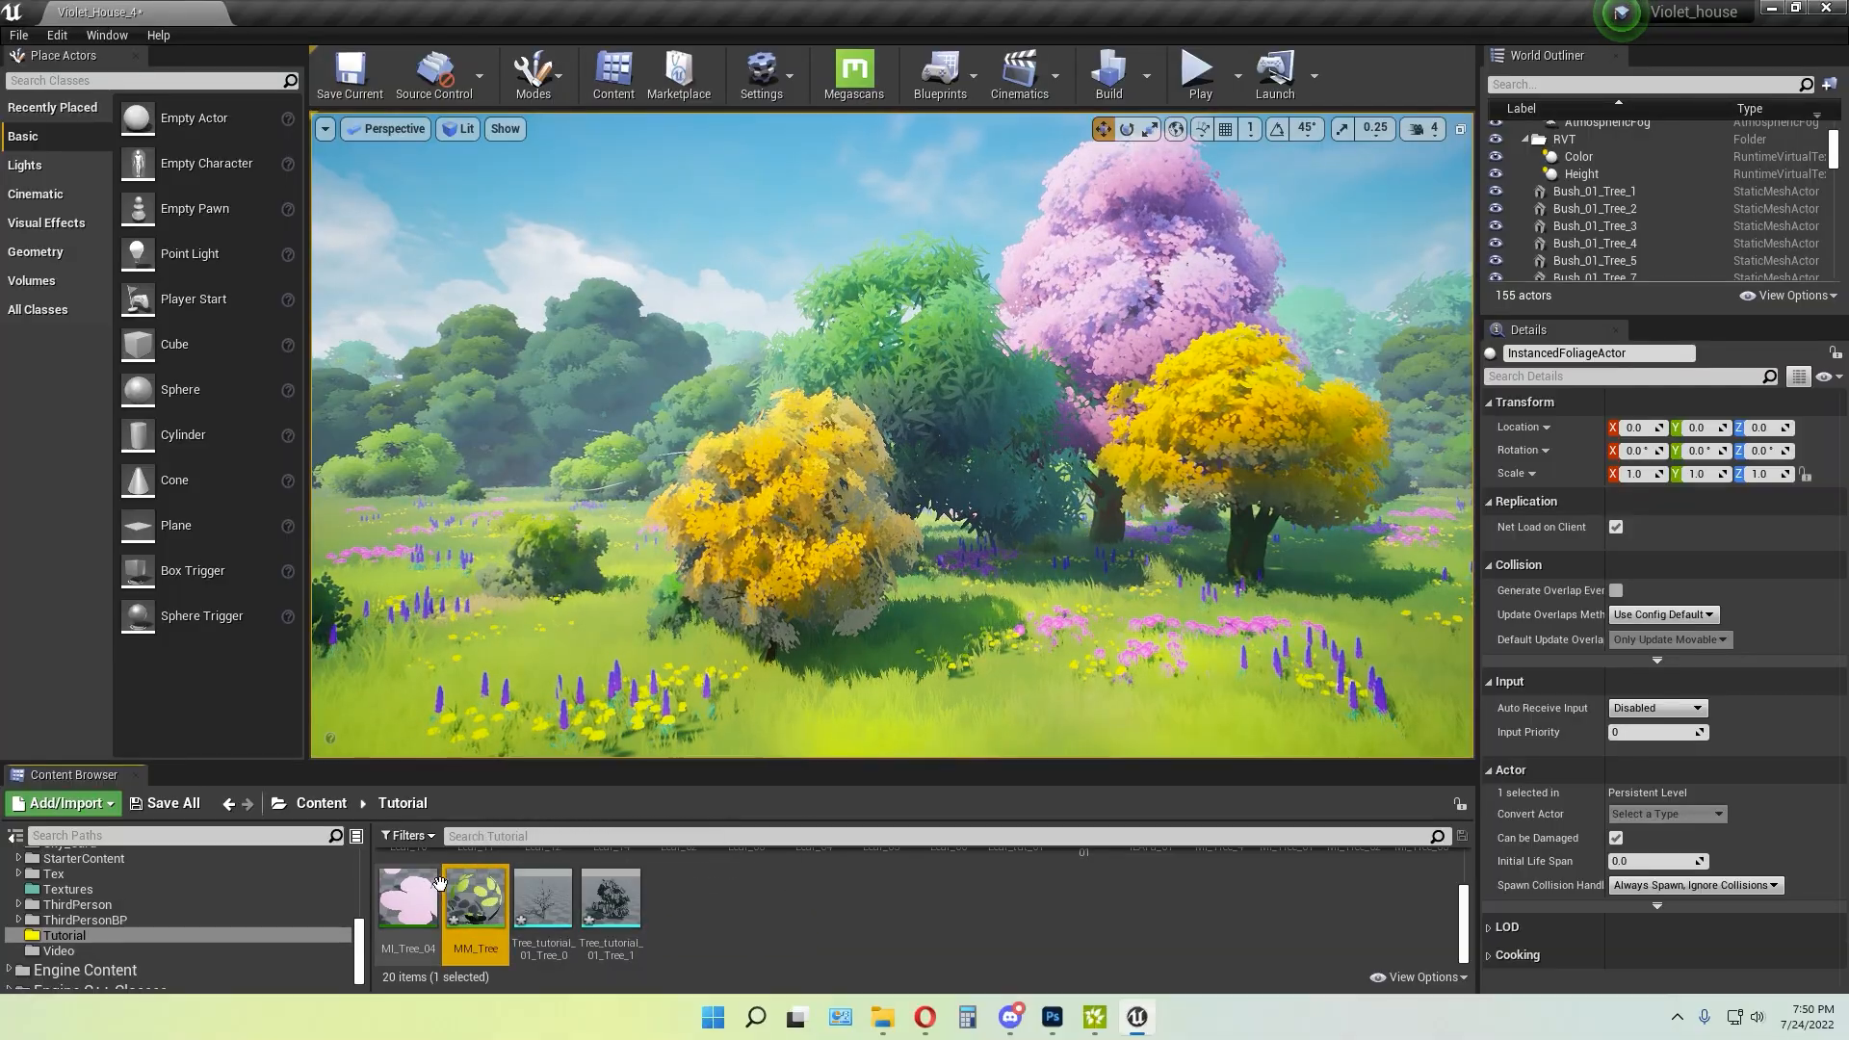
click(737, 923)
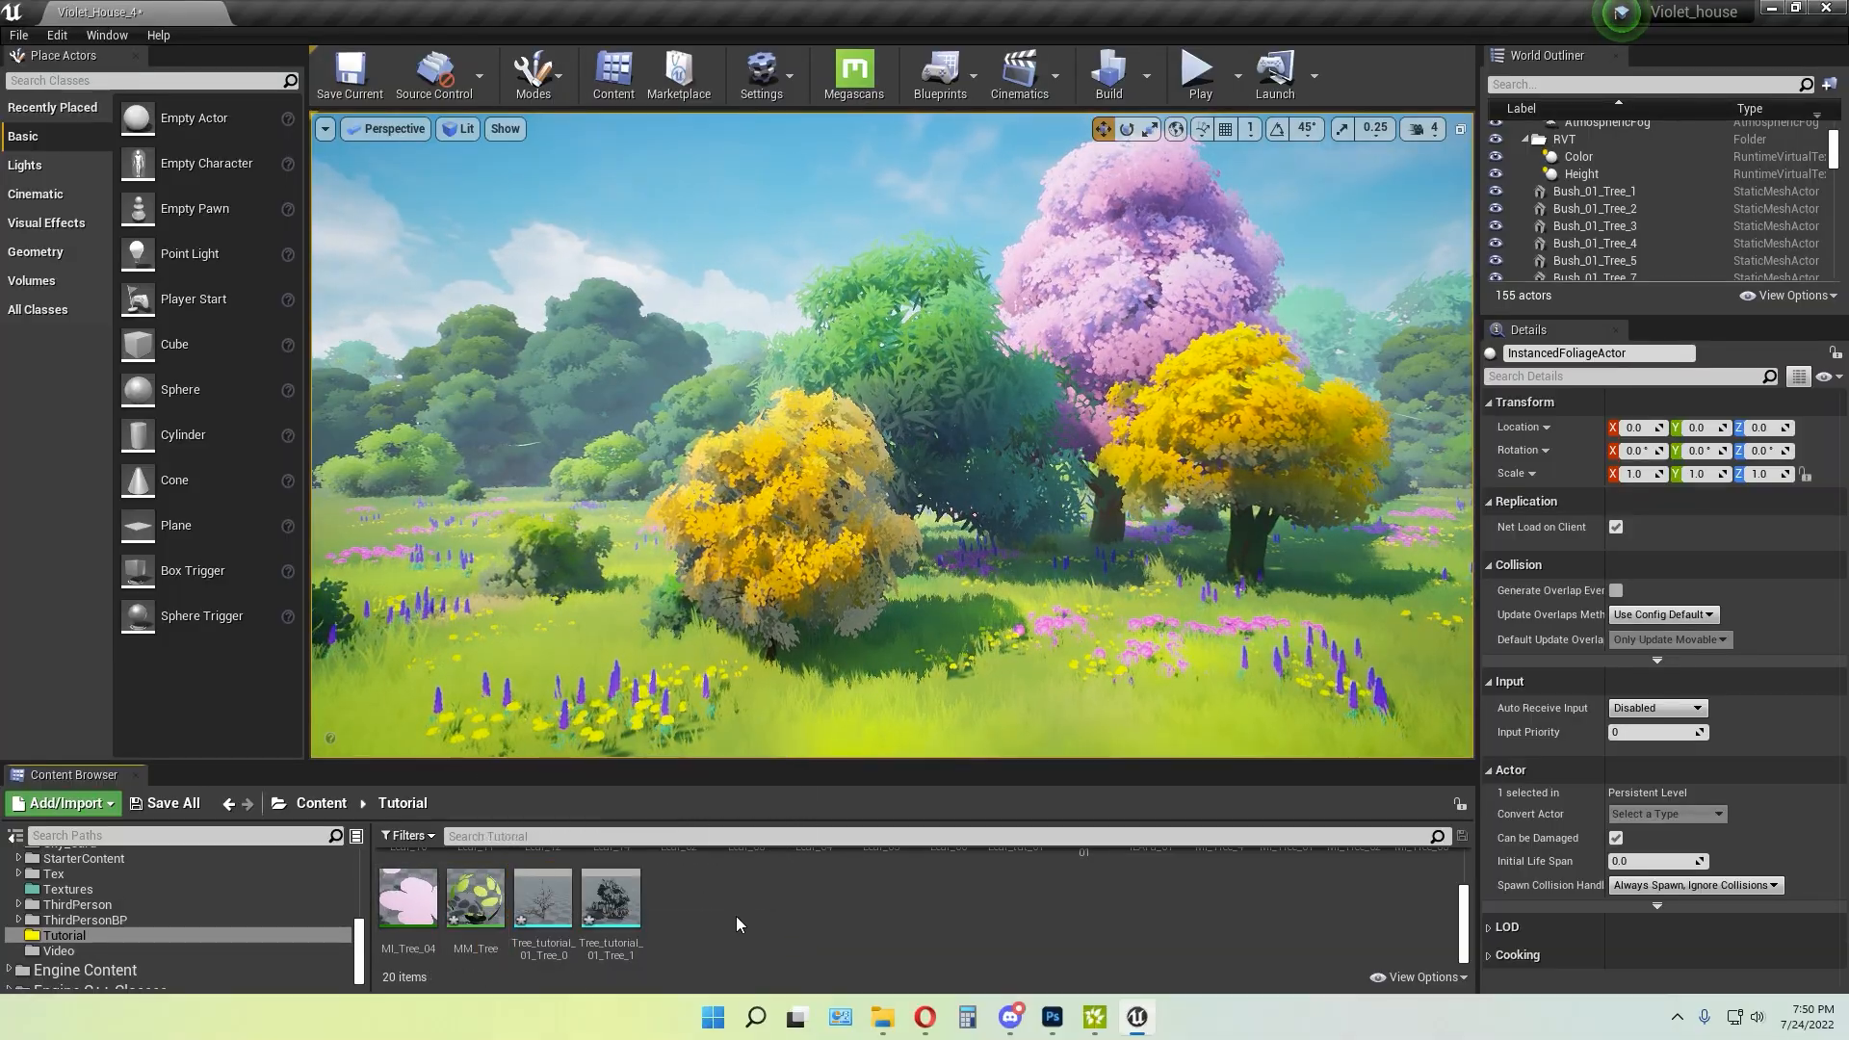
right_click(732, 913)
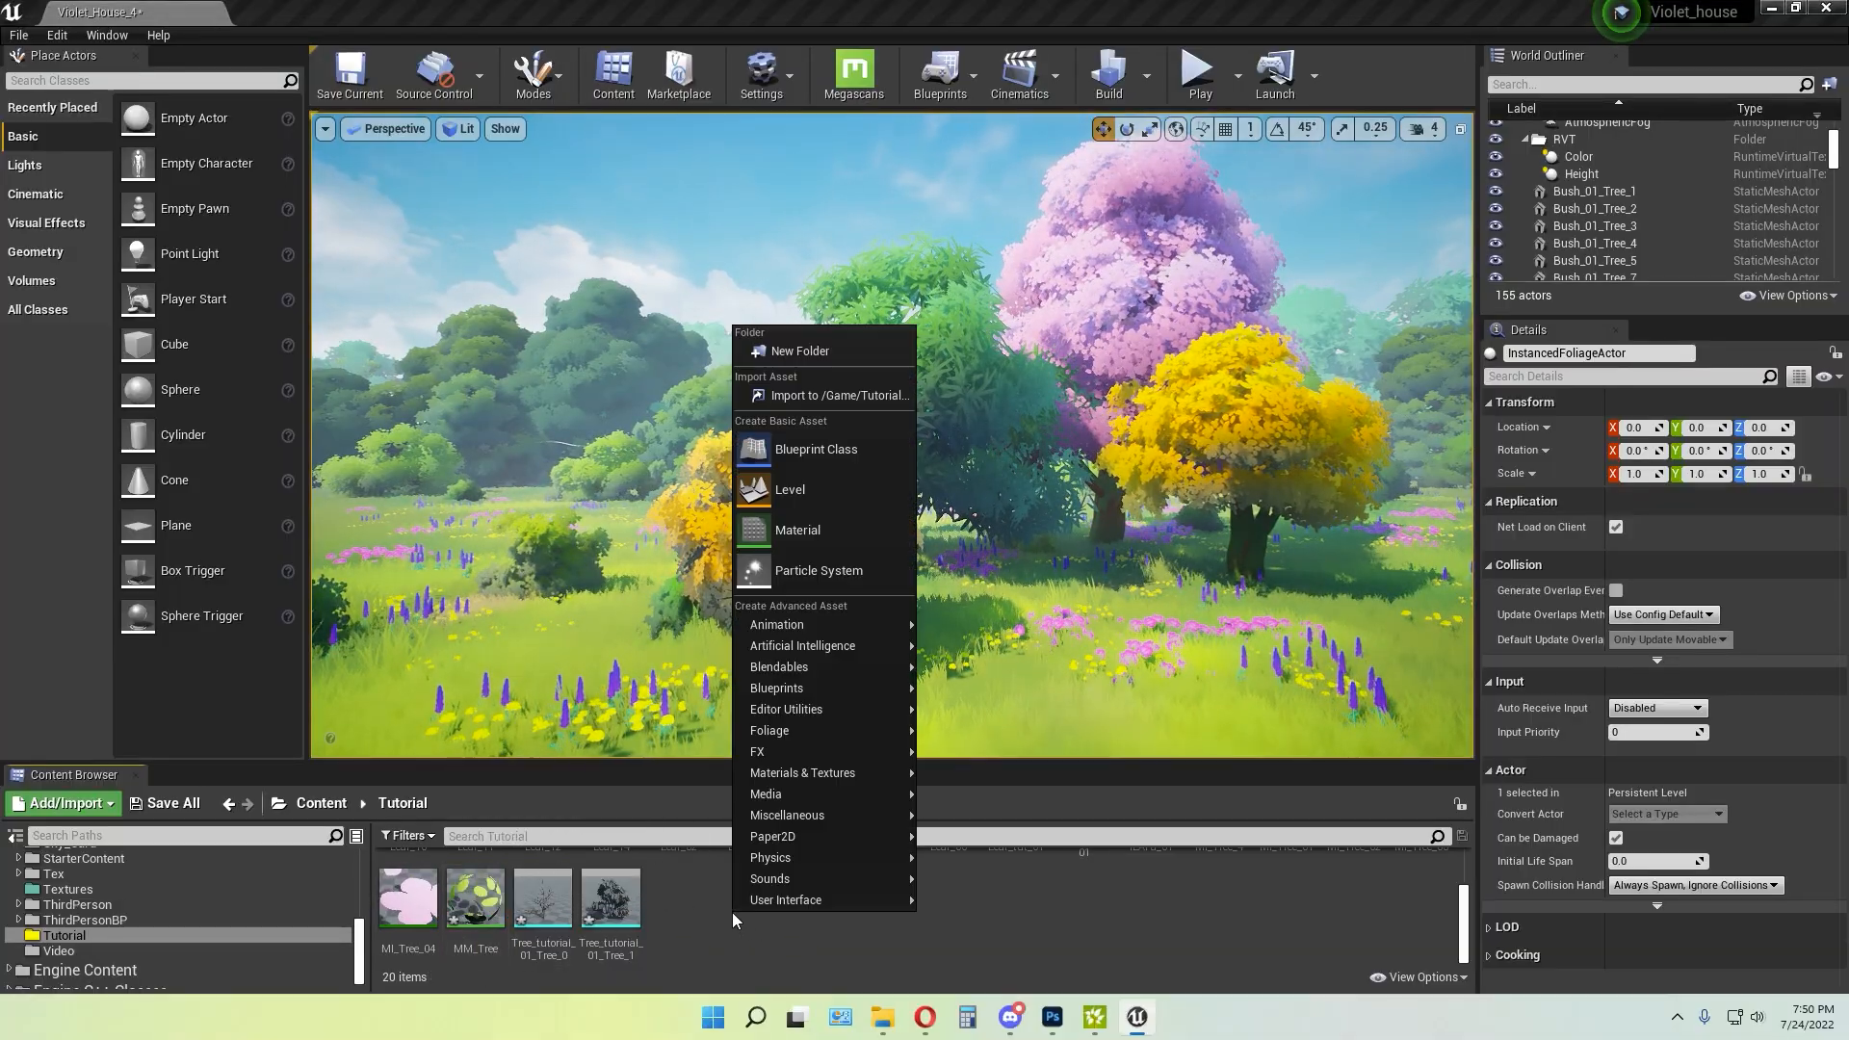
click(805, 541)
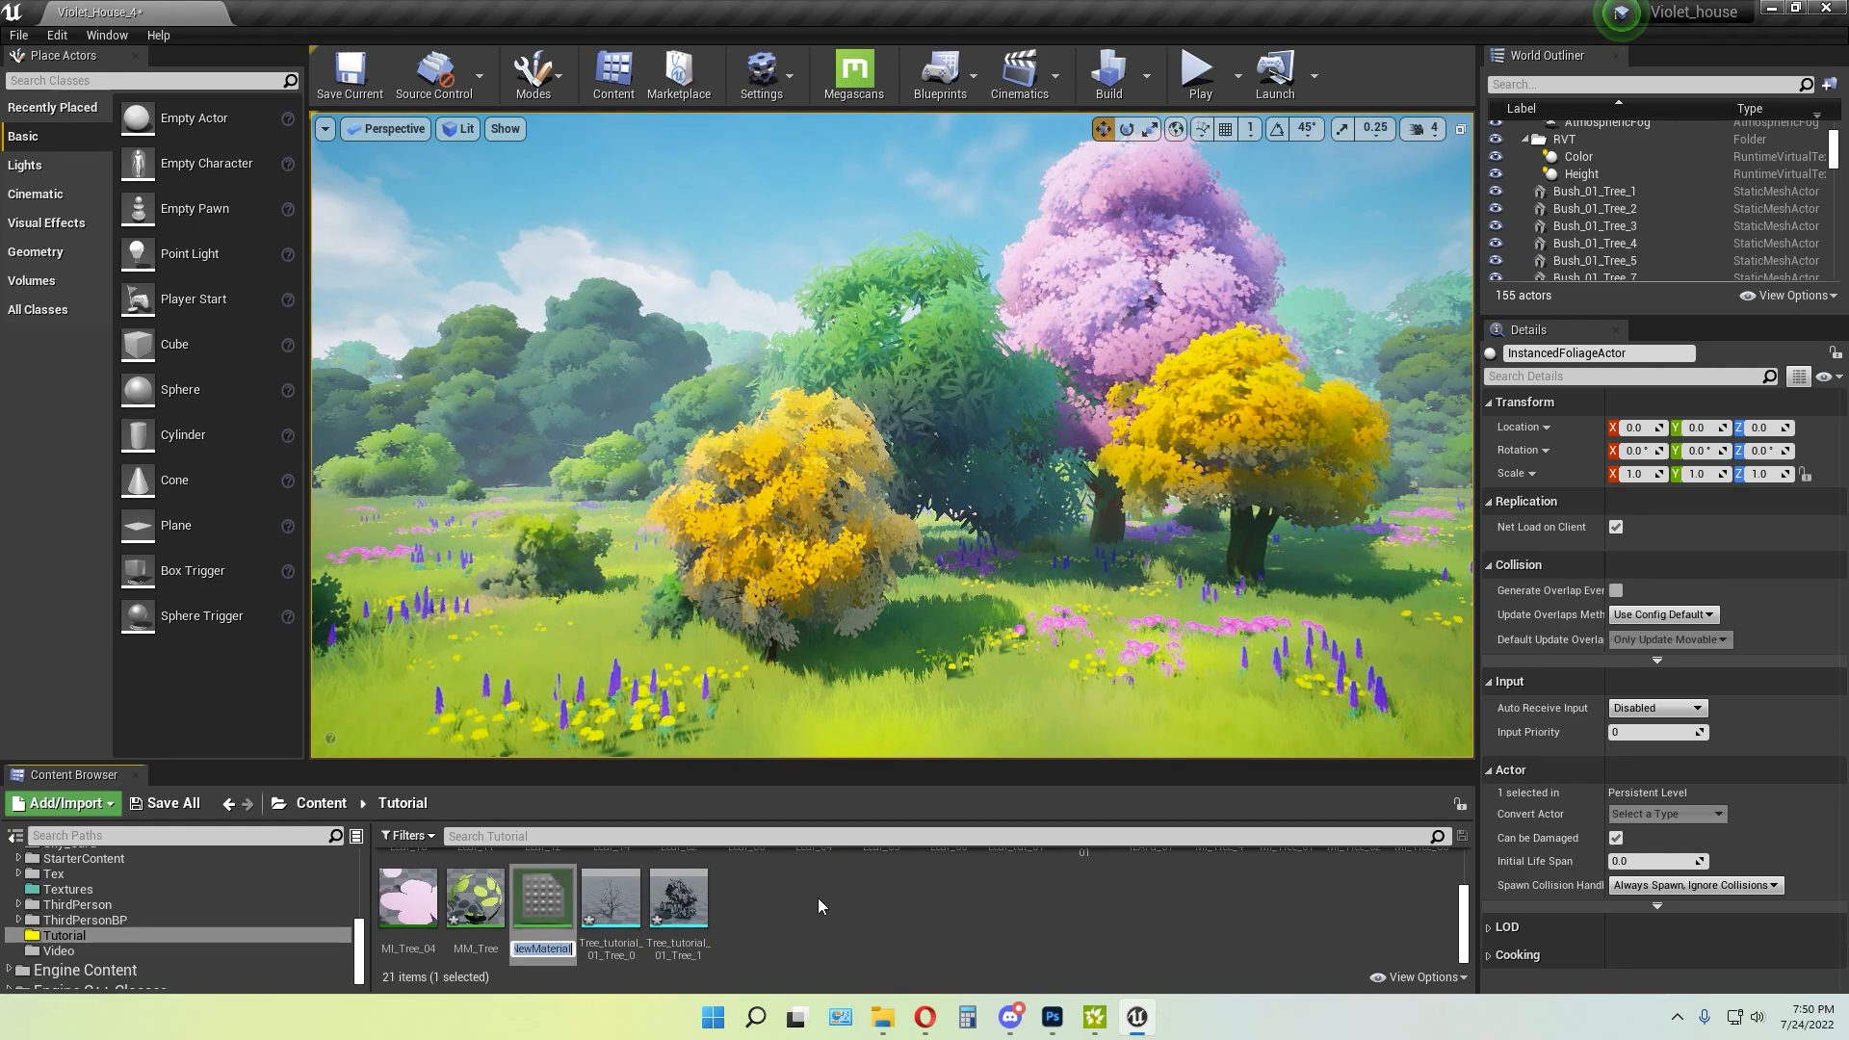
text(MM)
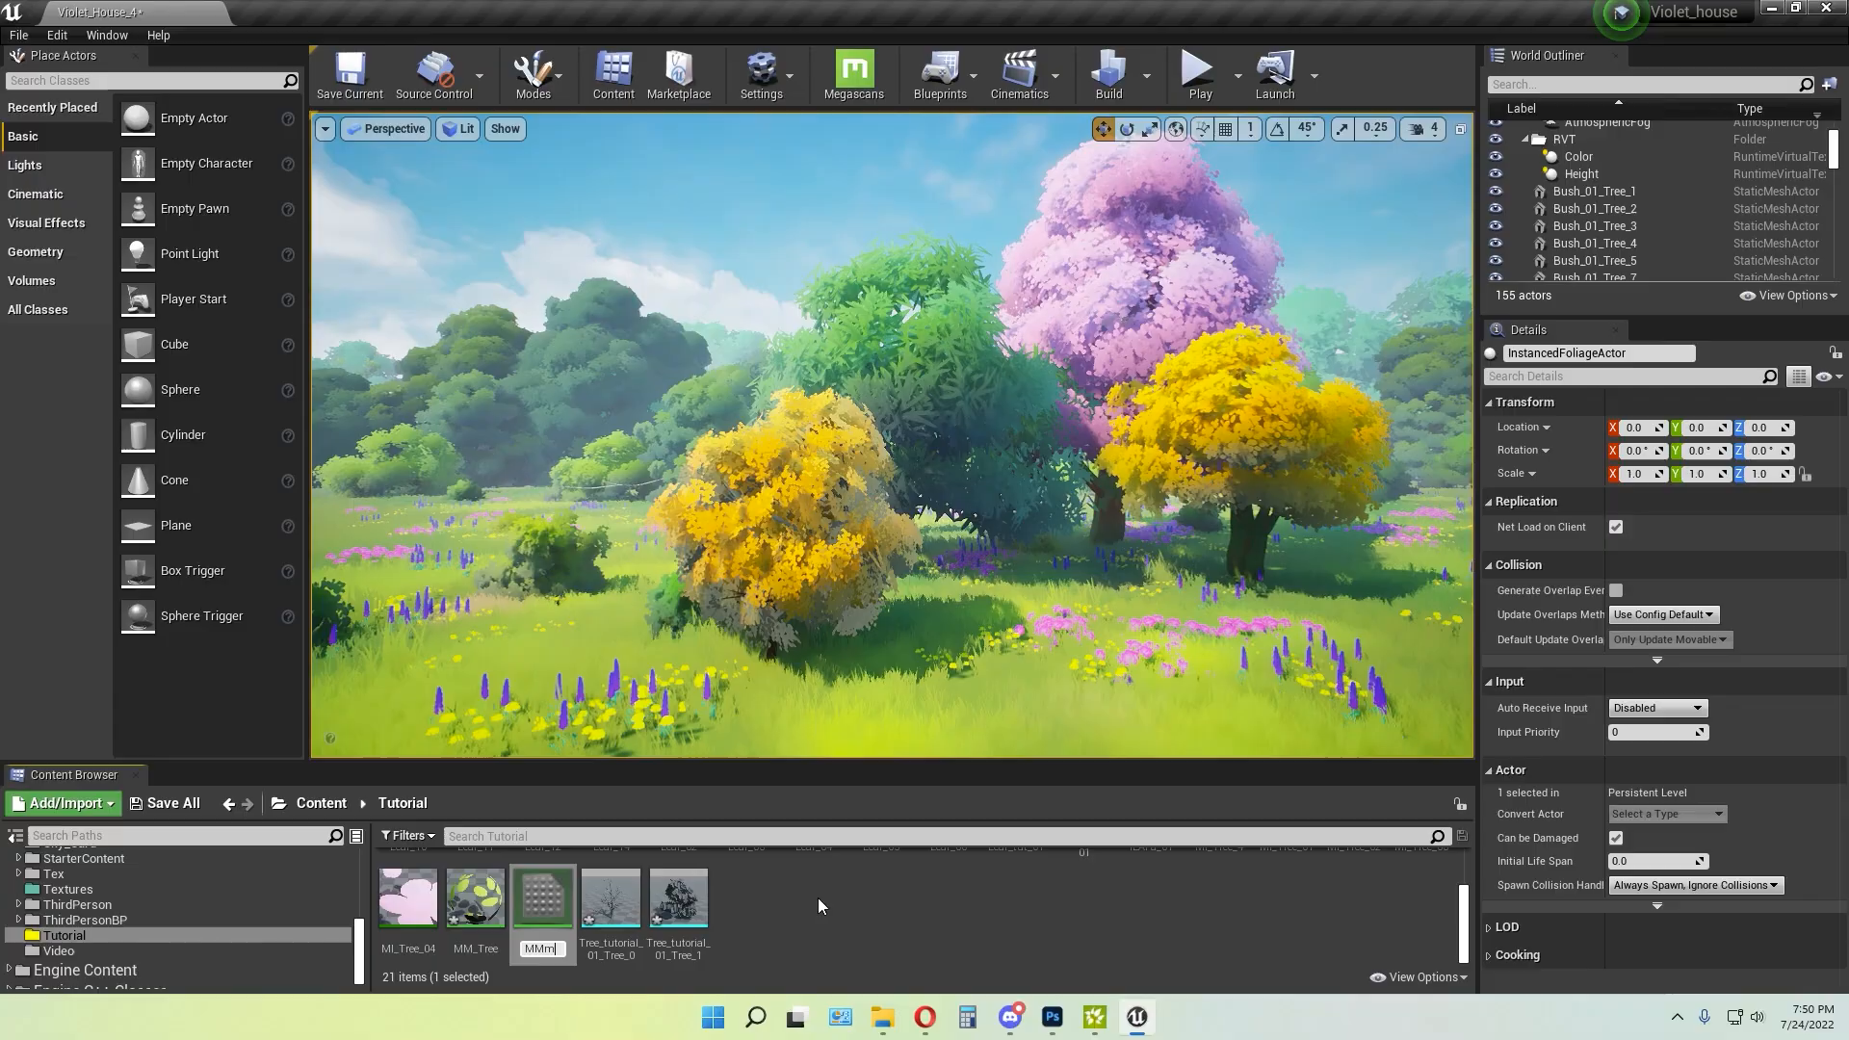
text(_)
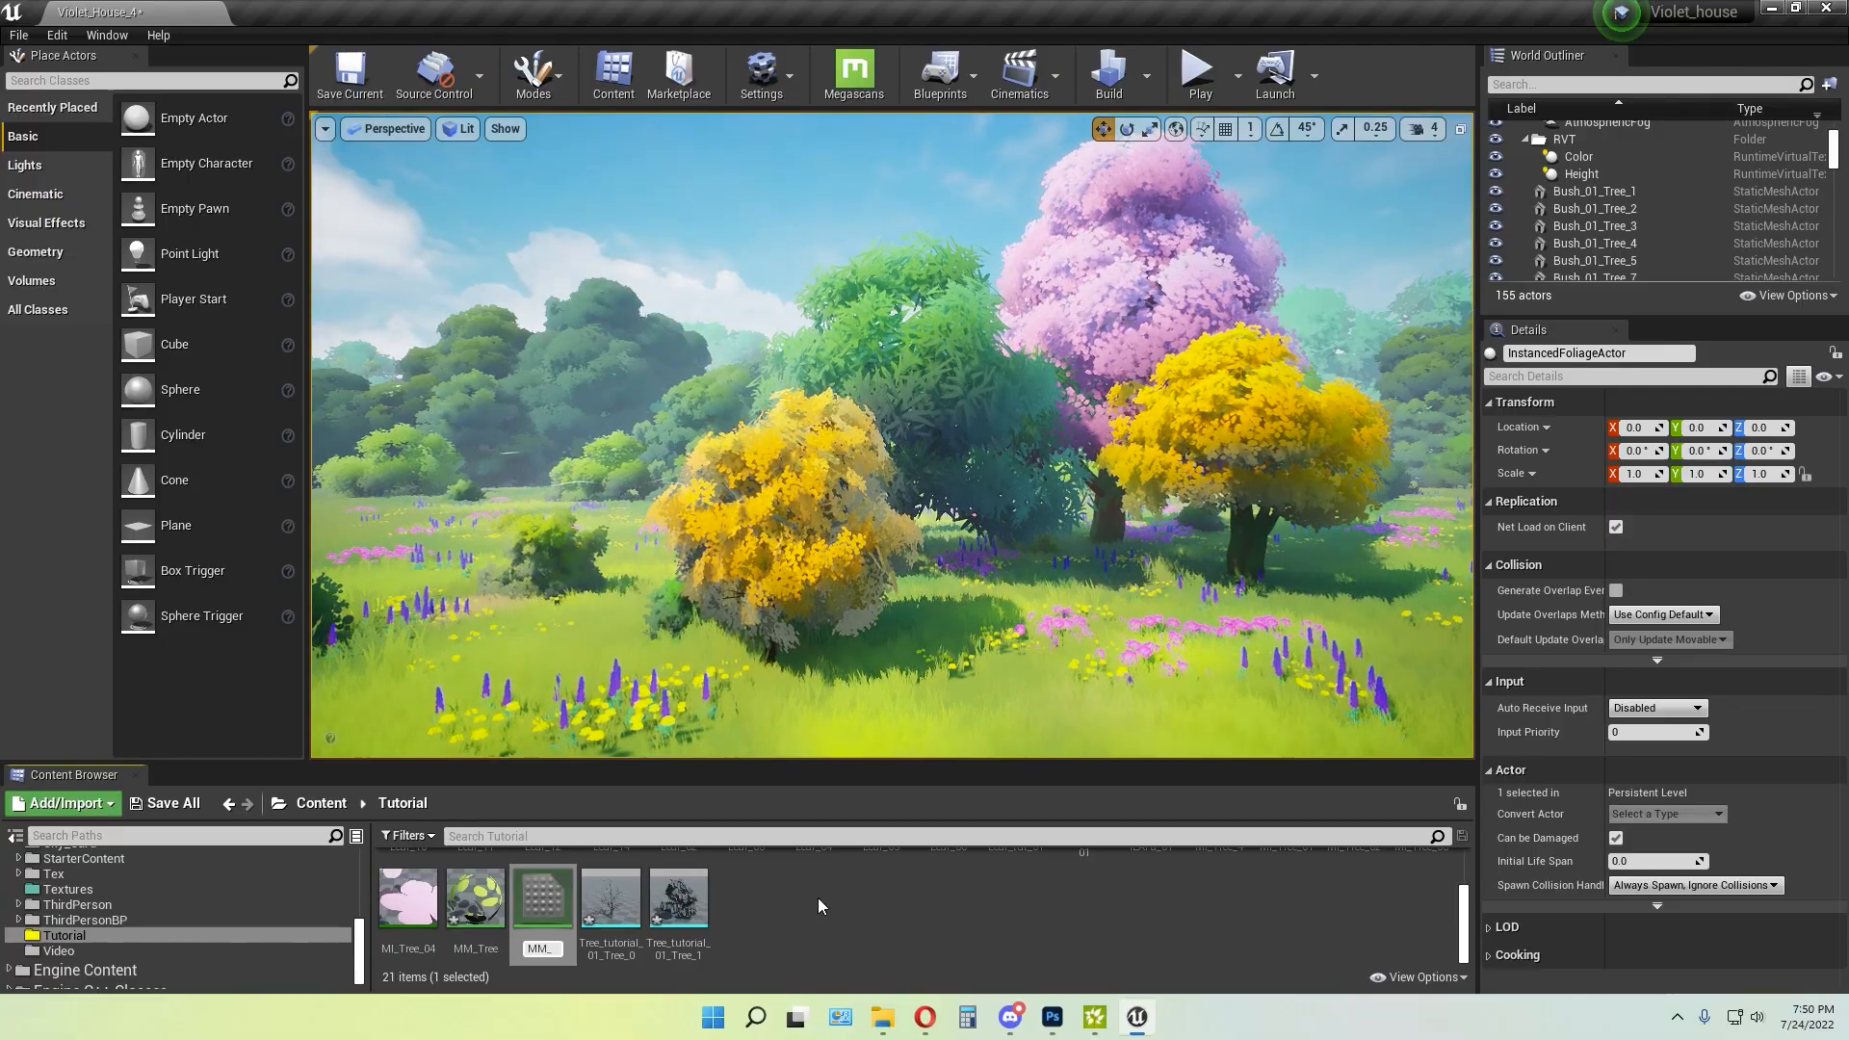
text(Treetut)
key(Return)
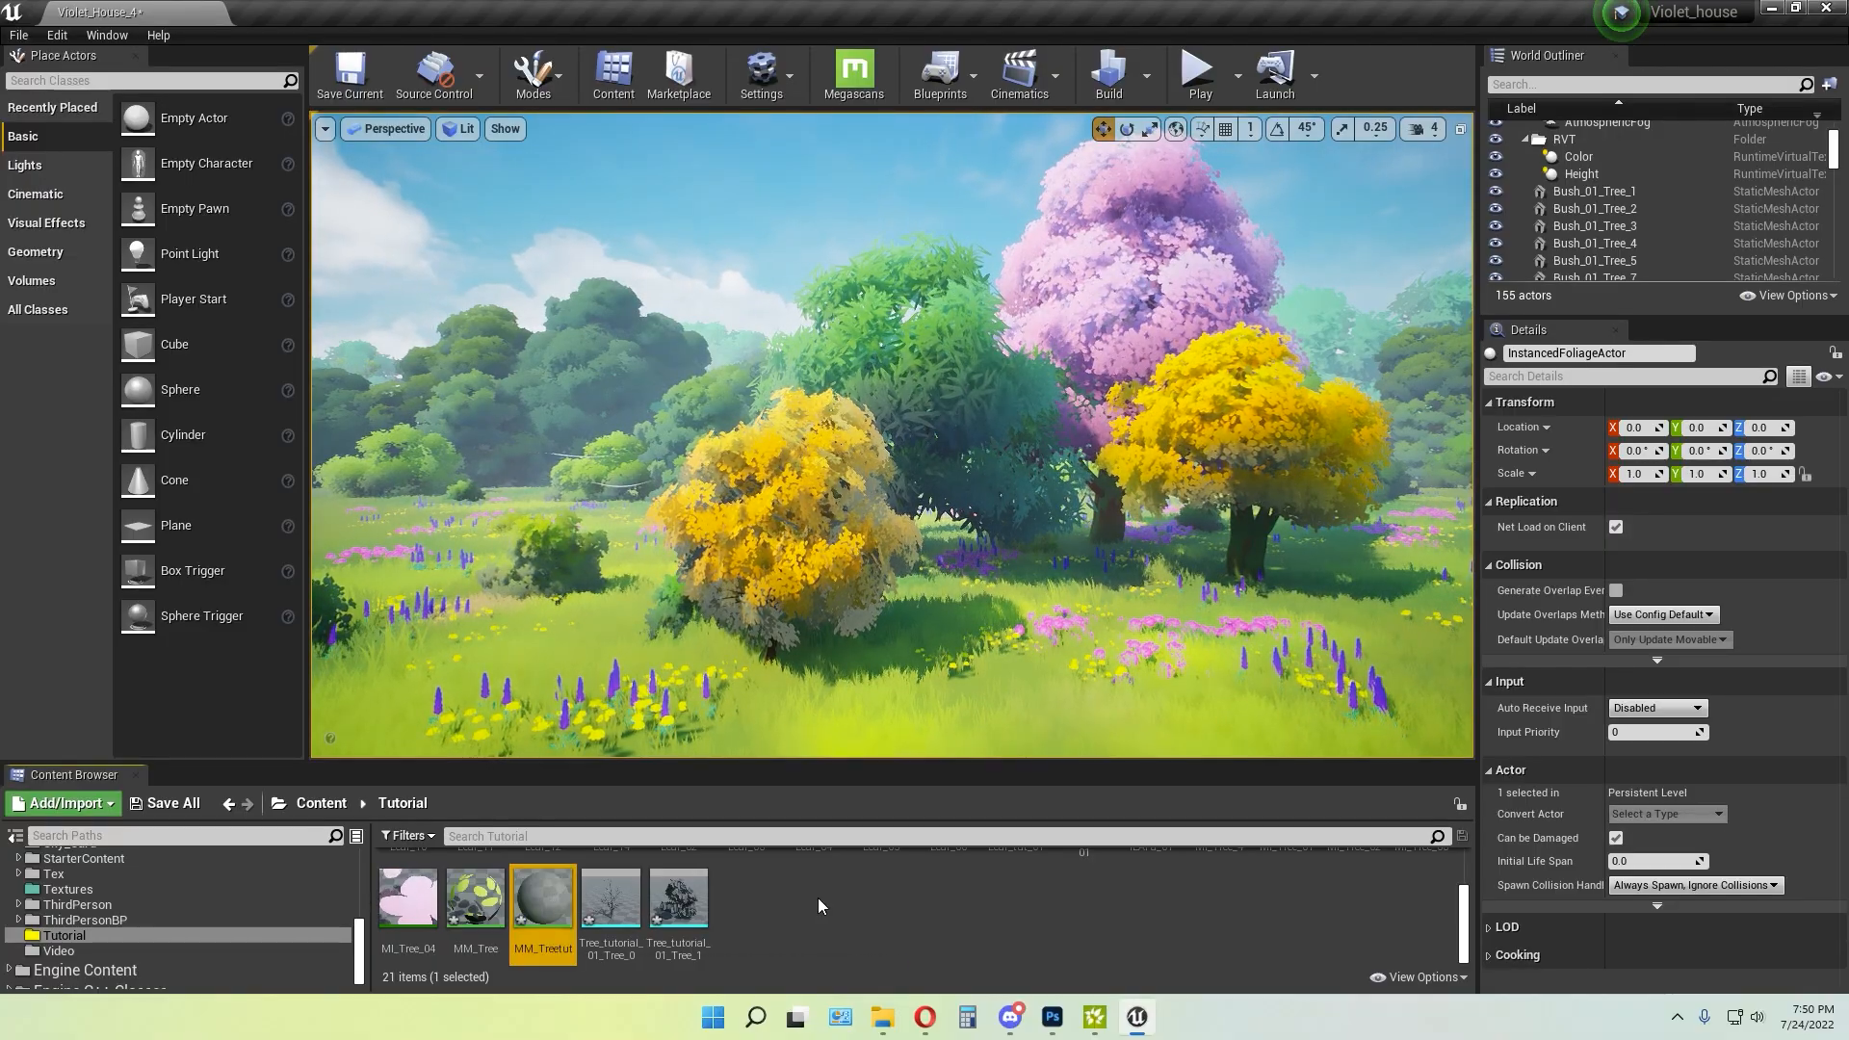
Open the MM_Treetut material to view its empty graph, then close it and delete the asset
double_click(537, 922)
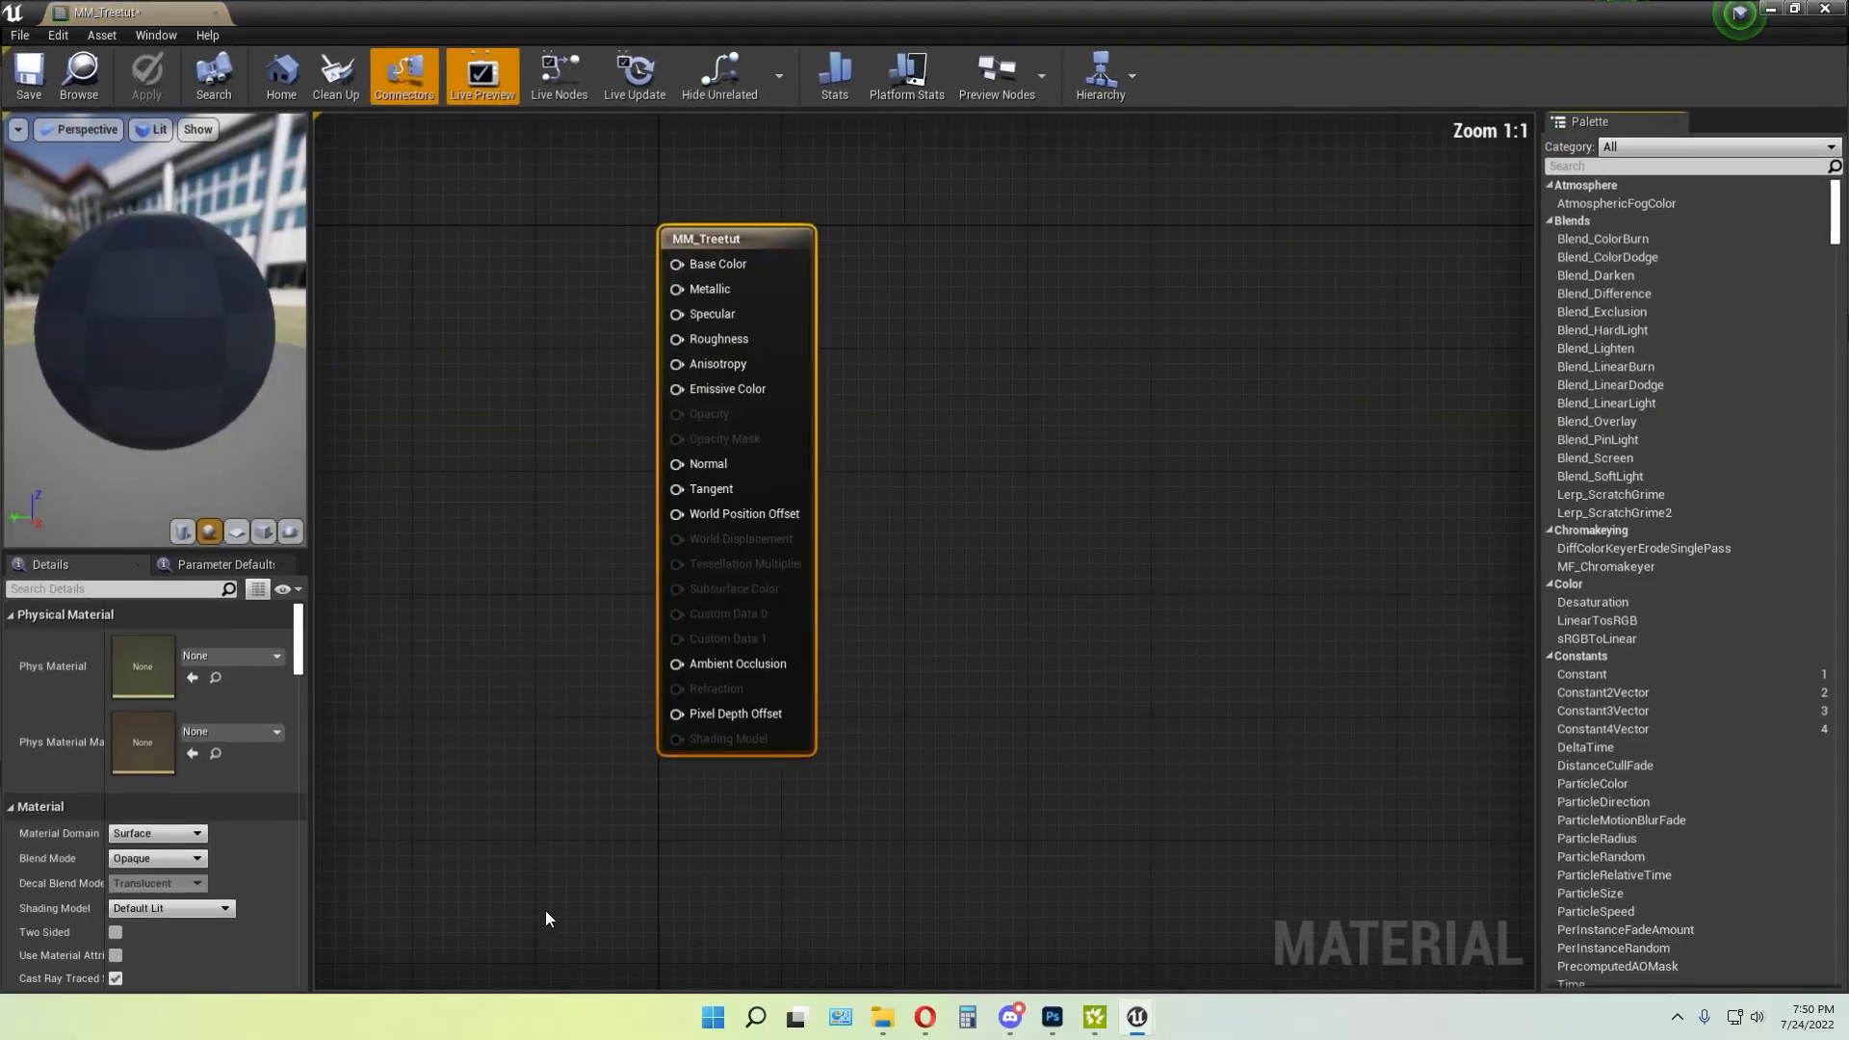
right_drag(522, 653, 865, 632)
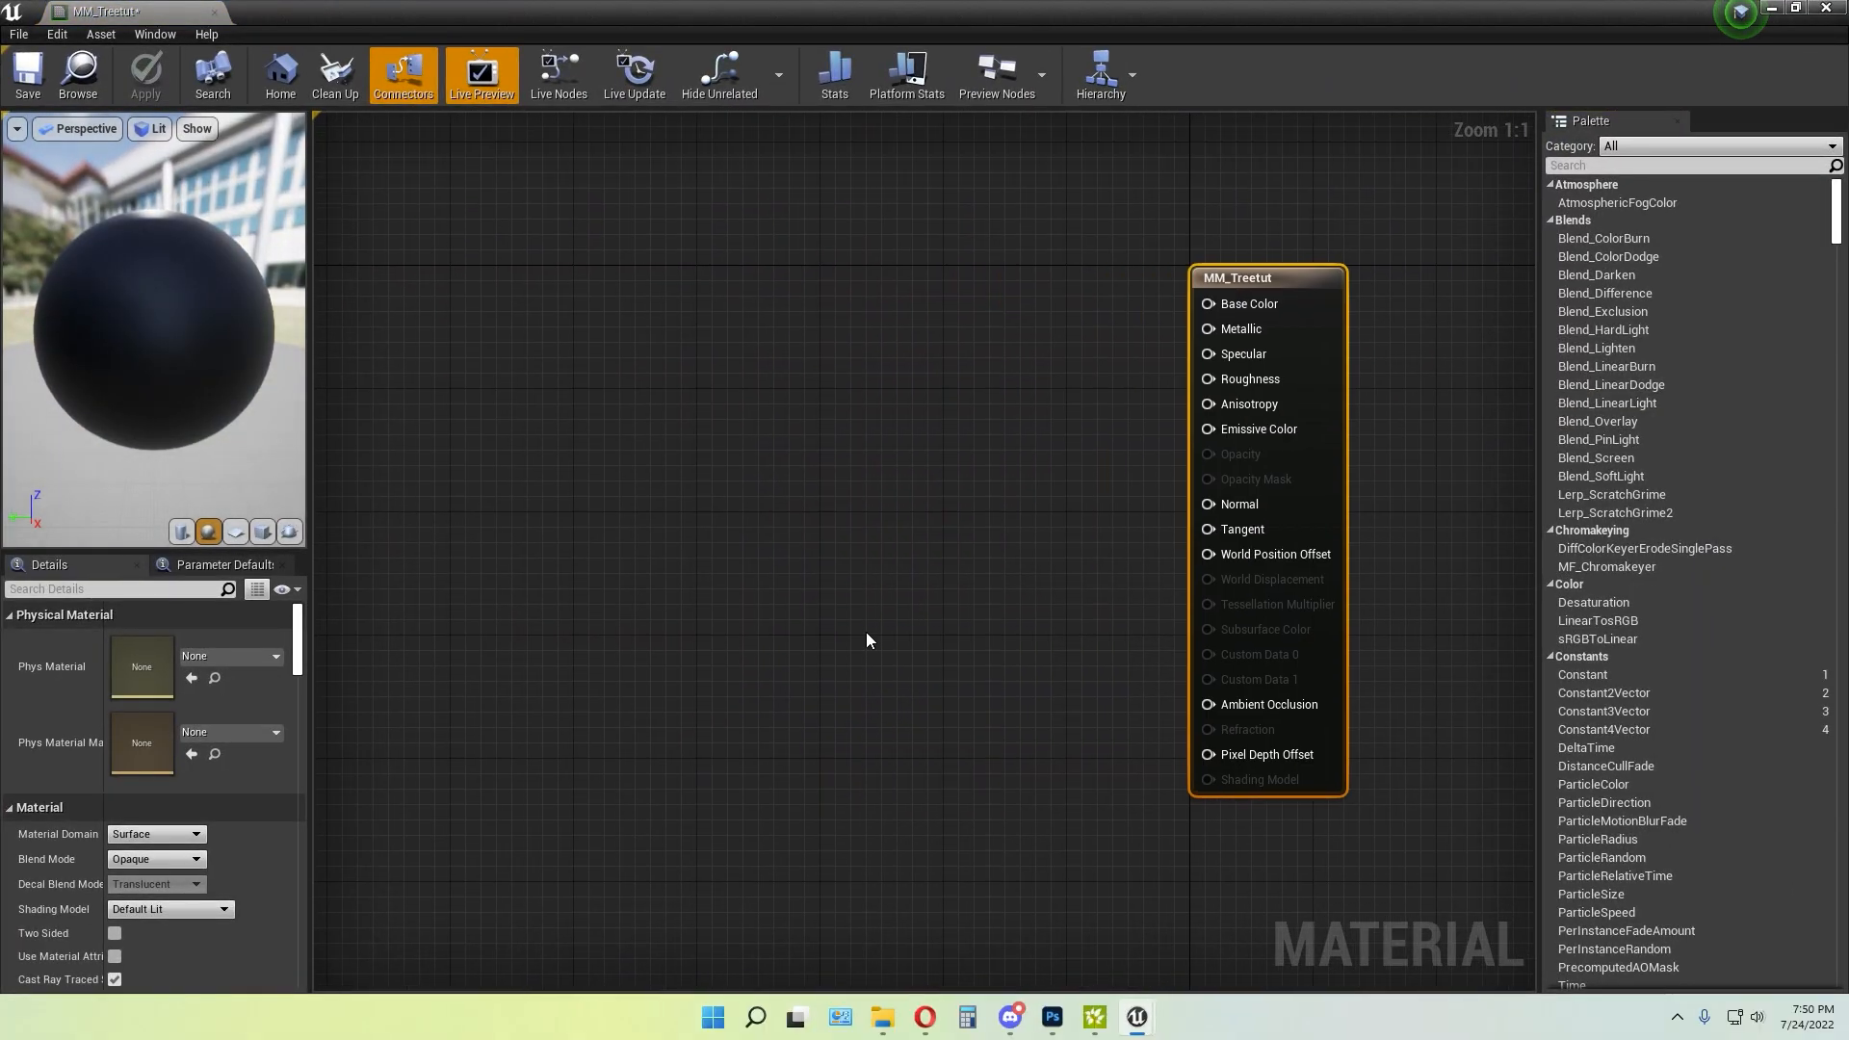
scroll(688, 814, down, 1)
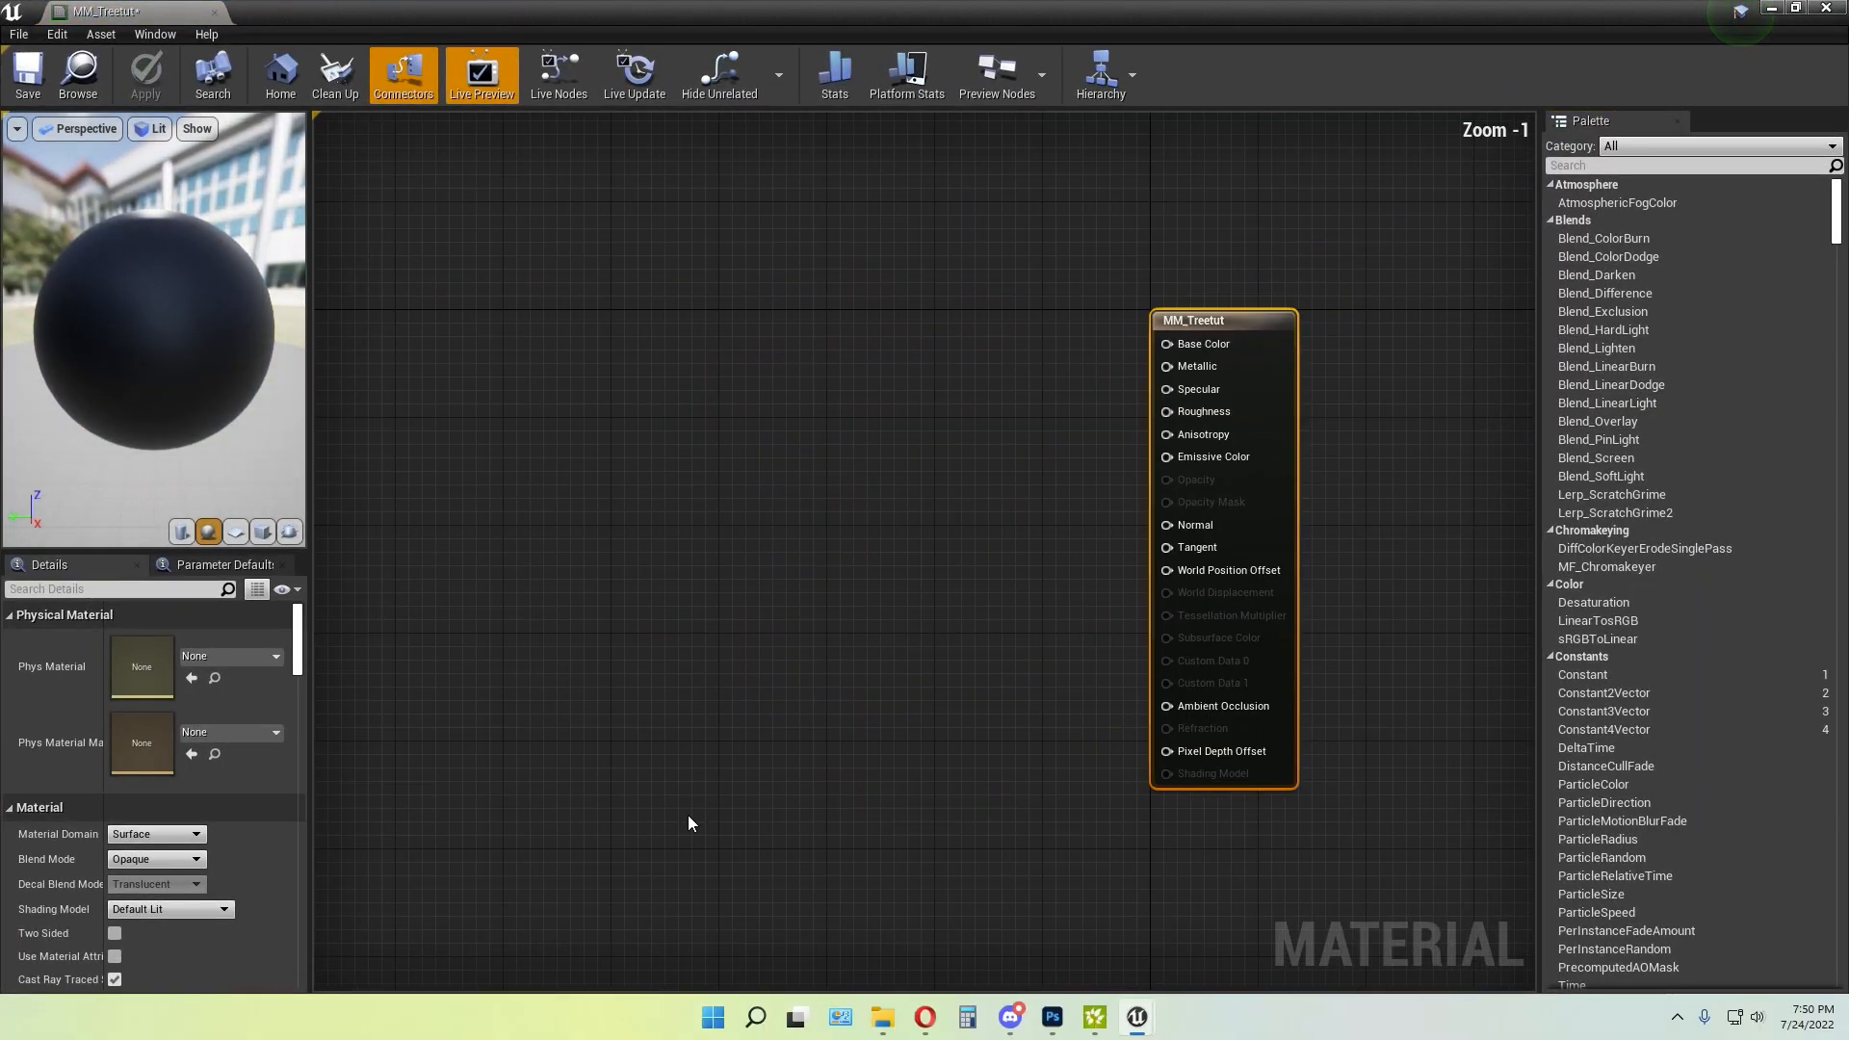
click(1822, 9)
key(Delete)
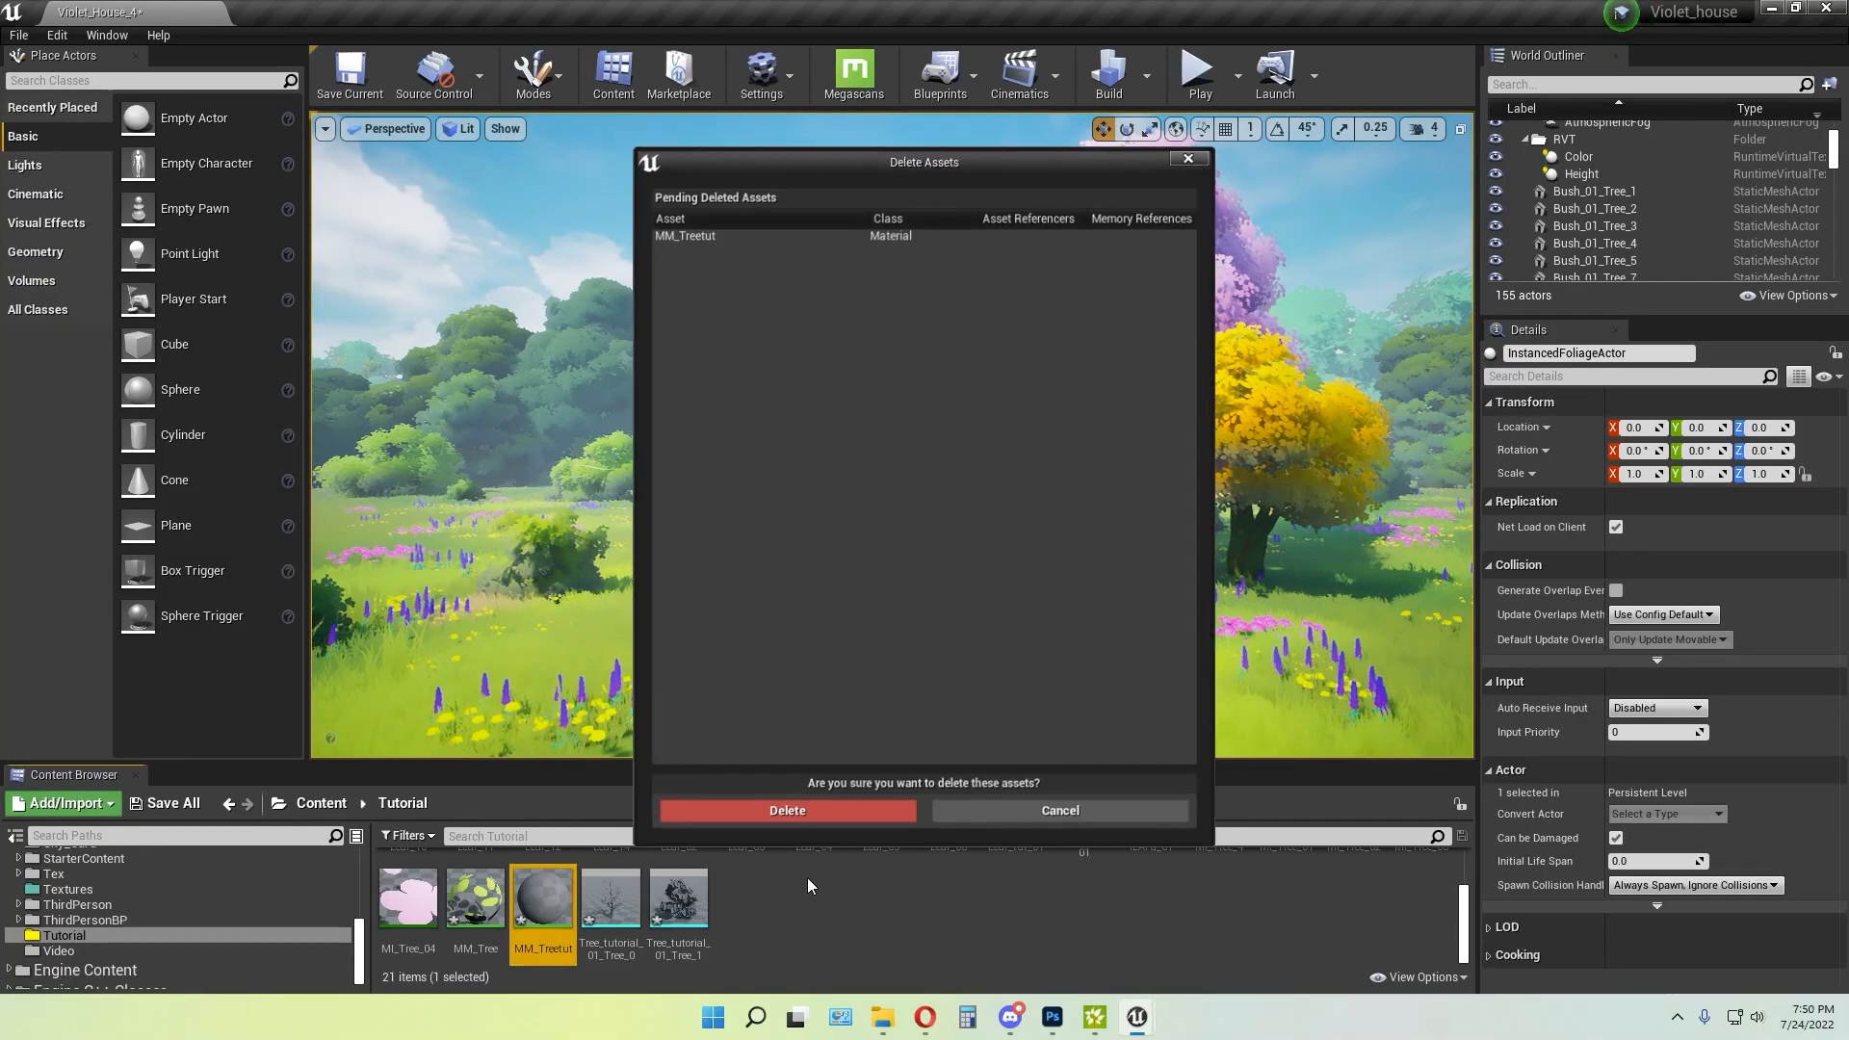
click(867, 807)
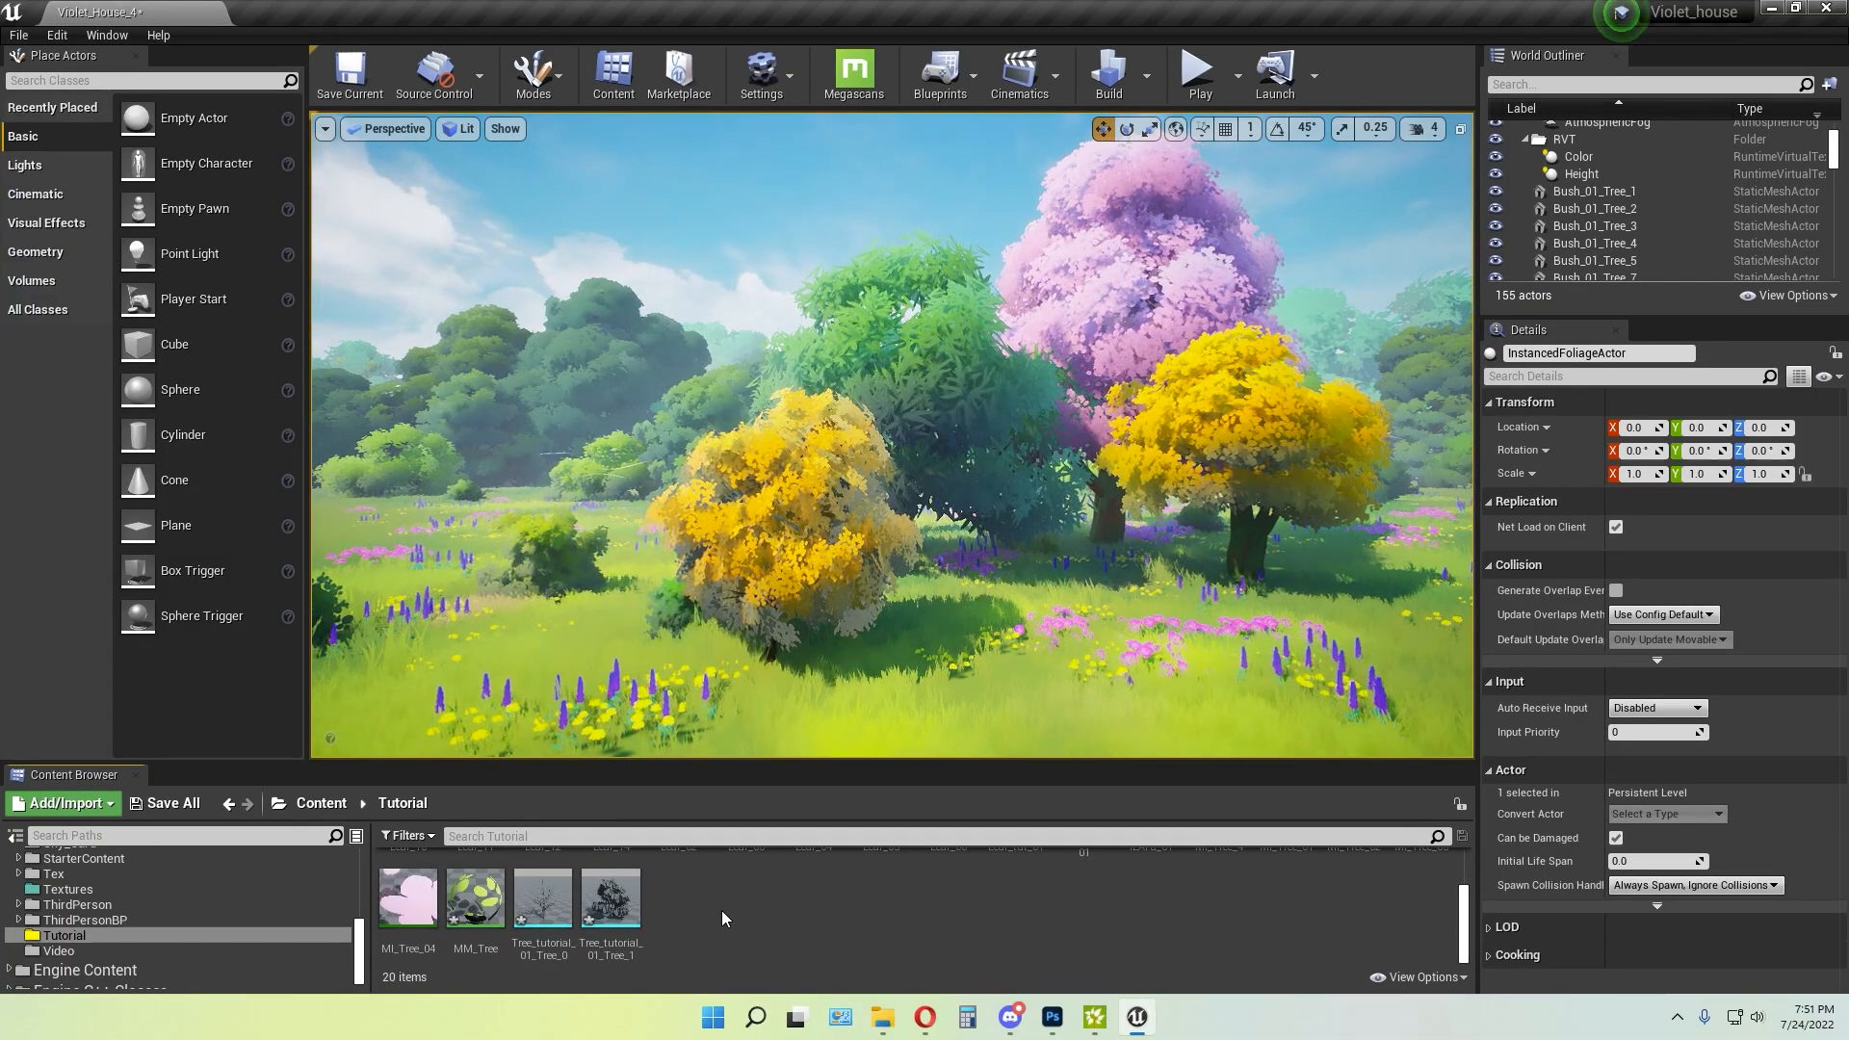
Create a material instance from MM_Tree, then delete it
click(463, 907)
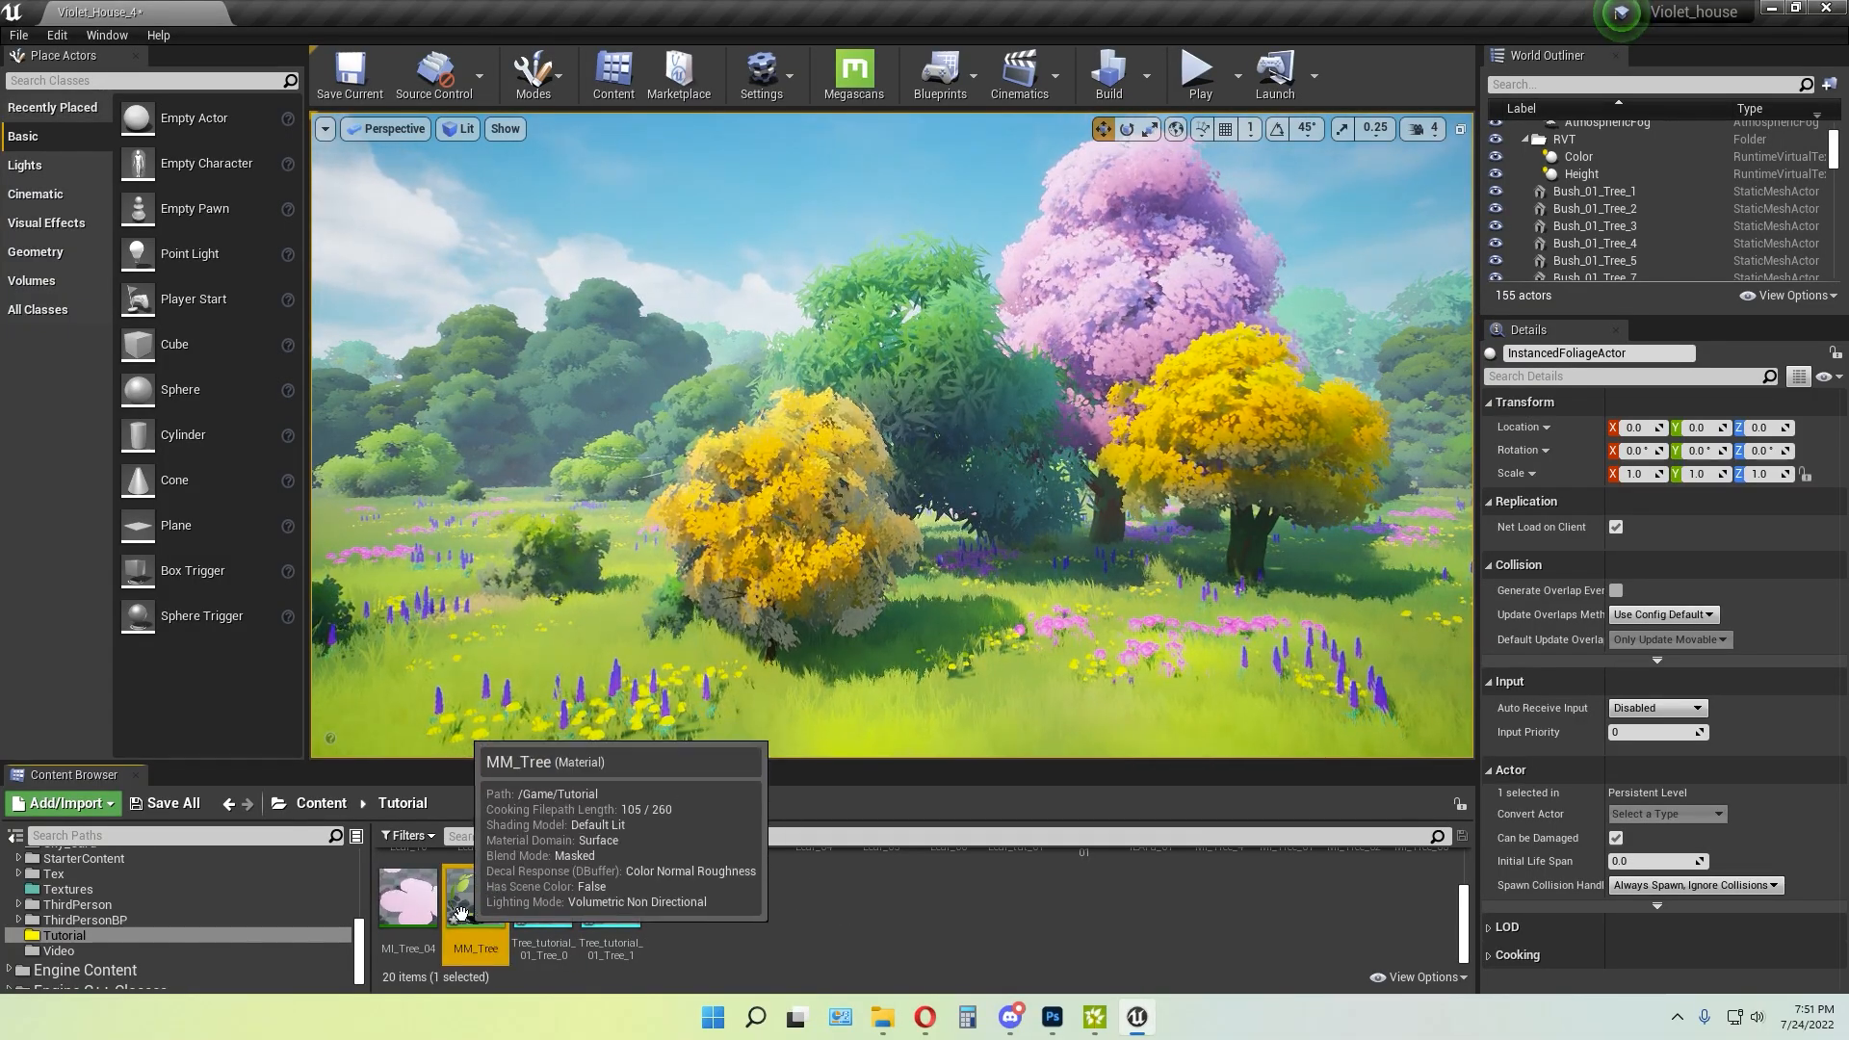
right_click(463, 900)
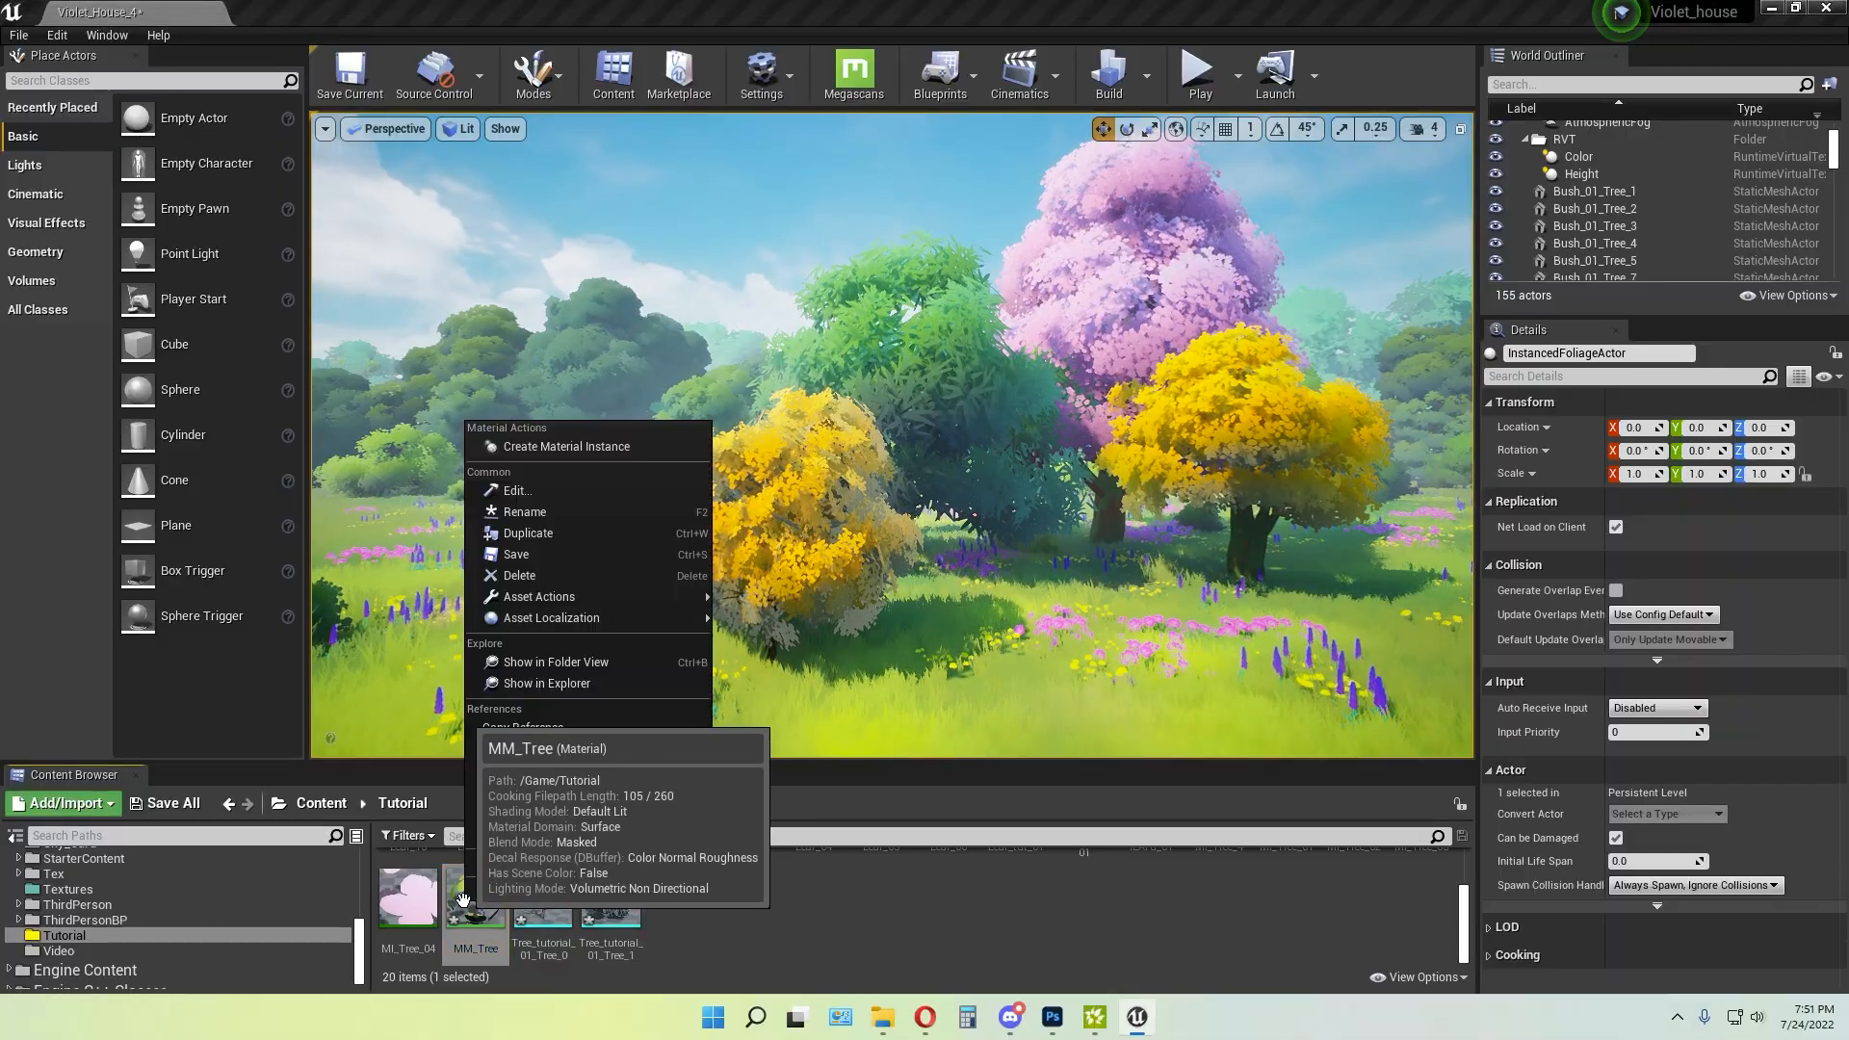
mouse_move(582, 590)
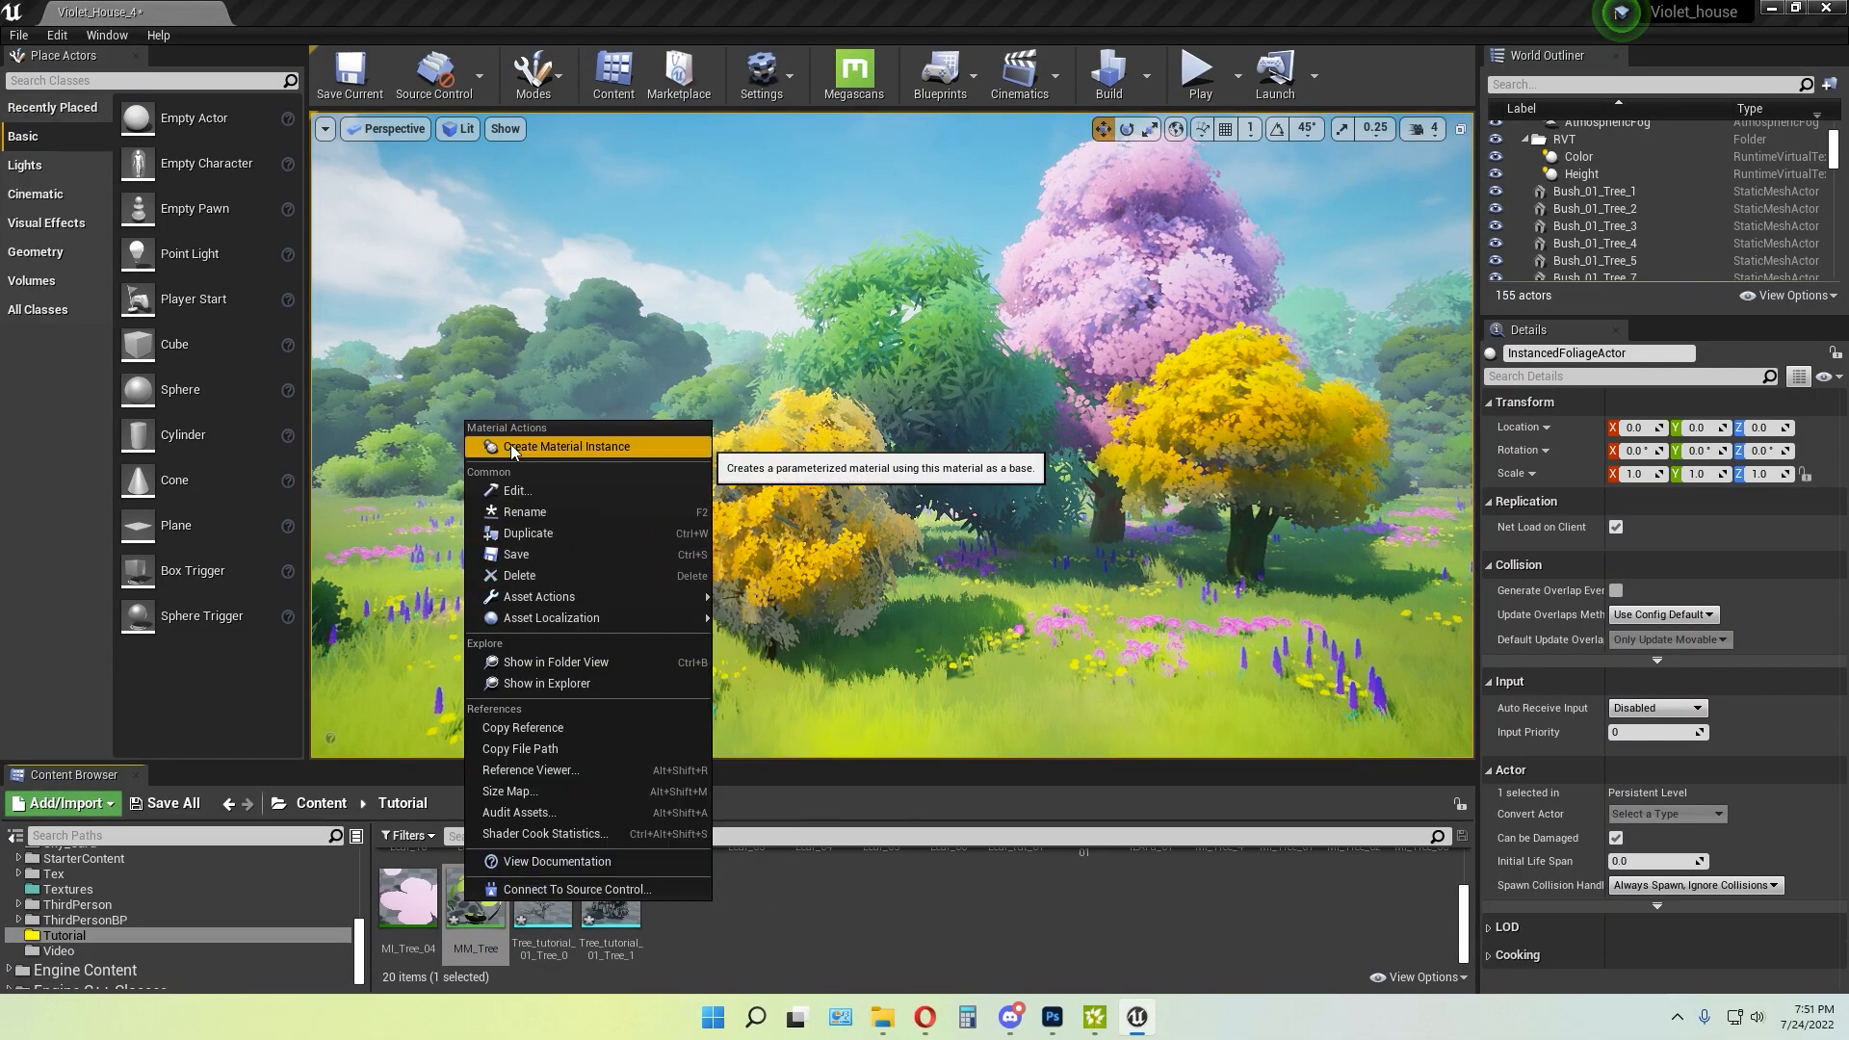
click(578, 448)
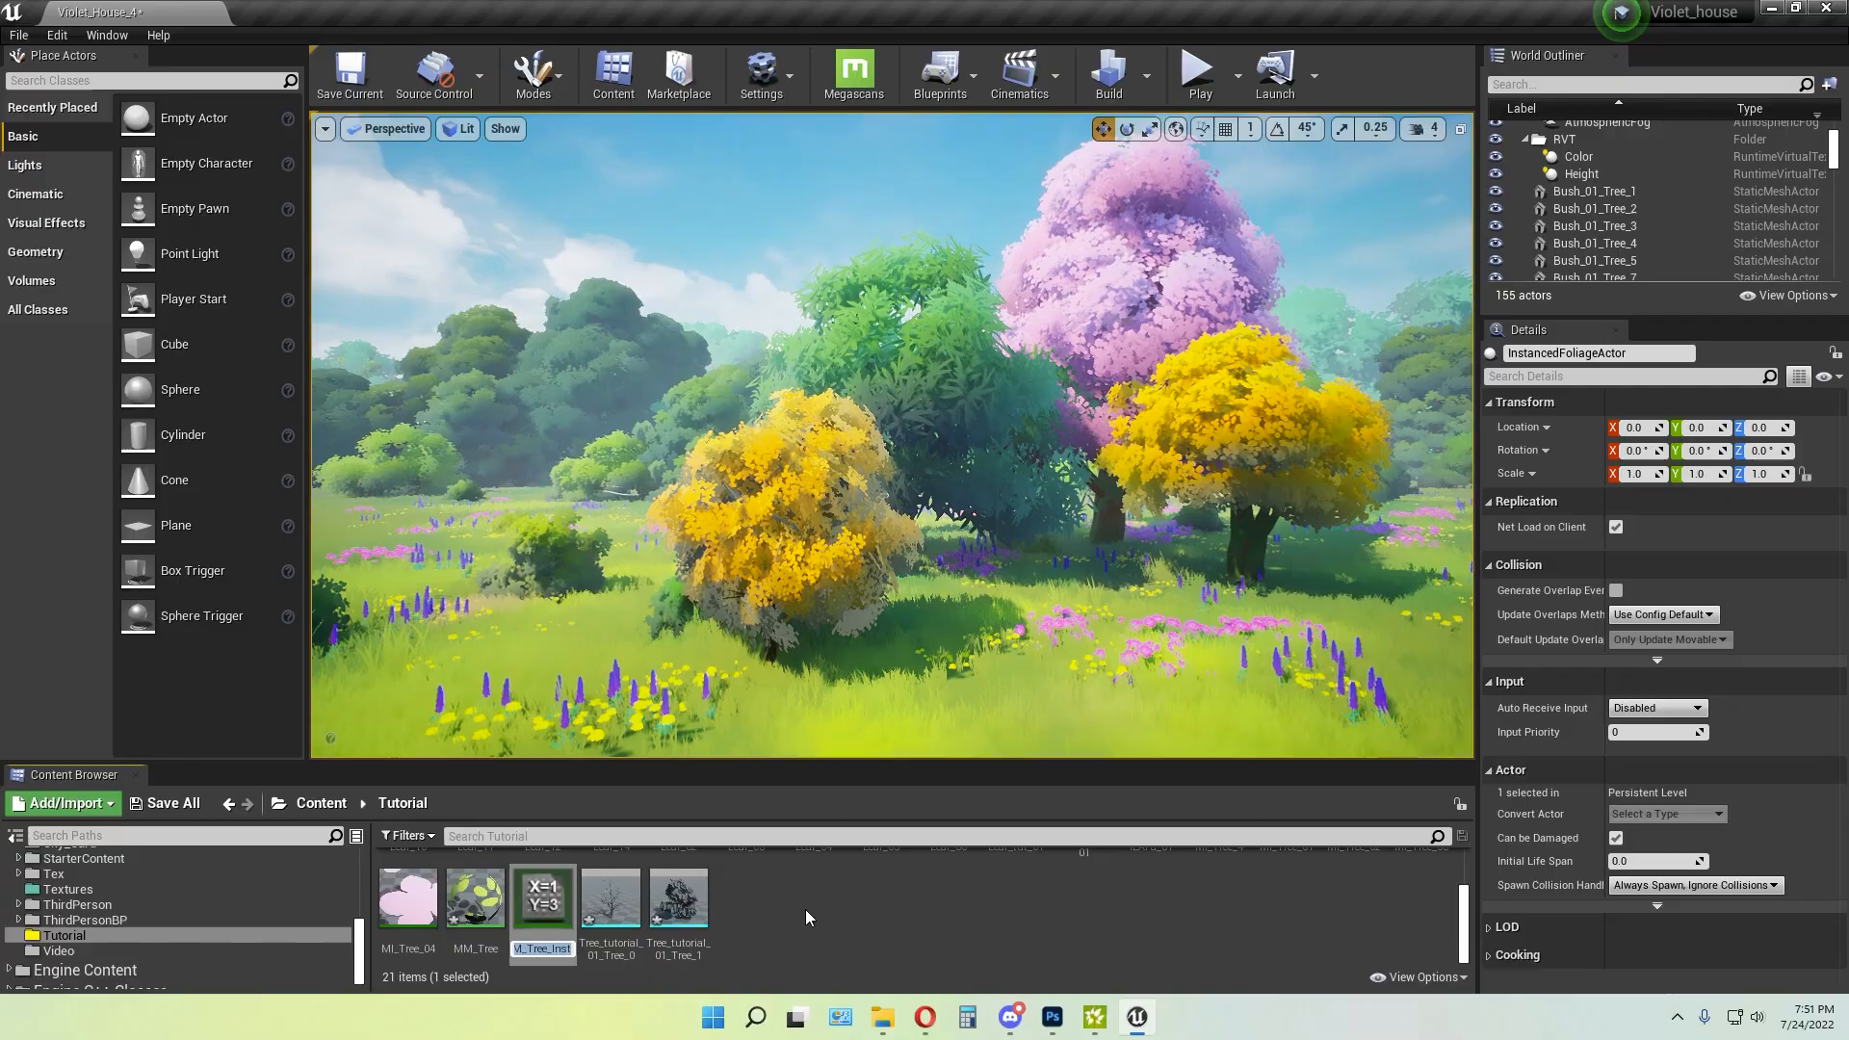
key(Delete)
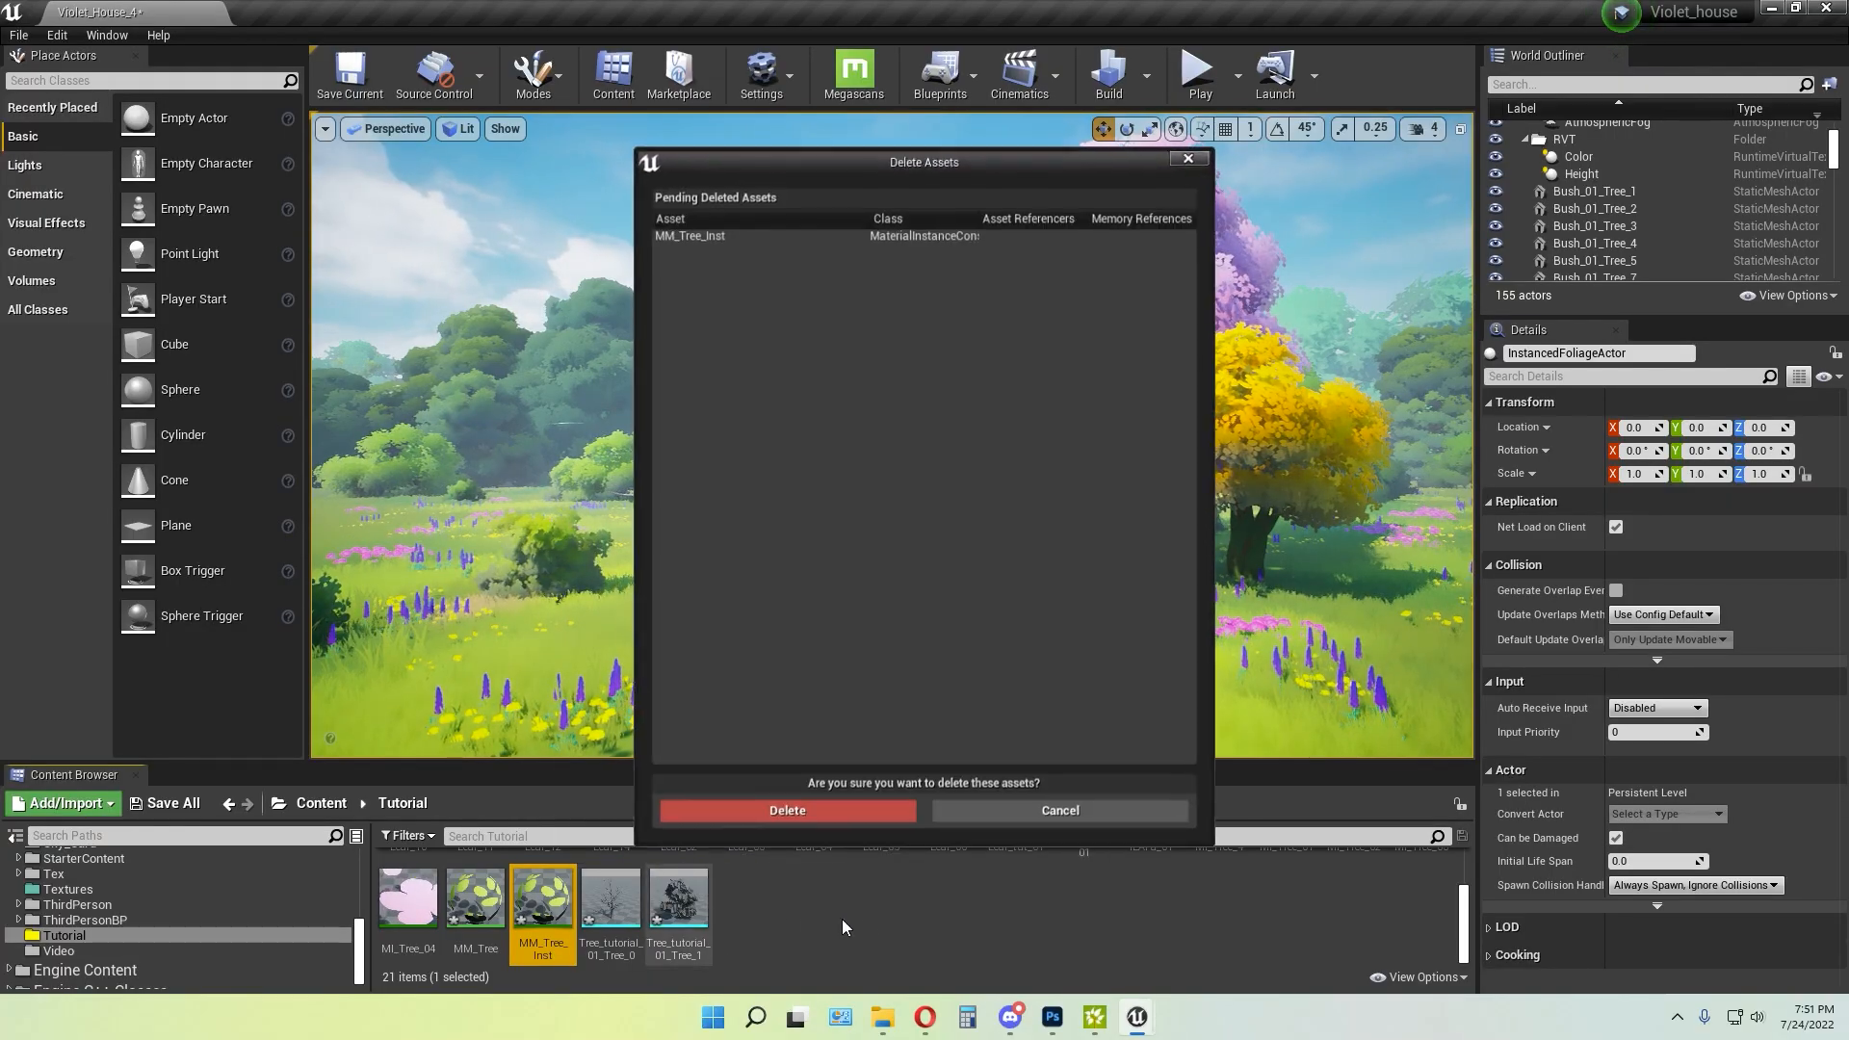
click(849, 812)
Select the existing tree material instances from MI_Tree_4 through MI_Tree_04 to review them, then clear the selection
scroll(991, 955, up, 3)
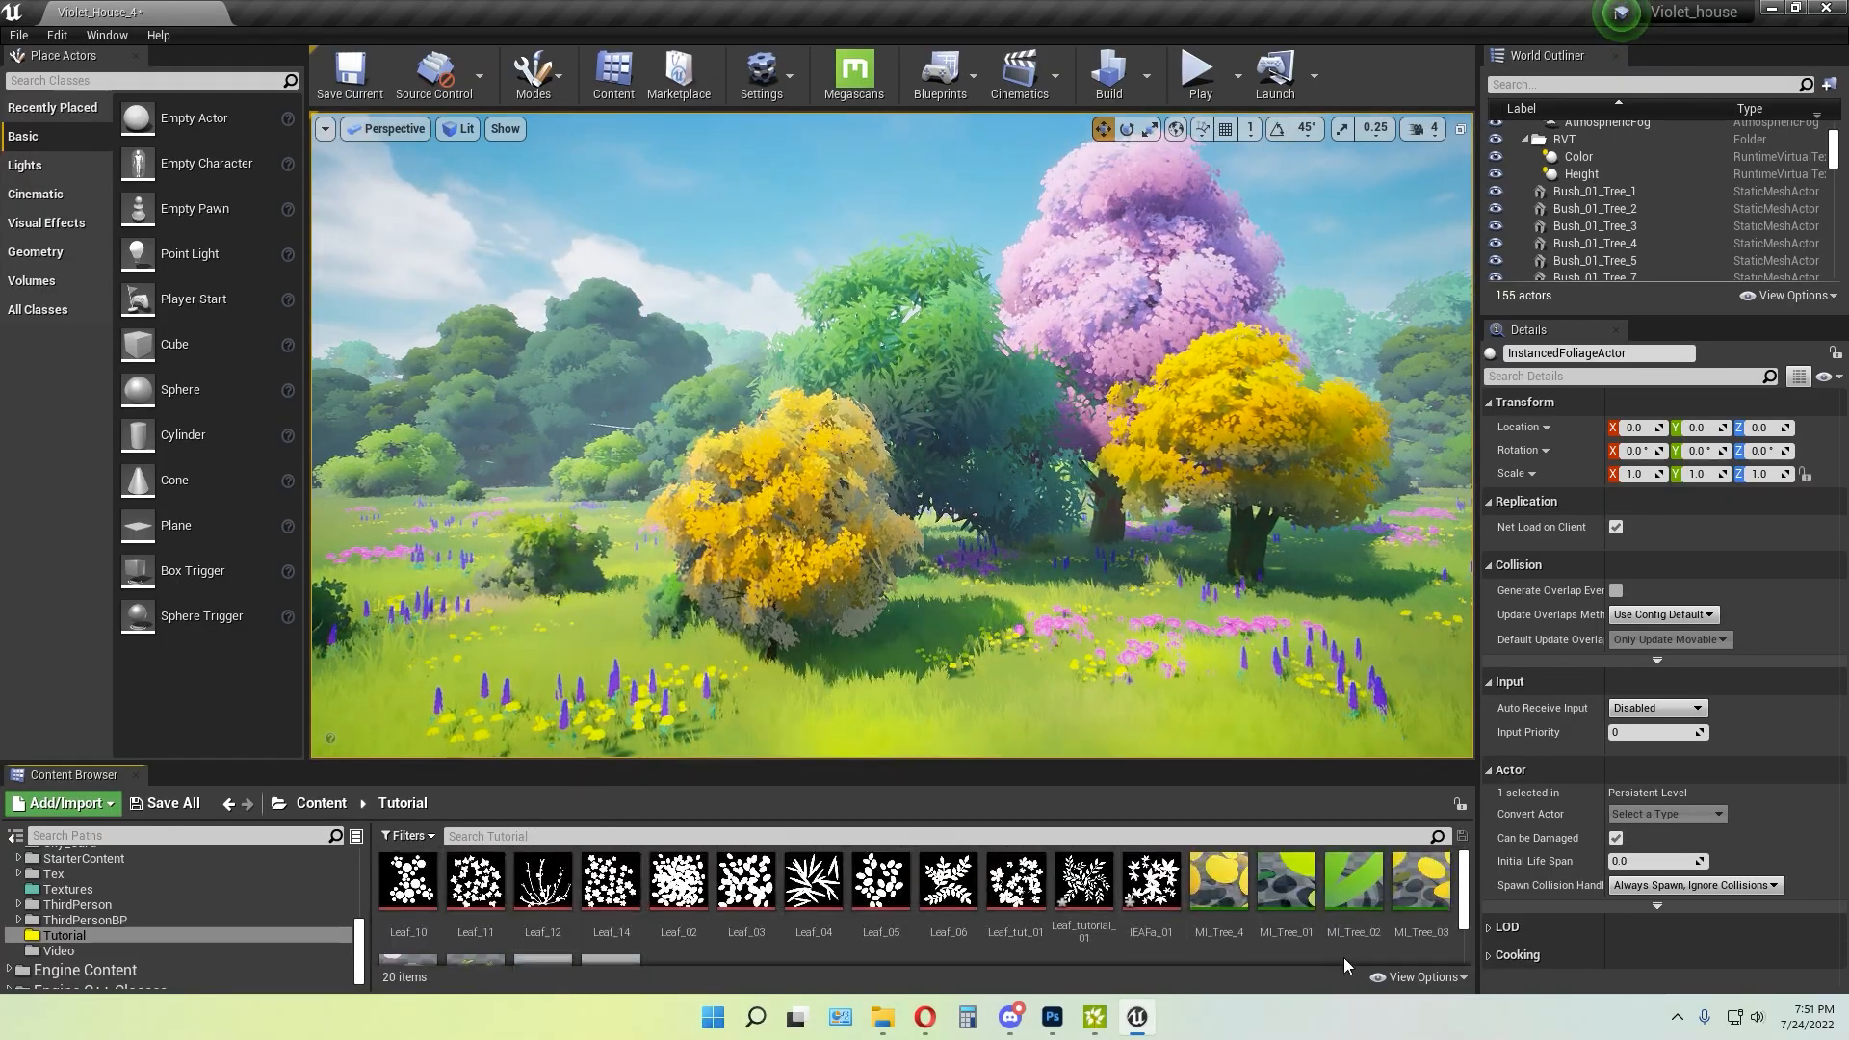
click(1266, 895)
click(1238, 893)
scroll(1060, 905, down, 2)
shift+click(408, 910)
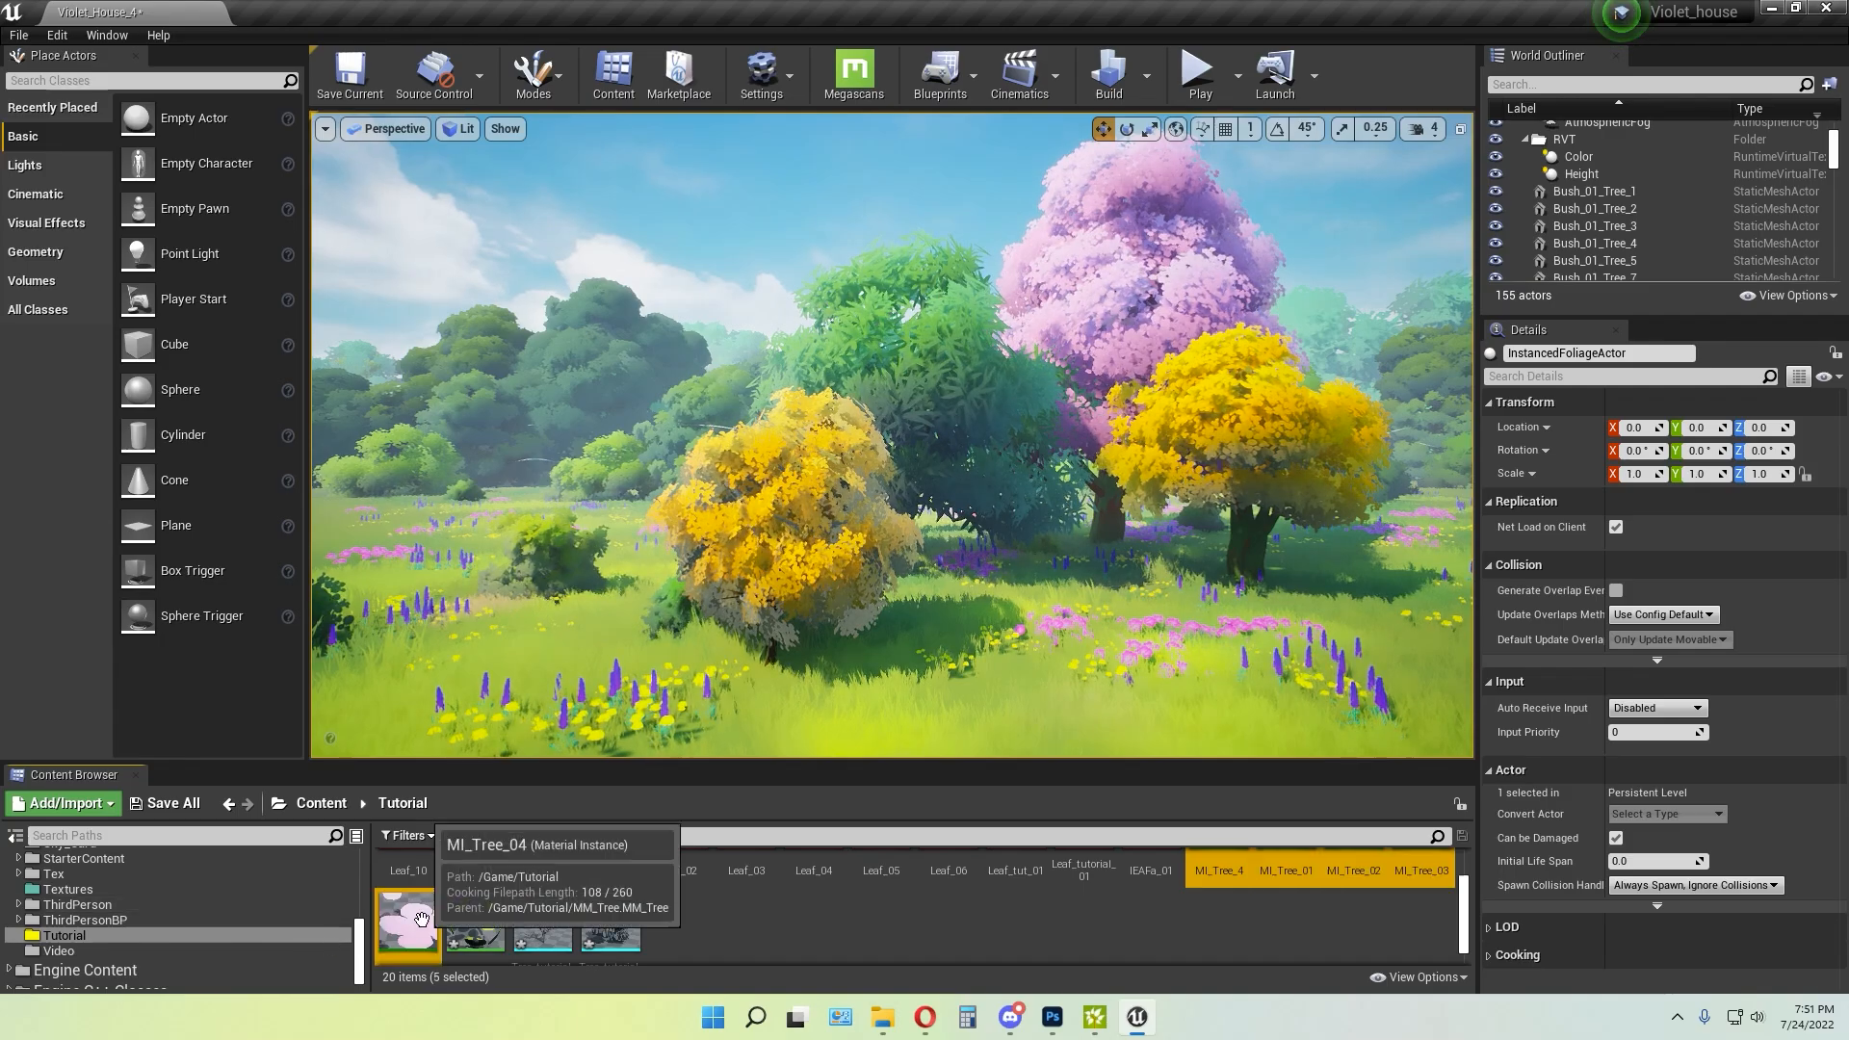
scroll(963, 915, up, 2)
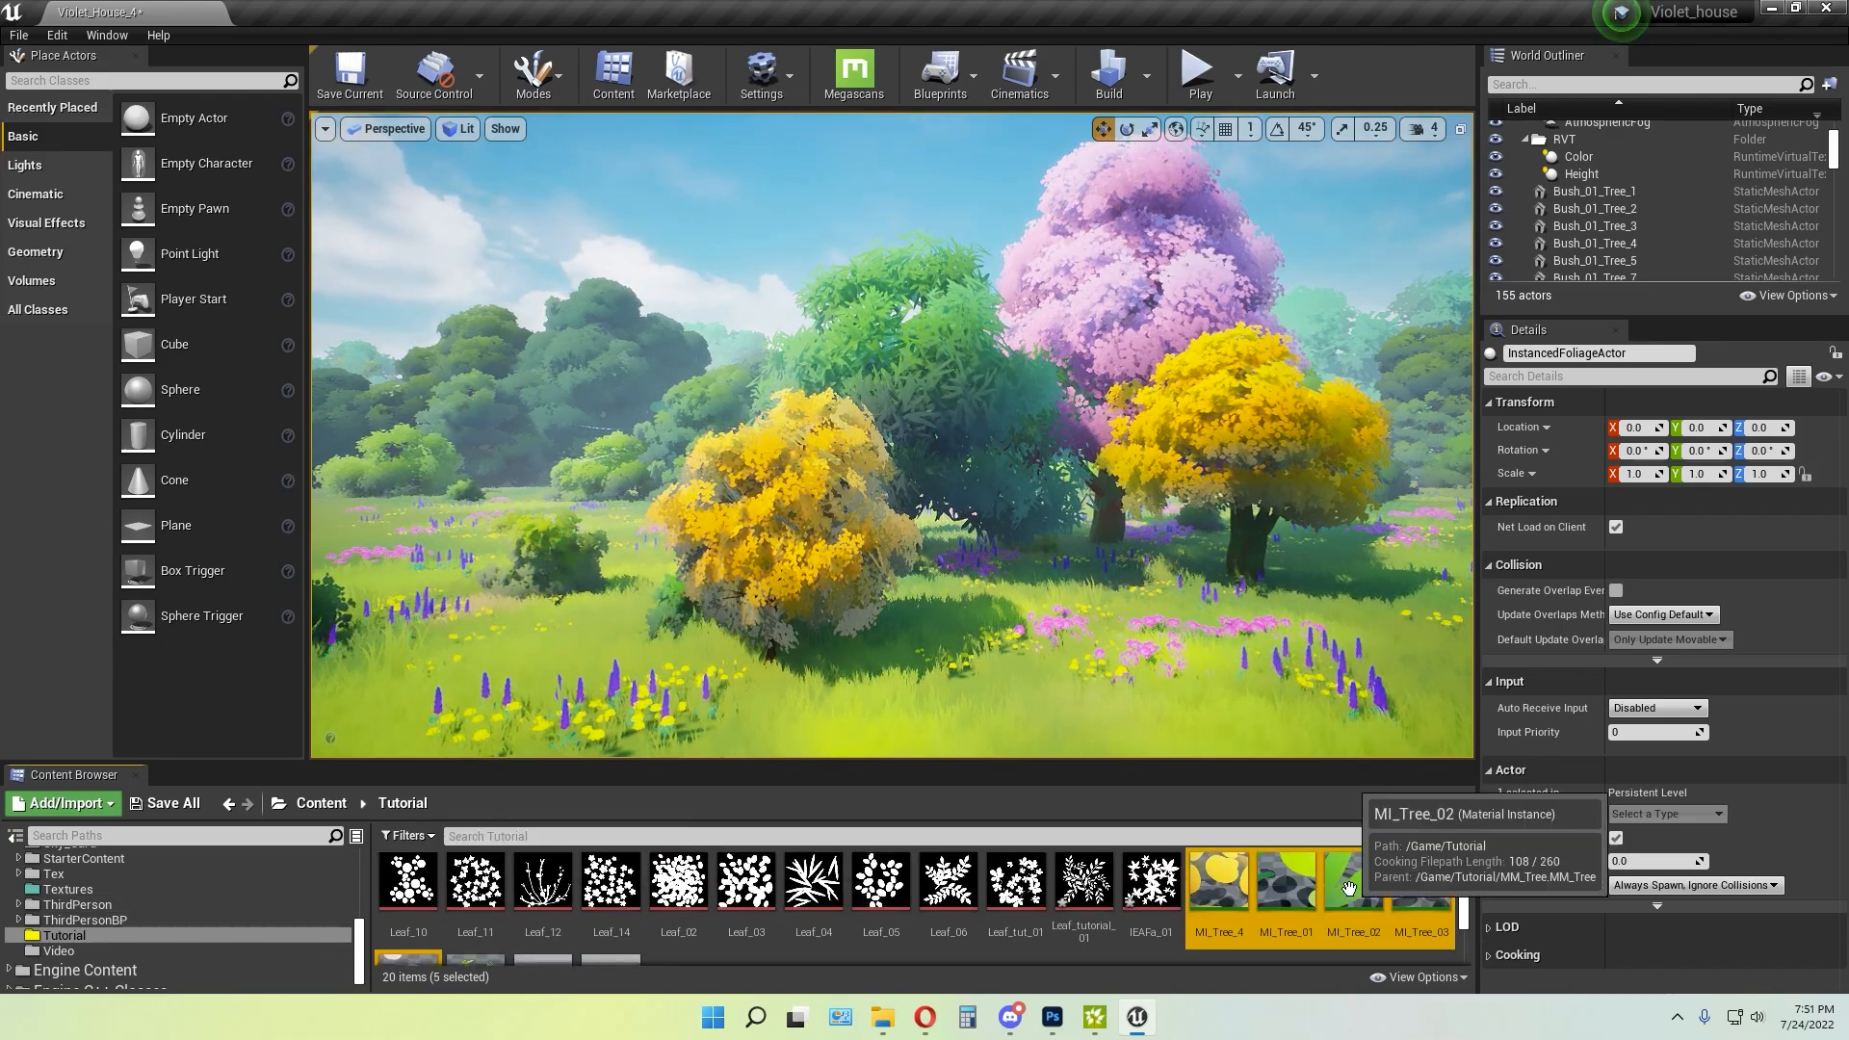
scroll(1349, 888, down, 1)
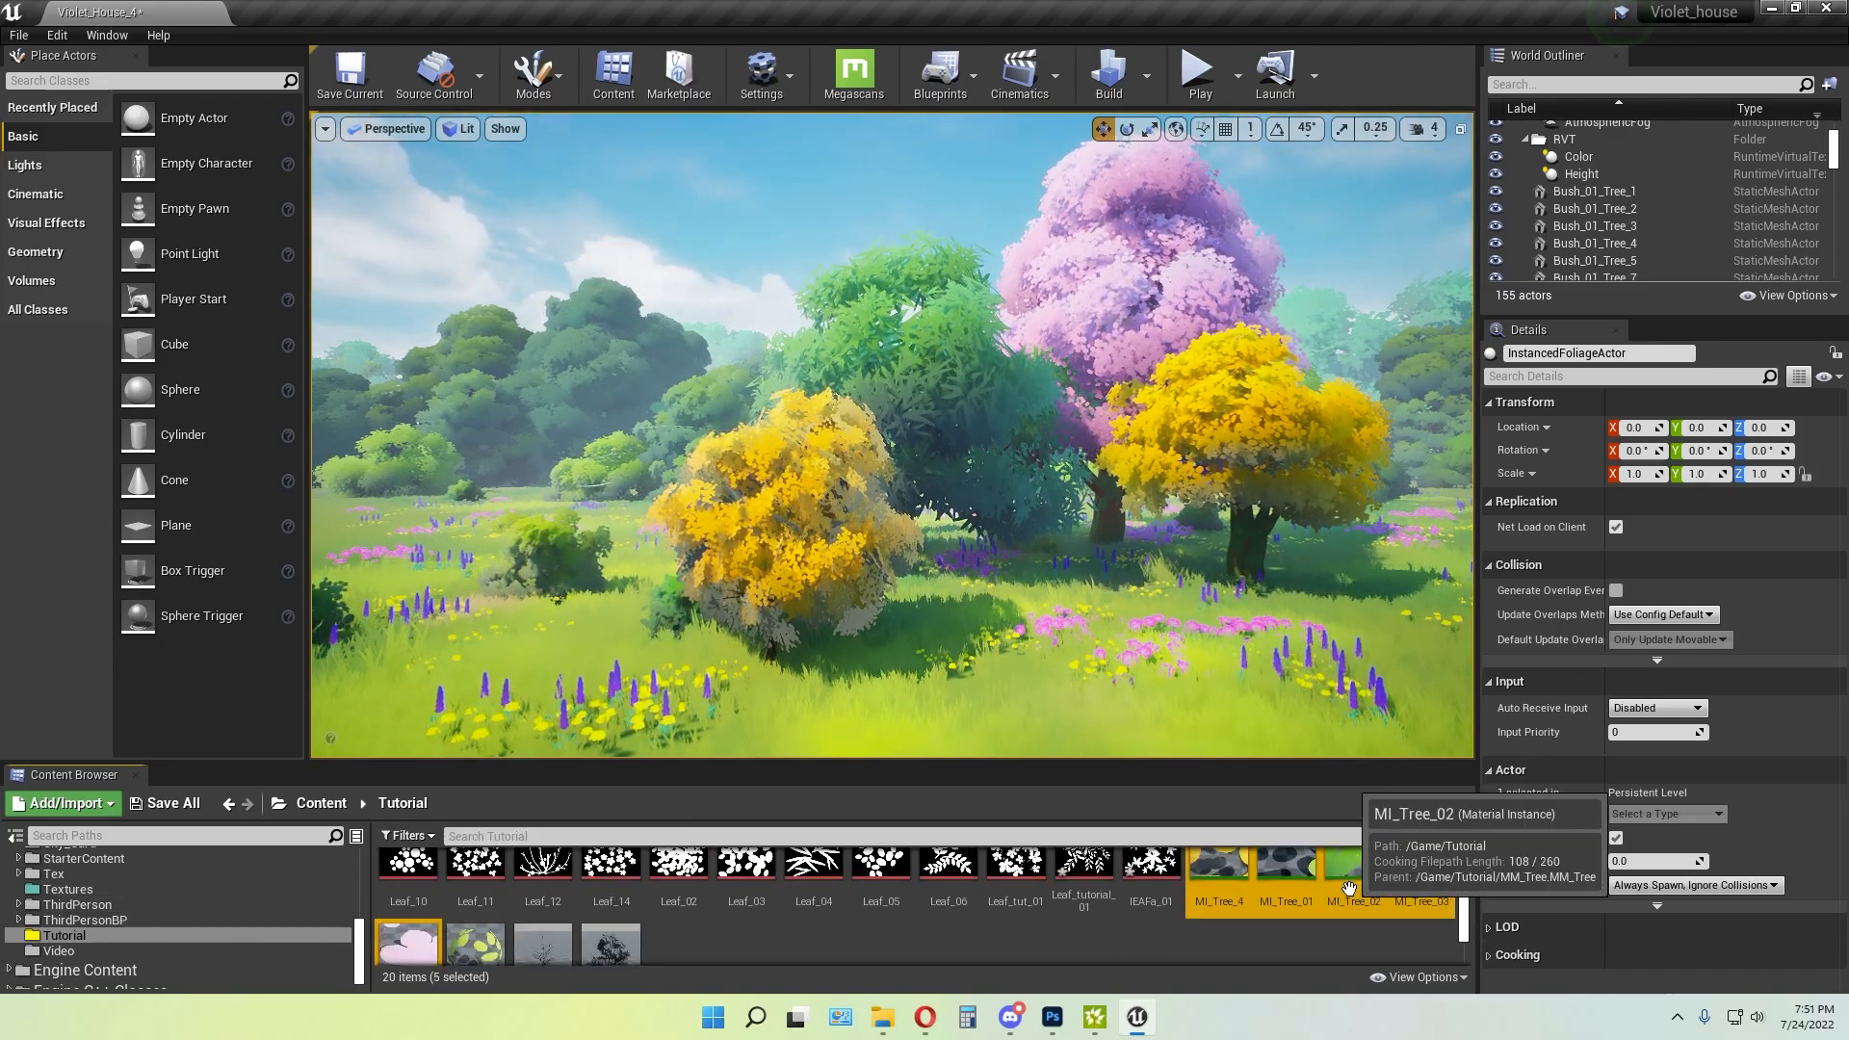
click(985, 956)
Select the yellow tree in front and open its material instance MI_Tree_4 in a smaller window beside the level view
click(771, 539)
scroll(1059, 895, up, 1)
click(1221, 881)
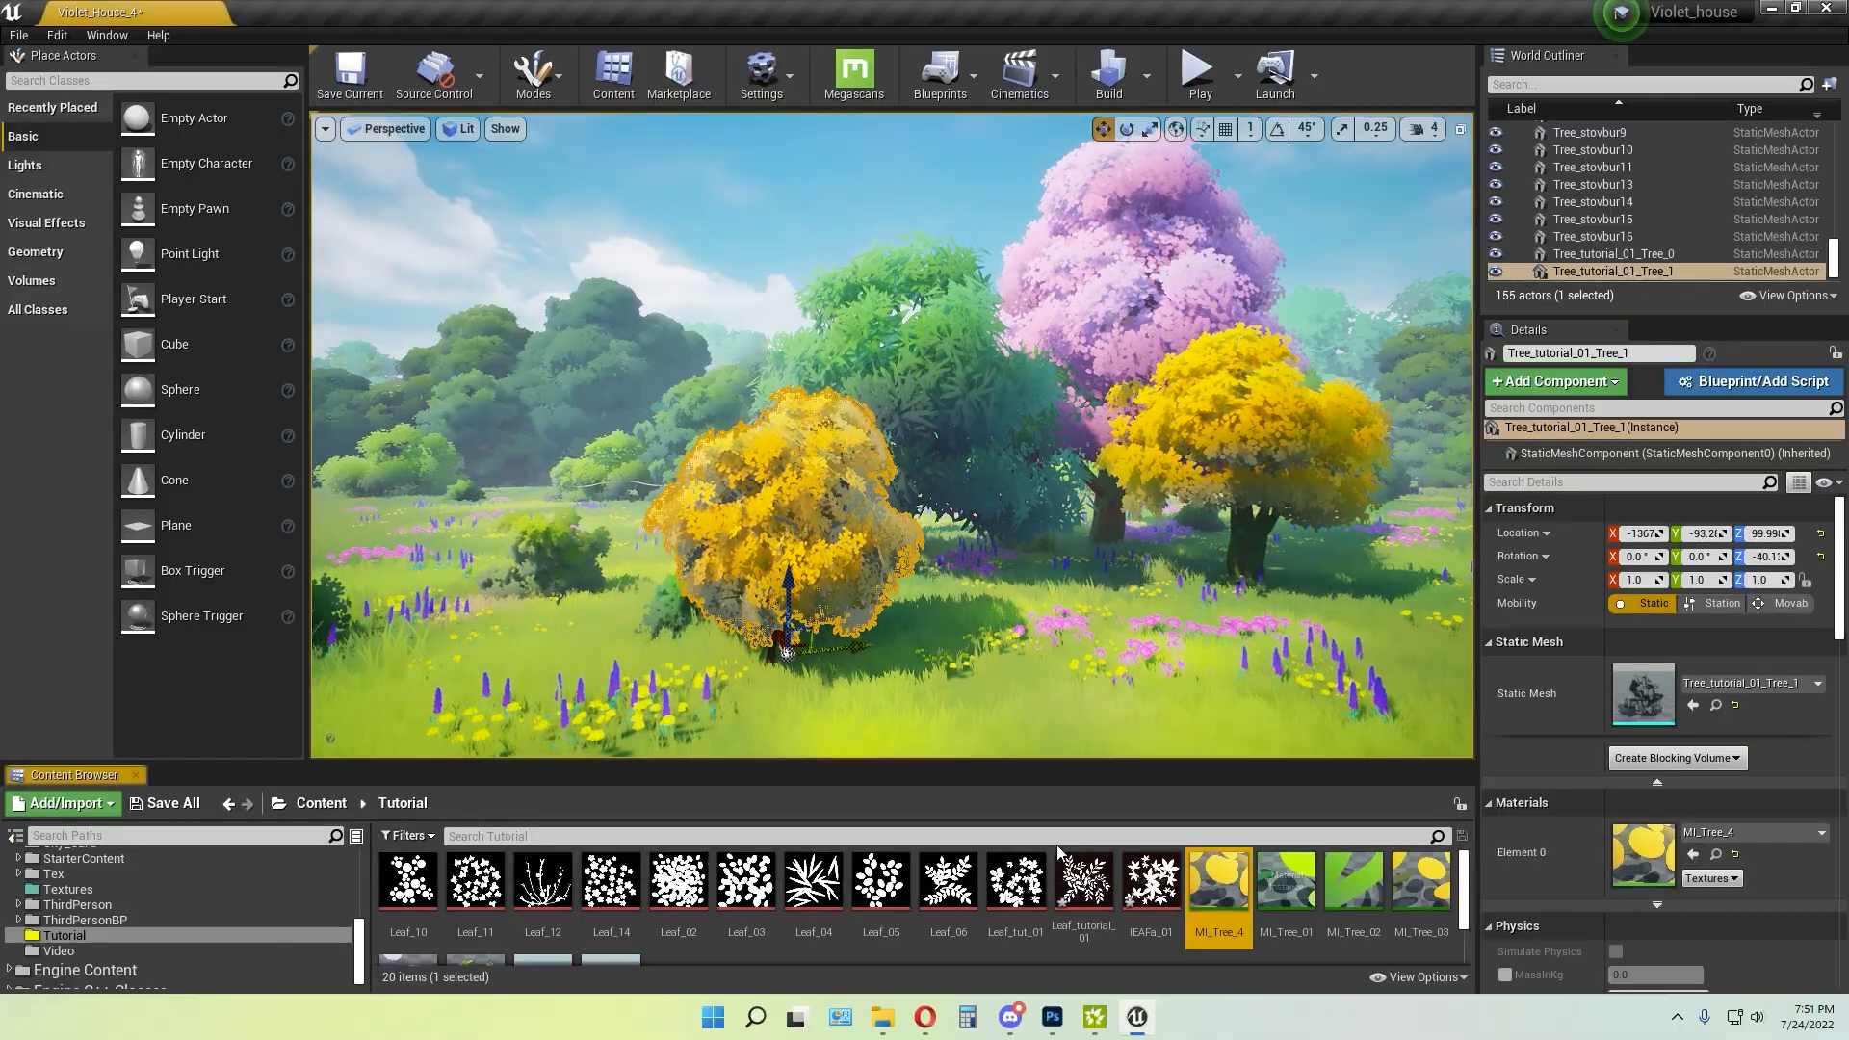
double_click(1230, 884)
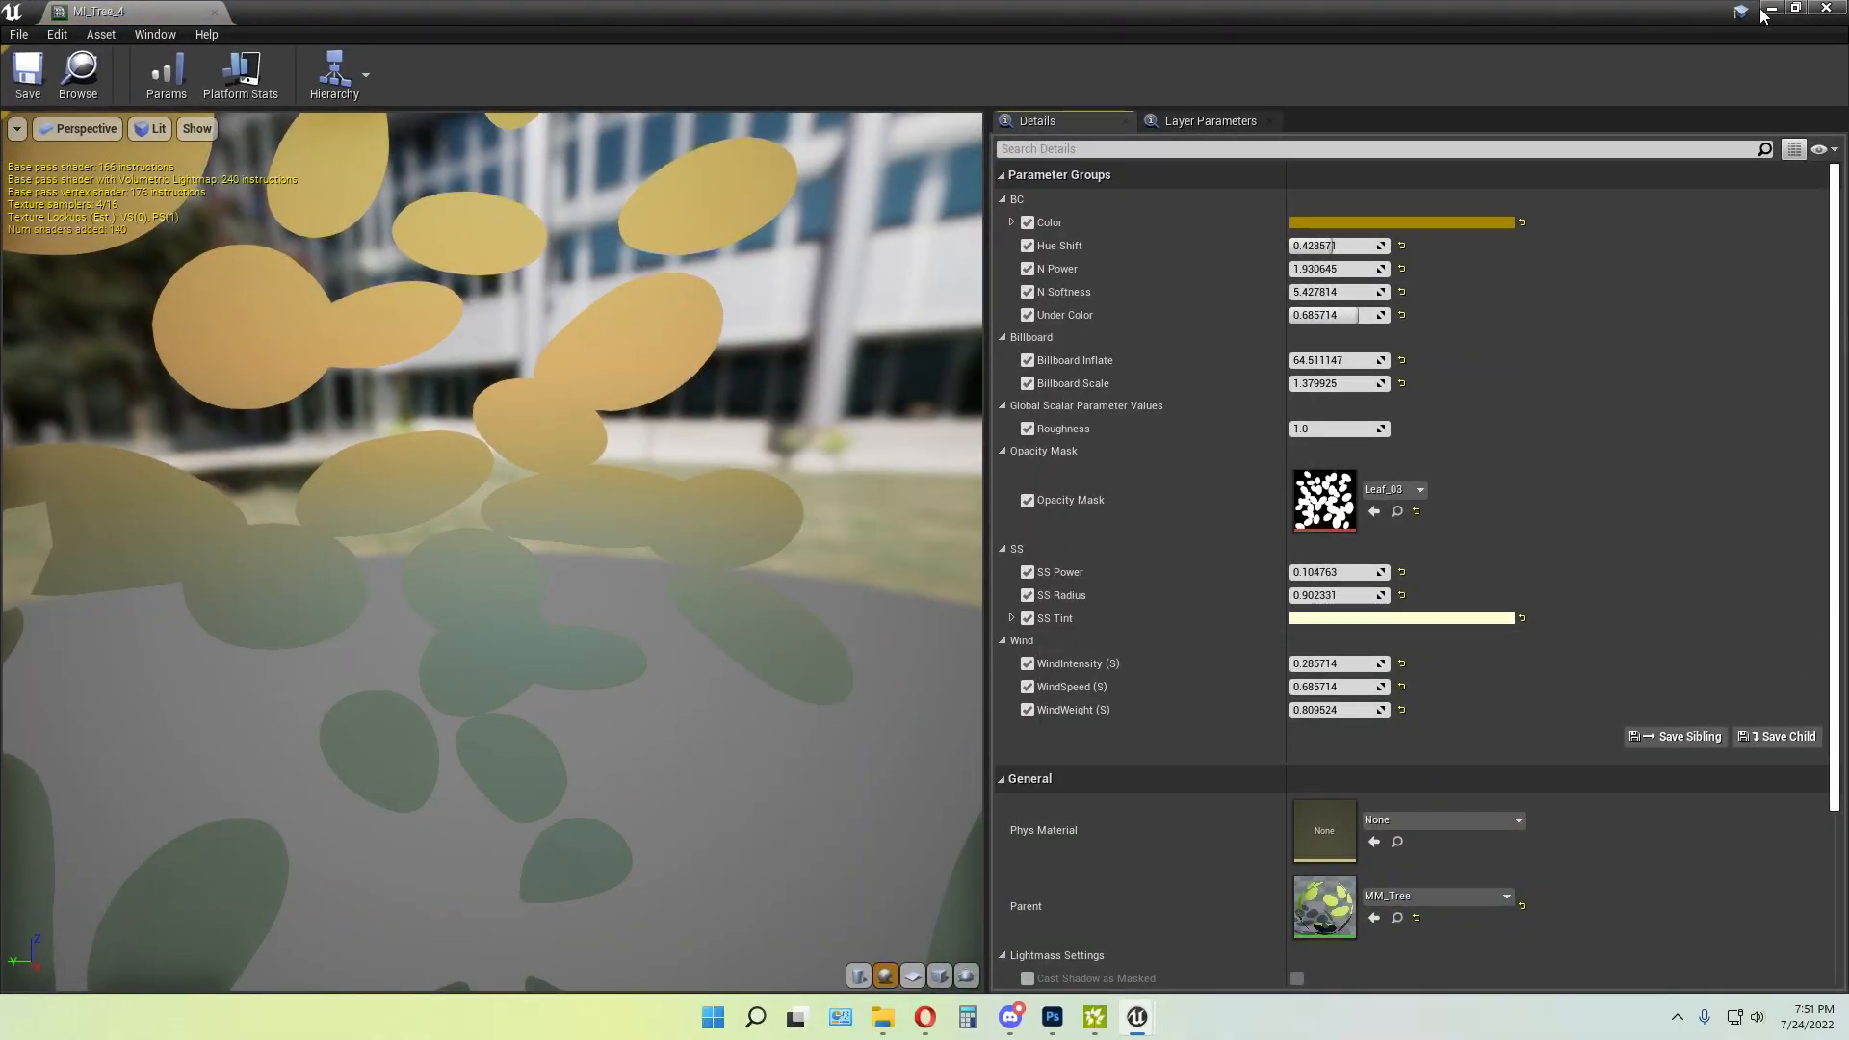
click(1796, 10)
right_drag(825, 194, 732, 189)
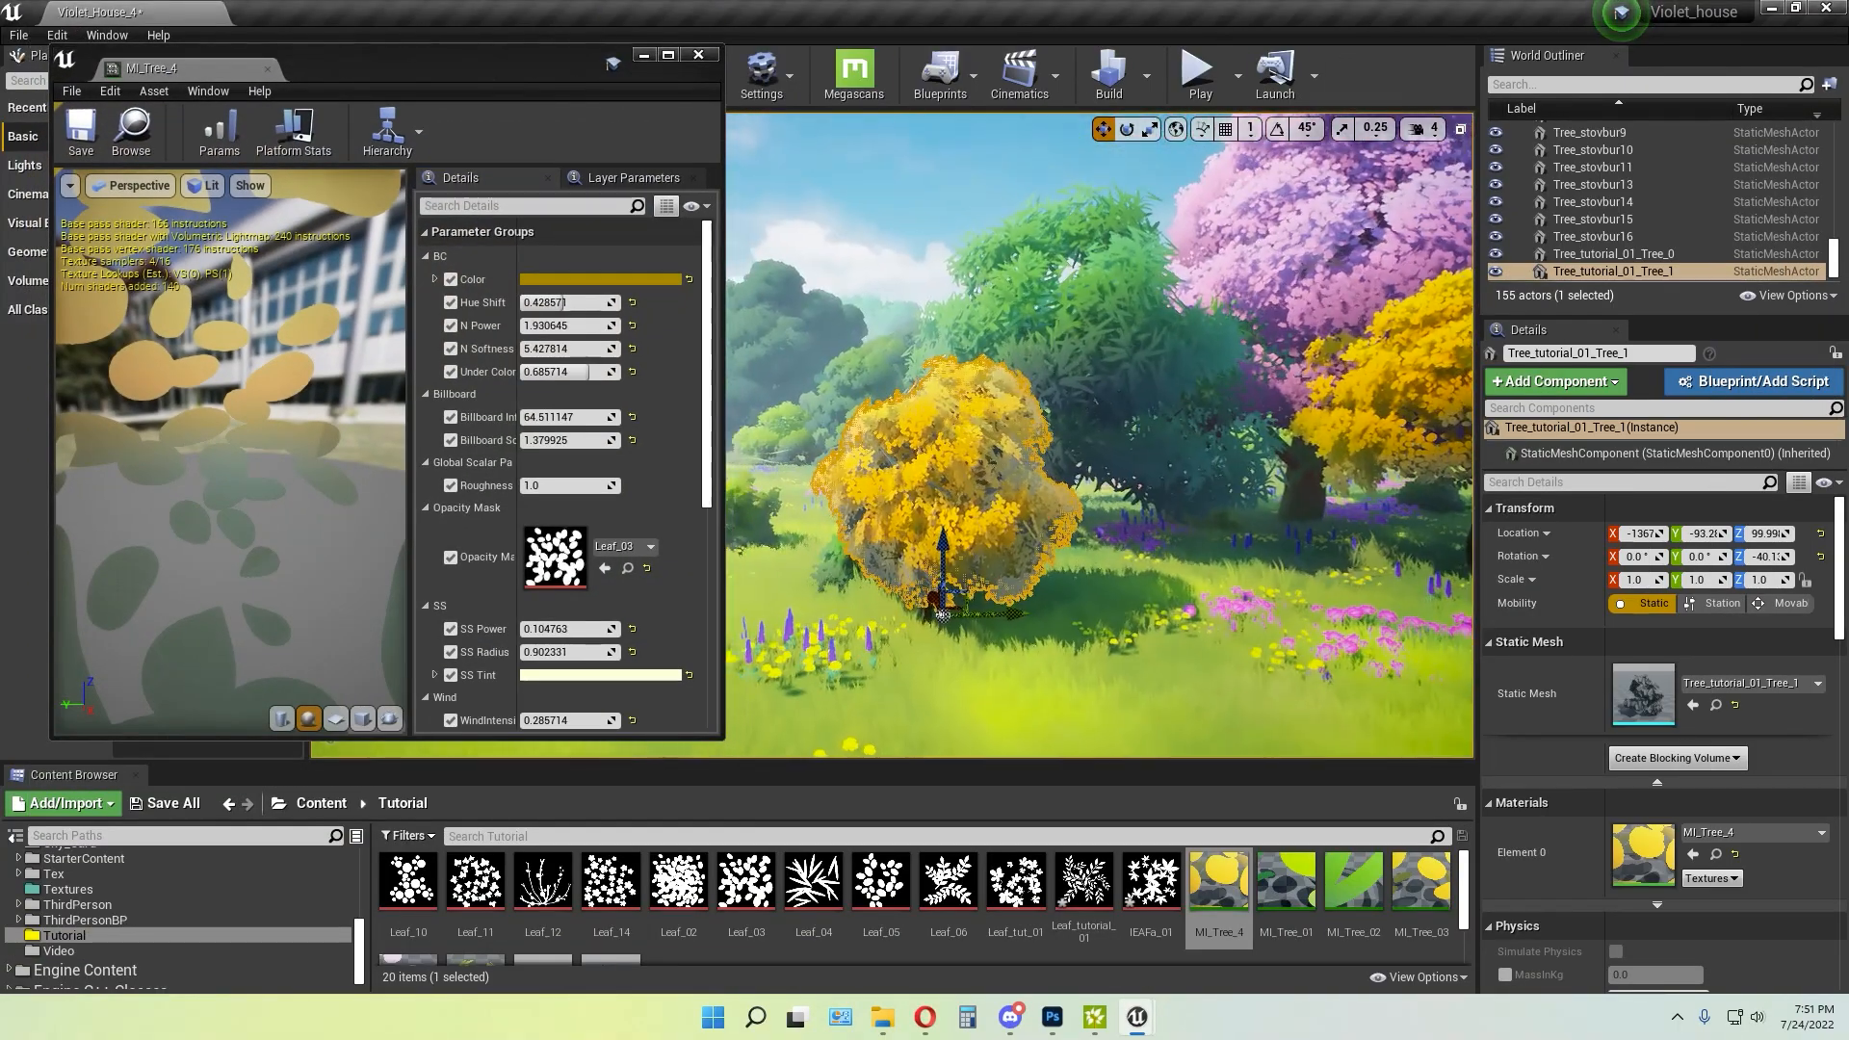
Try the Leaf_tutorial_01 and Leaf_06 textures as the Opacity Mask of MI_Tree_4, viewing the tree with each
drag(1084, 881, 555, 557)
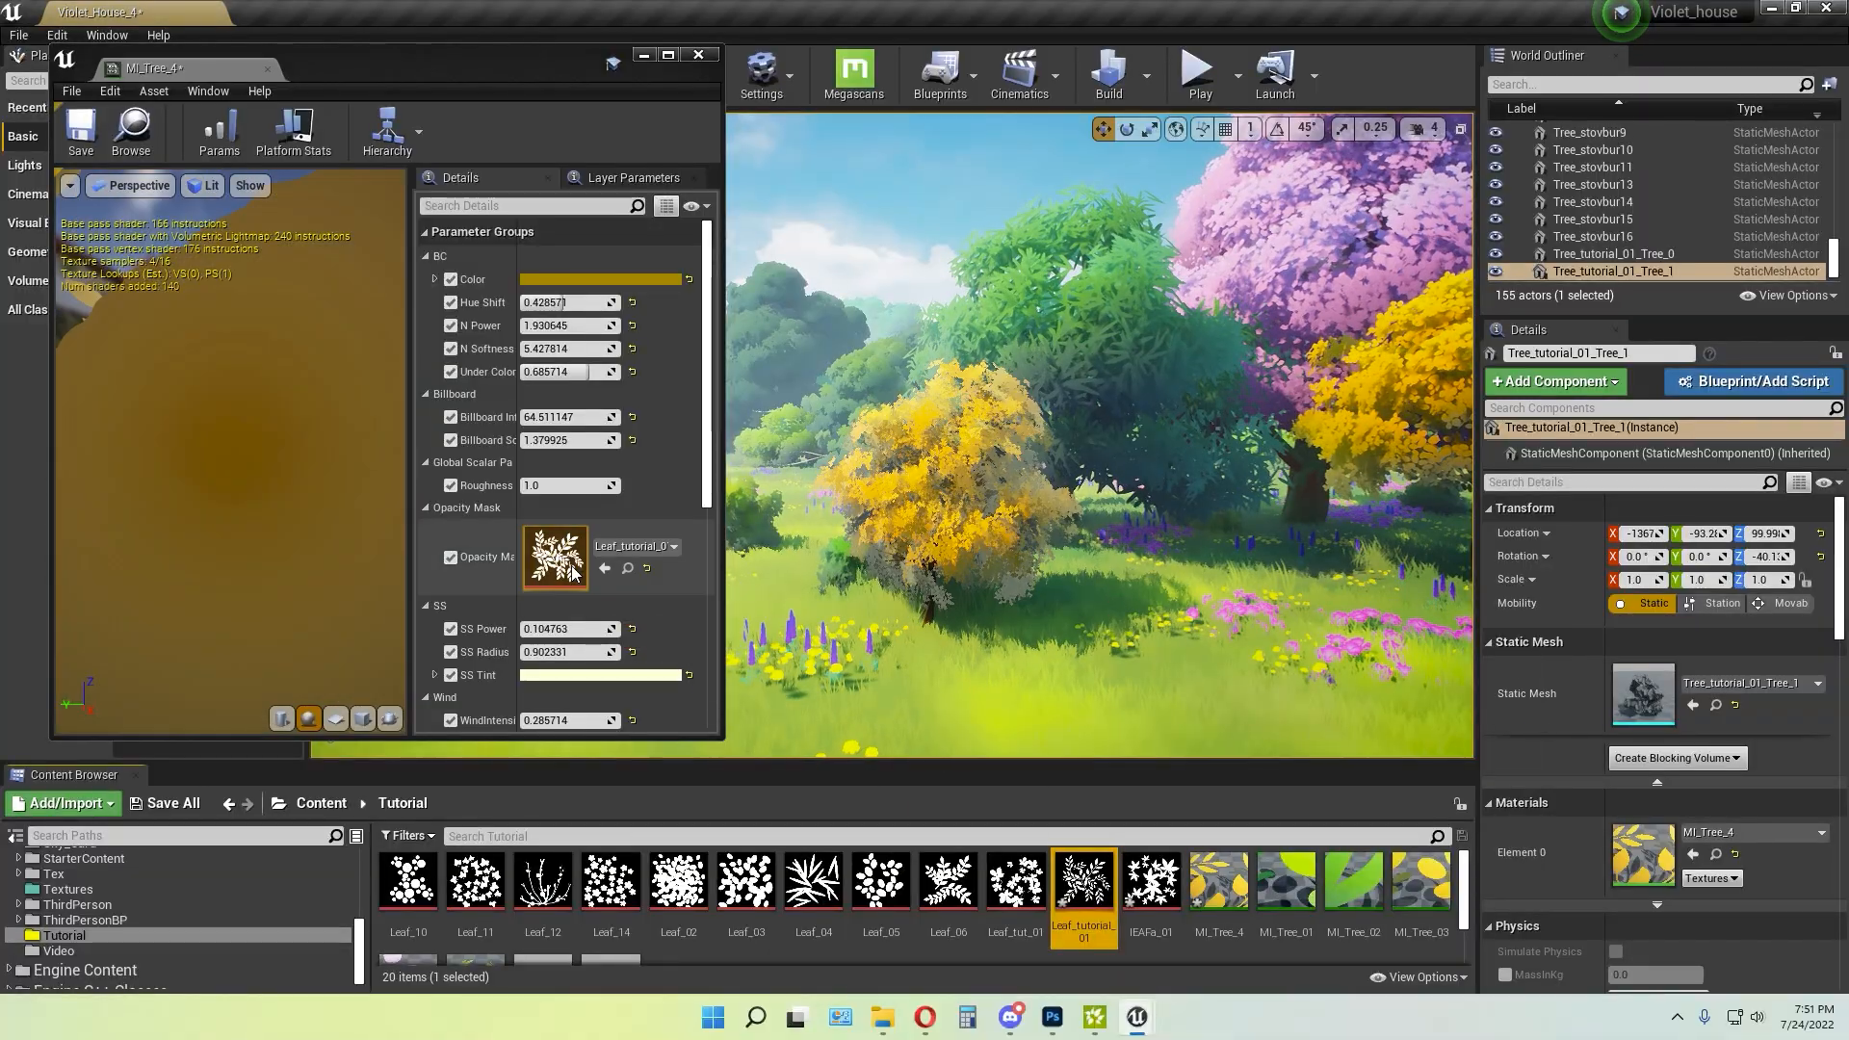
mouse_move(1040, 656)
right_down()
mouse_move(973, 703)
mouse_move(973, 664)
mouse_move(1030, 660)
right_up()
mouse_move(1088, 430)
right_down()
mouse_move(1146, 430)
mouse_move(1079, 433)
mouse_move(1088, 395)
mouse_move(1064, 428)
right_up()
drag(948, 878, 556, 563)
right_drag(957, 603, 973, 578)
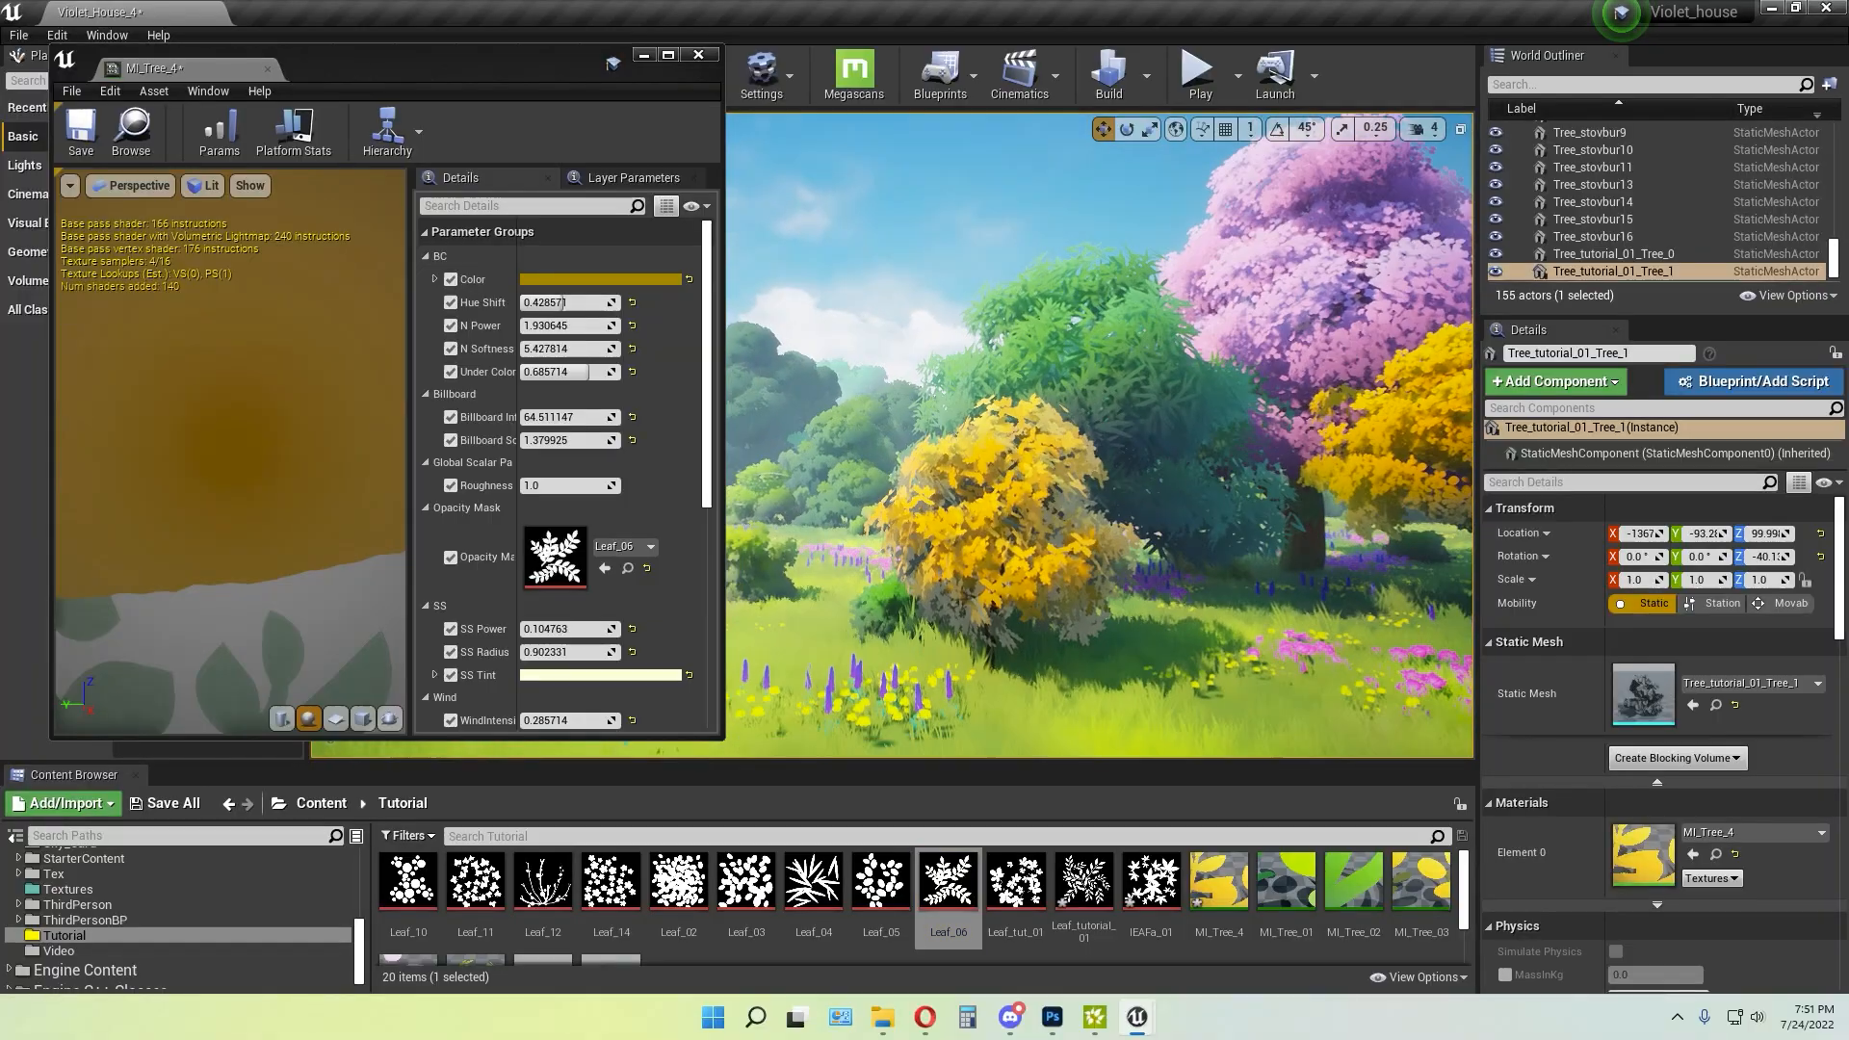
Set the Opacity Mask of MI_Tree_4 to the Leaf_14 texture
drag(611, 878, 556, 563)
right_drag(1050, 670, 1050, 670)
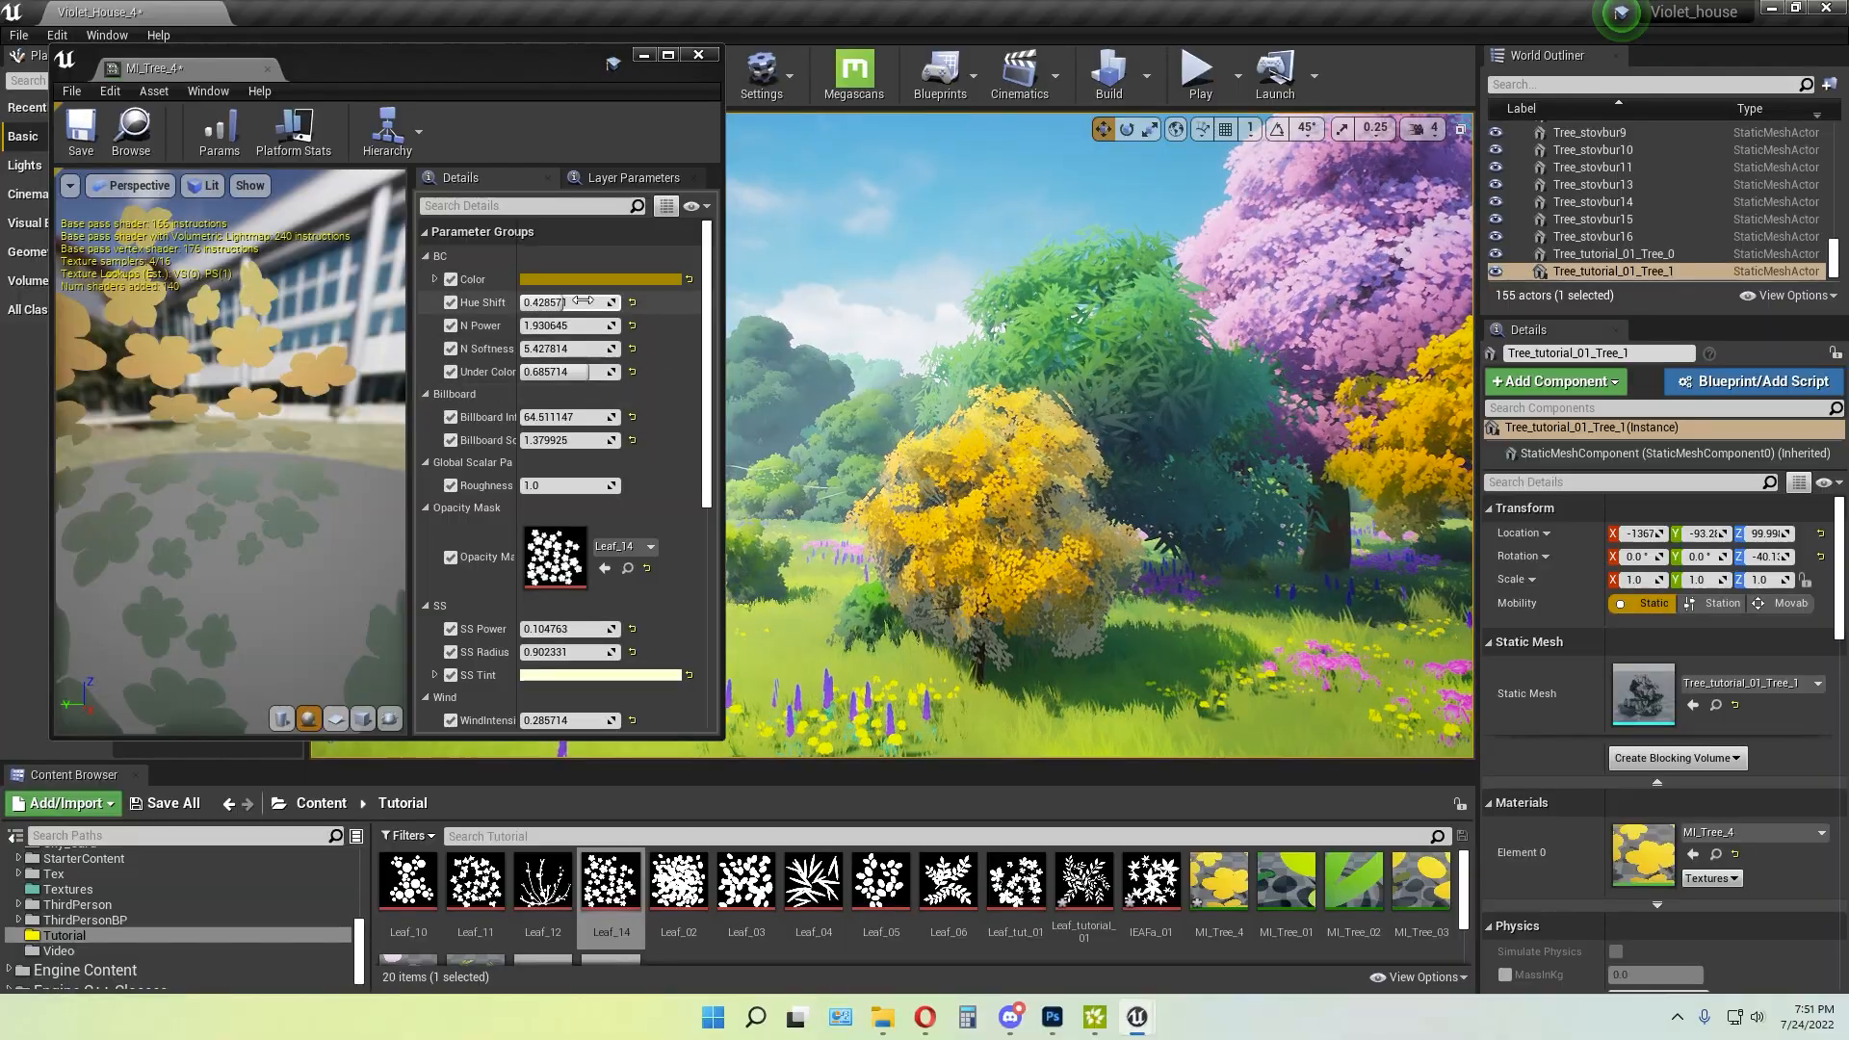
Set the Color parameter of MI_Tree_4 to a muted orange-brown, hex sRGB A78265FF
click(587, 279)
click(766, 389)
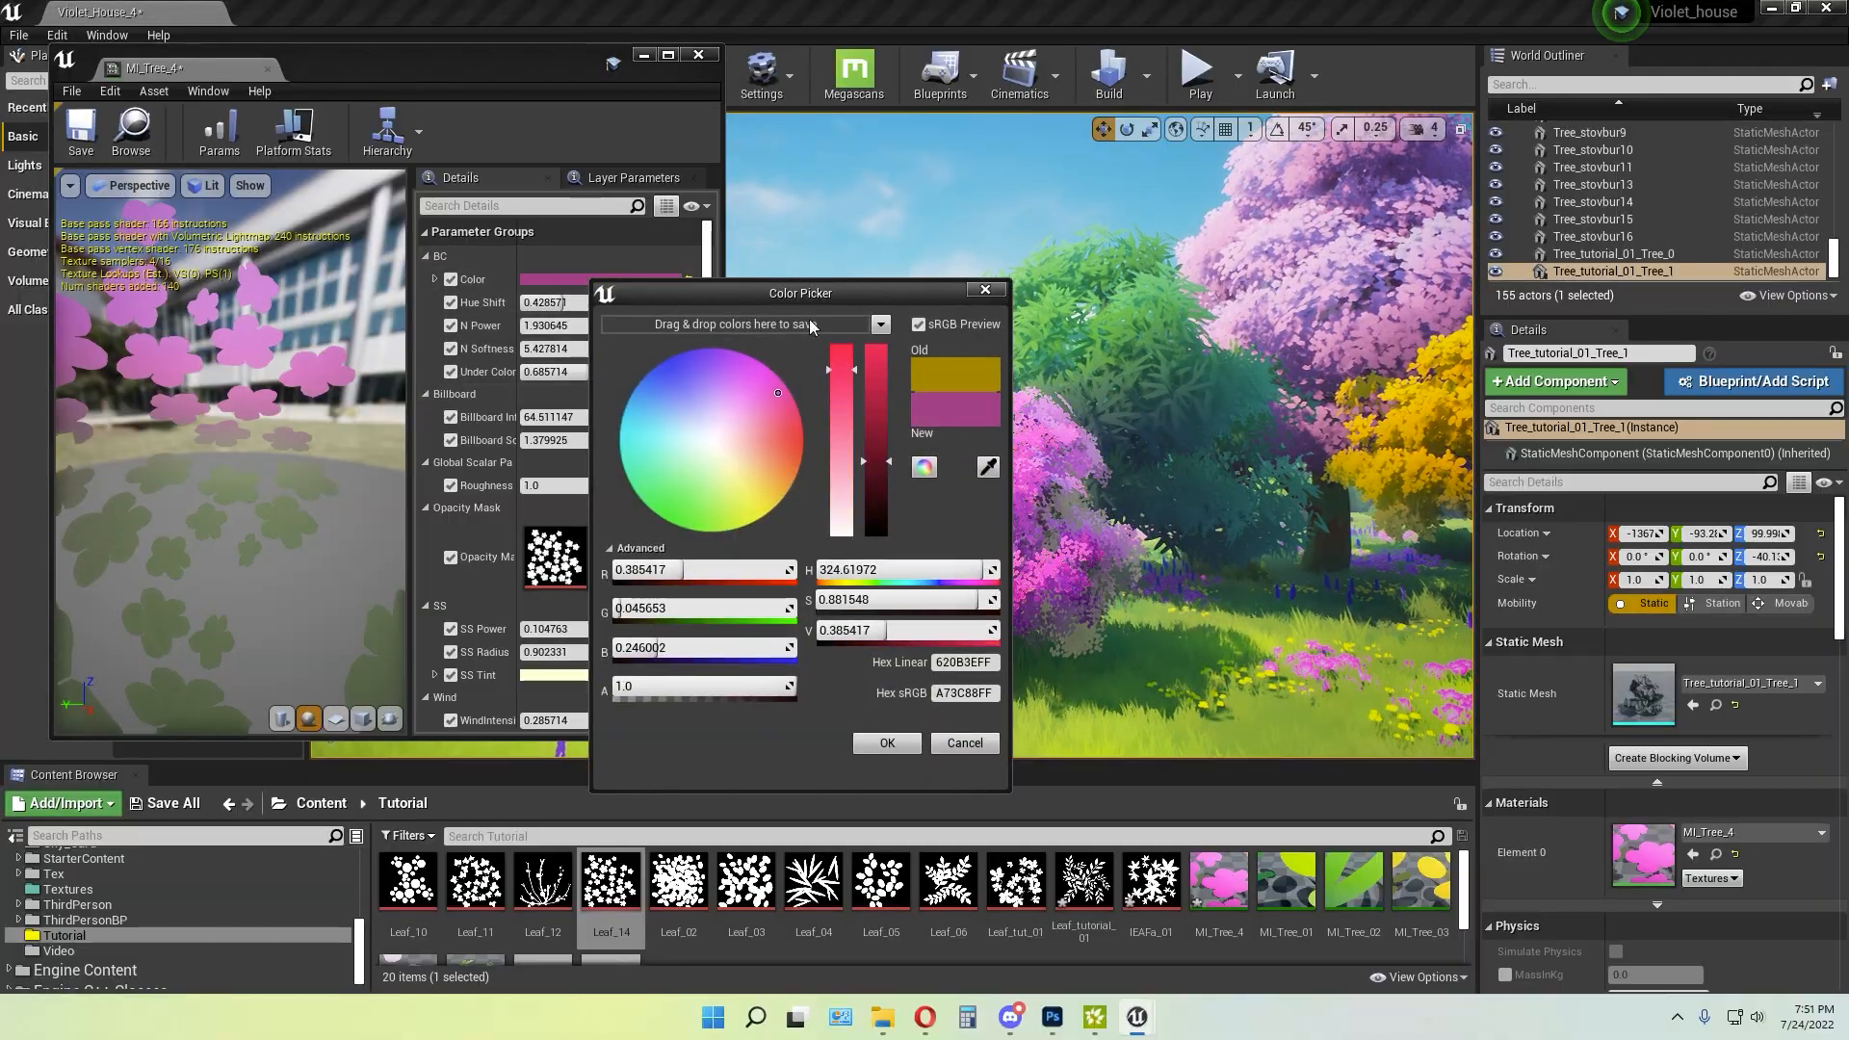
drag(791, 295, 423, 304)
click(344, 450)
mouse_move(344, 457)
mouse_down()
mouse_move(383, 505)
mouse_move(400, 472)
mouse_up()
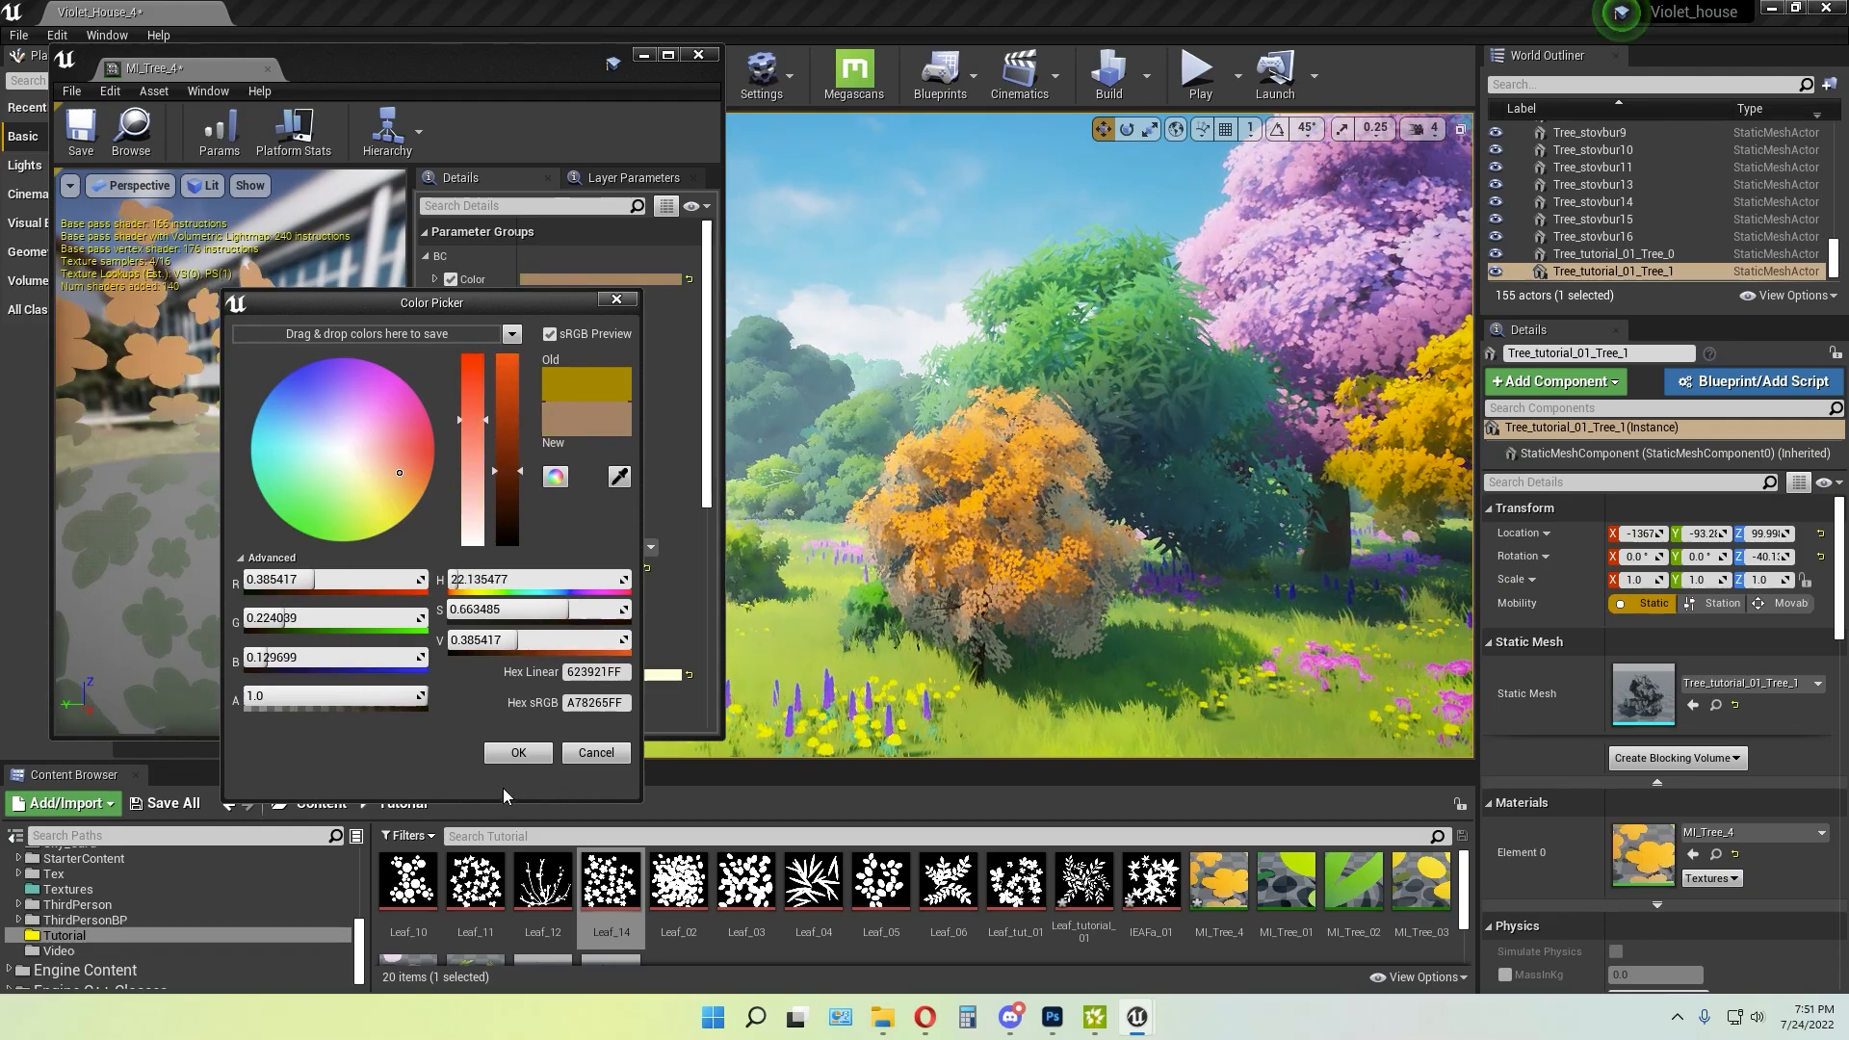
click(519, 752)
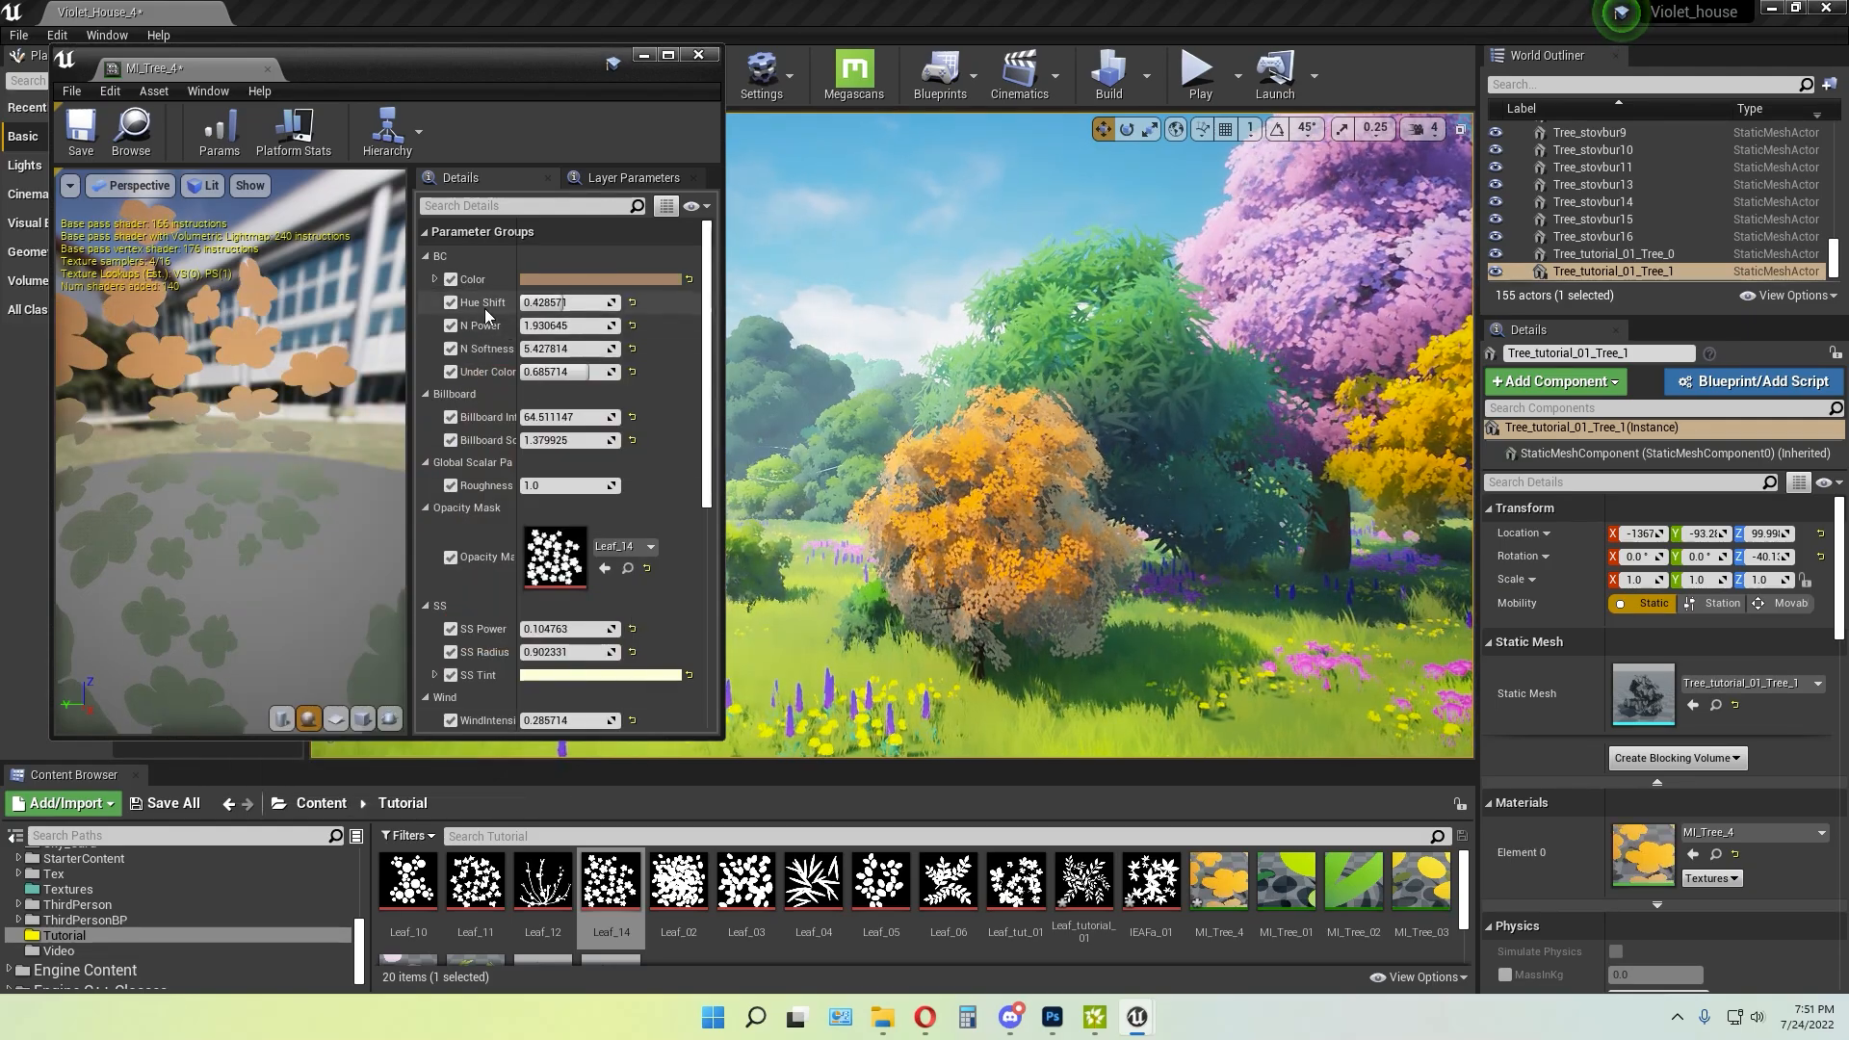
Set Hue Shift of MI_Tree_4 to 0.342857, N Power to 2.323524, N Softness to 5.284329 and Under Color to 0.638095
mouse_move(568, 304)
mouse_down()
mouse_move(645, 304)
mouse_move(543, 302)
mouse_up()
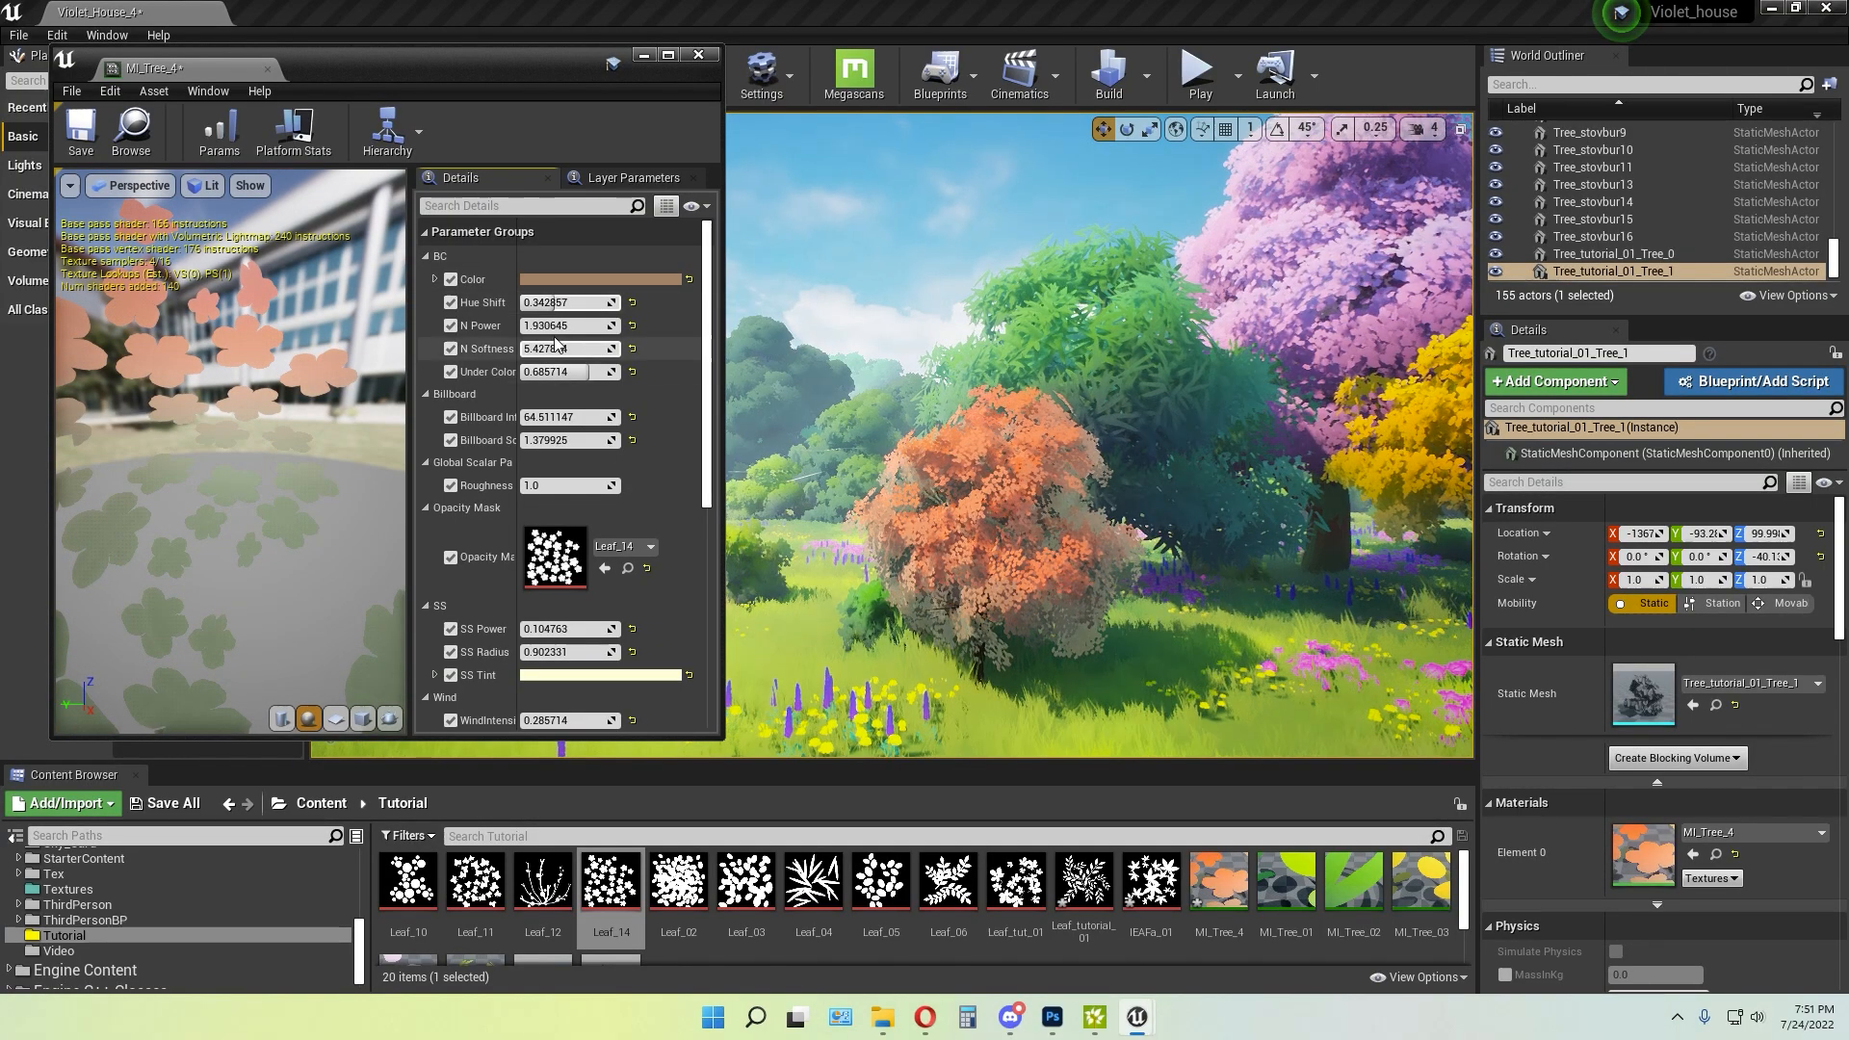
mouse_move(566, 326)
mouse_down()
mouse_move(602, 326)
mouse_move(540, 349)
mouse_move(576, 349)
mouse_up()
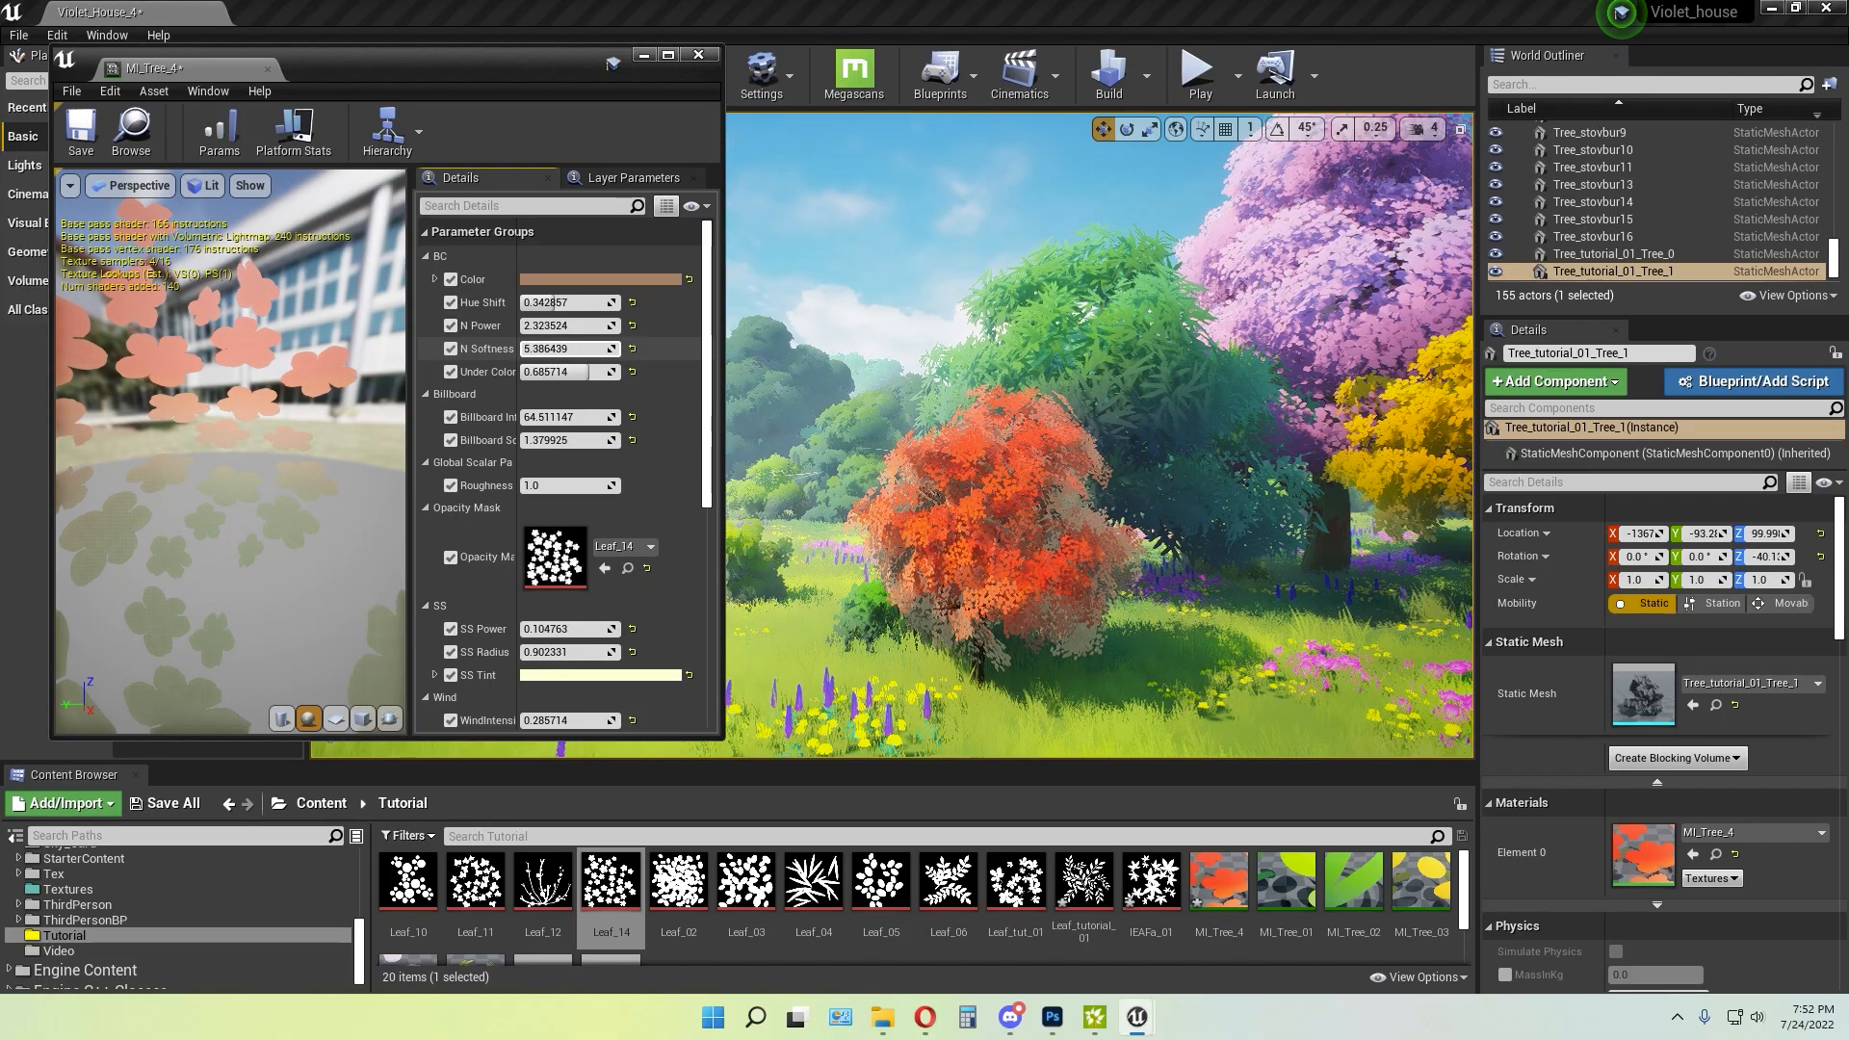
drag(578, 373, 590, 372)
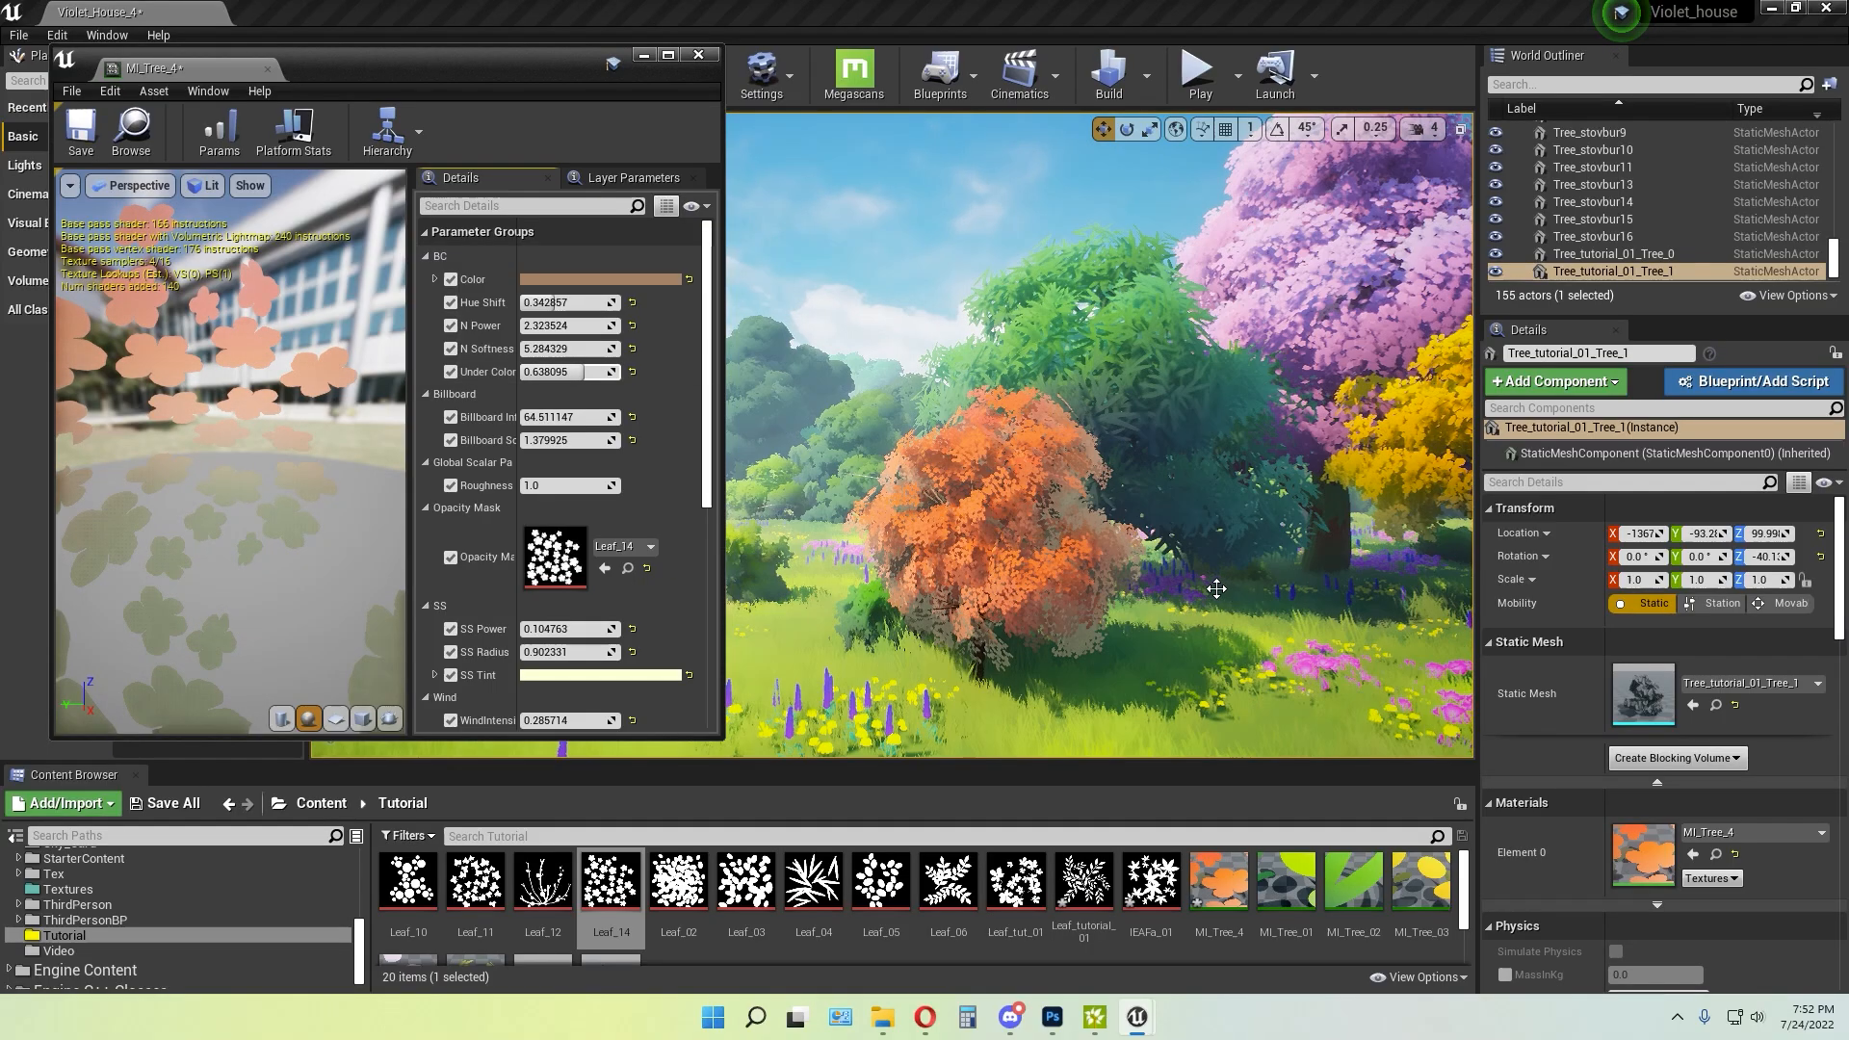
Adjust the two Billboard parameters of MI_Tree_4, setting the first to 52.379925 and the second to 1.587504
mouse_move(939, 631)
right_down()
mouse_move(982, 520)
mouse_move(996, 626)
mouse_move(939, 631)
right_up()
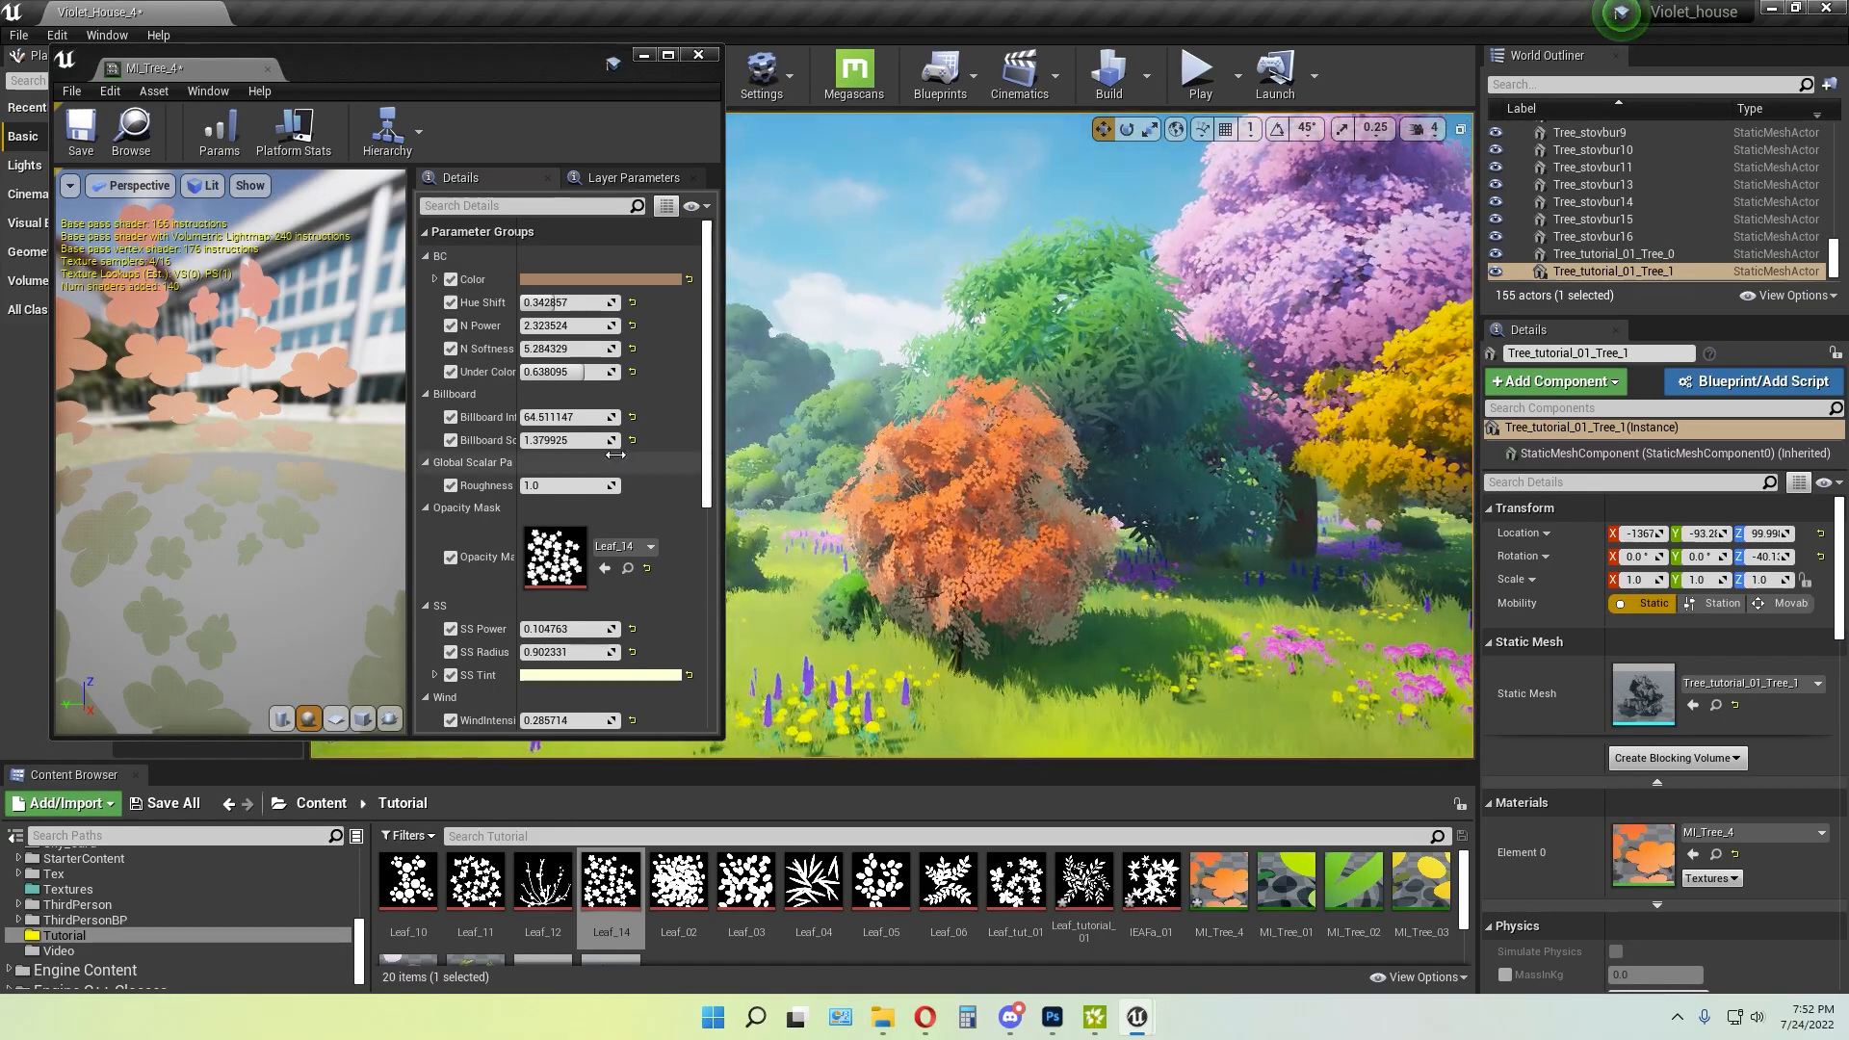
scroll(564, 460, down, 1)
mouse_move(563, 387)
mouse_down()
mouse_move(520, 387)
mouse_move(558, 388)
mouse_move(574, 410)
mouse_up()
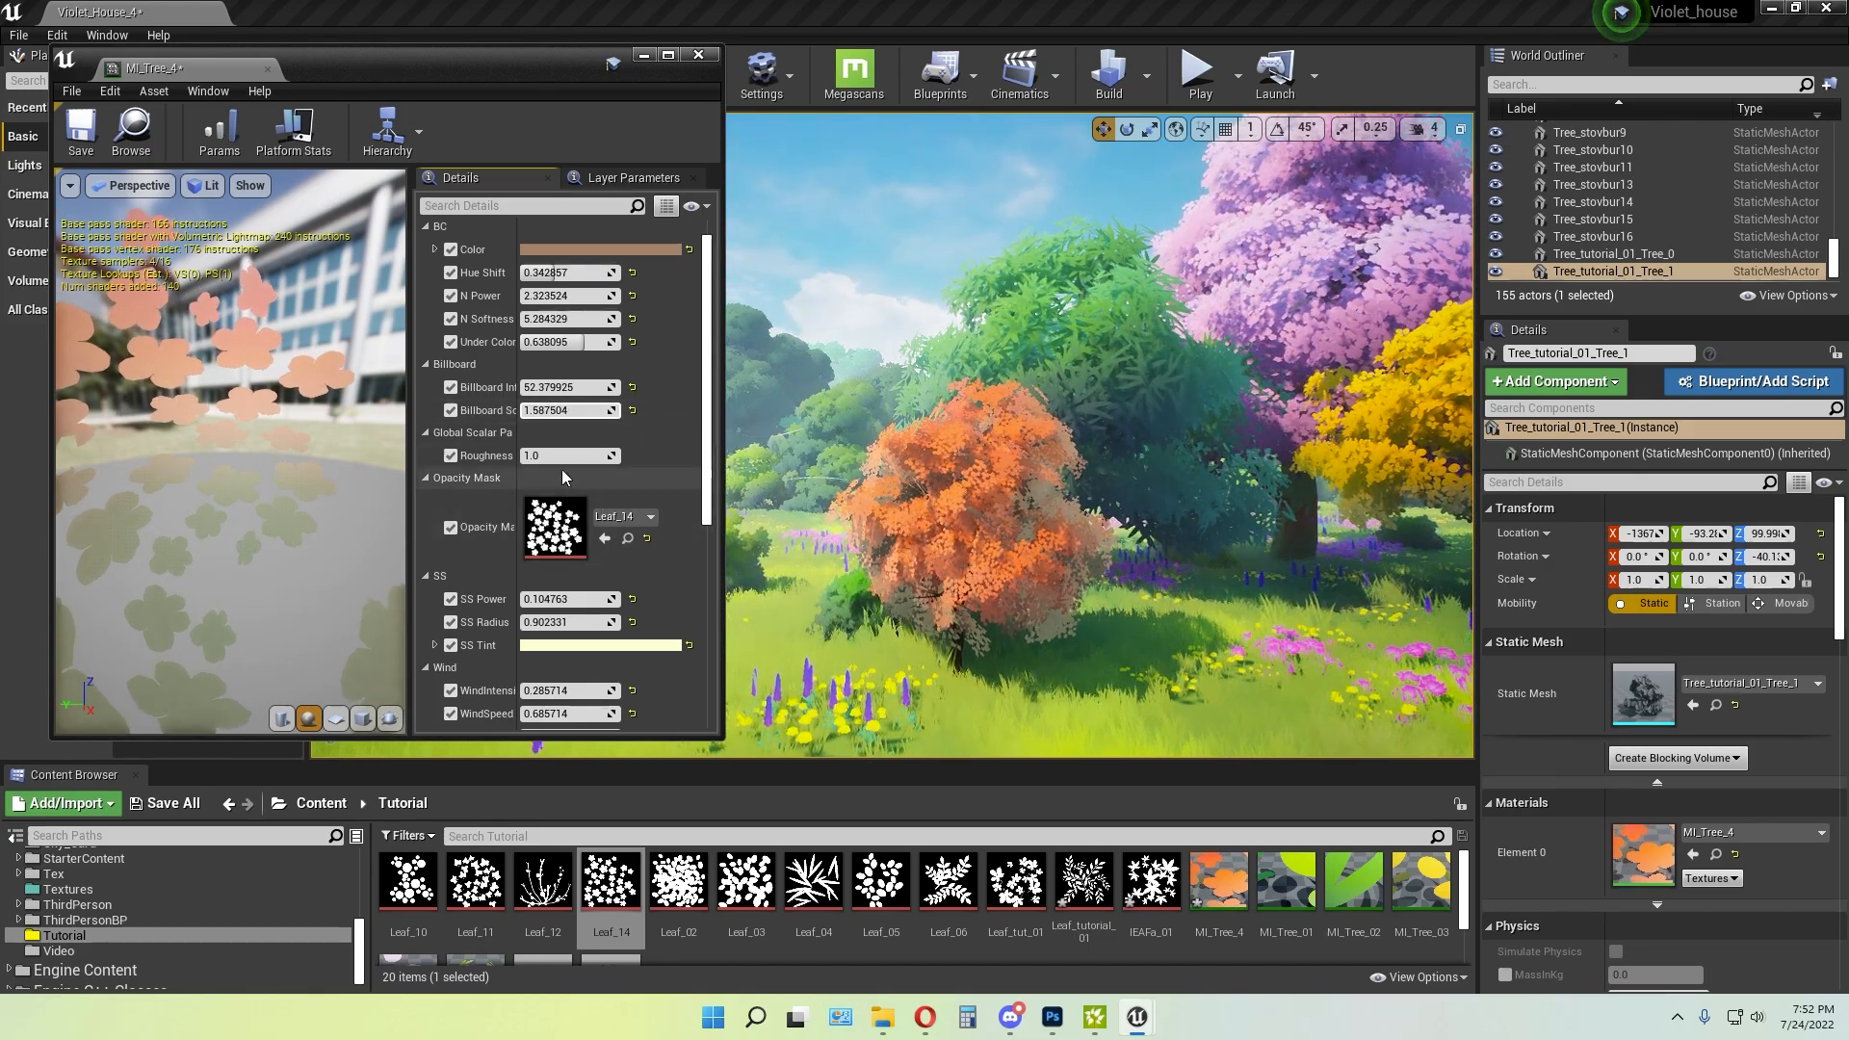
Try the Leaf_12 texture as the Opacity Mask of MI_Tree_4 and undo the change
scroll(577, 471, down, 3)
scroll(587, 469, down, 2)
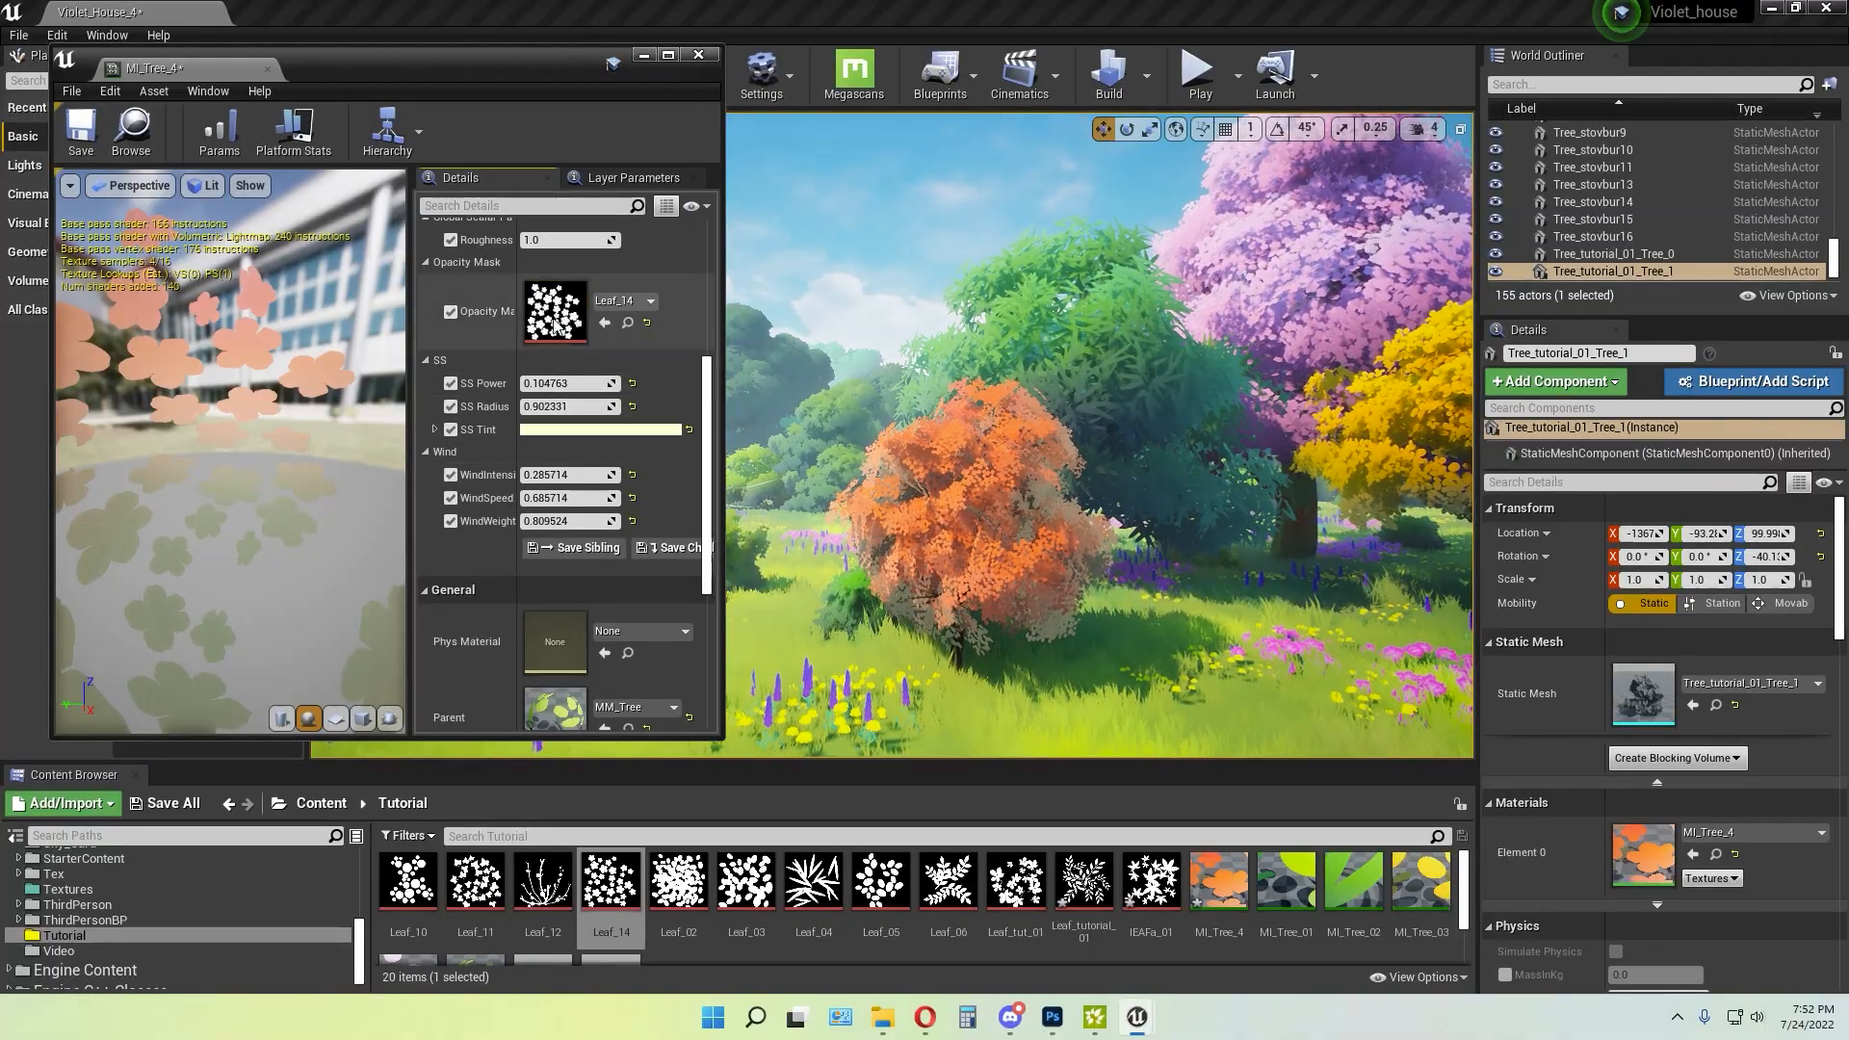
drag(543, 881, 547, 299)
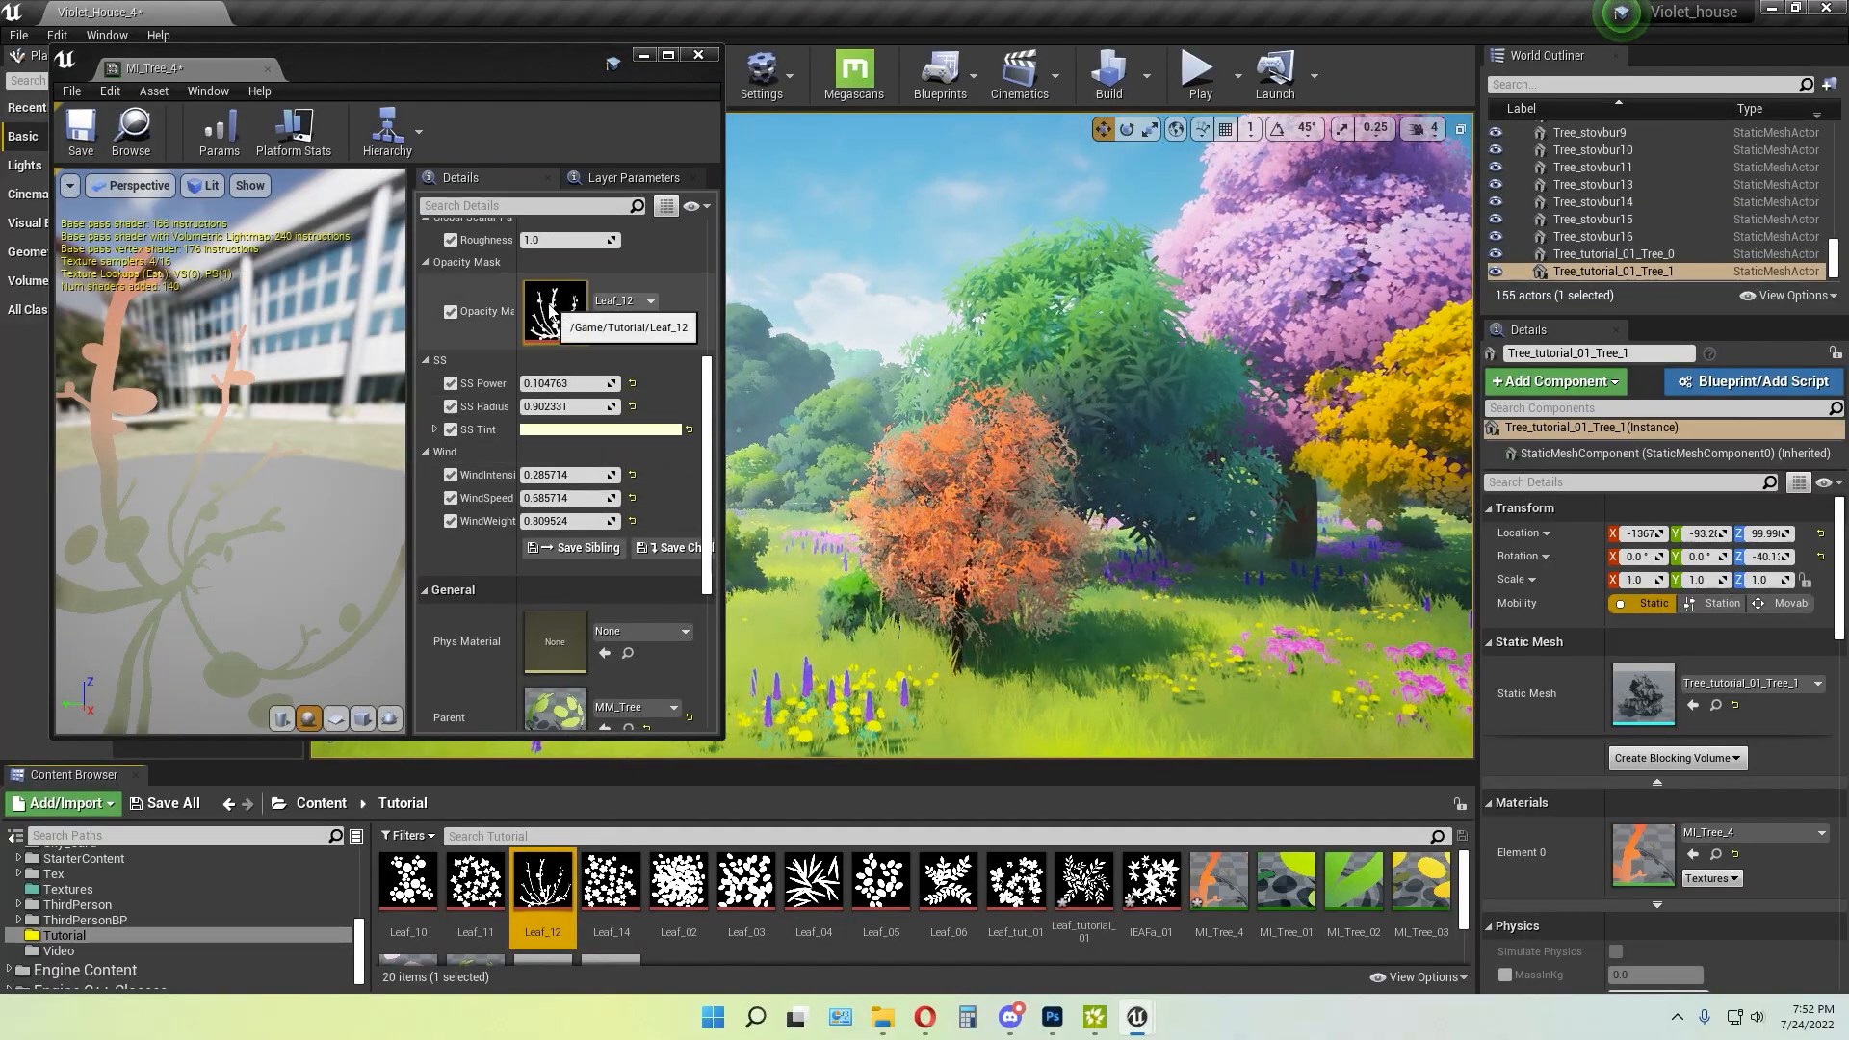
key(ctrl+z)
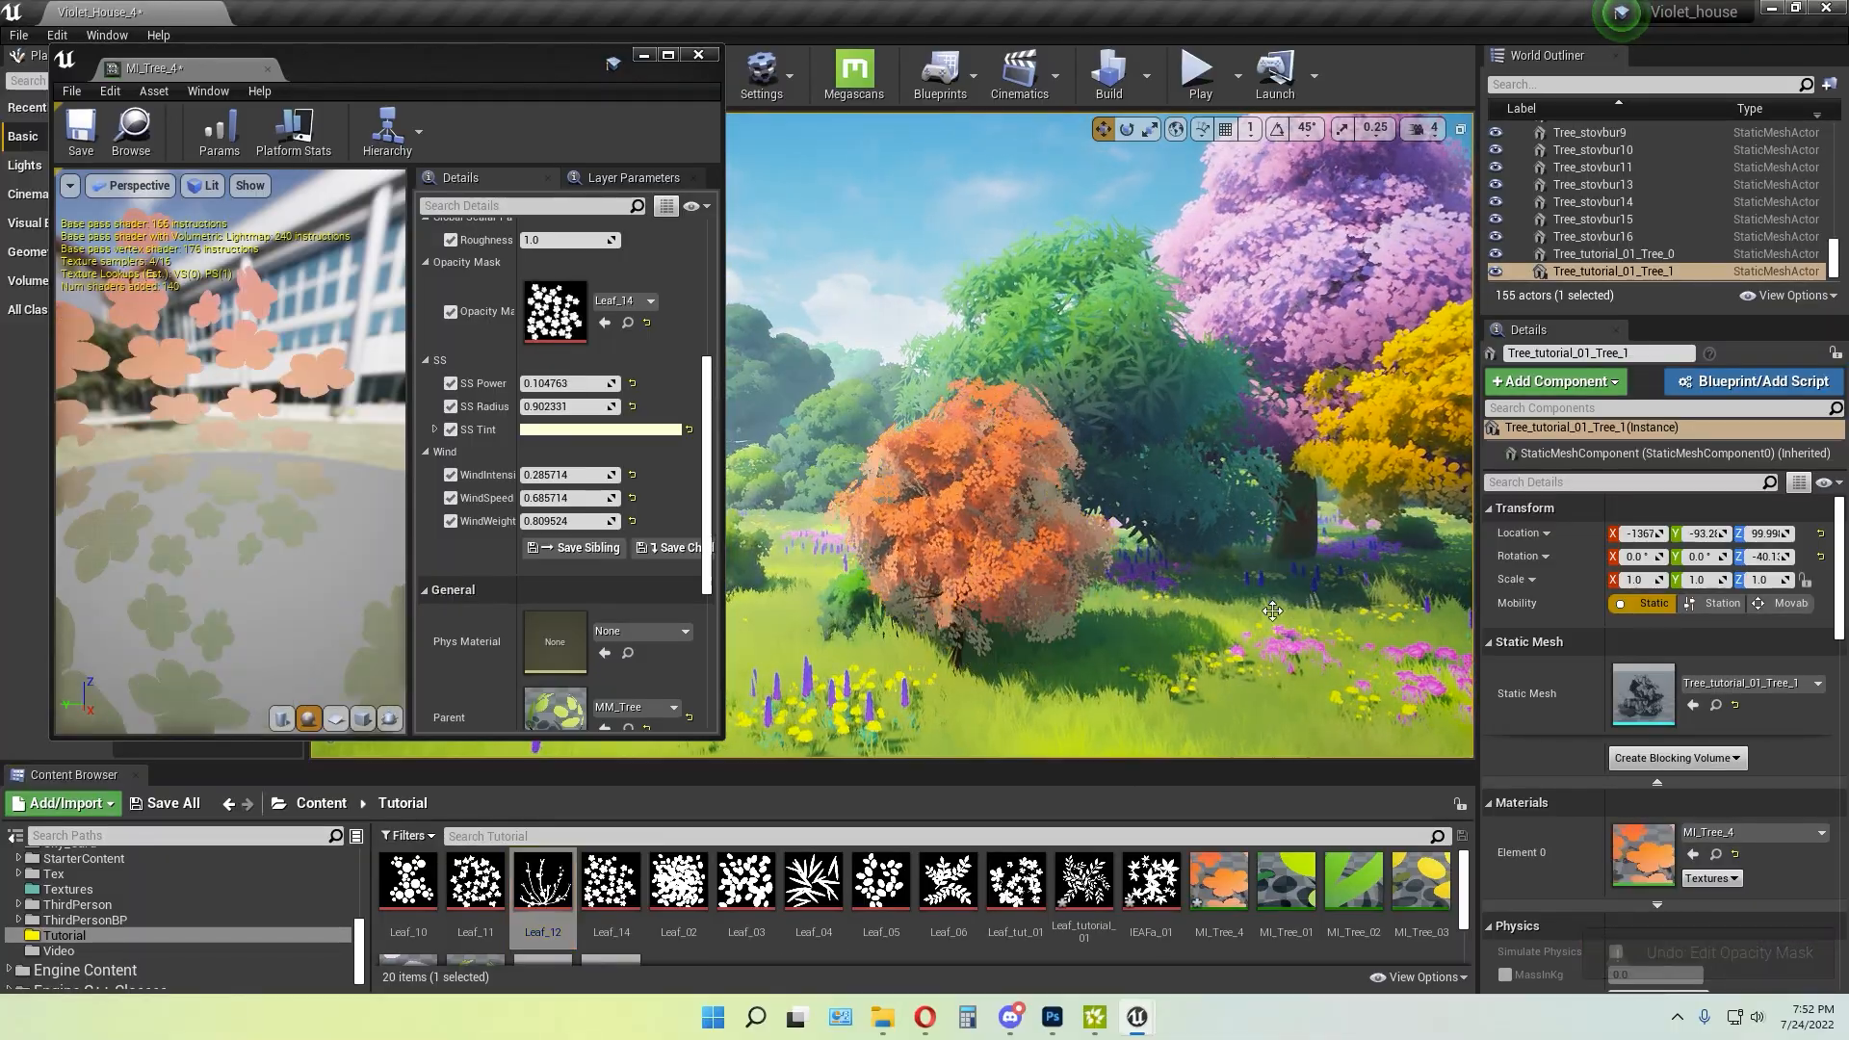
Set SS Power of MI_Tree_4 to 0.04762 and SS Radius to 1.092962, and change SS Tint to a saturated light yellow
scroll(676, 485, down, 1)
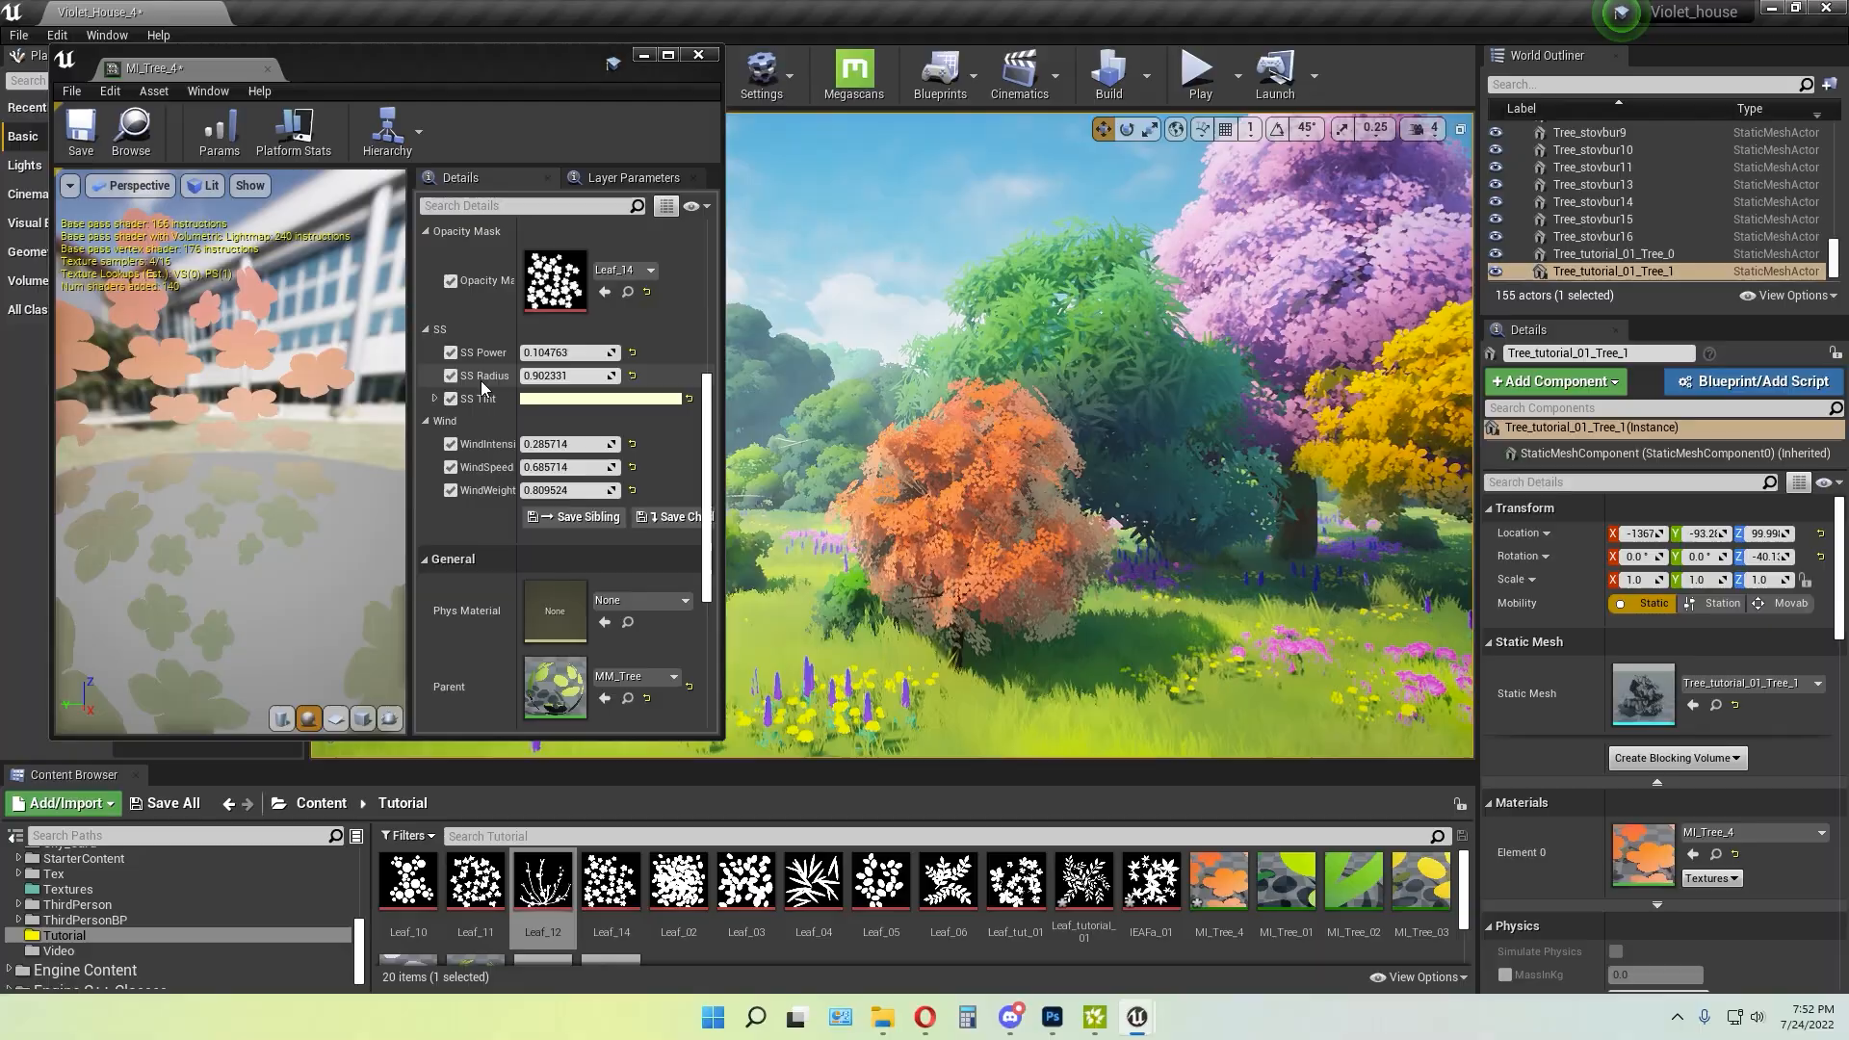
mouse_move(565, 353)
mouse_down()
mouse_move(544, 352)
mouse_move(587, 352)
mouse_move(537, 352)
mouse_move(520, 376)
mouse_move(559, 375)
mouse_up()
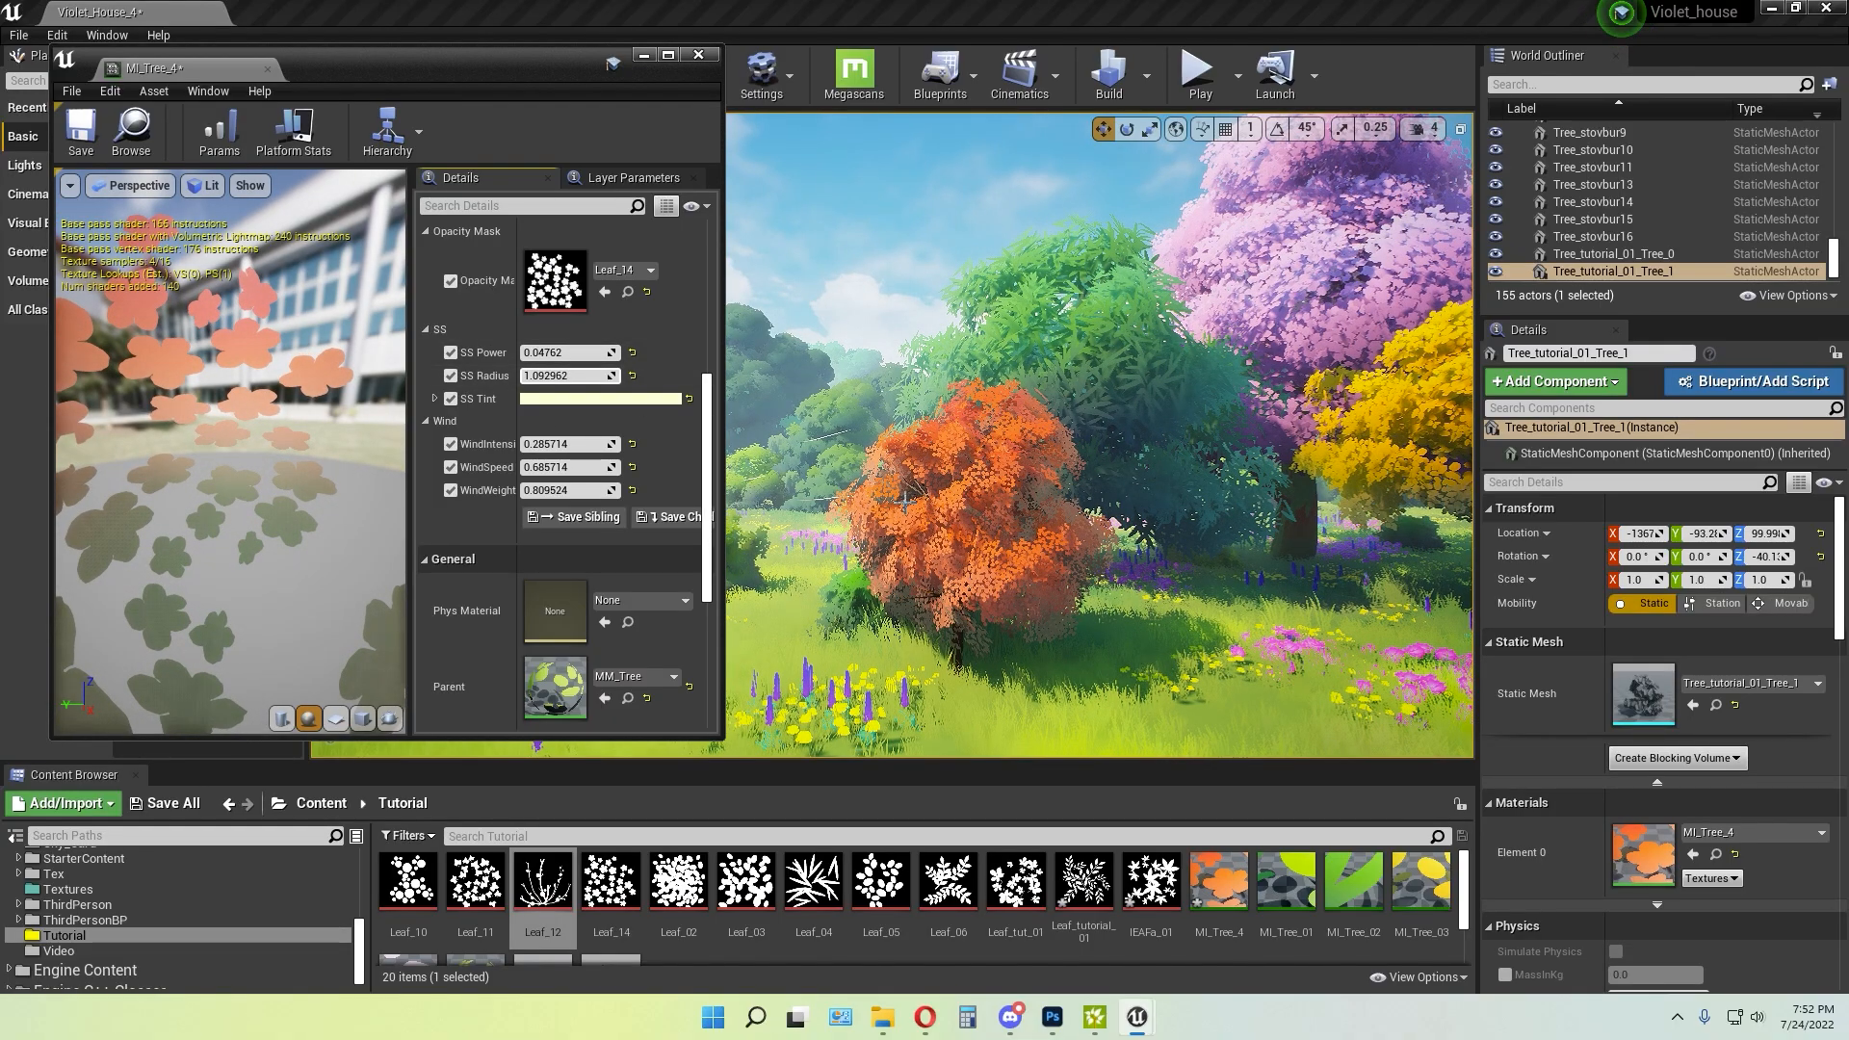
click(558, 399)
drag(785, 421, 598, 409)
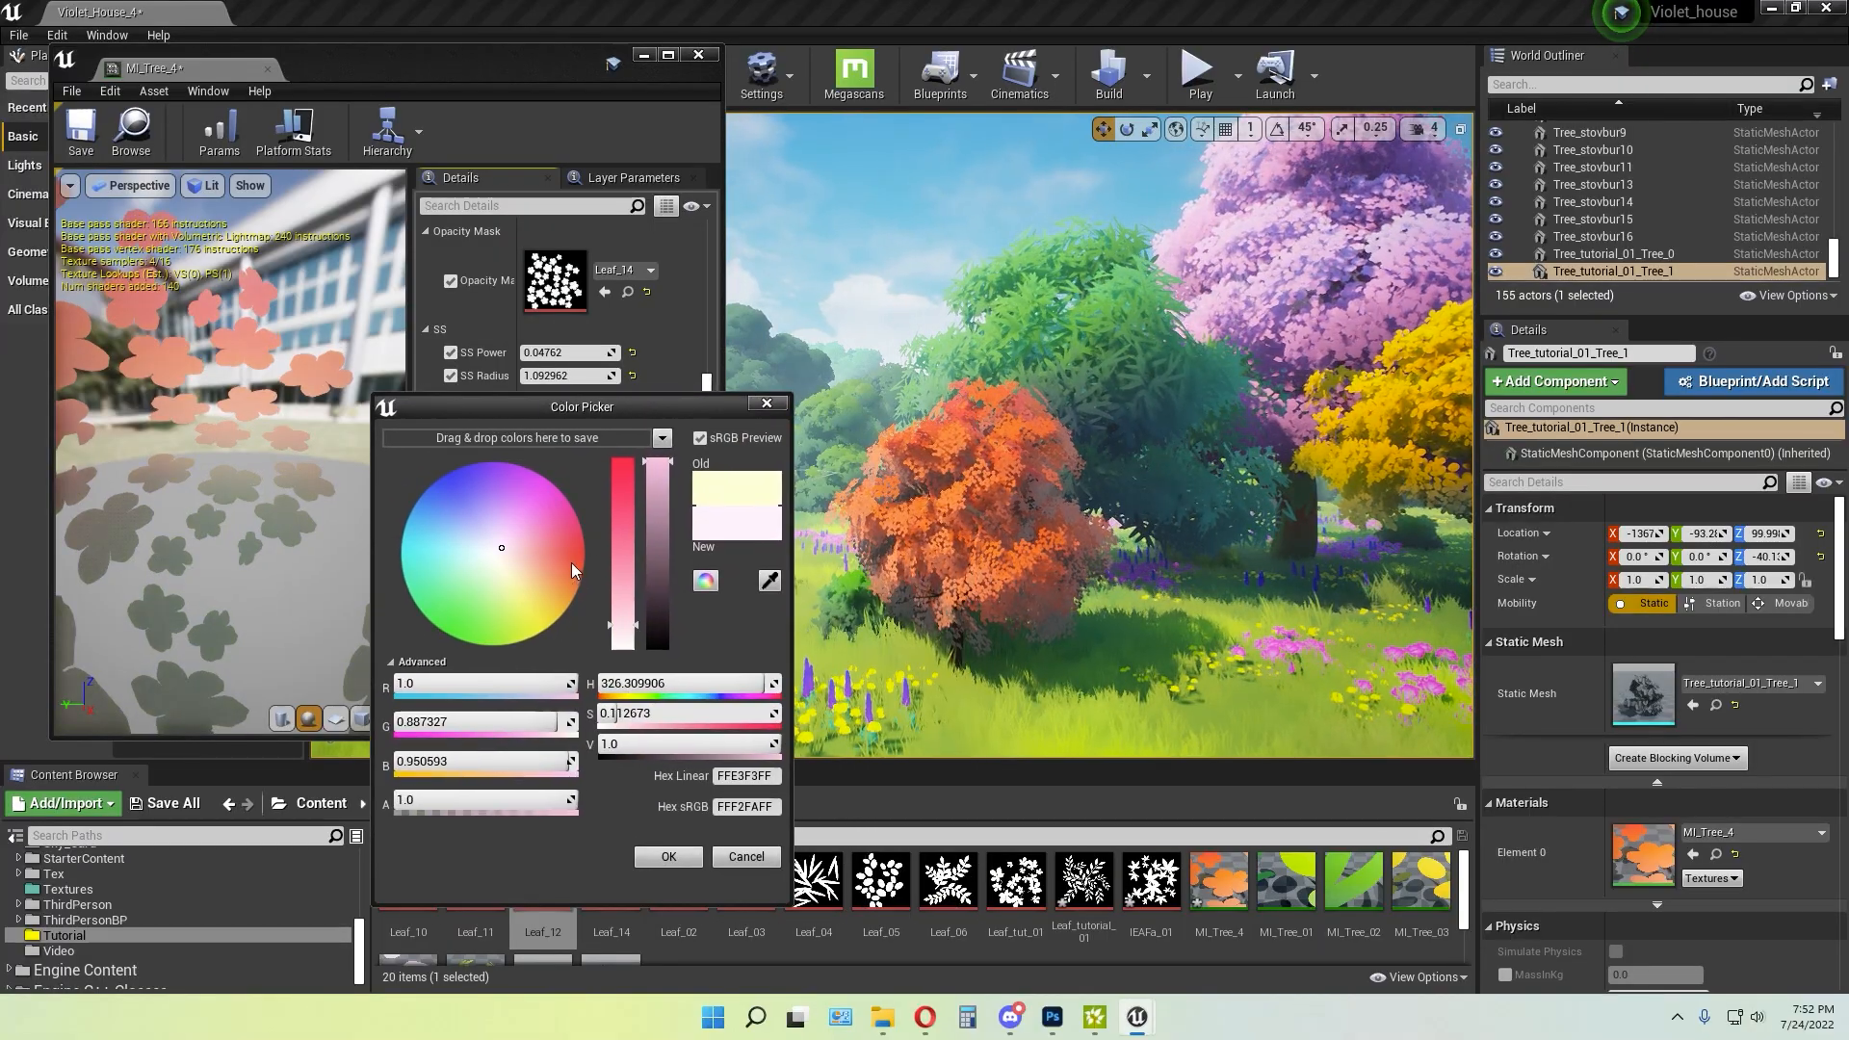
mouse_move(563, 563)
mouse_down()
mouse_move(449, 595)
mouse_move(447, 553)
mouse_move(512, 547)
mouse_move(439, 609)
mouse_move(528, 588)
mouse_move(481, 603)
mouse_move(553, 626)
mouse_move(529, 622)
mouse_move(541, 595)
mouse_up()
click(666, 857)
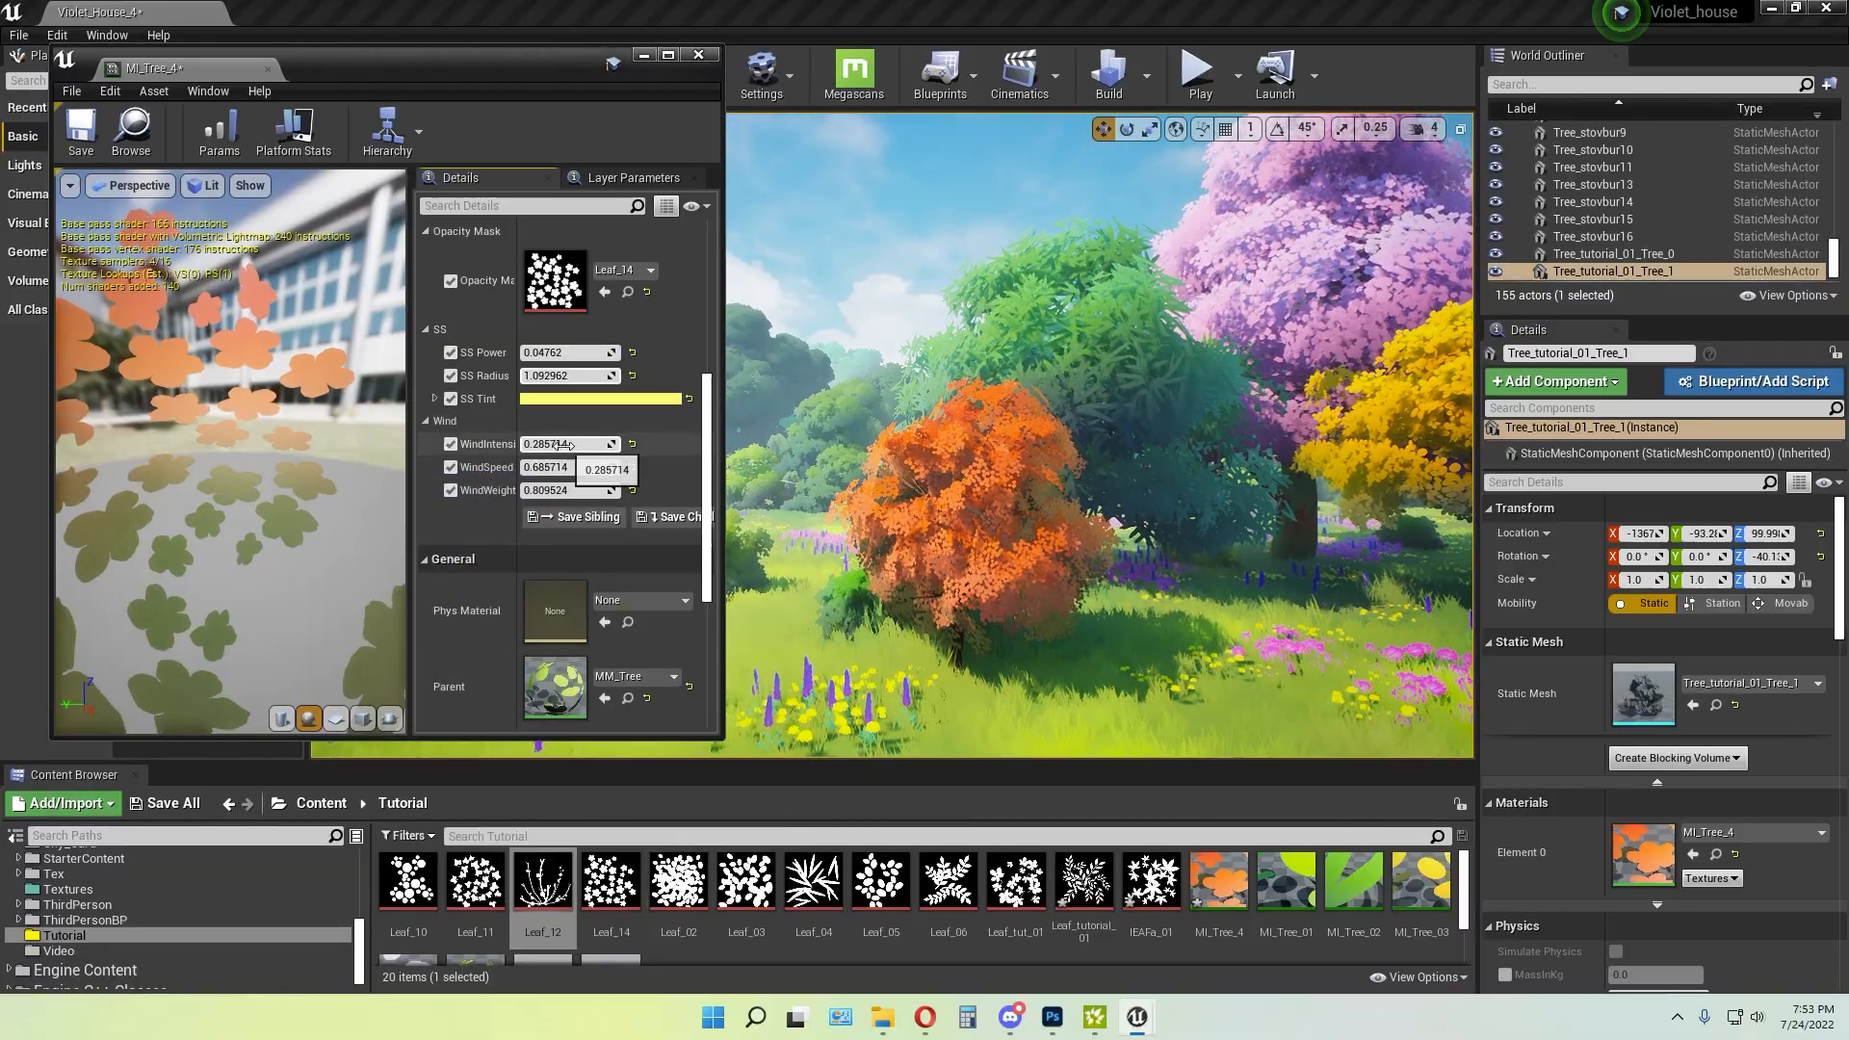
Set the wind intensity of MI_Tree_4 to 0.342857, try higher wind speed and wind weight, and undo those two changes
mouse_move(550, 444)
mouse_down()
mouse_move(605, 490)
mouse_move(578, 467)
mouse_up()
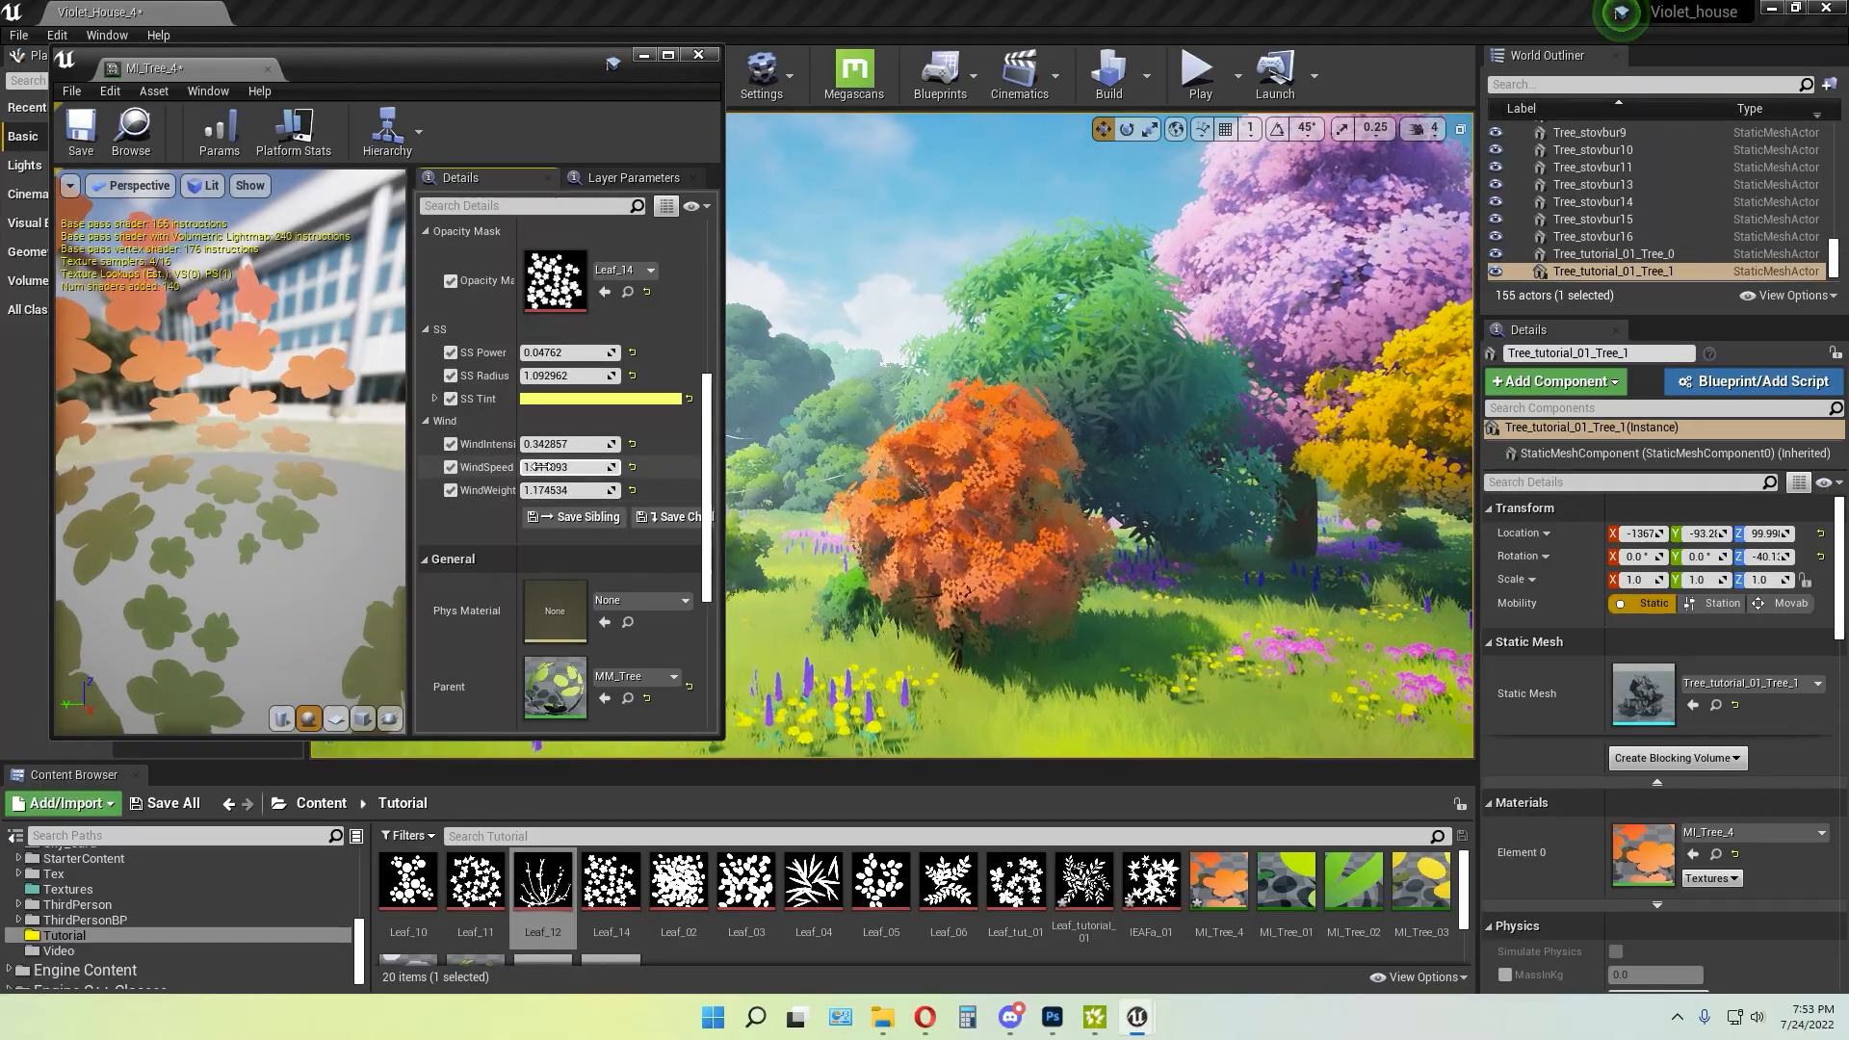
key(ctrl+z)
key(ctrl+z)
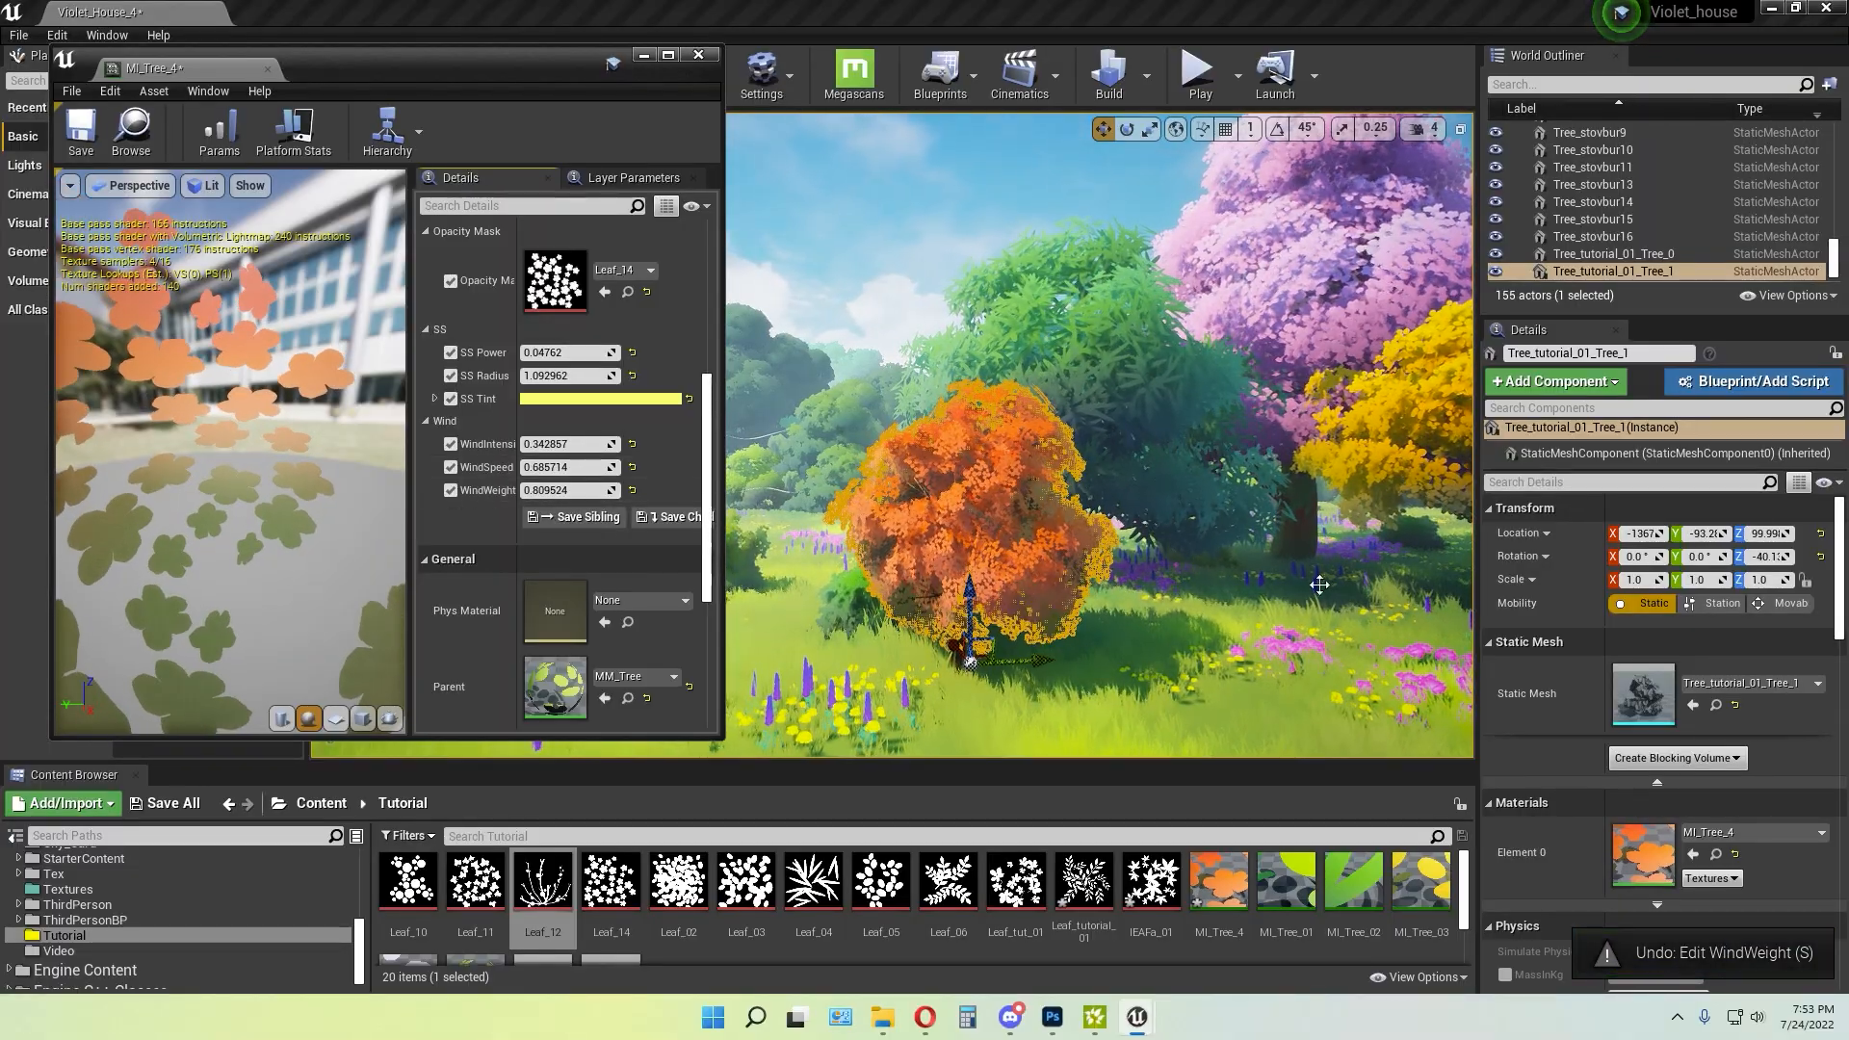
Deselect the tree to view it among the others, and save and close the MI_Tree_4 material instance
click(1320, 584)
key(s)
right_drag(1319, 584, 1371, 584)
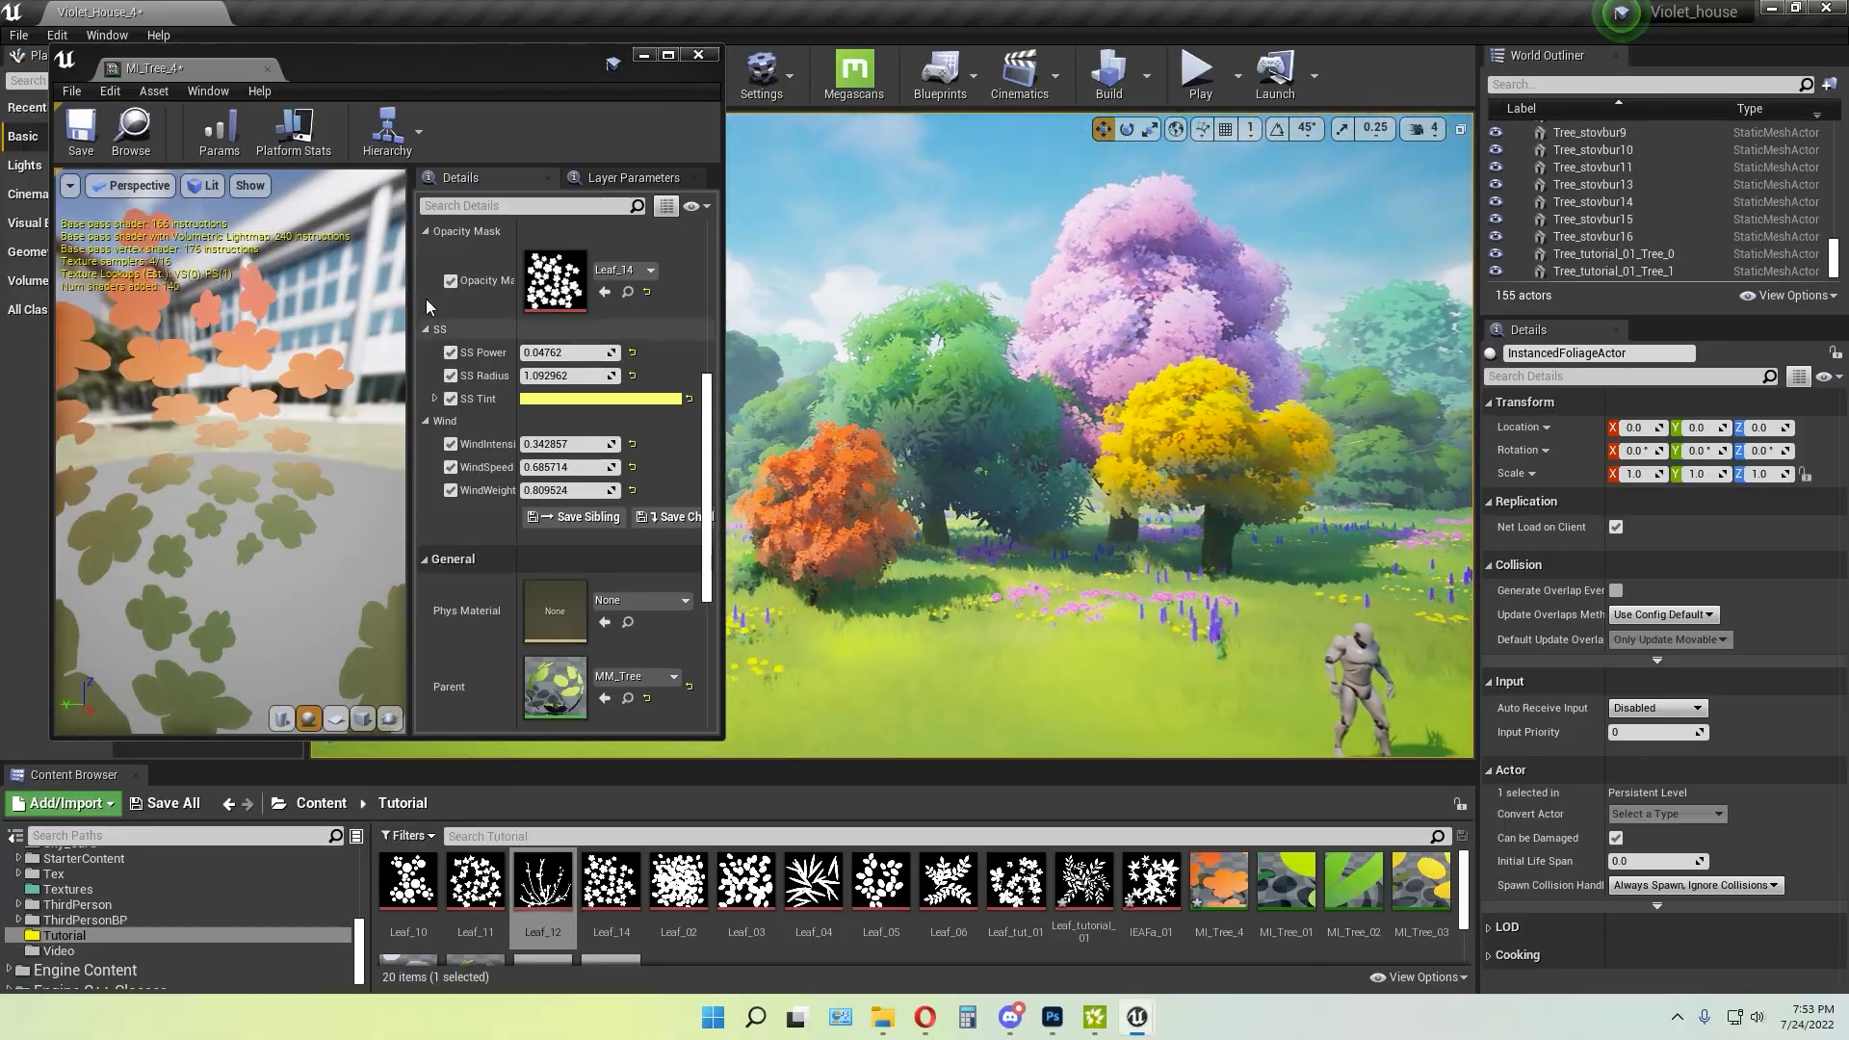
click(81, 130)
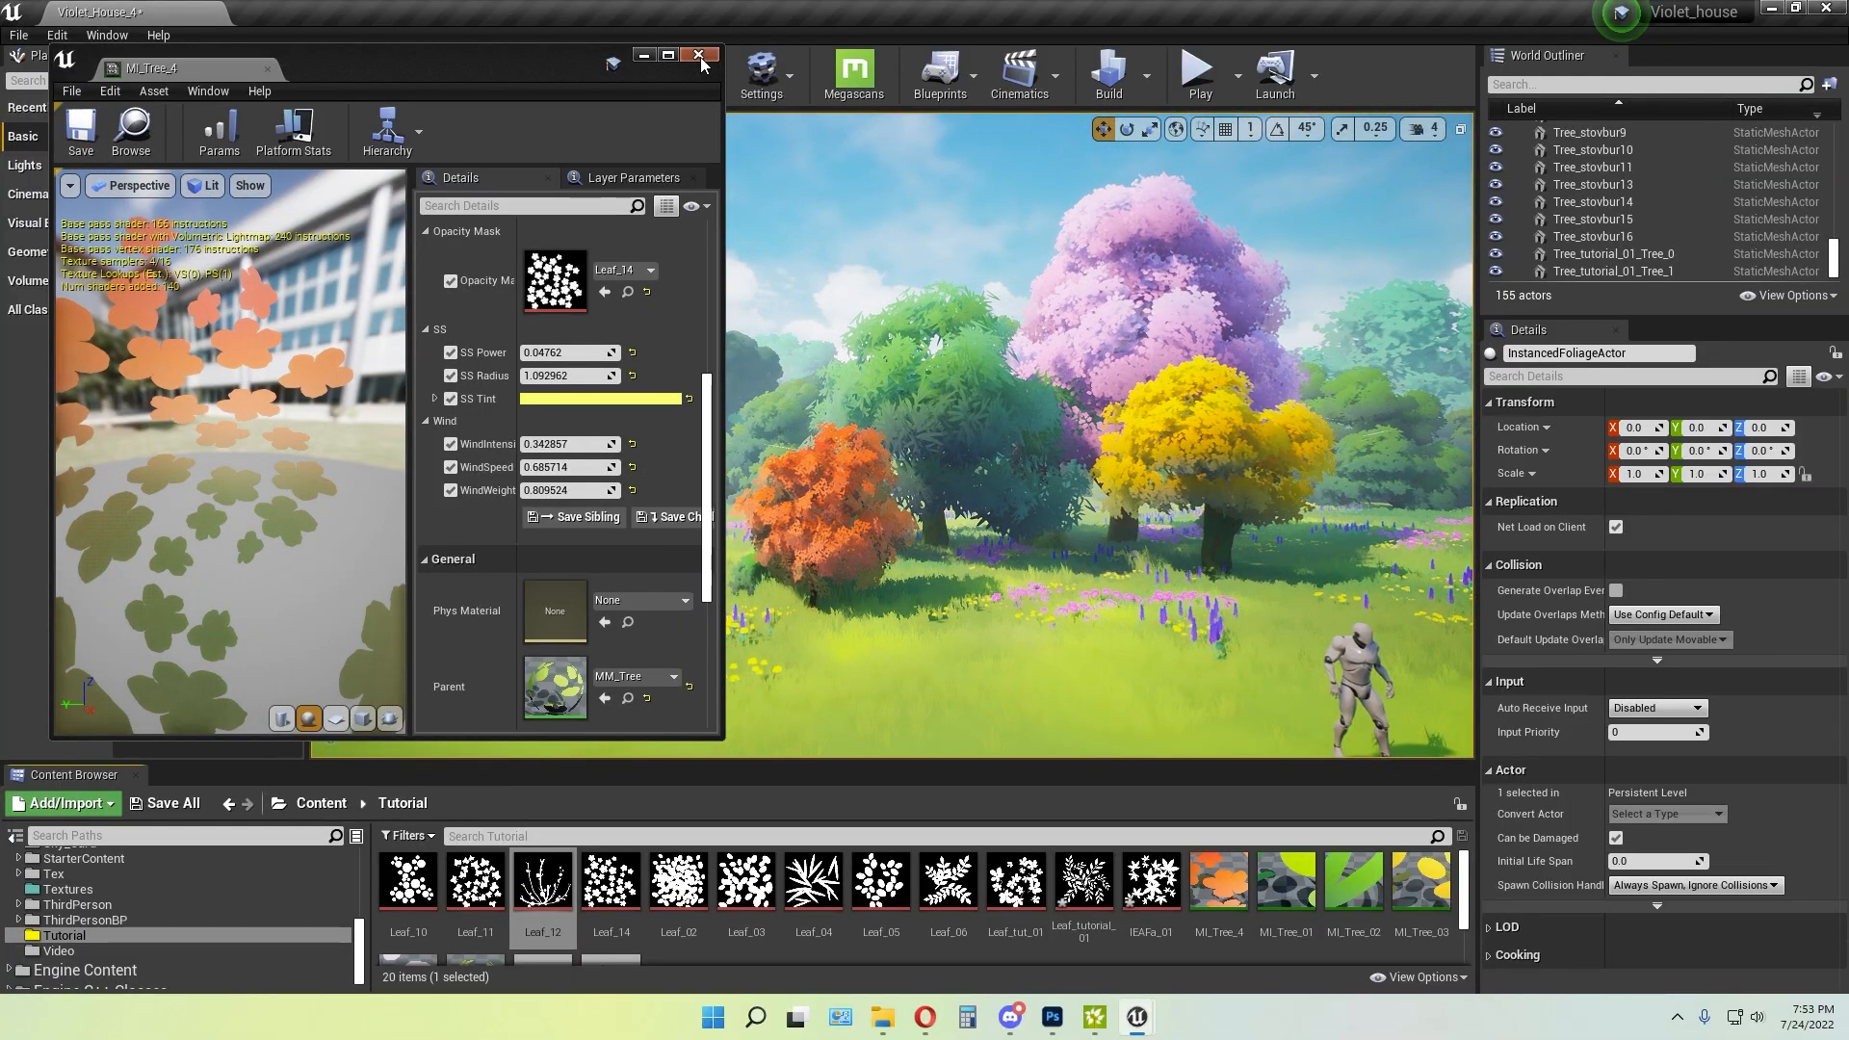
click(699, 54)
Play the level and run the character around the orange, green and yellow trees and the meadow to examine the foliage, and stop playing
click(952, 631)
right_drag(952, 631, 991, 613)
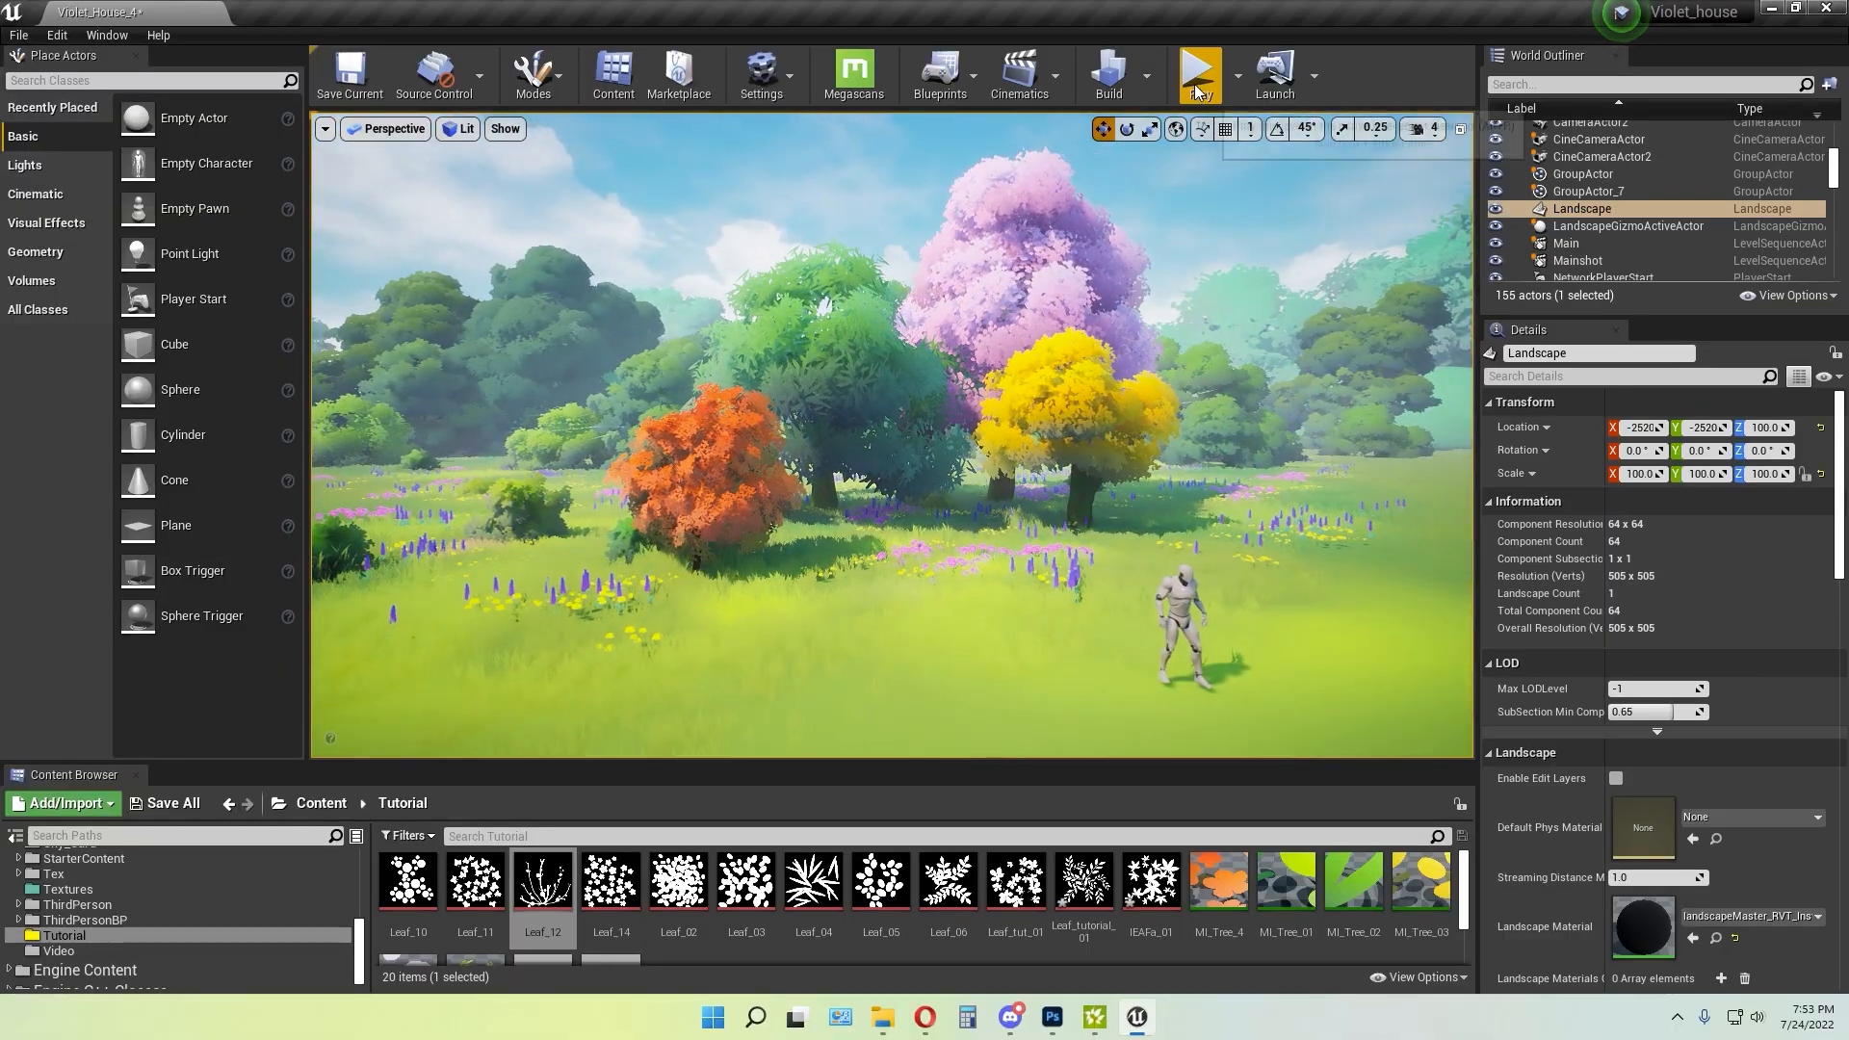
key(alt+p)
key(w)
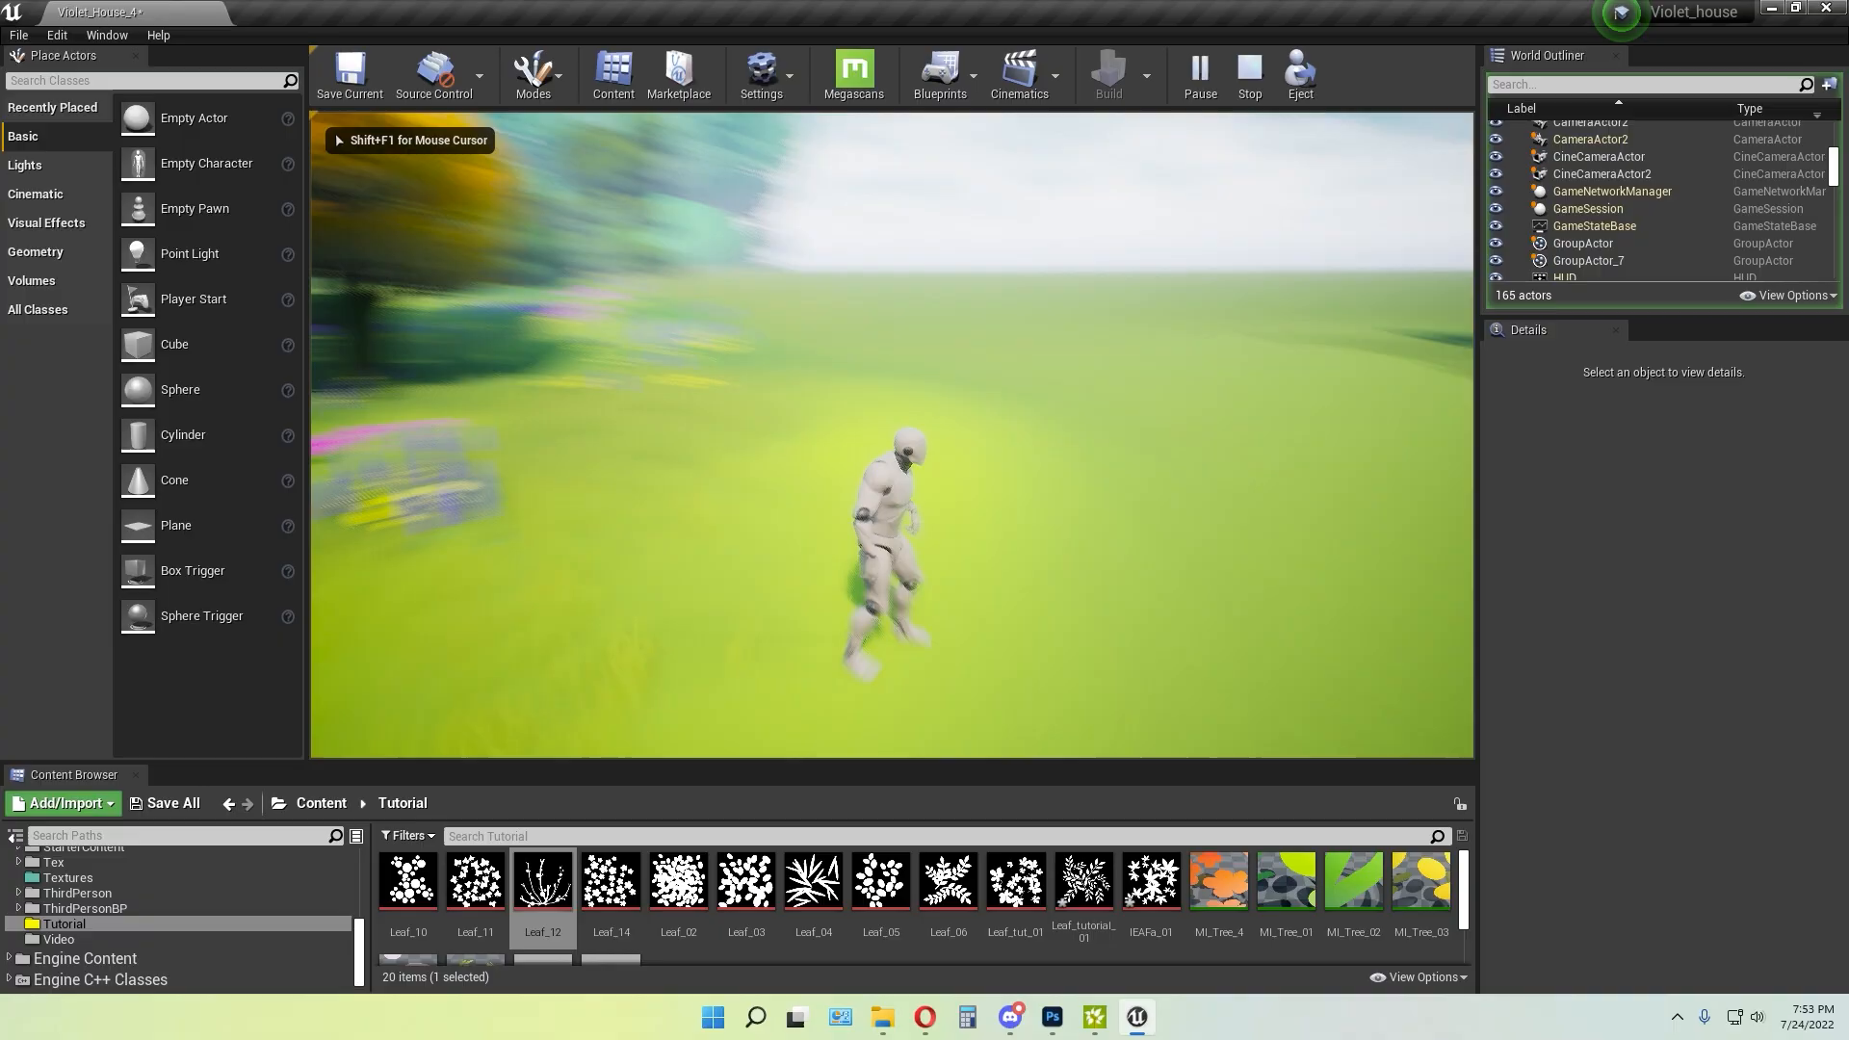
key(w)
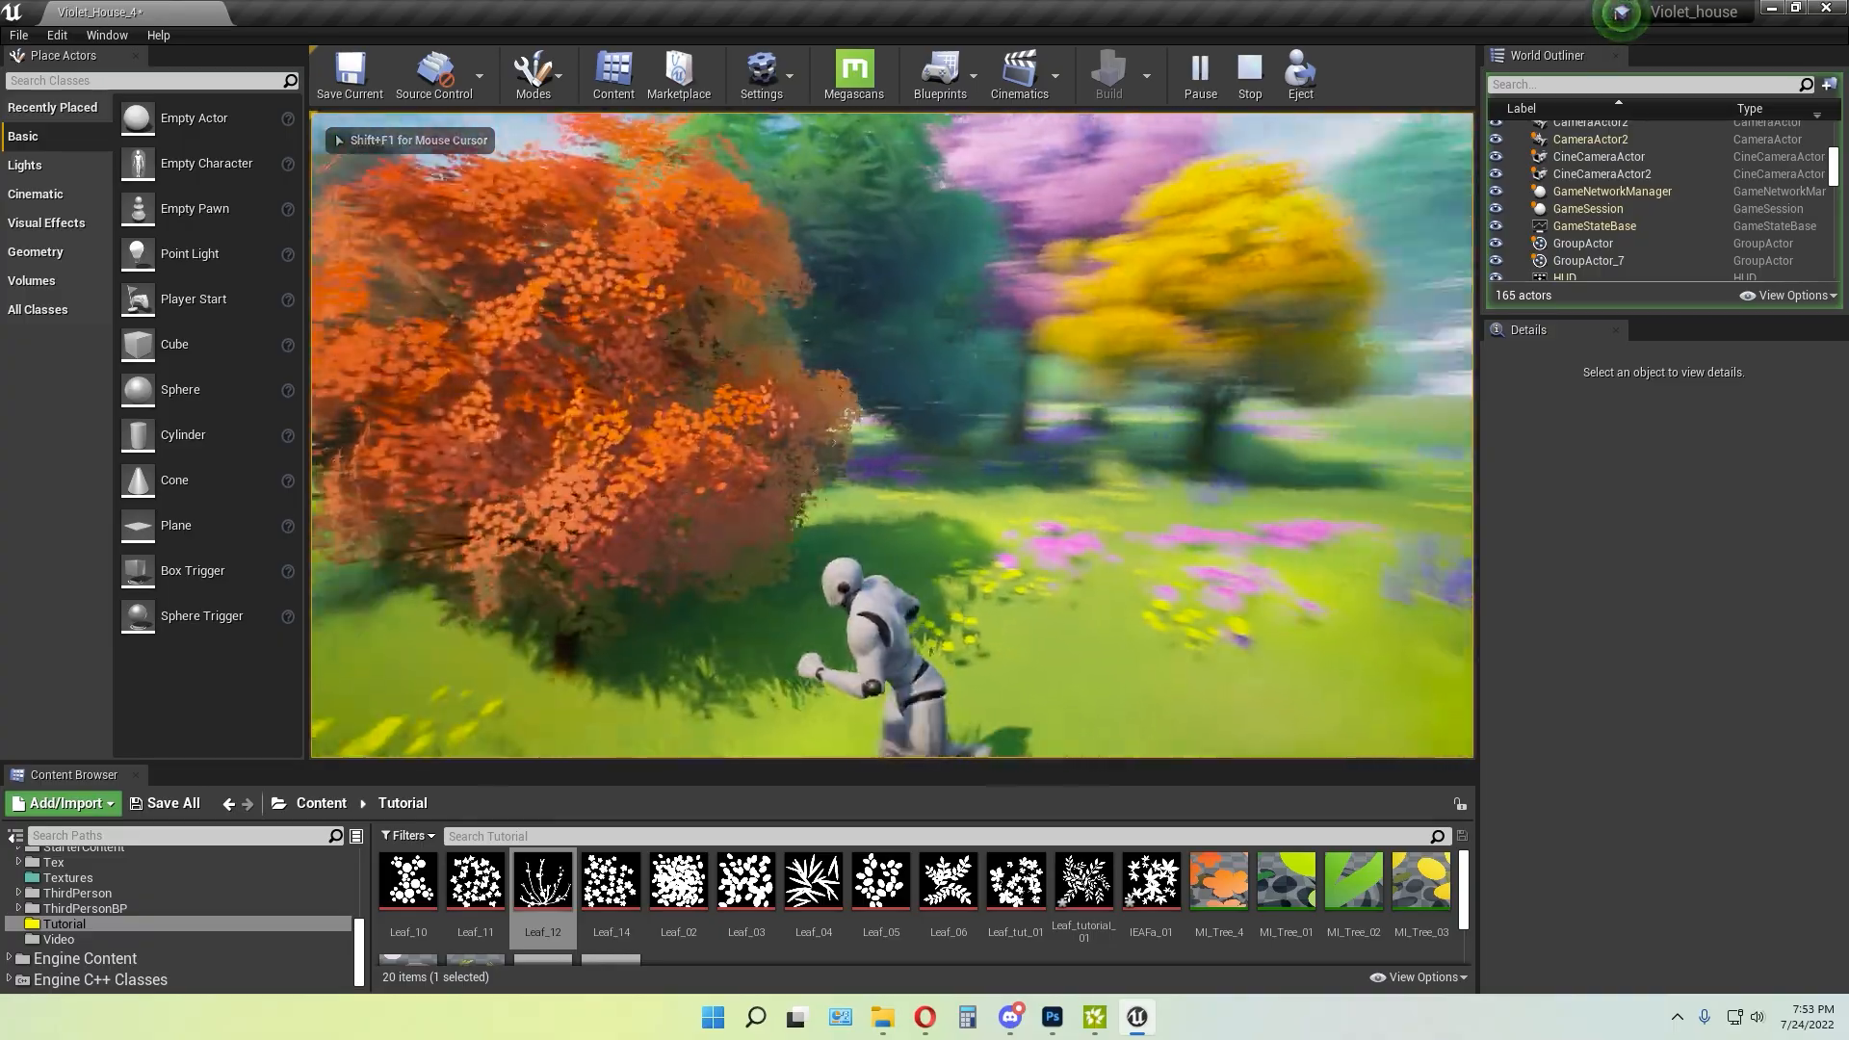
key(a)
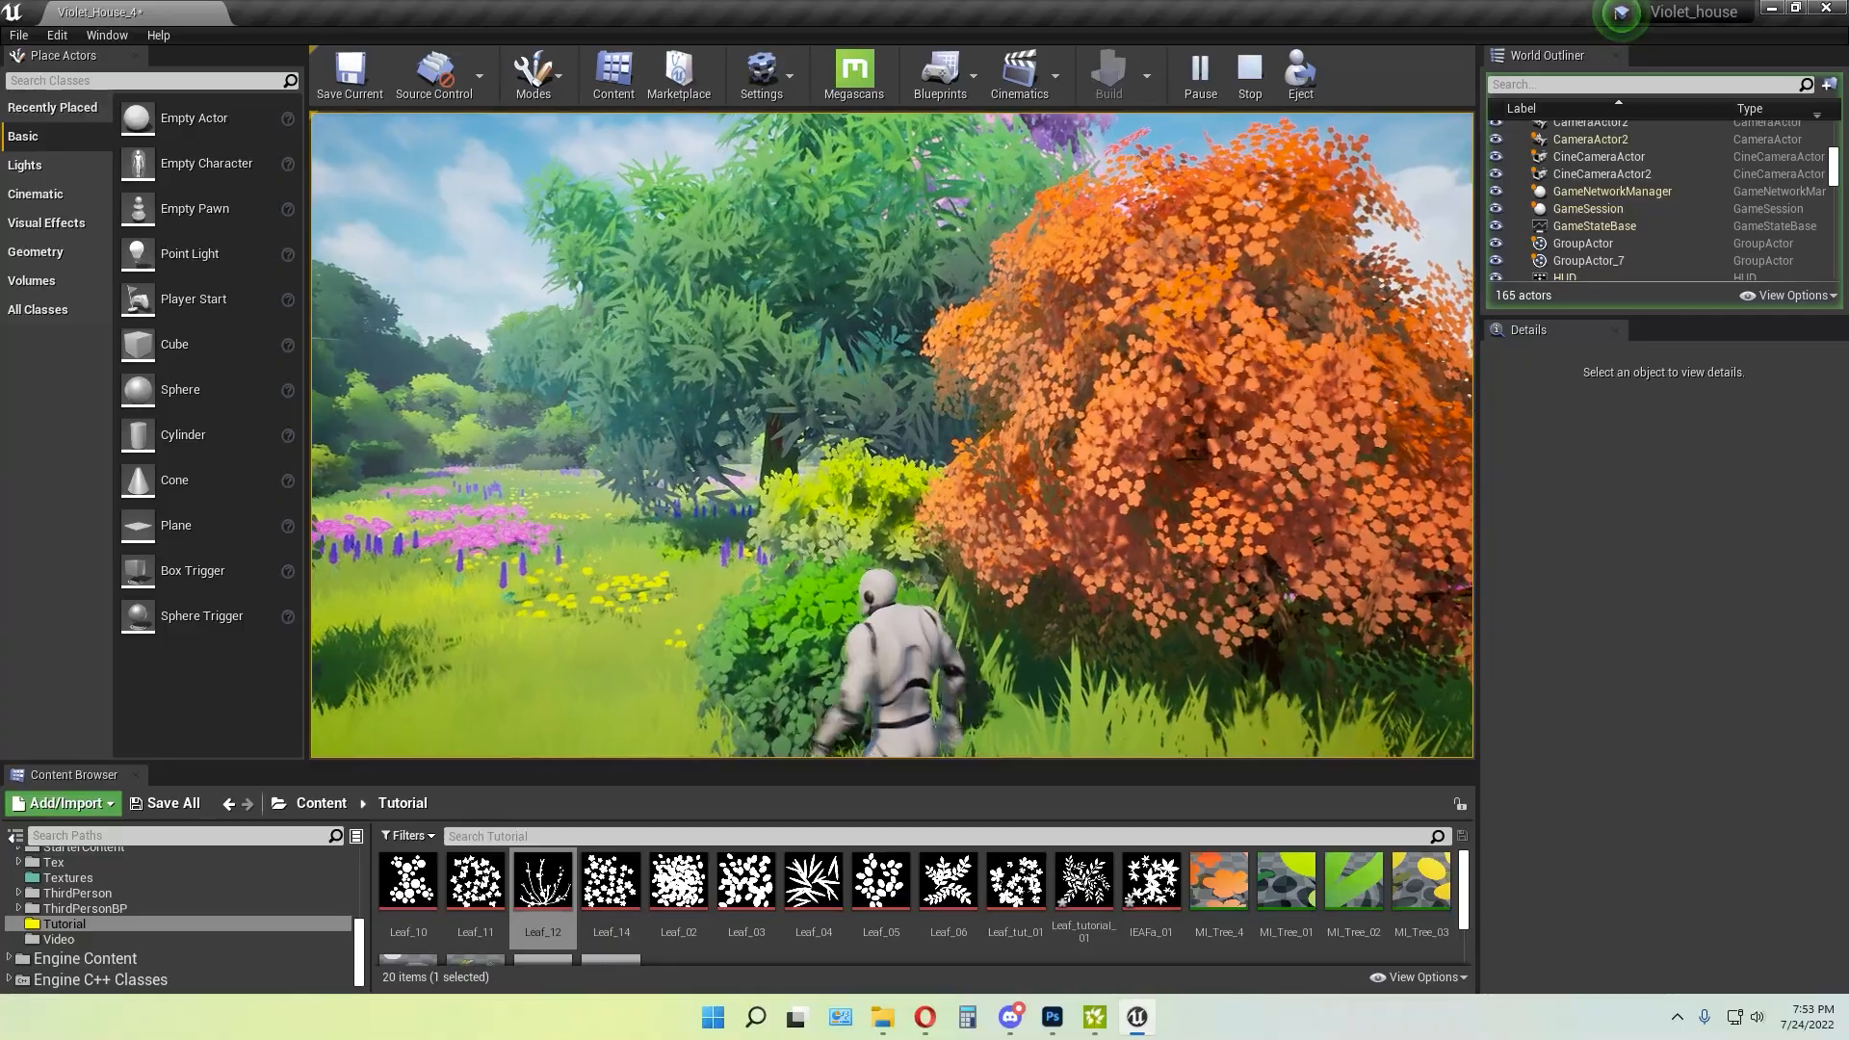
key(d)
key(d)
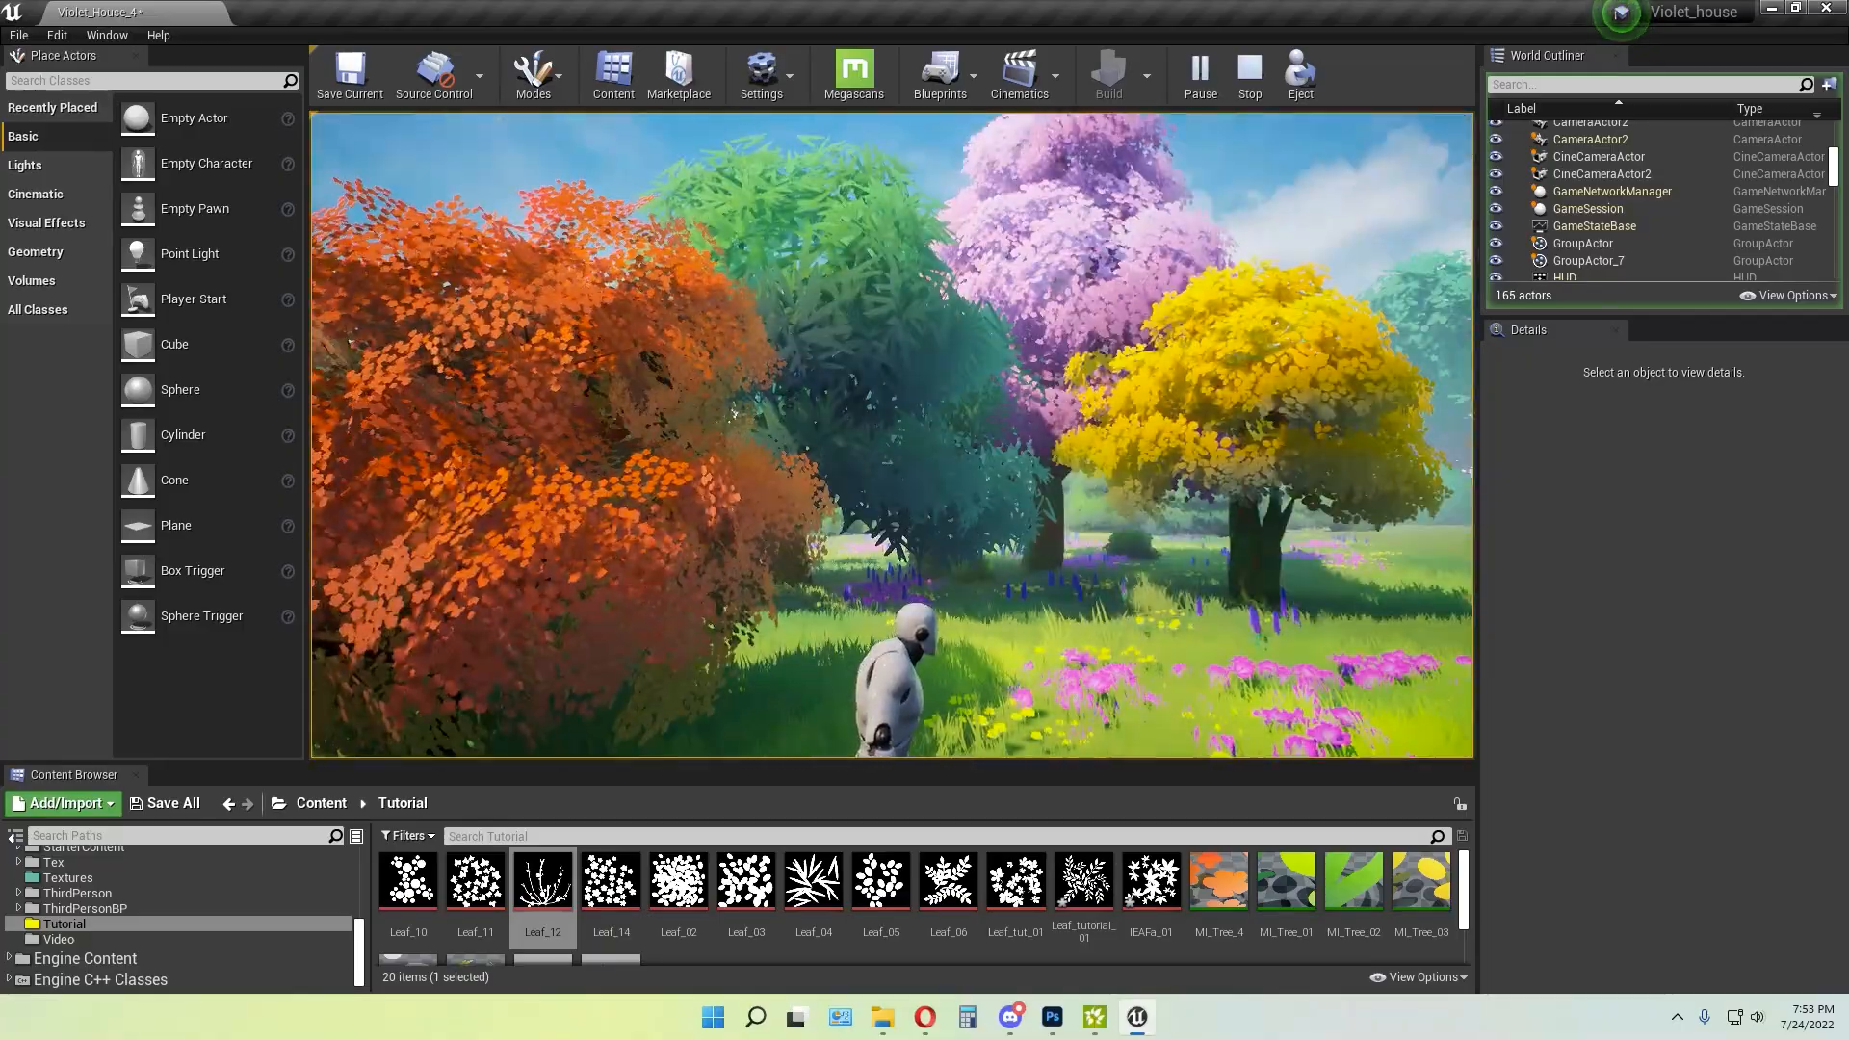
key(w)
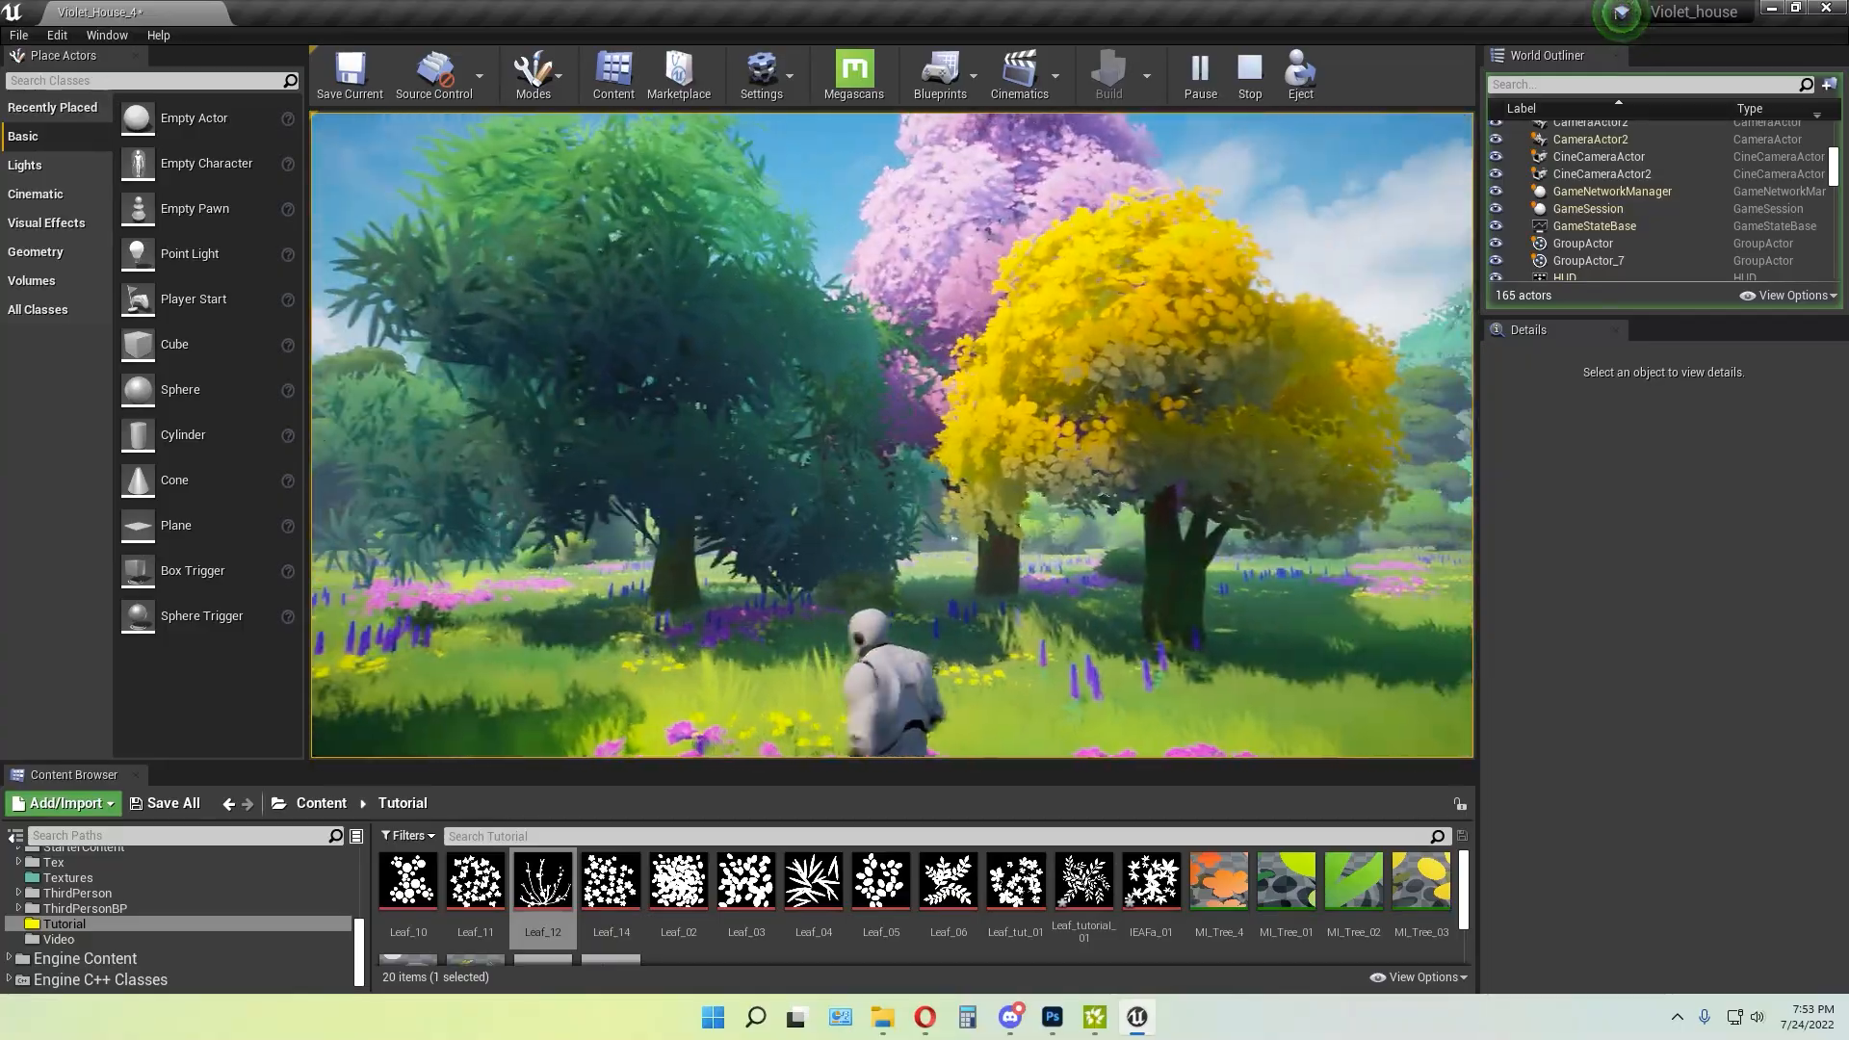
key(w)
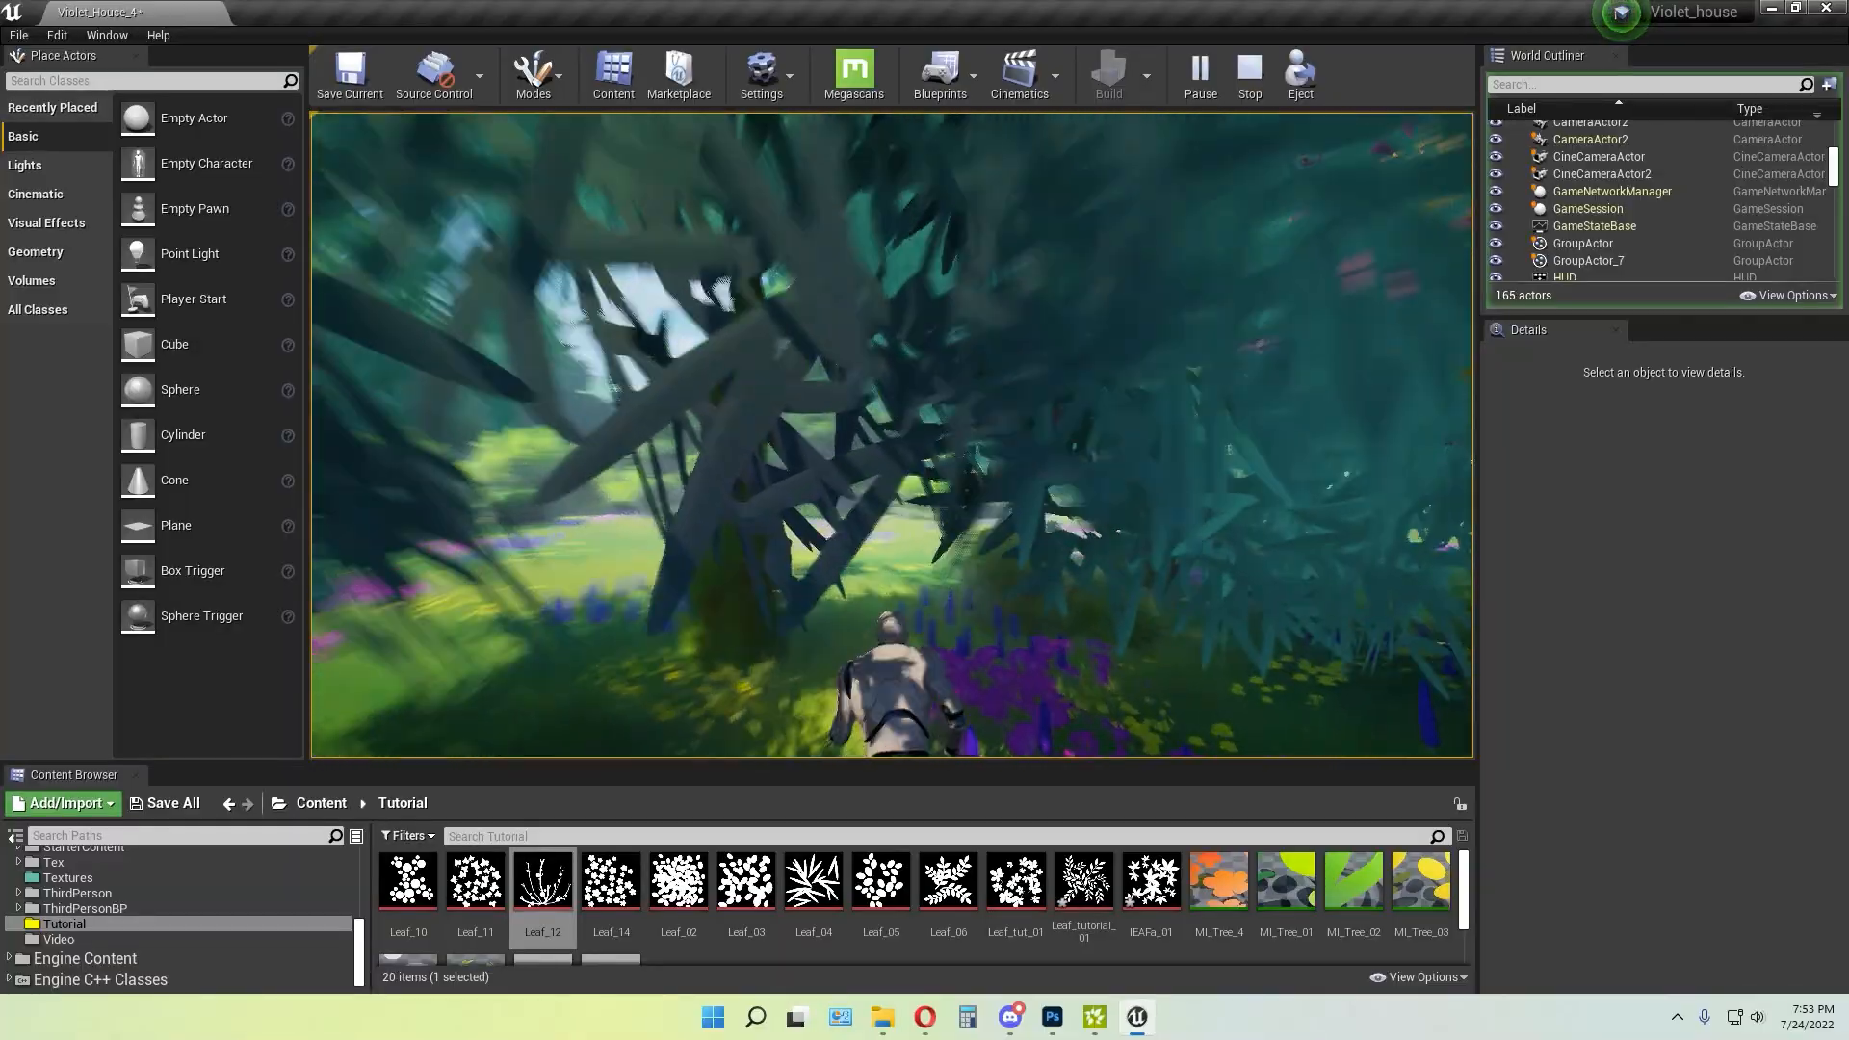
key(w)
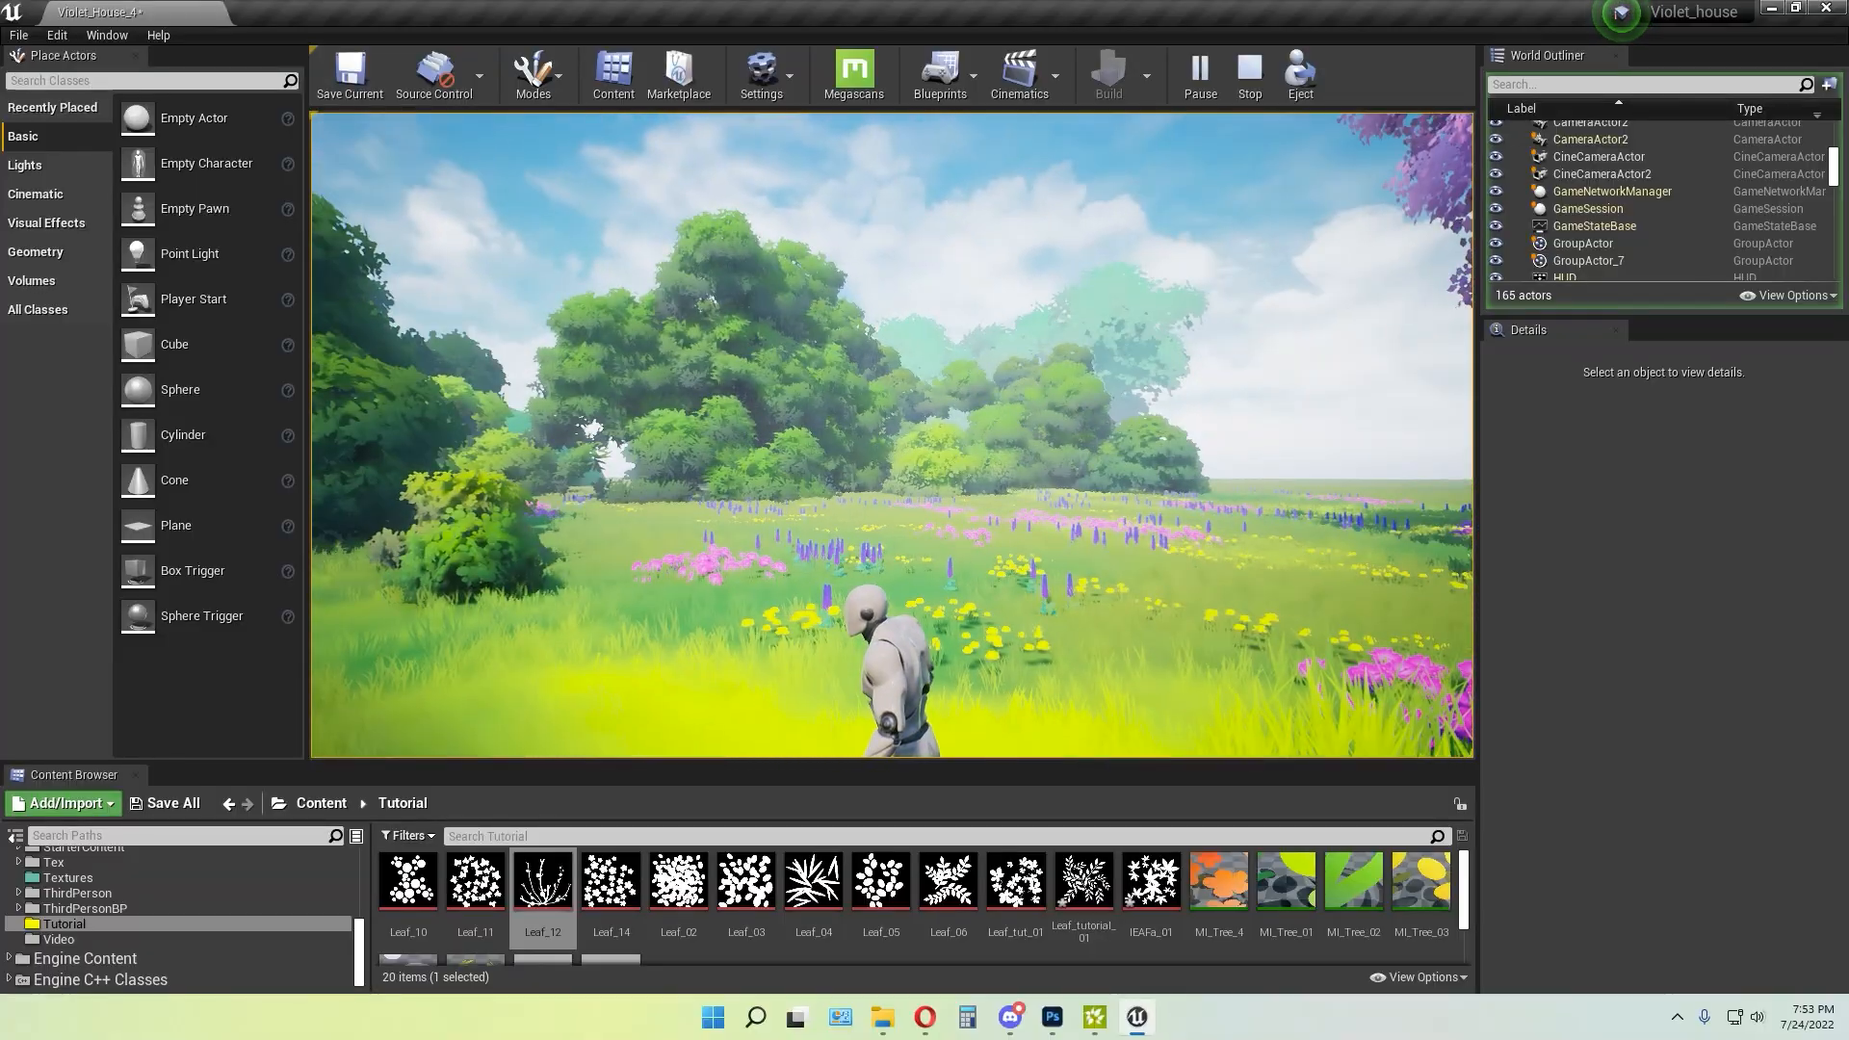
key(w)
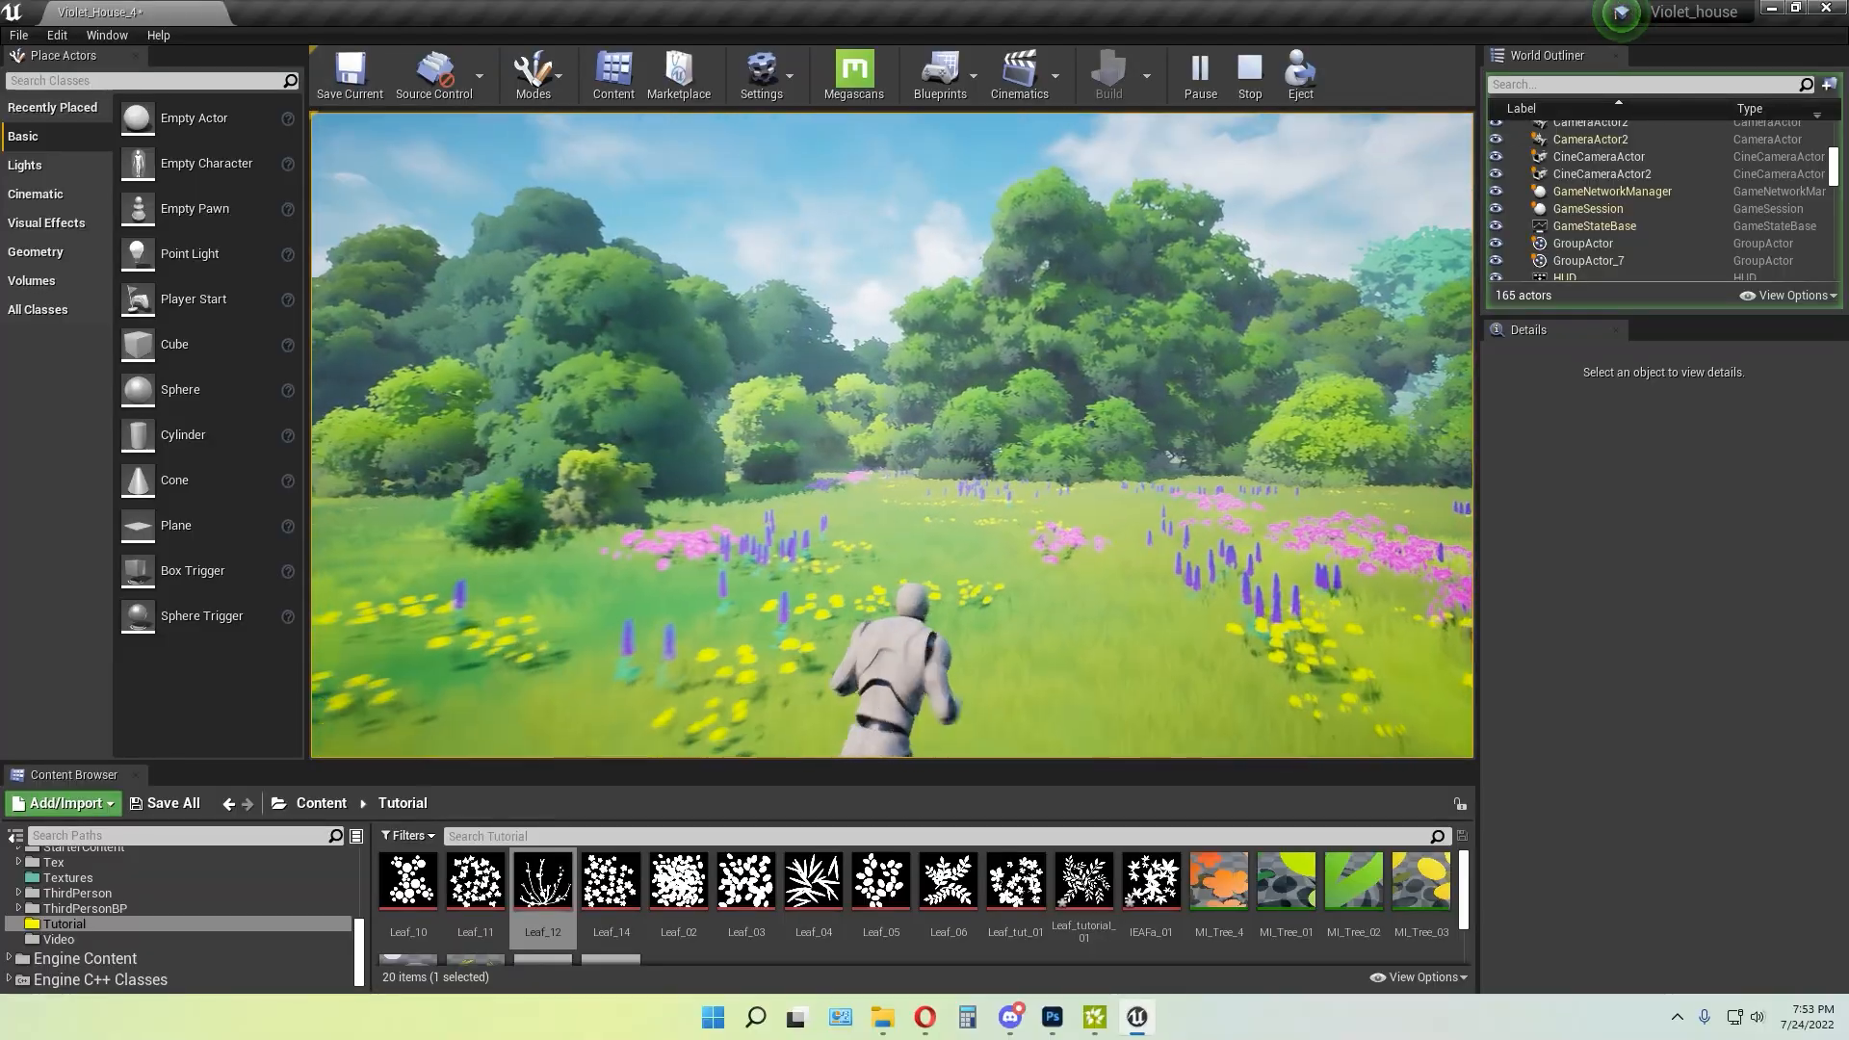
key(Escape)
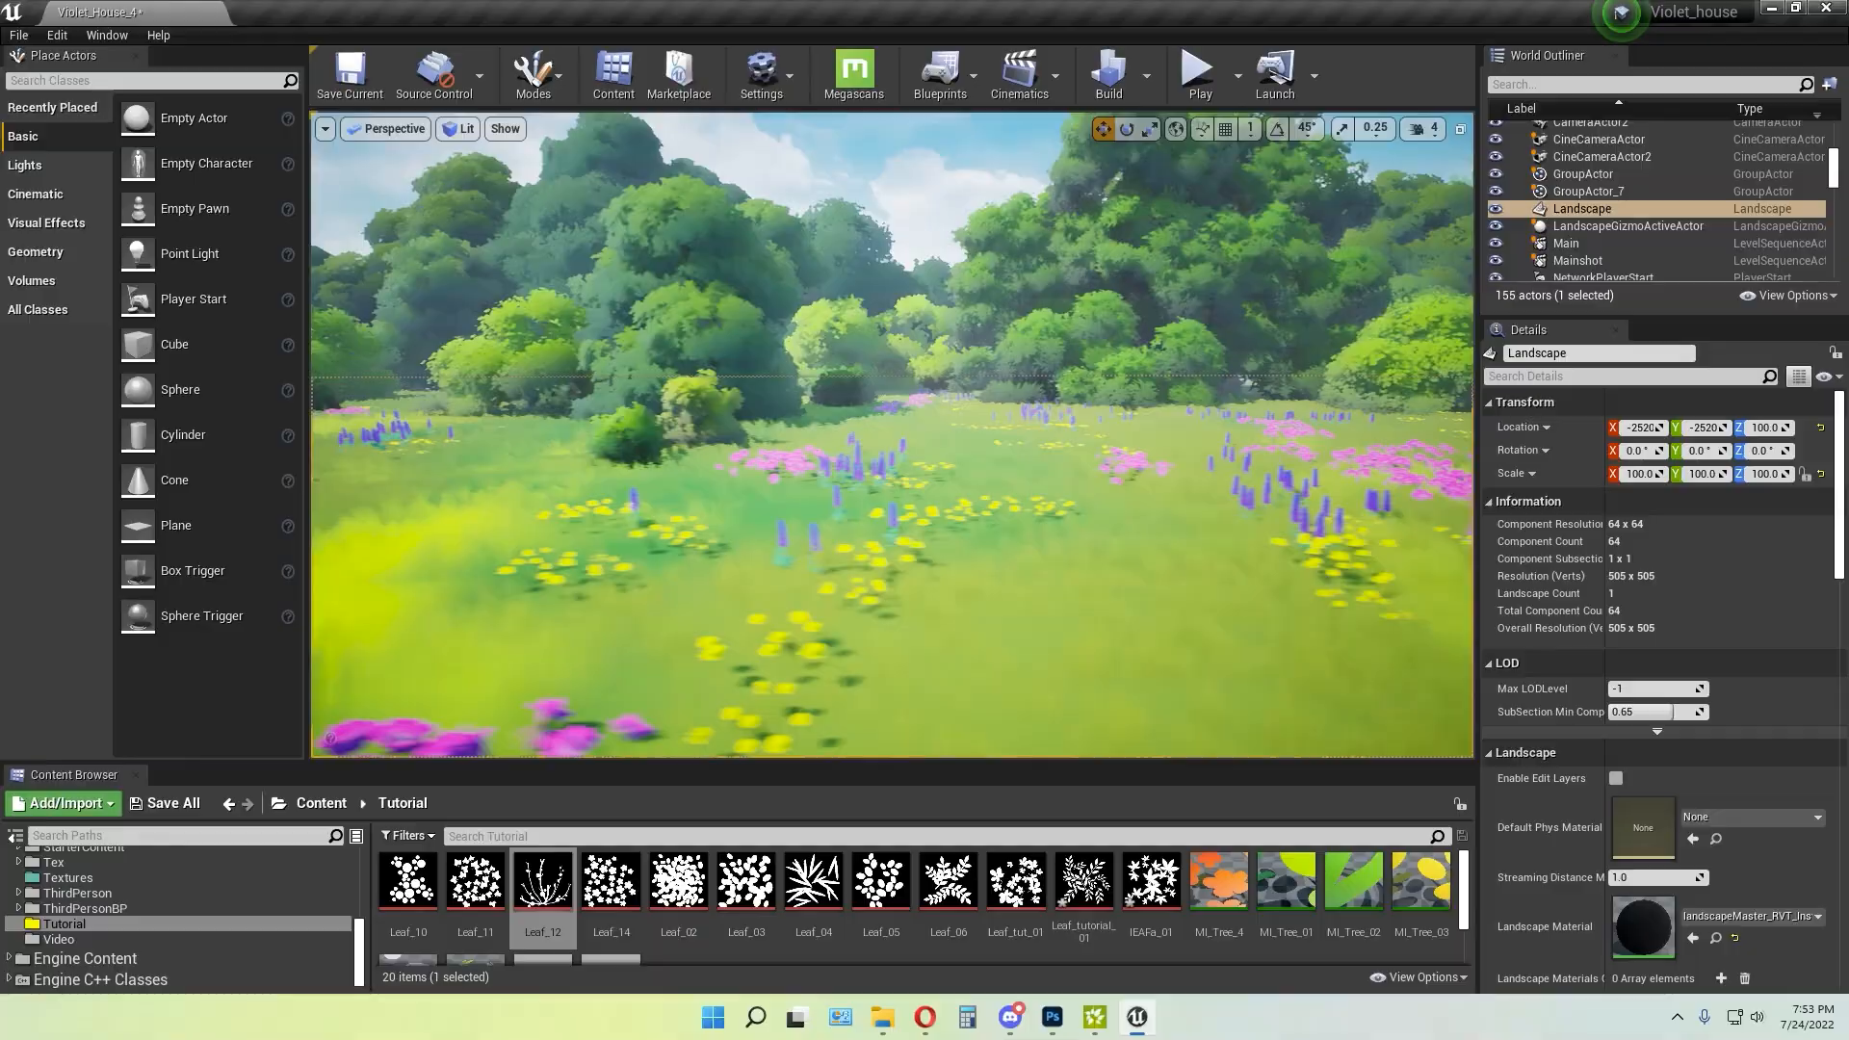
Duplicate the round green tree crown Tree_01_Tree_20 and place the copy closer in the open meadow
click(720, 364)
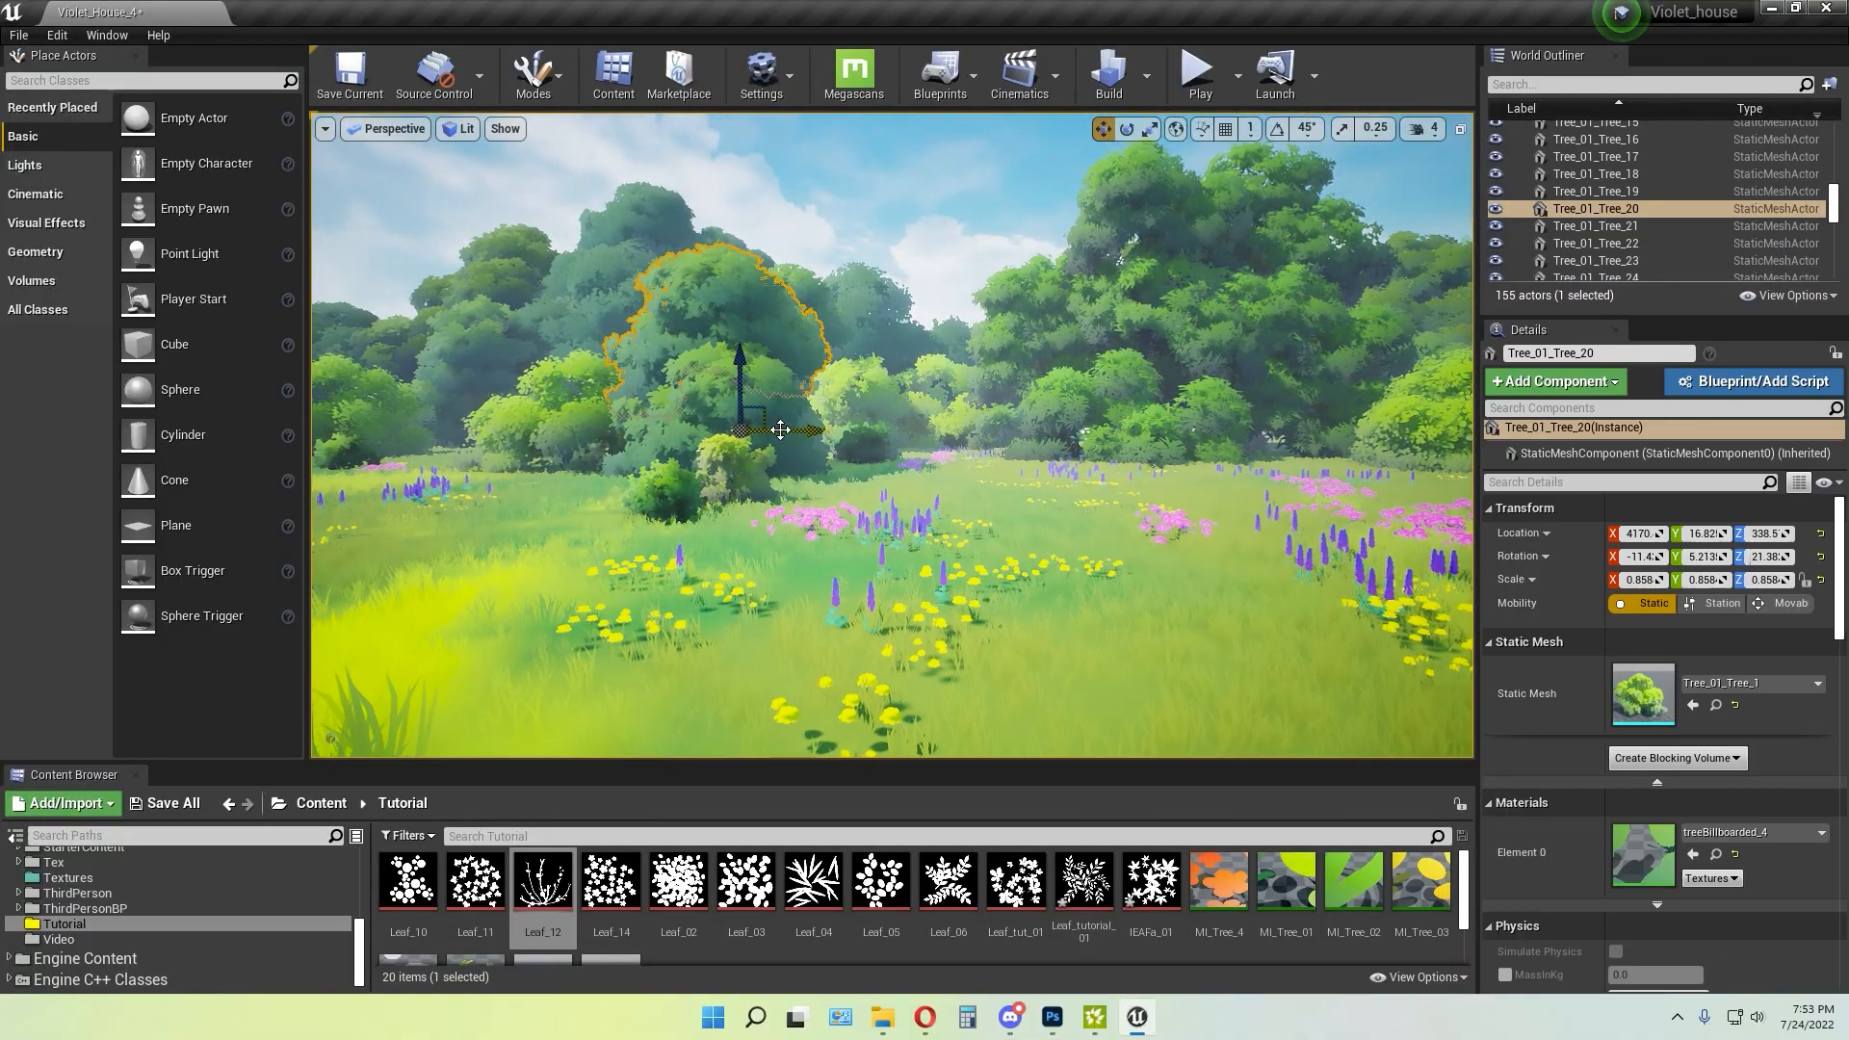
drag(932, 433, 1013, 494)
right_drag(1013, 494, 1013, 446)
Stack a rotated copy of the new crown, scaled to about 0.581, on top of it and raise both crowns above the ground
key(e)
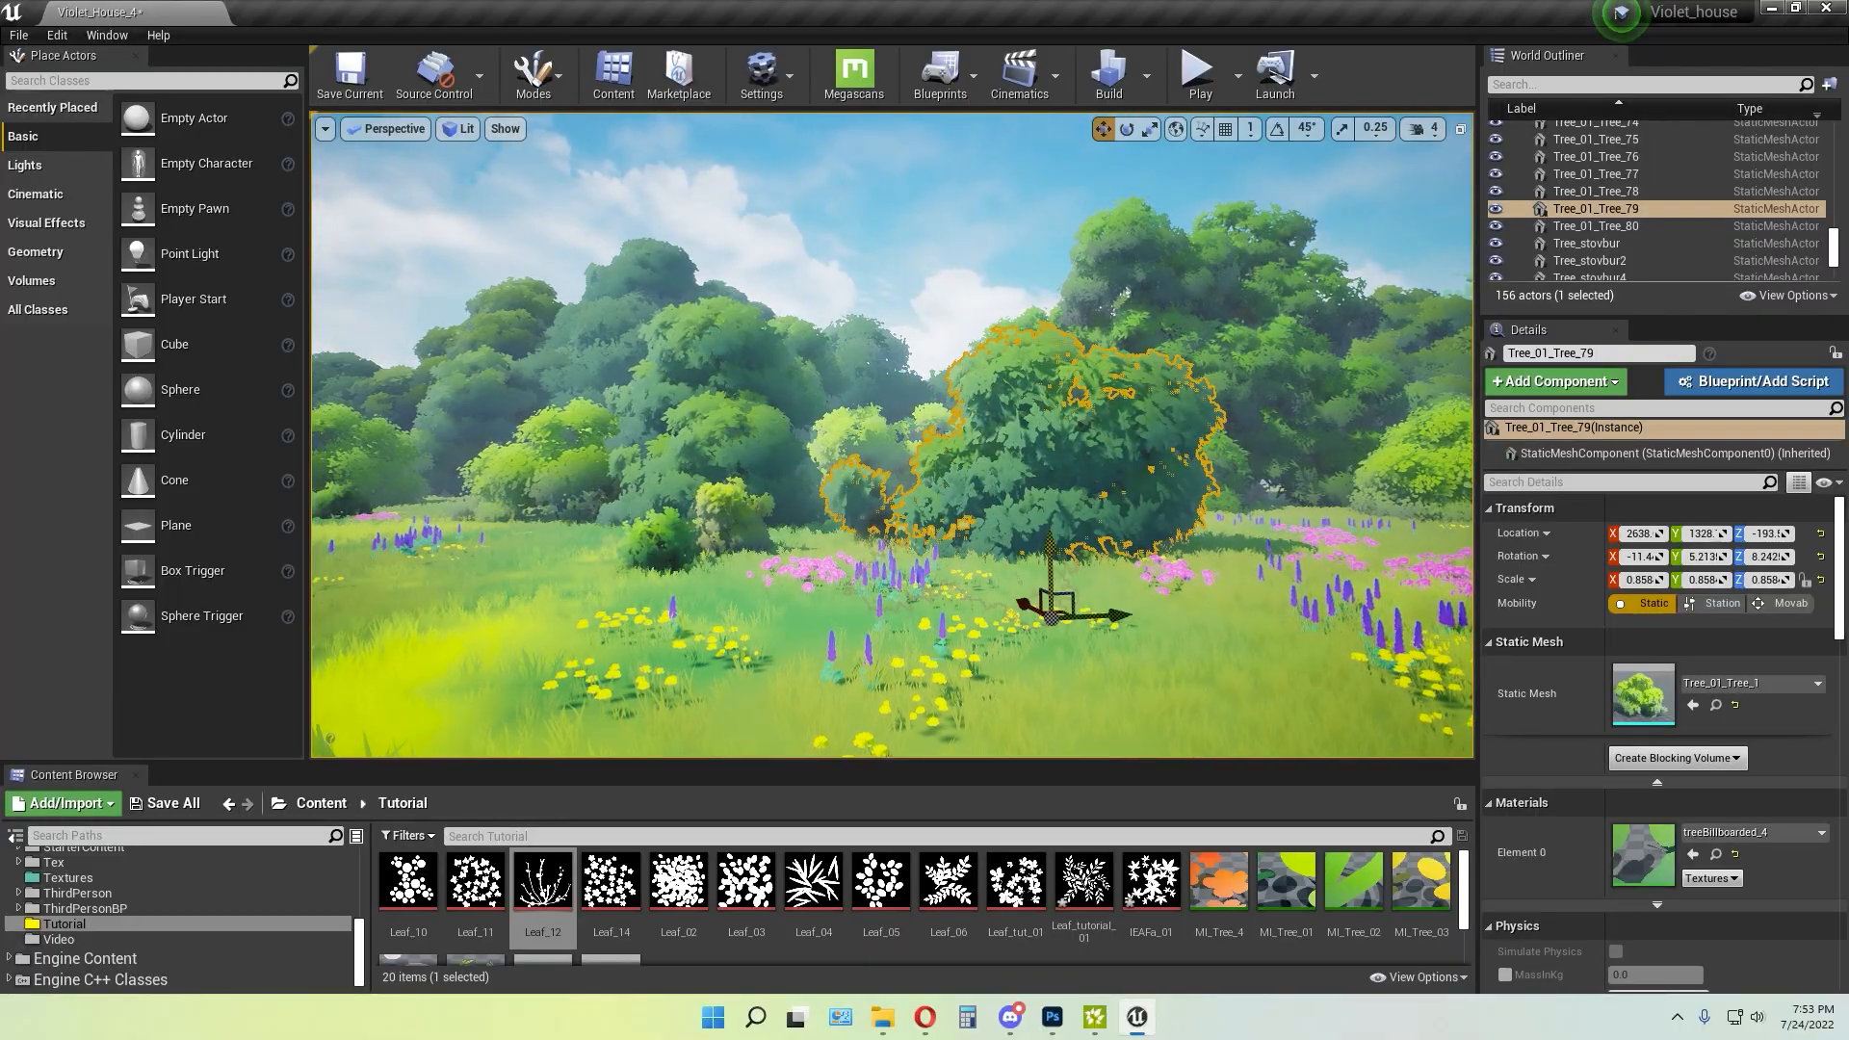
alt+drag(1053, 535, 1060, 393)
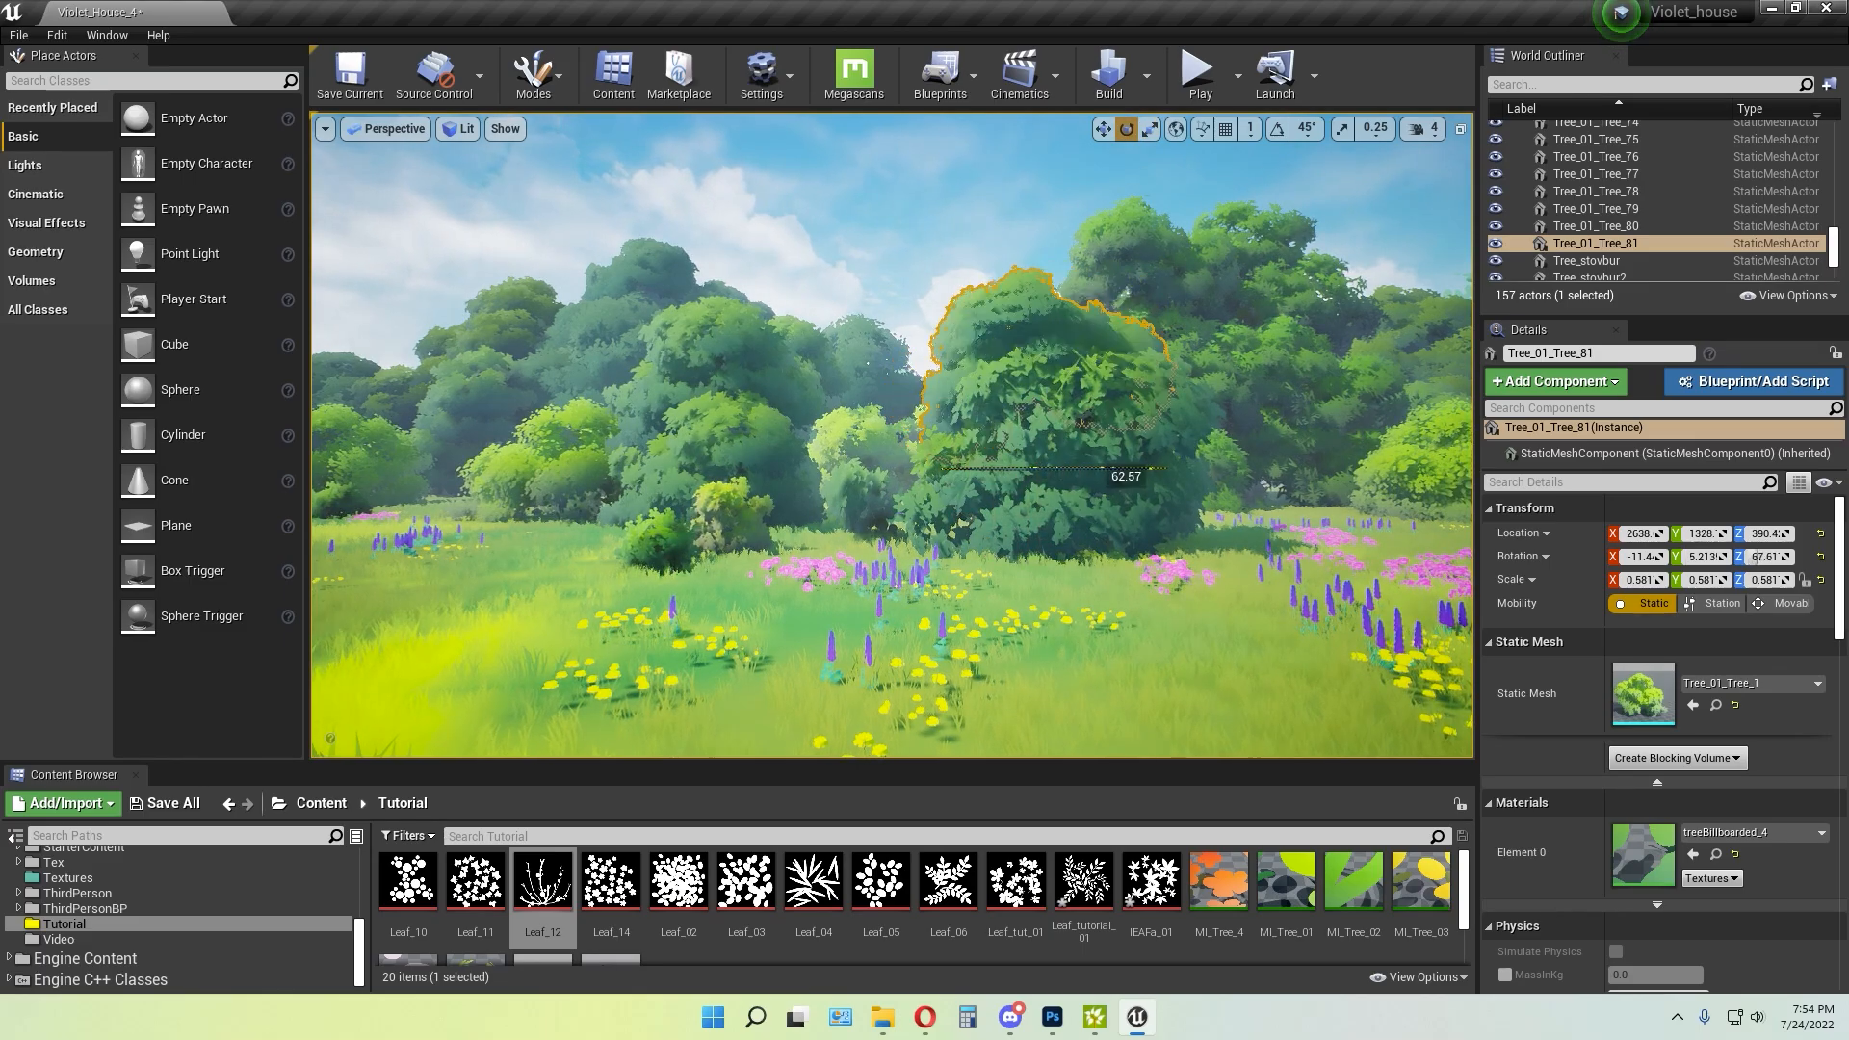
ctrl+click(1088, 377)
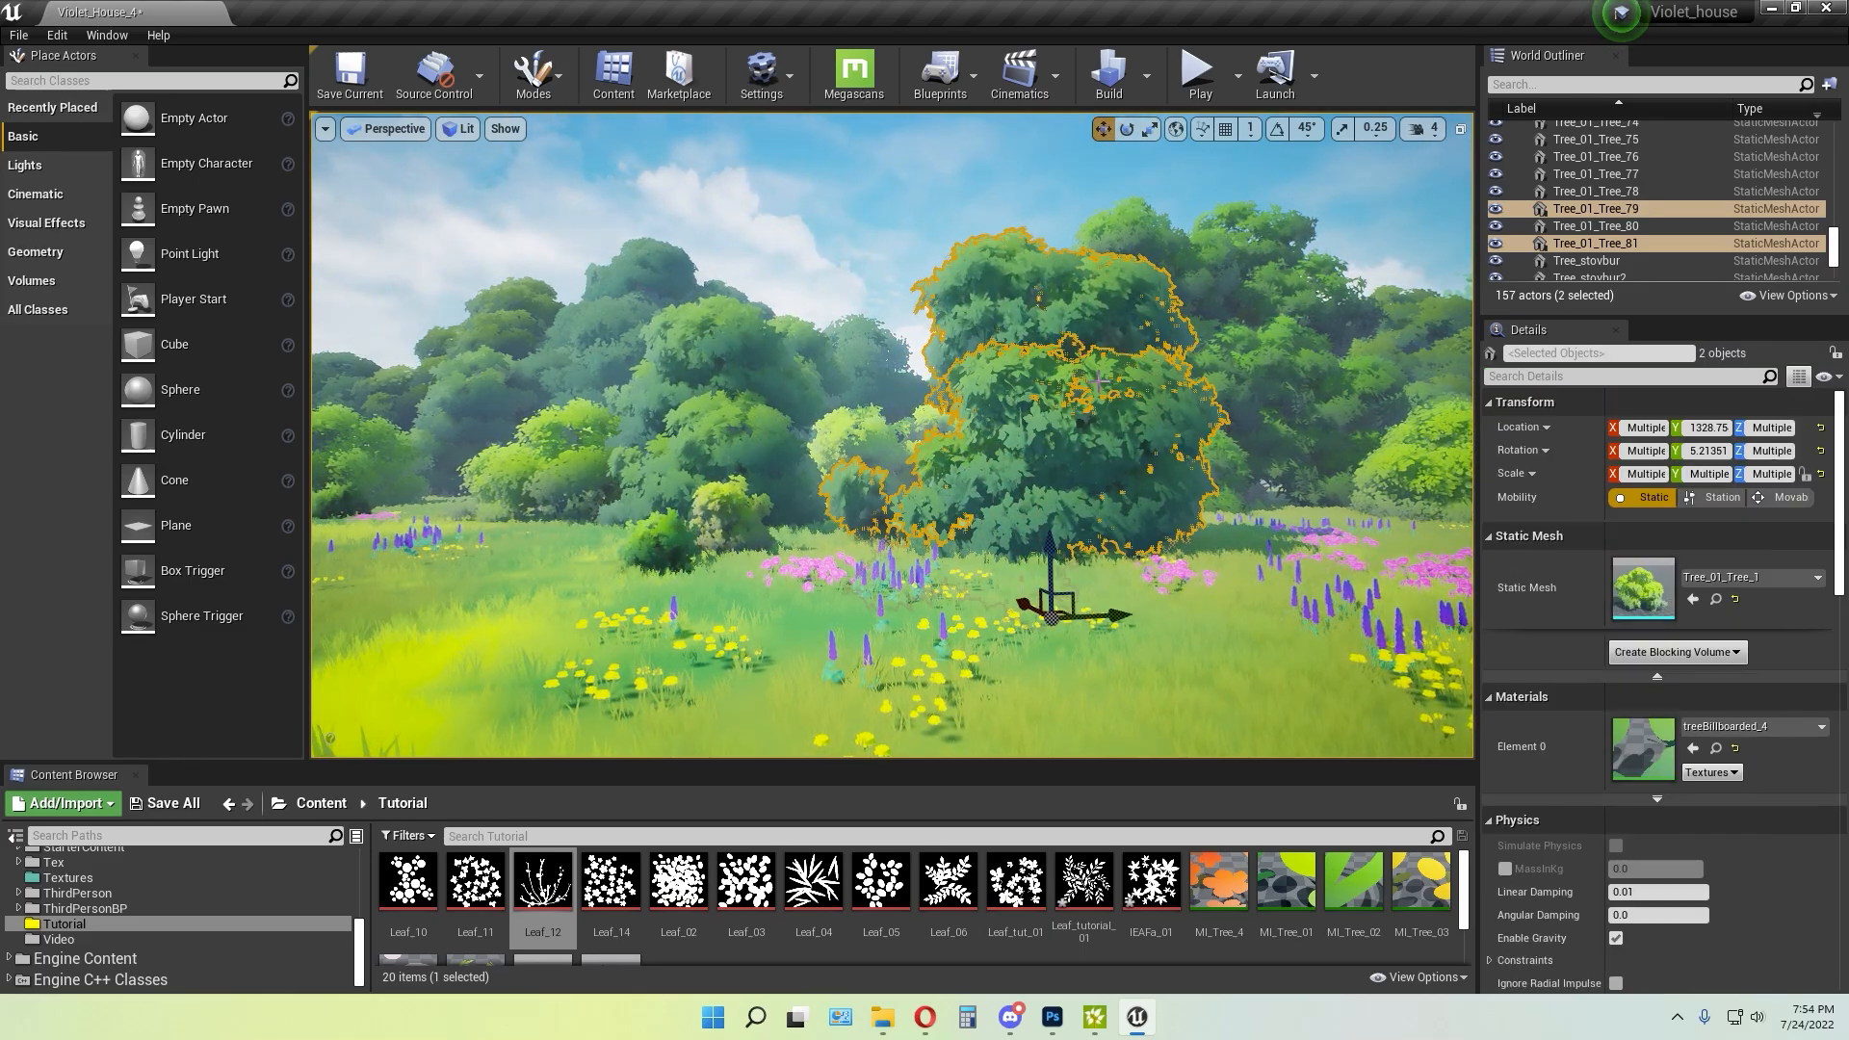
ctrl+click(1127, 434)
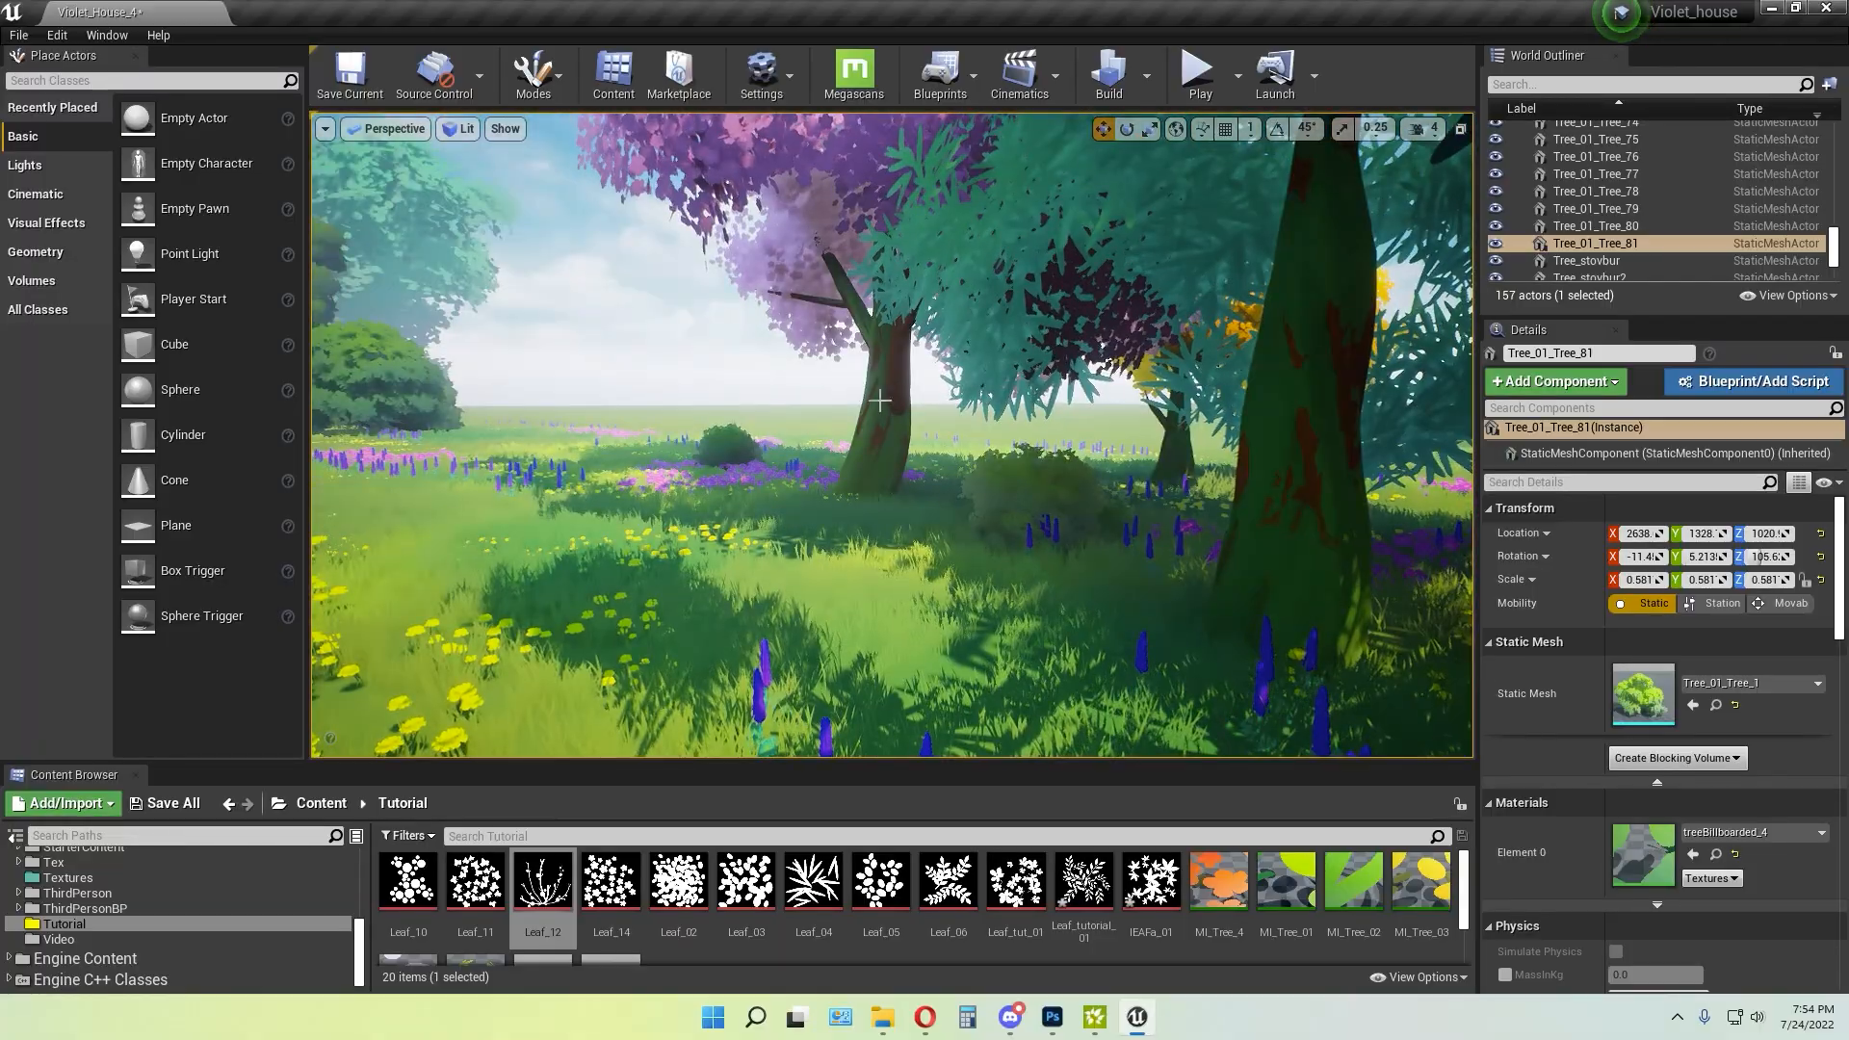
Duplicate the trunk Tree_stovbur13 and place the copy beneath the stacked green crowns, at about X 2356 and Y 1338
click(1313, 507)
right_drag(1358, 695, 1329, 652)
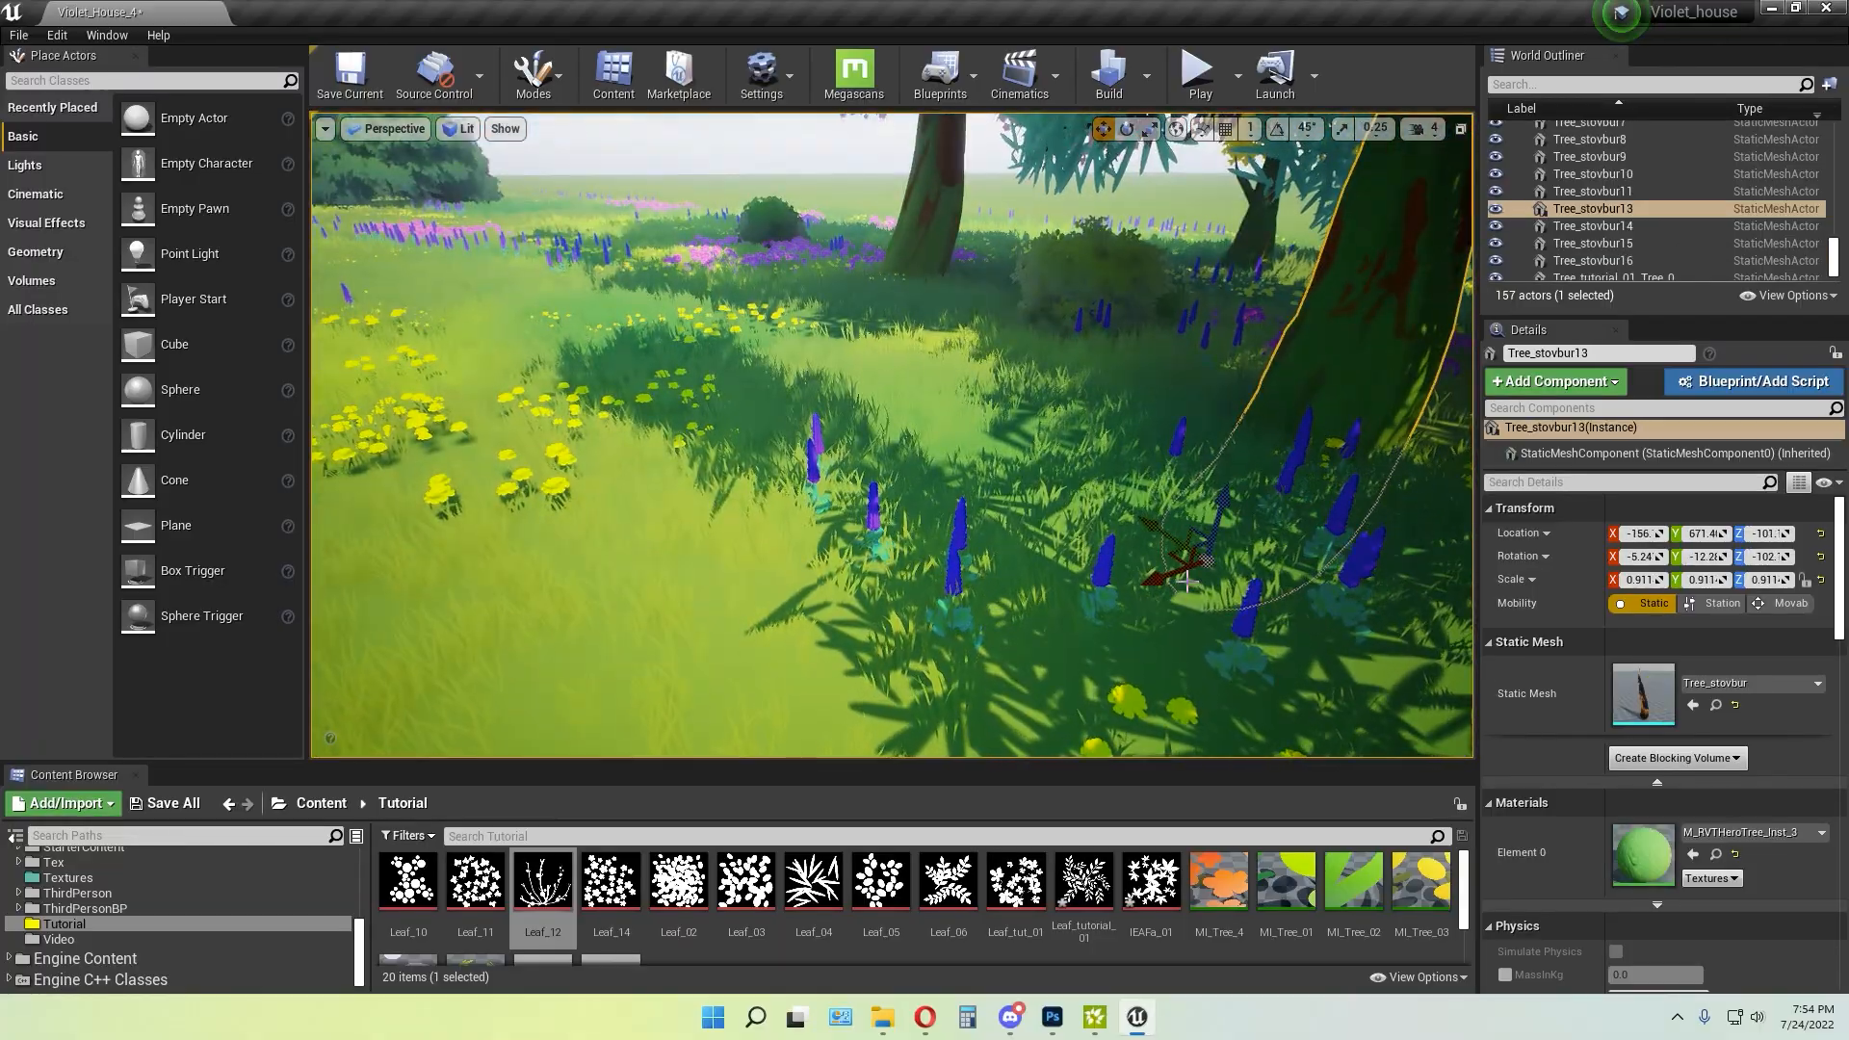
right_drag(1187, 581, 1191, 604)
alt+drag(894, 707, 1209, 582)
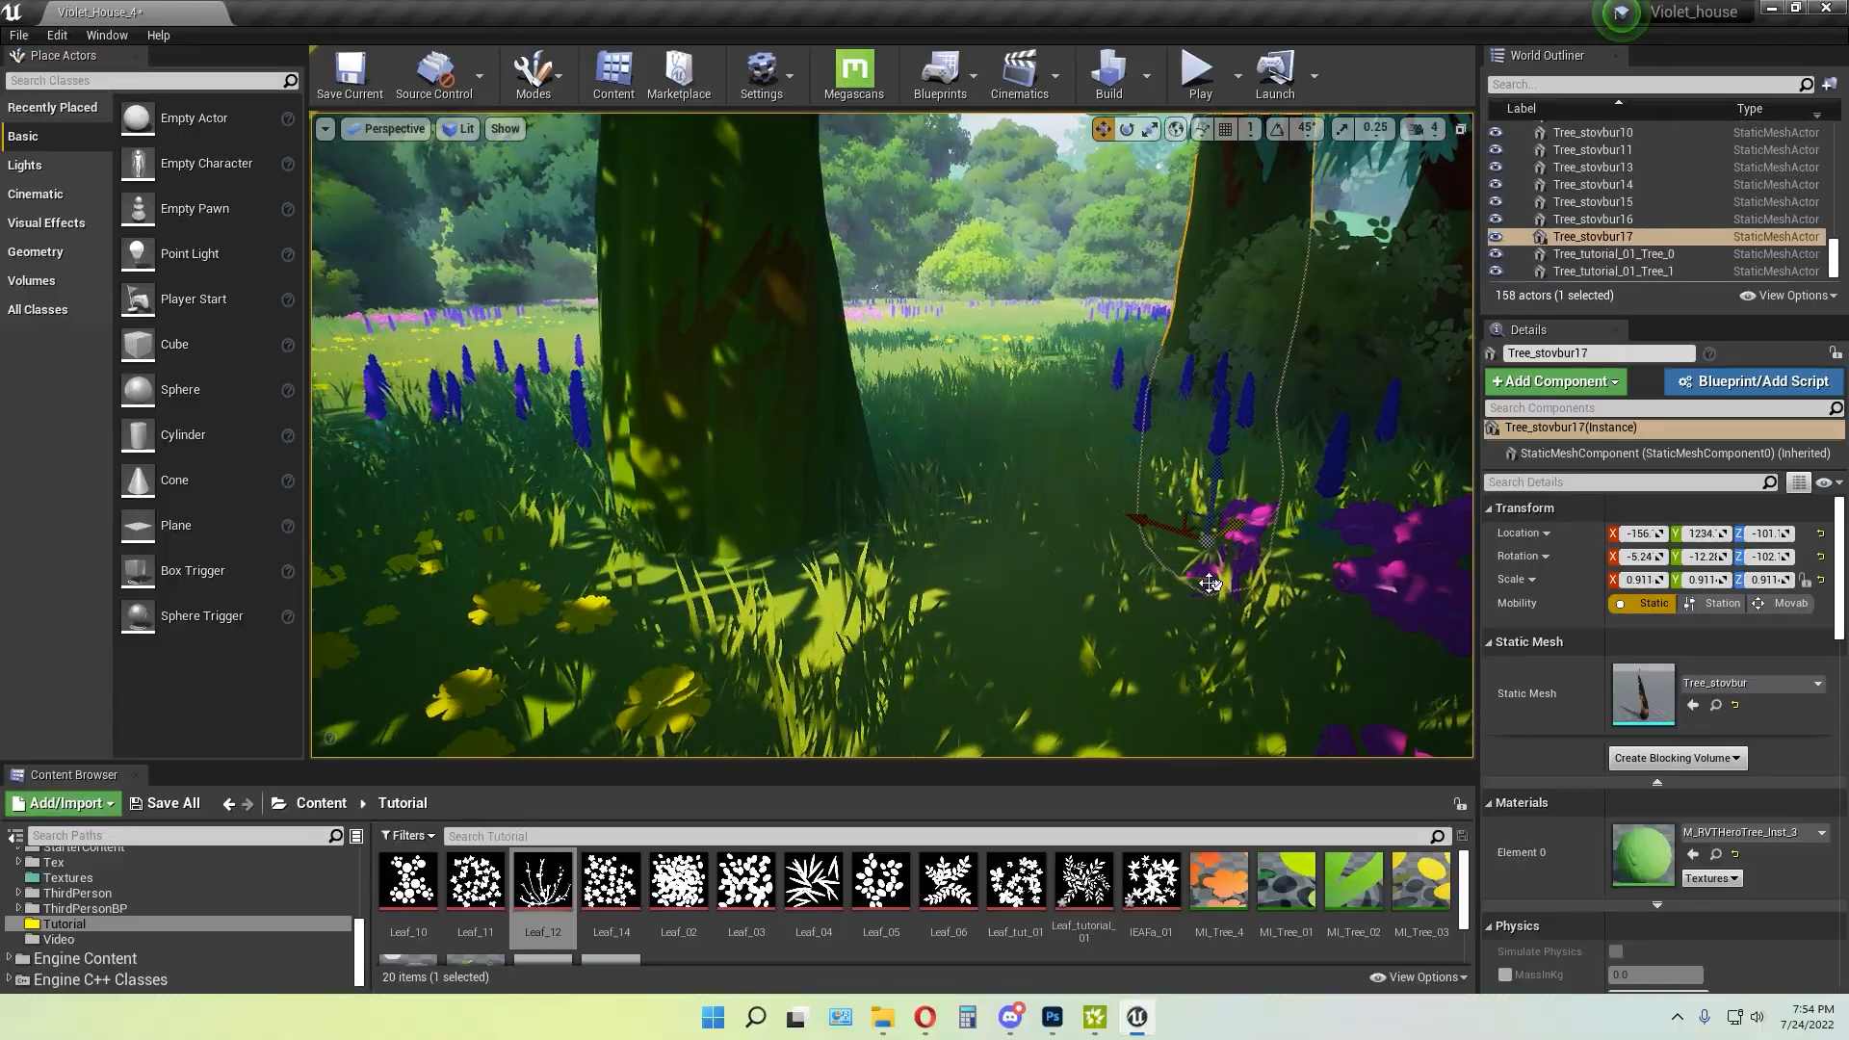
drag(1156, 526, 660, 355)
right_drag(661, 355, 578, 318)
mouse_move(618, 497)
right_down()
mouse_move(607, 424)
mouse_move(618, 497)
right_up()
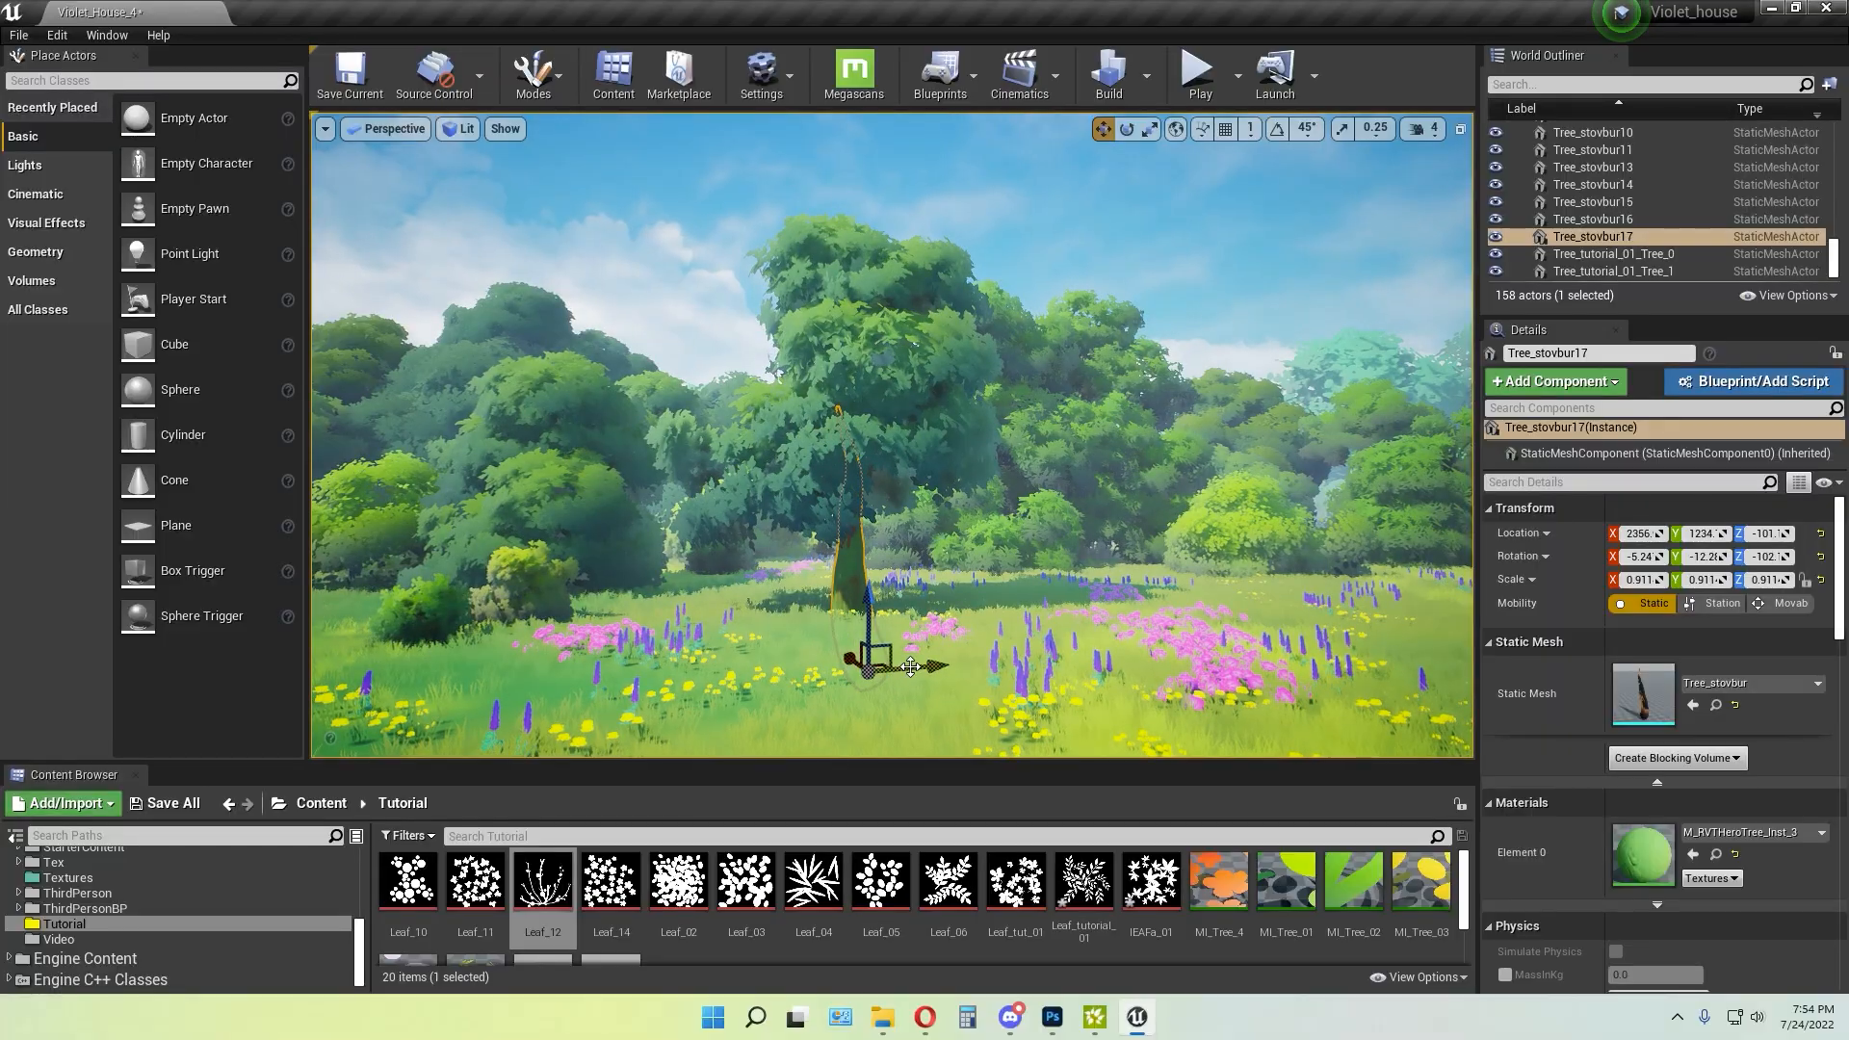
right_drag(1055, 425, 1021, 462)
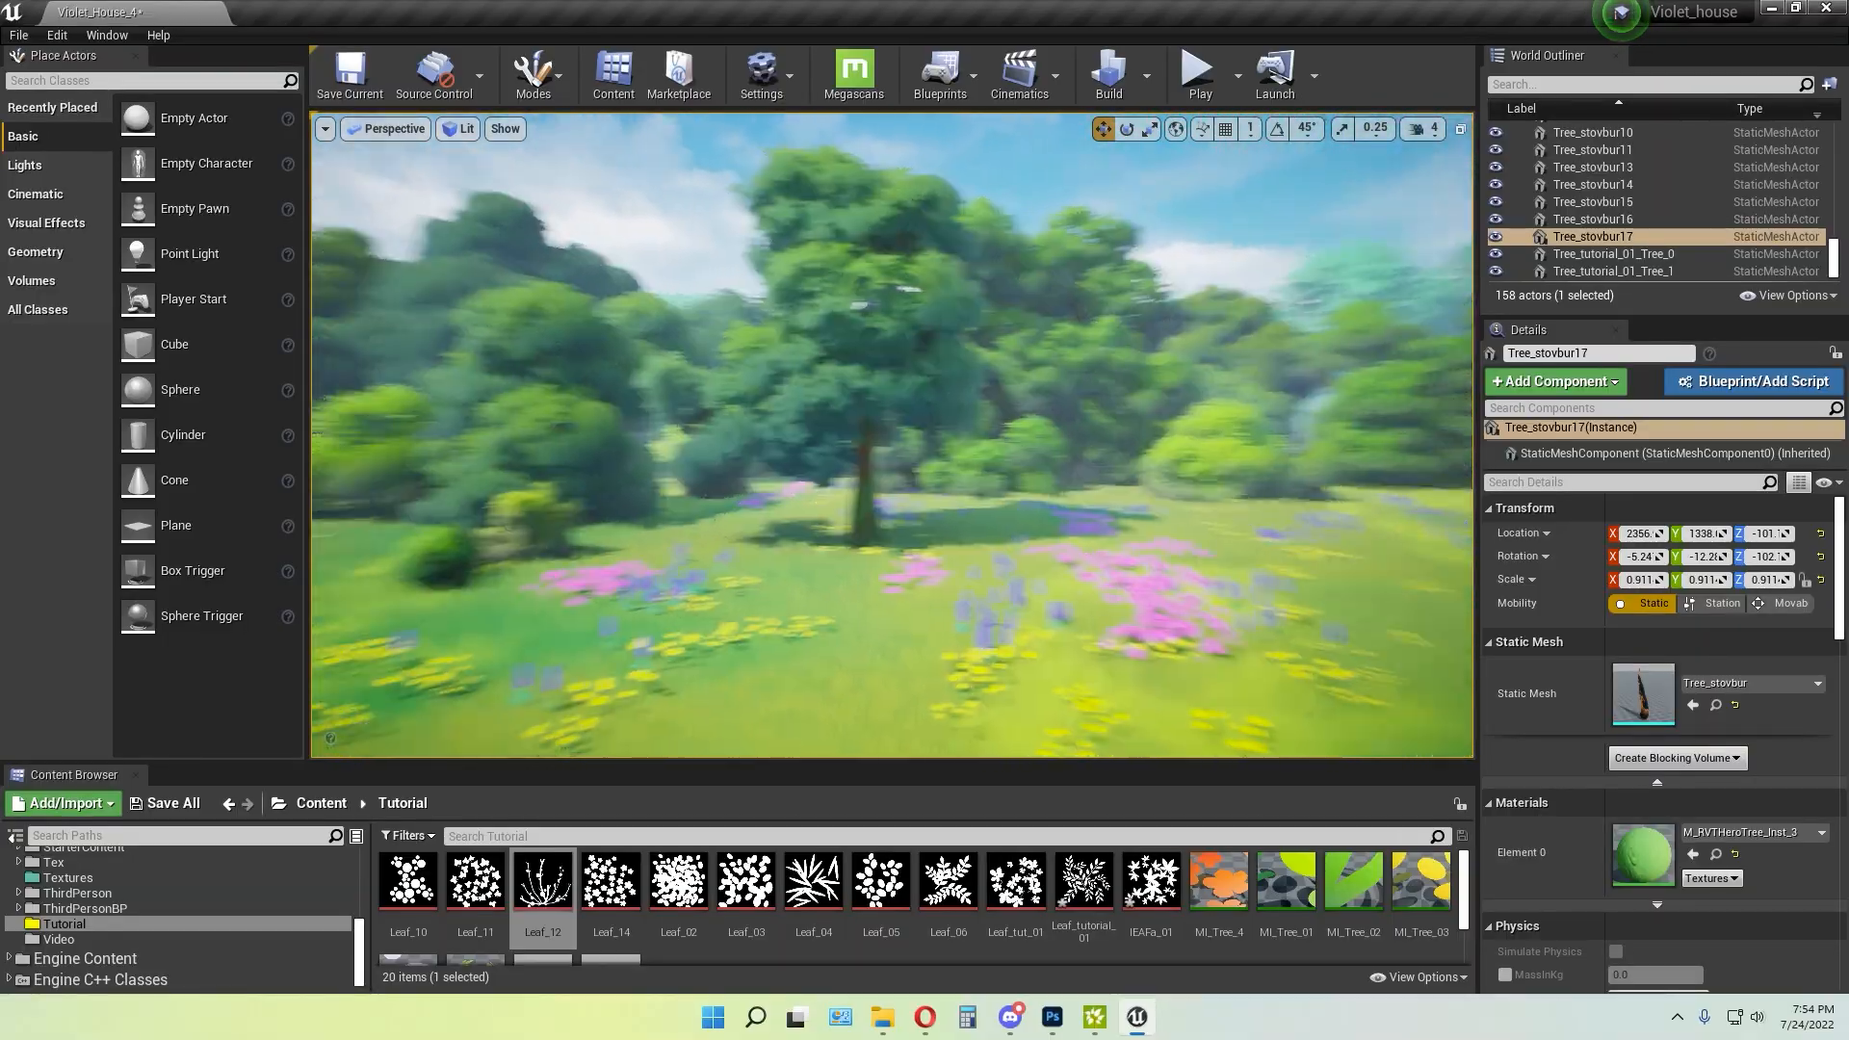
mouse_move(1212, 522)
right_down()
mouse_move(1210, 563)
mouse_move(1206, 517)
right_up()
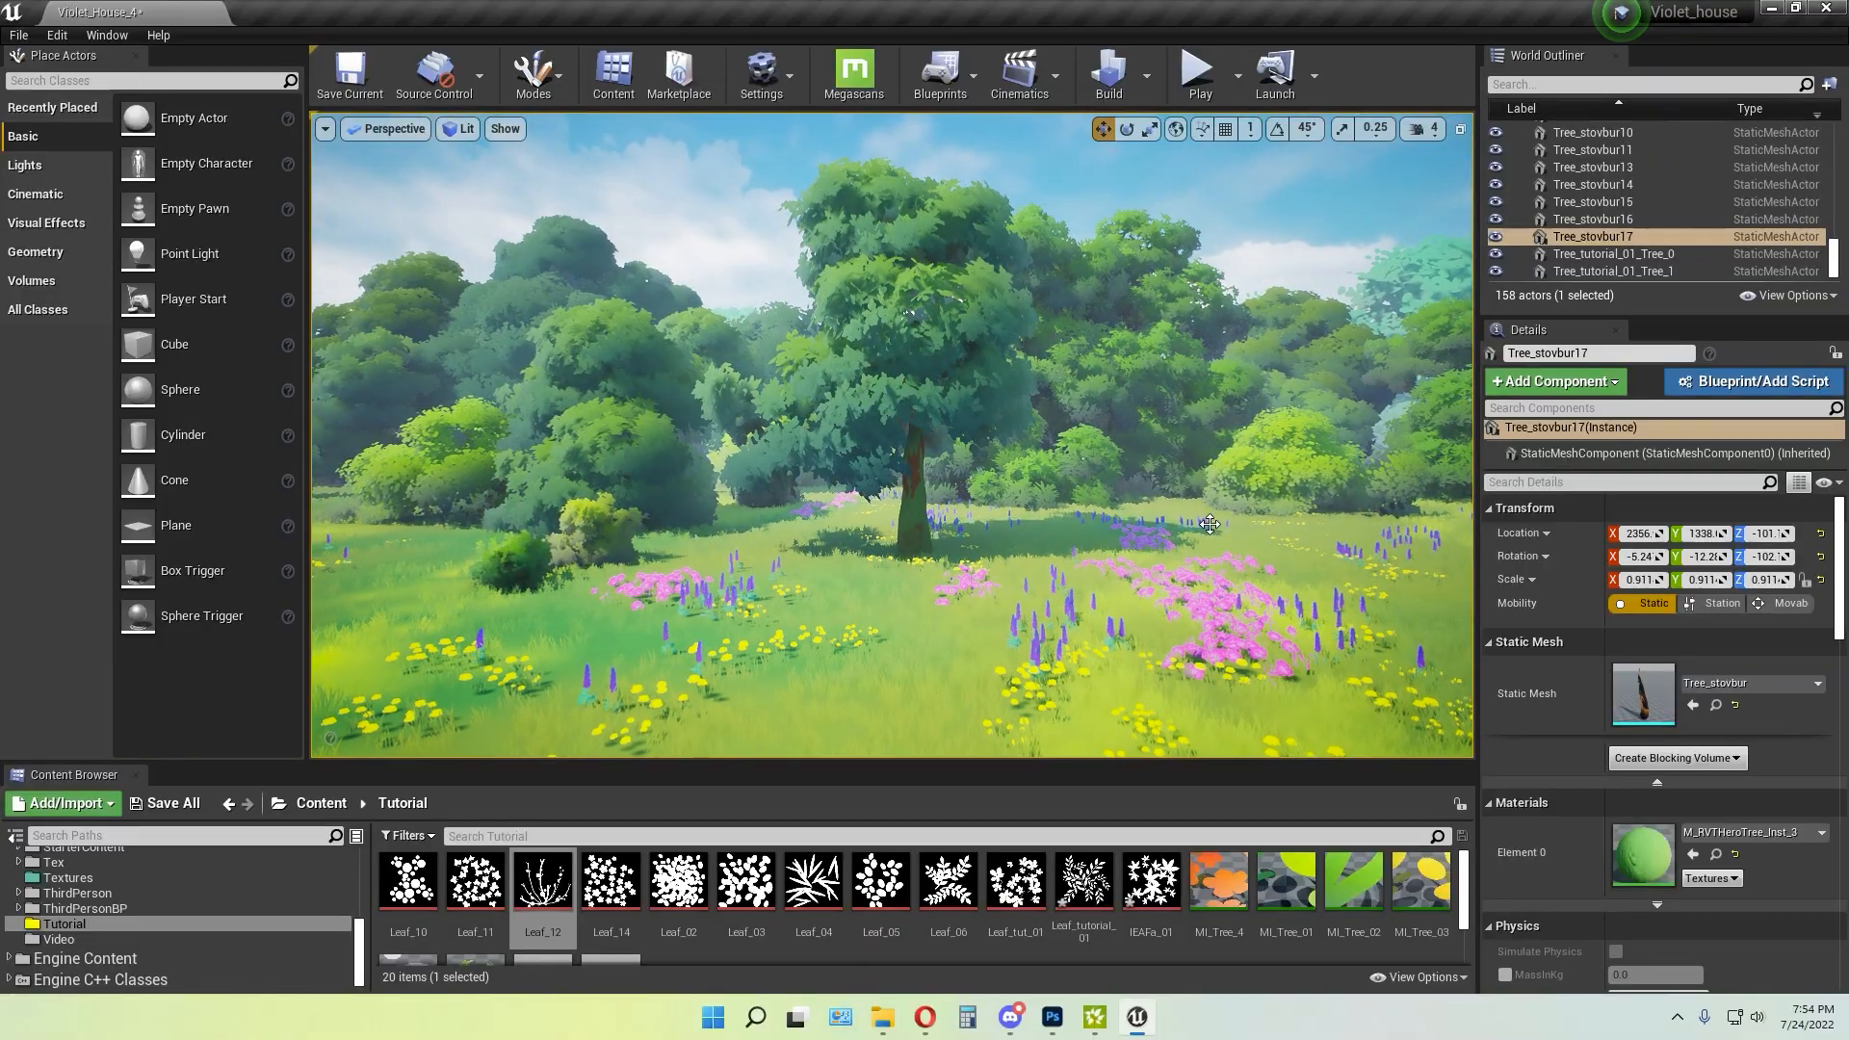